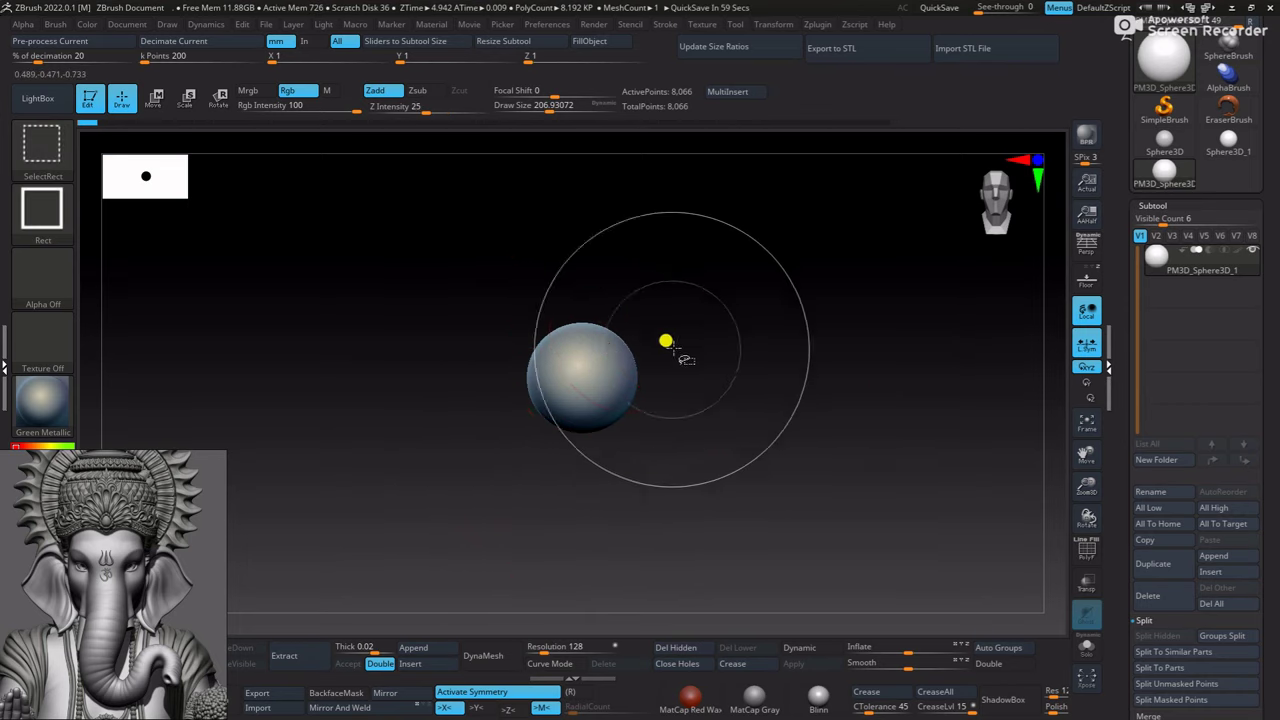
Stretch the sphere into an egg shape and check it against the Ganesha reference
mouse_move(666, 343)
ctrl+right_down()
mouse_move(683, 280)
mouse_move(586, 449)
ctrl+right_up()
mouse_move(584, 468)
mouse_down()
mouse_move(588, 456)
mouse_move(640, 457)
mouse_move(680, 466)
mouse_move(630, 487)
mouse_move(731, 484)
mouse_up()
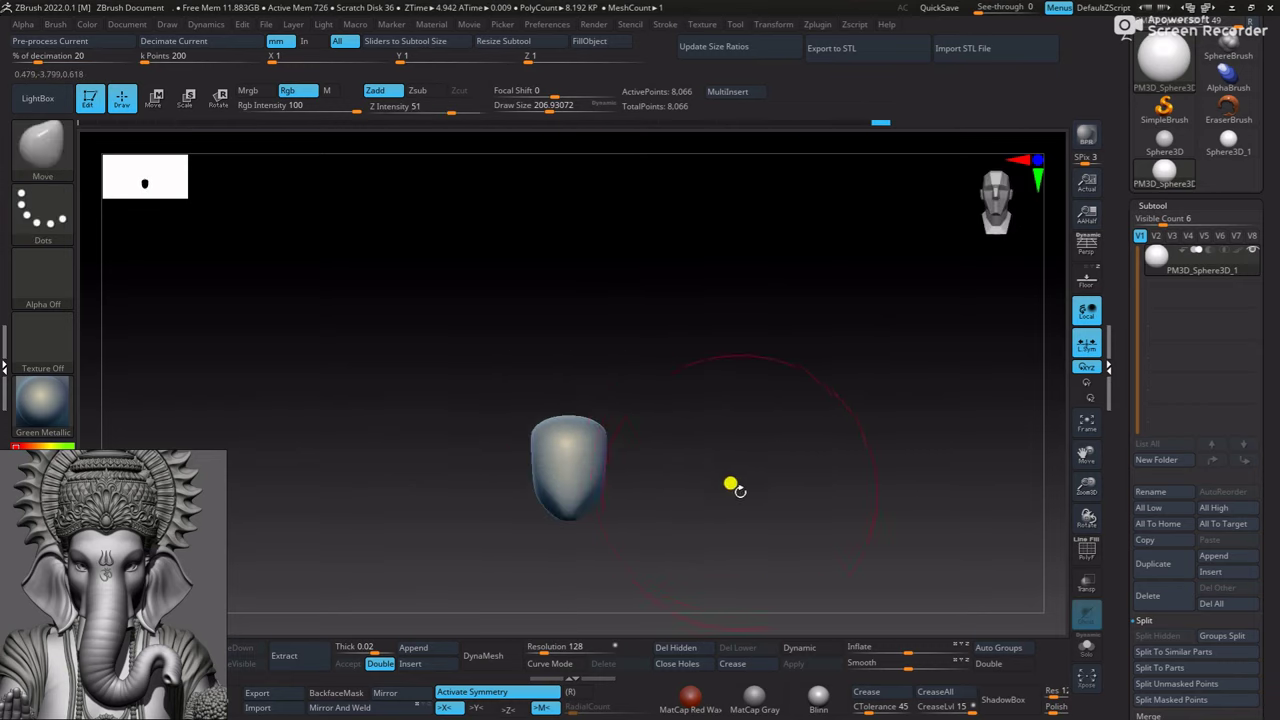
key(f)
key(shift+p)
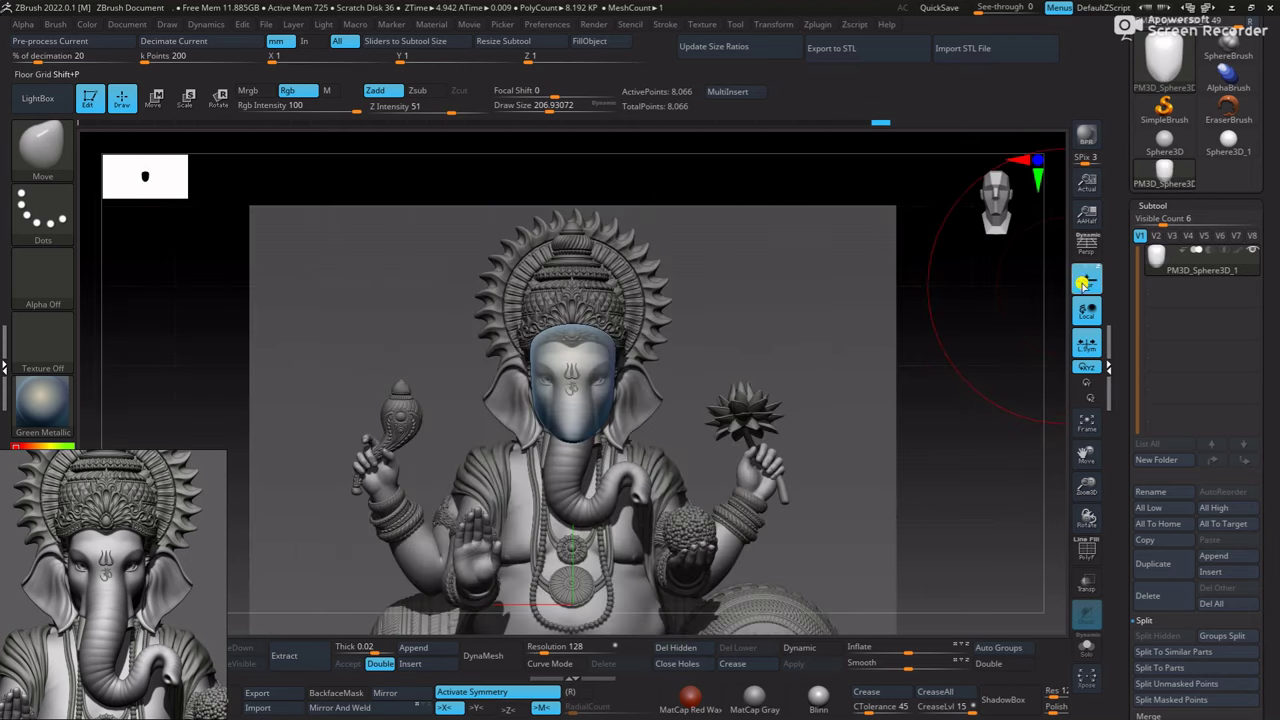
key(shift+p)
mouse_move(771, 363)
mouse_down()
mouse_move(808, 391)
mouse_move(777, 398)
mouse_move(502, 653)
mouse_up()
DynaMesh the body at resolution 200 and smooth its form
key(ctrl+z)
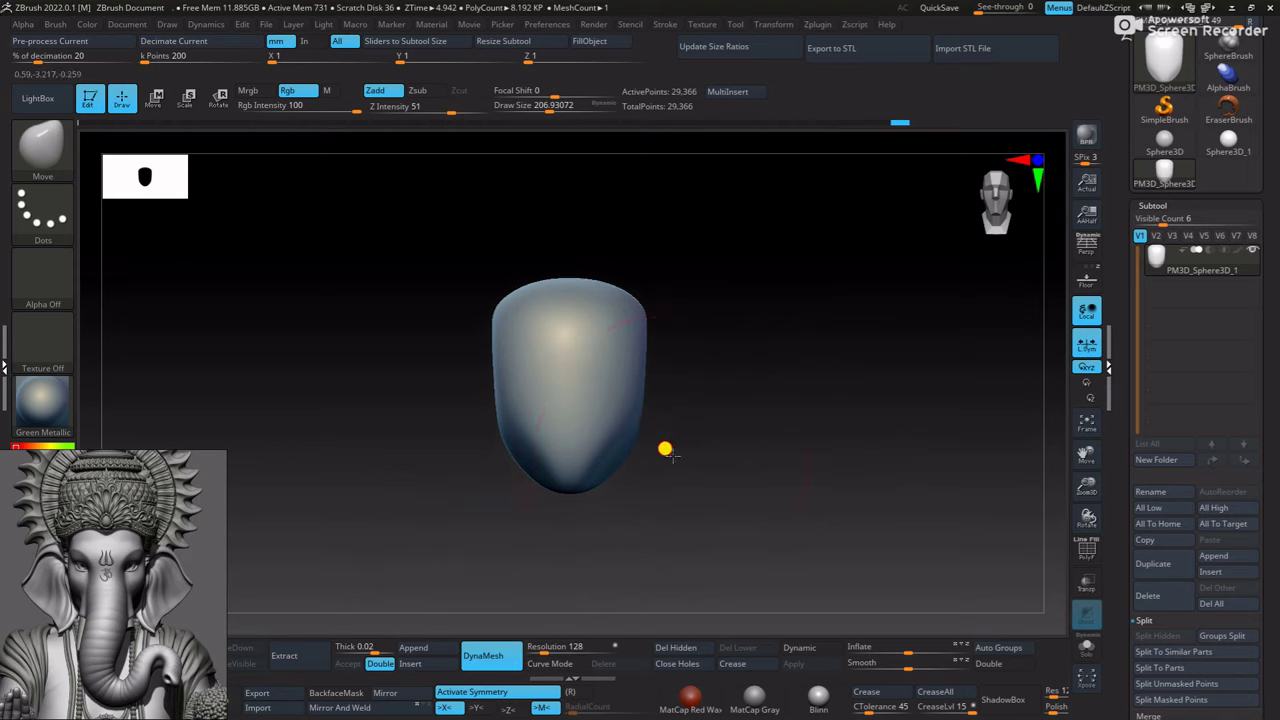
key(ctrl+z)
key(ctrl+z)
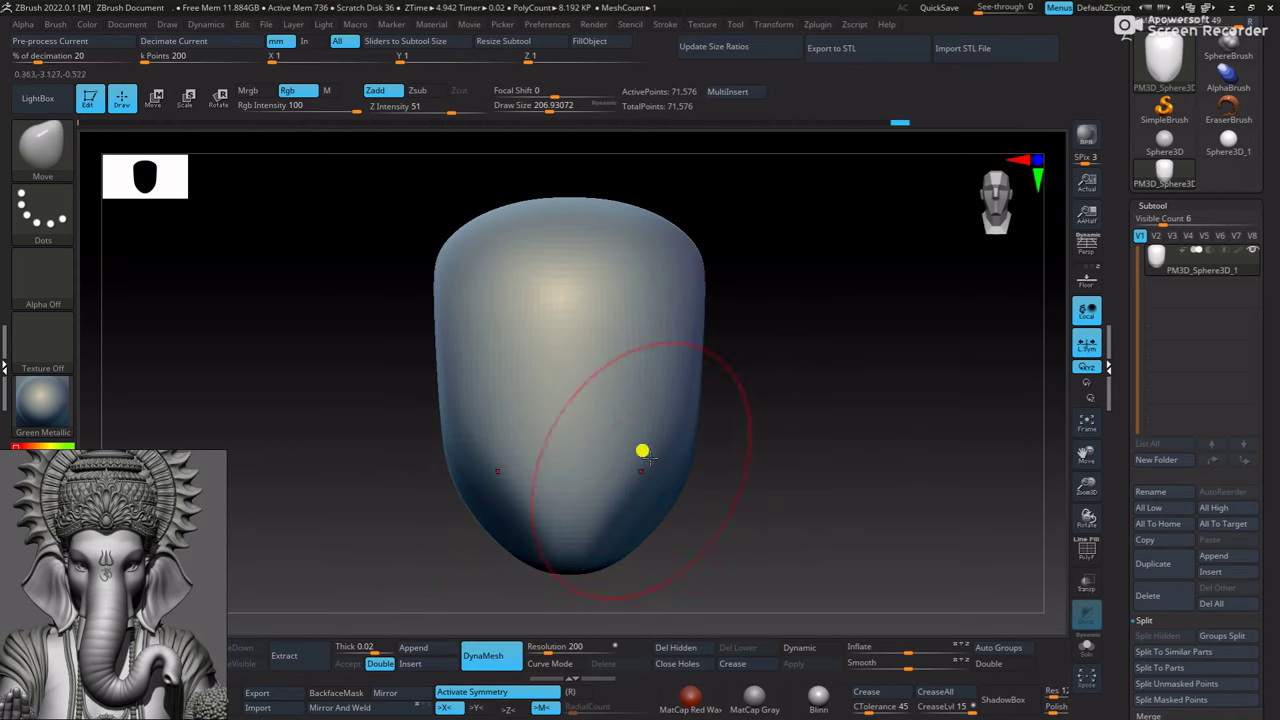
key(ctrl+z)
drag(600, 340, 683, 412)
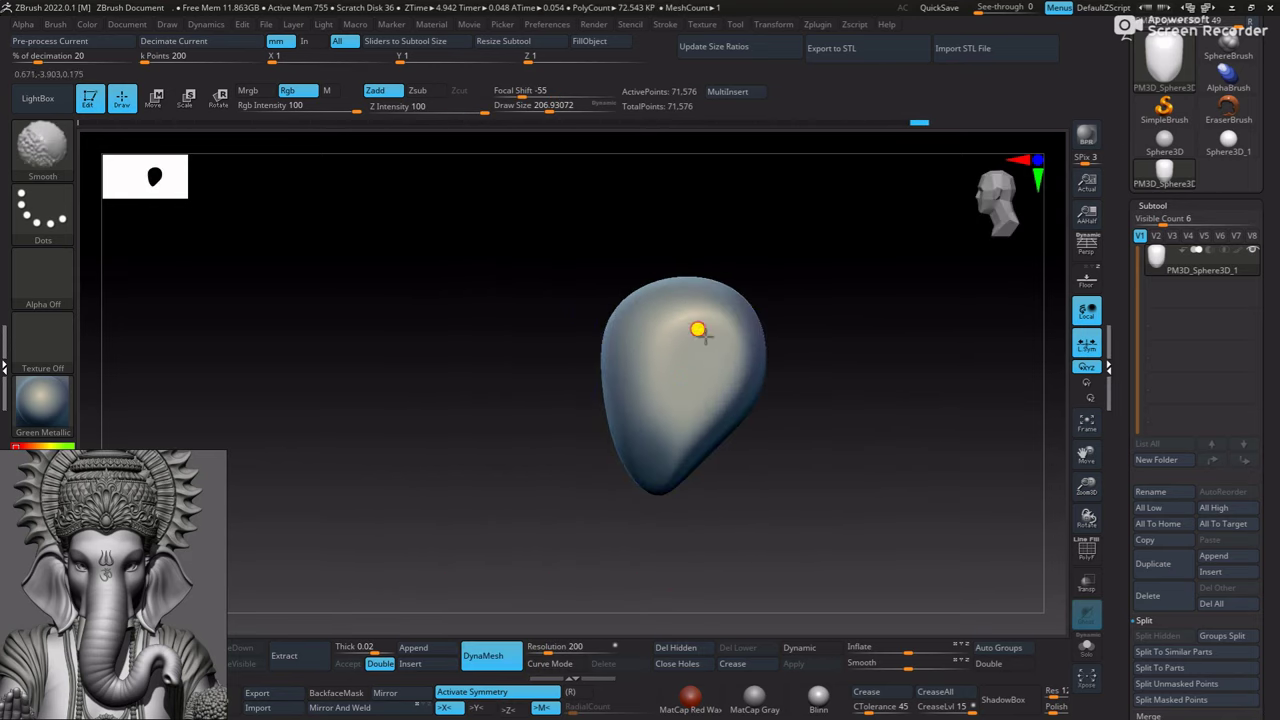
mouse_move(637, 346)
mouse_down()
mouse_move(866, 380)
mouse_move(749, 500)
mouse_up()
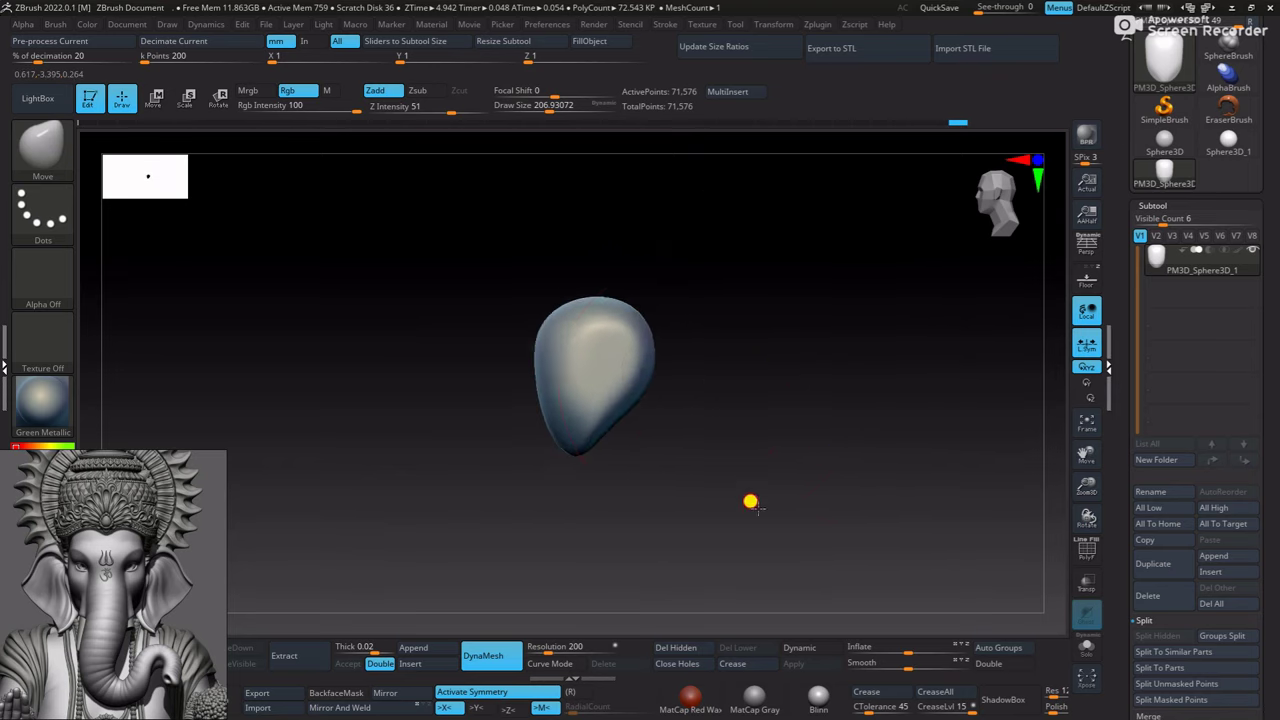
Pull the mesh into a tapered teardrop form with the Move brush
key(w)
shift+drag(645, 363, 634, 309)
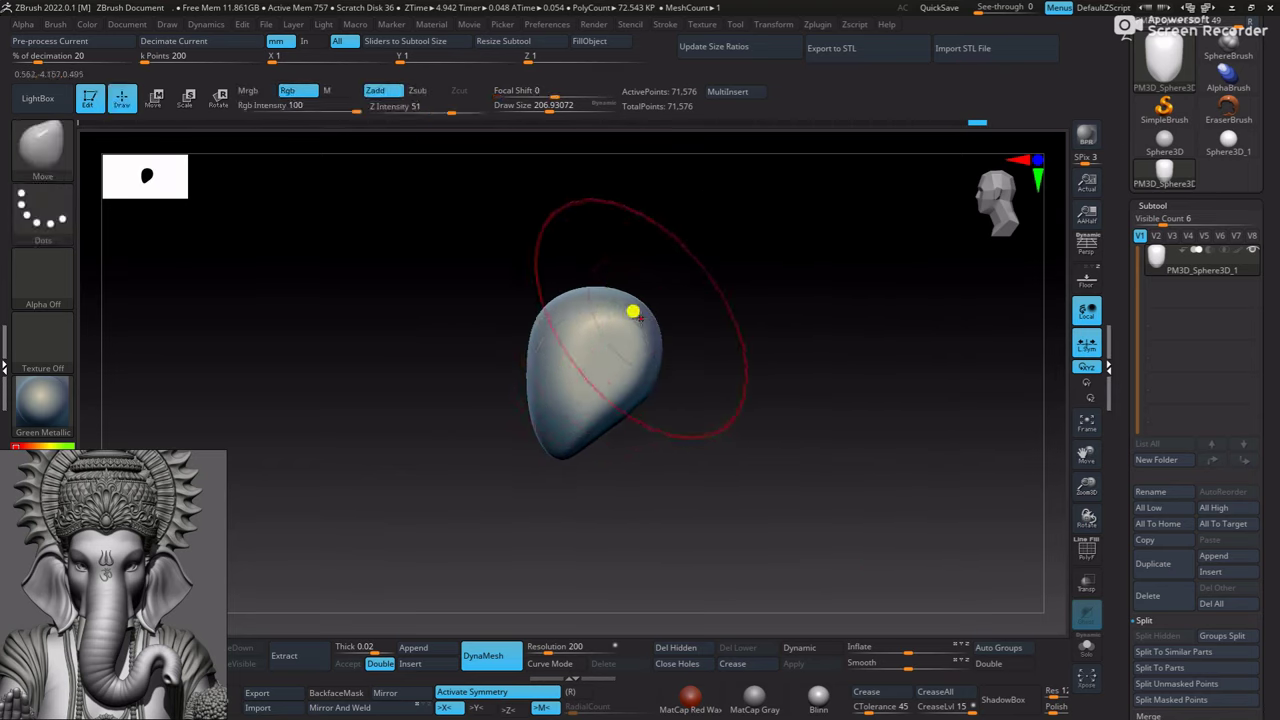
key(q)
key(b)
key(m)
key(v)
mouse_move(660, 380)
mouse_down()
mouse_move(748, 349)
mouse_move(709, 491)
mouse_move(691, 371)
mouse_move(533, 480)
mouse_move(577, 491)
mouse_move(763, 414)
mouse_up()
Widen the egg mesh along the X axis with Transpose to match the reference head's width
key(shift+p)
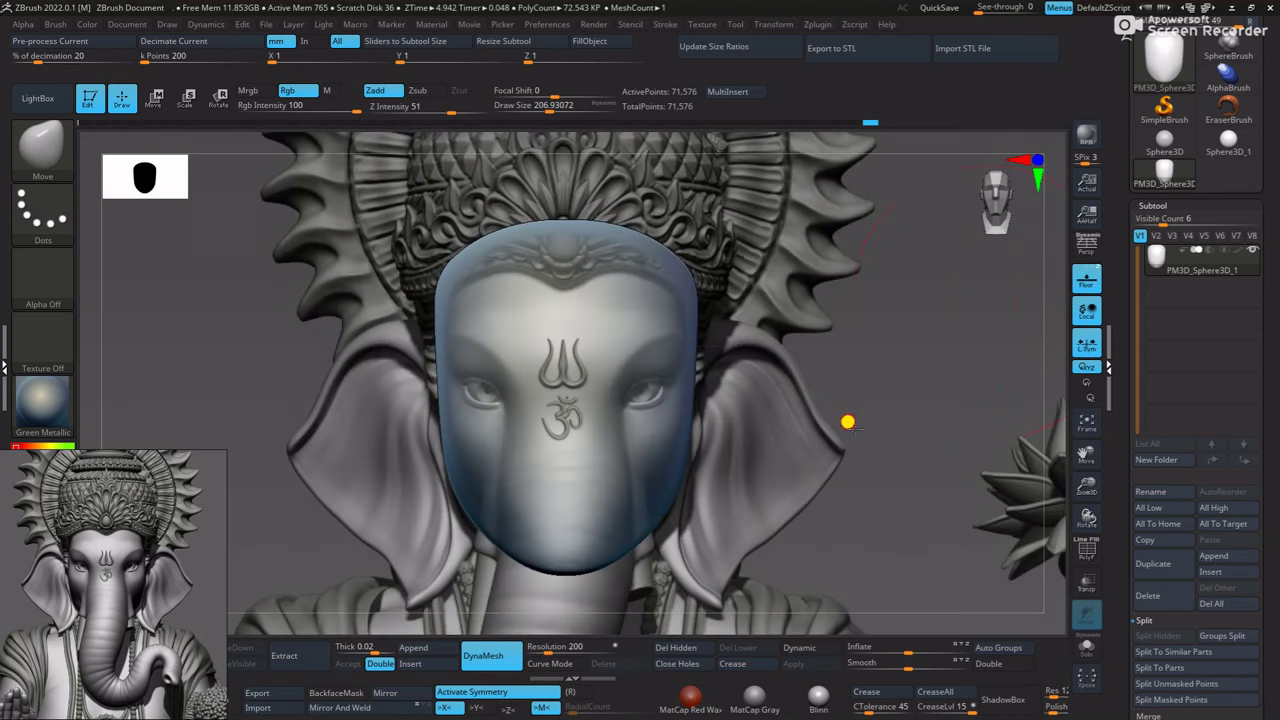
key(w)
drag(572, 388, 591, 387)
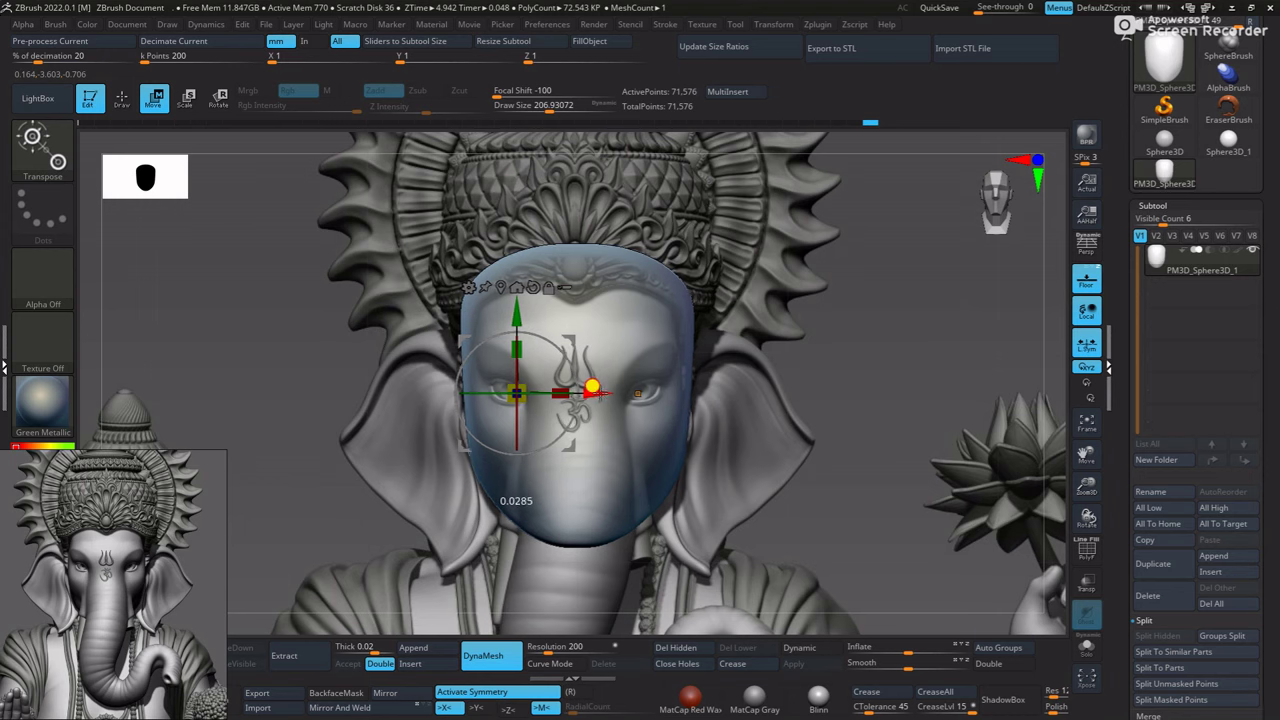
drag(592, 387, 598, 389)
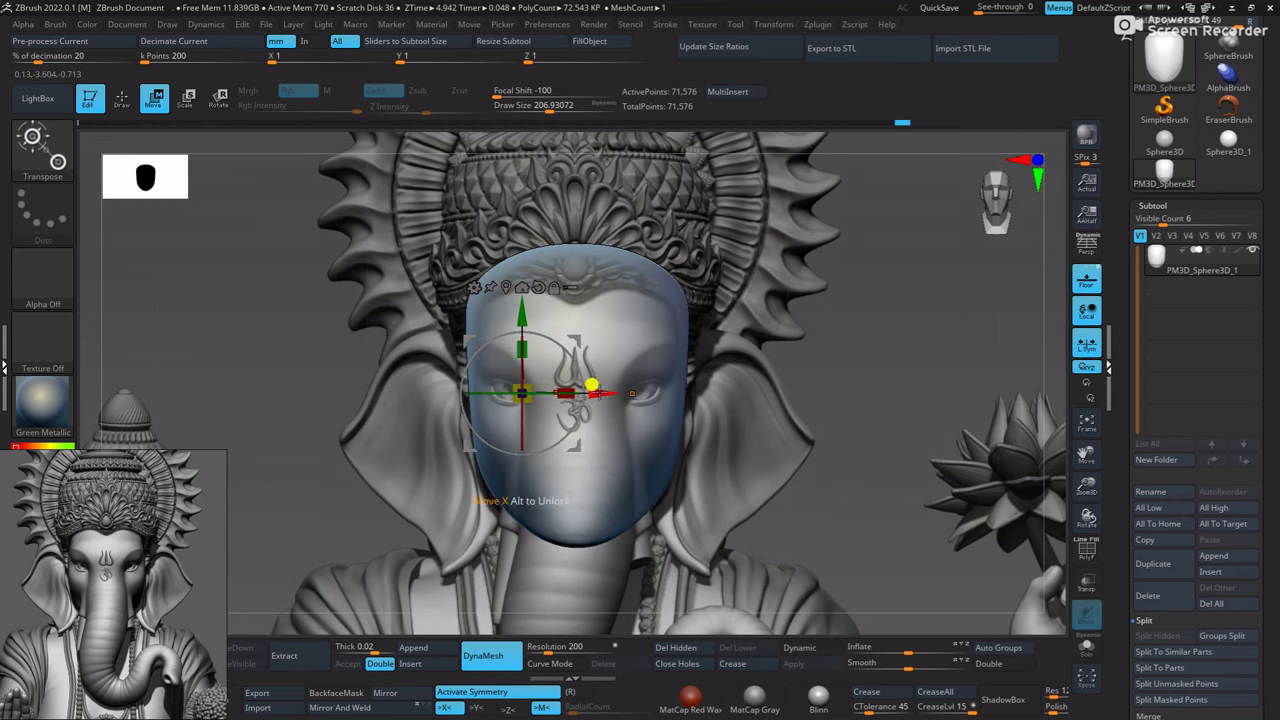
key(q)
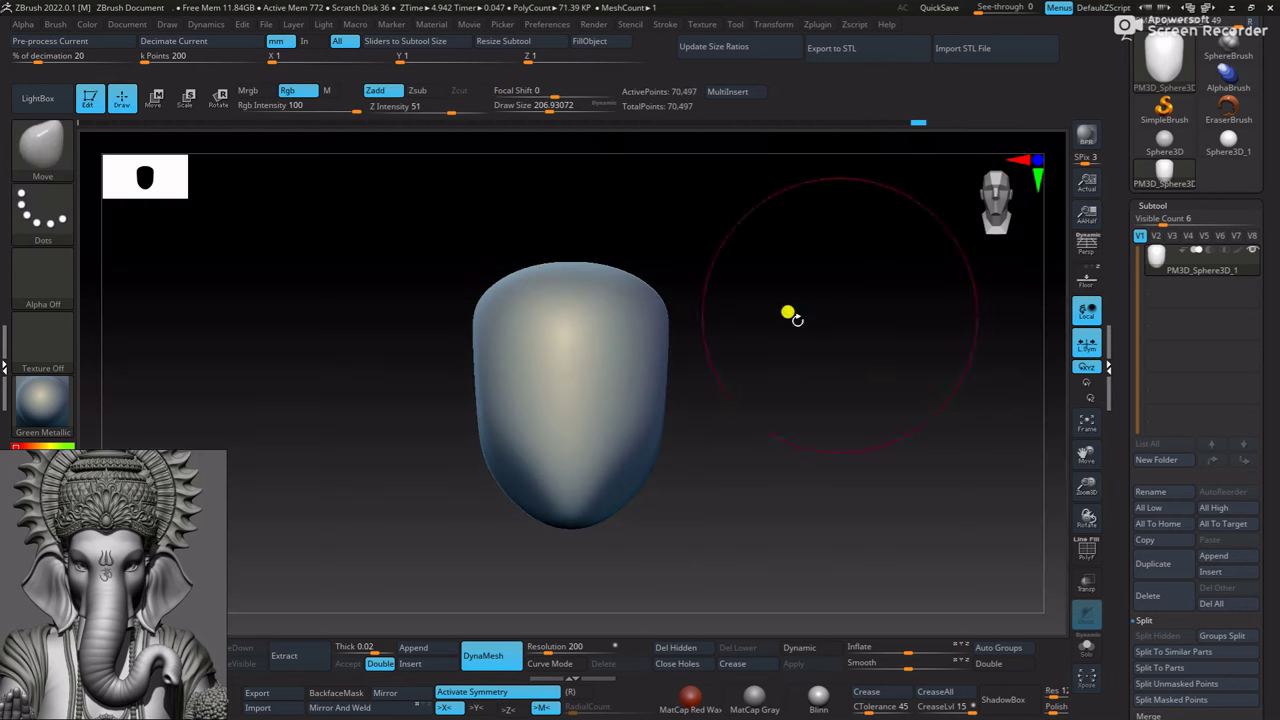
mouse_move(791, 314)
mouse_down()
mouse_move(760, 443)
mouse_move(791, 480)
mouse_up()
mouse_move(834, 580)
mouse_down()
mouse_move(974, 471)
mouse_move(708, 507)
mouse_move(883, 526)
mouse_move(797, 451)
mouse_move(803, 394)
mouse_up()
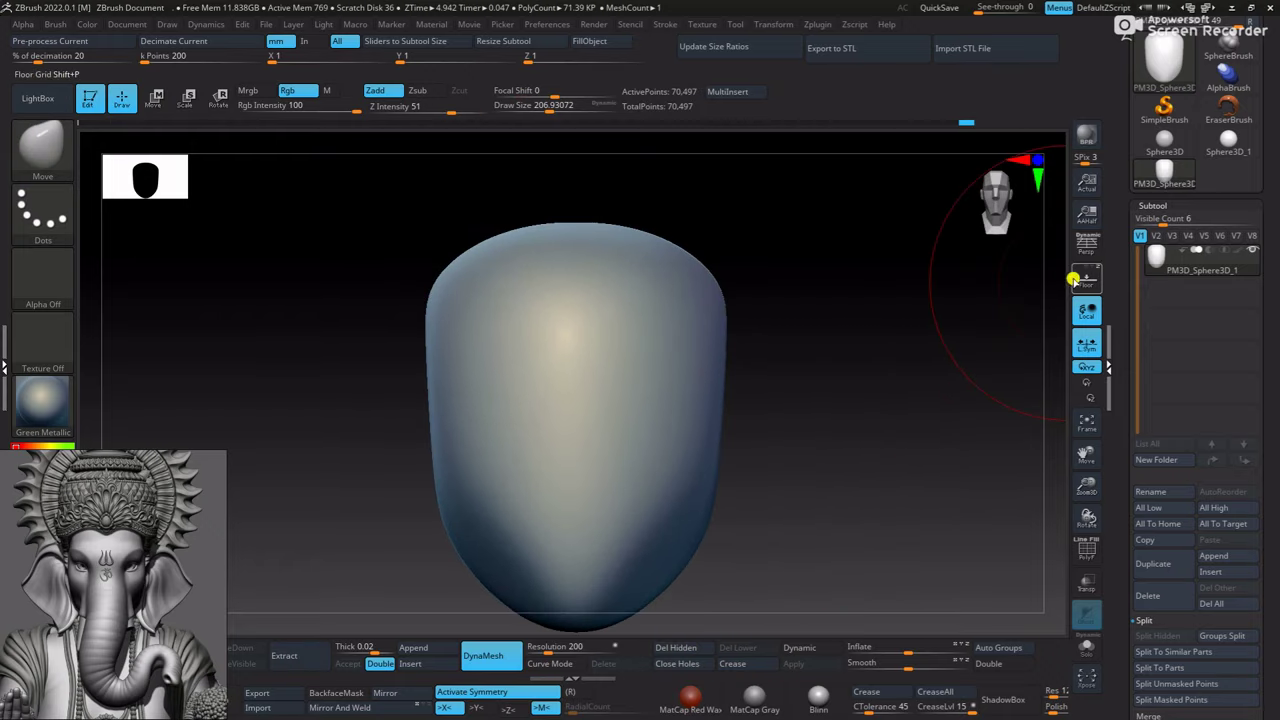
Switch to the ClayBuildup brush and reduce its Draw Size to about 65
key(b)
click(903, 266)
key(b)
click(1080, 286)
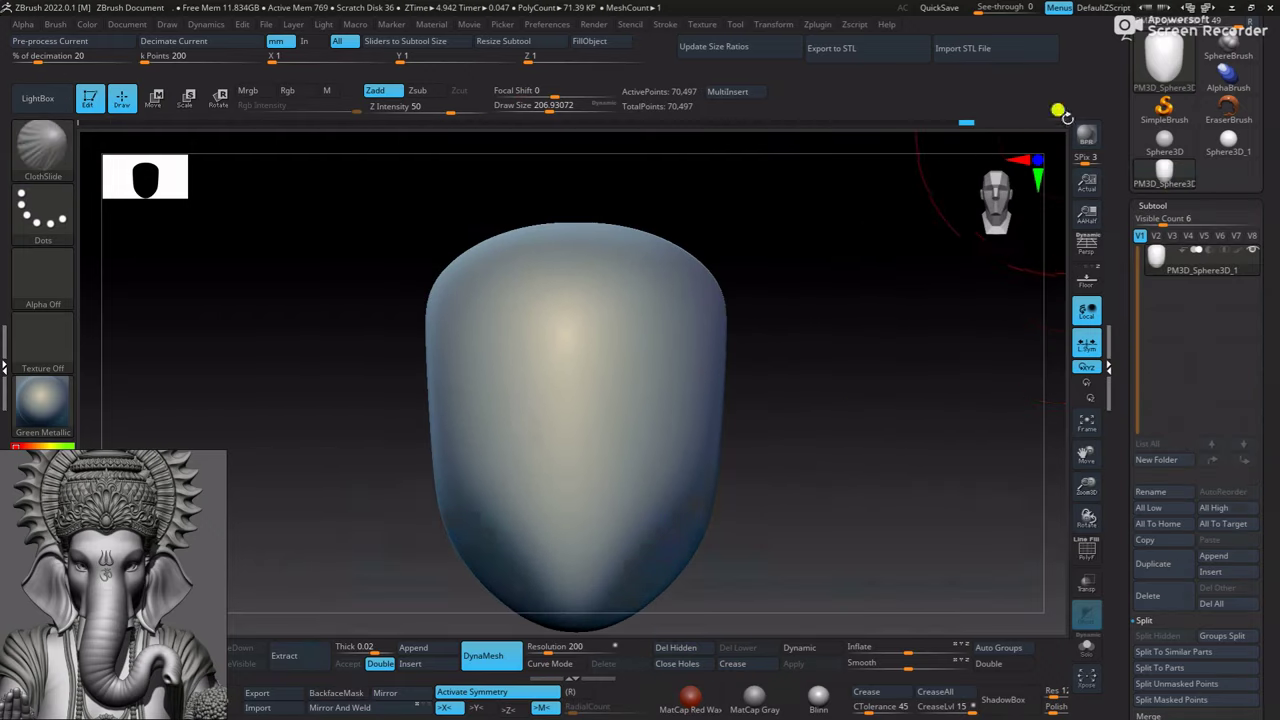
key(b)
key(b)
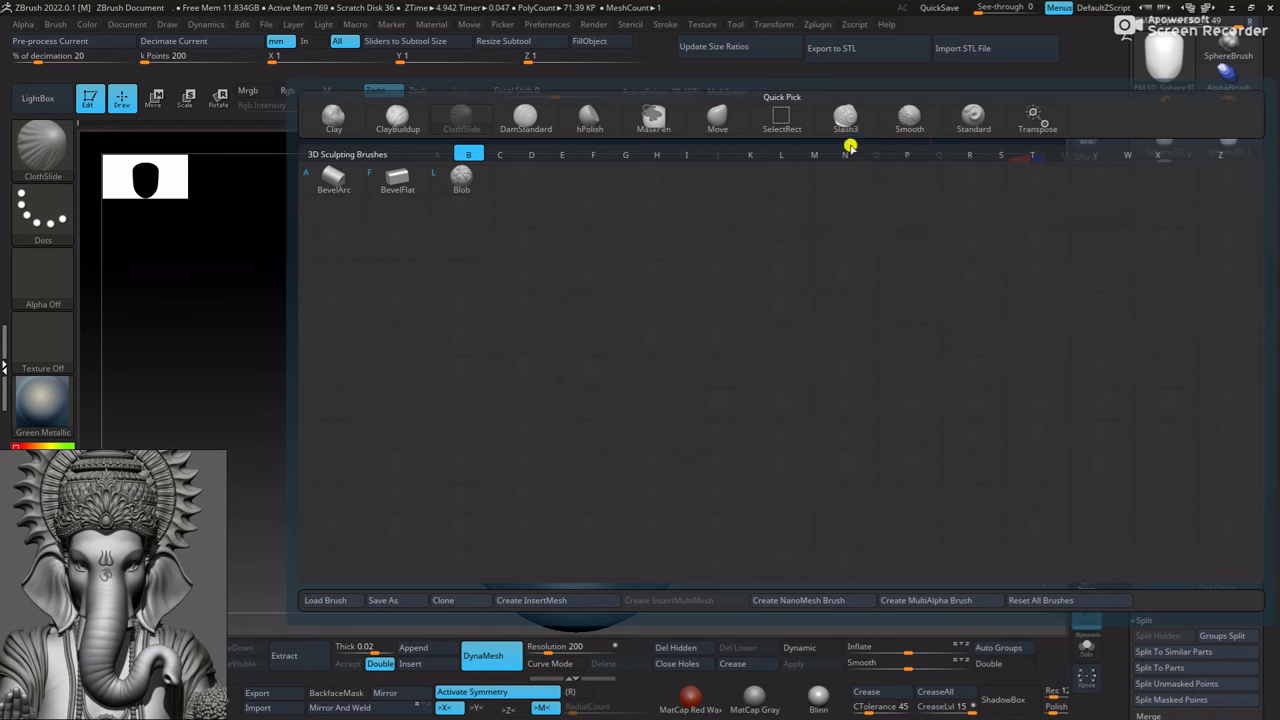
key(Escape)
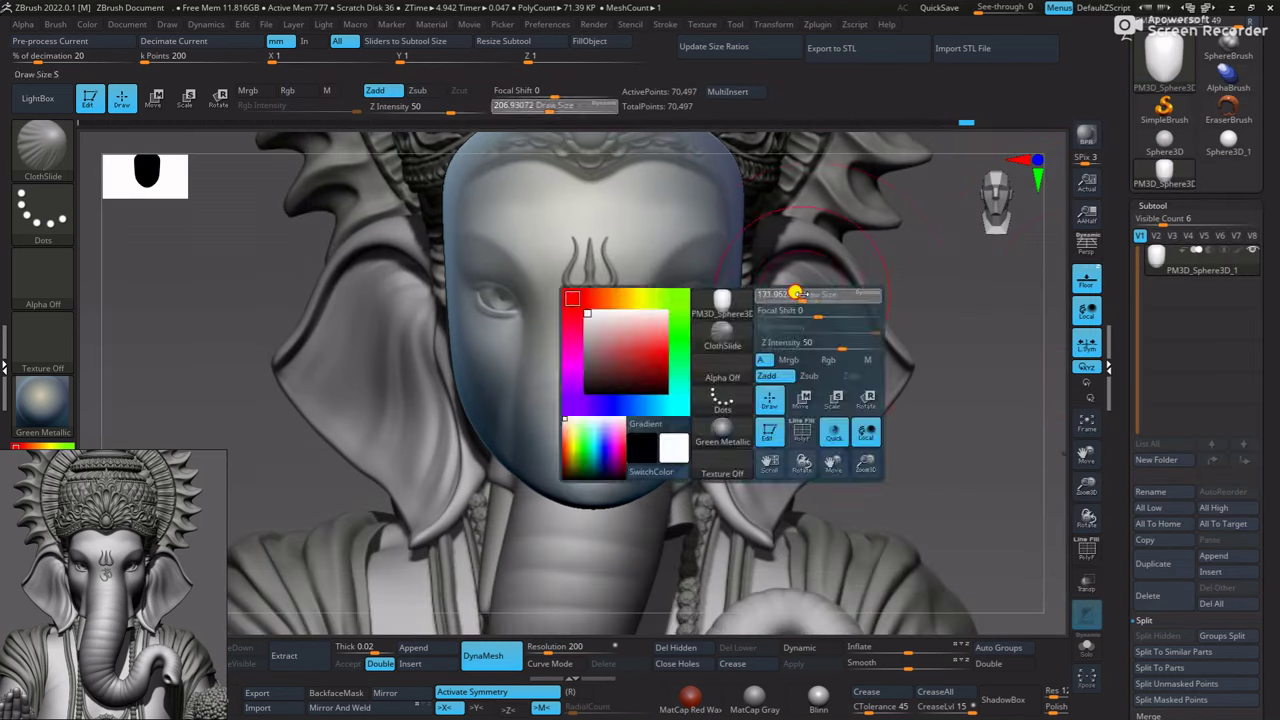
key(b)
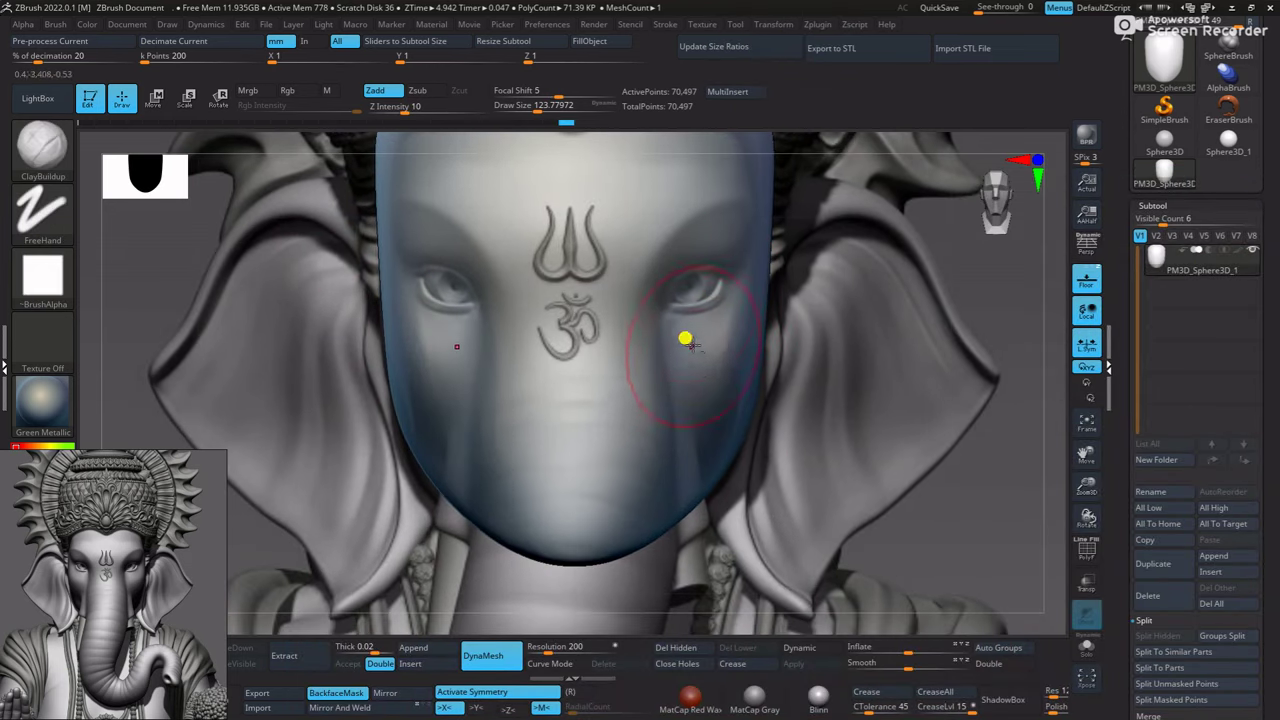
key(space)
drag(686, 300, 670, 295)
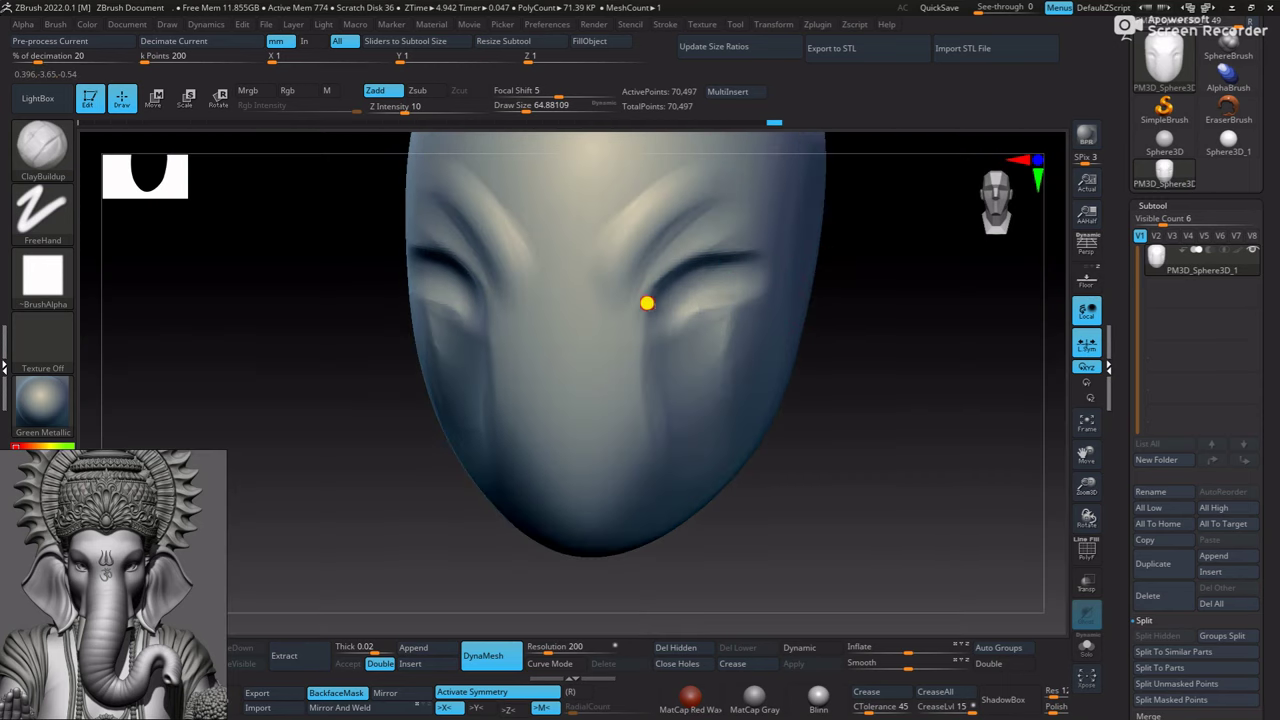
Build up mirrored raised forms around both eyes, checking them from below
drag(647, 303, 670, 313)
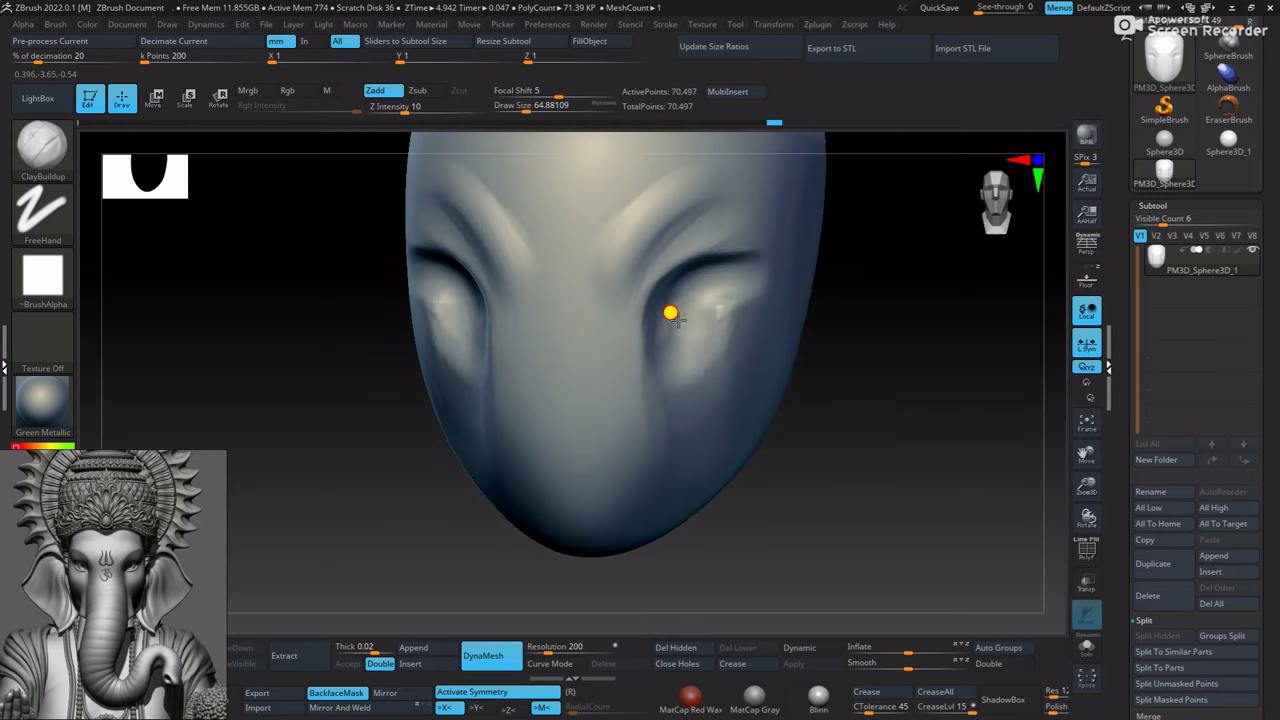
scroll(686, 328, down, 2)
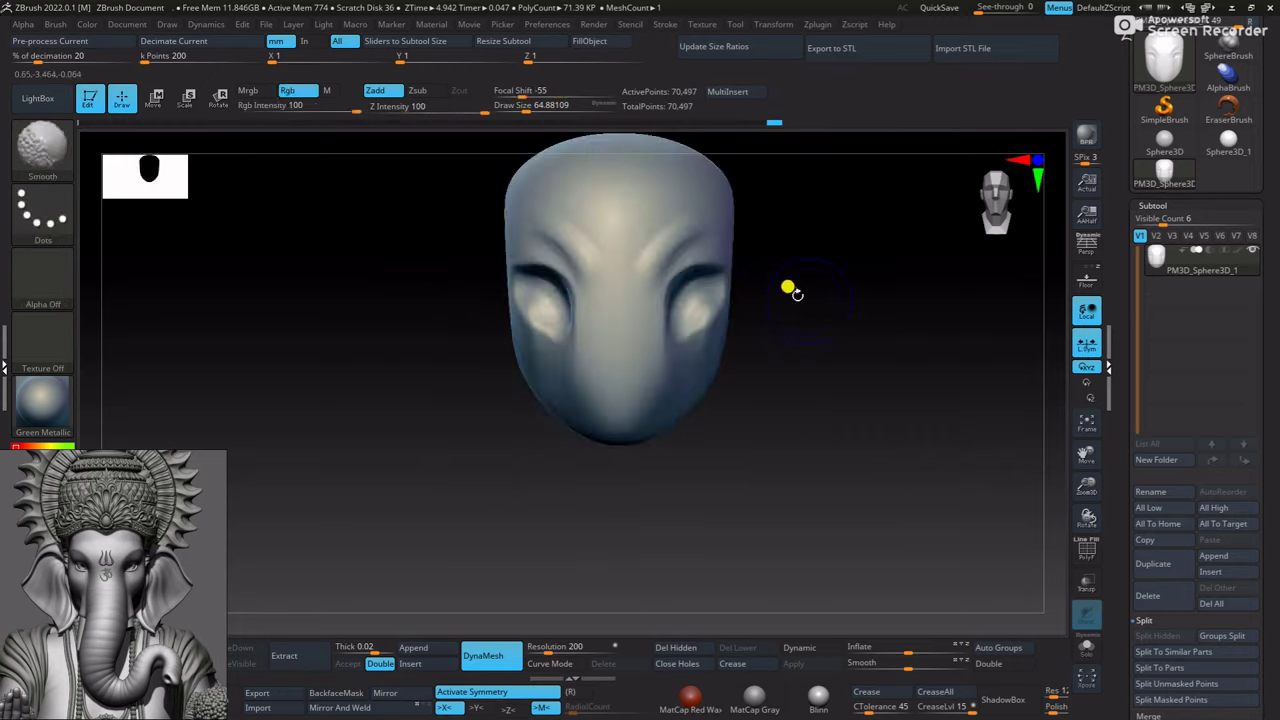
scroll(750, 260, up, 3)
scroll(686, 232, down, 4)
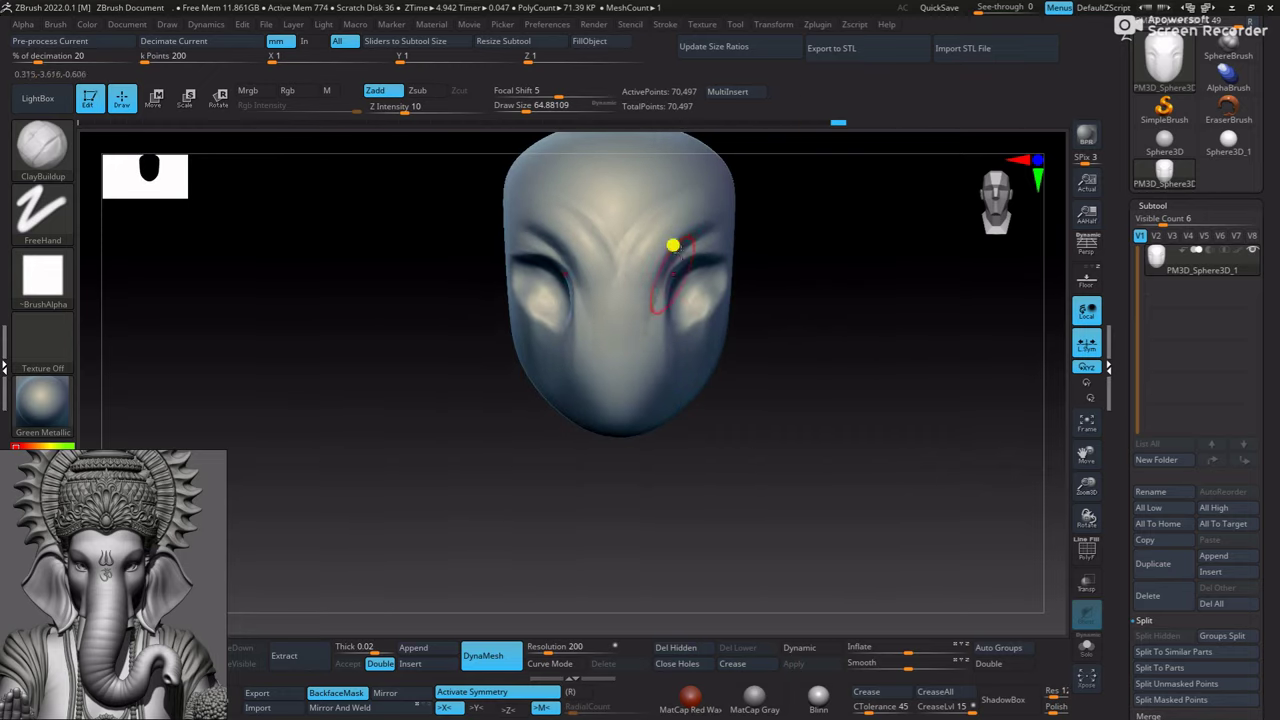
scroll(614, 317, down, 1)
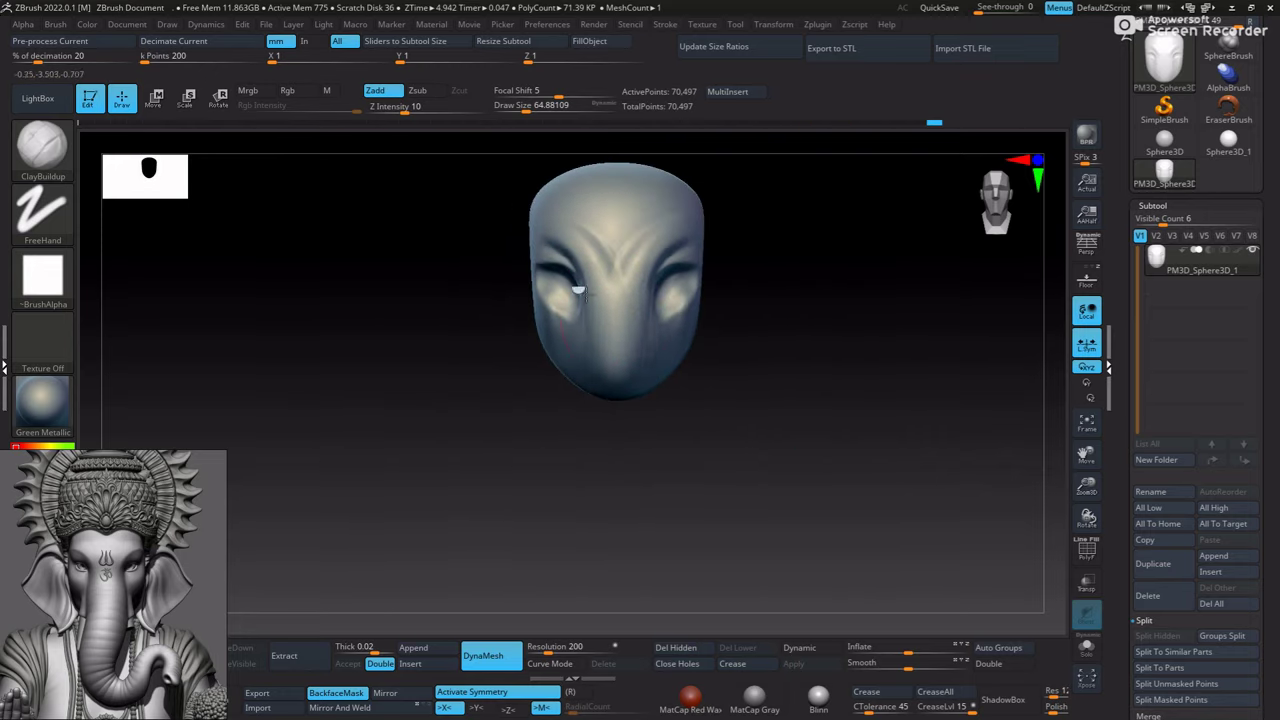
scroll(786, 323, up, 2)
mouse_move(786, 323)
right_down()
mouse_move(763, 249)
mouse_move(882, 382)
right_up()
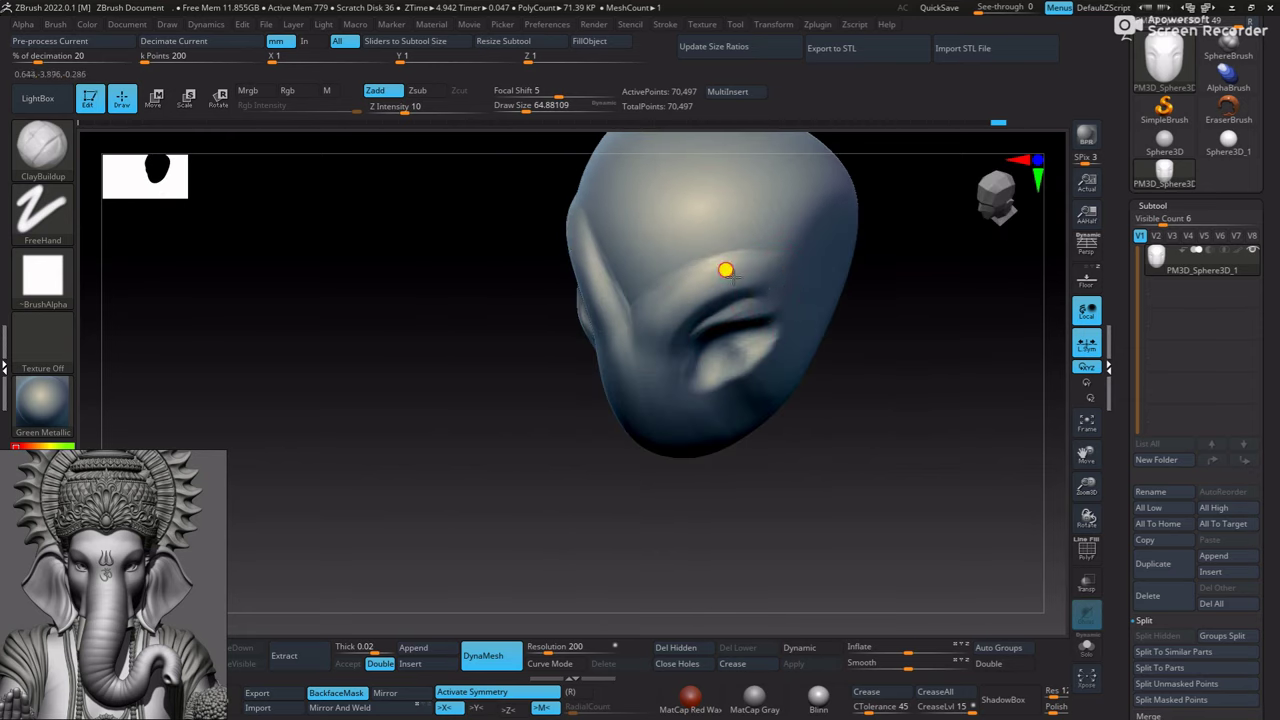
mouse_move(891, 337)
right_down()
mouse_move(752, 274)
mouse_move(837, 297)
mouse_move(923, 357)
right_up()
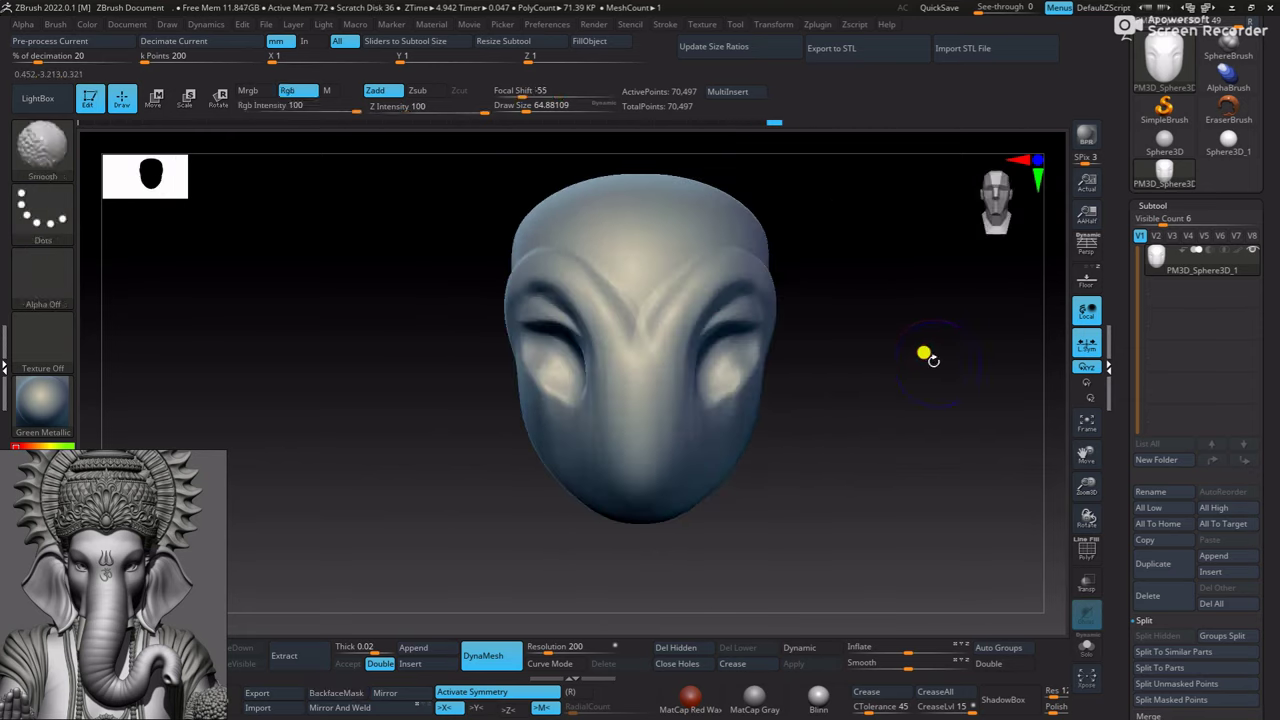
Compare the head with the Ganesha reference and frame it in a front view
scroll(829, 294, down, 1)
key(shift+p)
scroll(803, 287, up, 1)
key(shift+p)
mouse_move(803, 287)
right_down()
mouse_move(971, 286)
mouse_move(720, 340)
right_up()
right_drag(850, 404, 832, 420)
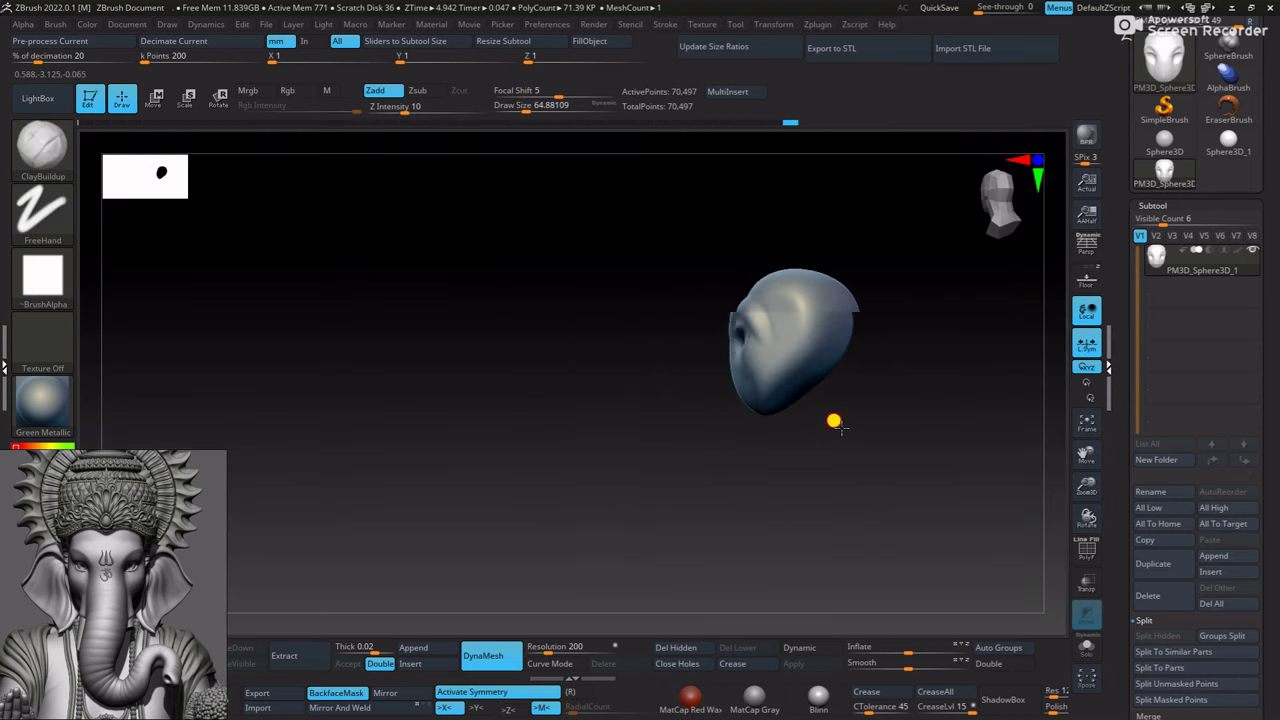
right_drag(669, 329, 826, 320)
key(f)
right_drag(884, 412, 702, 313)
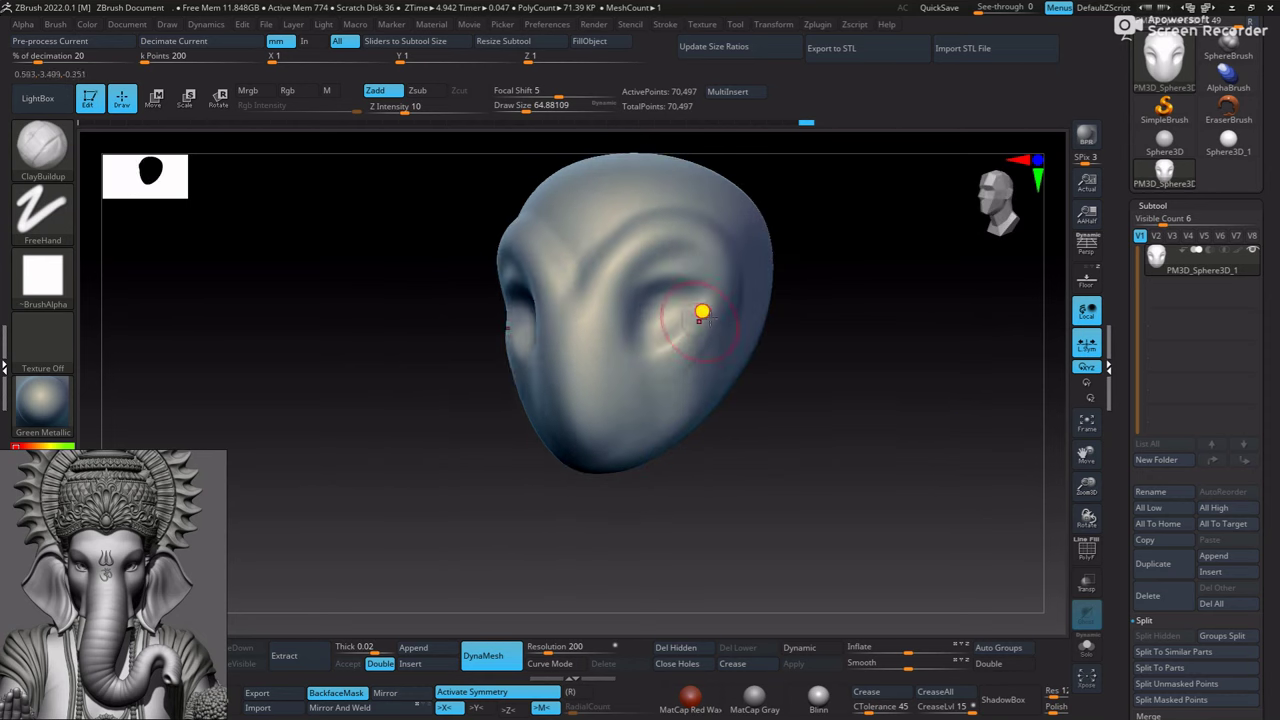
right_drag(683, 374, 794, 254)
Carve a crease under both eyes with the DamStandard brush
key(f)
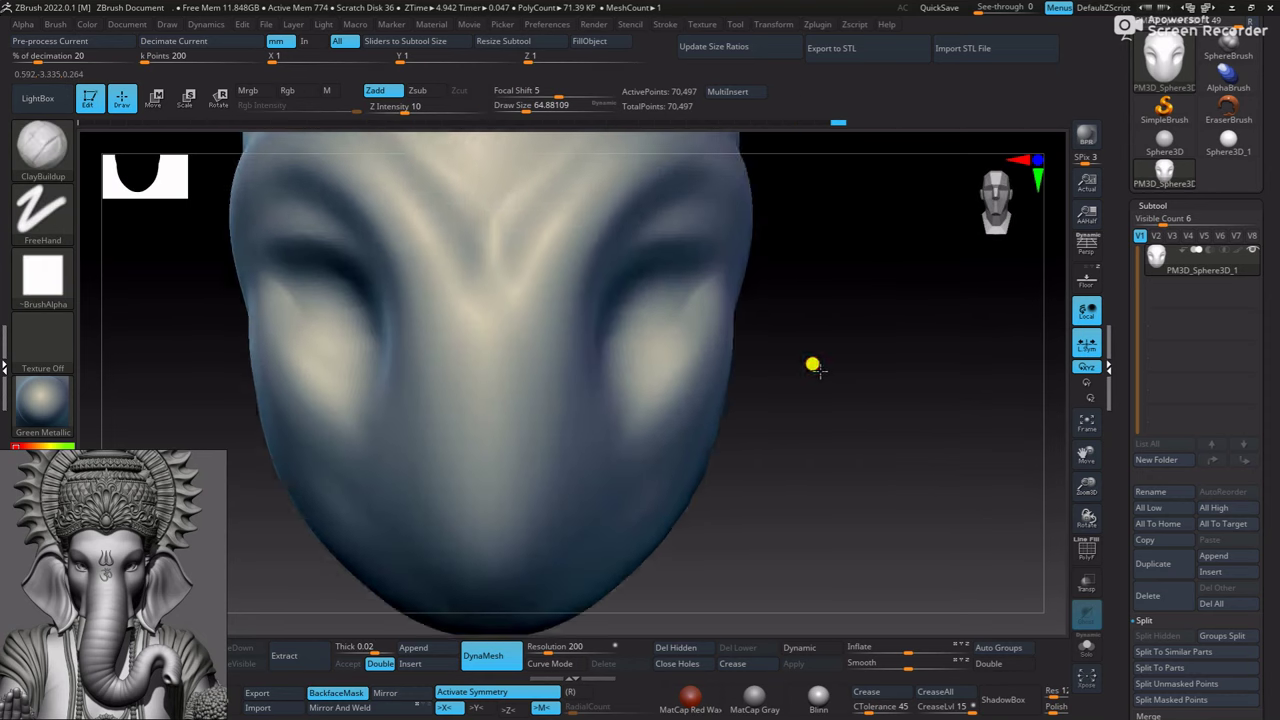
key(b)
key(d)
key(s)
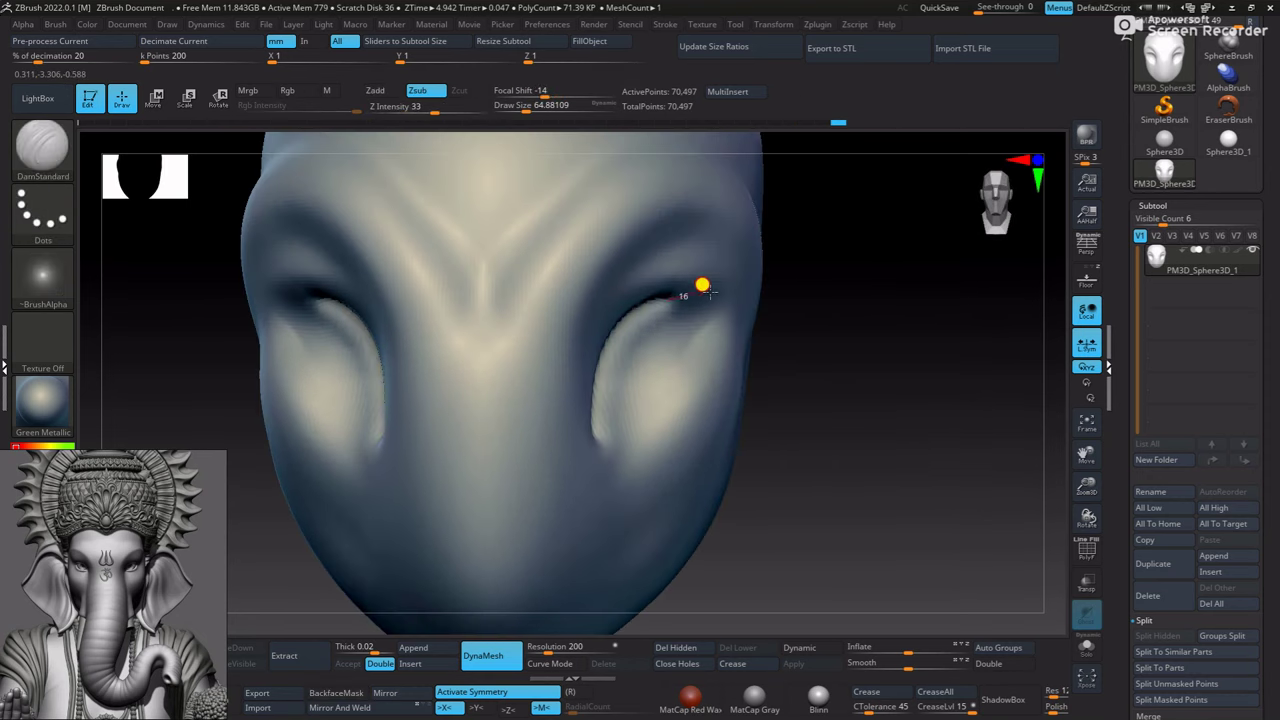
key(shift+p)
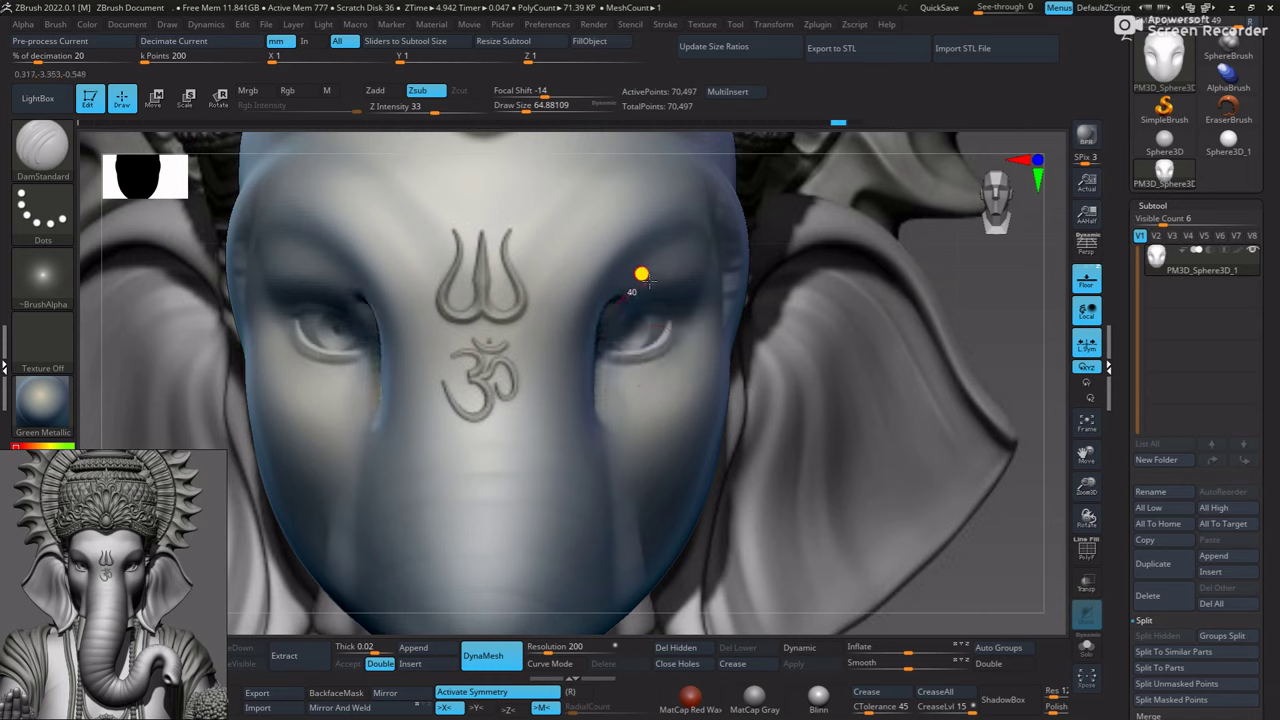
drag(681, 272, 606, 387)
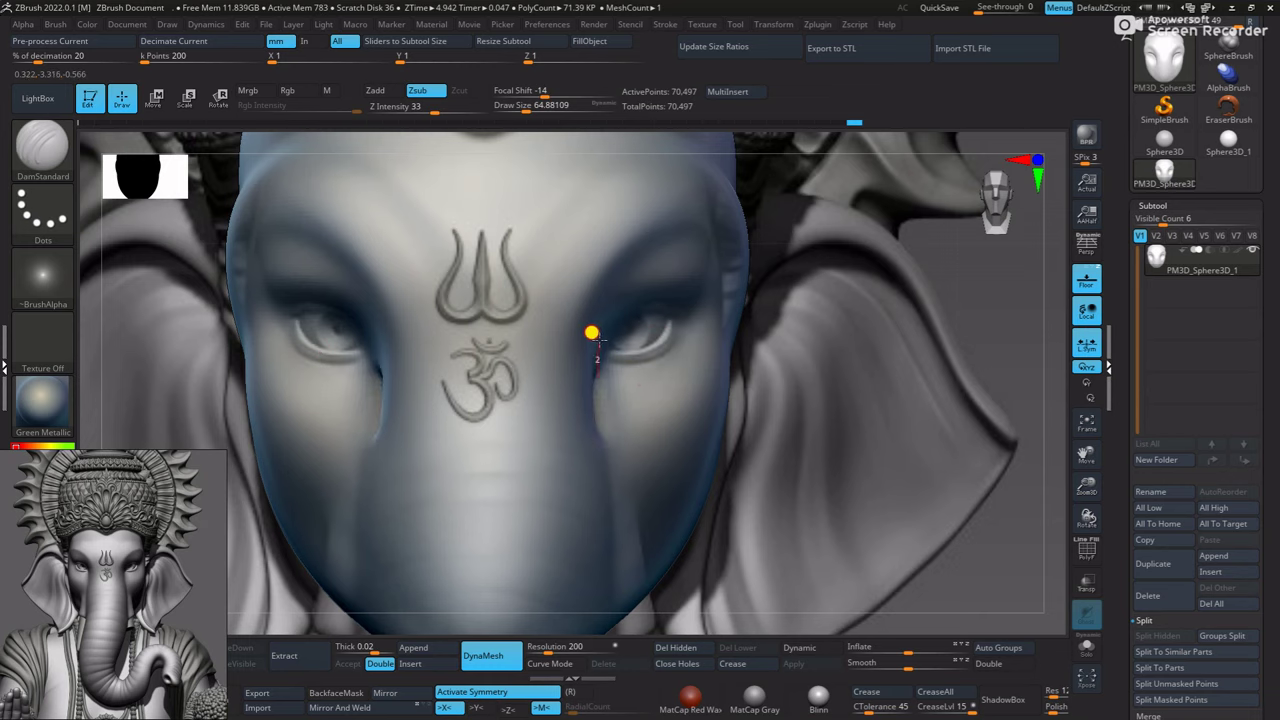
click(1076, 272)
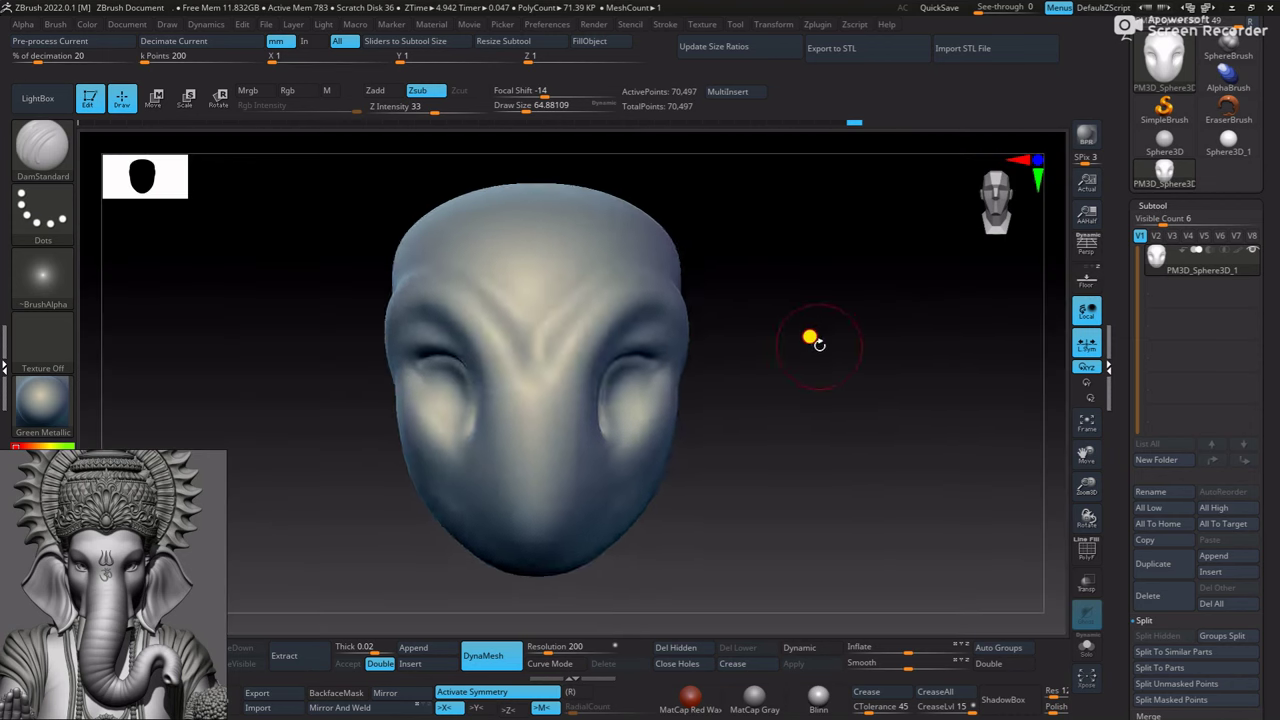
drag(808, 333, 797, 342)
Build up clay ridges along both eye-socket rims with ClayBuildup
key(b)
key(c)
key(b)
drag(741, 297, 846, 497)
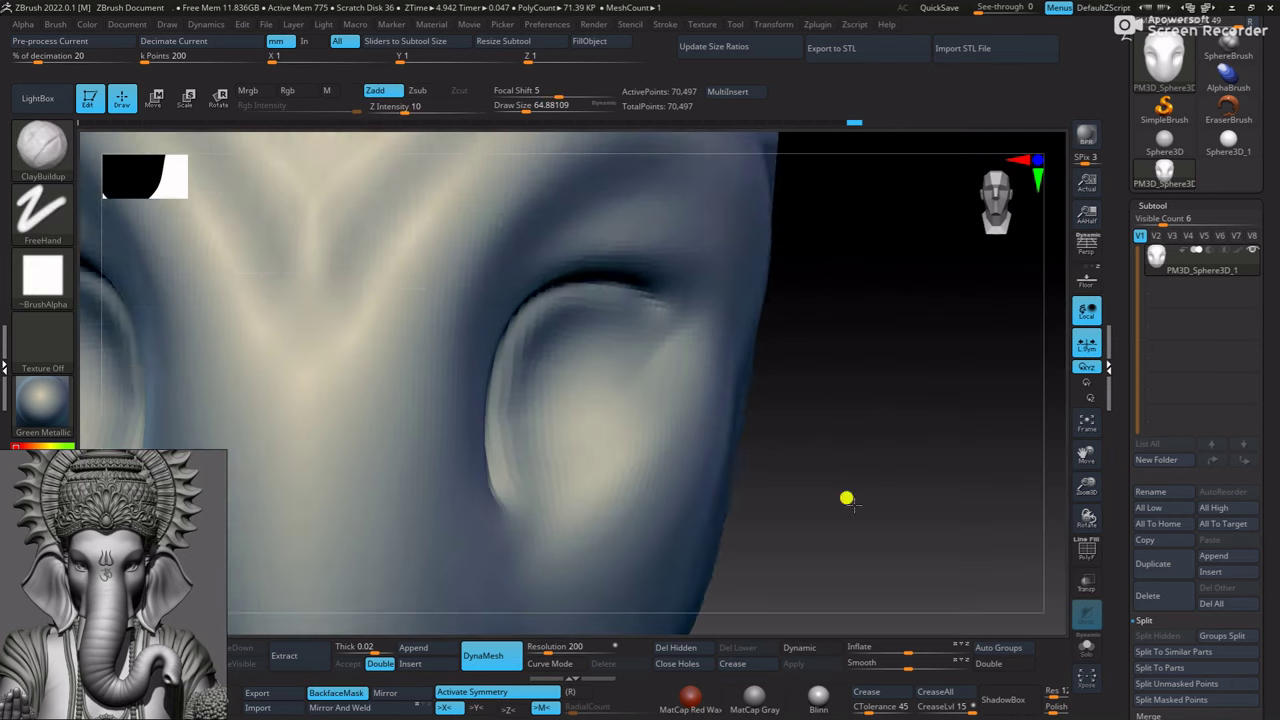
mouse_move(511, 394)
mouse_down()
mouse_move(500, 420)
mouse_move(521, 337)
mouse_move(614, 293)
mouse_up()
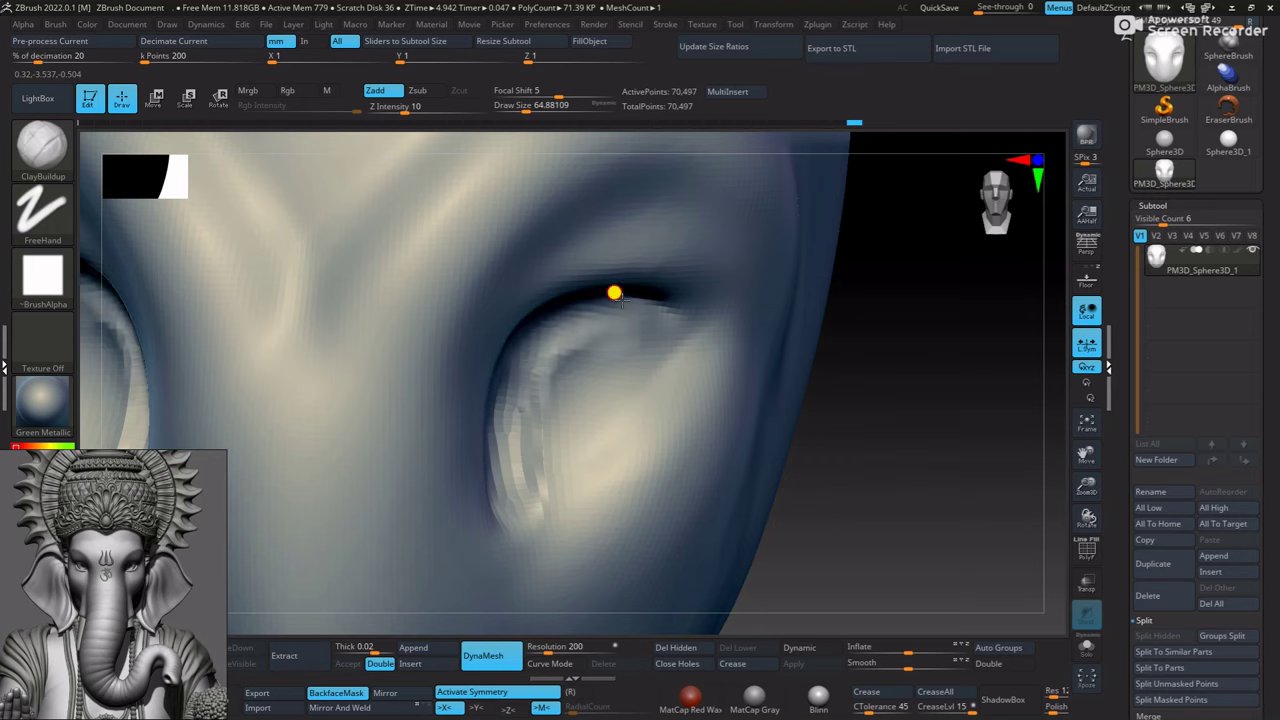
right_drag(701, 321, 666, 317)
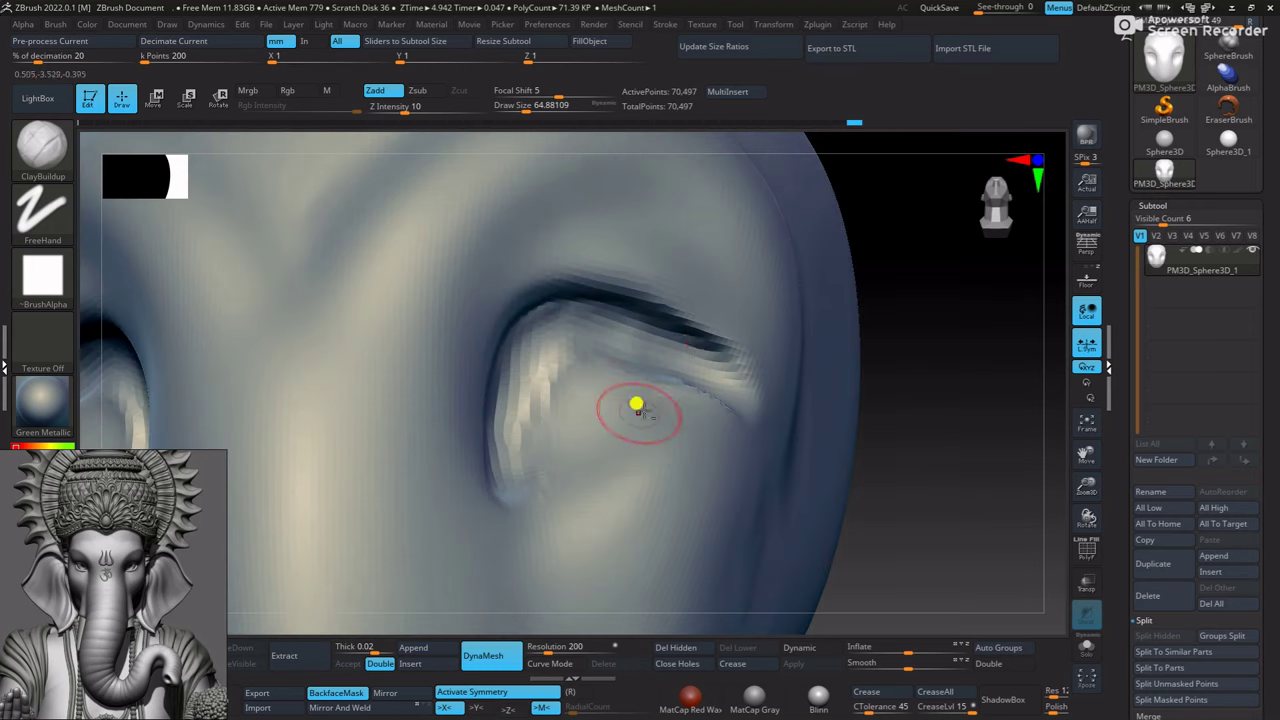
mouse_move(636, 404)
right_down()
mouse_move(871, 426)
mouse_move(580, 371)
mouse_move(337, 460)
mouse_move(840, 445)
mouse_move(526, 380)
right_up()
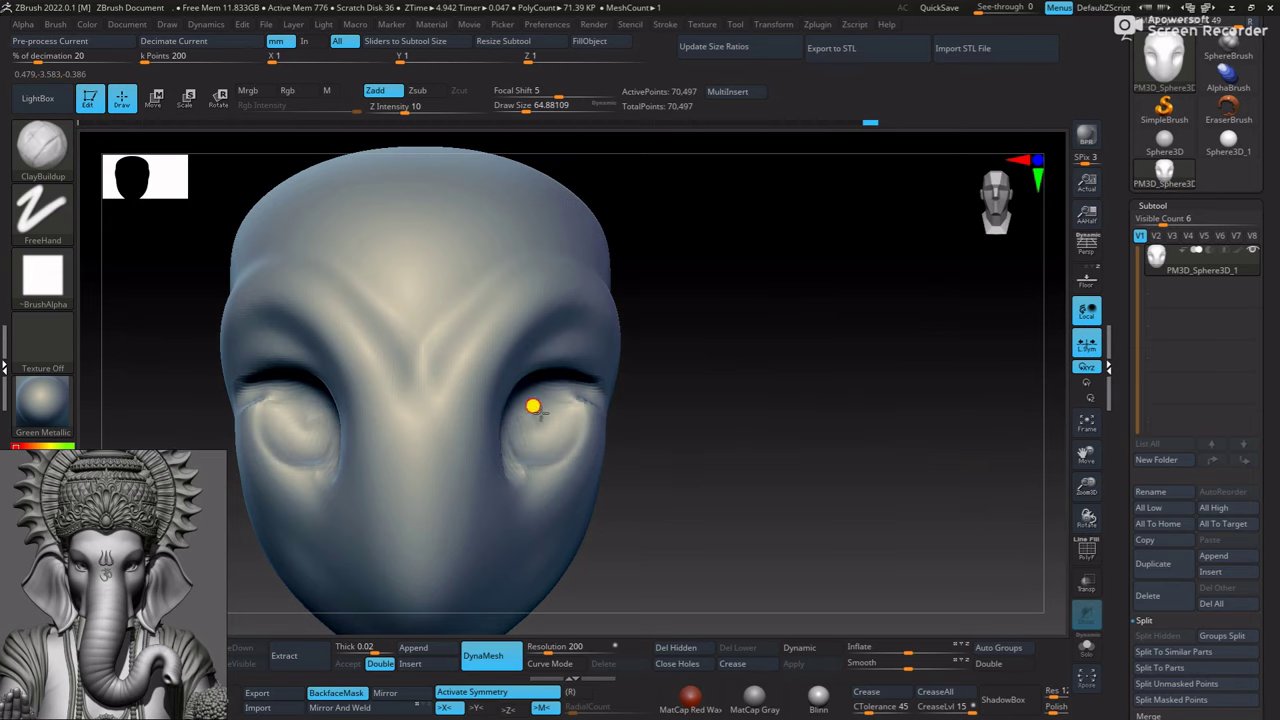
scroll(533, 406, down, 5)
mouse_move(771, 351)
right_down()
mouse_move(671, 357)
mouse_move(670, 369)
mouse_move(586, 309)
mouse_move(691, 334)
mouse_move(743, 414)
mouse_move(738, 389)
mouse_move(777, 323)
mouse_move(477, 323)
mouse_move(546, 434)
mouse_move(481, 322)
right_up()
scroll(738, 389, up, 5)
Smooth the brow area, then orbit and compare the head with the Ganesha reference
key(shift)
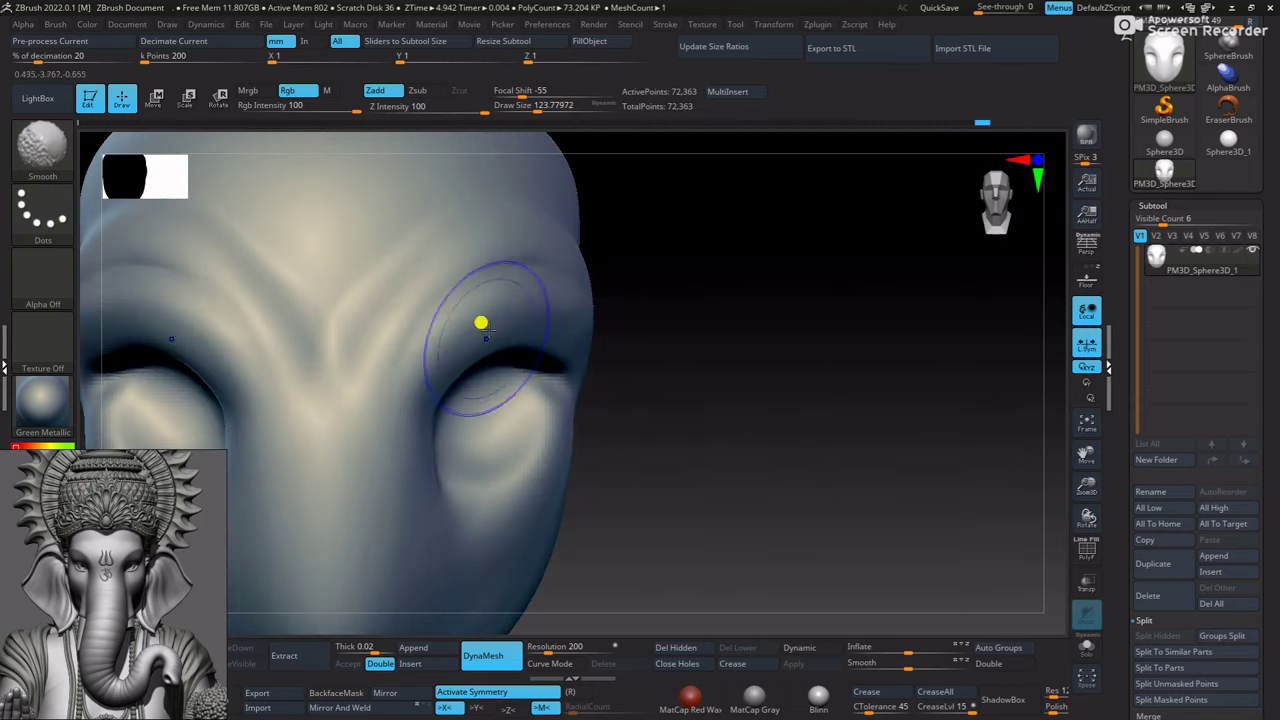
scroll(479, 270, down, 5)
right_drag(640, 229, 582, 344)
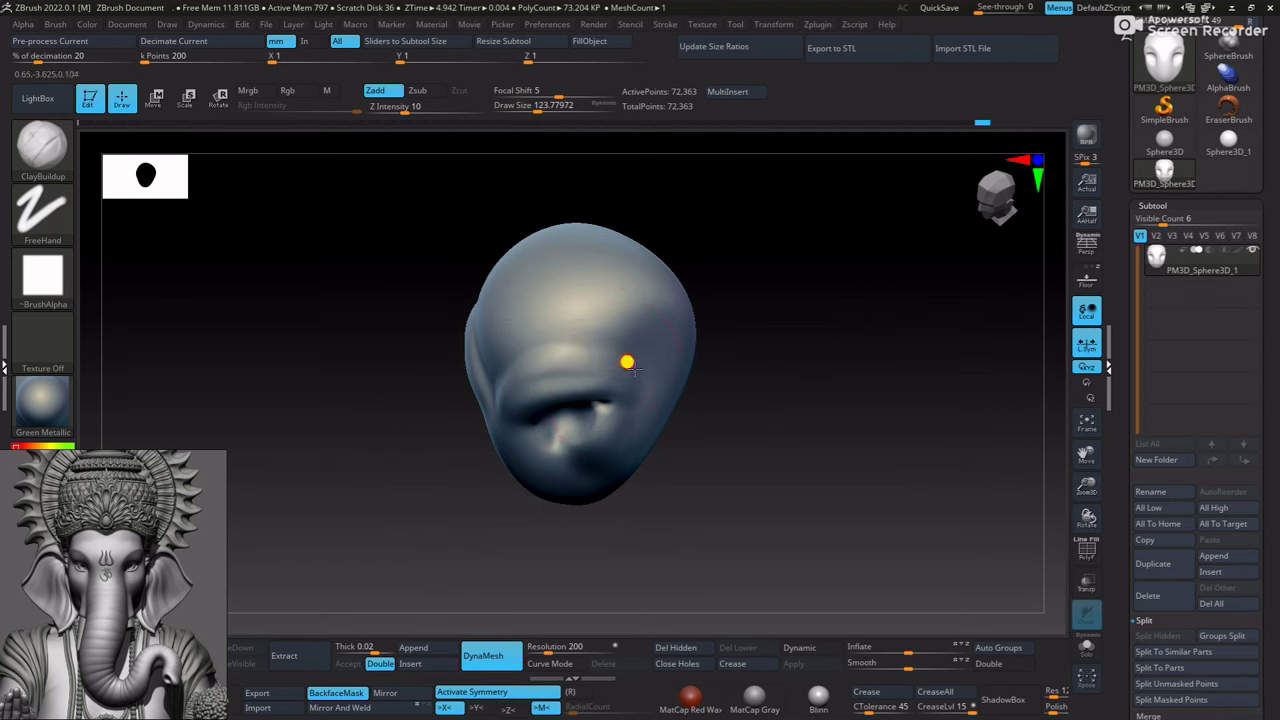
mouse_move(496, 367)
right_down()
mouse_move(591, 354)
mouse_move(640, 294)
mouse_move(553, 373)
mouse_move(643, 383)
right_up()
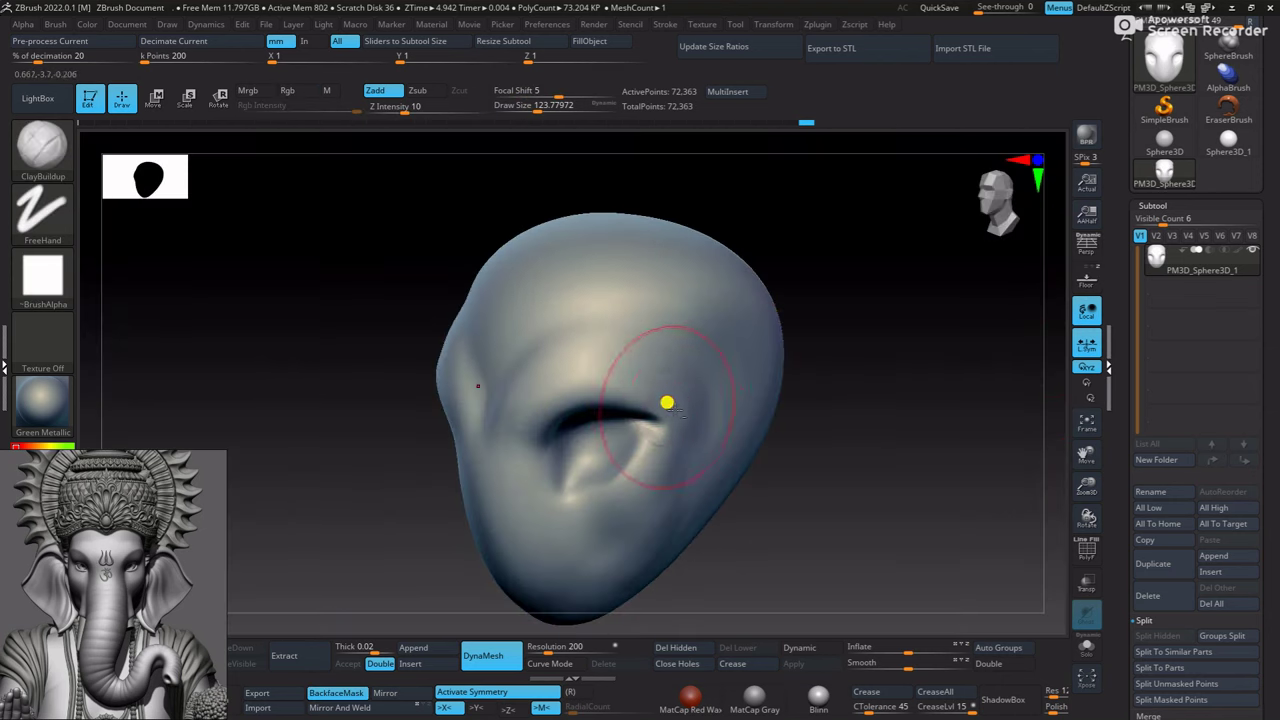
right_drag(608, 343, 808, 474)
scroll(743, 414, down, 3)
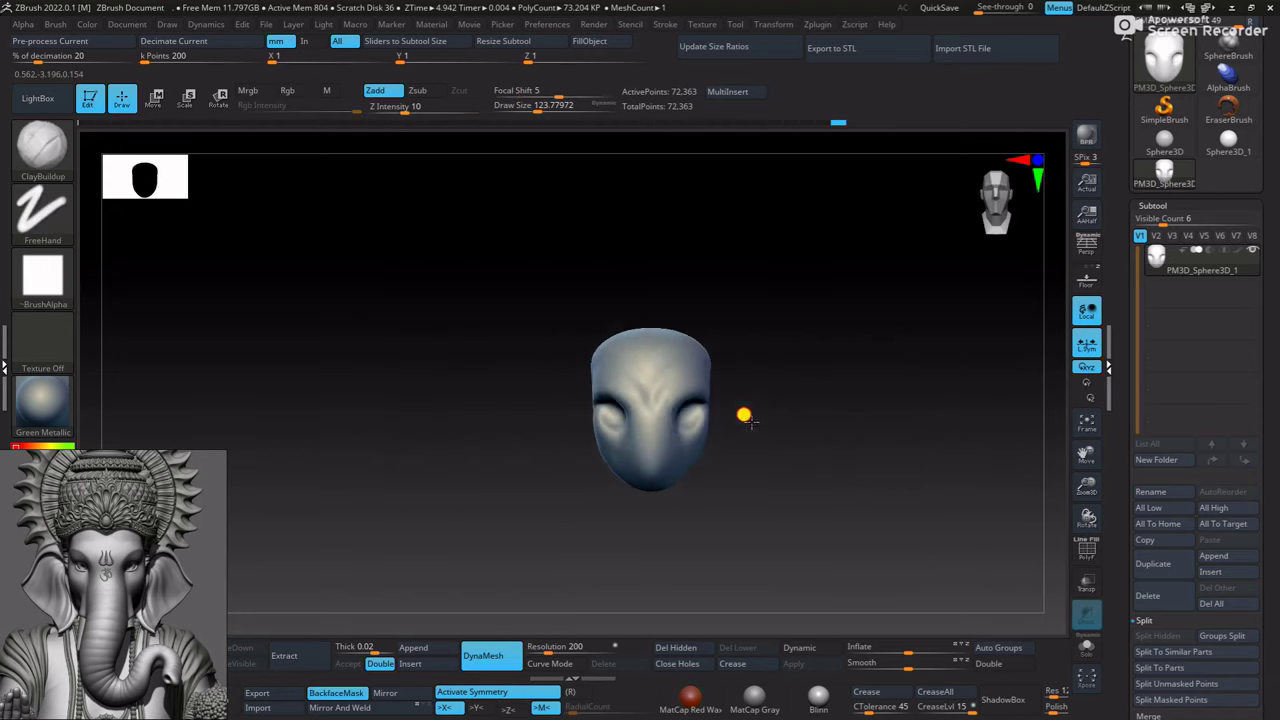
scroll(860, 405, down, 2)
mouse_move(857, 405)
alt+right_down()
mouse_move(748, 340)
mouse_move(748, 320)
alt+right_up()
scroll(827, 378, down, 1)
scroll(674, 477, up, 3)
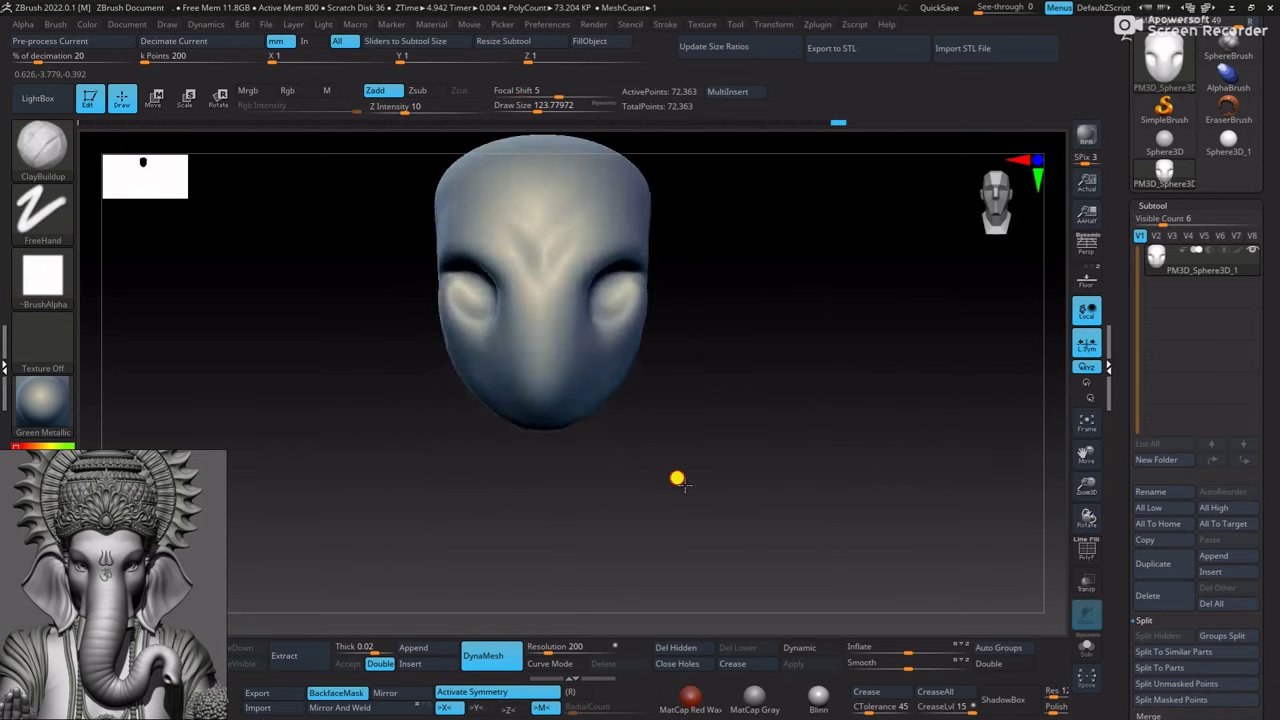
scroll(763, 349, up, 3)
key(shift+p)
scroll(771, 428, down, 1)
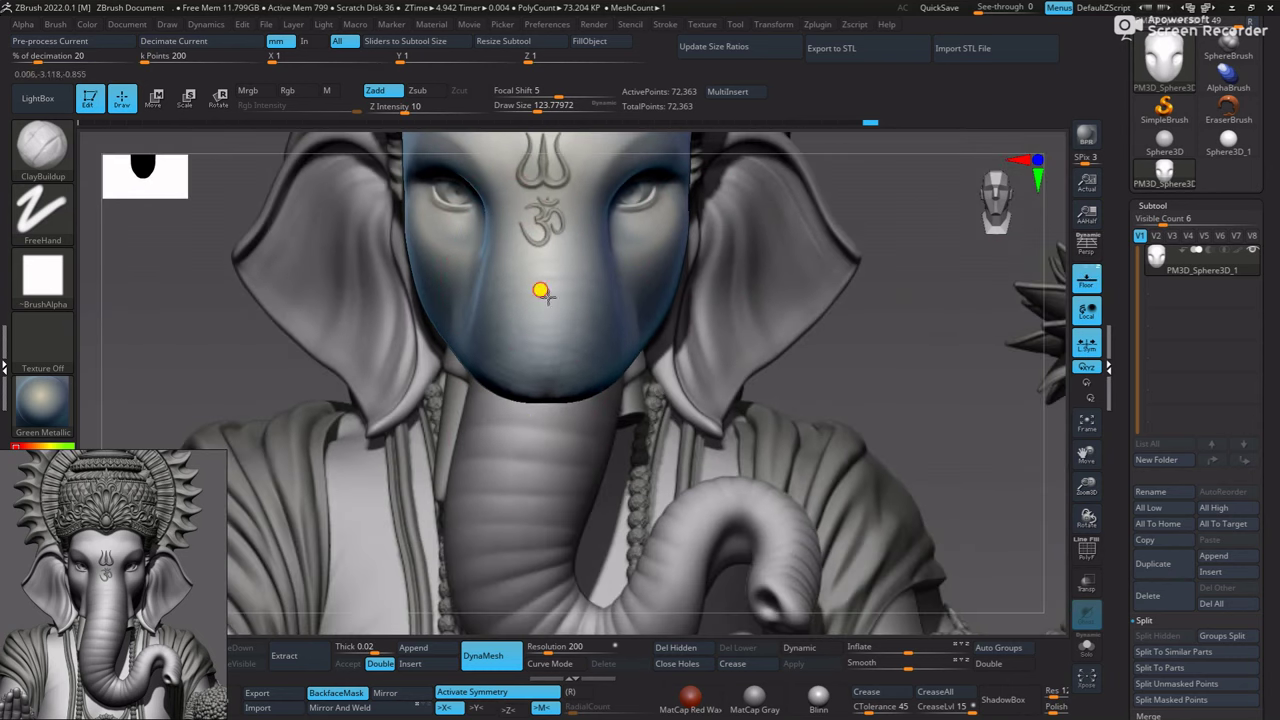
Smooth out the crease below the eye
scroll(700, 320, up, 1)
scroll(700, 320, up, 2)
key(shift+p)
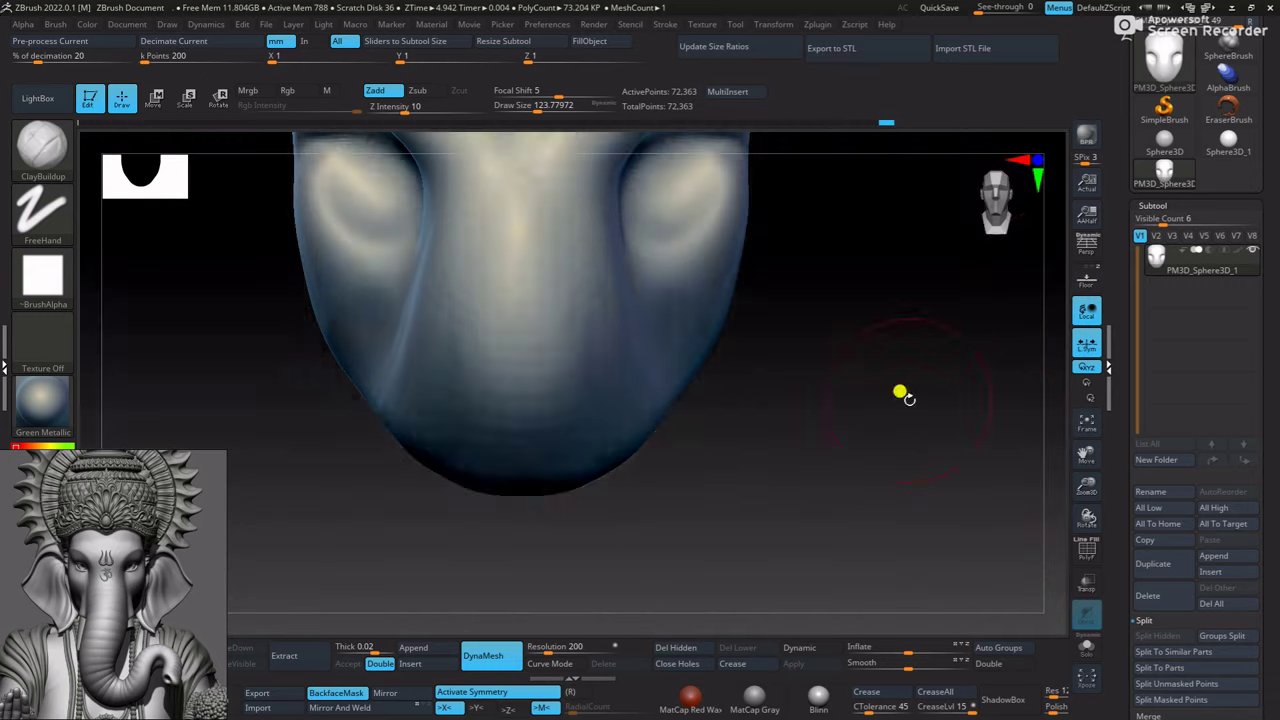
mouse_move(903, 391)
mouse_down()
mouse_move(677, 409)
mouse_move(694, 397)
mouse_move(652, 357)
mouse_up()
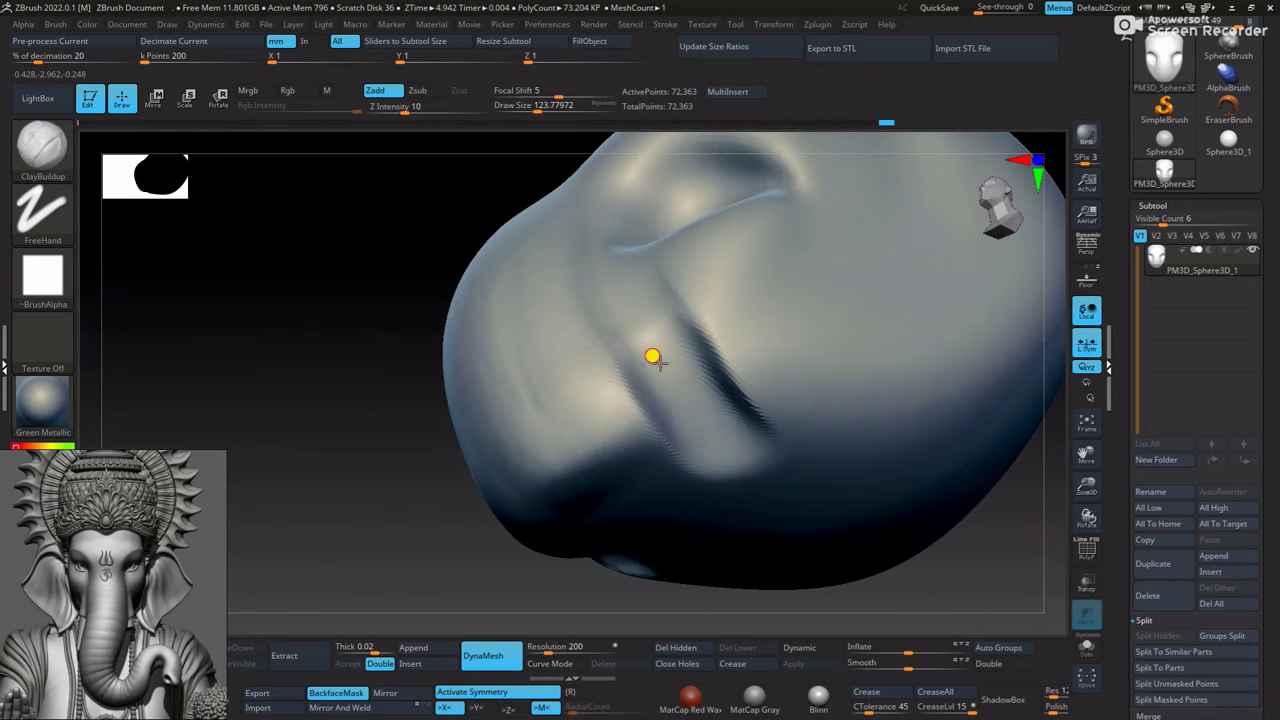
mouse_move(733, 460)
mouse_down()
mouse_move(692, 474)
mouse_move(651, 449)
mouse_up()
mouse_move(550, 360)
mouse_down()
mouse_move(728, 386)
mouse_move(723, 400)
mouse_move(625, 425)
mouse_up()
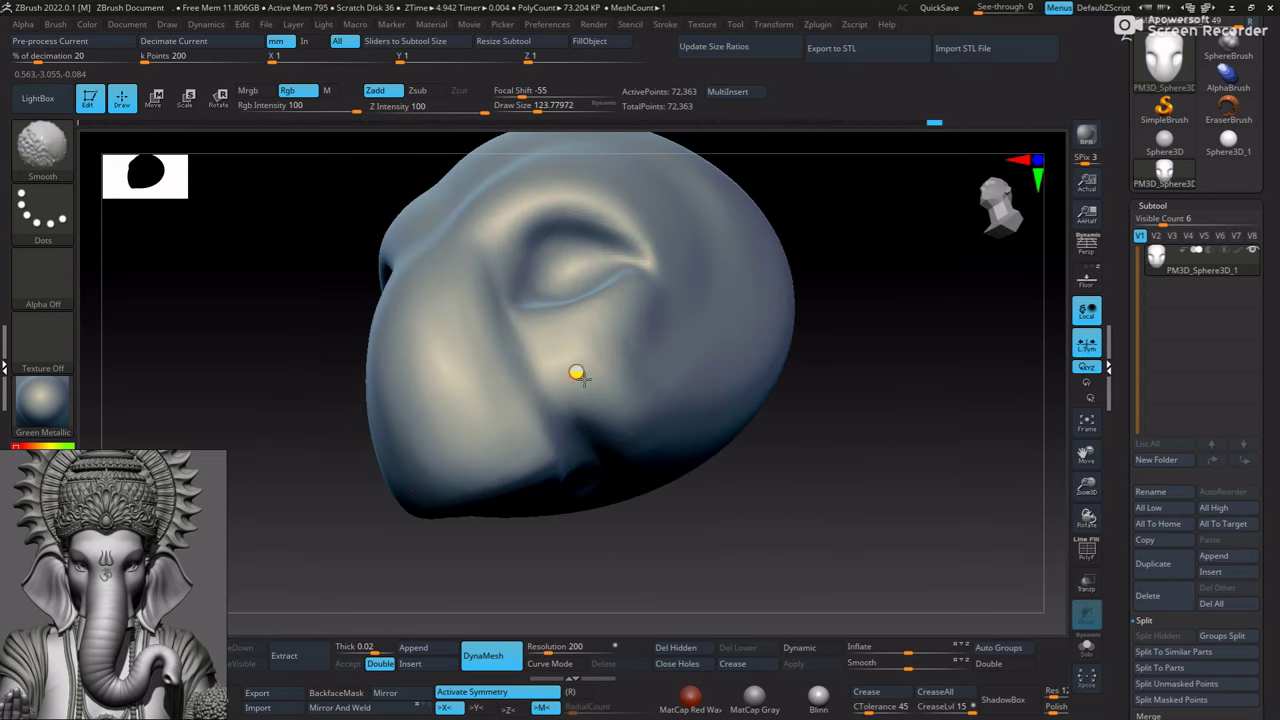
mouse_move(786, 357)
shift+mouse_down()
mouse_move(798, 413)
mouse_move(674, 417)
mouse_move(580, 460)
mouse_move(717, 429)
shift+mouse_up()
Push the lower sides of the face outward with the Move brush
key(b)
key(m)
key(v)
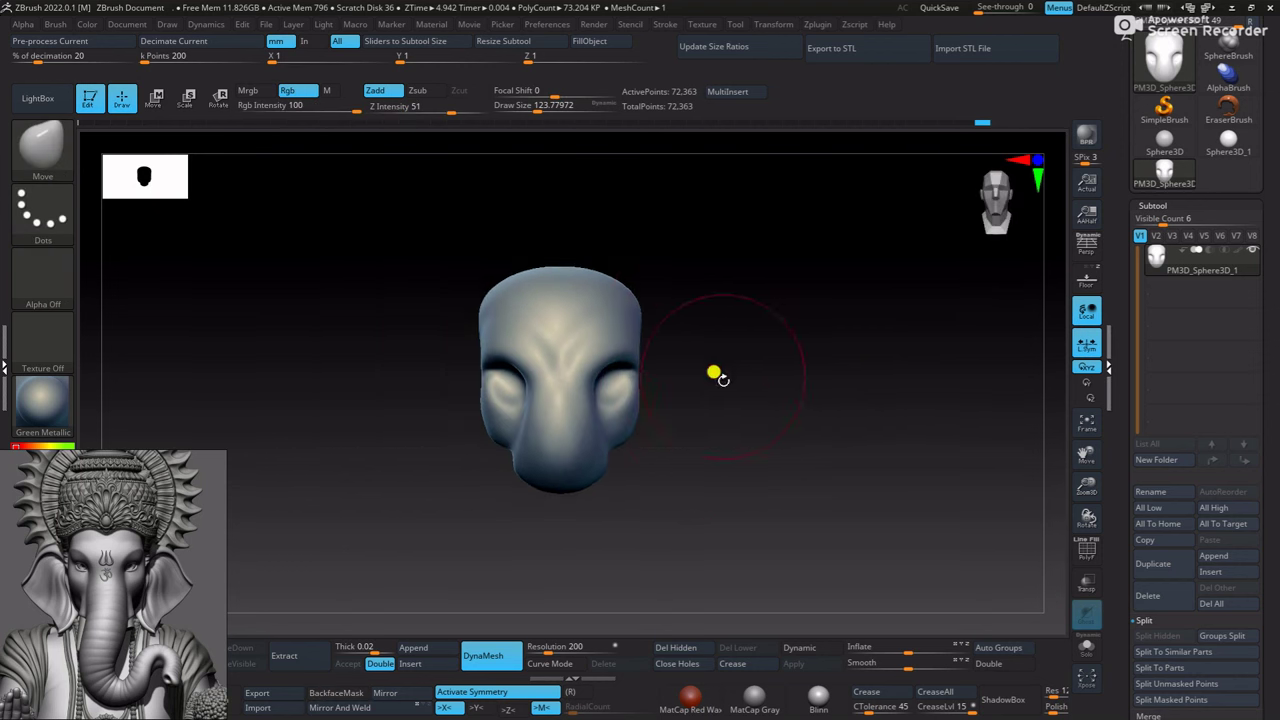
scroll(710, 360, up, 3)
scroll(700, 350, up, 3)
mouse_move(663, 364)
mouse_down()
mouse_move(714, 286)
mouse_move(706, 366)
mouse_up()
scroll(710, 410, up, 3)
drag(713, 455, 702, 412)
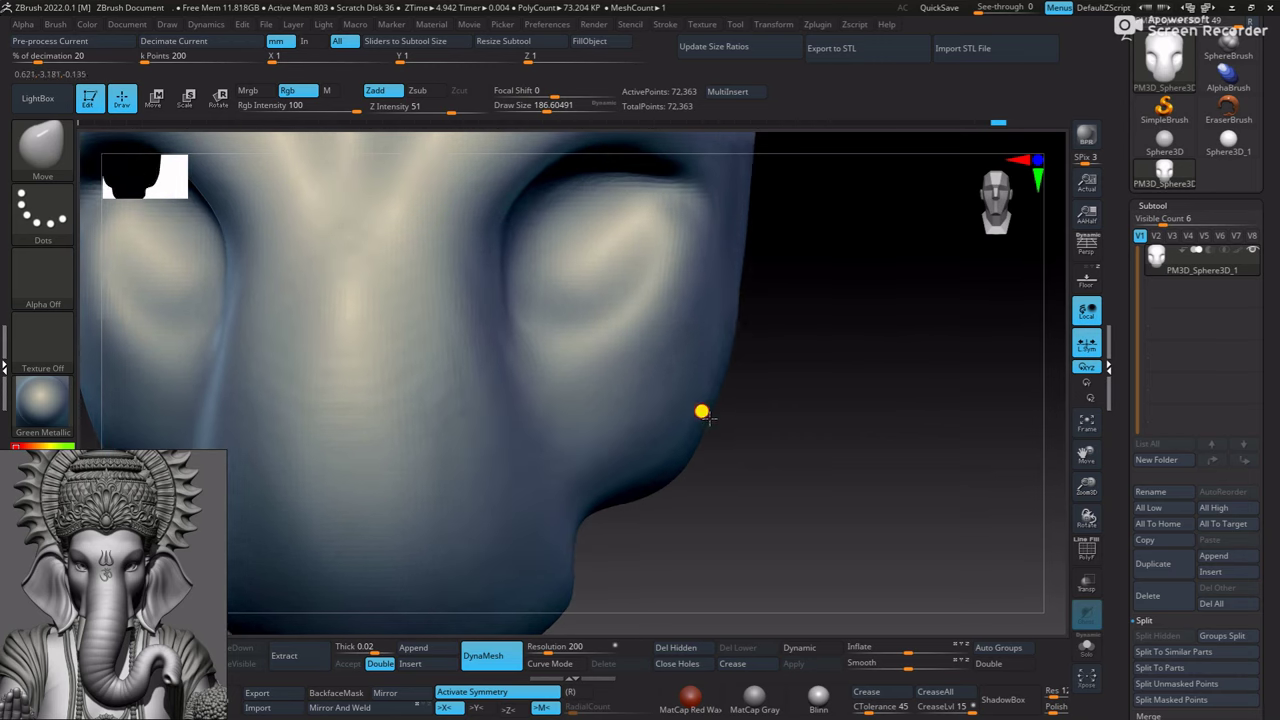
mouse_move(685, 358)
mouse_down()
mouse_move(871, 477)
mouse_move(731, 450)
mouse_up()
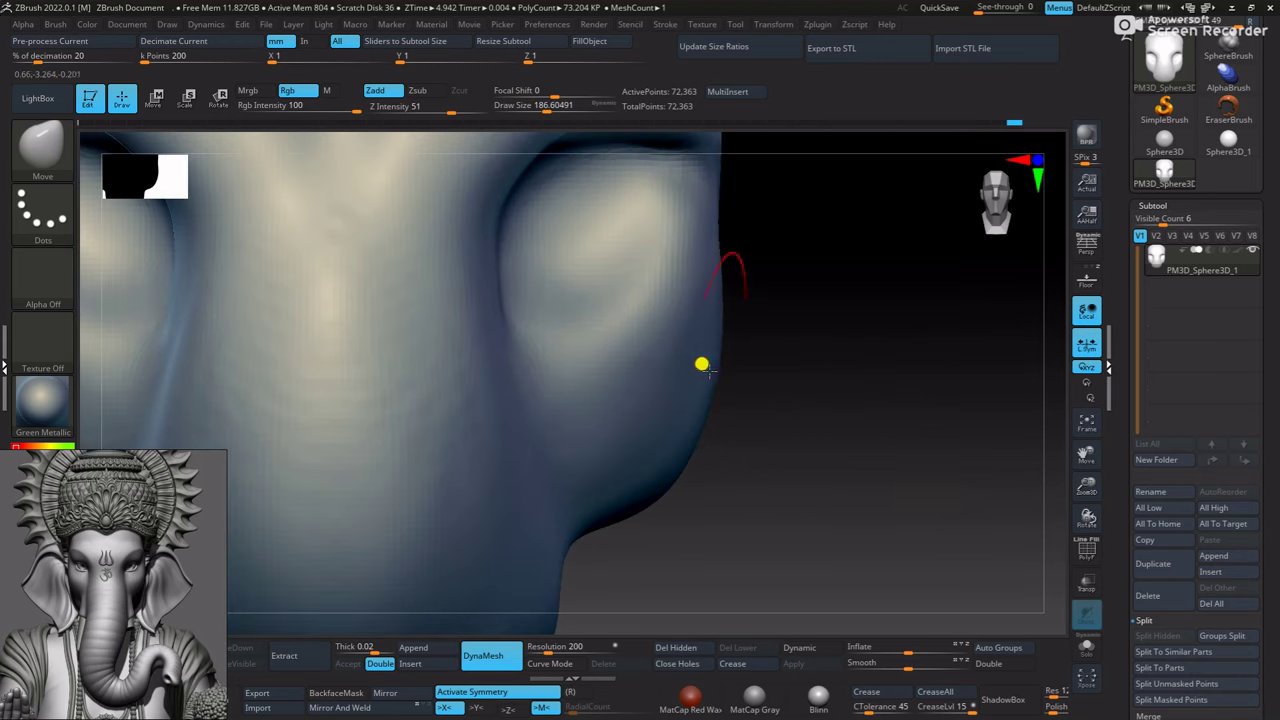
mouse_move(702, 364)
mouse_down()
mouse_move(823, 397)
mouse_move(711, 371)
mouse_move(792, 427)
mouse_move(657, 343)
mouse_move(737, 363)
mouse_move(686, 429)
mouse_move(698, 409)
mouse_up()
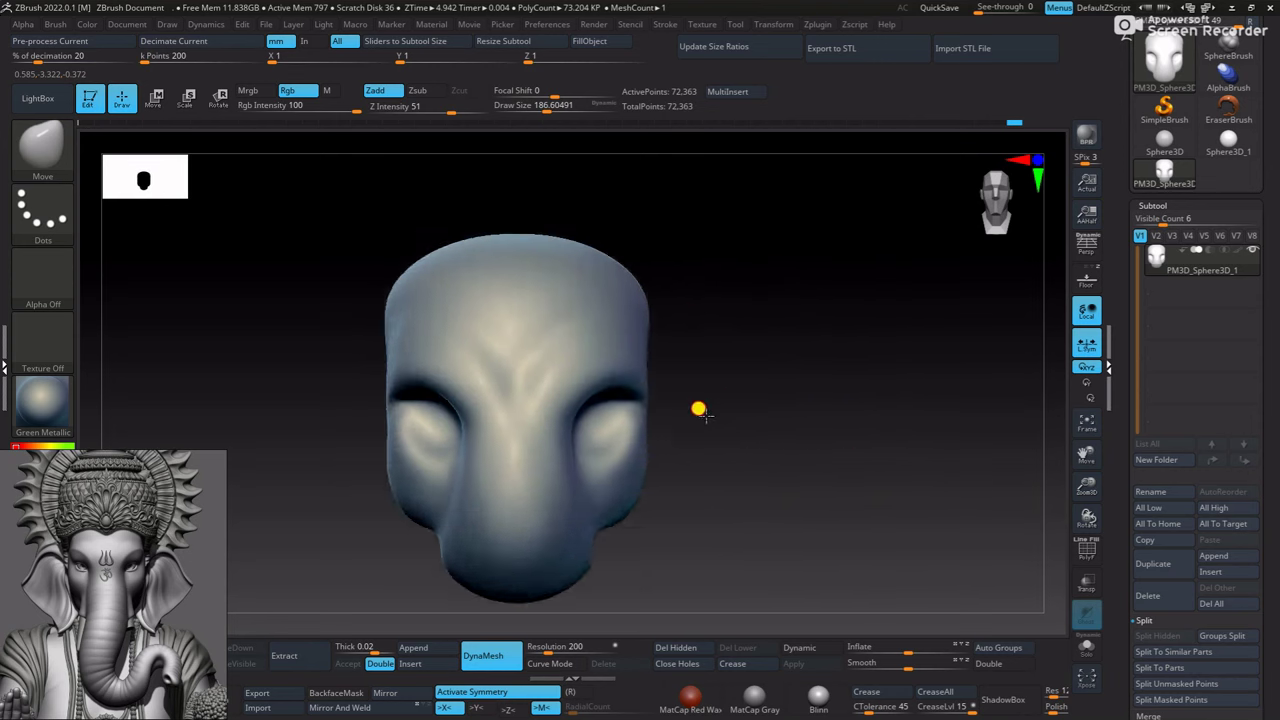
Build up clay on the forehead with ClayBuildup and return the head to its home position
key(b)
key(c)
key(b)
alt+drag(657, 300, 573, 408)
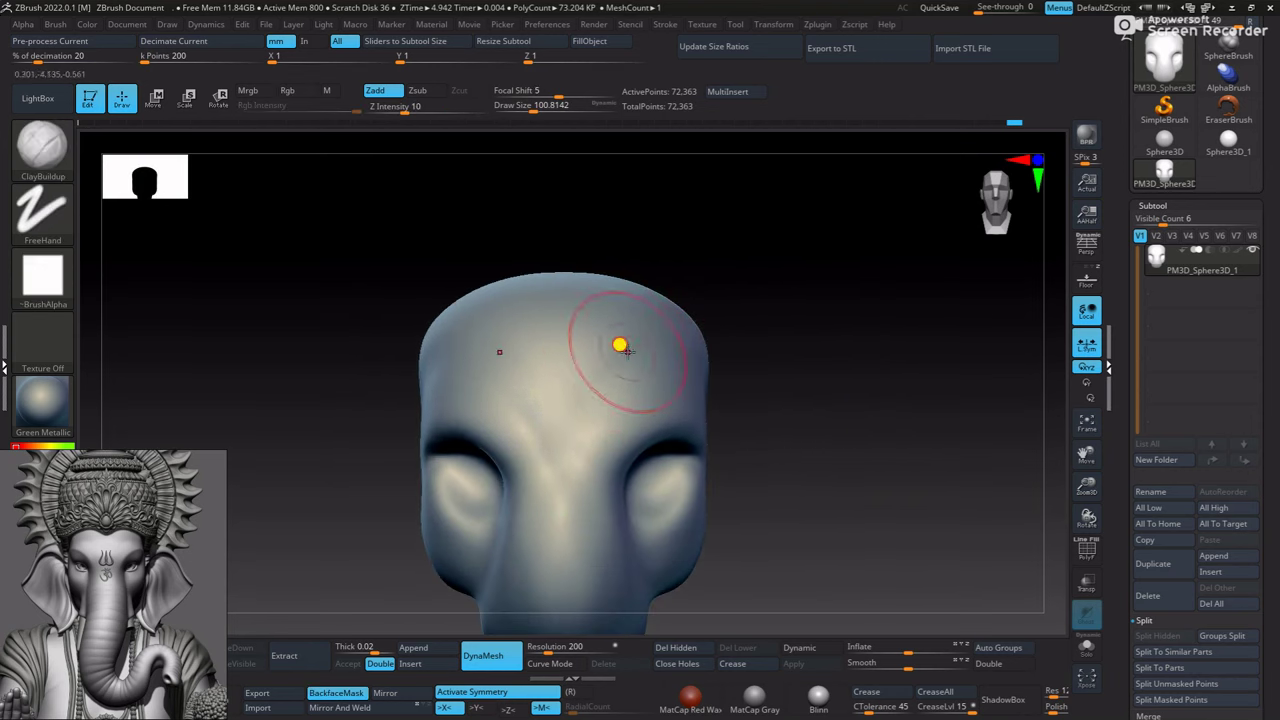
right_drag(597, 371, 603, 346)
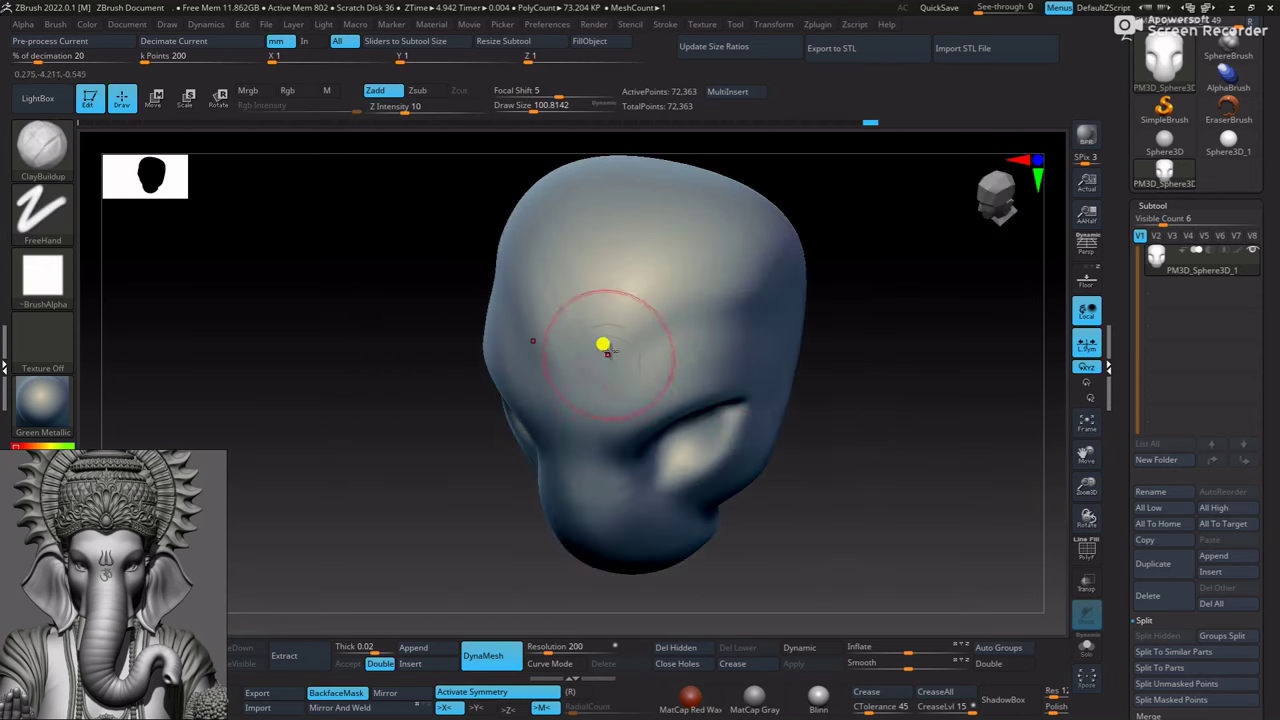
mouse_move(634, 388)
right_down()
mouse_move(794, 320)
mouse_move(724, 302)
mouse_move(834, 323)
mouse_move(834, 357)
mouse_move(654, 331)
right_up()
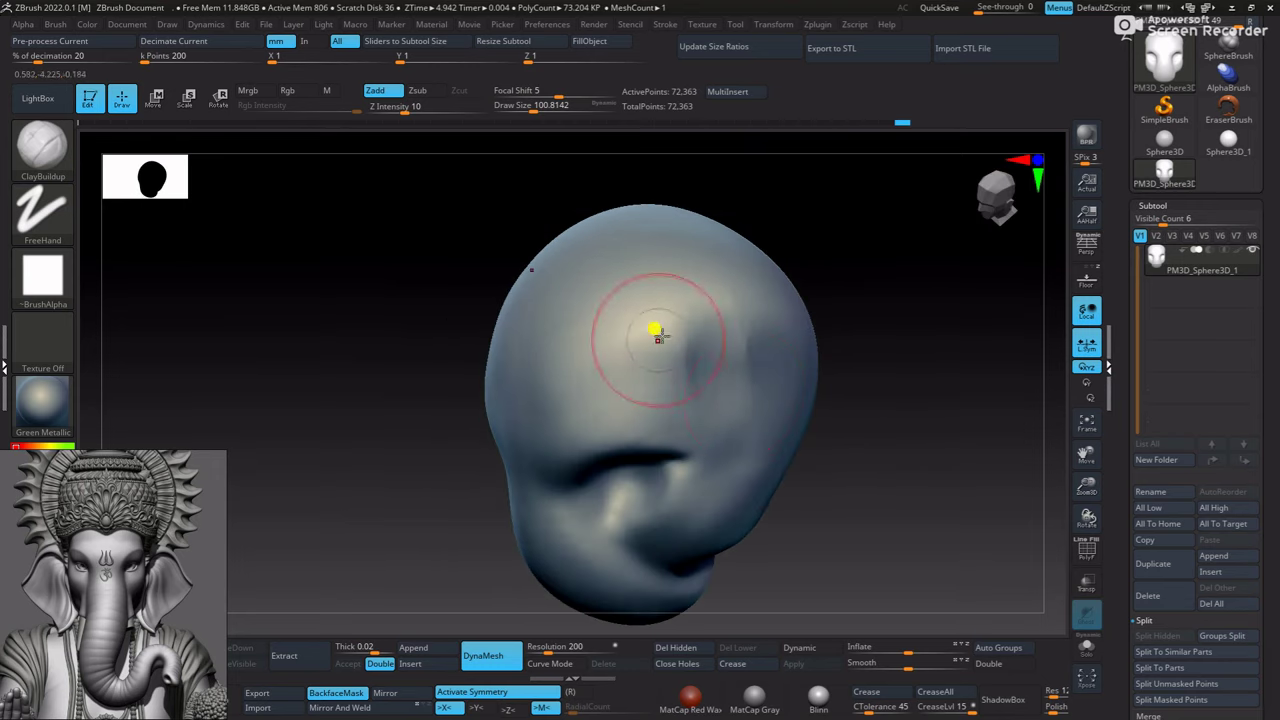
right_drag(667, 281, 700, 374)
ctrl+right_drag(909, 394, 751, 400)
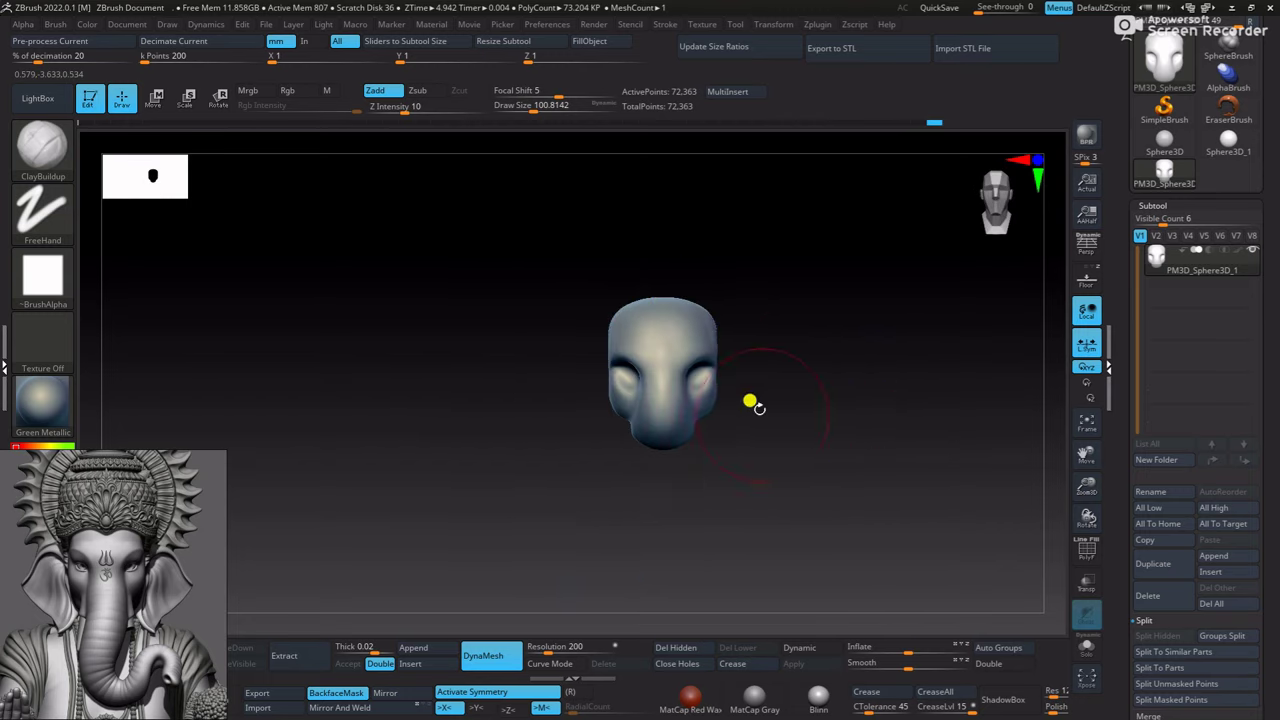
alt+right_drag(909, 400, 779, 370)
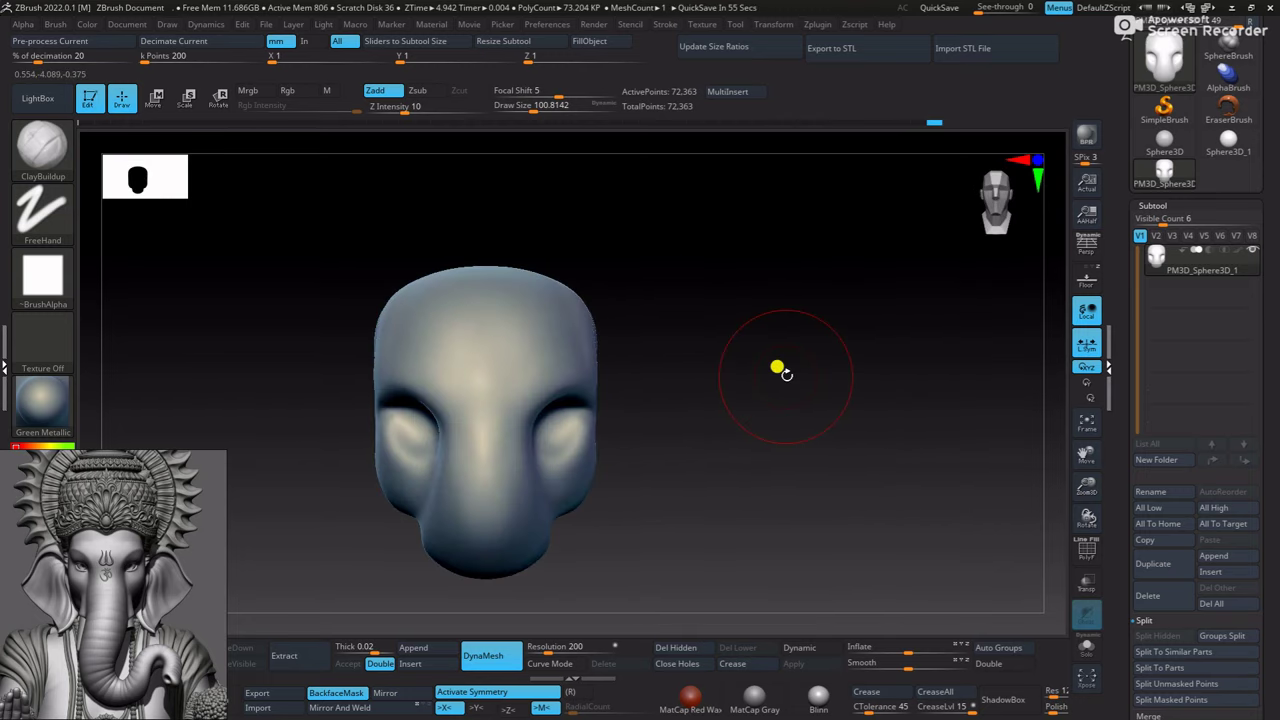
click(1192, 528)
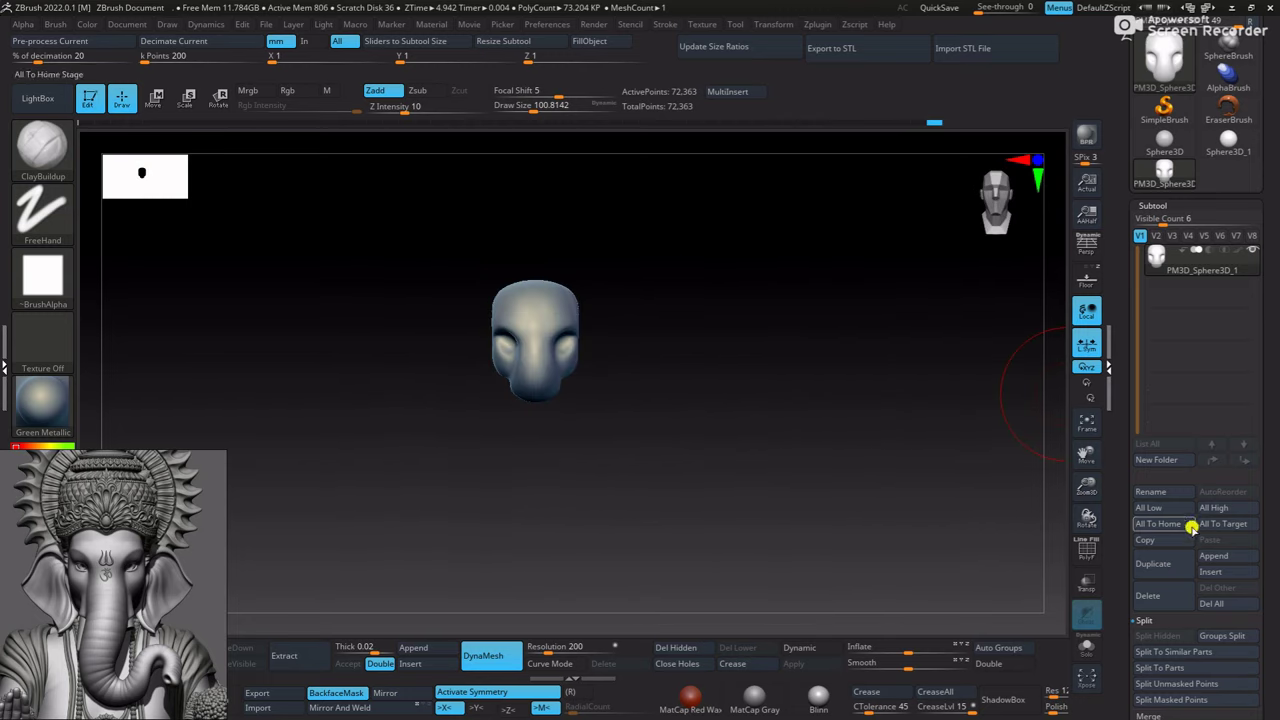
Insert a cylinder as a new part and move it up under the head
click(1224, 578)
click(814, 486)
mouse_move(528, 557)
mouse_down()
mouse_move(537, 420)
mouse_move(729, 383)
mouse_move(631, 418)
mouse_move(723, 340)
mouse_up()
scroll(574, 417, up, 3)
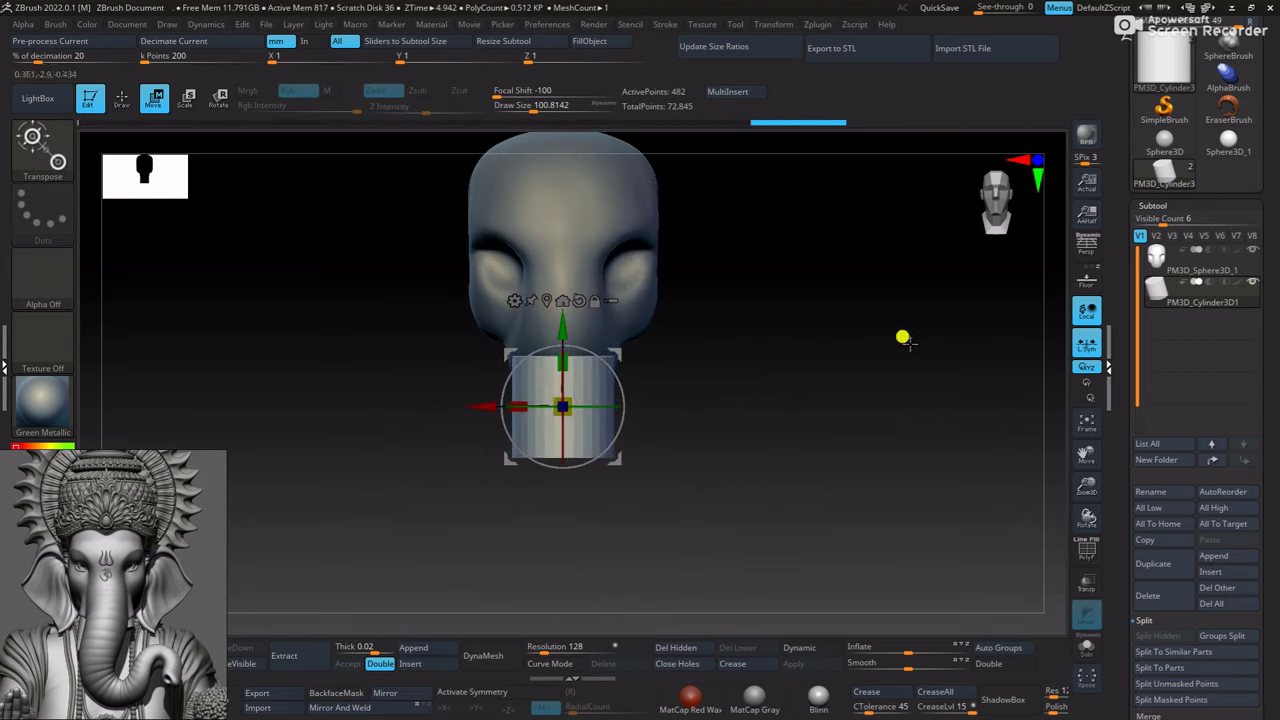
key(shift+p)
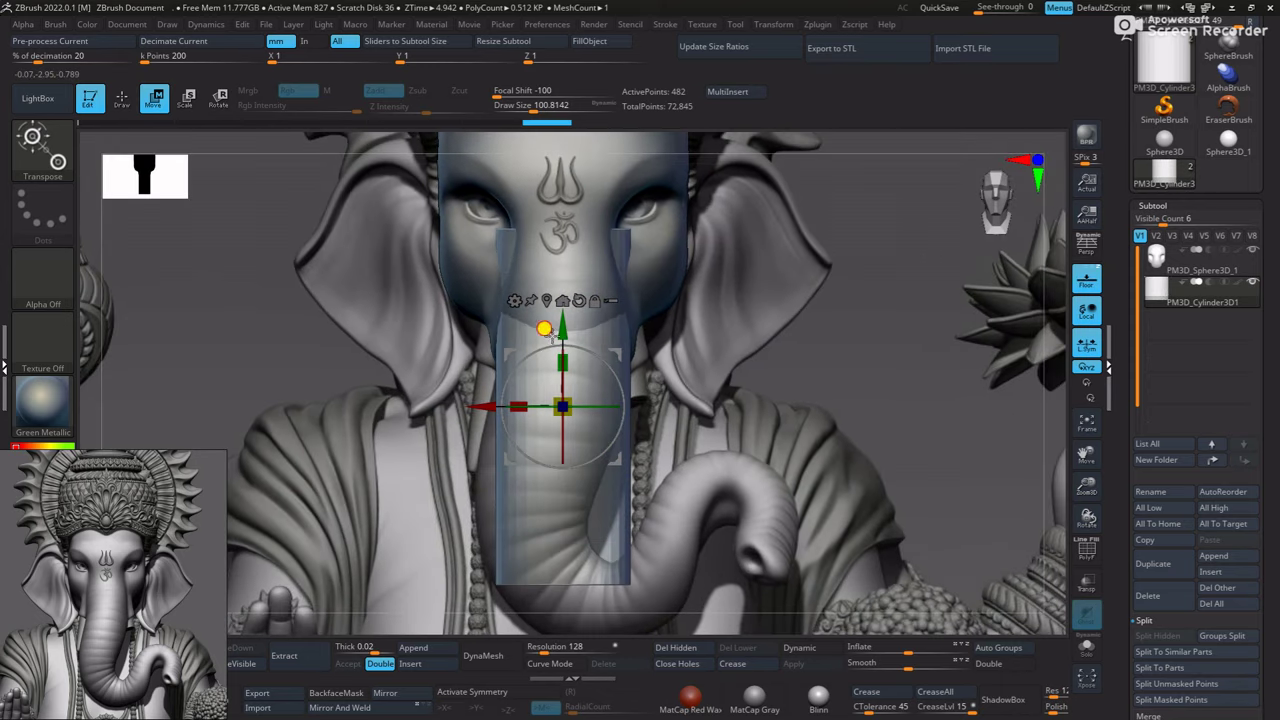
Position the cylinder so it runs straight down from the head as the trunk
drag(543, 328, 563, 346)
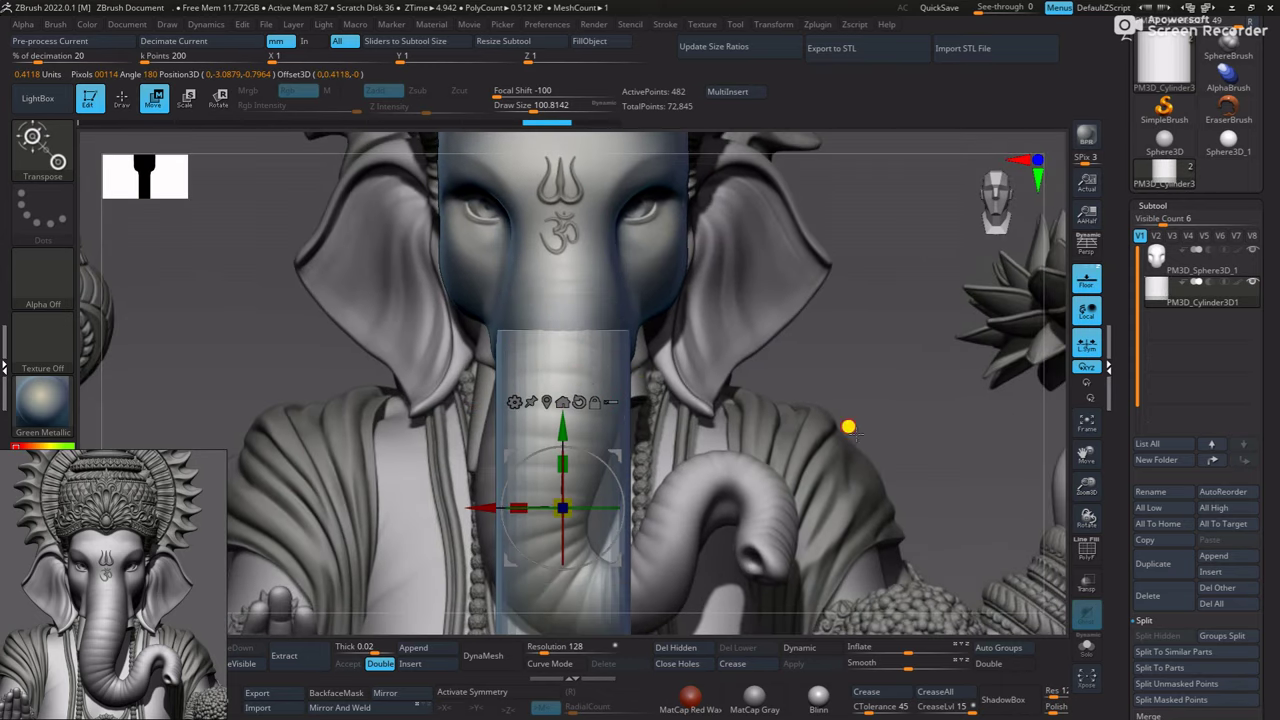
scroll(597, 480, down, 3)
drag(567, 300, 565, 313)
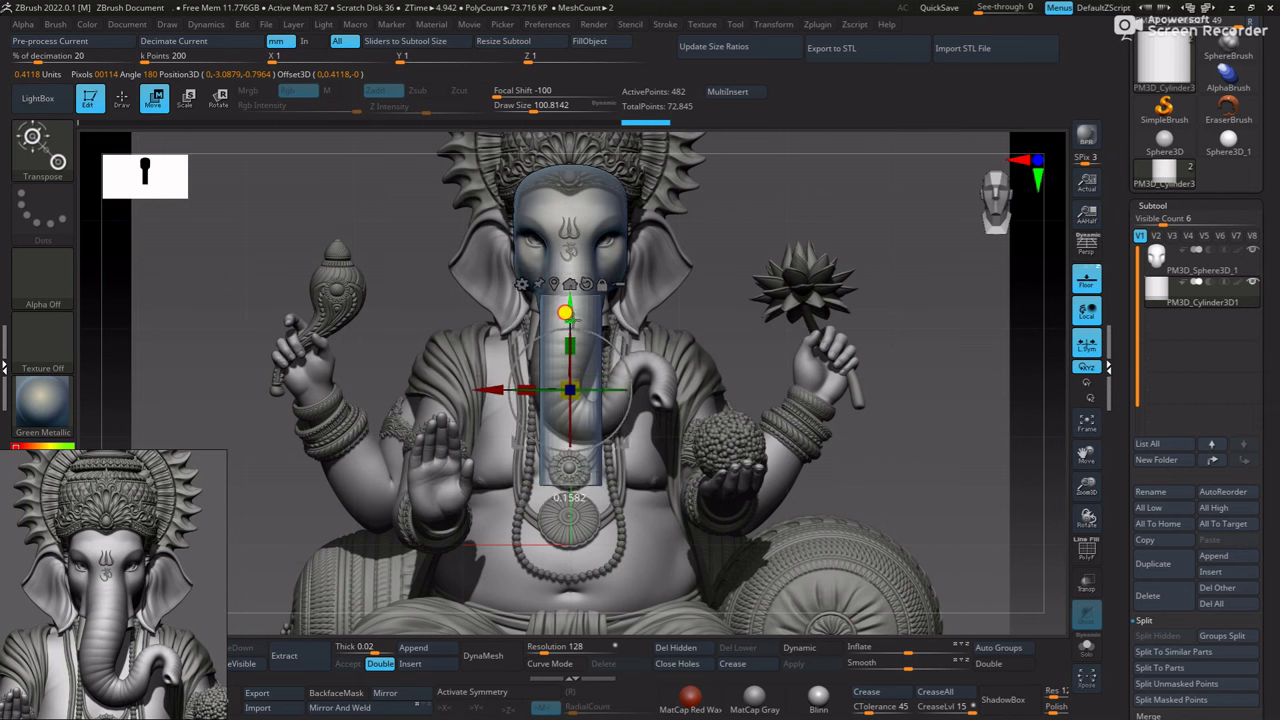
drag(723, 251, 723, 295)
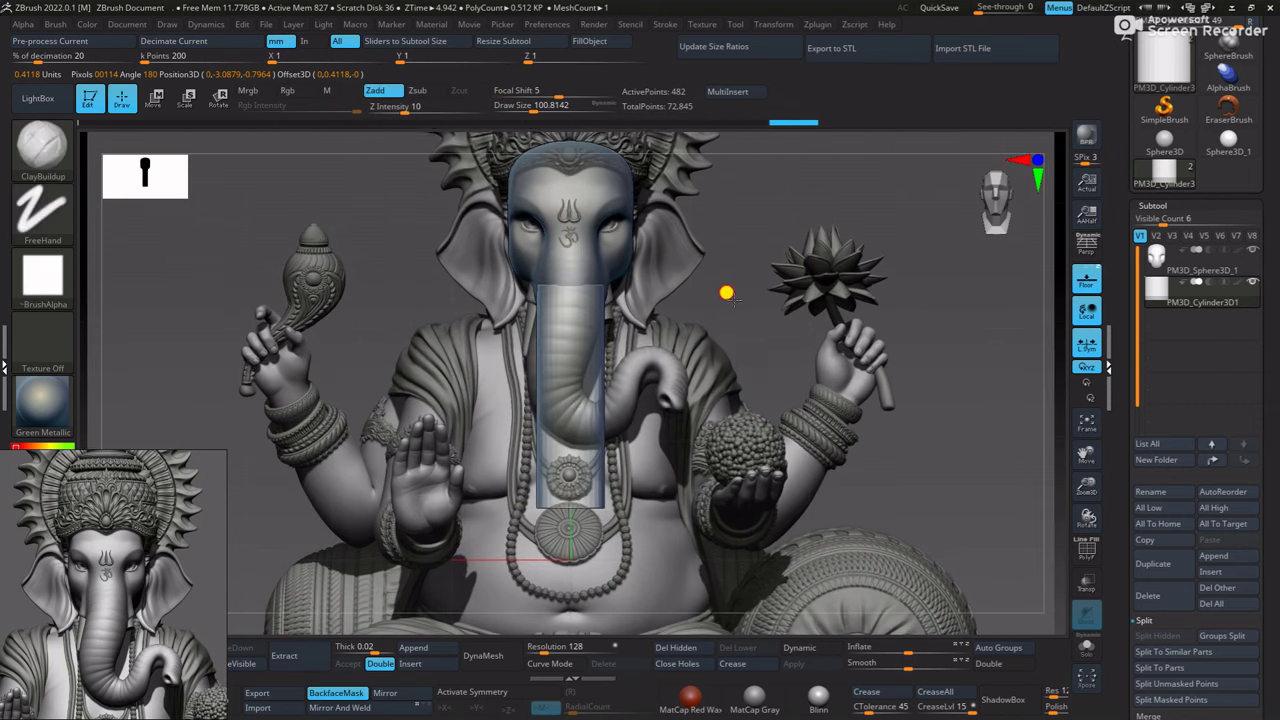
click(1080, 284)
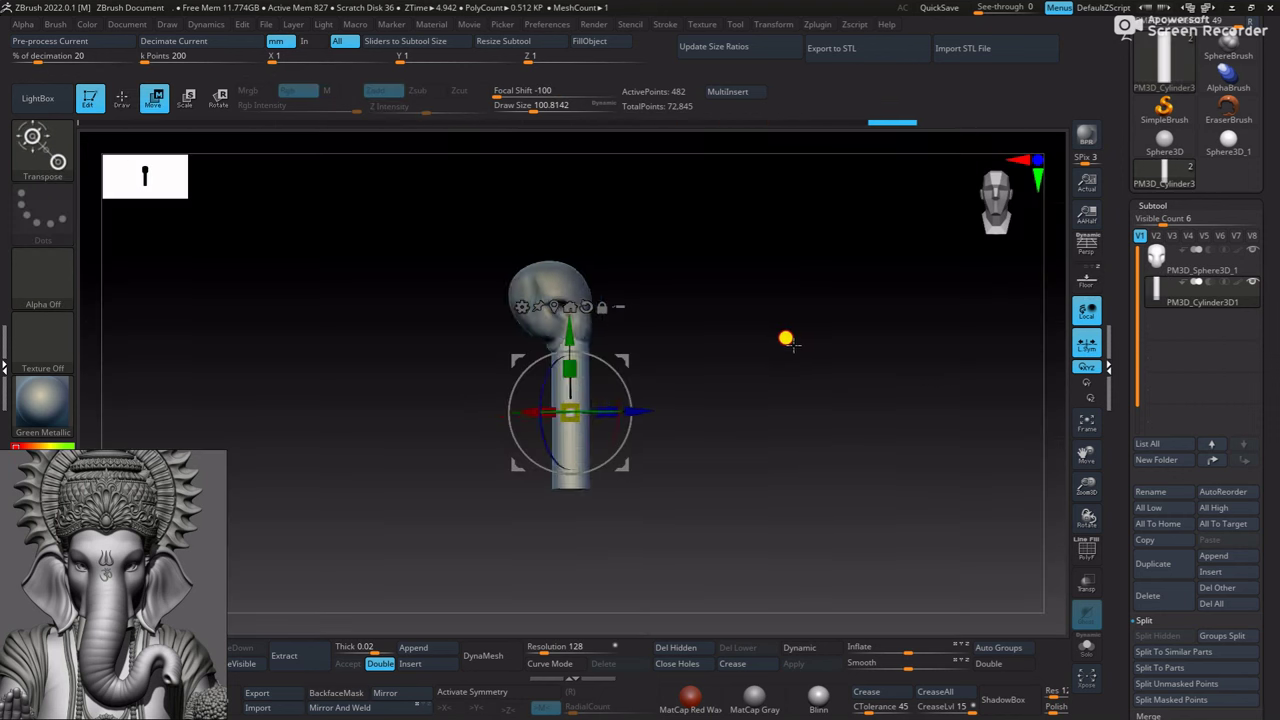
drag(632, 400, 645, 412)
drag(567, 335, 567, 321)
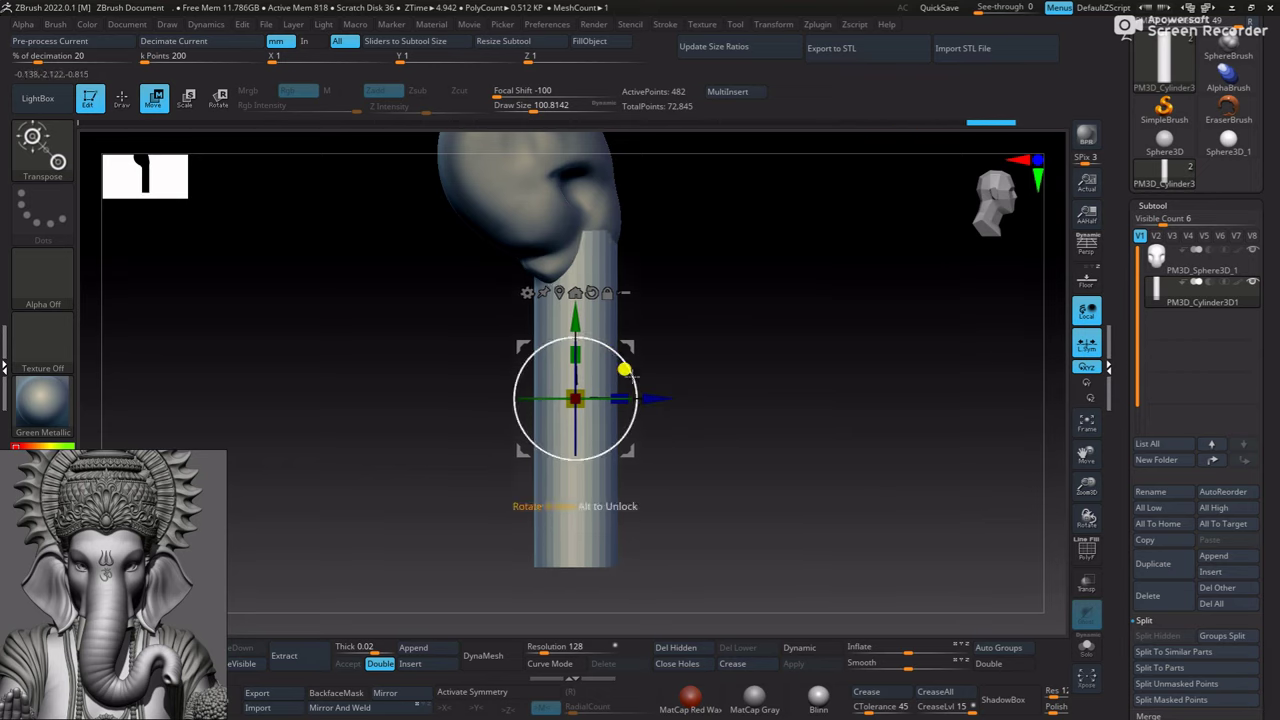
mouse_move(652, 382)
mouse_down()
mouse_move(665, 386)
mouse_move(623, 350)
mouse_up()
Undo the cylinder's last rotation and return to sculpting with X symmetry on
key(ctrl+z)
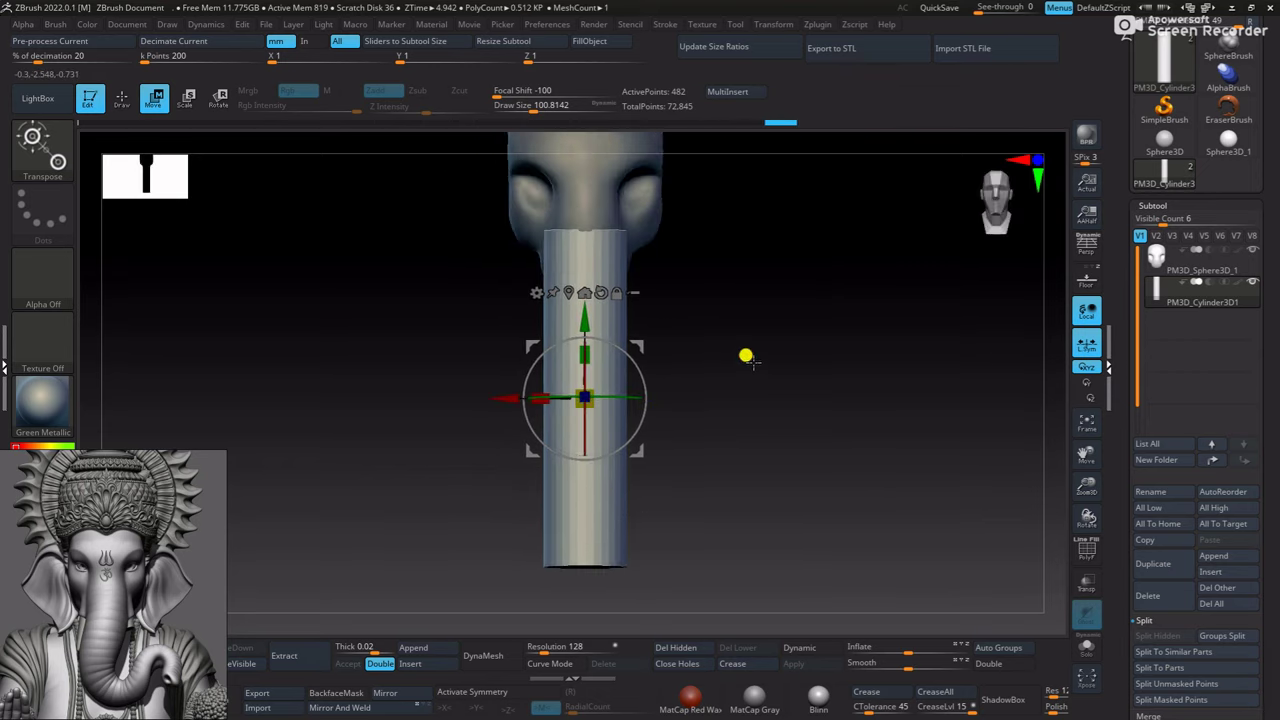
key(q)
mouse_move(729, 283)
mouse_down()
mouse_move(620, 326)
mouse_move(668, 394)
mouse_move(670, 365)
mouse_move(526, 346)
mouse_up()
key(shift)
key(x)
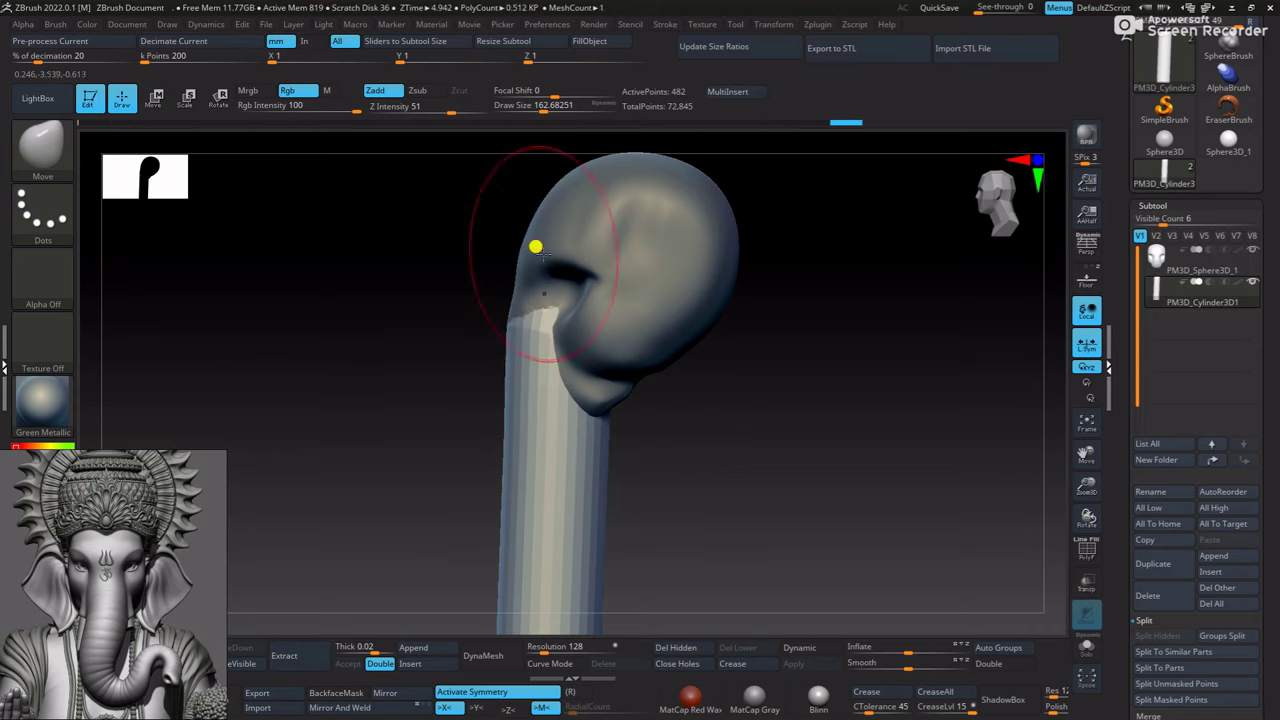
DynaMesh the head and trunk together at resolution 304
mouse_move(785, 287)
mouse_down()
mouse_move(623, 346)
mouse_move(640, 411)
mouse_move(654, 346)
mouse_move(667, 366)
mouse_up()
click(482, 655)
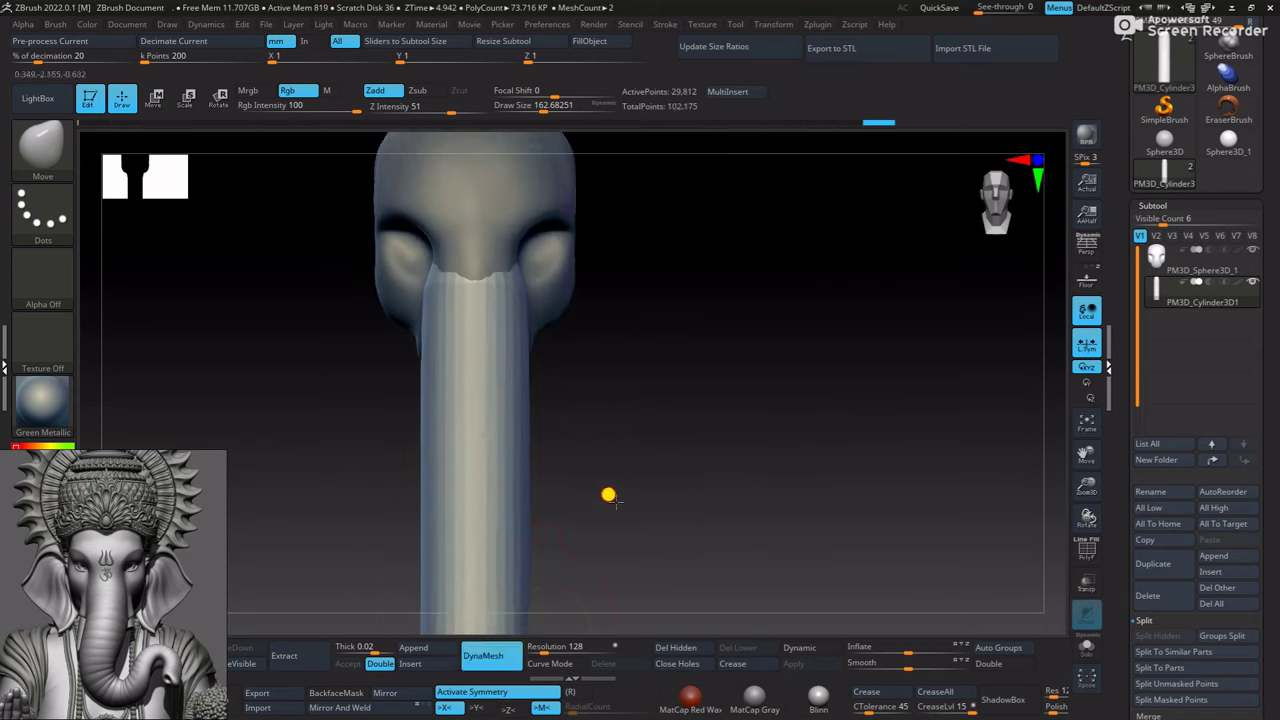
drag(545, 647, 563, 647)
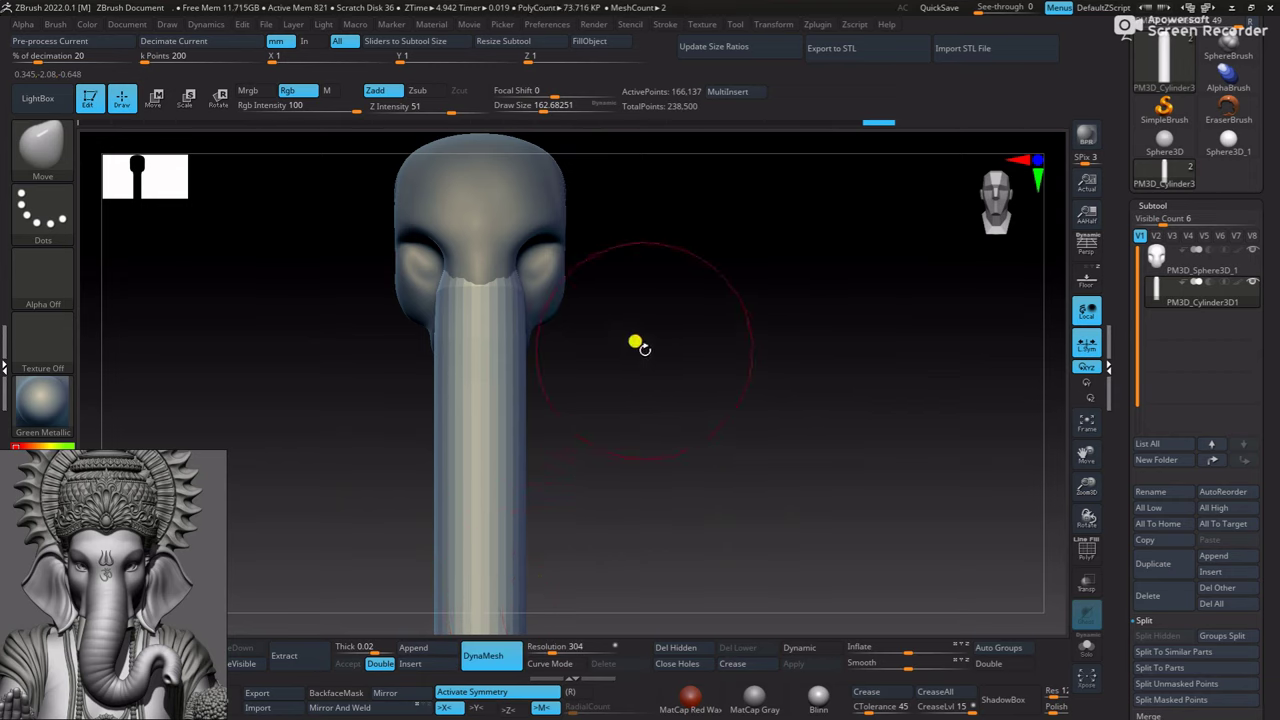
alt+drag(636, 343, 478, 342)
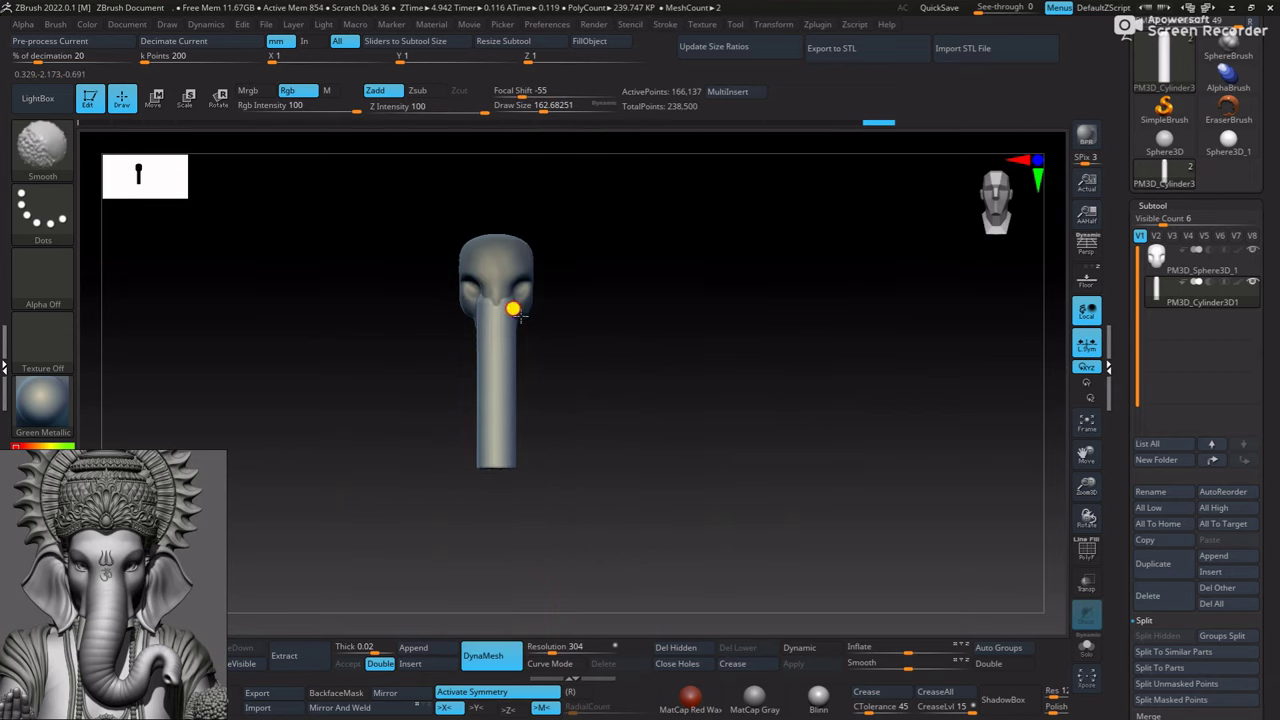
Smooth the head's sides symmetrically where the trunk joins the face
key(b)
key(m)
key(v)
mouse_move(513, 309)
right_down()
mouse_move(523, 300)
mouse_move(617, 389)
mouse_move(674, 271)
mouse_move(654, 490)
right_up()
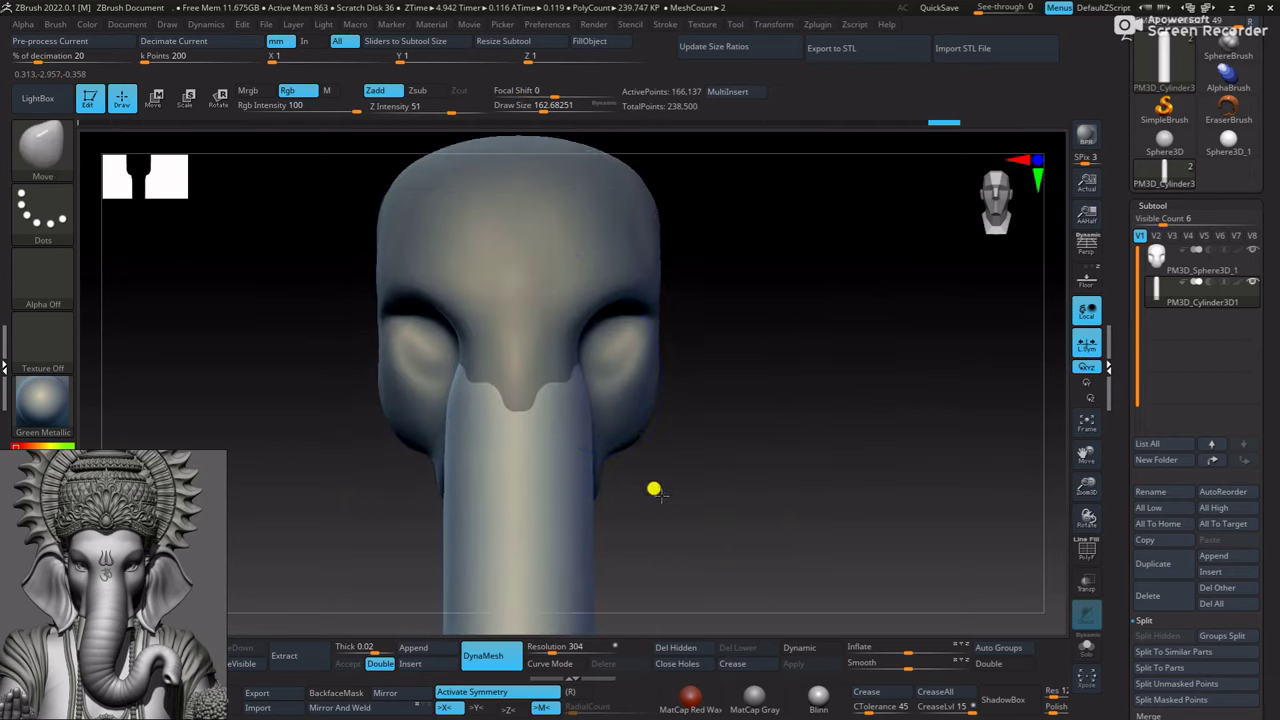
shift+drag(654, 490, 567, 378)
mouse_move(560, 413)
ctrl+right_down()
mouse_move(631, 331)
mouse_move(686, 297)
mouse_move(543, 366)
ctrl+right_up()
mouse_move(607, 337)
right_down()
mouse_move(686, 380)
mouse_move(677, 351)
mouse_move(611, 349)
mouse_move(617, 412)
right_up()
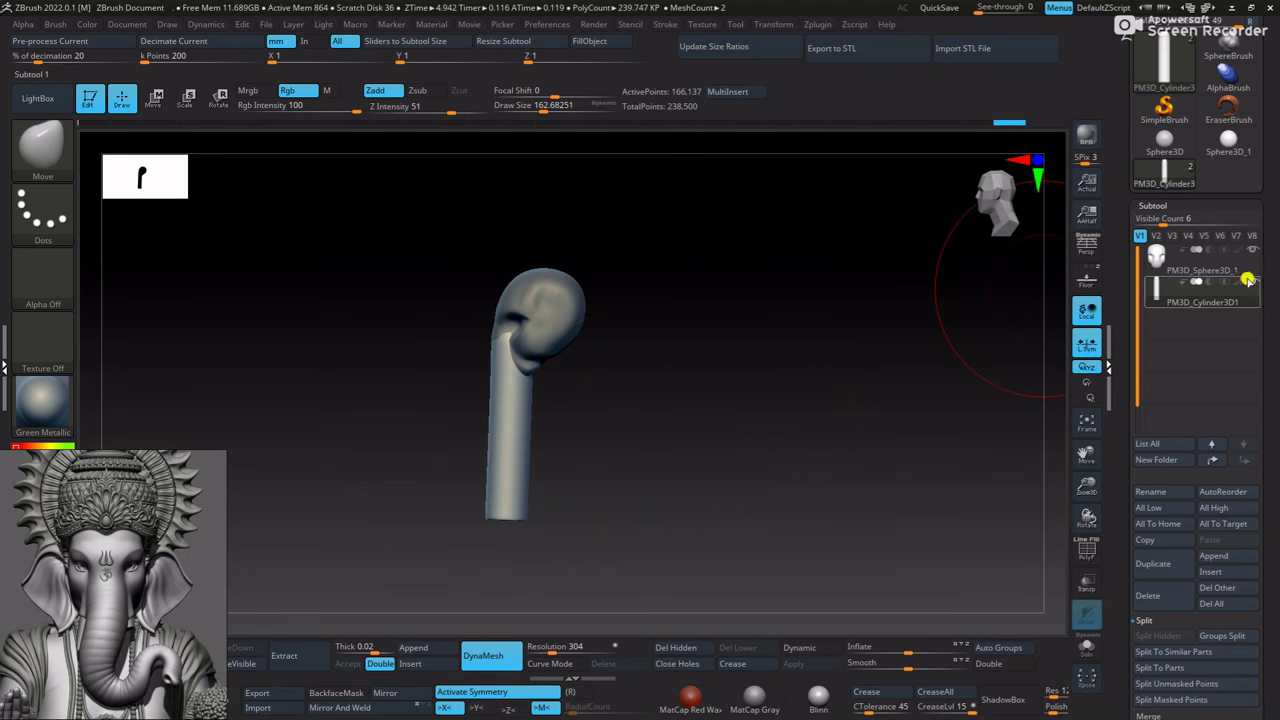
Insert a Sphere3D subtool and bring back the Ganesha reference behind it
click(1218, 577)
click(702, 494)
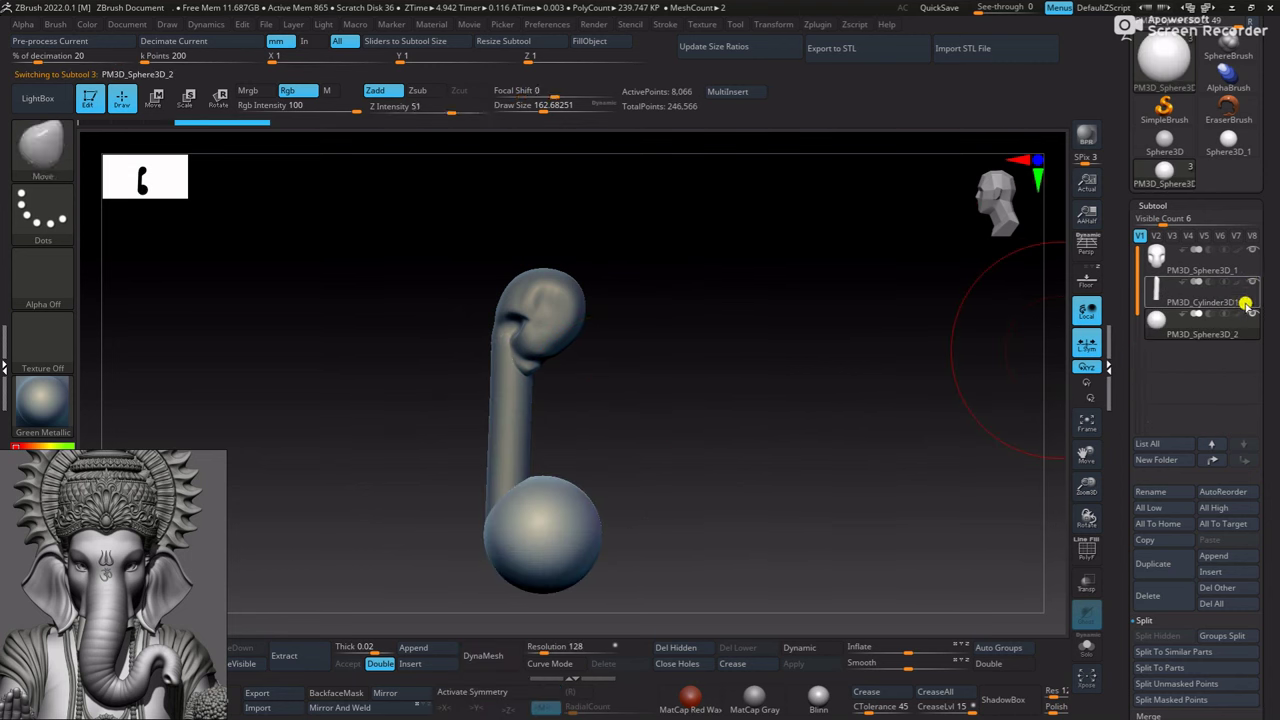
click(1254, 314)
mouse_move(774, 432)
right_down()
mouse_move(786, 289)
mouse_move(746, 377)
mouse_move(814, 343)
mouse_move(775, 403)
right_up()
click(1087, 285)
Scale and pull the sphere into a tall belly form over the reference torso
key(w)
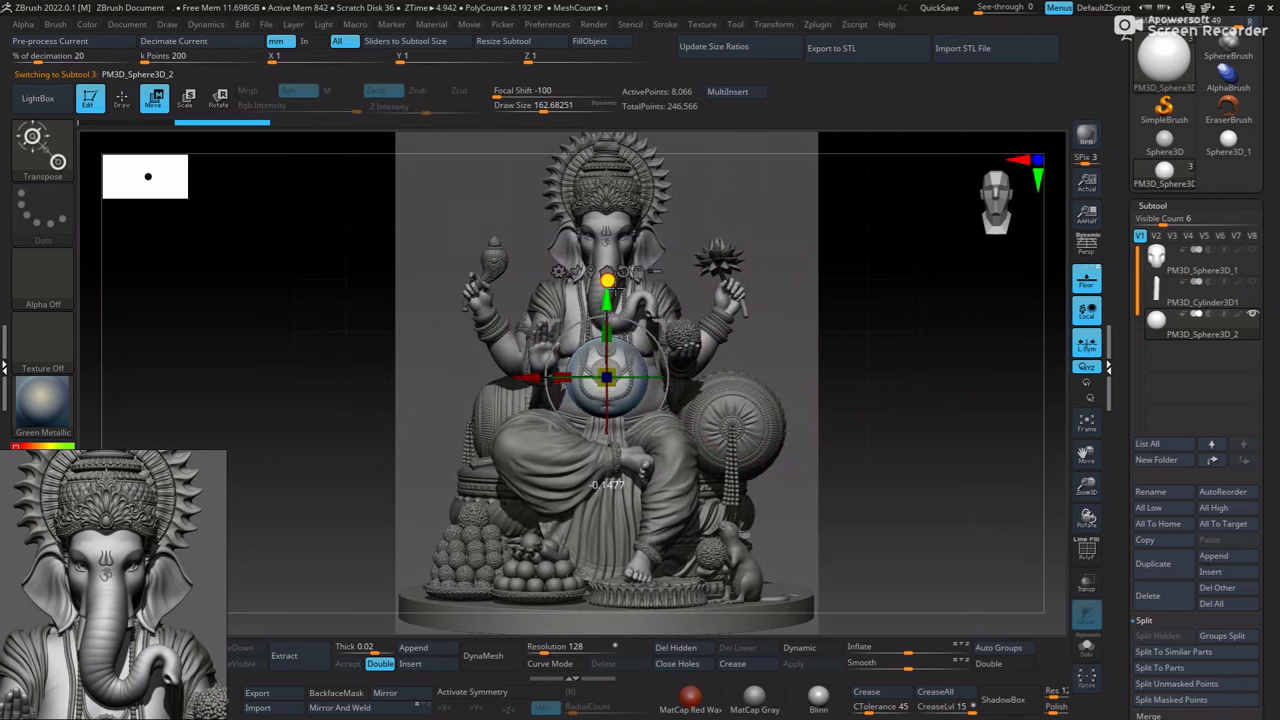
mouse_move(605, 290)
ctrl+right_down()
mouse_move(628, 357)
mouse_move(778, 354)
ctrl+right_up()
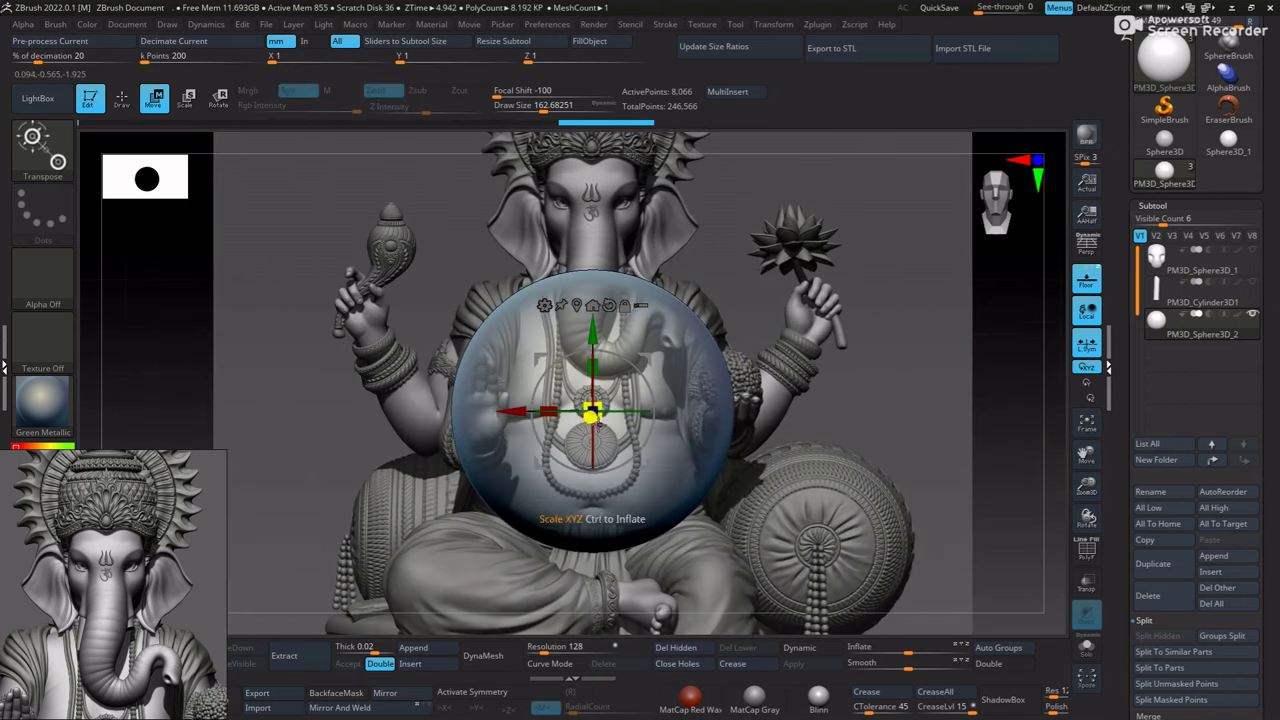
key(q)
mouse_move(796, 388)
mouse_down()
mouse_move(723, 366)
mouse_move(854, 414)
mouse_move(665, 398)
mouse_move(654, 386)
mouse_up()
key(w)
key(q)
mouse_move(654, 386)
ctrl+right_down()
mouse_move(714, 337)
mouse_move(724, 389)
mouse_move(663, 414)
ctrl+right_up()
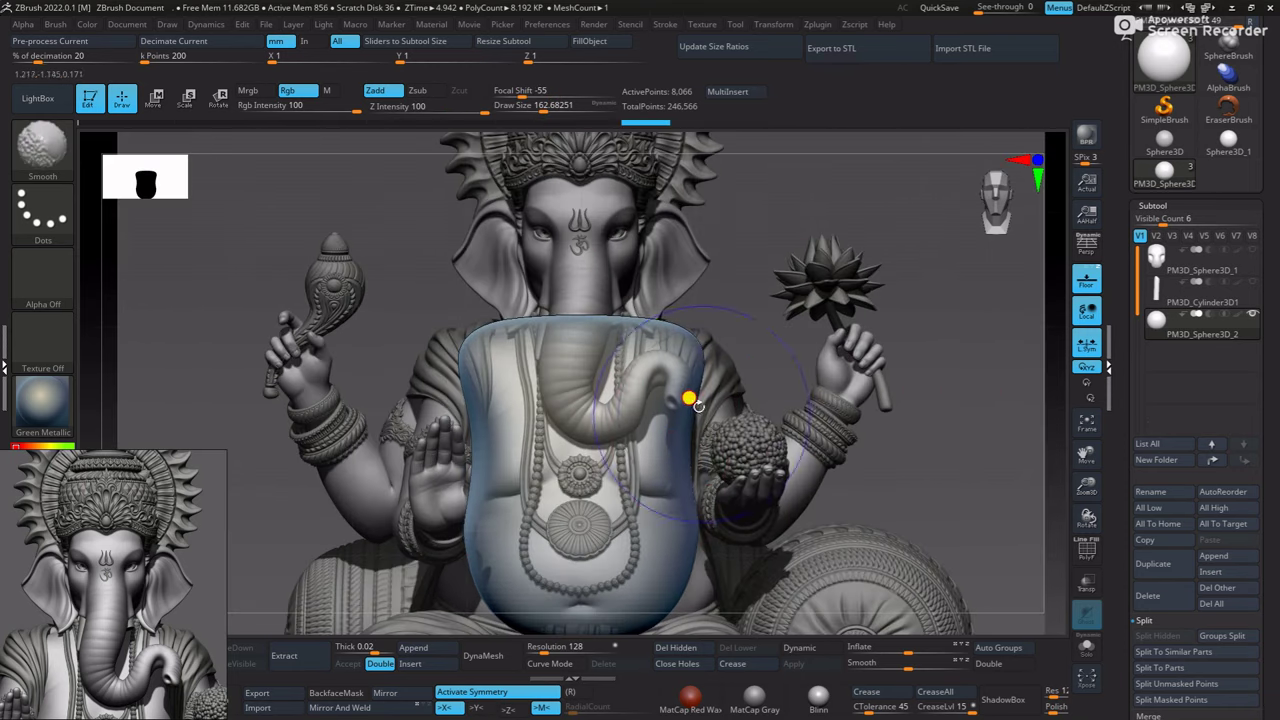
Pull the torso bottom lower with an enlarged Move brush, then orbit to check its shape
ctrl+right_drag(684, 331, 754, 391)
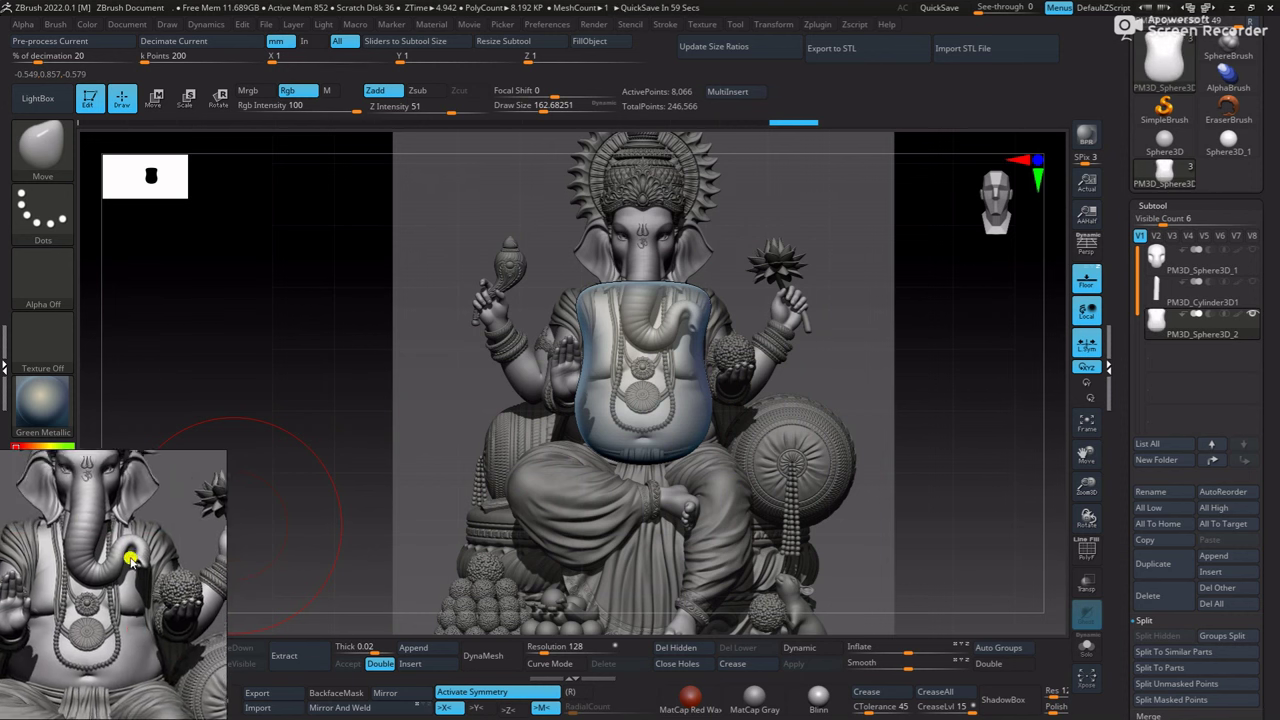
ctrl+right_drag(843, 421, 689, 397)
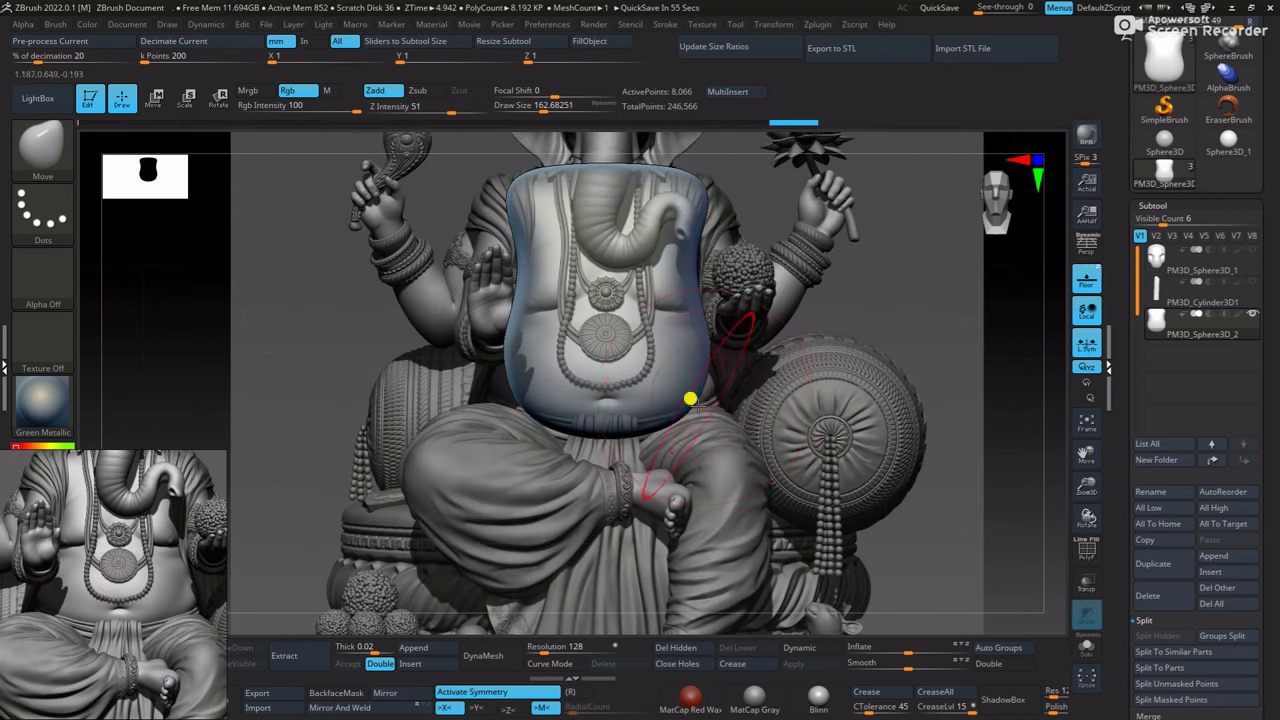
mouse_move(741, 451)
mouse_down()
mouse_move(625, 457)
mouse_move(711, 361)
mouse_up()
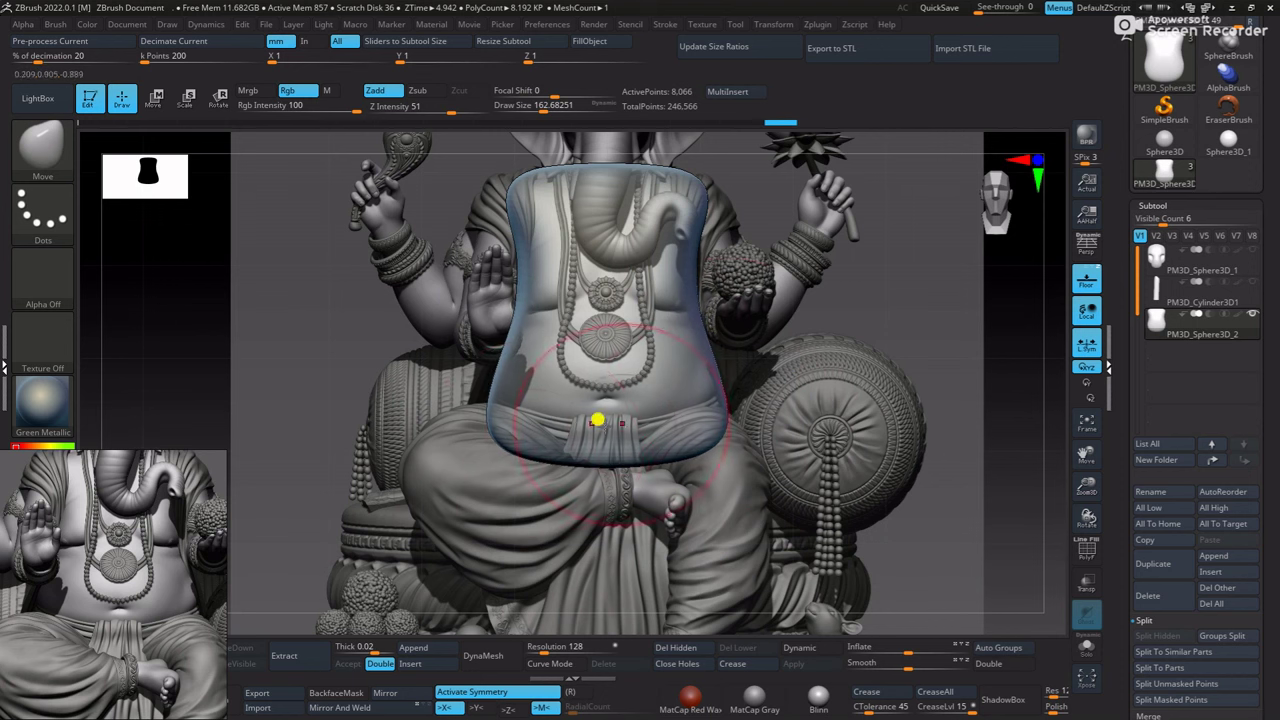
alt+right_drag(645, 256, 667, 337)
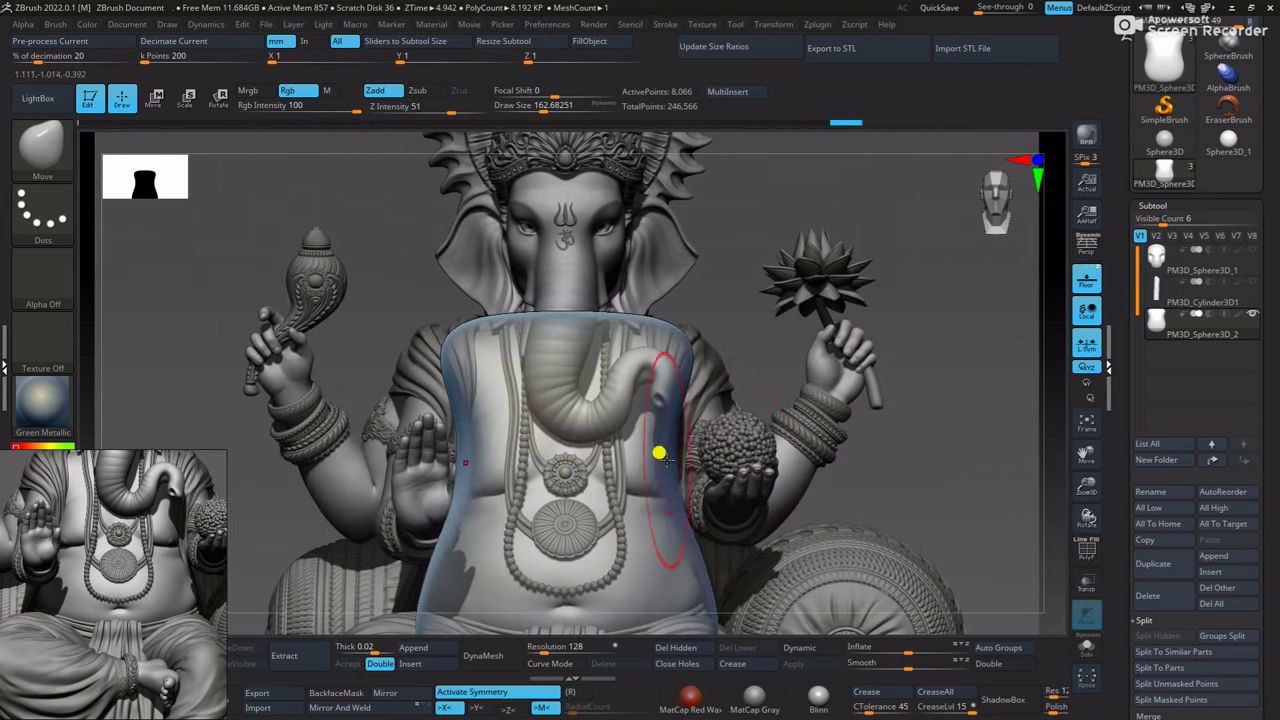
shift+drag(659, 453, 672, 472)
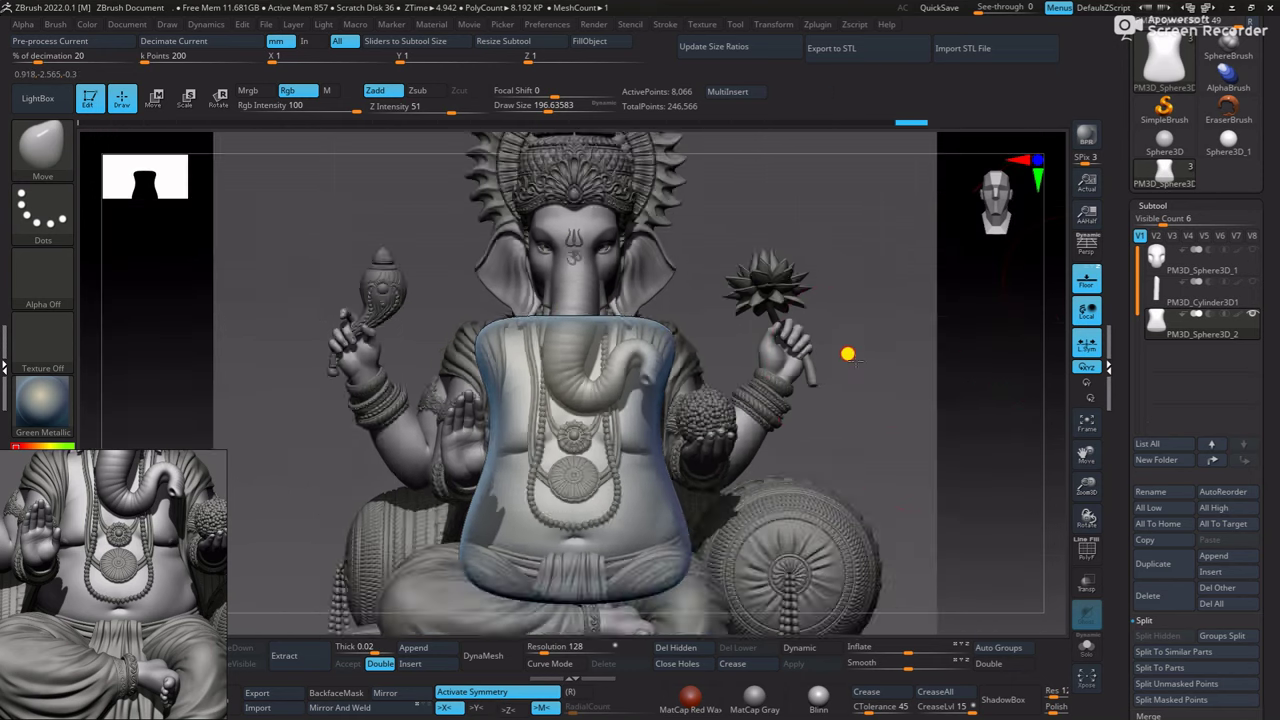
mouse_move(843, 357)
mouse_down()
mouse_move(791, 414)
mouse_move(720, 434)
mouse_up()
mouse_move(739, 347)
shift+mouse_down()
mouse_move(851, 362)
mouse_move(786, 286)
mouse_move(766, 229)
mouse_move(693, 422)
mouse_move(797, 411)
mouse_move(791, 369)
mouse_move(765, 477)
mouse_move(674, 549)
mouse_move(883, 460)
mouse_move(733, 378)
mouse_move(840, 403)
mouse_move(812, 335)
mouse_move(723, 291)
mouse_move(743, 354)
mouse_move(833, 367)
shift+mouse_up()
key(XF86AudioRaiseVolume)
Build up the lower belly bulge and fold with the ClayBuildup brush
key(b)
key(c)
key(b)
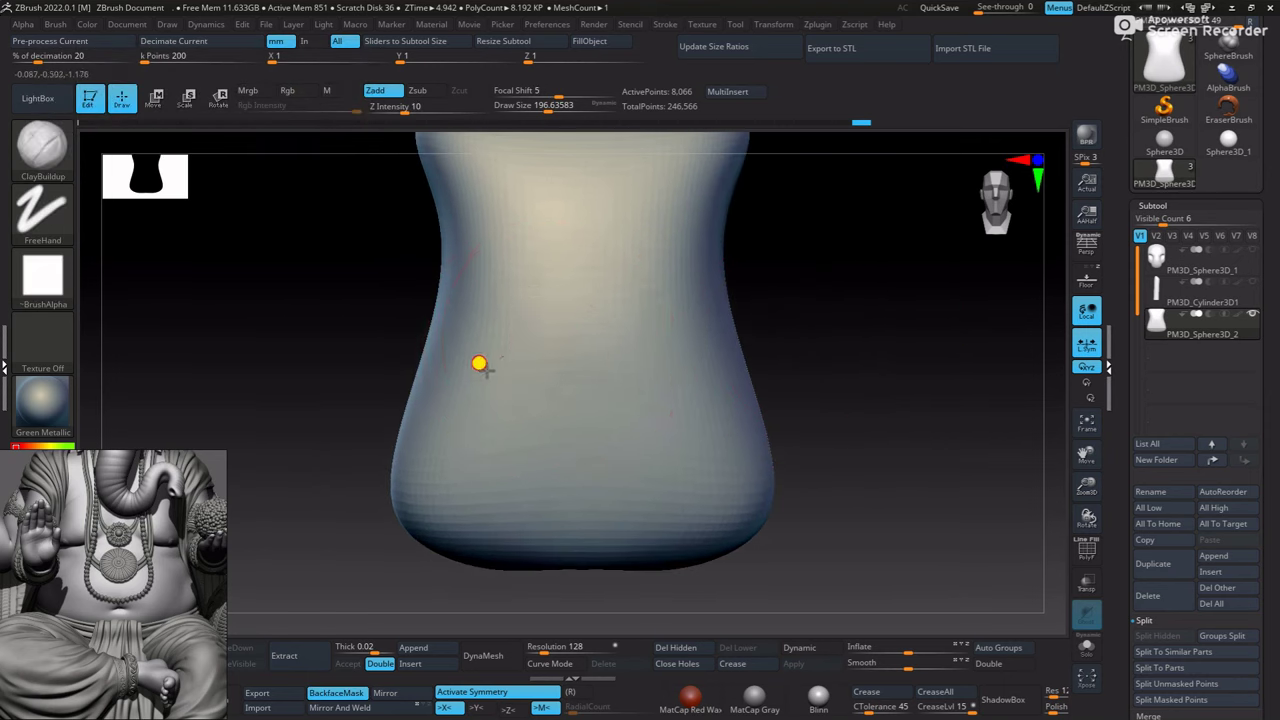
mouse_move(477, 363)
mouse_down()
mouse_move(420, 471)
mouse_move(523, 471)
mouse_move(399, 436)
mouse_move(580, 317)
mouse_move(574, 357)
mouse_up()
drag(523, 511, 518, 360)
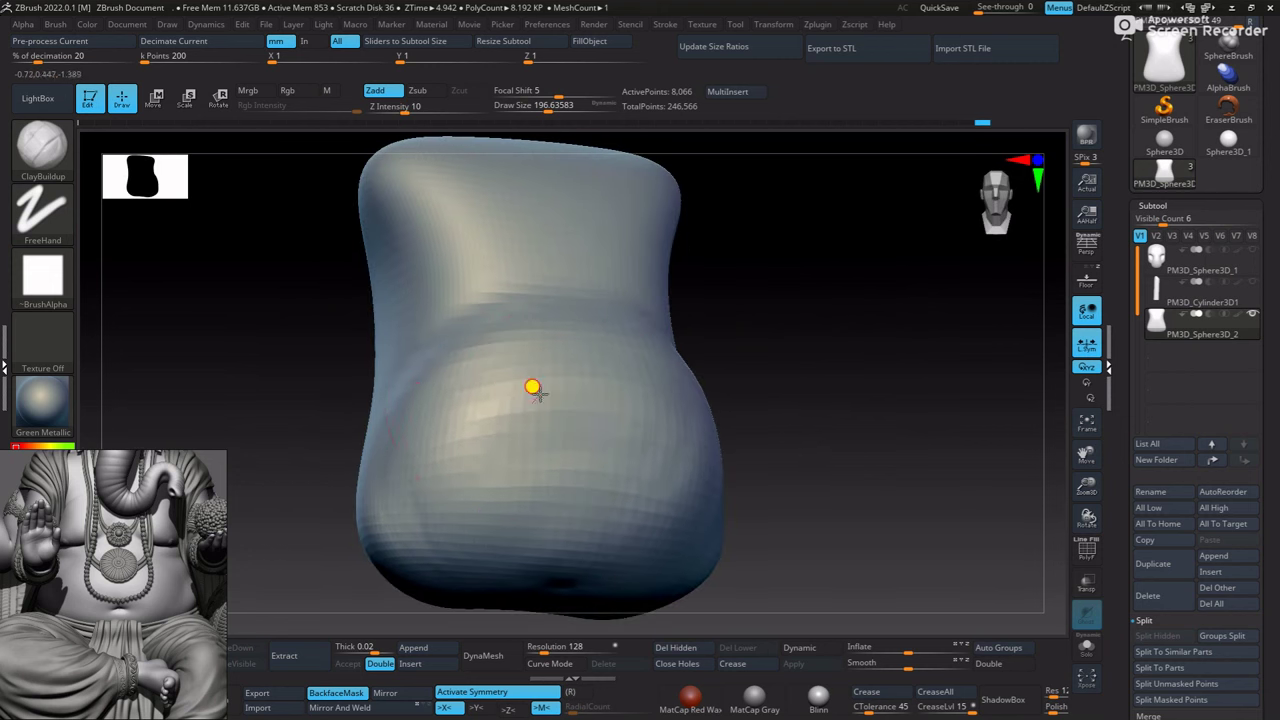
mouse_move(623, 414)
shift+mouse_down()
mouse_move(706, 443)
mouse_move(666, 409)
mouse_move(589, 570)
shift+mouse_up()
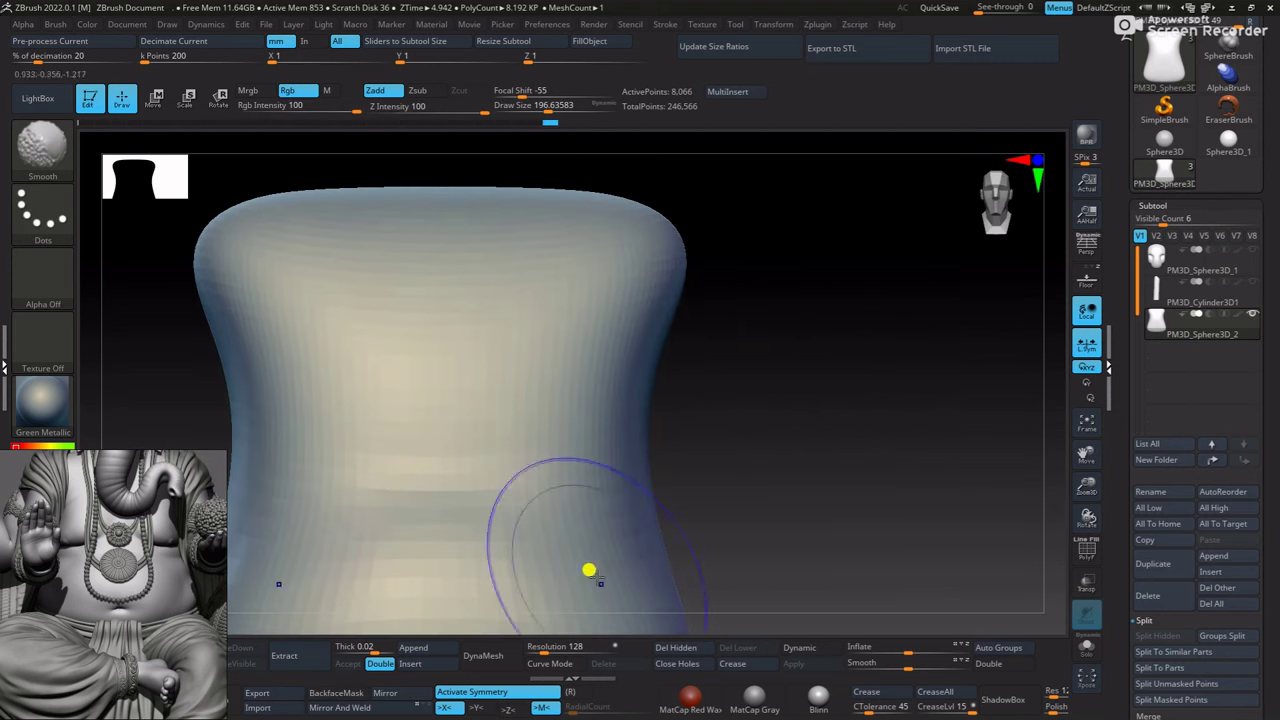
key(shift+p)
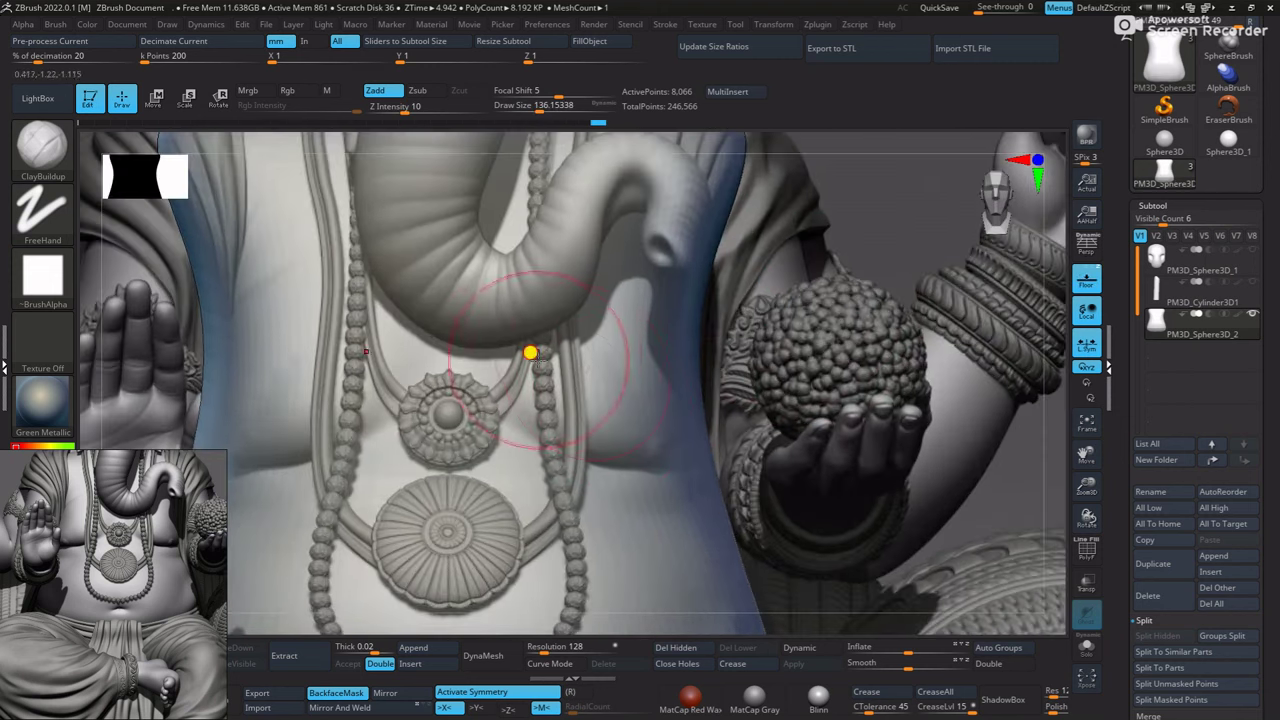
mouse_move(530, 352)
mouse_down()
mouse_move(757, 414)
mouse_move(703, 363)
mouse_up()
key(shift+p)
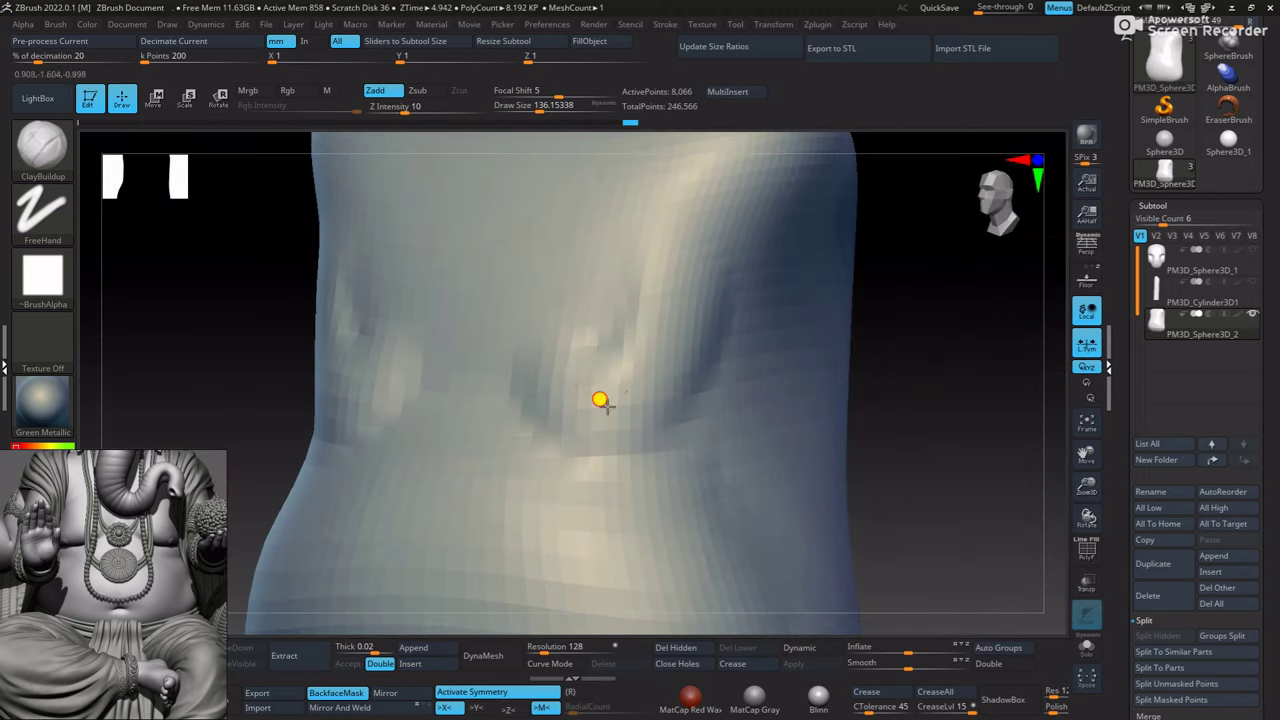
mouse_move(600, 400)
mouse_down()
mouse_move(597, 289)
mouse_move(506, 349)
mouse_move(556, 388)
mouse_up()
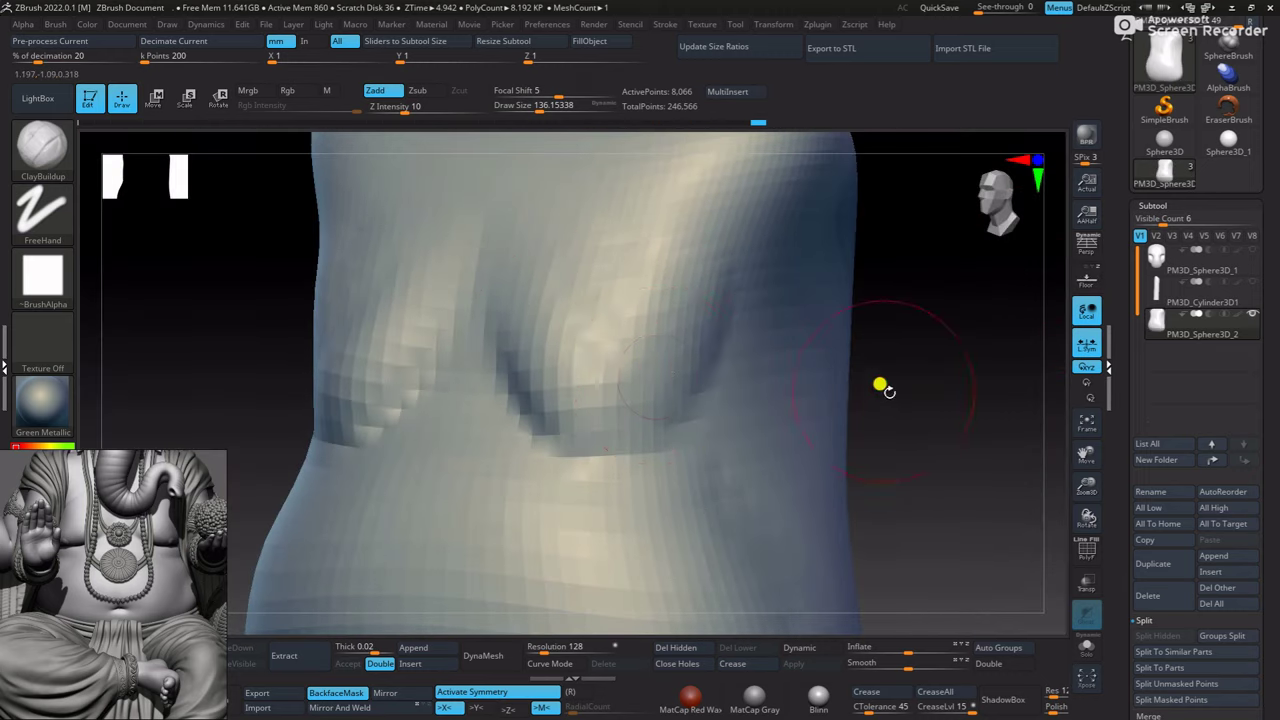
mouse_move(880, 387)
shift+mouse_down()
mouse_move(671, 349)
mouse_move(834, 371)
shift+mouse_up()
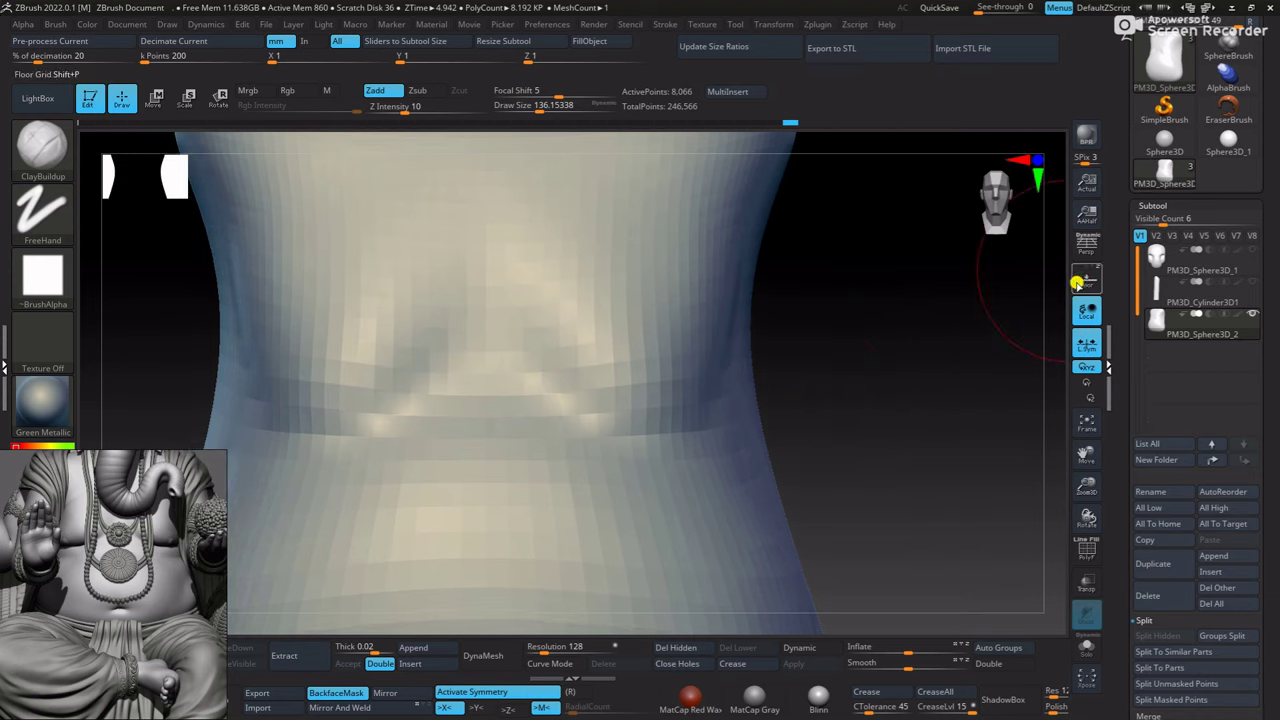
click(1076, 283)
Carve a groove under the belly fold with the DamStandard brush
key(b)
key(b)
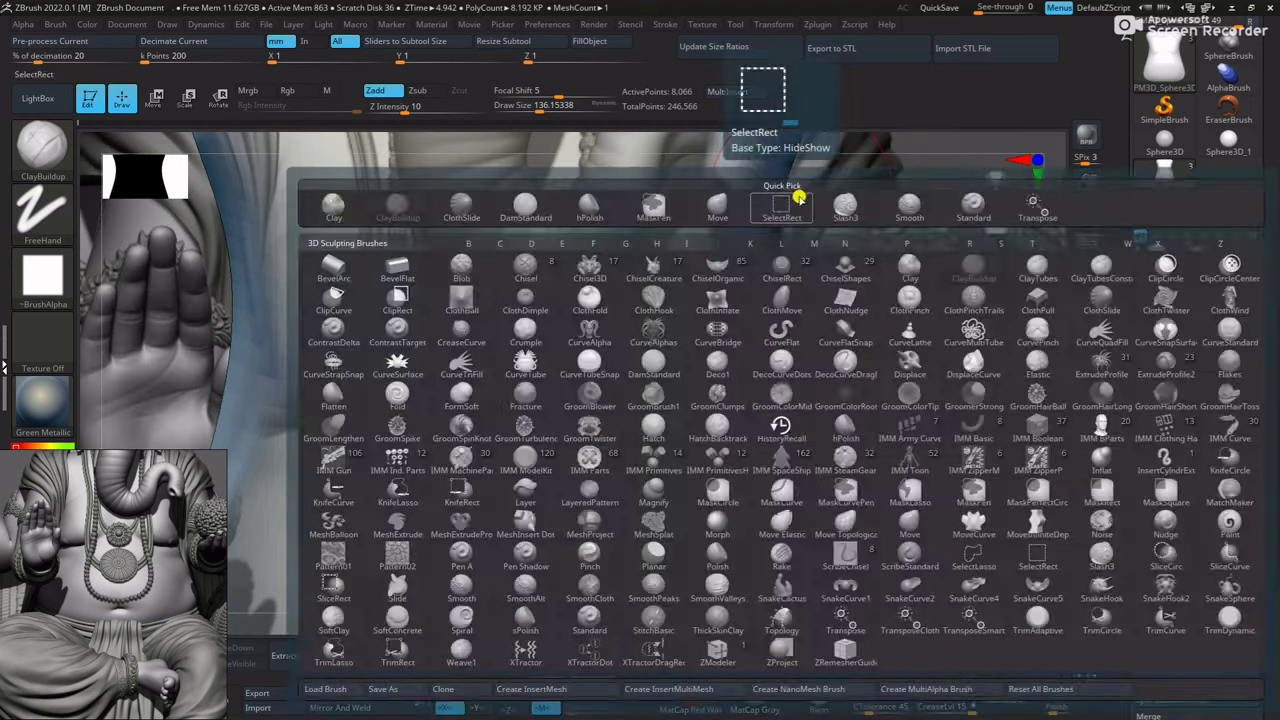
key(d)
key(s)
drag(662, 433, 769, 411)
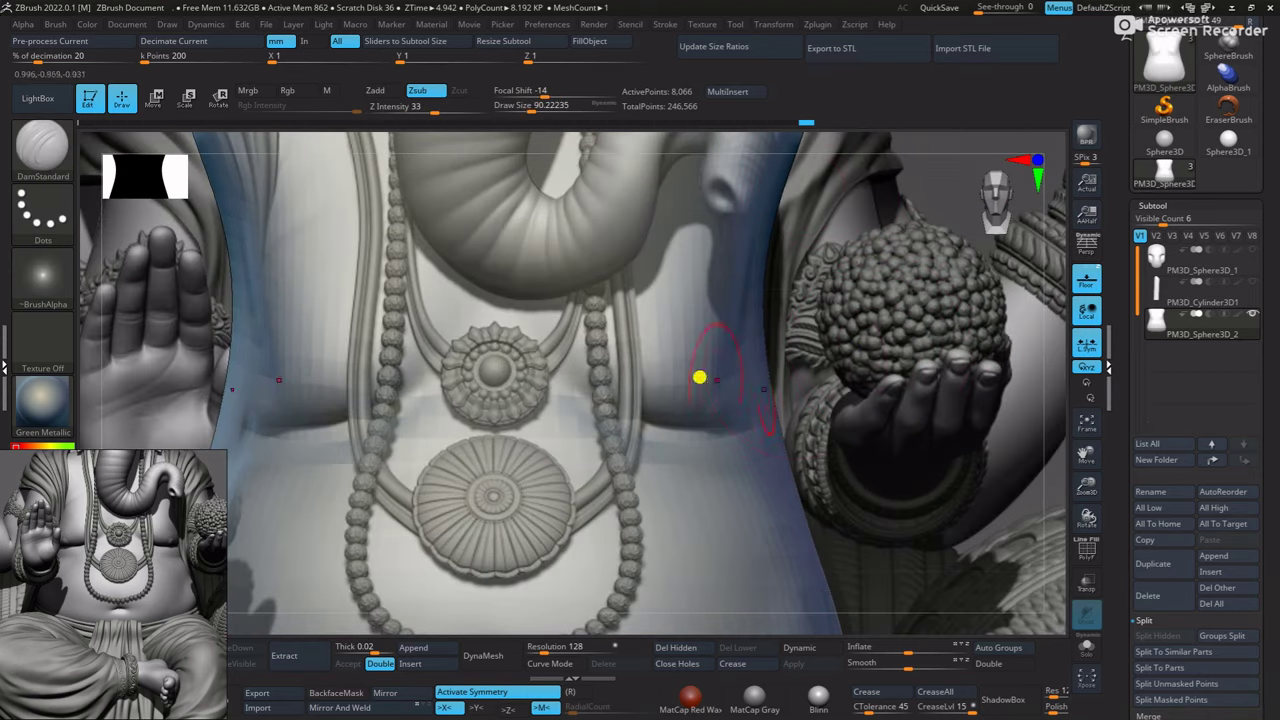
click(1076, 284)
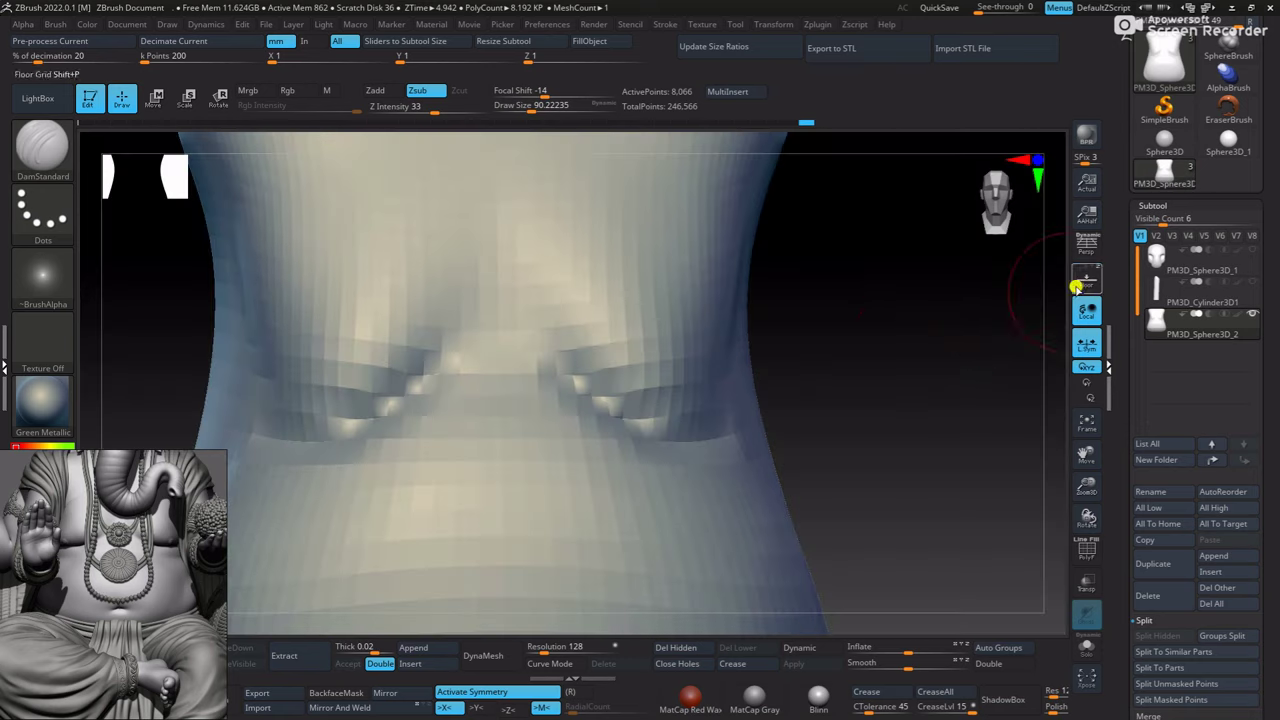
drag(846, 363, 751, 214)
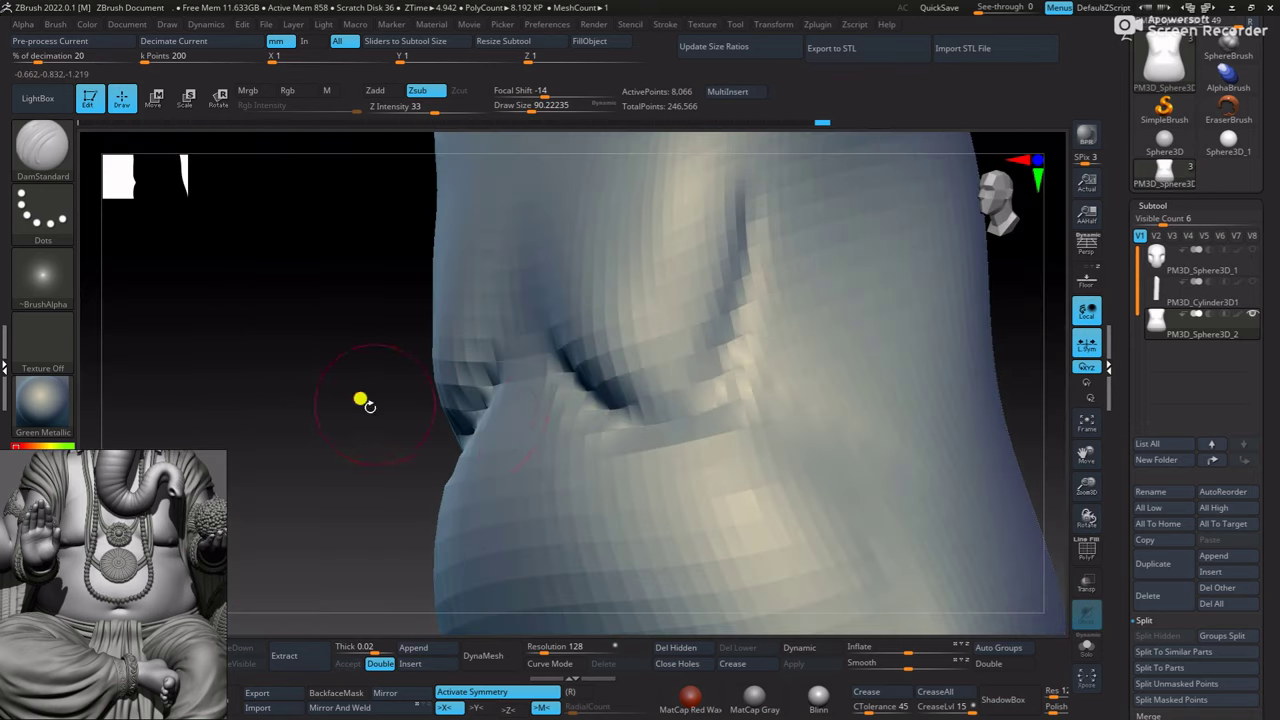
key(f)
drag(606, 329, 668, 372)
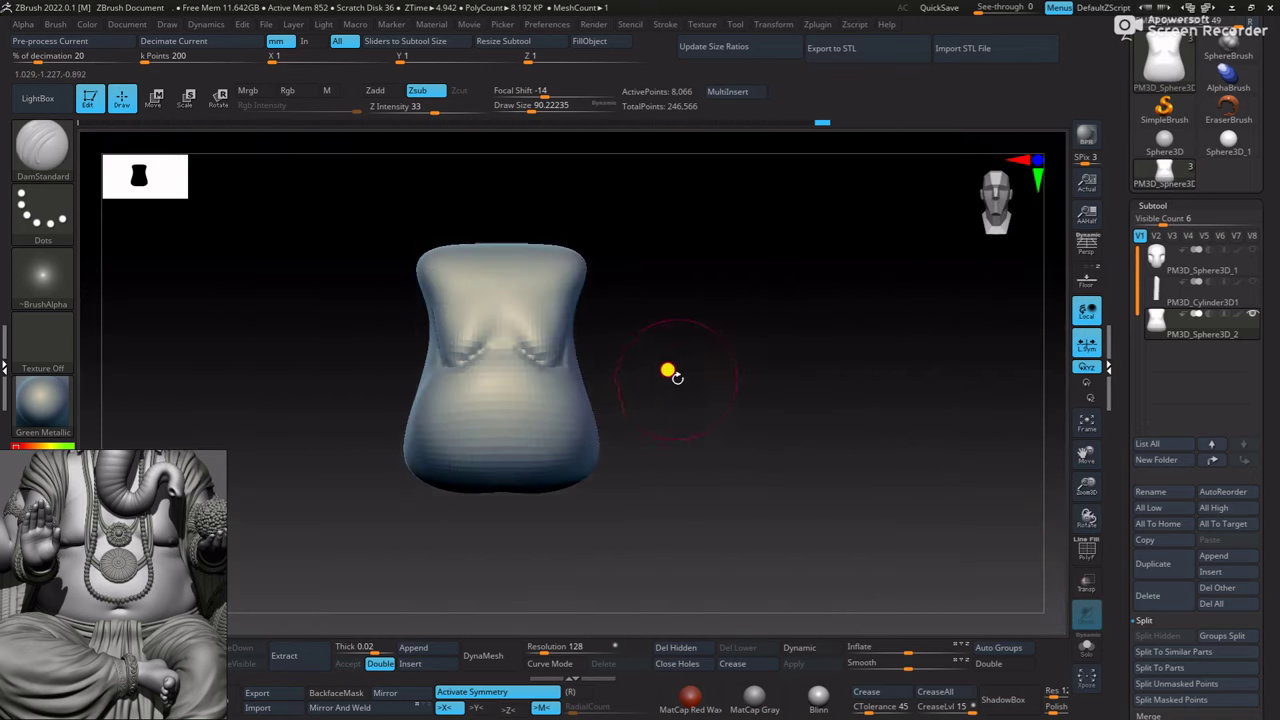
Subdivide the torso with Ctrl+D and remesh it with DynaMesh
key(ctrl+d)
key(ctrl+d)
mouse_move(680, 306)
alt+mouse_down()
mouse_move(764, 372)
mouse_move(526, 360)
mouse_move(674, 497)
alt+mouse_up()
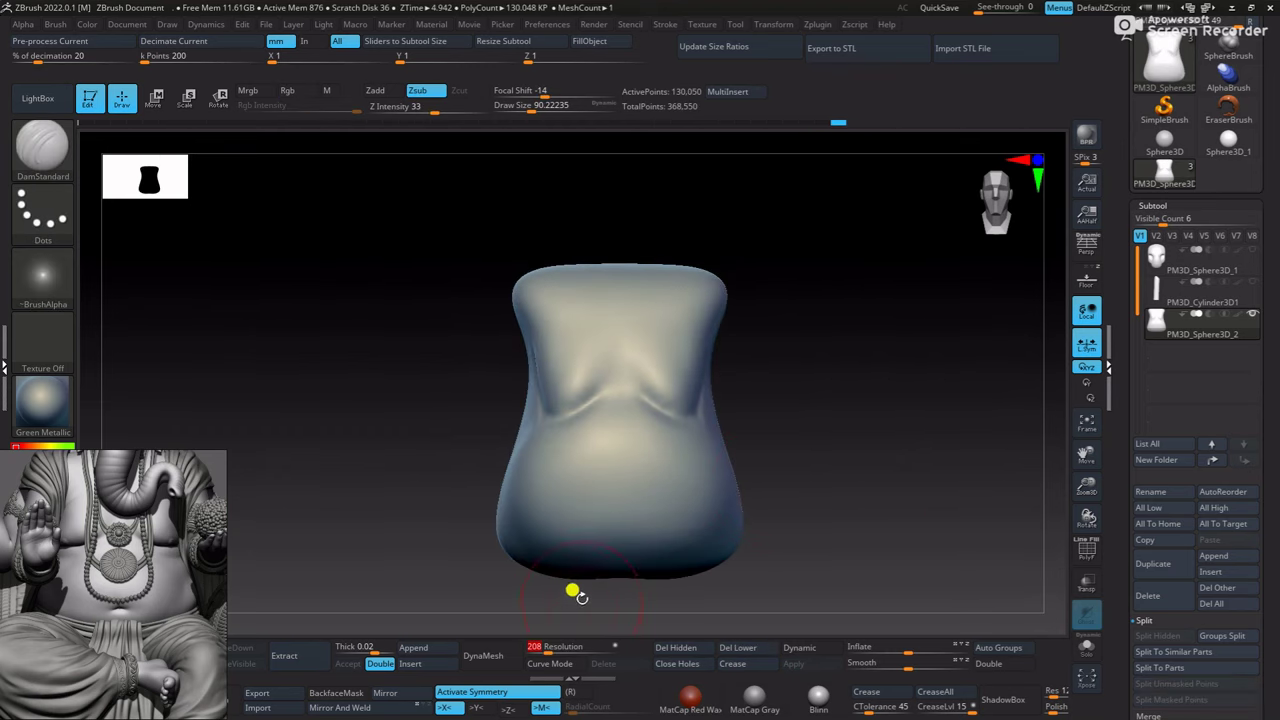
click(501, 648)
click(446, 676)
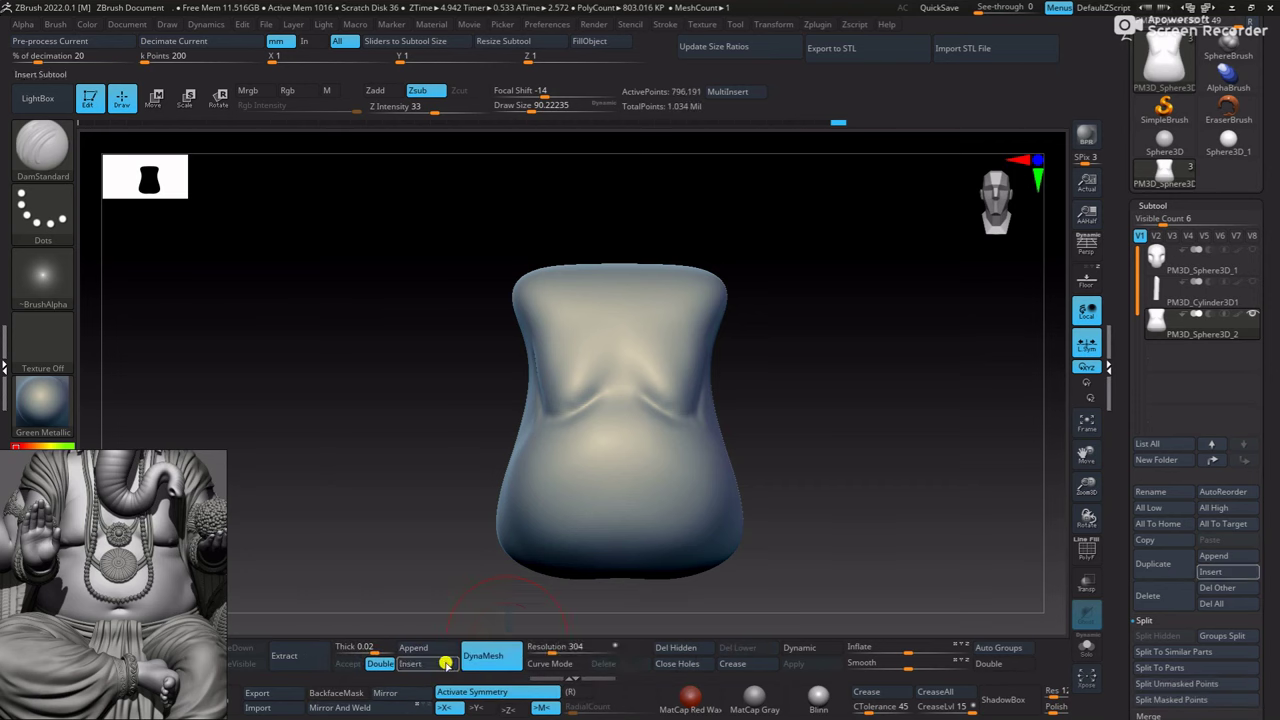
Undo the remesh, lower the resolution, and DynaMesh the torso with subdivision levels frozen
key(ctrl+z)
drag(552, 647, 539, 643)
click(500, 656)
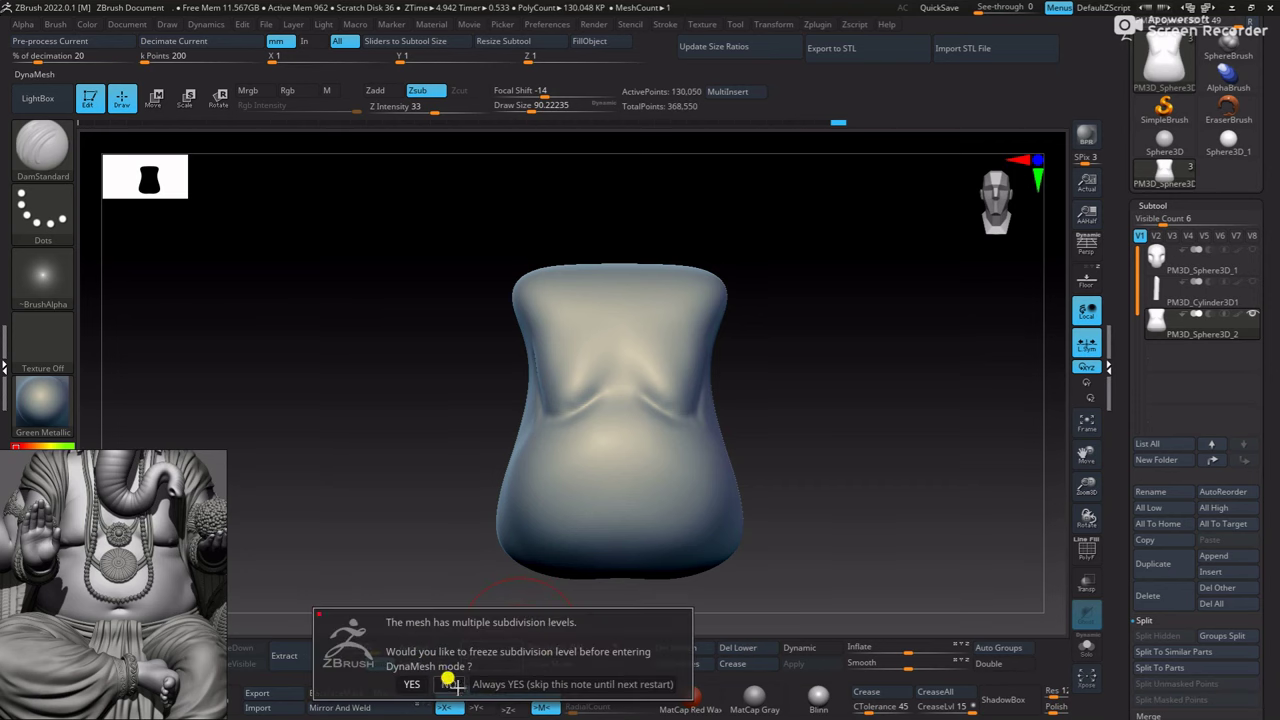
click(443, 674)
ctrl+right_drag(750, 265, 549, 357)
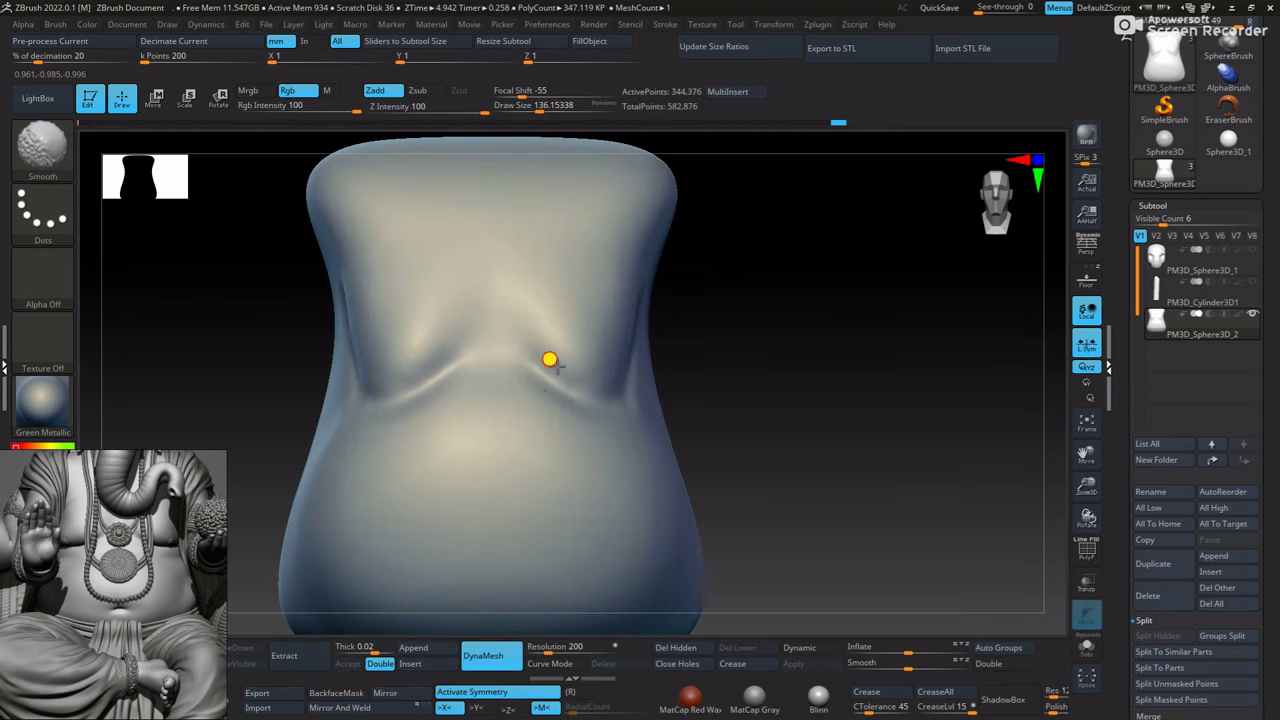
ctrl+right_drag(766, 340, 506, 286)
right_drag(755, 297, 684, 360)
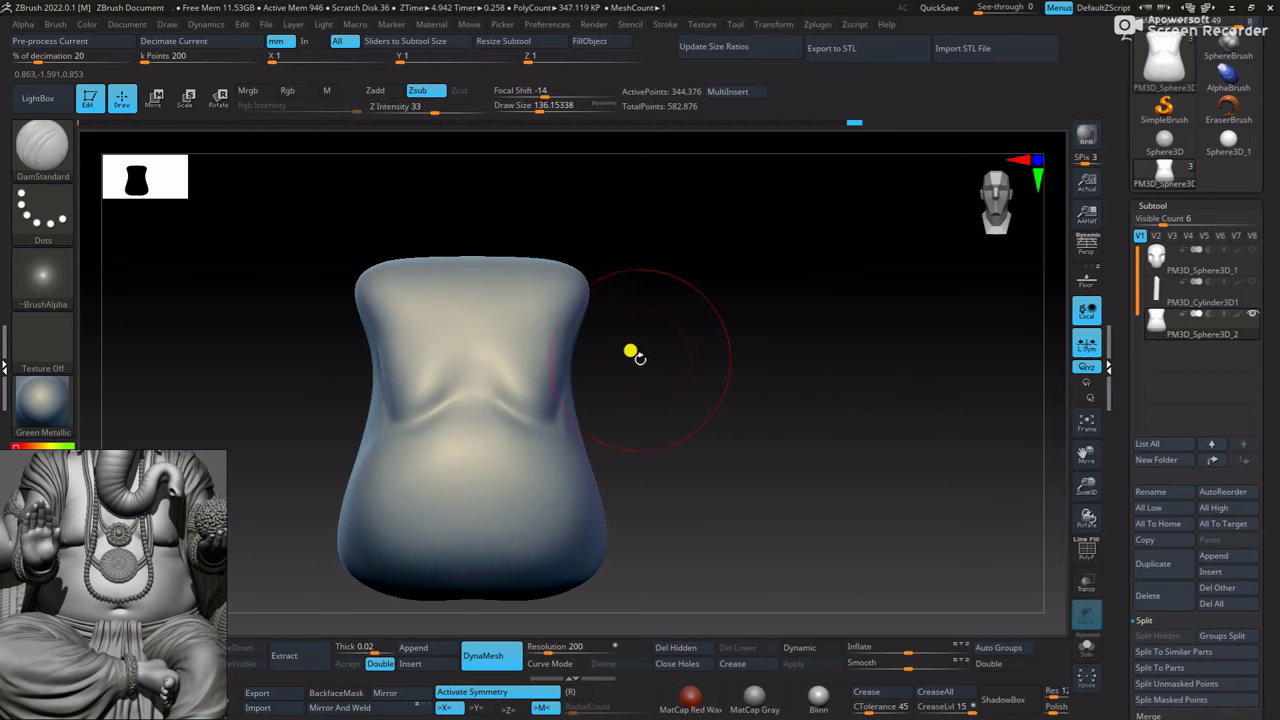
mouse_move(671, 251)
ctrl+right_down()
mouse_move(774, 369)
mouse_move(720, 329)
mouse_move(768, 345)
ctrl+right_up()
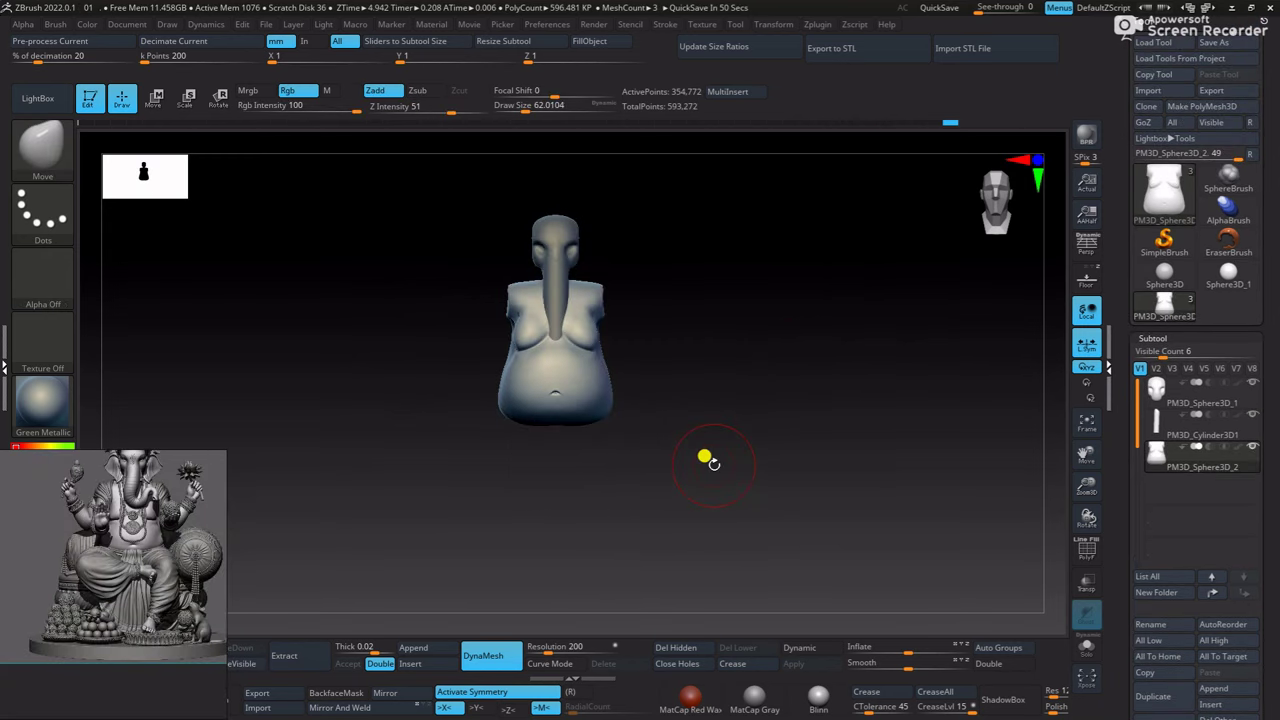
scroll(1200, 300, down, 3)
Append a Cylinder3D subtool, move it below the torso and enlarge it against the reference
click(1213, 415)
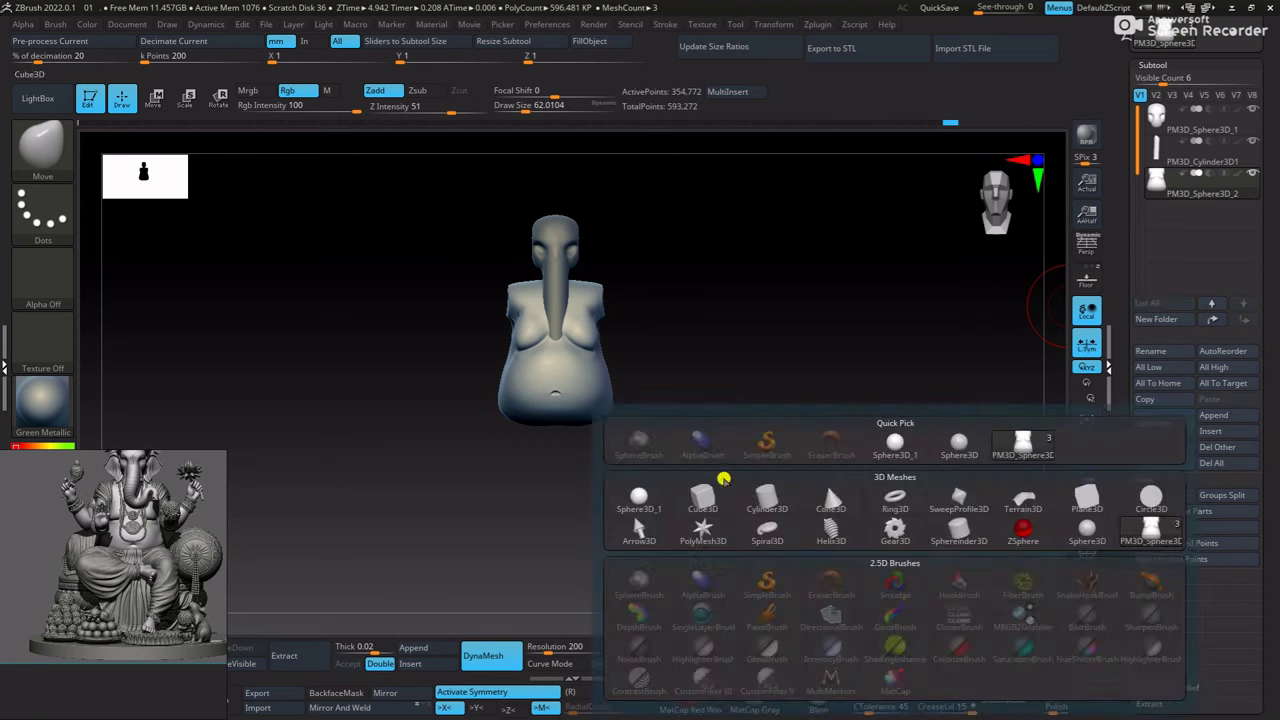
click(726, 477)
key(w)
mouse_move(608, 427)
mouse_down()
mouse_move(557, 470)
mouse_move(556, 437)
mouse_up()
key(shift+p)
mouse_move(606, 362)
mouse_down()
mouse_move(625, 435)
mouse_move(605, 454)
mouse_up()
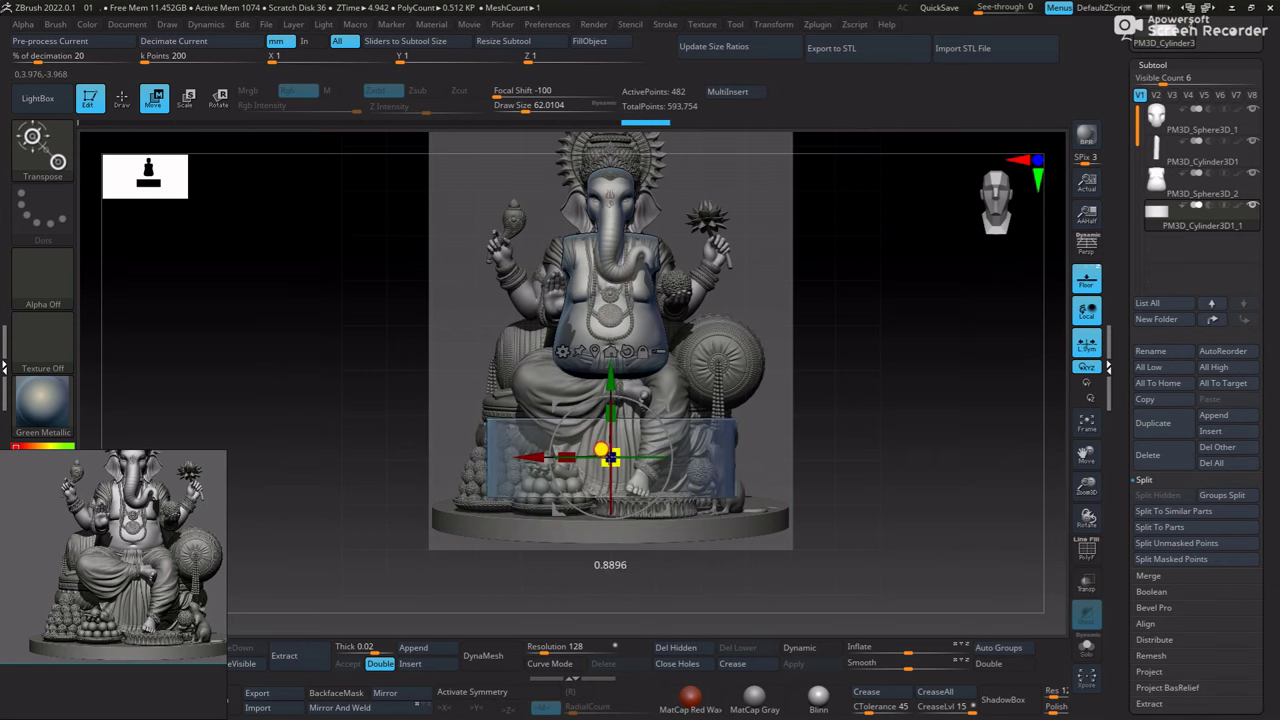
Align the cylinder's depth and height with the reference cushion and scale it up slightly
mouse_move(689, 434)
mouse_down()
mouse_move(529, 448)
mouse_move(637, 454)
mouse_up()
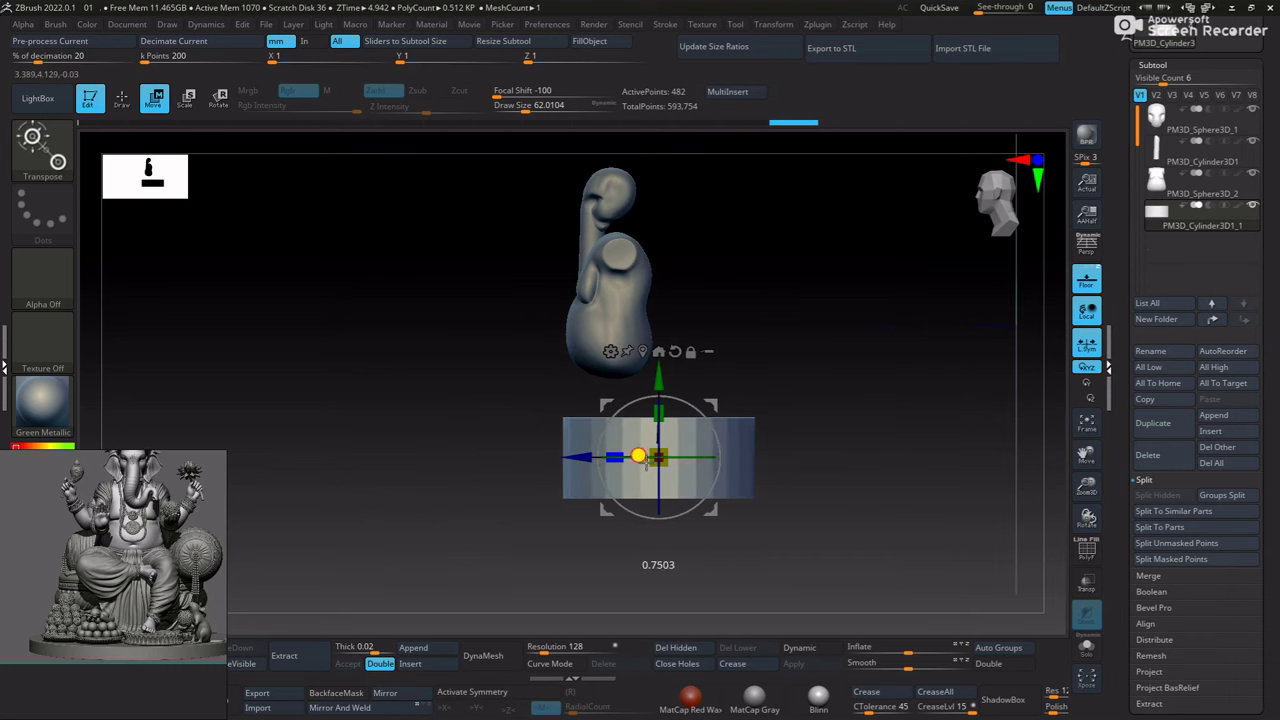
shift+drag(860, 470, 801, 516)
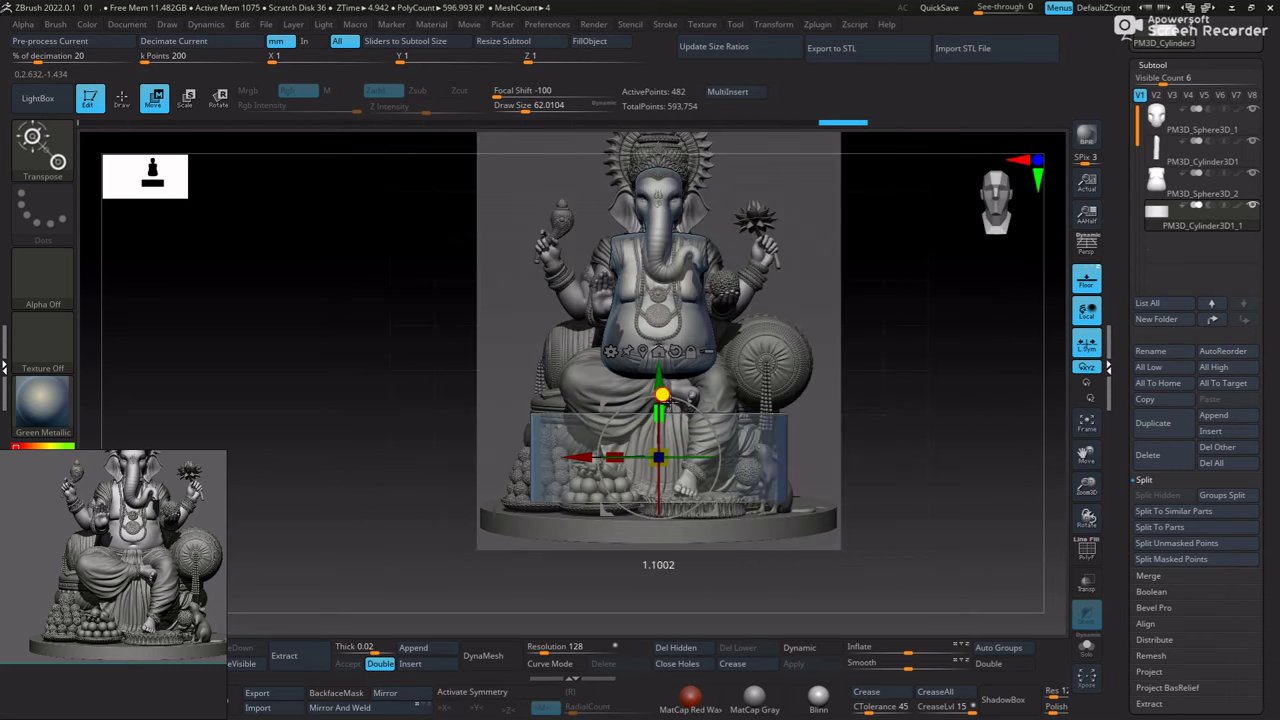
mouse_move(662, 373)
shift+mouse_down()
mouse_move(720, 414)
mouse_move(586, 437)
mouse_move(569, 418)
mouse_move(717, 353)
shift+mouse_up()
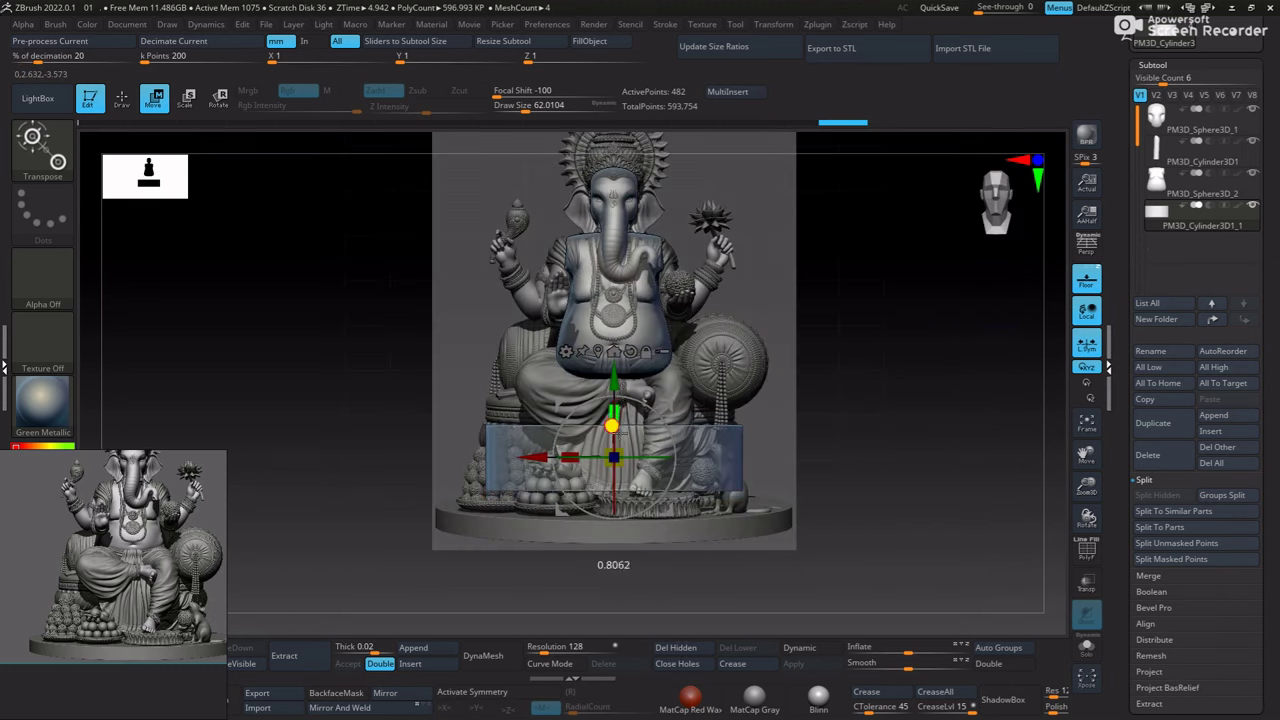
drag(608, 377, 607, 466)
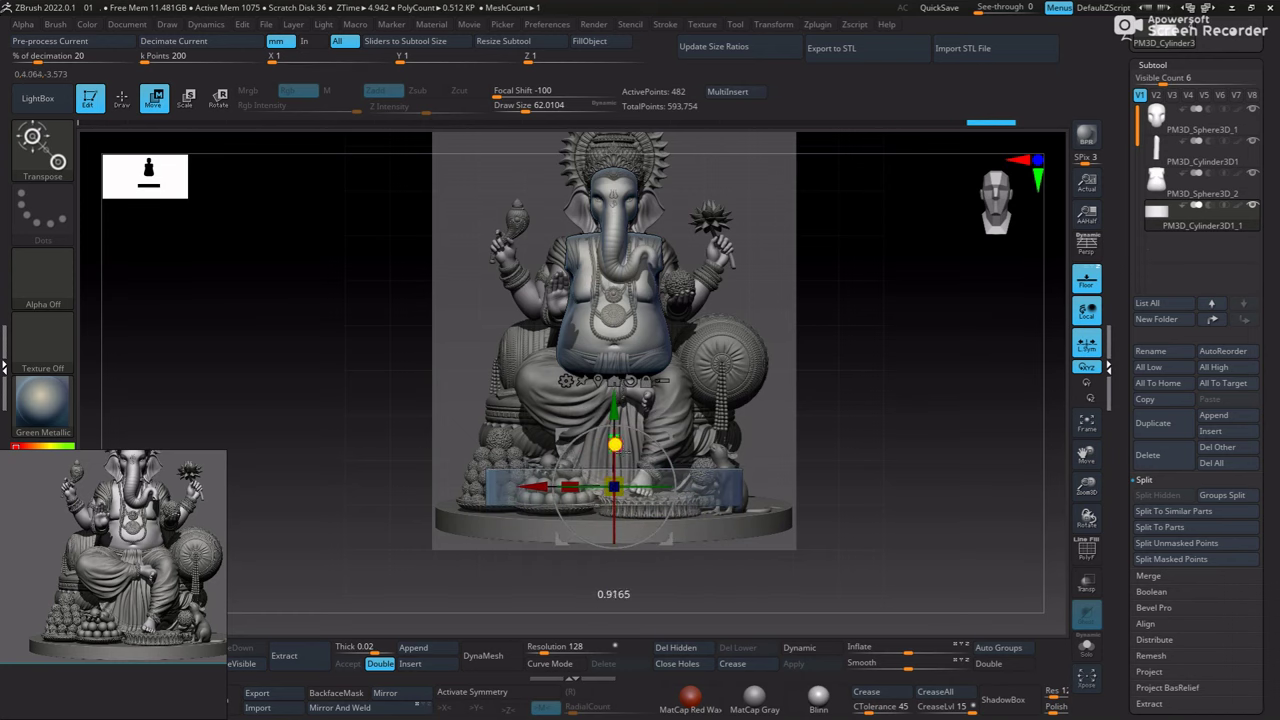
drag(613, 410, 613, 402)
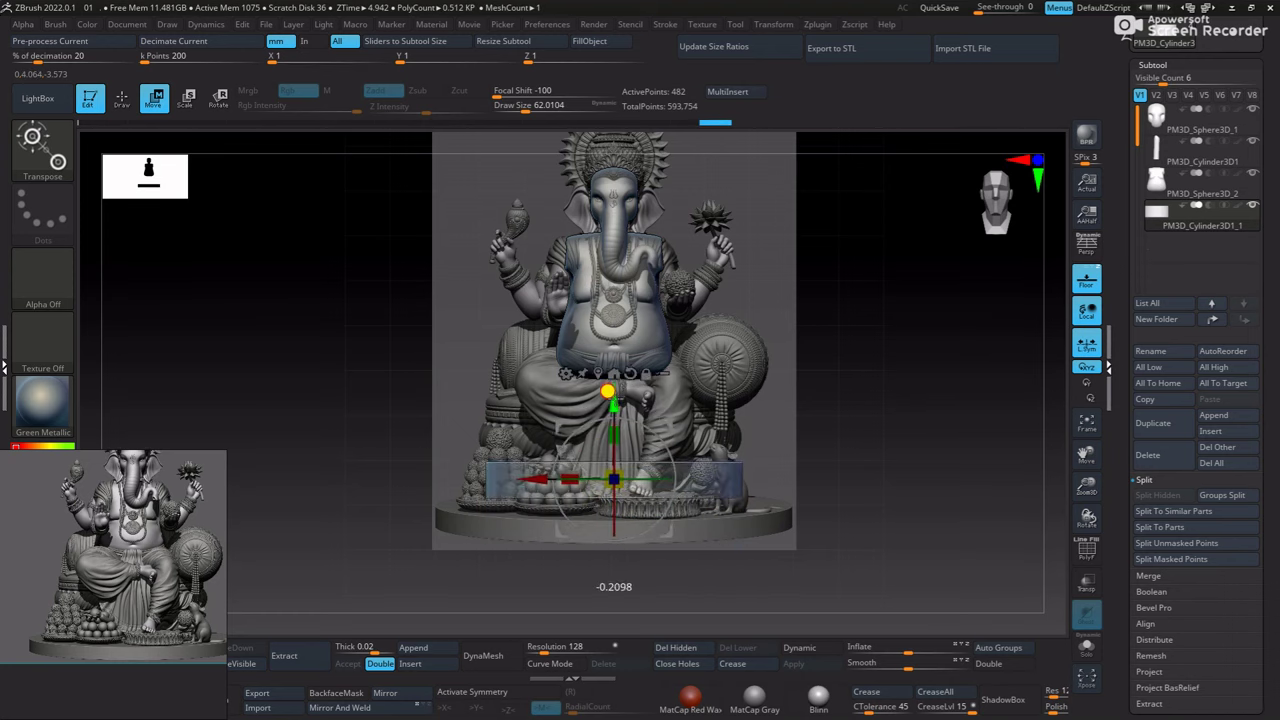
scroll(620, 432, up, 5)
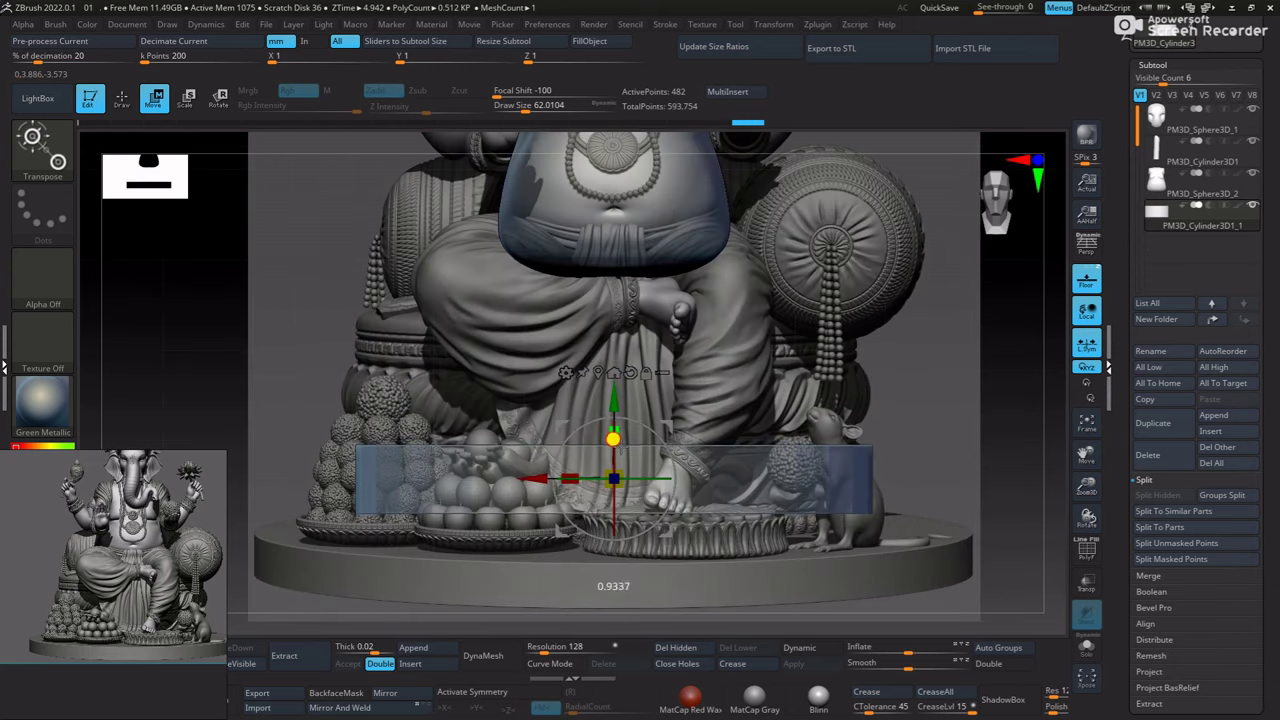
drag(610, 479, 612, 389)
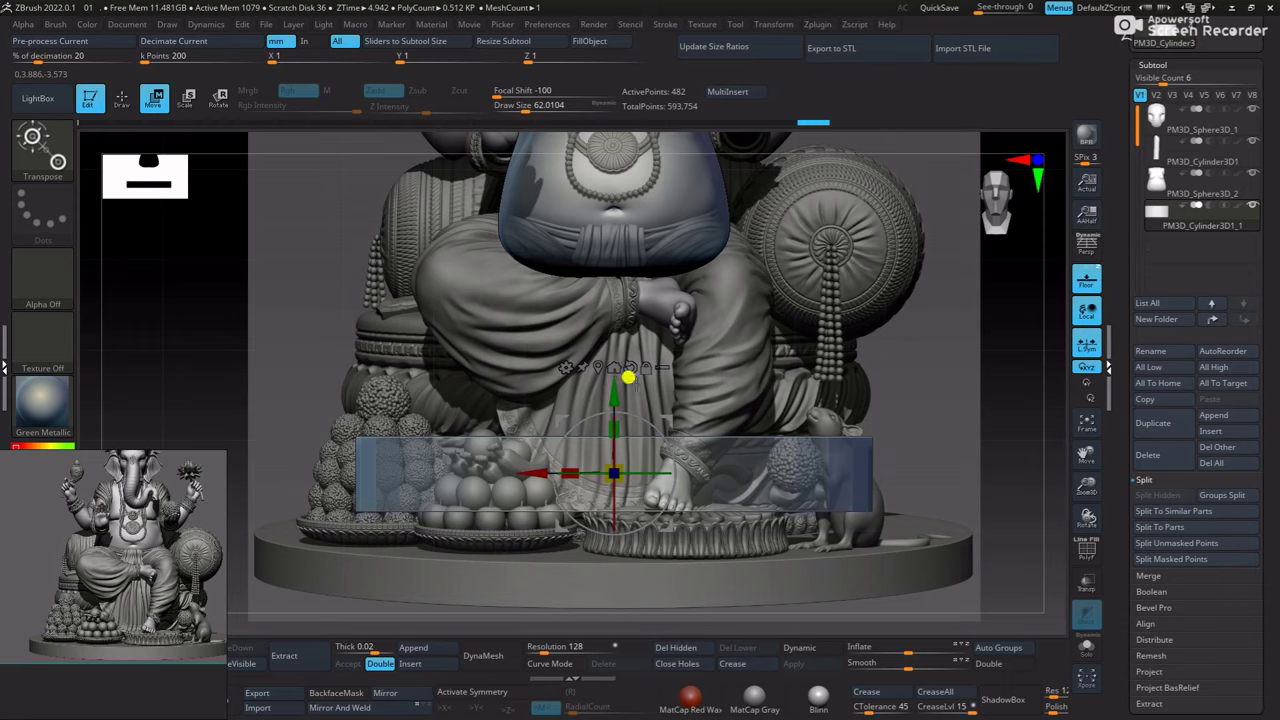
key(shift+p)
key(q)
mouse_move(748, 400)
mouse_down()
mouse_move(722, 492)
mouse_move(706, 374)
mouse_move(790, 367)
mouse_up()
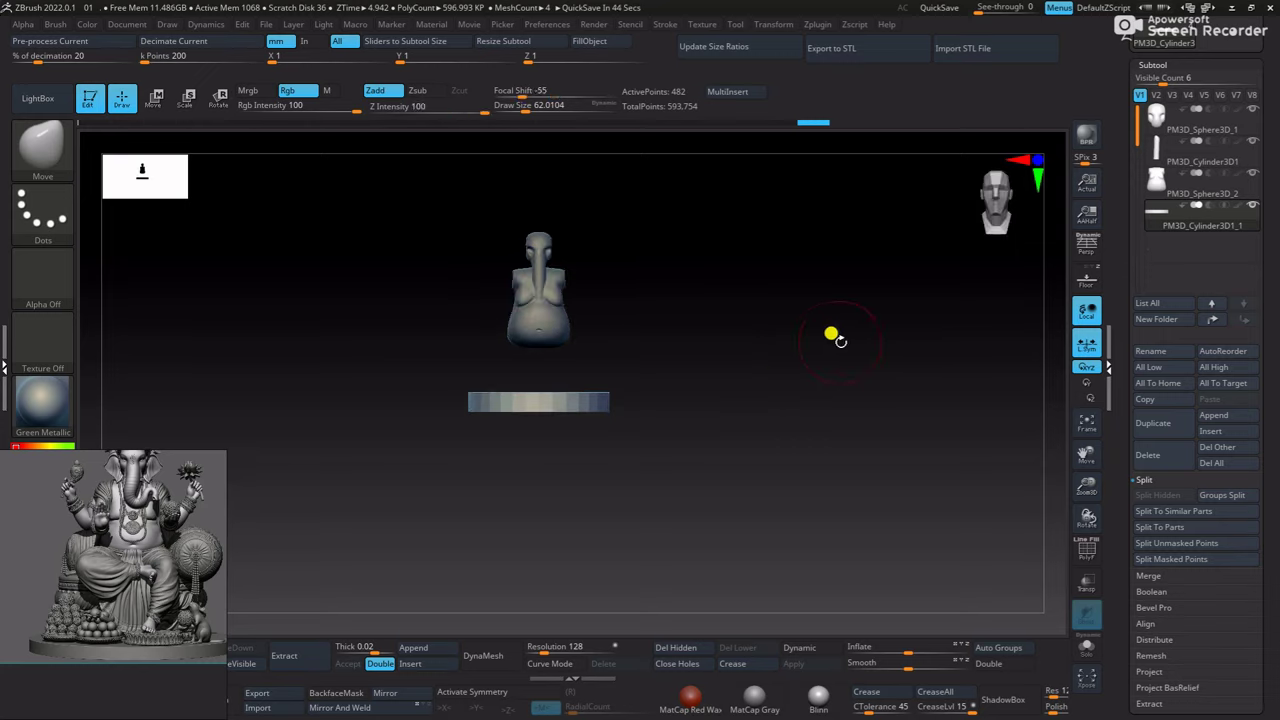
DynaMesh the cylinder at resolution 104
mouse_move(834, 334)
mouse_down()
mouse_move(720, 451)
mouse_move(774, 486)
mouse_move(762, 465)
mouse_move(858, 415)
mouse_up()
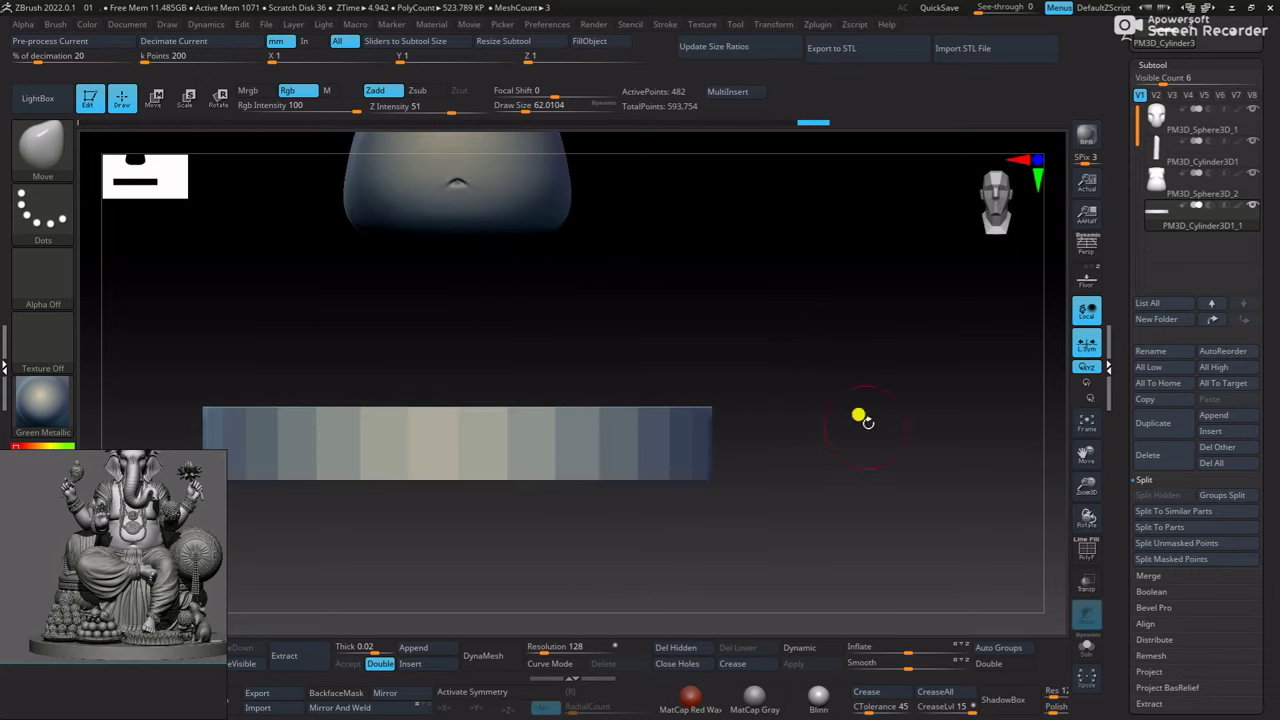
drag(668, 346, 610, 450)
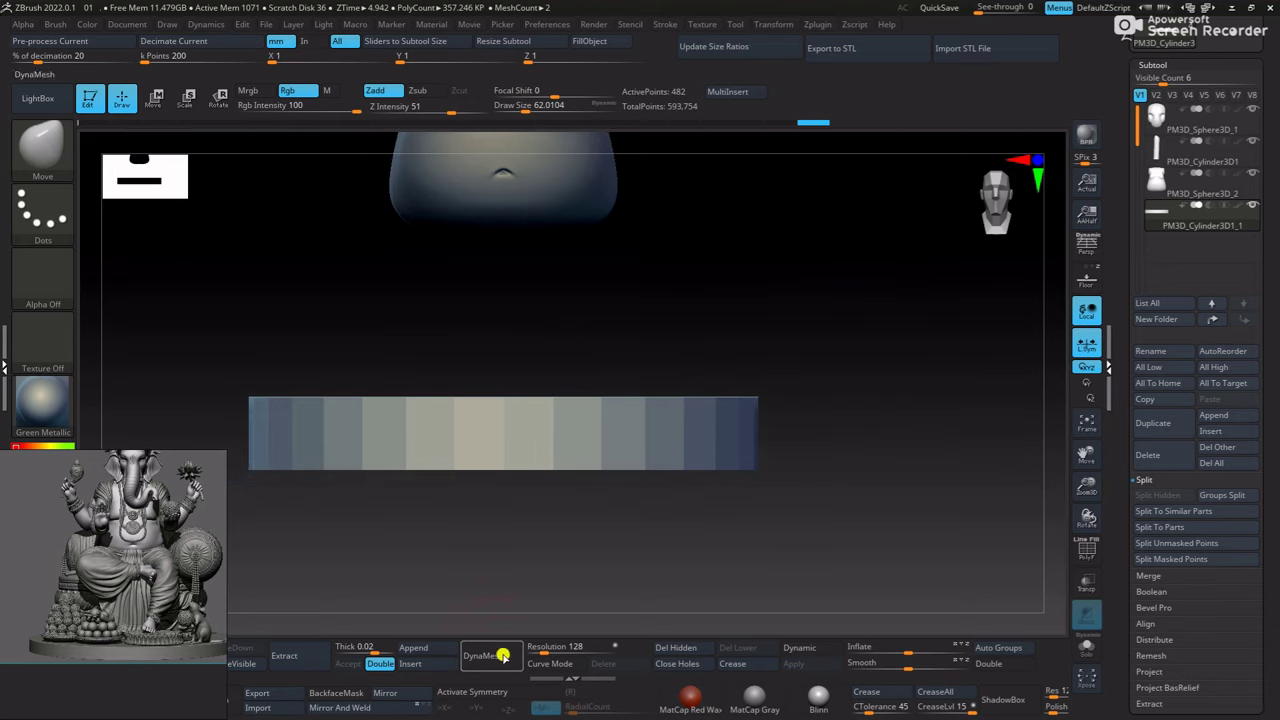
drag(543, 600, 626, 571)
drag(546, 652, 563, 657)
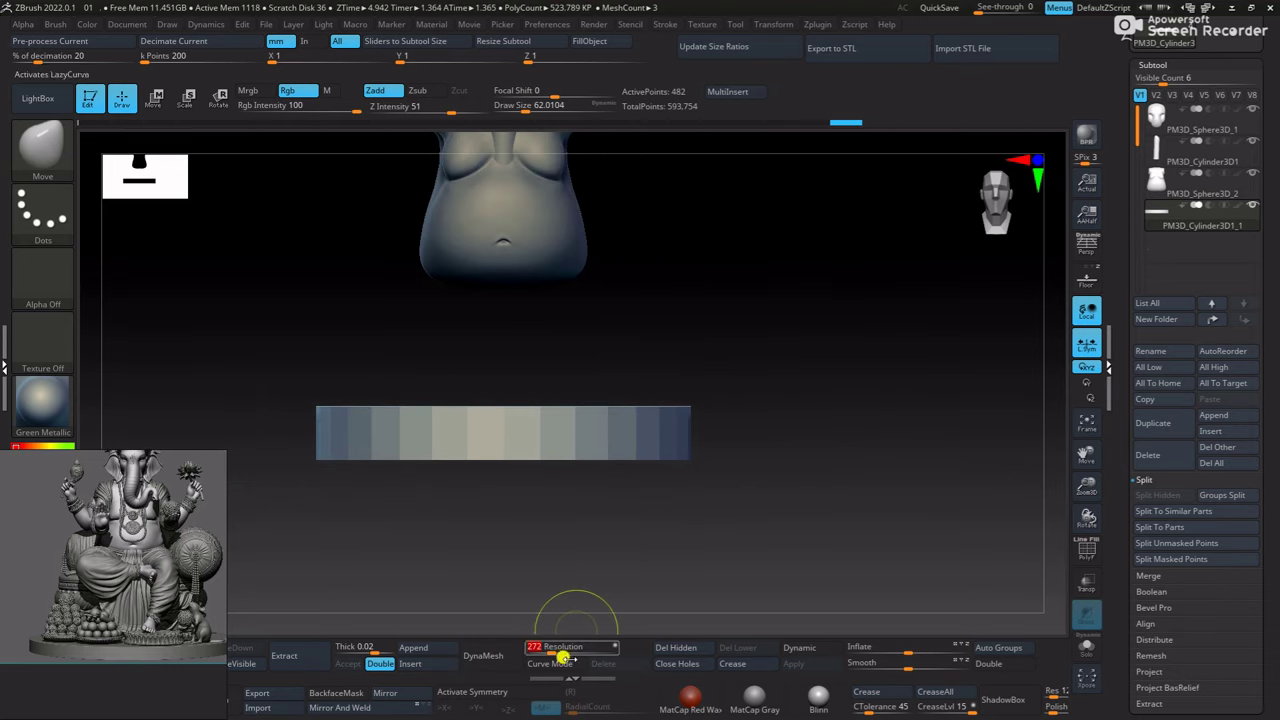
click(483, 655)
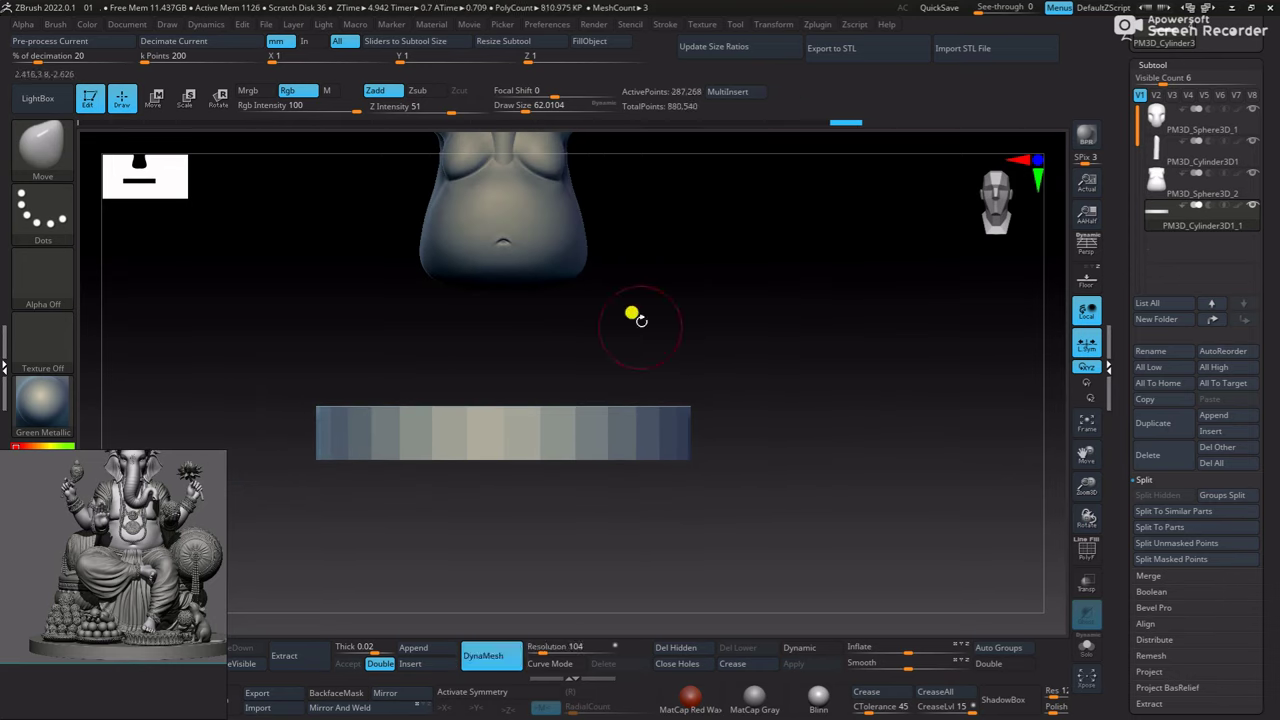
right_click(634, 317)
Turn on X symmetry with 8-way radial symmetry for the cylinder
shift+drag(700, 300, 782, 275)
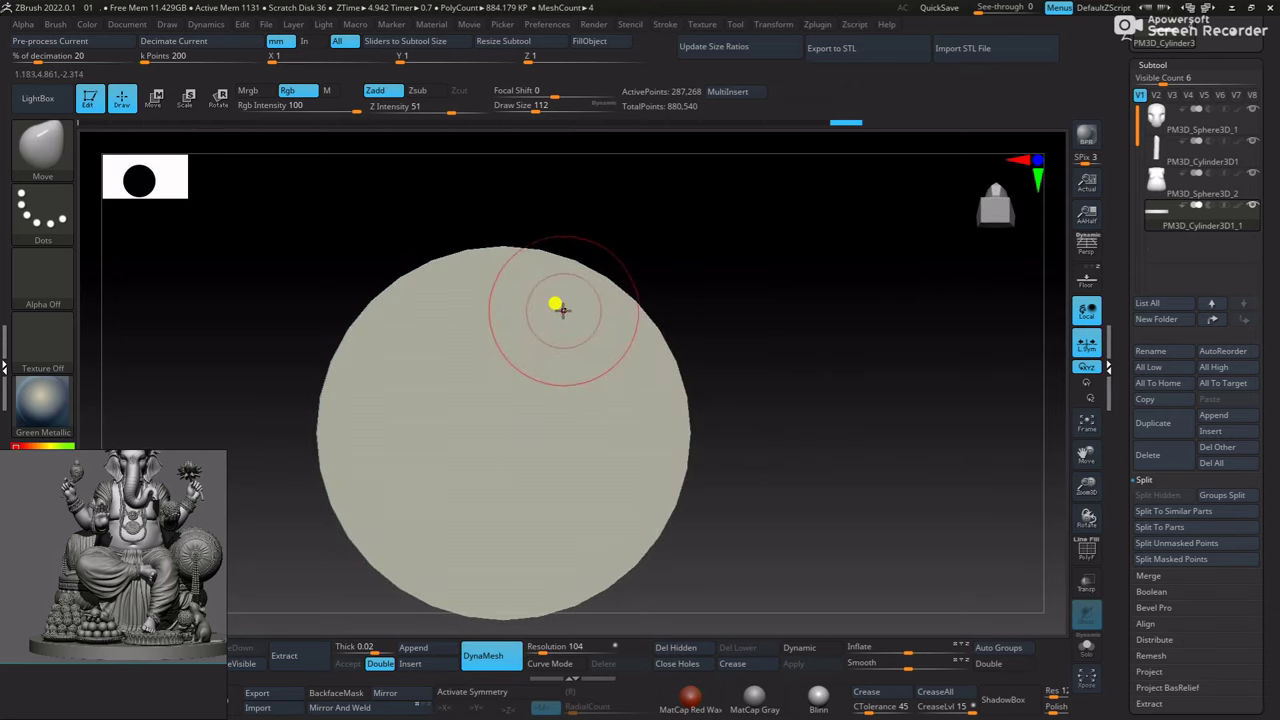
key(x)
click(570, 692)
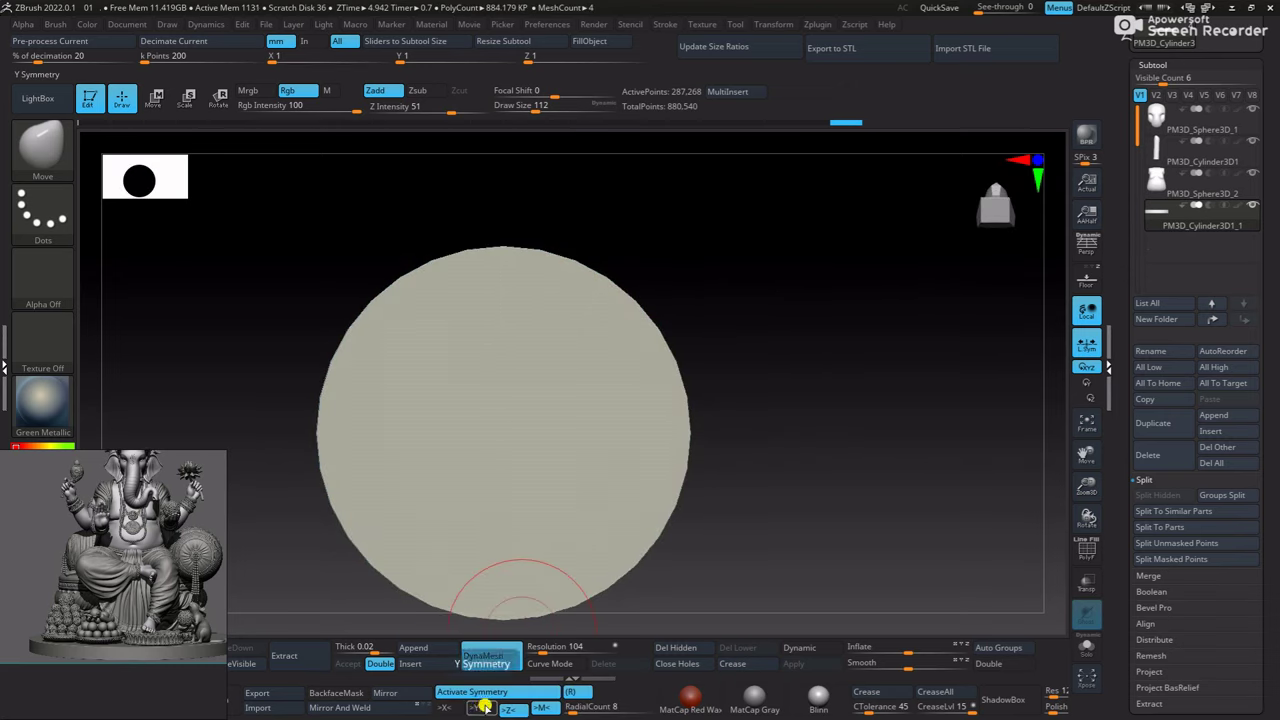
mouse_move(540, 415)
shift+right_down()
mouse_move(674, 303)
mouse_move(495, 431)
shift+right_up()
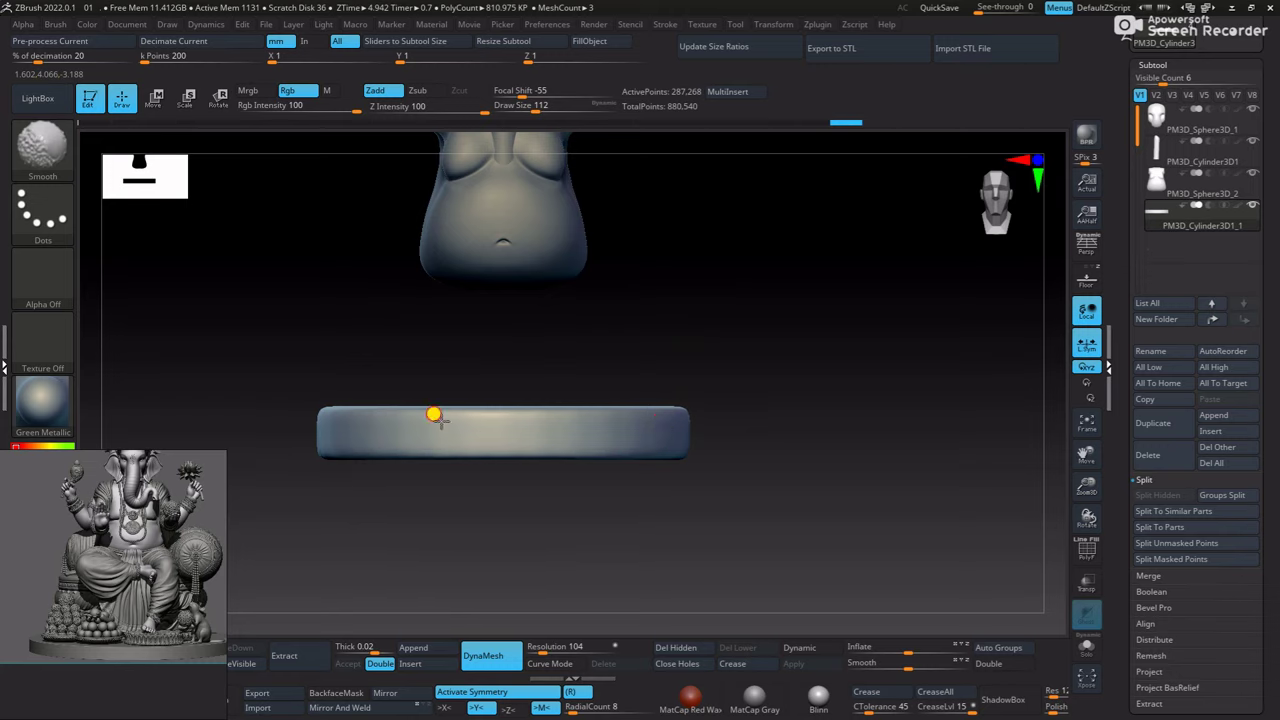
Scale the cylinder into a band whose height matches the reference cushion
key(f)
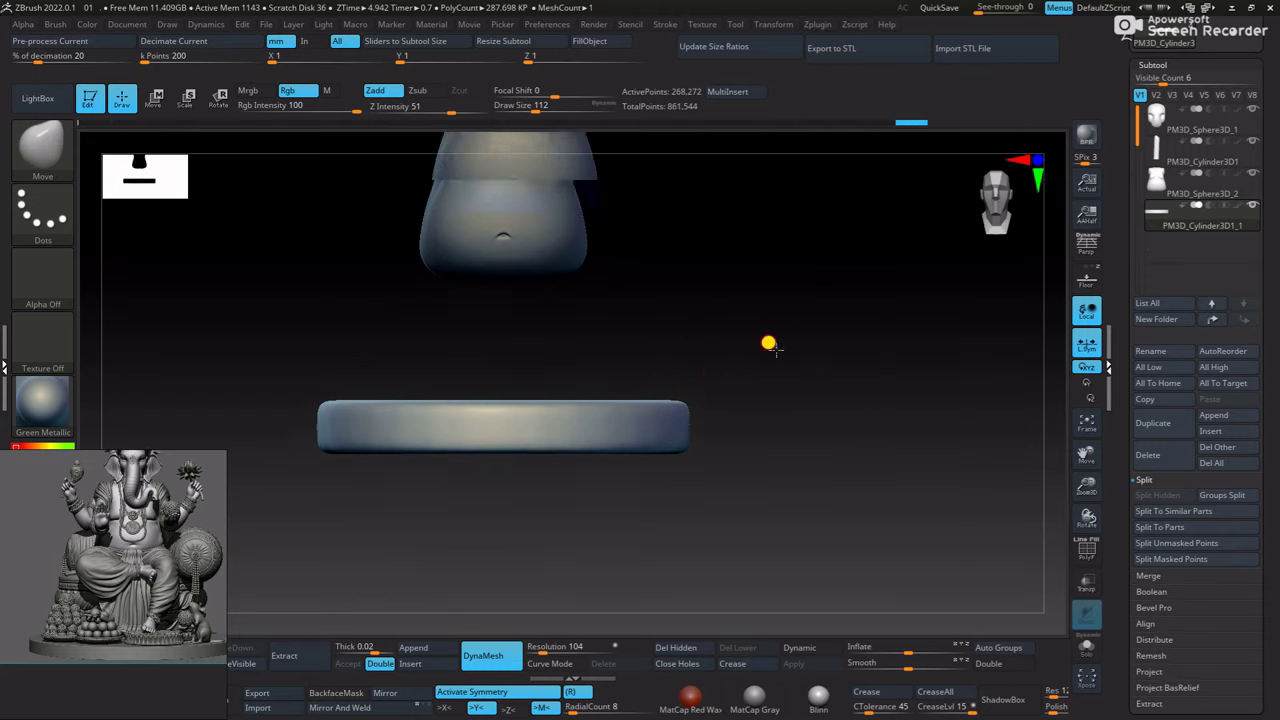
key(w)
mouse_move(452, 344)
mouse_down()
mouse_move(478, 232)
mouse_move(443, 383)
mouse_up()
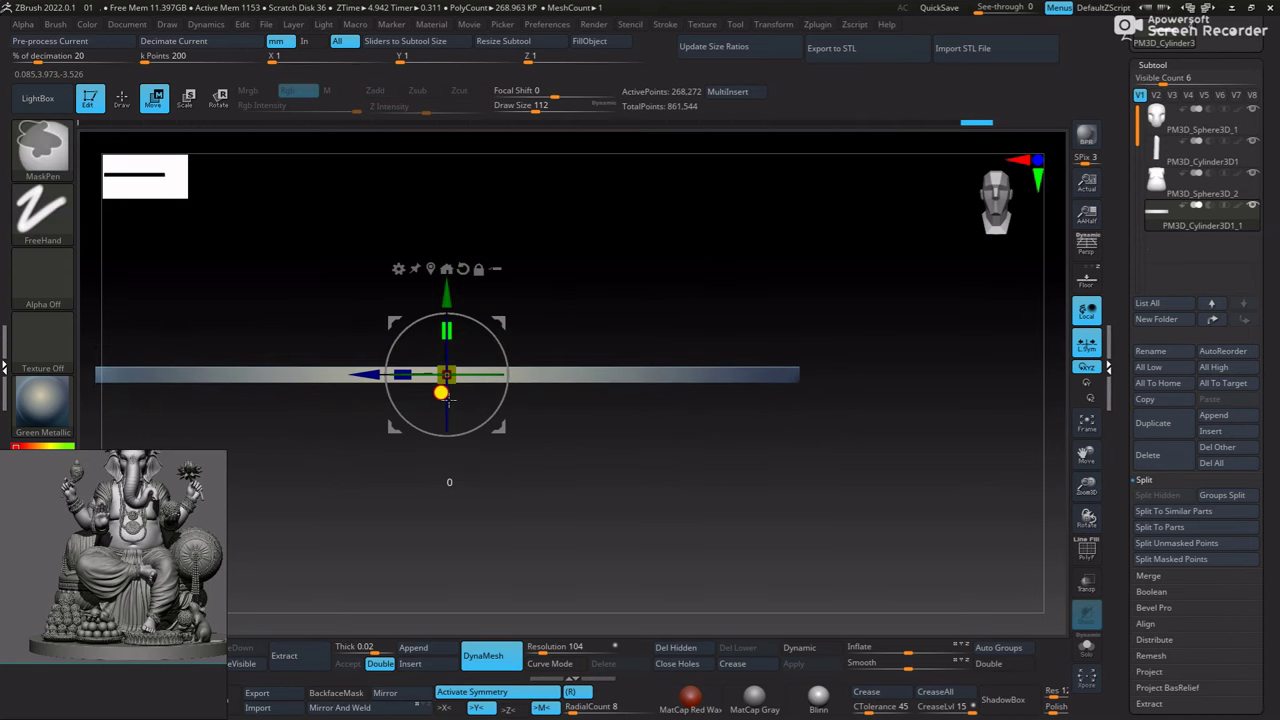
key(shift+p)
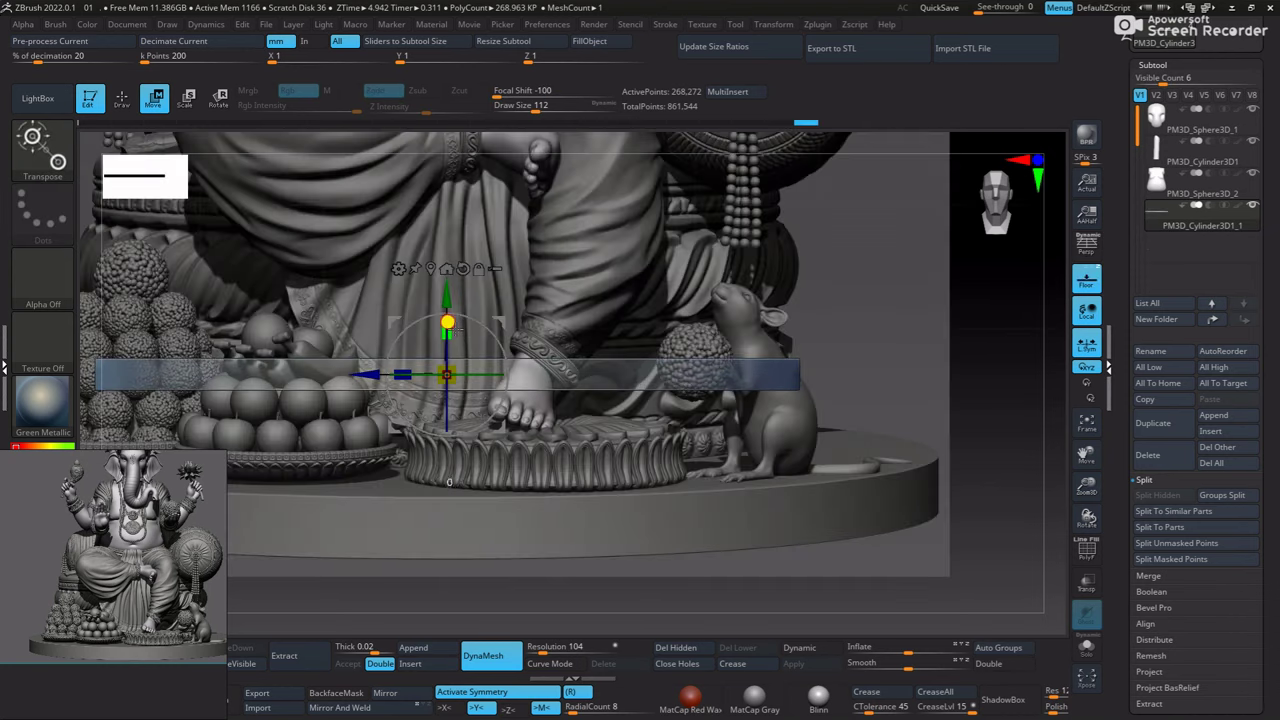
mouse_move(439, 317)
mouse_down()
mouse_move(455, 289)
mouse_move(449, 226)
mouse_up()
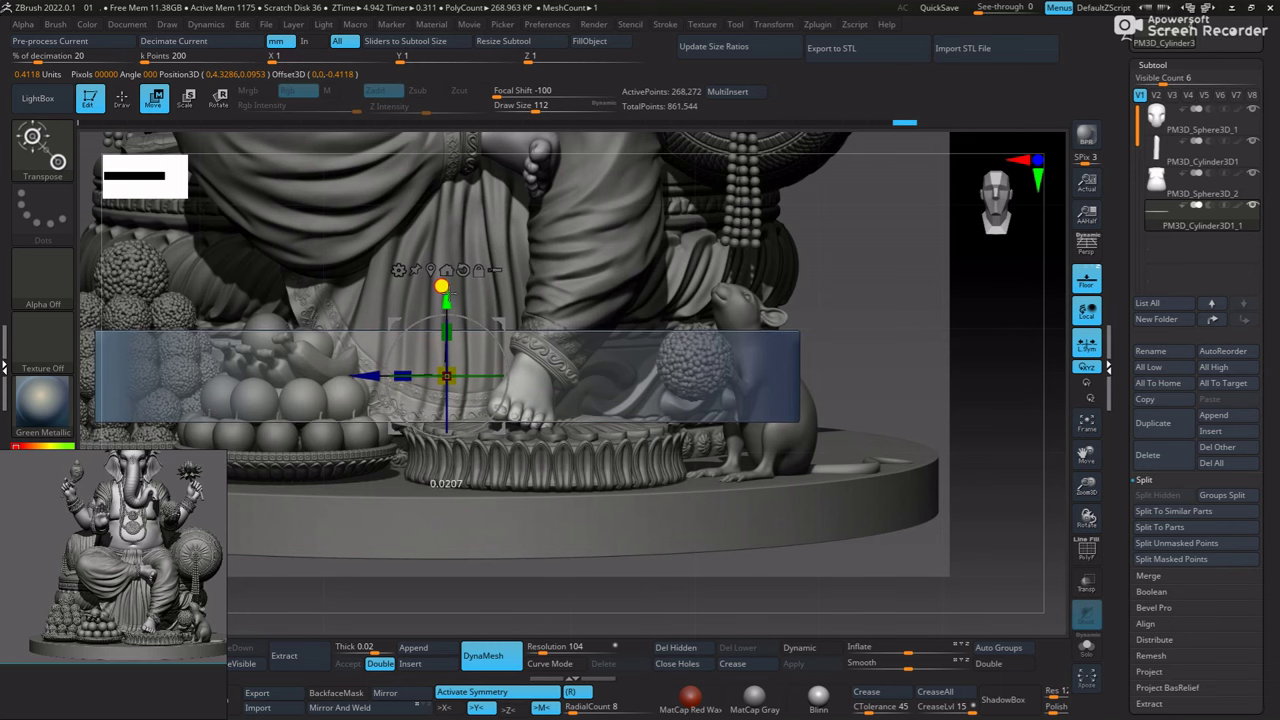
drag(441, 285, 459, 288)
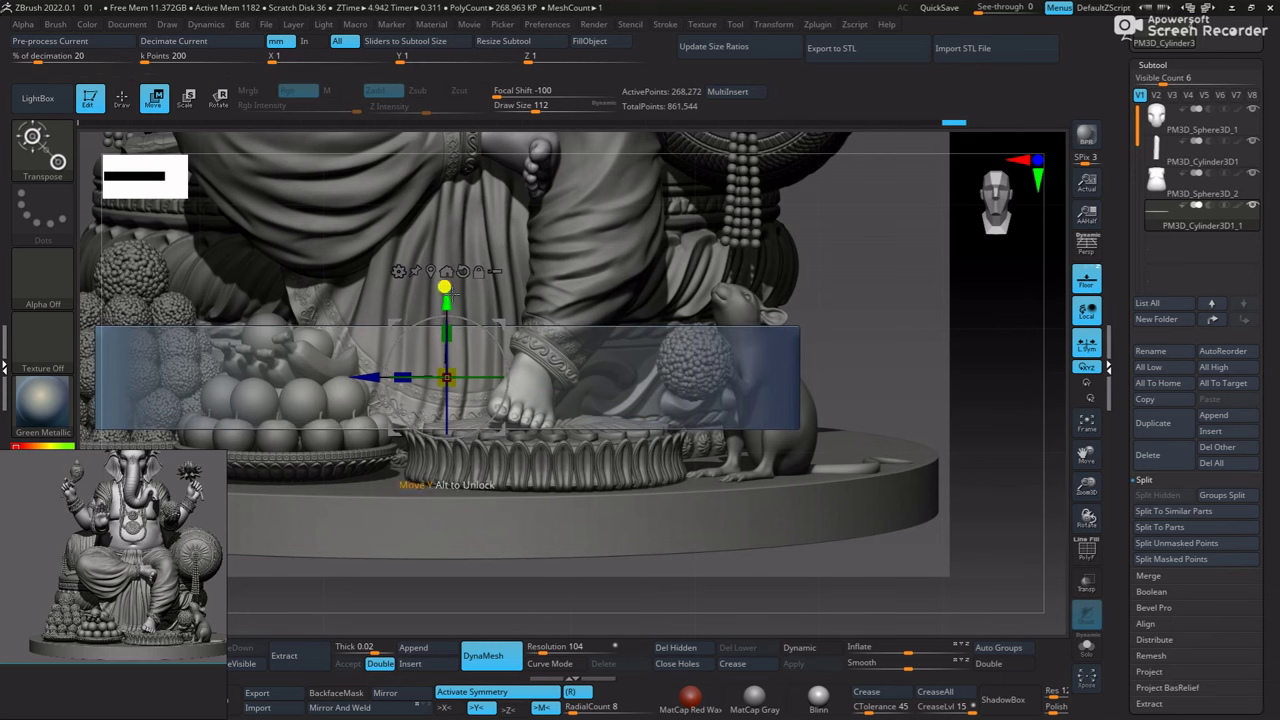
key(q)
mouse_move(925, 340)
mouse_down()
mouse_move(720, 429)
mouse_move(817, 374)
mouse_move(794, 414)
mouse_move(790, 333)
mouse_move(814, 354)
mouse_move(821, 342)
mouse_up()
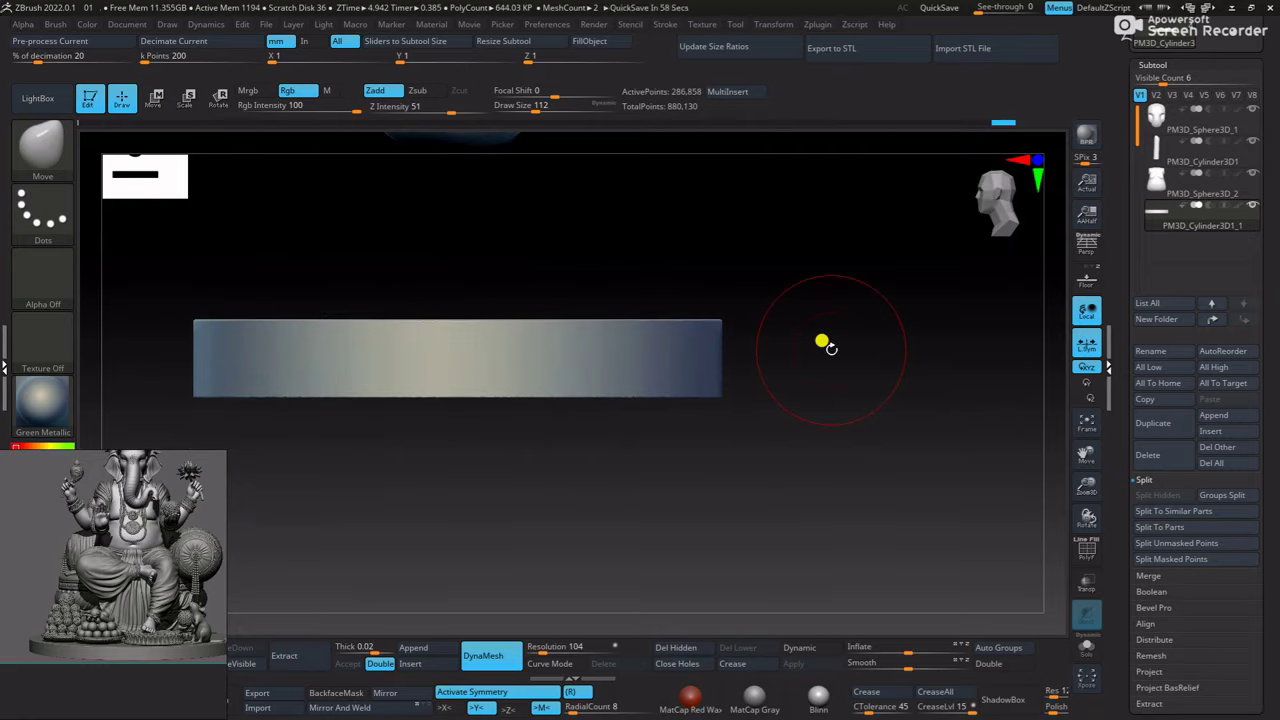
mouse_move(822, 255)
mouse_down()
mouse_move(794, 323)
mouse_move(751, 323)
mouse_move(931, 262)
mouse_up()
click(1210, 432)
Insert a Sphere3D subtool, then size and move it up toward the torso
click(740, 495)
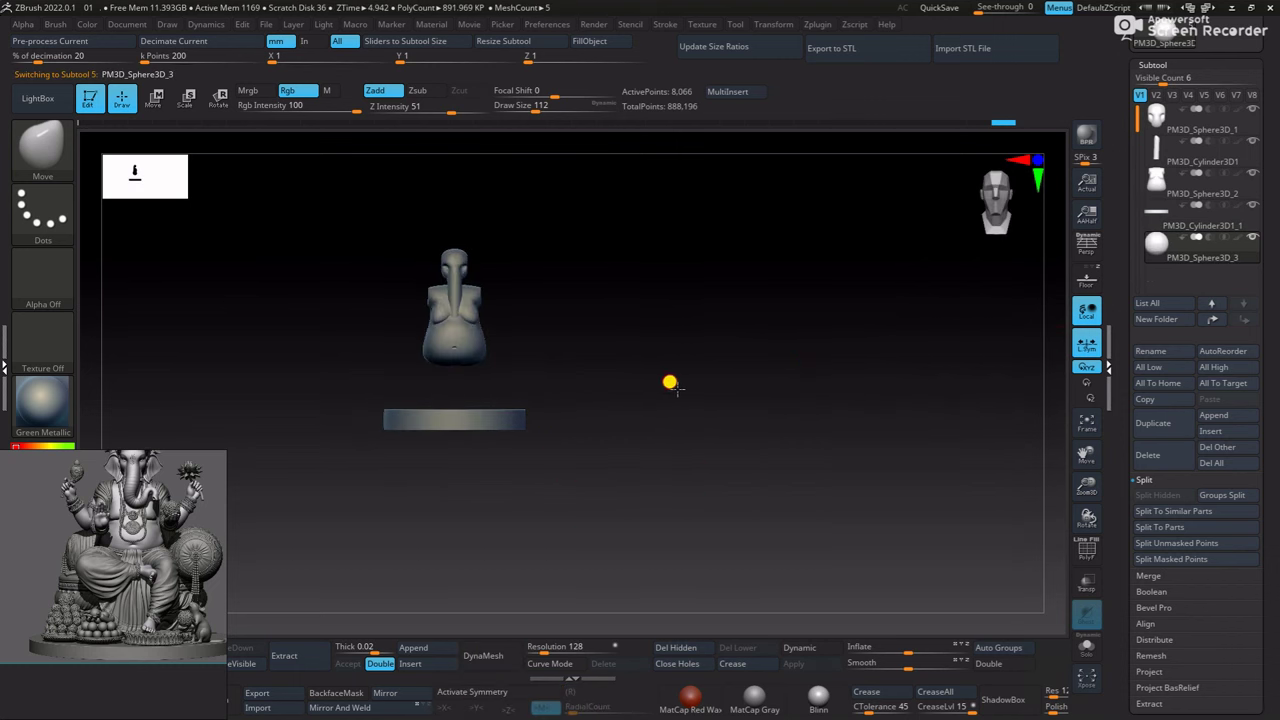
key(w)
drag(455, 338, 486, 393)
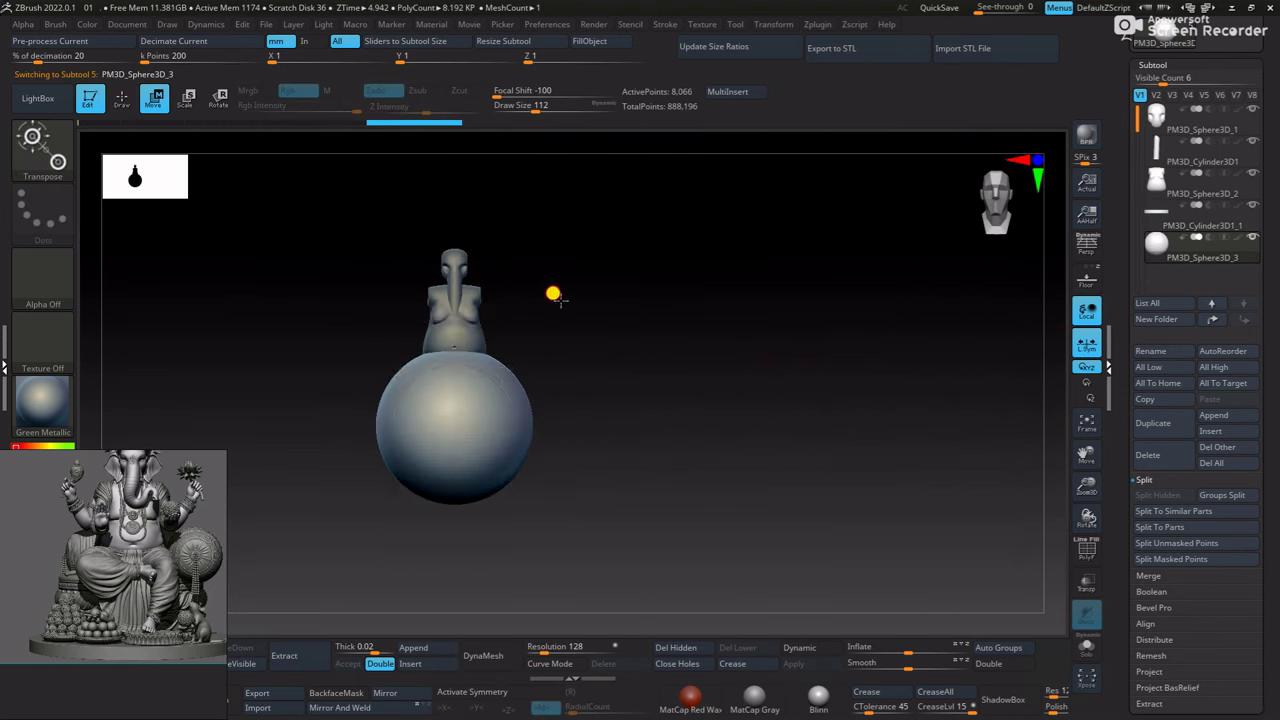
key(f)
drag(486, 480, 437, 418)
drag(440, 341, 445, 325)
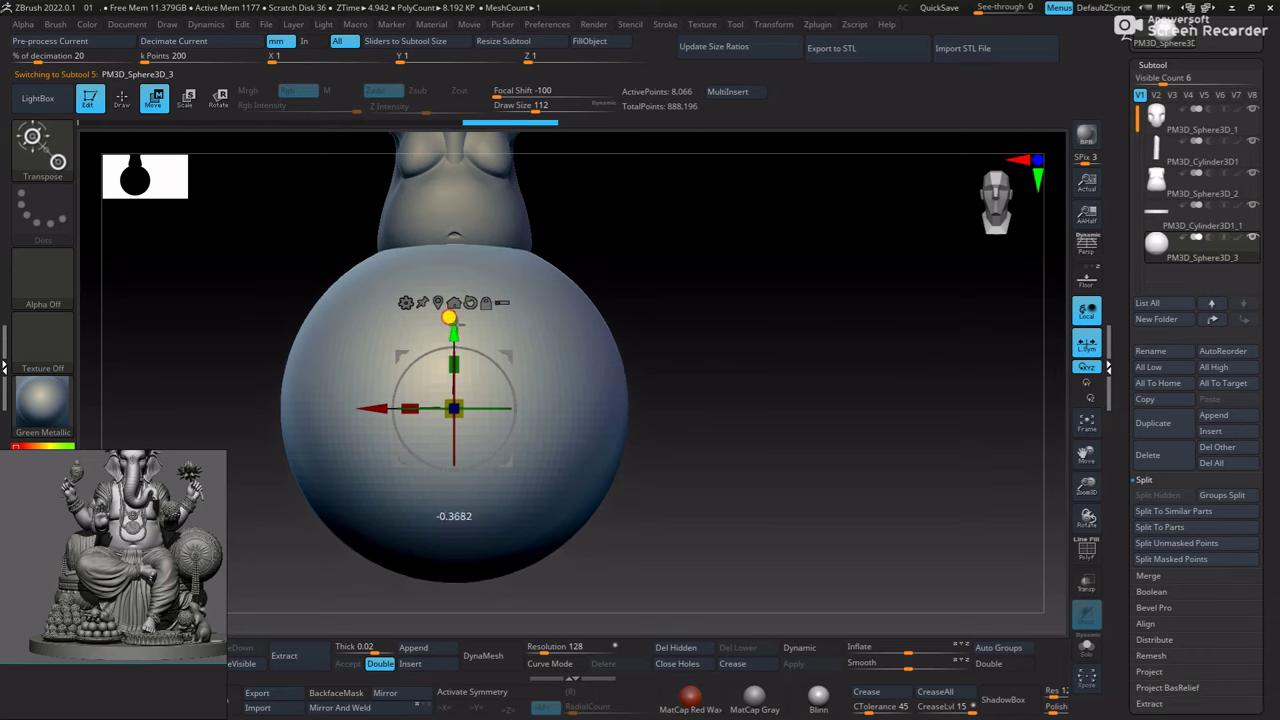
drag(454, 408, 457, 410)
key(f)
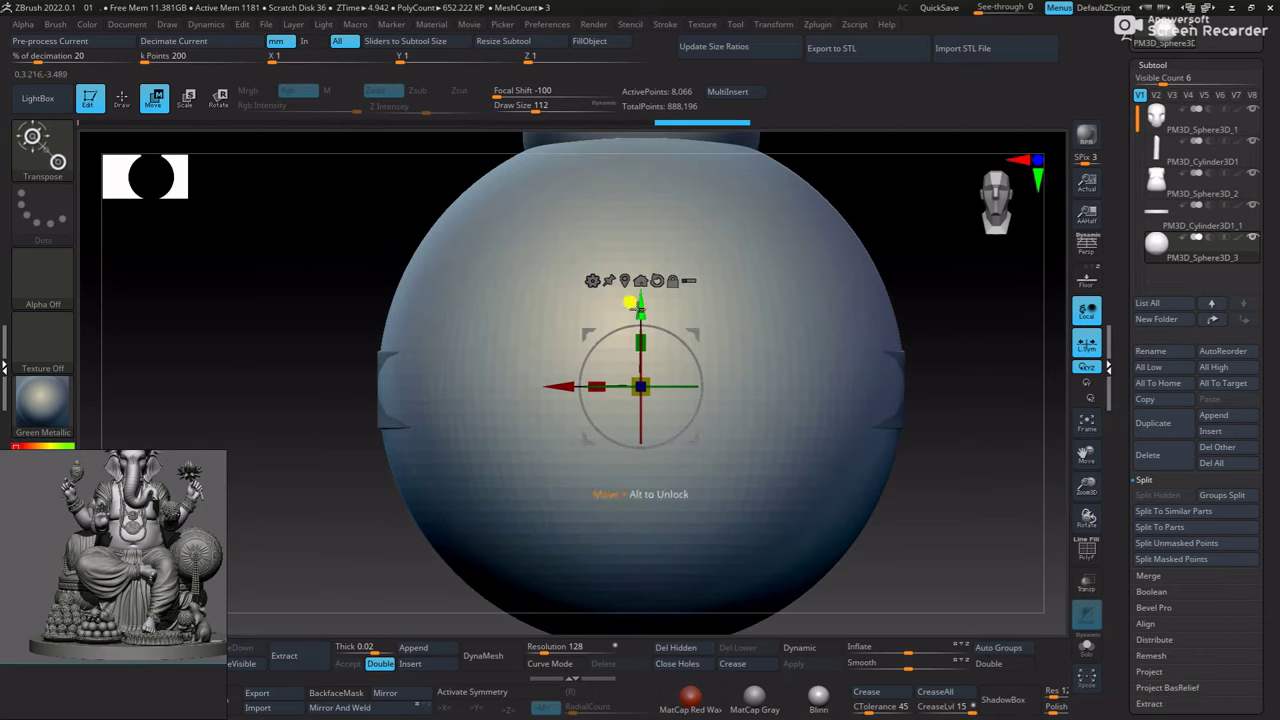
Widen the flat band past the sphere's sides and lower it down the sphere
mouse_move(641, 390)
mouse_down()
mouse_move(806, 369)
mouse_move(1106, 454)
mouse_move(988, 471)
mouse_move(688, 476)
mouse_up()
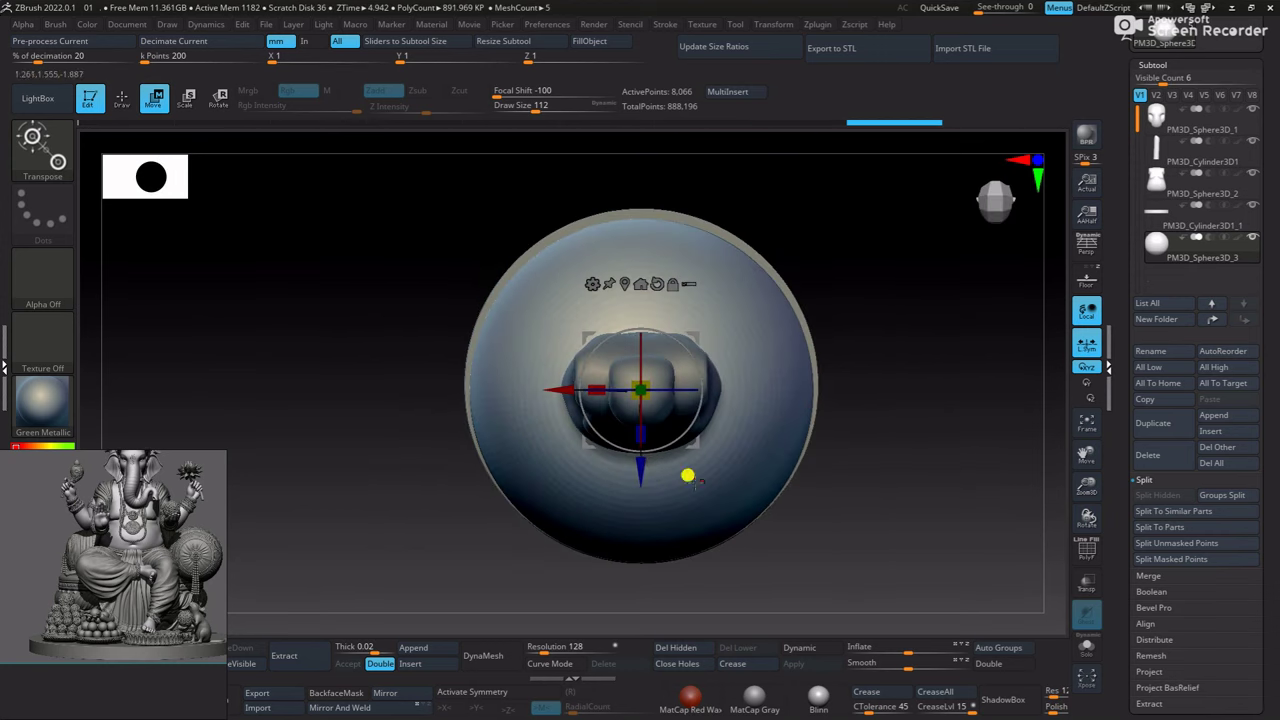
alt+click(810, 363)
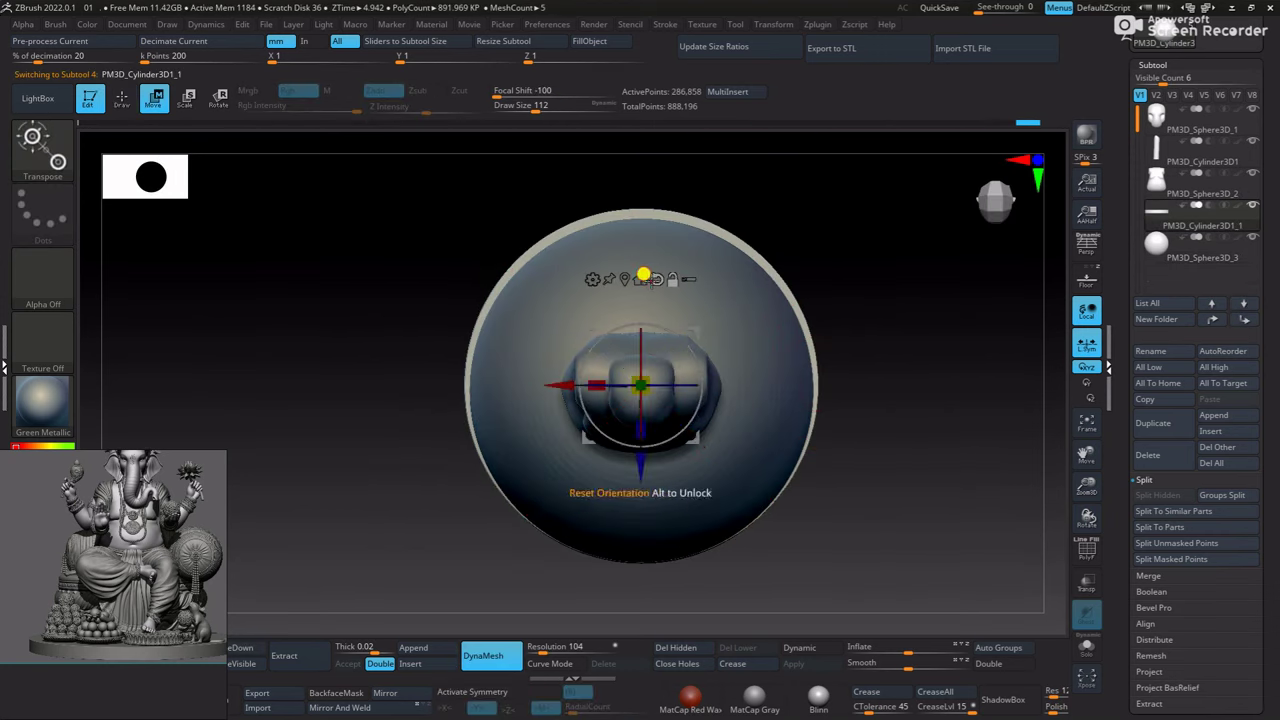
click(641, 280)
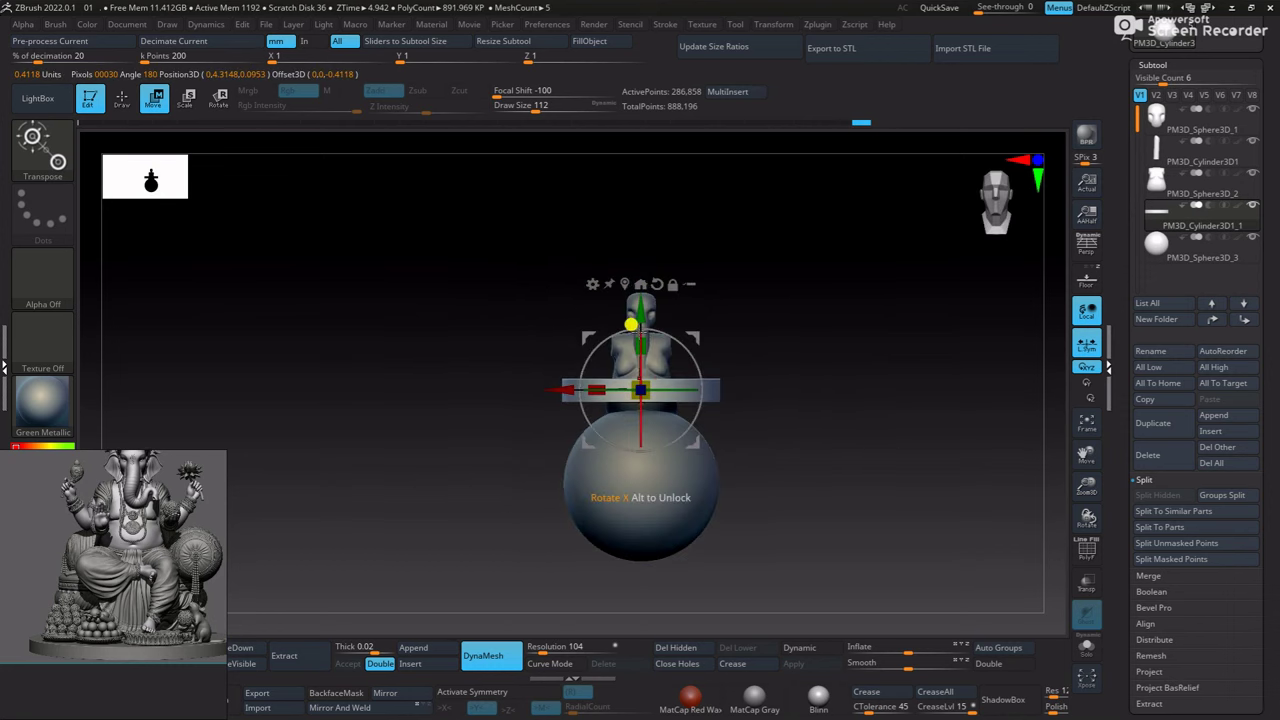
click(1086, 280)
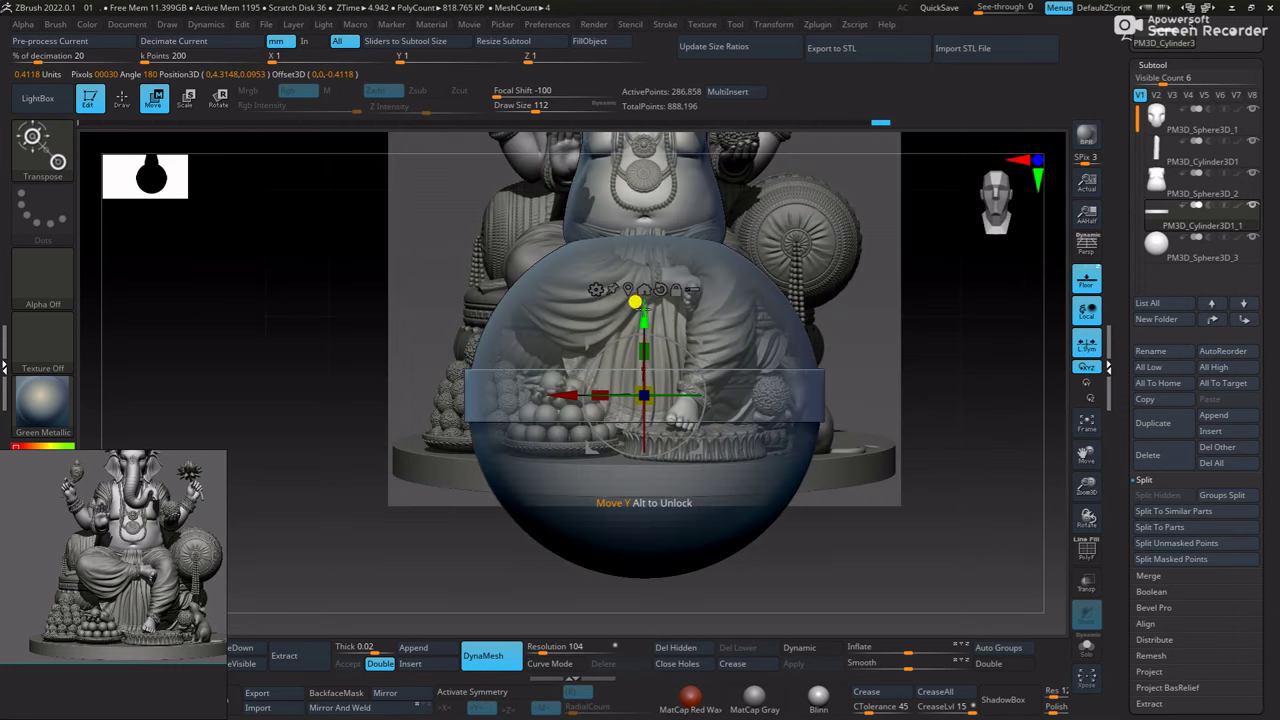
drag(635, 302, 640, 310)
key(shift+p)
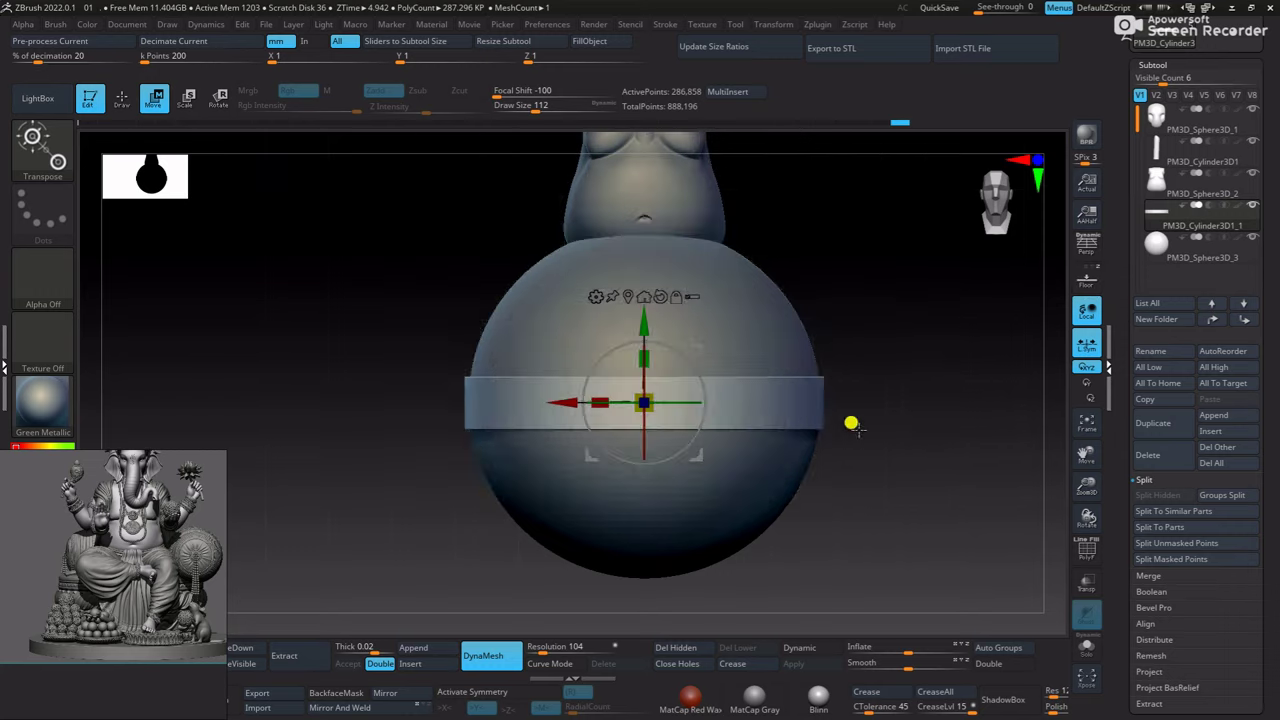
Select the sphere and slice its top off flat with the Y scale handle
alt+click(815, 420)
shift+drag(900, 314, 871, 451)
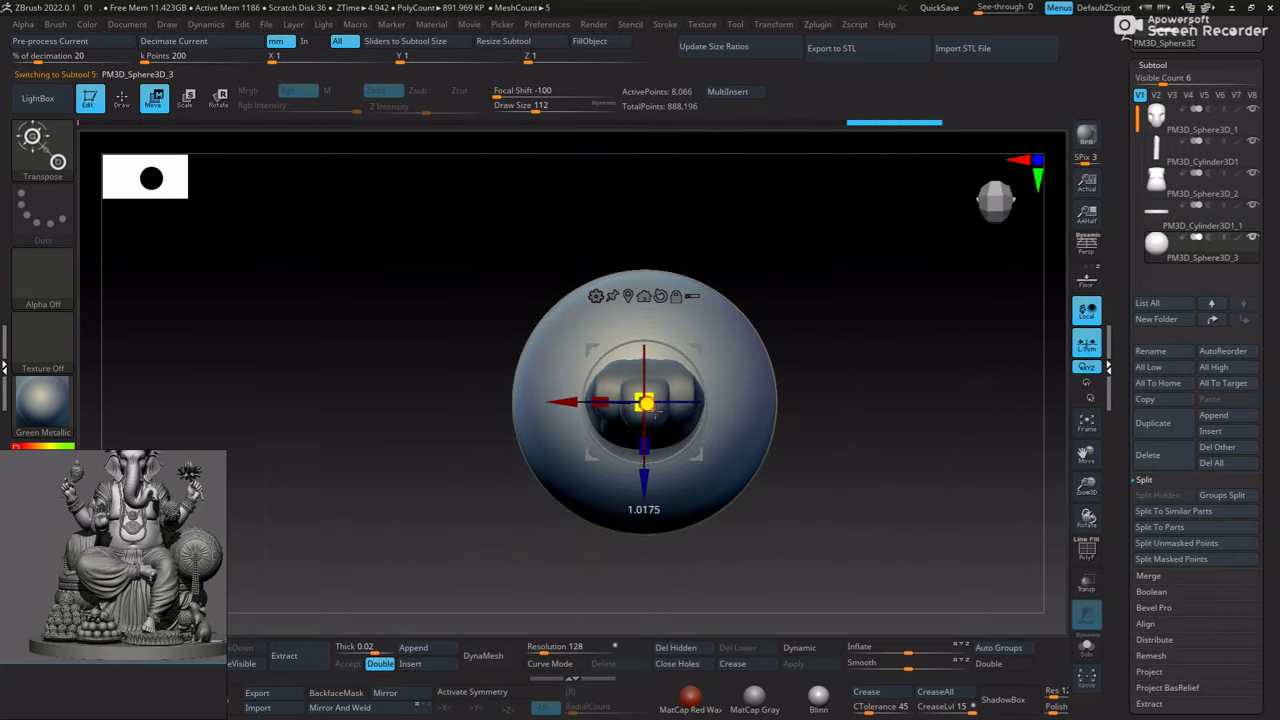
shift+drag(801, 544, 829, 294)
key(f)
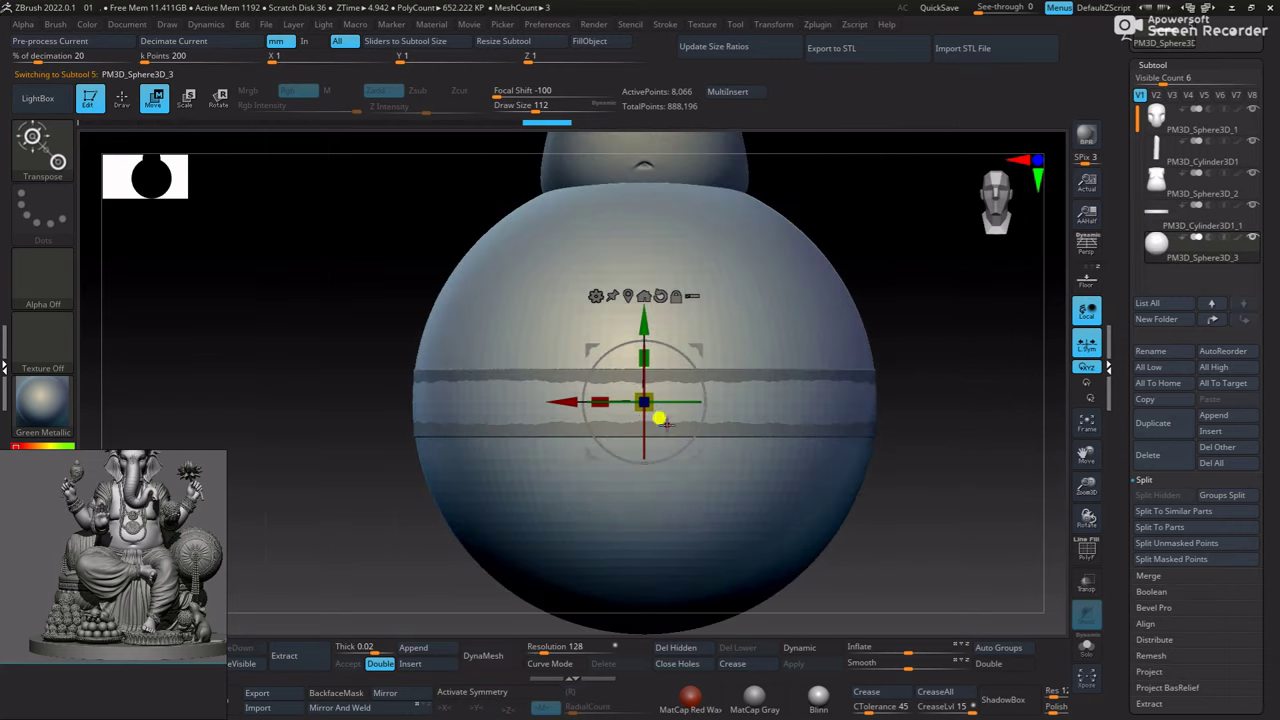
drag(650, 405, 645, 400)
mouse_move(652, 352)
mouse_down()
mouse_move(614, 471)
mouse_move(643, 354)
mouse_move(629, 604)
mouse_move(629, 306)
mouse_move(634, 420)
mouse_up()
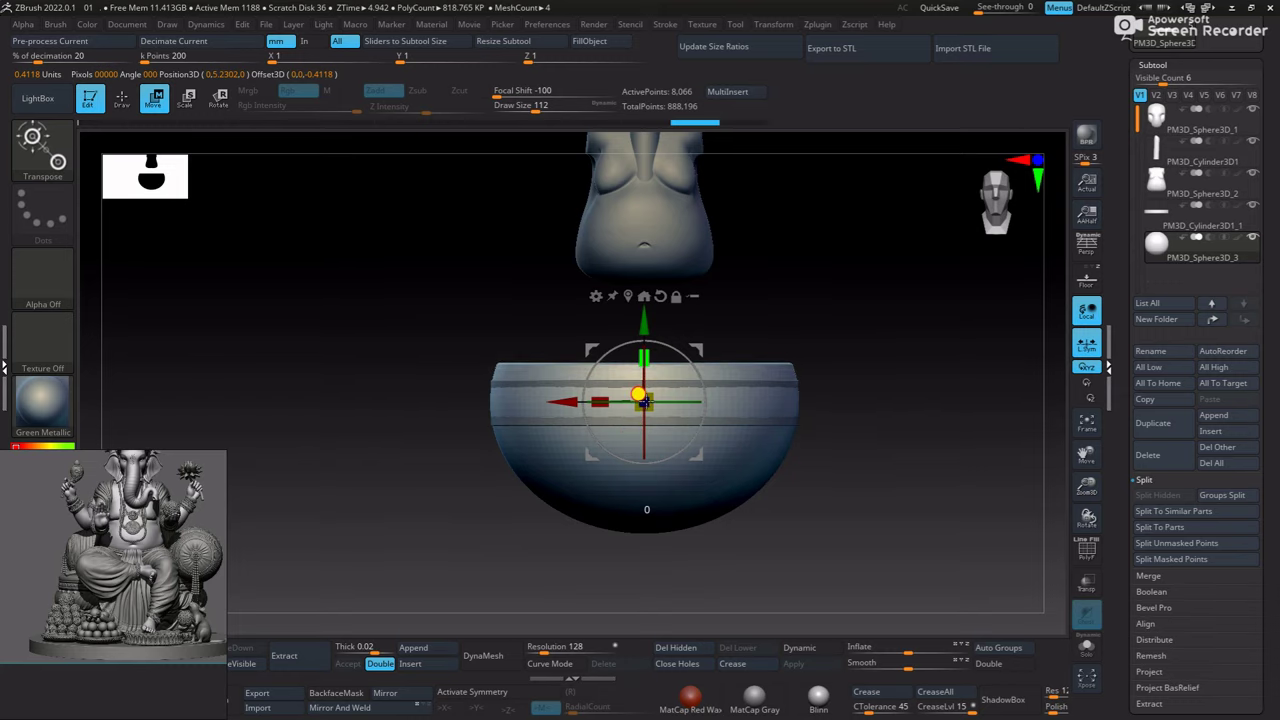
Solo the bowl and clip its rounded bottom flat into a two-tier shape
key(ctrl+shift+s)
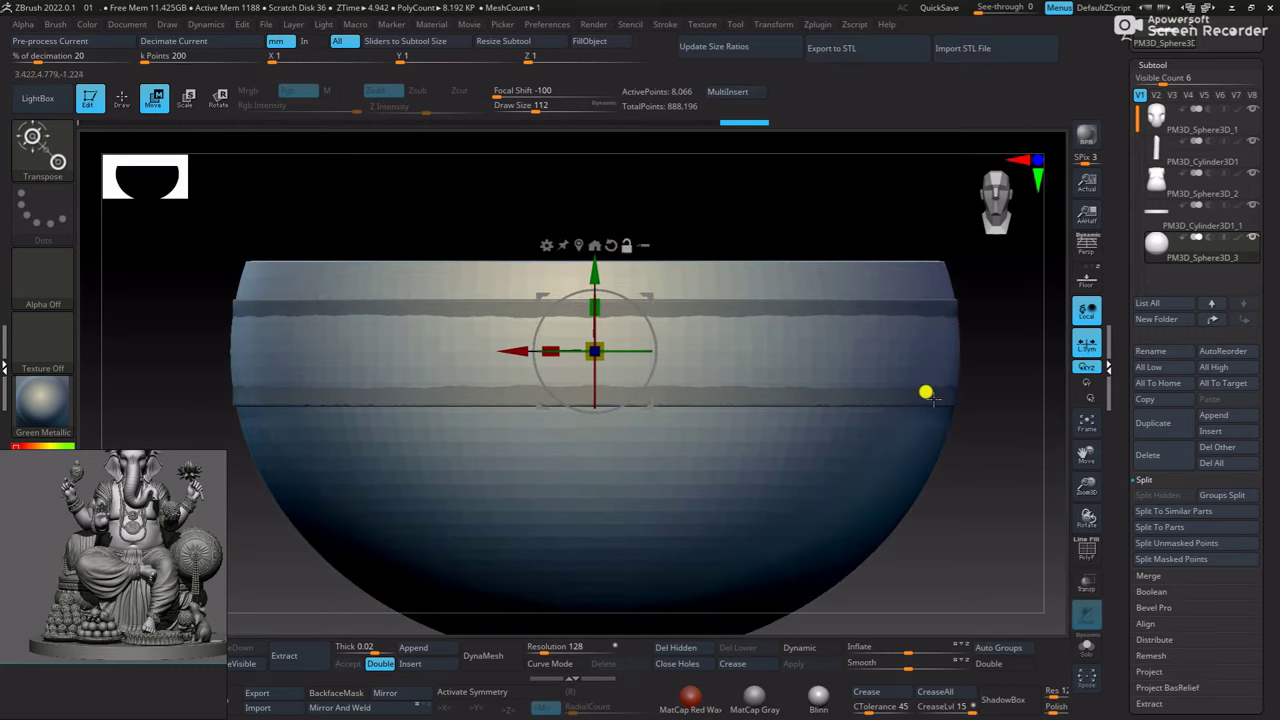
mouse_move(604, 305)
ctrl+mouse_down()
mouse_move(601, 247)
mouse_move(622, 257)
mouse_move(601, 223)
mouse_move(613, 142)
ctrl+mouse_up()
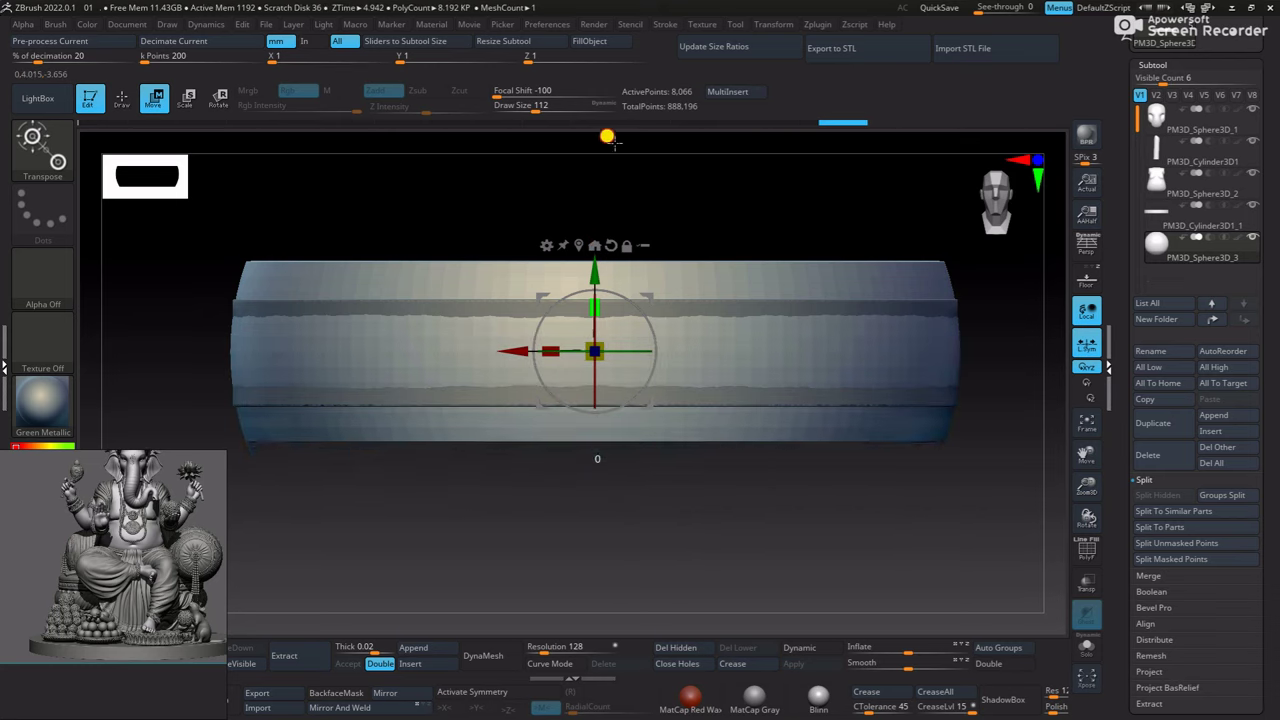
mouse_move(589, 315)
ctrl+mouse_down()
mouse_move(586, 337)
mouse_move(586, 137)
ctrl+mouse_up()
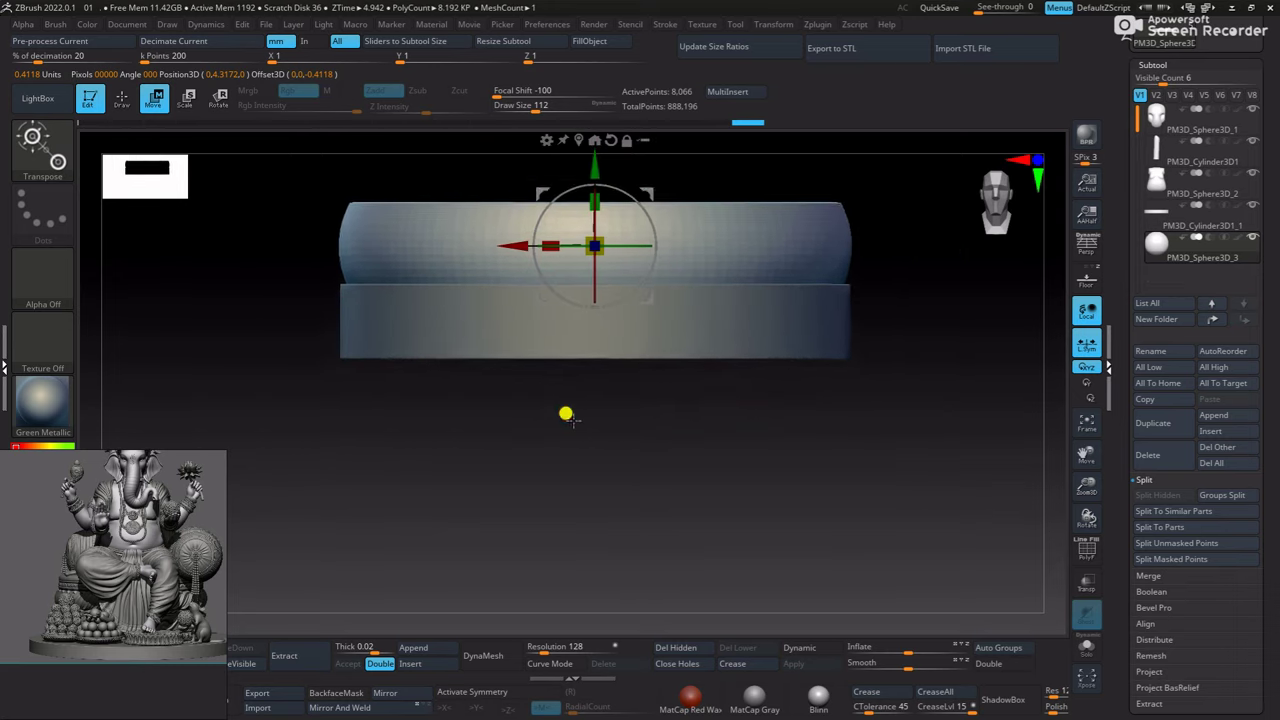
drag(598, 222, 576, 290)
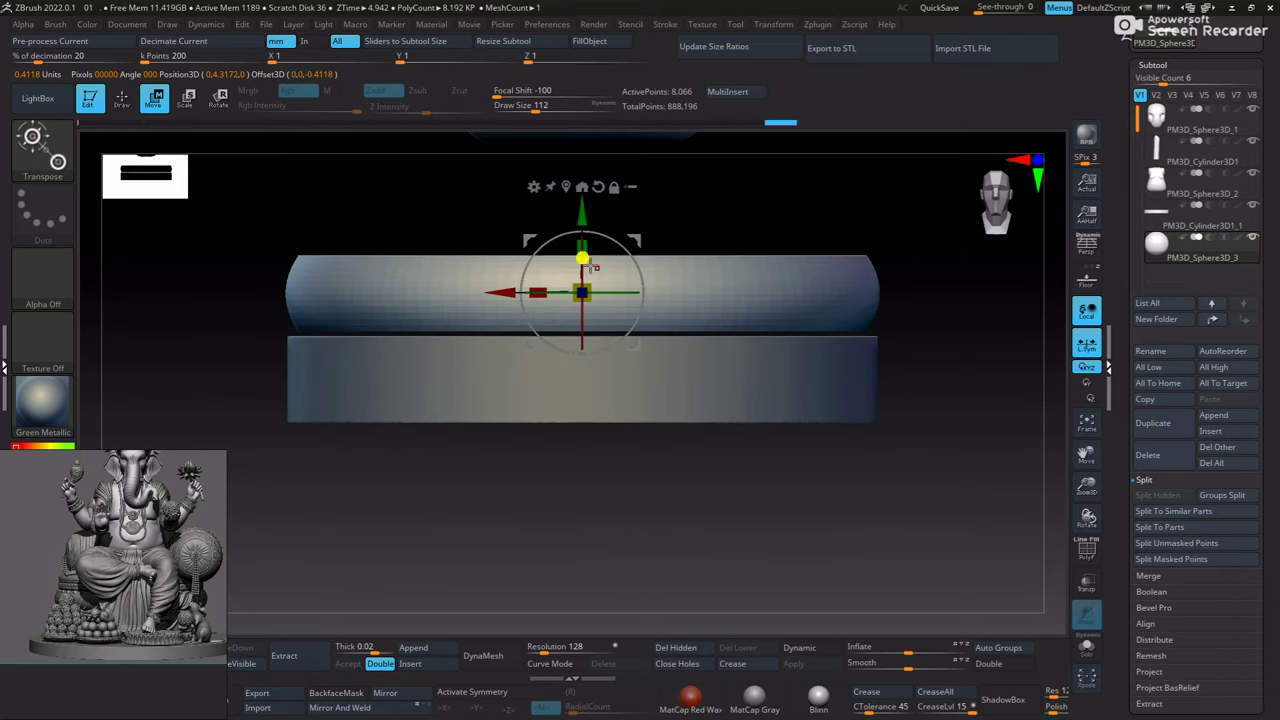
mouse_move(595, 237)
mouse_down()
mouse_move(573, 235)
mouse_move(583, 289)
mouse_up()
Adjust the upper tier's height against the reference and slightly rescale the base
click(1094, 285)
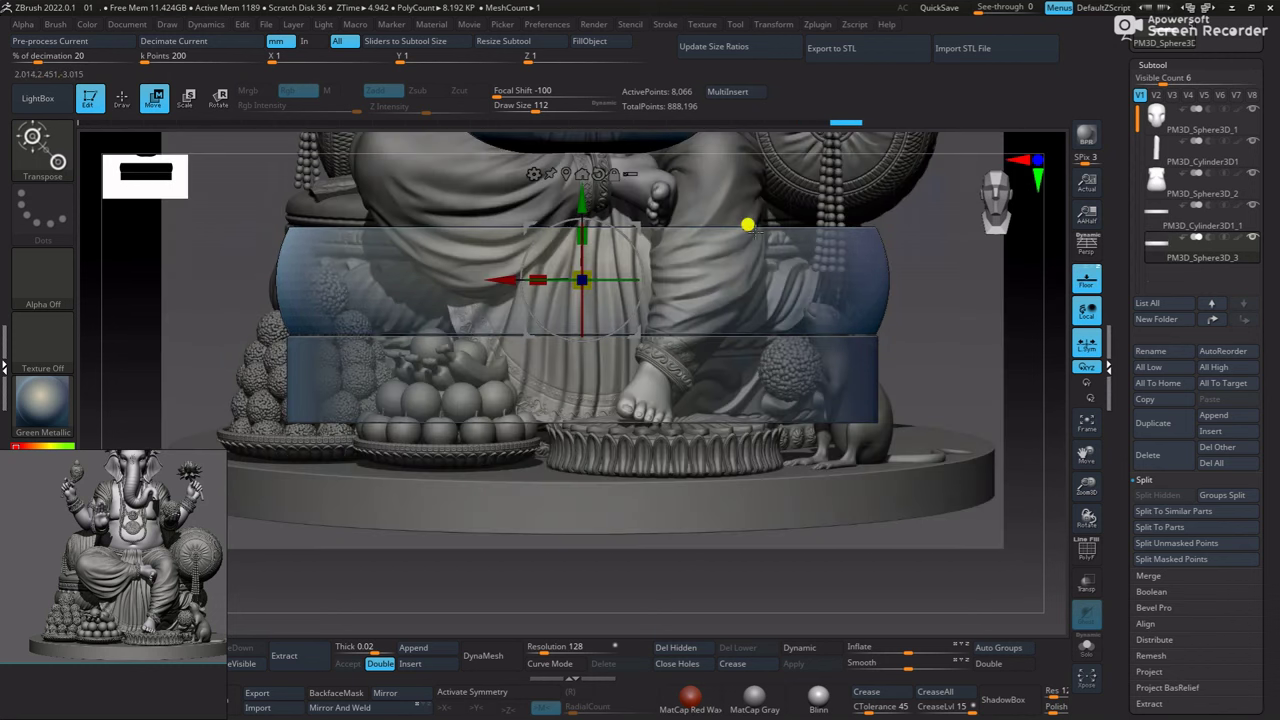
mouse_move(615, 230)
mouse_down()
mouse_move(581, 207)
mouse_move(566, 240)
mouse_move(586, 212)
mouse_up()
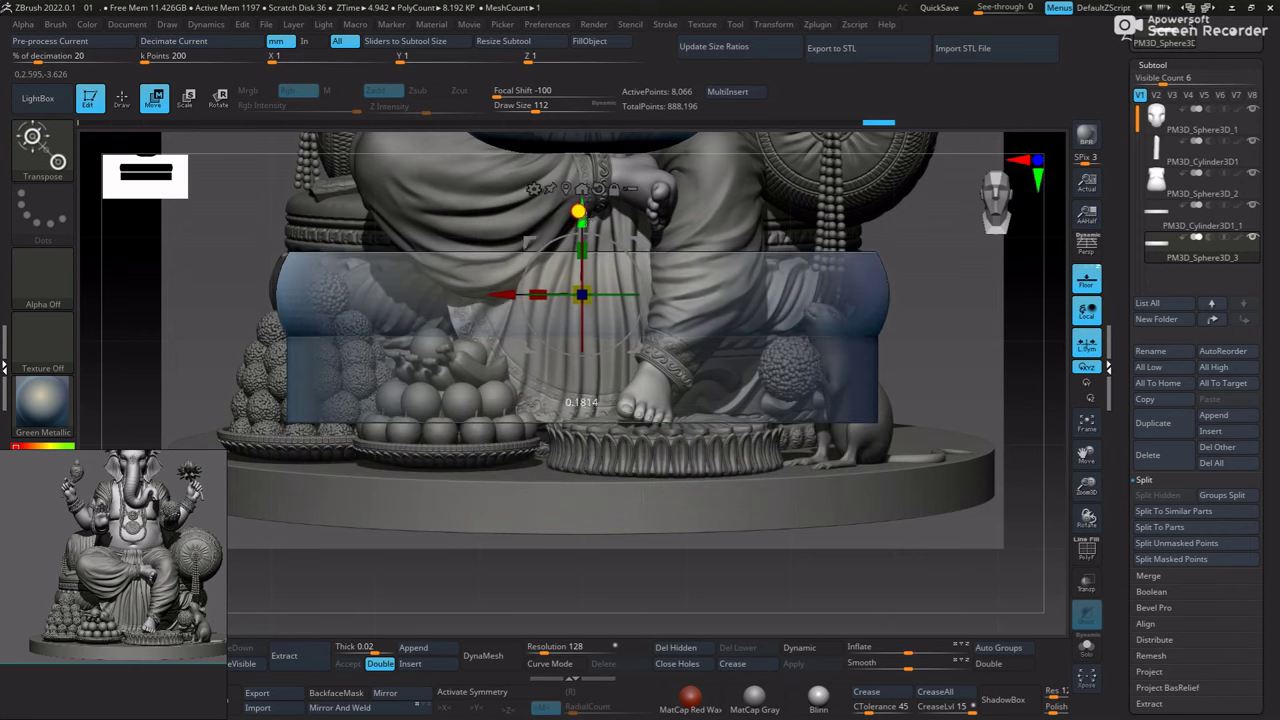
click(1083, 283)
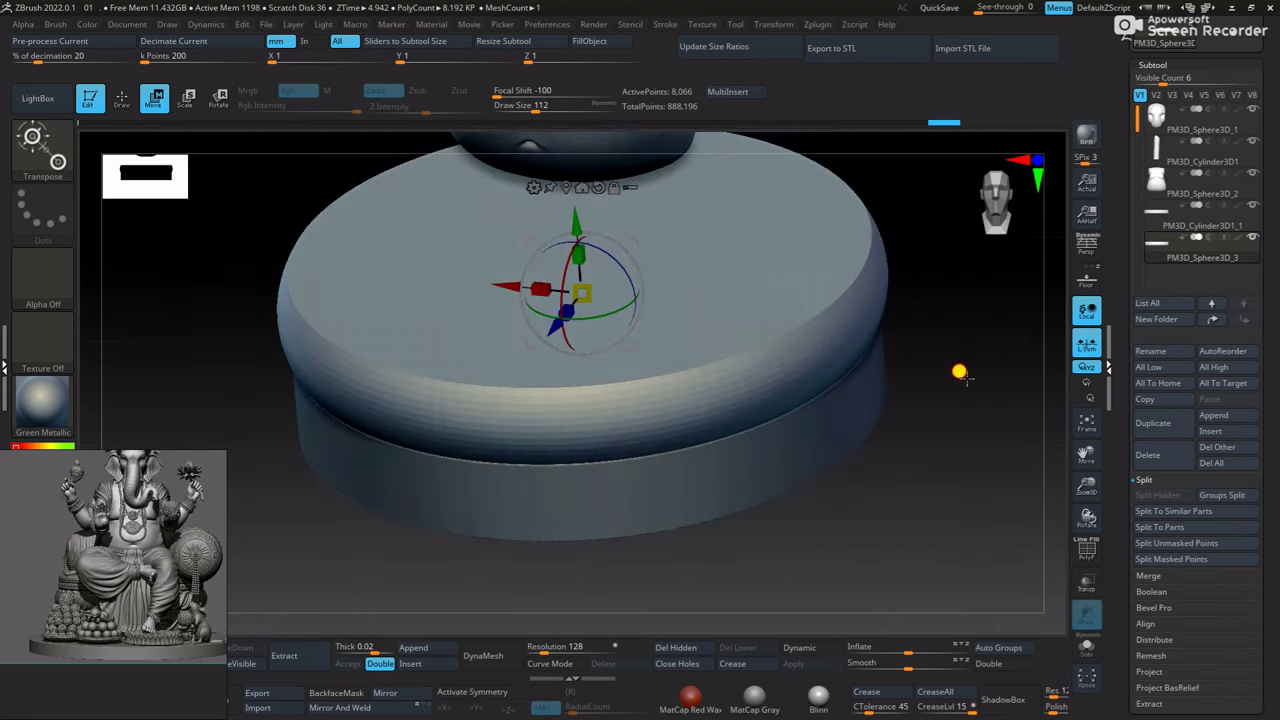
drag(957, 371, 908, 504)
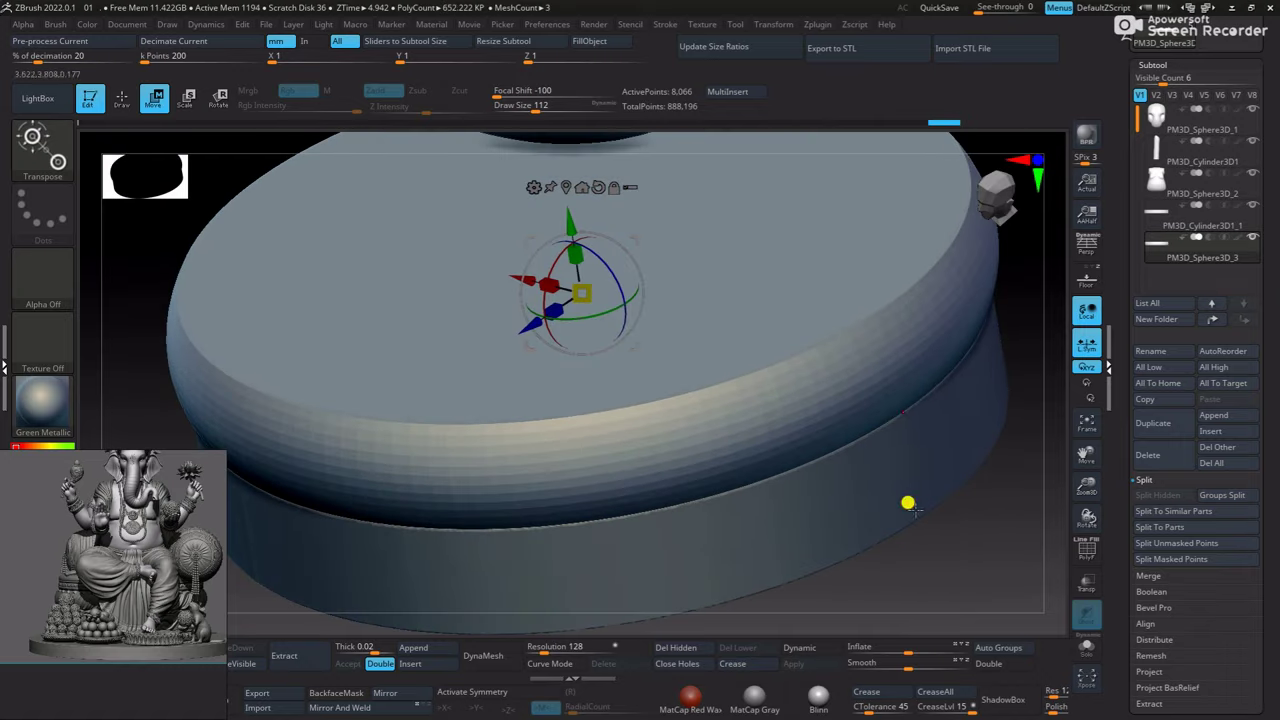
mouse_move(585, 292)
mouse_down()
mouse_move(866, 540)
mouse_move(677, 347)
mouse_up()
Try the ClayBuildup brush briefly, then settle on the Inflat brush for puffing out the cushion
key(q)
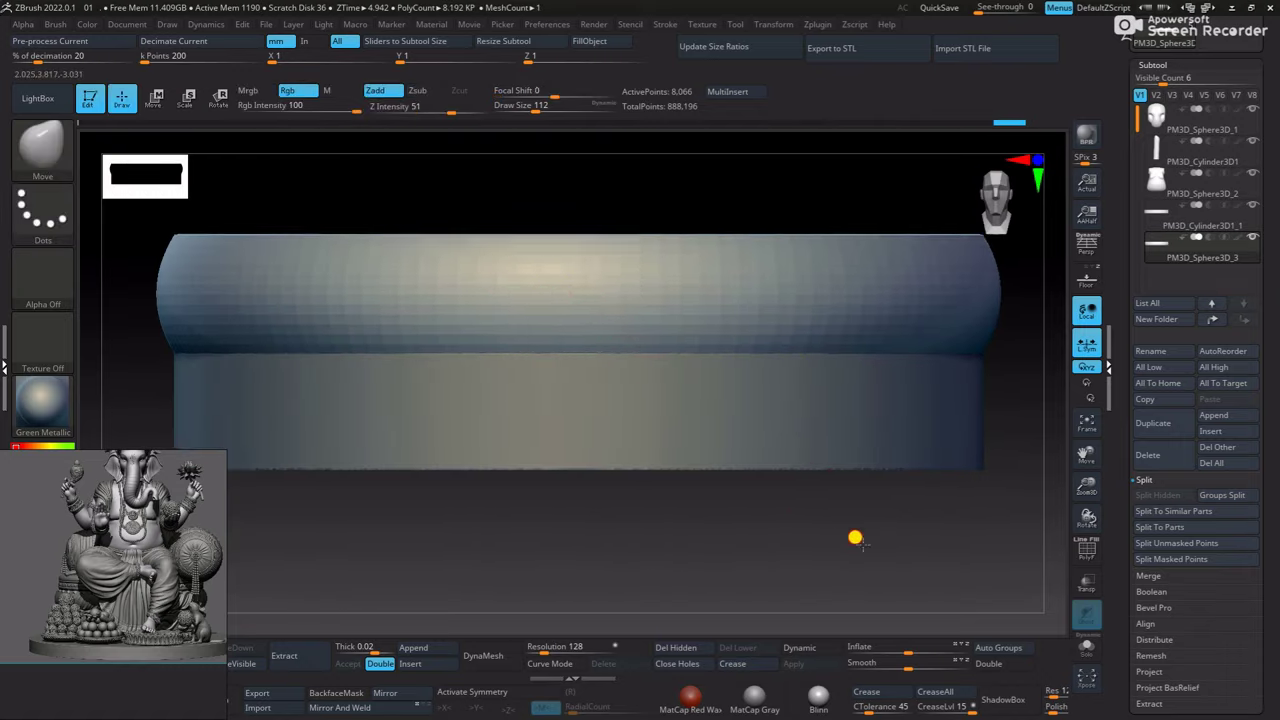
mouse_move(854, 534)
alt+mouse_down()
mouse_move(917, 306)
mouse_move(590, 602)
alt+mouse_up()
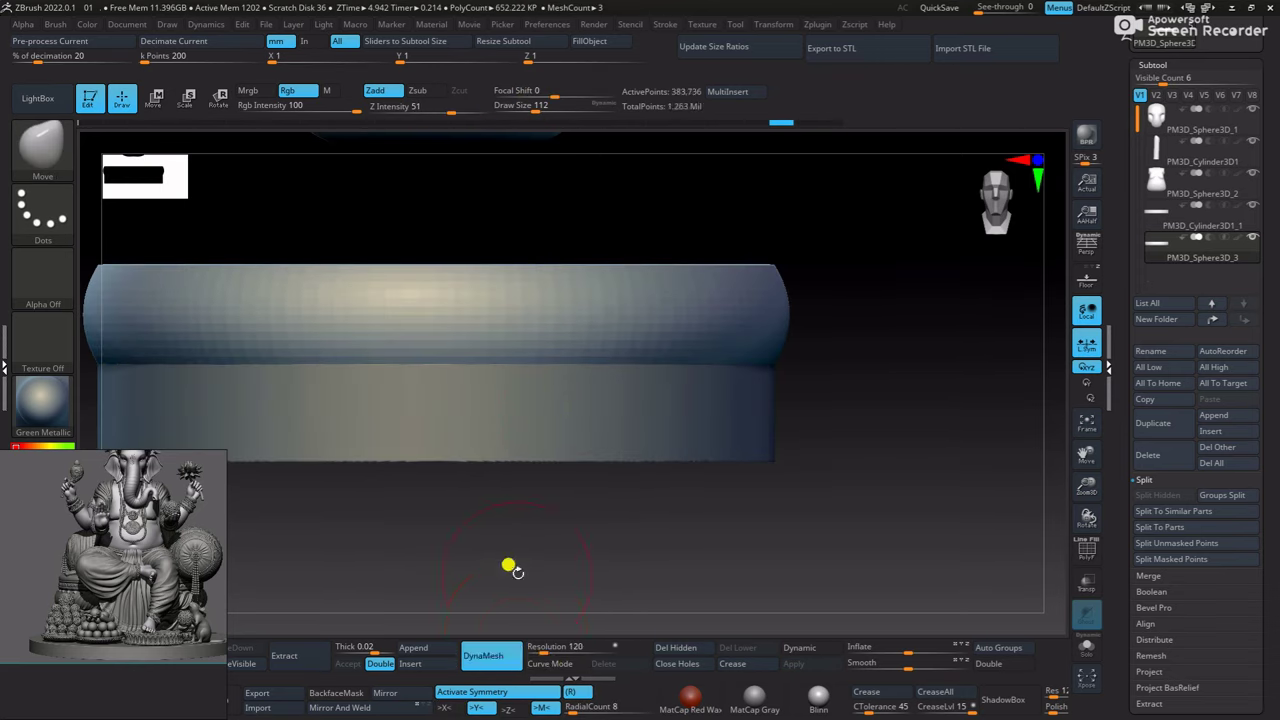
key(b)
key(c)
key(b)
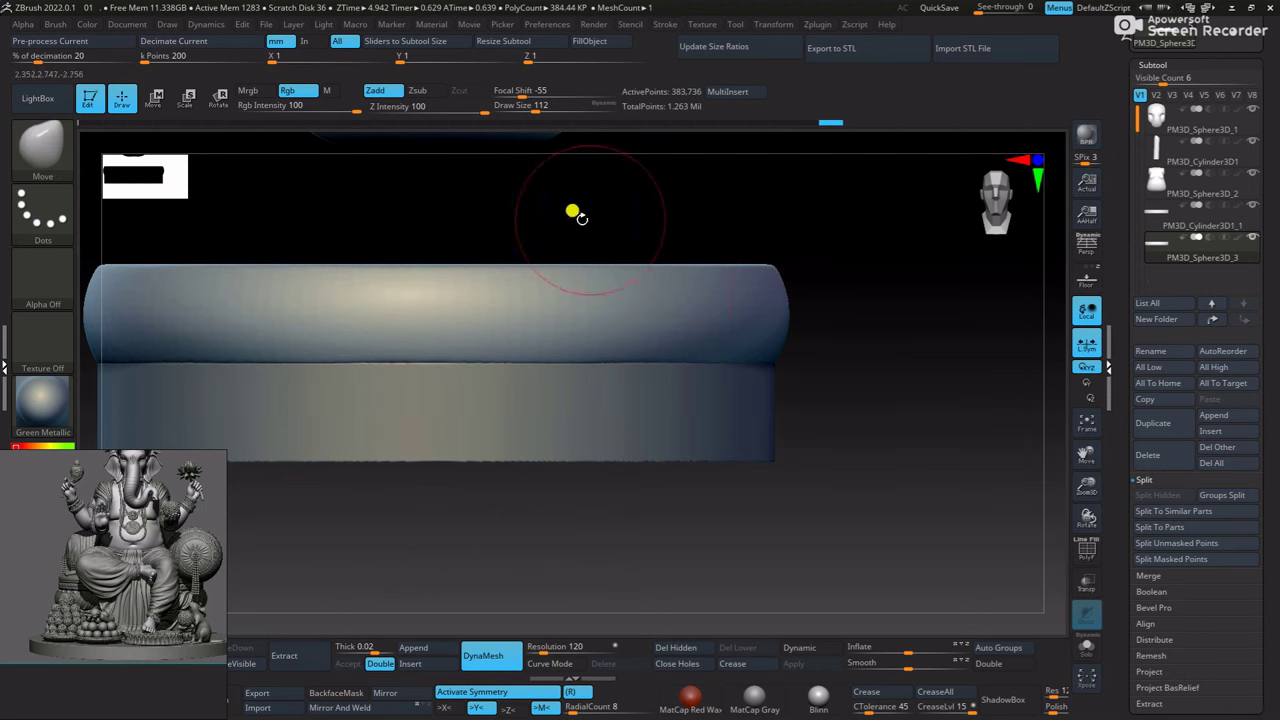
drag(571, 214, 811, 323)
key(space)
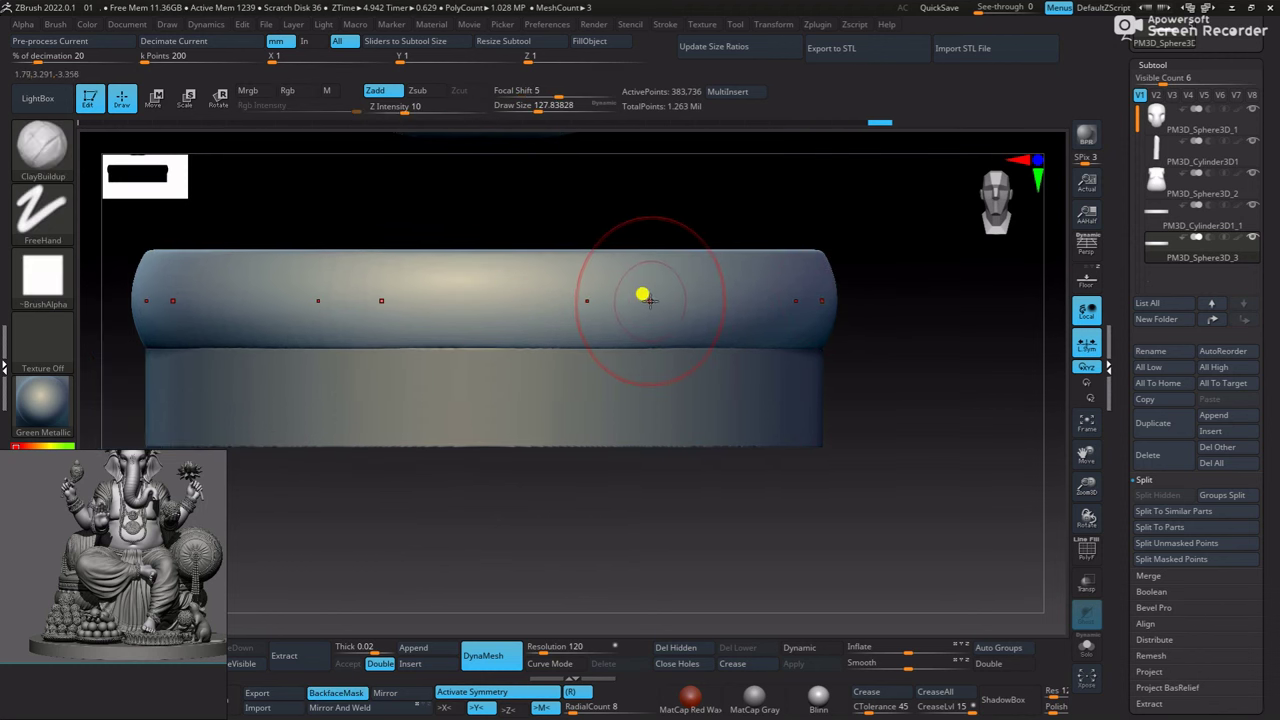
key(b)
key(i)
key(n)
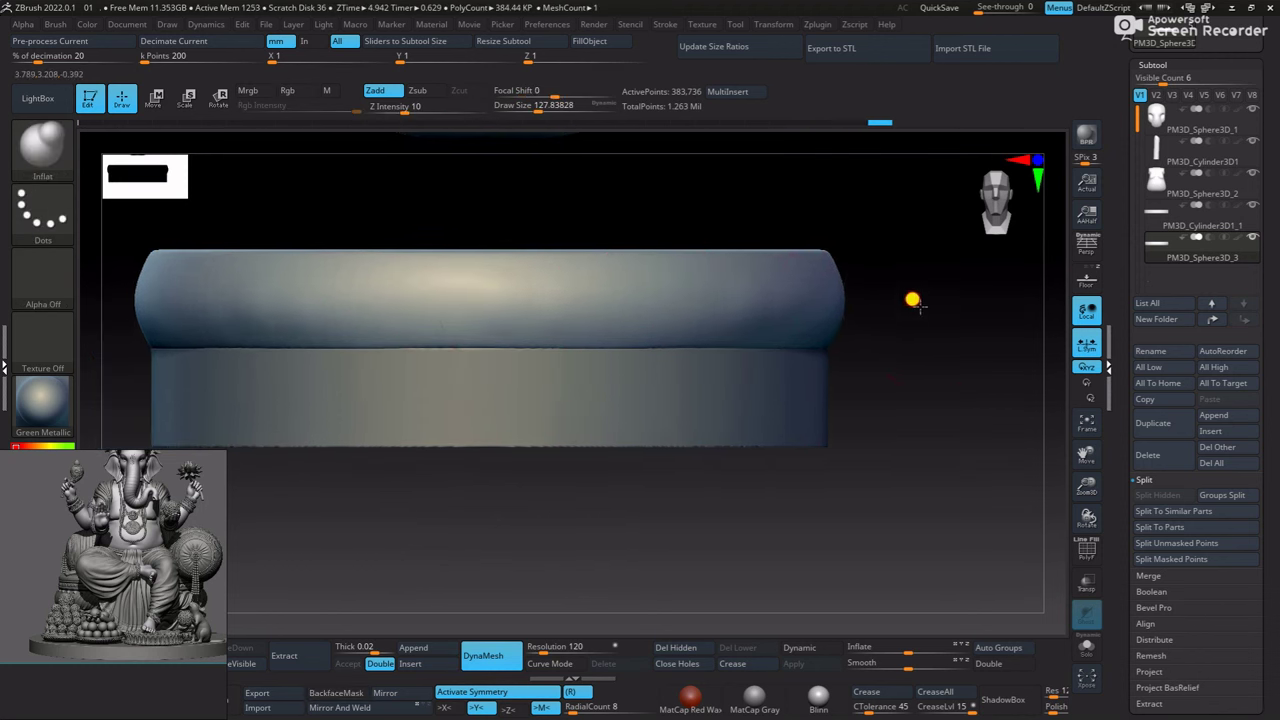
Keep Inflat active and bring the base back to a framed, zoomed-in side view
drag(912, 300, 843, 306)
key(b)
key(i)
key(n)
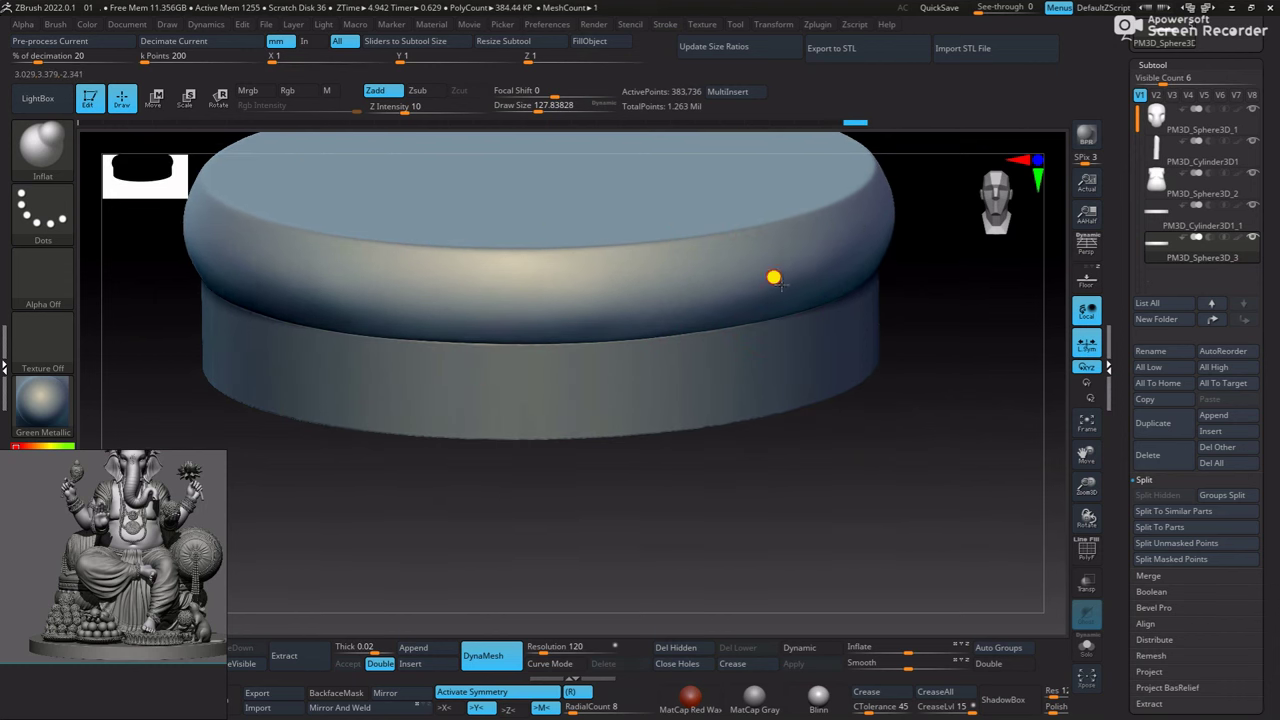
drag(900, 330, 820, 371)
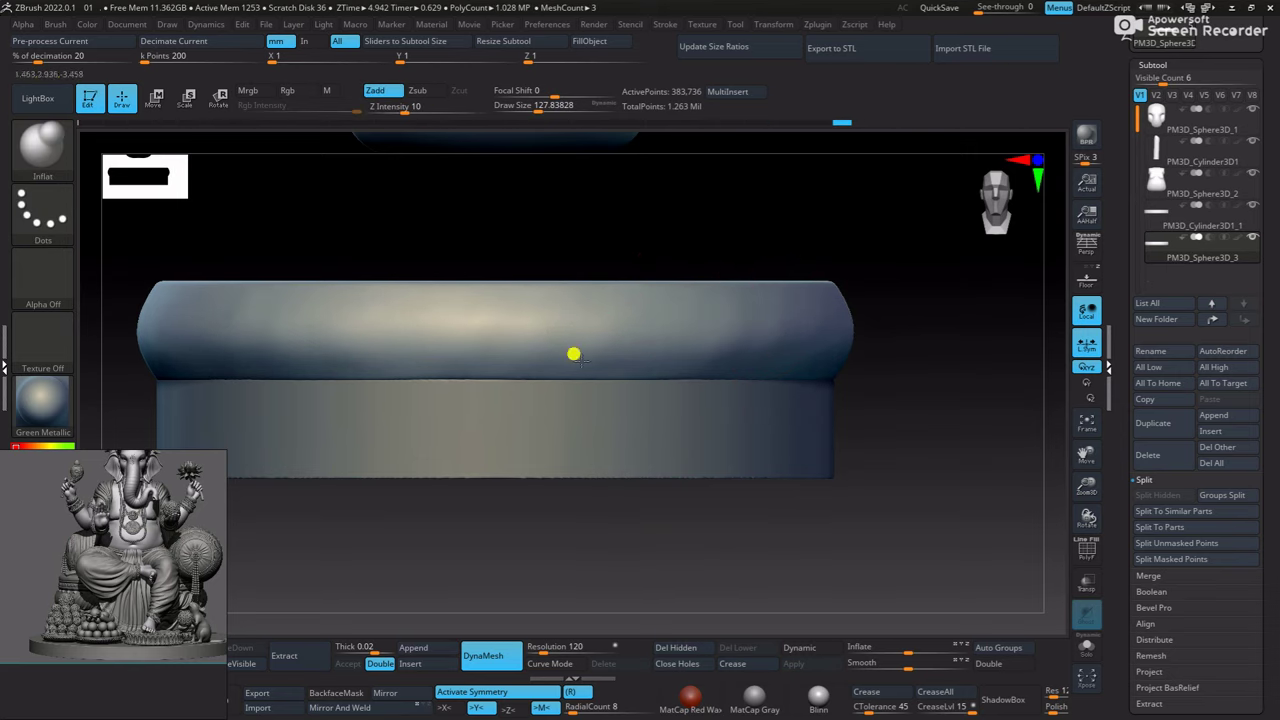
key(w)
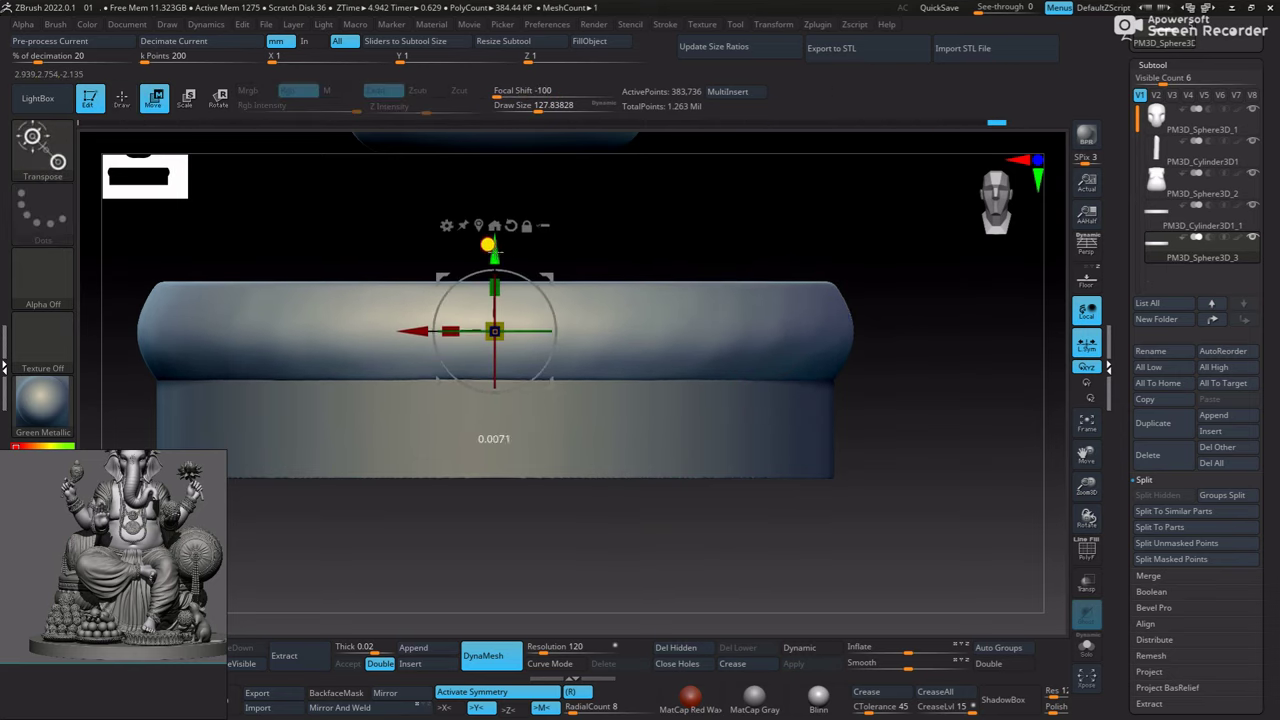
key(q)
key(f)
mouse_move(634, 329)
mouse_down()
mouse_move(677, 351)
mouse_move(537, 323)
mouse_move(682, 300)
mouse_up()
scroll(682, 300, up, 2)
scroll(682, 300, up, 2)
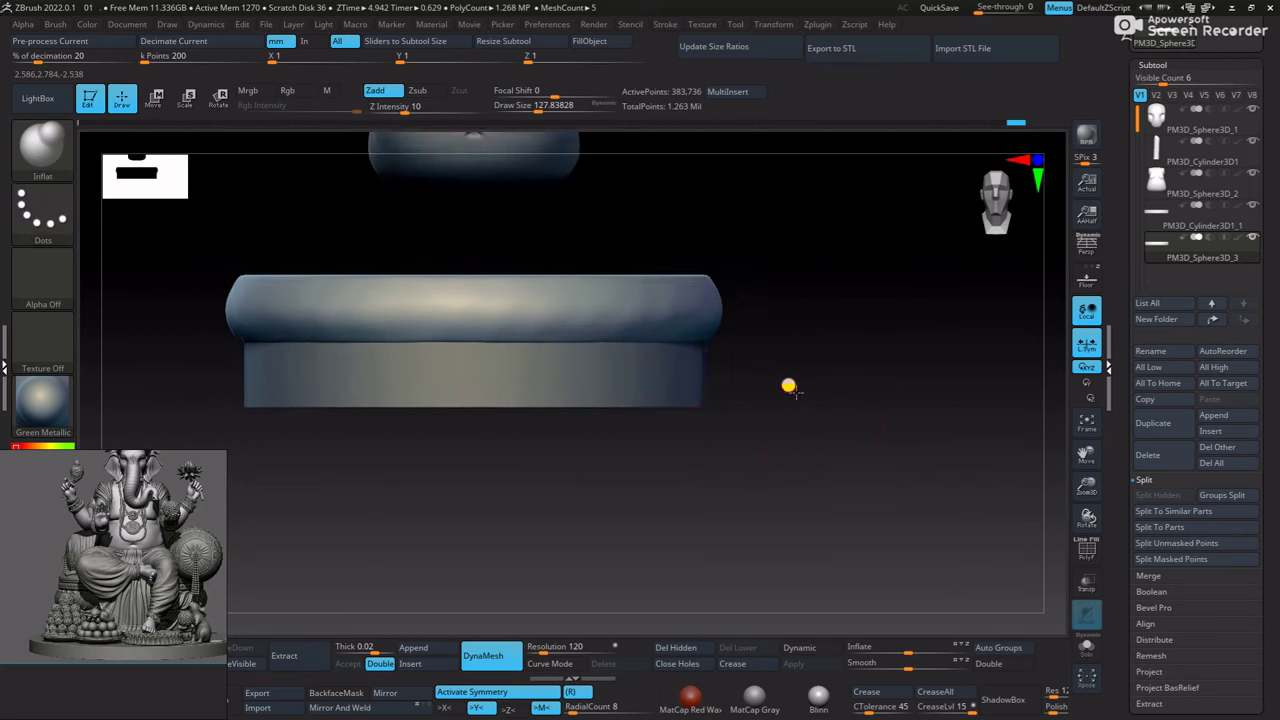
scroll(682, 300, up, 2)
scroll(585, 302, up, 2)
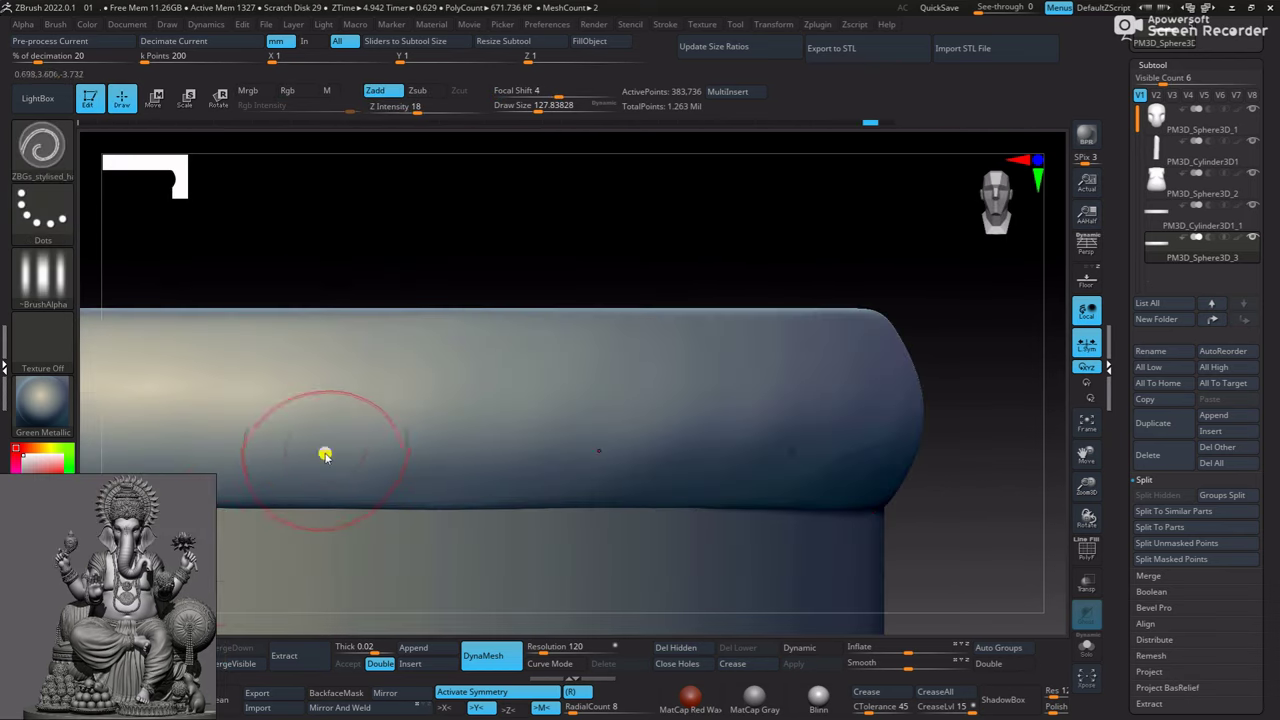
Sculpt several diagonal folds across the cushion after undoing a trial stroke
drag(323, 451, 397, 434)
key(ctrl+z)
mouse_move(323, 496)
mouse_down()
mouse_move(420, 374)
mouse_move(503, 317)
mouse_up()
drag(382, 511, 531, 323)
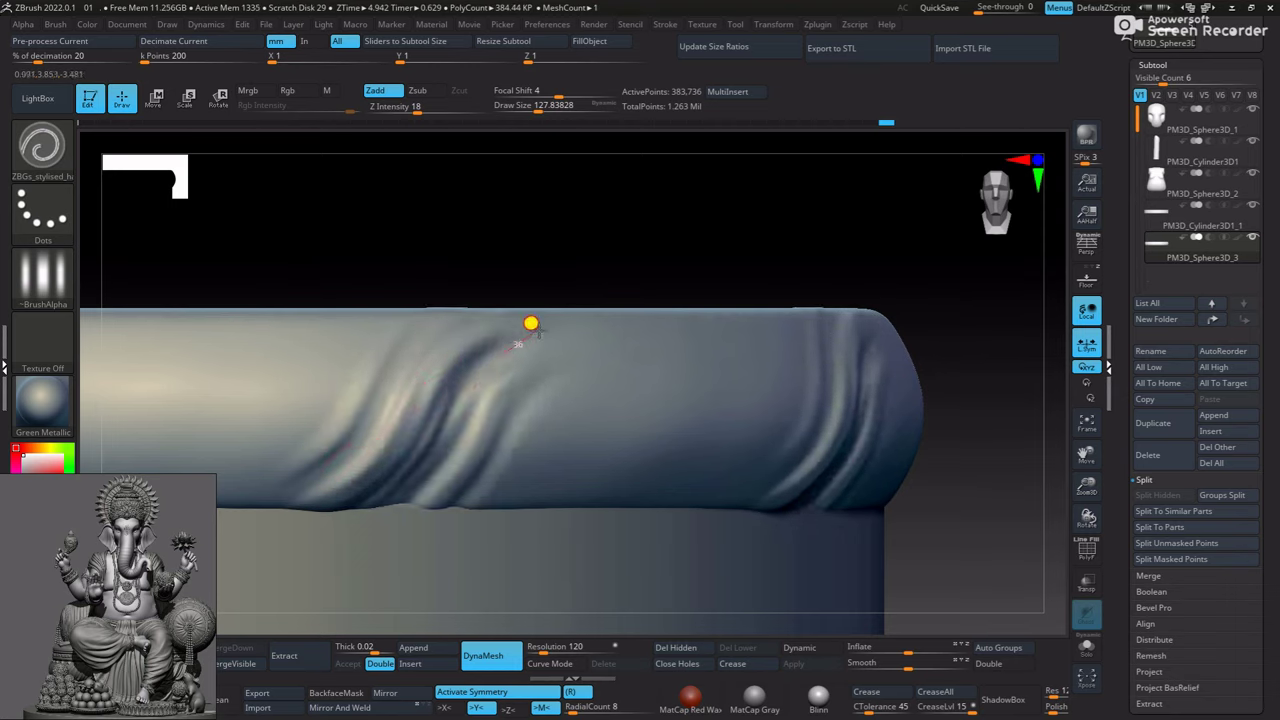
mouse_move(526, 431)
mouse_down()
mouse_move(631, 303)
mouse_move(566, 434)
mouse_move(599, 413)
mouse_move(706, 249)
mouse_move(540, 489)
mouse_move(646, 349)
mouse_move(810, 302)
mouse_up()
mouse_move(655, 452)
mouse_down()
mouse_move(757, 349)
mouse_move(746, 263)
mouse_move(551, 483)
mouse_move(602, 426)
mouse_move(591, 463)
mouse_move(643, 397)
mouse_move(686, 414)
mouse_move(745, 395)
mouse_up()
mouse_move(744, 395)
right_down()
mouse_move(817, 263)
mouse_move(943, 389)
mouse_move(626, 320)
mouse_move(771, 260)
right_up()
Carve diagonal grooves between the folds with a smaller DamStandard brush at Z Intensity 33
key(b)
key(d)
key(s)
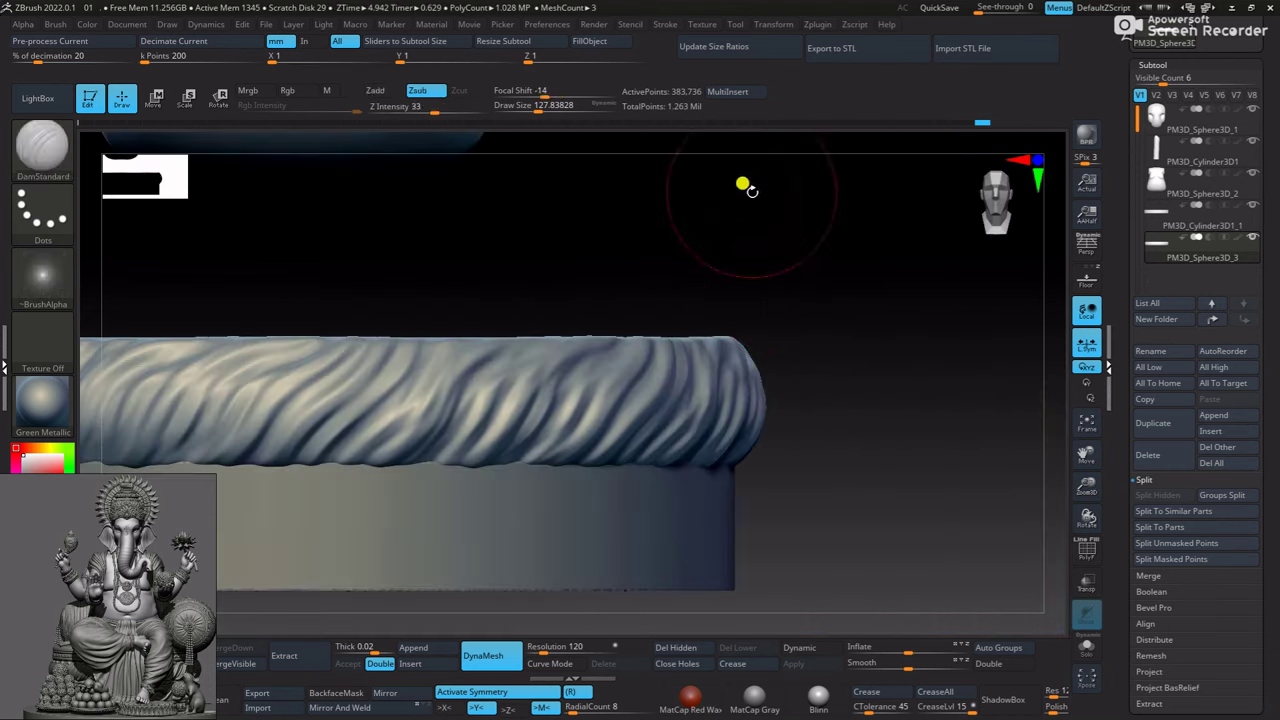
mouse_move(657, 240)
right_down()
mouse_move(581, 201)
mouse_move(346, 486)
mouse_move(323, 471)
right_up()
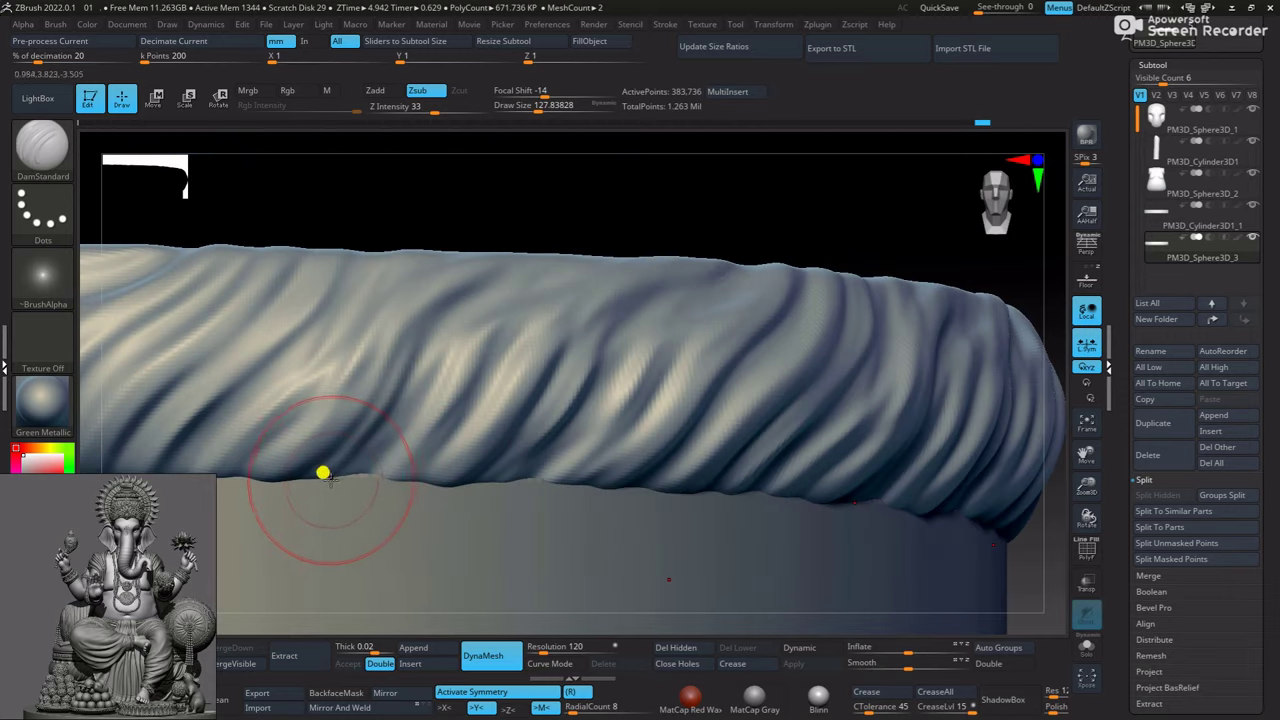
mouse_move(323, 471)
mouse_down()
mouse_move(414, 369)
mouse_move(343, 457)
mouse_up()
key(space)
drag(503, 268, 506, 265)
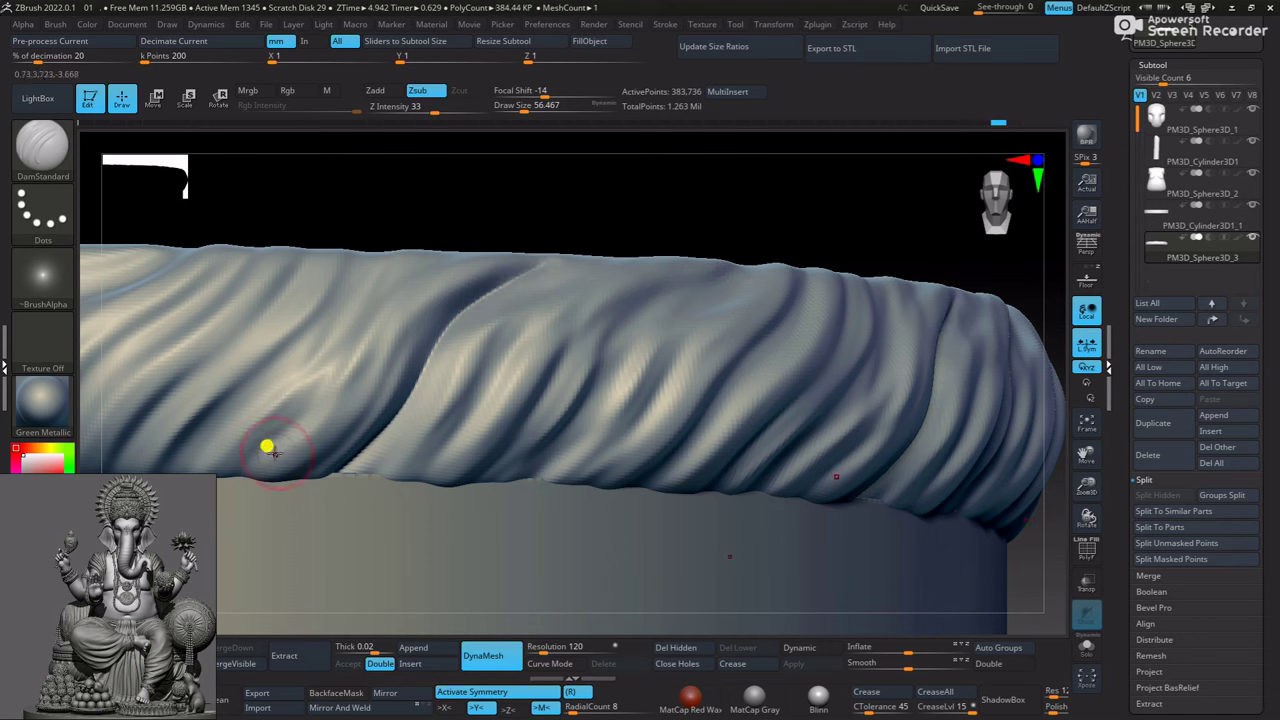
drag(221, 467, 340, 357)
key(ctrl+z)
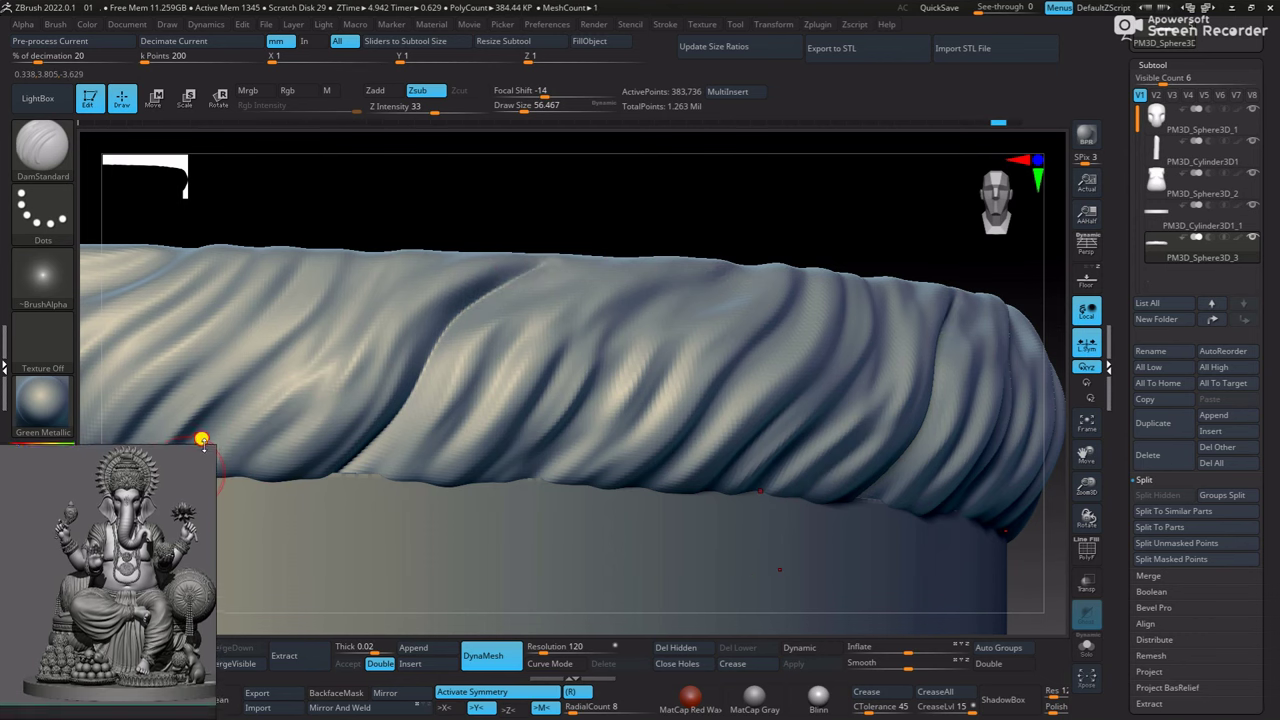
Turn to the next section and carve more diagonal fold grooves, redoing a misplaced one
mouse_move(200, 451)
right_down()
mouse_move(416, 201)
mouse_move(409, 186)
mouse_move(329, 266)
mouse_move(280, 355)
right_up()
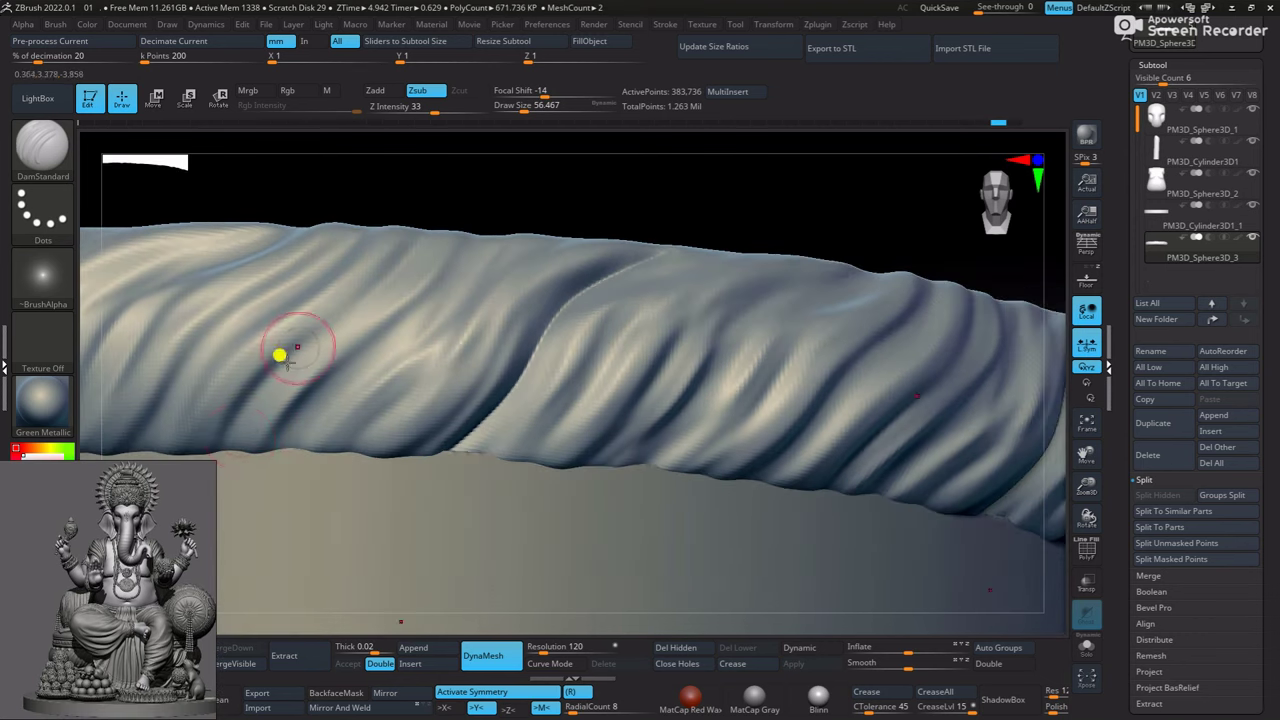
mouse_move(241, 391)
mouse_down()
mouse_move(357, 303)
mouse_move(331, 363)
mouse_up()
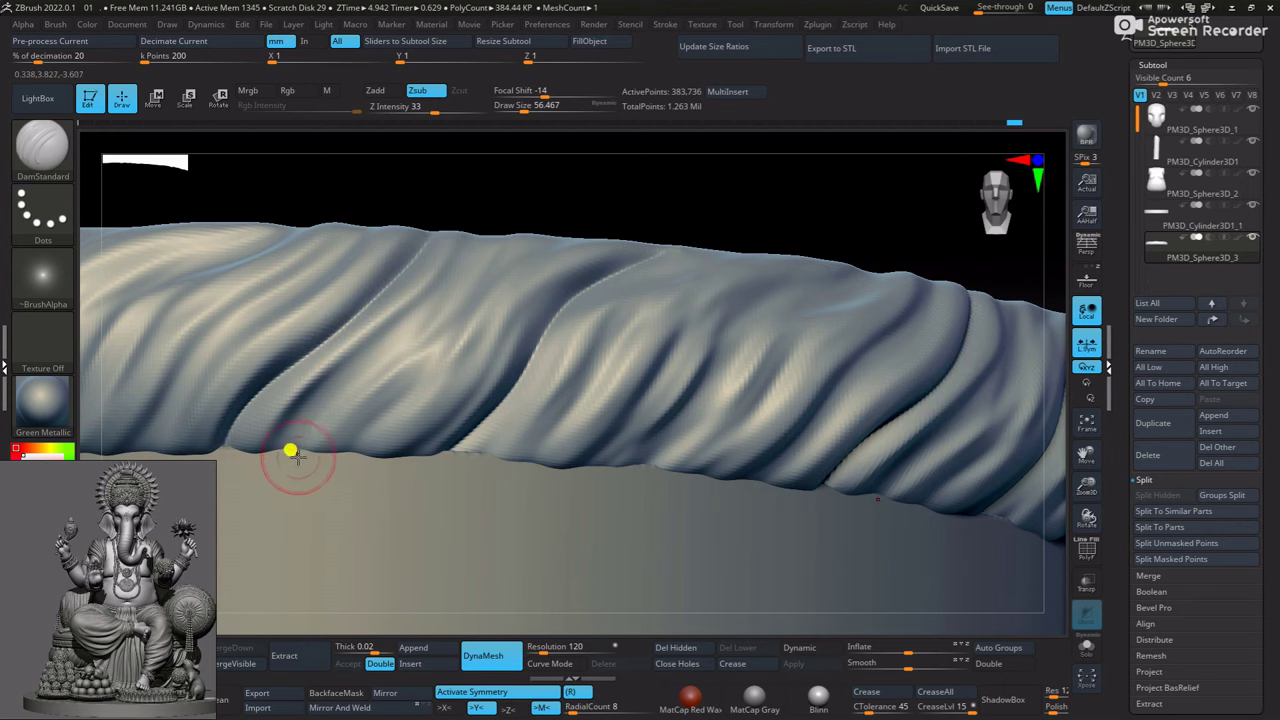
mouse_move(290, 451)
mouse_down()
mouse_move(406, 331)
mouse_move(481, 192)
mouse_up()
drag(345, 423, 437, 360)
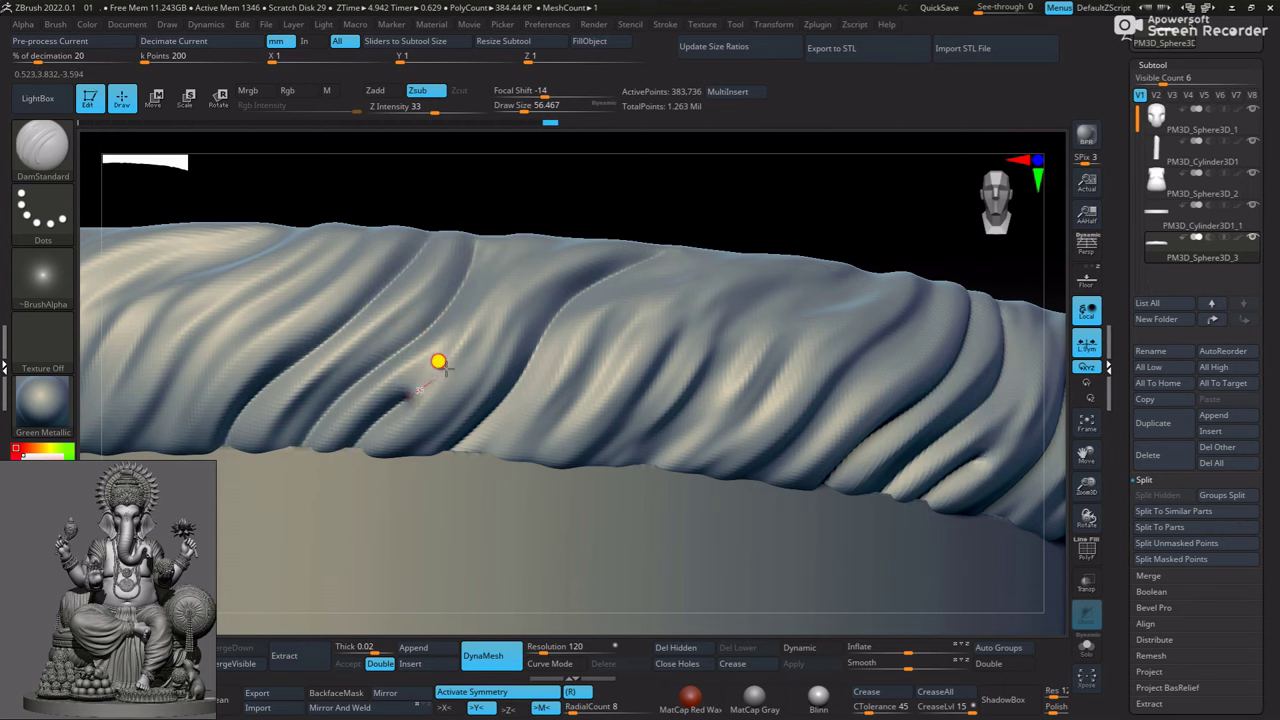
drag(391, 457, 503, 332)
mouse_move(665, 180)
mouse_down()
mouse_move(443, 451)
mouse_move(531, 331)
mouse_up()
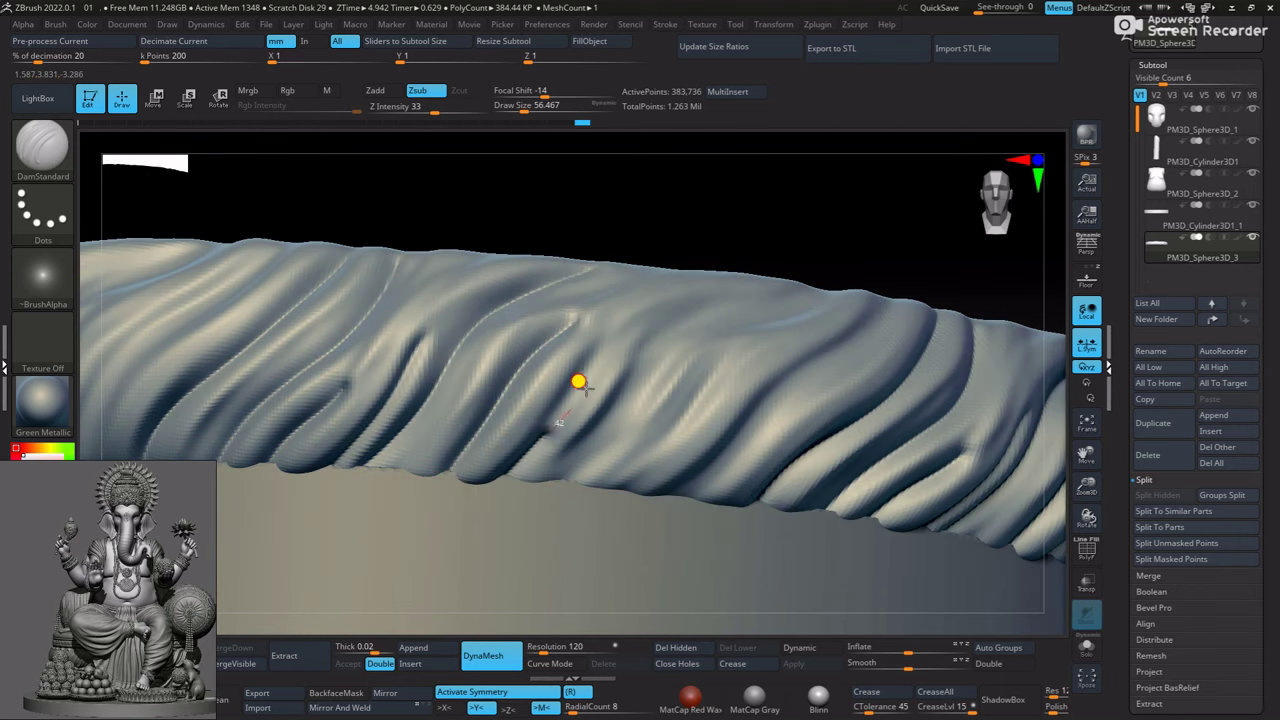
drag(597, 441, 783, 286)
key(ctrl+z)
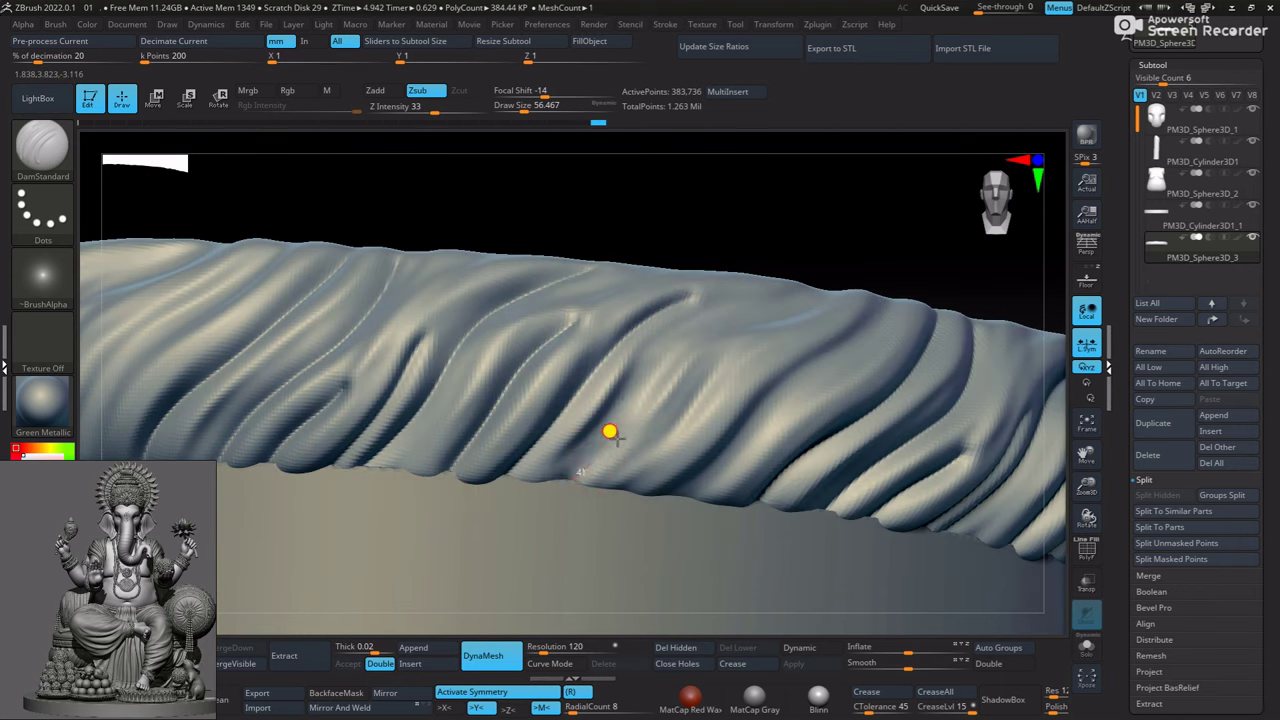
mouse_move(689, 431)
mouse_down()
mouse_move(760, 300)
mouse_move(869, 257)
mouse_up()
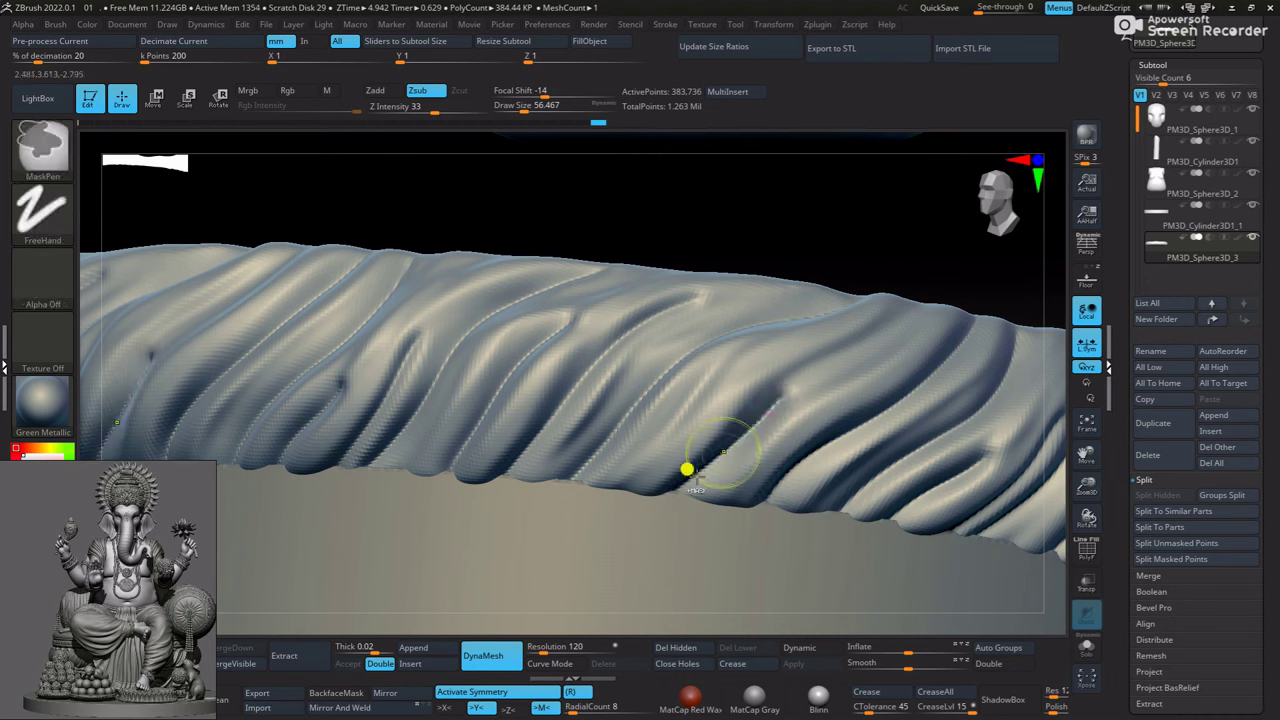
mouse_move(686, 466)
mouse_down()
mouse_move(885, 325)
mouse_move(837, 374)
mouse_move(770, 322)
mouse_up()
Select the base cylinder subtool and frame it up close beside the cushion
key(f)
key(alt+Down)
key(f)
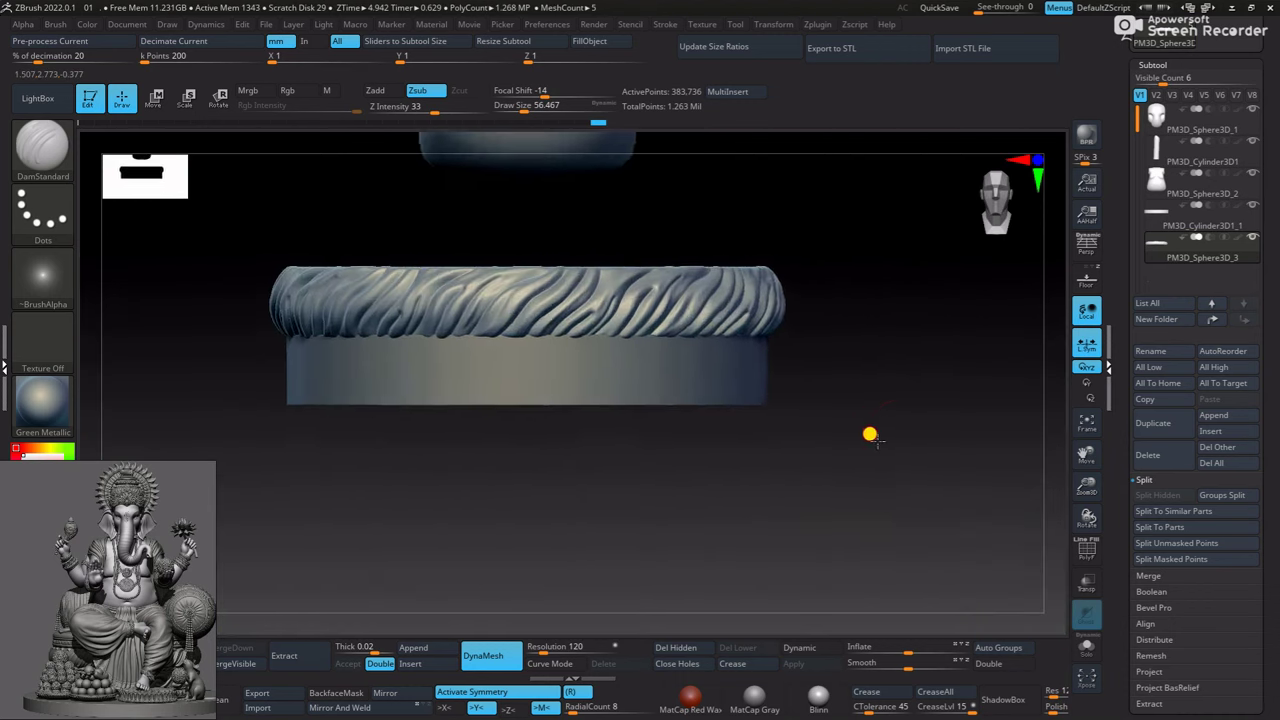
drag(669, 481, 748, 467)
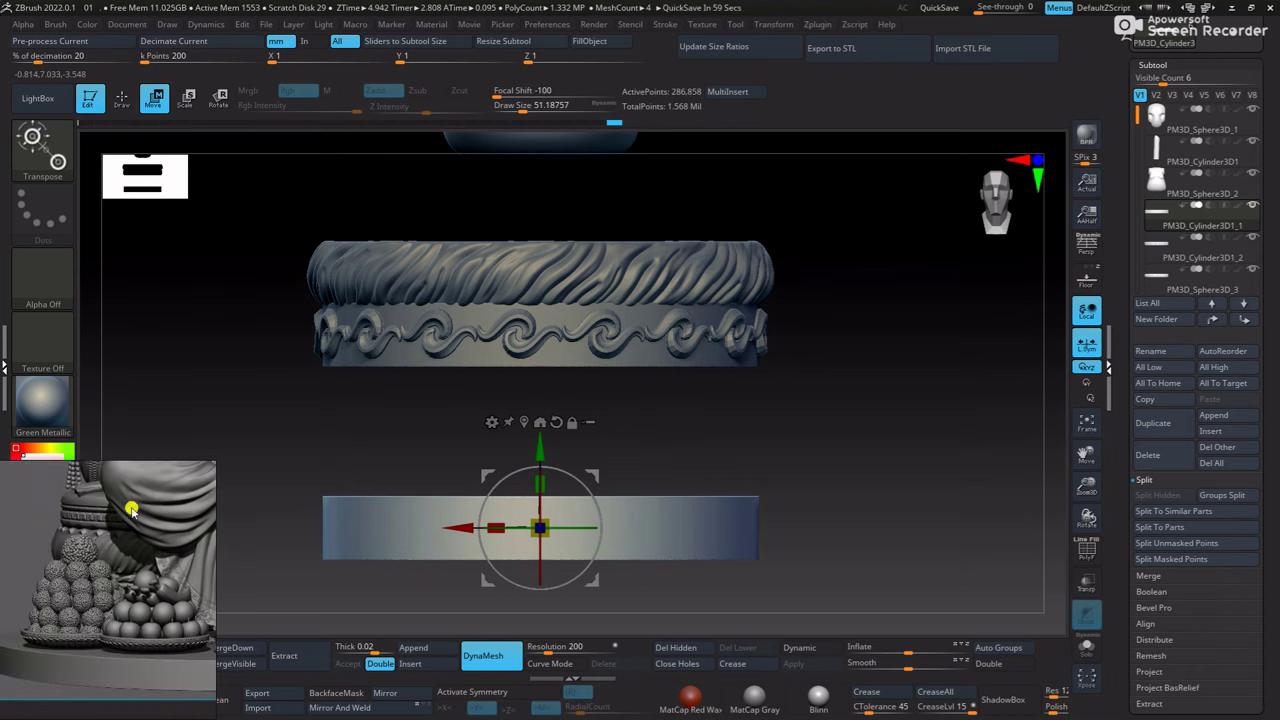
scroll(857, 360, up, 2)
scroll(837, 371, up, 2)
scroll(860, 390, up, 2)
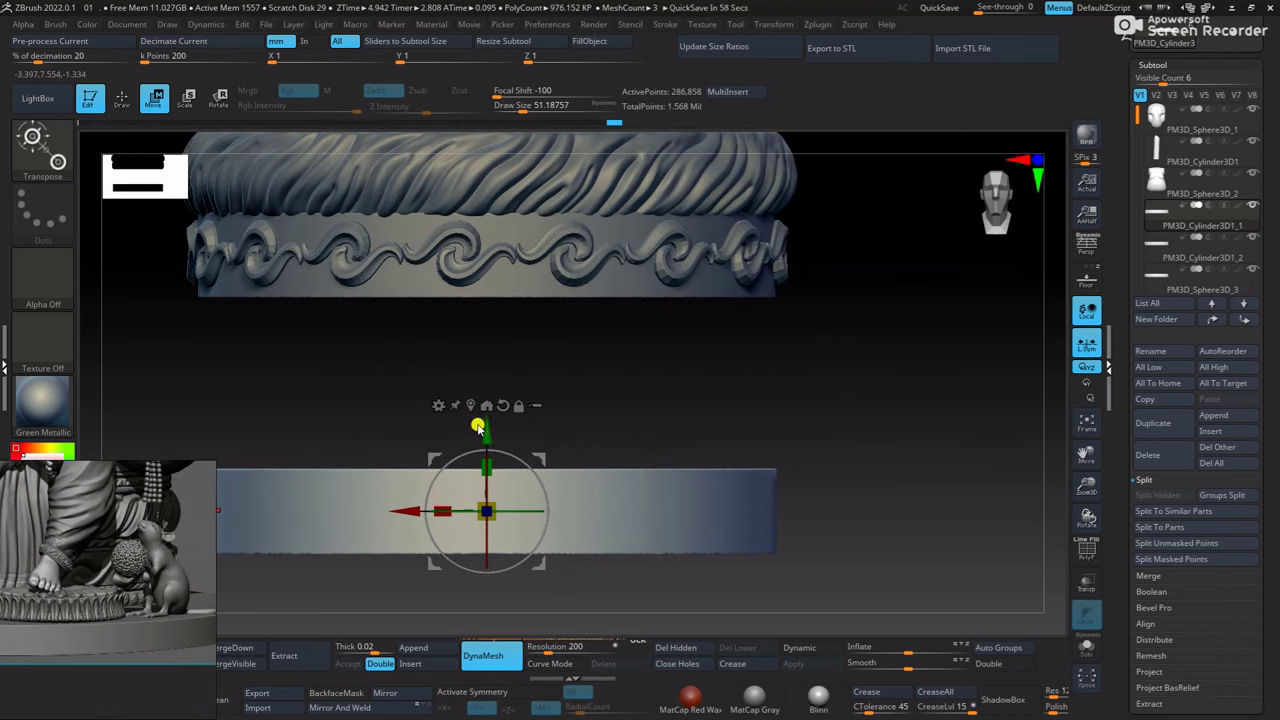
Duplicate the cylinder and slide the copy up as a thin rim under the cushion, matching the reference
ctrl+drag(478, 407, 492, 253)
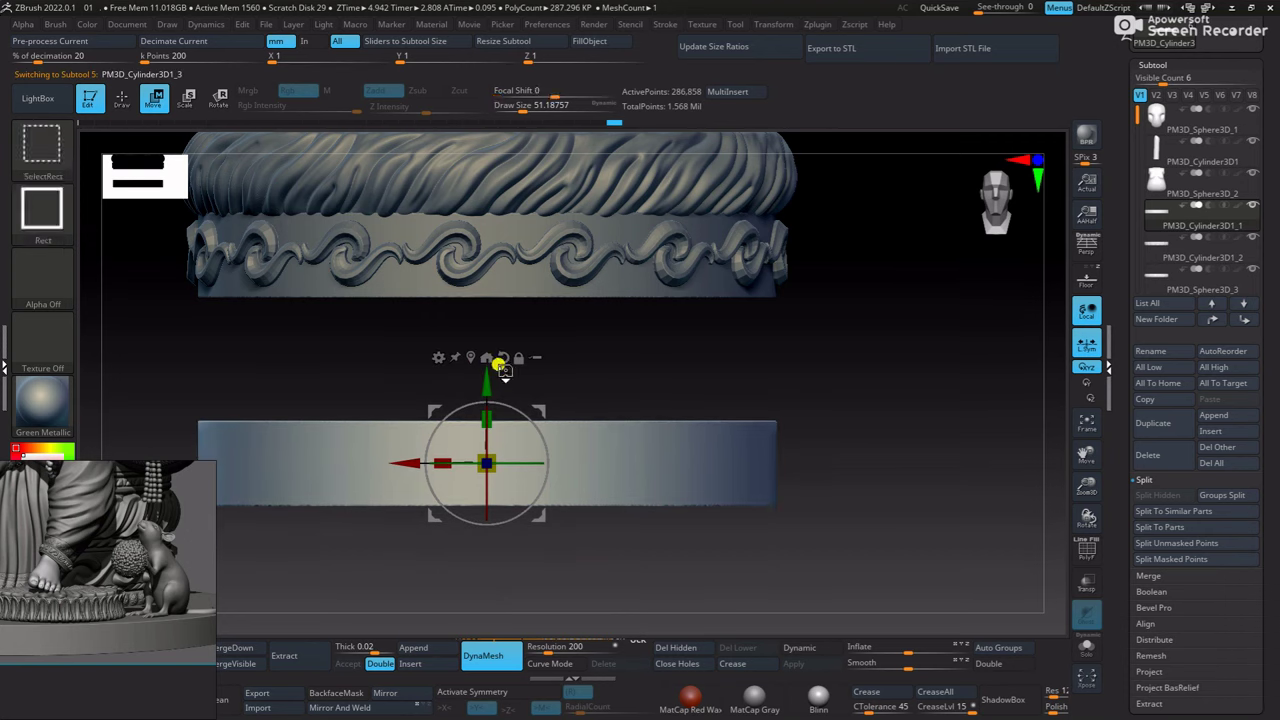
scroll(846, 475, up, 3)
mouse_move(446, 331)
mouse_down()
mouse_move(466, 263)
mouse_move(448, 277)
mouse_move(438, 236)
mouse_up()
key(f)
drag(523, 263, 551, 220)
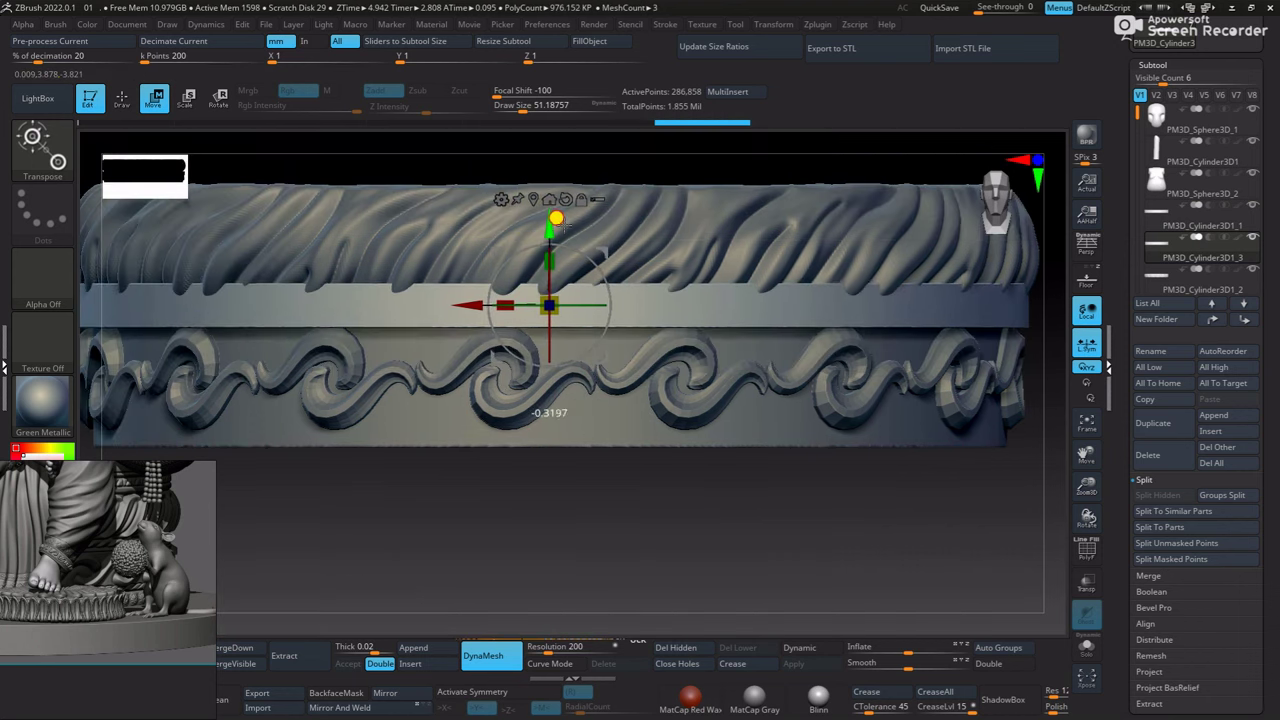
key(q)
key(w)
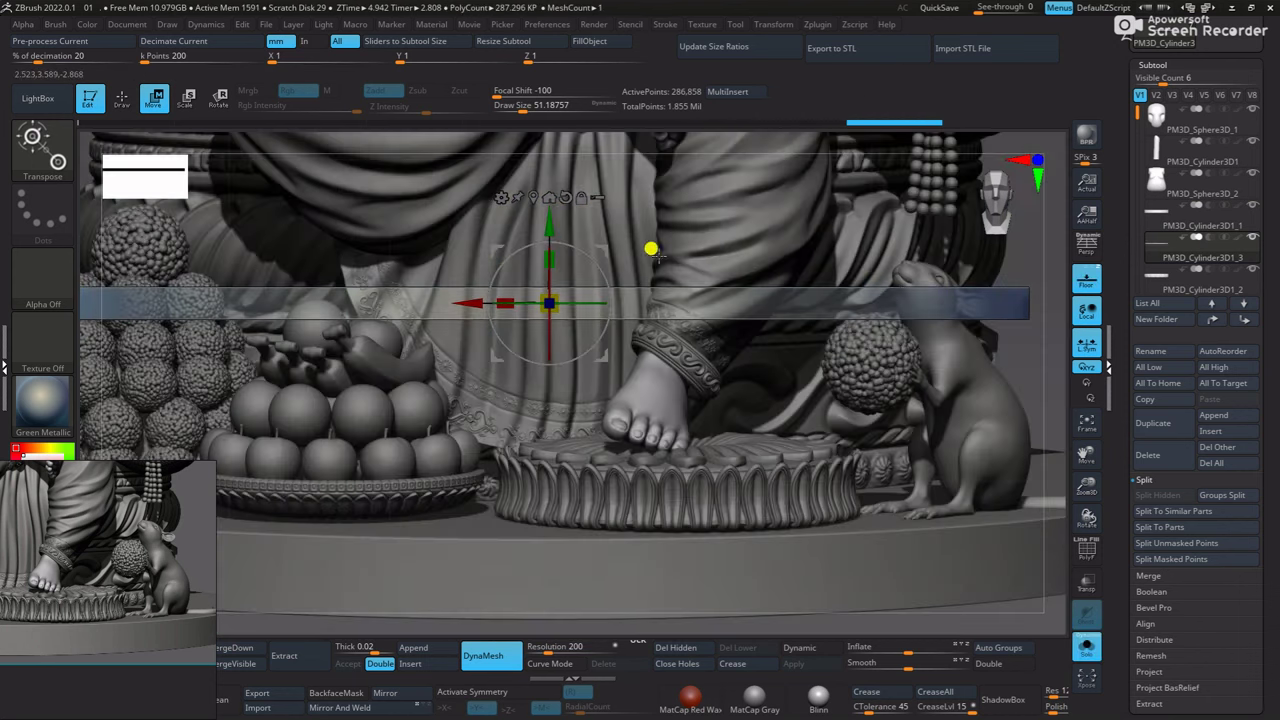
mouse_move(549, 228)
mouse_down()
mouse_move(537, 324)
mouse_move(548, 327)
mouse_up()
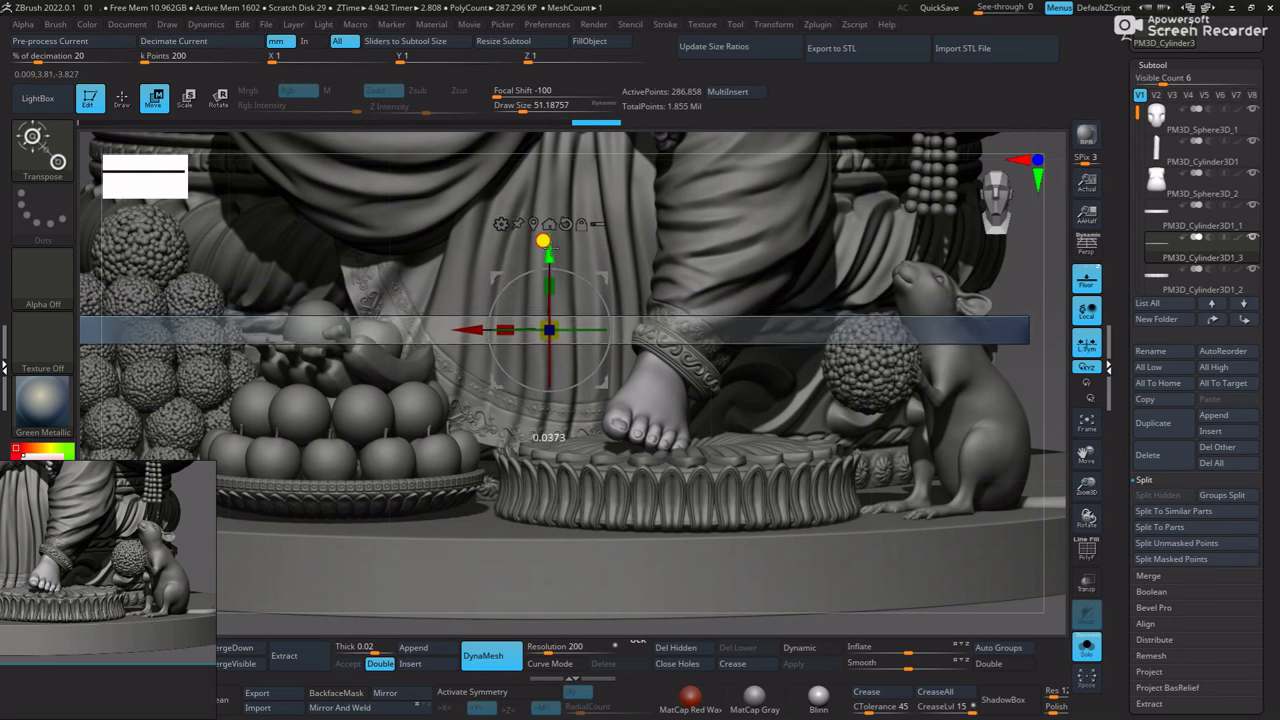
Make the wave band active and inspect its polygroups, briefly isolating the spiral group
click(1083, 621)
click(1085, 280)
key(q)
alt+click(641, 425)
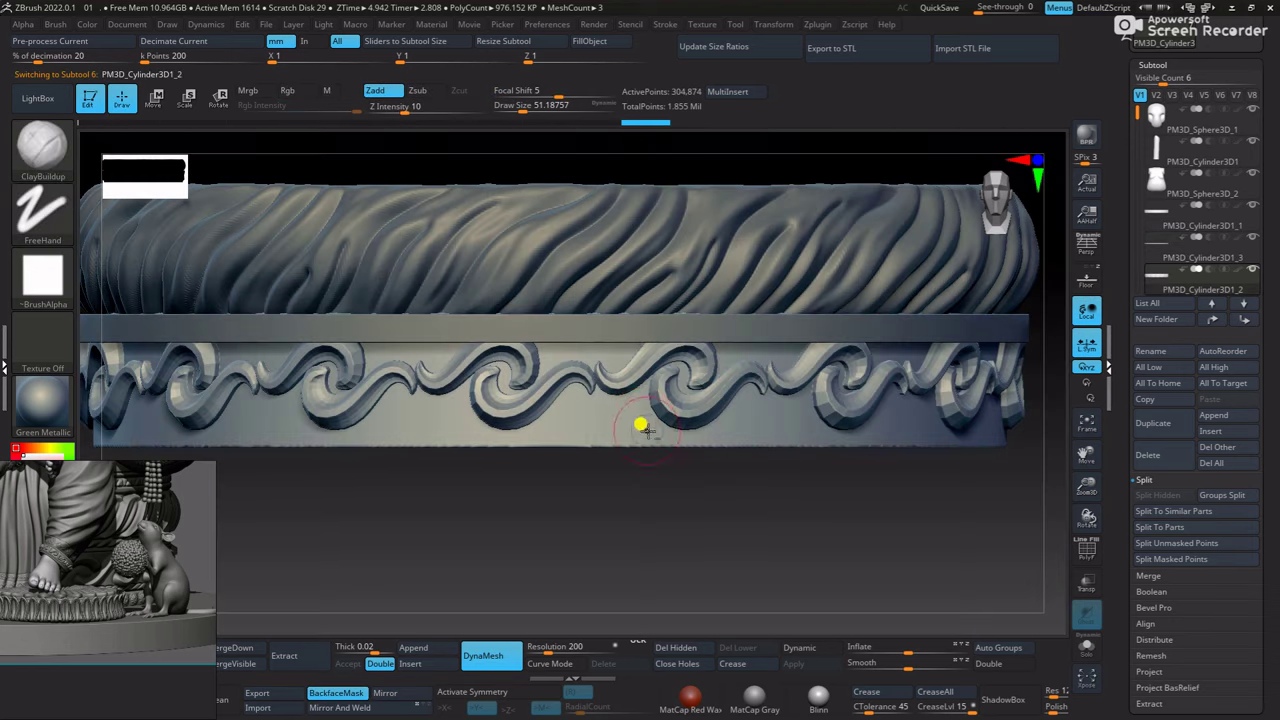
key(shift+f)
ctrl+shift+click(631, 380)
ctrl+shift+click(670, 495)
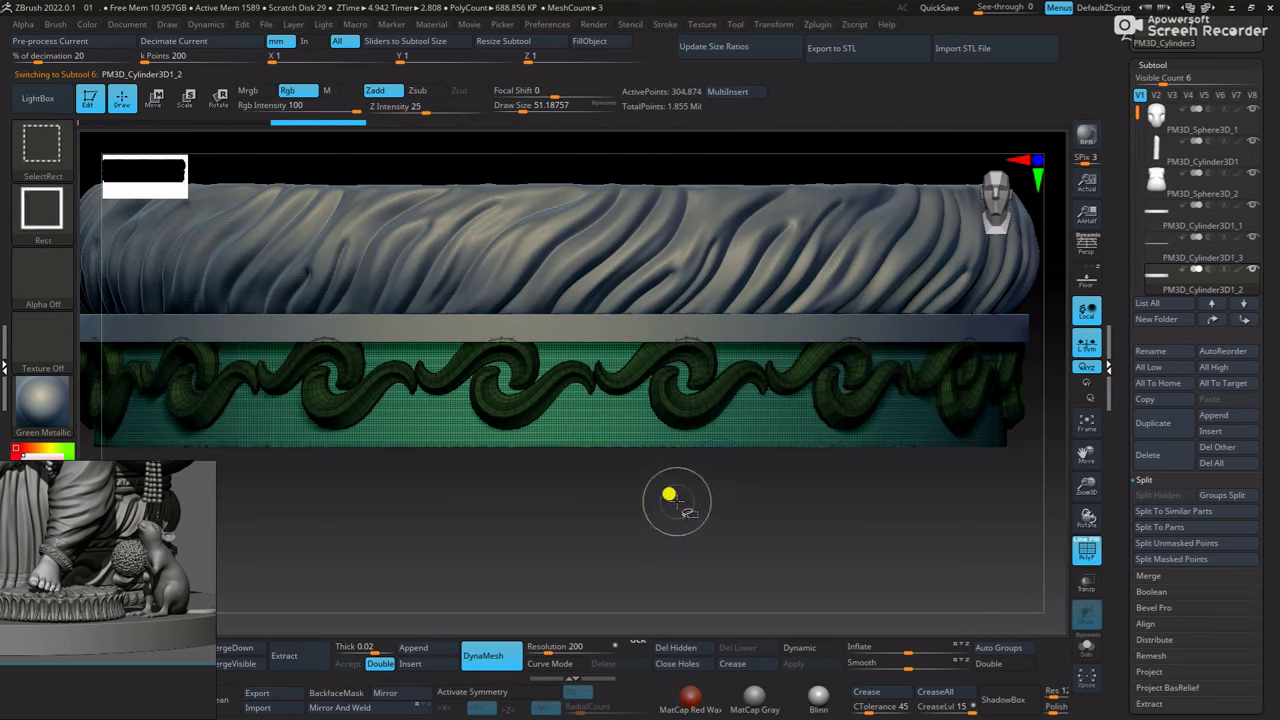
key(shift+f)
Solo the wave band over the reference, scale it to about 0.76 and fine-tune its height
click(1085, 282)
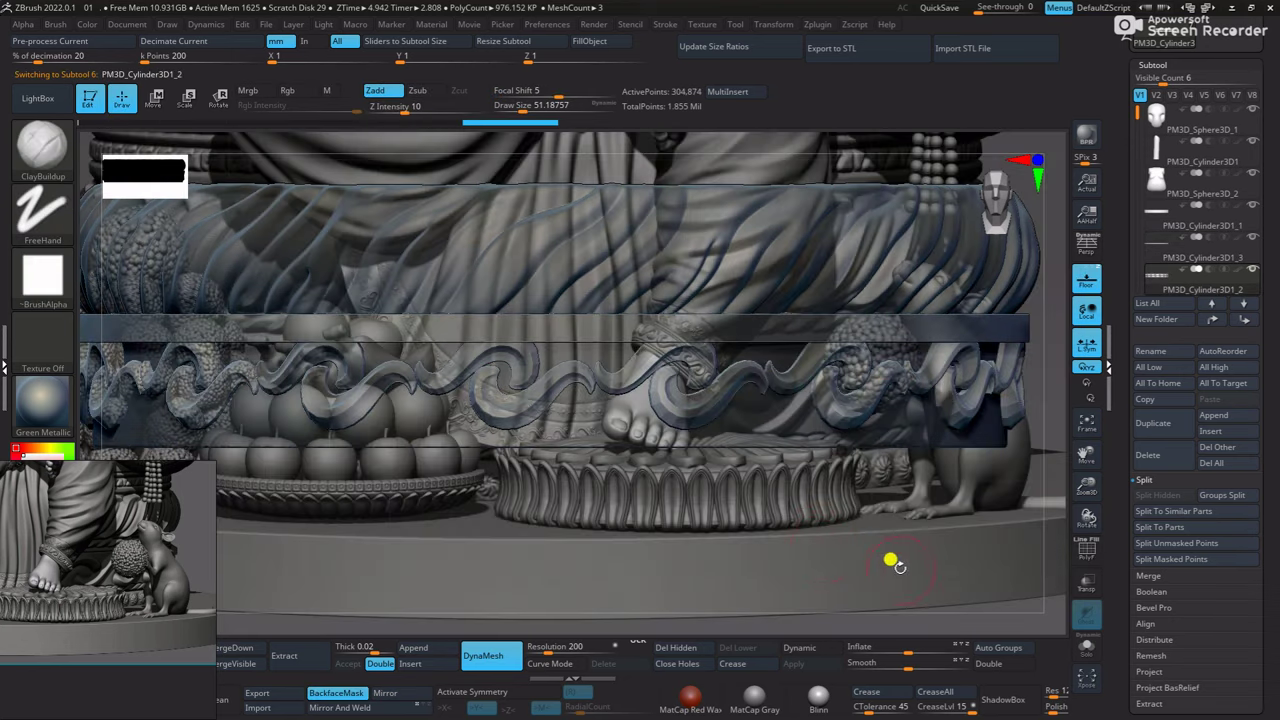
click(1087, 645)
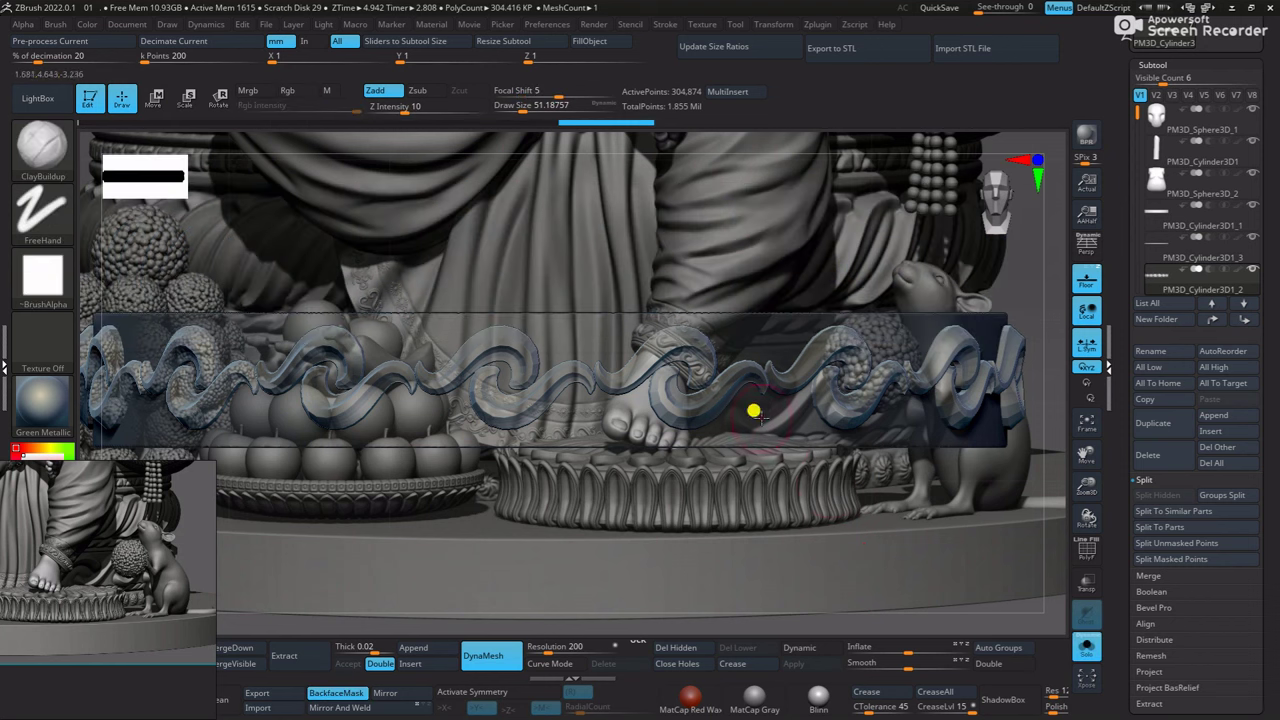
key(w)
key(f)
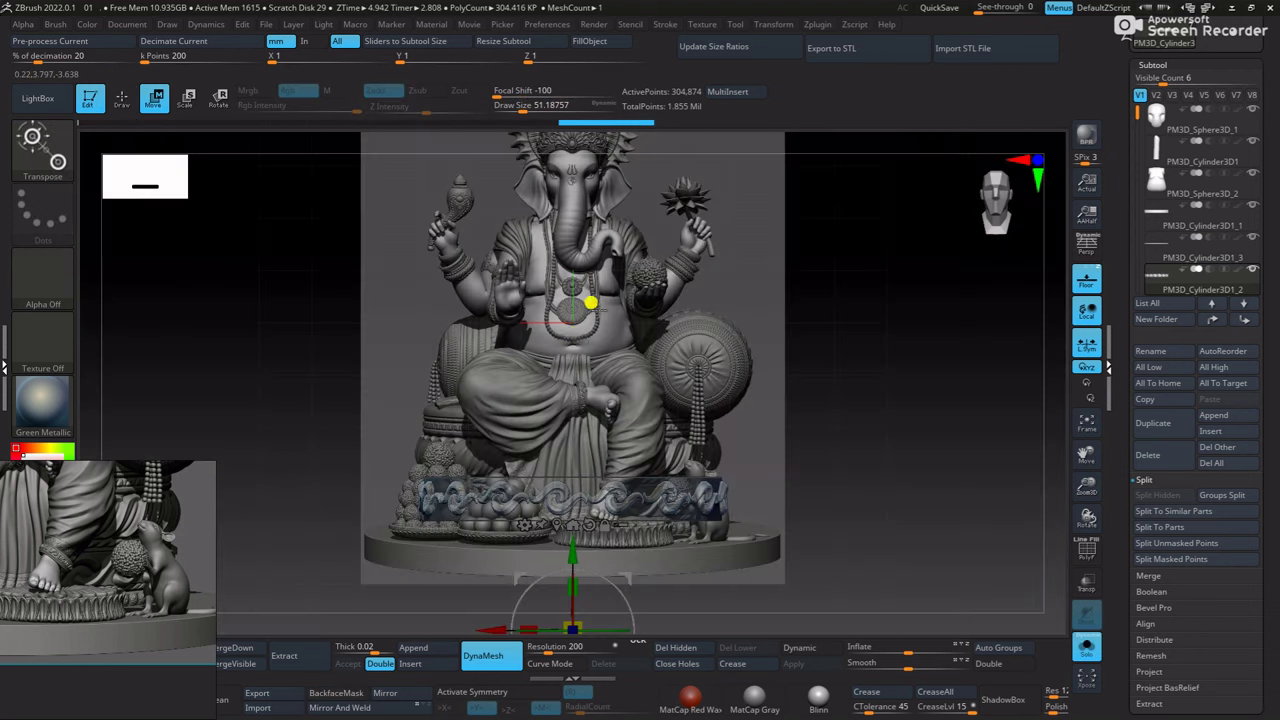
scroll(849, 451, up, 5)
scroll(757, 614, up, 5)
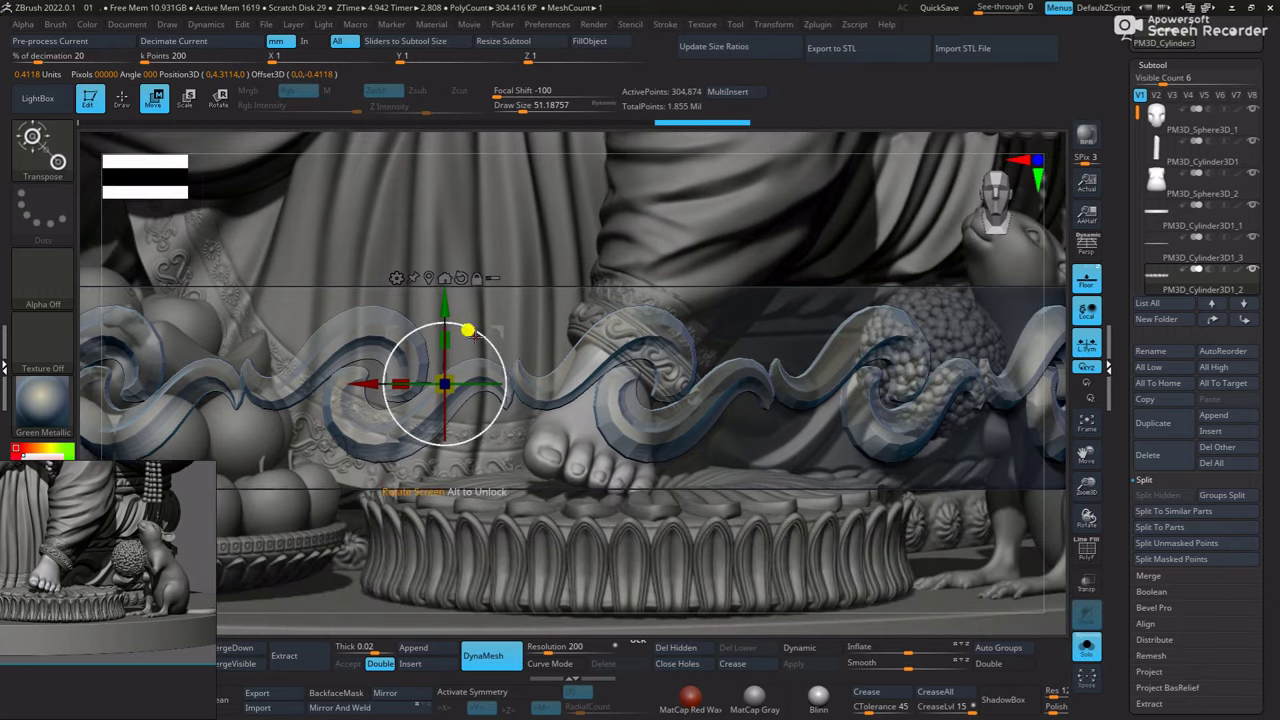
mouse_move(440, 353)
mouse_down()
mouse_move(403, 502)
mouse_move(403, 490)
mouse_up()
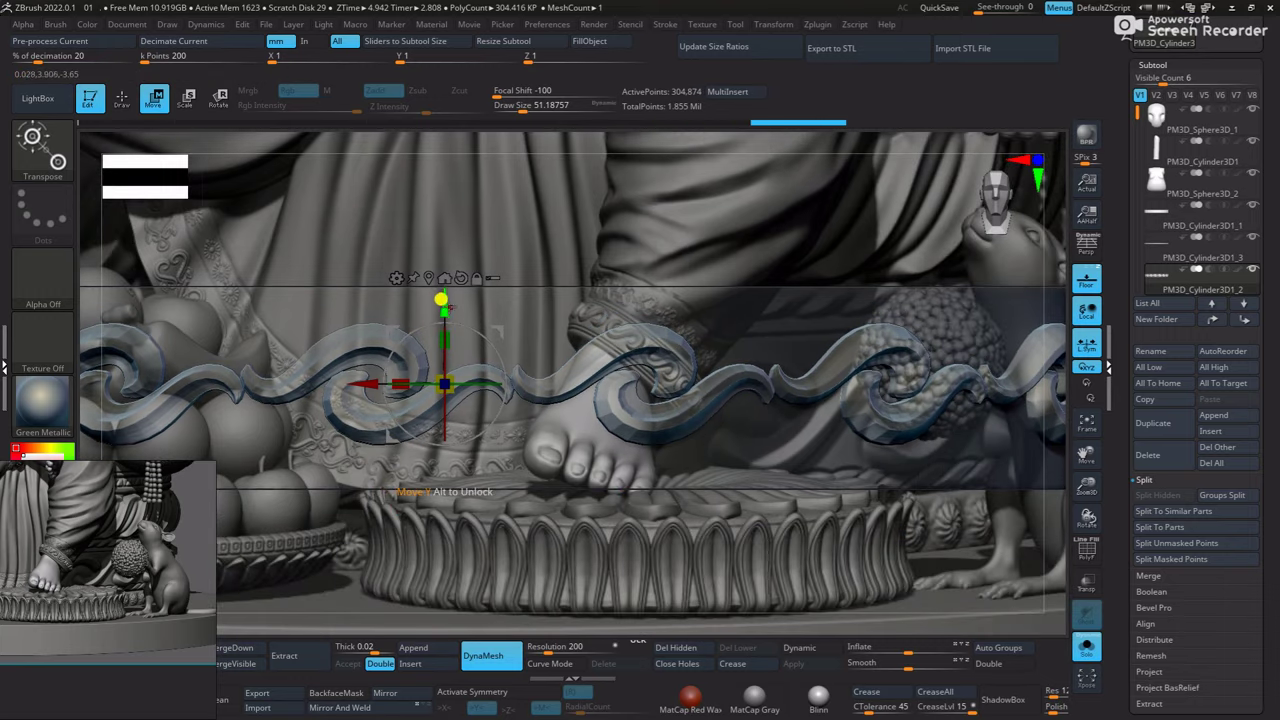
drag(447, 307, 432, 312)
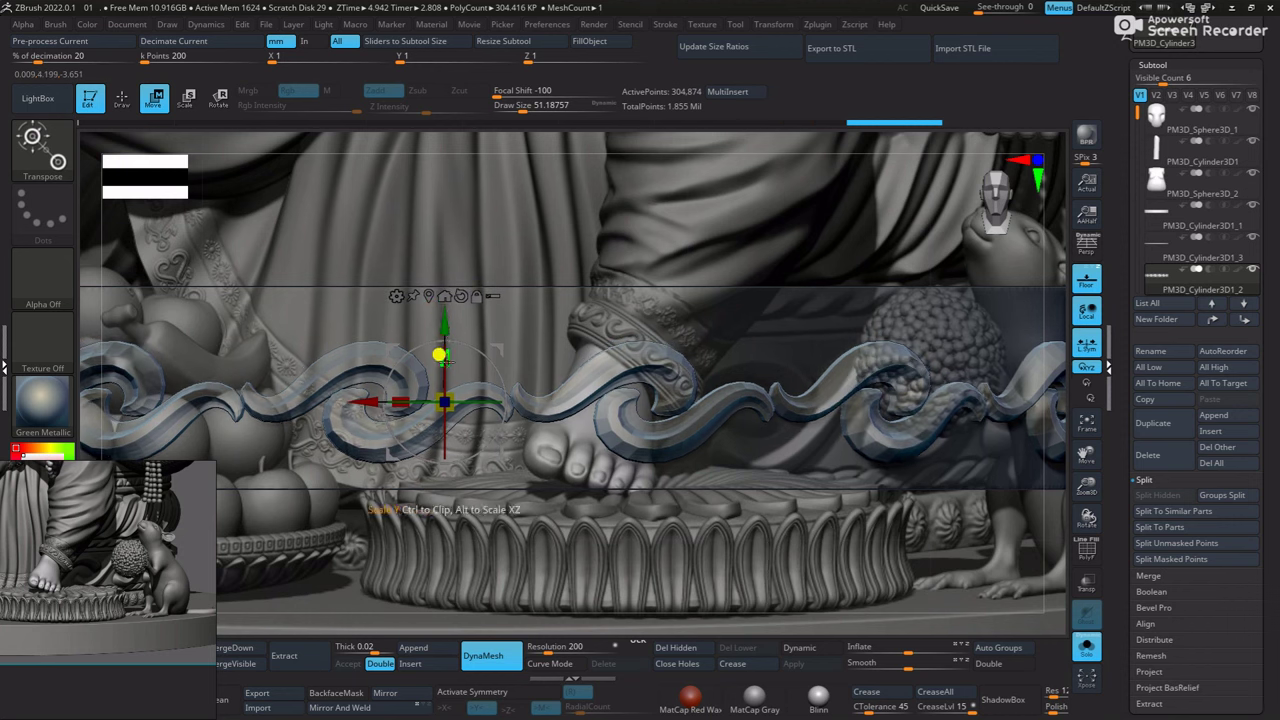
mouse_move(441, 358)
mouse_down()
mouse_move(444, 298)
mouse_move(444, 313)
mouse_up()
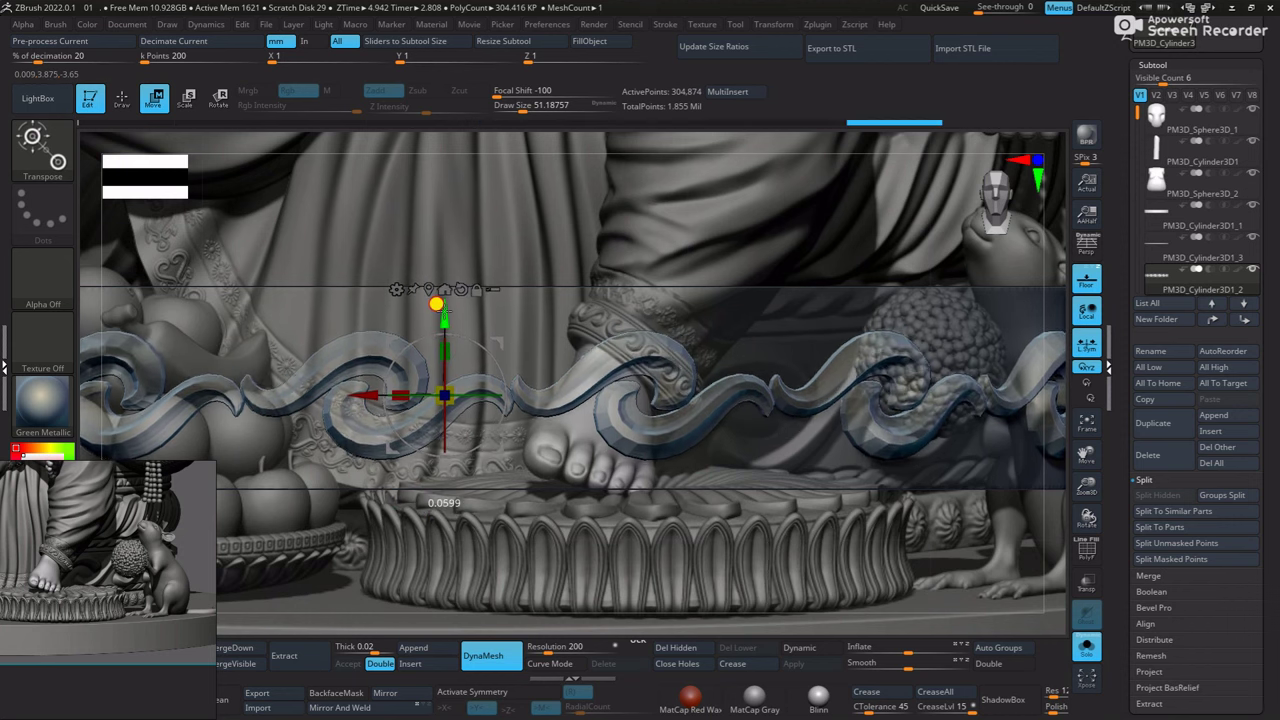
drag(444, 313, 454, 333)
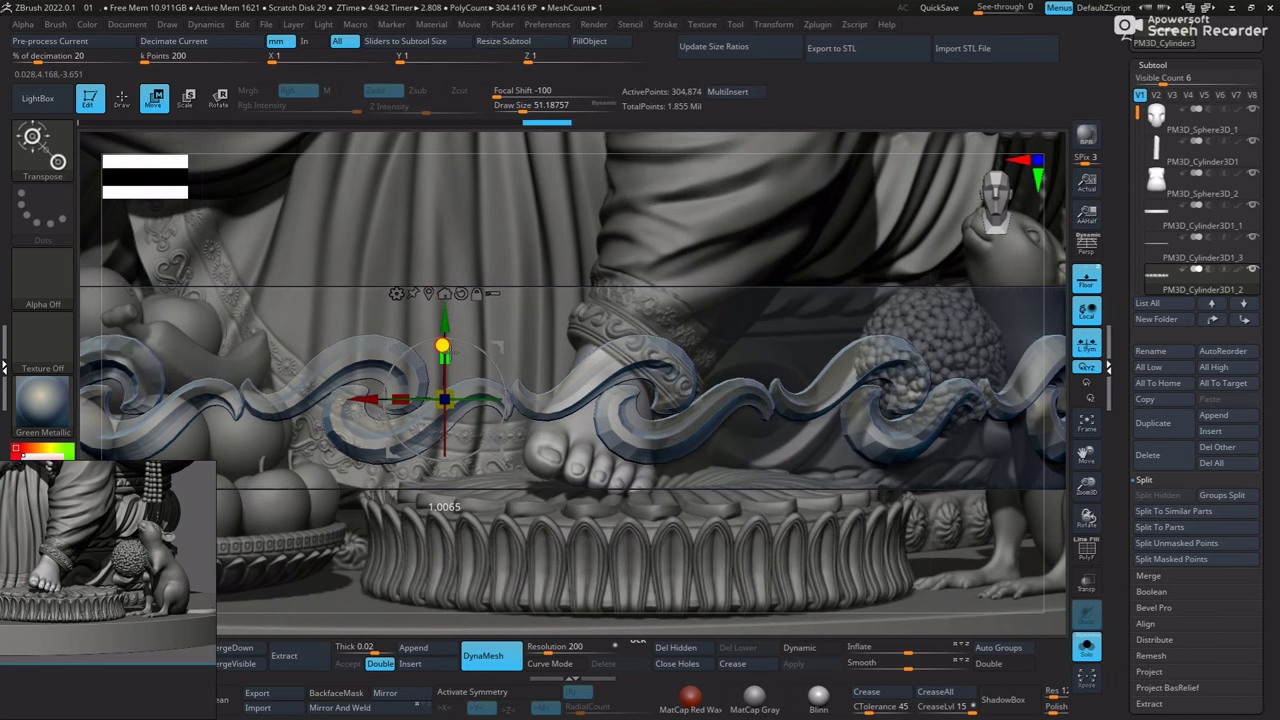
key(q)
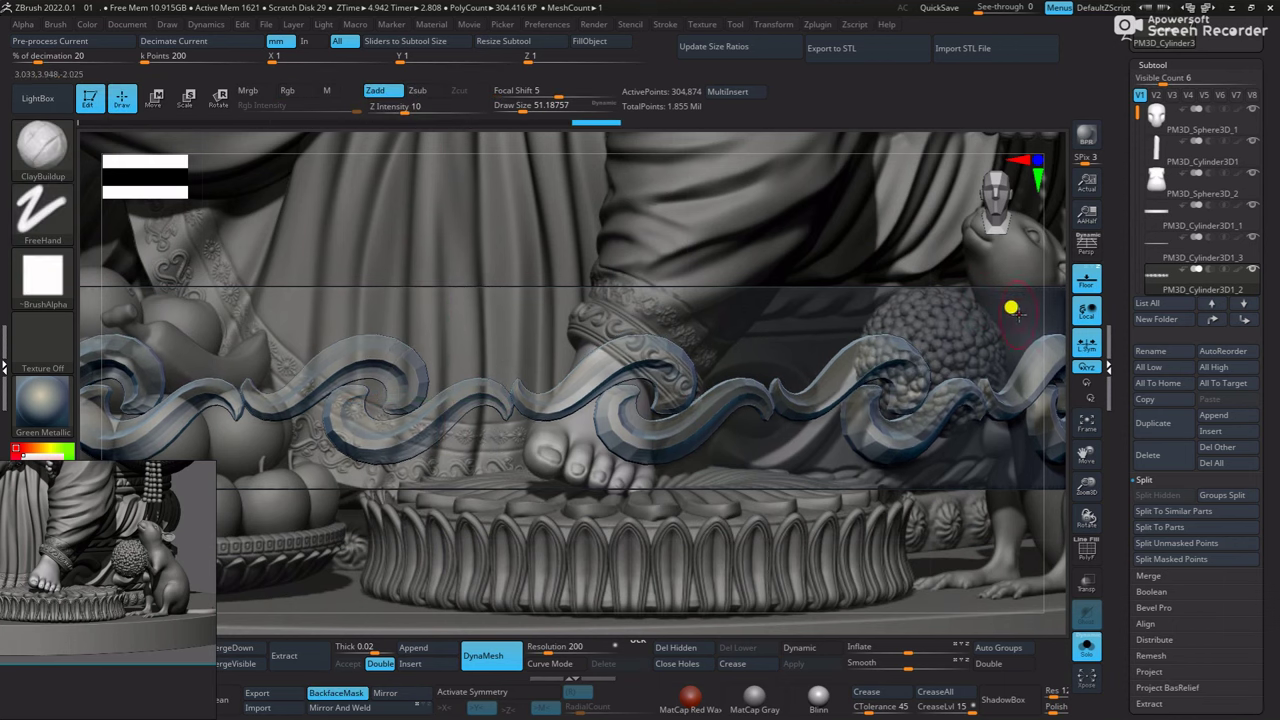
click(1079, 290)
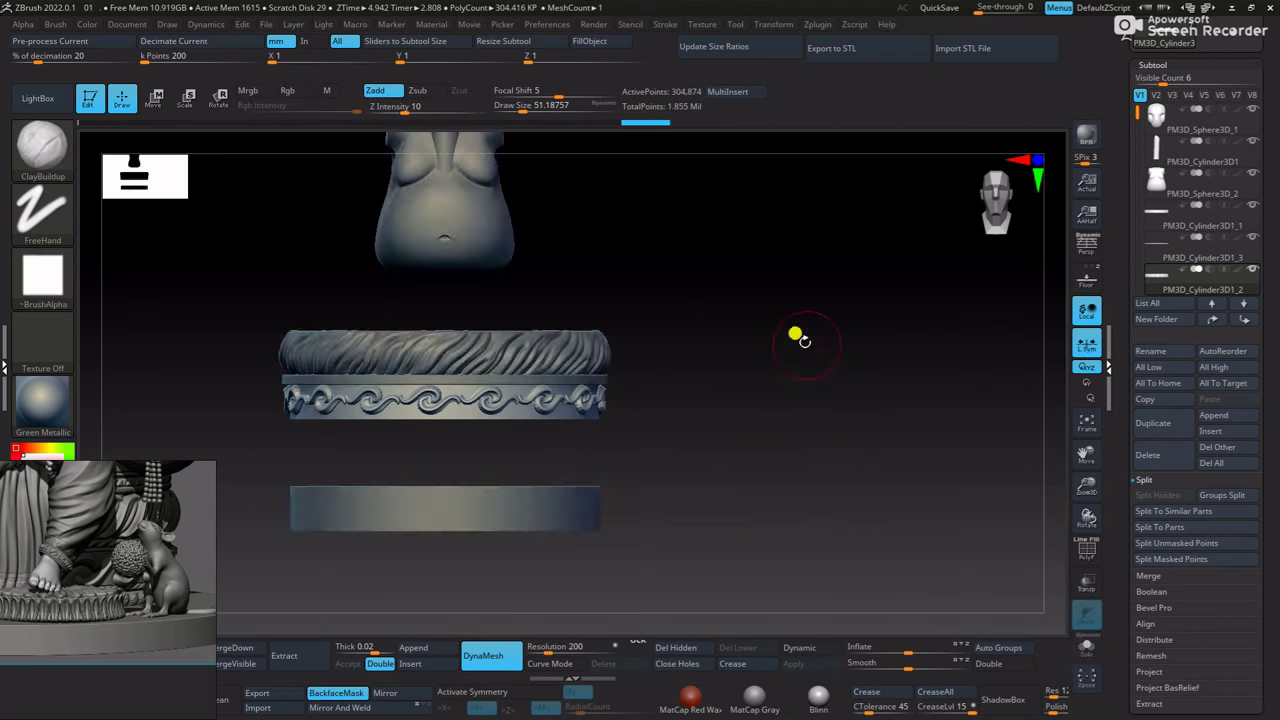
Select the flat ring and shrink it slightly, viewed straight from the side
alt+click(680, 395)
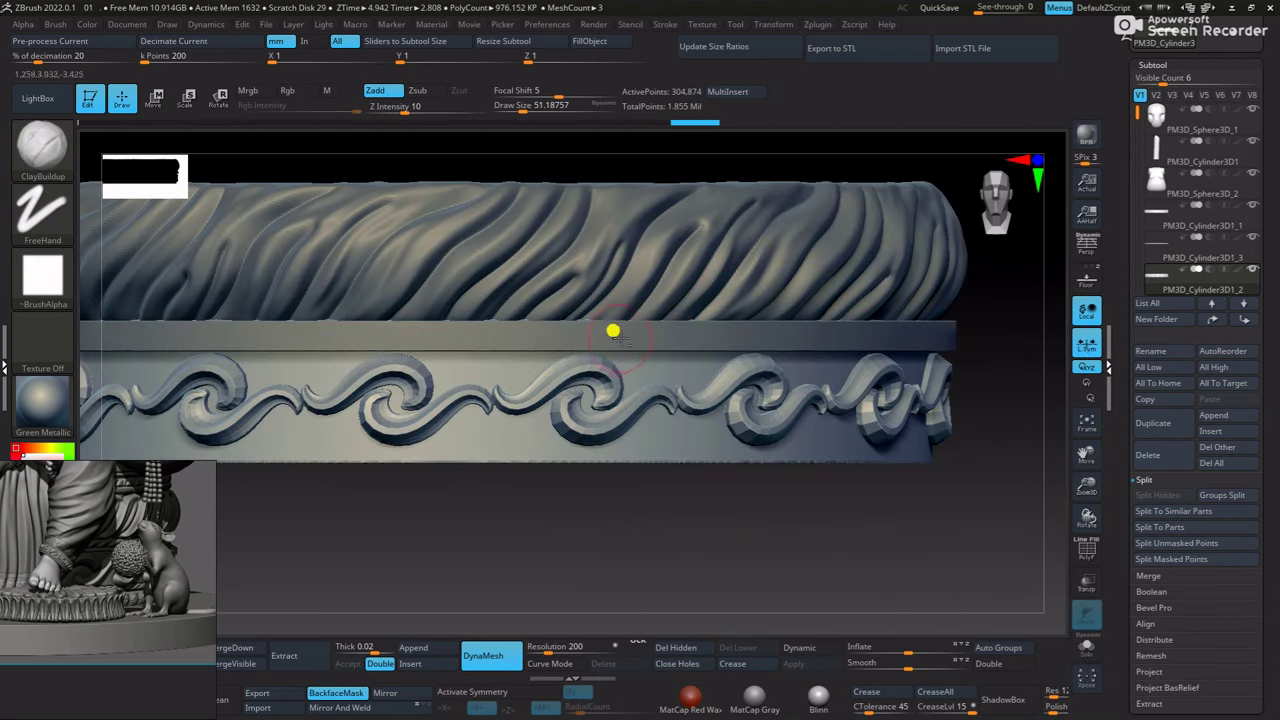
alt+click(624, 341)
mouse_move(624, 341)
mouse_down()
mouse_move(691, 574)
mouse_move(686, 597)
mouse_up()
key(w)
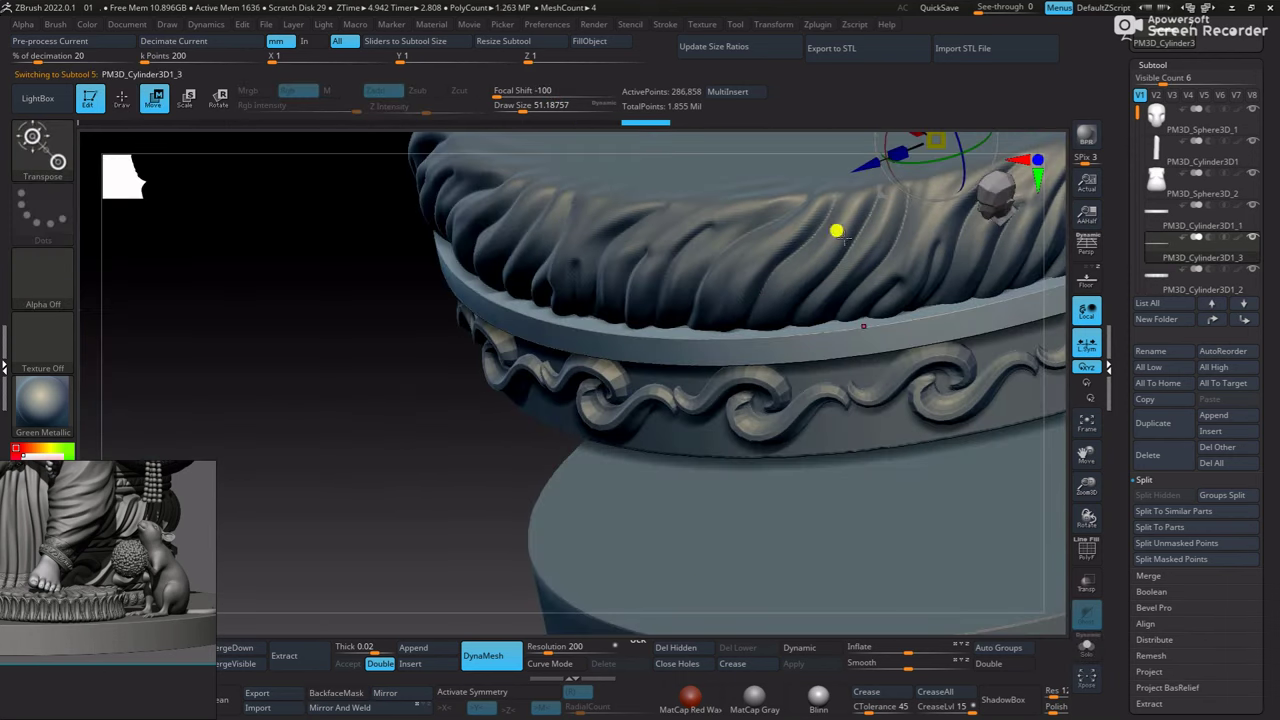
drag(888, 271, 878, 266)
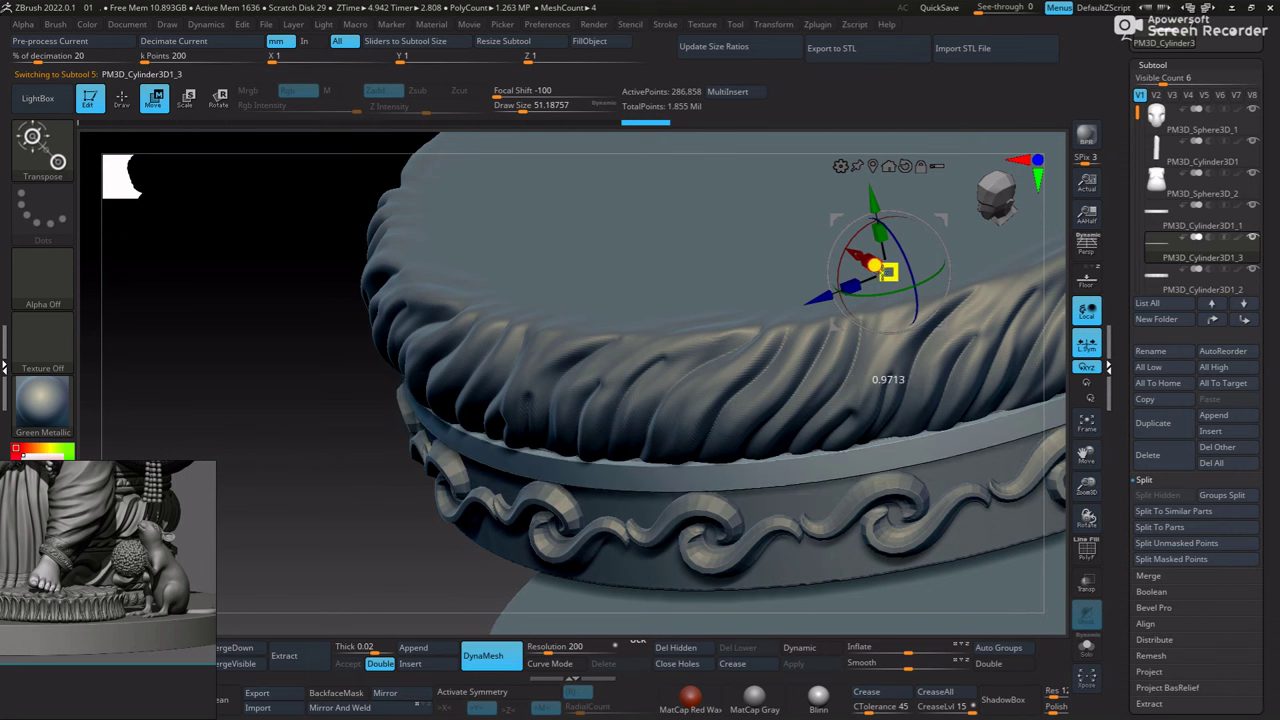
shift+drag(403, 528, 614, 472)
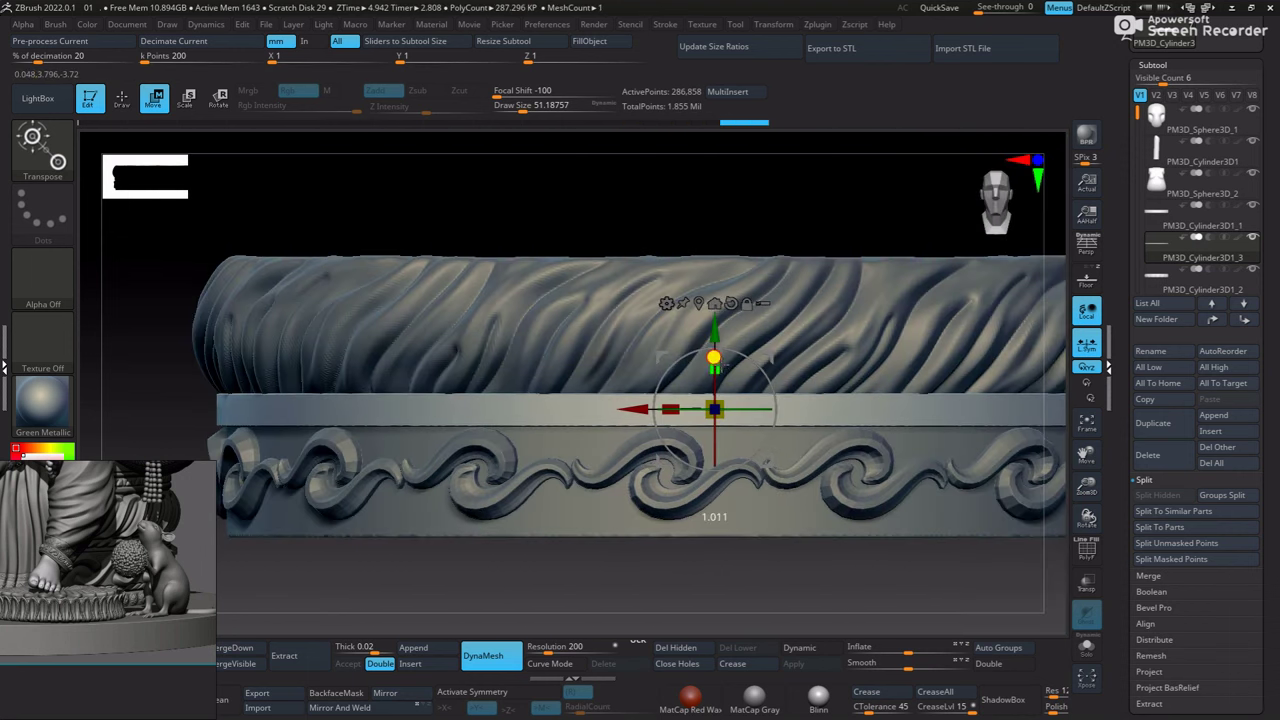
key(q)
Duplicate the thin ring, placing the copy just below the wave band
mouse_move(811, 563)
ctrl+right_down()
mouse_move(706, 563)
mouse_move(451, 472)
ctrl+right_up()
key(f)
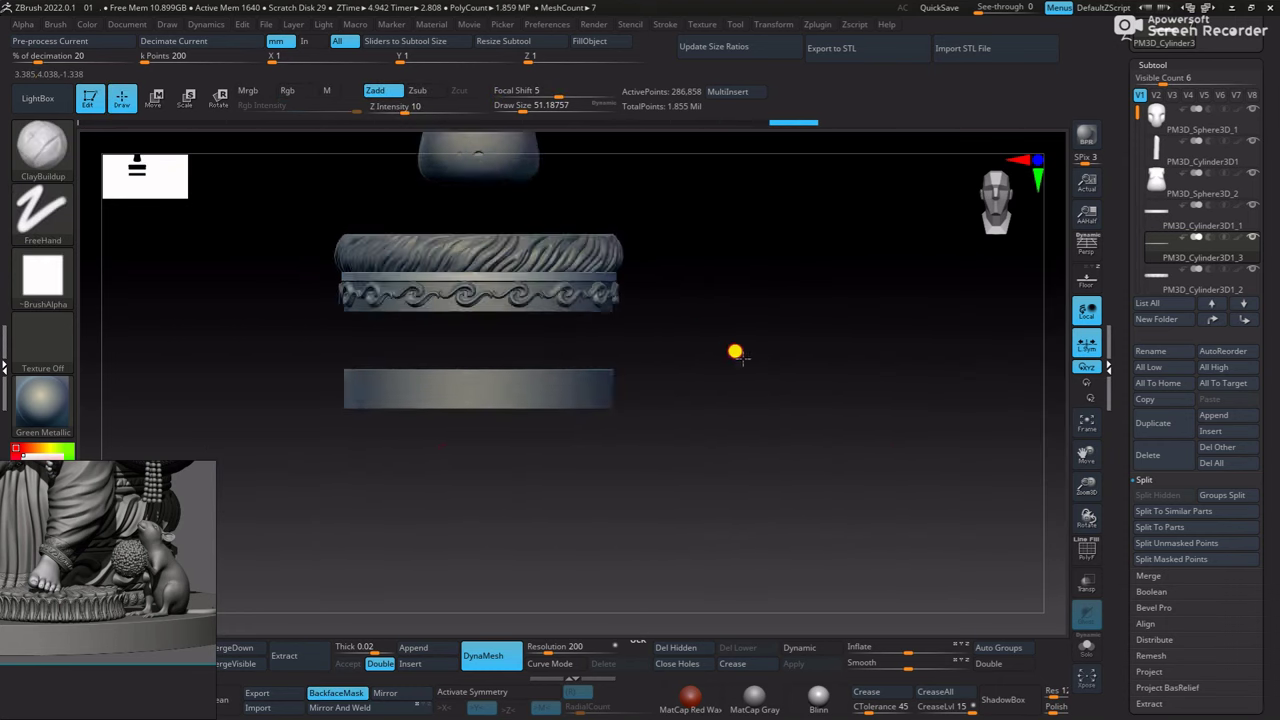
key(e)
mouse_move(478, 323)
mouse_down()
mouse_move(478, 371)
mouse_move(478, 277)
mouse_move(478, 383)
mouse_up()
mouse_move(462, 293)
mouse_down()
mouse_move(477, 286)
mouse_move(469, 276)
mouse_up()
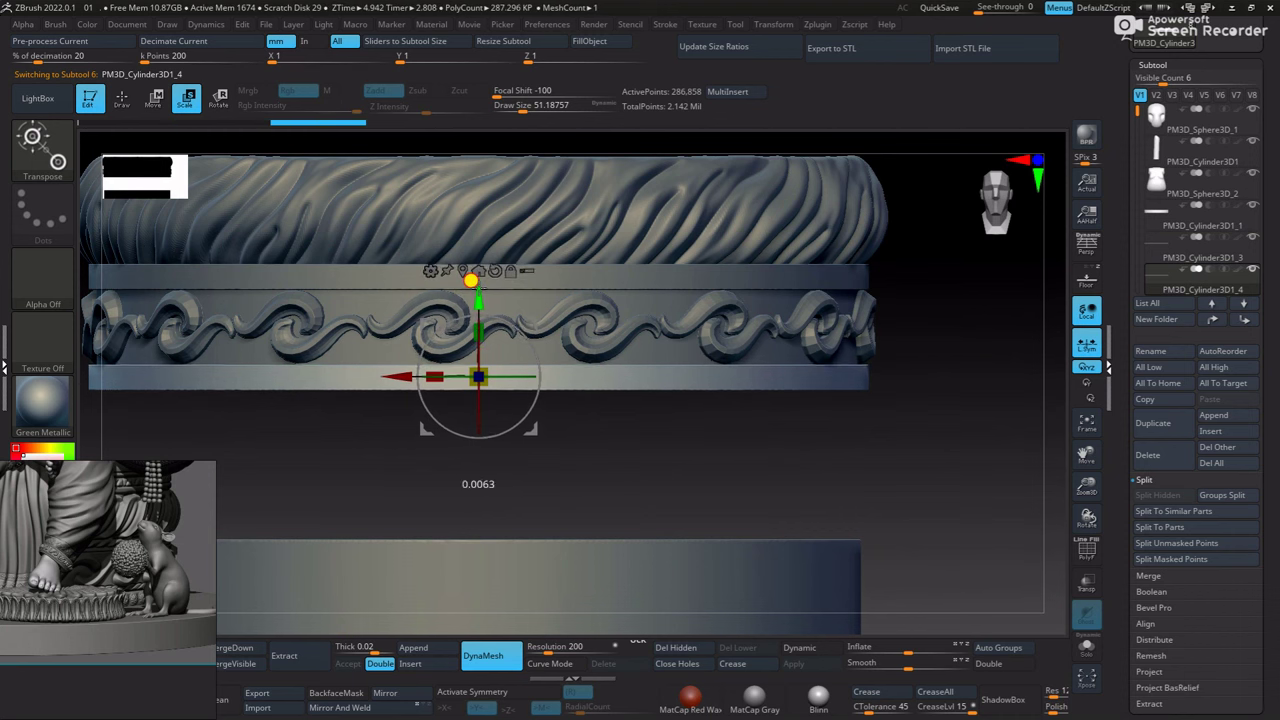
key(q)
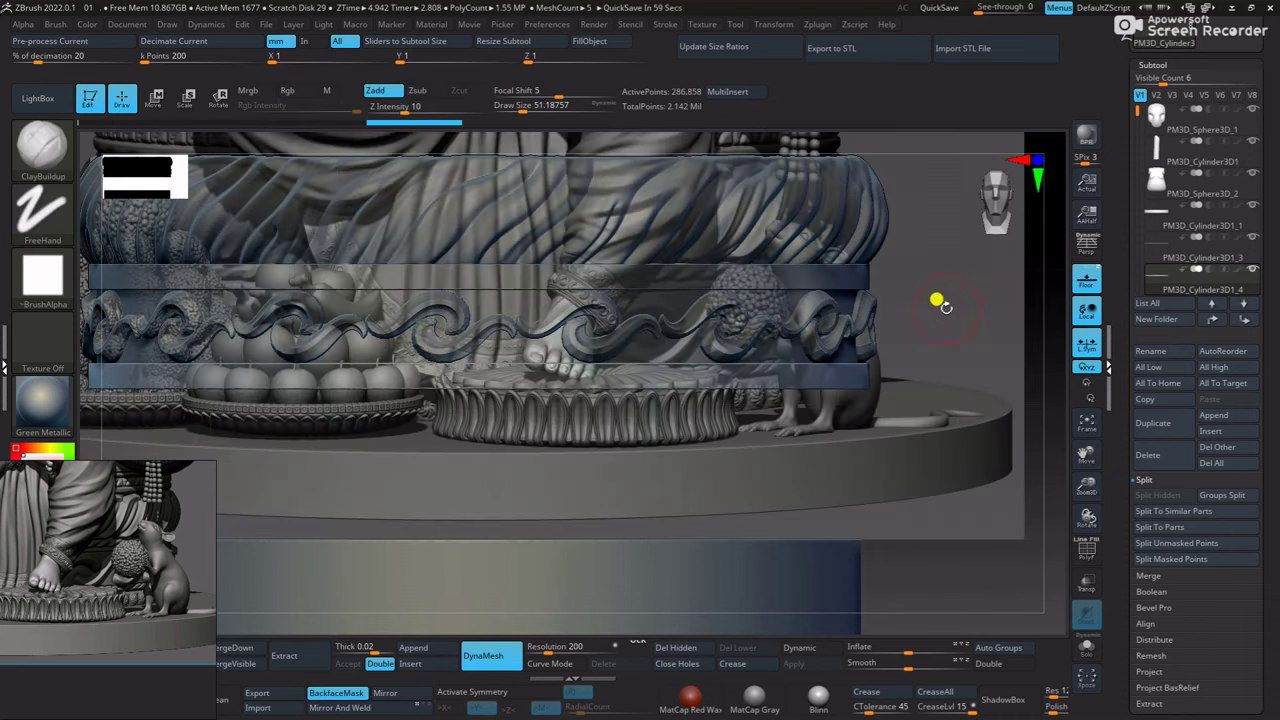
Delete the extra subtool, solo the plain ring strip and turn on radial symmetry
click(1085, 288)
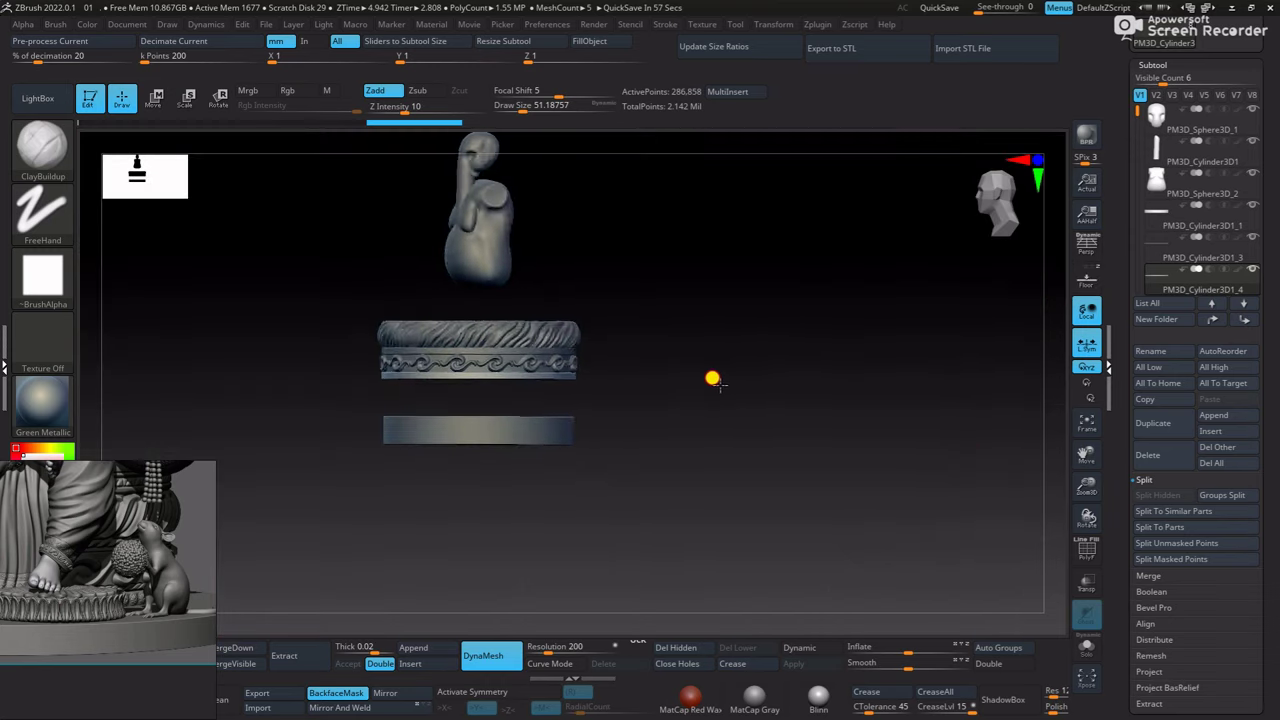
mouse_move(905, 464)
ctrl+right_down()
mouse_move(986, 491)
mouse_move(619, 382)
ctrl+right_up()
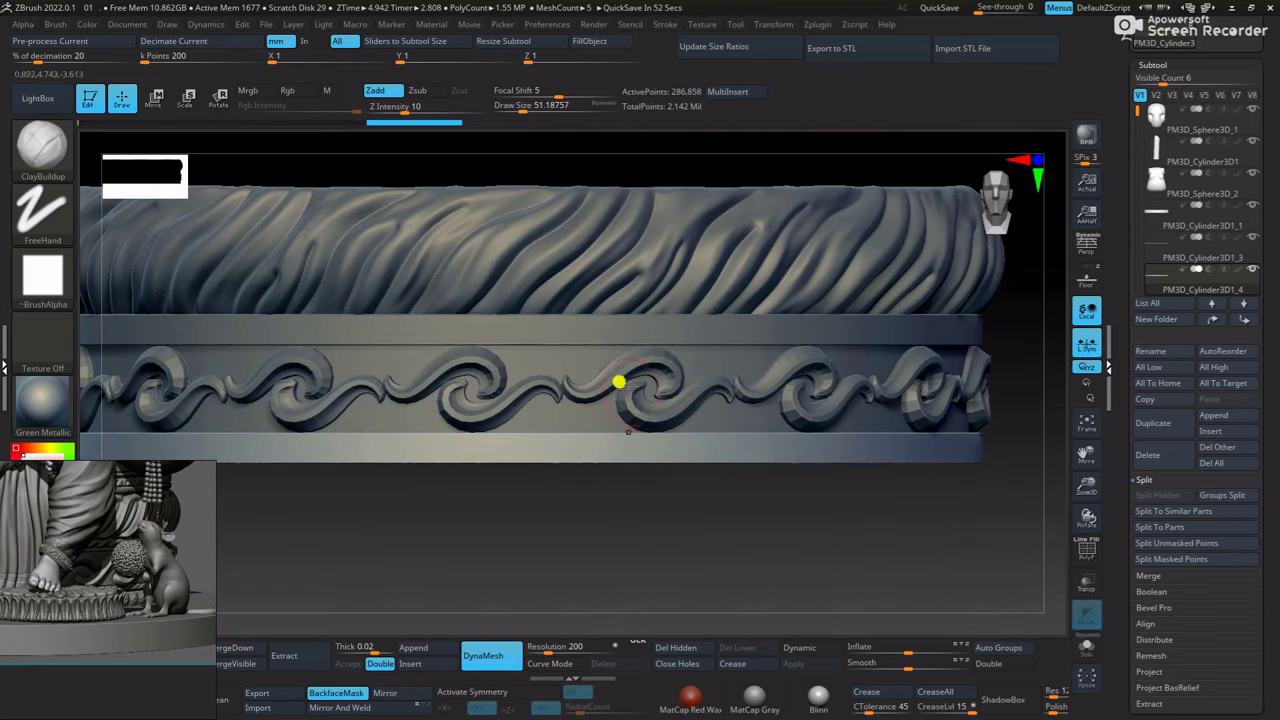
click(1148, 454)
click(930, 480)
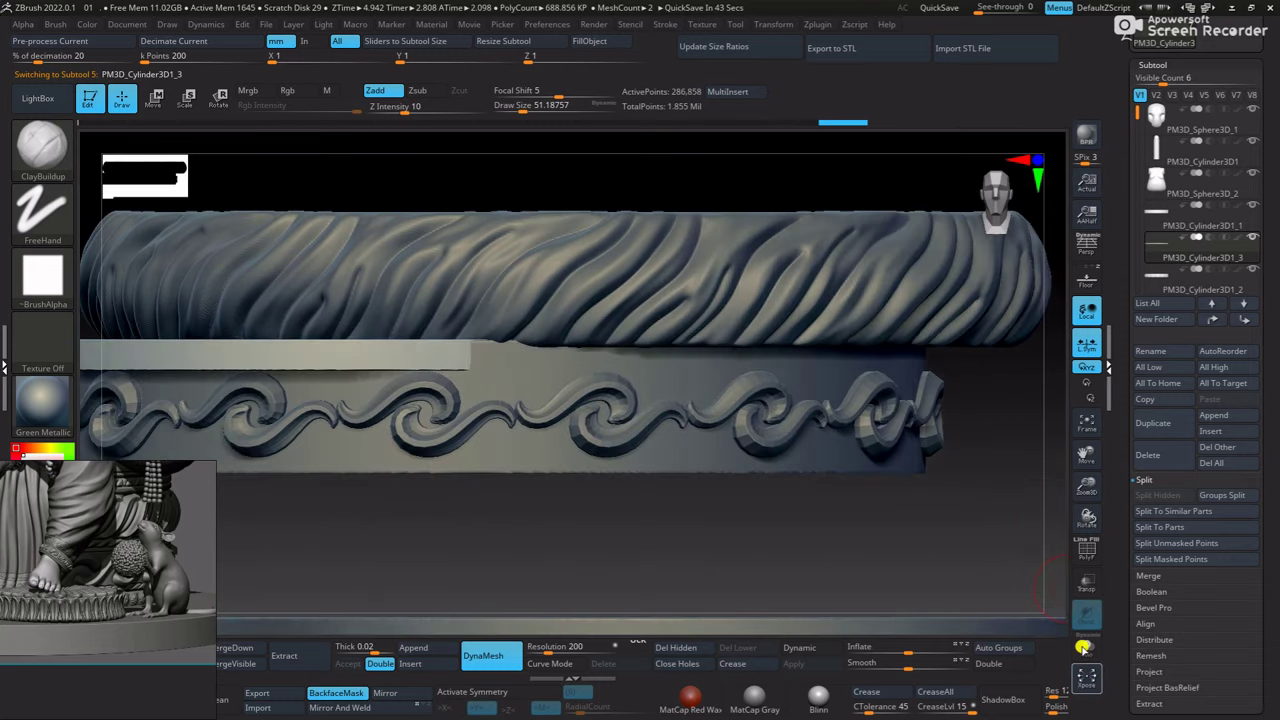
click(1084, 647)
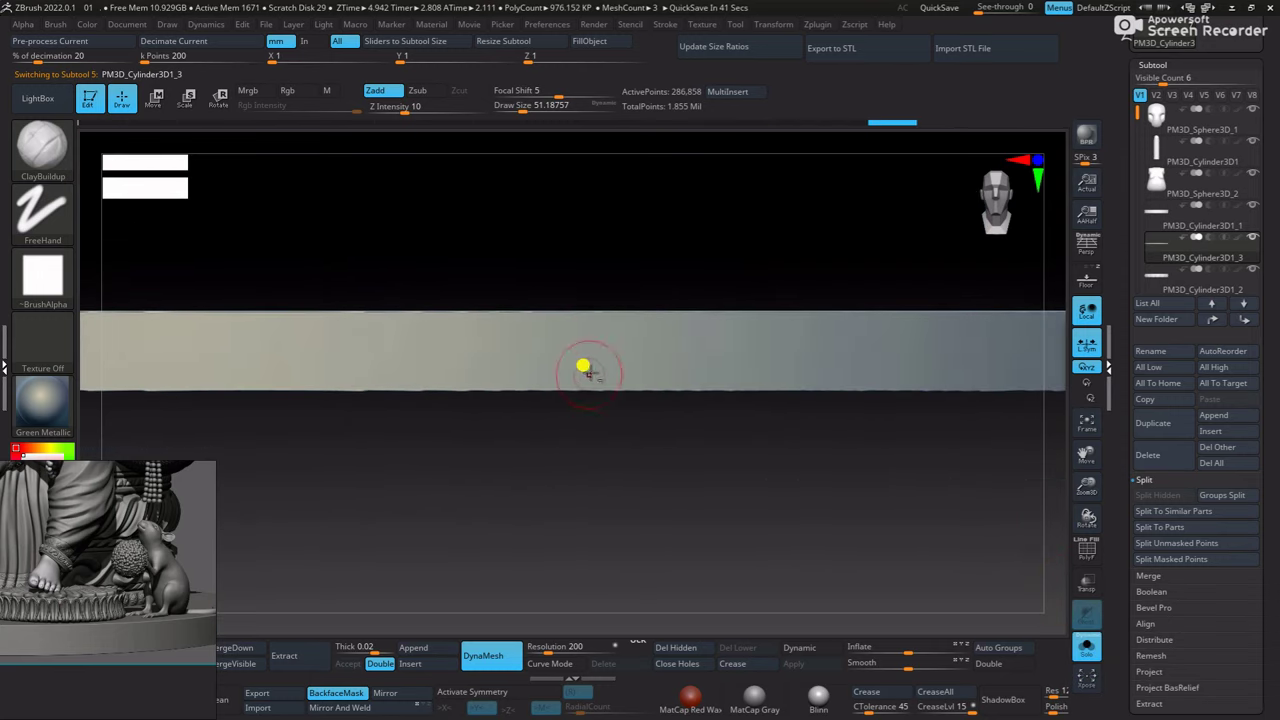
key(x)
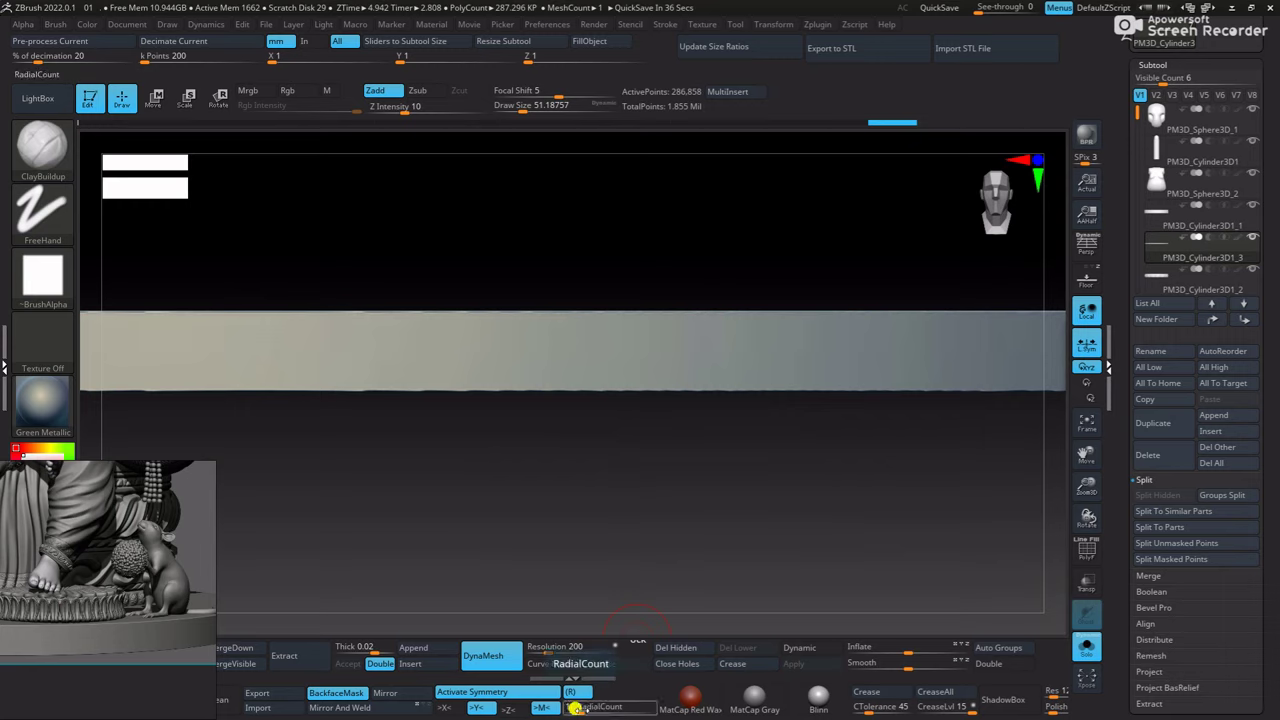
Set the radial repeat count to 70, testing and undoing trial strokes around the ring
mouse_move(508, 380)
mouse_down()
mouse_move(583, 397)
mouse_move(611, 291)
mouse_up()
key(ctrl+z)
click(595, 712)
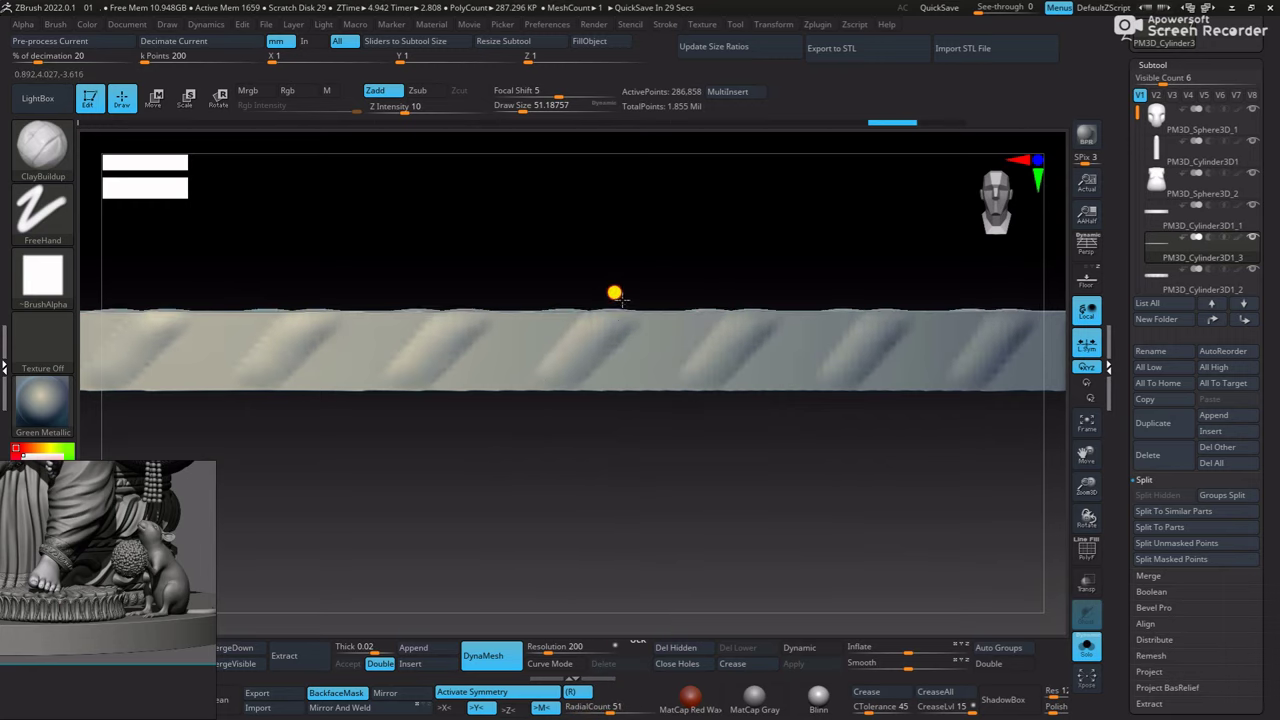
key(ctrl+z)
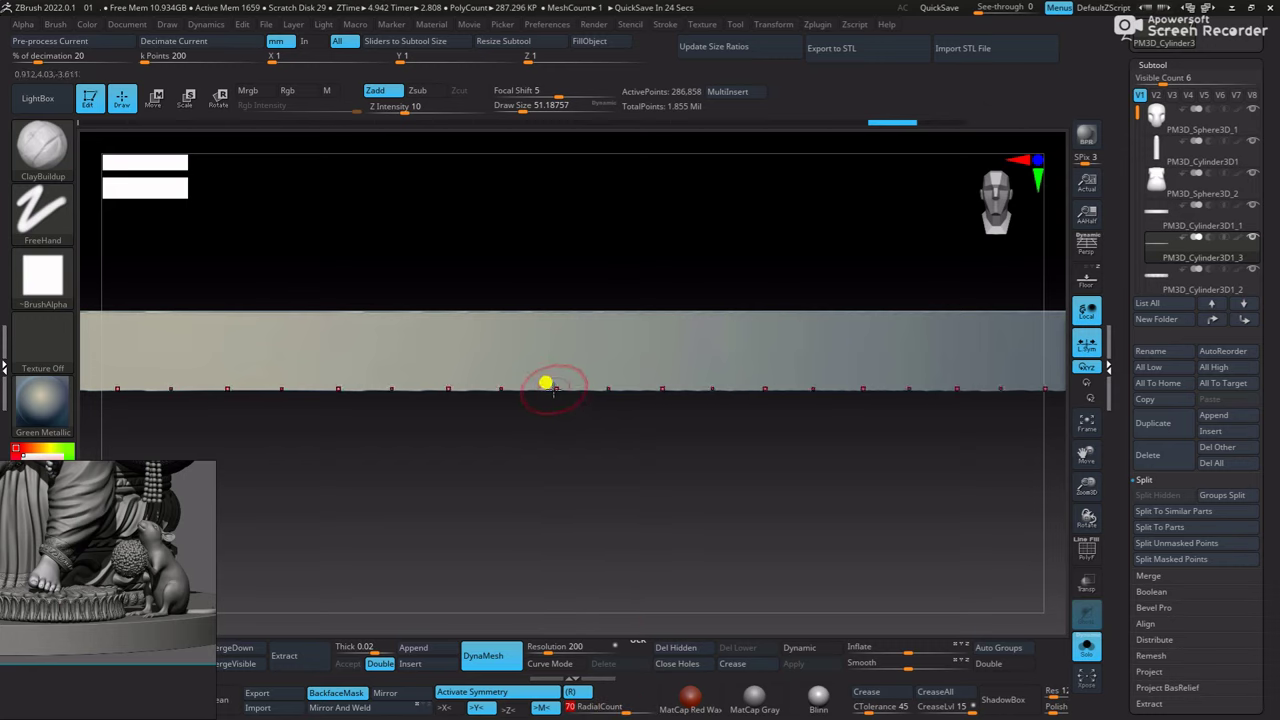
mouse_move(548, 384)
mouse_down()
mouse_move(623, 300)
mouse_move(634, 494)
mouse_up()
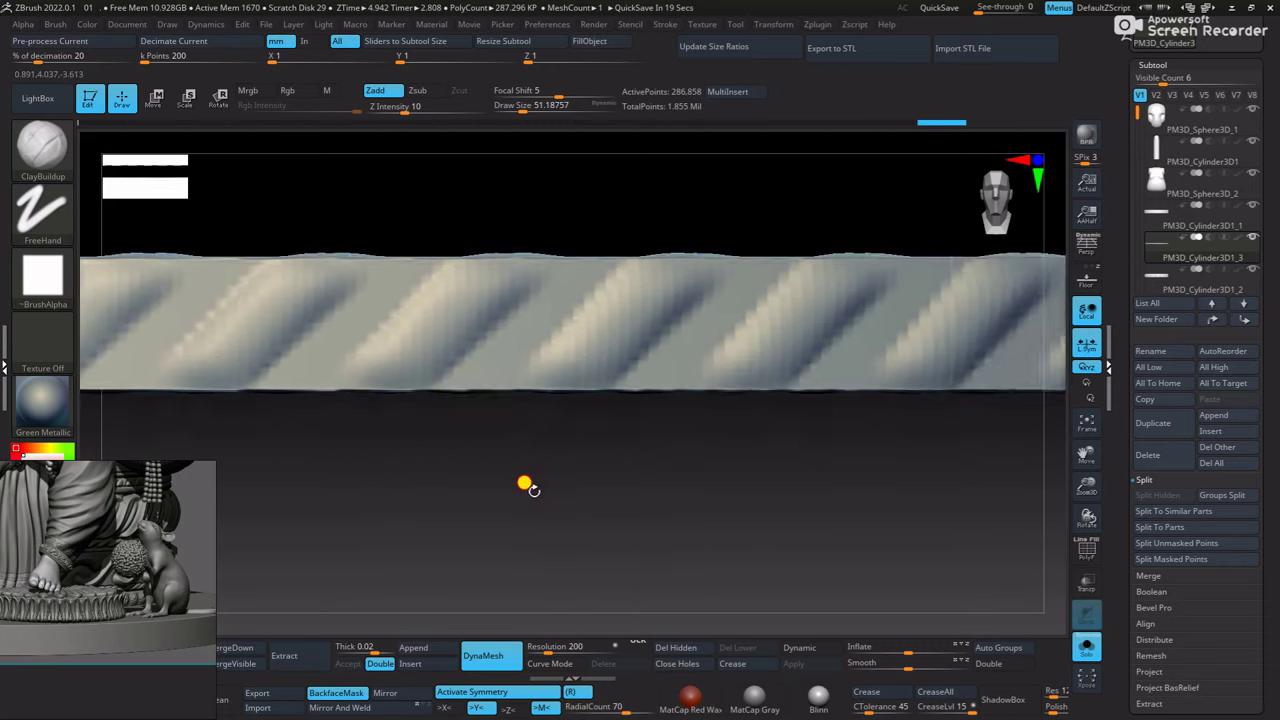
key(ctrl+z)
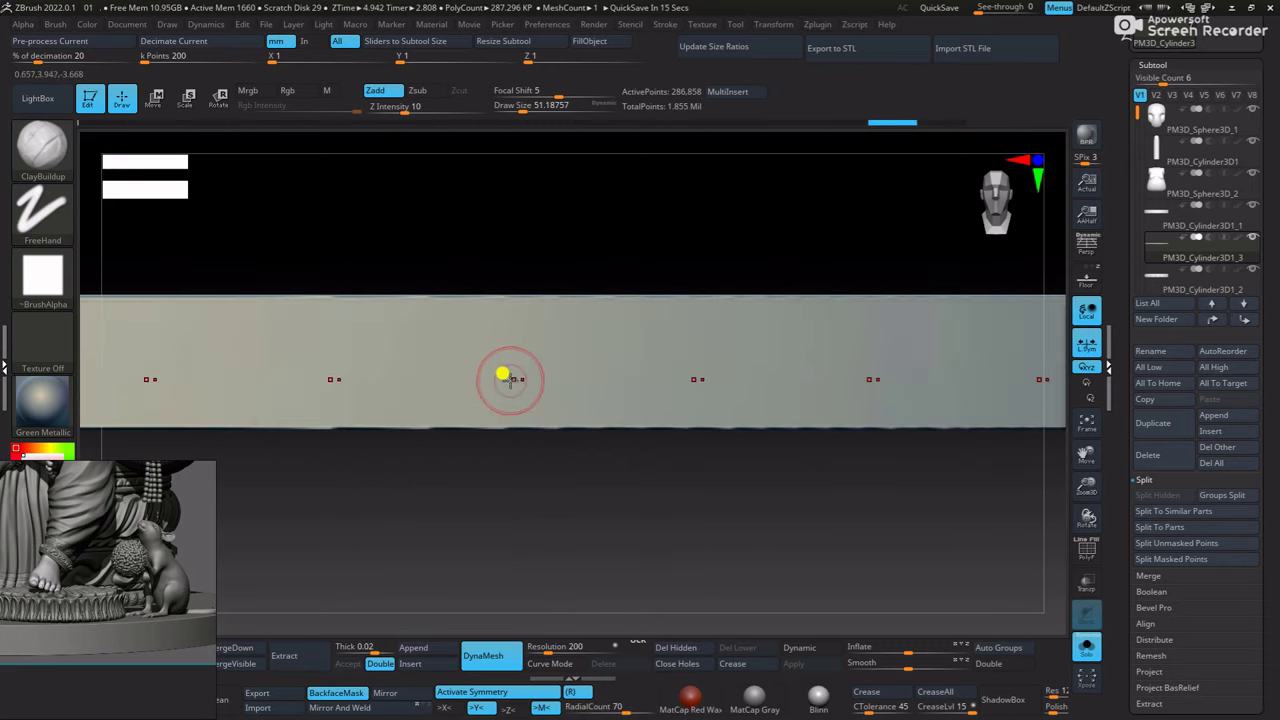
Carve diagonal grooves repeated around the ring with the Slash3 brush
key(b)
key(s)
key(3)
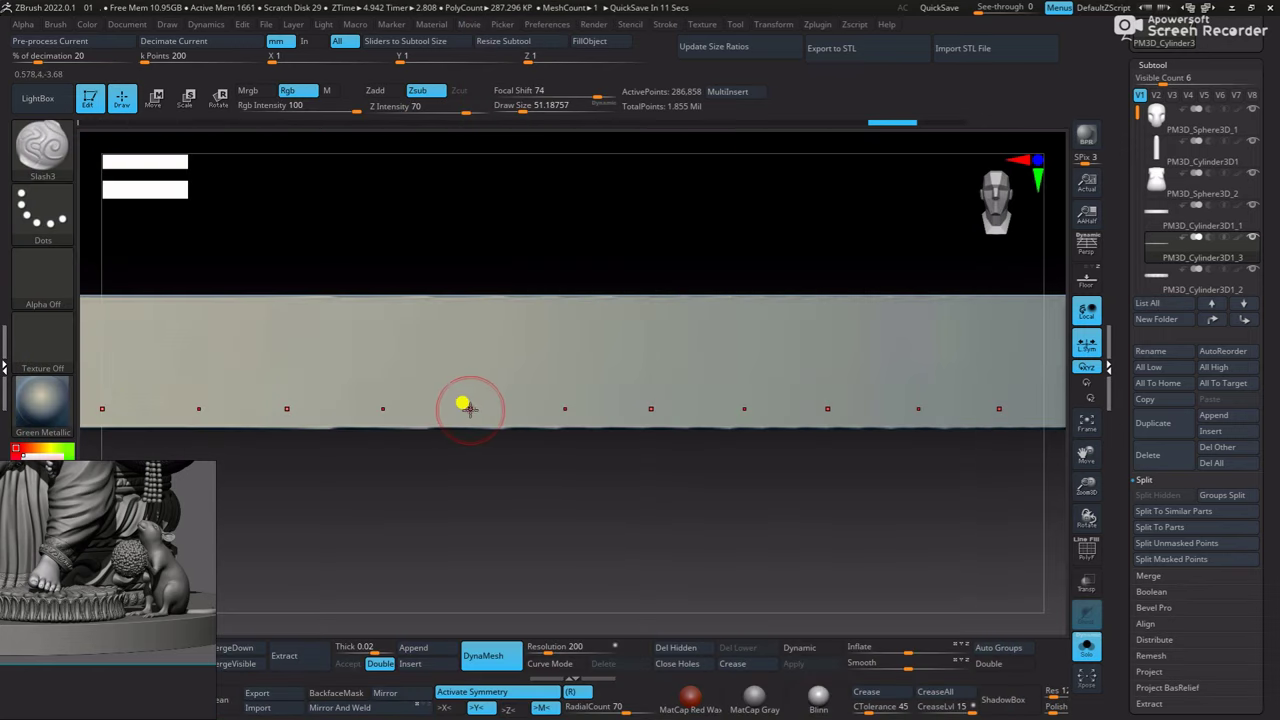
mouse_move(485, 401)
mouse_down()
mouse_move(557, 314)
mouse_move(605, 298)
mouse_up()
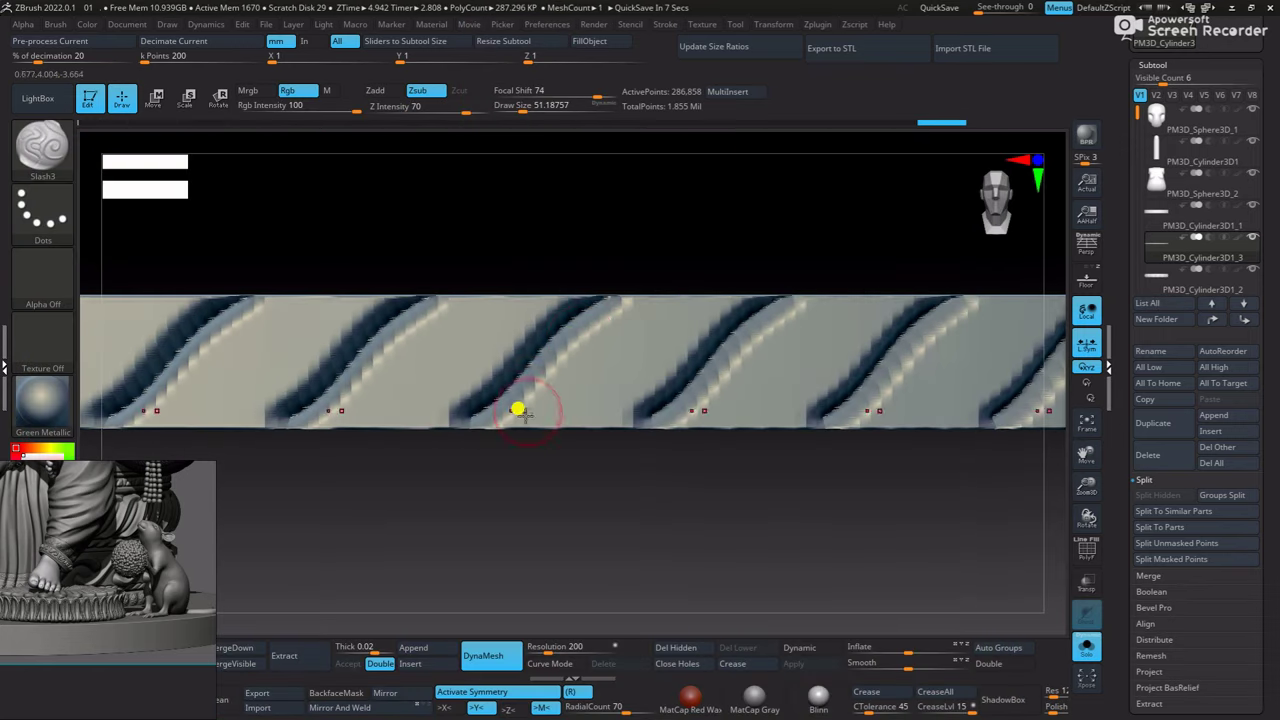
mouse_move(566, 457)
mouse_down()
mouse_move(499, 426)
mouse_move(577, 346)
mouse_move(540, 478)
mouse_move(510, 462)
mouse_up()
Smooth the rope stripes along the ring's whole length with radial symmetry on
key(b)
key(c)
key(b)
mouse_move(614, 329)
mouse_down()
mouse_move(589, 506)
mouse_move(663, 297)
mouse_up()
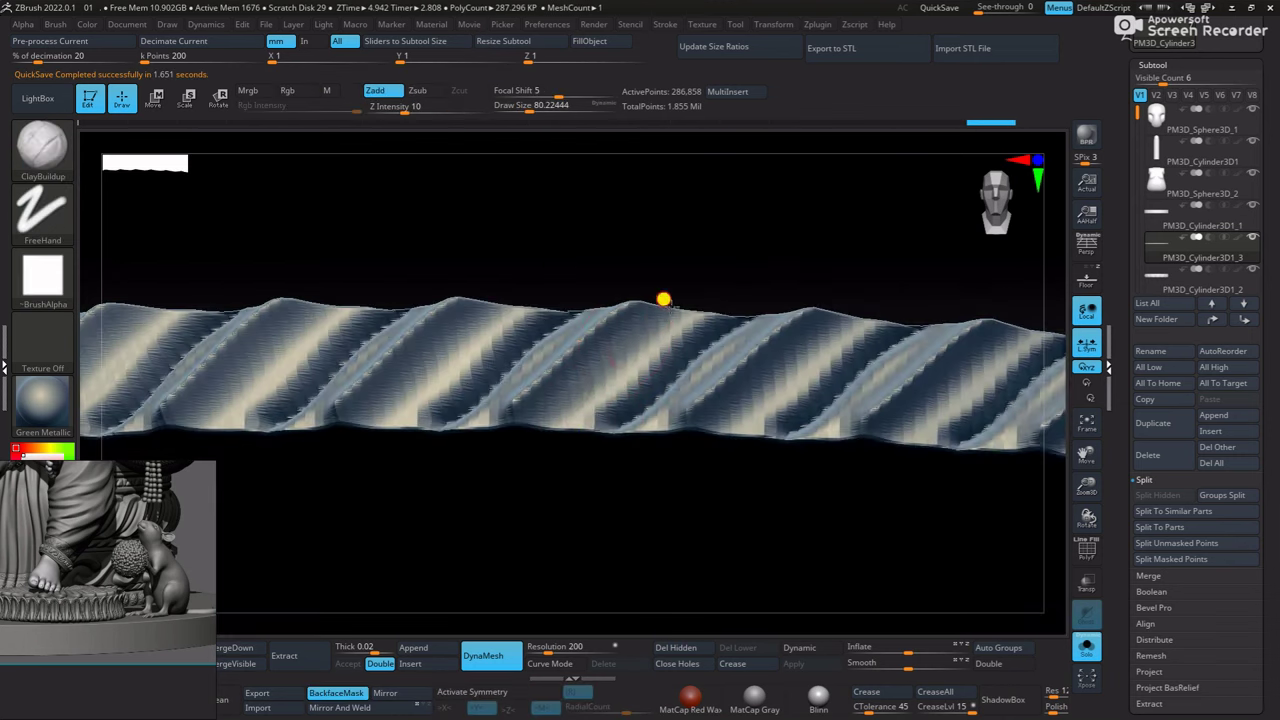
mouse_move(726, 234)
mouse_down()
mouse_move(623, 229)
mouse_move(639, 622)
mouse_move(600, 480)
mouse_move(700, 412)
mouse_up()
shift+drag(700, 520, 663, 509)
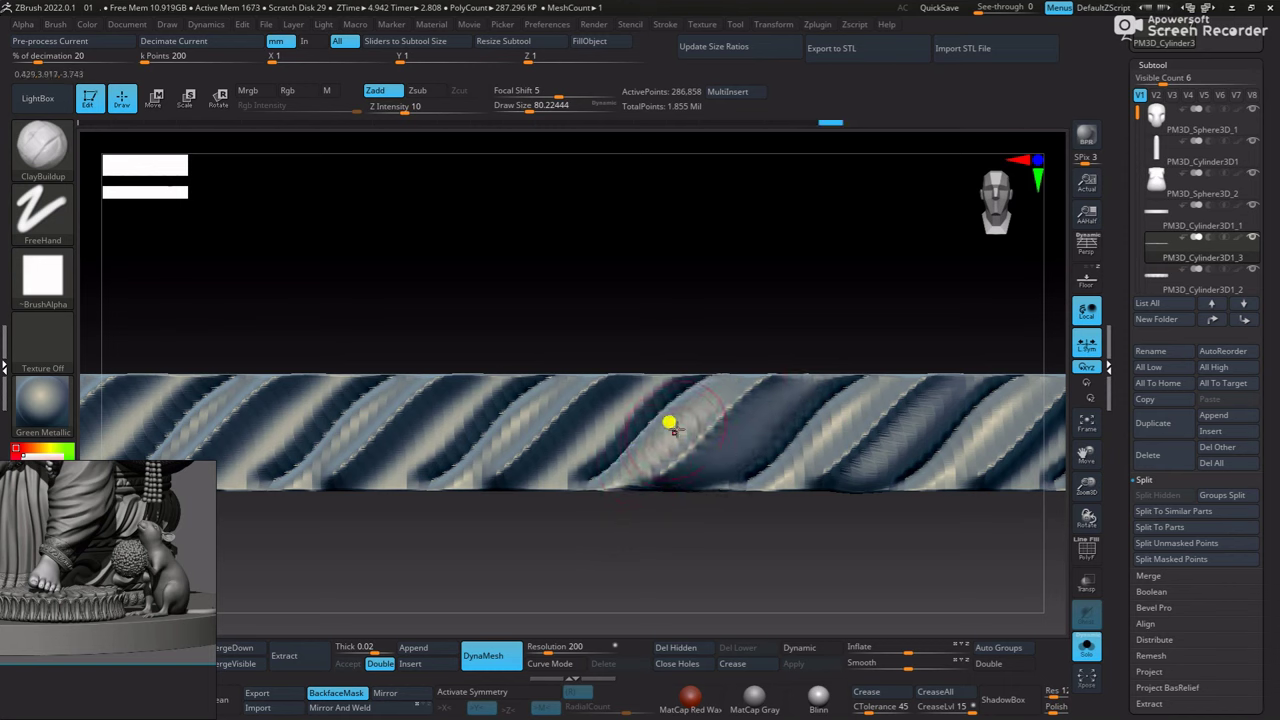
key(x)
mouse_move(759, 394)
mouse_down()
mouse_move(711, 463)
mouse_move(749, 417)
mouse_up()
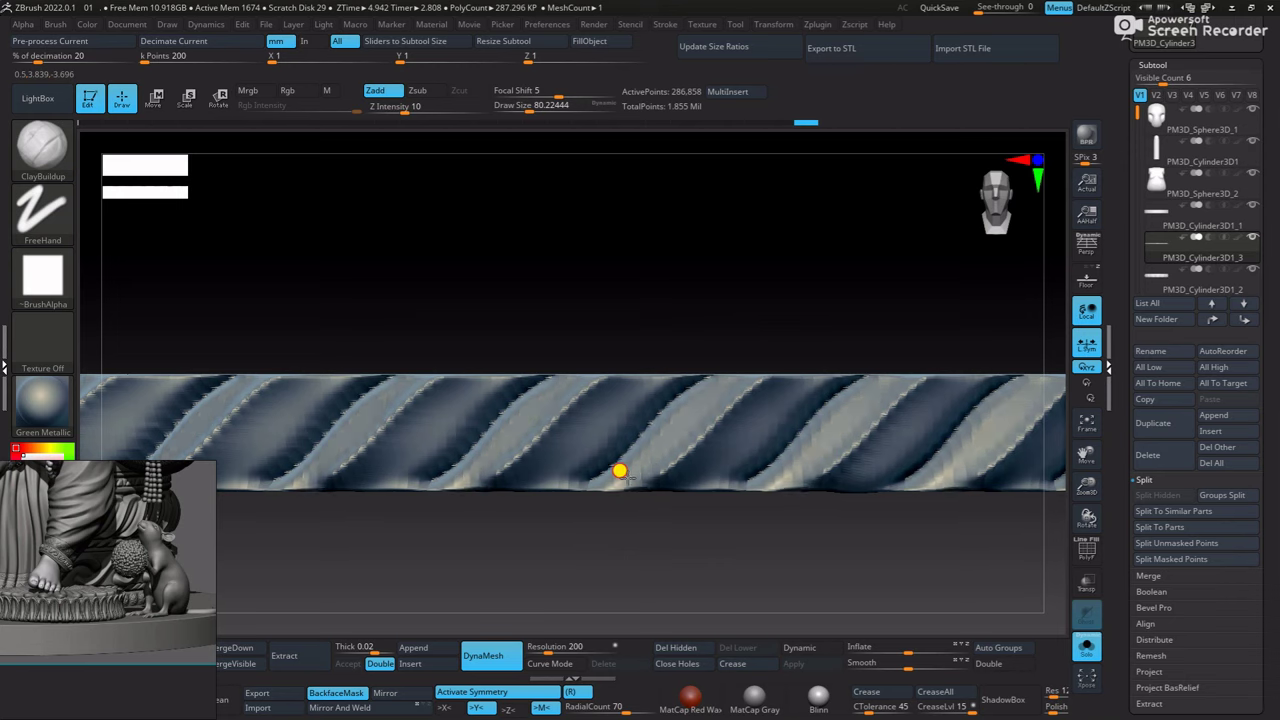
scroll(634, 500, down, 3)
scroll(585, 473, down, 3)
drag(585, 473, 674, 449)
scroll(700, 435, up, 3)
scroll(965, 357, down, 2)
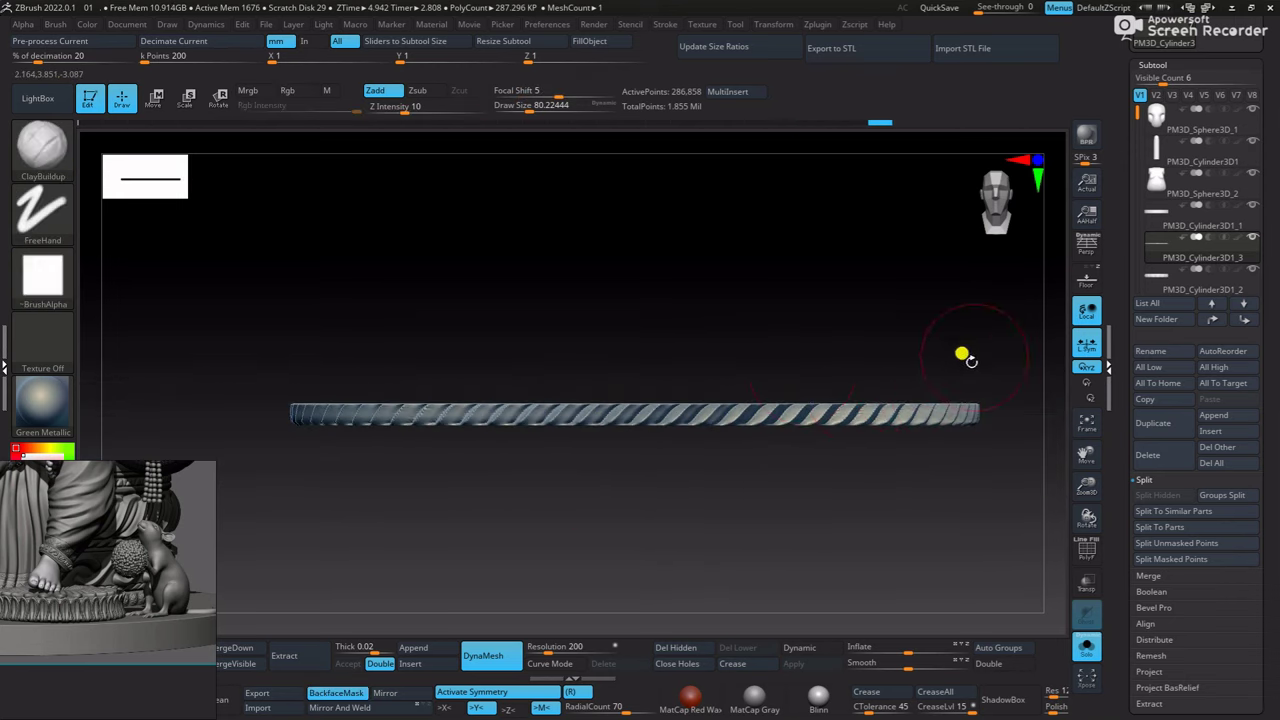
Bring back all the parts and select the bottom pedestal cylinder
click(1085, 640)
scroll(741, 405, up, 2)
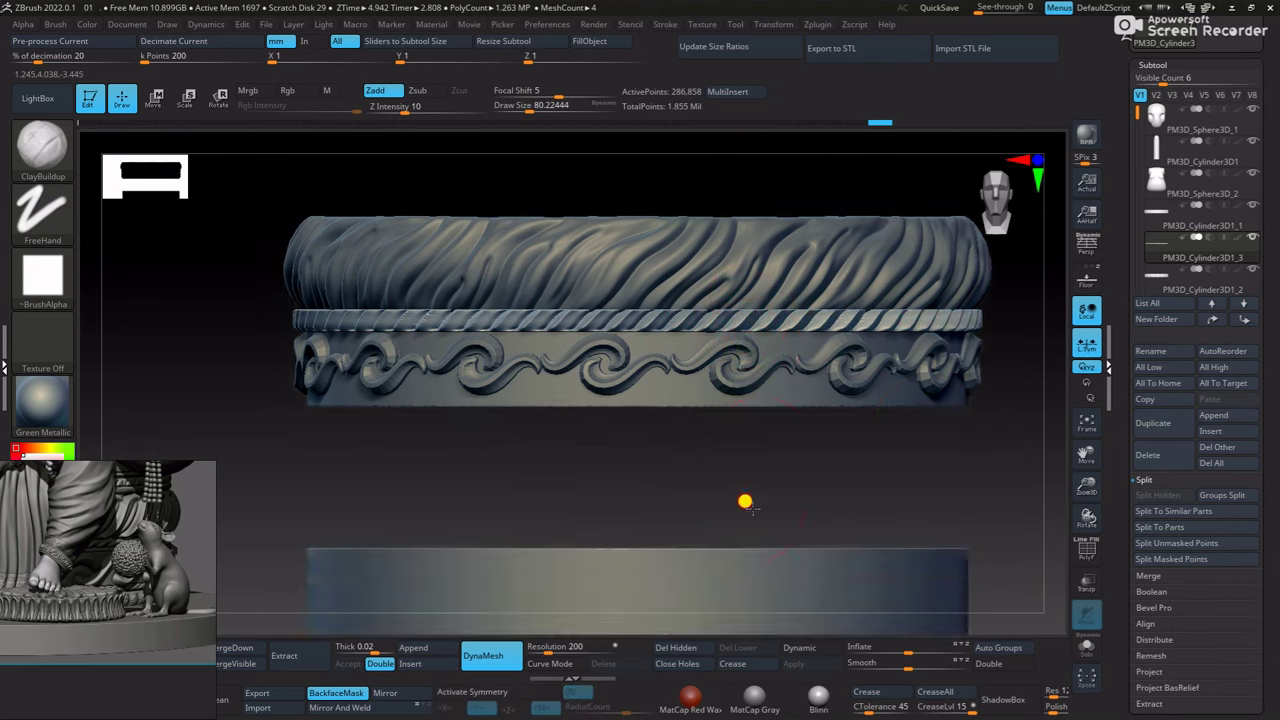
key(w)
scroll(746, 409, up, 2)
alt+click(746, 409)
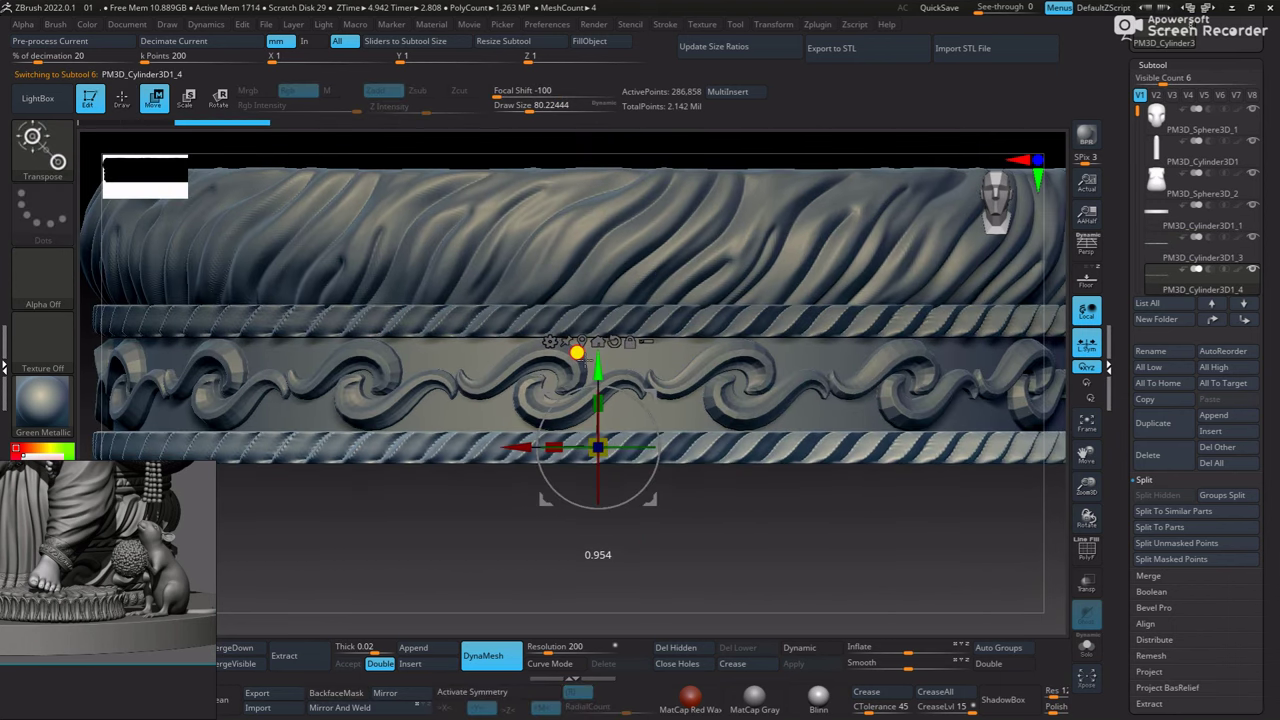
key(q)
scroll(608, 470, down, 3)
alt+click(628, 519)
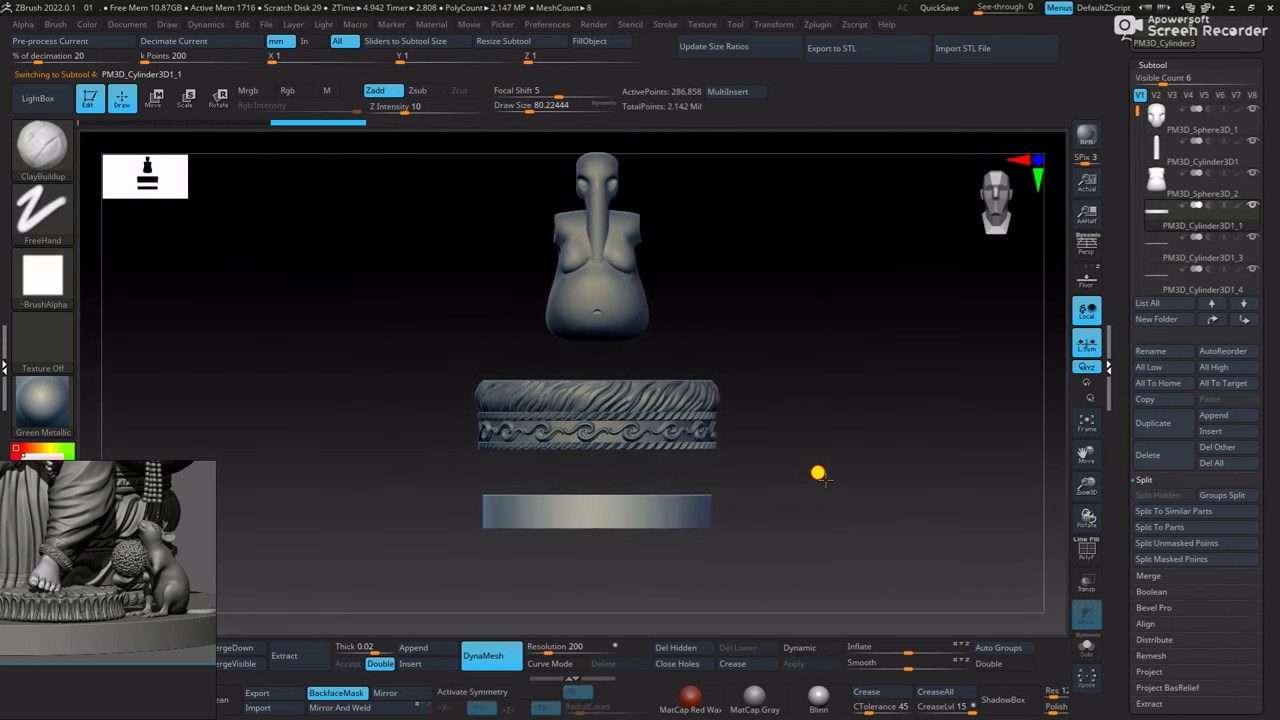
scroll(805, 464, down, 2)
scroll(780, 445, up, 3)
scroll(864, 360, up, 3)
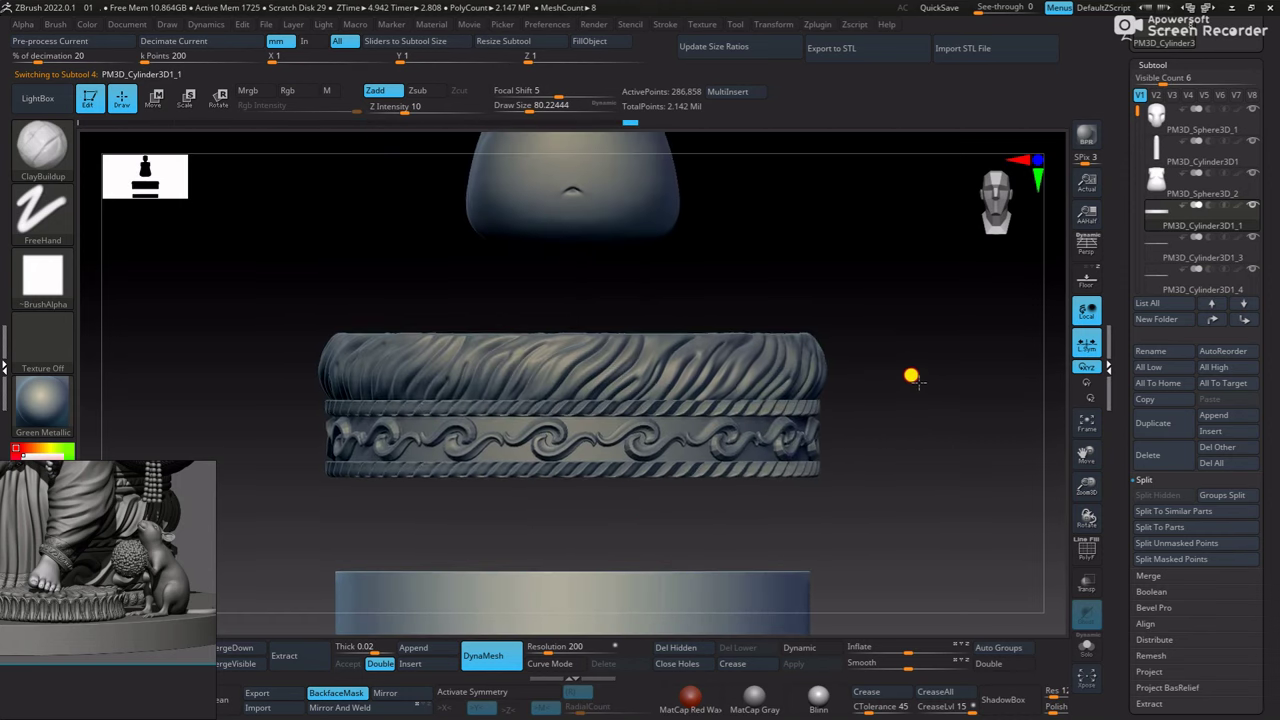
scroll(900, 362, down, 2)
scroll(898, 358, down, 1)
Duplicate the pedestal cylinder upward and scale the copy to sit just under the wave band
drag(958, 318, 806, 389)
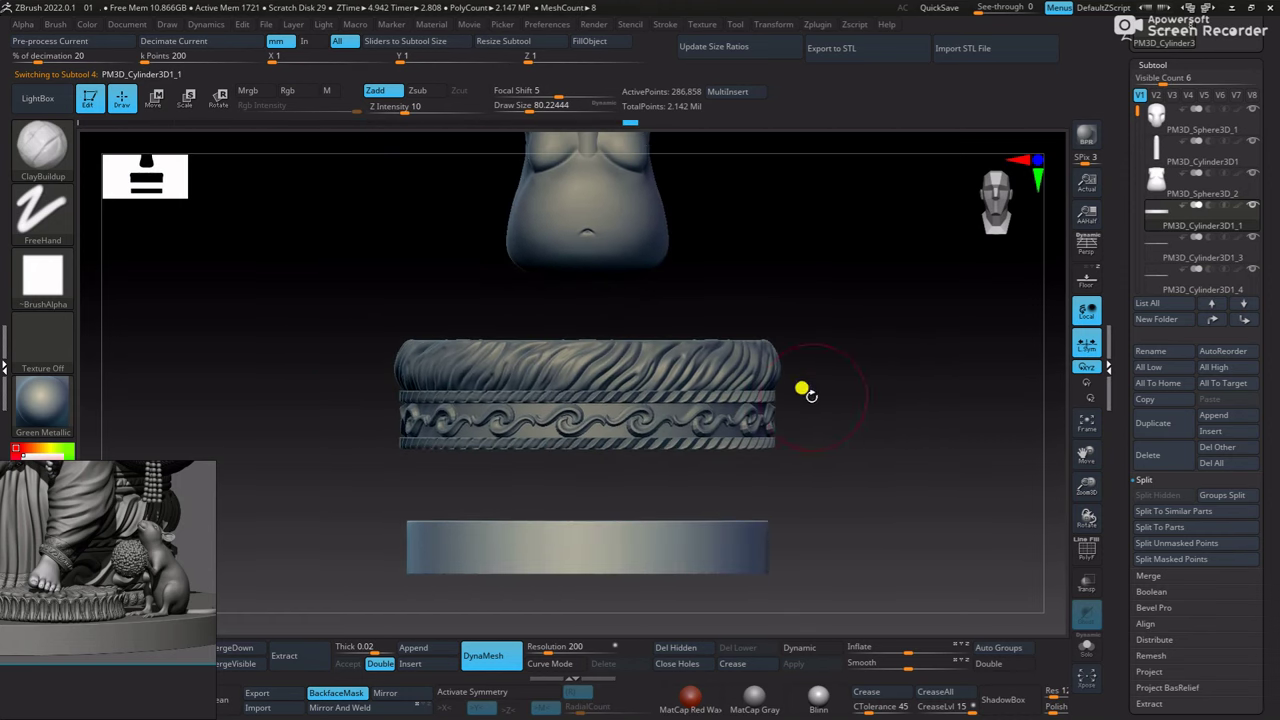
key(w)
ctrl+drag(589, 443, 600, 394)
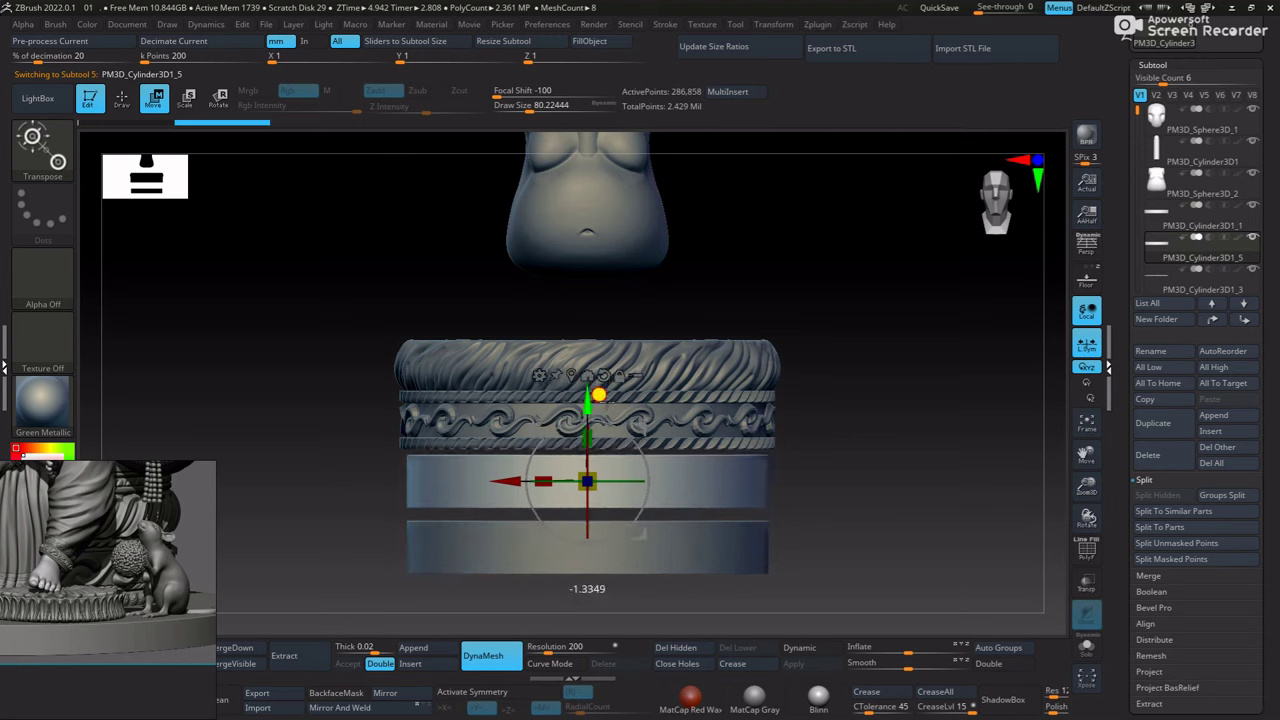
scroll(897, 423, up, 2)
scroll(927, 498, up, 2)
key(shift+p)
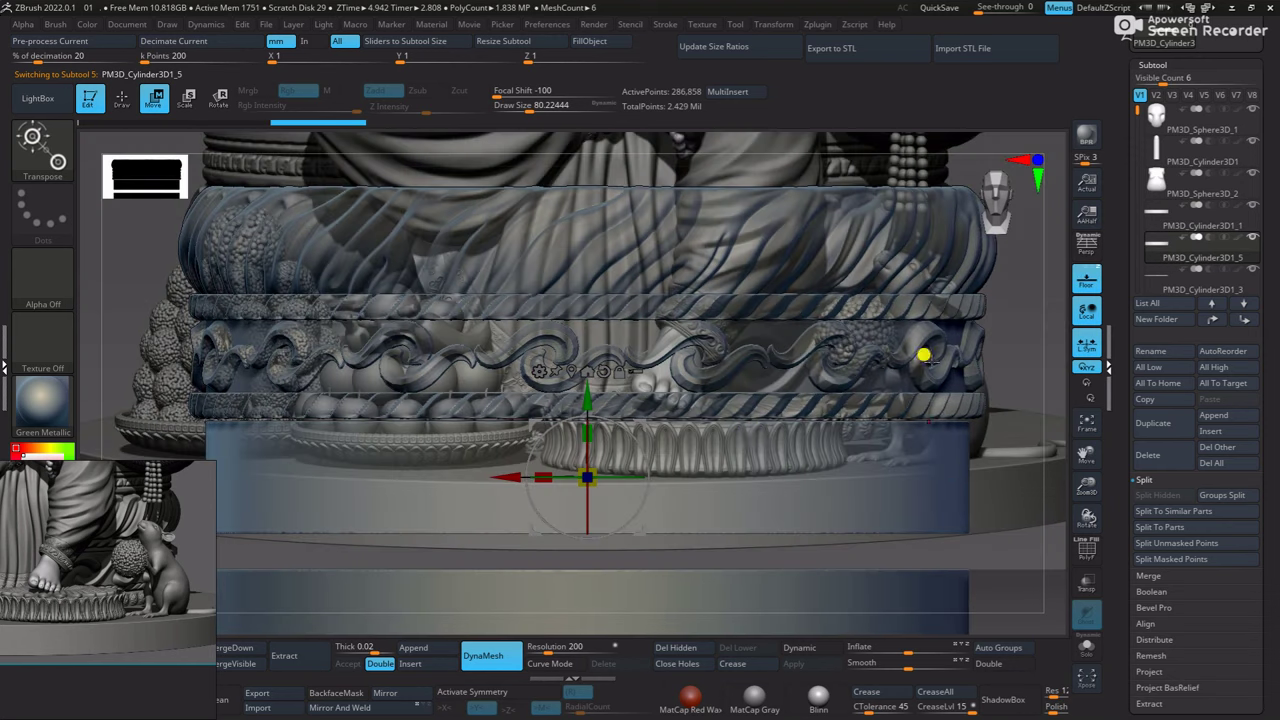
mouse_move(589, 423)
mouse_down()
mouse_move(606, 436)
mouse_move(592, 466)
mouse_move(590, 447)
mouse_up()
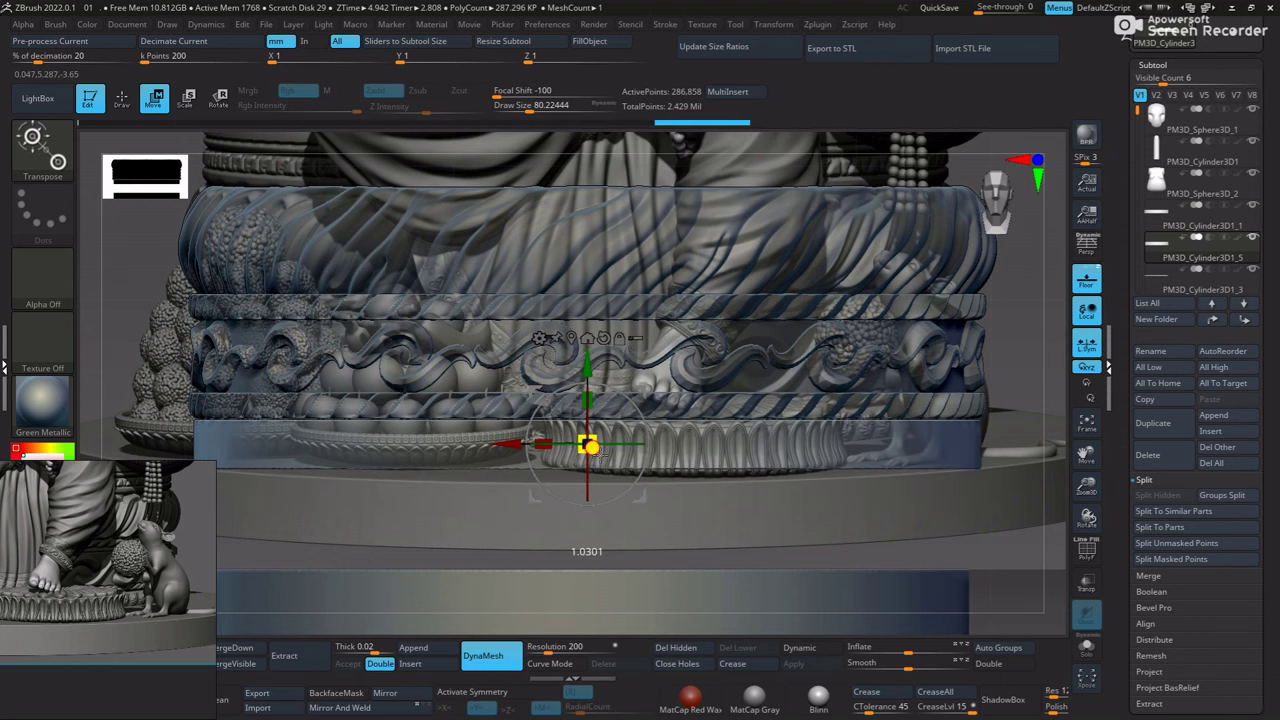
click(1086, 282)
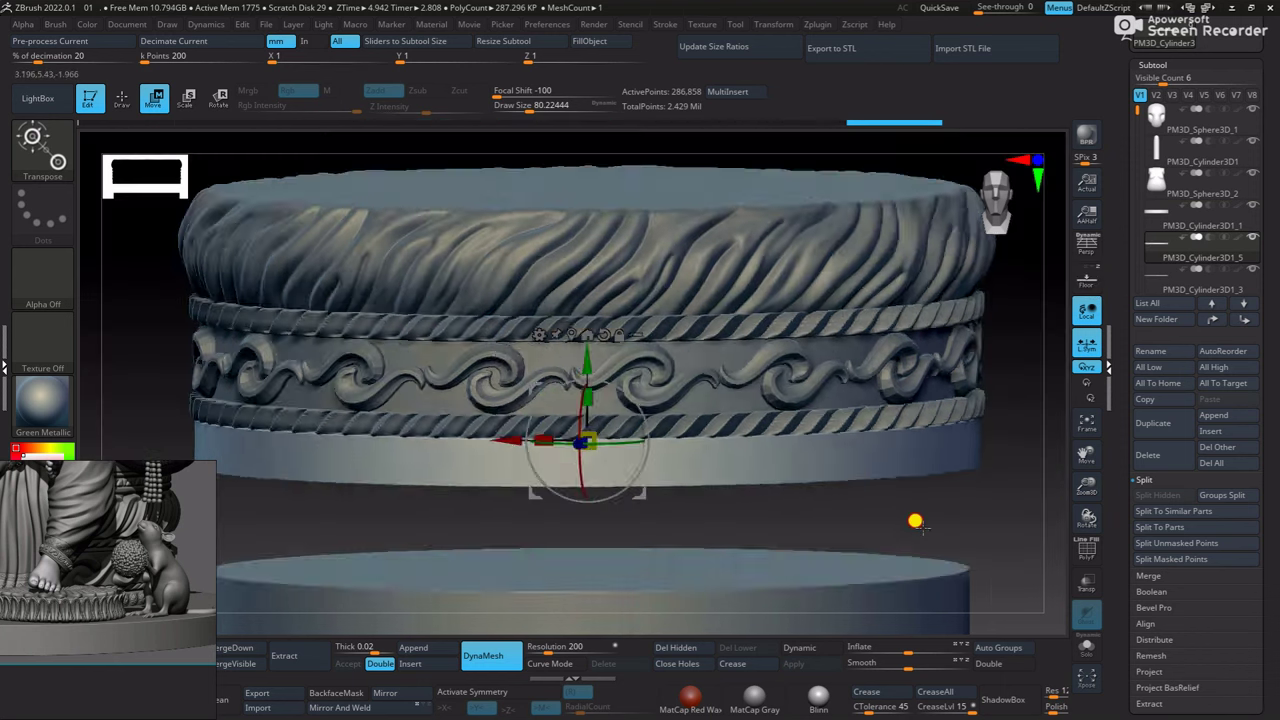
drag(586, 437, 588, 438)
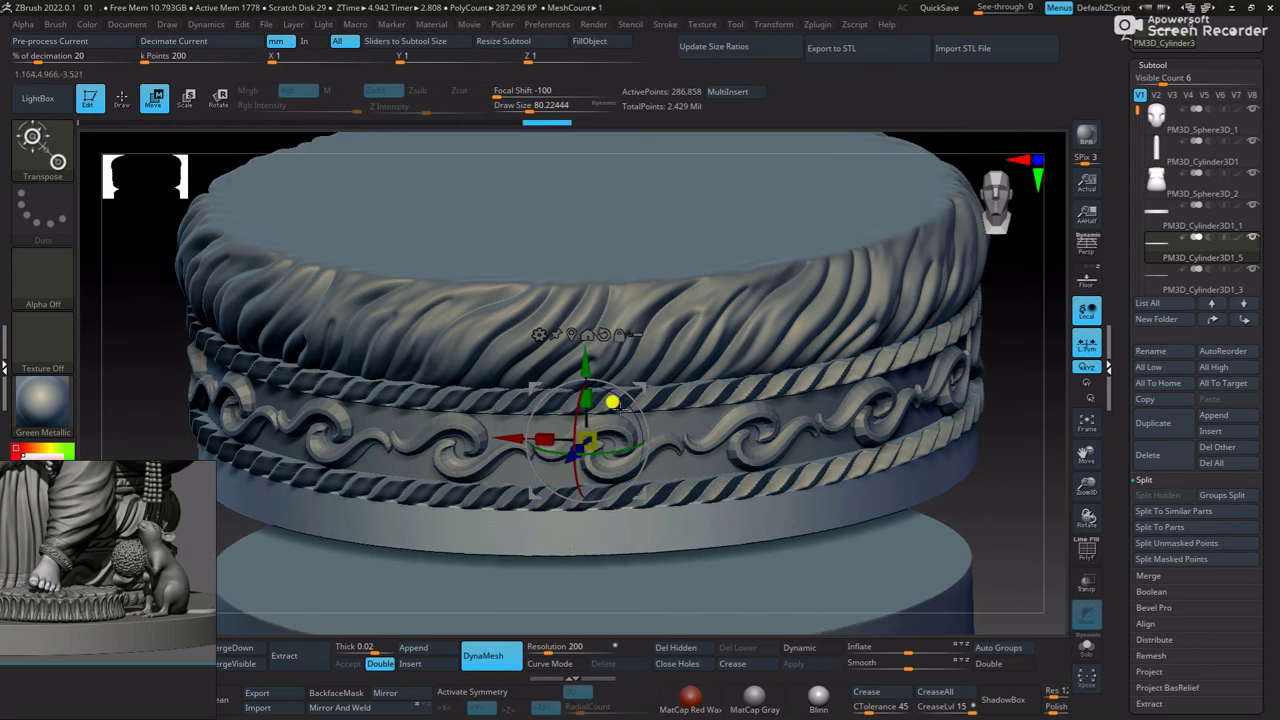
shift+drag(1010, 520, 992, 463)
key(q)
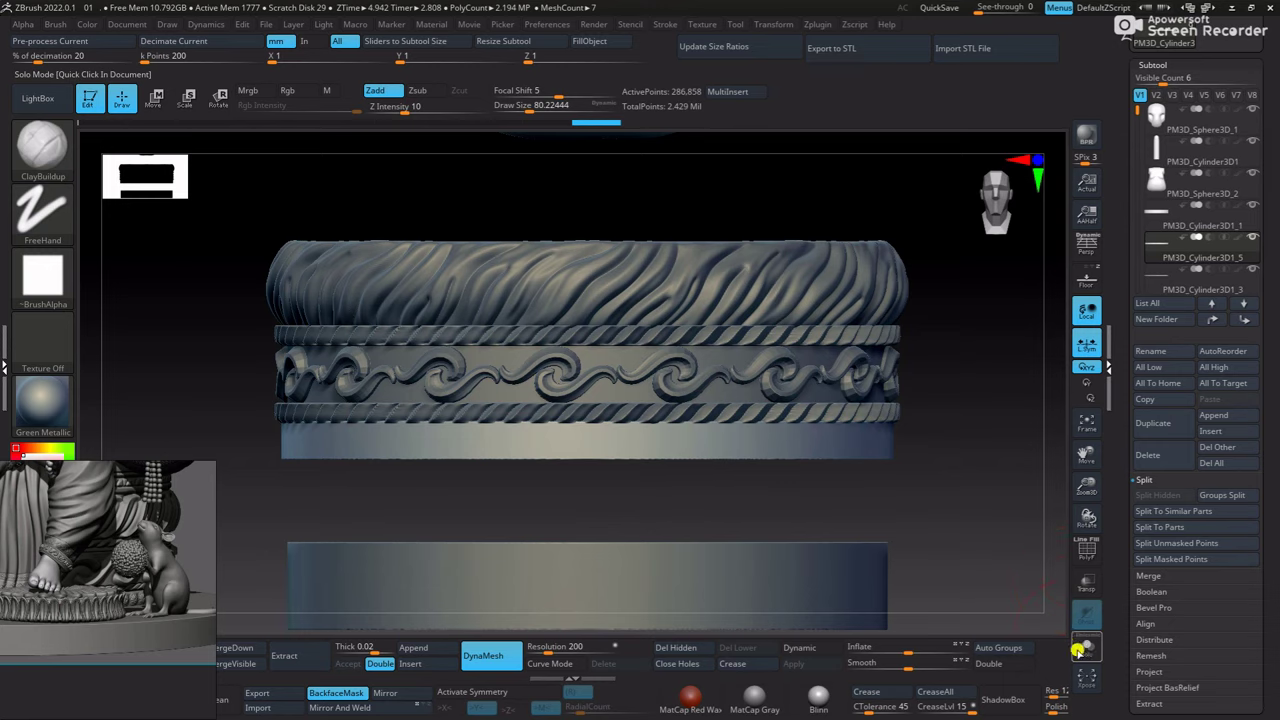
Lift the plain disc above the patterned ring, flatten it thin and smooth its edges round
click(1087, 647)
key(ctrl)
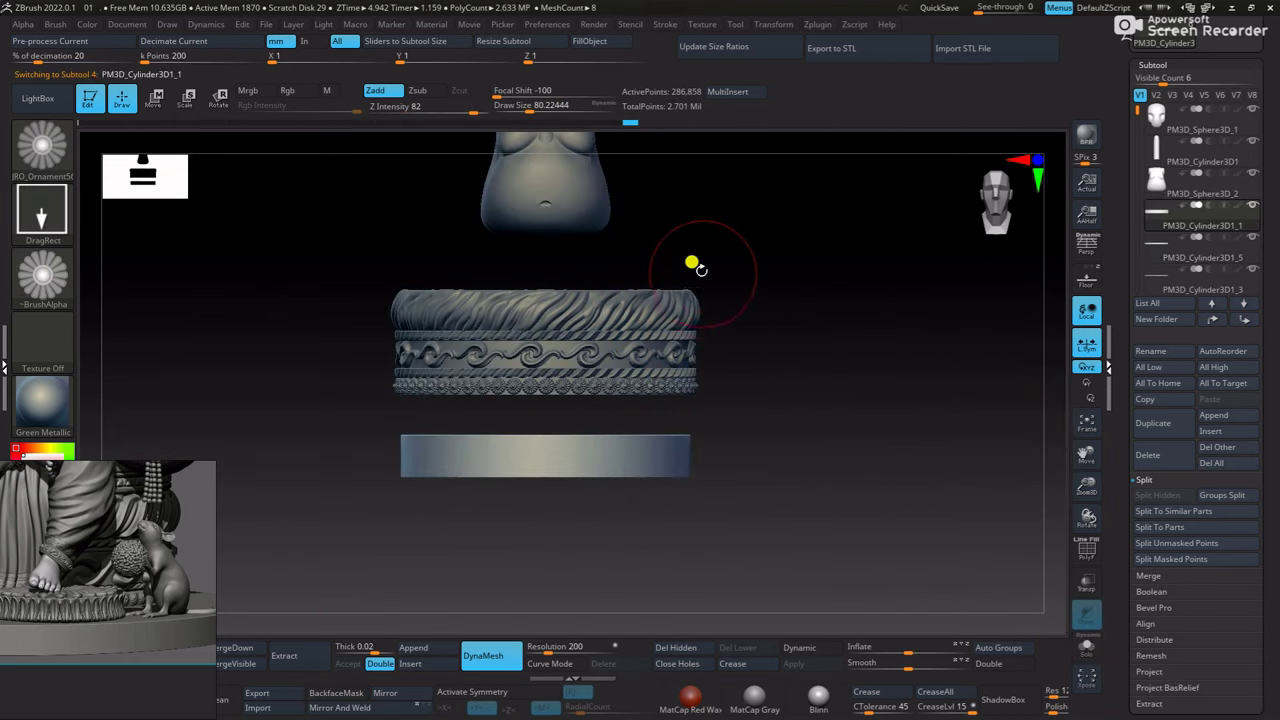
key(w)
drag(791, 323, 760, 382)
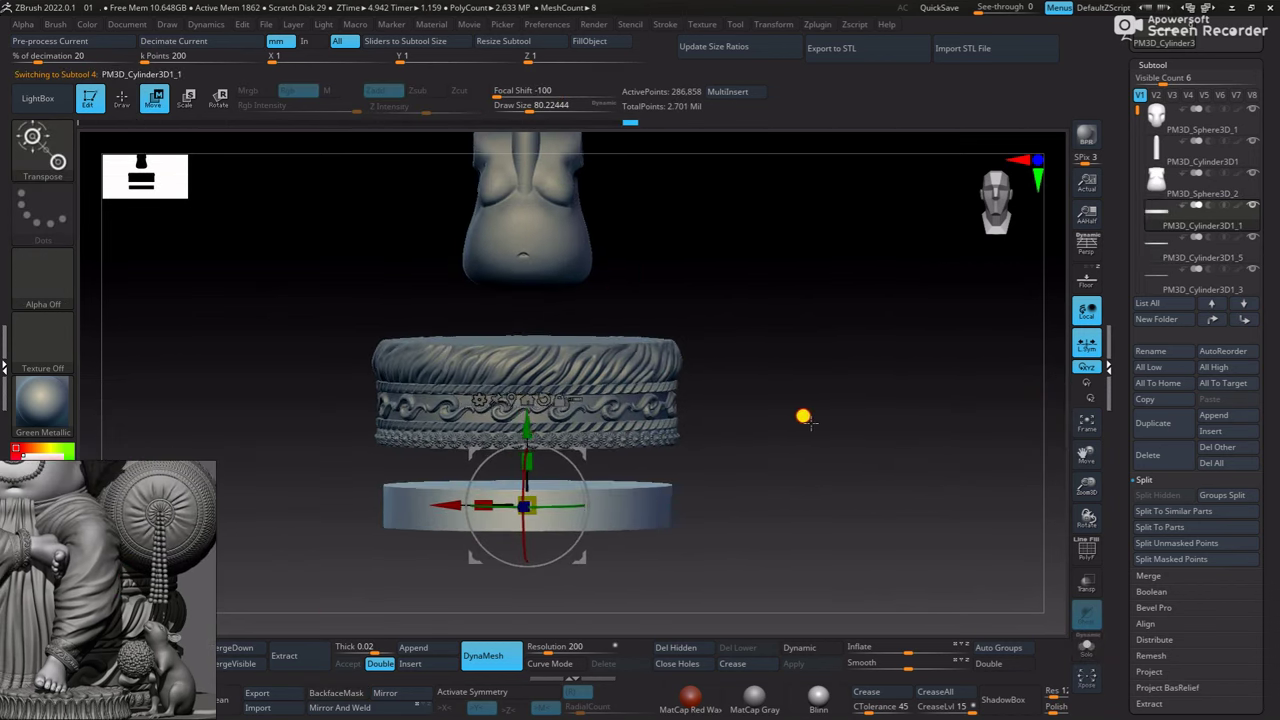
drag(526, 434, 531, 214)
scroll(526, 268, up, 3)
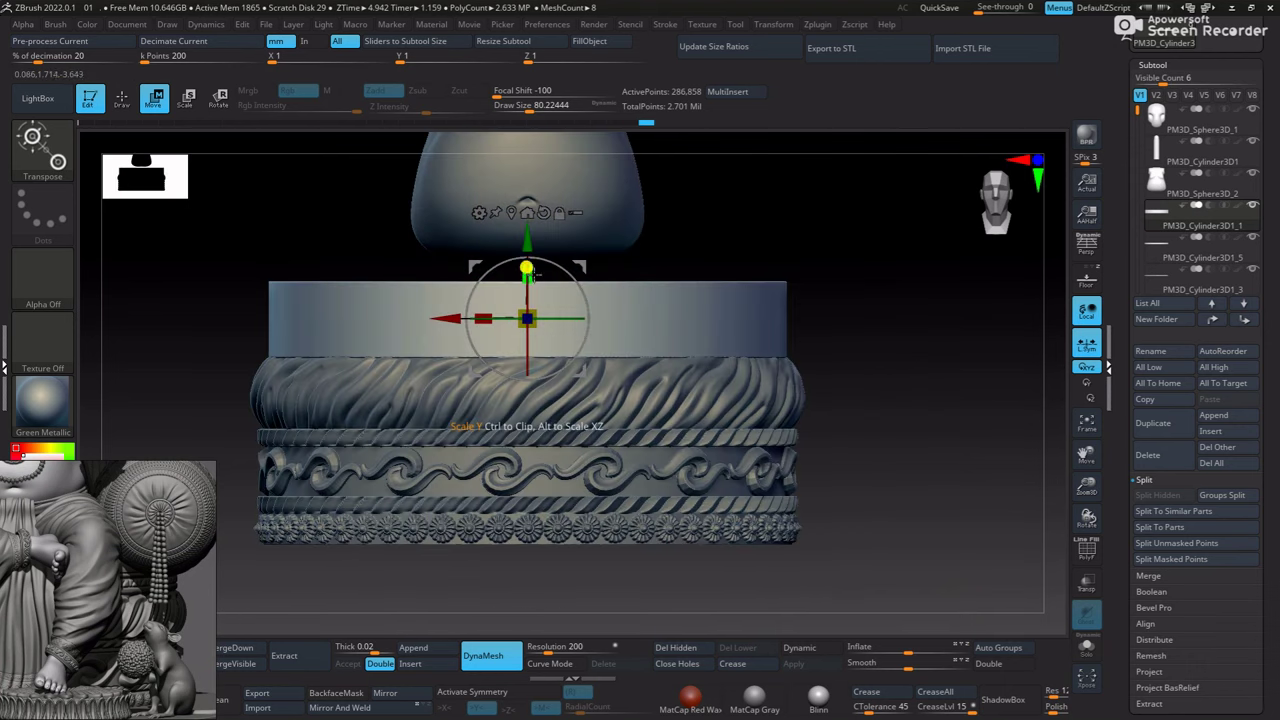
mouse_move(528, 272)
mouse_down()
mouse_move(523, 320)
mouse_move(524, 255)
mouse_up()
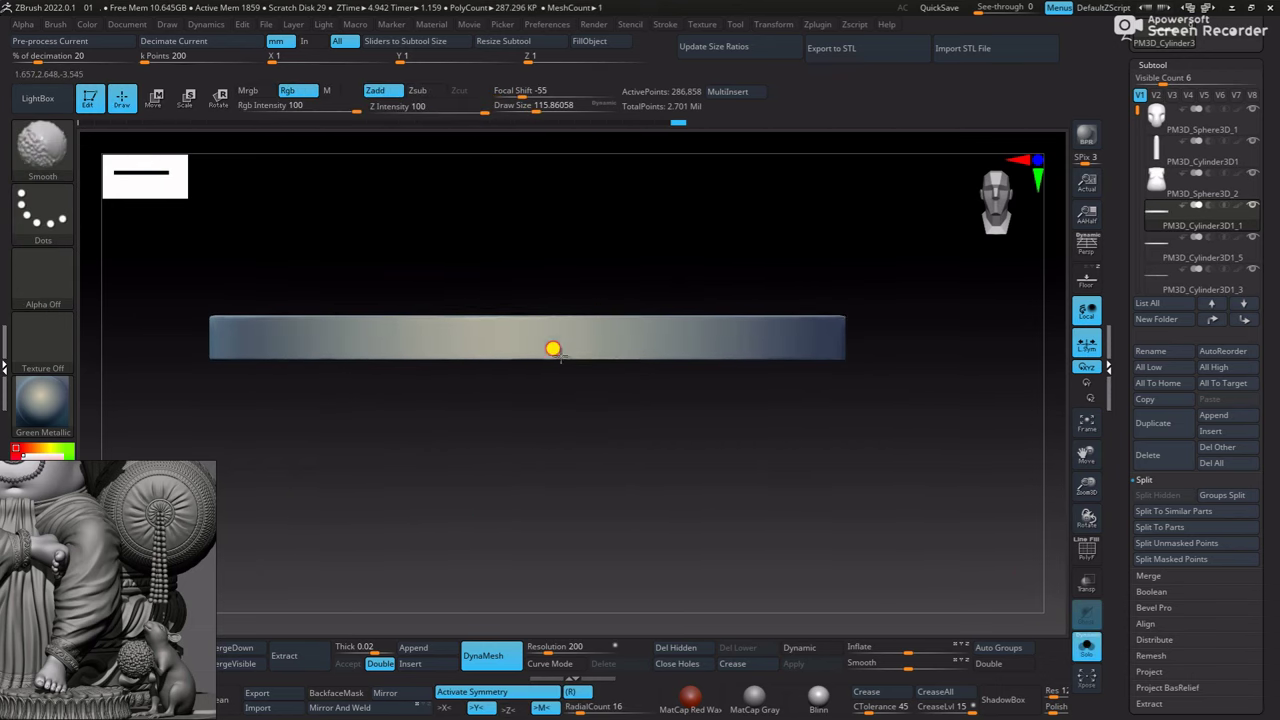
shift+drag(551, 346, 557, 341)
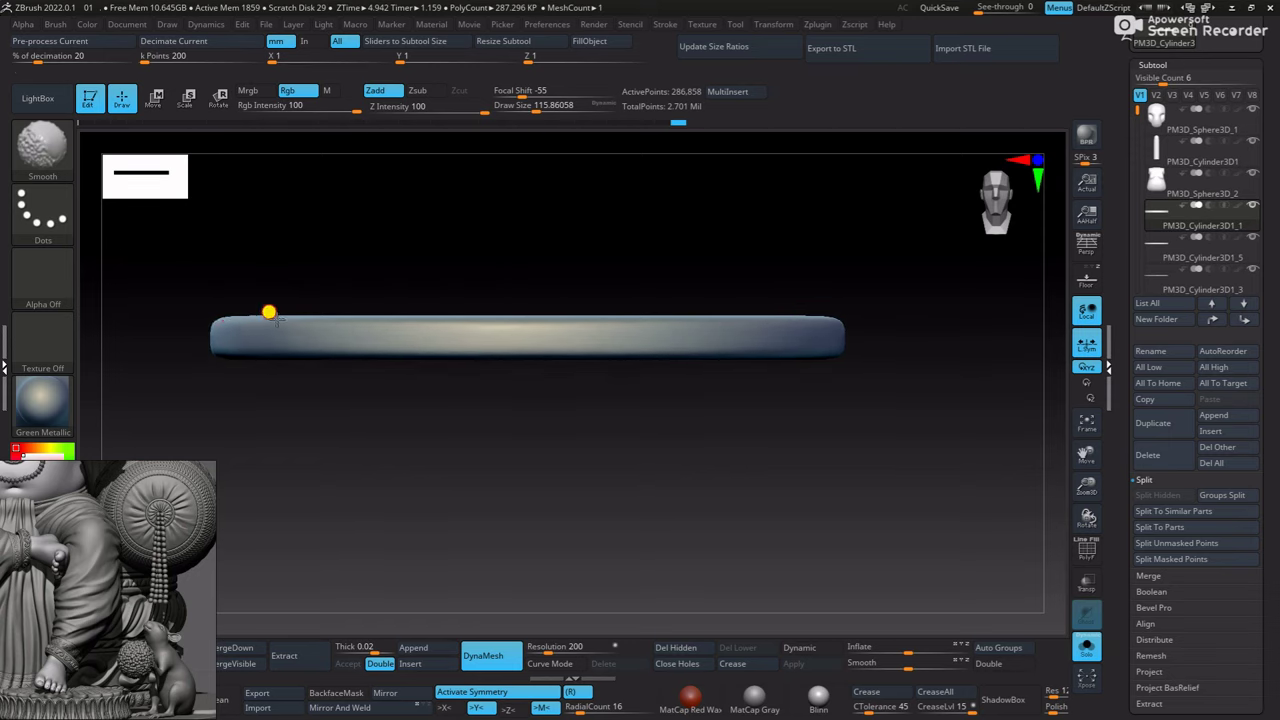
Show the other parts again and review the whole model from the side
key(w)
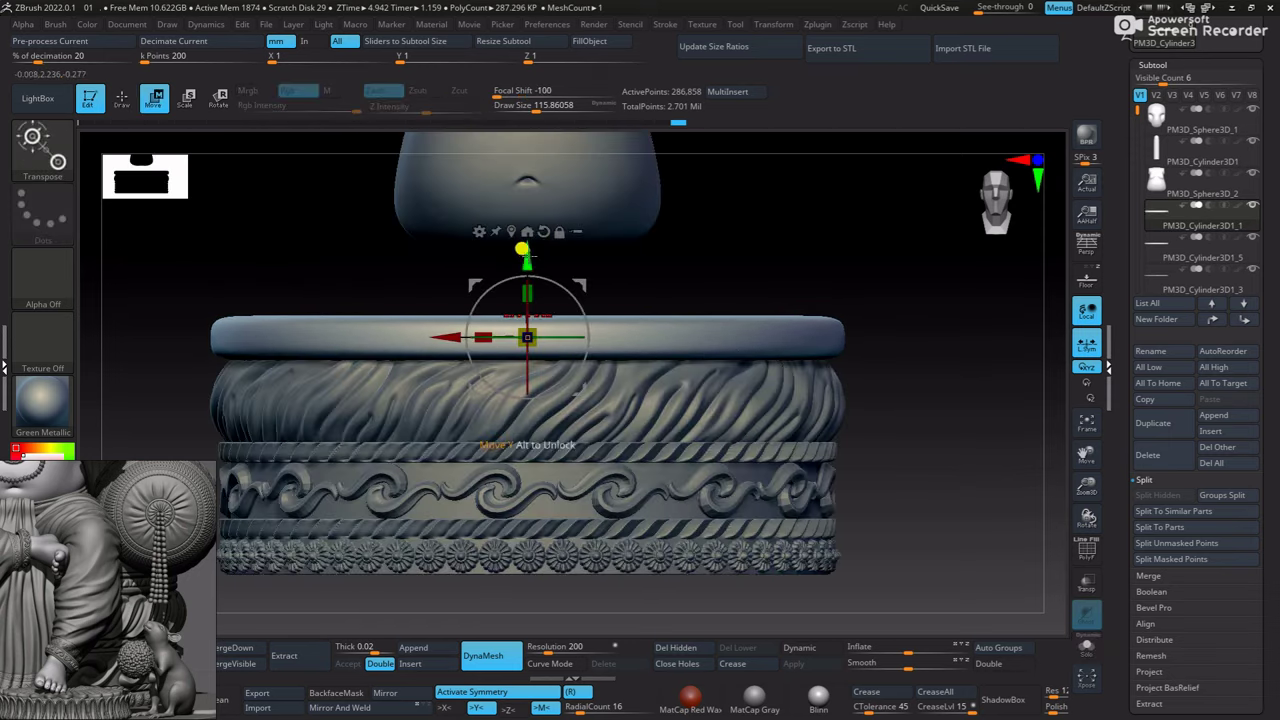
key(q)
scroll(905, 340, down, 5)
mouse_move(729, 294)
mouse_down()
mouse_move(791, 404)
mouse_move(863, 454)
mouse_move(808, 426)
mouse_move(771, 440)
mouse_move(855, 413)
mouse_up()
scroll(855, 413, down, 5)
scroll(128, 540, down, 3)
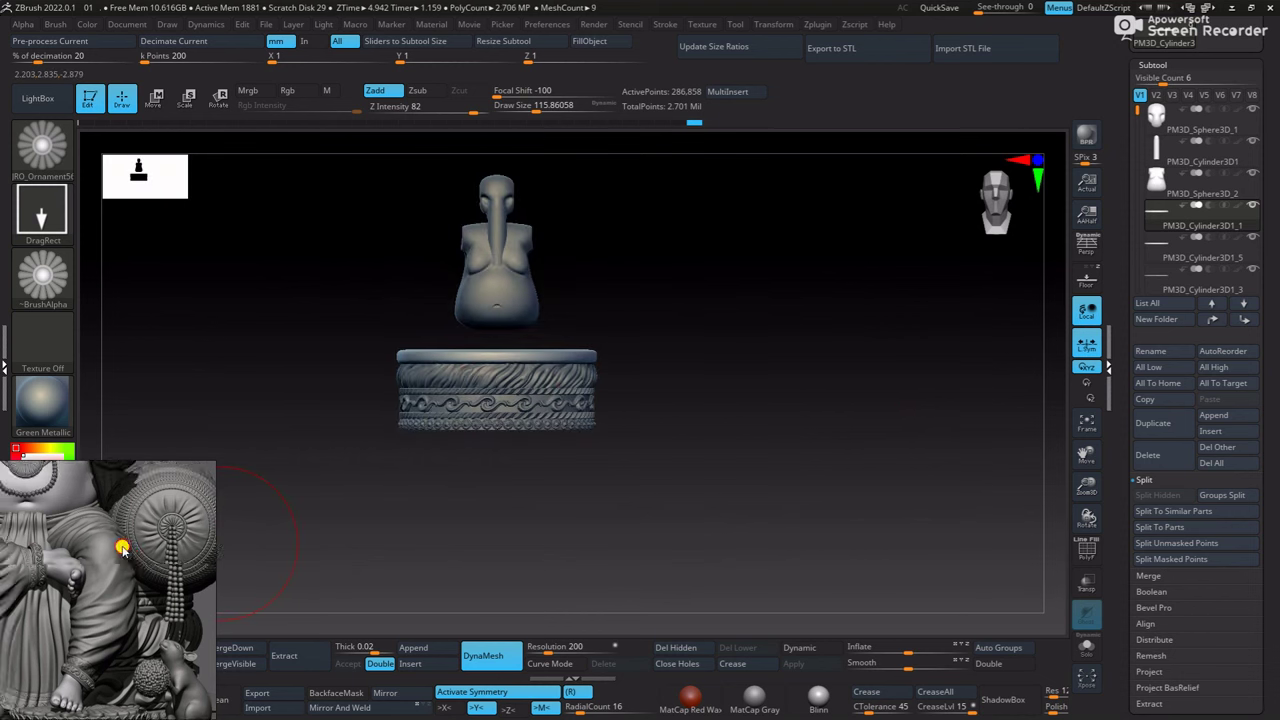
scroll(133, 595, down, 3)
scroll(133, 595, down, 2)
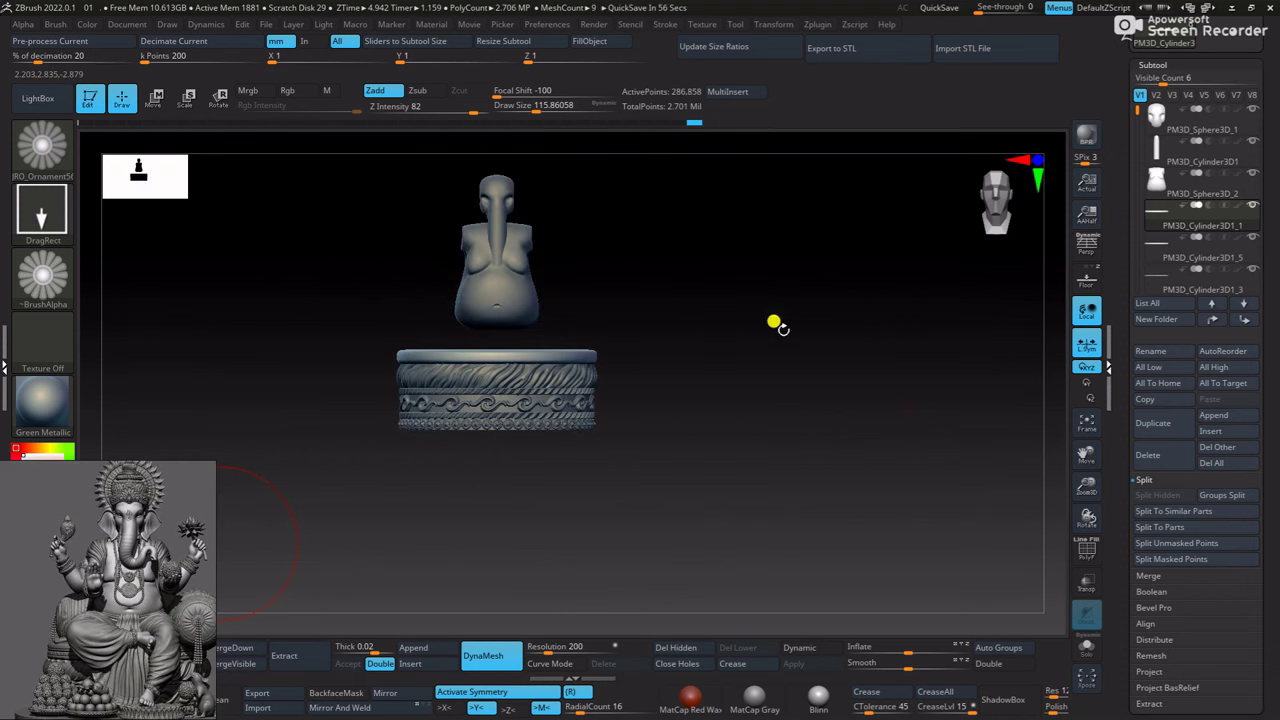
scroll(634, 346, up, 2)
scroll(661, 272, up, 3)
mouse_move(661, 272)
alt+mouse_down()
mouse_move(656, 305)
mouse_move(723, 363)
mouse_move(711, 331)
alt+mouse_up()
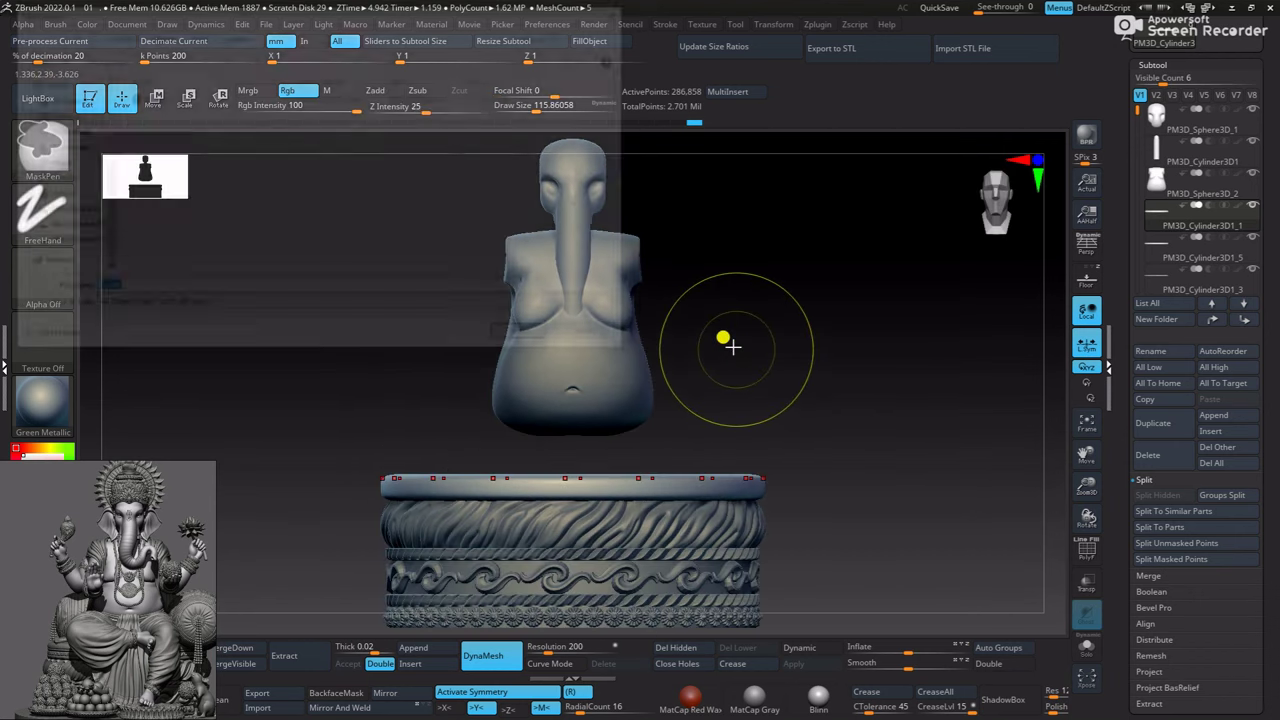
Save the project over the existing file and switch to the torso part
key(ctrl+s)
key(Return)
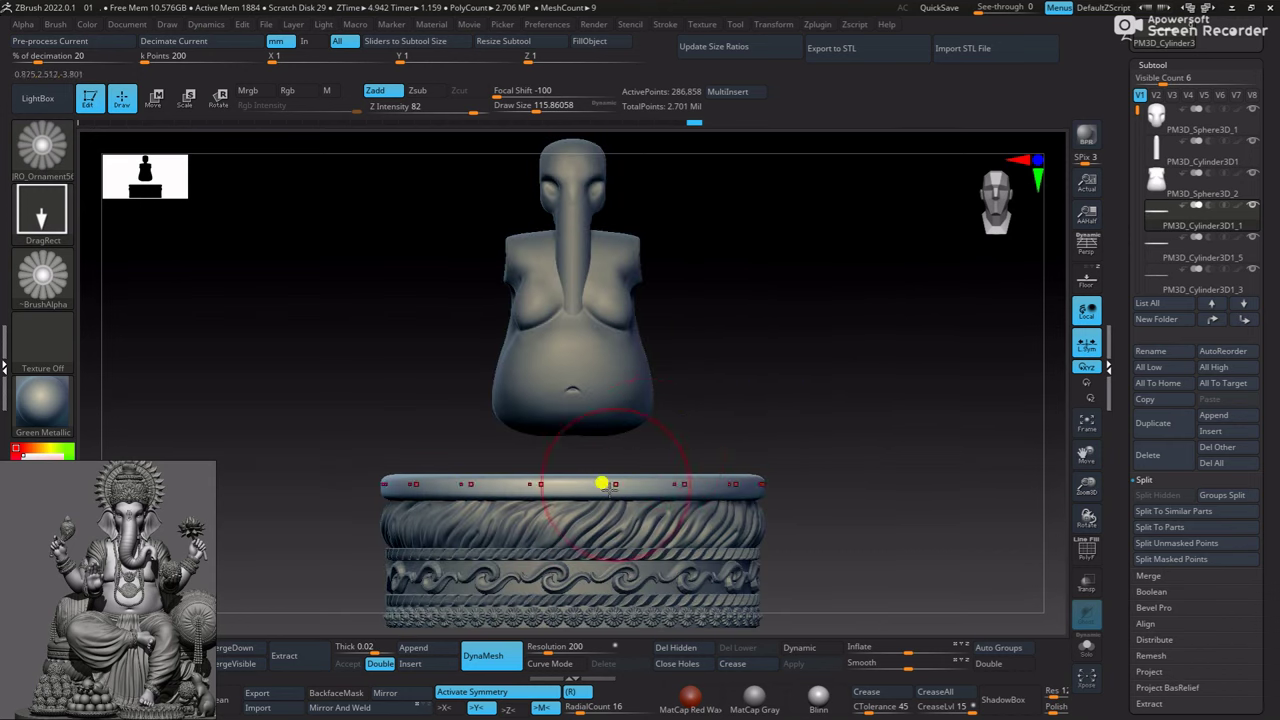
key(ctrl+z)
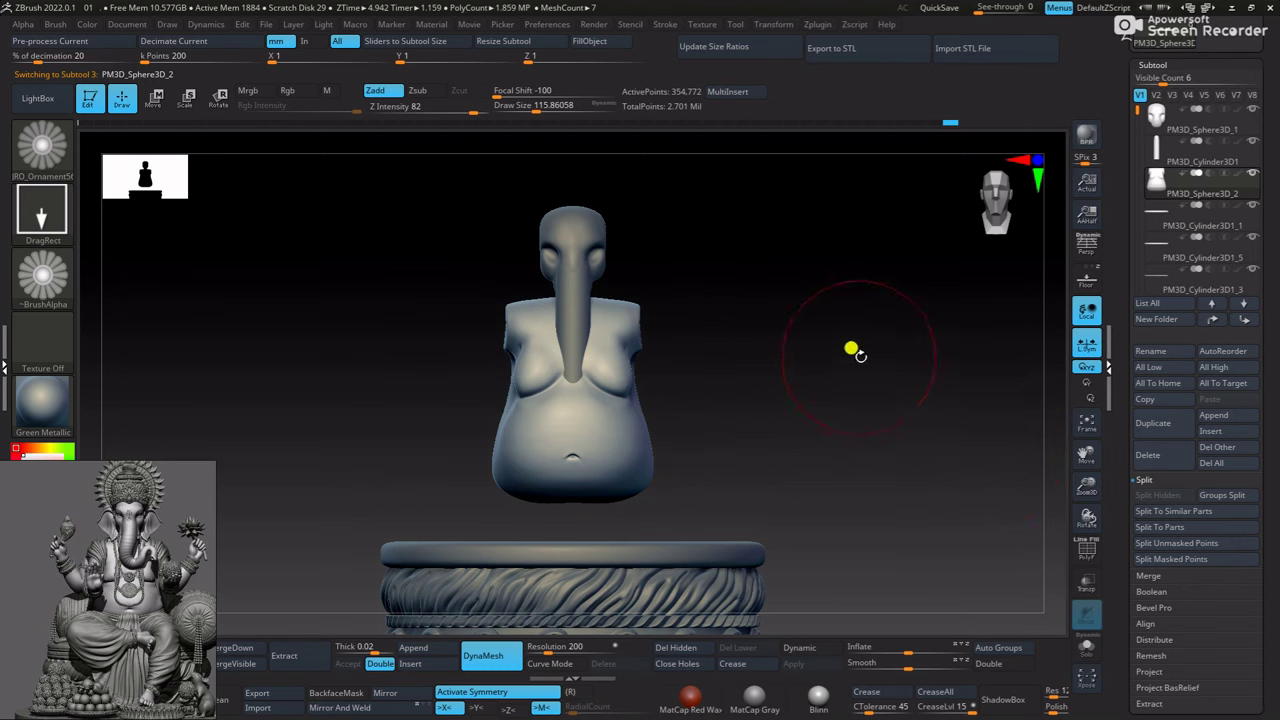
Isolate the torso and frame a close view of the chest and belly
key(f)
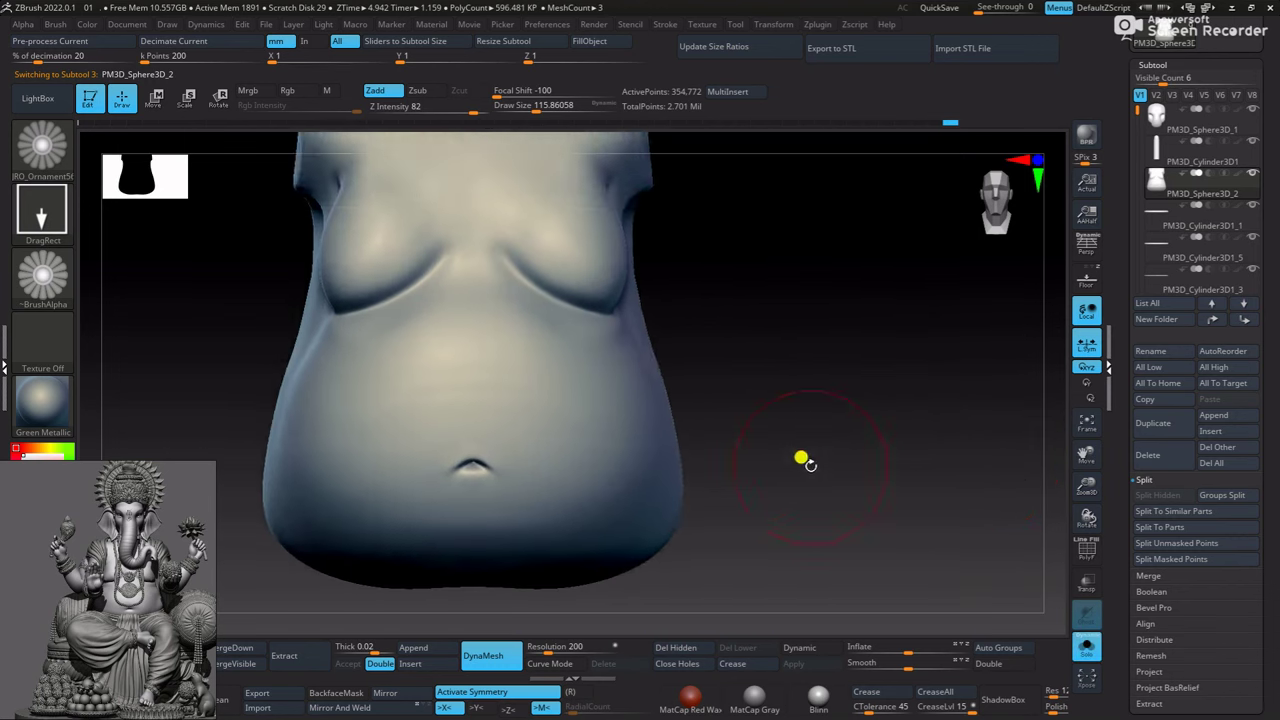
key(b)
key(c)
key(b)
mouse_move(780, 386)
ctrl+right_down()
mouse_move(883, 330)
mouse_move(846, 429)
ctrl+right_up()
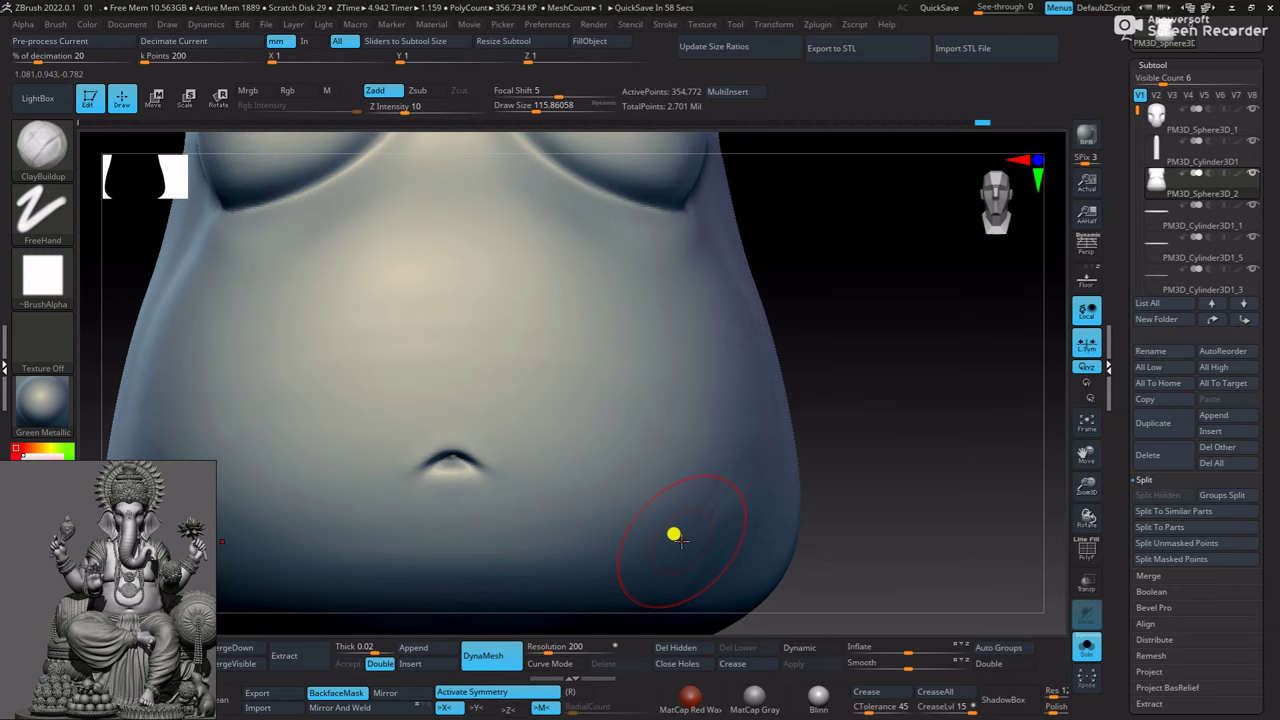
right_drag(760, 473, 857, 436)
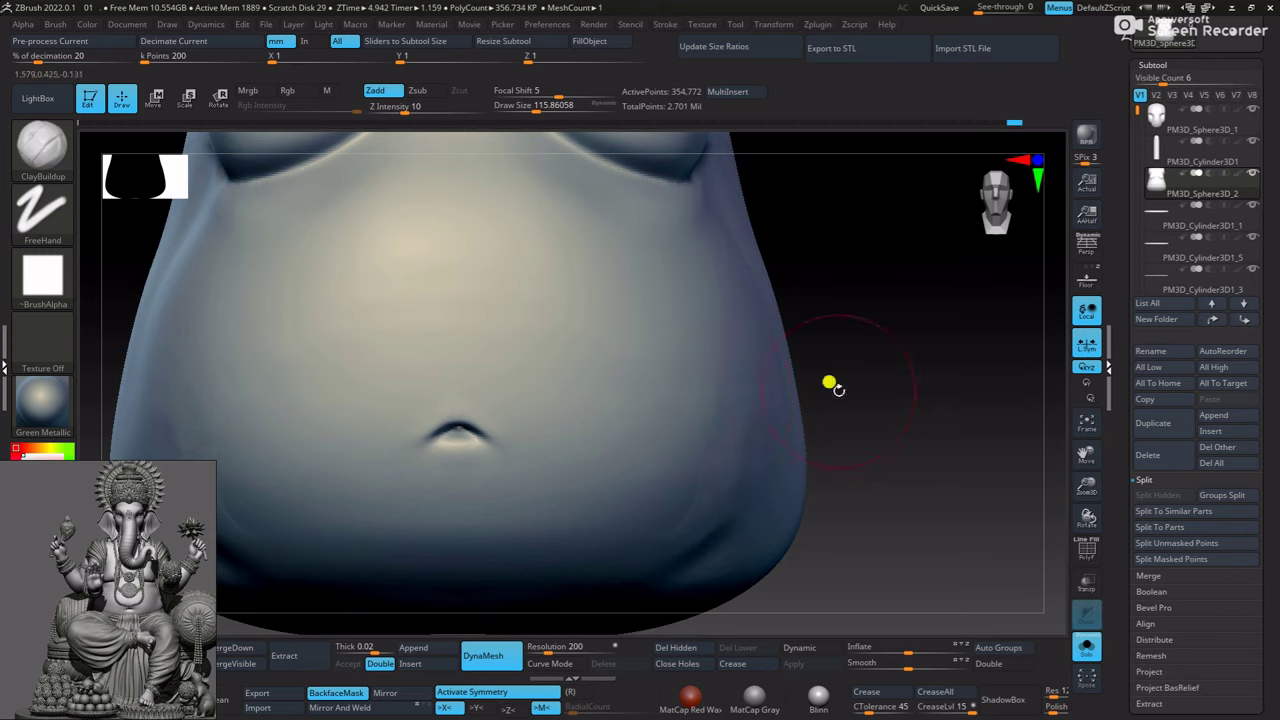
right_drag(830, 385, 751, 371)
mouse_move(743, 424)
right_down()
mouse_move(725, 444)
mouse_move(700, 434)
right_up()
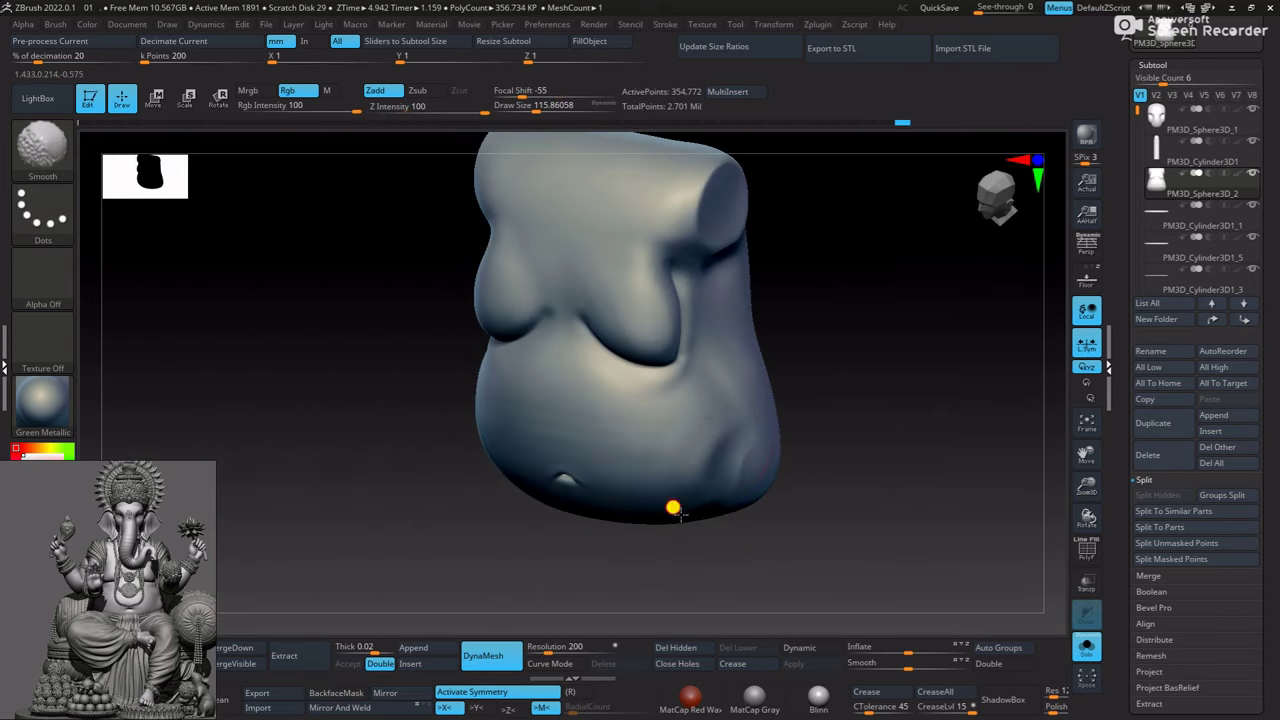
mouse_move(711, 503)
right_down()
mouse_move(840, 429)
mouse_move(640, 517)
mouse_move(709, 500)
right_up()
key(shift)
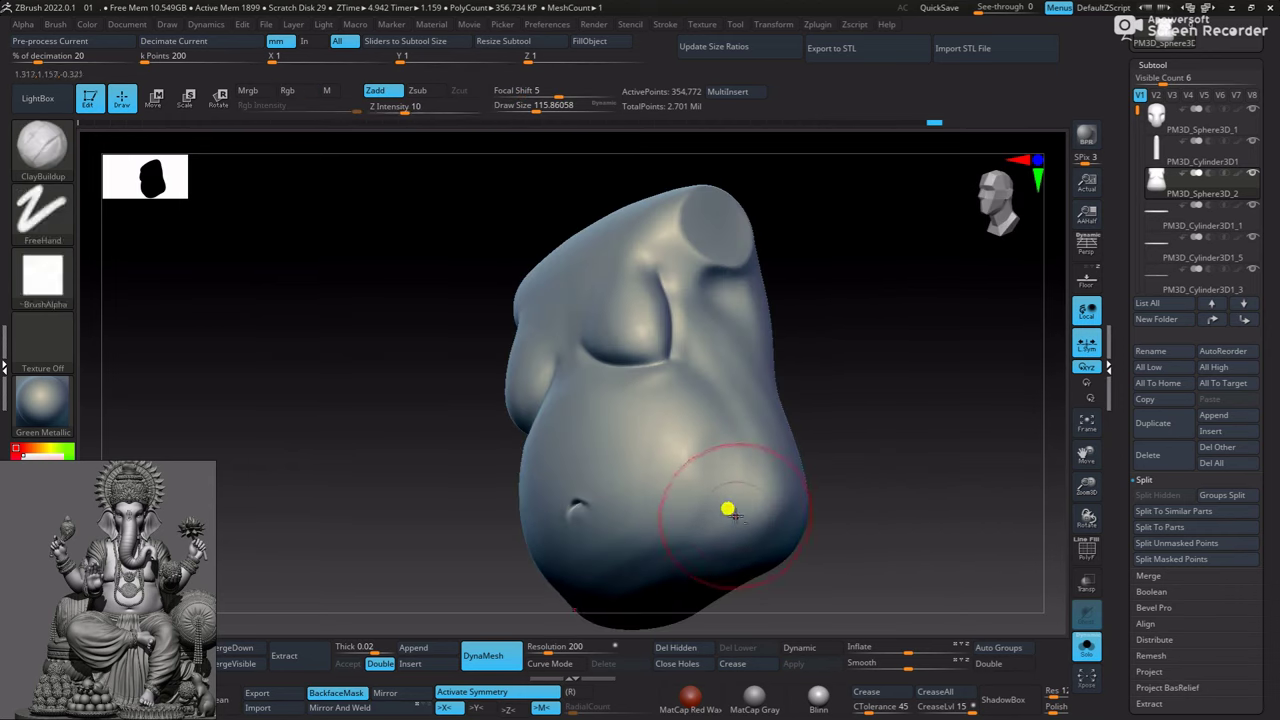
key(alt+shift)
mouse_move(851, 446)
right_down()
mouse_move(754, 409)
mouse_move(763, 380)
mouse_move(617, 389)
right_up()
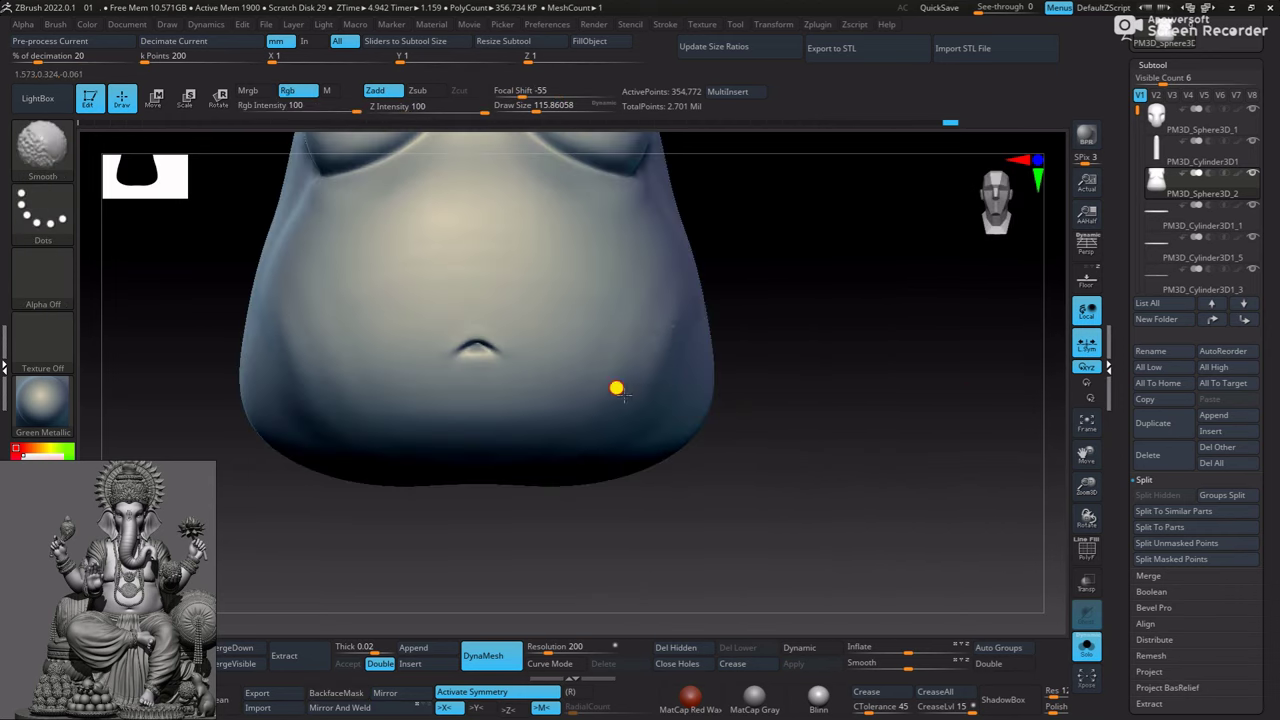
mouse_move(656, 289)
alt+right_down()
mouse_move(780, 429)
mouse_move(829, 437)
mouse_move(806, 354)
mouse_move(720, 373)
alt+right_up()
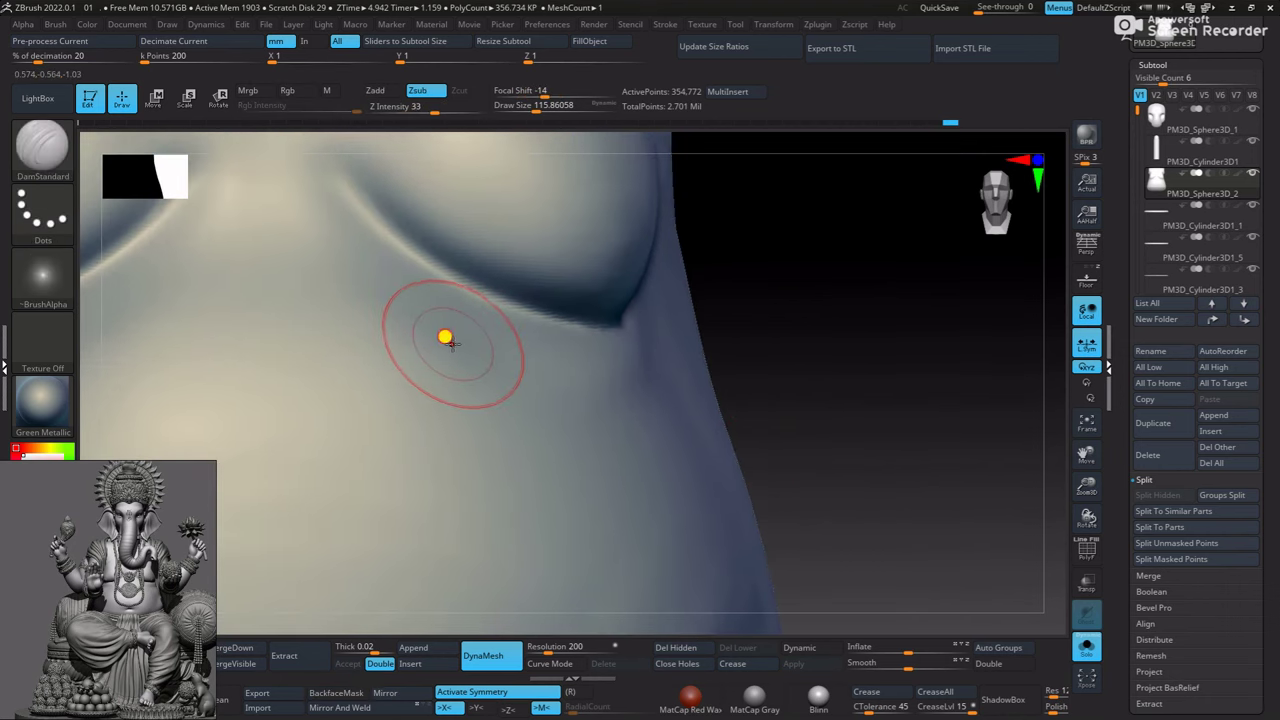
Carve a crease under the chest, redoing the stroke until it looks right
drag(445, 338, 611, 371)
ctrl+right_drag(611, 371, 474, 363)
key(ctrl+z)
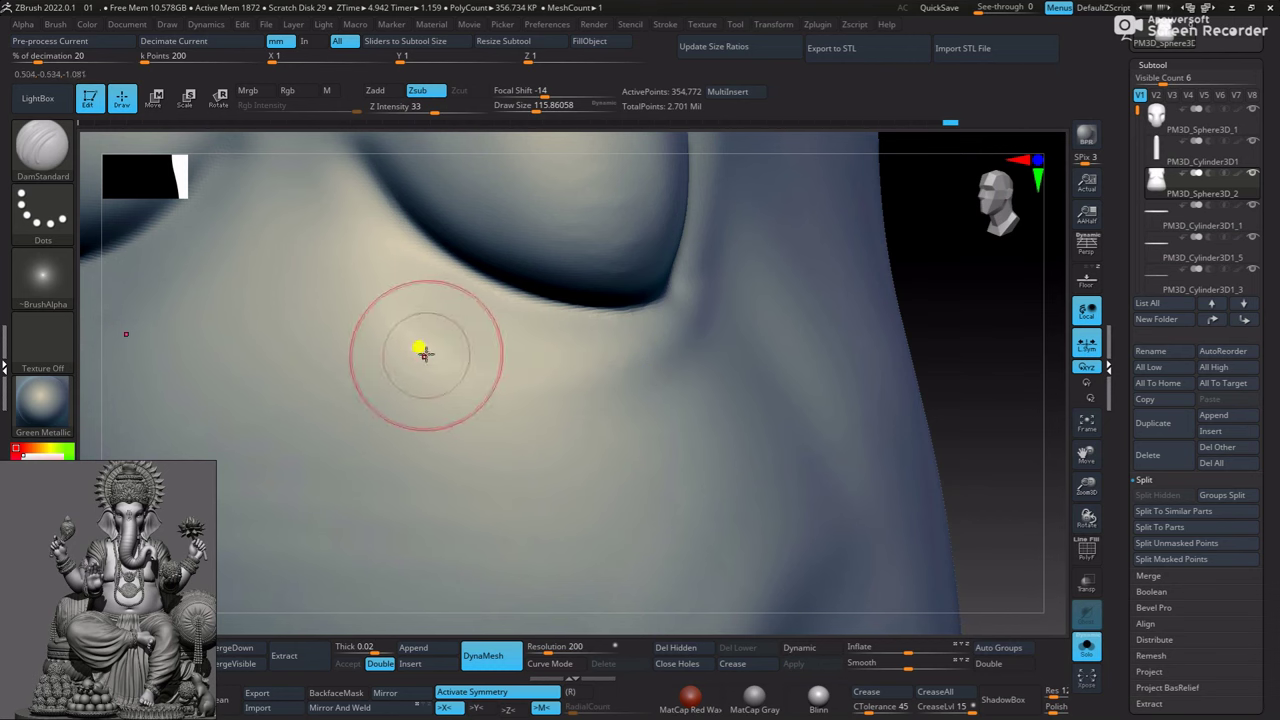
drag(428, 322, 614, 363)
key(ctrl+z)
drag(443, 323, 661, 371)
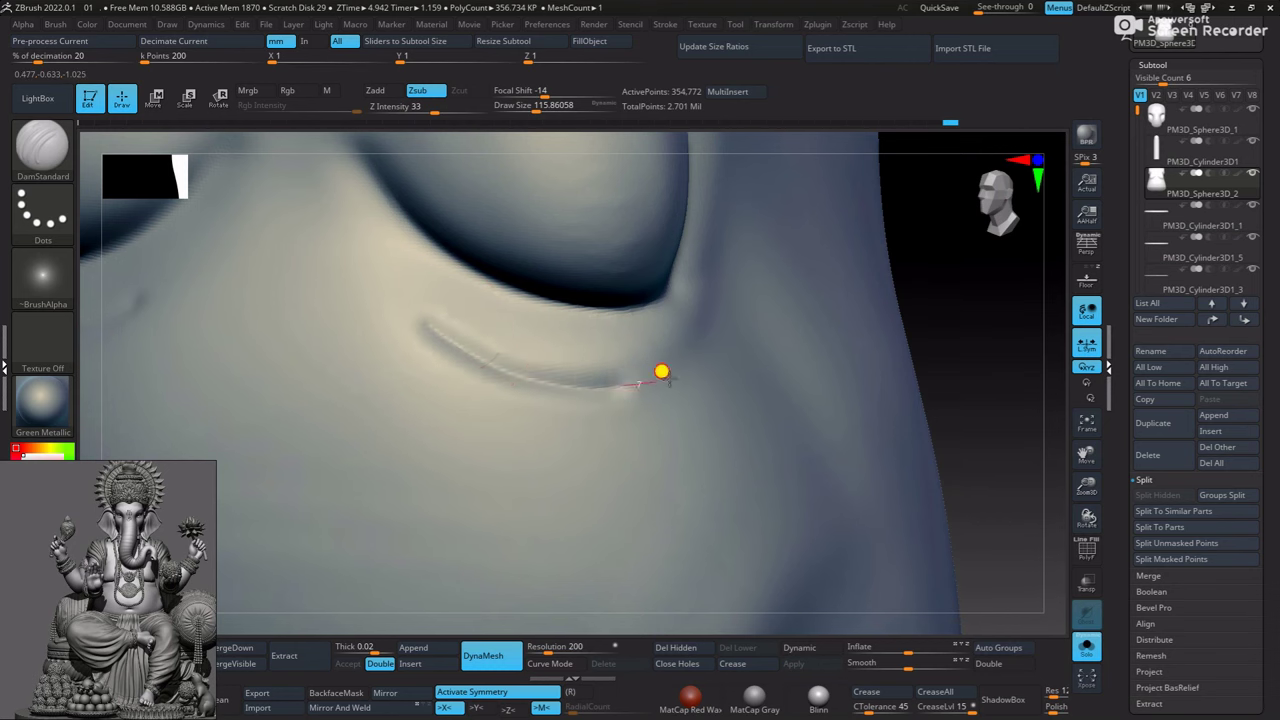
Build up a raised fold beside the crease with ClayBuildup and smooth it in
key(b)
key(c)
key(b)
drag(537, 346, 588, 347)
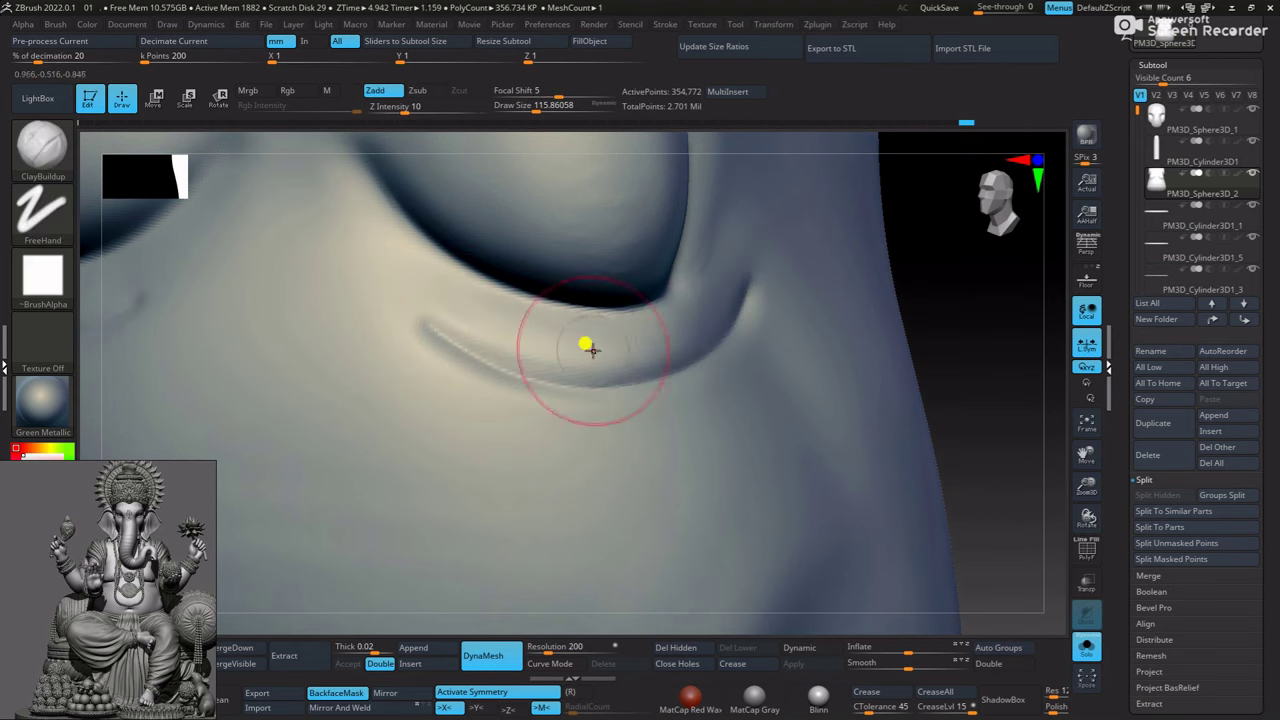
alt+drag(900, 345, 580, 341)
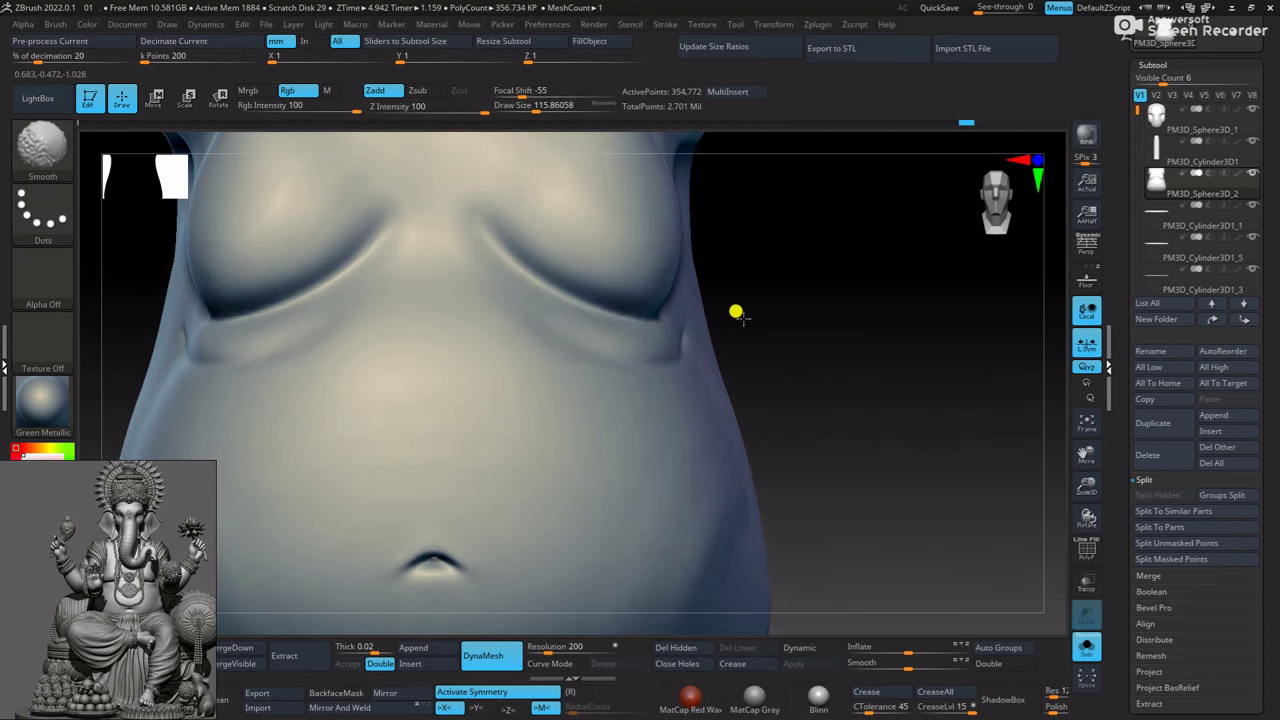
mouse_move(736, 312)
mouse_down()
mouse_move(762, 306)
mouse_move(337, 363)
mouse_move(894, 314)
mouse_move(708, 308)
mouse_up()
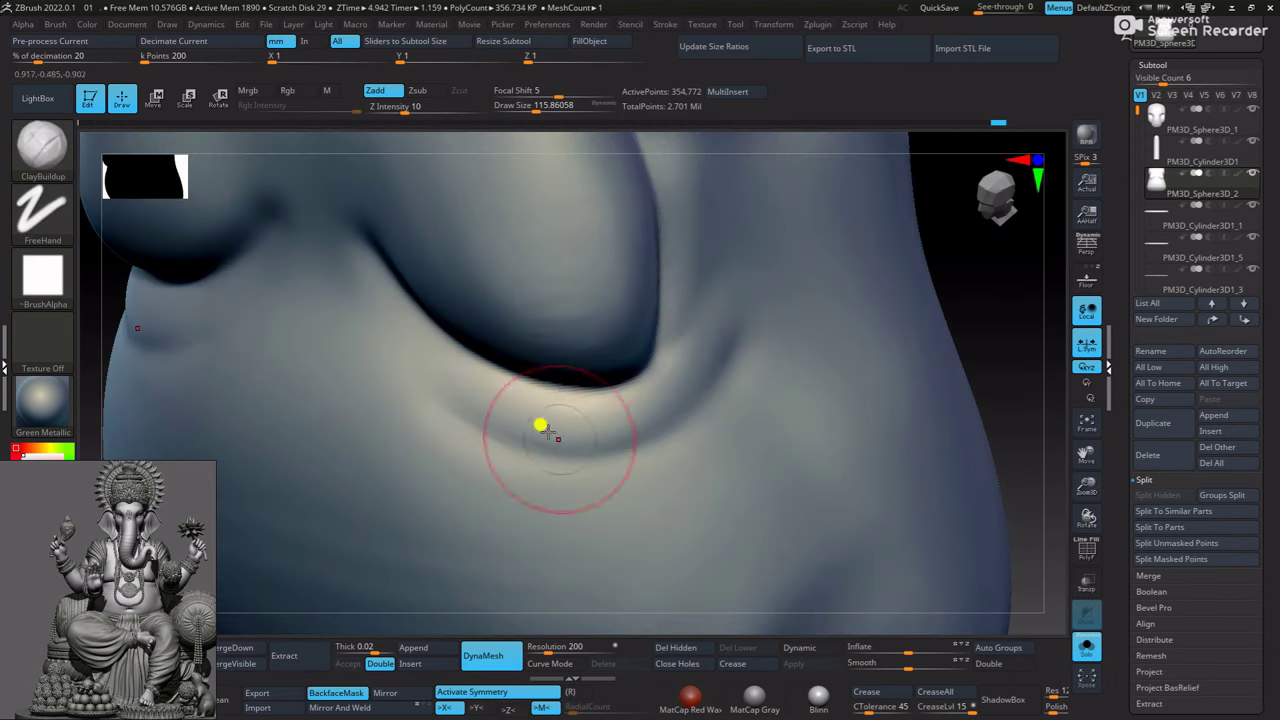
shift+drag(543, 423, 727, 378)
mouse_move(727, 300)
mouse_down()
mouse_move(851, 323)
mouse_move(571, 423)
mouse_move(540, 341)
mouse_move(467, 386)
mouse_up()
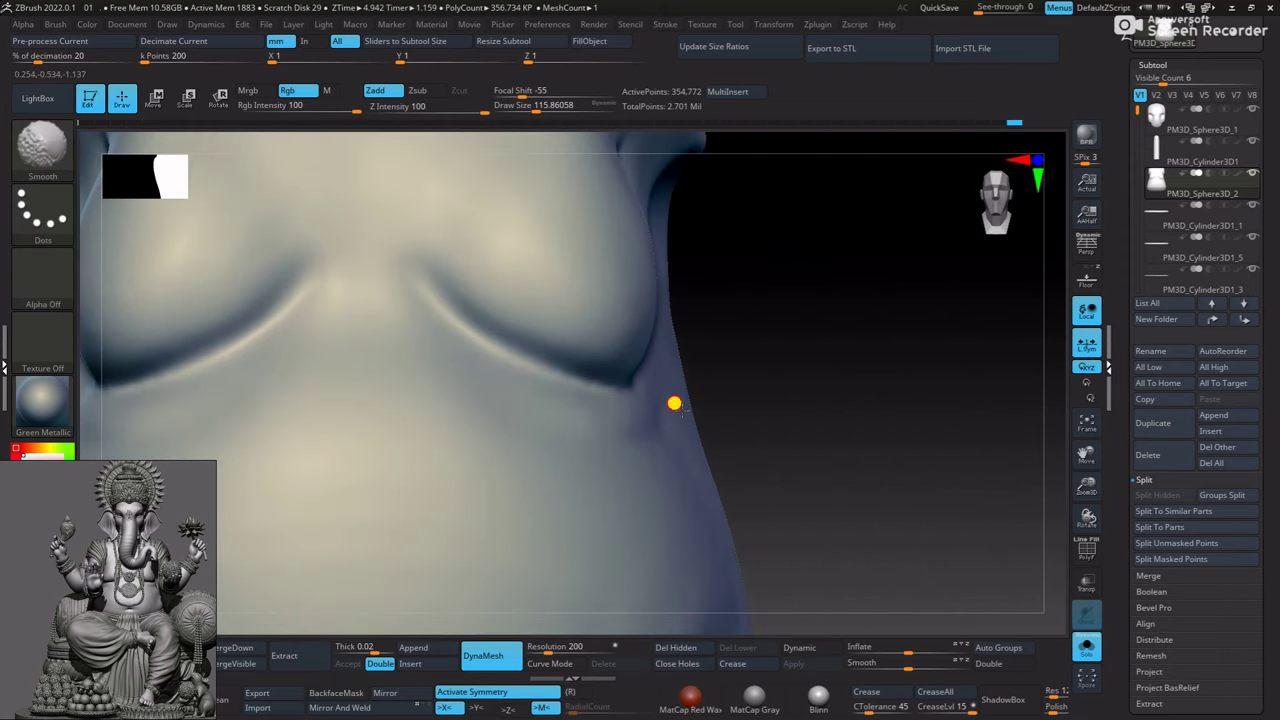
alt+drag(674, 403, 829, 403)
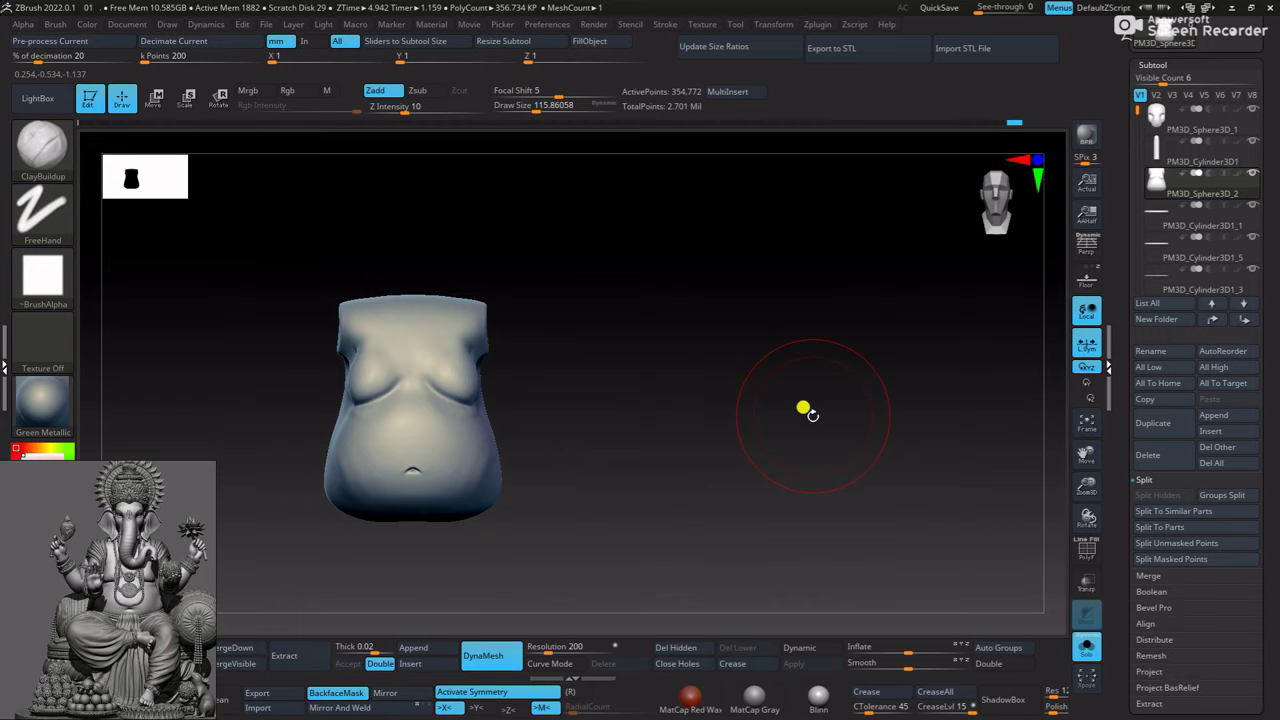
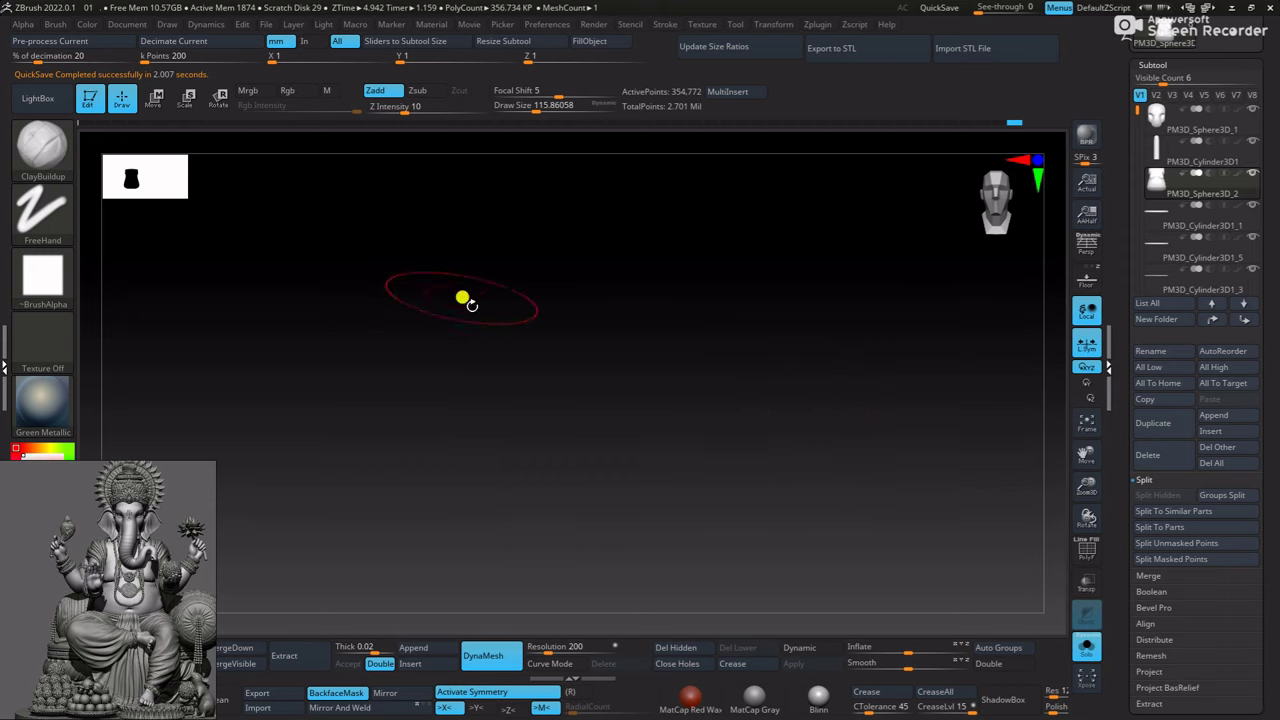
From a front view, raise small ClayBuildup nipple bumps on the chest and Shift-smooth them
mouse_move(597, 420)
alt+mouse_down()
mouse_move(671, 371)
mouse_move(483, 481)
alt+mouse_up()
key(shift)
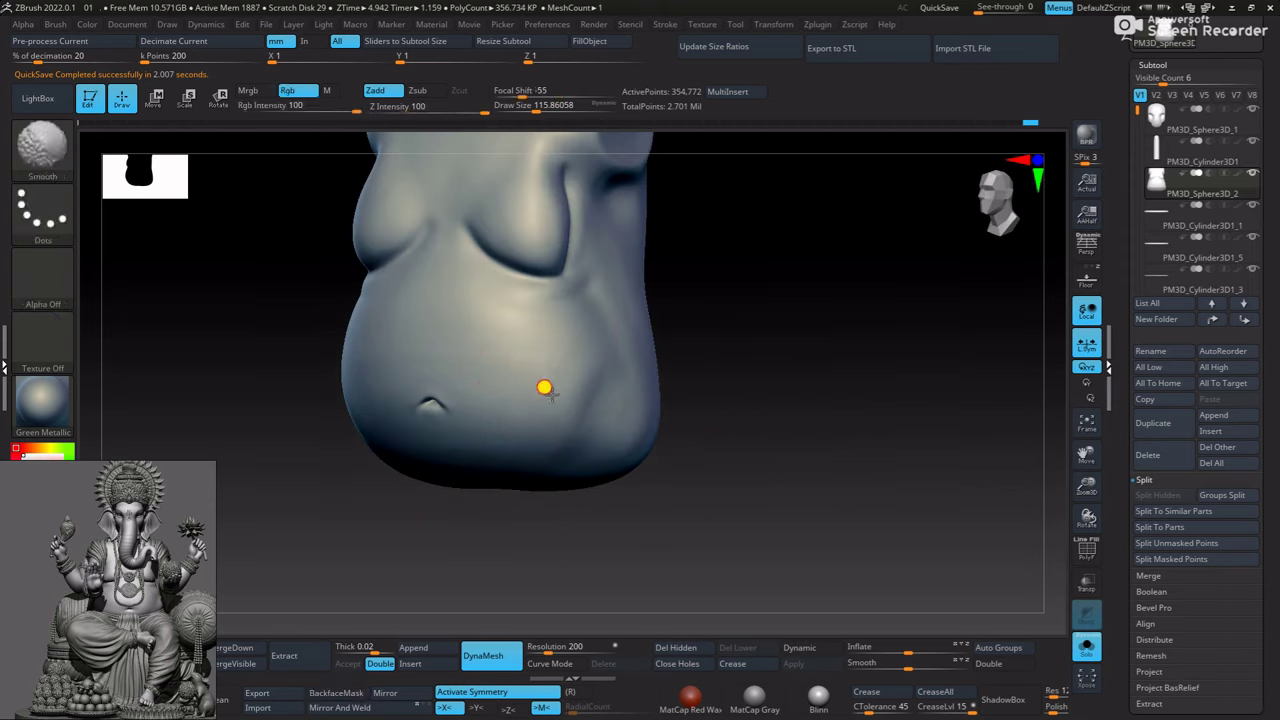
mouse_move(660, 300)
shift+mouse_down()
mouse_move(686, 286)
mouse_move(700, 306)
shift+mouse_up()
key(shift)
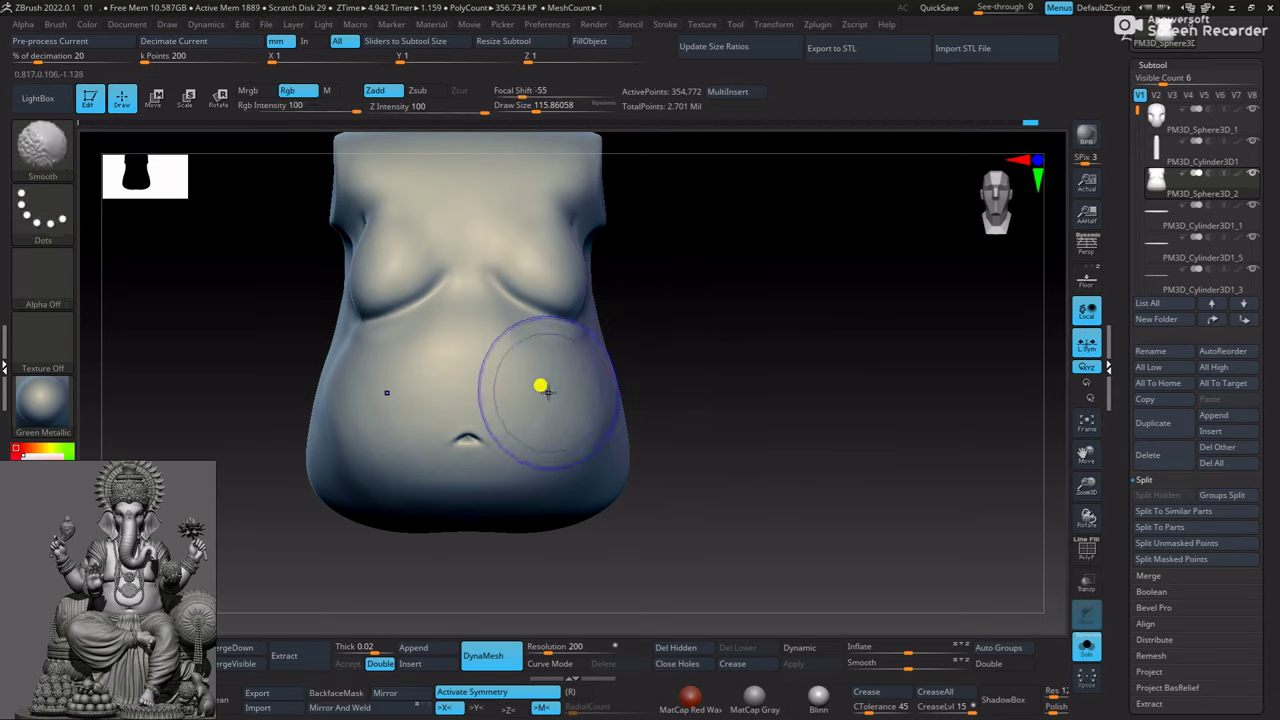
key(shift)
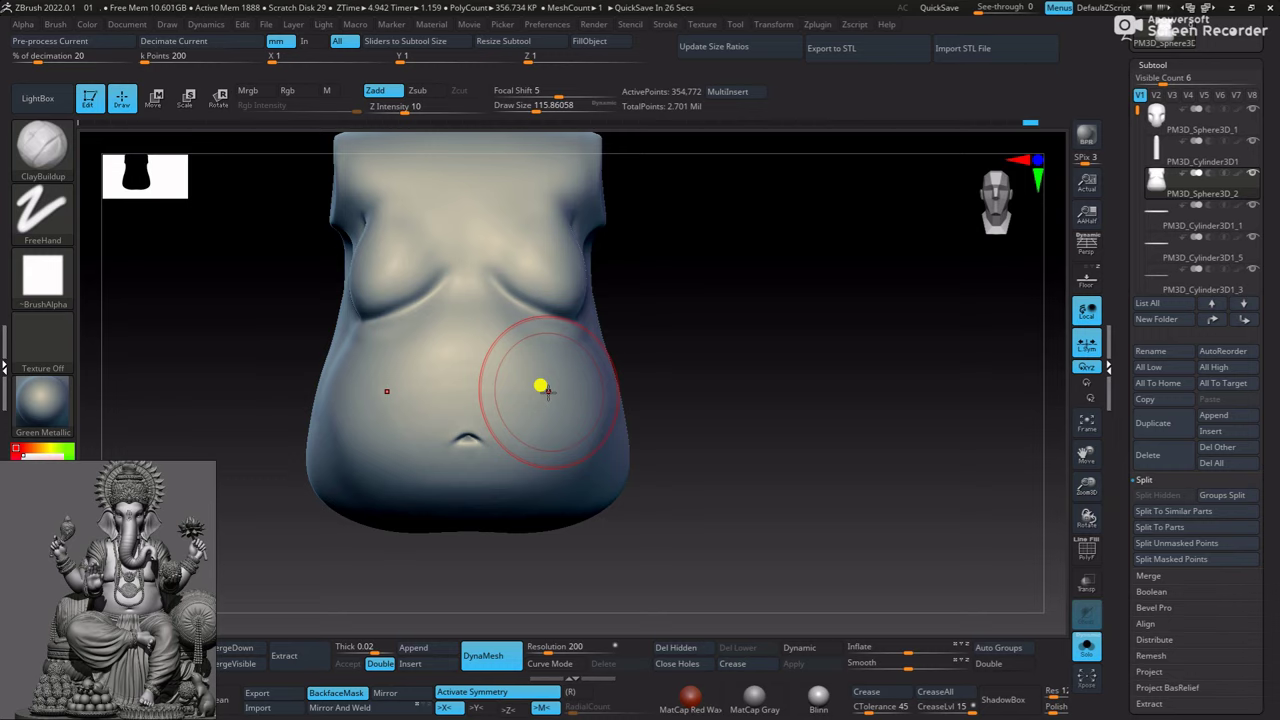
mouse_move(540, 387)
ctrl+right_down()
mouse_move(771, 334)
mouse_move(777, 289)
mouse_move(729, 369)
mouse_move(823, 470)
mouse_move(1010, 250)
mouse_move(856, 290)
ctrl+right_up()
mouse_move(872, 365)
ctrl+right_down()
mouse_move(900, 397)
mouse_move(920, 354)
mouse_move(803, 326)
mouse_move(649, 336)
ctrl+right_up()
drag(649, 336, 634, 323)
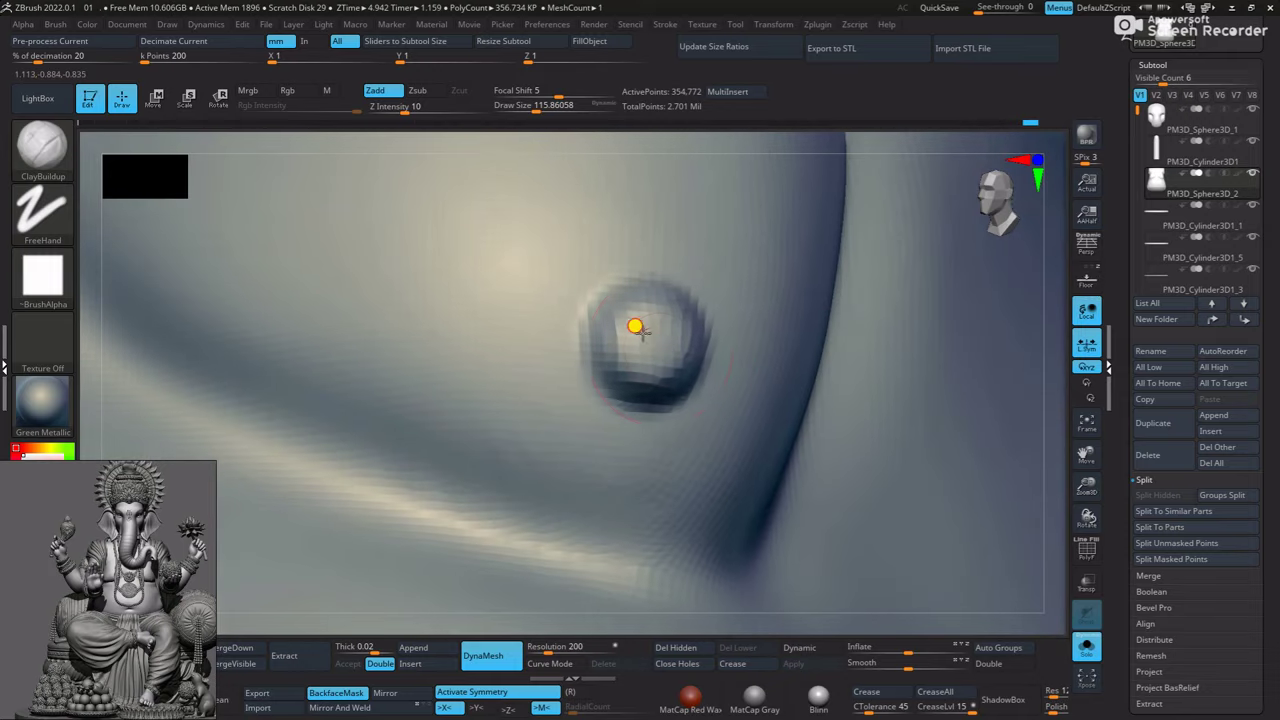
right_drag(1046, 337, 637, 321)
shift+drag(637, 321, 640, 324)
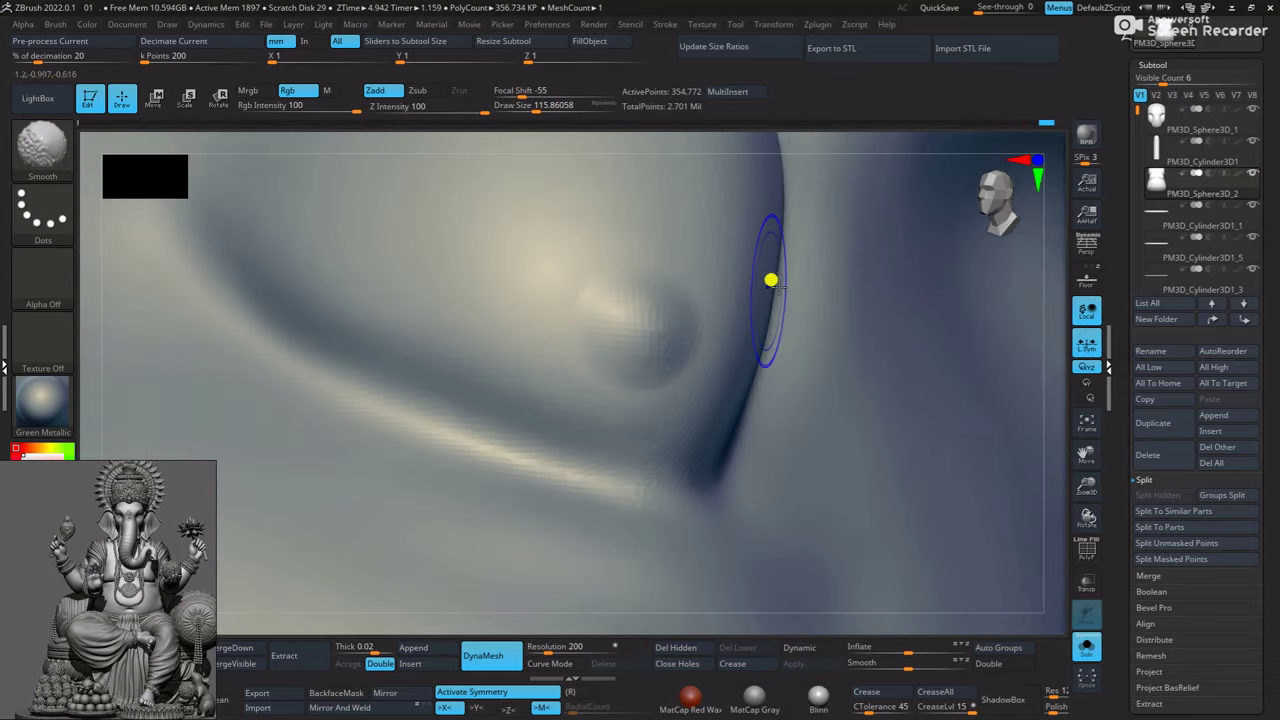
mouse_move(769, 277)
right_down()
mouse_move(1049, 271)
mouse_move(880, 451)
right_up()
drag(650, 348, 654, 357)
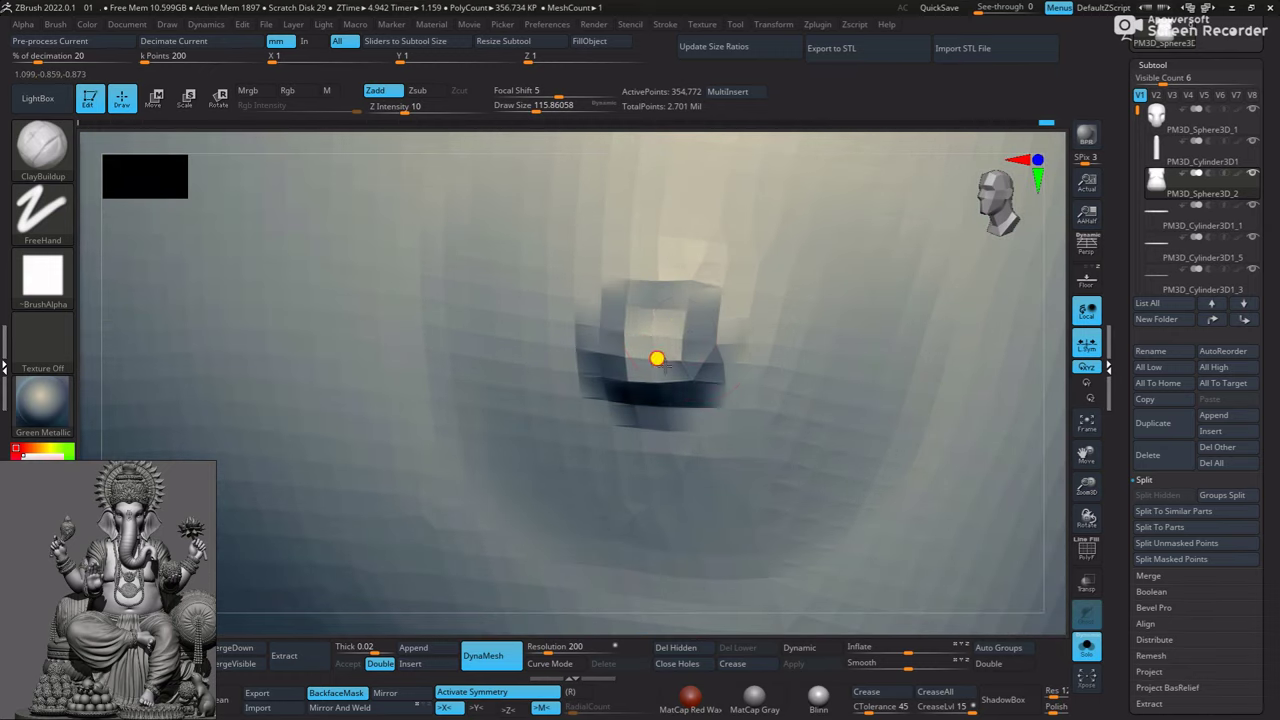
mouse_move(654, 357)
ctrl+right_down()
mouse_move(874, 371)
mouse_move(880, 486)
mouse_move(894, 277)
mouse_move(874, 380)
mouse_move(797, 343)
ctrl+right_up()
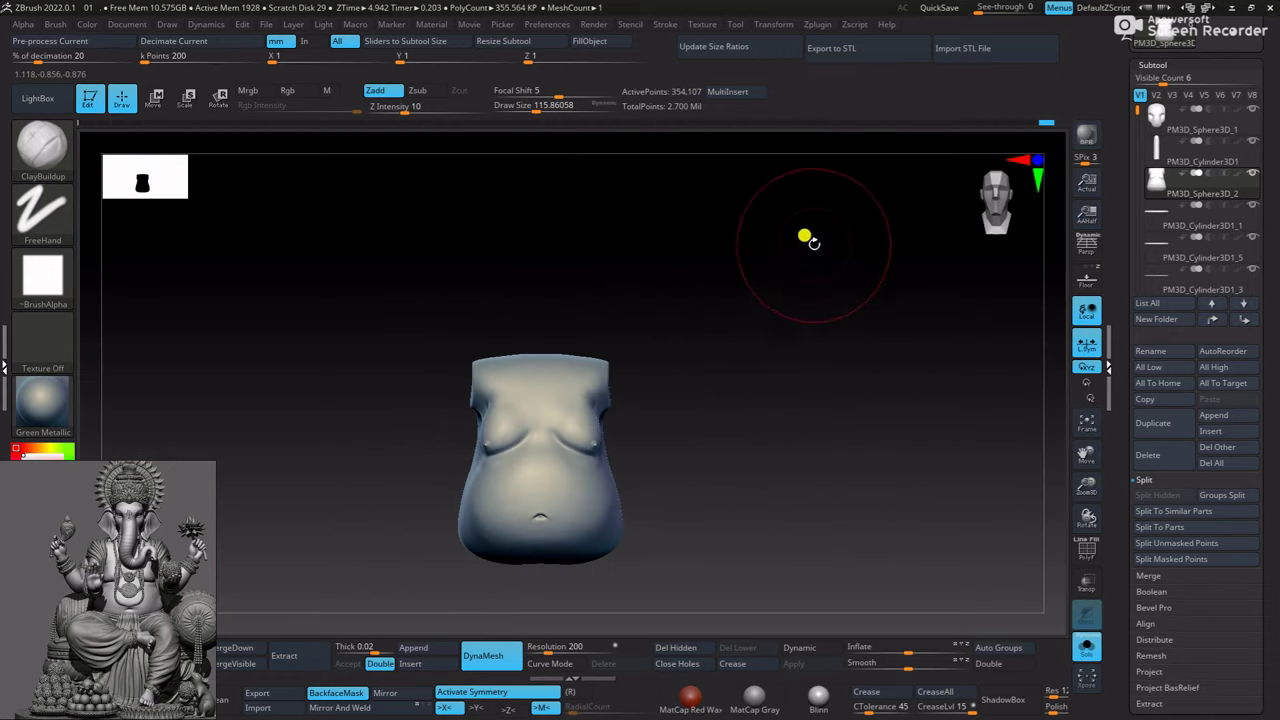
Select MaskLasso and mask the creases beneath both breasts
mouse_move(746, 271)
ctrl+right_down()
mouse_move(849, 380)
mouse_move(843, 329)
mouse_move(831, 377)
ctrl+right_up()
mouse_move(534, 311)
ctrl+right_down()
mouse_move(615, 367)
mouse_move(748, 257)
ctrl+right_up()
key(ctrl+b)
ctrl+click(620, 245)
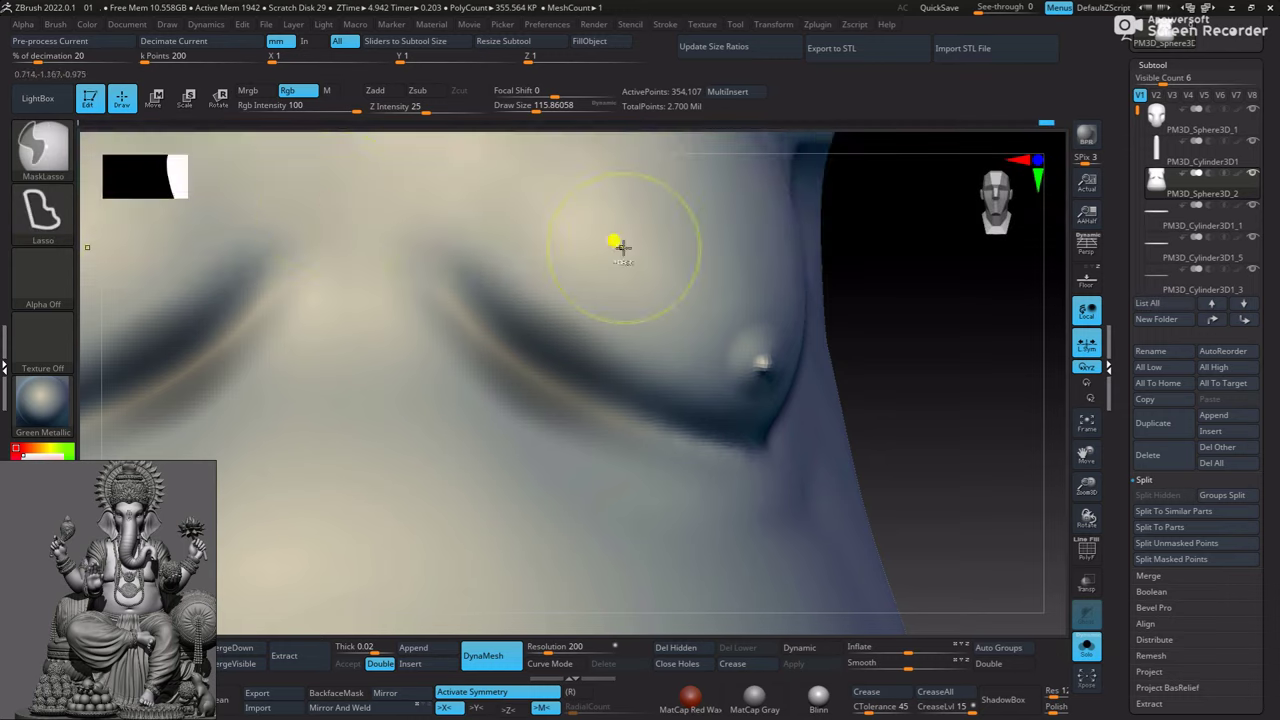
key(ctrl+z)
ctrl+drag(518, 347, 757, 434)
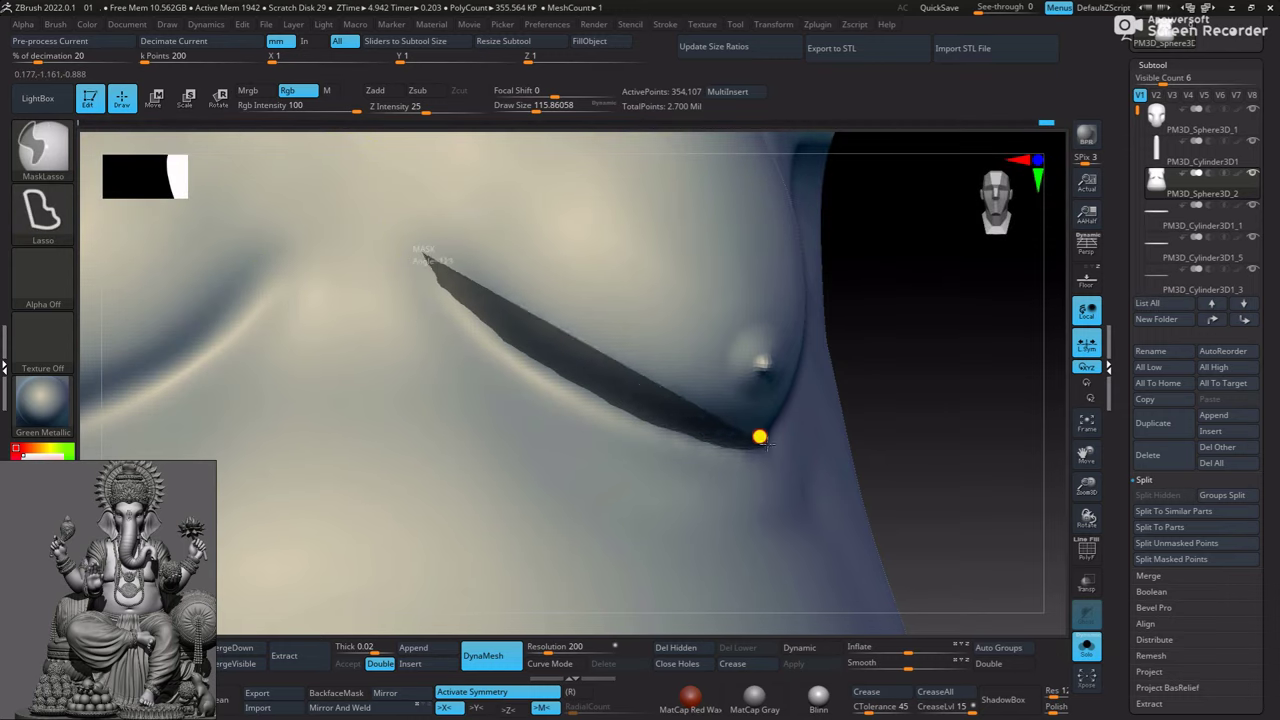
mouse_move(417, 266)
ctrl+mouse_down()
mouse_move(515, 457)
mouse_move(480, 320)
ctrl+mouse_up()
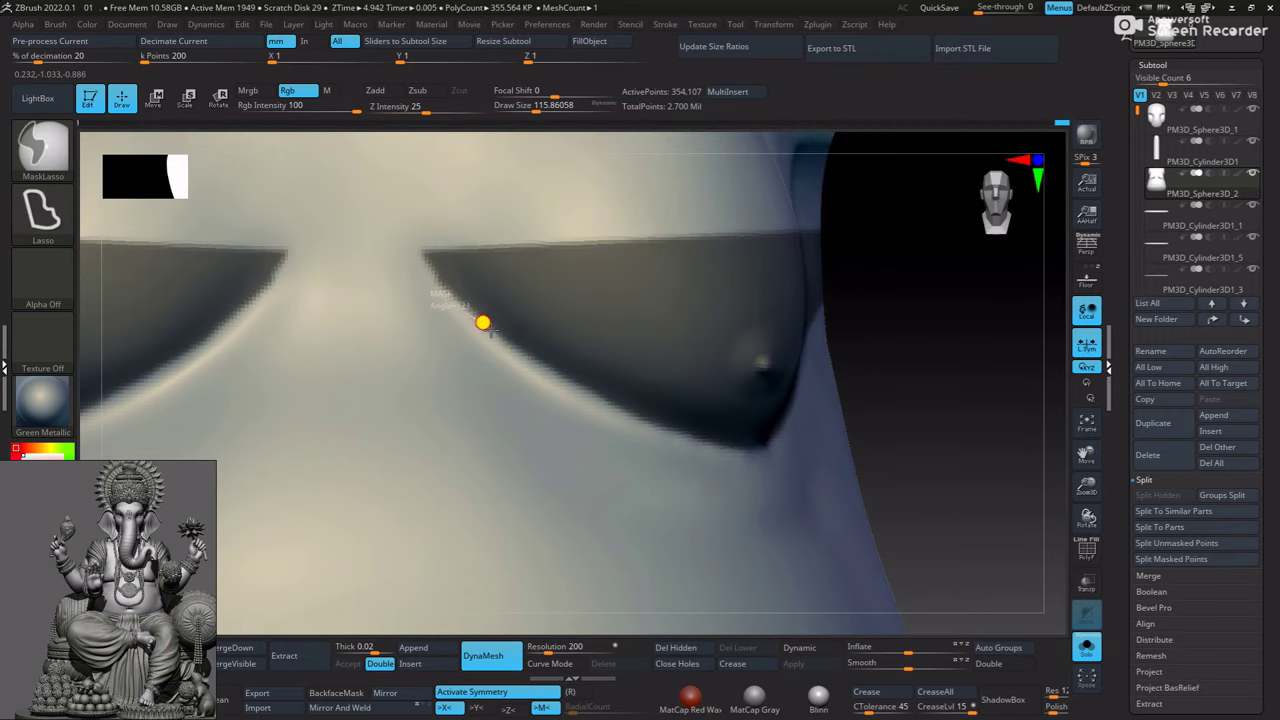
Extend the mask over the right chest and along the breast's outer edge
mouse_move(771, 409)
right_down()
mouse_move(877, 357)
mouse_move(680, 290)
right_up()
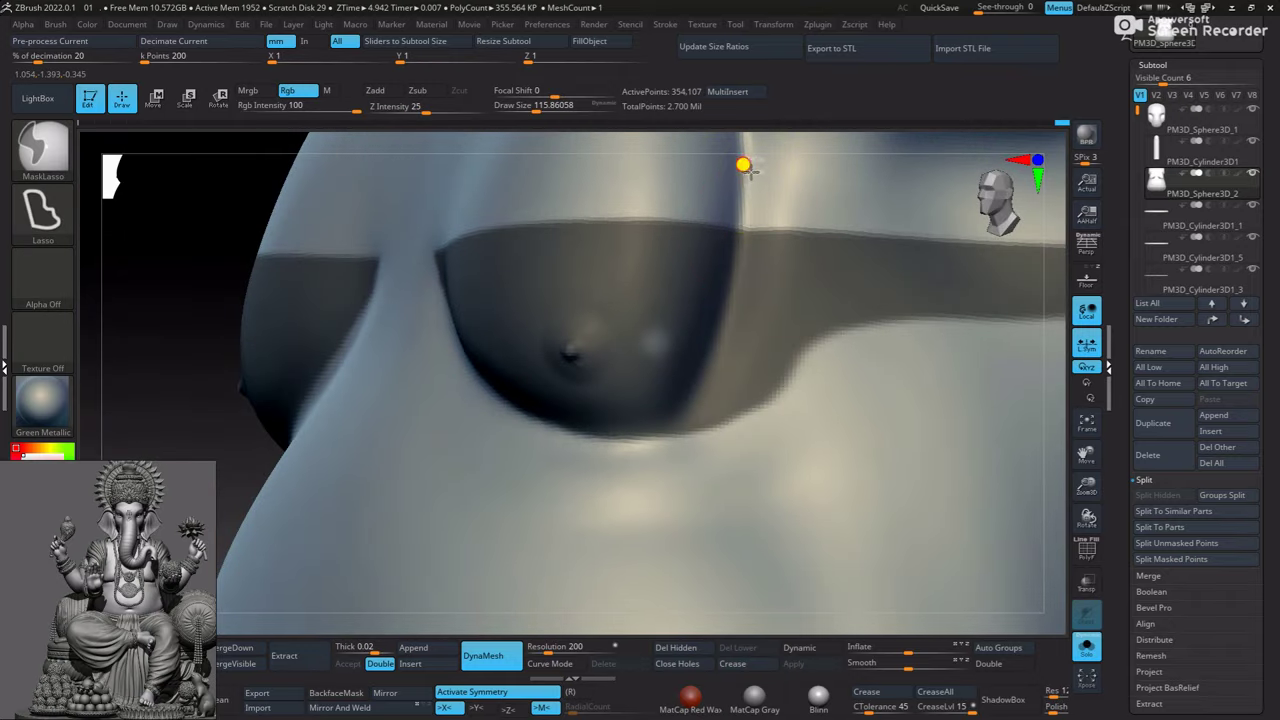
ctrl+drag(704, 338, 894, 437)
key(b)
key(c)
key(b)
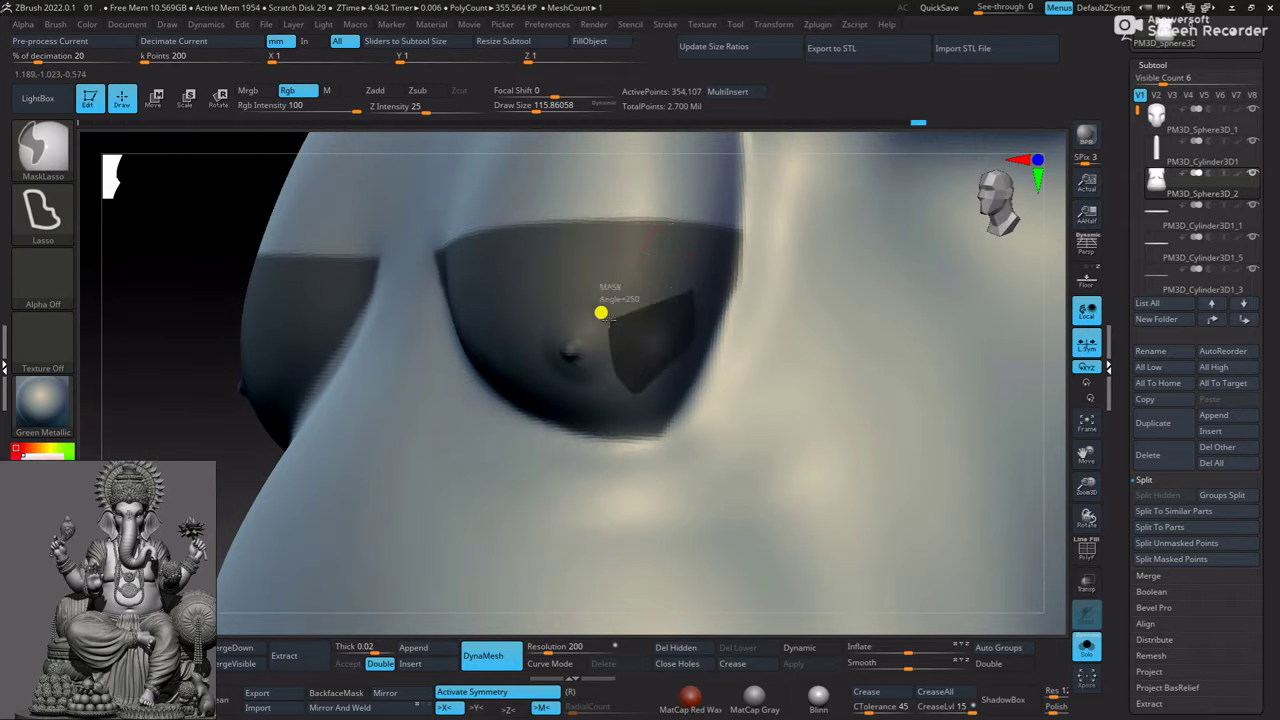
ctrl+drag(729, 200, 940, 320)
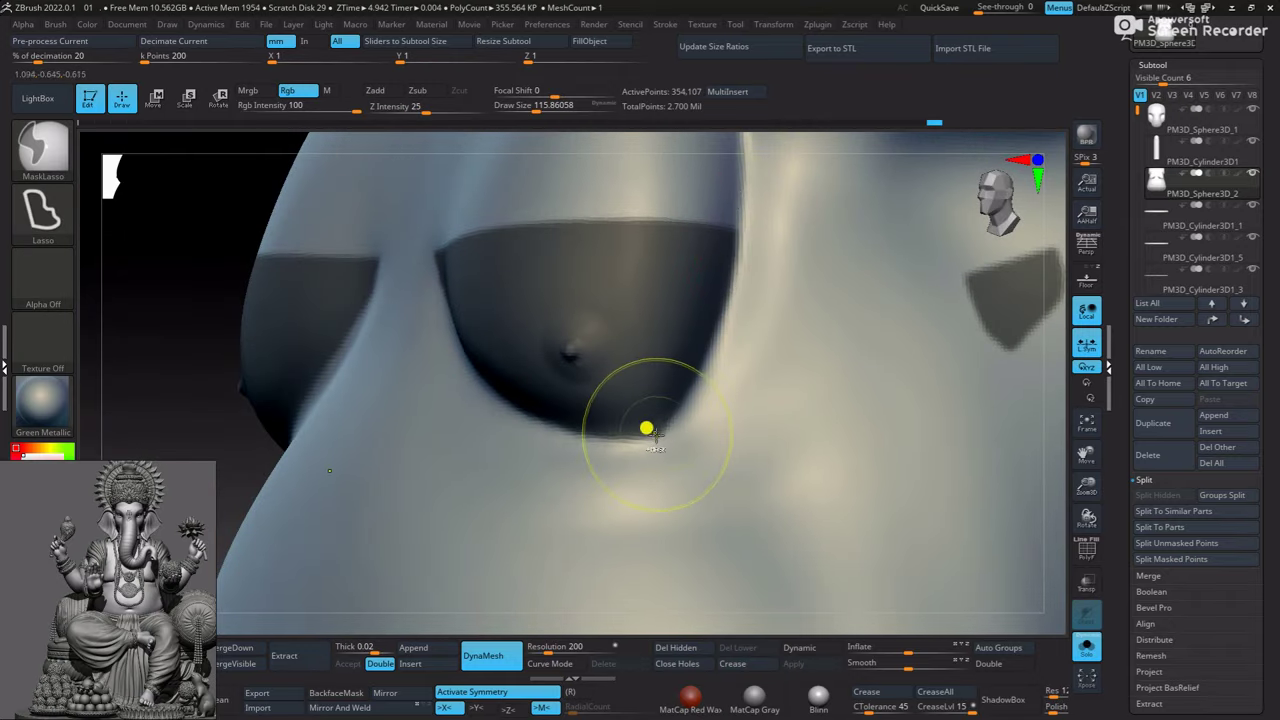
ctrl+drag(731, 251, 671, 414)
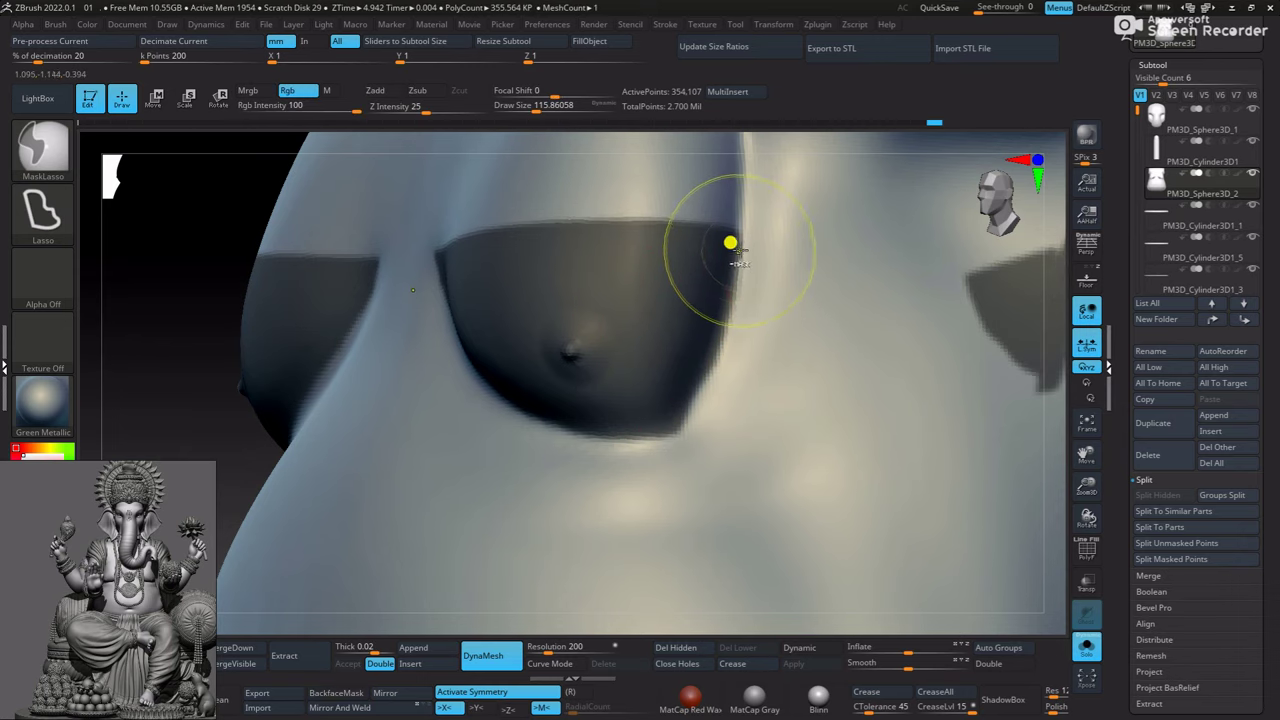
ctrl+drag(731, 245, 712, 432)
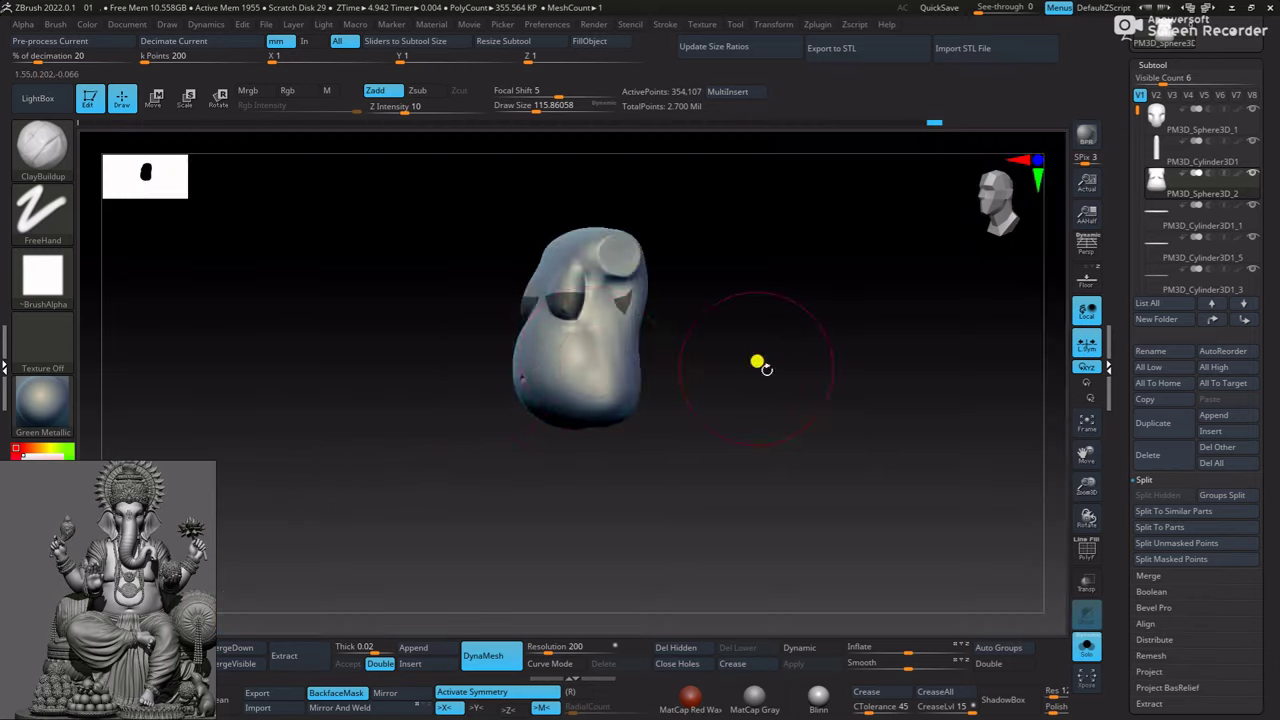
Frame the torso, orbit to a chest close-up, and select the Move brush
key(f)
shift+drag(774, 354, 803, 349)
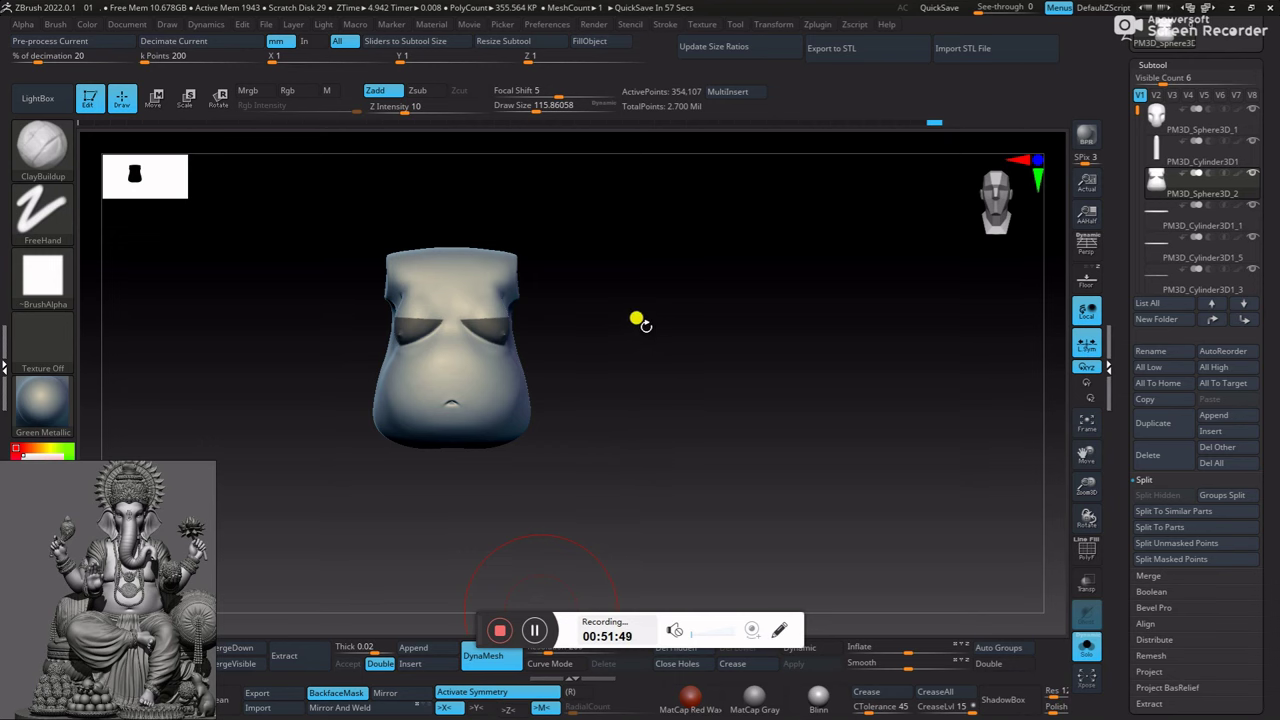
drag(637, 319, 646, 286)
scroll(700, 320, up, 5)
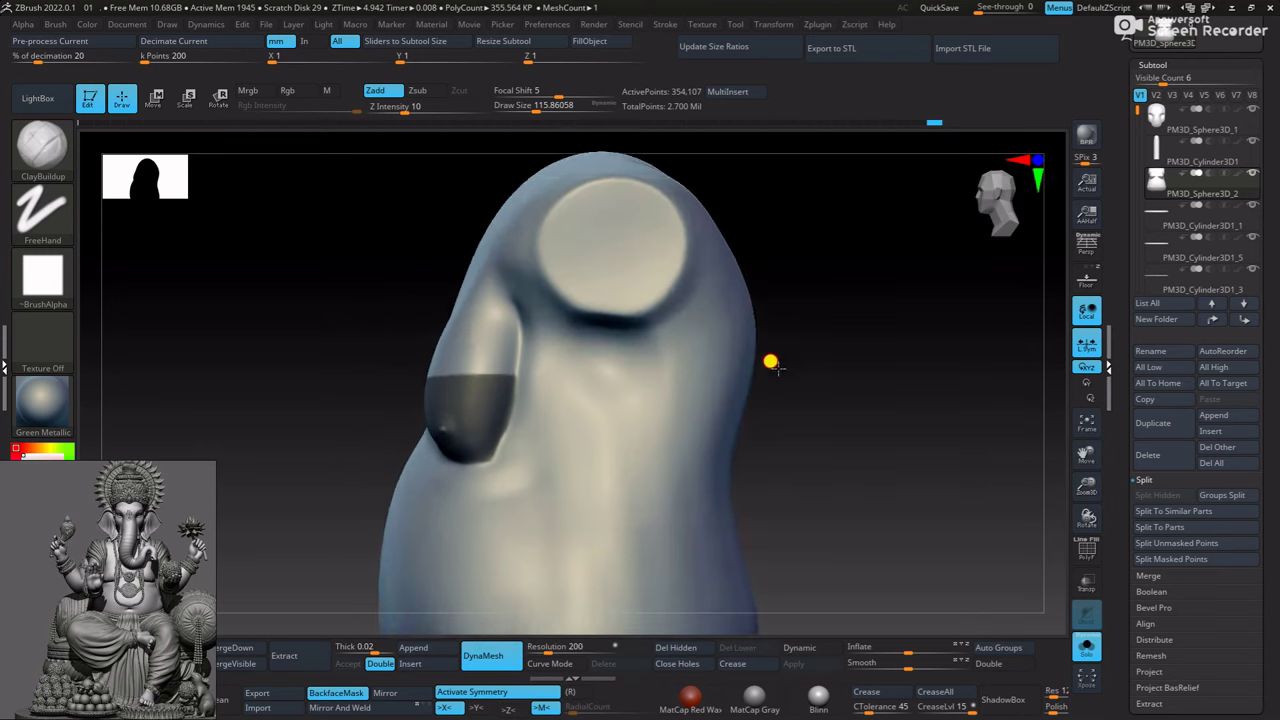
mouse_move(770, 362)
mouse_down()
mouse_move(897, 400)
mouse_move(737, 343)
mouse_move(500, 380)
mouse_up()
key(b)
key(m)
key(v)
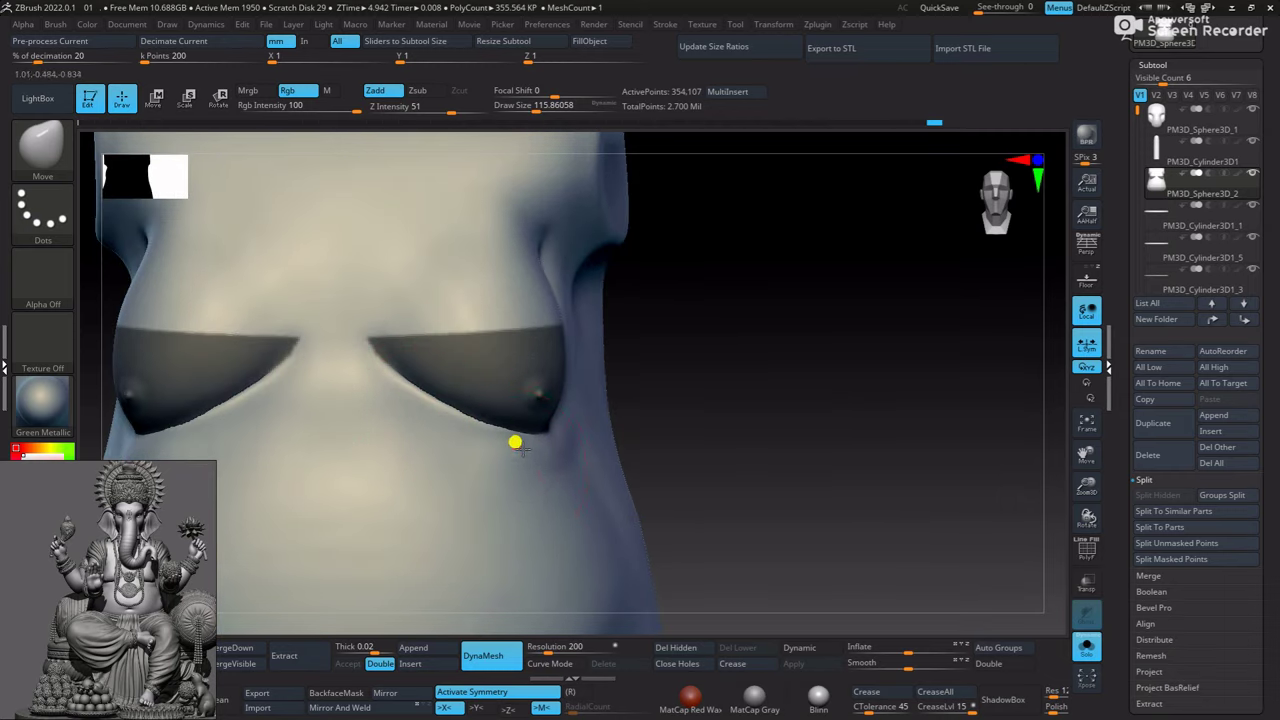
Enlarge the brush and pull the right breast's lower edge down into shape
drag(515, 442, 575, 437)
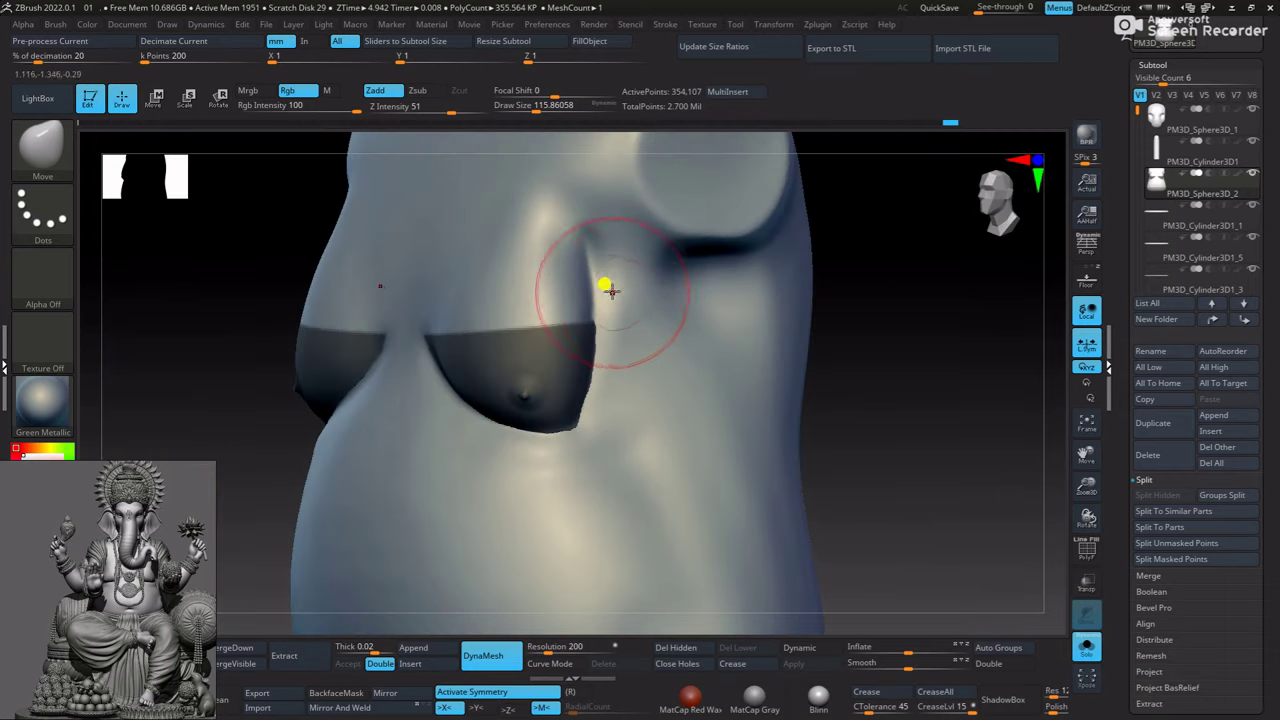
mouse_move(850, 330)
mouse_down()
mouse_move(894, 343)
mouse_move(590, 271)
mouse_up()
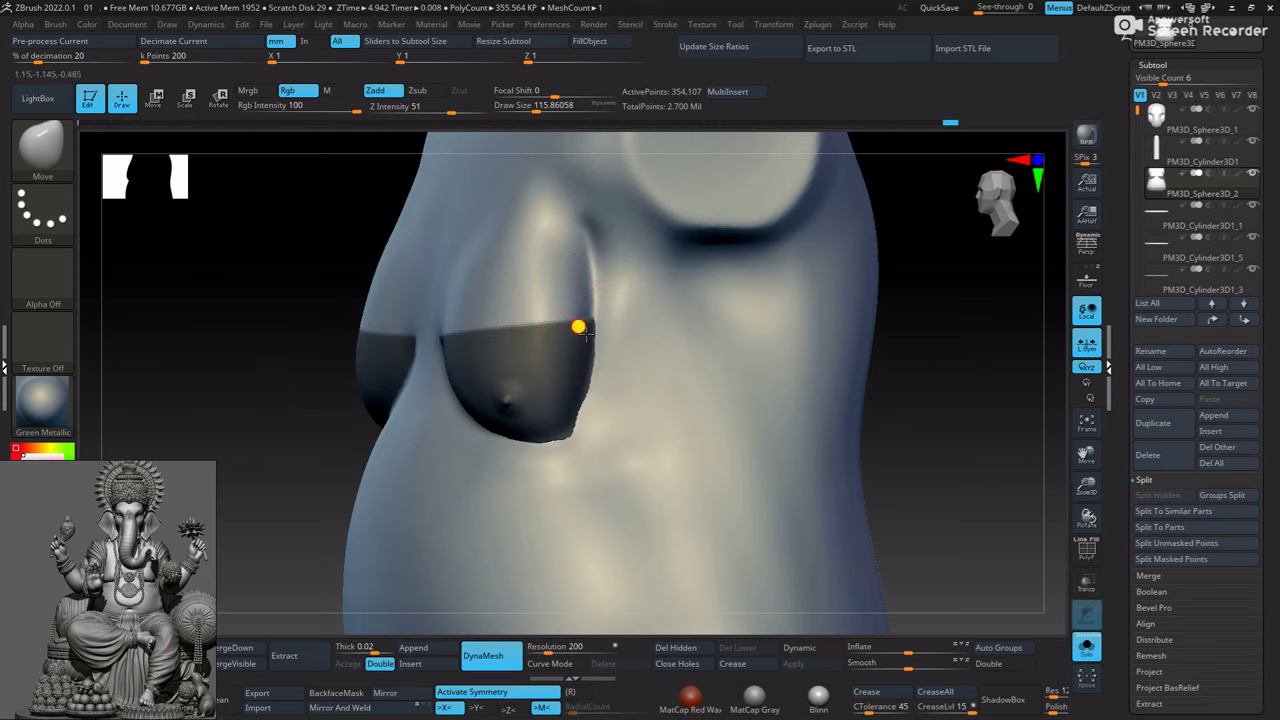
drag(866, 349, 825, 404)
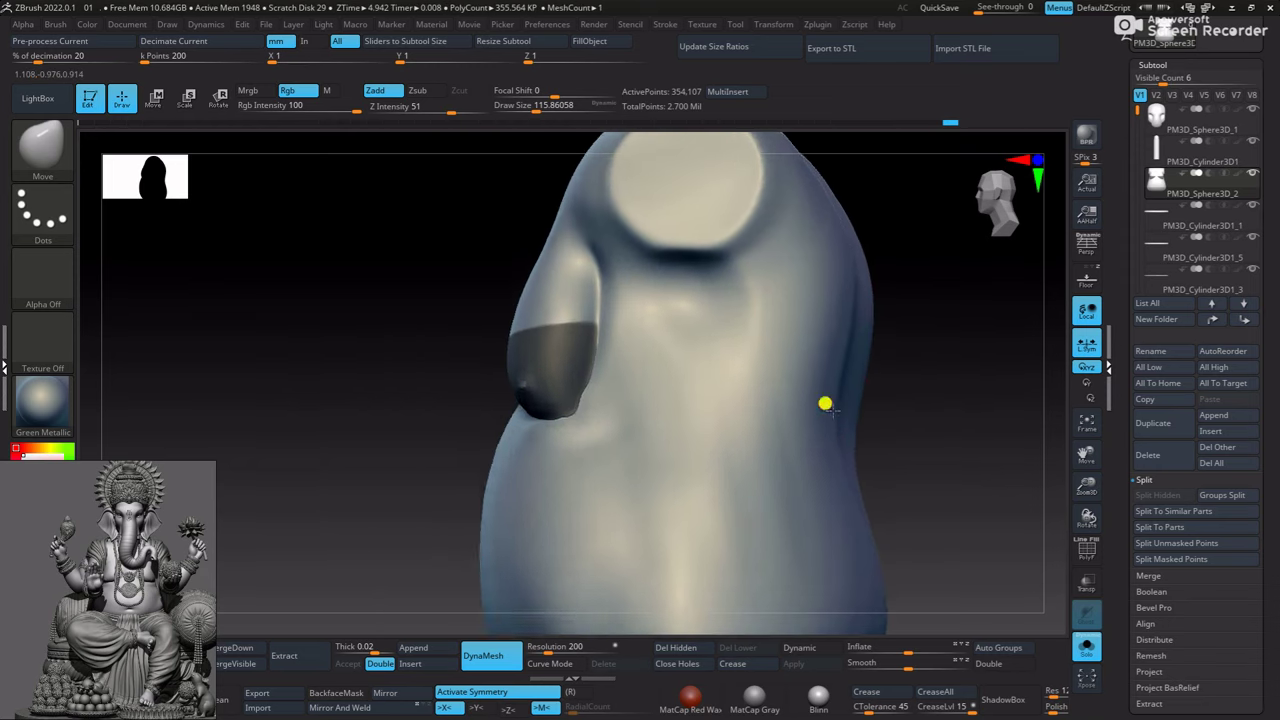
key(space)
mouse_move(531, 417)
mouse_down()
mouse_move(408, 314)
mouse_move(755, 349)
mouse_move(737, 366)
mouse_move(766, 334)
mouse_move(568, 366)
mouse_move(874, 420)
mouse_move(503, 289)
mouse_up()
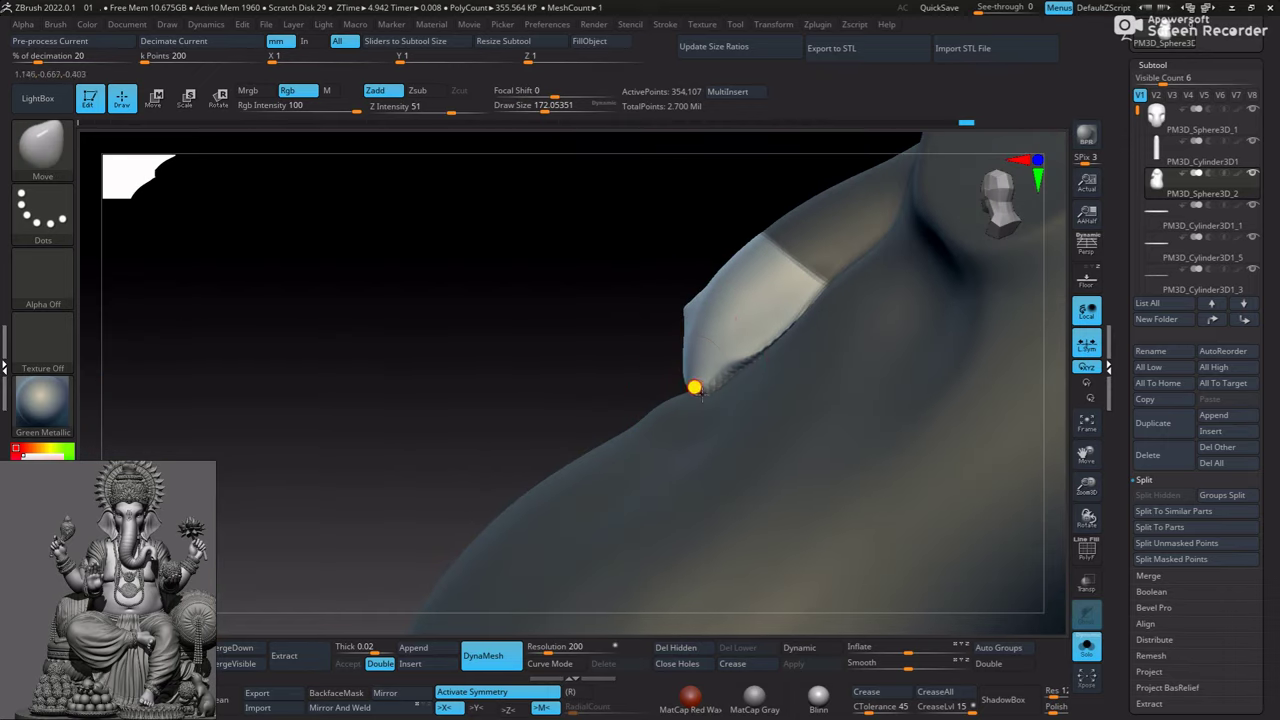
mouse_move(793, 318)
shift+mouse_down()
mouse_move(606, 366)
mouse_move(837, 349)
mouse_move(506, 377)
shift+mouse_up()
alt+drag(740, 397, 665, 422)
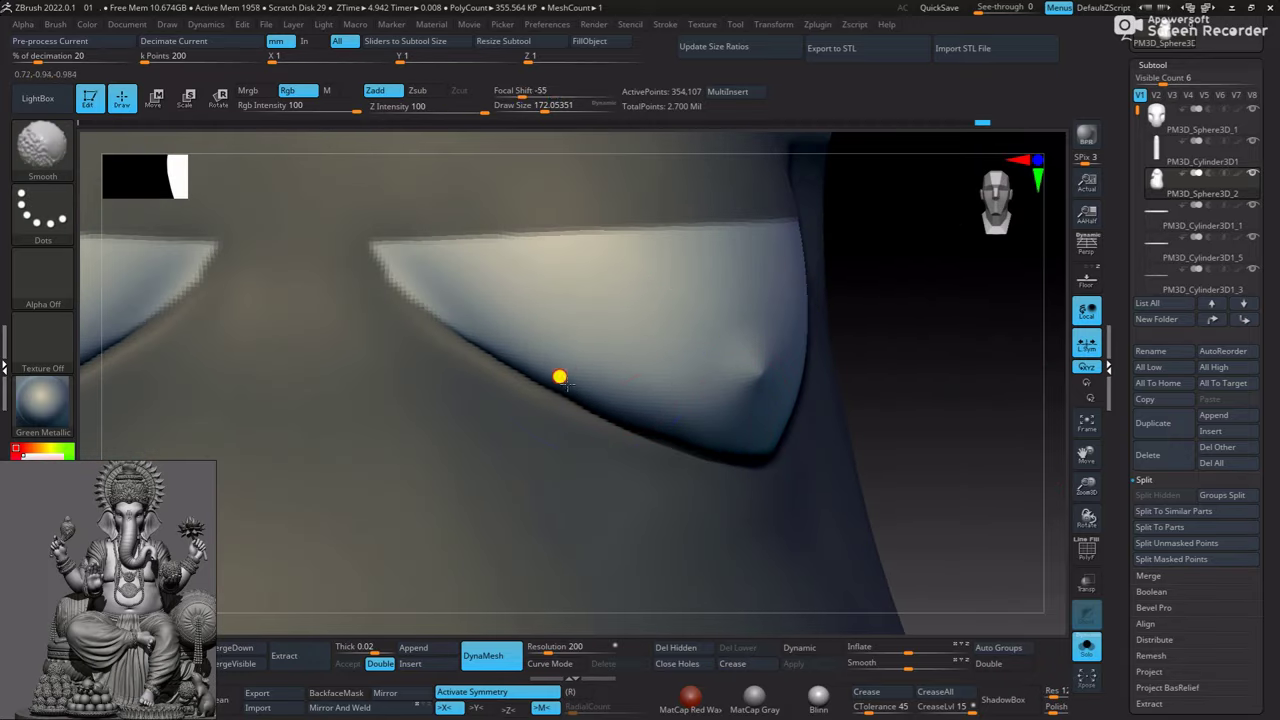
shift+drag(560, 378, 909, 471)
Smooth the reshaped breast edge and orbit around to check it from the front
key(f)
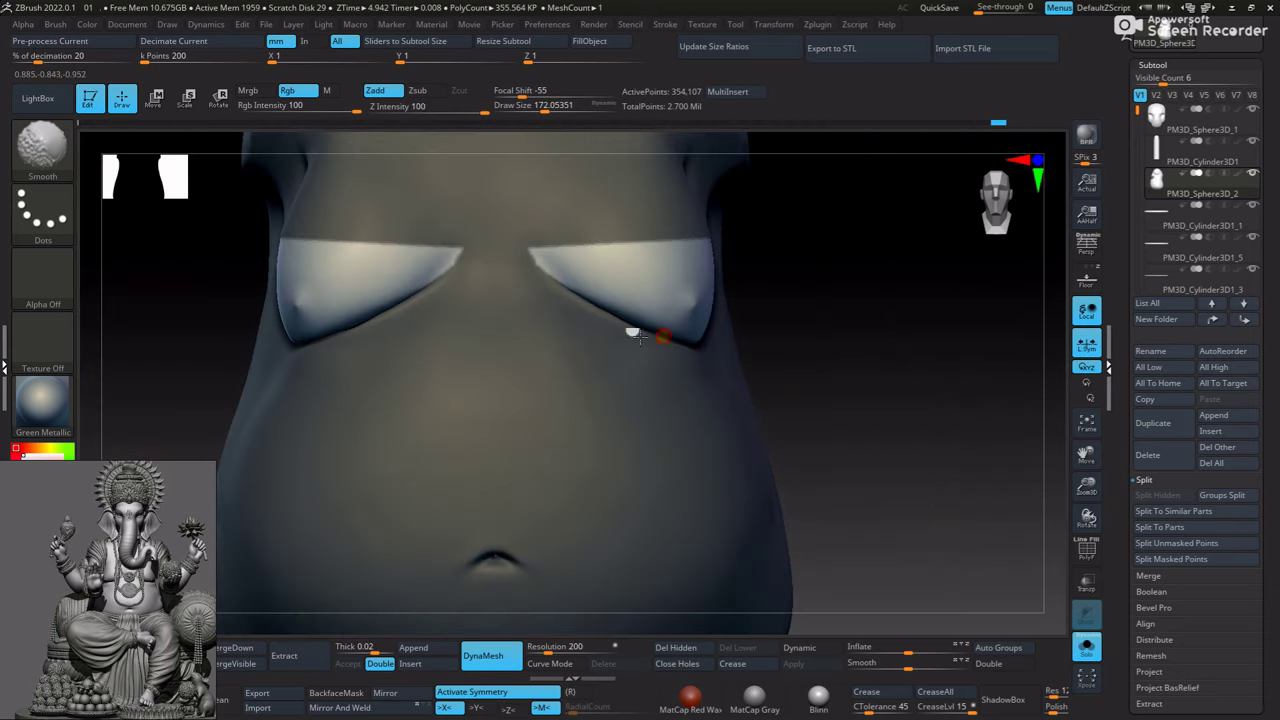
alt+drag(837, 314, 637, 342)
mouse_move(735, 298)
mouse_down()
mouse_move(697, 286)
mouse_move(409, 340)
mouse_move(555, 348)
mouse_move(366, 283)
mouse_move(340, 294)
mouse_move(657, 309)
mouse_up()
key(b)
key(m)
key(v)
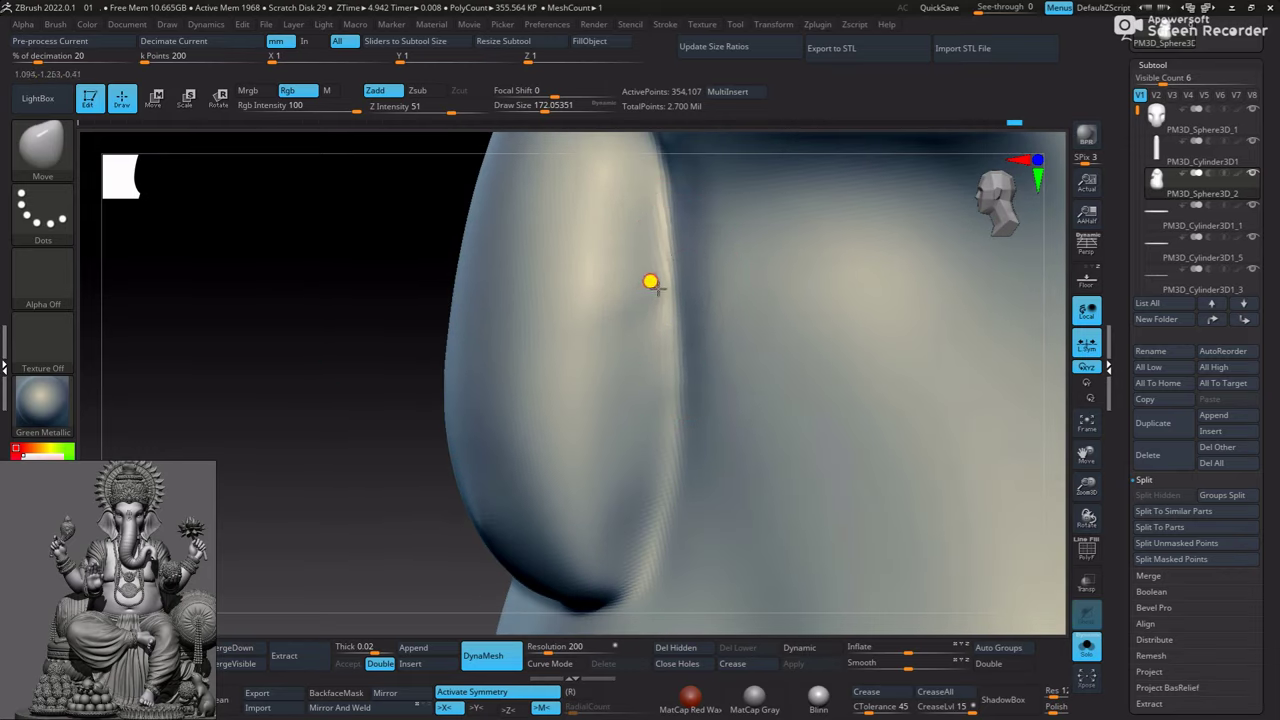
mouse_move(666, 360)
mouse_down()
mouse_move(371, 366)
mouse_move(747, 375)
mouse_move(831, 411)
mouse_move(791, 314)
mouse_move(857, 365)
mouse_move(997, 380)
mouse_up()
With ClayBuildup, smooth away and re-sculpt the nipple, then clear the torso mask
key(b)
key(c)
key(b)
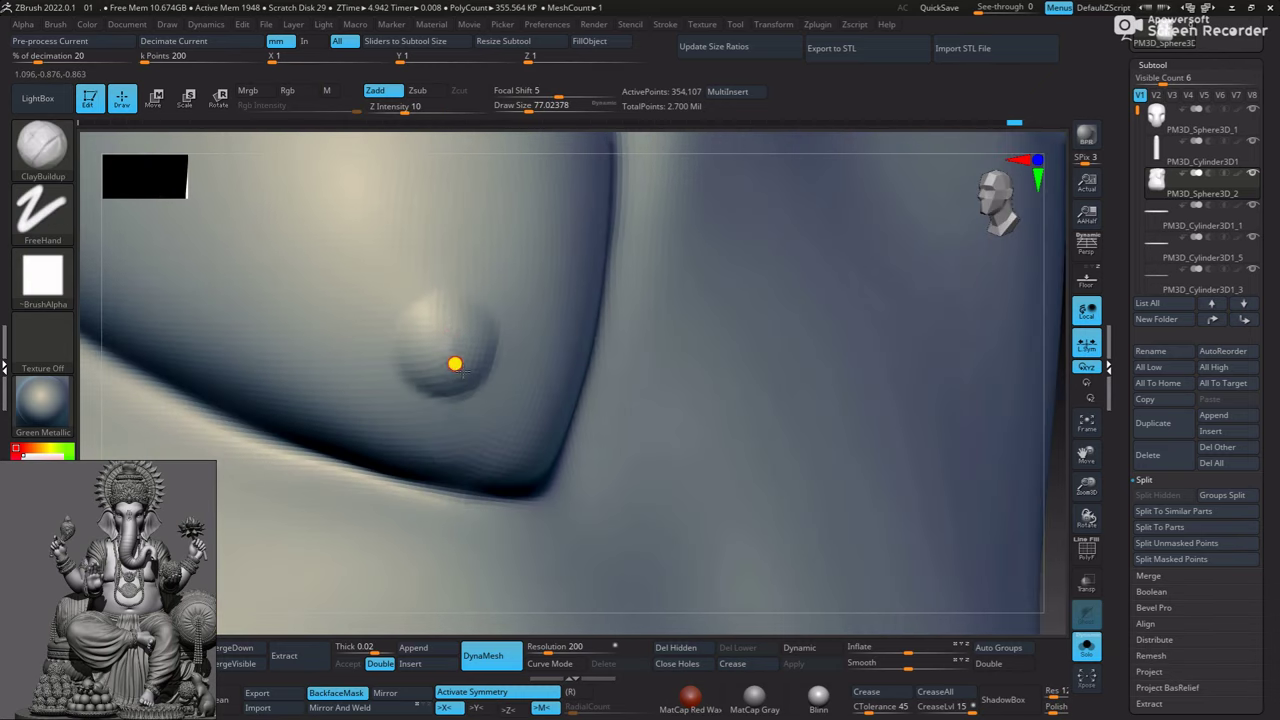
mouse_move(455, 363)
shift+mouse_down()
mouse_move(458, 332)
mouse_move(1023, 400)
mouse_move(435, 348)
shift+mouse_up()
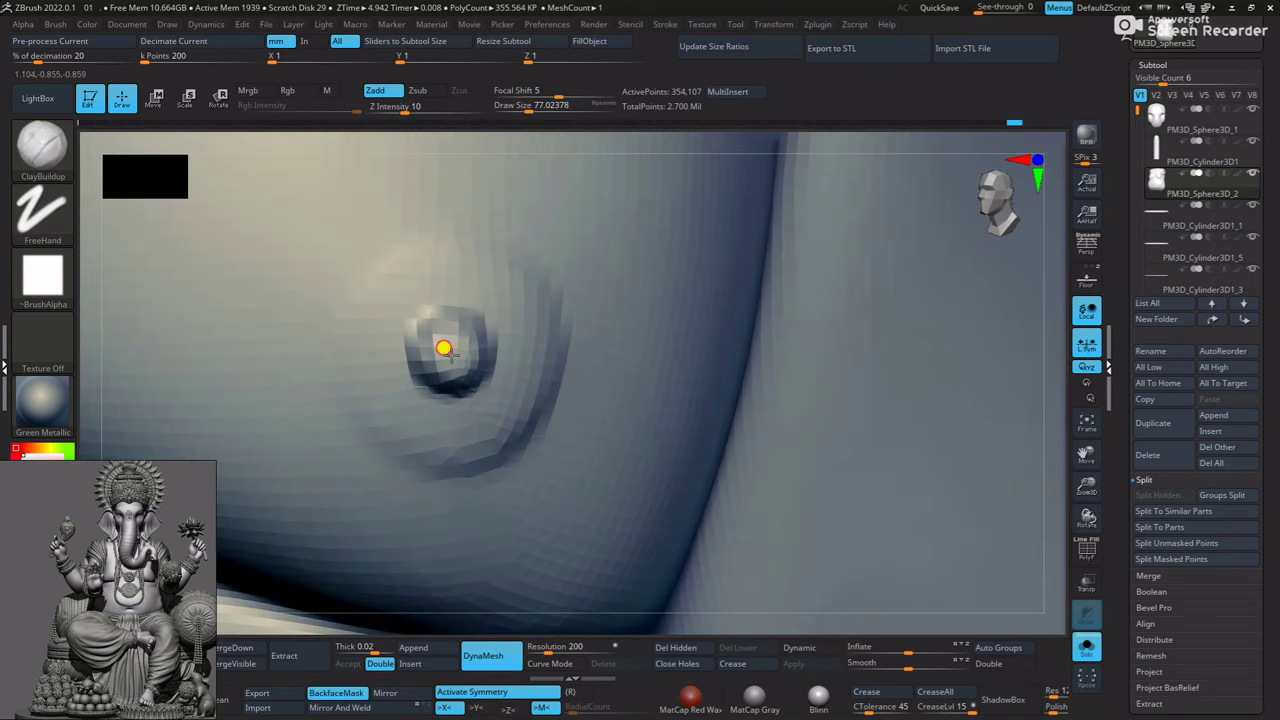
key(f)
mouse_move(857, 464)
mouse_down()
mouse_move(849, 421)
mouse_move(777, 288)
mouse_move(859, 432)
mouse_move(966, 300)
mouse_move(966, 400)
mouse_move(608, 315)
mouse_move(1040, 423)
mouse_move(546, 280)
mouse_move(560, 304)
mouse_up()
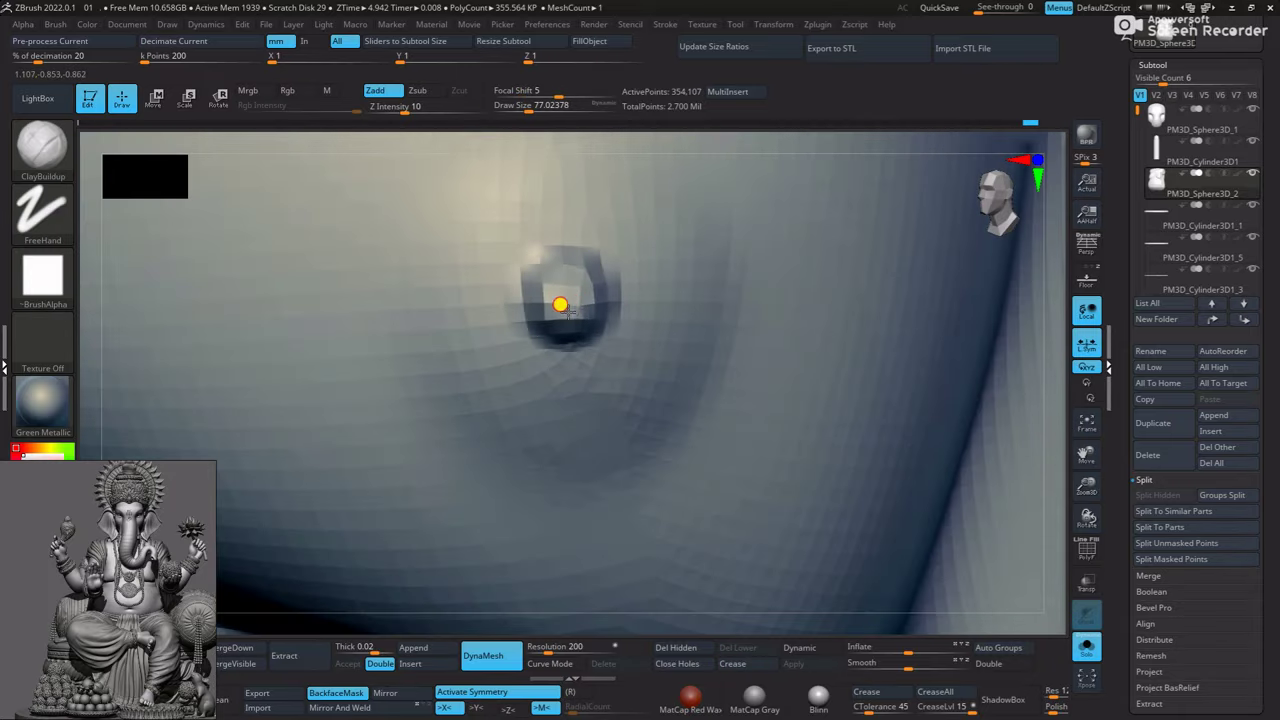
key(f)
mouse_move(794, 346)
alt+mouse_down()
mouse_move(837, 451)
mouse_move(815, 375)
mouse_move(811, 409)
mouse_move(843, 406)
mouse_move(819, 405)
mouse_move(823, 363)
mouse_move(834, 363)
mouse_move(734, 349)
alt+mouse_up()
Insert a cylinder subtool and stretch it with the Transpose gizmo into a long trunk
click(1087, 645)
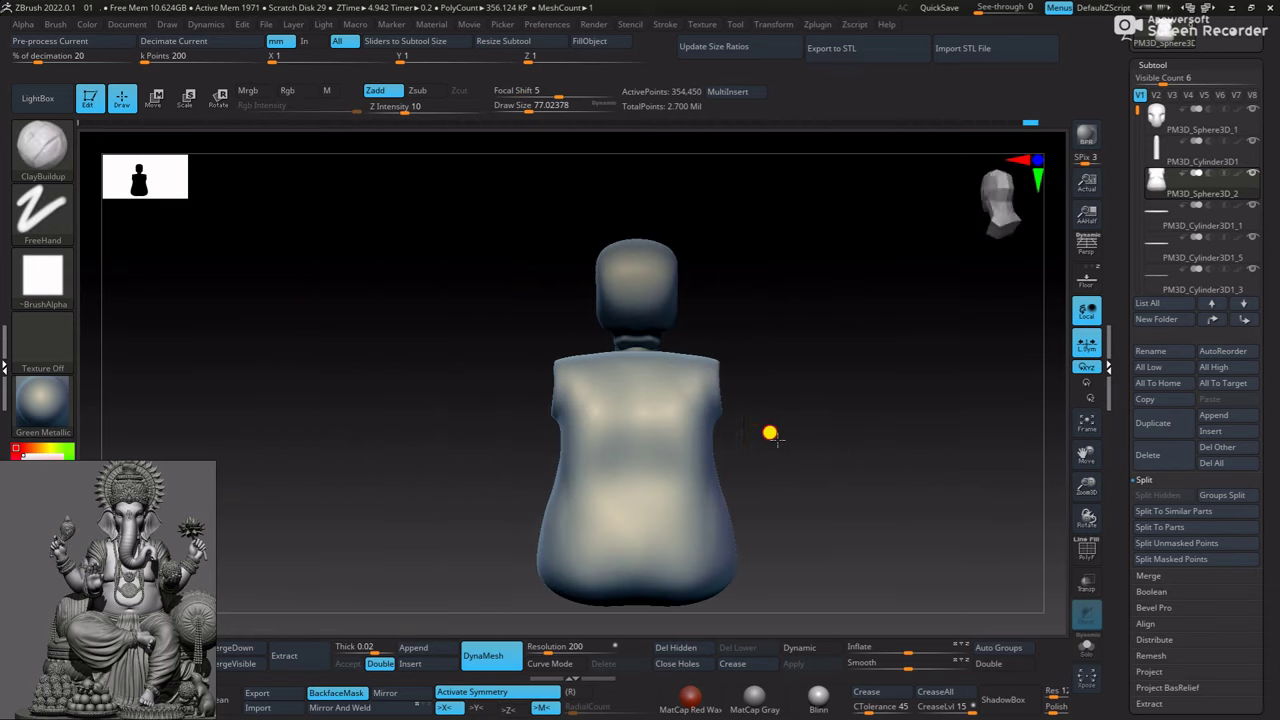
click(1212, 428)
click(825, 482)
key(w)
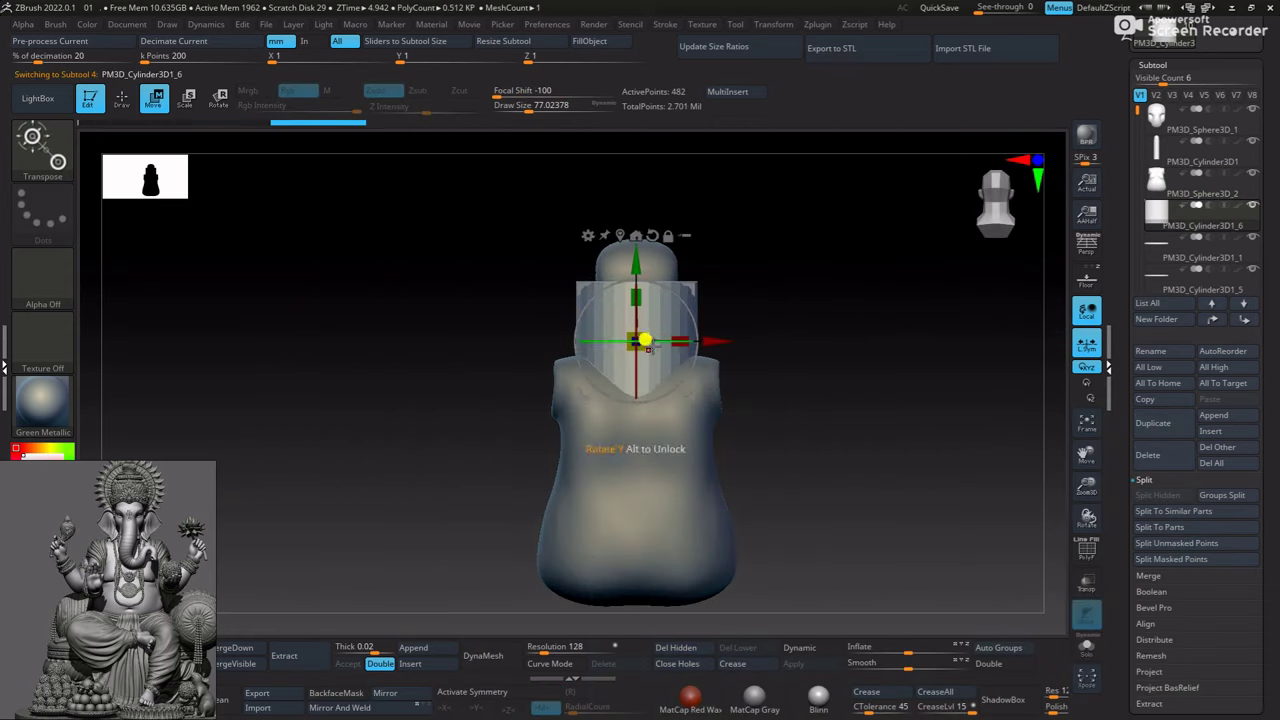
mouse_move(652, 305)
mouse_down()
mouse_move(771, 251)
mouse_move(740, 354)
mouse_move(667, 352)
mouse_up()
mouse_move(806, 317)
mouse_down()
mouse_move(883, 334)
mouse_move(771, 323)
mouse_move(734, 363)
mouse_move(809, 371)
mouse_move(806, 314)
mouse_move(766, 346)
mouse_move(766, 334)
mouse_move(860, 323)
mouse_move(840, 323)
mouse_move(797, 263)
mouse_move(878, 310)
mouse_move(791, 303)
mouse_move(797, 346)
mouse_move(705, 350)
mouse_up()
key(q)
key(w)
key(q)
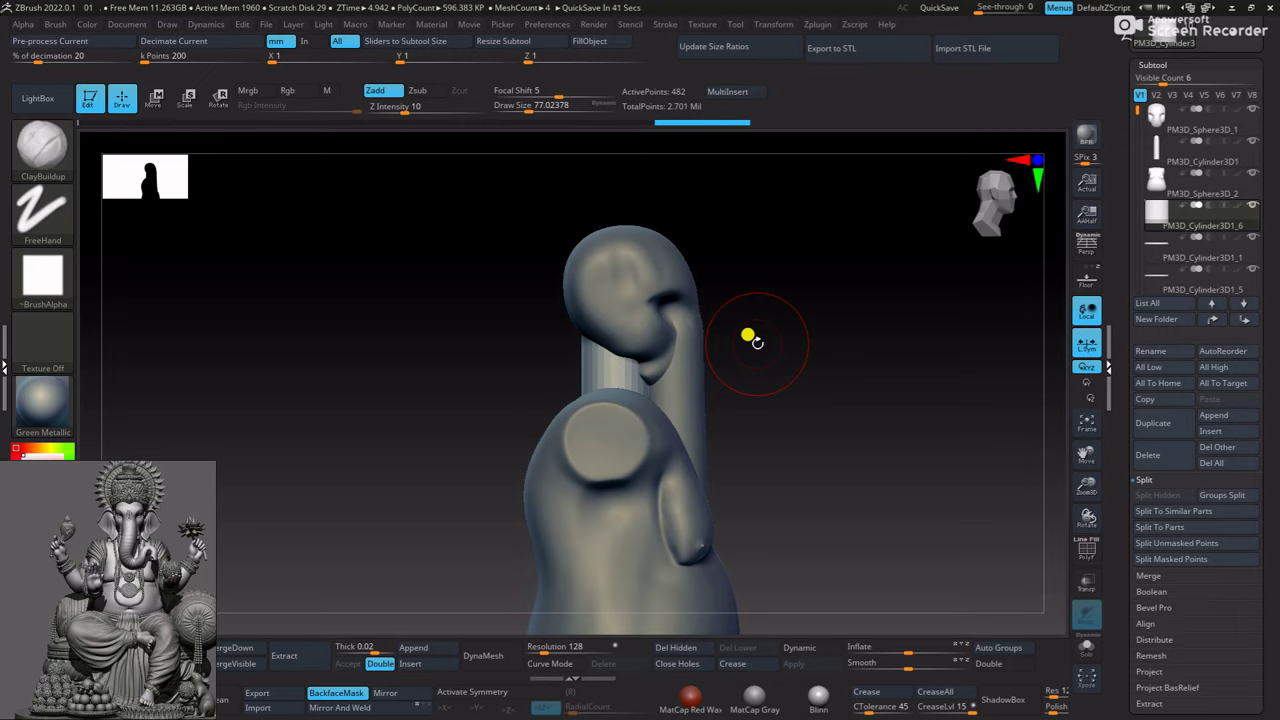
Insert a sphere subtool and move it up beside the head
drag(750, 338, 654, 240)
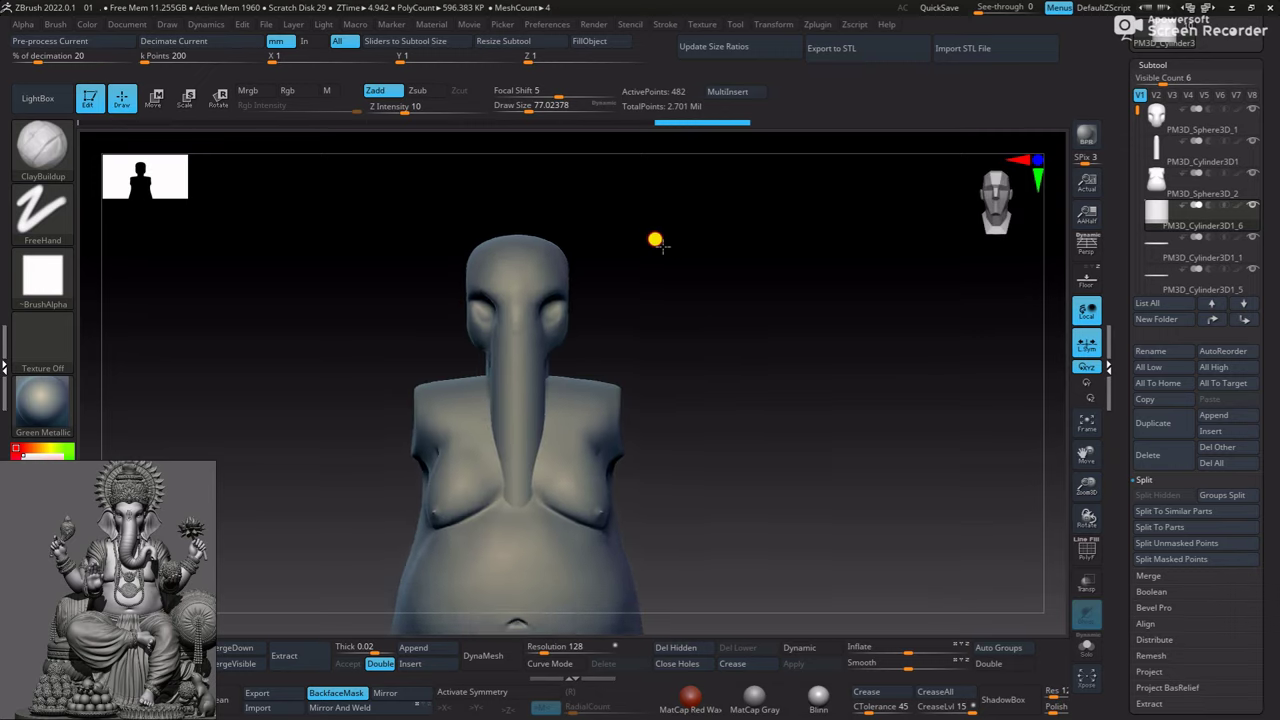
click(1240, 431)
click(825, 482)
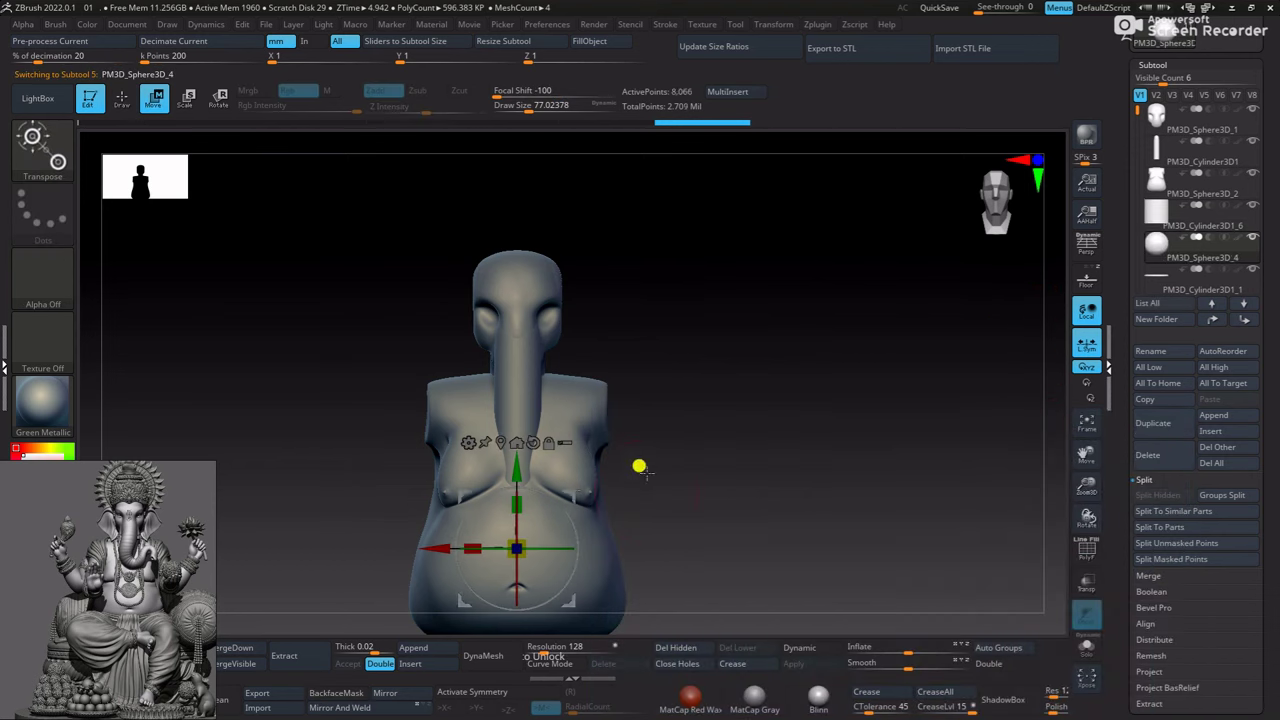
mouse_move(640, 463)
mouse_down()
mouse_move(750, 271)
mouse_move(560, 260)
mouse_move(686, 357)
mouse_move(586, 351)
mouse_move(593, 342)
mouse_up()
mouse_move(811, 289)
mouse_down()
mouse_move(617, 394)
mouse_move(734, 360)
mouse_move(735, 343)
mouse_up()
drag(655, 386, 651, 449)
Show the Ganesha reference, then enlarge, flatten and tilt the sphere like the reference ear
key(shift+p)
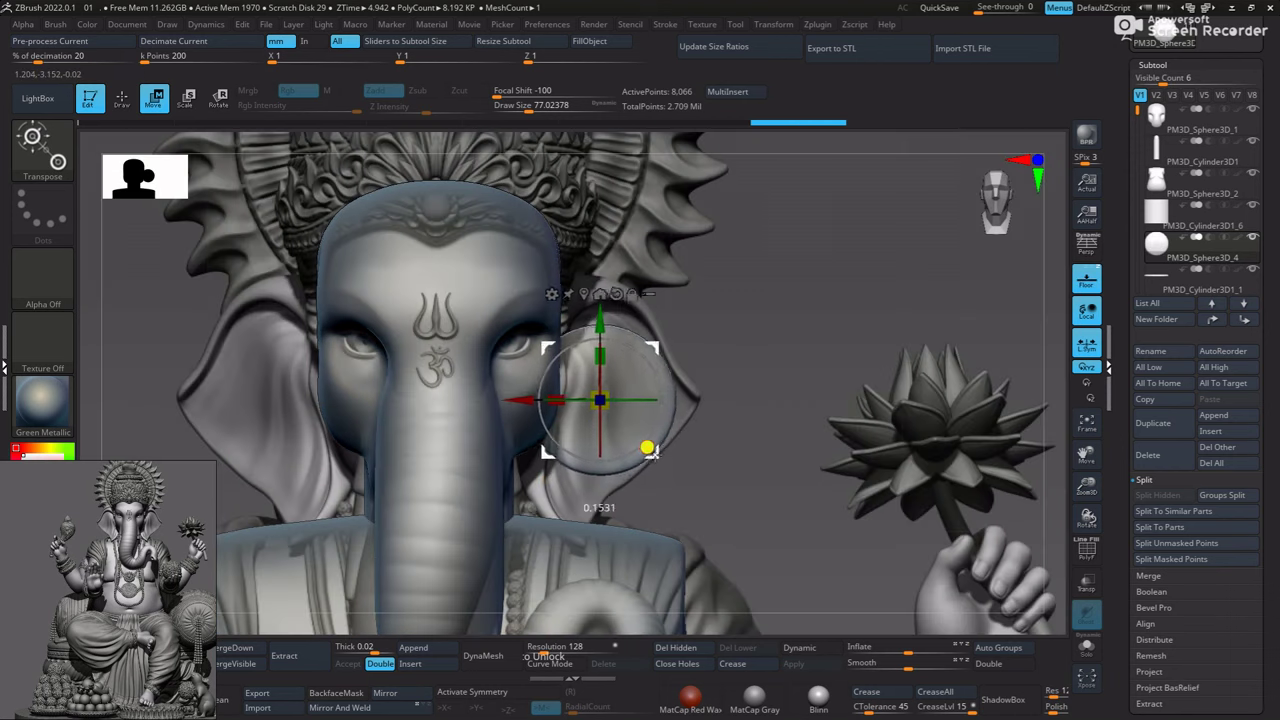
drag(608, 386, 553, 404)
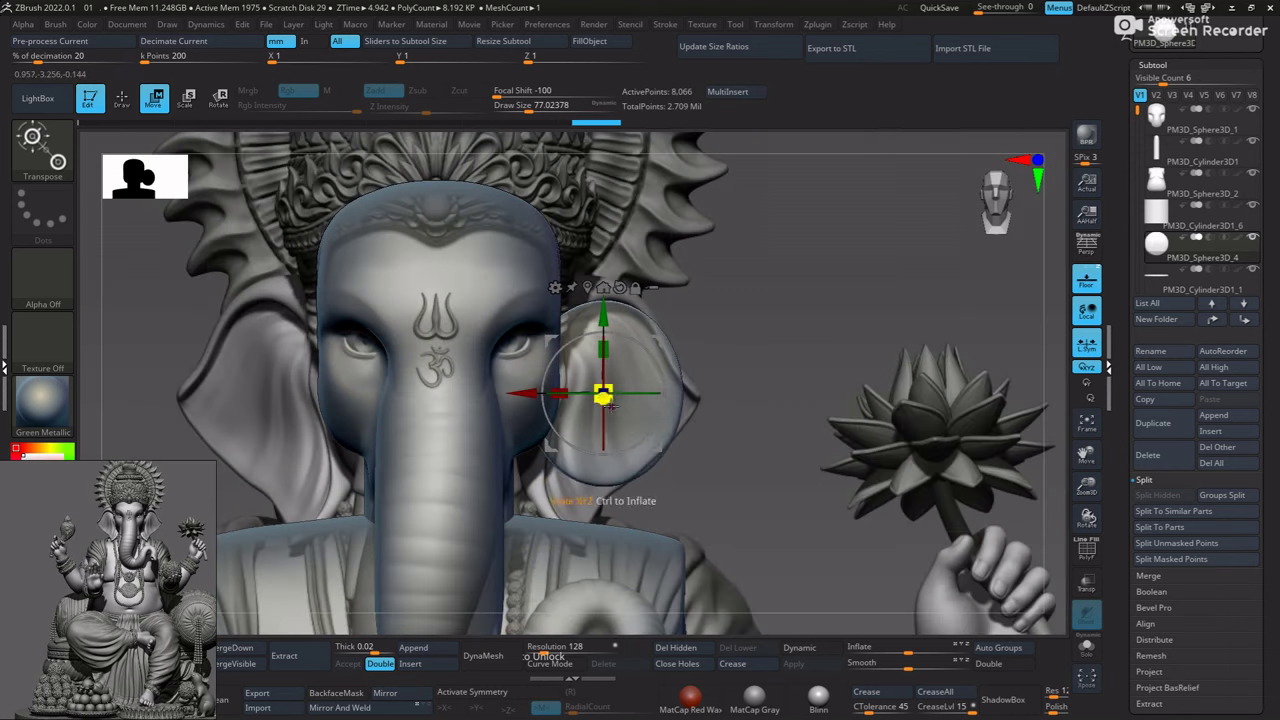
mouse_move(606, 329)
mouse_down()
mouse_move(640, 425)
mouse_move(666, 447)
mouse_move(745, 378)
mouse_up()
click(1087, 645)
key(q)
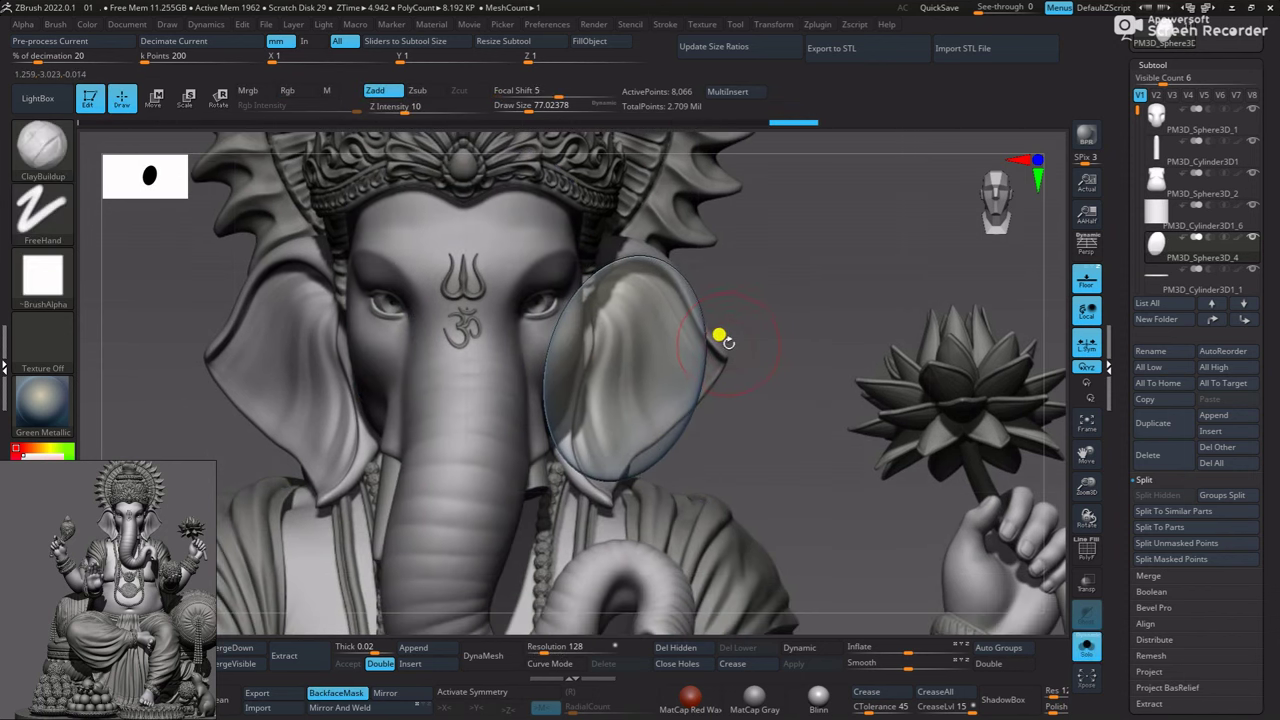
With the Move brush, pull the ear's edge bulge downward
key(b)
key(m)
key(v)
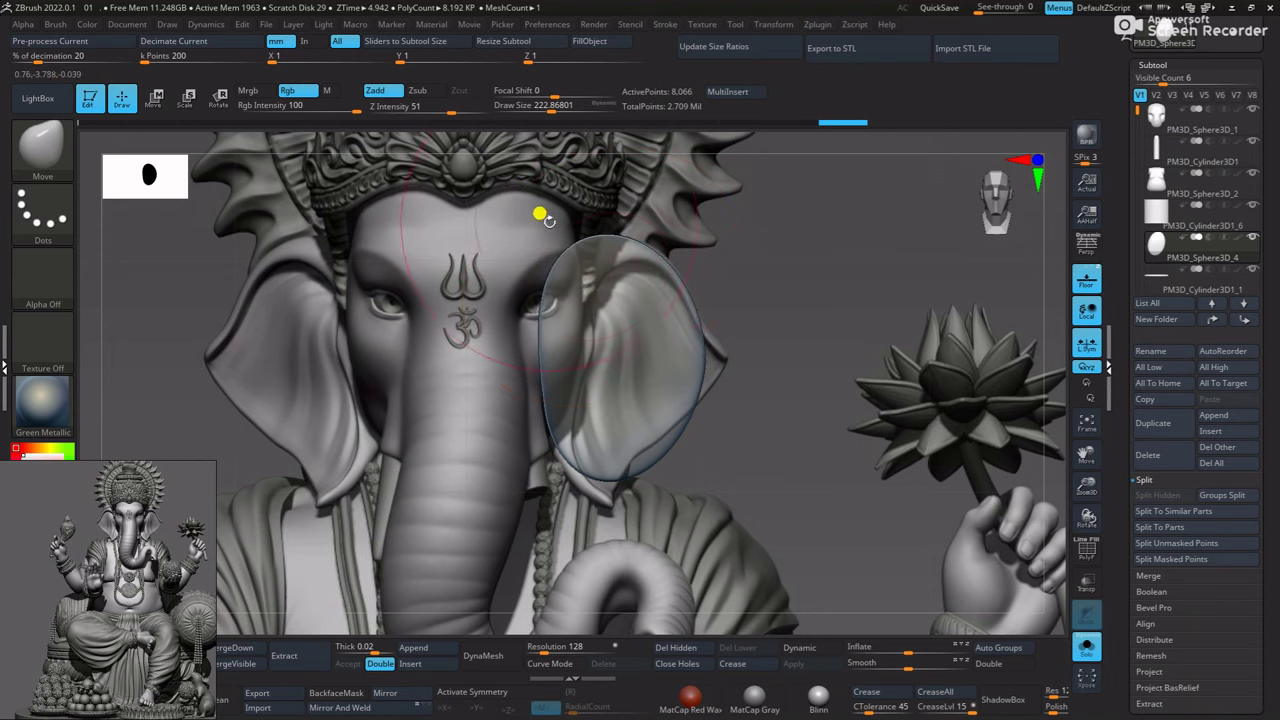
drag(734, 414, 632, 421)
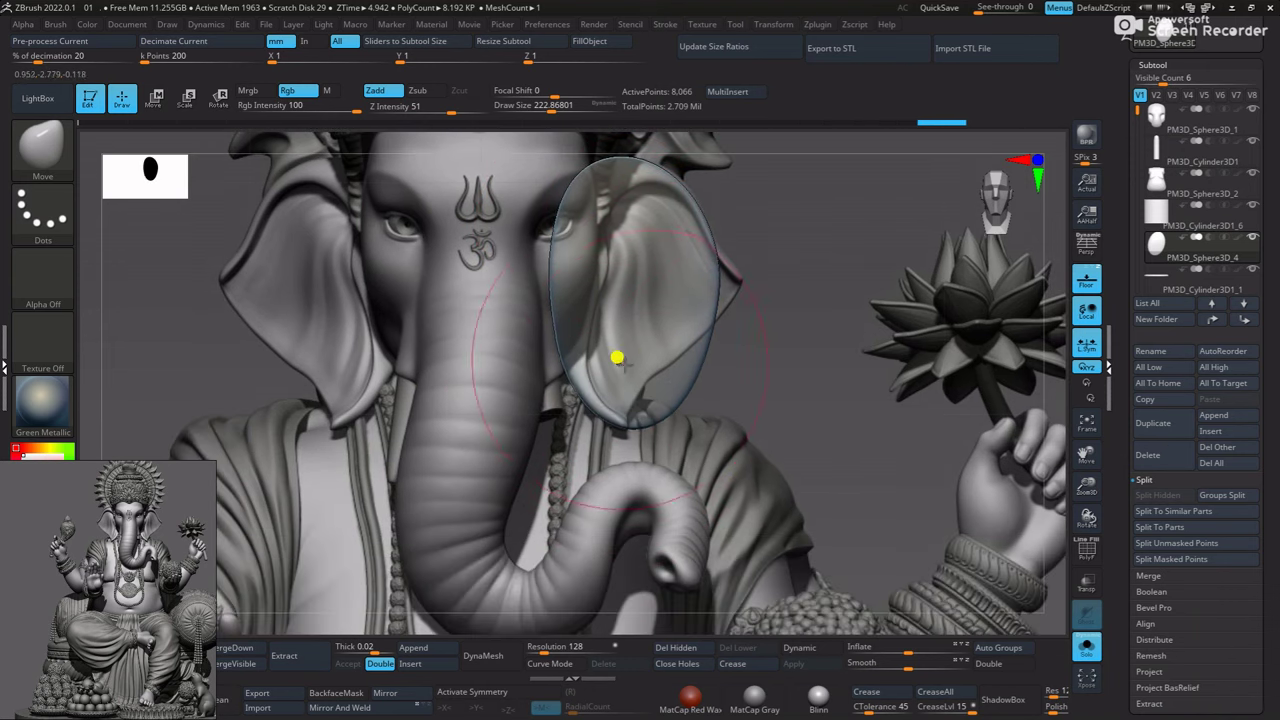
mouse_move(763, 389)
alt+mouse_down()
mouse_move(600, 423)
mouse_move(680, 369)
mouse_move(701, 377)
mouse_move(626, 382)
mouse_move(668, 483)
mouse_move(514, 500)
alt+mouse_up()
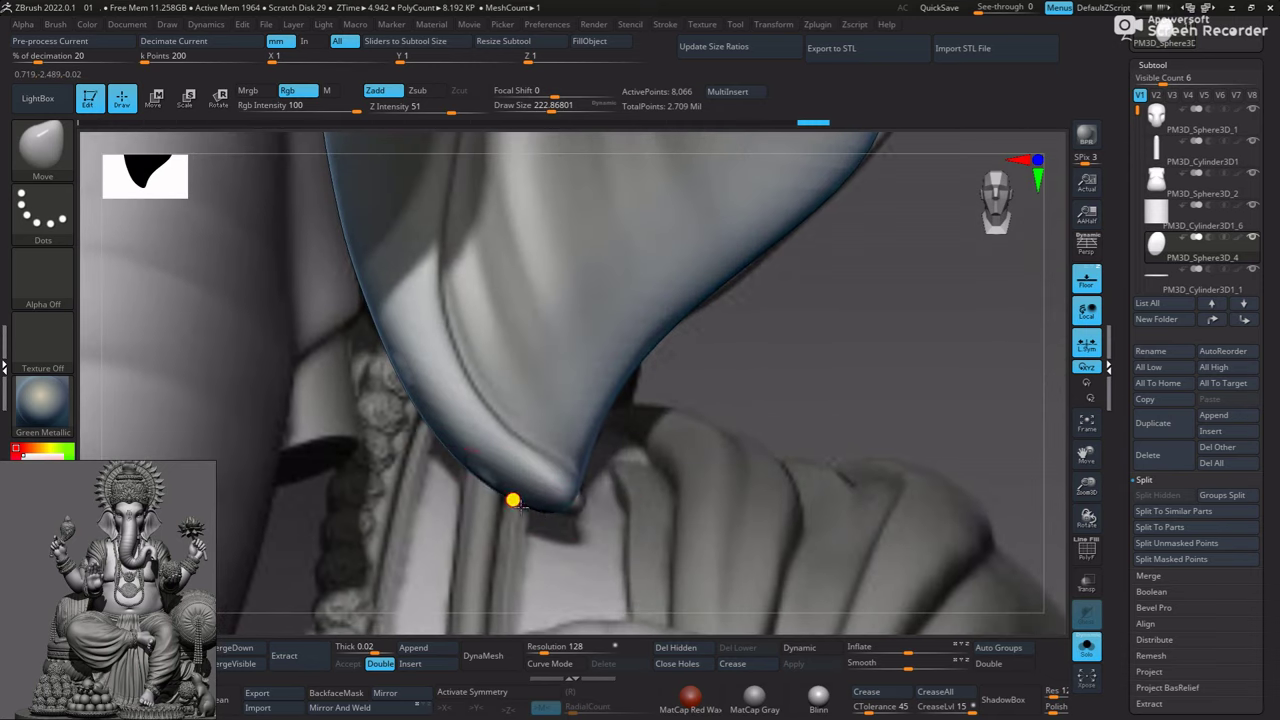
mouse_move(567, 503)
right_down()
mouse_move(583, 451)
mouse_move(671, 431)
mouse_move(640, 389)
mouse_move(733, 405)
mouse_move(803, 340)
mouse_move(820, 291)
mouse_move(783, 383)
mouse_move(722, 425)
right_up()
drag(722, 425, 738, 466)
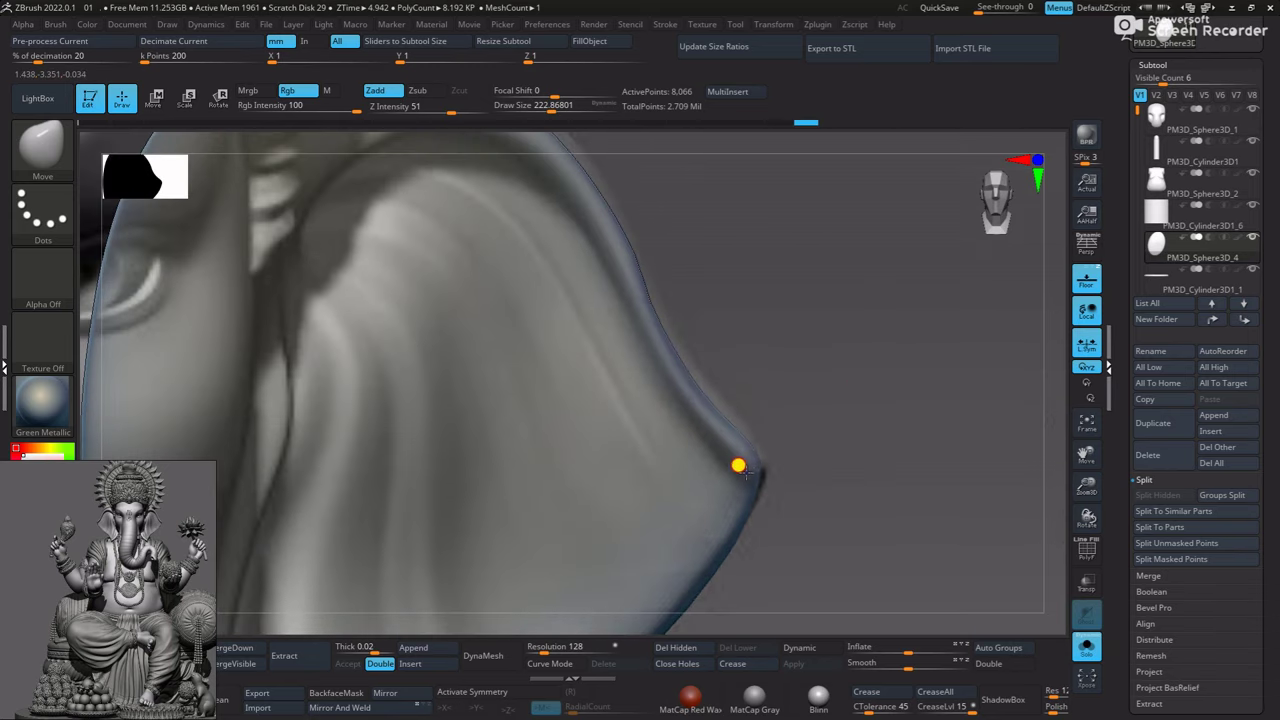
mouse_move(751, 470)
right_down()
mouse_move(666, 429)
mouse_move(791, 380)
mouse_move(609, 372)
mouse_move(563, 346)
mouse_move(887, 410)
right_up()
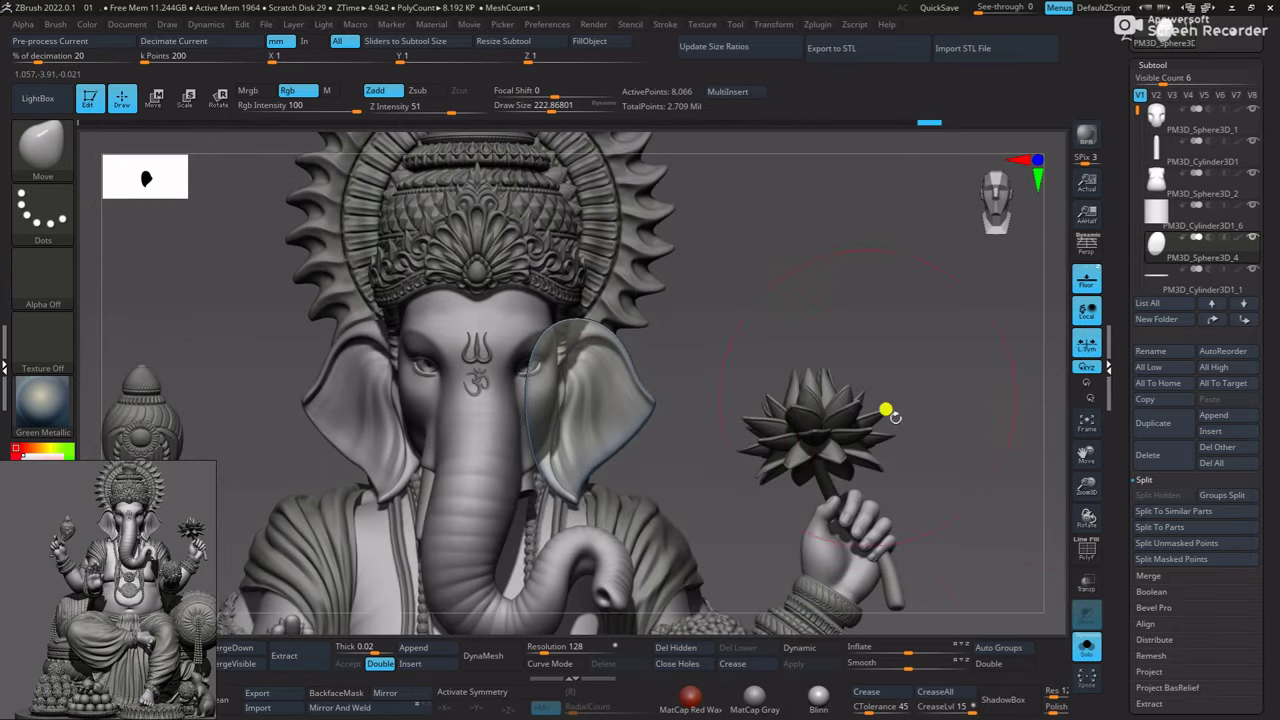
Hide the reference, show all parts, and rotate the ear to tilt it forward
click(1089, 290)
click(1087, 645)
right_drag(914, 469, 906, 491)
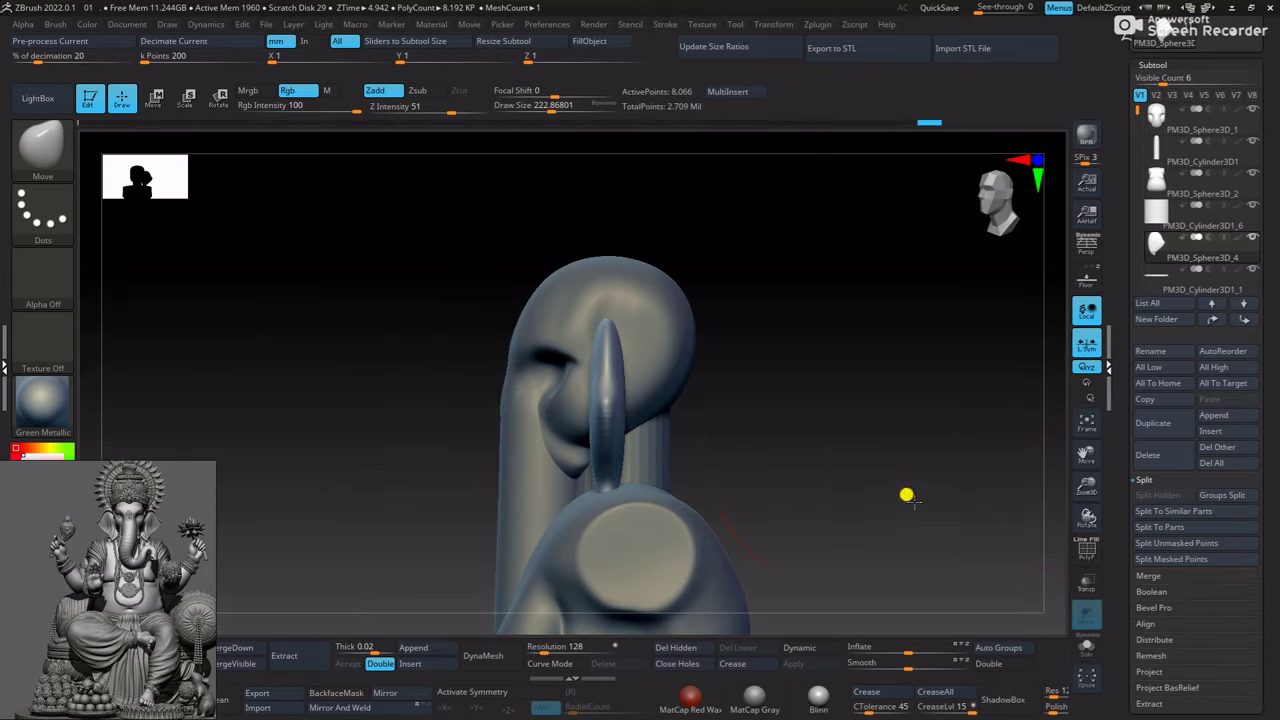
key(w)
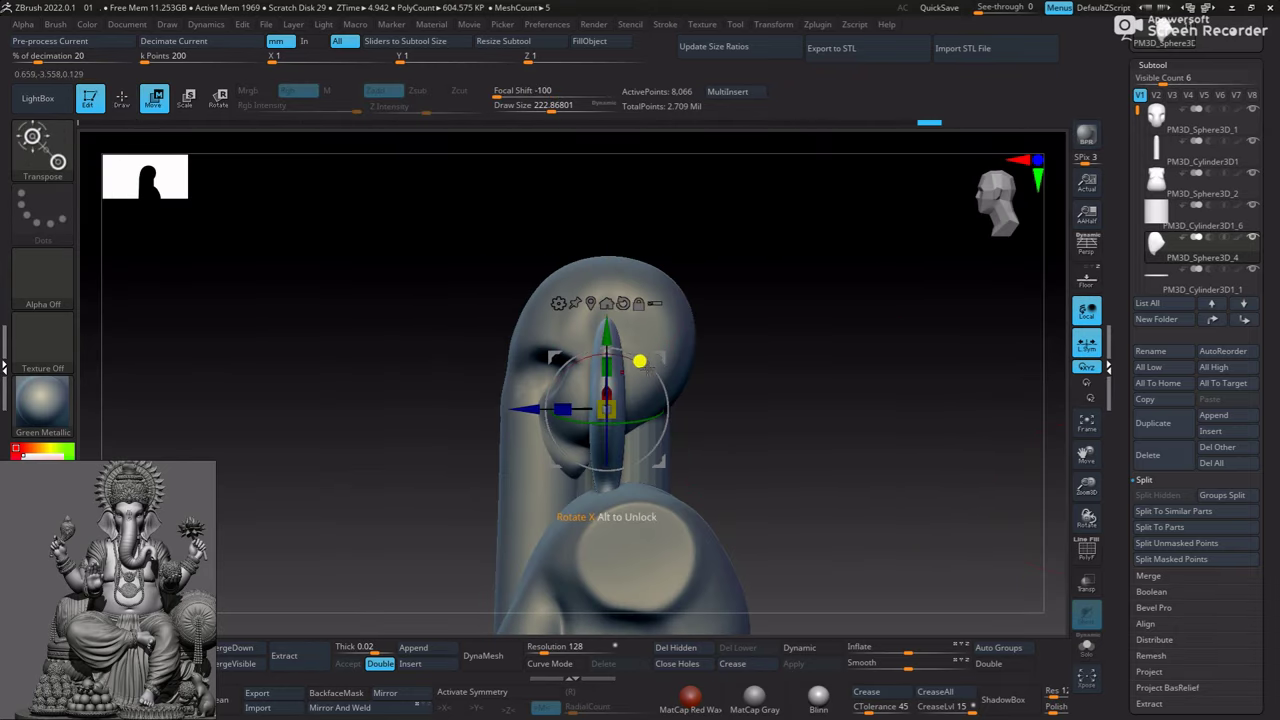
drag(640, 361, 650, 361)
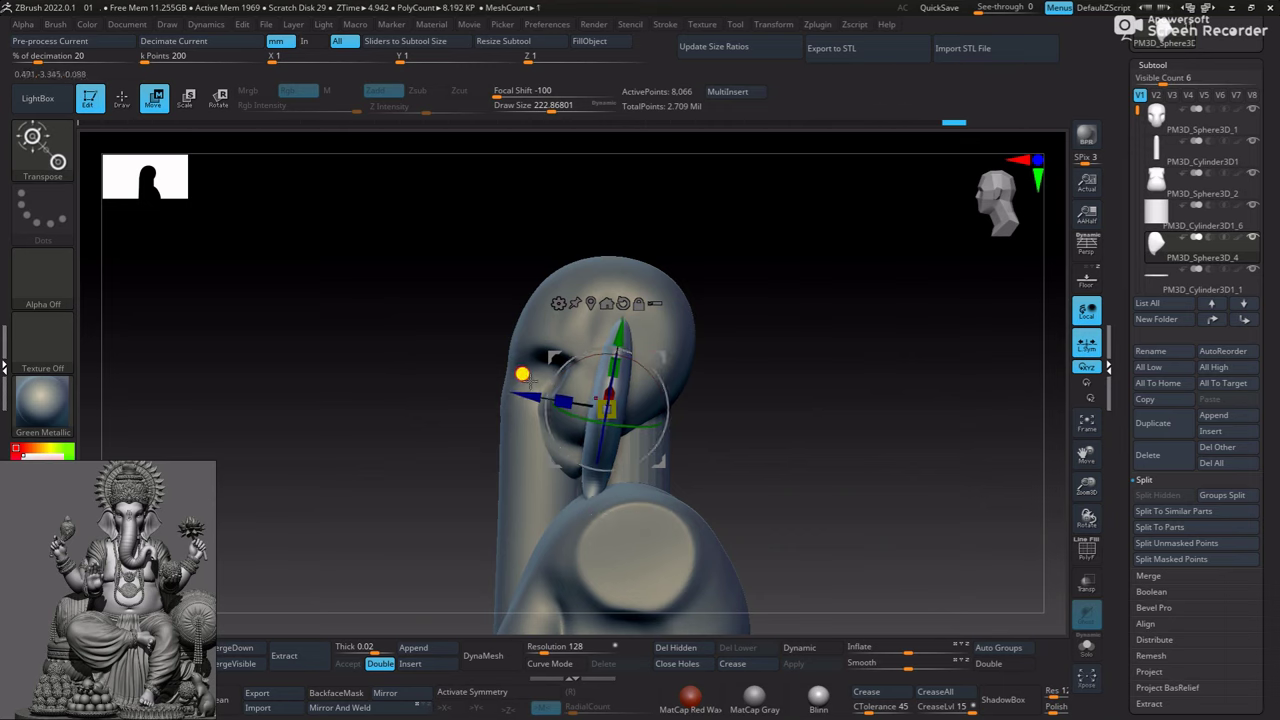
key(q)
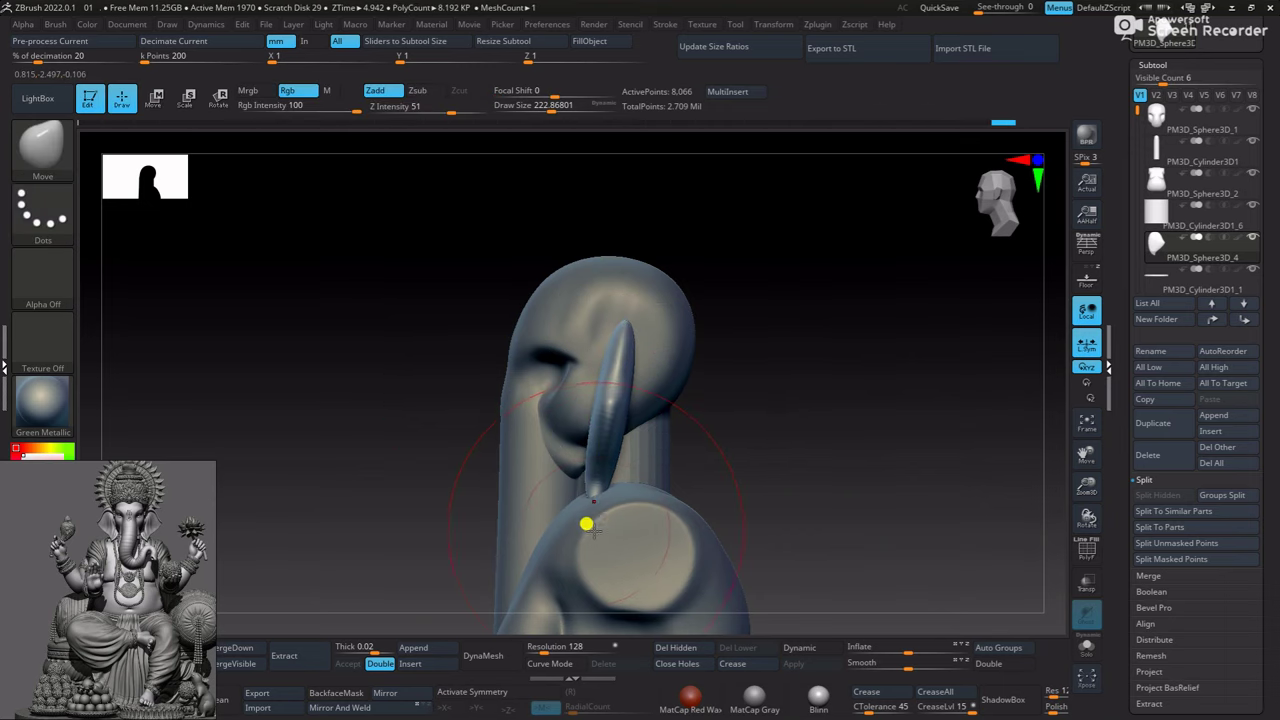
Pull the ear tip downward into a pointed lower end
scroll(588, 524, up, 3)
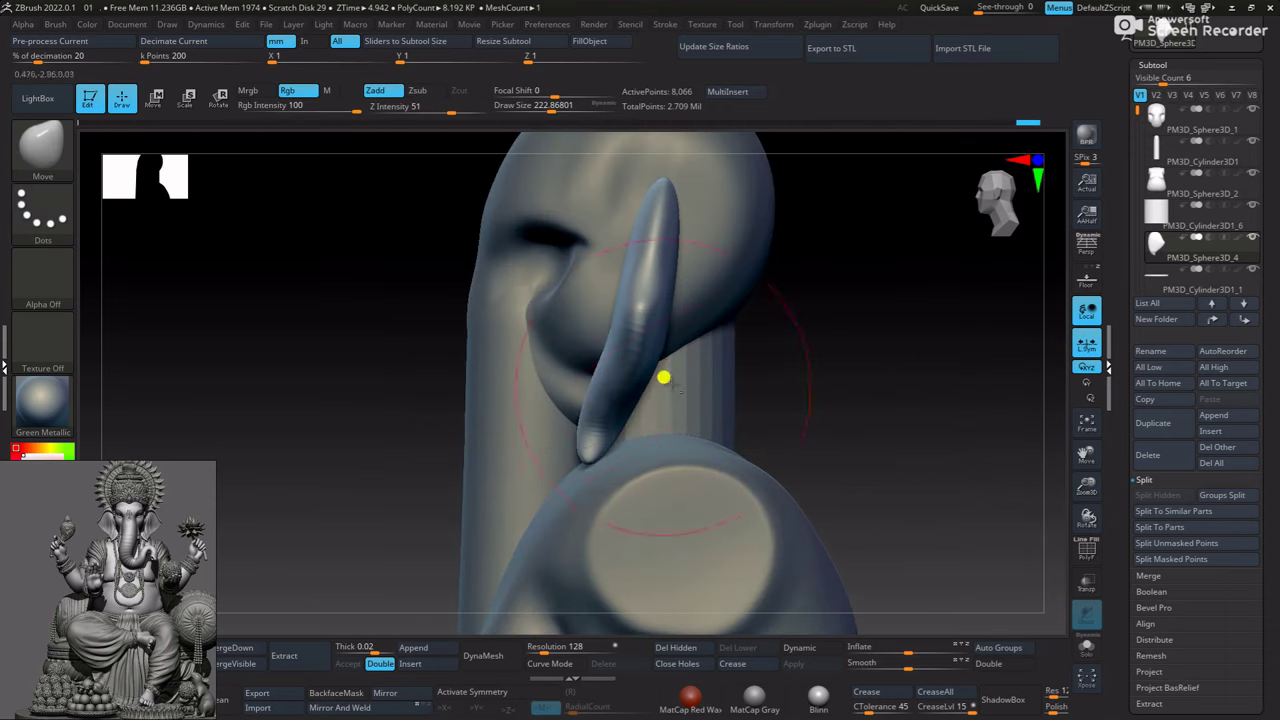
scroll(663, 377, up, 2)
drag(597, 389, 589, 457)
scroll(927, 374, up, 3)
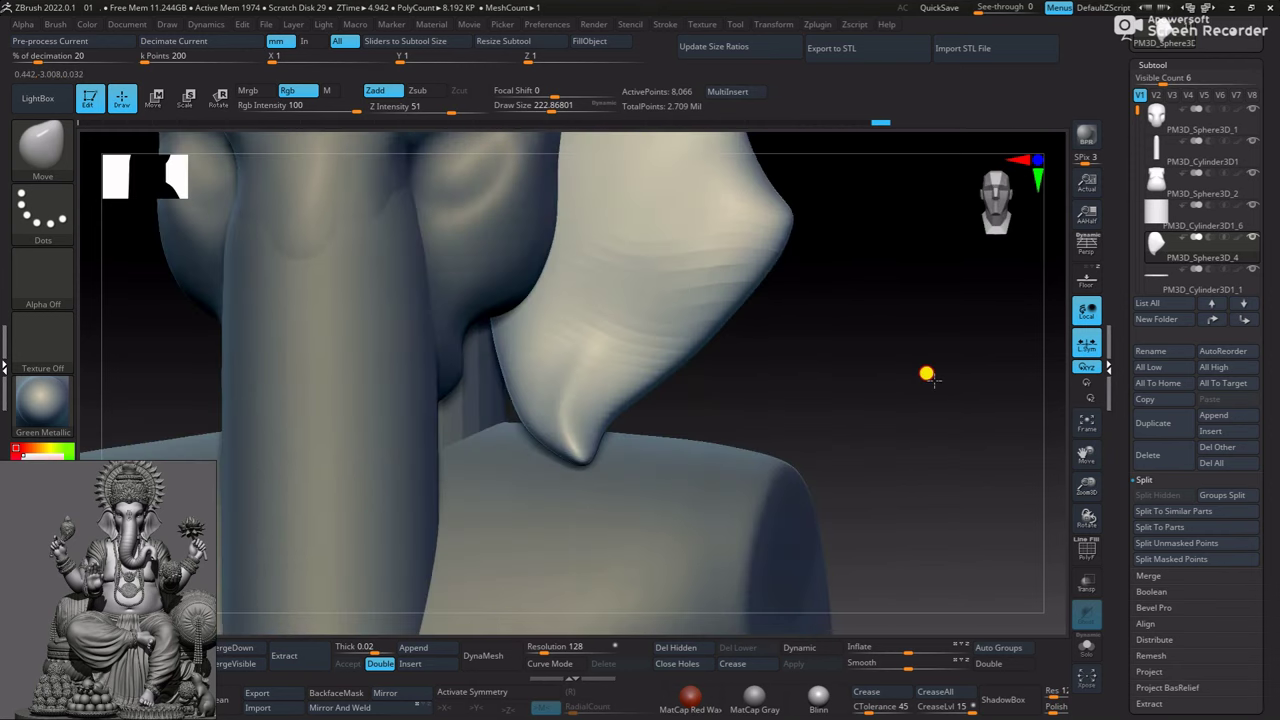
scroll(927, 374, down, 2)
scroll(608, 497, up, 3)
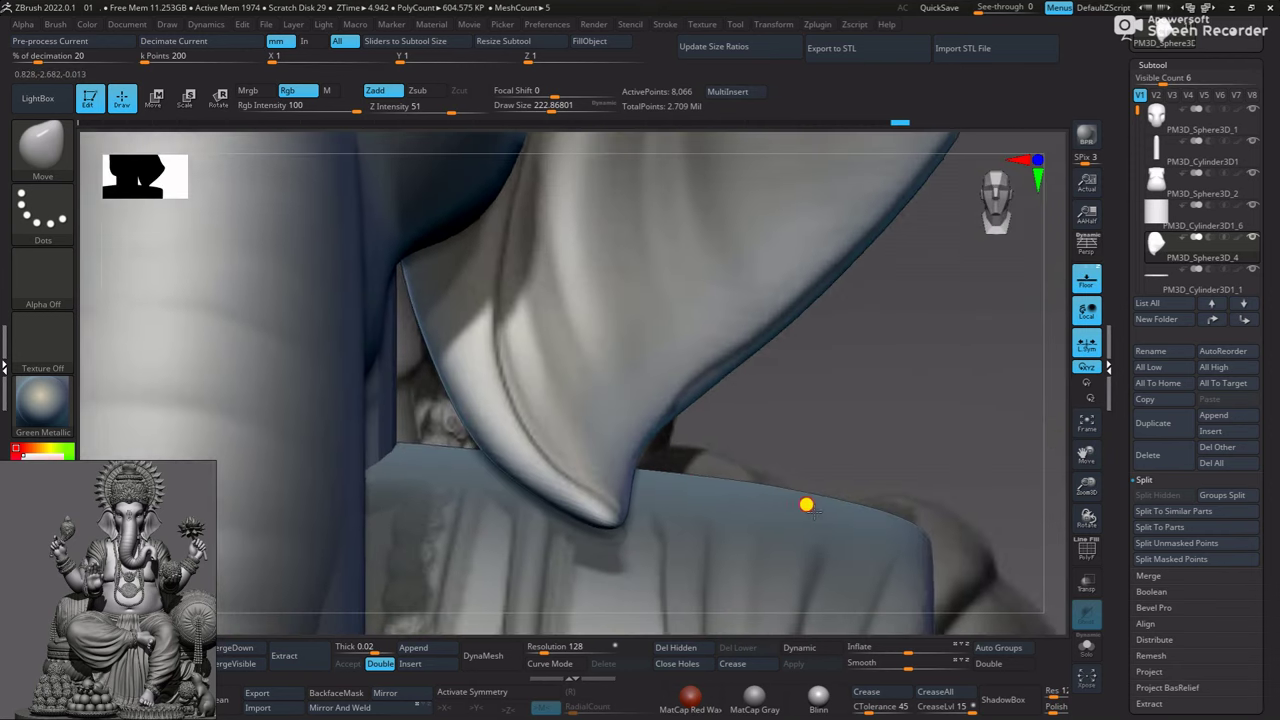
scroll(742, 438, up, 2)
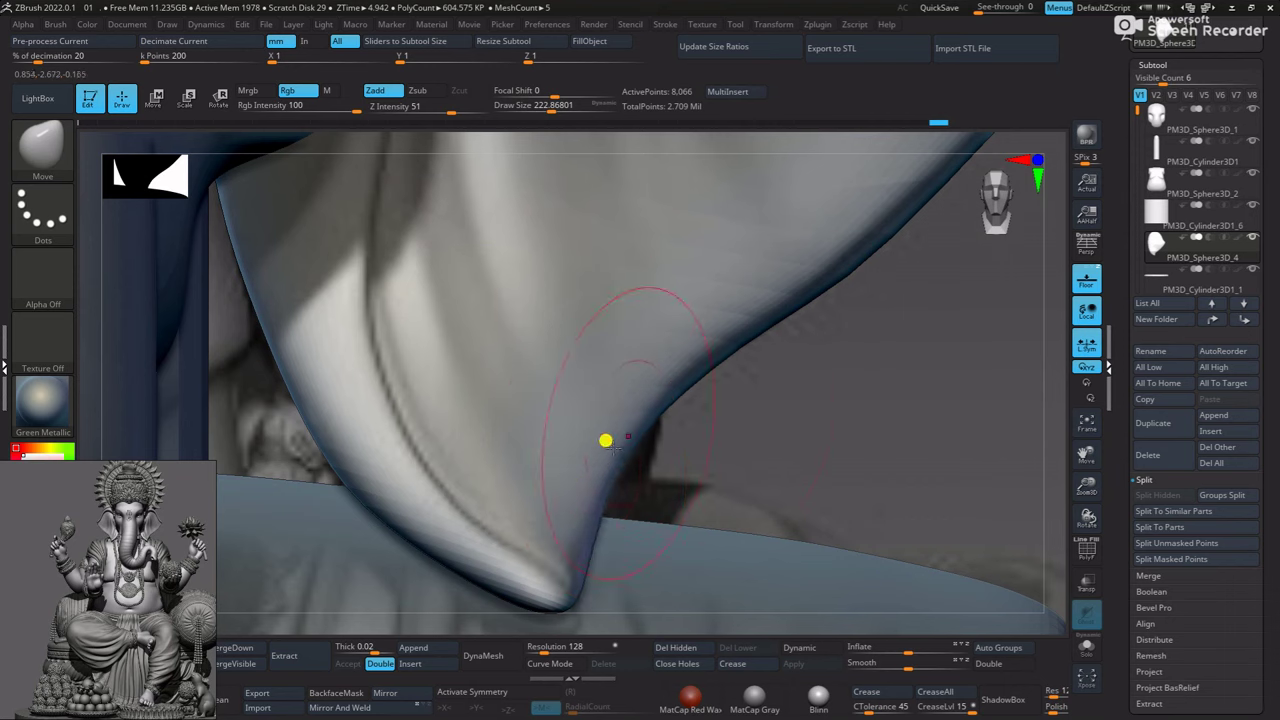
scroll(767, 407, up, 3)
scroll(808, 360, down, 3)
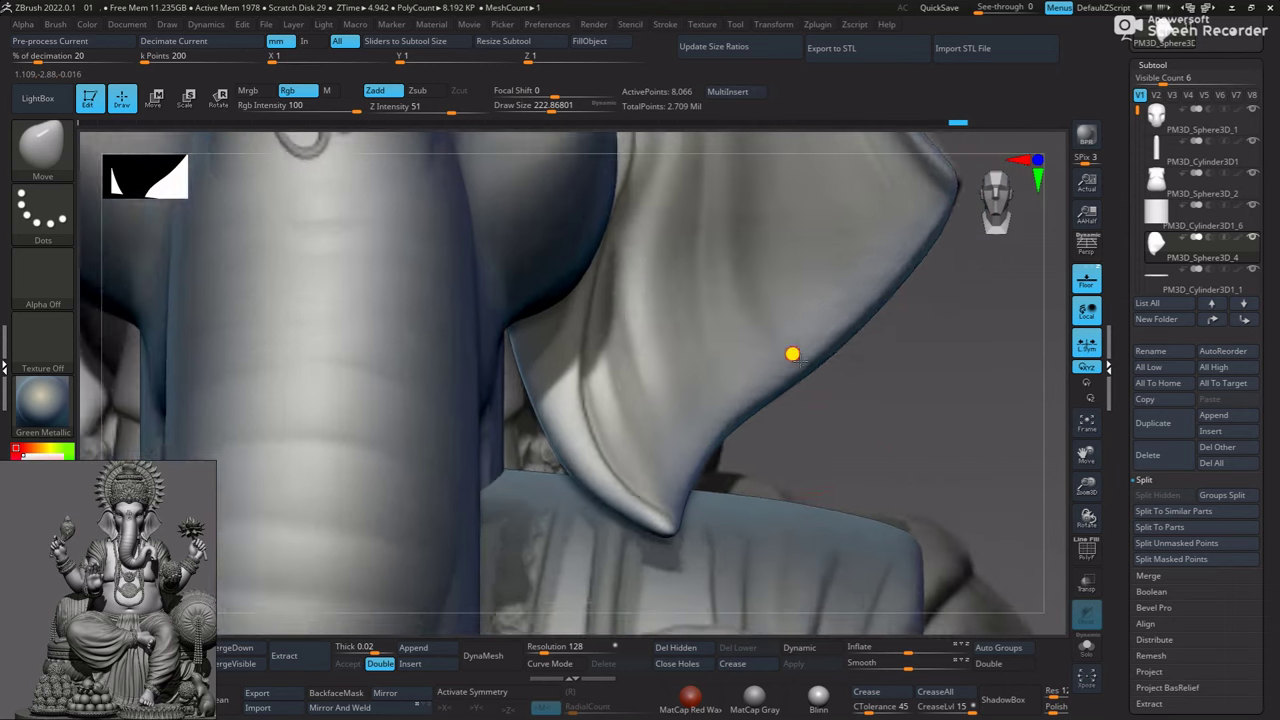
scroll(791, 351, down, 2)
scroll(840, 389, up, 3)
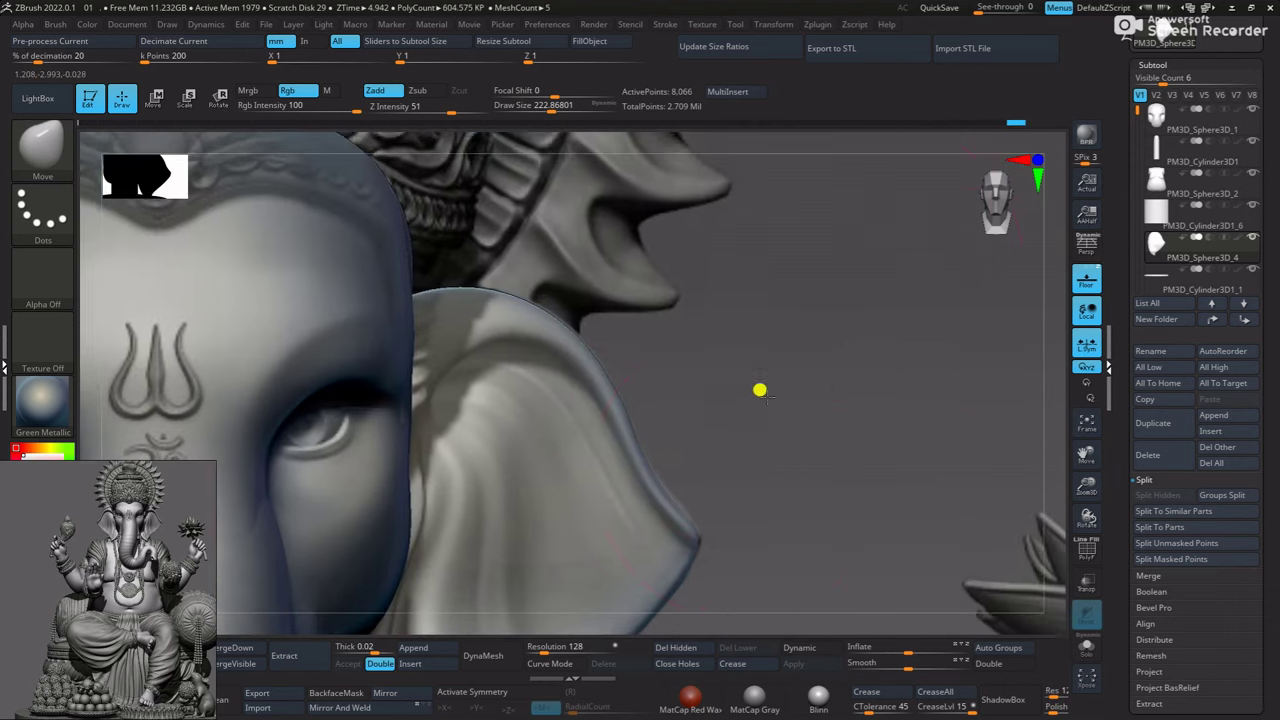
scroll(774, 457, up, 3)
scroll(697, 326, down, 2)
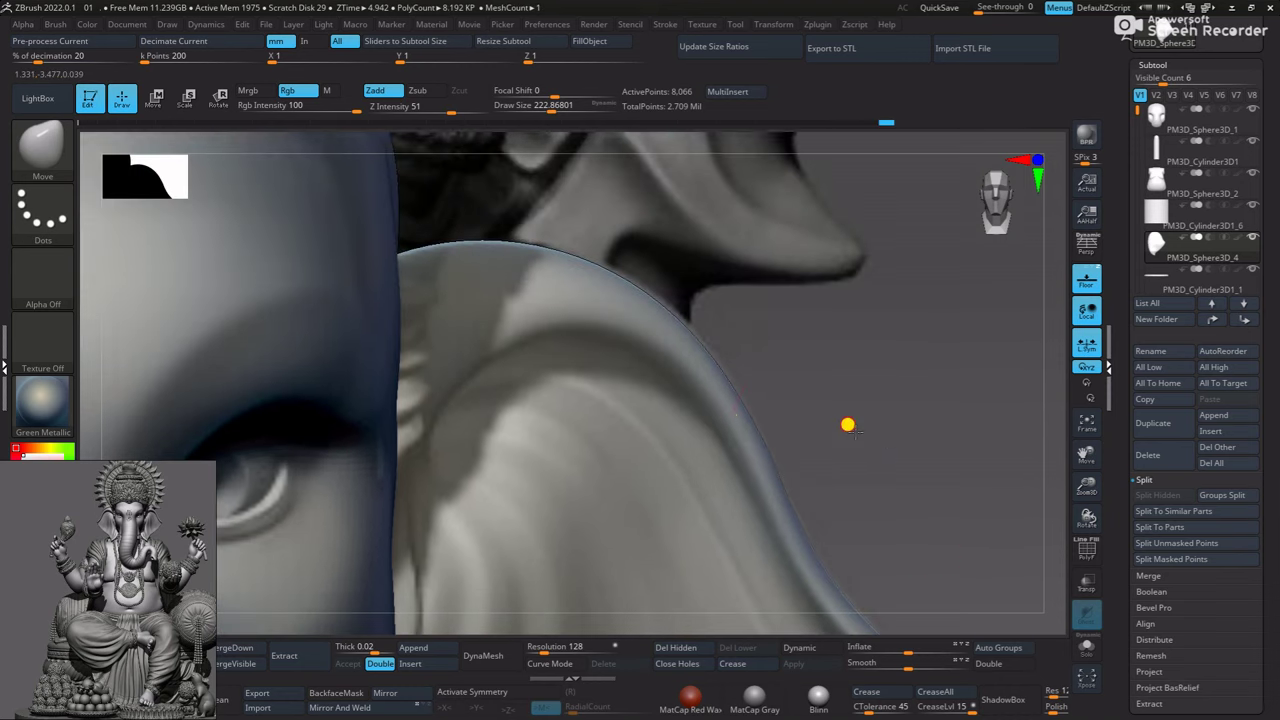
scroll(846, 423, down, 2)
scroll(720, 400, down, 2)
scroll(818, 282, down, 2)
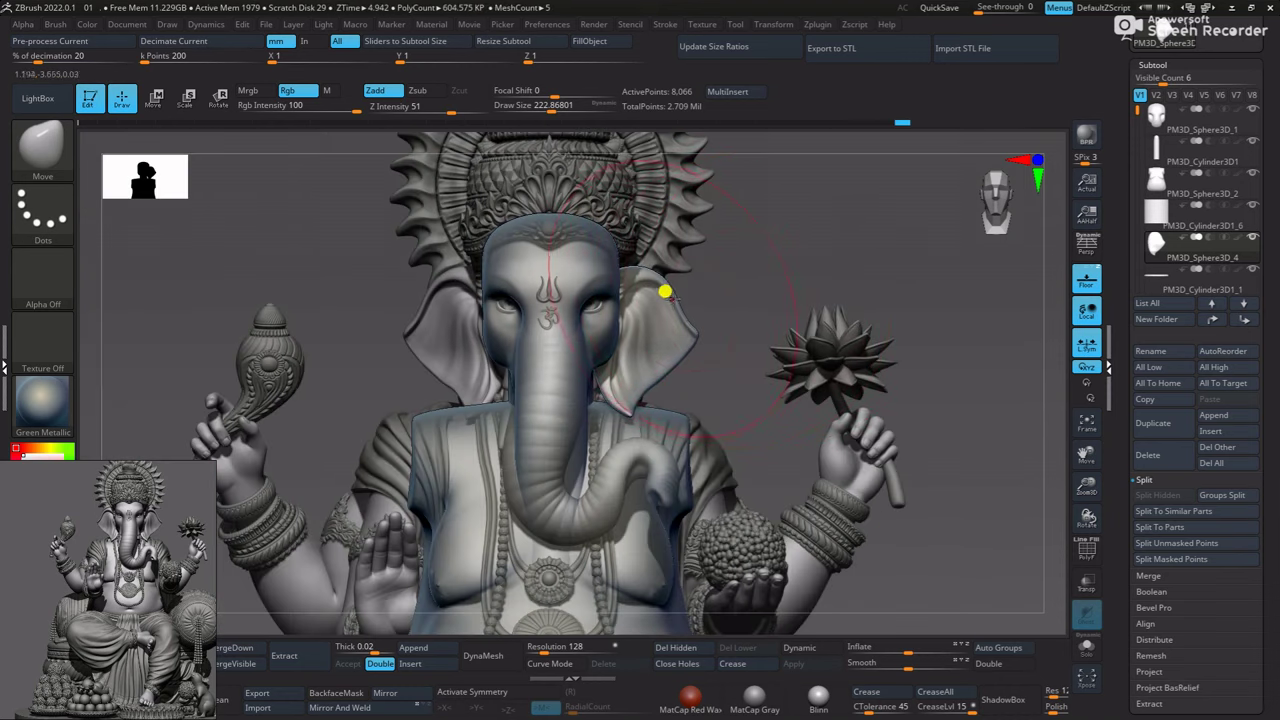
click(1088, 282)
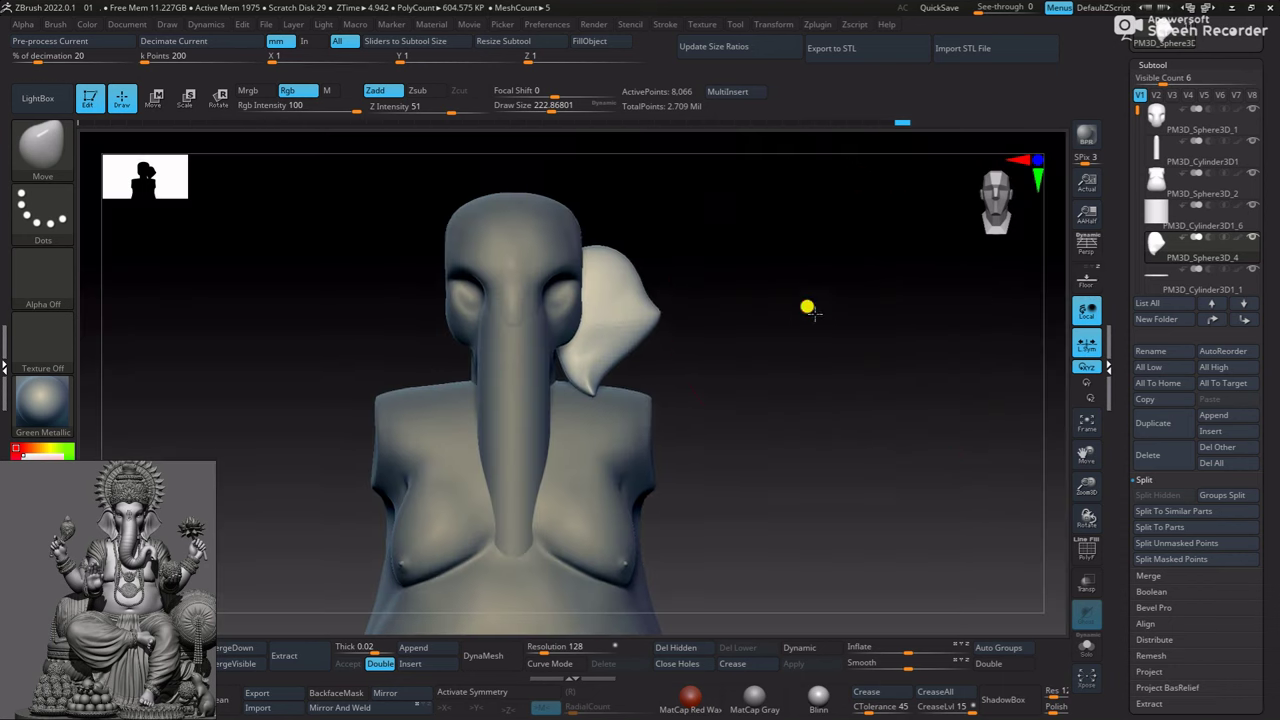
scroll(803, 340, up, 2)
scroll(803, 320, up, 1)
Build up clay on the ear's lower inner edge and upper surface with ClayBuildup
key(b)
key(c)
key(b)
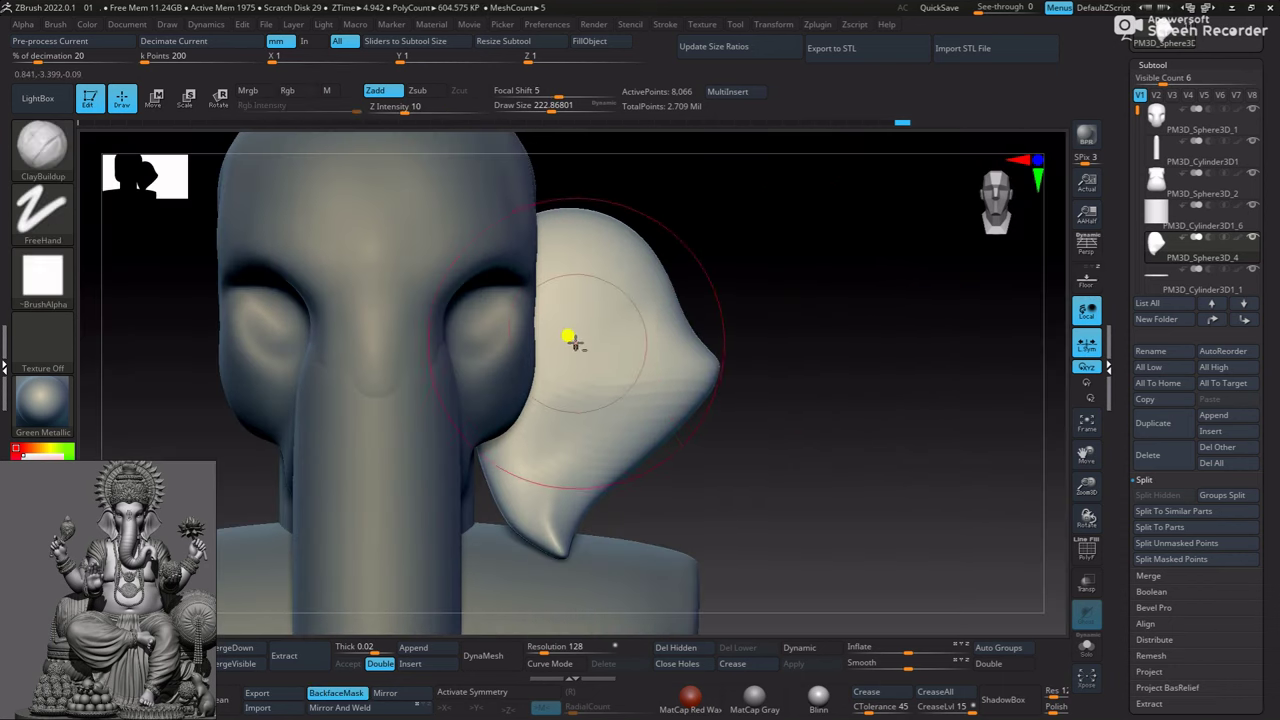
mouse_move(552, 437)
mouse_down()
mouse_move(535, 446)
mouse_move(541, 505)
mouse_up()
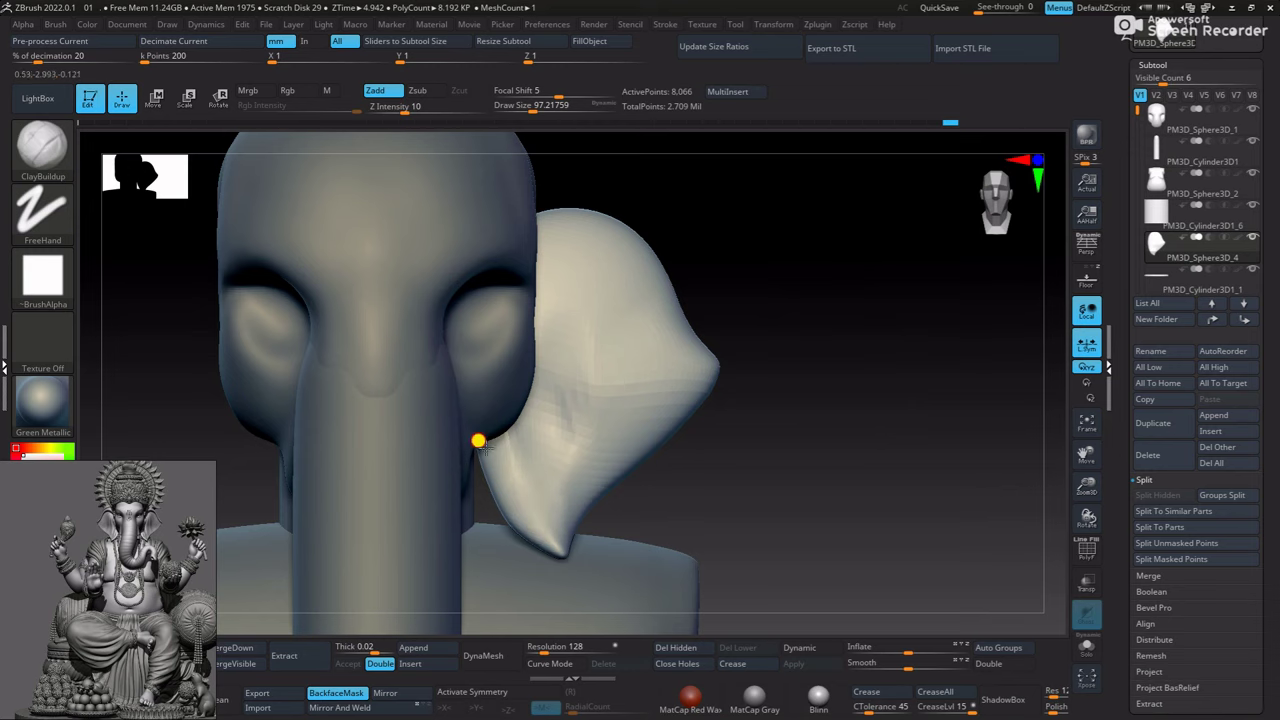
mouse_move(479, 441)
mouse_down()
mouse_move(543, 529)
mouse_move(517, 463)
mouse_move(540, 470)
mouse_up()
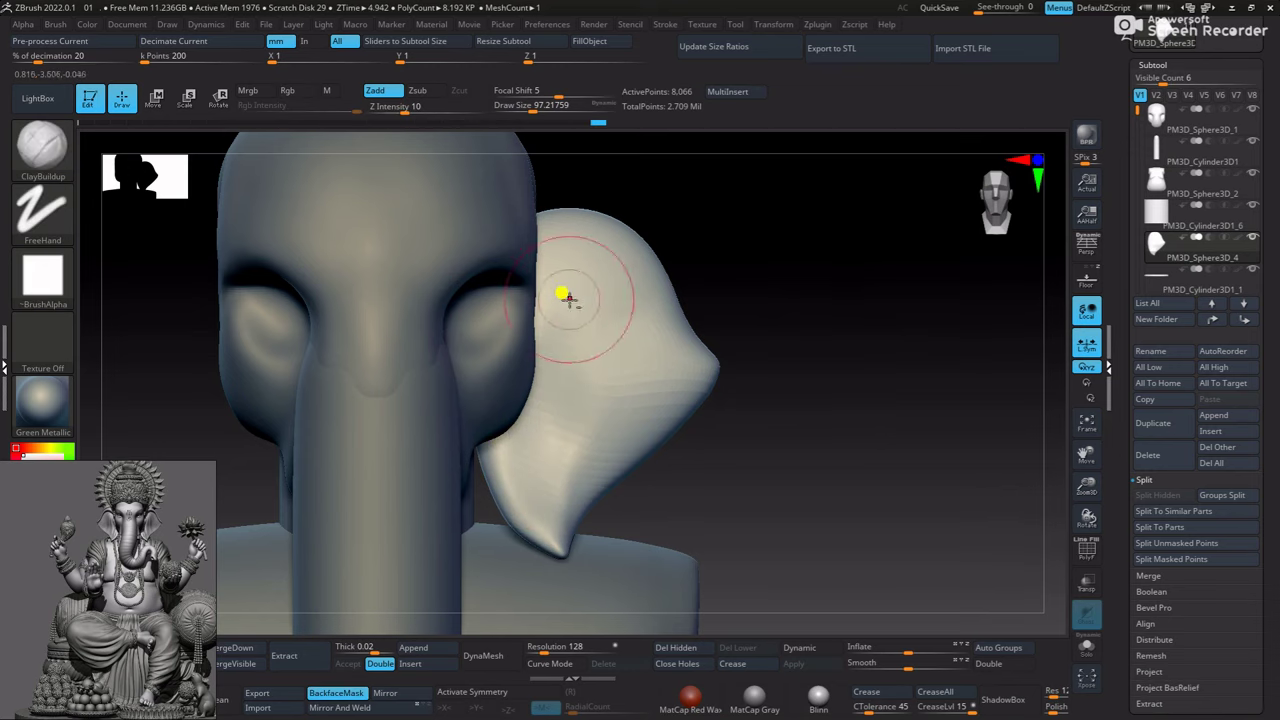
mouse_move(565, 296)
mouse_down()
mouse_move(597, 383)
mouse_move(543, 491)
mouse_up()
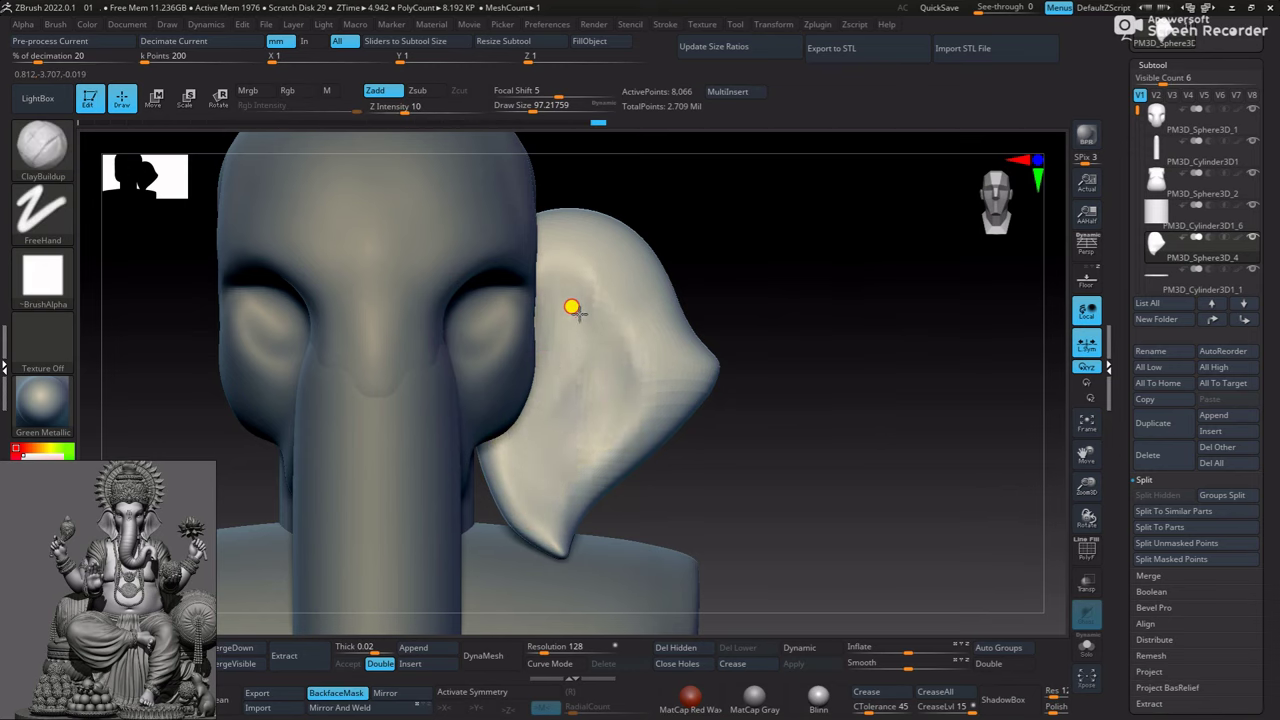
mouse_move(571, 307)
mouse_down()
mouse_move(600, 303)
mouse_move(630, 346)
mouse_move(651, 351)
mouse_move(597, 291)
mouse_move(581, 249)
mouse_move(596, 265)
mouse_up()
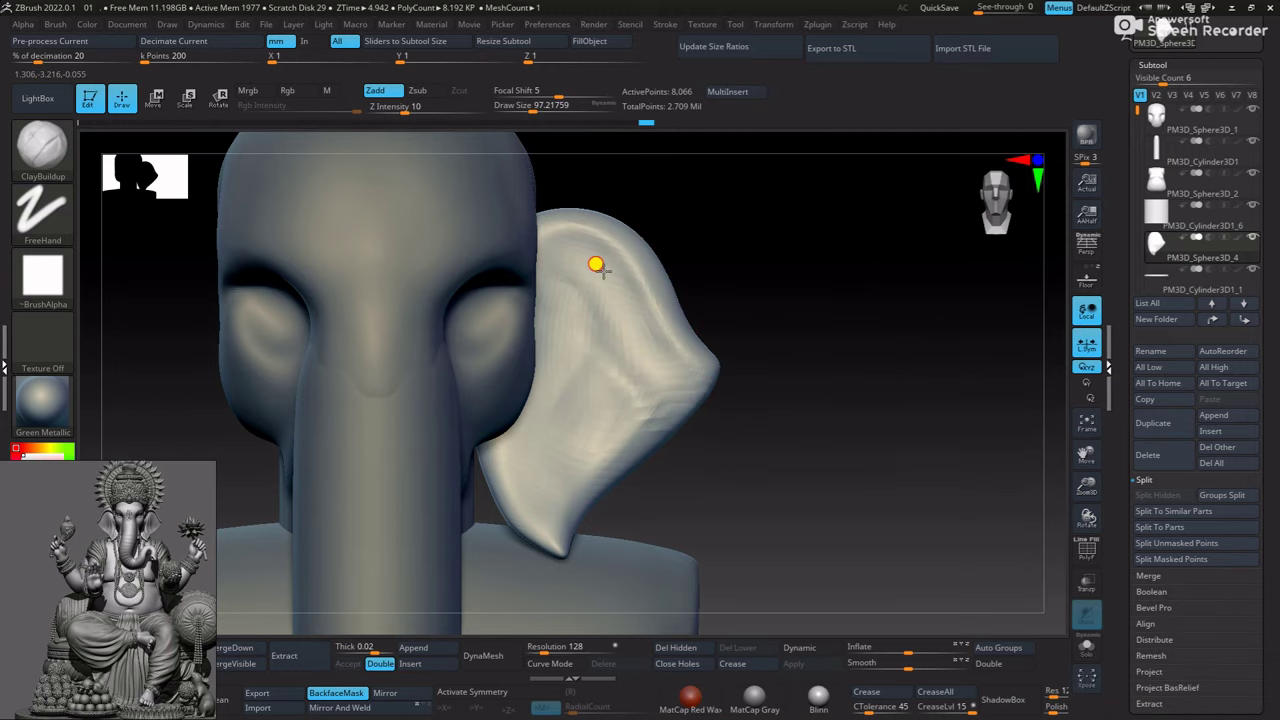
scroll(590, 305, down, 4)
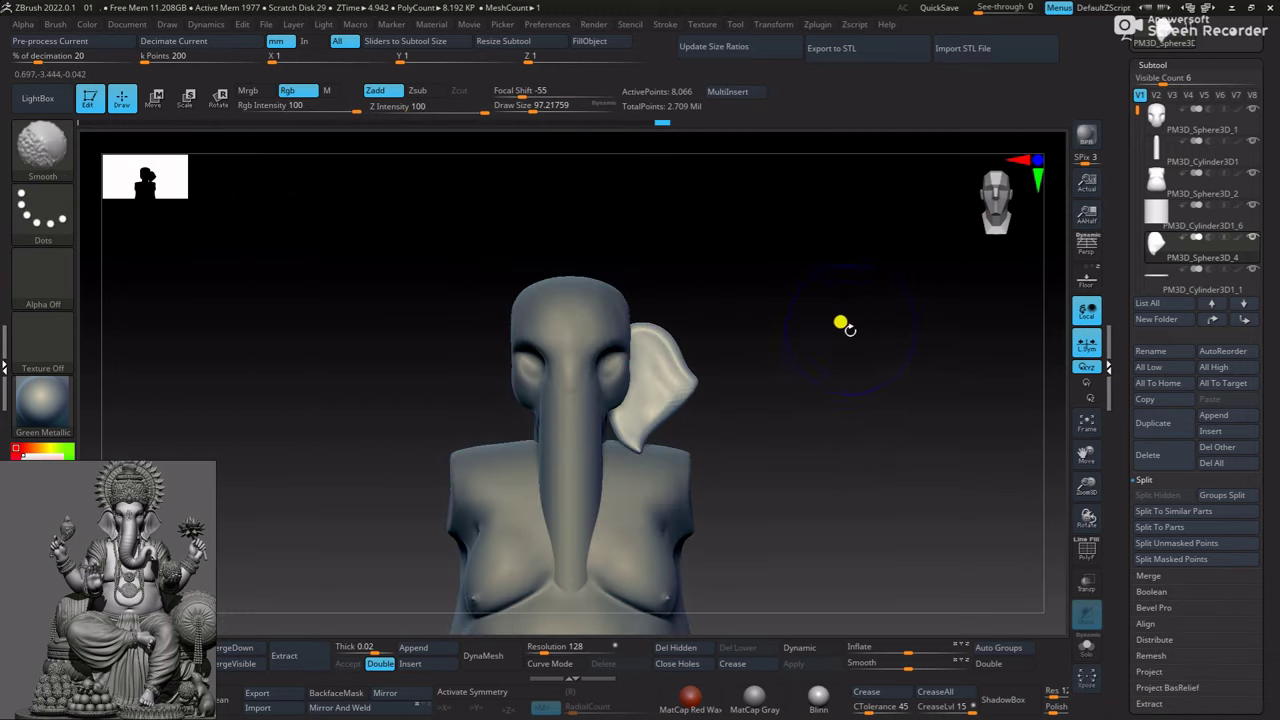
scroll(803, 309, up, 3)
scroll(900, 400, up, 3)
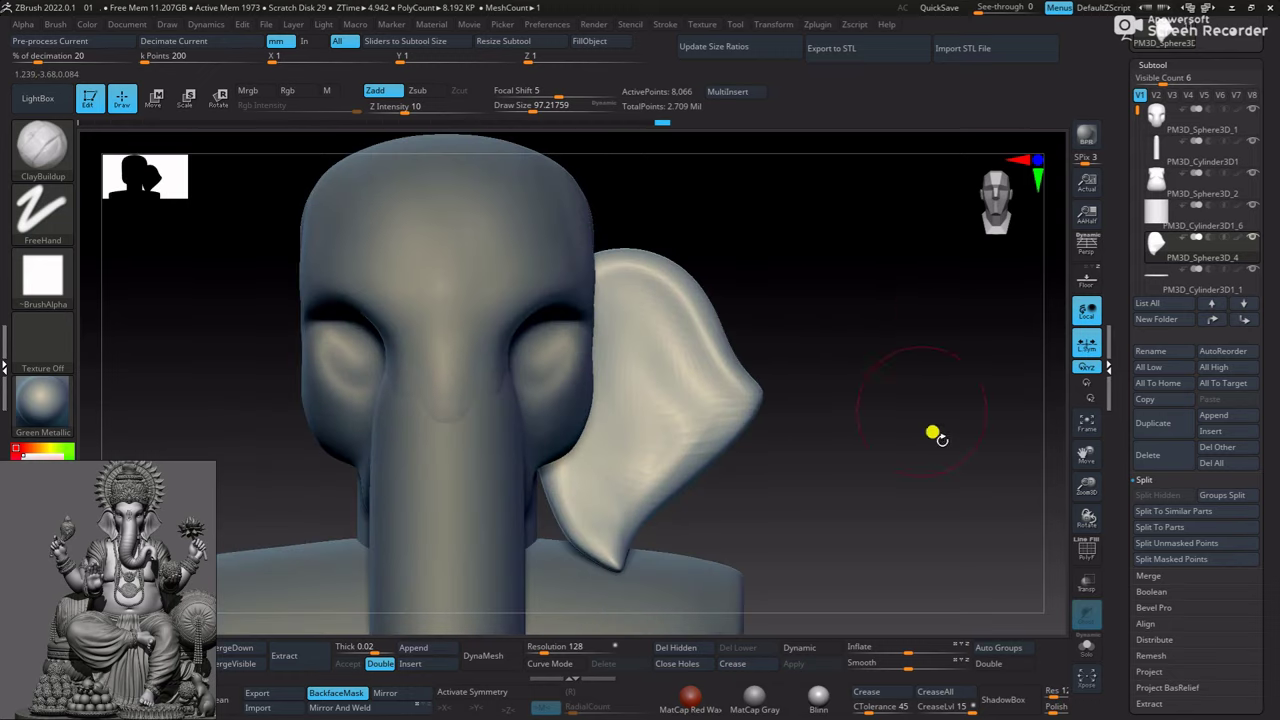
Toggle Solo to check the ear, then isolate the head and ear and face the ear
click(1087, 645)
click(1087, 645)
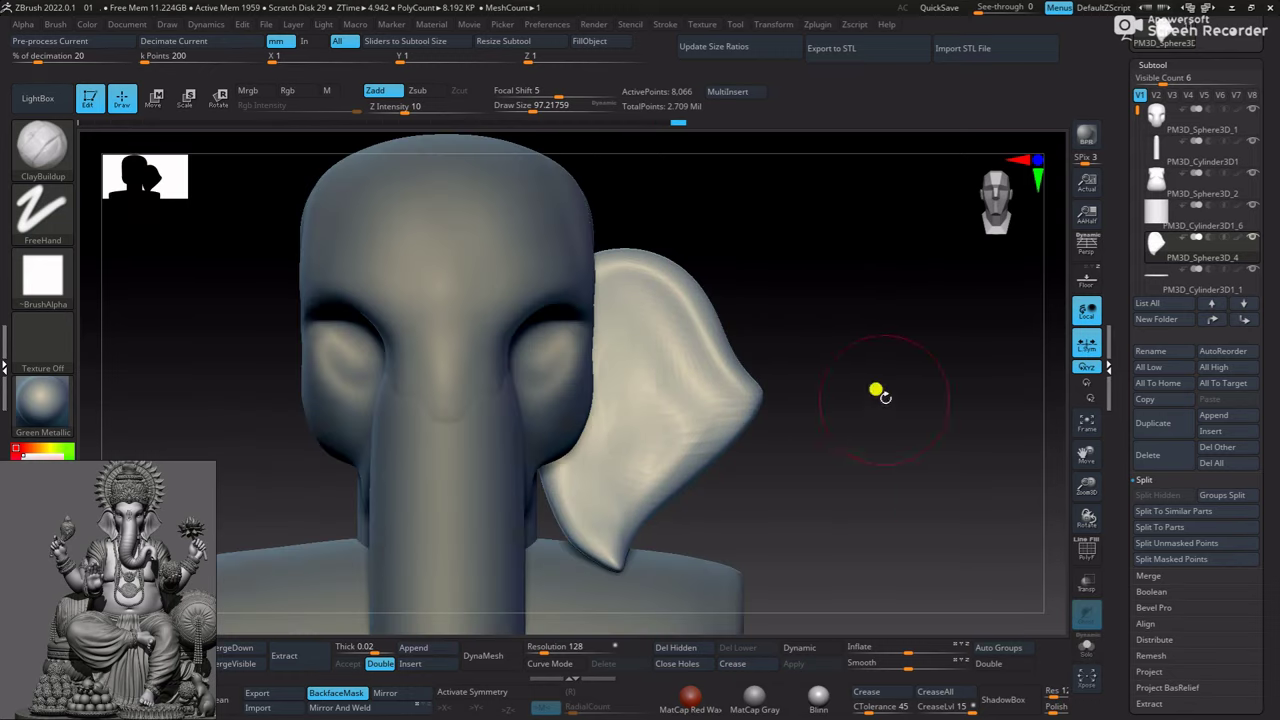
scroll(657, 357, down, 3)
scroll(791, 289, up, 4)
mouse_move(791, 289)
mouse_down()
mouse_move(822, 256)
mouse_move(749, 343)
mouse_up()
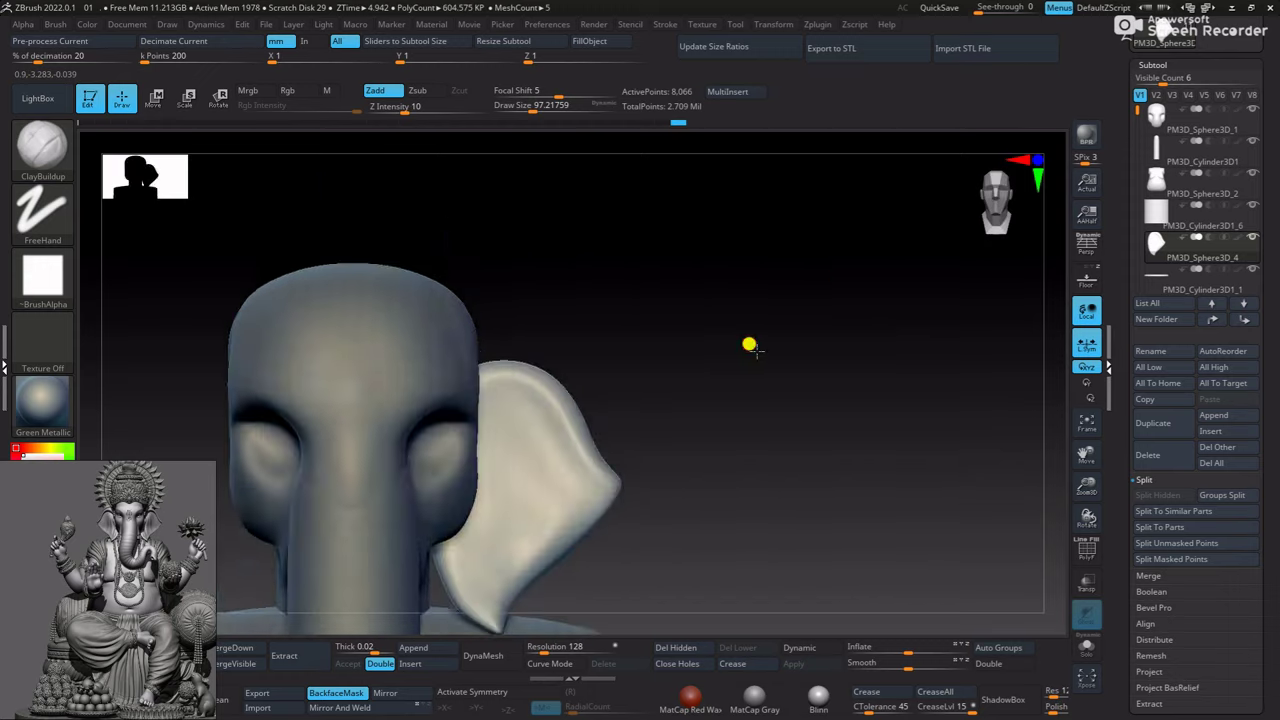
scroll(749, 343, up, 3)
scroll(880, 246, up, 2)
scroll(749, 286, up, 2)
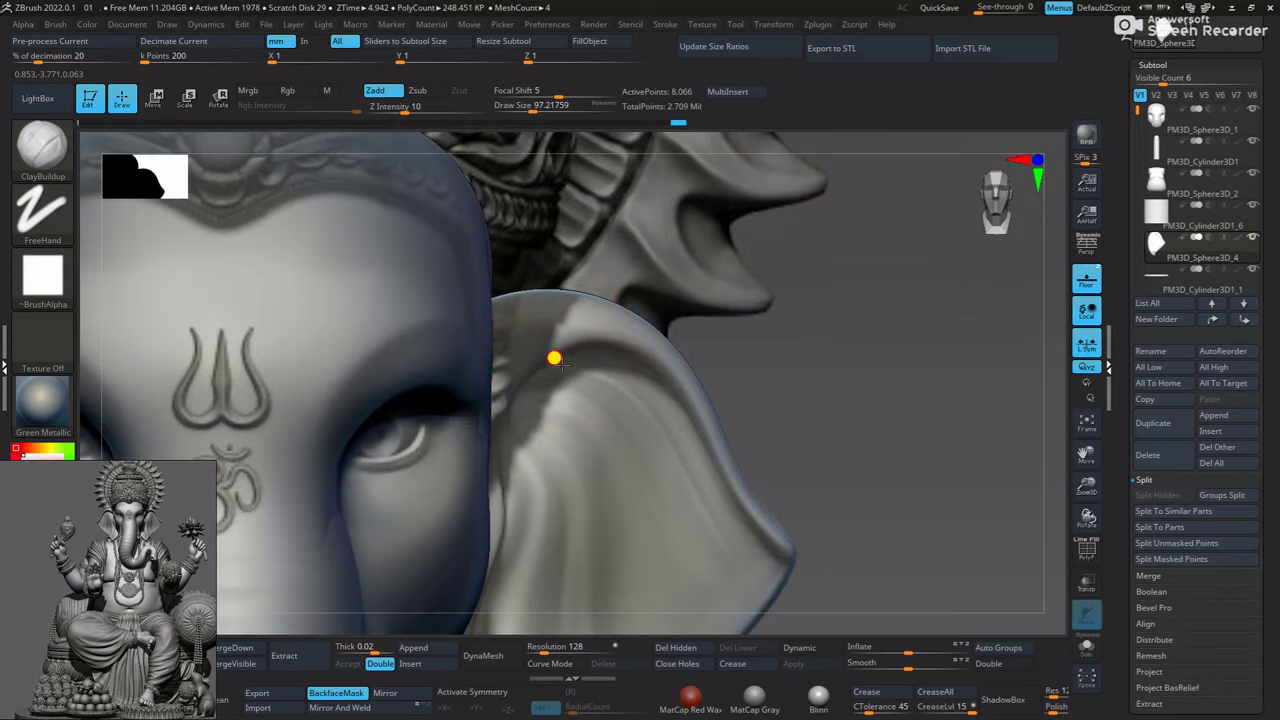
scroll(540, 370, up, 2)
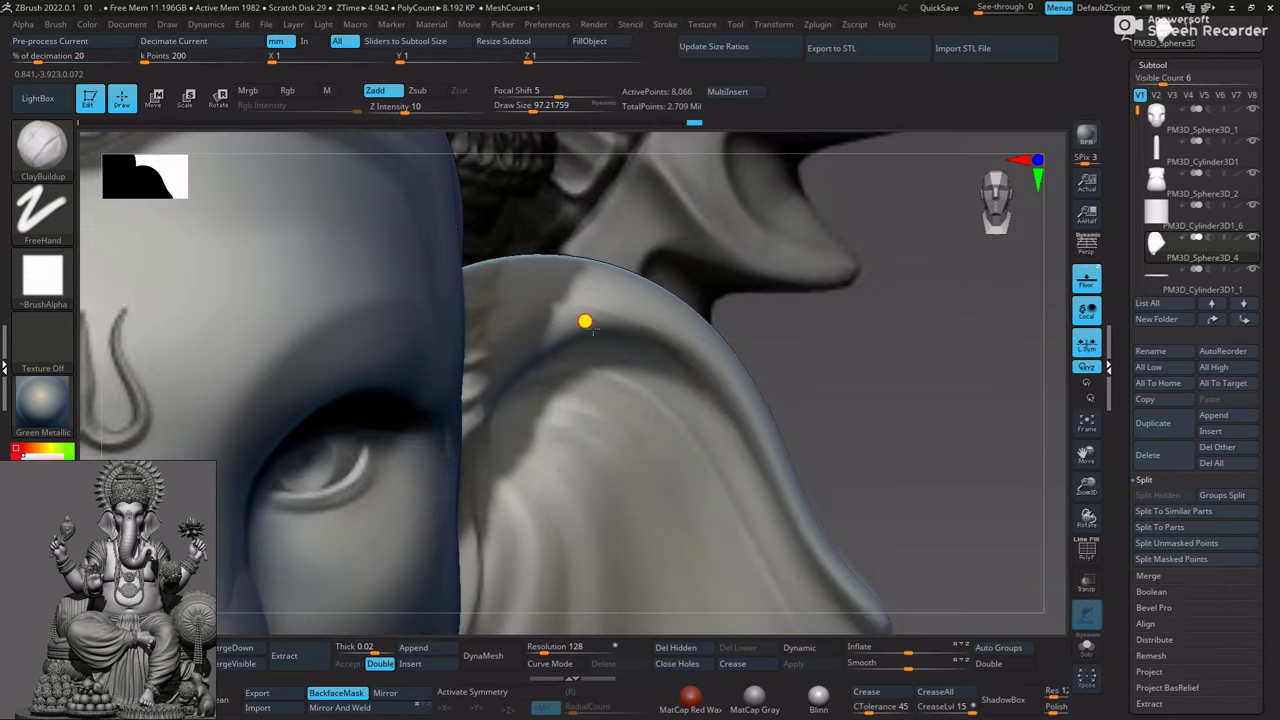
ctrl+shift+click(443, 320)
drag(851, 343, 543, 420)
scroll(637, 313, up, 3)
Carve a curved crease across the upper ear with the DamStandard brush
key(b)
key(d)
key(s)
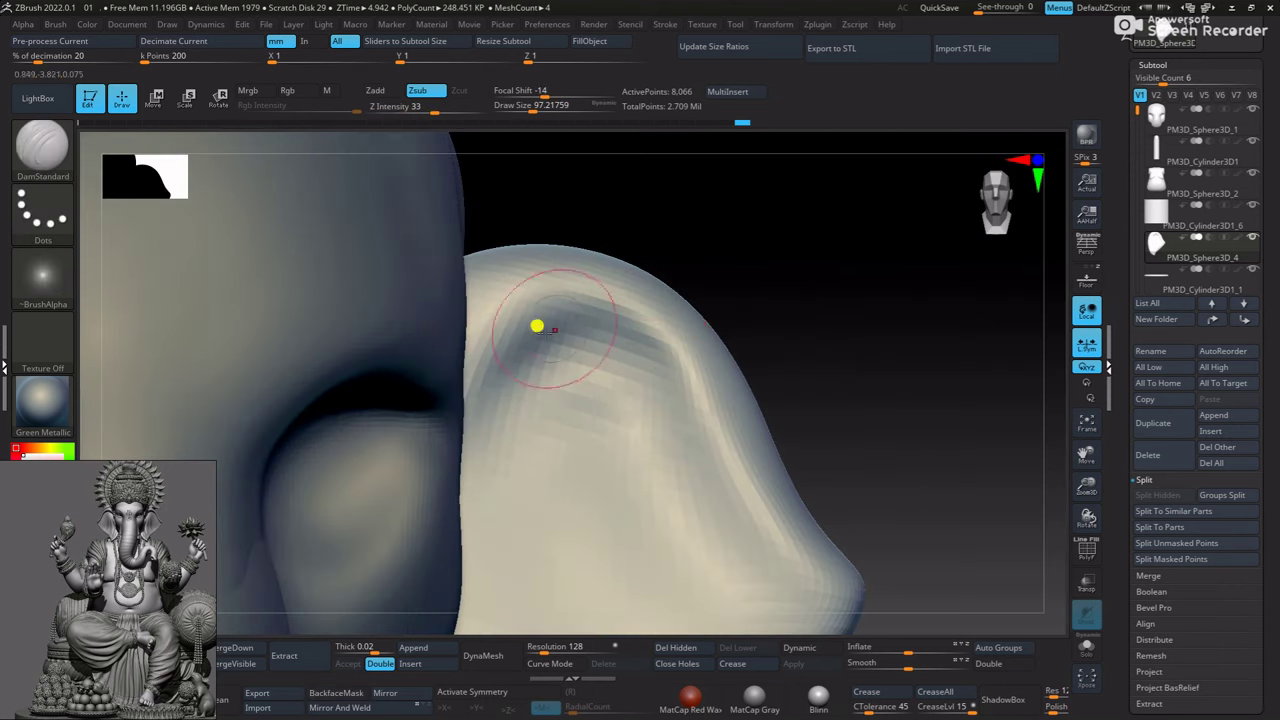
mouse_move(500, 363)
mouse_down()
mouse_move(634, 351)
mouse_move(690, 450)
mouse_up()
Unhide all parts, then solo the ear and rotate it to a diagonal view
ctrl+shift+click(966, 294)
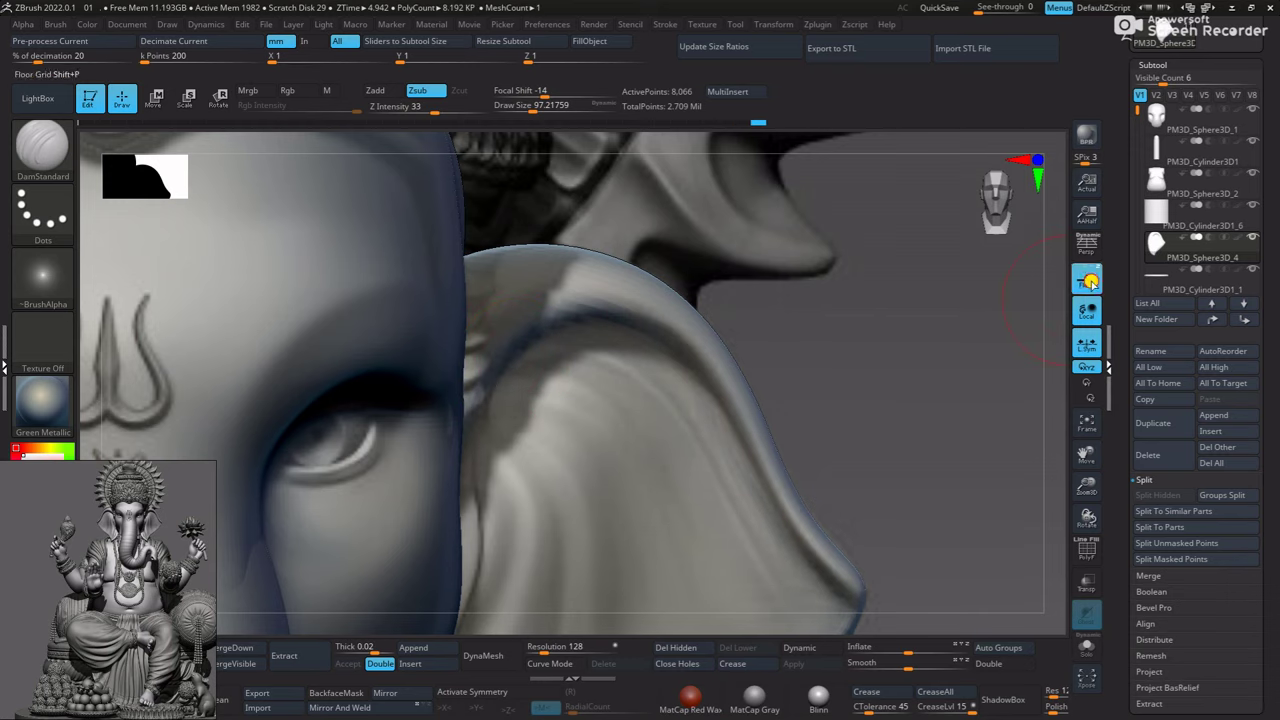
drag(1000, 300, 911, 360)
click(1087, 645)
mouse_move(820, 280)
mouse_down()
mouse_move(748, 316)
mouse_move(689, 277)
mouse_up()
Build up clay and carve a dark groove along the ear's inner edge with ClayBuildup and DamStandard
key(f)
key(b)
key(c)
key(b)
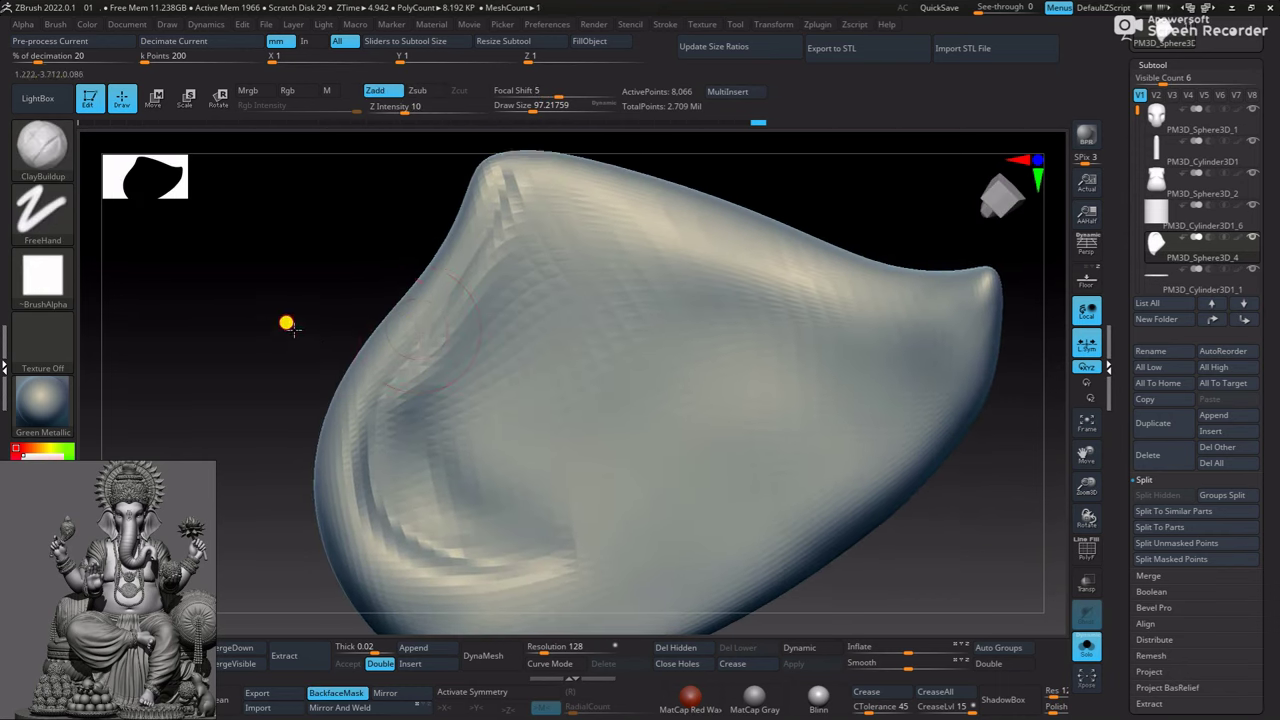
drag(287, 323, 423, 369)
mouse_move(366, 480)
mouse_down()
mouse_move(237, 388)
mouse_move(526, 217)
mouse_up()
drag(398, 352, 418, 326)
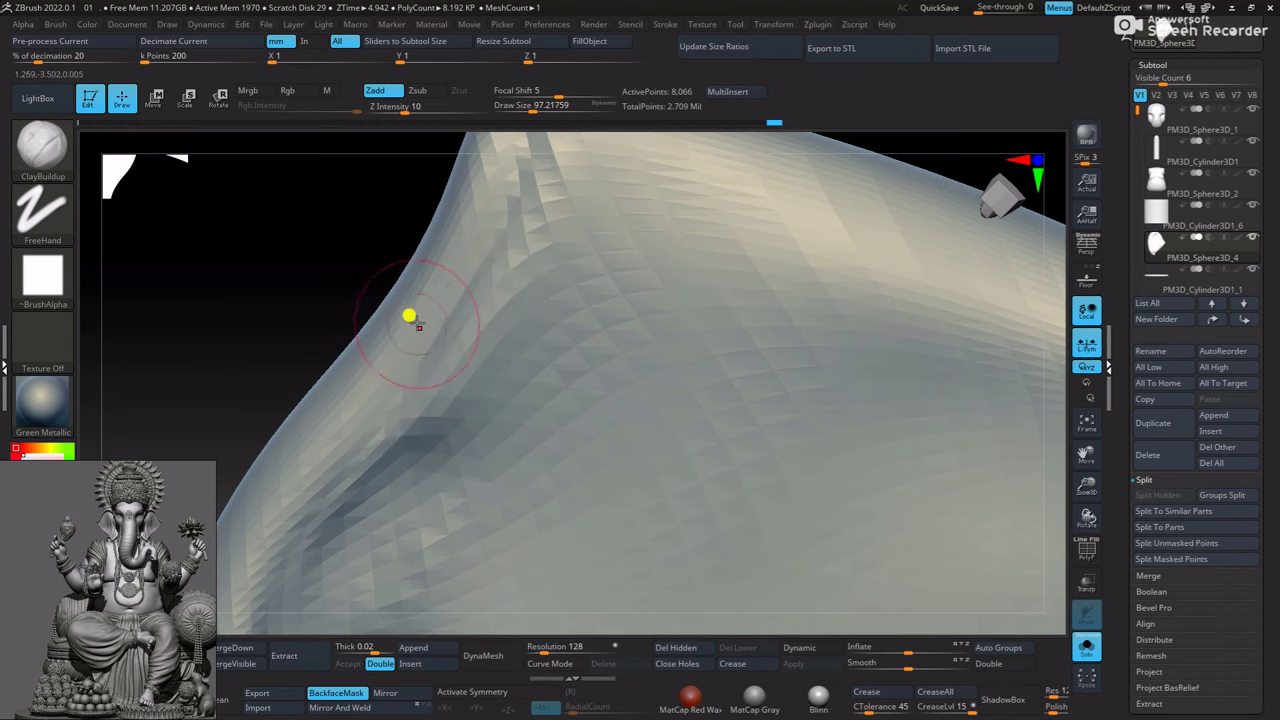
mouse_move(397, 451)
mouse_down()
mouse_move(343, 289)
mouse_move(489, 267)
mouse_up()
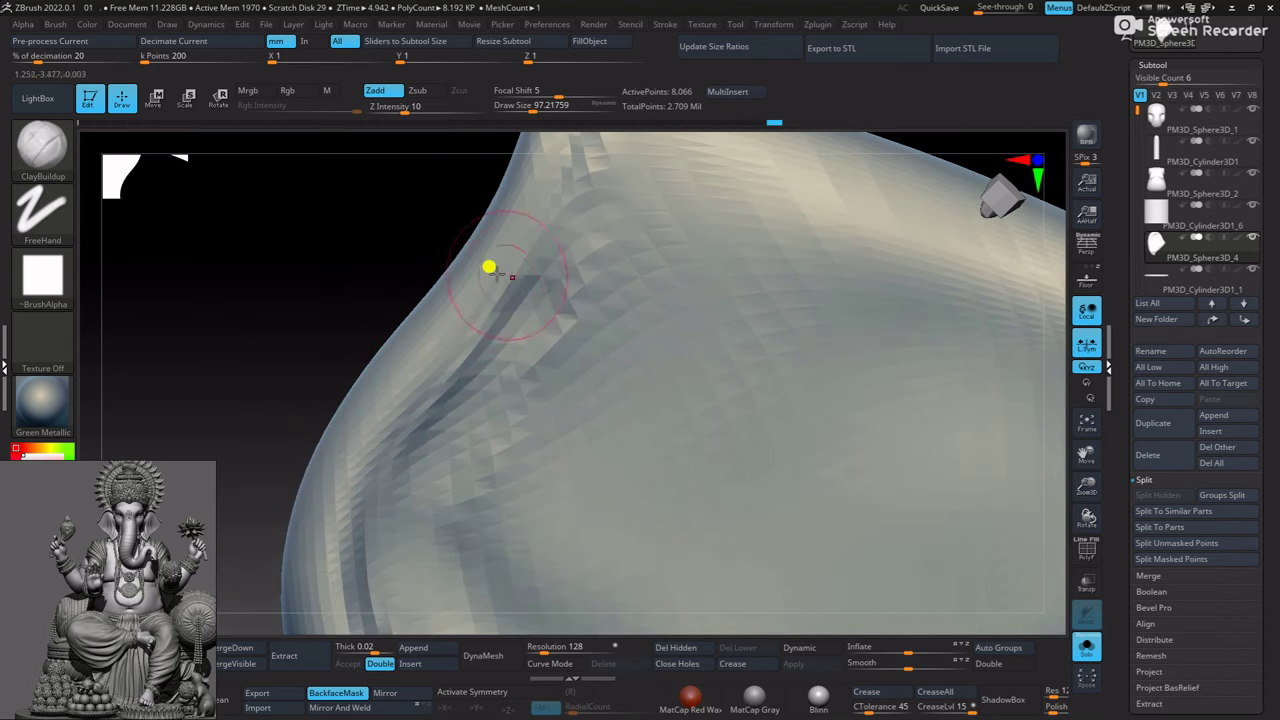
mouse_move(535, 311)
mouse_down()
mouse_move(414, 431)
mouse_move(391, 503)
mouse_move(600, 166)
mouse_move(549, 289)
mouse_move(588, 280)
mouse_up()
Orbit around the ear to check the groove's shape, then DynaMesh the ear
mouse_move(391, 337)
mouse_down()
mouse_move(449, 251)
mouse_move(520, 263)
mouse_move(403, 275)
mouse_move(419, 366)
mouse_up()
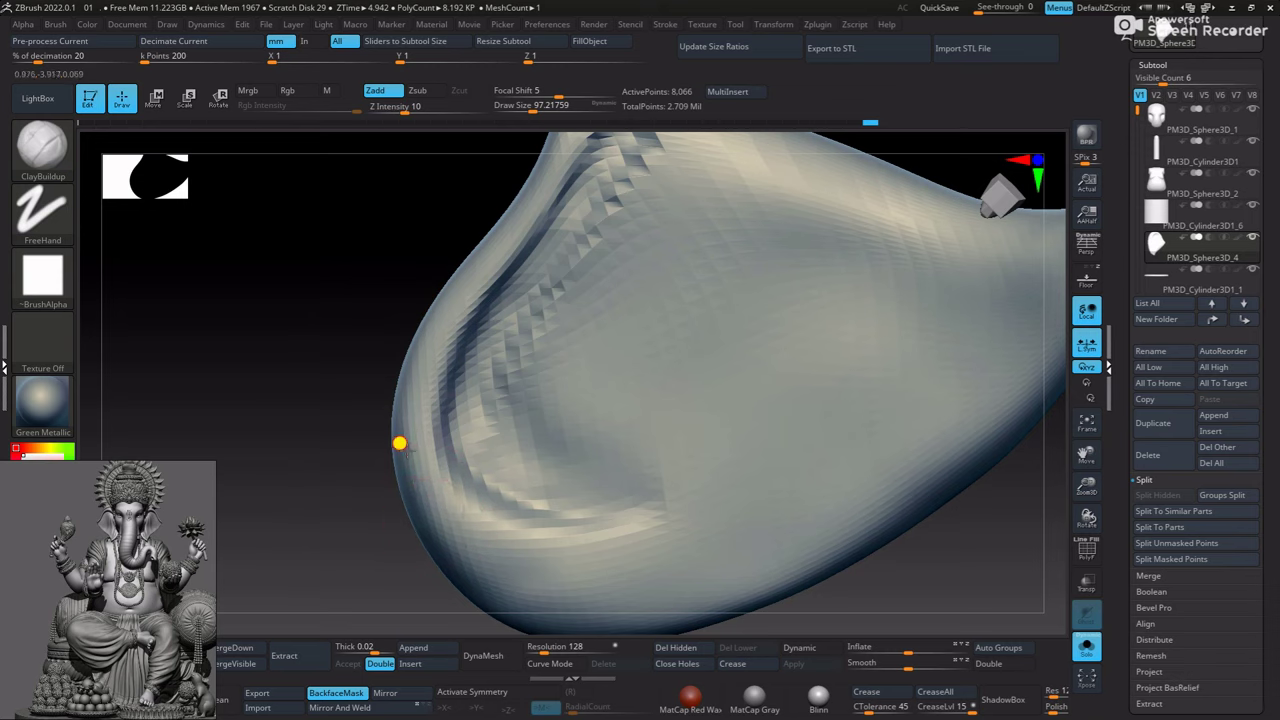
mouse_move(399, 443)
mouse_down()
mouse_move(469, 549)
mouse_move(629, 369)
mouse_move(546, 320)
mouse_move(486, 260)
mouse_move(486, 415)
mouse_up()
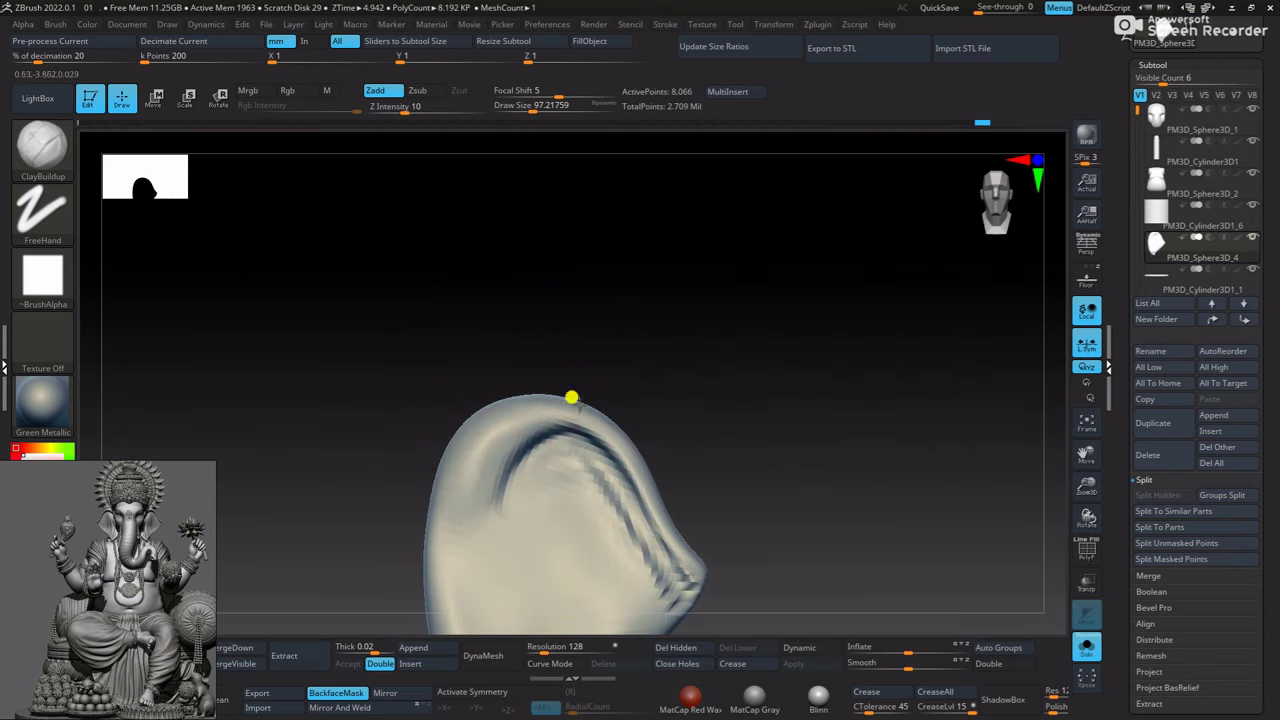
drag(571, 398, 694, 343)
mouse_move(257, 340)
mouse_down()
mouse_move(549, 286)
mouse_move(389, 383)
mouse_up()
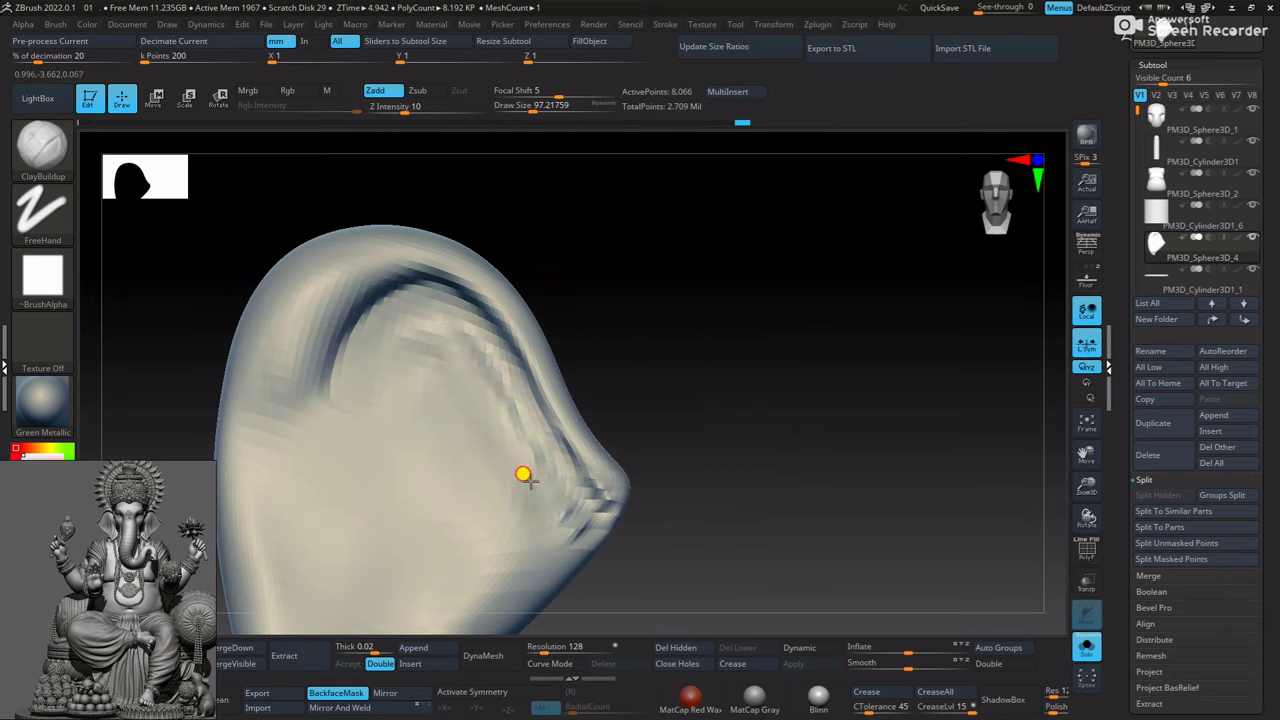
mouse_move(654, 351)
alt+mouse_down()
mouse_move(602, 344)
mouse_move(527, 300)
alt+mouse_up()
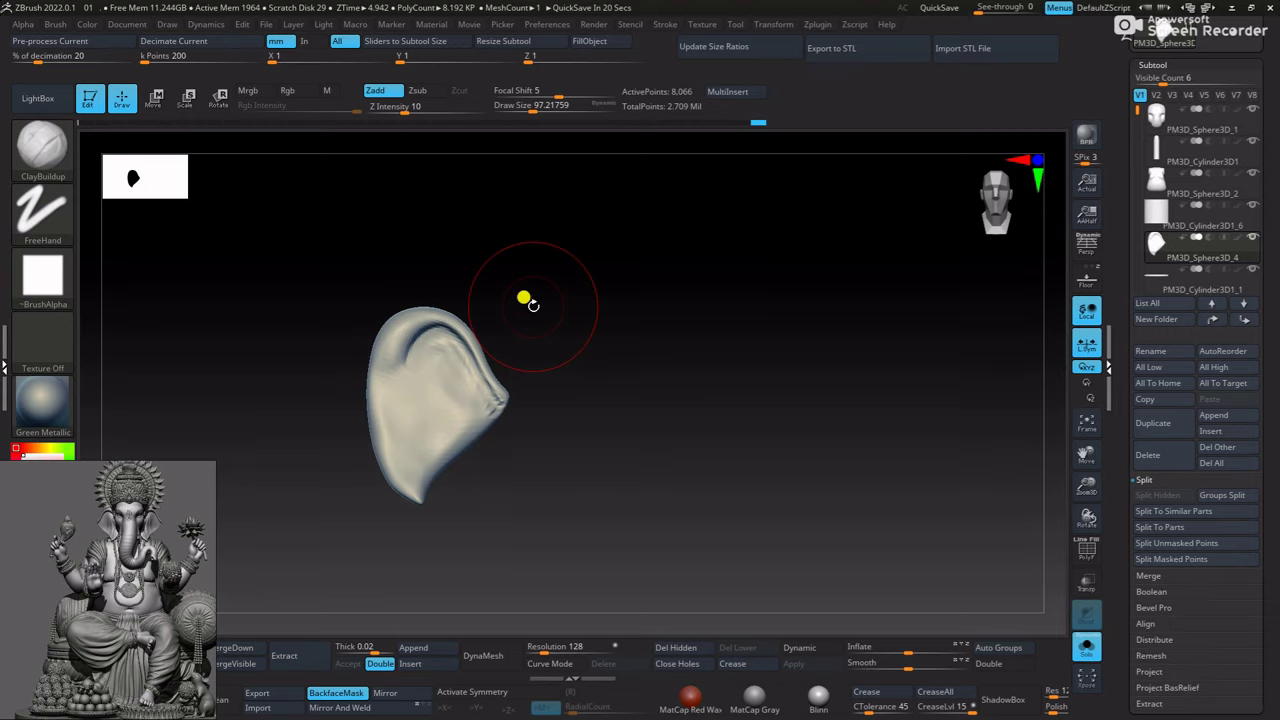
mouse_move(586, 263)
ctrl+right_down()
mouse_move(694, 297)
mouse_move(391, 277)
ctrl+right_up()
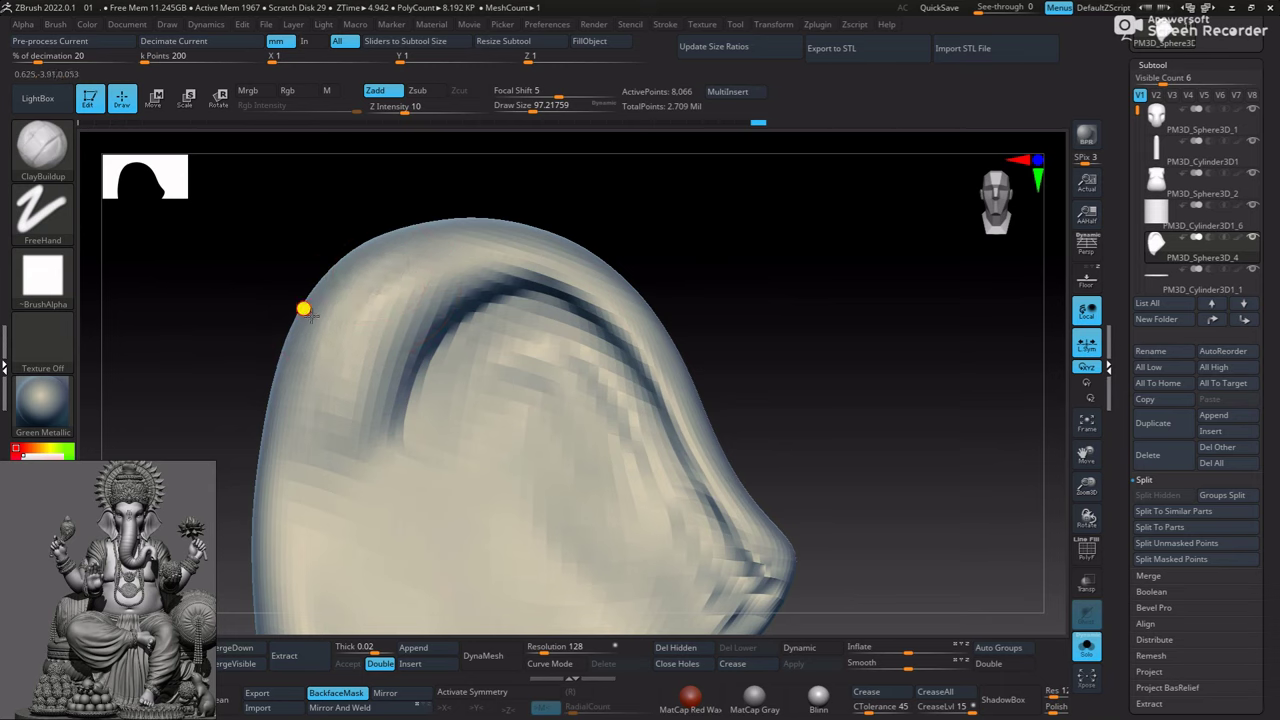
ctrl+right_drag(486, 211, 429, 289)
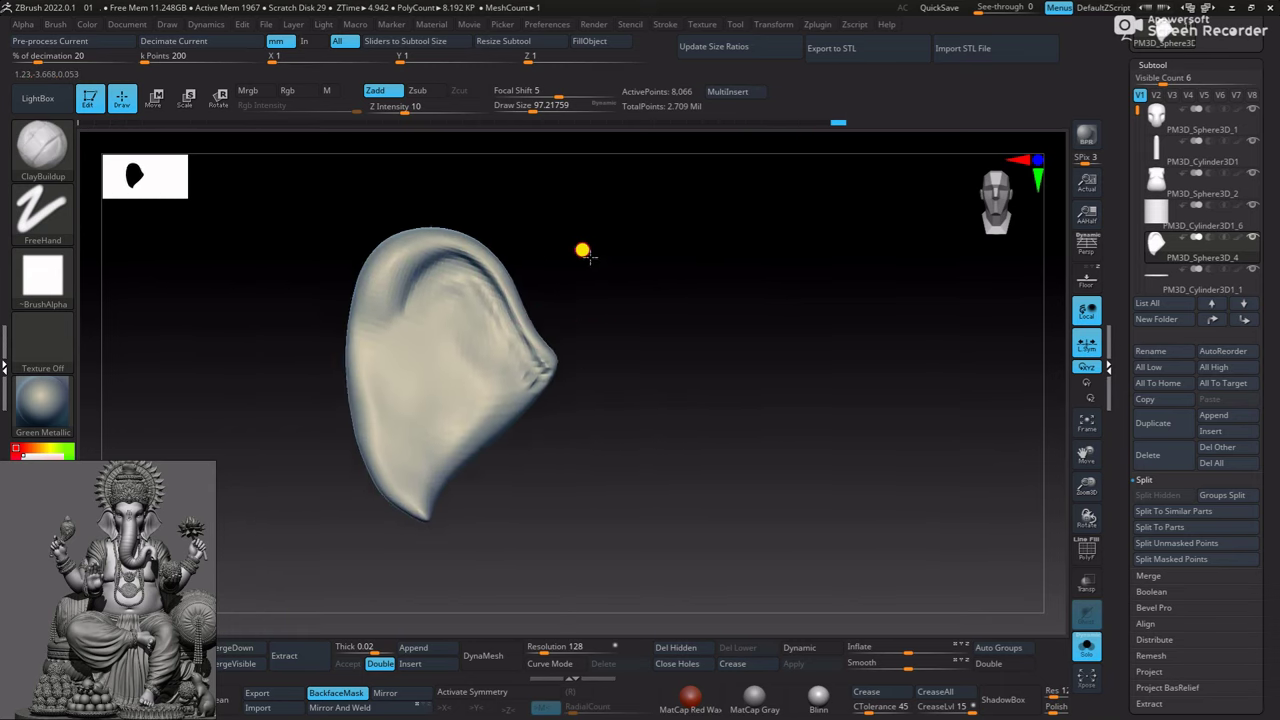
ctrl+right_drag(583, 249, 443, 620)
click(483, 655)
Turn DynaMesh off and remesh the ear at resolution 624
drag(555, 652, 571, 652)
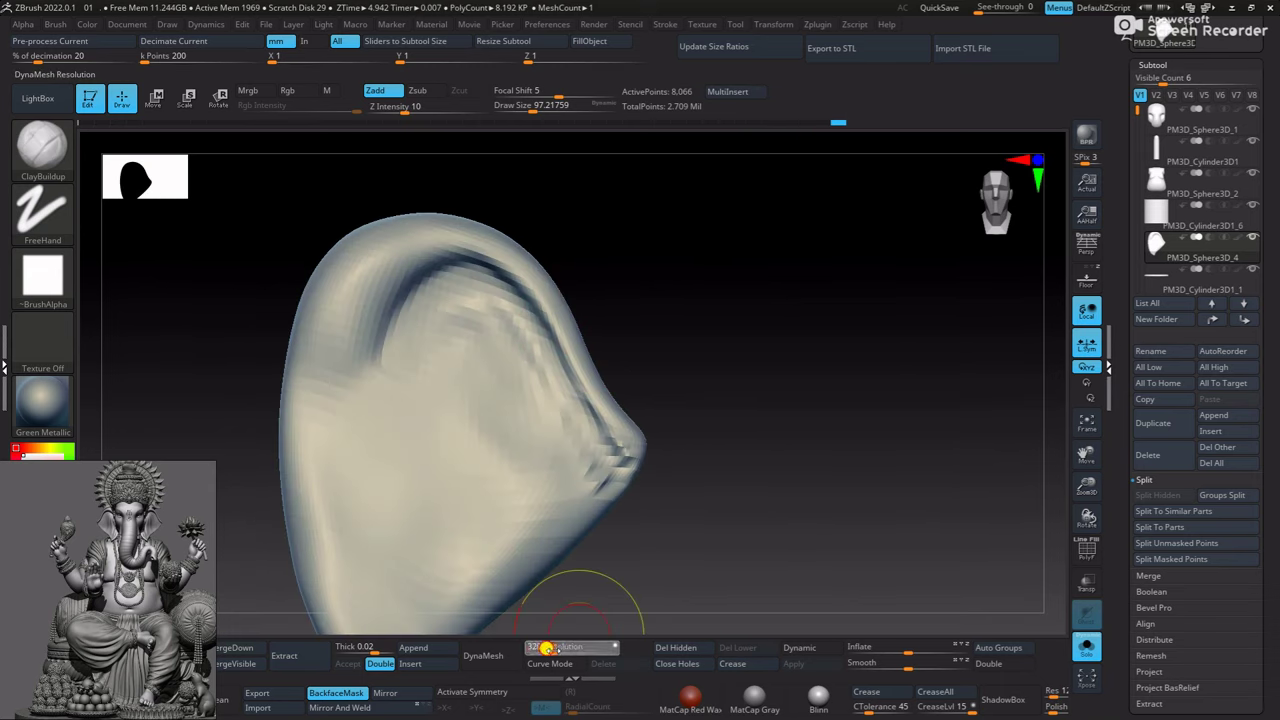
key(ctrl+z)
click(545, 647)
click(495, 655)
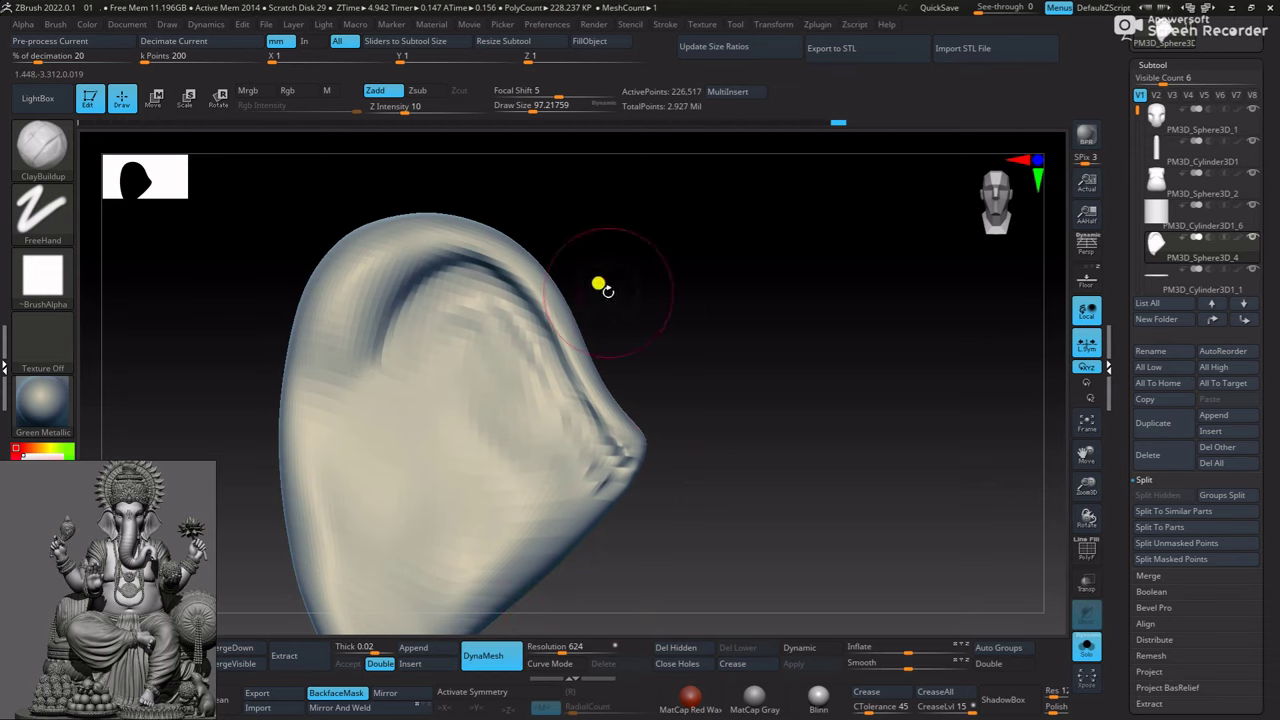
Smooth the remeshed ear's surface, focusing on its fold
ctrl+right_drag(600, 286, 436, 264)
key(shift)
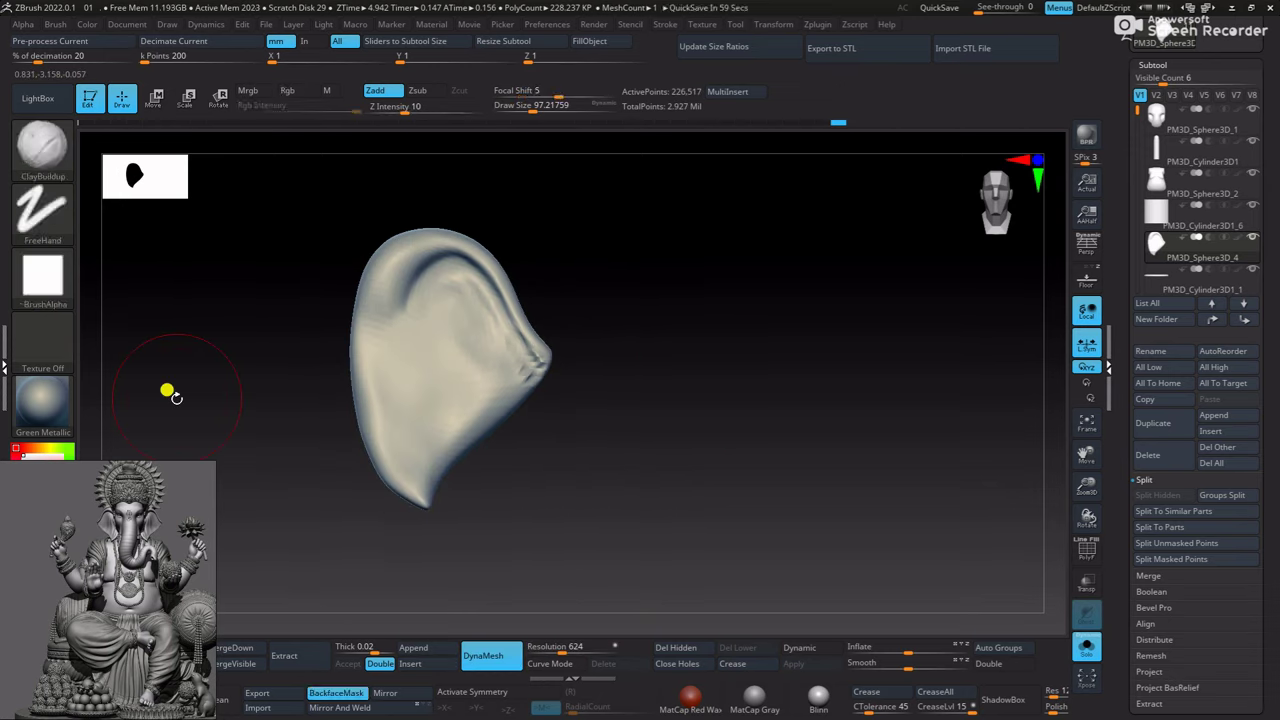
ctrl+right_drag(640, 235, 580, 371)
key(shift)
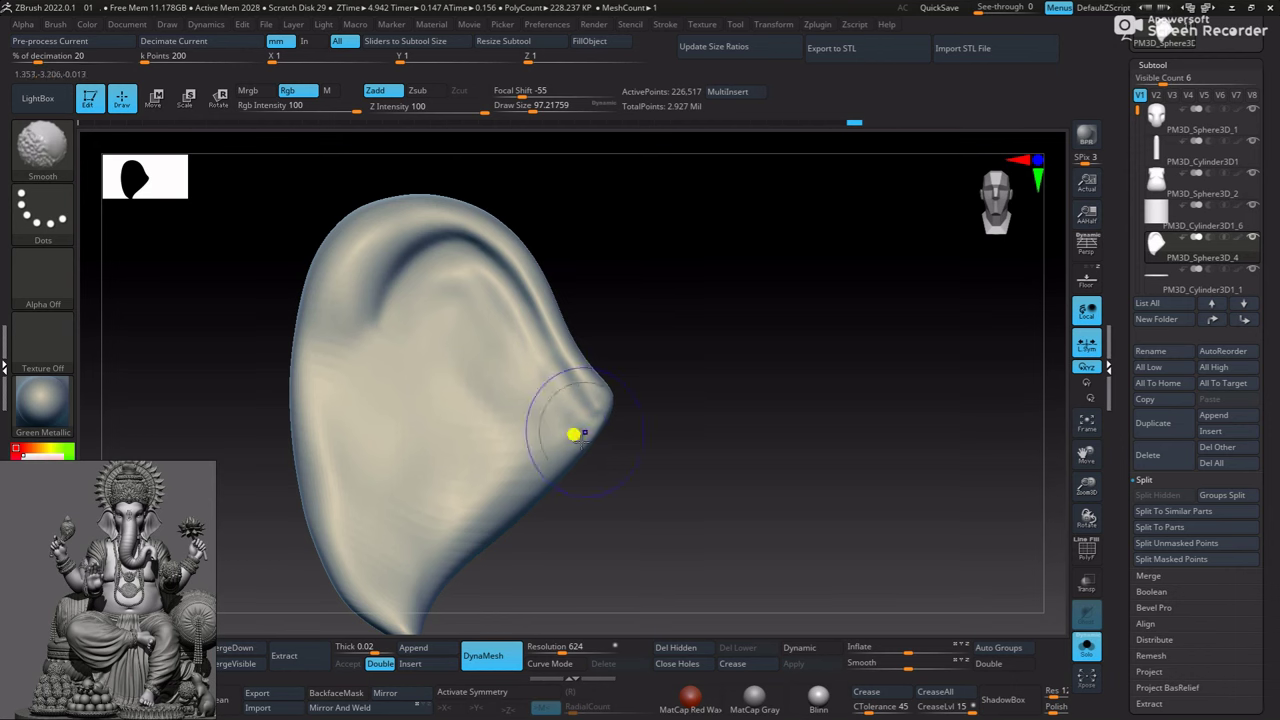
ctrl+right_drag(573, 434, 662, 285)
Carve a new DamStandard crease along the ear's fold and extend it down the ear
key(b)
key(d)
key(s)
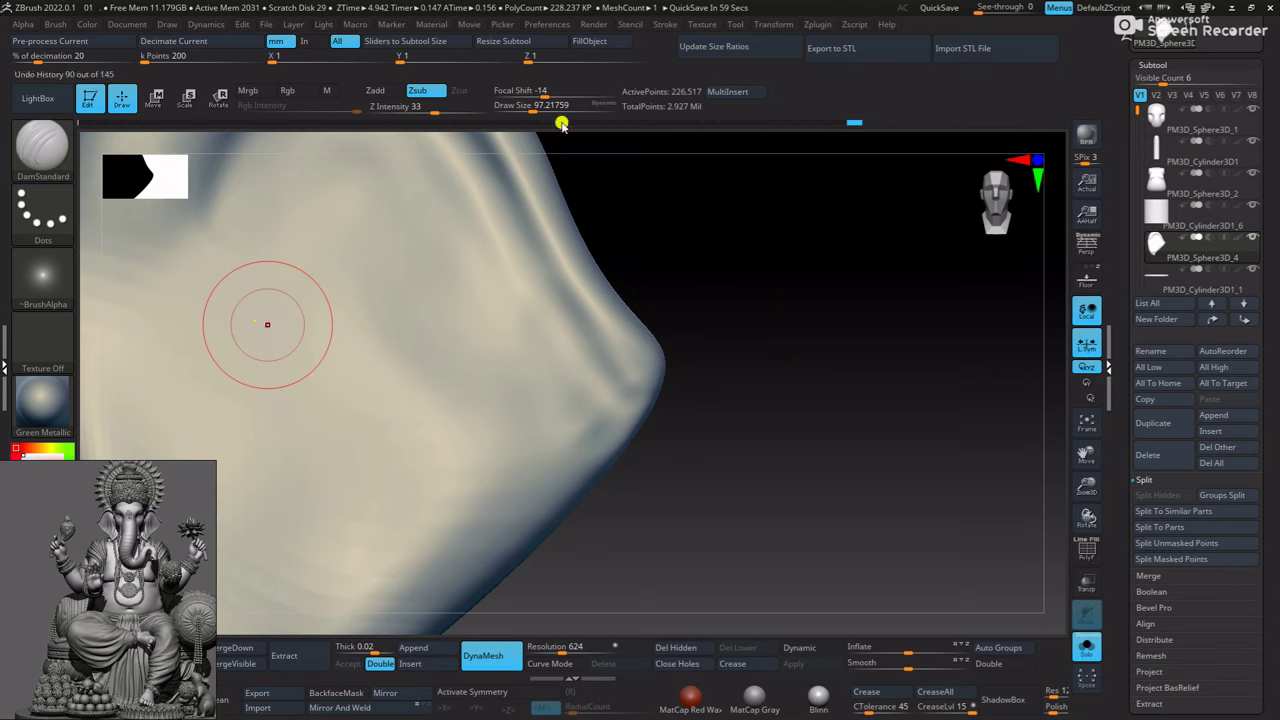
key(f)
key(space)
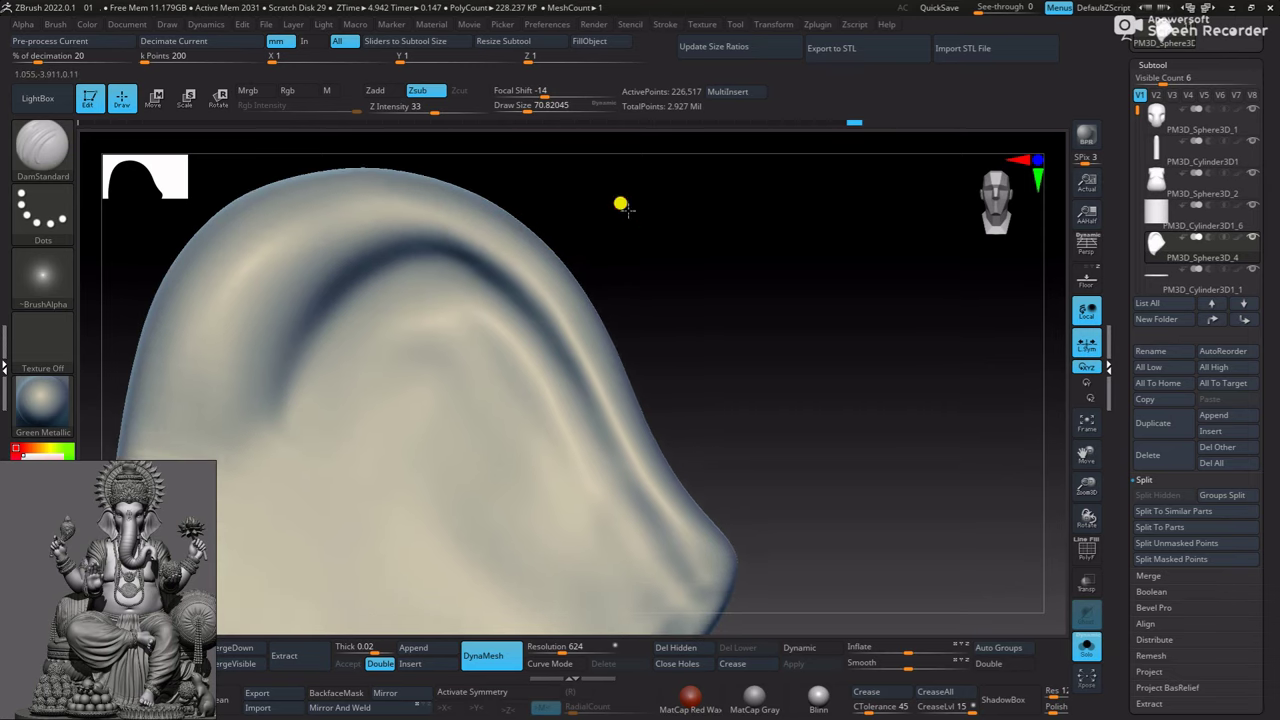
mouse_move(620, 203)
mouse_down()
mouse_move(263, 400)
mouse_move(294, 306)
mouse_move(353, 259)
mouse_move(434, 243)
mouse_move(511, 294)
mouse_move(585, 470)
mouse_up()
mouse_move(716, 335)
mouse_down()
mouse_move(717, 297)
mouse_move(769, 266)
mouse_move(645, 190)
mouse_move(517, 263)
mouse_move(651, 174)
mouse_move(597, 226)
mouse_move(423, 306)
mouse_move(371, 371)
mouse_move(357, 451)
mouse_move(398, 498)
mouse_move(510, 530)
mouse_up()
mouse_move(691, 309)
alt+mouse_down()
mouse_move(606, 257)
mouse_move(662, 245)
mouse_move(463, 220)
mouse_move(714, 337)
mouse_move(706, 311)
mouse_move(779, 290)
mouse_move(657, 206)
mouse_move(414, 266)
mouse_move(443, 278)
mouse_move(420, 260)
mouse_move(374, 323)
mouse_move(526, 297)
mouse_move(683, 404)
mouse_move(400, 286)
mouse_move(514, 297)
mouse_move(728, 372)
mouse_move(800, 381)
mouse_move(500, 277)
mouse_move(600, 269)
mouse_move(561, 409)
alt+mouse_up()
key(b)
key(c)
key(b)
Show the ear on its own with the head ghosted behind it
click(1084, 643)
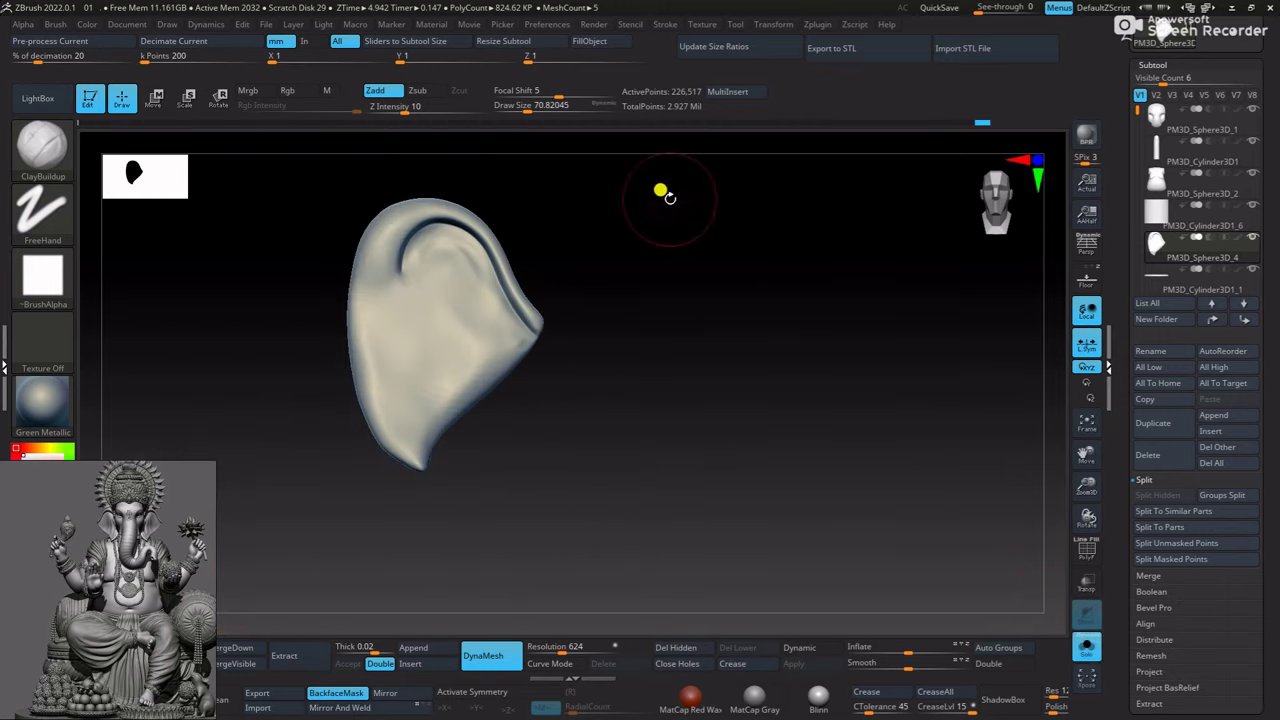
mouse_move(760, 406)
mouse_down()
mouse_move(746, 400)
mouse_move(751, 457)
mouse_move(557, 423)
mouse_move(668, 433)
mouse_up()
key(shift+p)
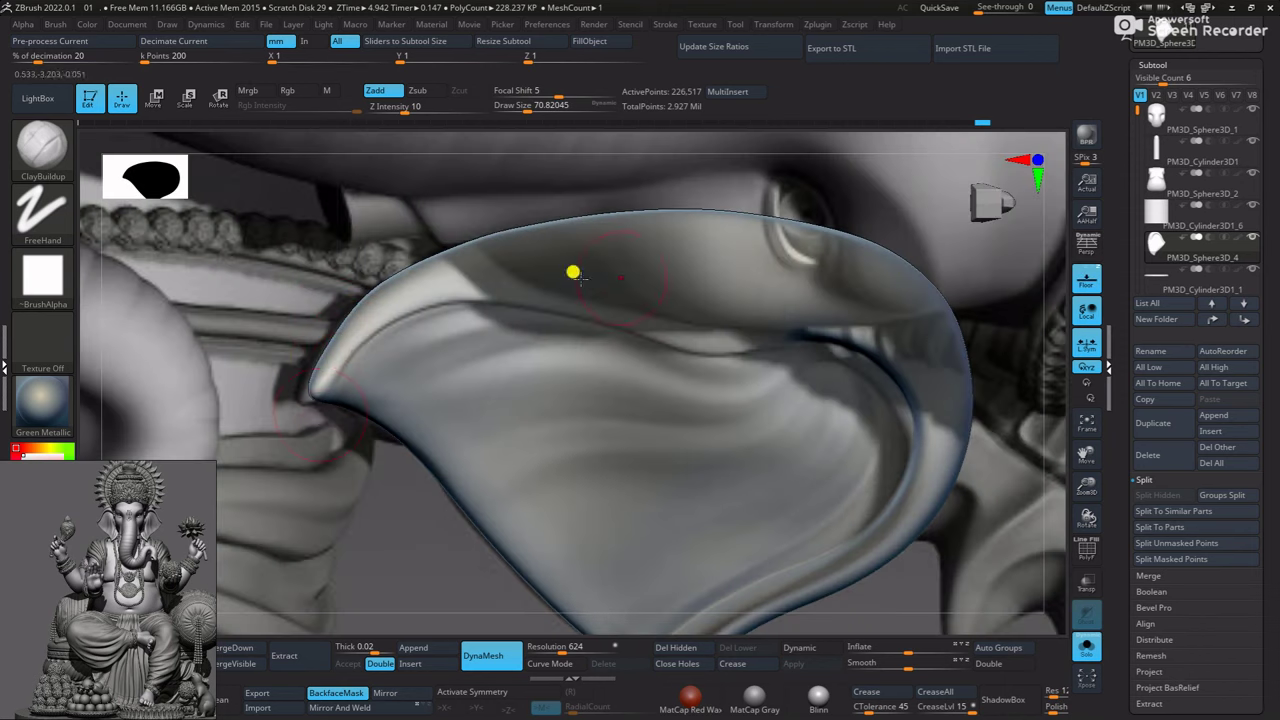
alt+drag(303, 437, 314, 451)
Pick a brush, resize it from about 172 to 90, and carve a groove along the ear tip's upper edge
key(b)
key(m)
key(v)
key(b)
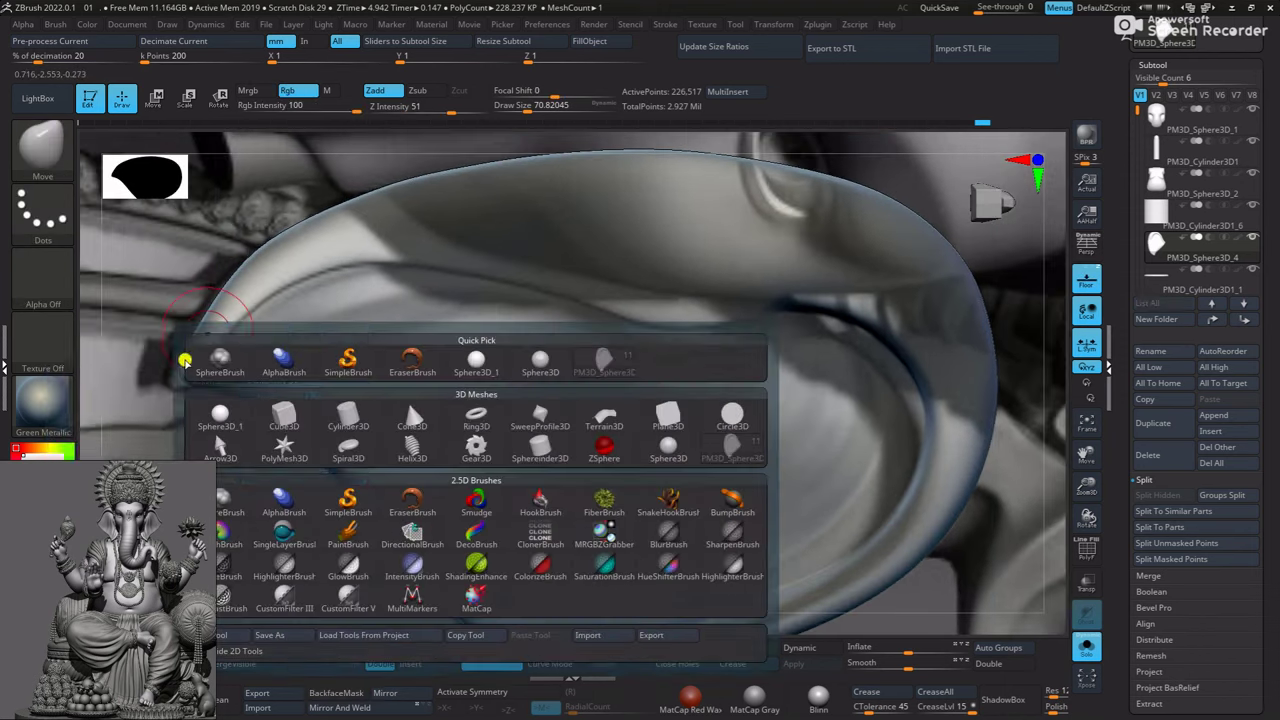
key(m)
key(v)
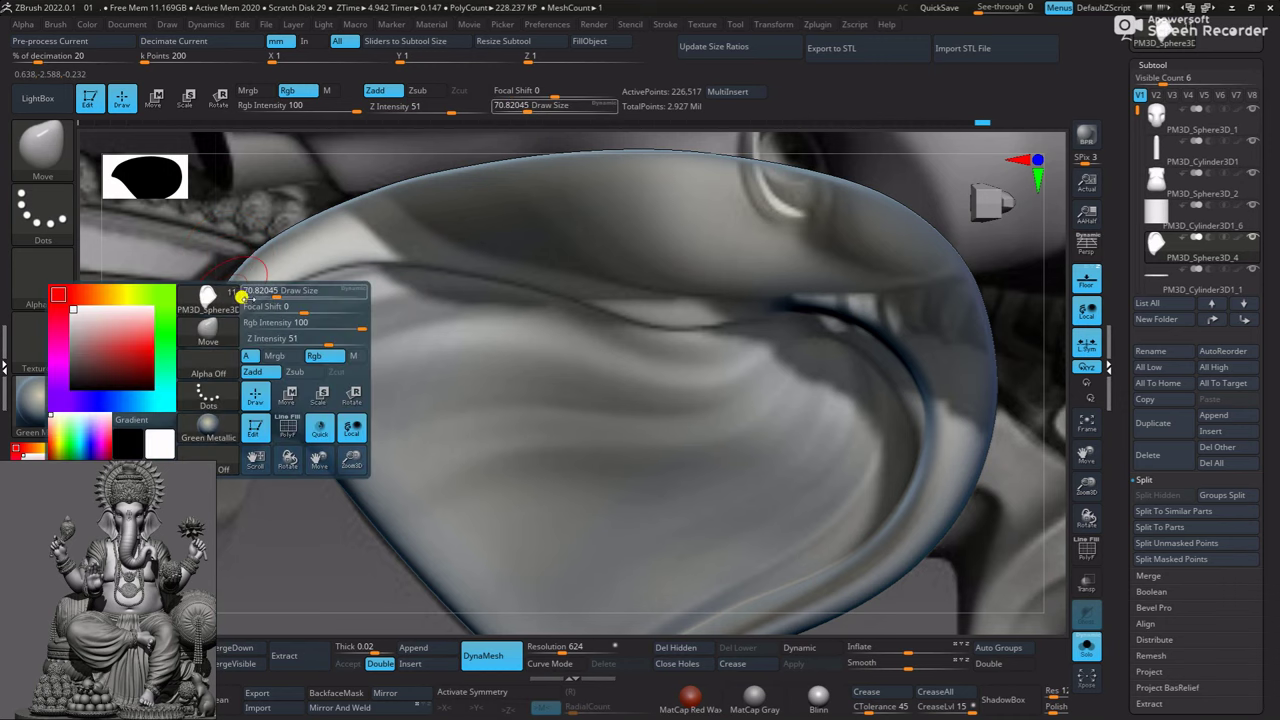
key(space)
drag(250, 292, 288, 290)
mouse_move(190, 375)
alt+mouse_down()
mouse_move(286, 437)
mouse_move(214, 310)
mouse_move(290, 249)
alt+mouse_up()
key(space)
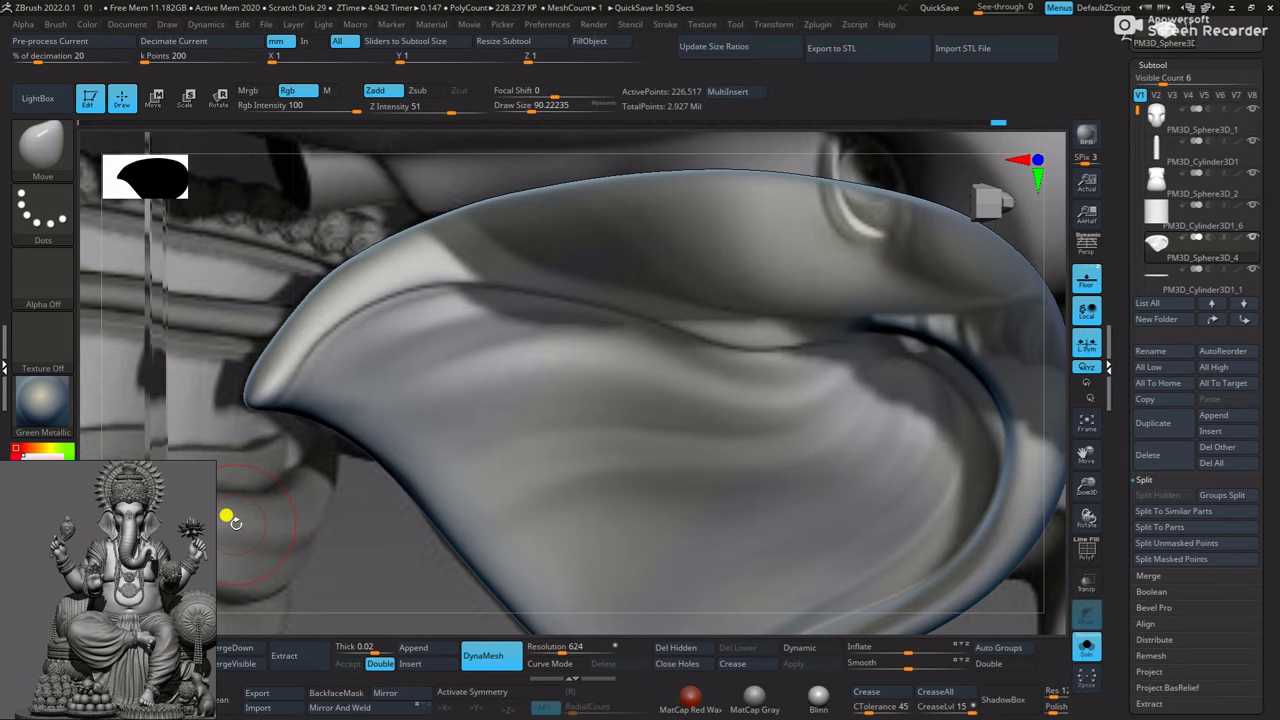
mouse_move(277, 194)
mouse_down()
mouse_move(260, 480)
mouse_move(346, 491)
mouse_move(460, 257)
mouse_up()
mouse_move(286, 481)
mouse_down()
mouse_move(349, 391)
mouse_move(414, 331)
mouse_move(526, 294)
mouse_move(637, 292)
mouse_move(777, 329)
mouse_up()
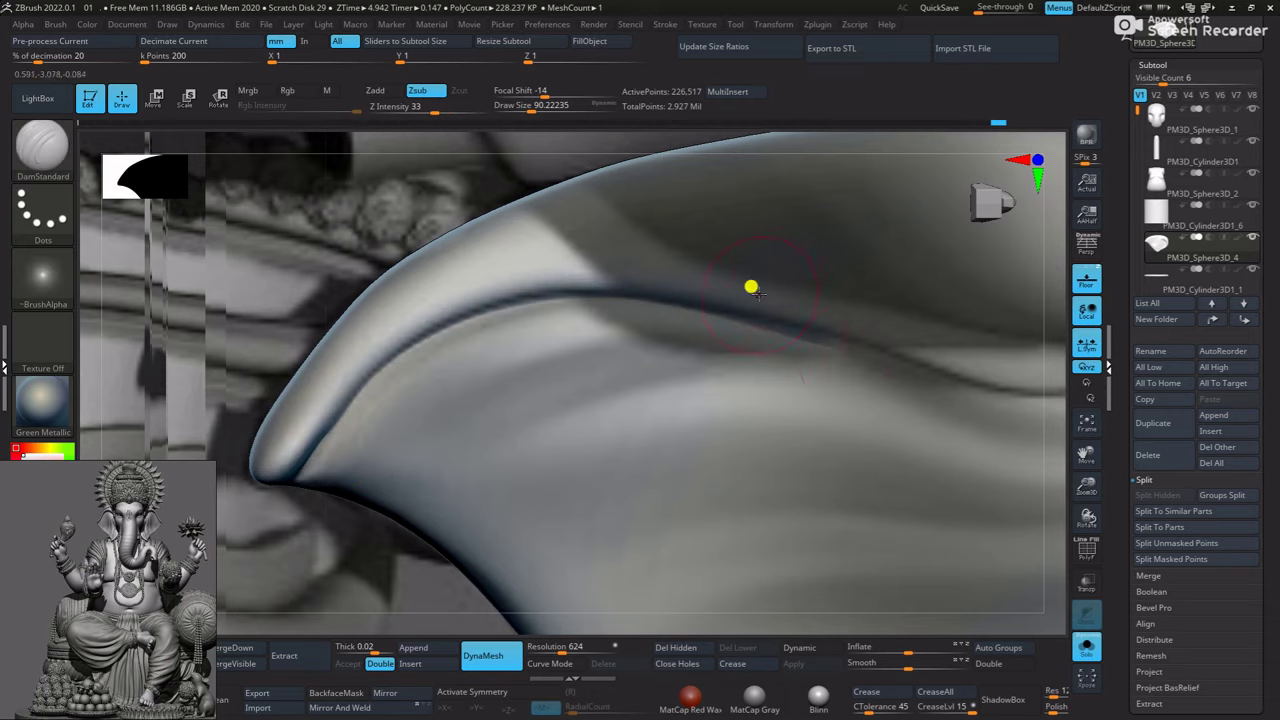
Extend the DamStandard groove along the ear's crease and inspect it from several angles
drag(280, 474, 343, 395)
mouse_move(288, 472)
mouse_down()
mouse_move(440, 309)
mouse_move(574, 280)
mouse_move(716, 284)
mouse_move(834, 268)
mouse_up()
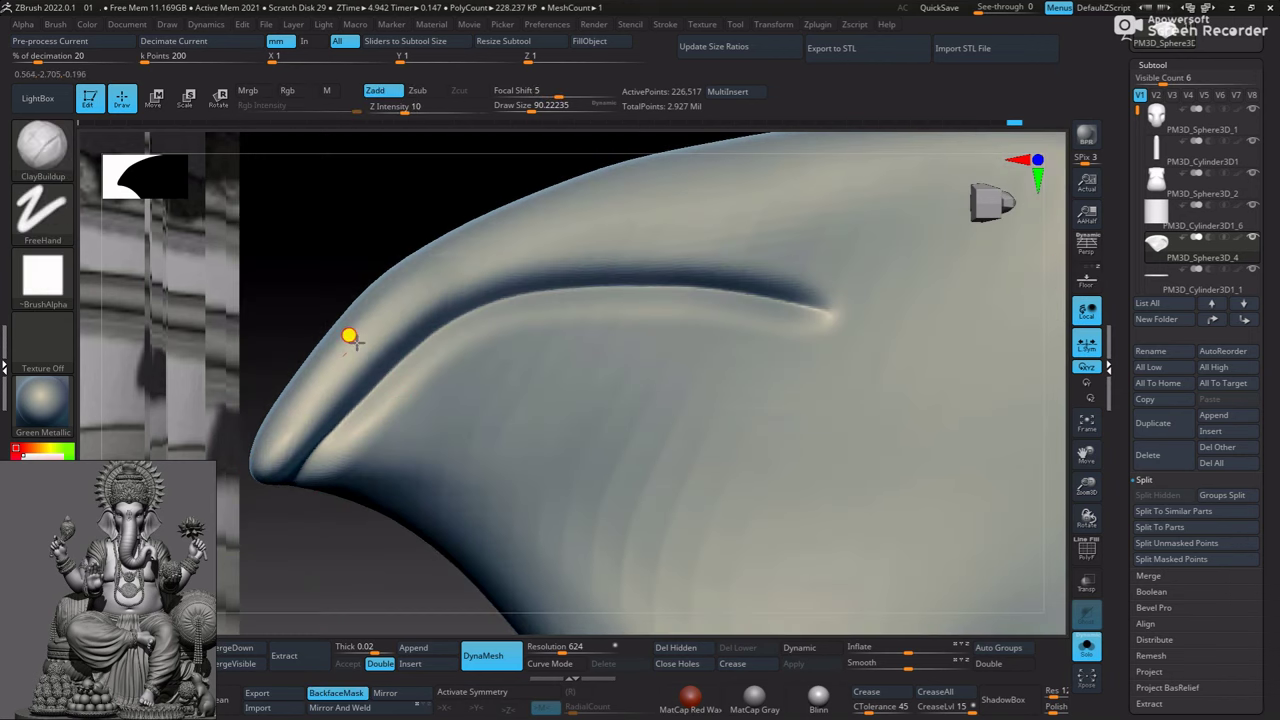
mouse_move(240, 503)
mouse_down()
mouse_move(374, 306)
mouse_move(600, 271)
mouse_move(706, 280)
mouse_move(427, 330)
mouse_up()
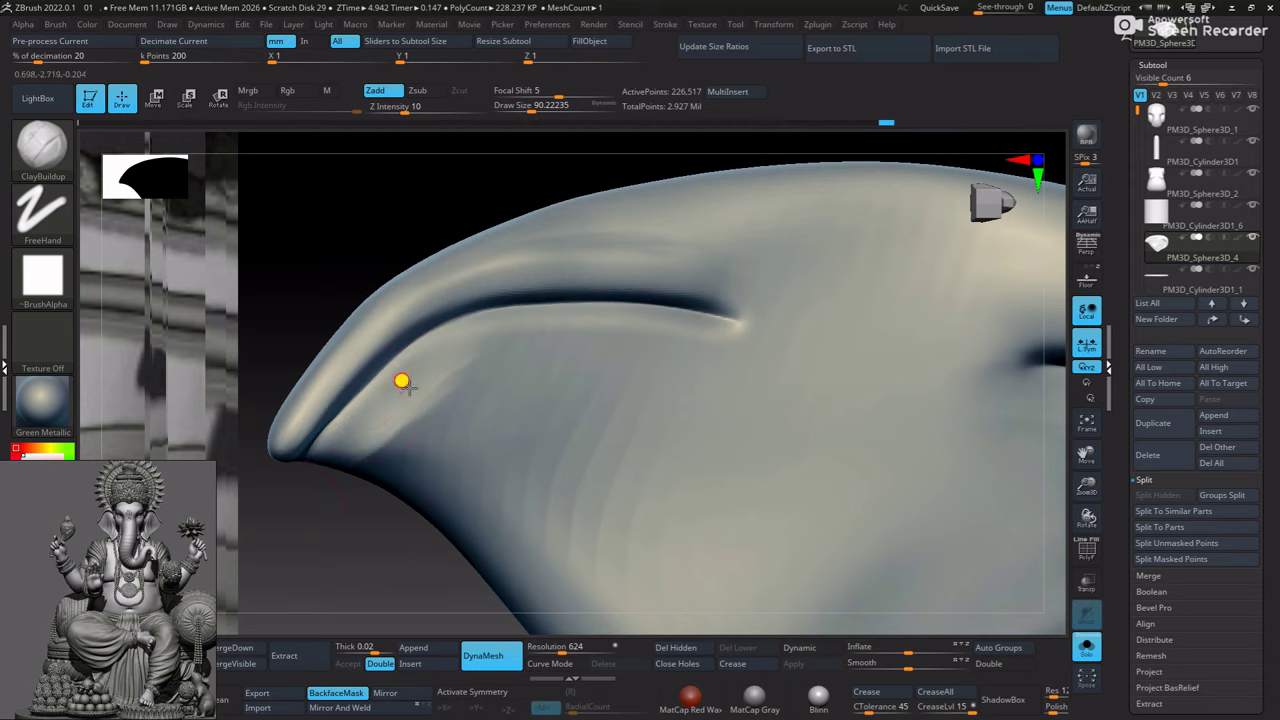
drag(320, 380, 440, 340)
mouse_move(337, 374)
mouse_down()
mouse_move(449, 486)
mouse_move(551, 397)
mouse_move(409, 214)
mouse_up()
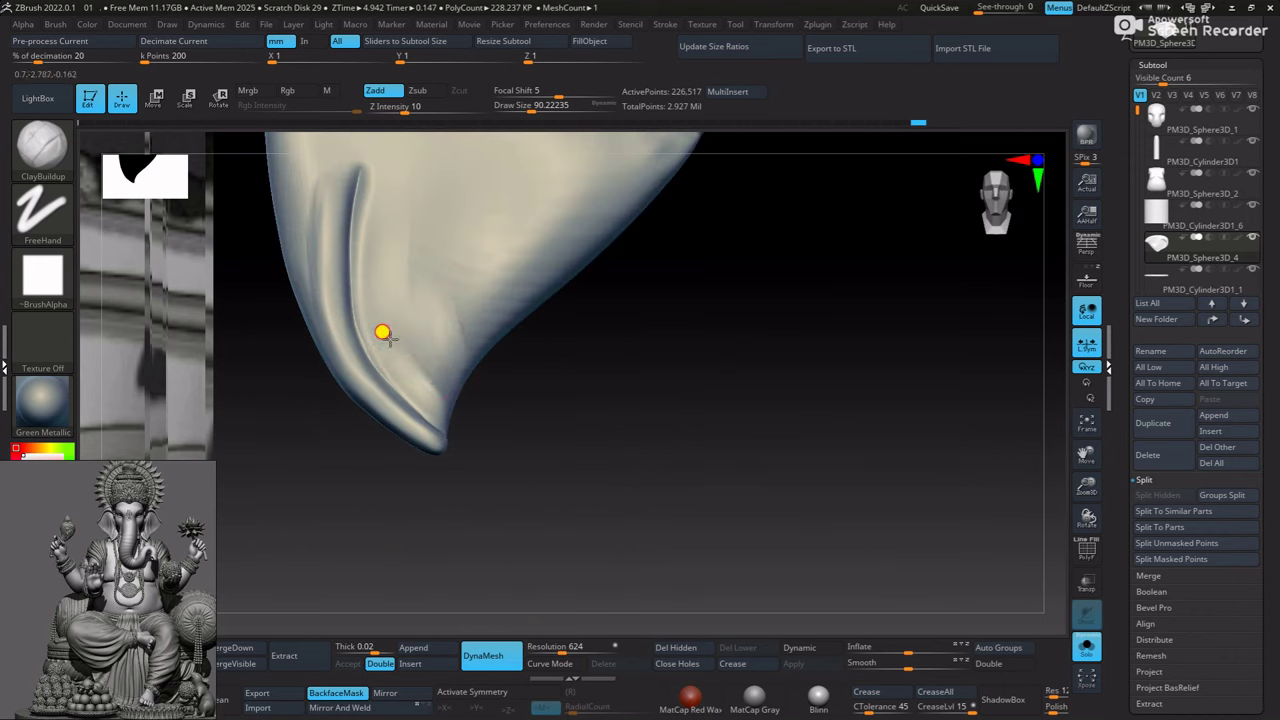
alt+drag(380, 331, 489, 377)
Build up clay along the crease, then carve deeper grooves along the upper ear fold
mouse_move(292, 185)
mouse_down()
mouse_move(340, 418)
mouse_move(451, 560)
mouse_up()
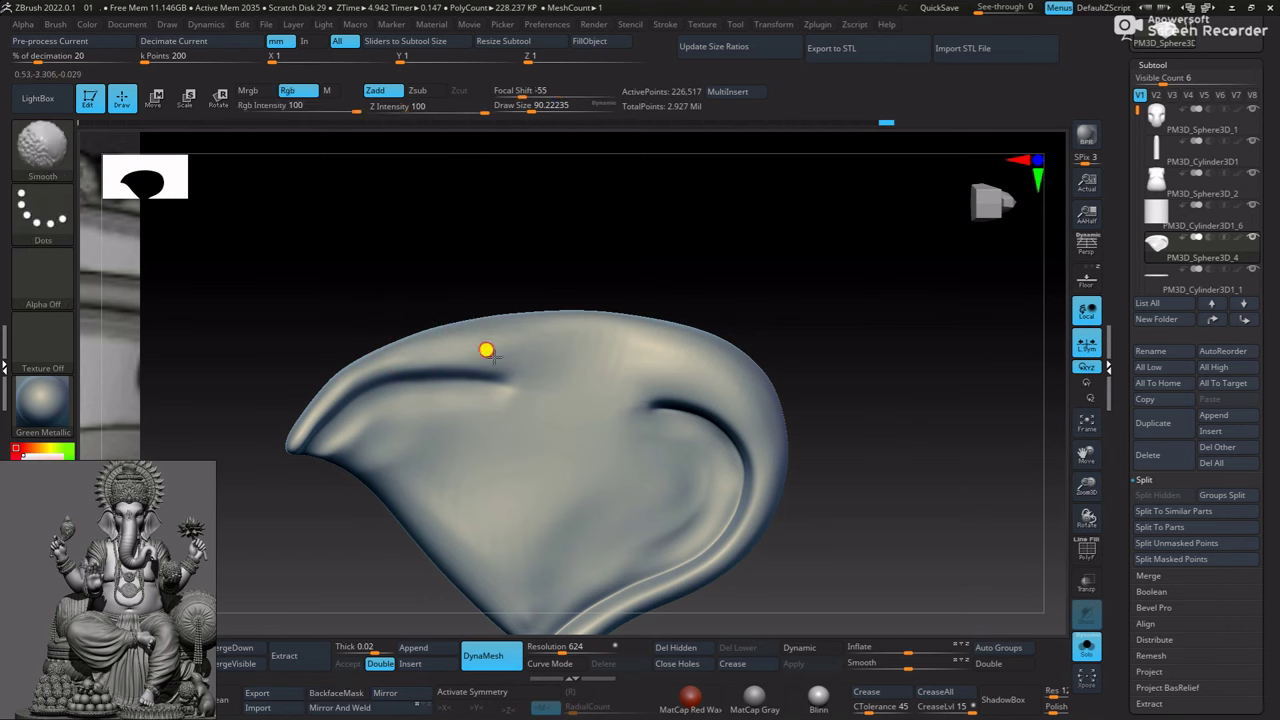
mouse_move(418, 251)
mouse_down()
mouse_move(320, 237)
mouse_move(337, 226)
mouse_up()
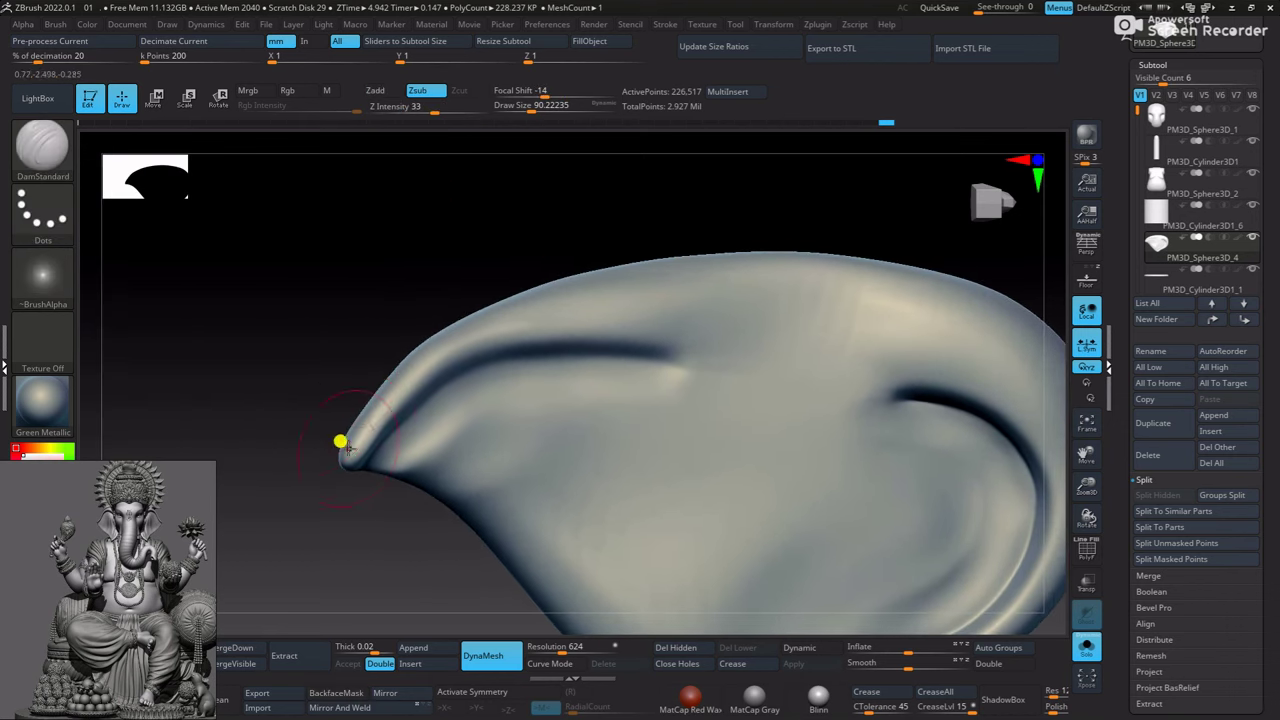
mouse_move(392, 412)
mouse_down()
mouse_move(480, 357)
mouse_move(617, 354)
mouse_move(808, 396)
mouse_up()
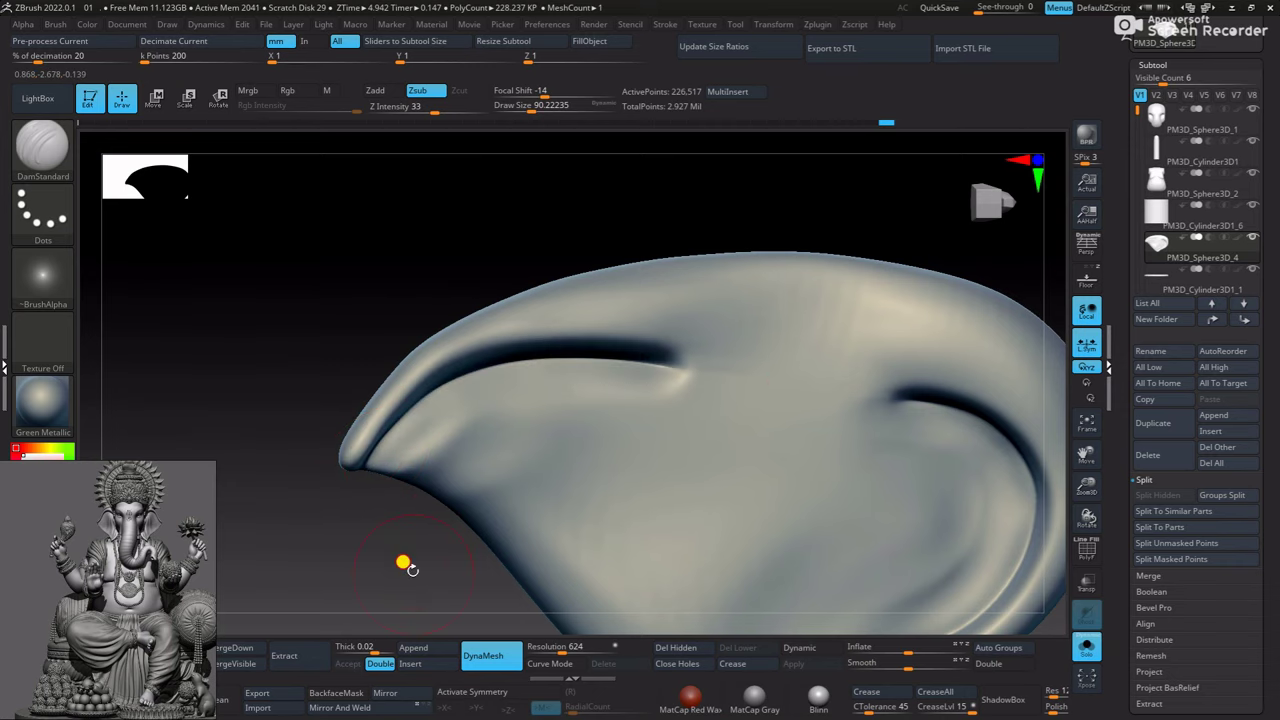
mouse_move(406, 563)
mouse_down()
mouse_move(637, 400)
mouse_move(749, 477)
mouse_up()
Show the whole elephant head again and select the hPolish brush
click(1088, 651)
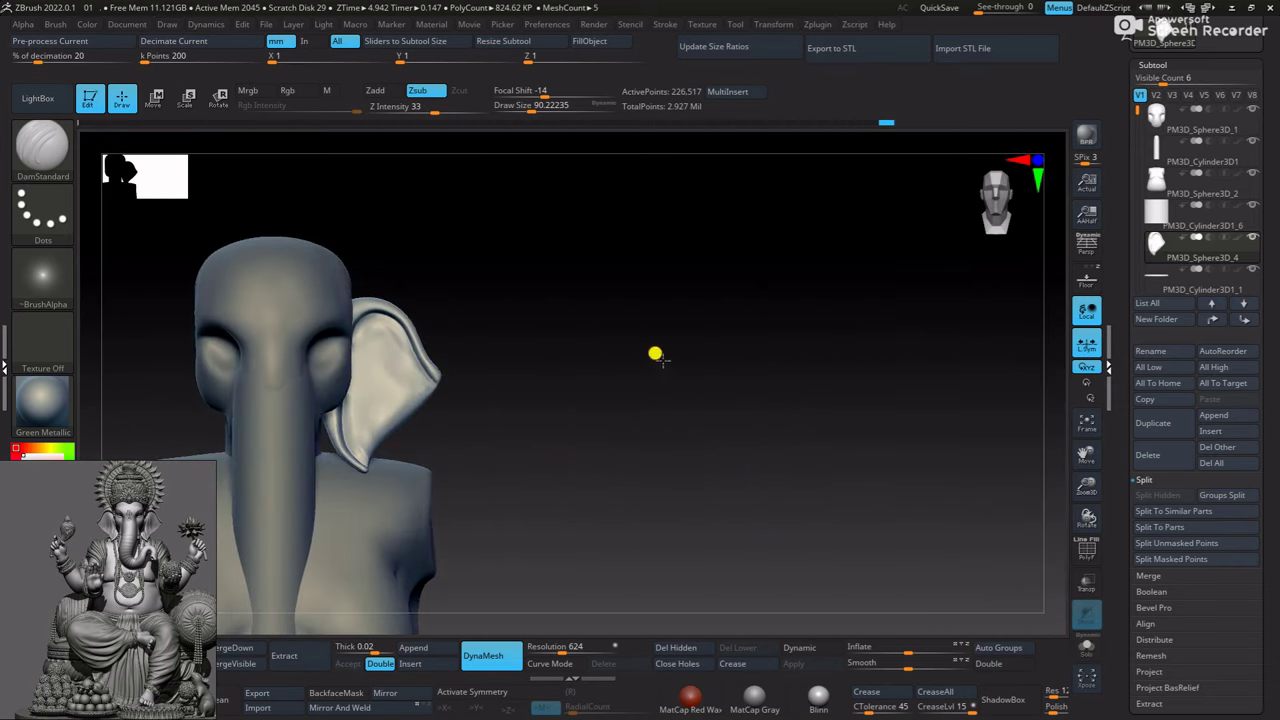
drag(443, 423, 609, 251)
key(b)
key(h)
key(p)
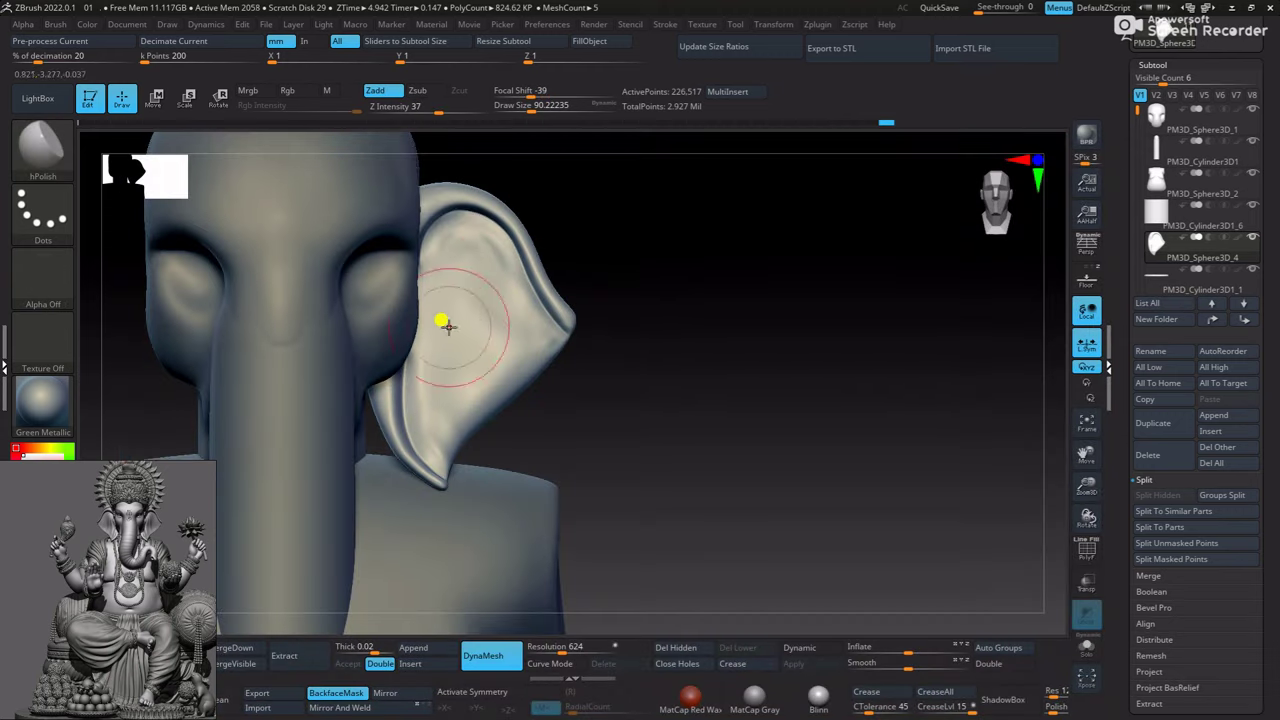
scroll(391, 400, up, 3)
scroll(697, 360, up, 3)
scroll(697, 360, up, 3)
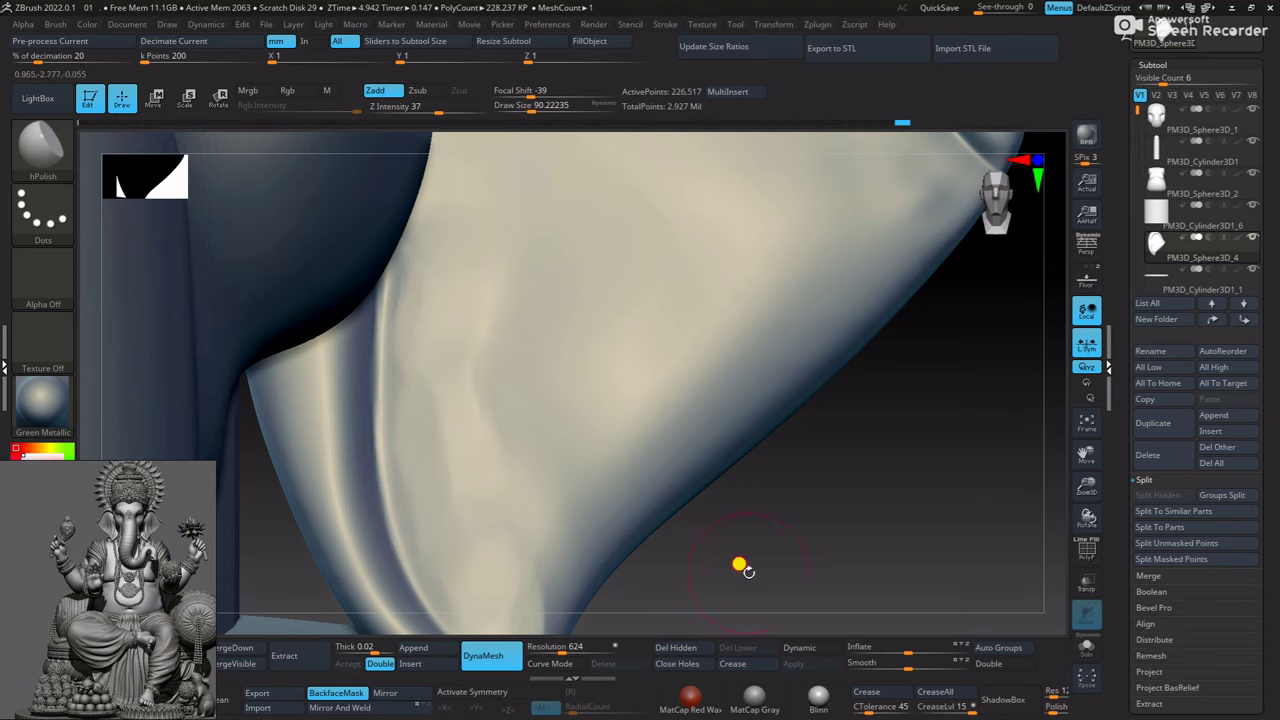
scroll(503, 377, down, 3)
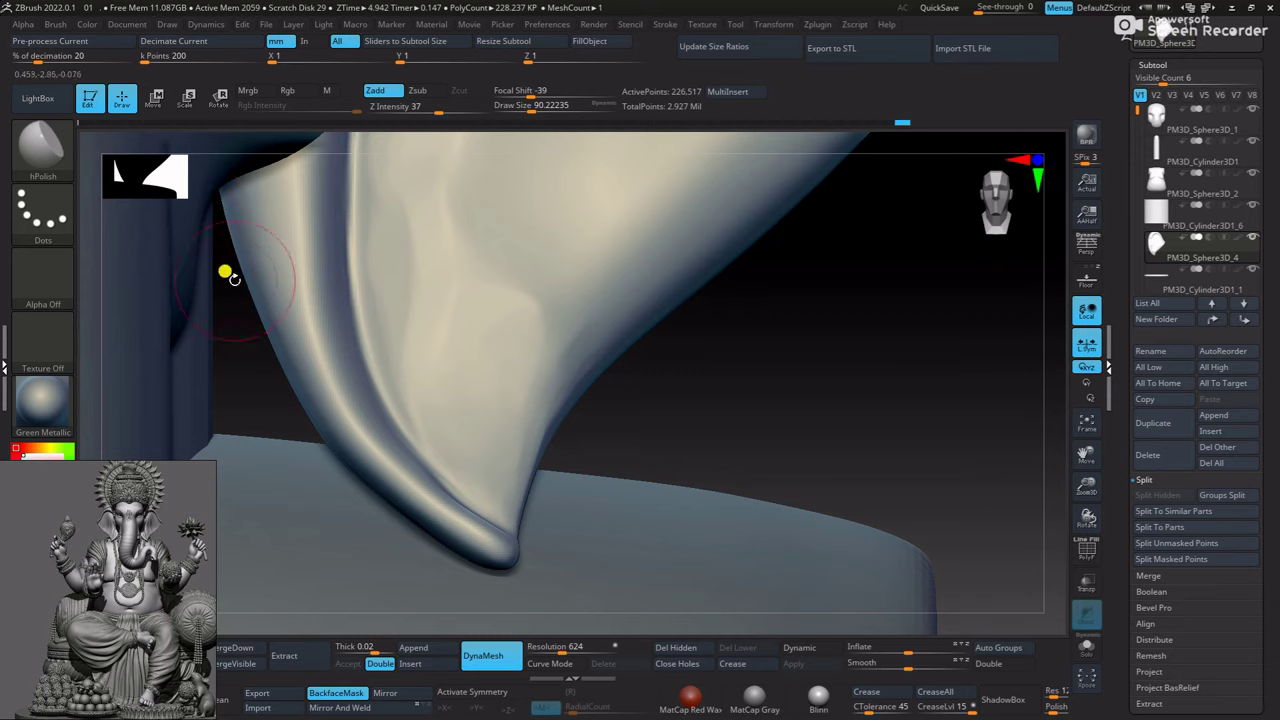
drag(704, 371, 457, 243)
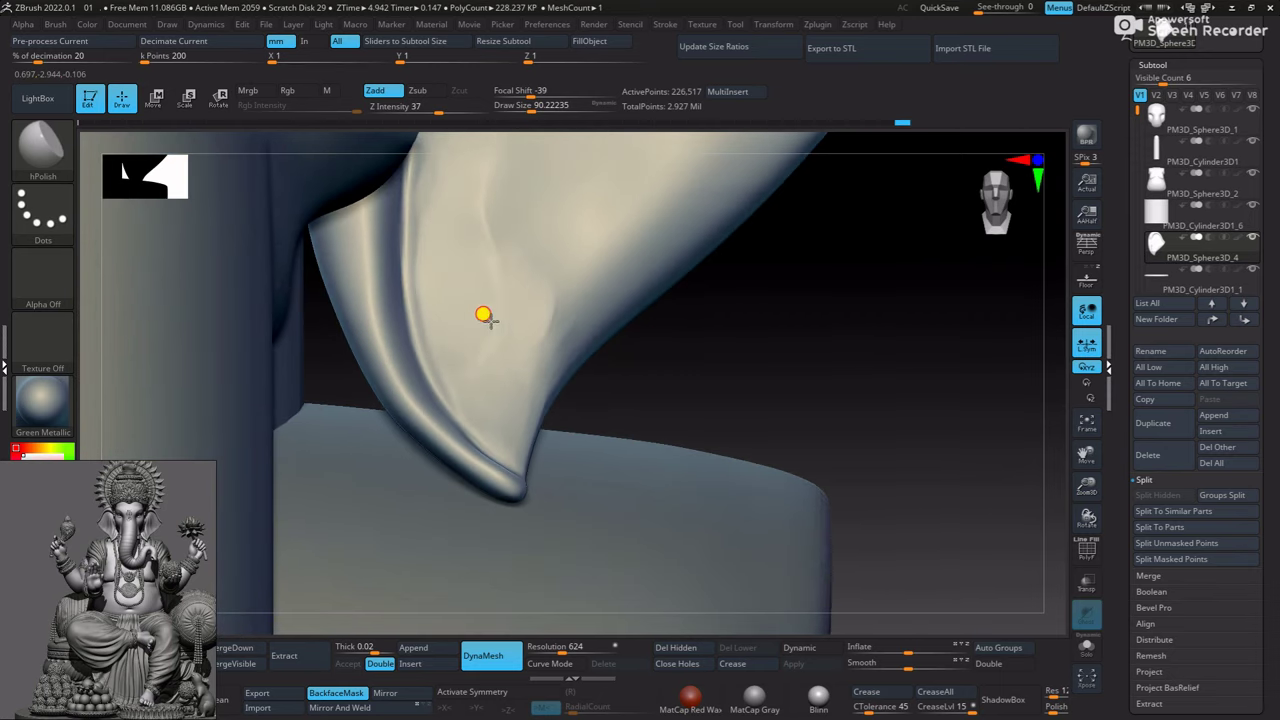
Isolate the ear, polish and smooth its surface, then show the full bust again
click(1088, 646)
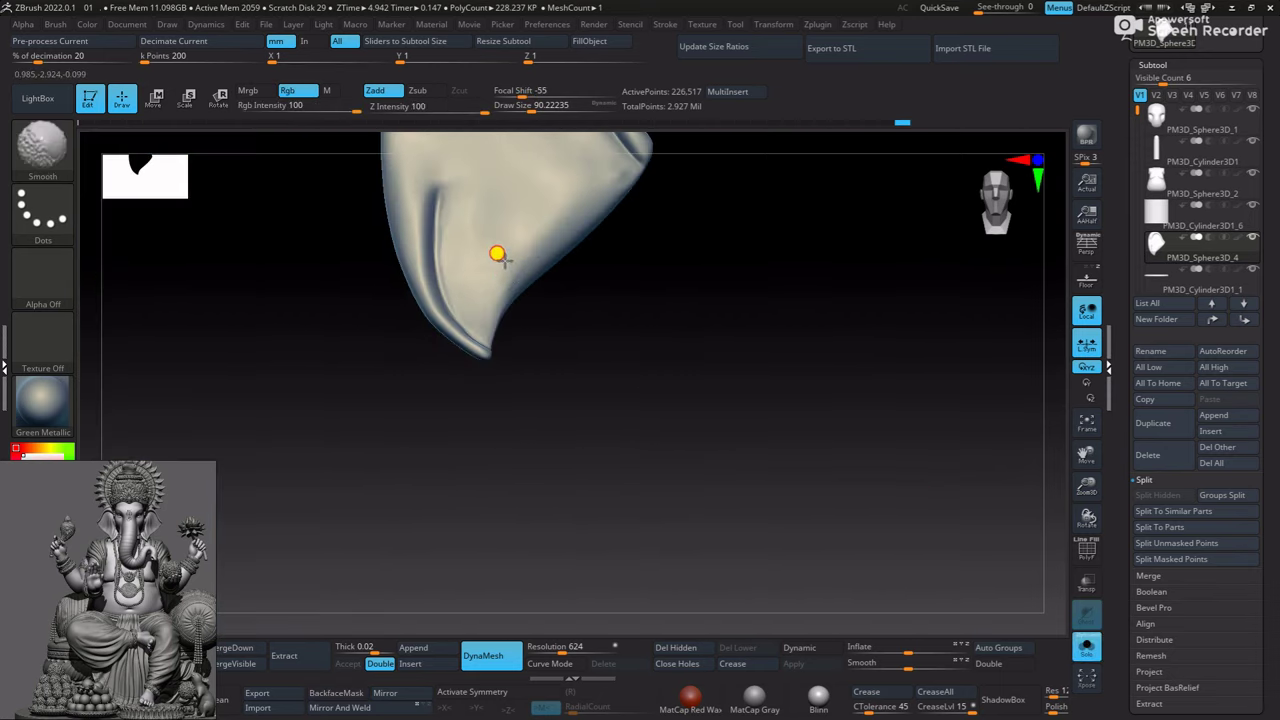
key(b)
key(h)
key(p)
mouse_move(803, 471)
alt+mouse_down()
mouse_move(634, 300)
mouse_move(434, 171)
alt+mouse_up()
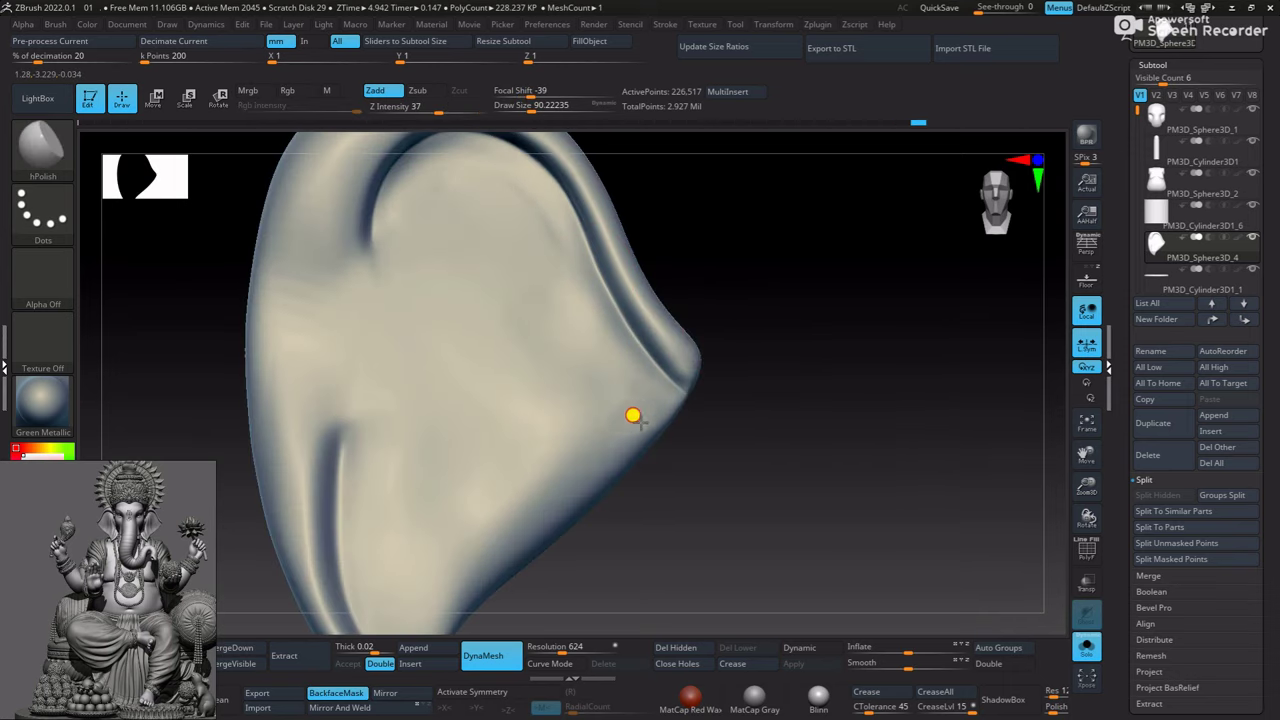
mouse_move(631, 414)
alt+mouse_down()
mouse_move(609, 443)
mouse_move(583, 410)
mouse_move(609, 430)
alt+mouse_up()
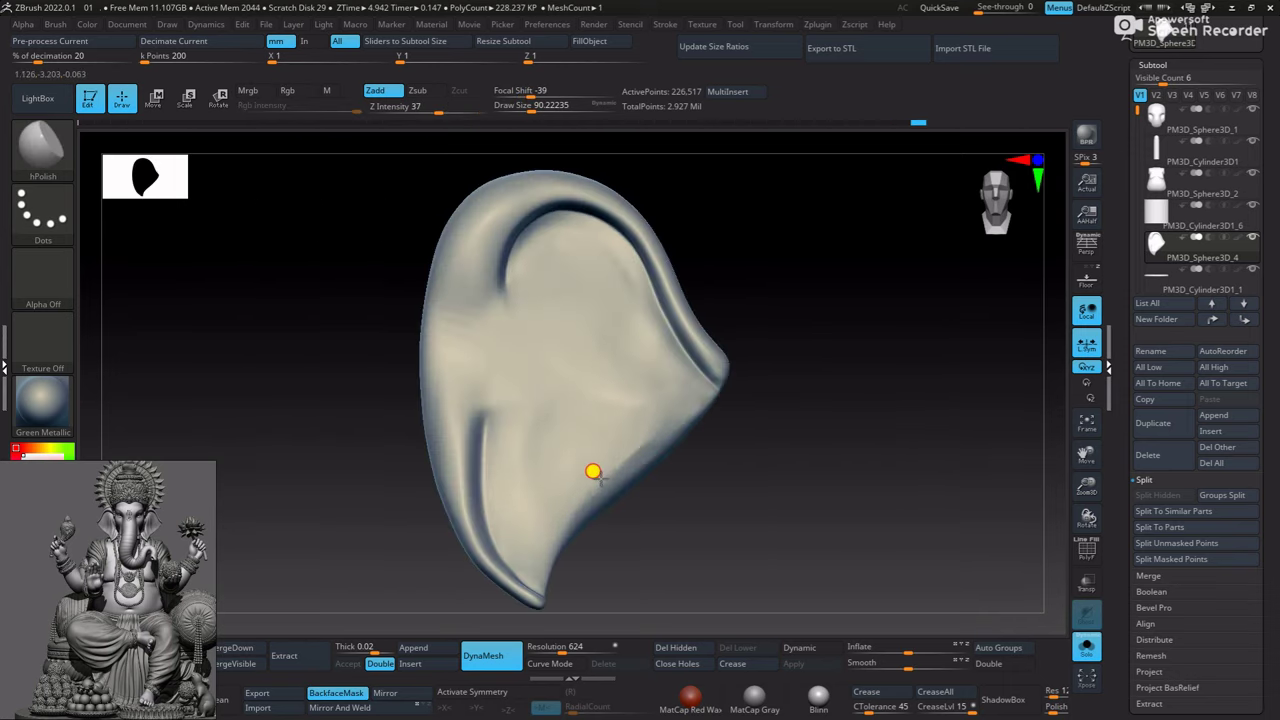
key(shift)
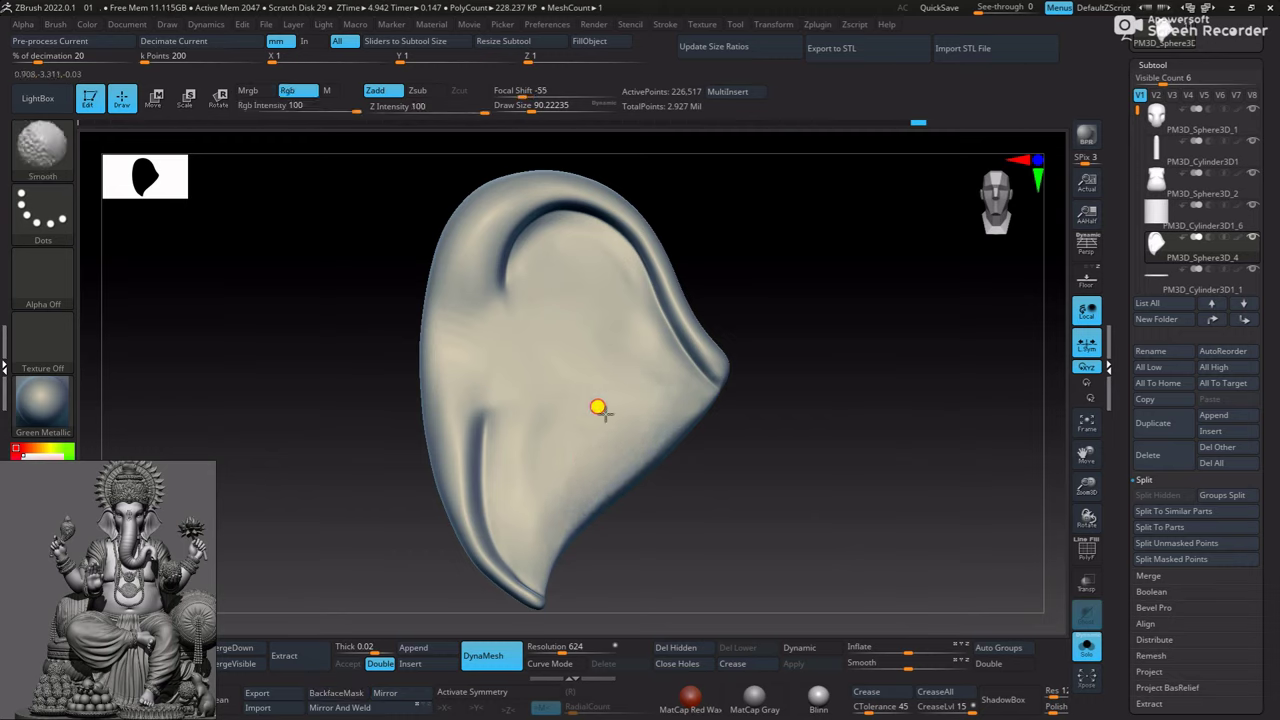
mouse_move(598, 407)
alt+mouse_down()
mouse_move(751, 386)
mouse_move(800, 297)
alt+mouse_up()
click(1087, 645)
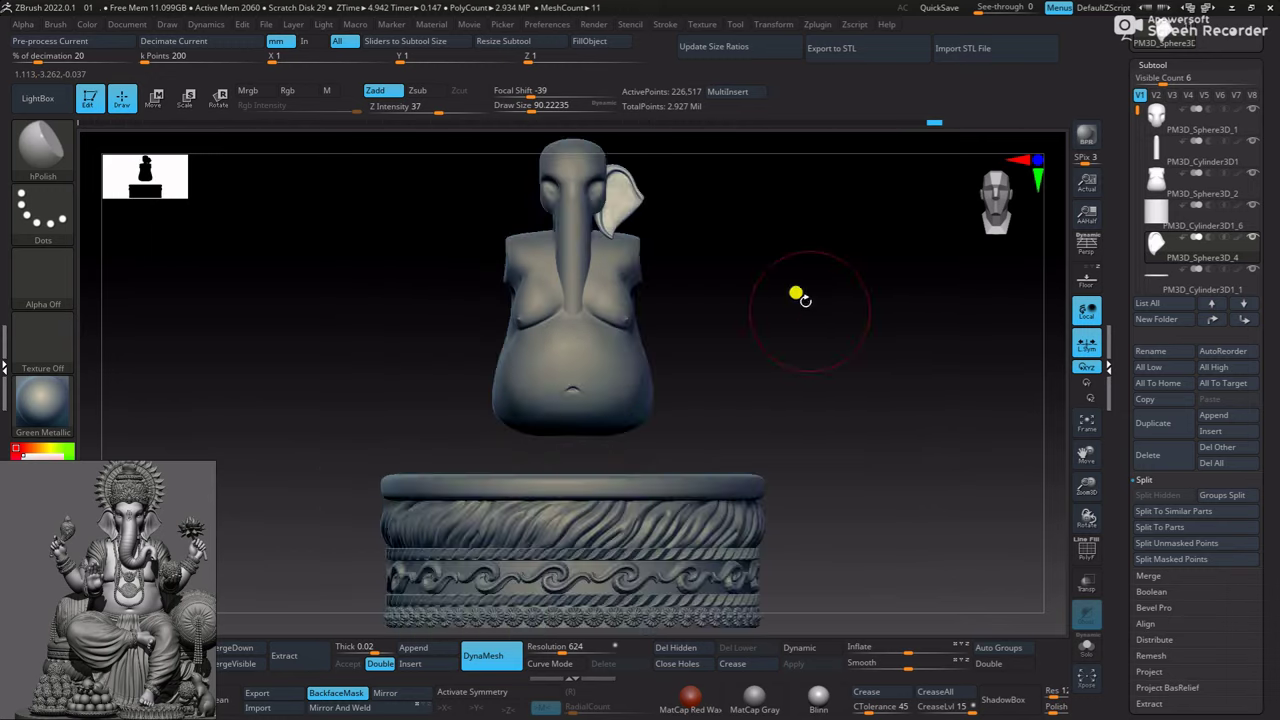
Mirror the ear onto the other side of the elephant head
alt+drag(800, 297, 560, 451)
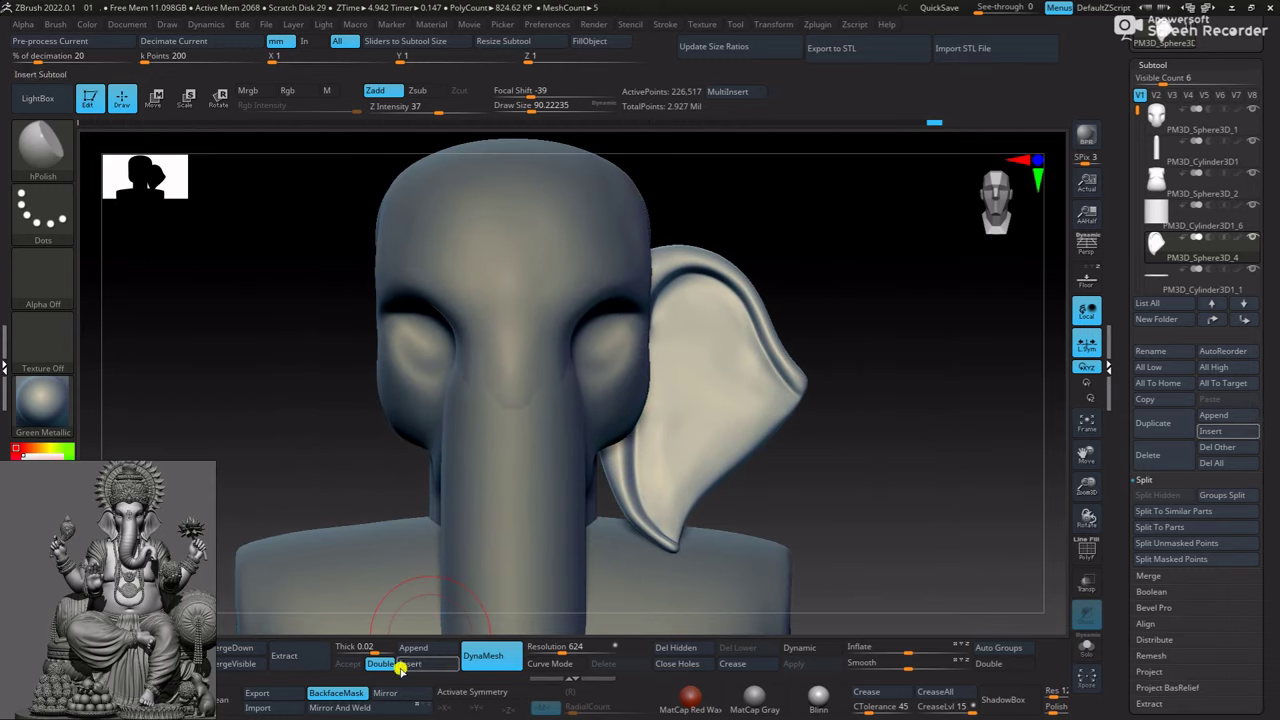
click(385, 692)
click(556, 327)
click(1087, 281)
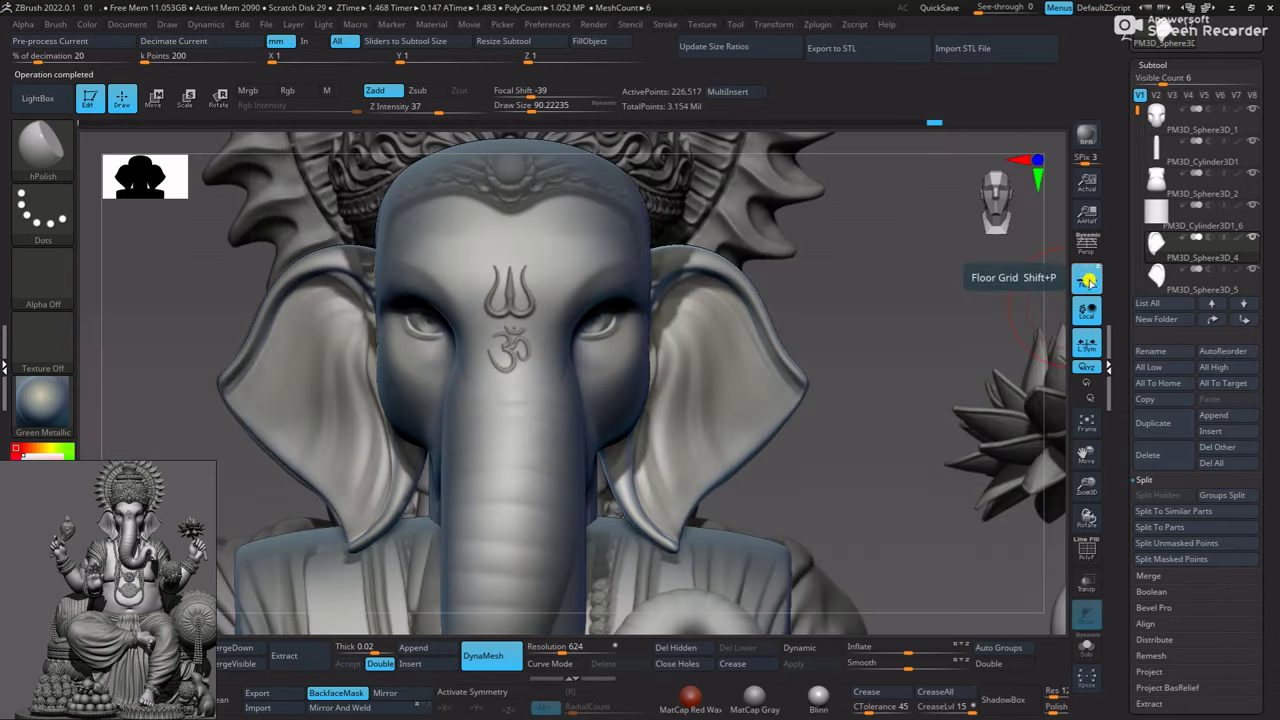
click(1087, 281)
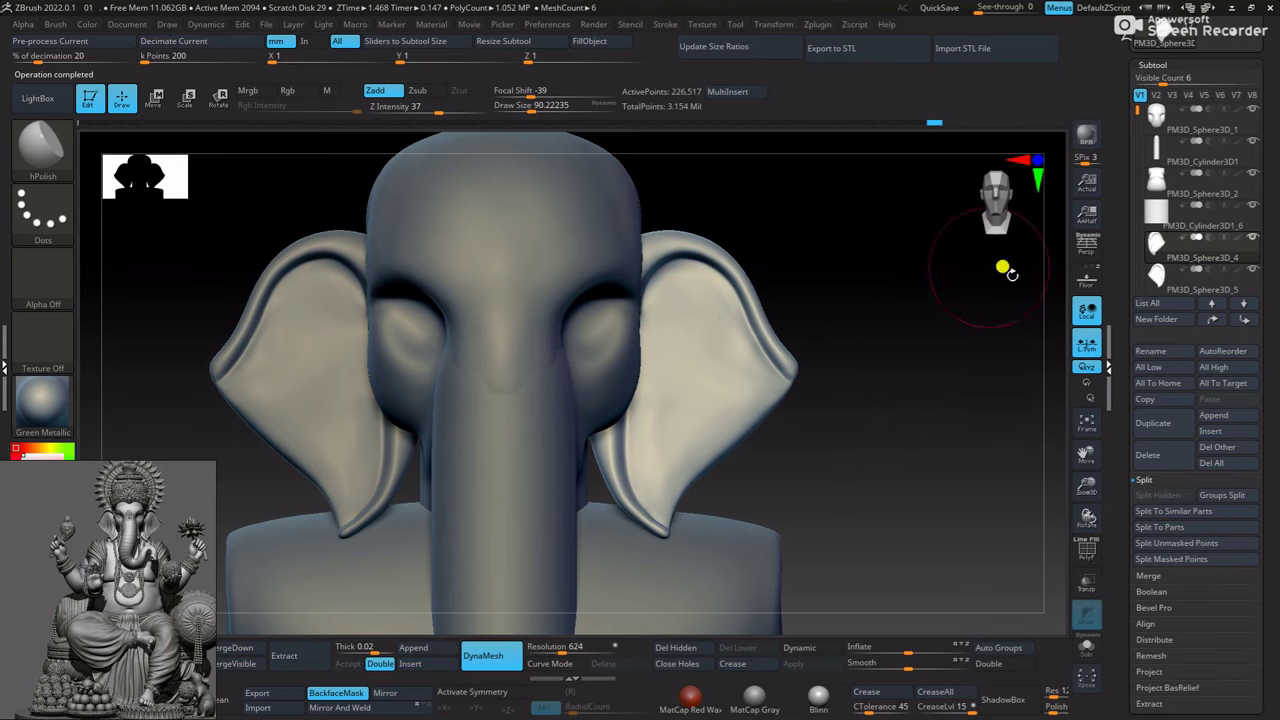
Work through the Subtool Merge options, cancelling the pending deletion
click(1148, 575)
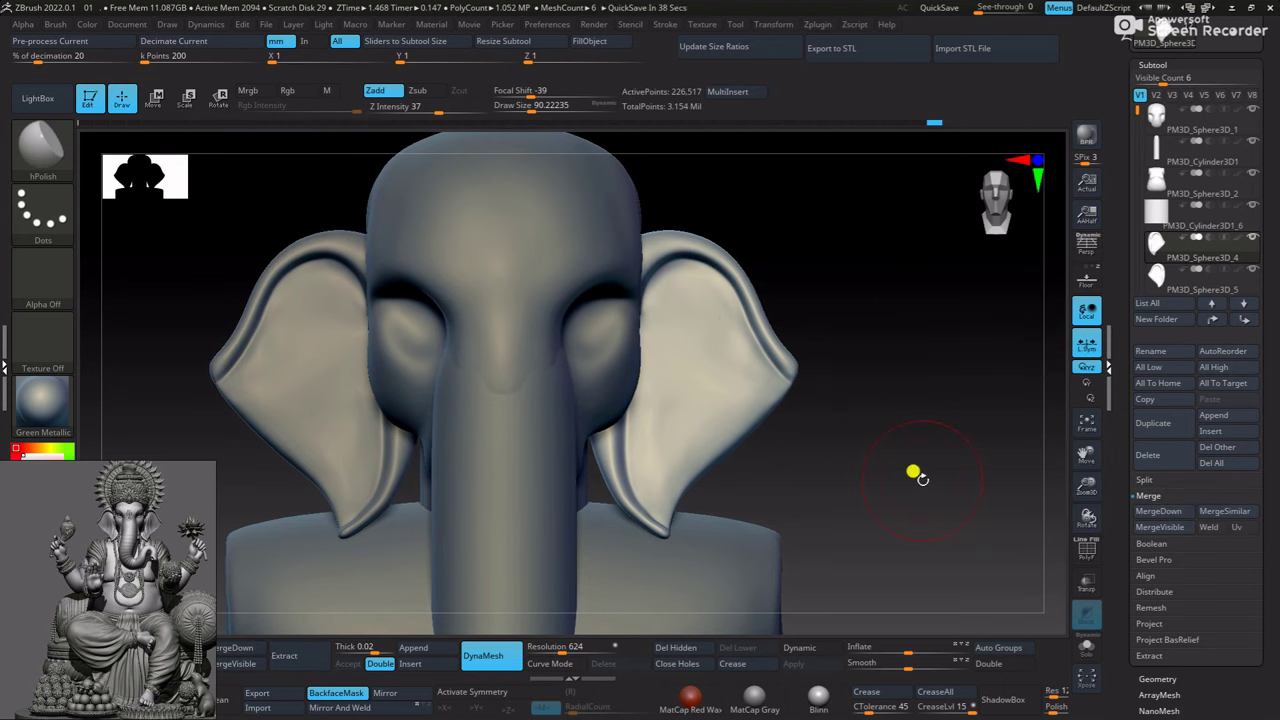
click(1158, 527)
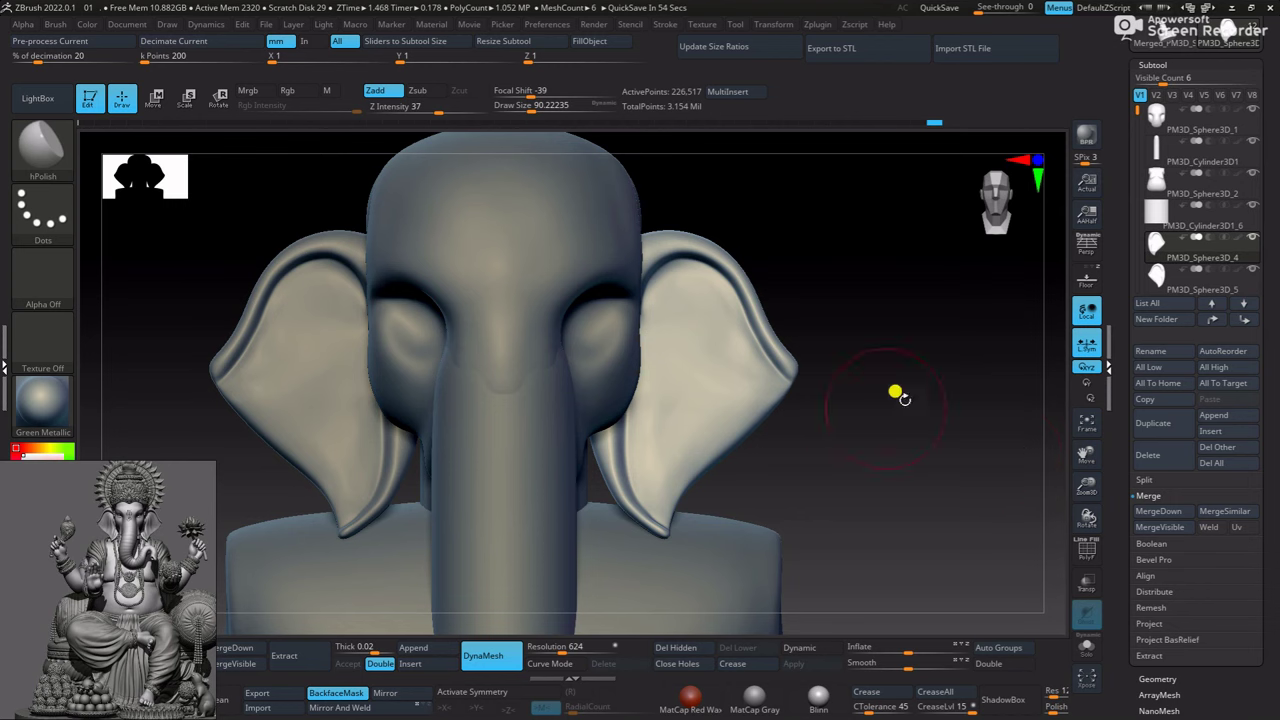
scroll(1130, 185, up, 2)
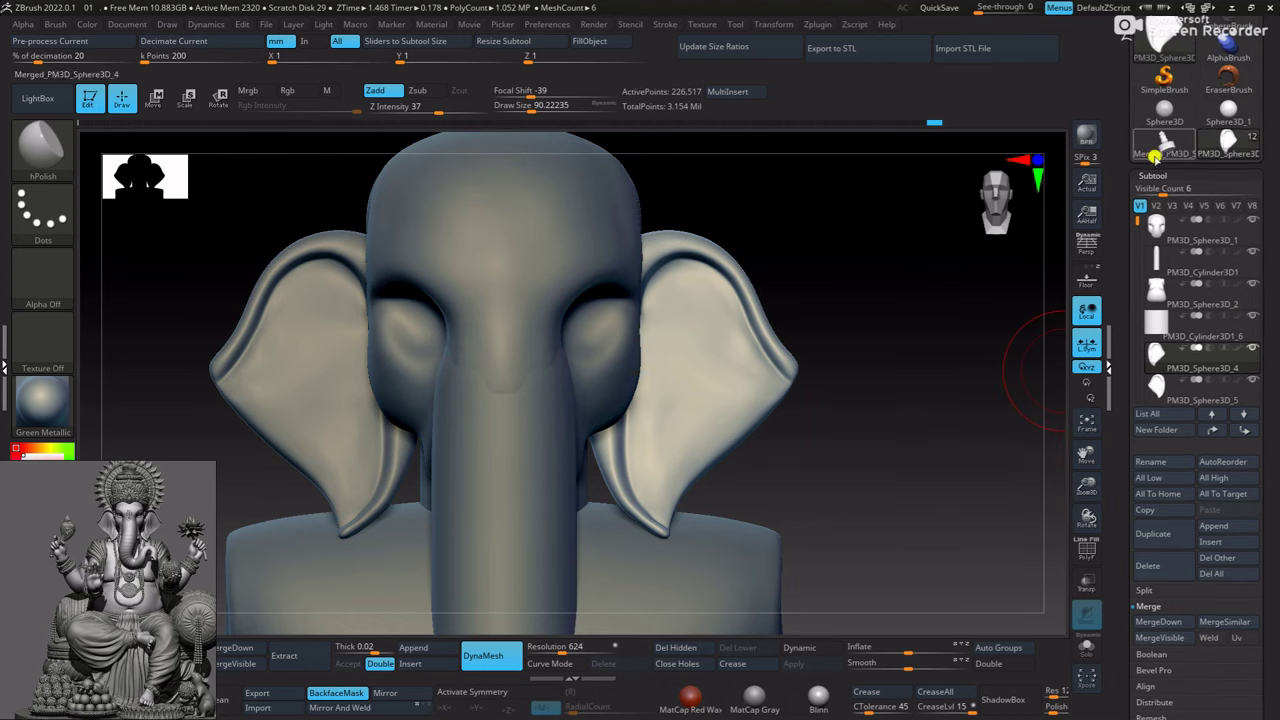
click(1211, 573)
click(1050, 600)
click(1205, 148)
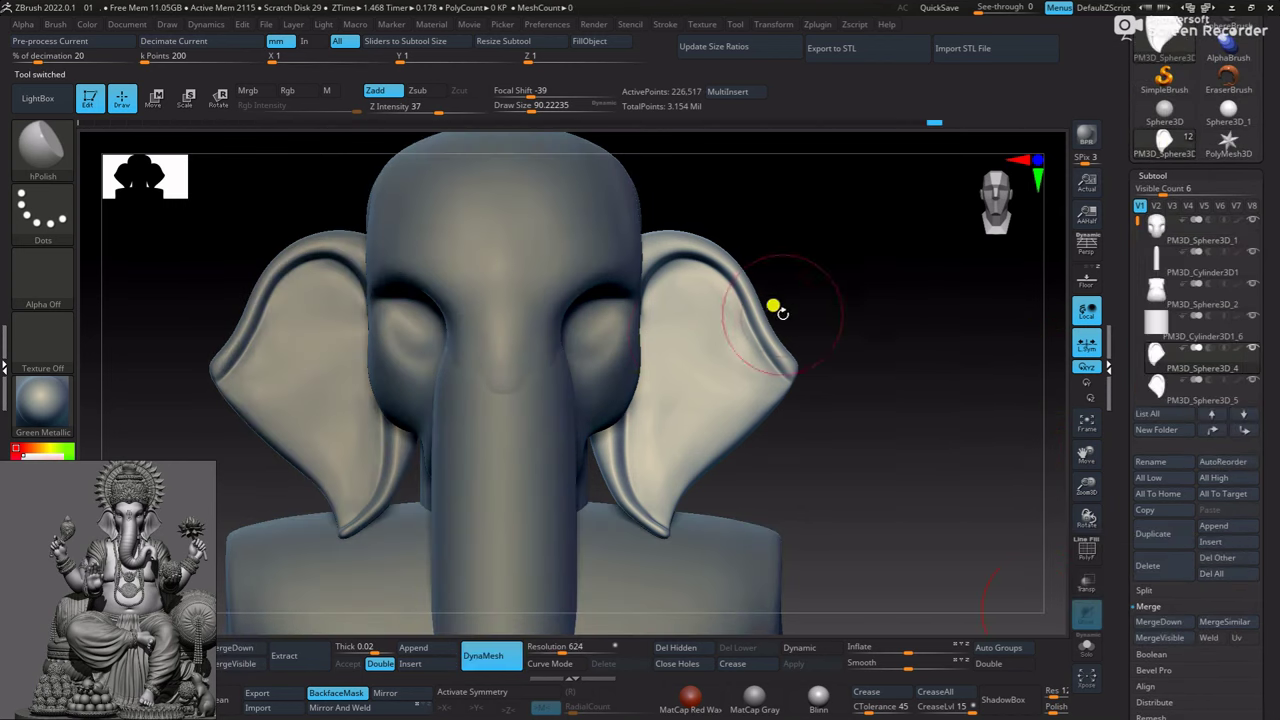
click(1147, 565)
click(1040, 648)
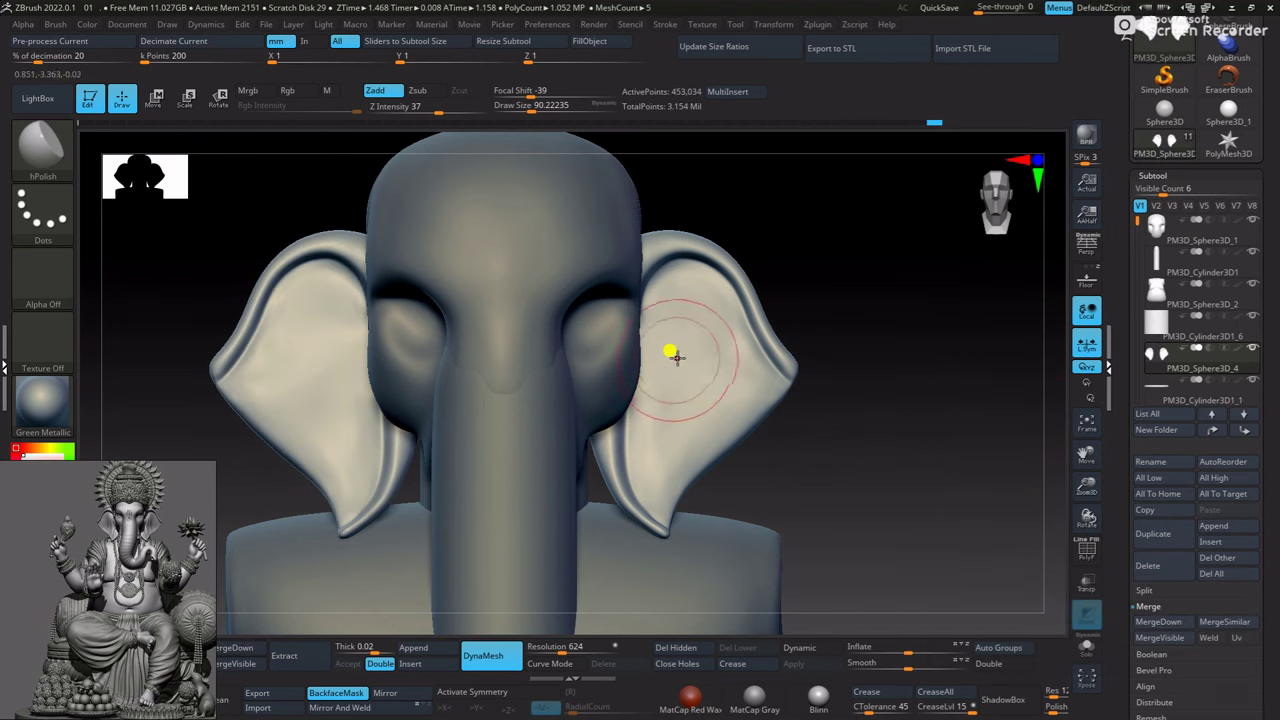
Turn on X symmetry, check the ear pair from the front, and save over 01.zpr
key(x)
click(1088, 646)
mouse_move(963, 521)
mouse_down()
mouse_move(686, 343)
mouse_move(980, 568)
mouse_up()
alt+drag(916, 385, 912, 400)
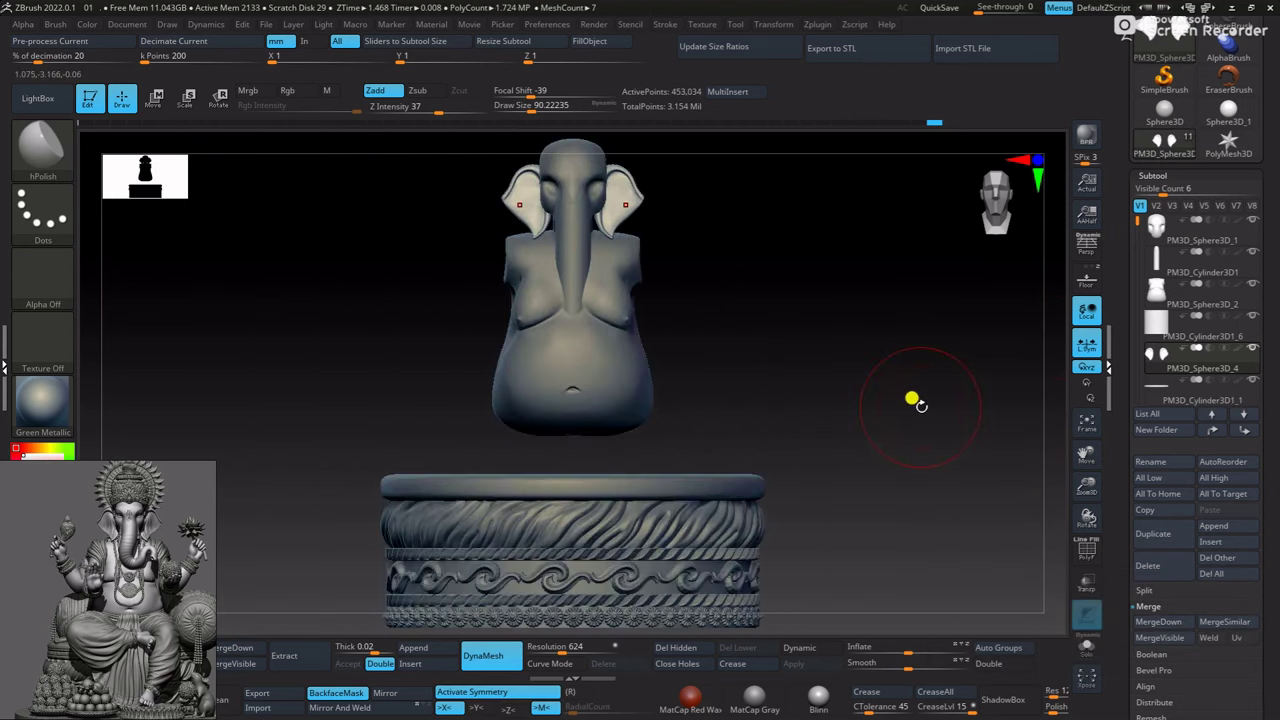
alt+drag(812, 330, 751, 380)
key(ctrl+s)
key(Return)
key(Return)
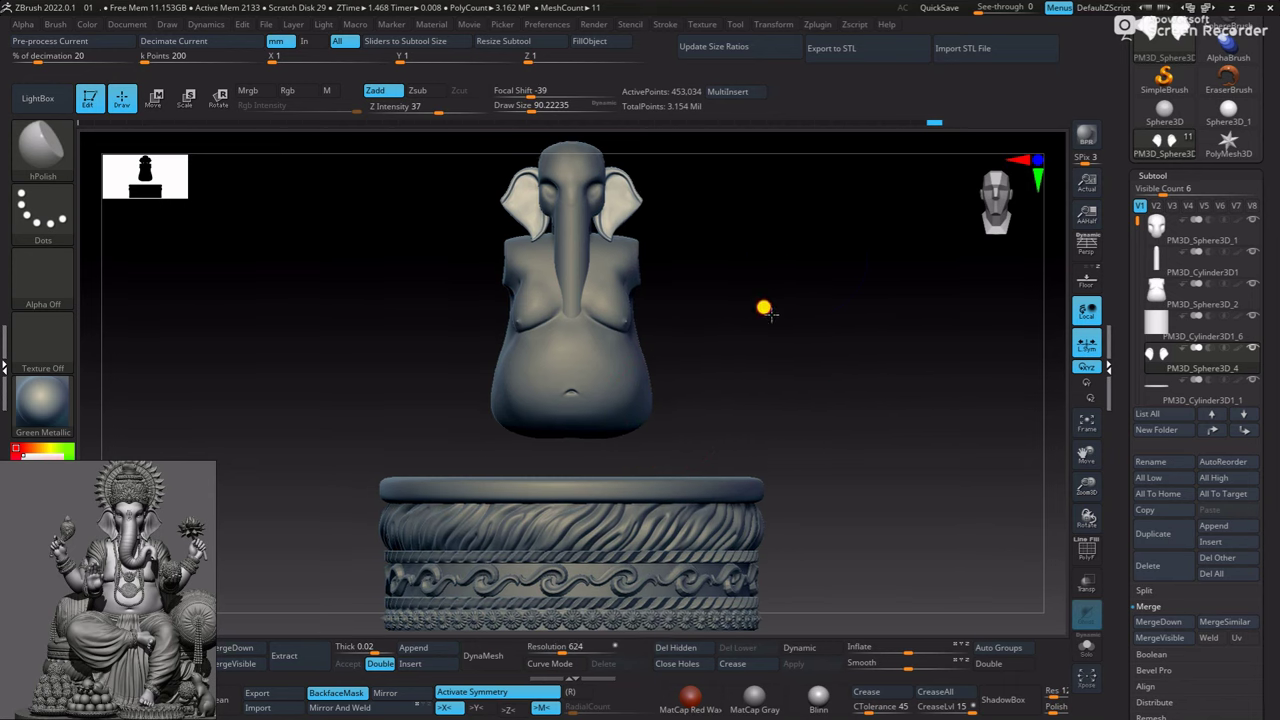
Select the trunk cylinder subtool and show it on its own
key(f)
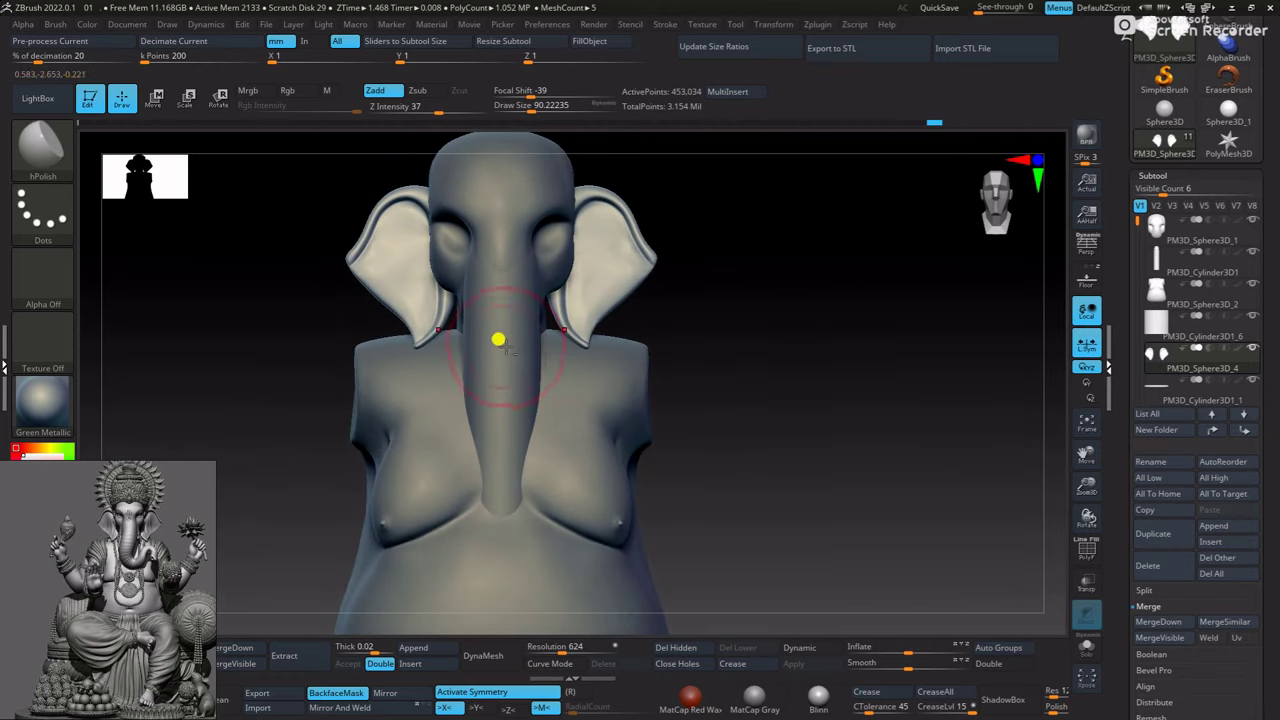
alt+click(498, 340)
click(1087, 645)
Turn off symmetry and add a Bend Curve deformer to the trunk
key(w)
key(x)
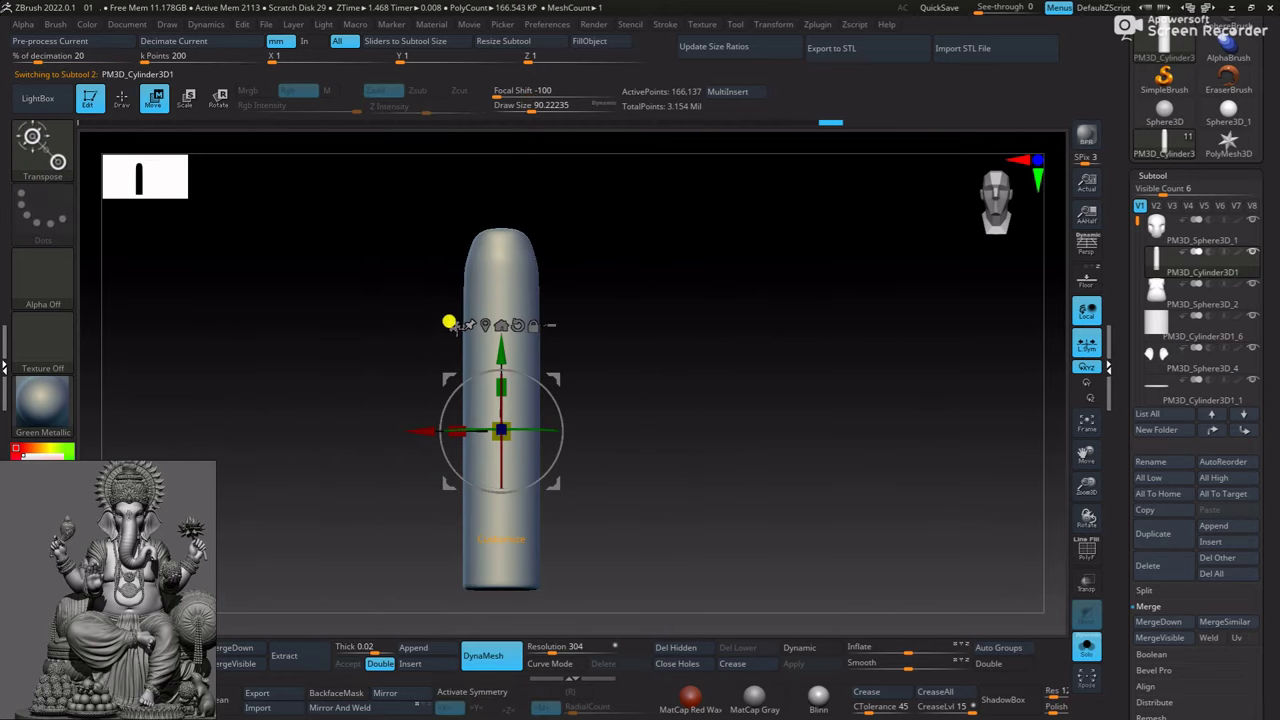
click(446, 297)
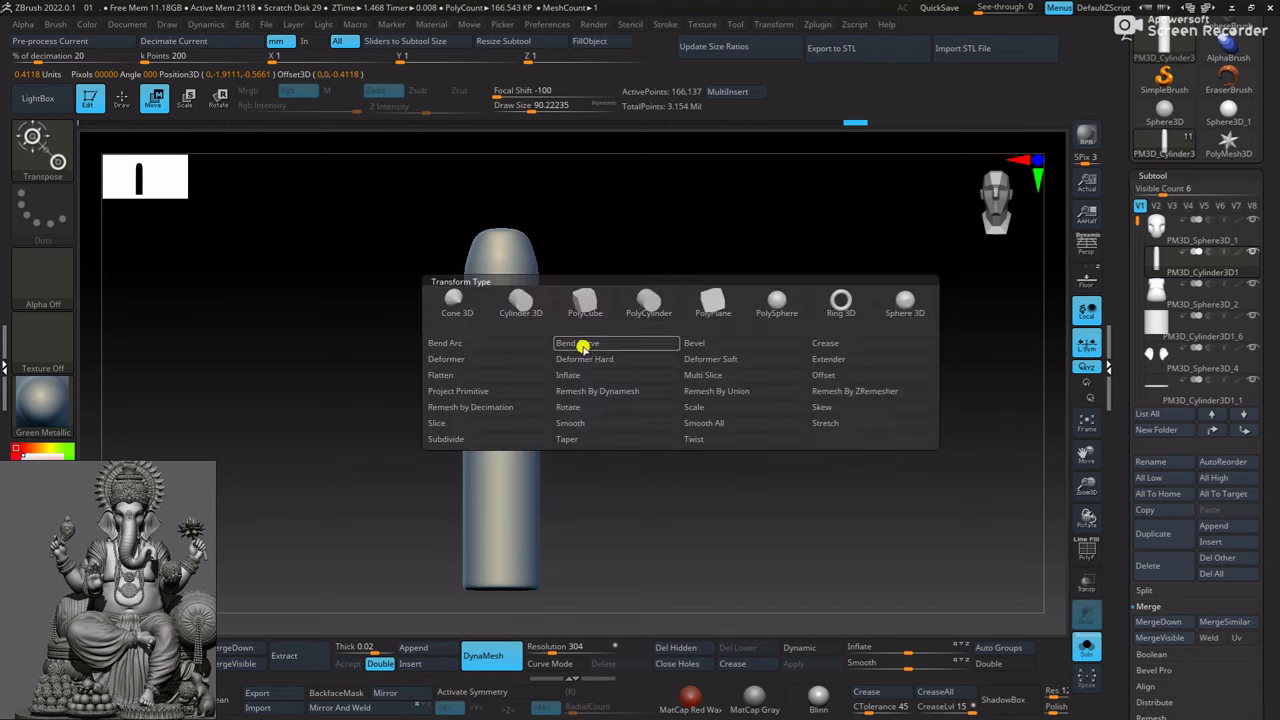
click(583, 343)
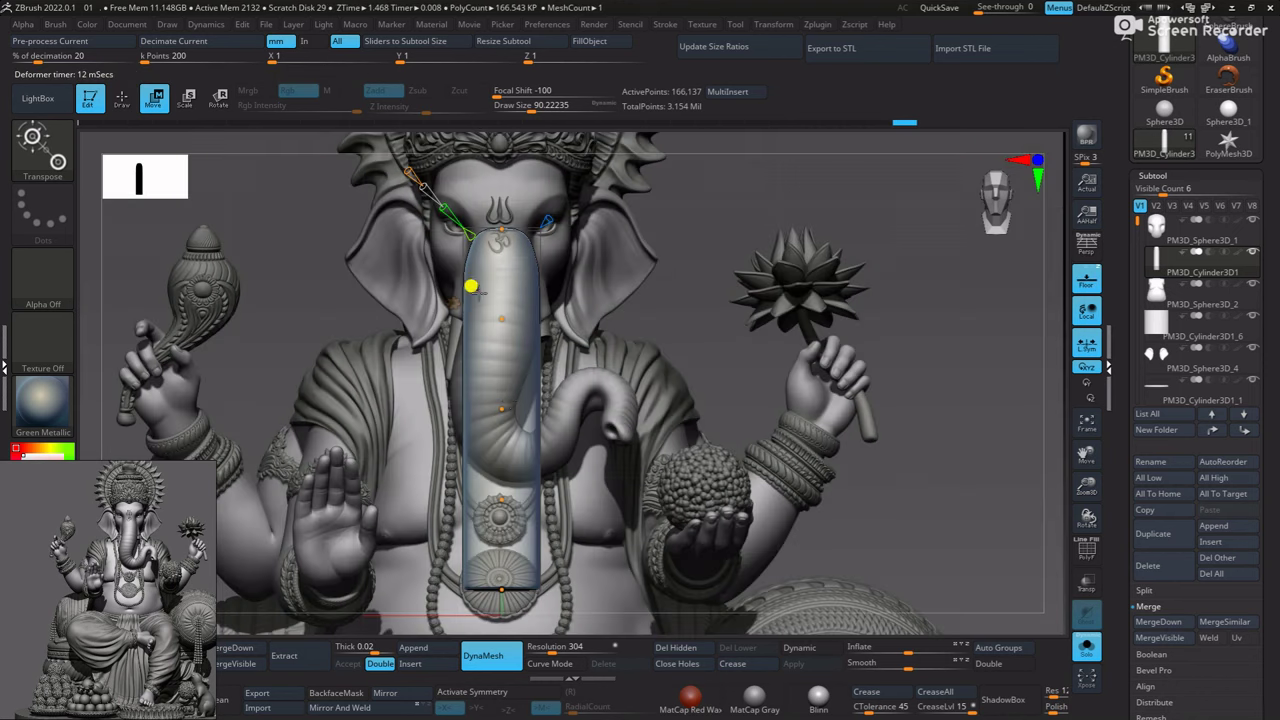
Drag the curve points so the trunk sweeps down and curls its tip out to the right
drag(501, 408, 483, 410)
mouse_move(506, 583)
mouse_down()
mouse_move(622, 445)
mouse_move(517, 457)
mouse_move(540, 432)
mouse_up()
ctrl+right_drag(491, 330, 666, 306)
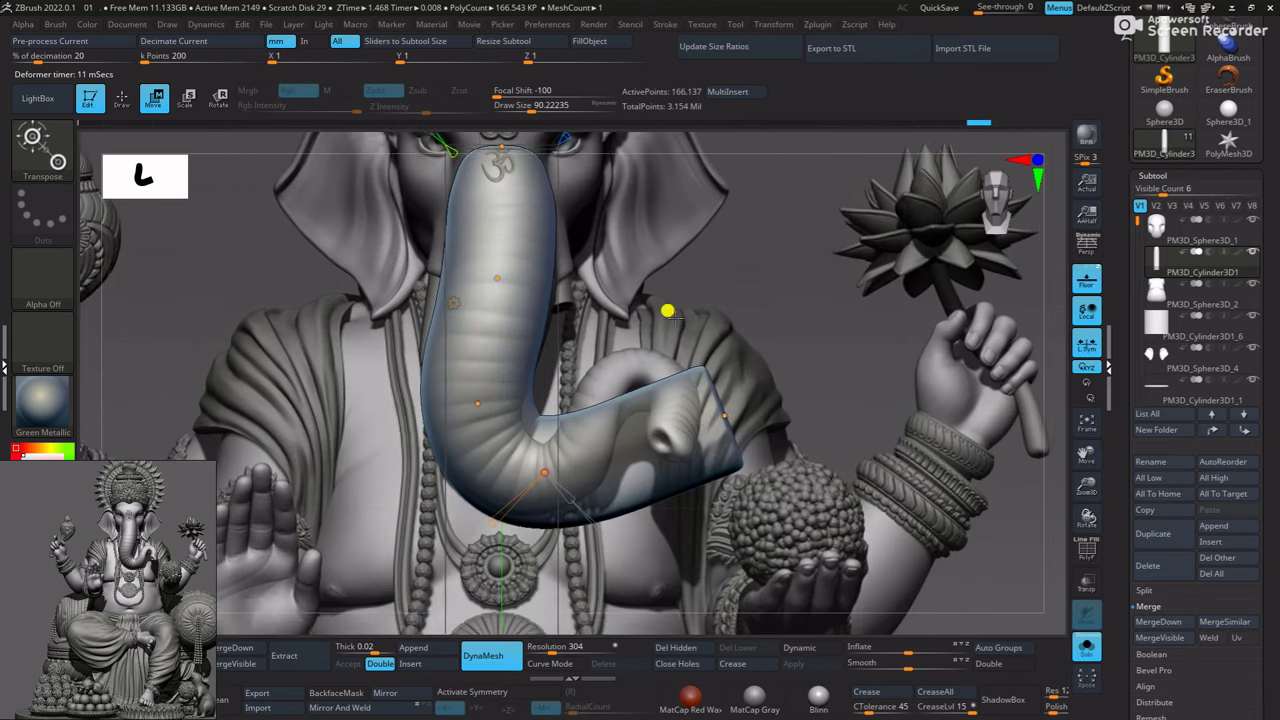
drag(486, 263, 491, 271)
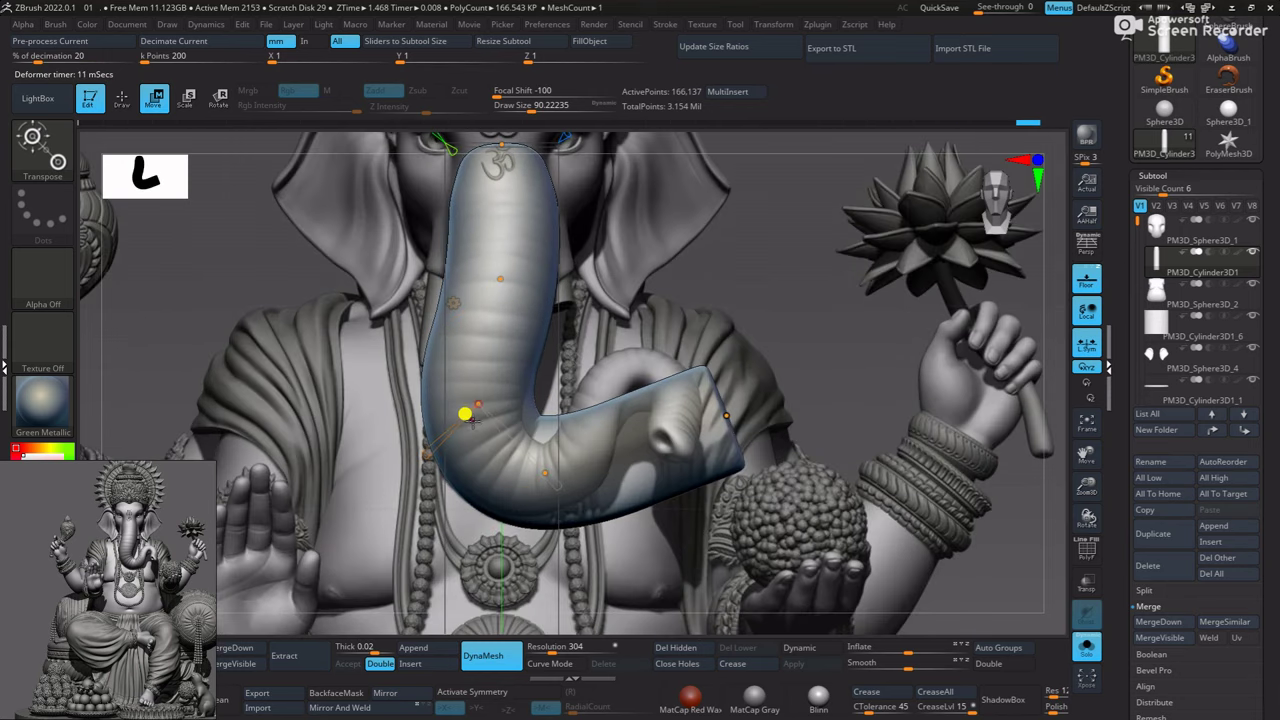
drag(445, 441, 500, 424)
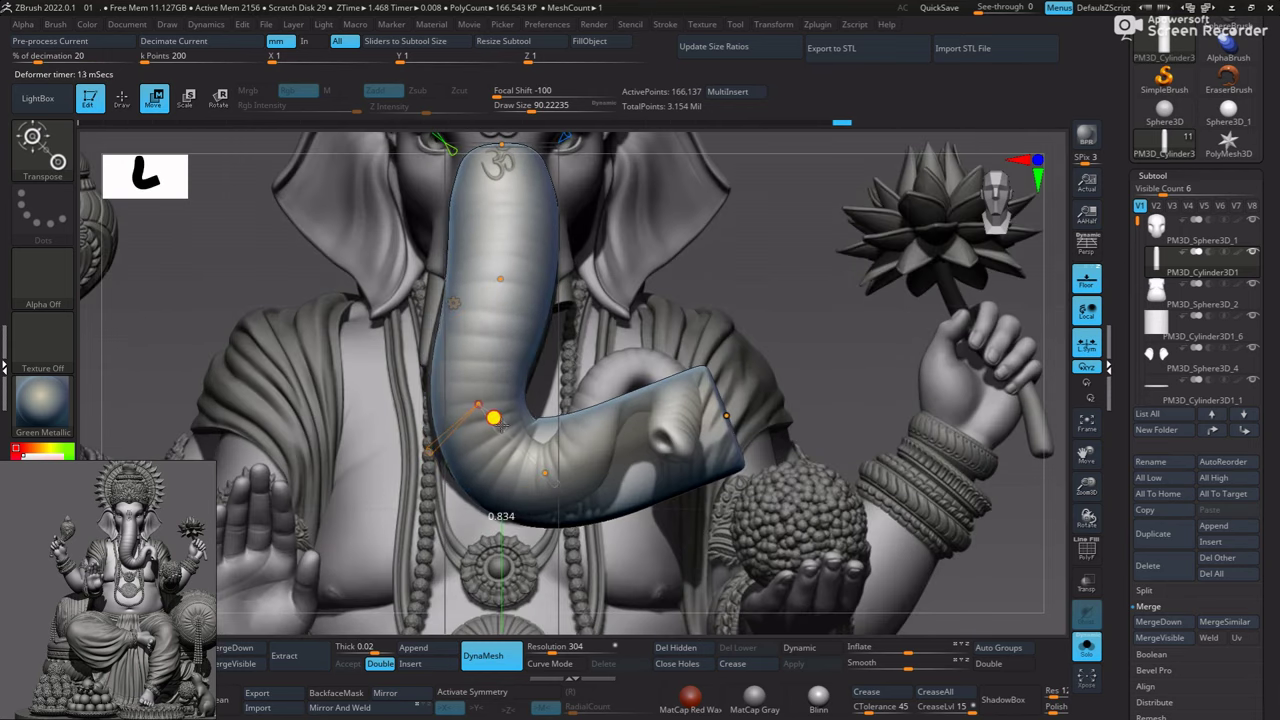
mouse_move(491, 380)
right_down()
mouse_move(643, 223)
mouse_move(622, 326)
right_up()
right_drag(511, 360, 553, 472)
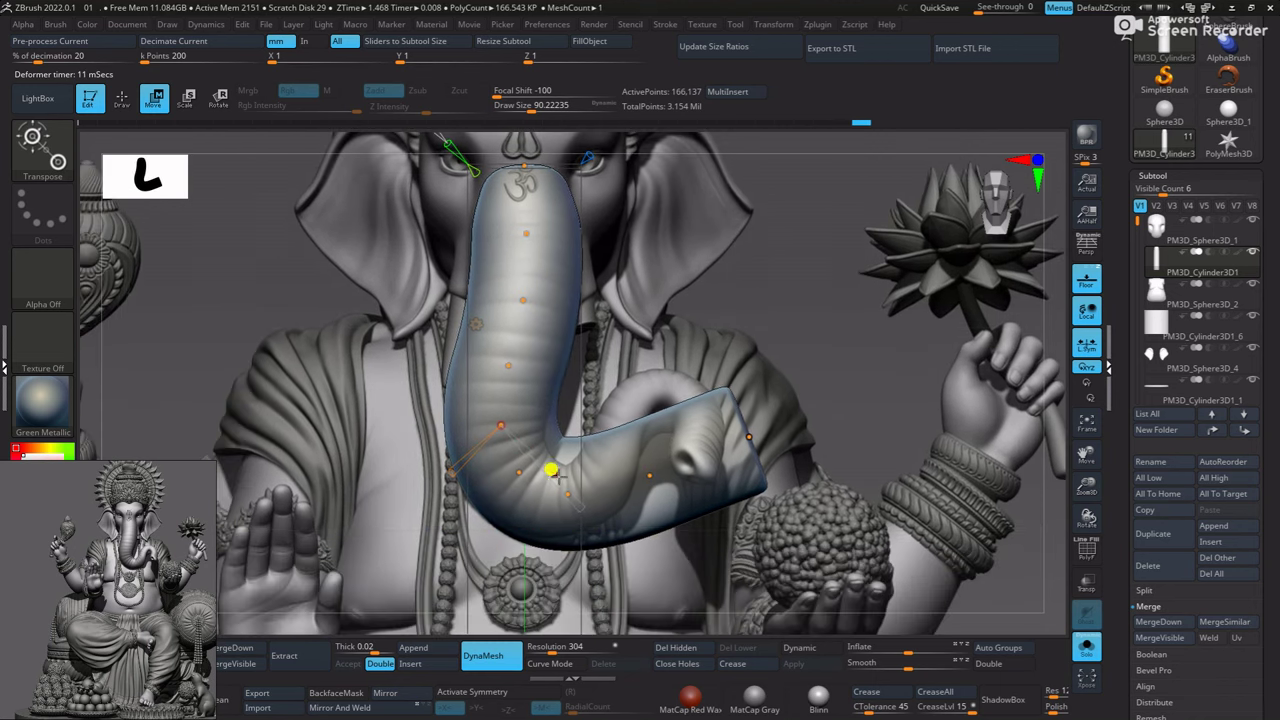
mouse_move(640, 470)
mouse_down()
mouse_move(720, 408)
mouse_move(721, 464)
mouse_move(700, 453)
mouse_up()
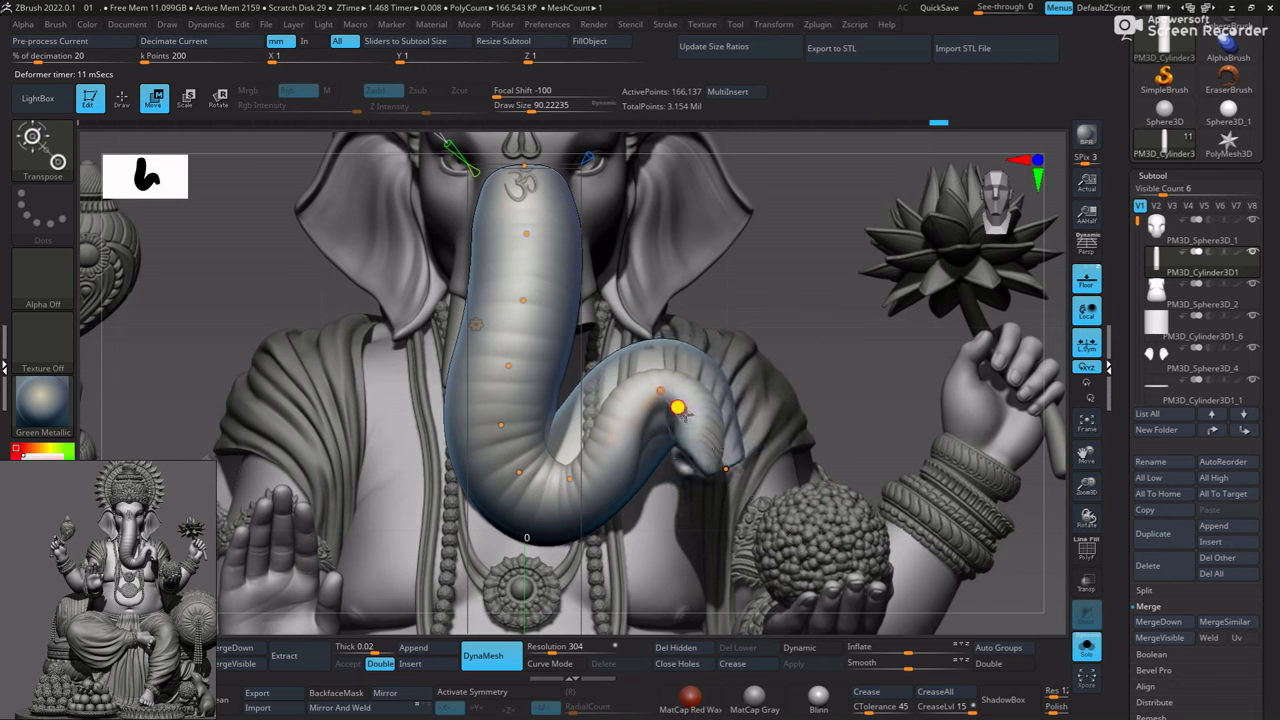
mouse_move(569, 471)
mouse_down()
mouse_move(588, 487)
mouse_move(541, 488)
mouse_move(487, 423)
mouse_up()
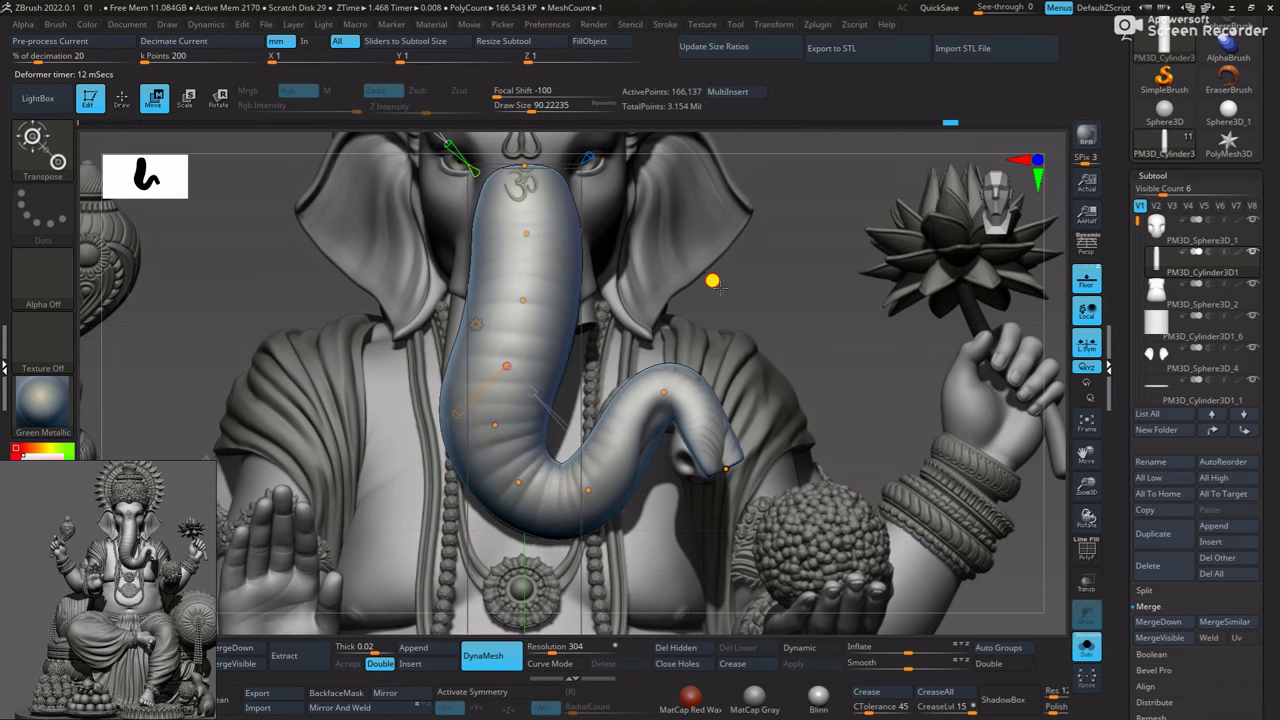
mouse_move(712, 281)
mouse_down()
mouse_move(671, 329)
mouse_move(671, 406)
mouse_move(732, 315)
mouse_move(600, 480)
mouse_up()
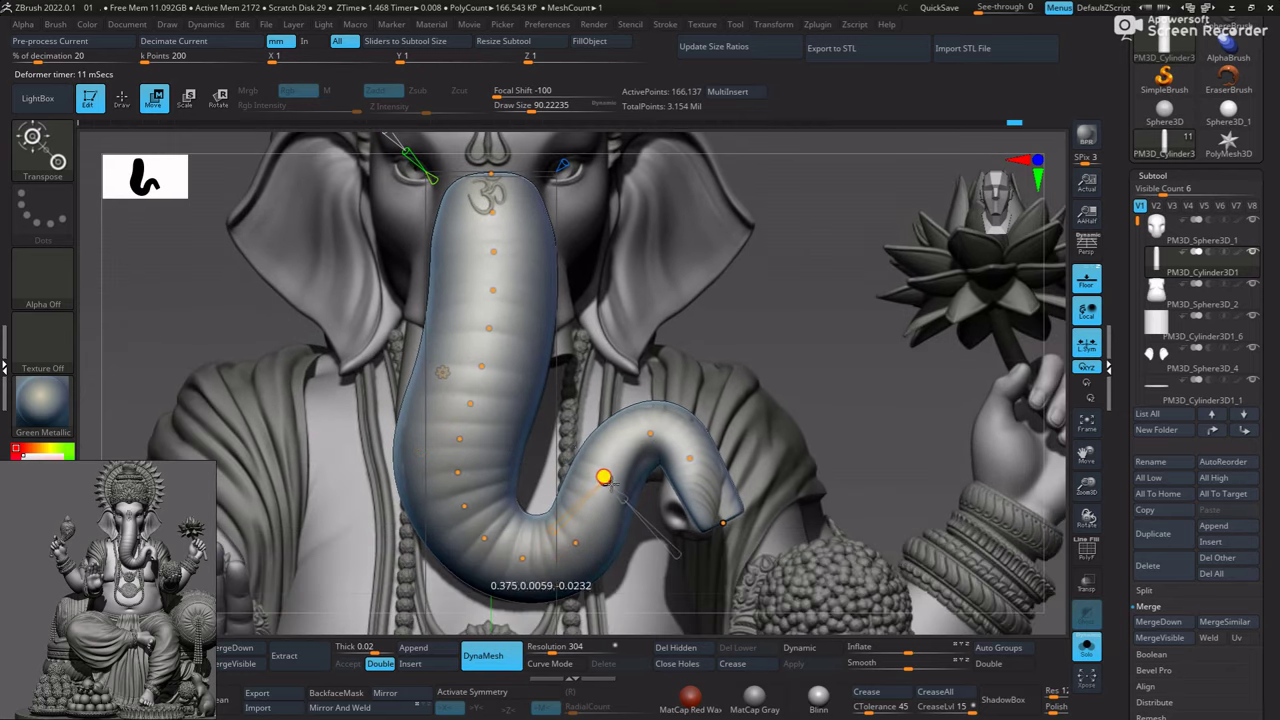
Curl the trunk tip upward and tighten the curl so the tip hangs lower
drag(711, 515, 700, 458)
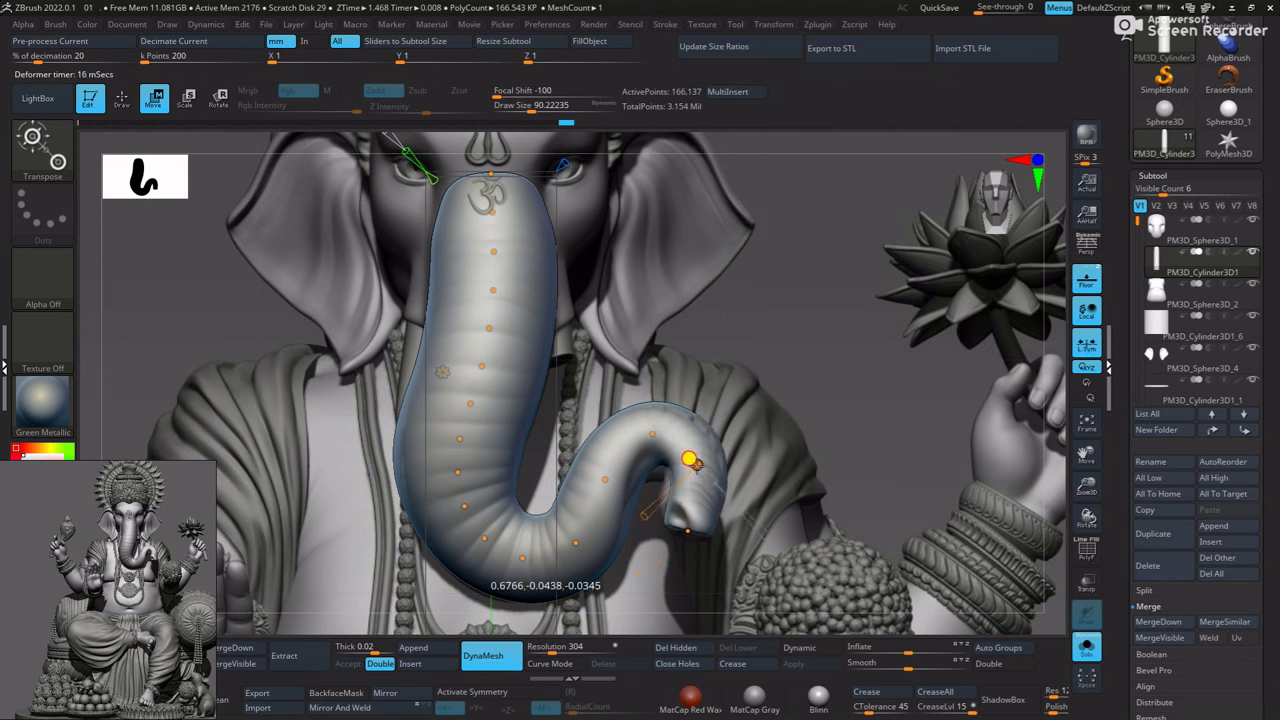
mouse_move(671, 514)
mouse_down()
mouse_move(648, 443)
mouse_move(623, 448)
mouse_up()
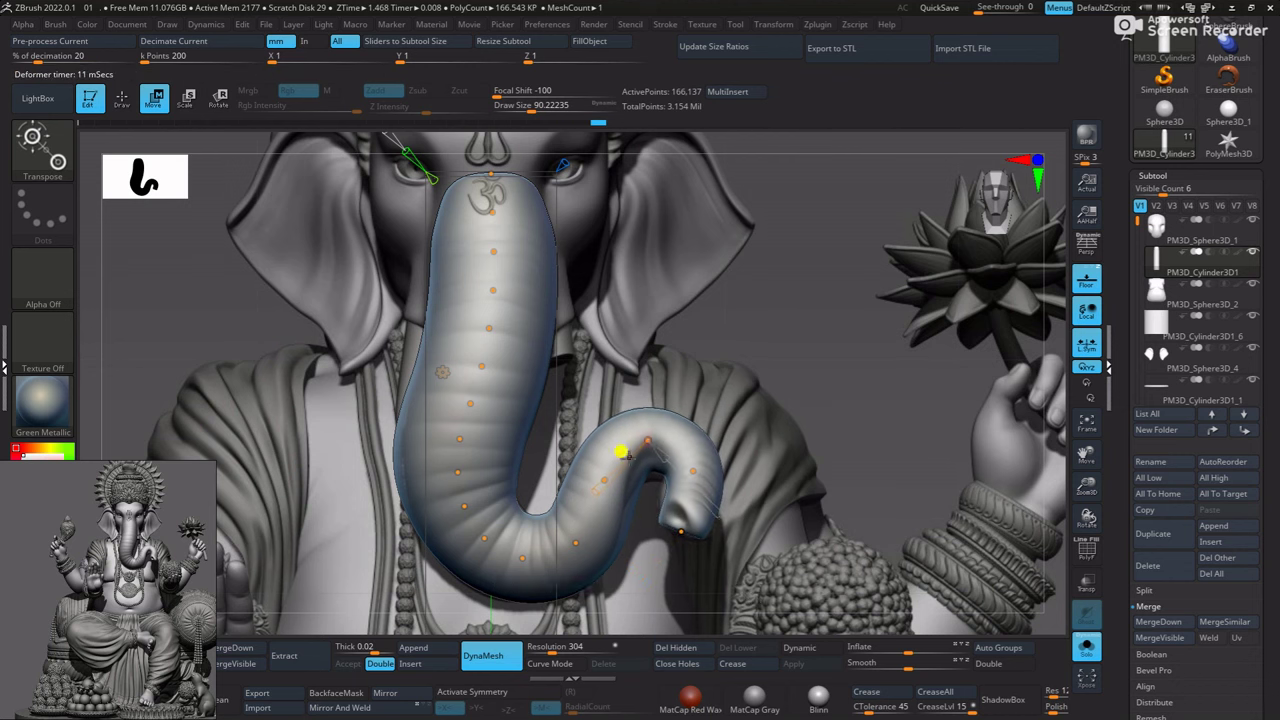
alt+right_drag(628, 491, 660, 445)
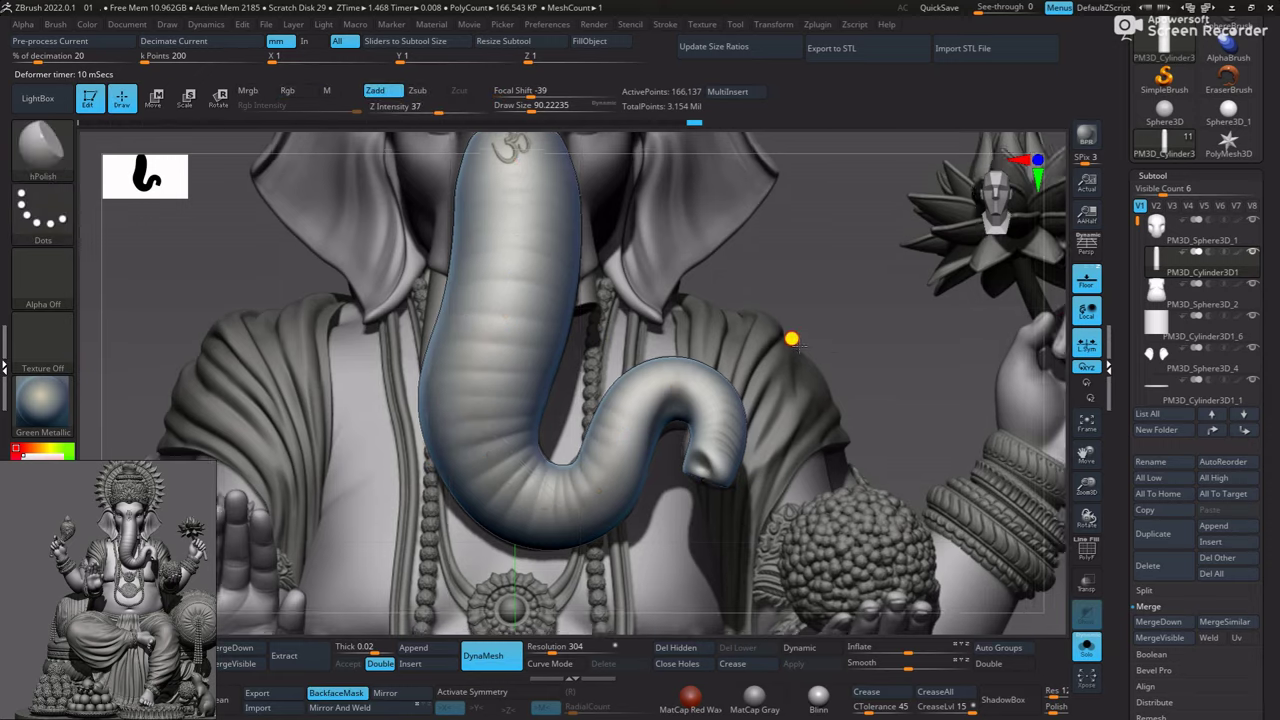
key(w)
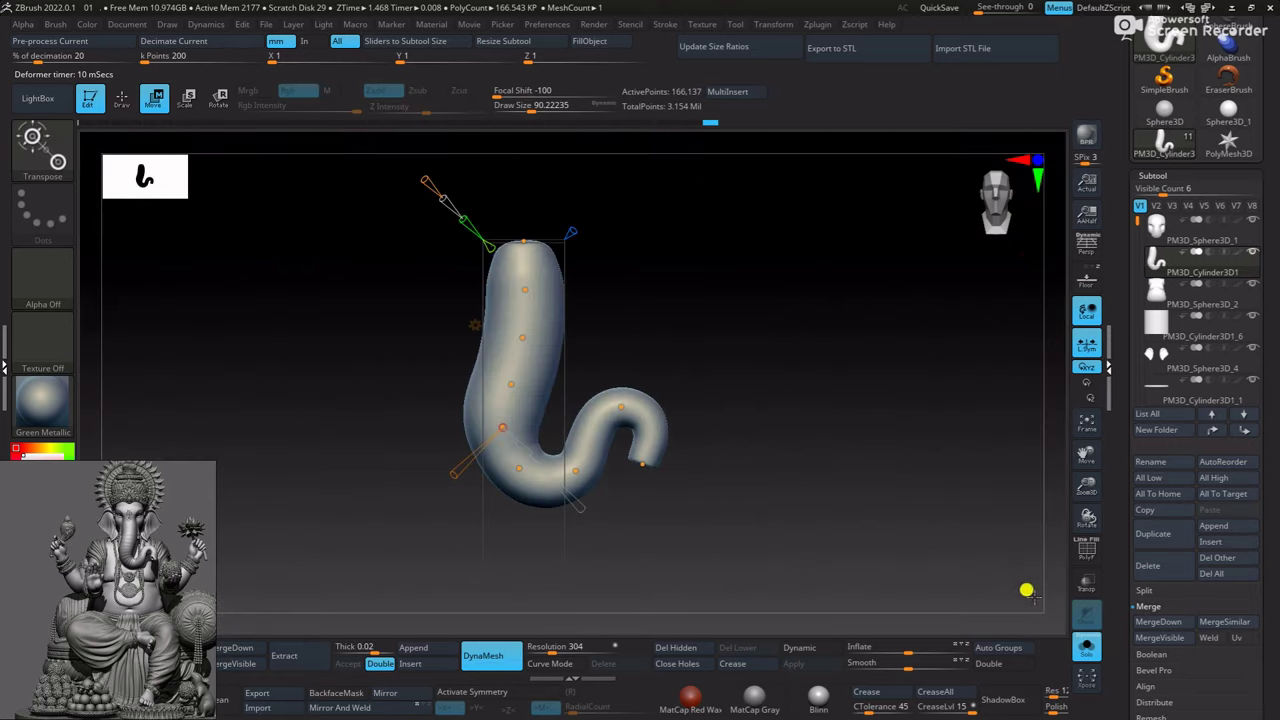
click(1087, 645)
Orbit around the head and toggle the Ganesha reference backdrop to compare the trunk
drag(915, 405, 560, 443)
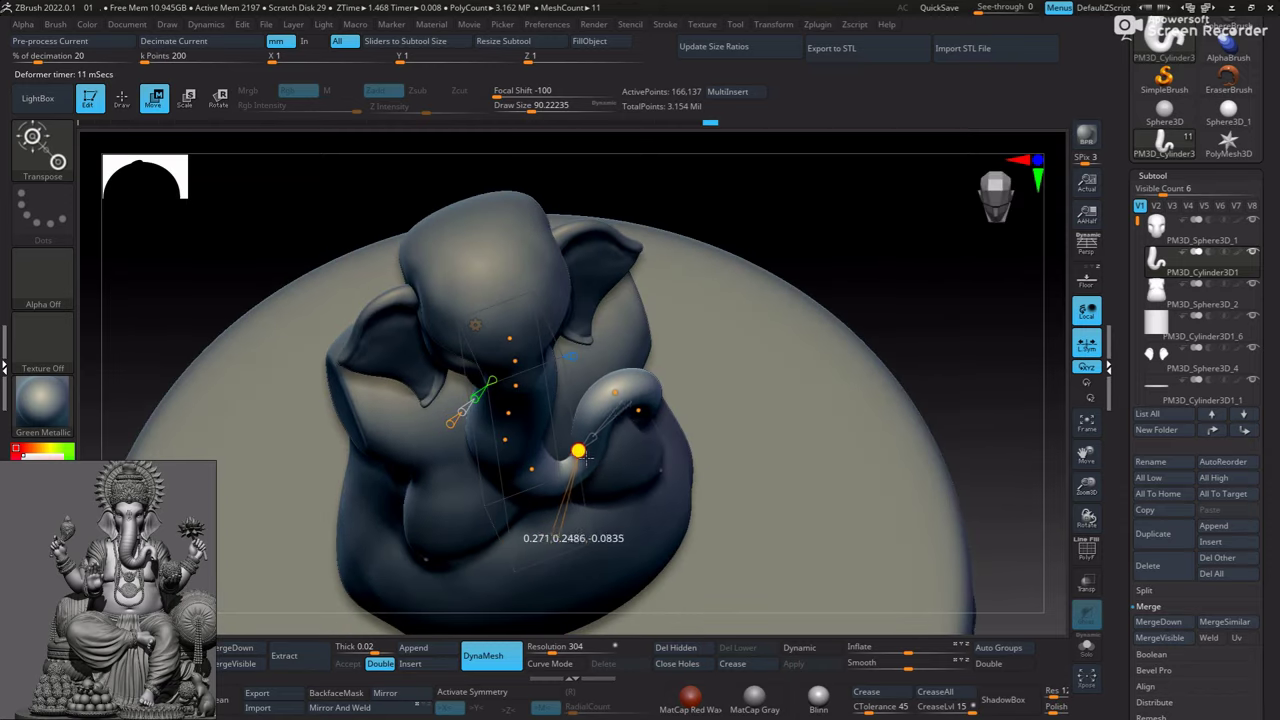
drag(683, 374, 793, 315)
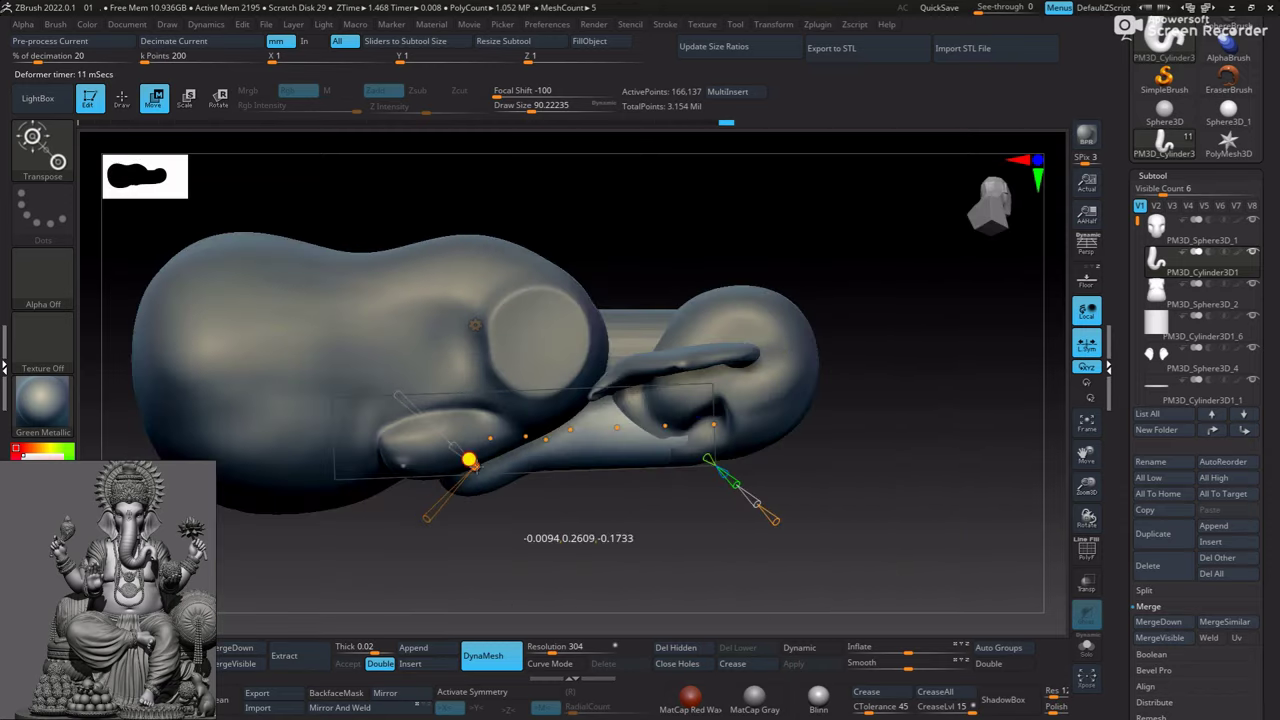
drag(468, 463, 541, 421)
drag(520, 378, 522, 372)
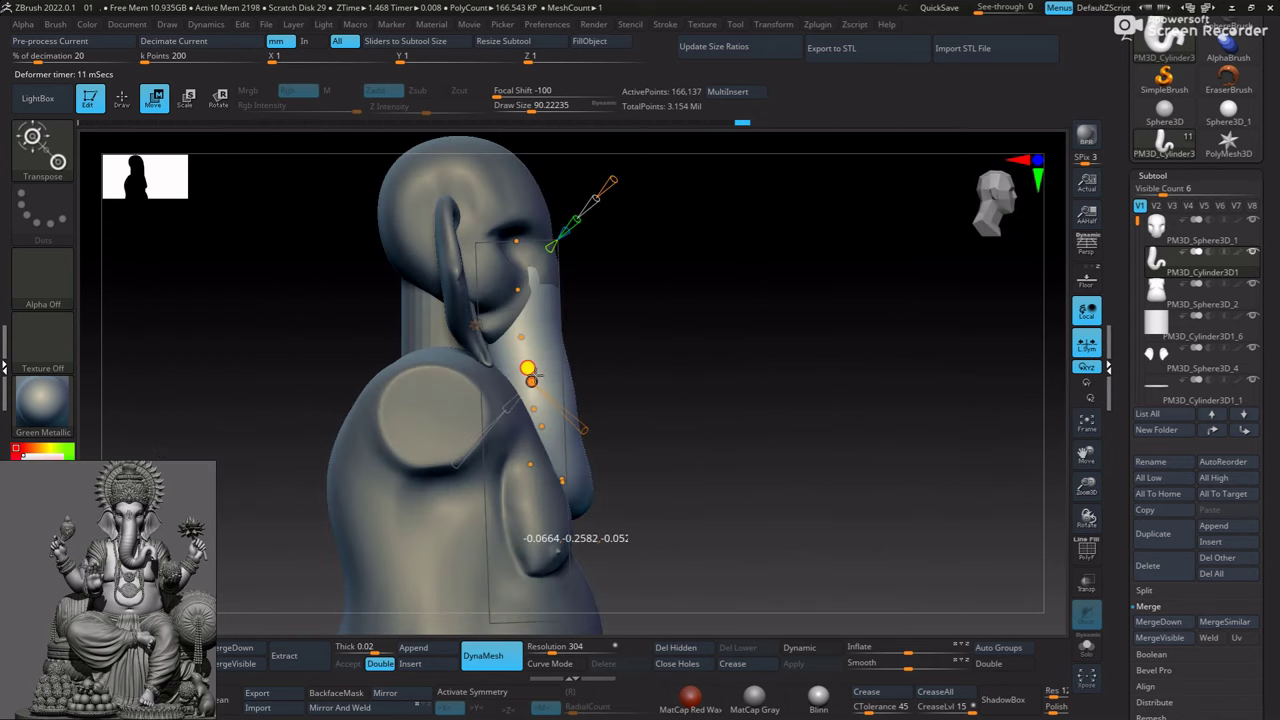
shift+drag(774, 427, 711, 423)
click(1082, 280)
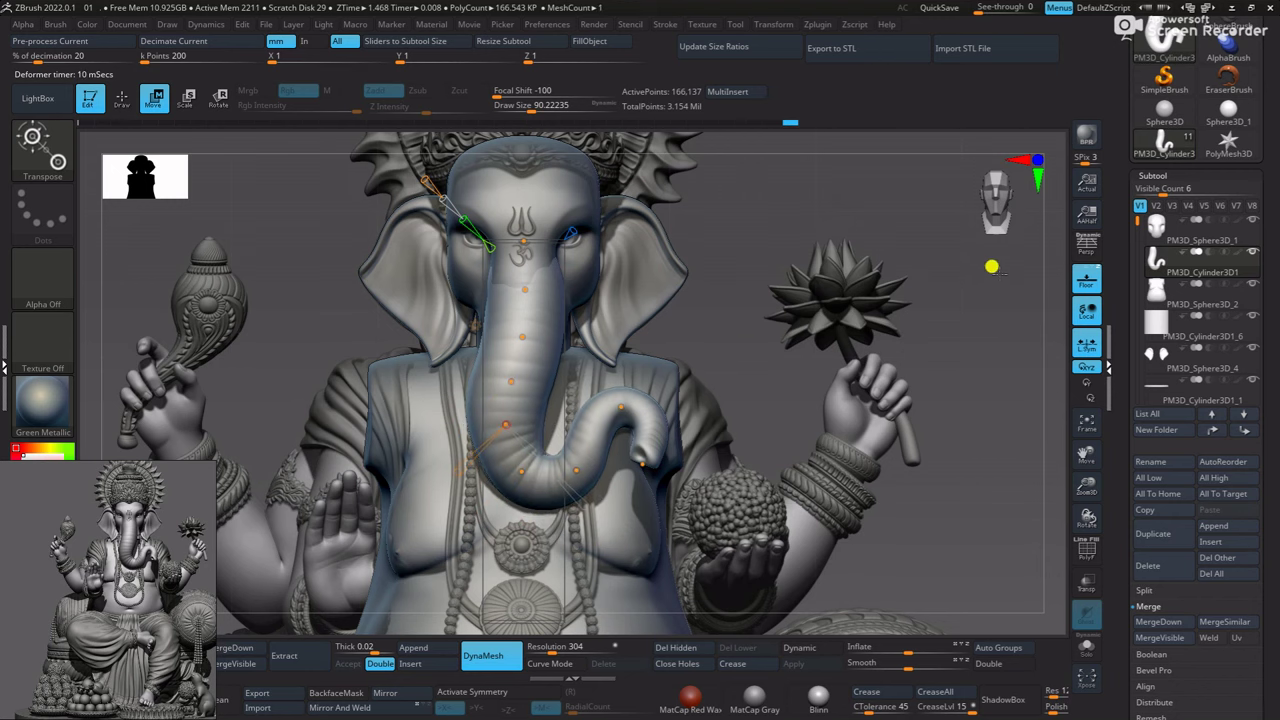
click(1086, 280)
From a side view, bend the trunk back so it hangs close to the face and chest
drag(1006, 297, 569, 449)
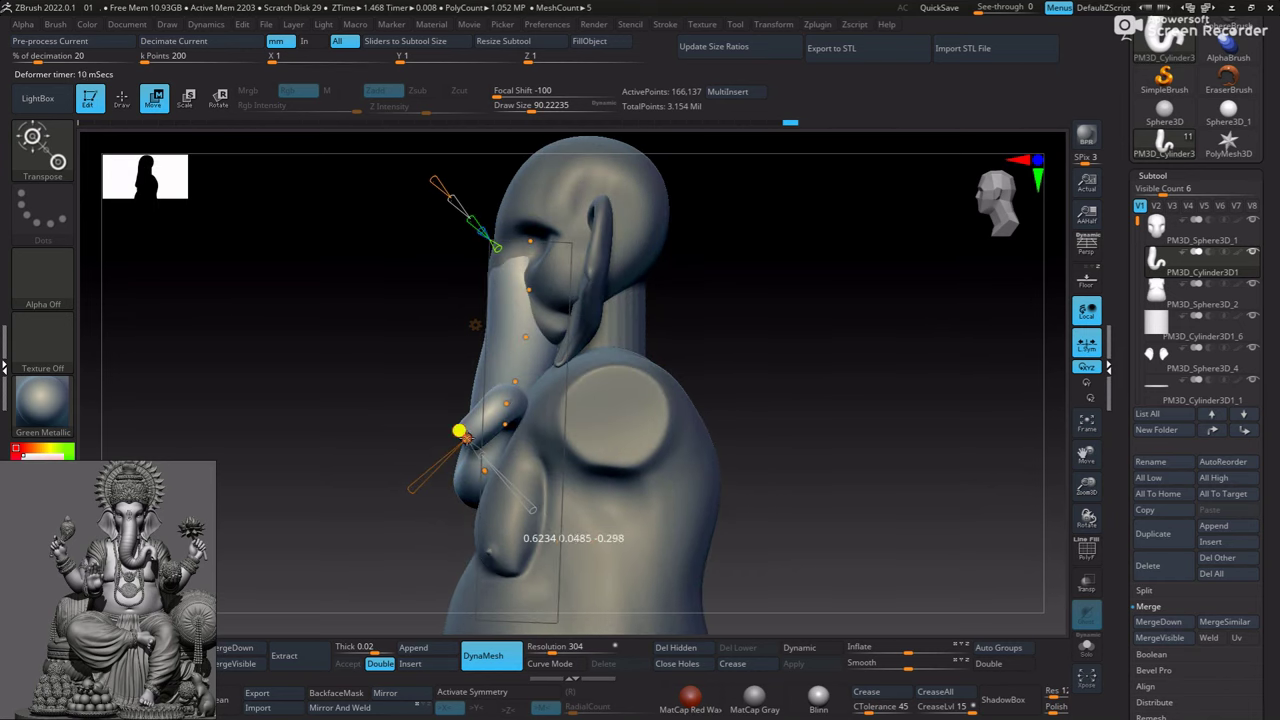
drag(466, 440, 491, 383)
shift+drag(732, 330, 714, 491)
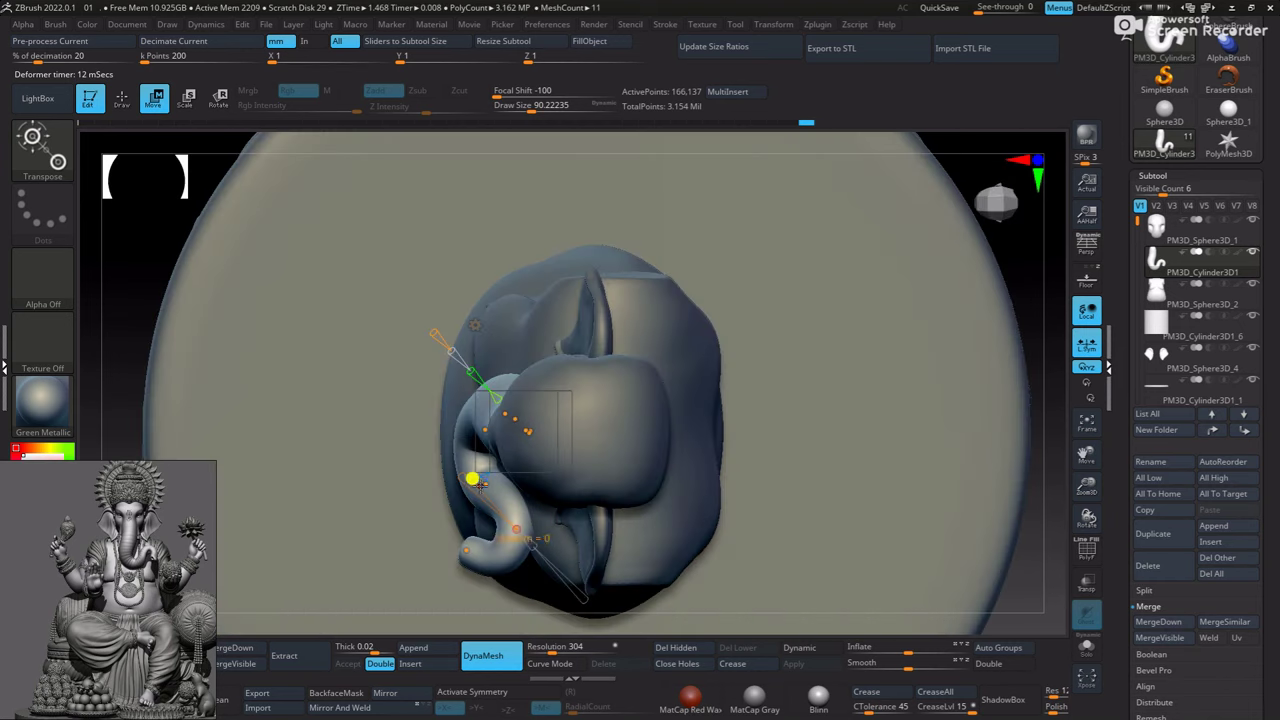
drag(1073, 323, 566, 468)
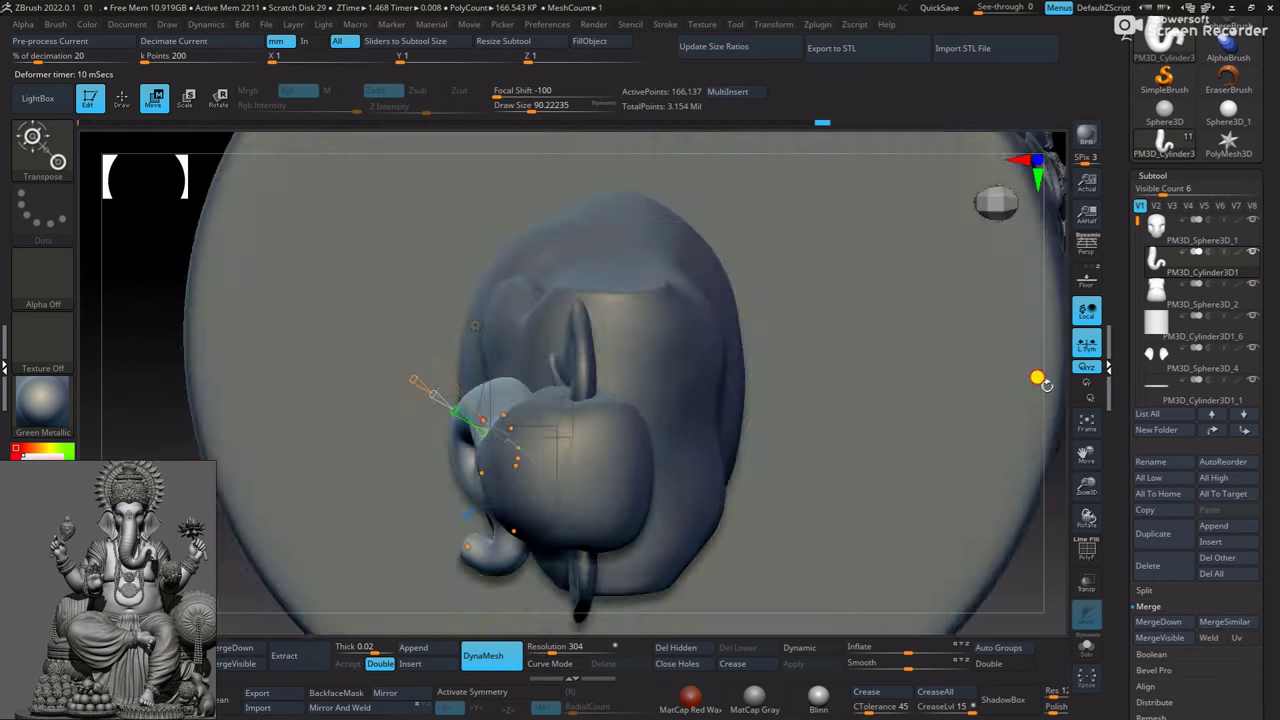
drag(503, 437, 497, 440)
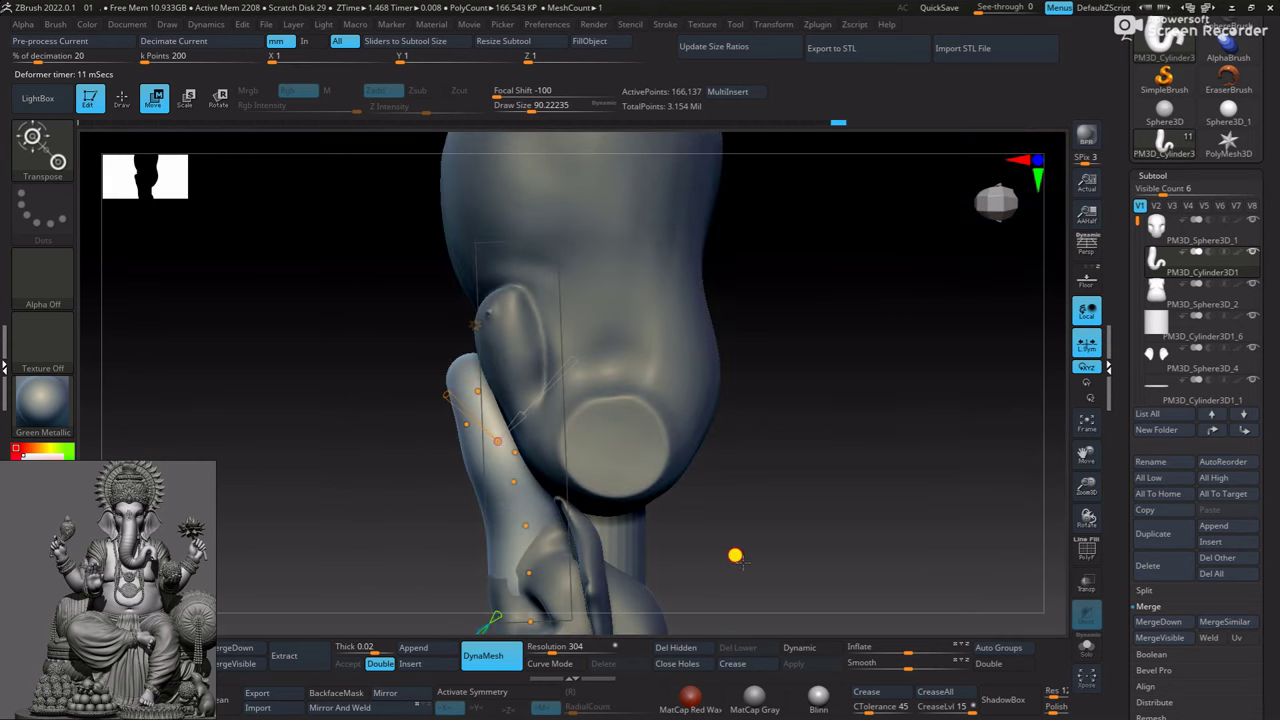
mouse_move(735, 556)
mouse_down()
mouse_move(774, 283)
mouse_move(791, 377)
mouse_move(634, 311)
mouse_move(774, 289)
mouse_up()
alt+drag(649, 317, 851, 354)
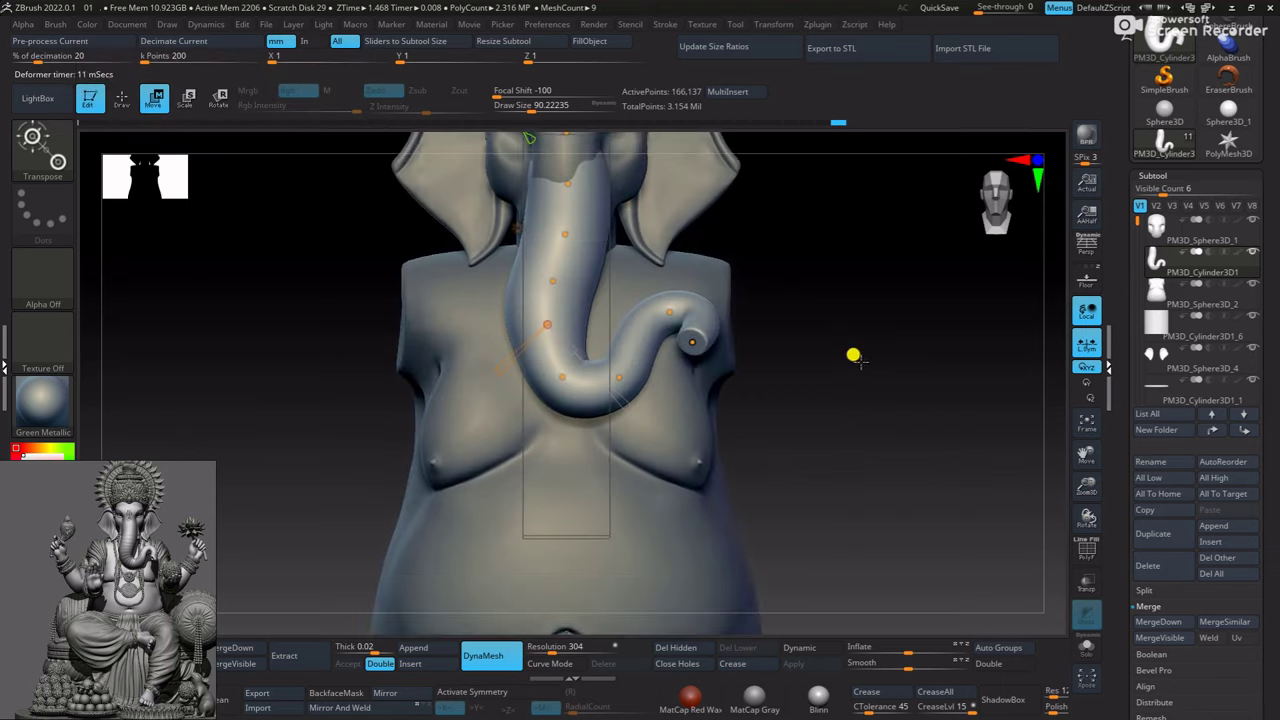
Check the trunk against the reference and pull a curve point up and left
click(1063, 288)
mouse_move(527, 356)
mouse_down()
mouse_move(531, 368)
mouse_move(524, 346)
mouse_up()
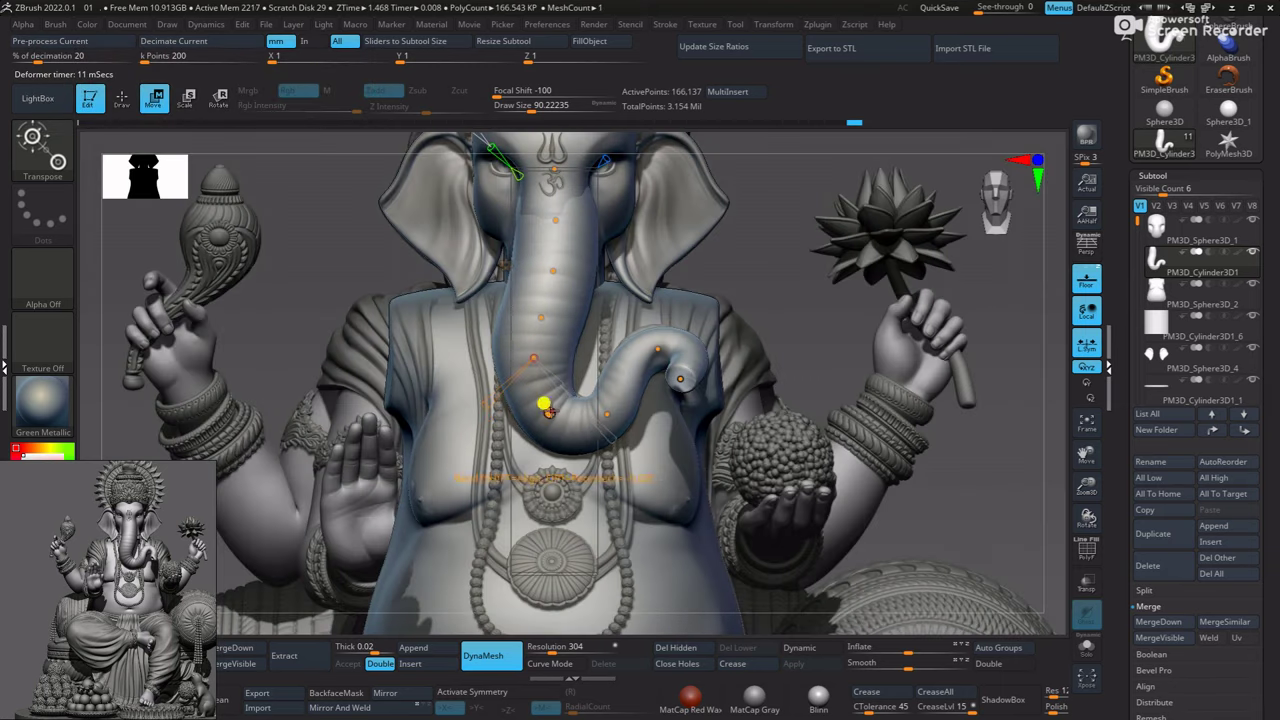
alt+drag(757, 294, 451, 177)
drag(579, 482, 543, 471)
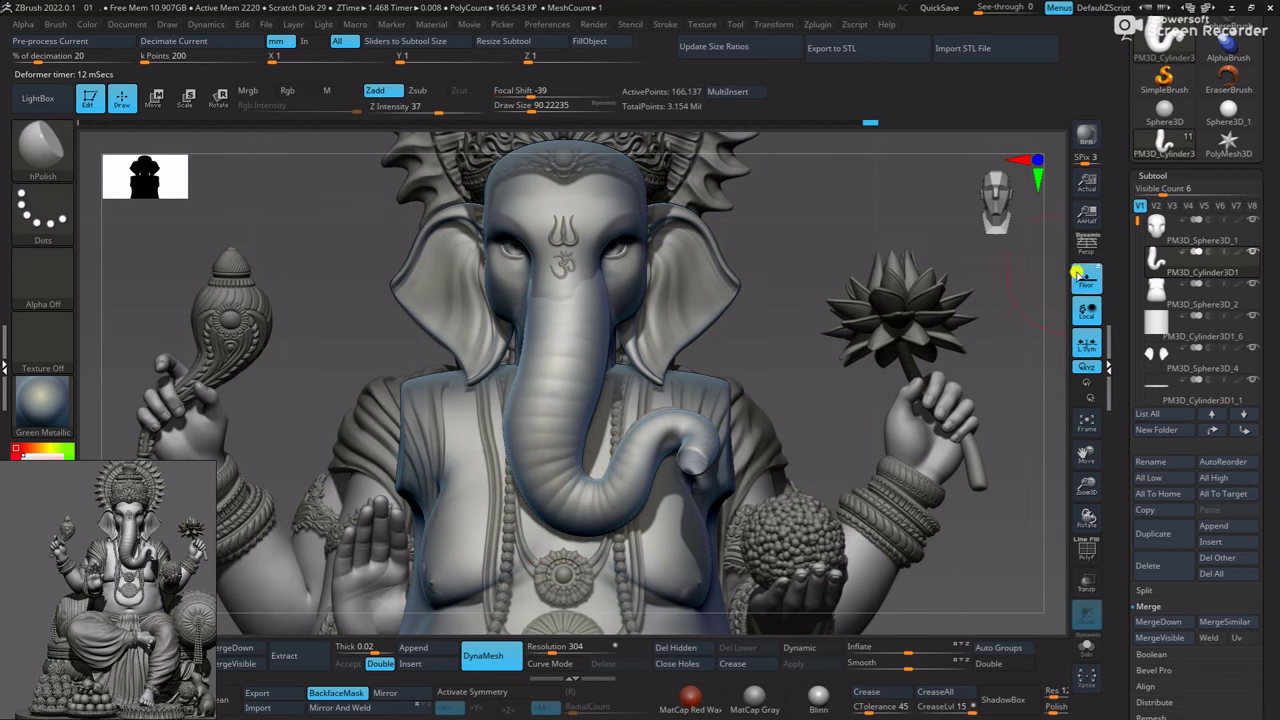
key(y)
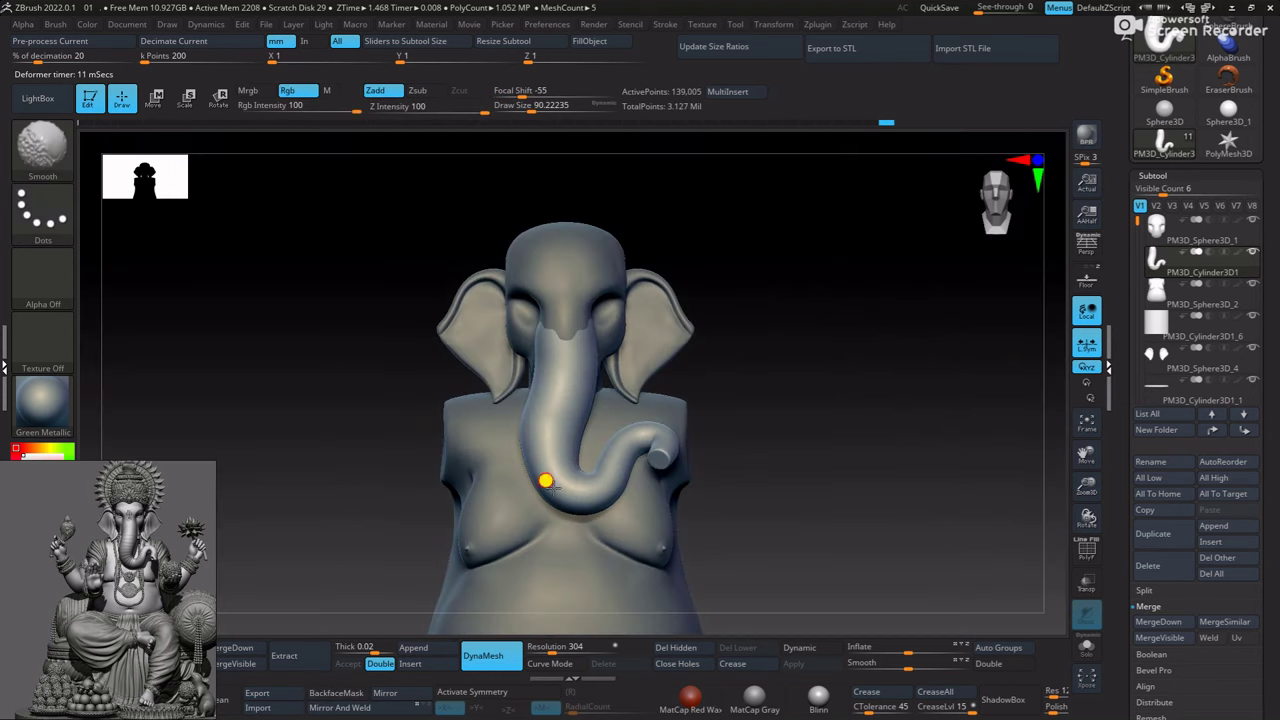
Isolate the trunk and bulge its upper curve outward with an enlarged Move brush
key(b)
key(m)
key(v)
click(1087, 647)
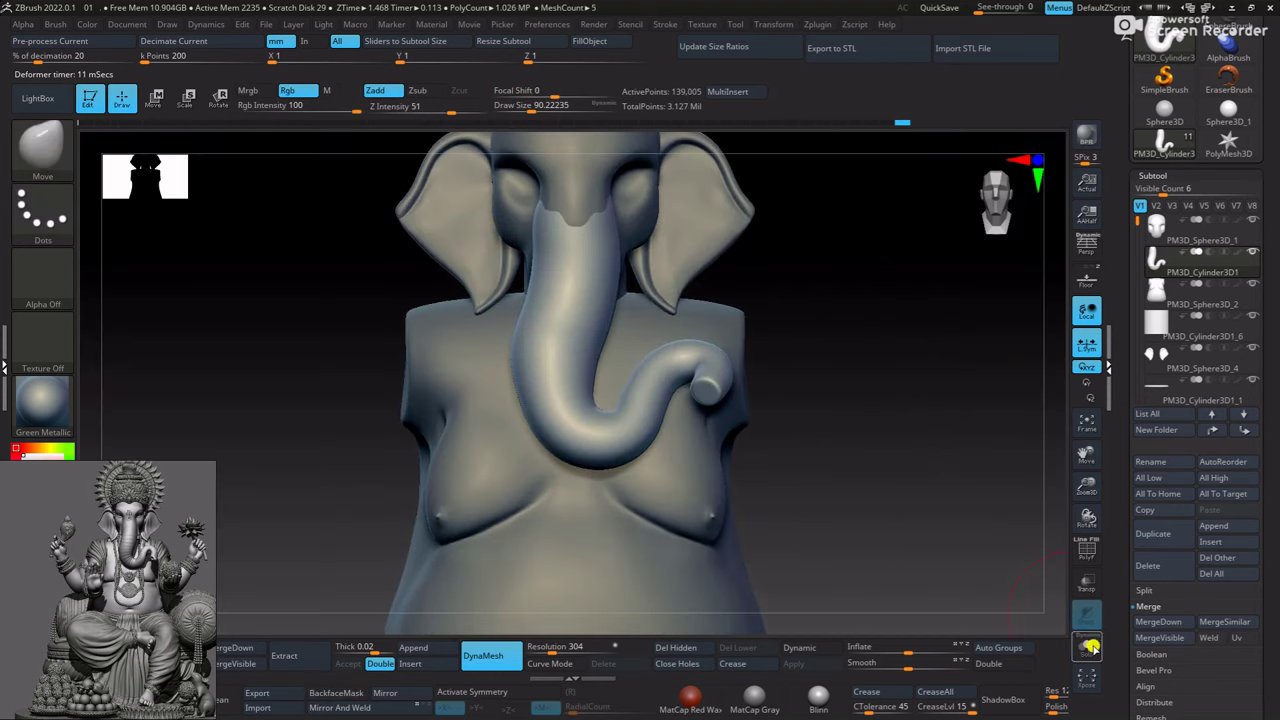
click(1099, 287)
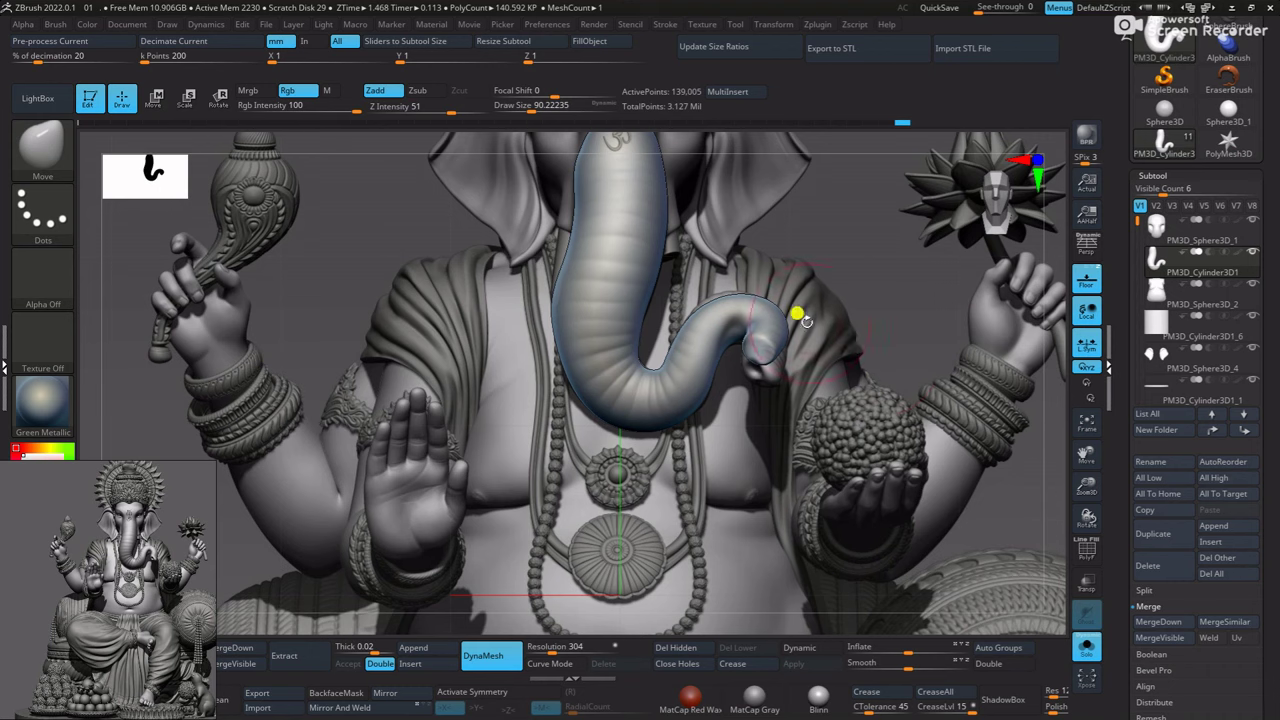
drag(868, 351, 808, 349)
key(space)
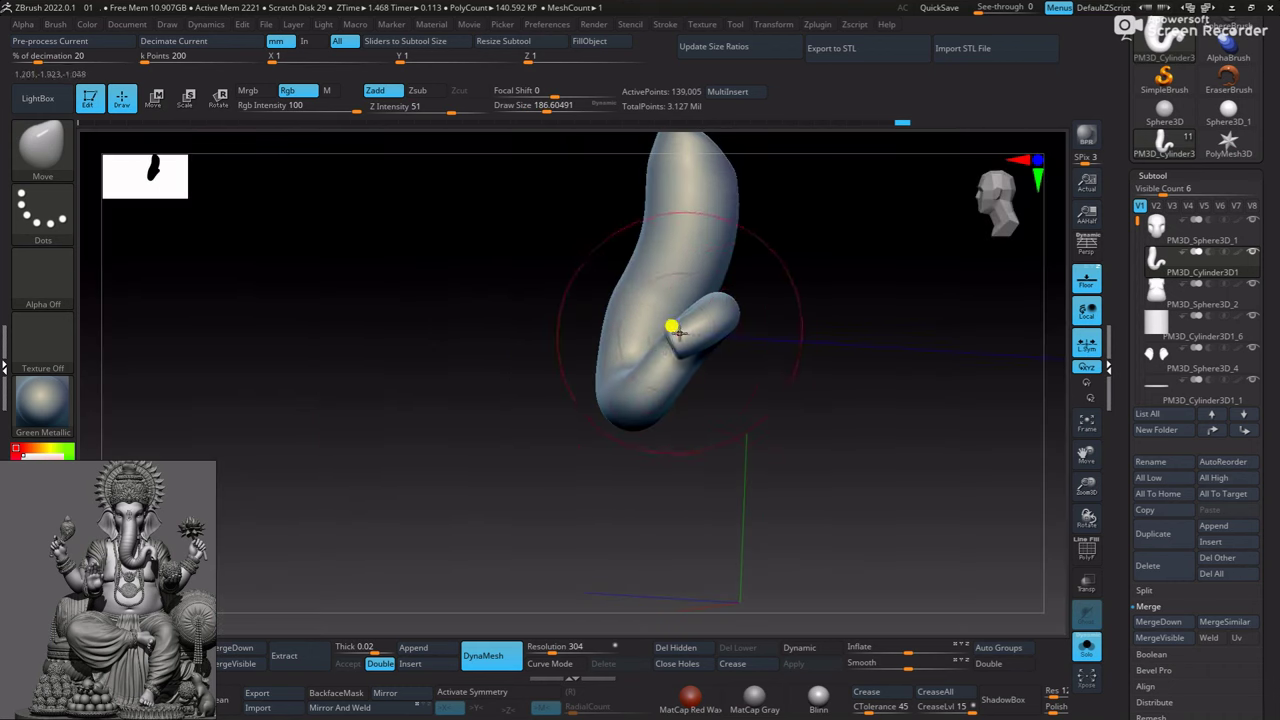
scroll(677, 338, up, 3)
scroll(851, 400, up, 3)
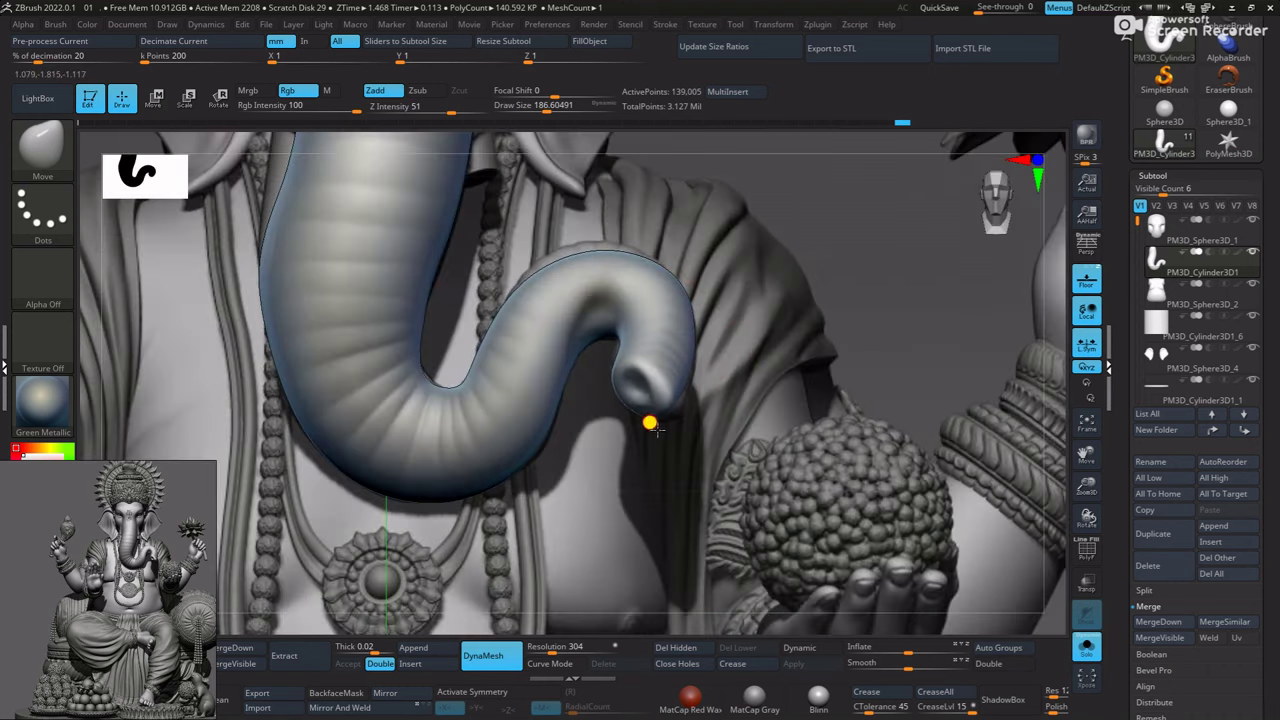
drag(560, 232, 556, 242)
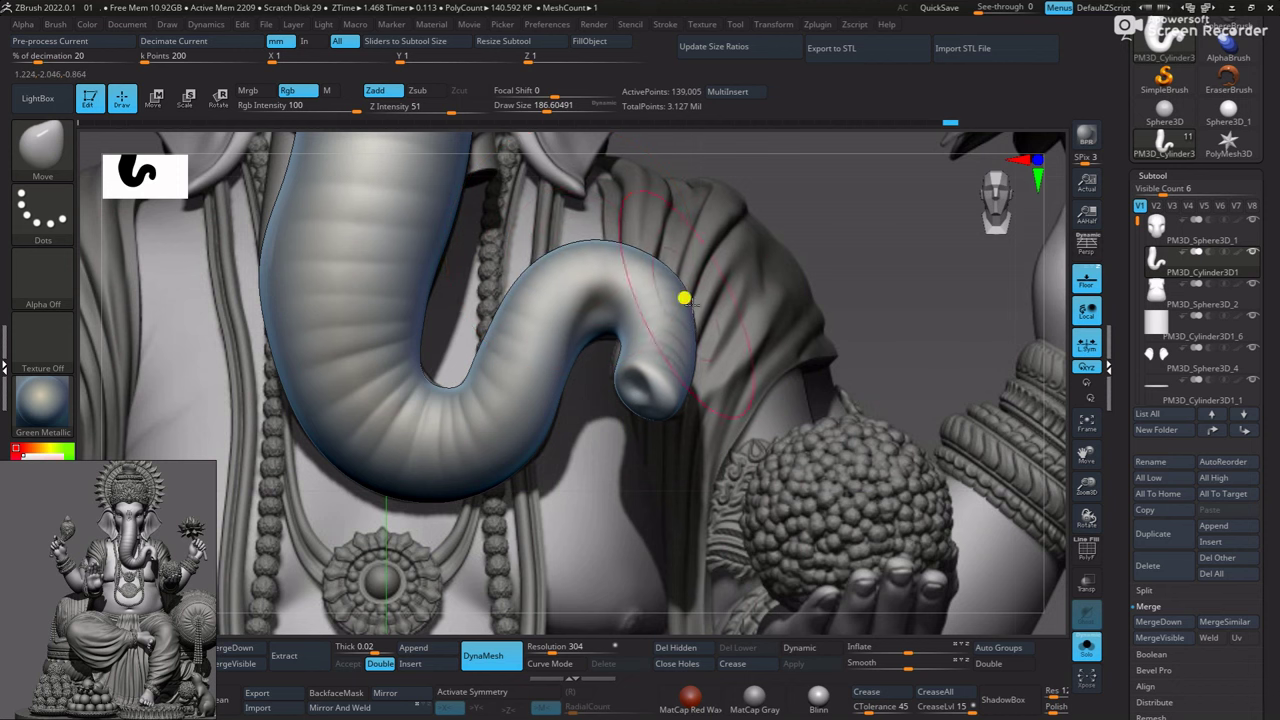
Show the full head around the reshaped trunk and compare it against the reference backdrop
scroll(684, 298, up, 2)
scroll(577, 370, down, 1)
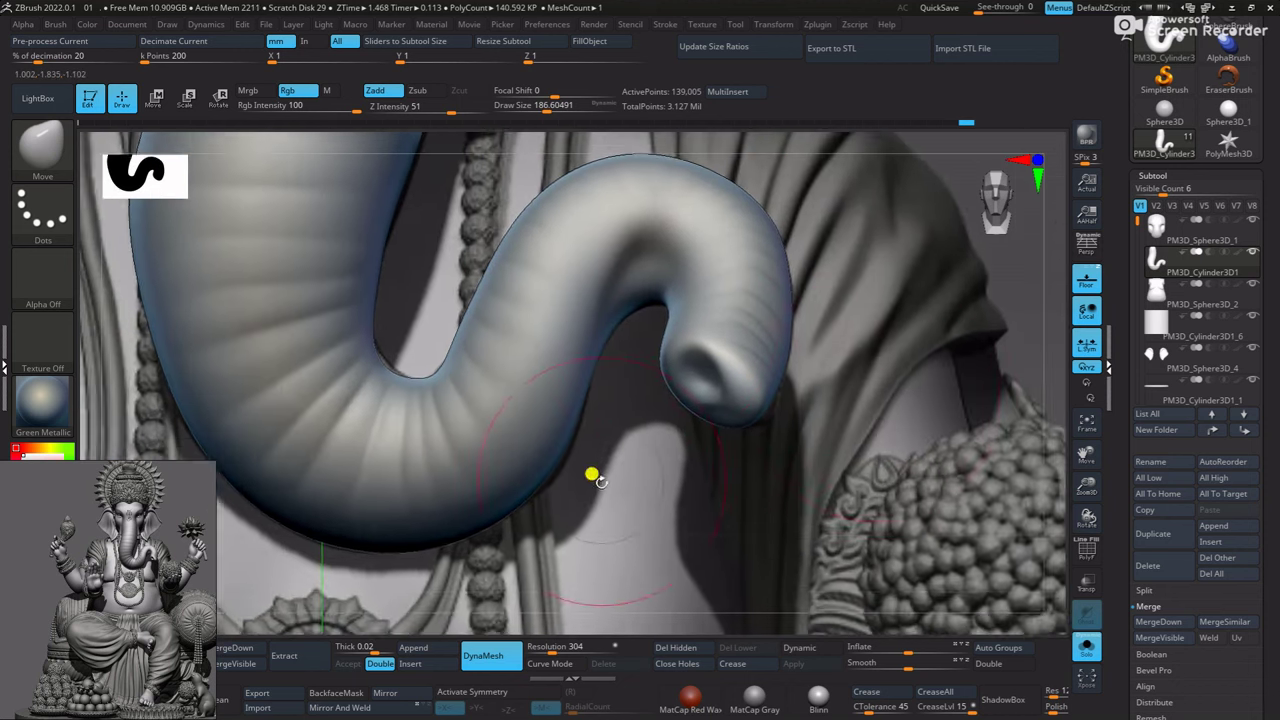
scroll(591, 471, down, 1)
scroll(500, 506, down, 1)
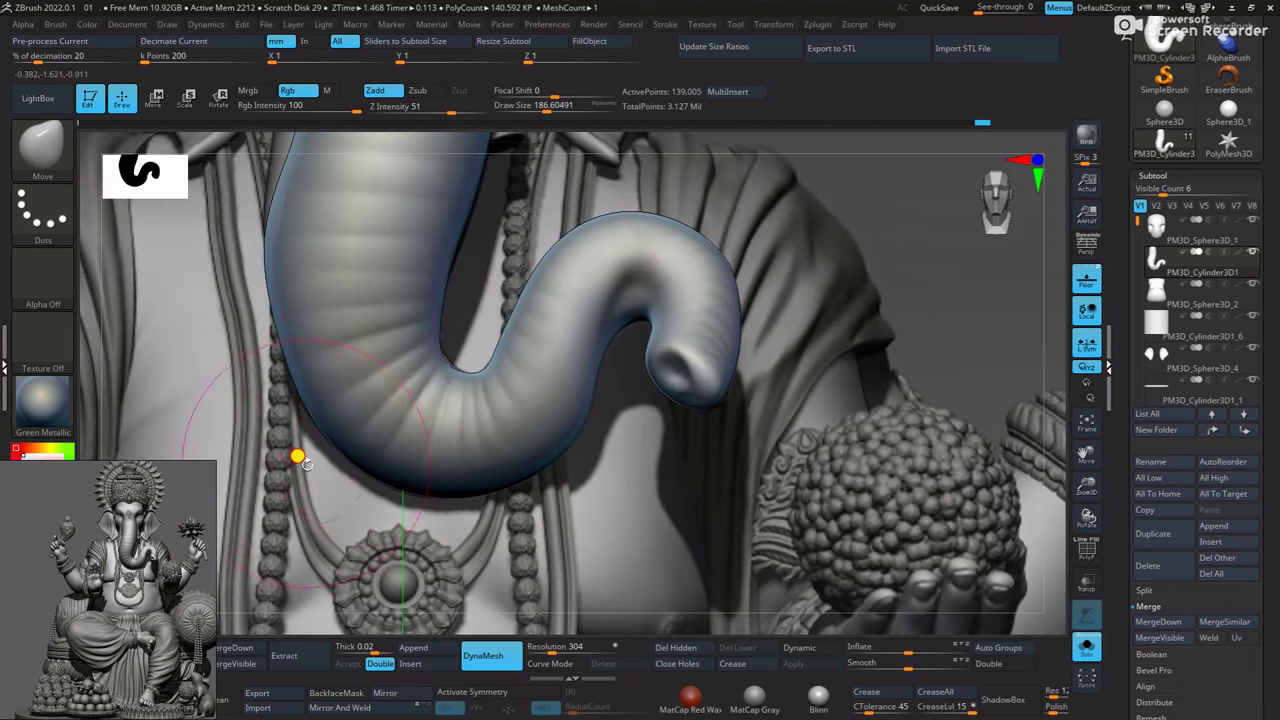
scroll(338, 380, down, 1)
scroll(638, 416, up, 3)
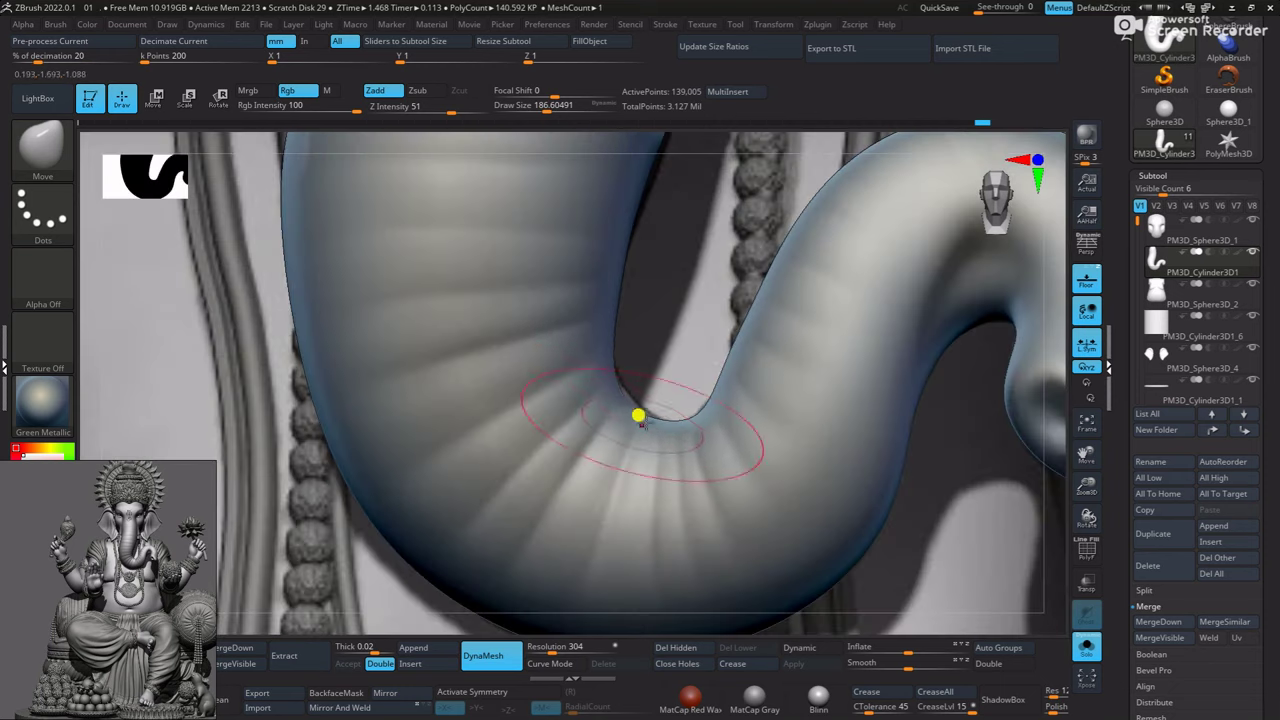
scroll(625, 395, down, 1)
scroll(663, 334, down, 1)
scroll(640, 349, down, 1)
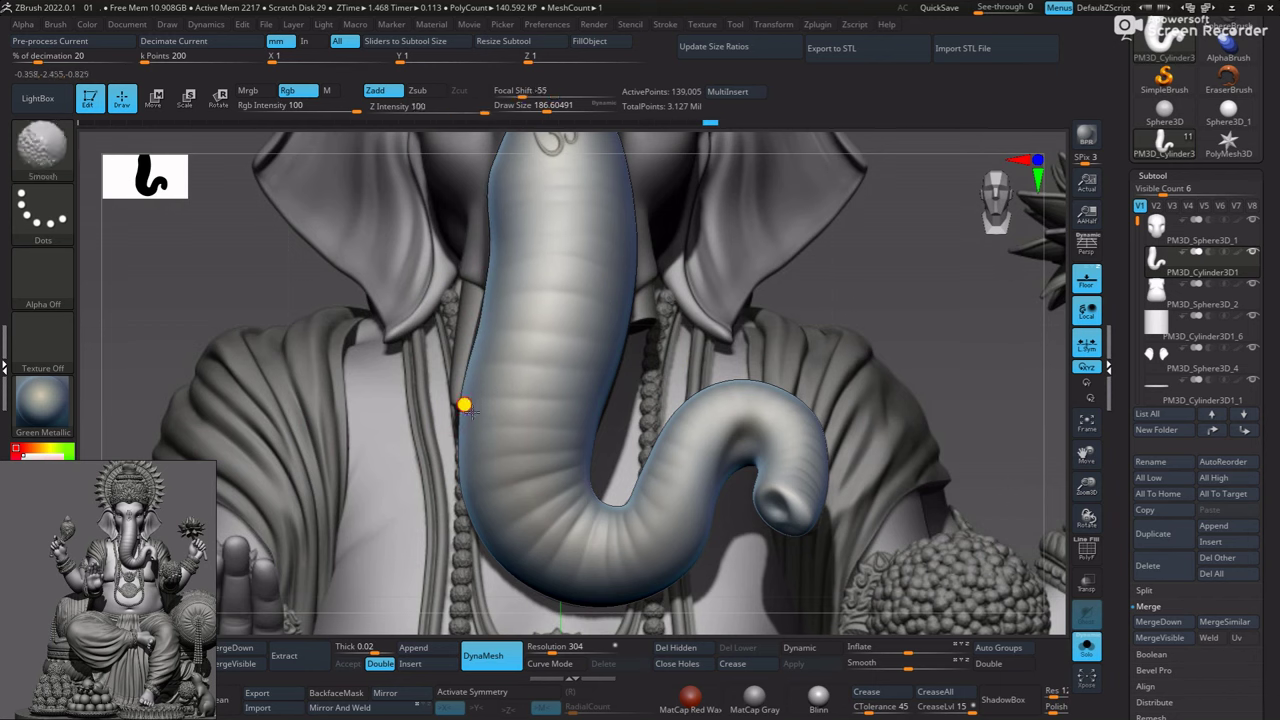
drag(530, 382, 666, 334)
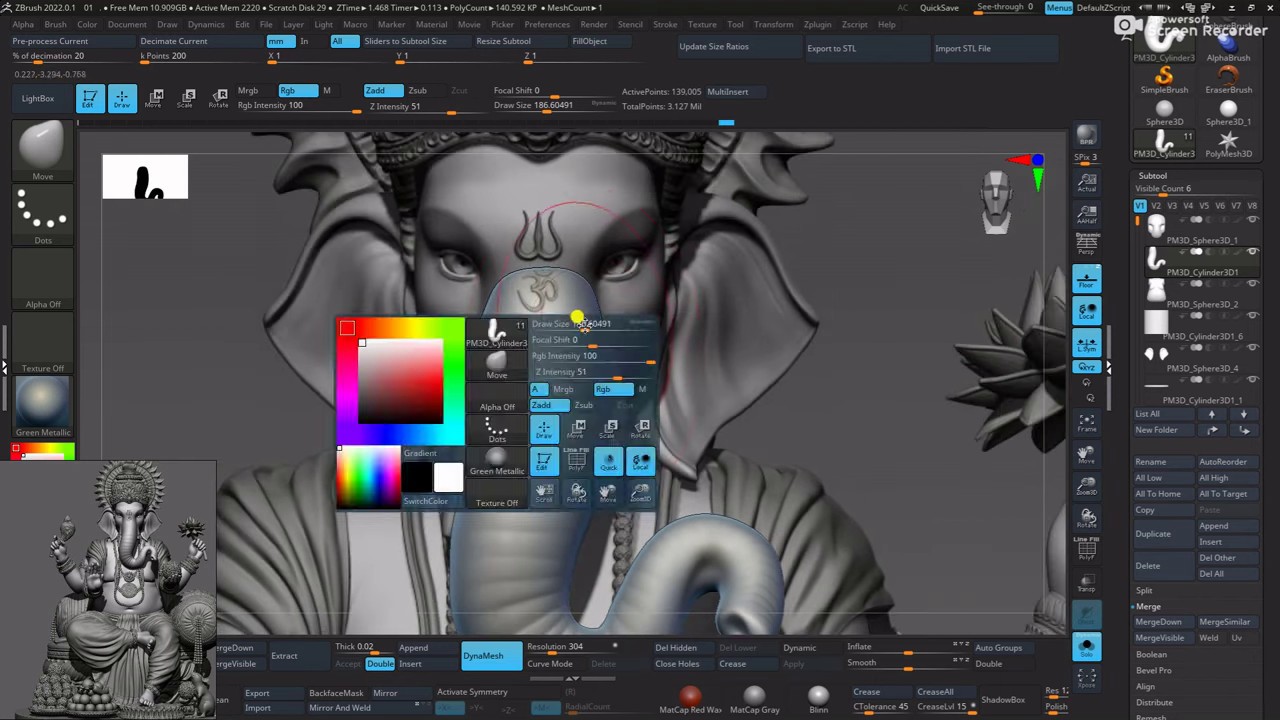
click(1087, 280)
click(1087, 647)
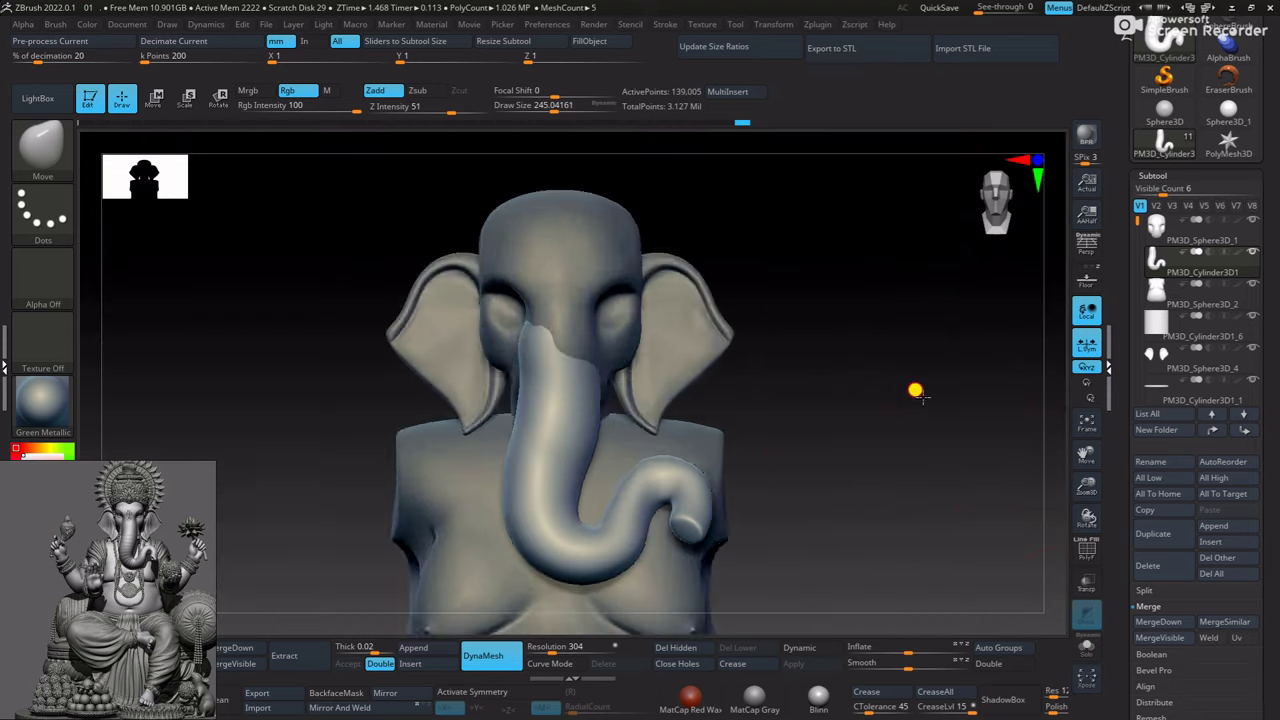
scroll(486, 285, up, 4)
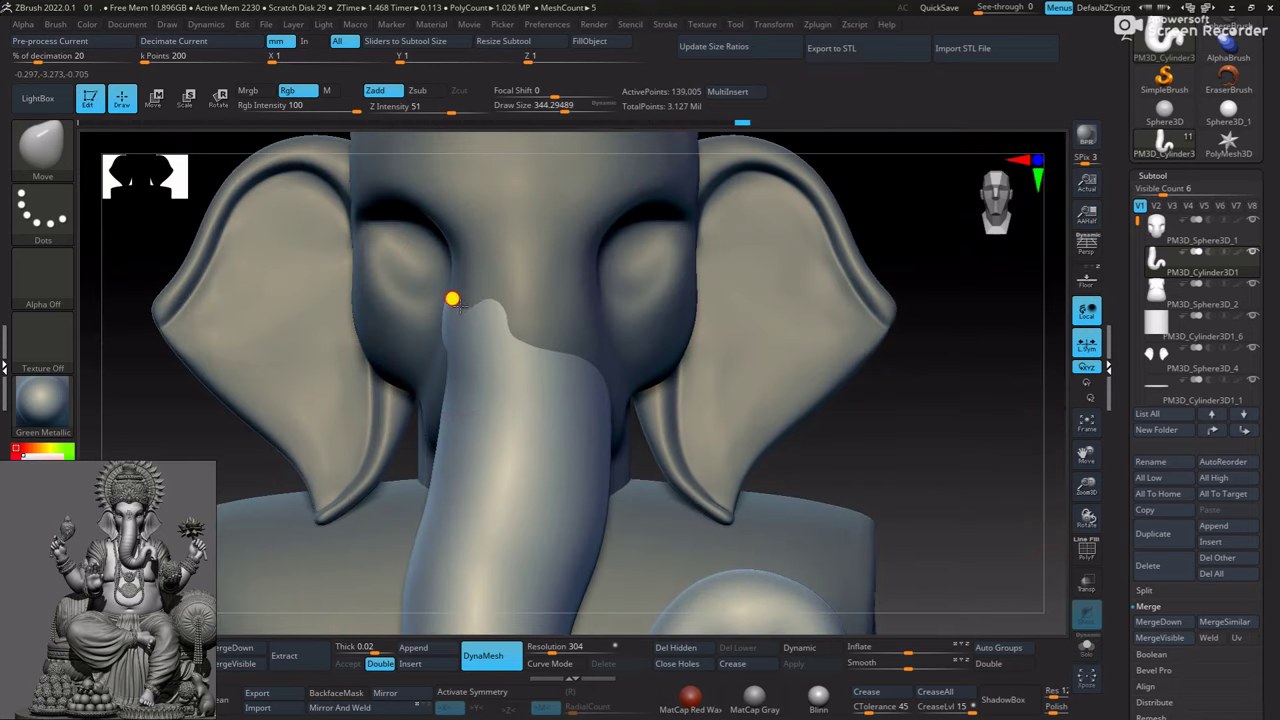
click(1087, 280)
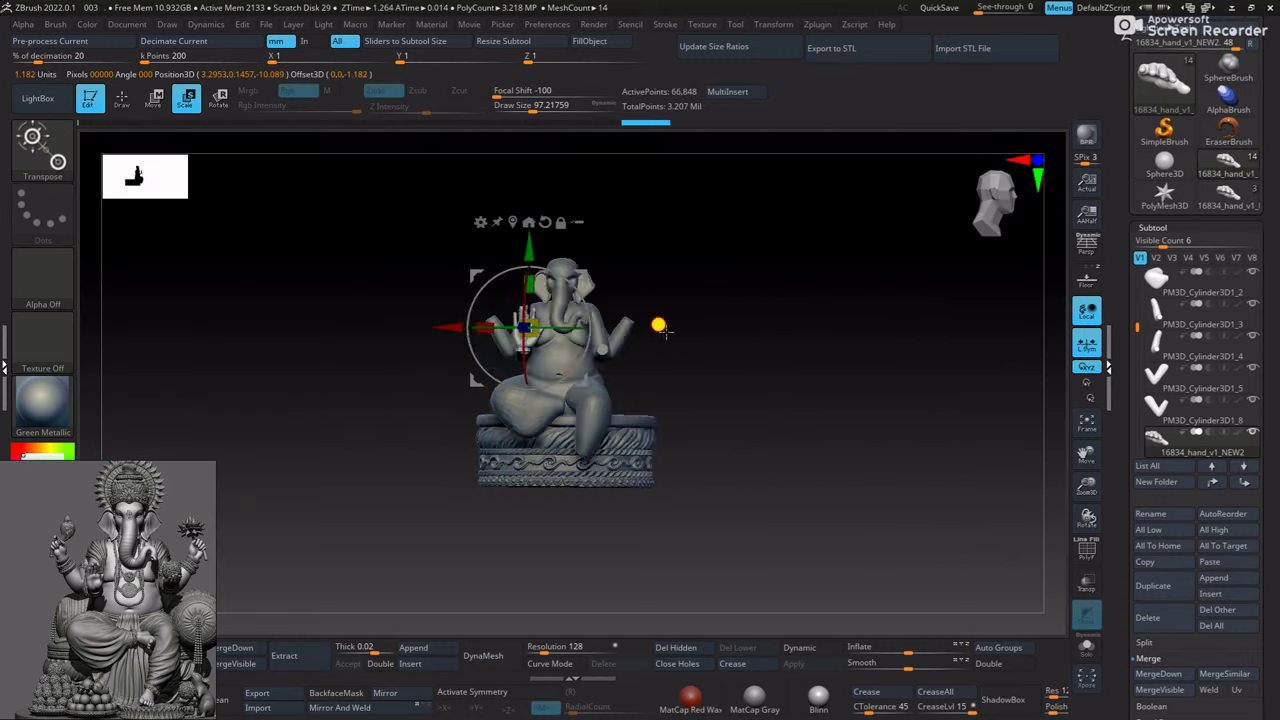
Isolate and frame the imported hand, then scale it down uniformly
drag(528, 329, 571, 371)
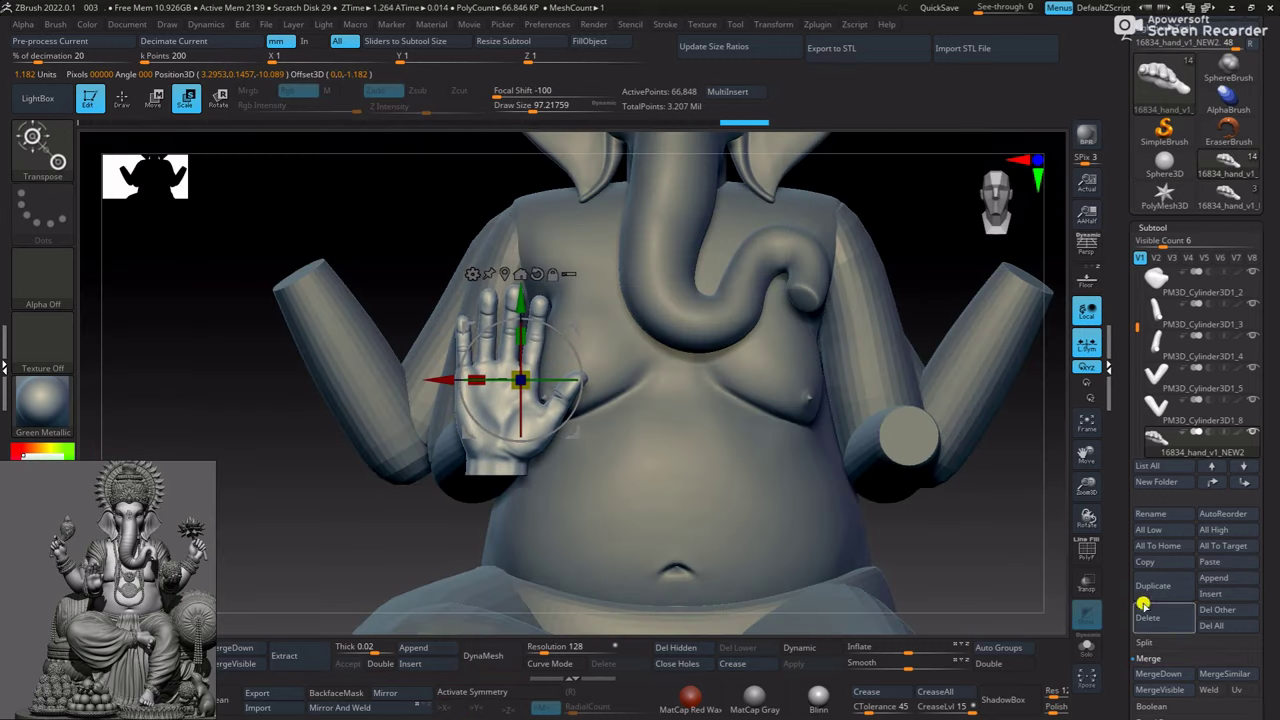
click(1087, 647)
key(f)
click(1087, 280)
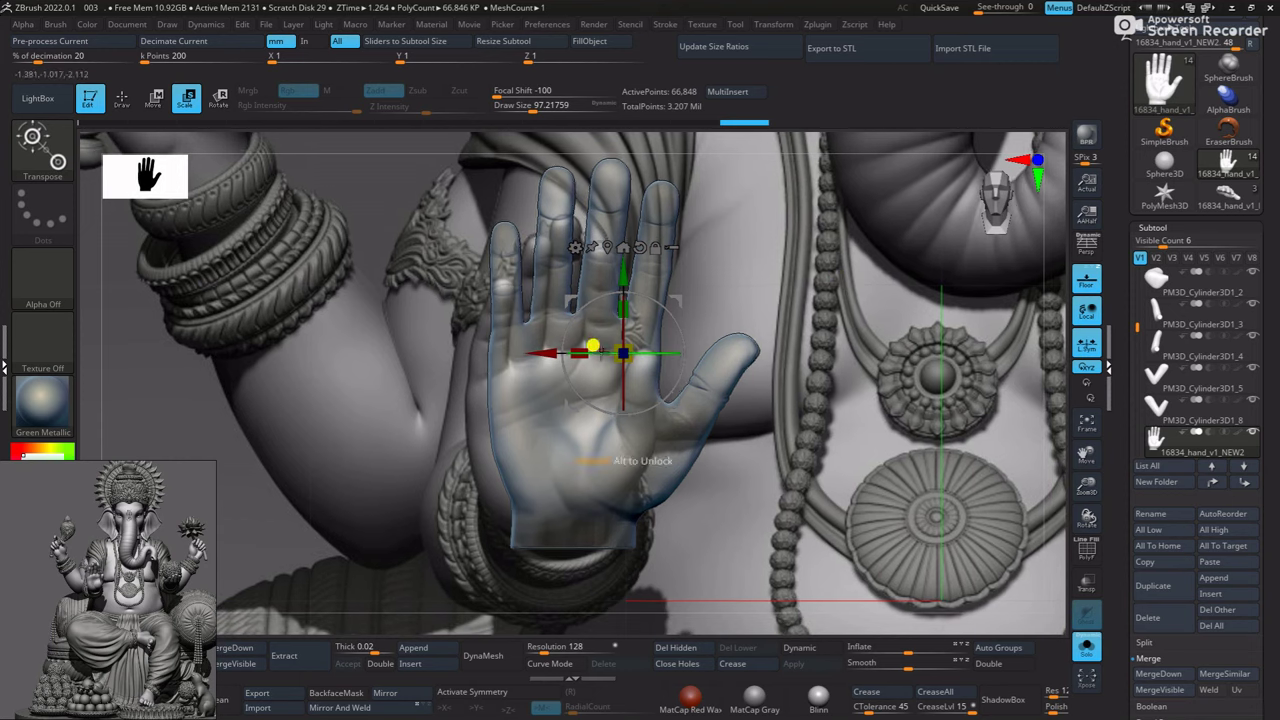
mouse_move(593, 347)
mouse_down()
mouse_move(625, 362)
mouse_move(630, 439)
mouse_up()
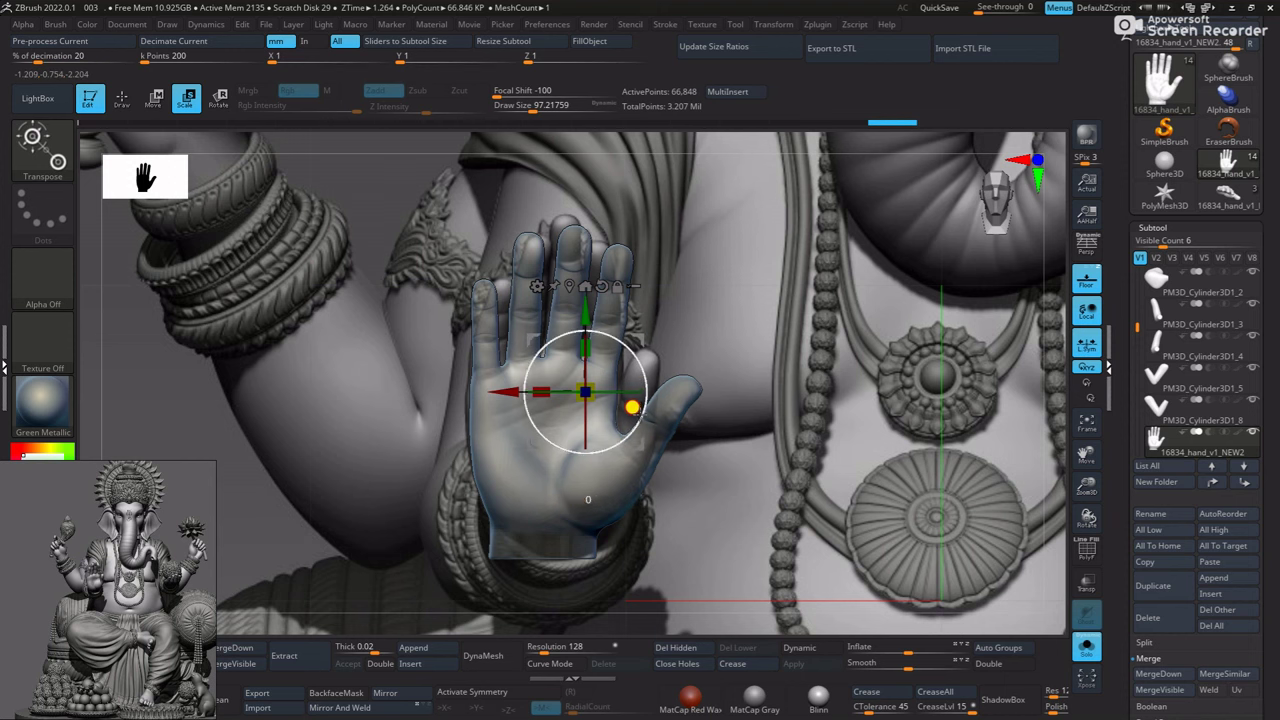
key(q)
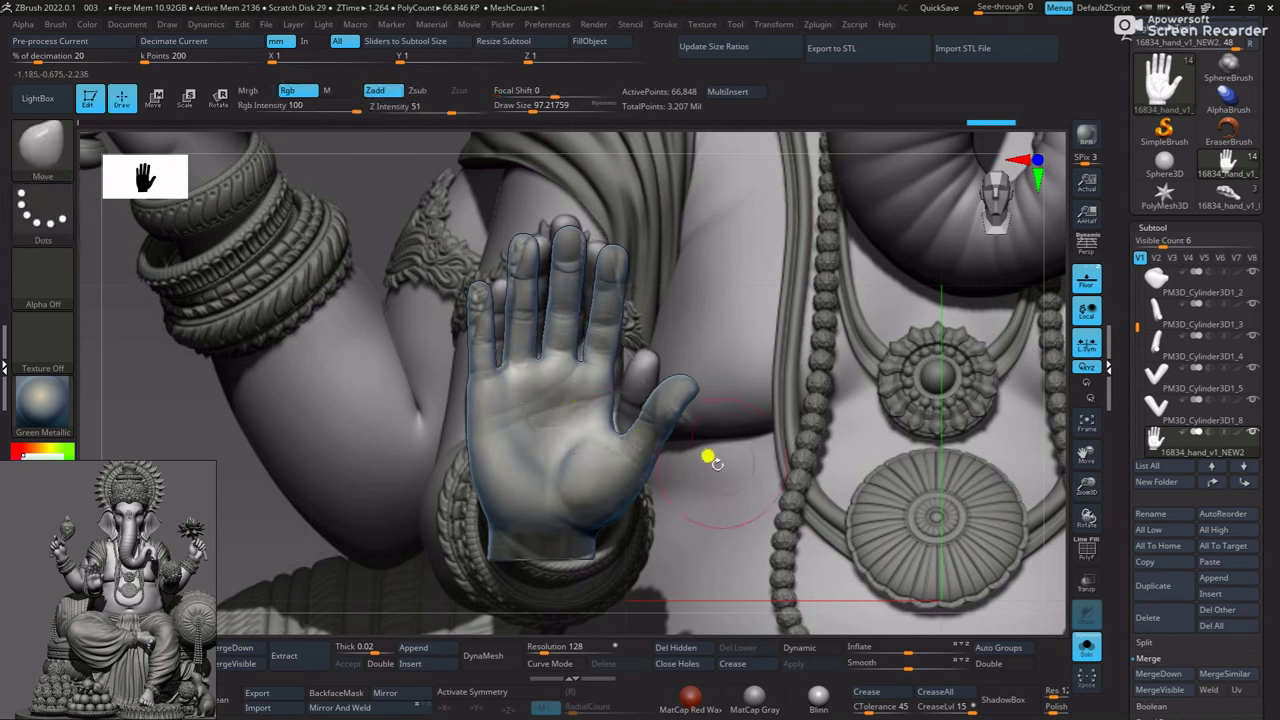
From a side view, rotate the hand upright and shift it toward the lower arm
key(w)
click(1074, 639)
click(1087, 646)
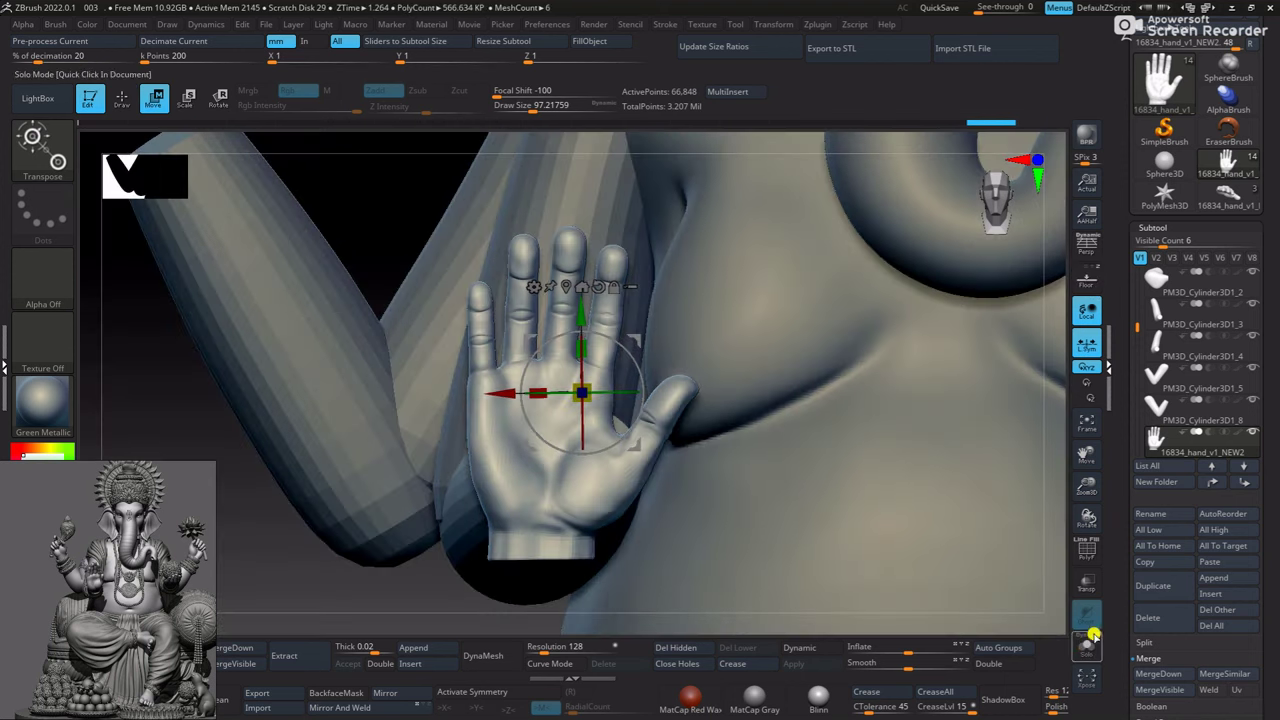
mouse_move(608, 163)
mouse_down()
mouse_move(786, 366)
mouse_move(728, 318)
mouse_up()
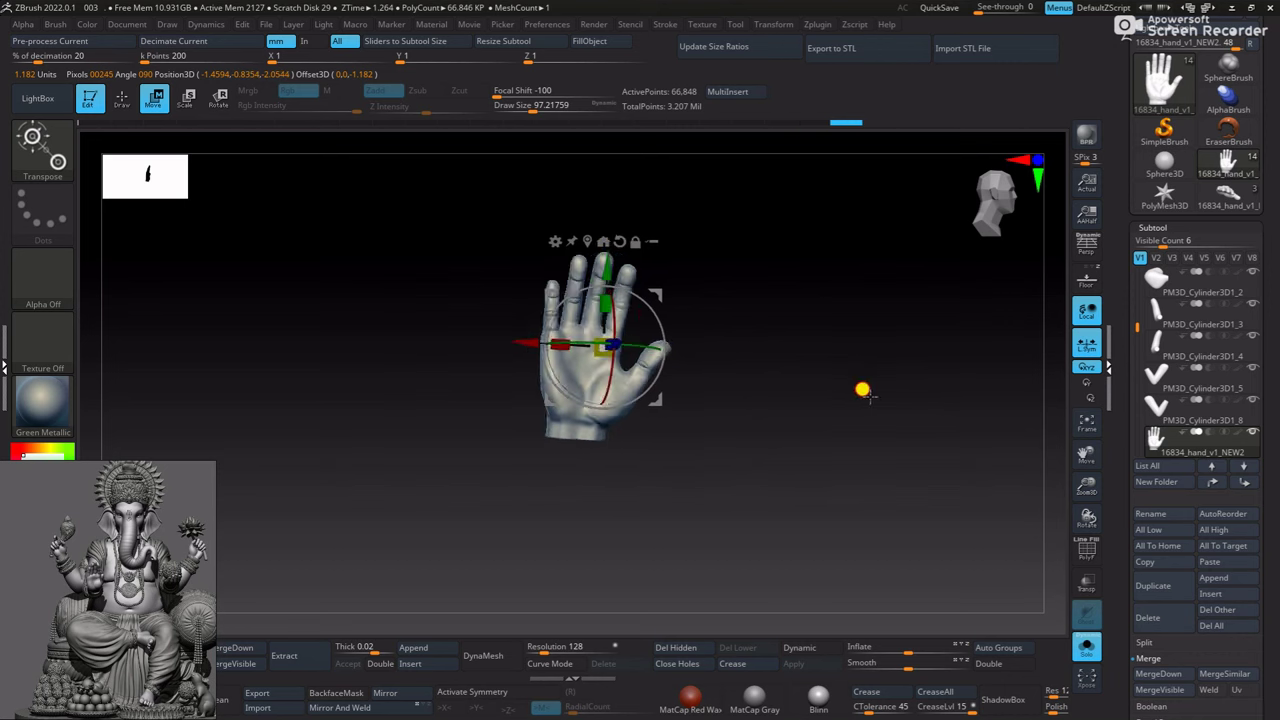
click(1087, 646)
mouse_move(463, 446)
mouse_down()
mouse_move(437, 494)
mouse_move(495, 502)
mouse_move(554, 420)
mouse_move(740, 414)
mouse_up()
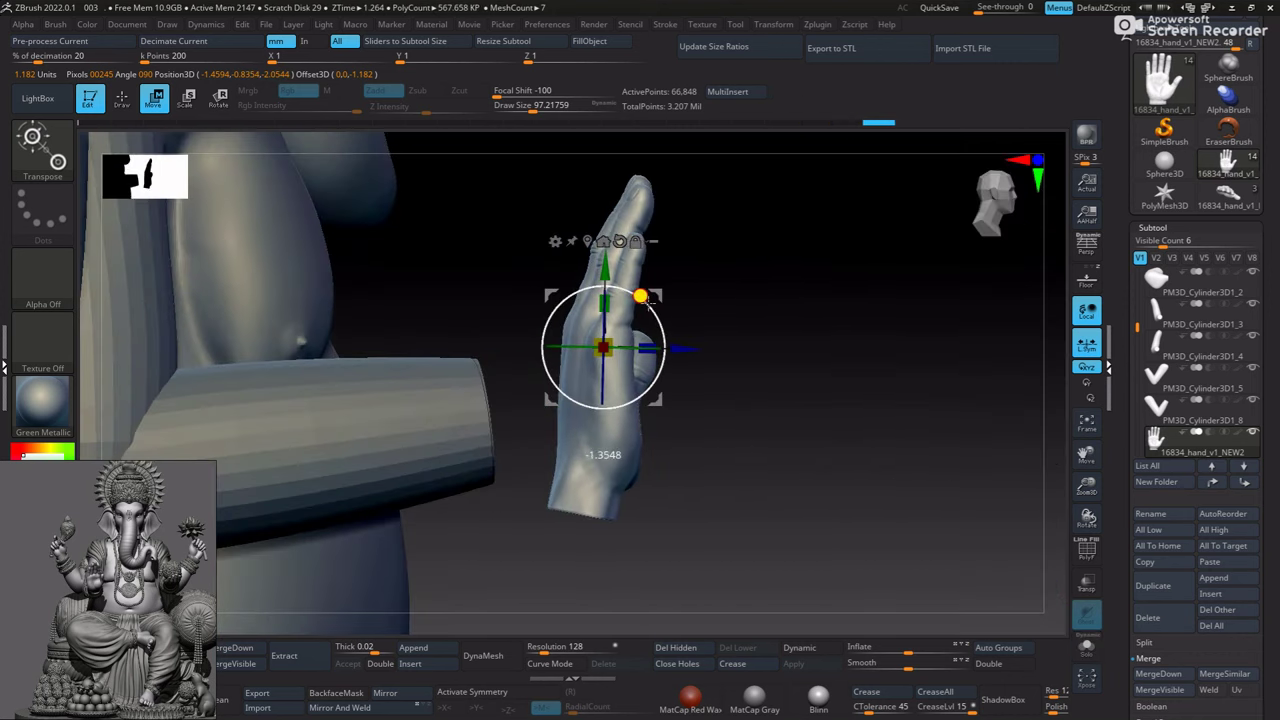
mouse_move(648, 298)
mouse_down()
mouse_move(589, 320)
mouse_move(700, 360)
mouse_up()
Mask everything but the index finger and rotate it to bend the finger
key(q)
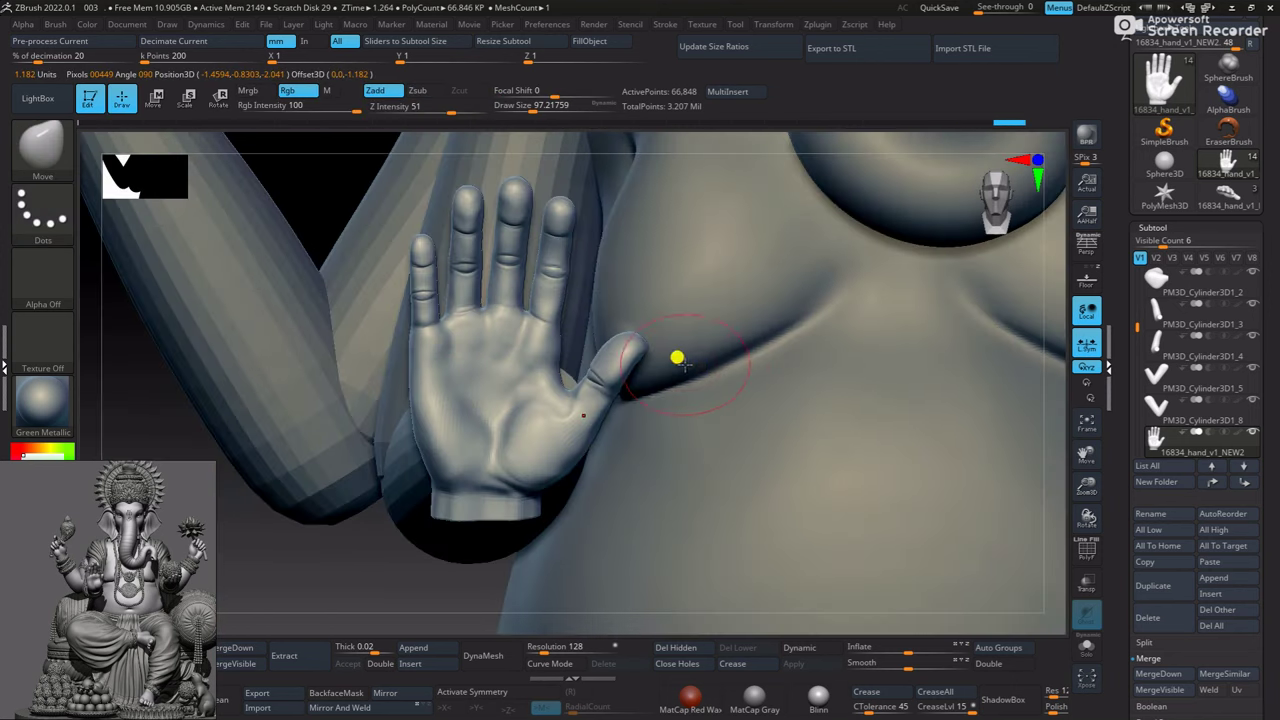
click(1086, 650)
drag(763, 434, 860, 509)
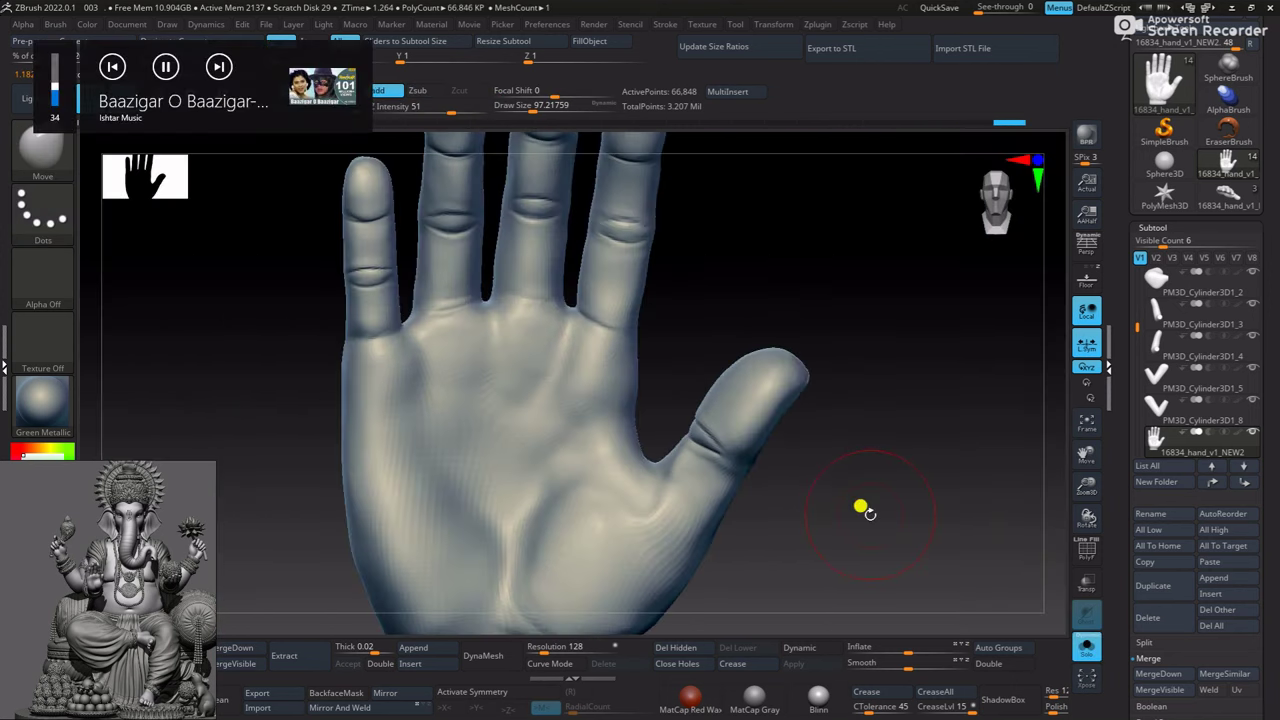
drag(749, 295, 900, 397)
mouse_move(391, 410)
ctrl+mouse_down()
mouse_move(495, 340)
mouse_move(331, 317)
ctrl+mouse_up()
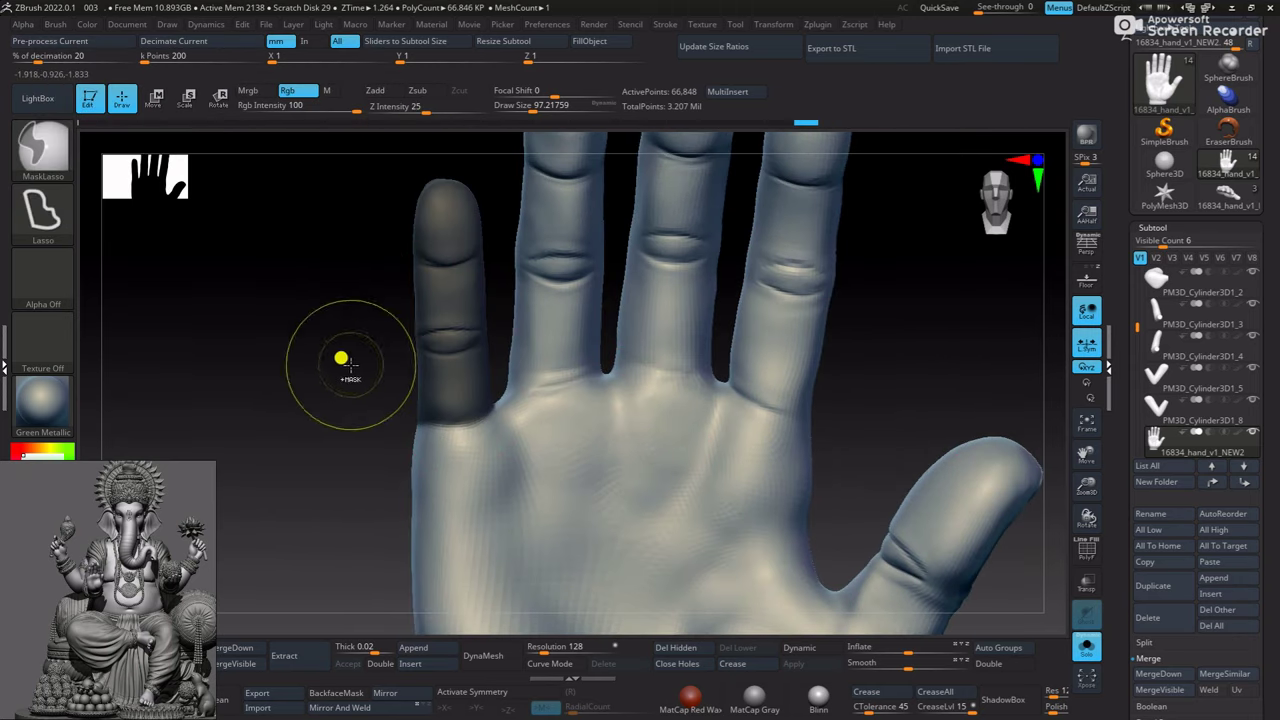
ctrl+click(343, 360)
click(1086, 279)
key(w)
click(457, 322)
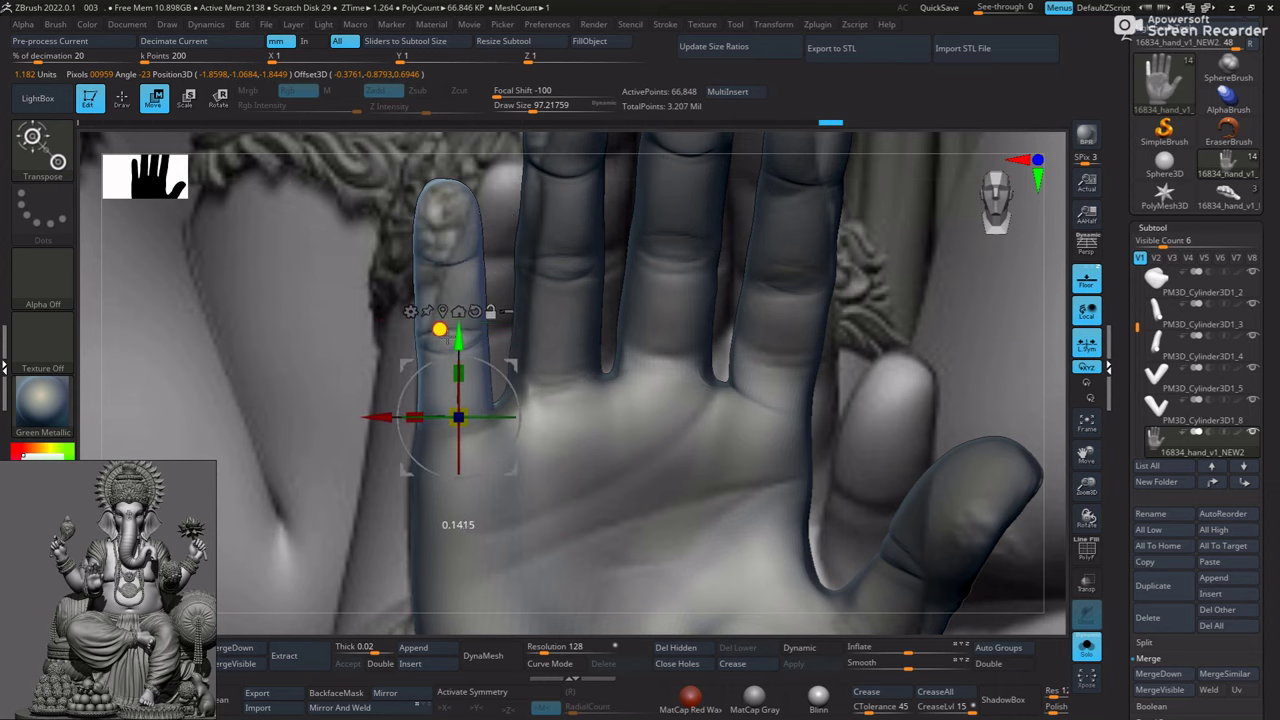
drag(454, 337, 484, 361)
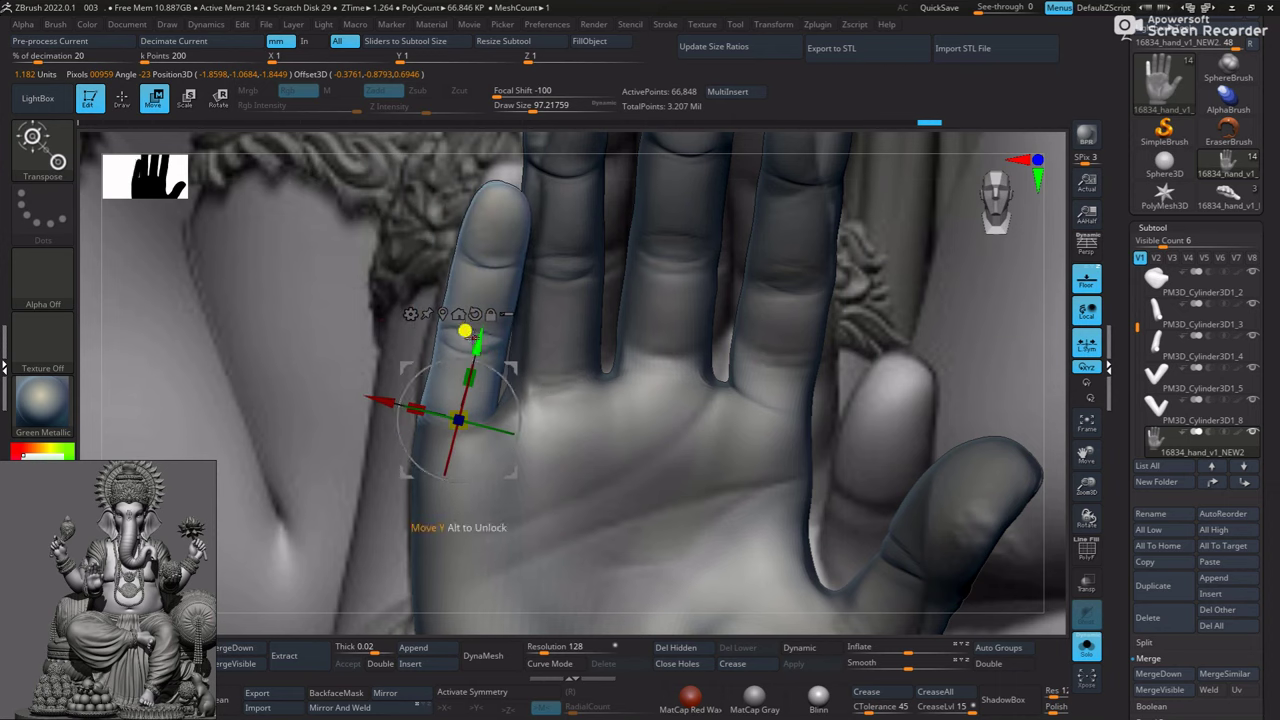
key(q)
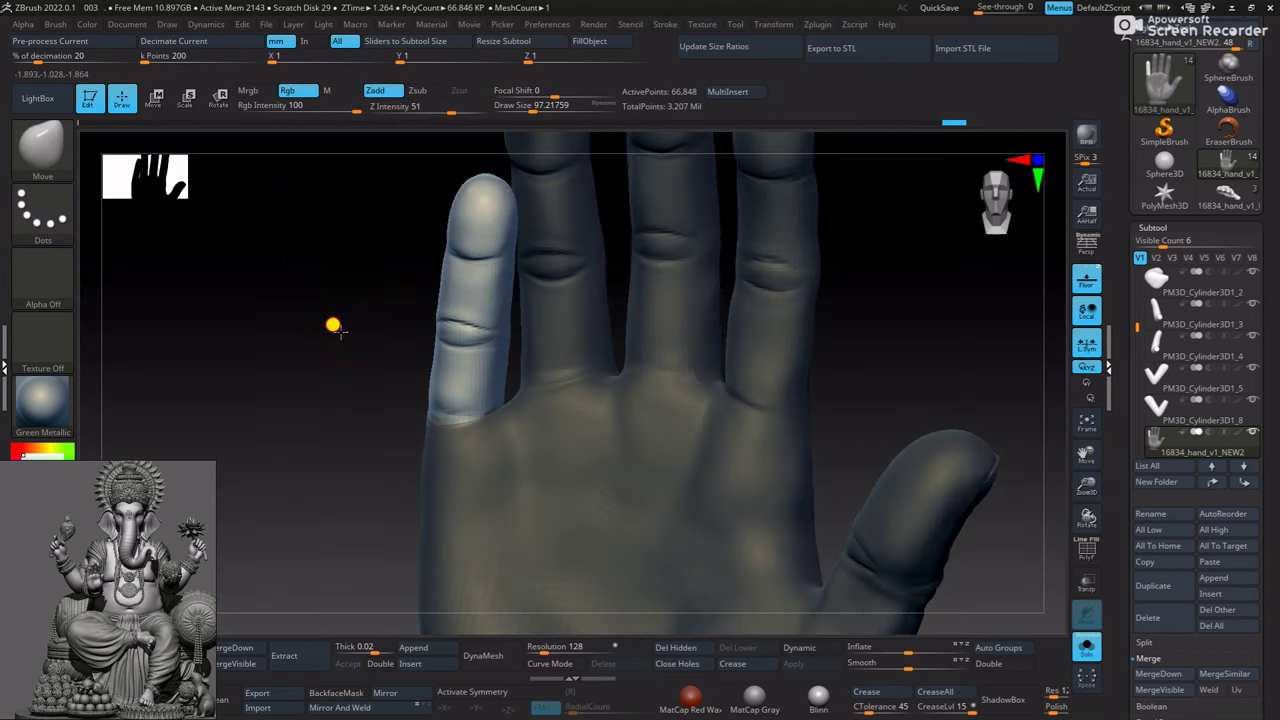
Clear the mask and try mask lines across the index finger's base, then undo
ctrl+drag(349, 323, 400, 320)
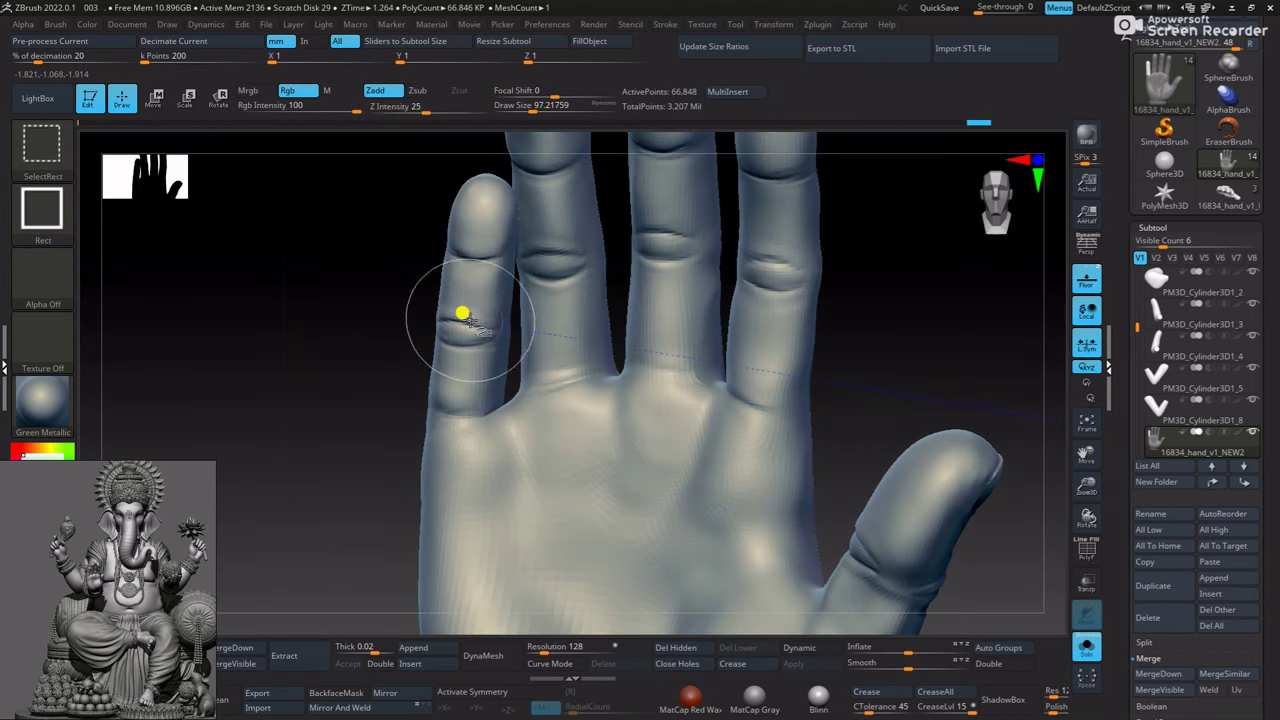
ctrl+shift+click(465, 316)
ctrl+shift+drag(374, 403, 369, 429)
mouse_move(466, 350)
ctrl+shift+mouse_down()
mouse_move(443, 343)
mouse_move(443, 283)
ctrl+shift+mouse_up()
ctrl+shift+click(403, 334)
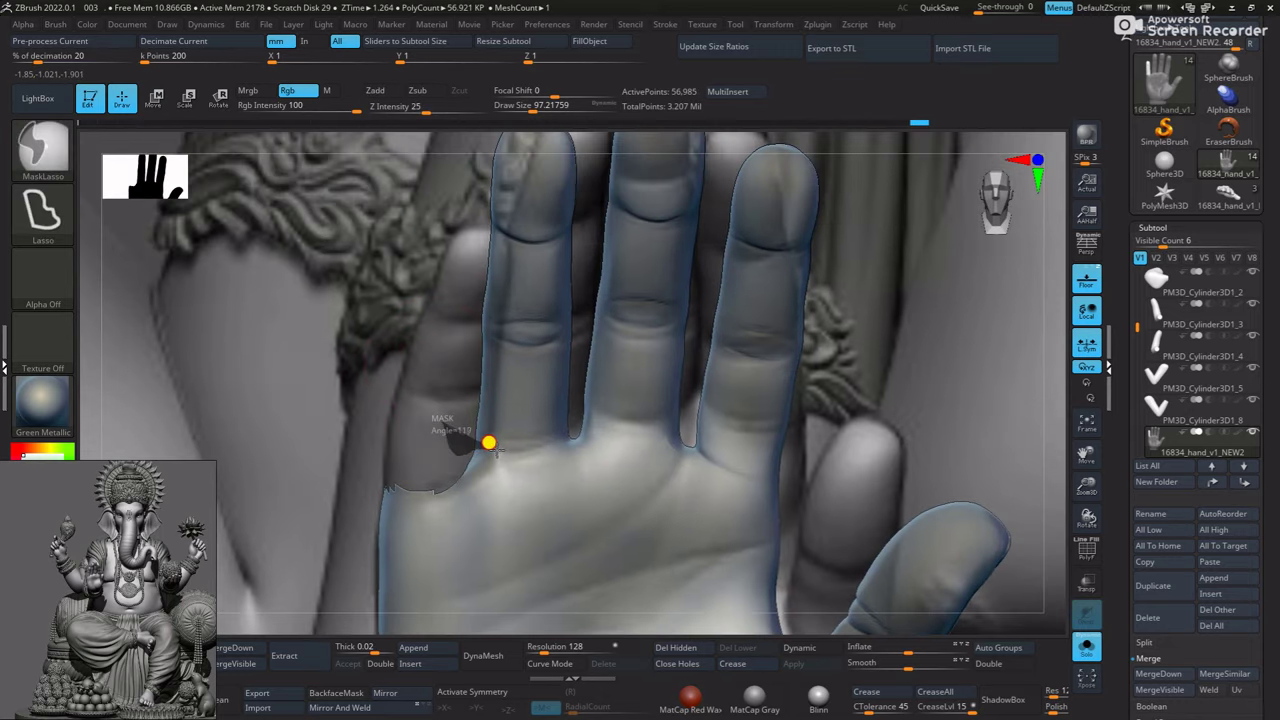
ctrl+drag(501, 432, 398, 393)
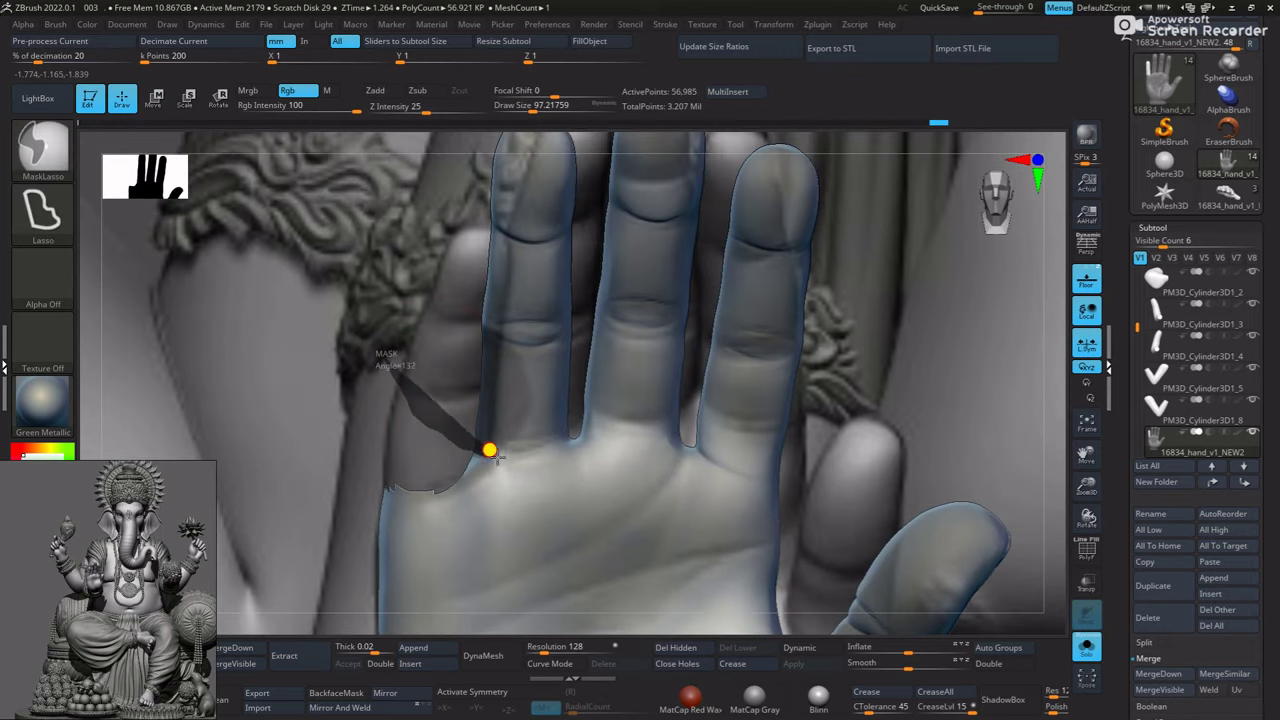
mouse_move(489, 451)
ctrl+mouse_down()
mouse_move(563, 423)
mouse_move(576, 373)
mouse_move(414, 320)
mouse_move(354, 374)
ctrl+mouse_up()
mouse_move(360, 170)
ctrl+mouse_down()
mouse_move(563, 254)
mouse_move(545, 455)
ctrl+mouse_up()
key(ctrl+z)
key(ctrl+shift)
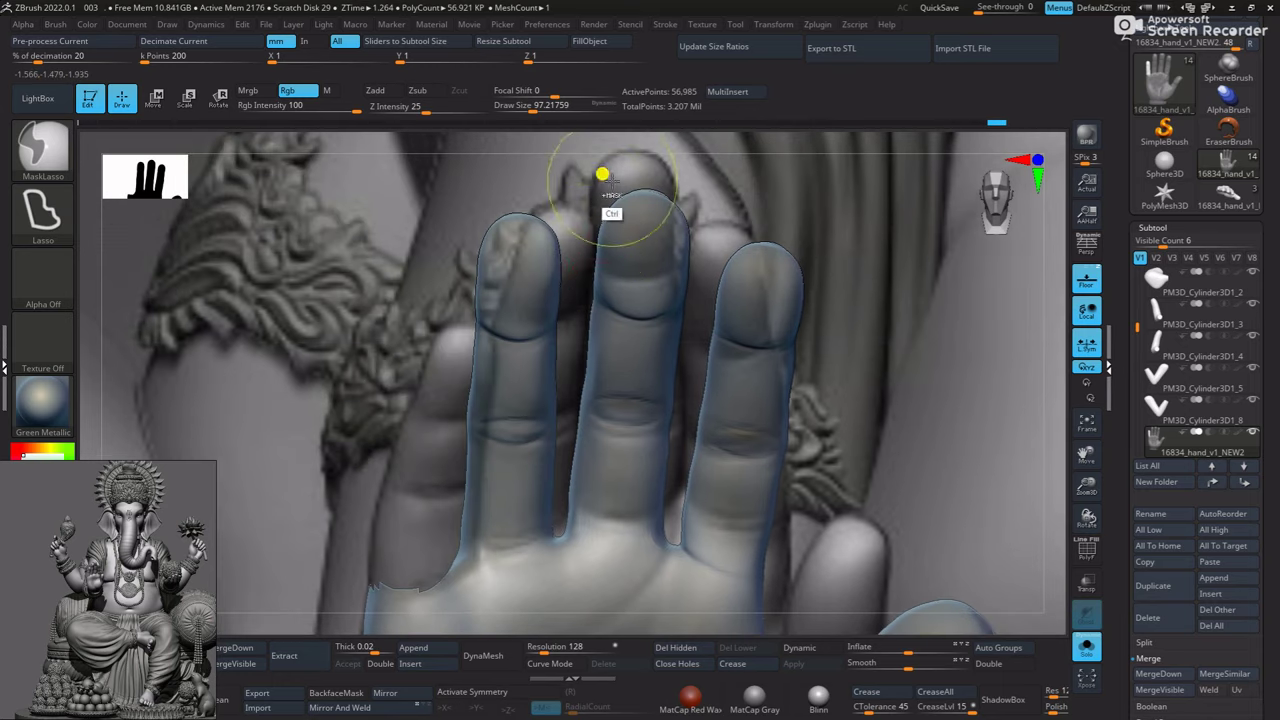
Mask across the middle finger, fingertips and thumb, then show the polygroups and frame the hand
mouse_move(551, 515)
ctrl+mouse_down()
mouse_move(663, 531)
mouse_move(696, 277)
mouse_move(737, 191)
ctrl+mouse_up()
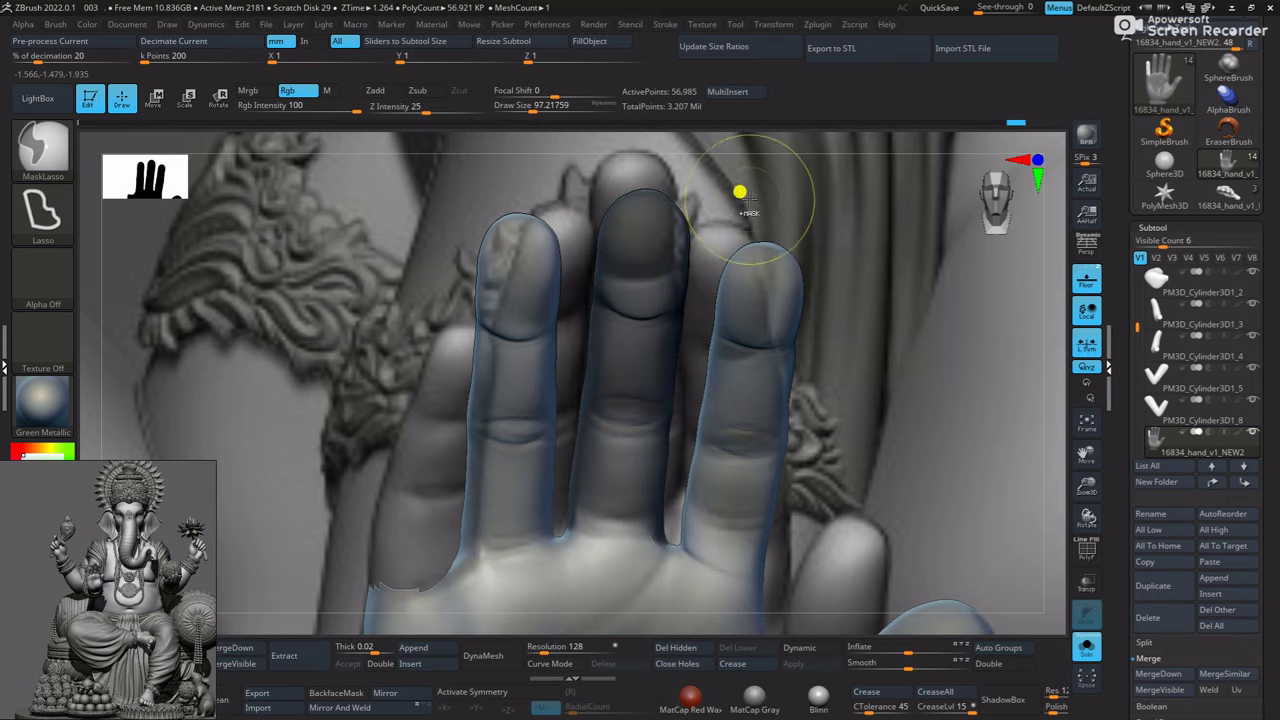
mouse_move(786, 229)
ctrl+mouse_down()
mouse_move(679, 402)
mouse_move(660, 517)
mouse_move(683, 551)
mouse_move(766, 583)
mouse_move(846, 487)
ctrl+mouse_up()
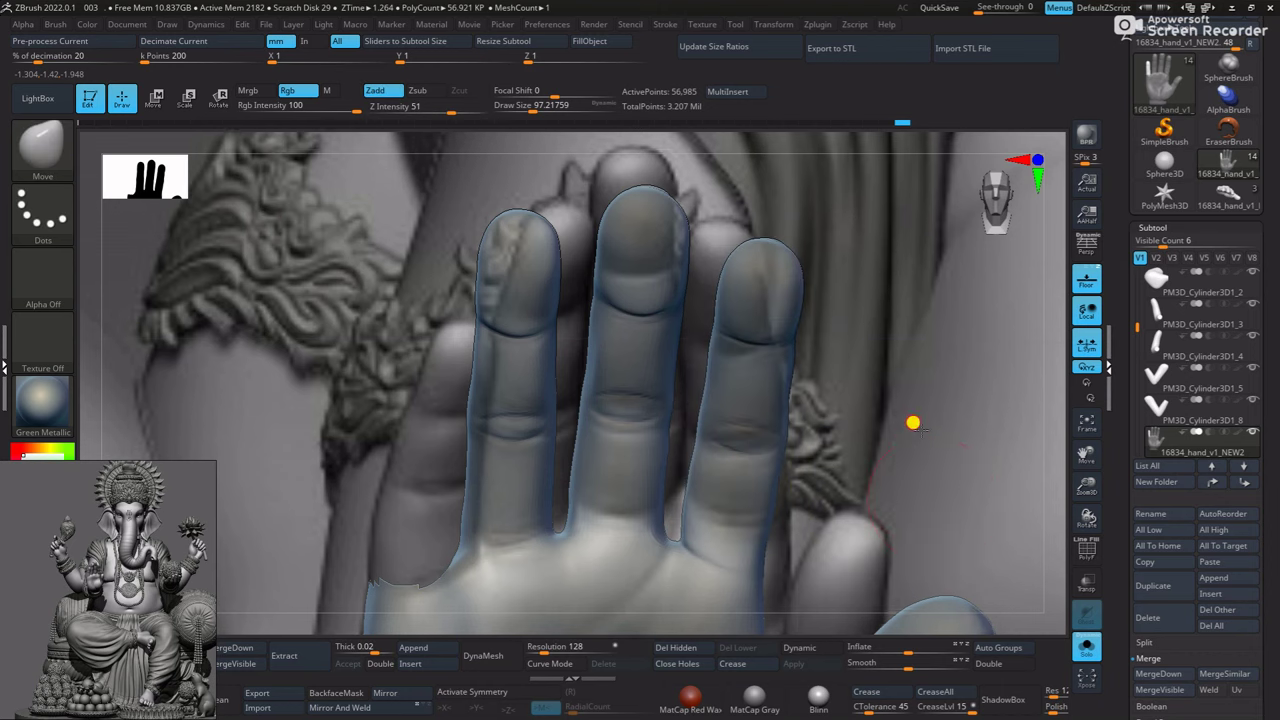
mouse_move(911, 423)
mouse_down()
mouse_move(1011, 417)
mouse_move(731, 434)
mouse_move(908, 235)
mouse_move(697, 448)
mouse_up()
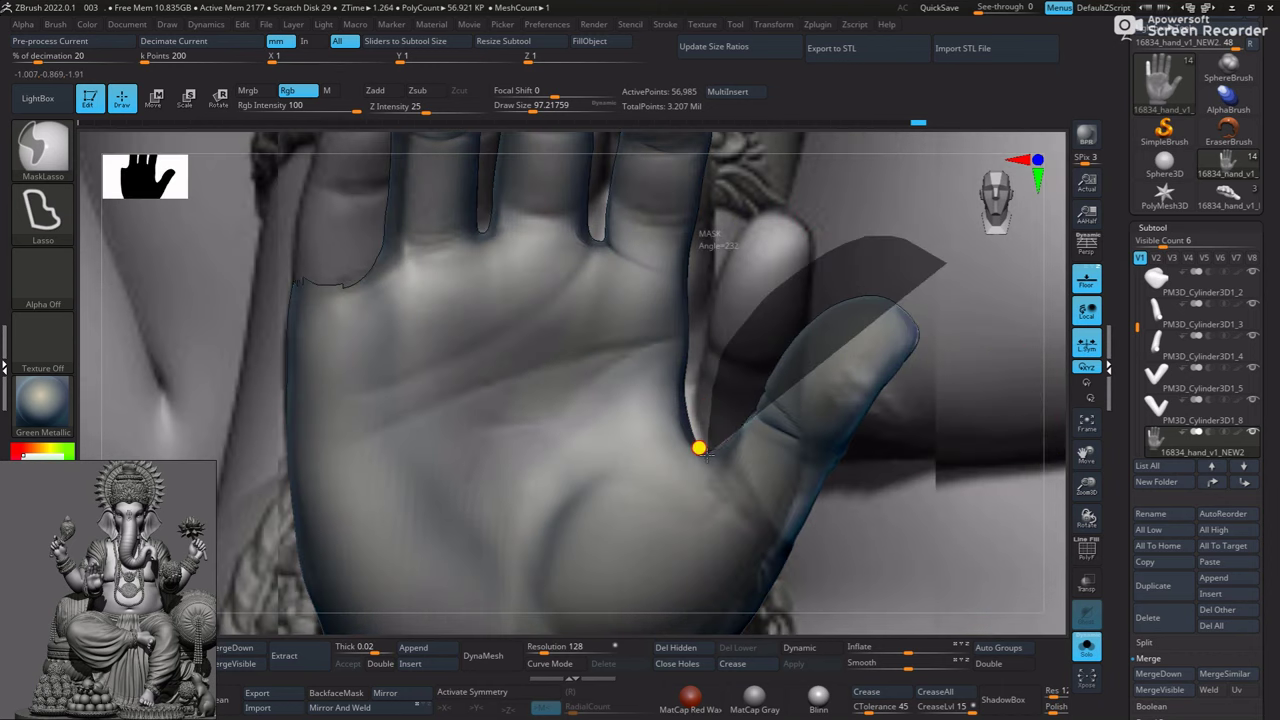
mouse_move(943, 586)
mouse_down()
mouse_move(891, 443)
mouse_move(690, 300)
mouse_move(757, 528)
mouse_up()
key(b)
key(m)
key(v)
key(shift+f)
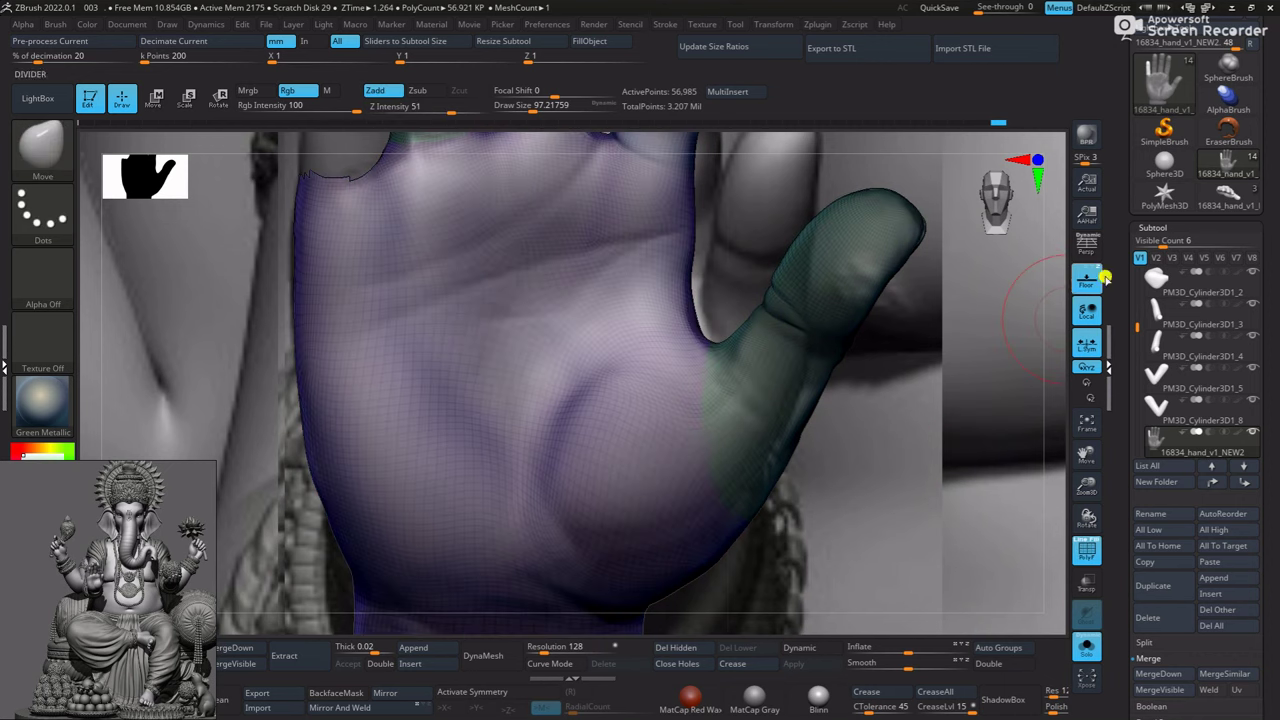
click(1087, 280)
key(f)
alt+drag(851, 443, 811, 337)
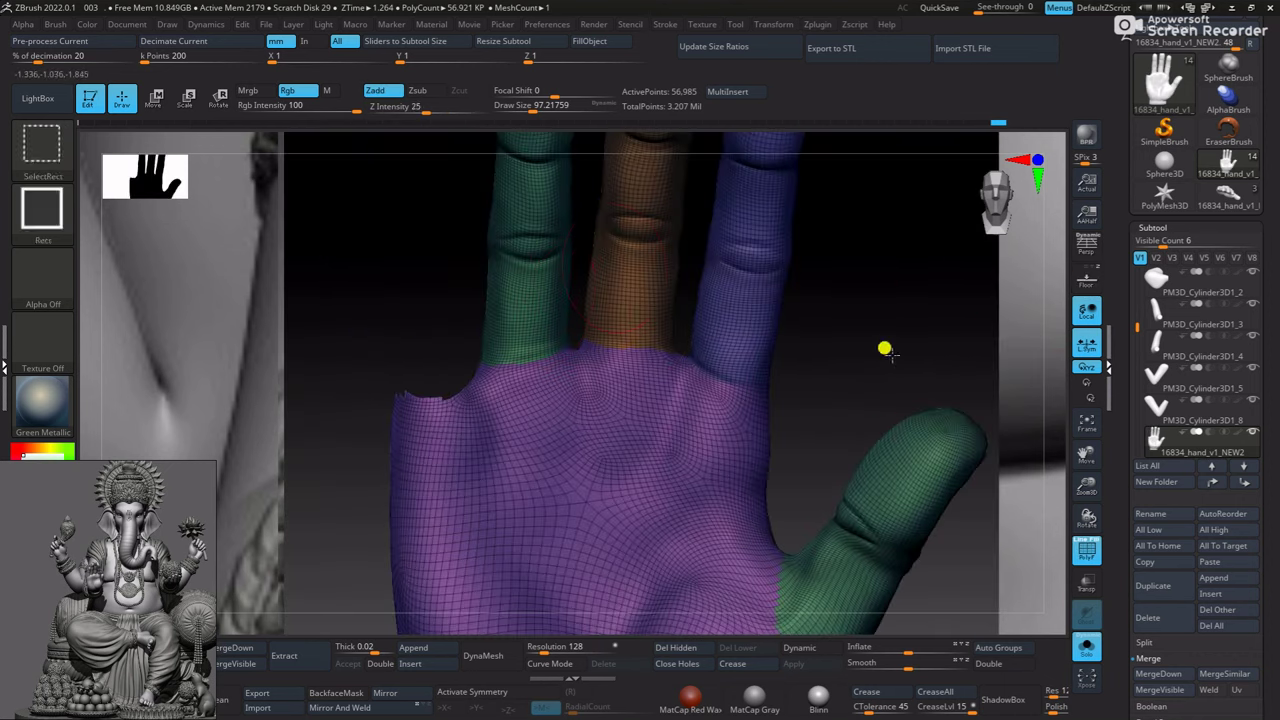
Pivot the green finger from its base with the transpose gizmo
ctrl+shift+click(528, 277)
ctrl+shift+click(743, 363)
key(shift+p)
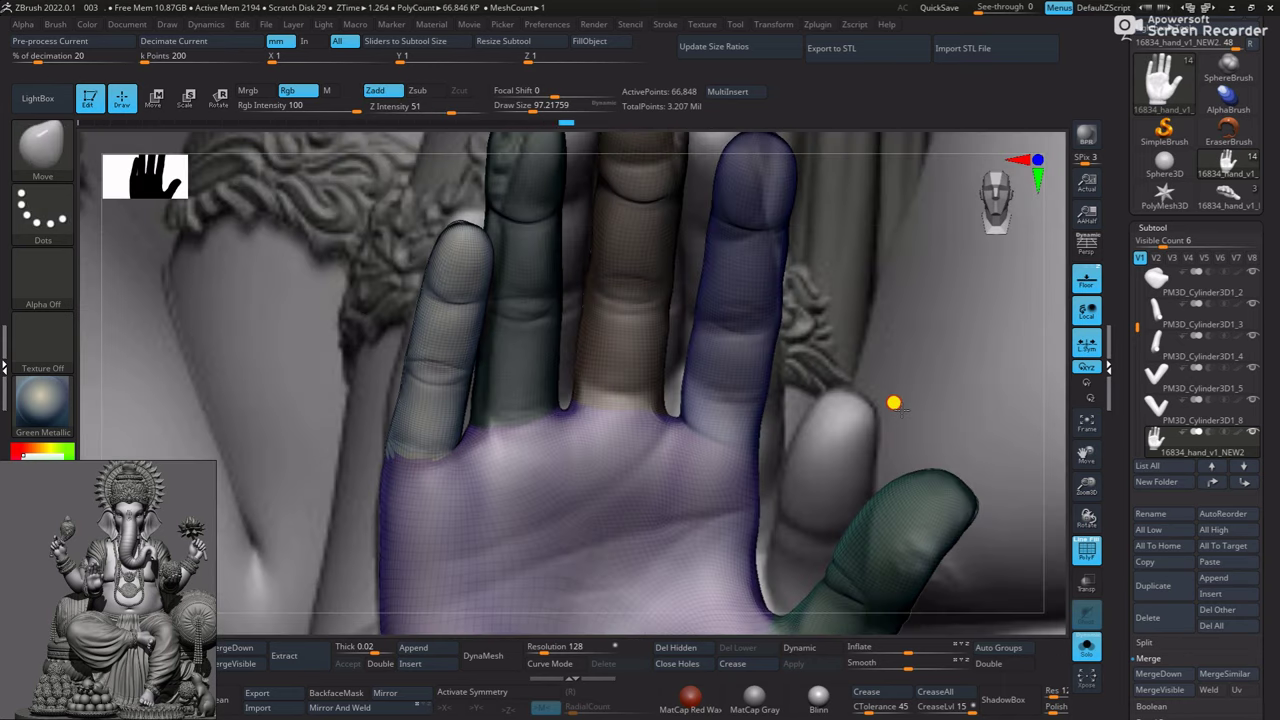
key(w)
click(515, 365)
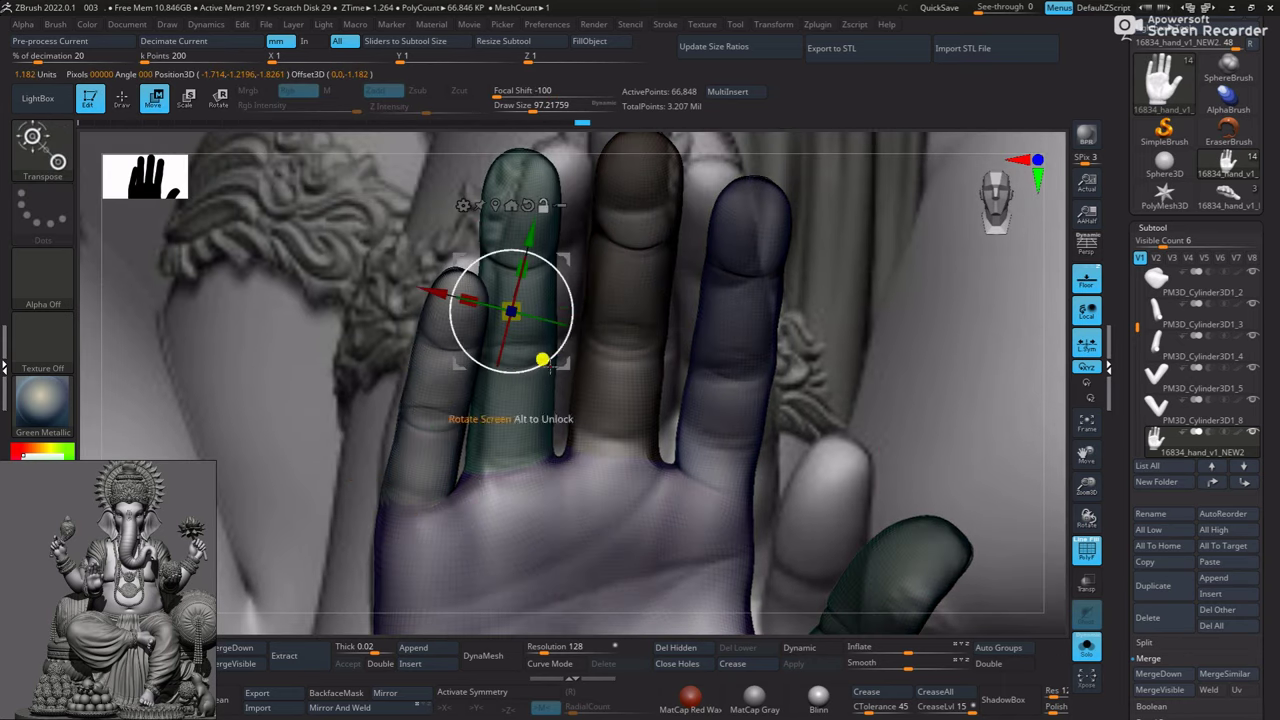
mouse_move(511, 312)
alt+mouse_down()
mouse_move(500, 466)
mouse_move(507, 400)
mouse_move(488, 396)
alt+mouse_up()
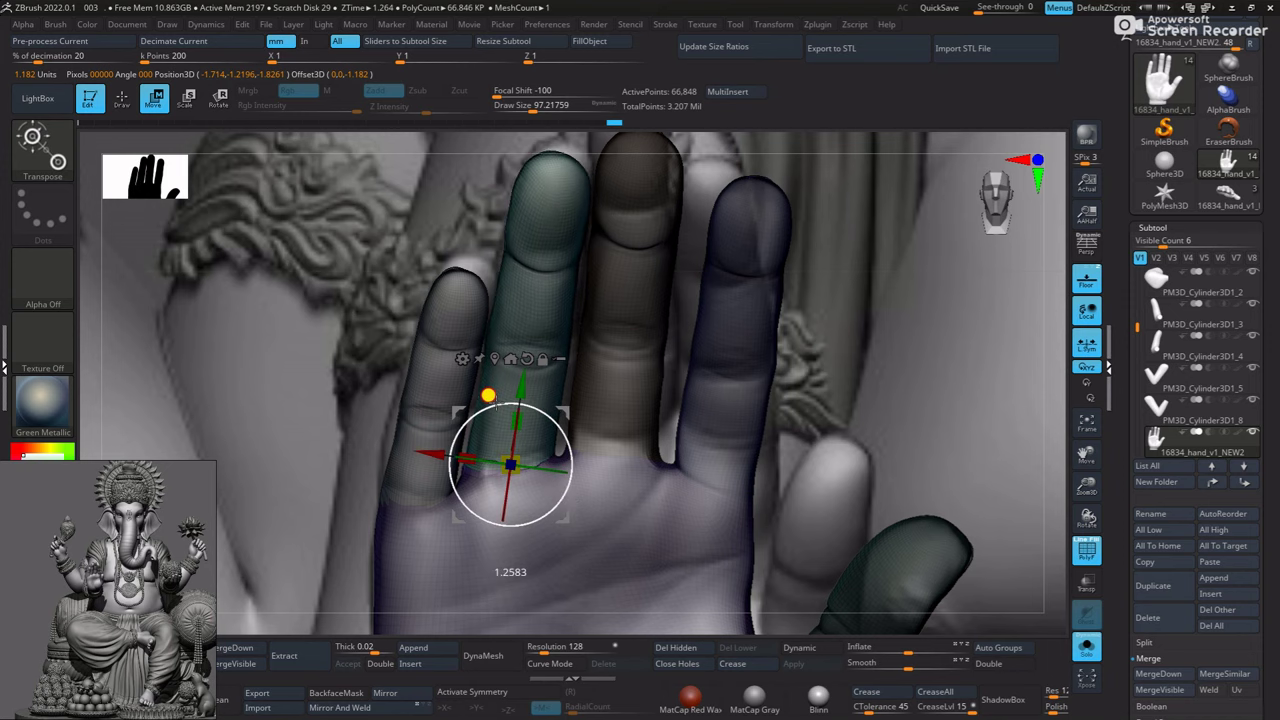
key(q)
Set the pivot at the brown middle finger's base and tilt it slightly
alt+drag(895, 380, 551, 393)
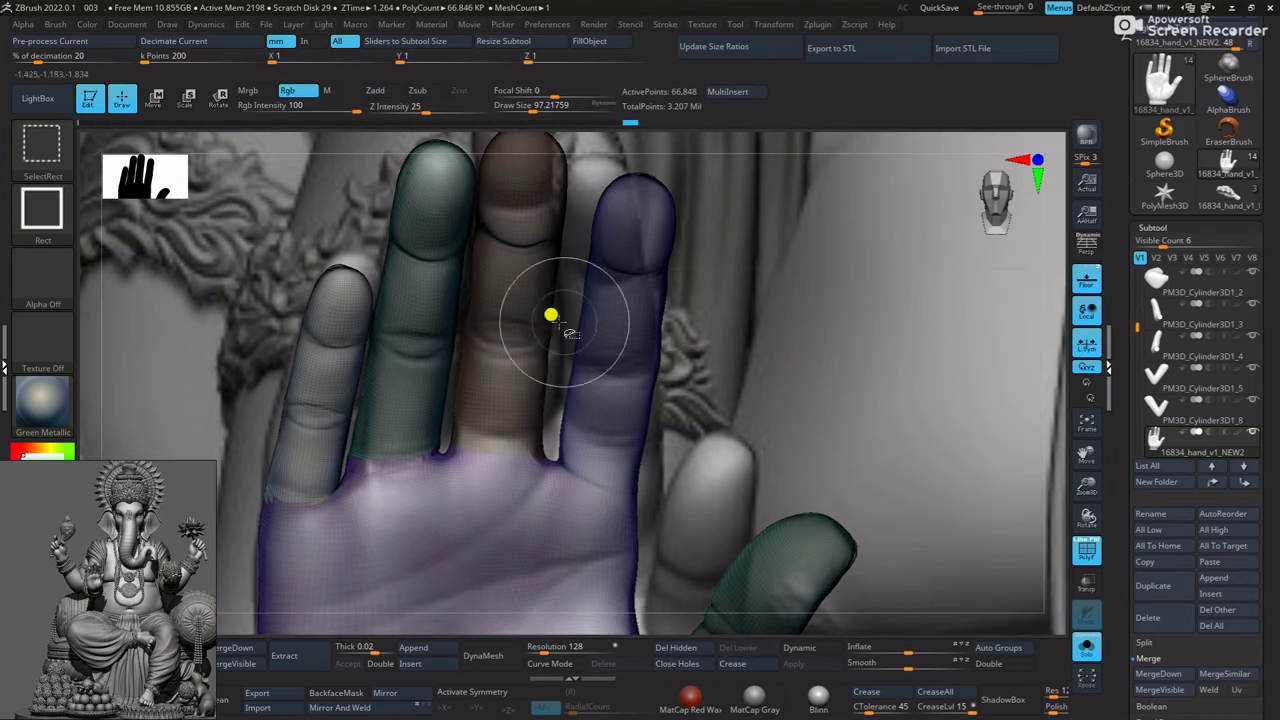
alt+drag(749, 307, 768, 374)
key(w)
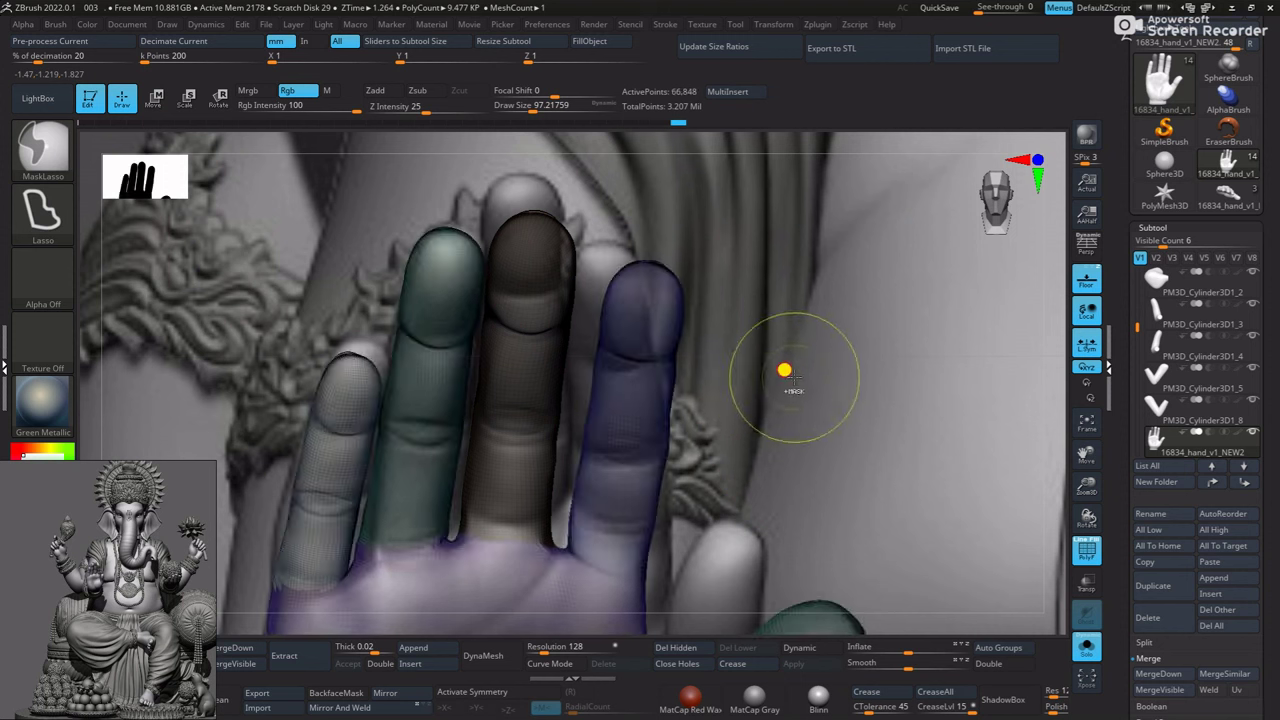
mouse_move(447, 399)
alt+mouse_down()
mouse_move(469, 487)
mouse_move(512, 476)
mouse_move(495, 444)
alt+mouse_up()
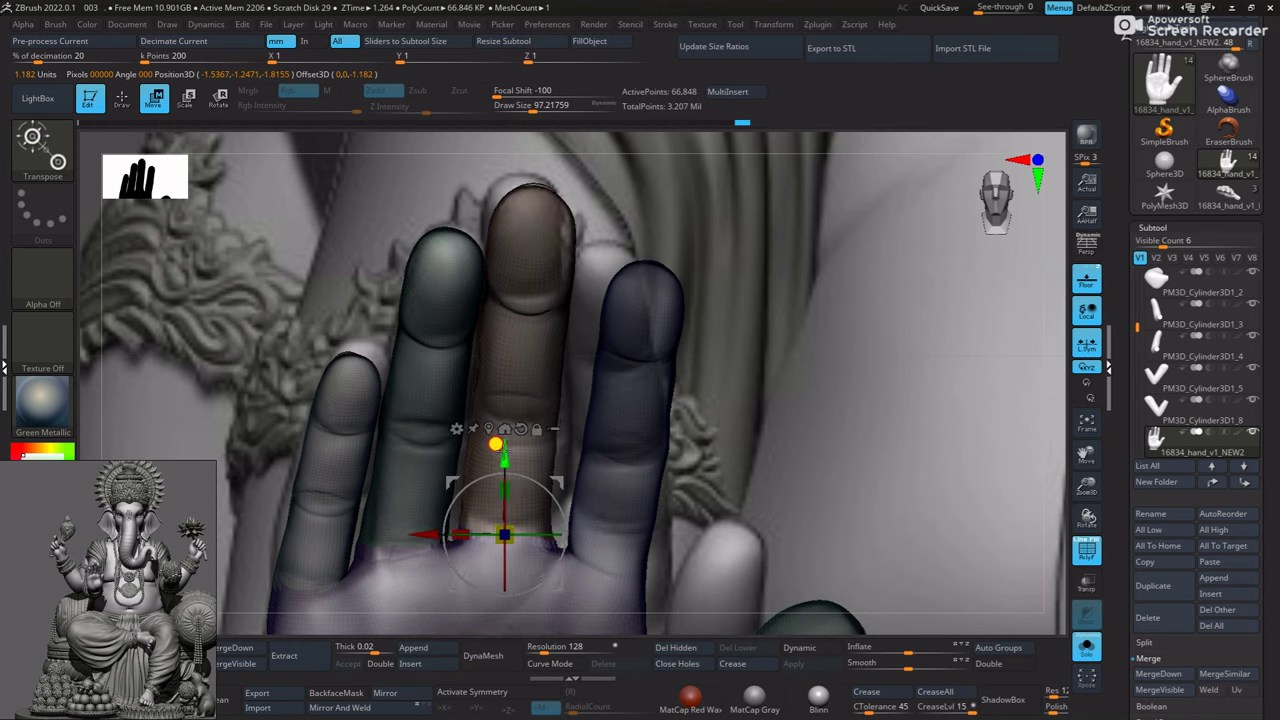
drag(516, 451, 519, 460)
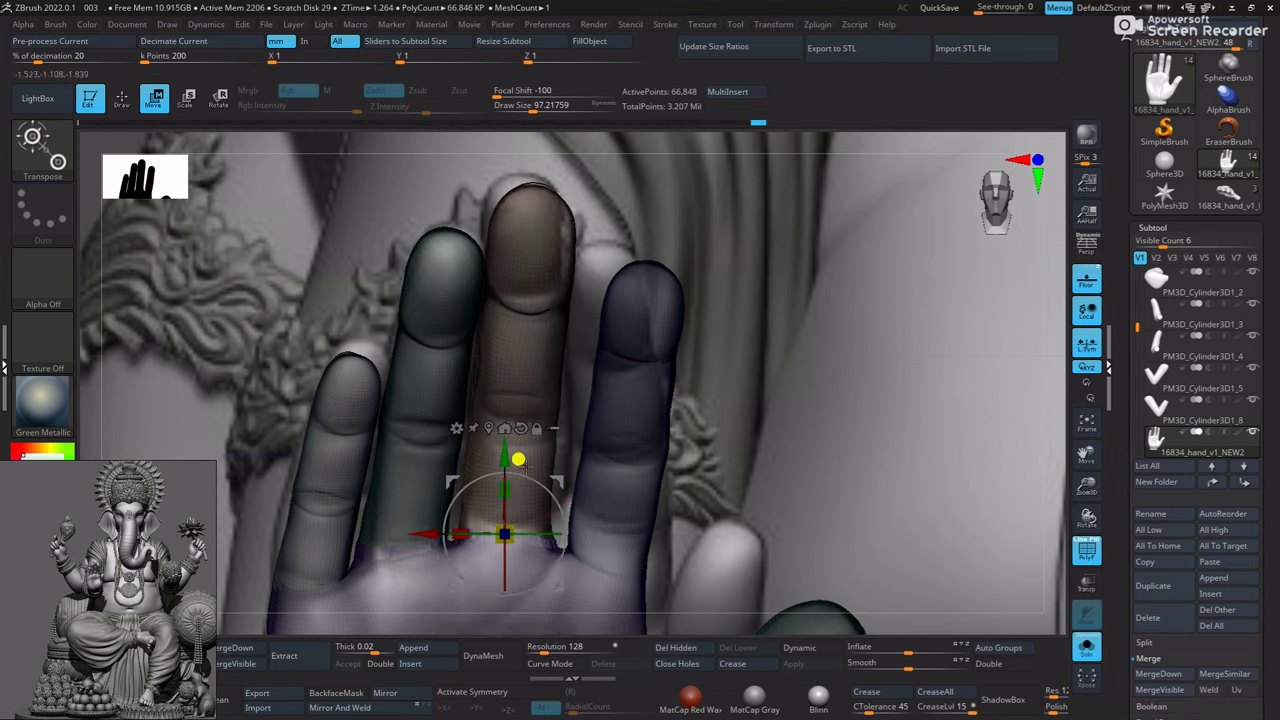
key(q)
key(w)
key(q)
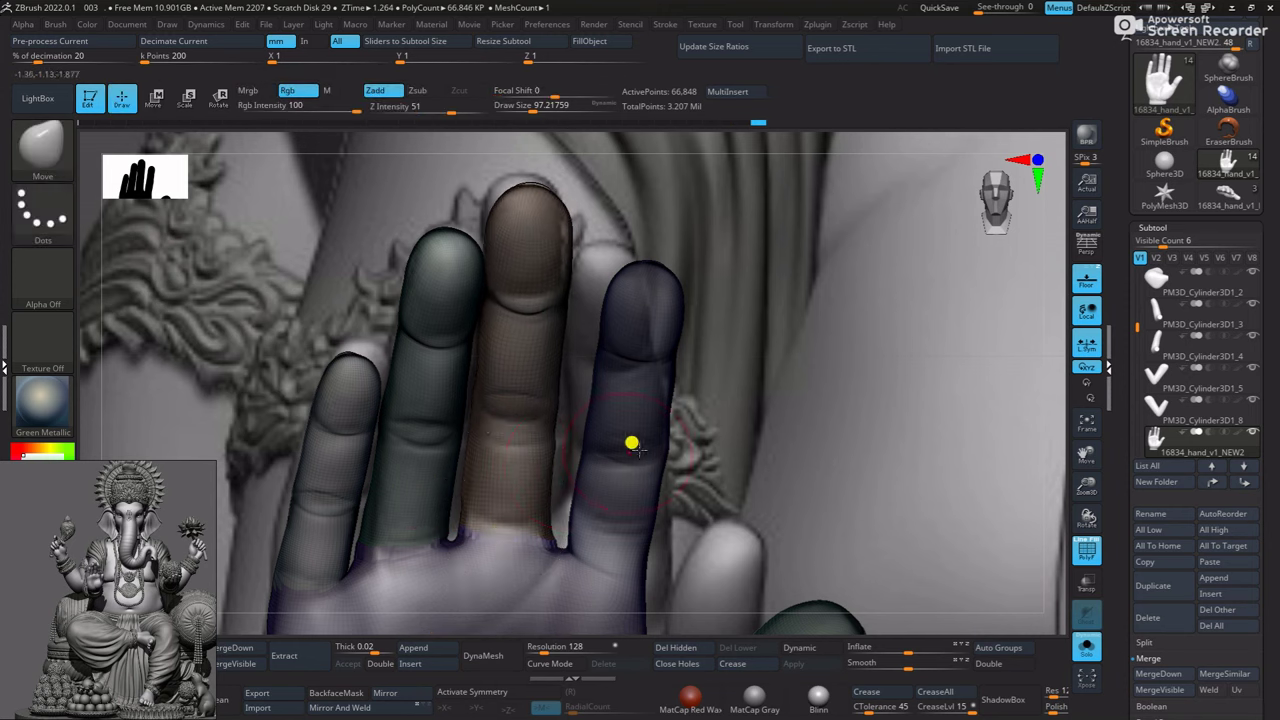
Rotate the blue finger upright about its base
shift+drag(731, 483, 536, 417)
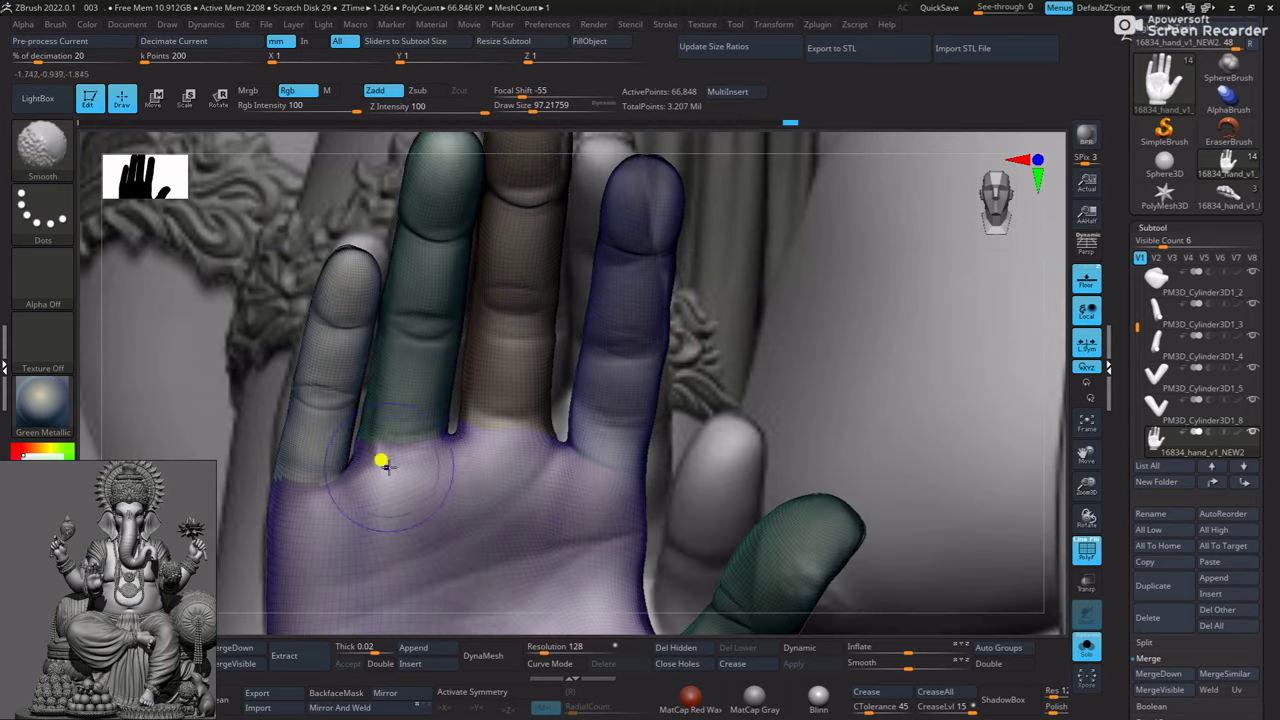
ctrl+shift+click(608, 363)
ctrl+shift+click(731, 374)
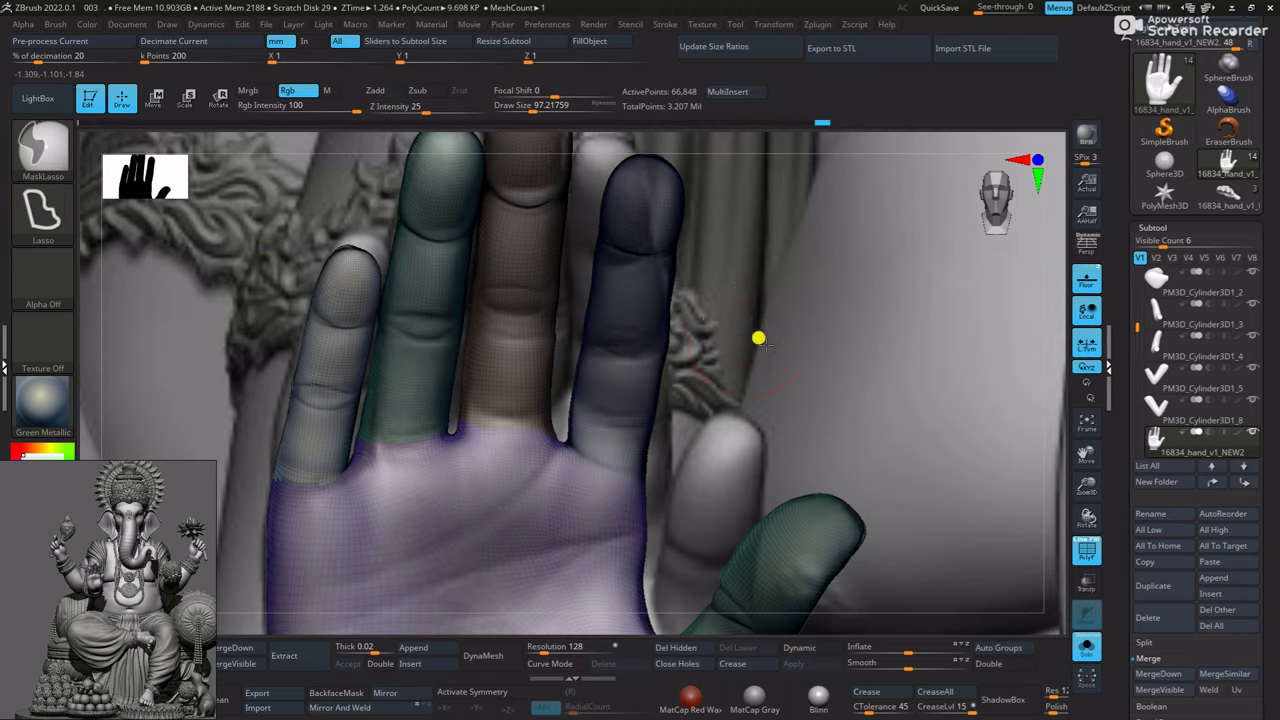
key(w)
mouse_move(483, 313)
alt+mouse_down()
mouse_move(657, 286)
mouse_move(646, 494)
mouse_move(652, 457)
alt+mouse_up()
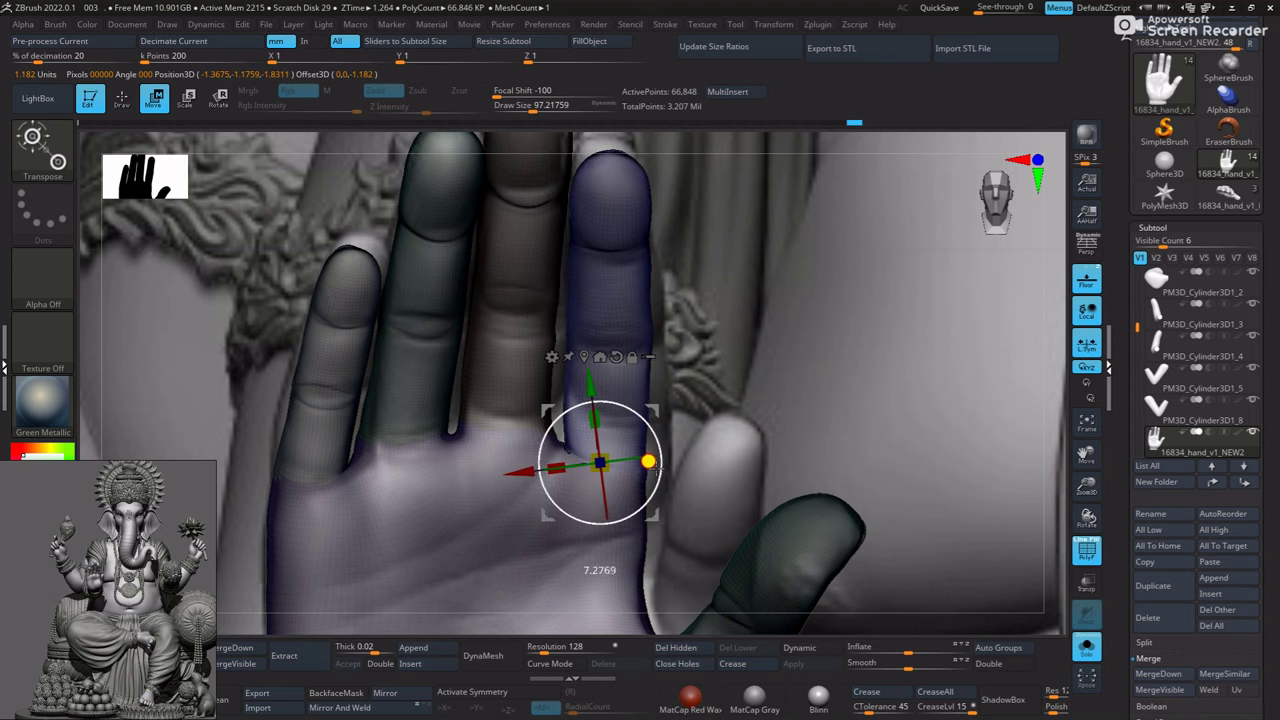
key(q)
scroll(682, 407, down, 3)
View the posed hand alone, zooming in and out to inspect the fingers
scroll(706, 391, down, 3)
key(shift+p)
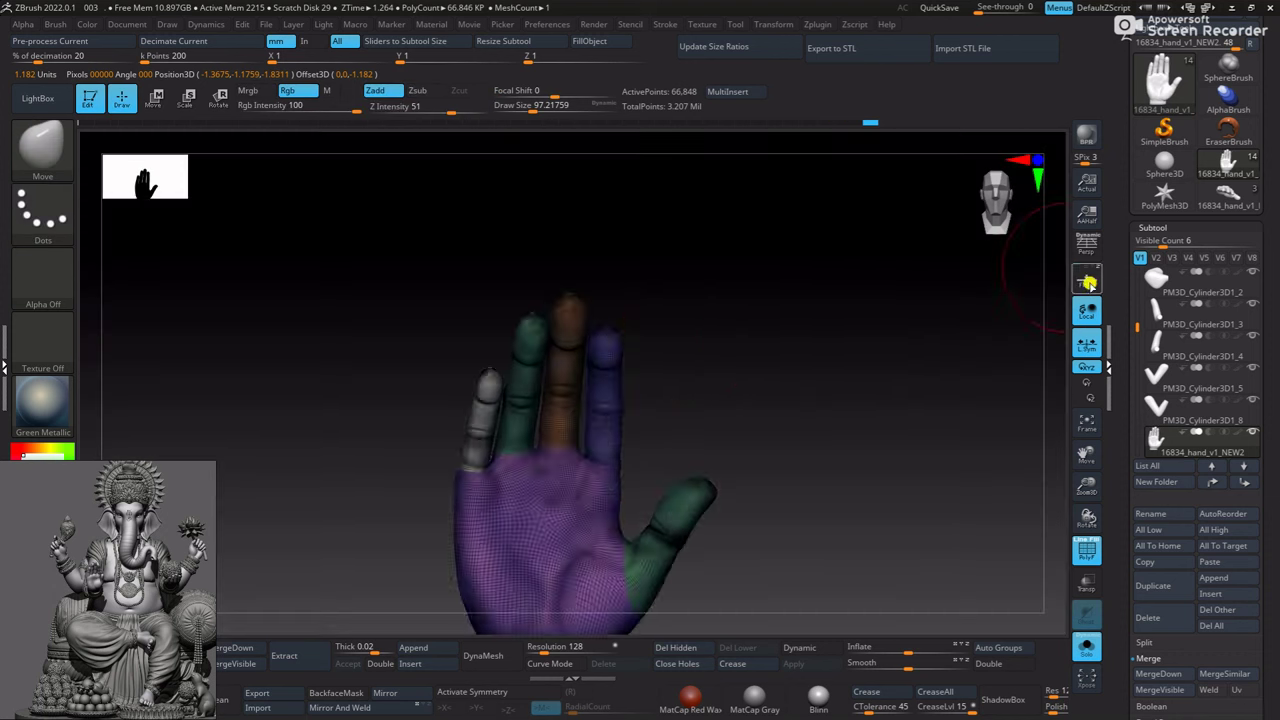
scroll(700, 360, down, 2)
scroll(694, 400, up, 2)
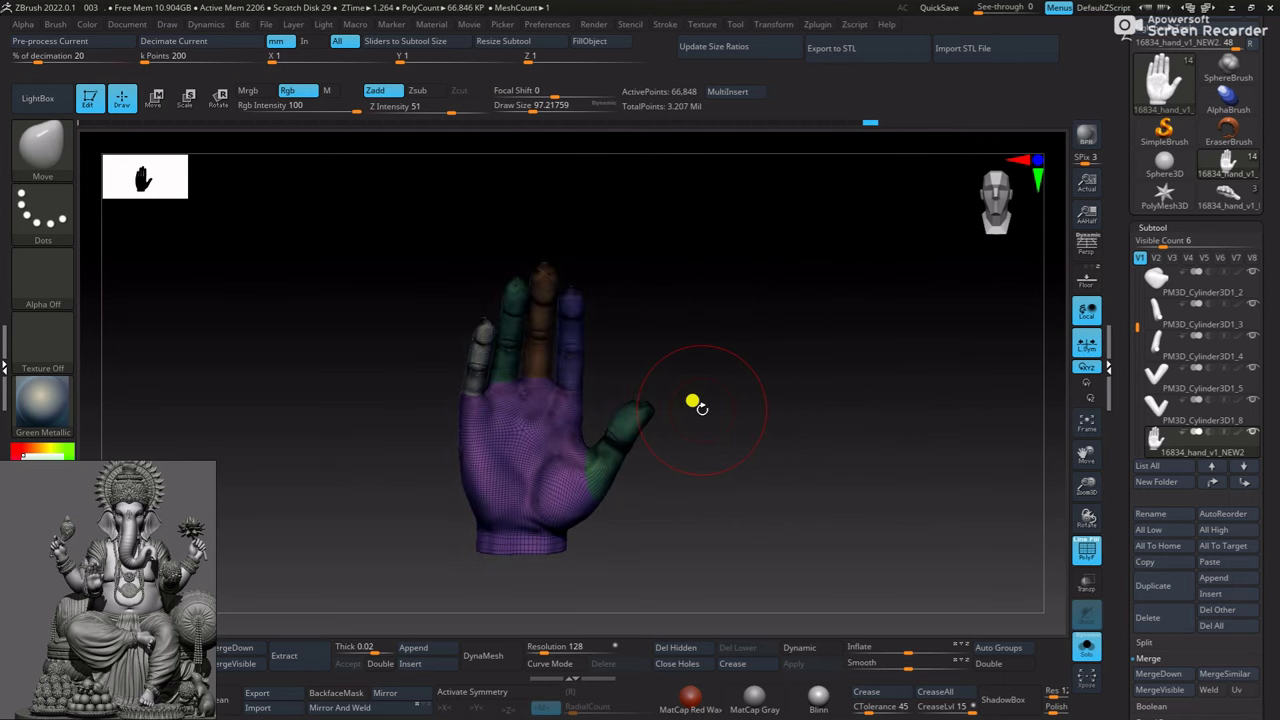
scroll(685, 330, up, 2)
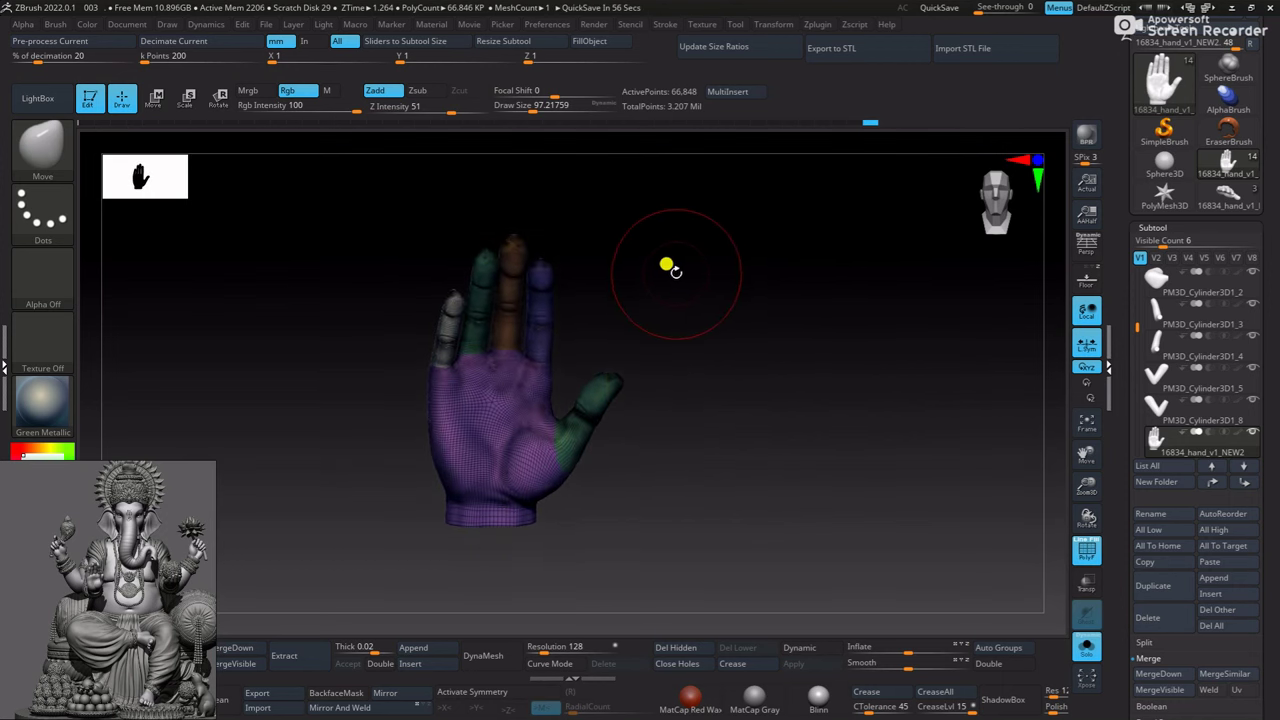
scroll(670, 275, up, 2)
Bring back the Ganesha figure around the hand and smooth the finger bases
key(shift+p)
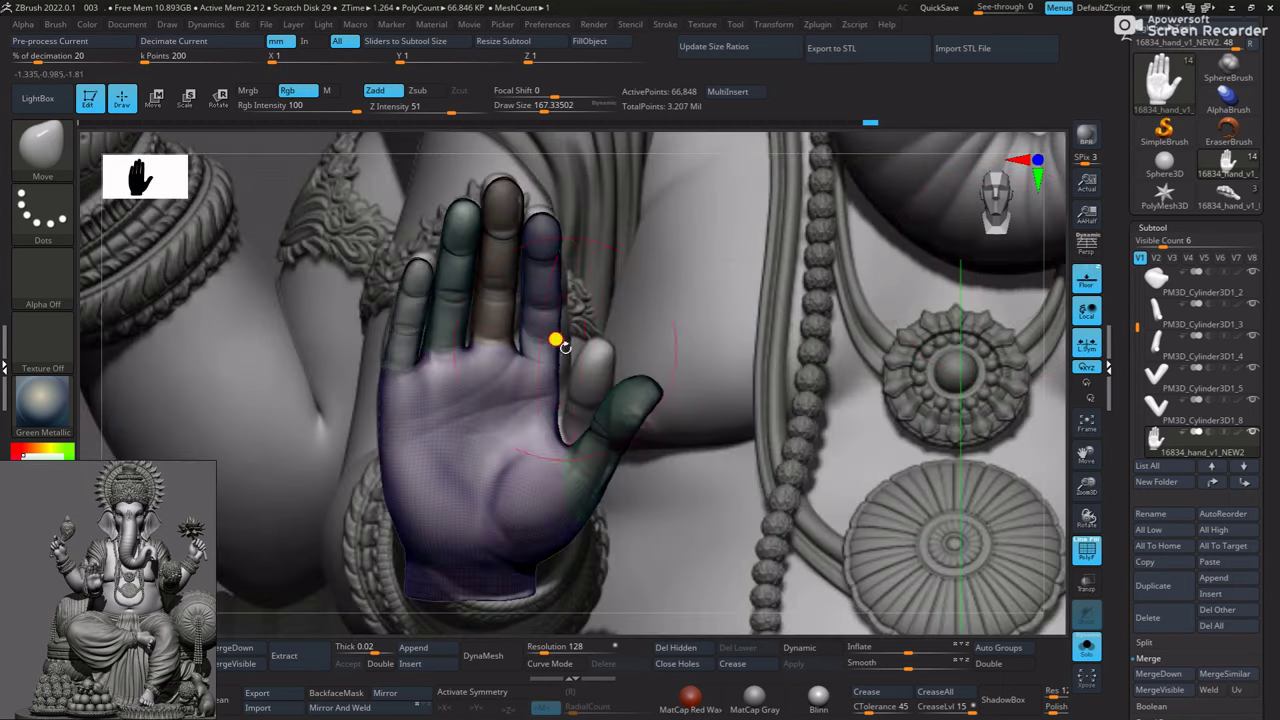
key(shift)
scroll(558, 320, up, 1)
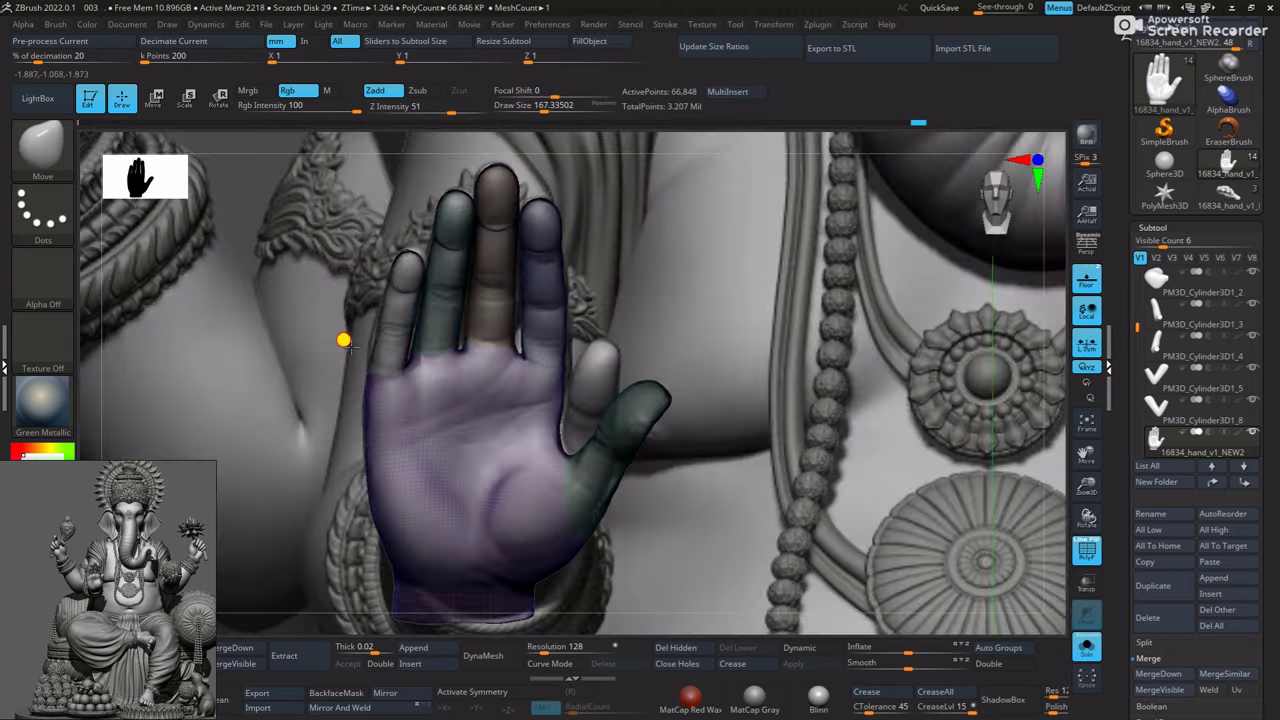
scroll(345, 350, up, 2)
scroll(365, 378, down, 2)
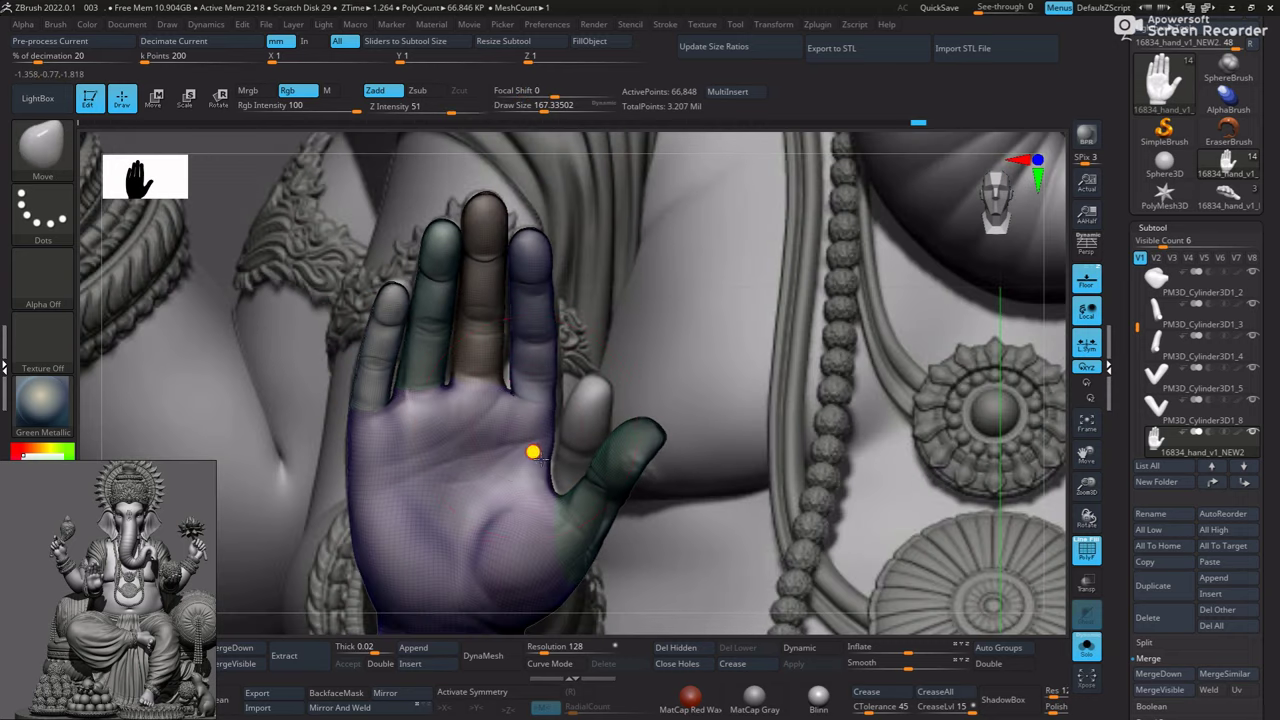
scroll(543, 371, up, 2)
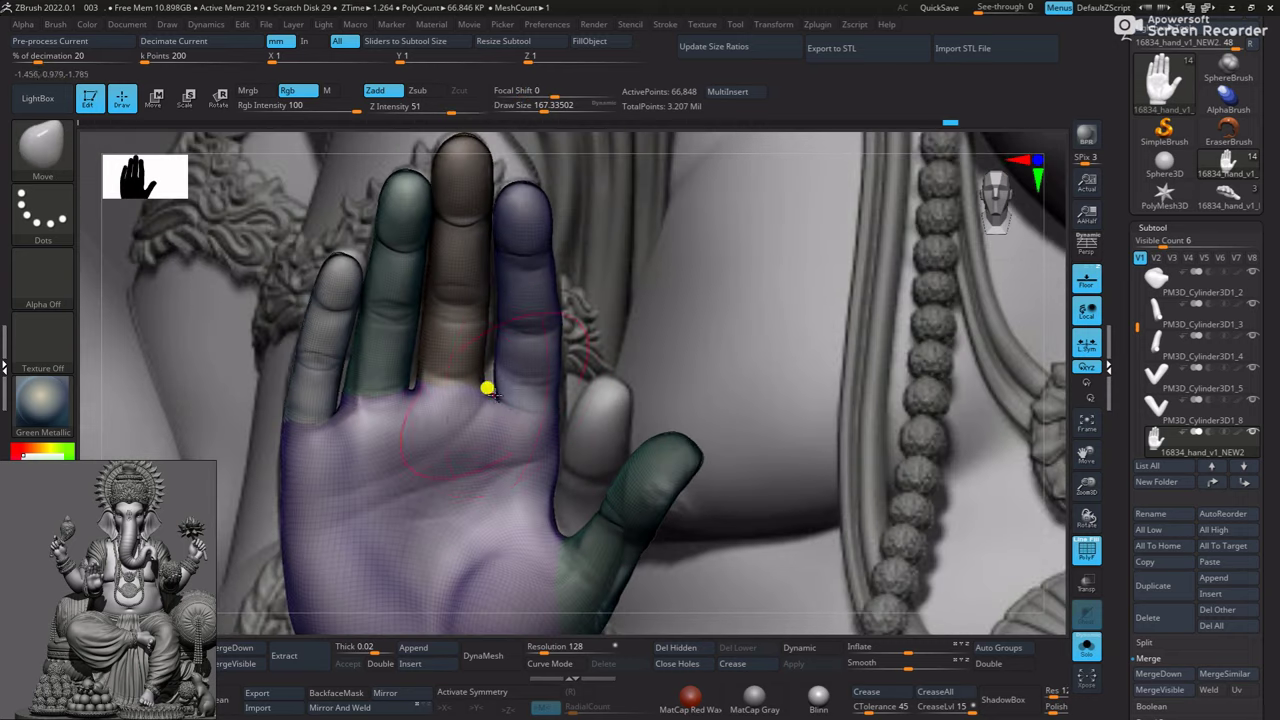
scroll(562, 430, up, 2)
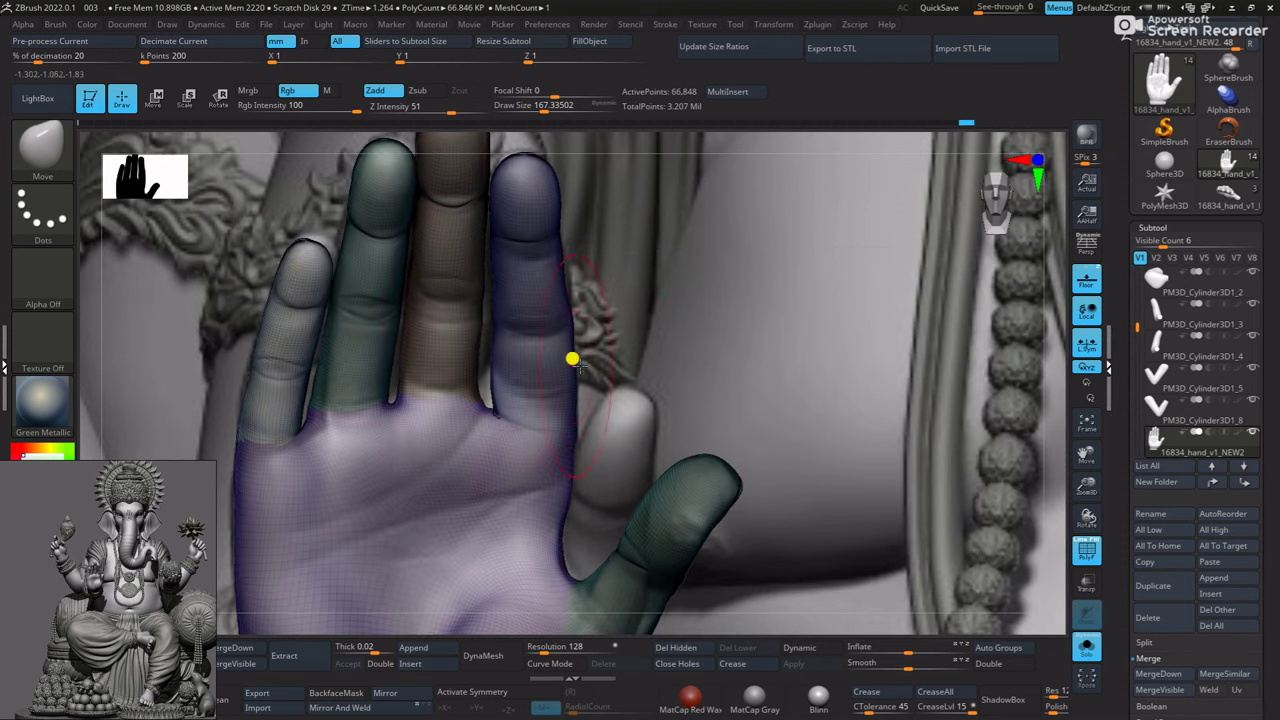
scroll(413, 433, up, 3)
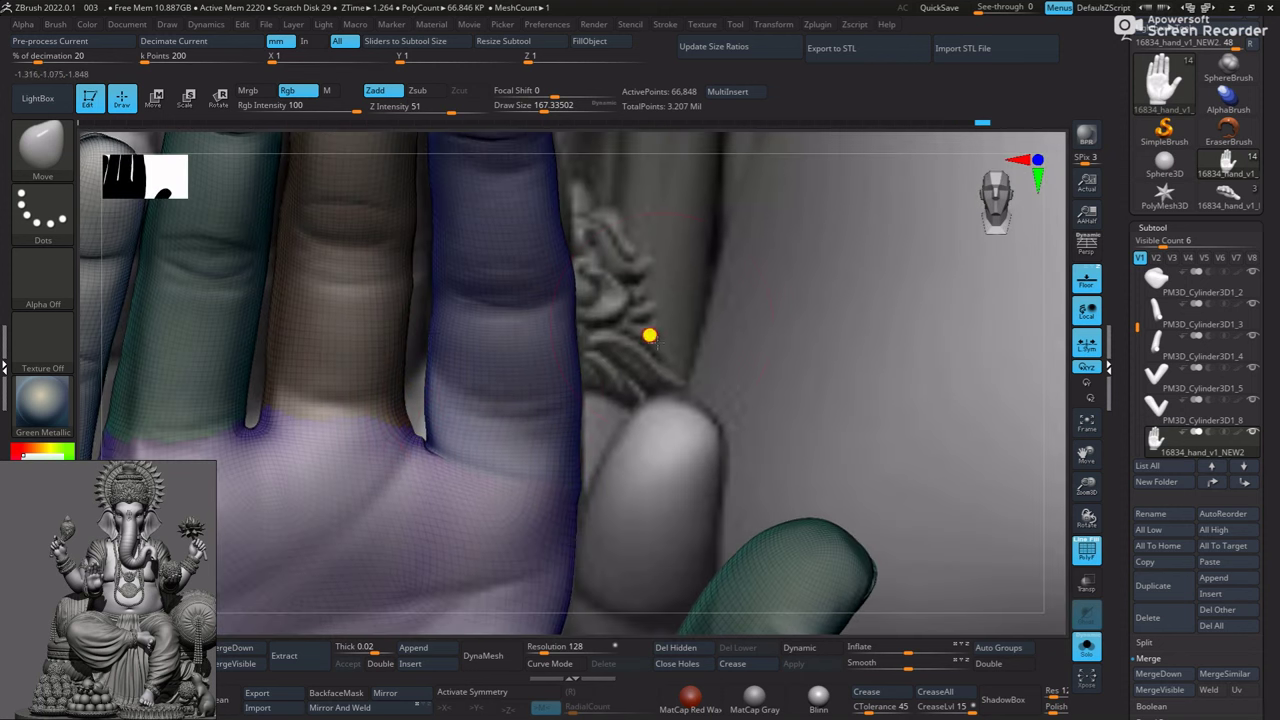
scroll(419, 366, up, 2)
scroll(696, 372, down, 5)
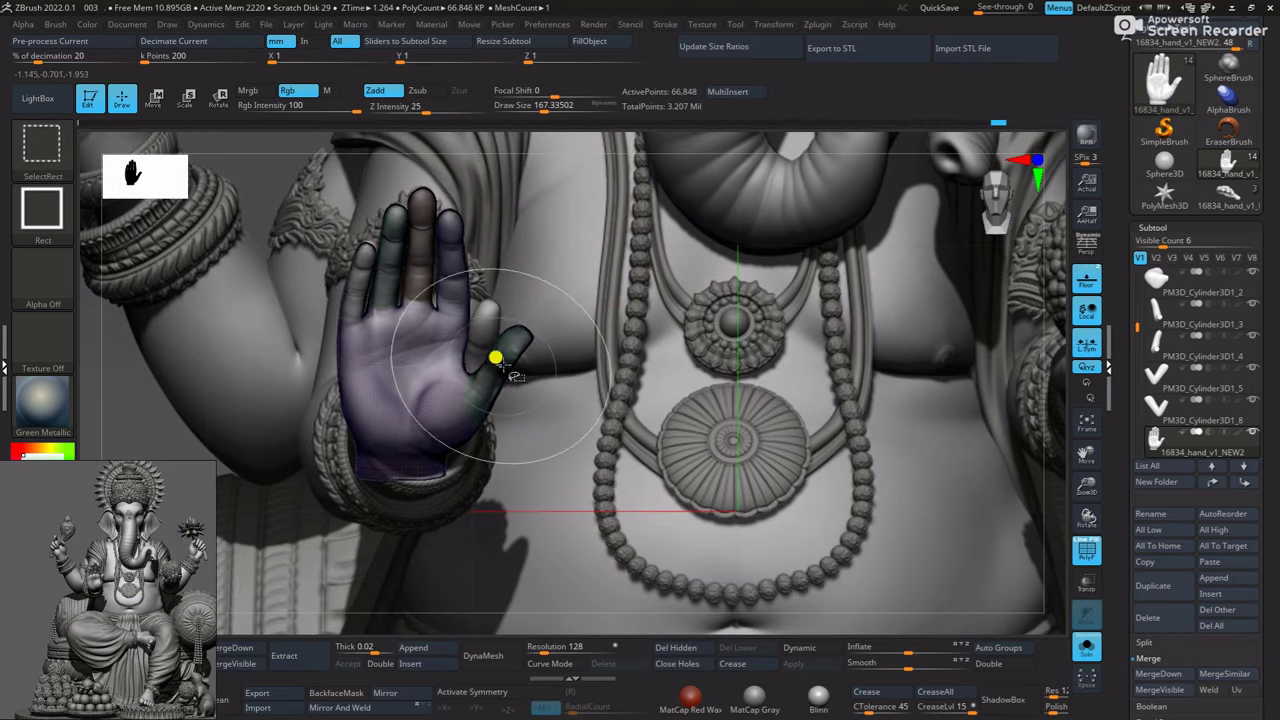
Mask the thumb and rotate it inward toward the palm with the Transpose gizmo
ctrl+drag(494, 354, 572, 386)
ctrl+click(572, 386)
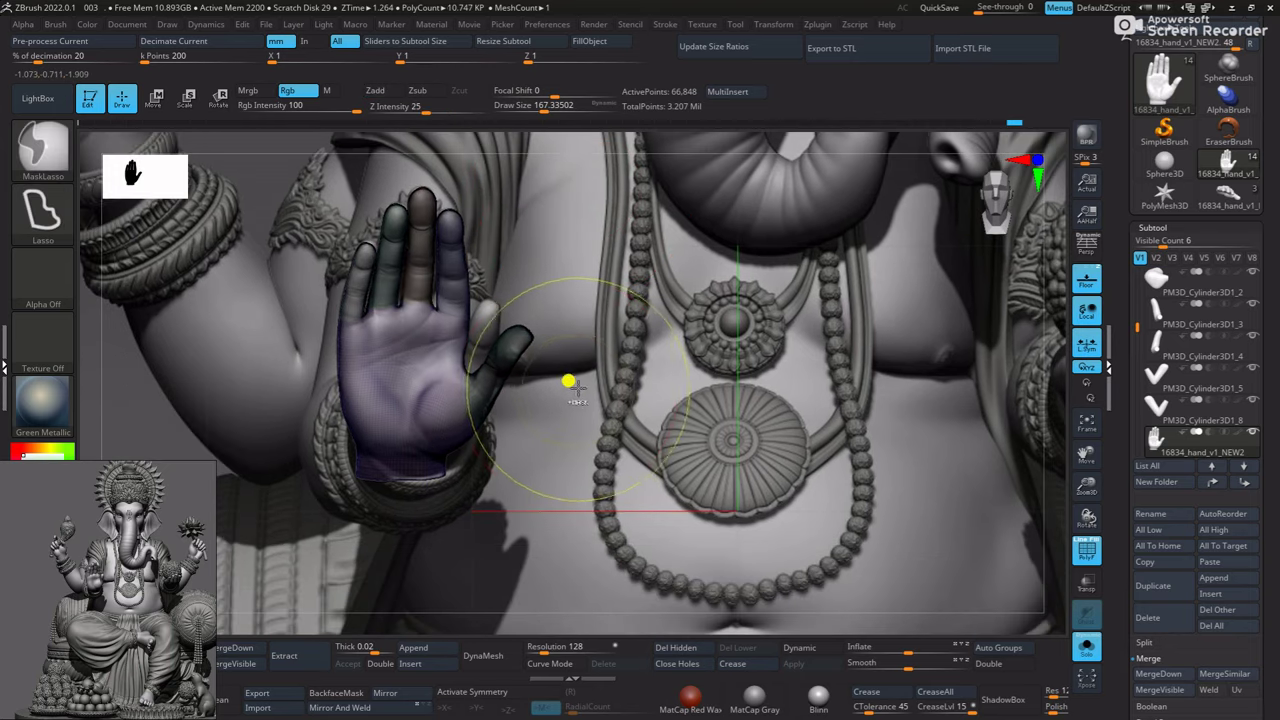
key(w)
alt+drag(500, 337, 506, 449)
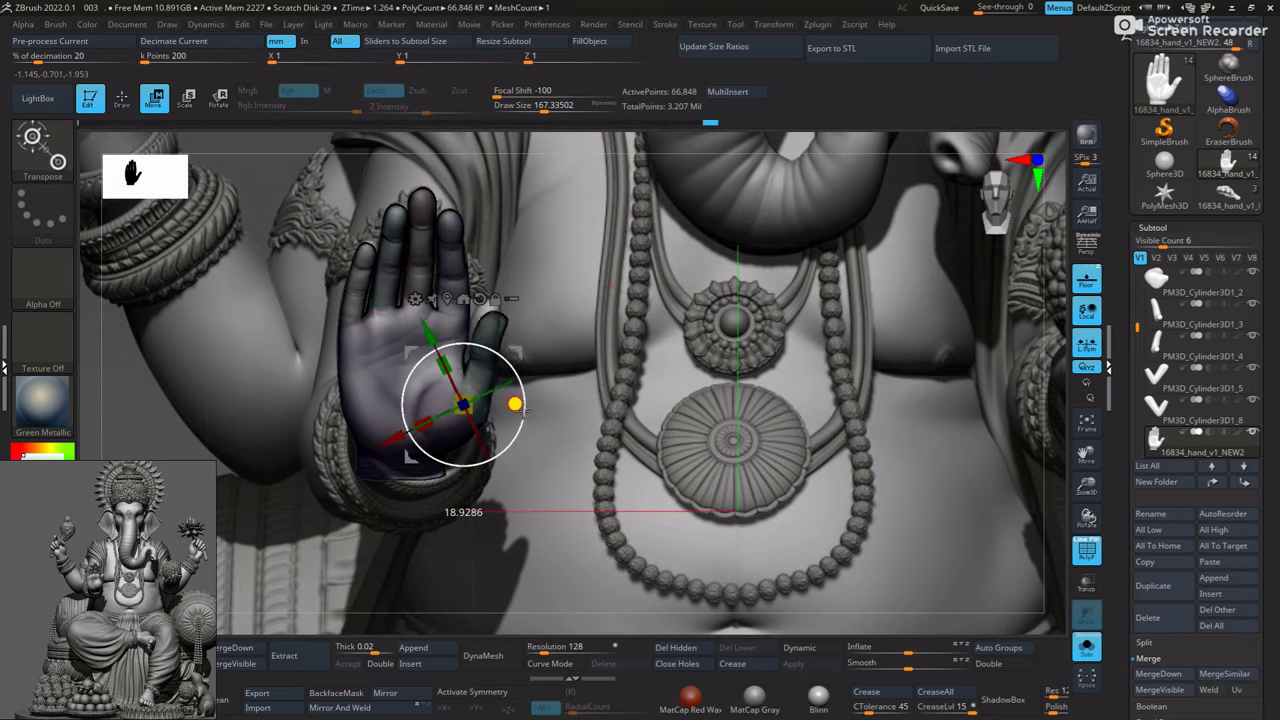
mouse_move(518, 406)
mouse_down()
mouse_move(514, 440)
mouse_move(511, 429)
mouse_up()
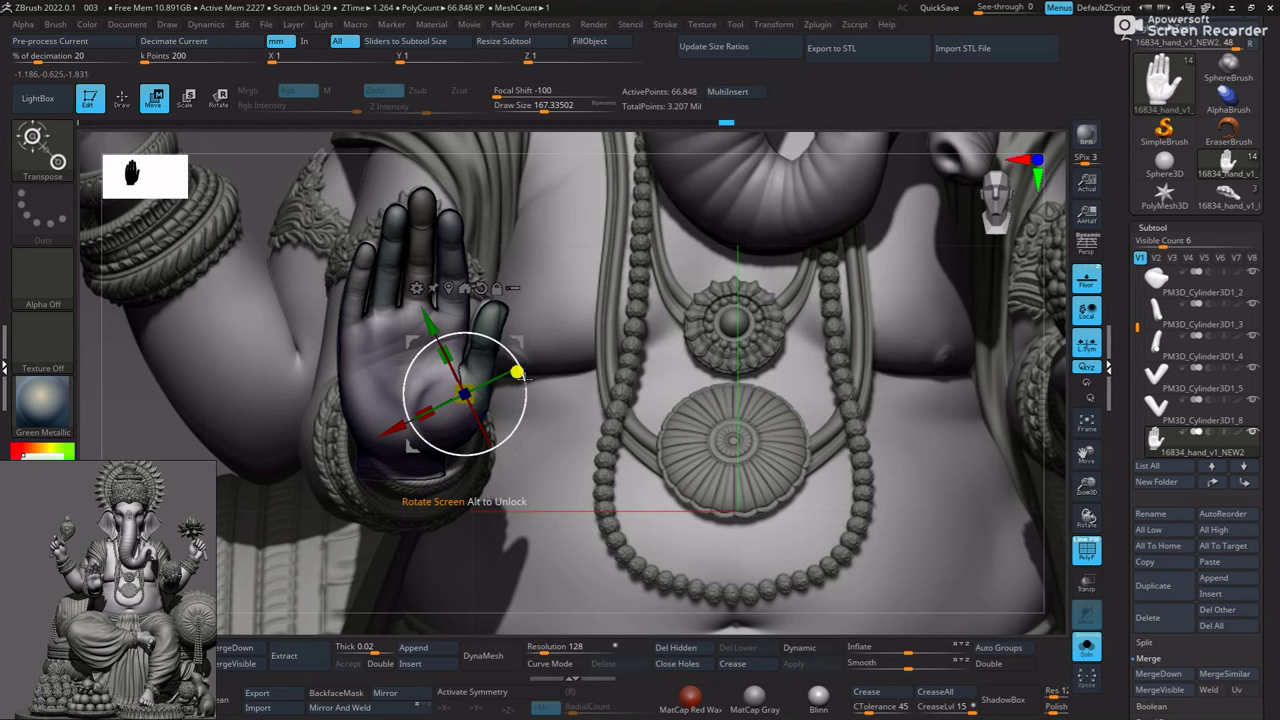
click(1092, 289)
drag(709, 289, 500, 393)
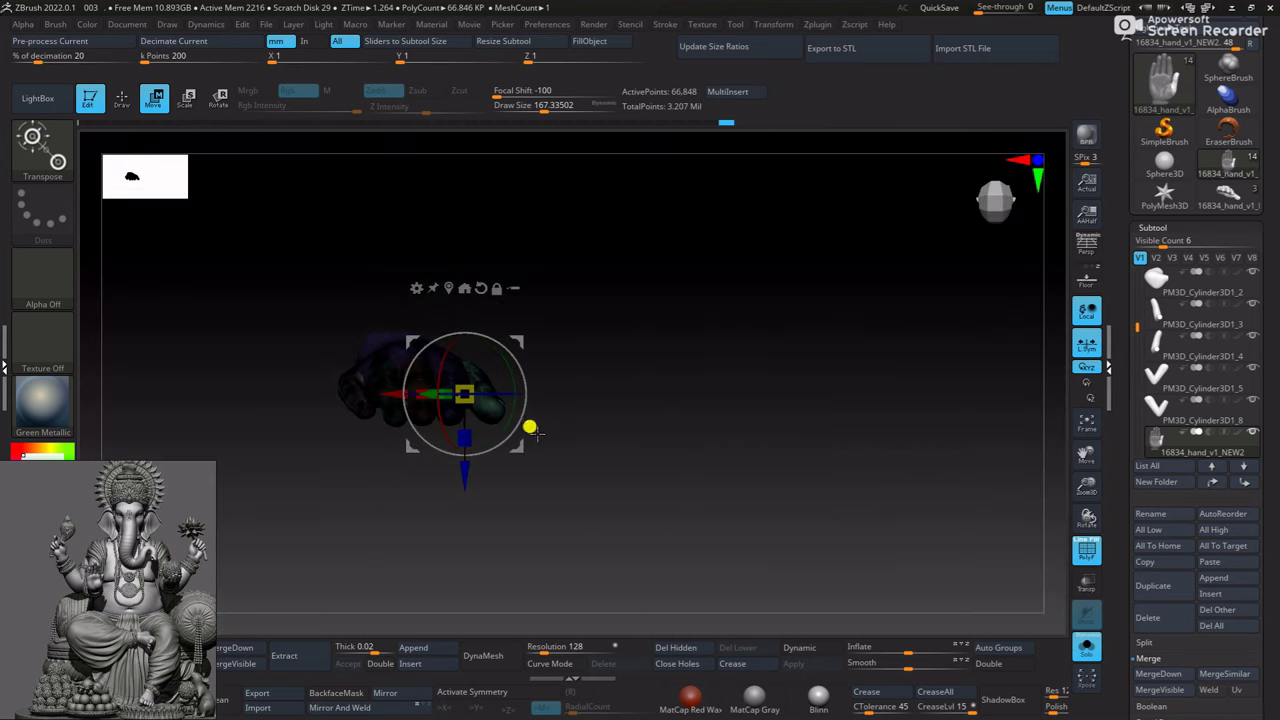
drag(517, 445, 631, 406)
key(q)
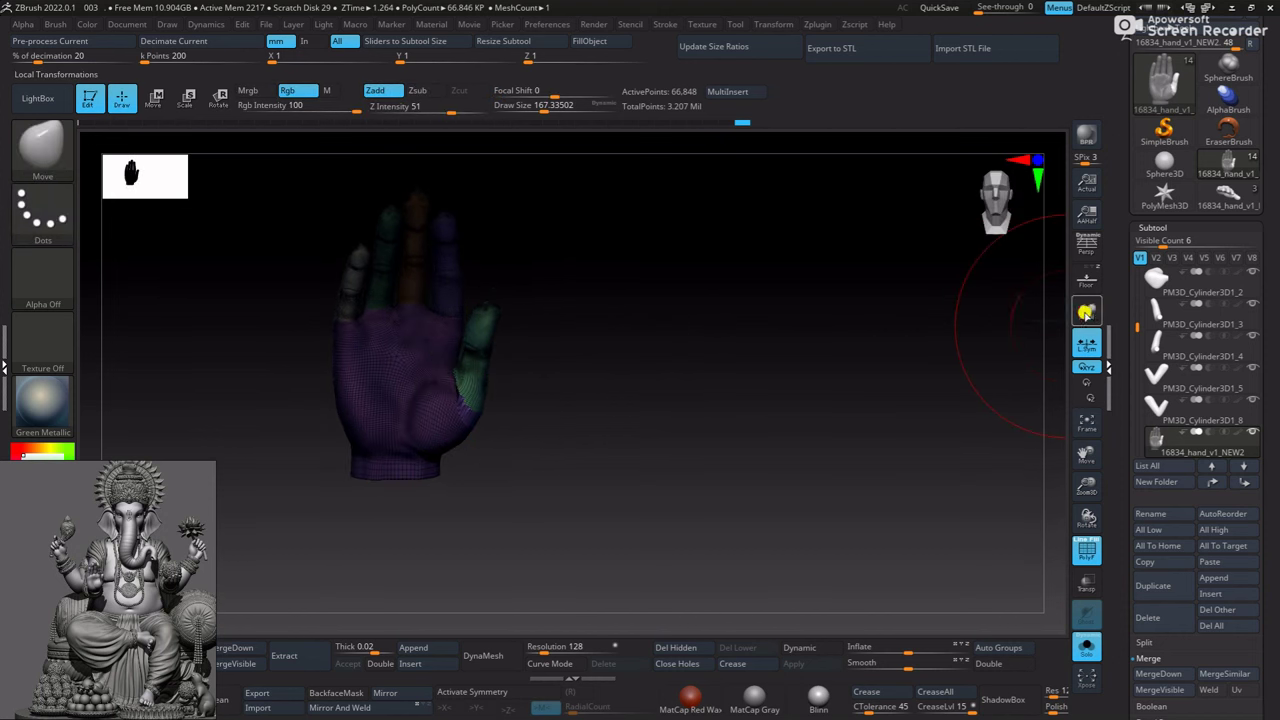
With the full Ganesha shown again, smooth the thumb where it joins the palm
click(1086, 313)
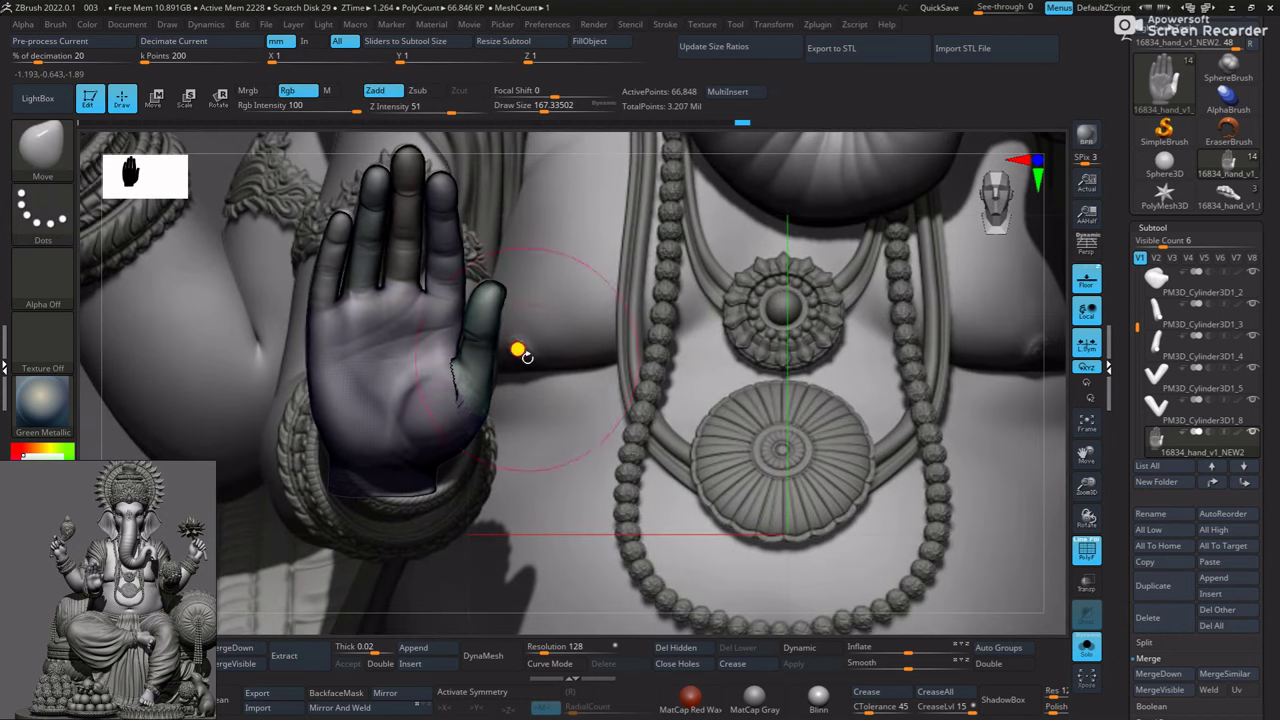
scroll(517, 352, up, 3)
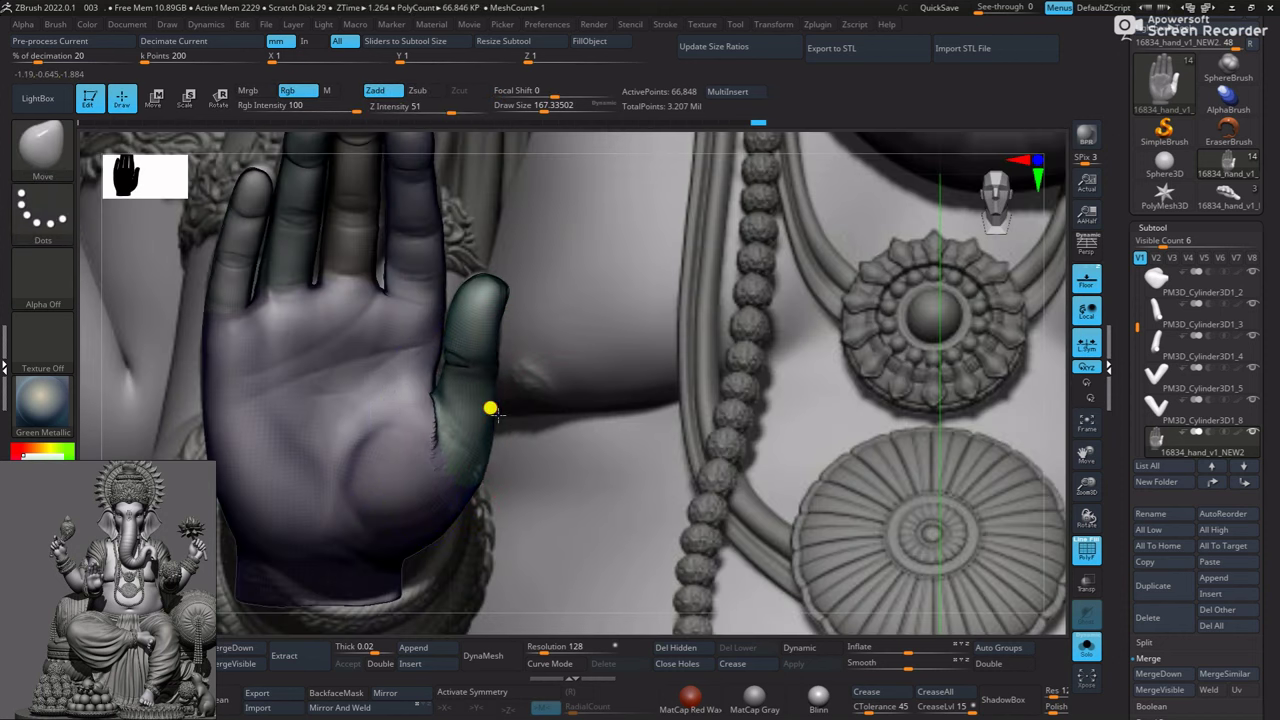
scroll(531, 397, up, 1)
scroll(495, 240, up, 2)
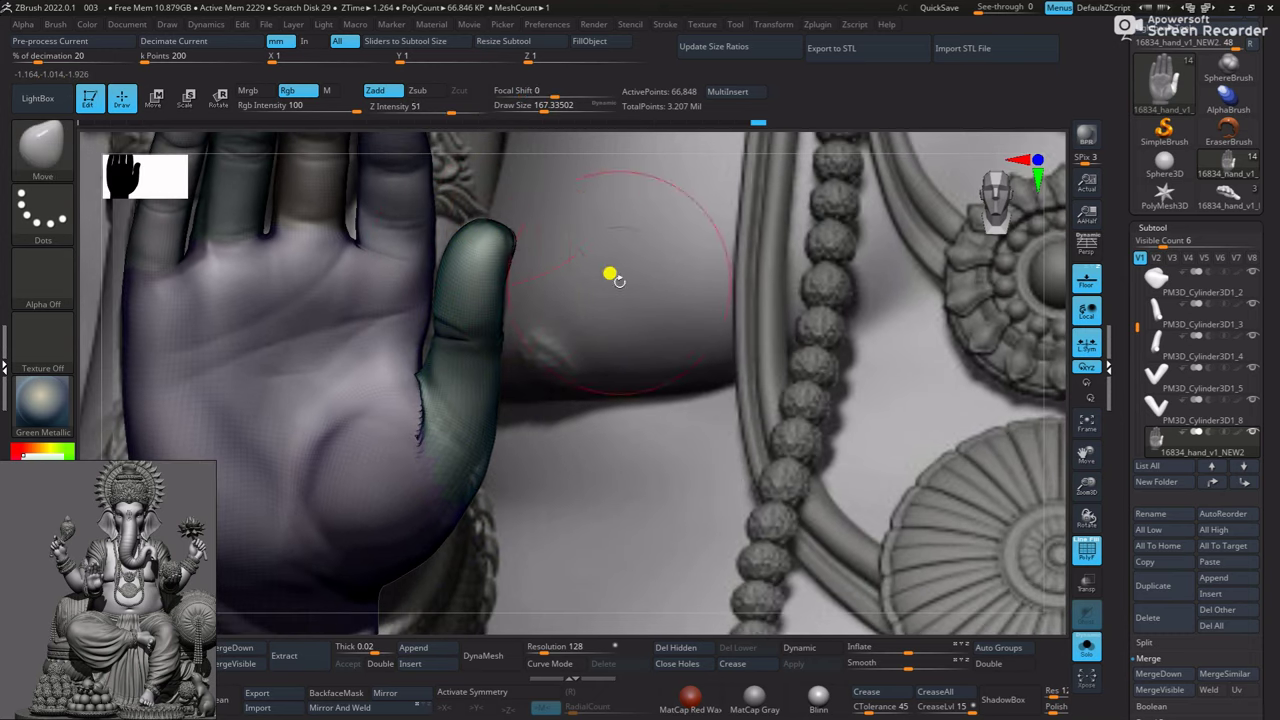
shift+drag(450, 360, 407, 402)
scroll(566, 350, up, 3)
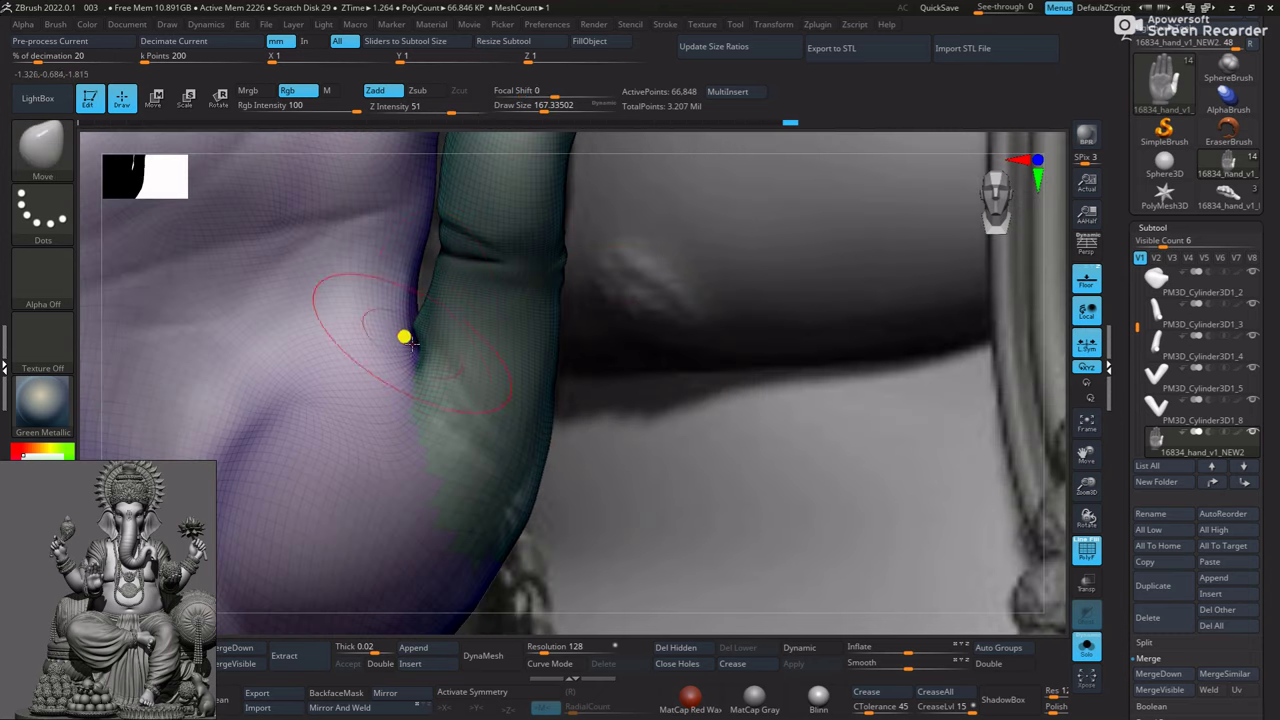
scroll(562, 398, down, 2)
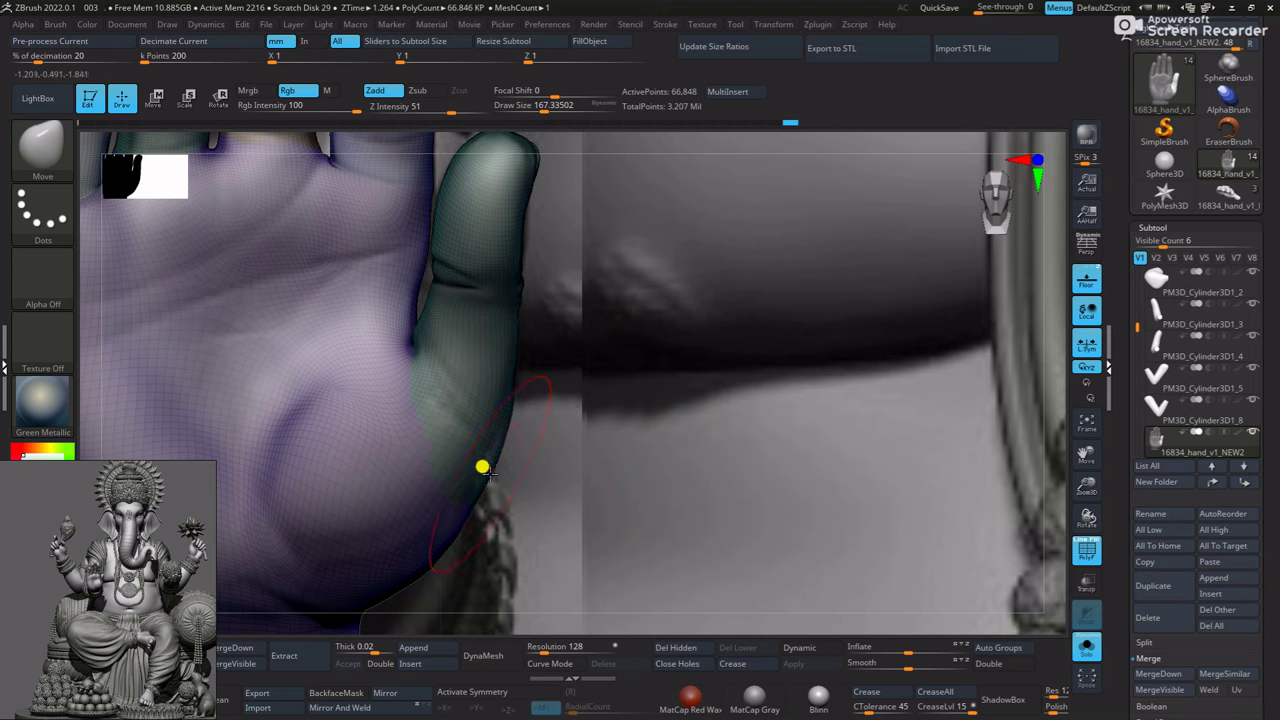
scroll(479, 476, down, 3)
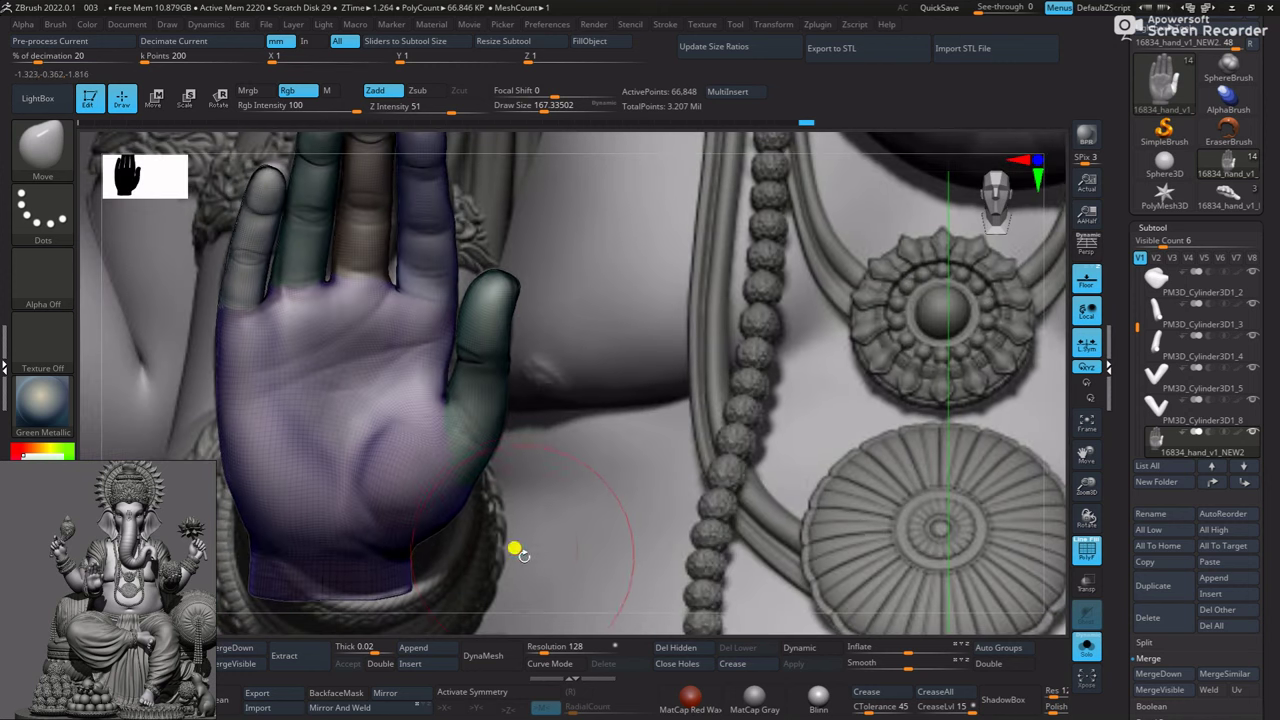
scroll(514, 549, down, 1)
scroll(528, 471, up, 3)
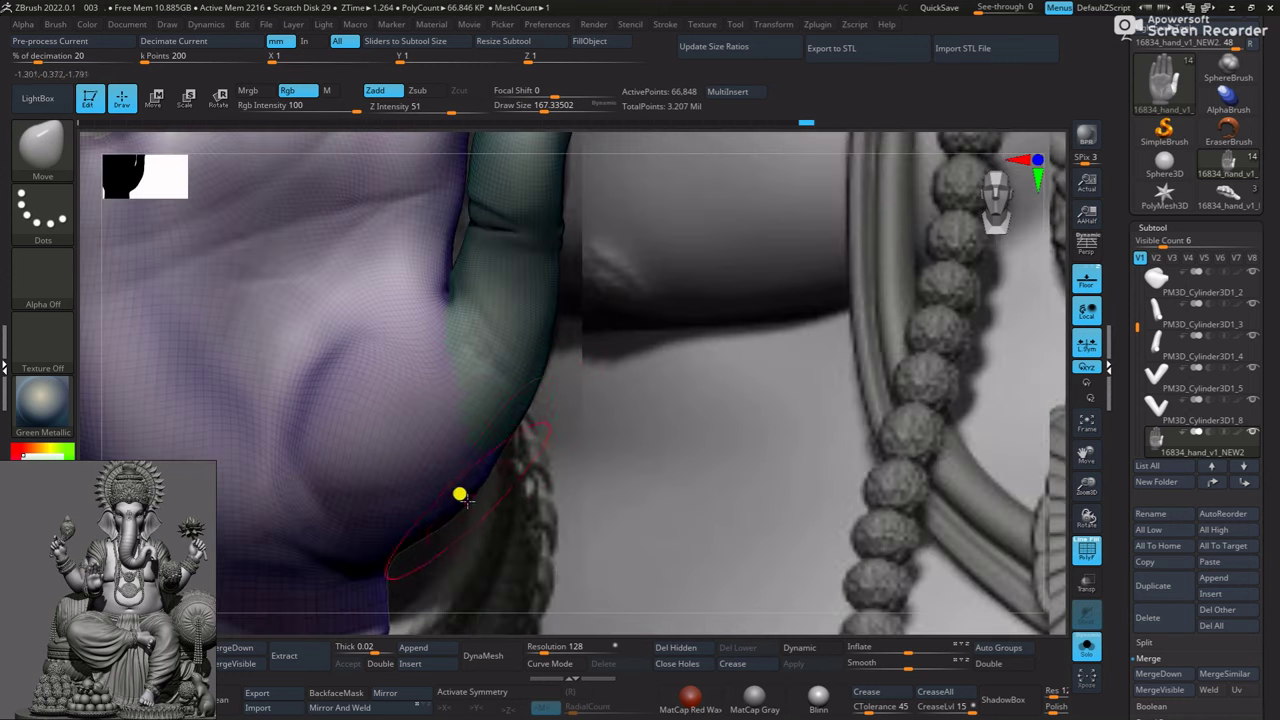
scroll(459, 494, up, 1)
scroll(490, 446, down, 2)
scroll(457, 469, down, 1)
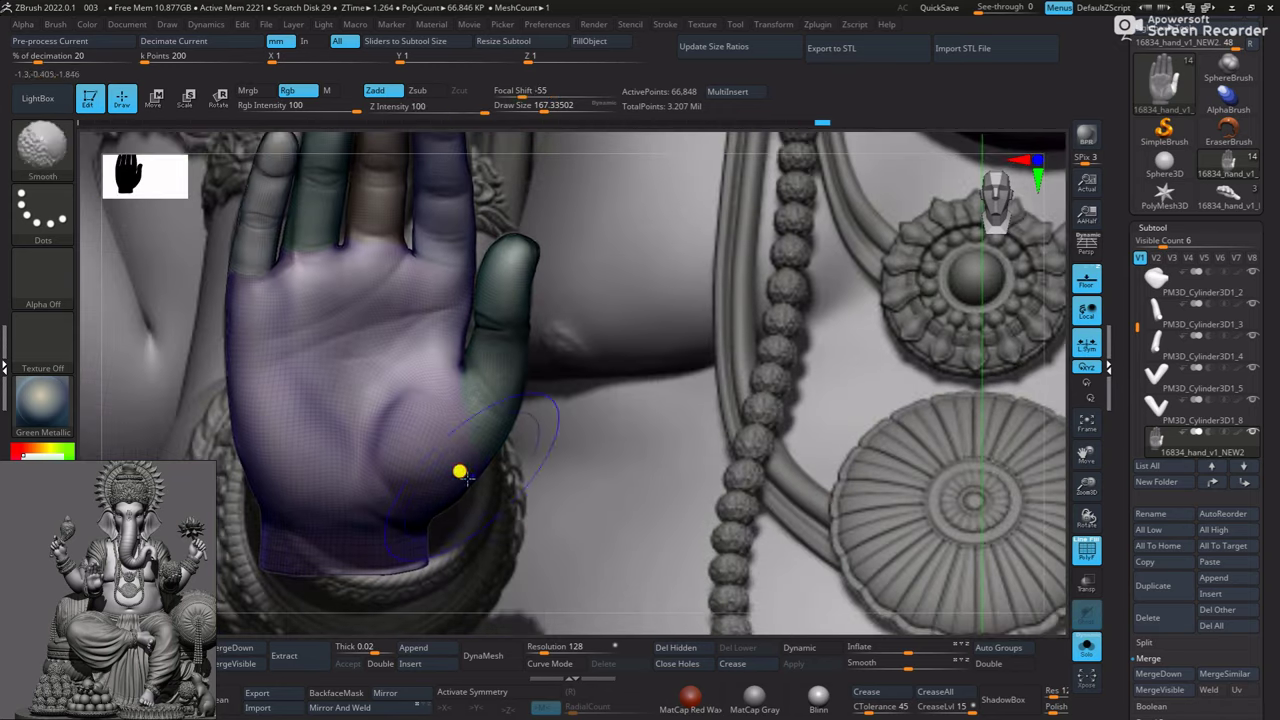
scroll(843, 355, down, 2)
Narrow the forearm cylinder's wrist end with the Move brush and smooth it
click(1089, 302)
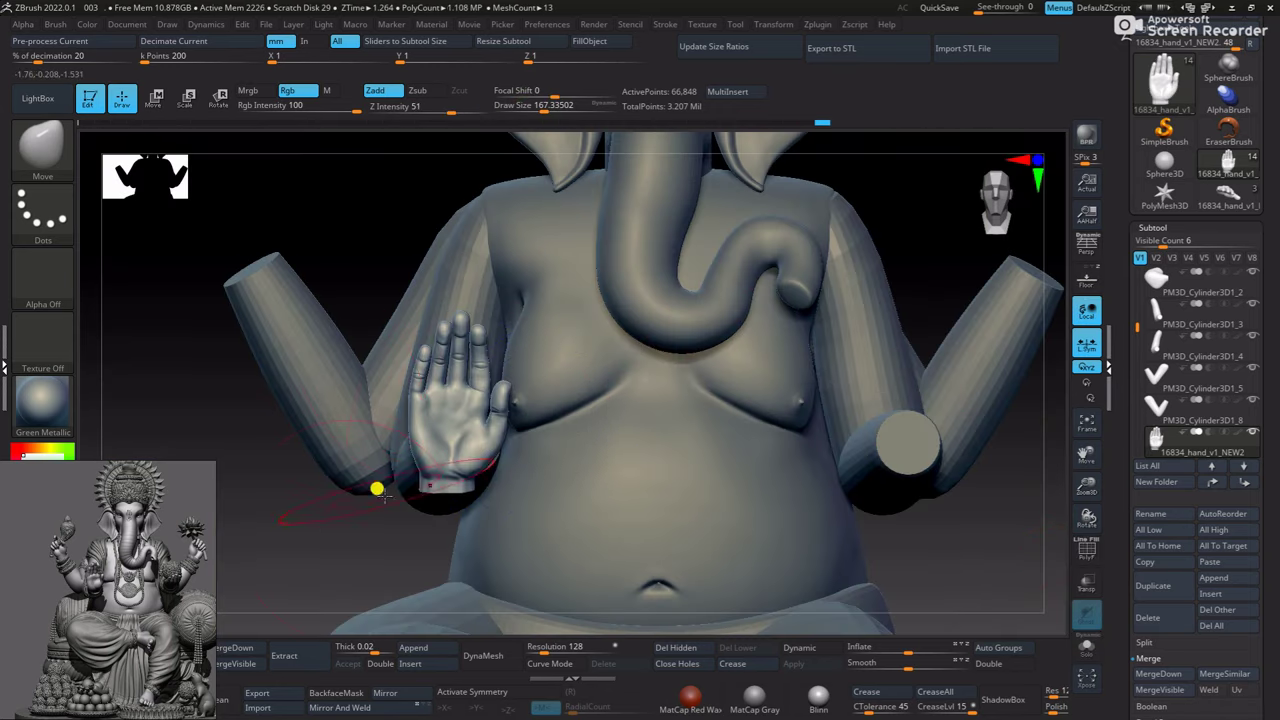
shift+drag(374, 486, 391, 529)
alt+click(423, 451)
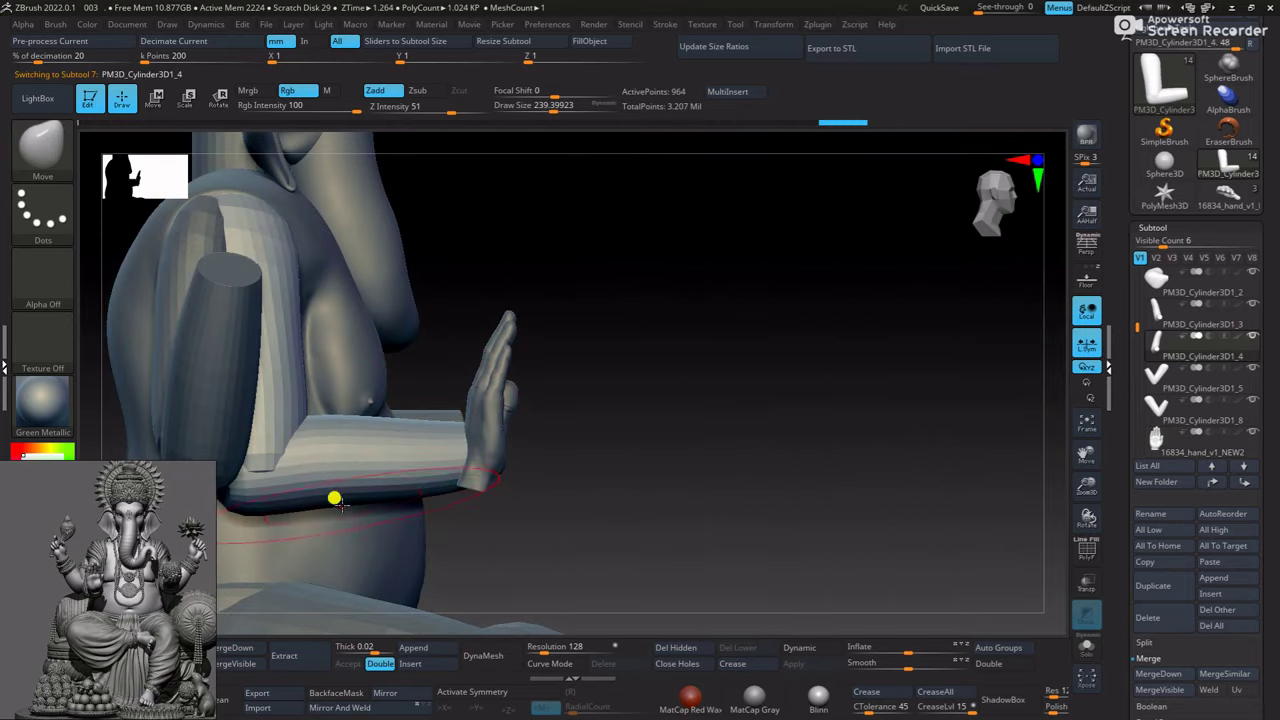
scroll(508, 425, up, 1)
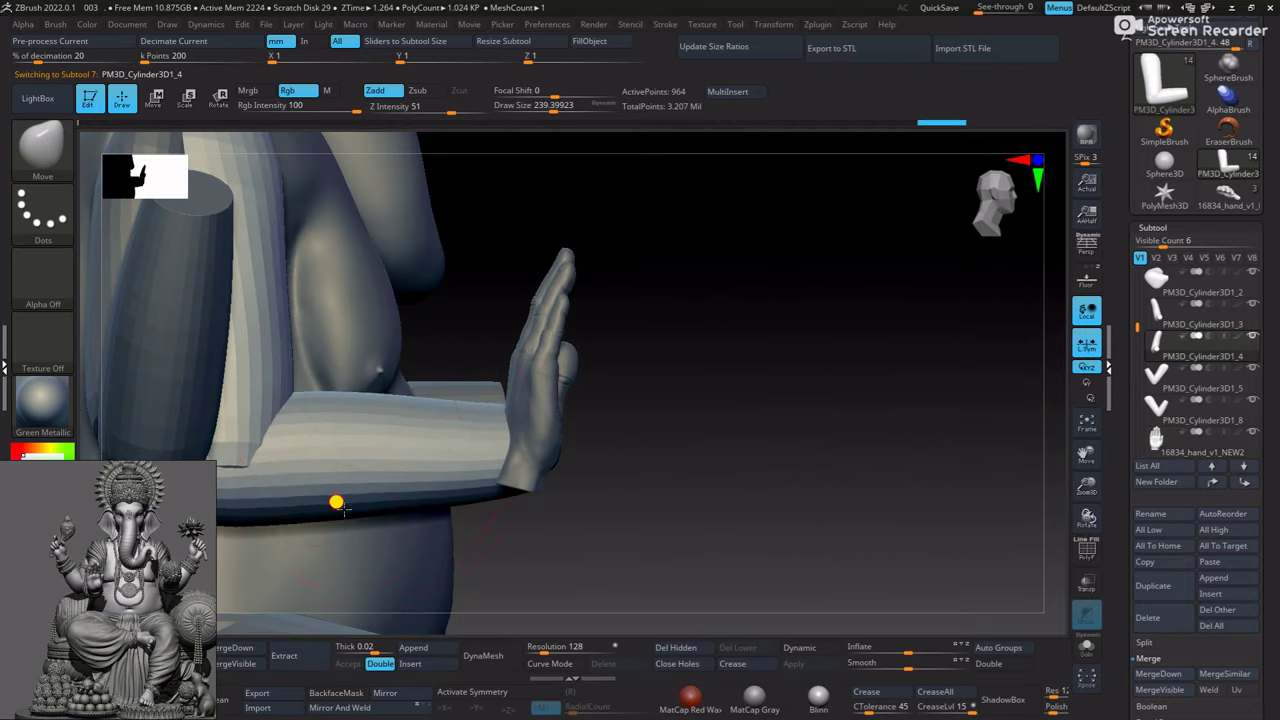
shift+drag(371, 400, 584, 480)
mouse_move(393, 463)
right_down()
mouse_move(343, 423)
mouse_move(563, 249)
mouse_move(531, 571)
mouse_move(413, 407)
right_up()
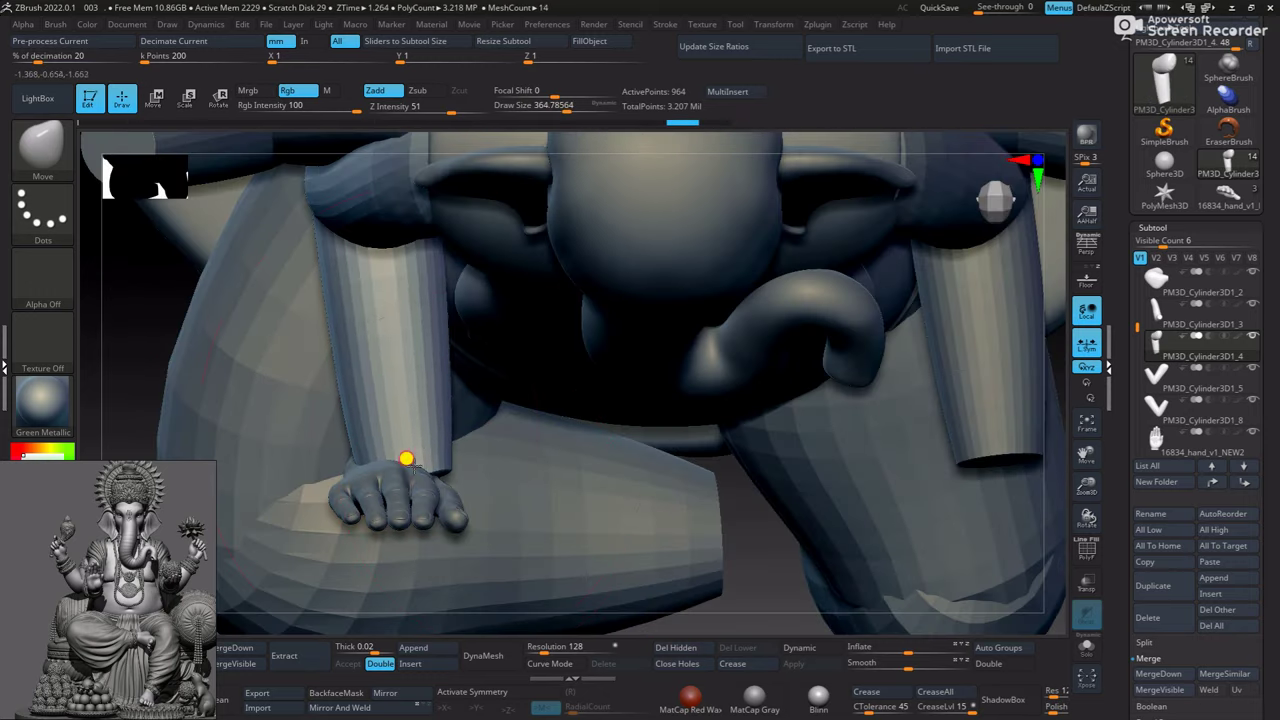
drag(406, 459, 376, 348)
right_drag(126, 329, 324, 381)
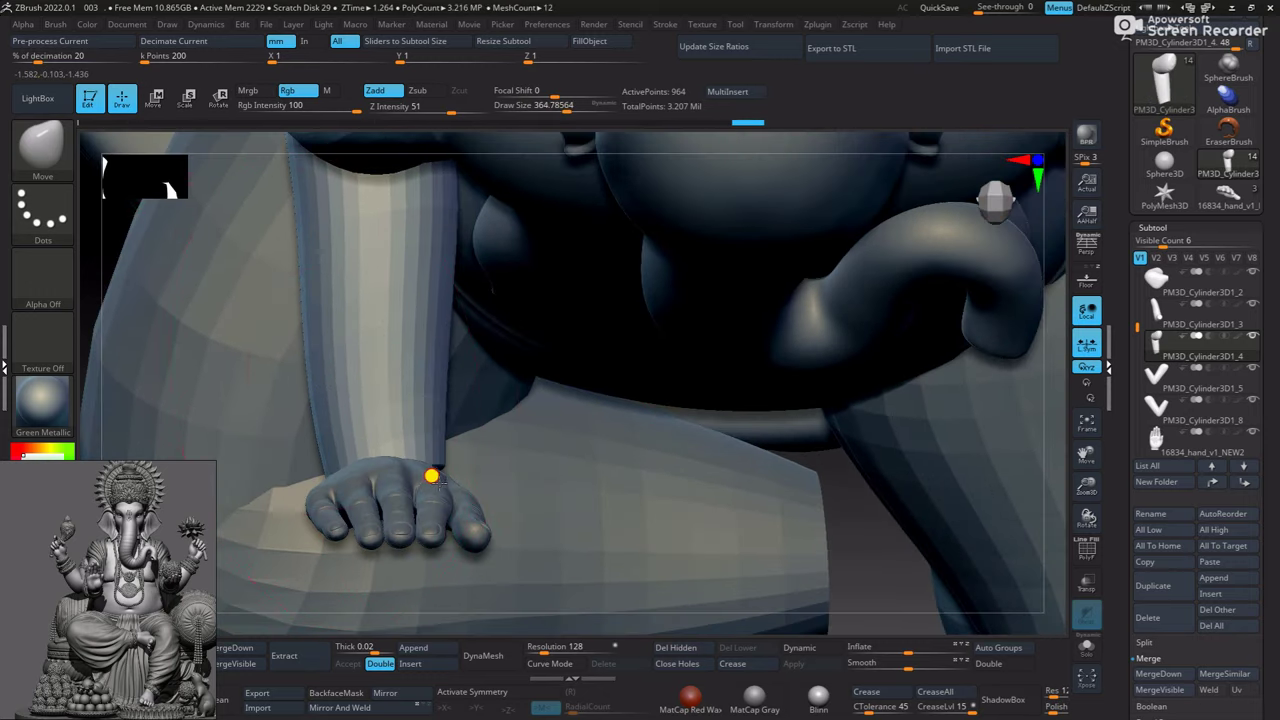
key([)
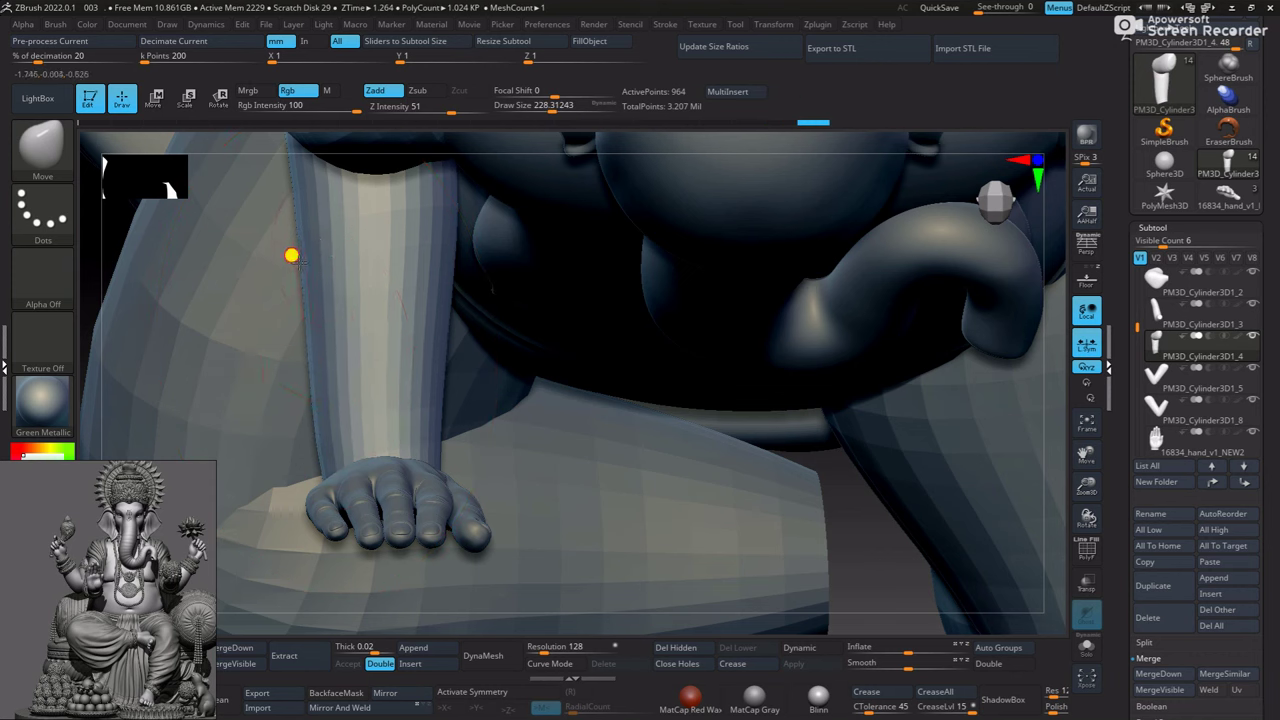
key(shift)
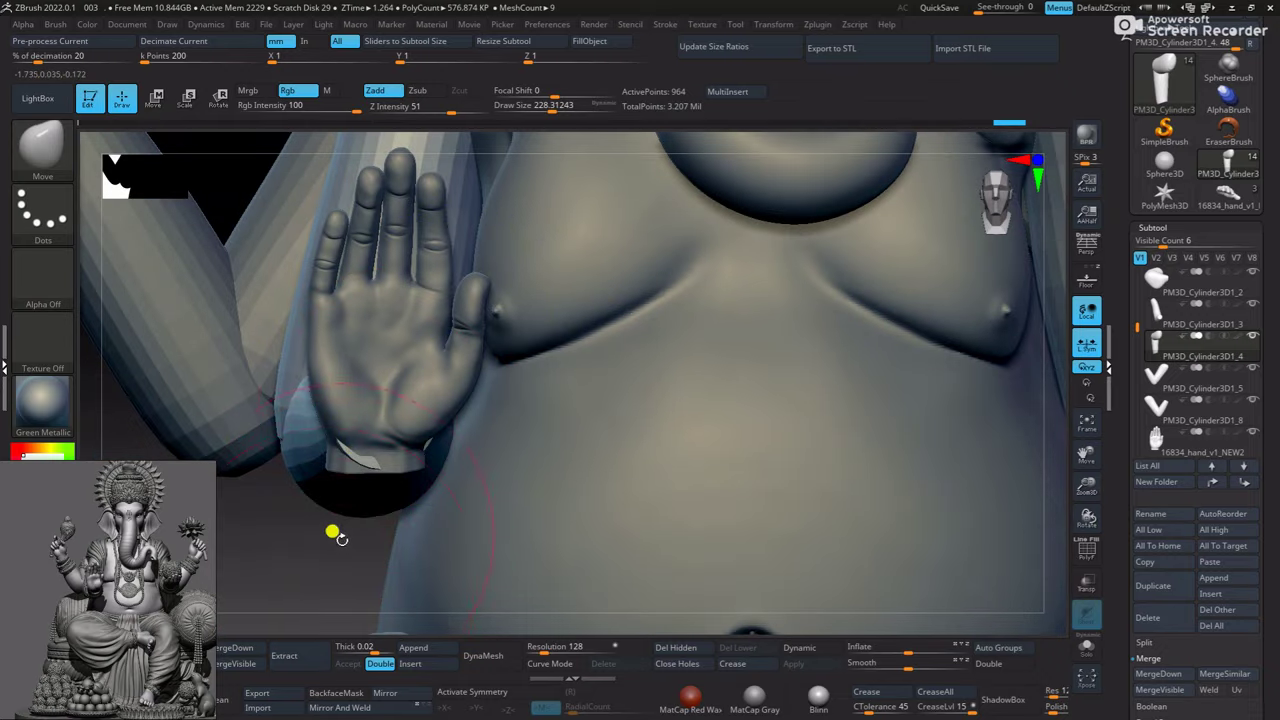
Mask the raised hand above the wrist and scale up its wrist end with Transpose
mouse_move(333, 532)
right_down()
mouse_move(274, 317)
mouse_move(320, 374)
right_up()
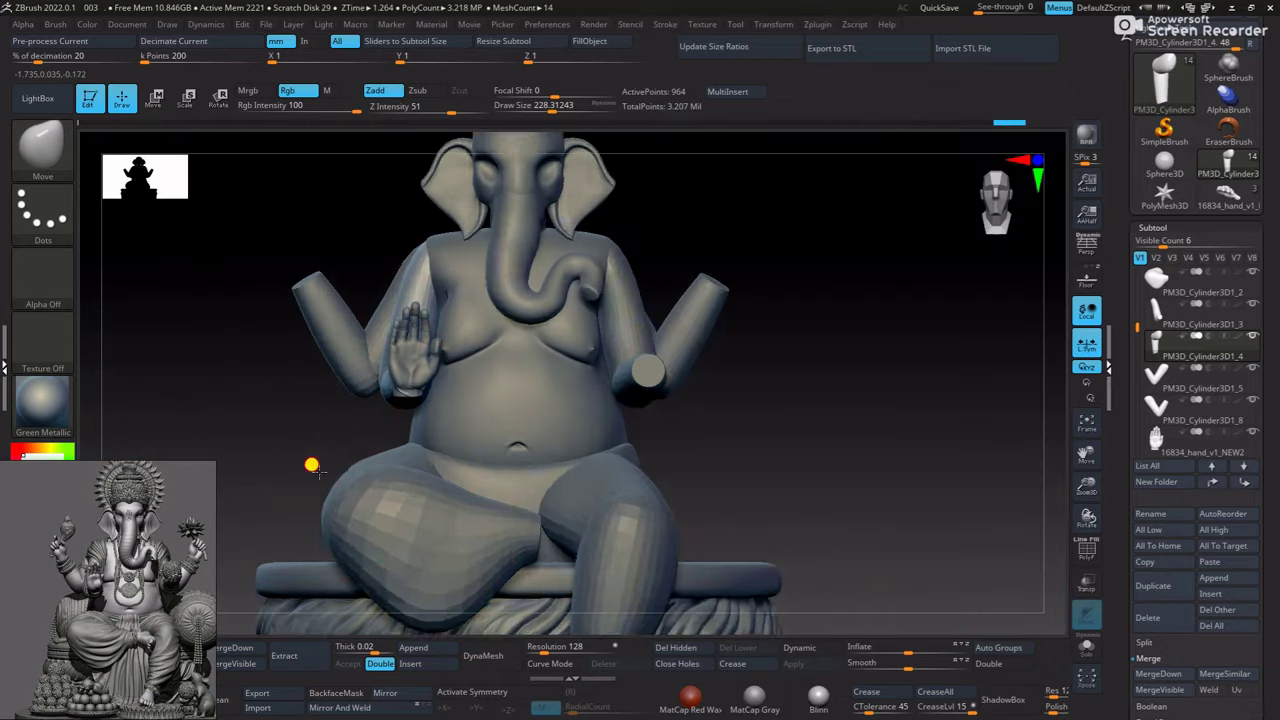
mouse_move(312, 465)
ctrl+right_down()
mouse_move(309, 454)
mouse_move(484, 337)
ctrl+right_up()
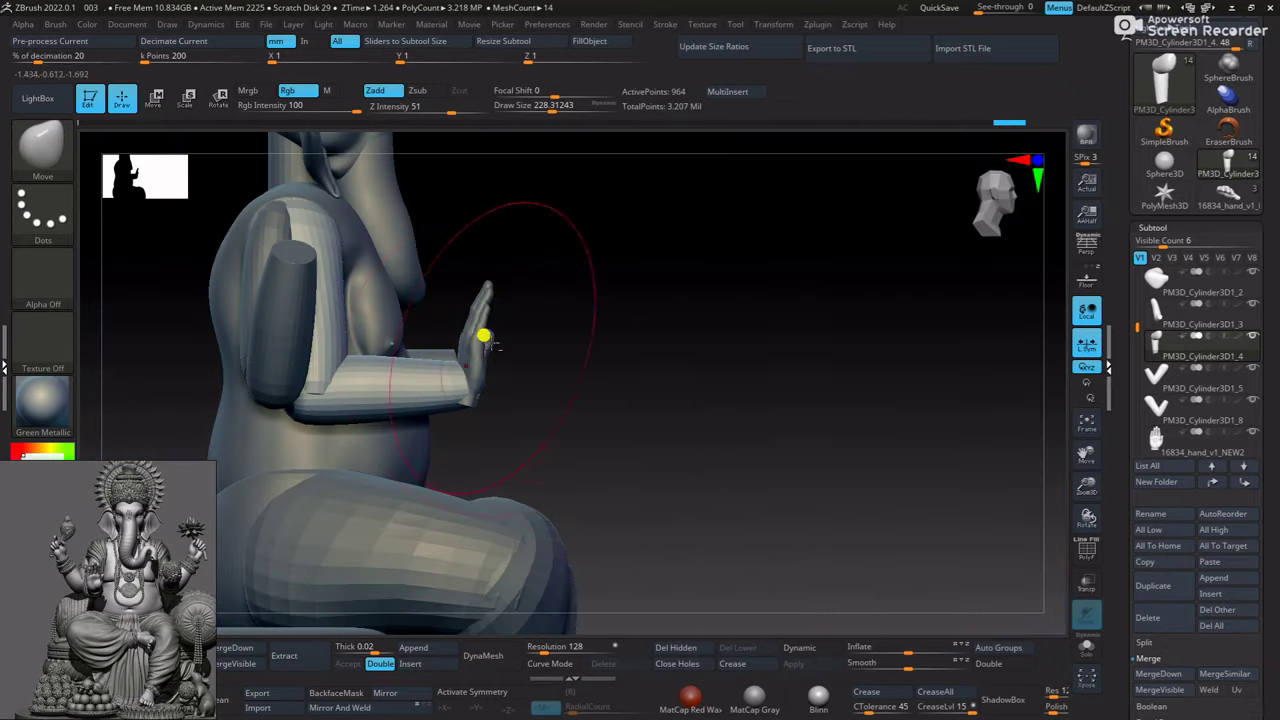
alt+click(468, 291)
click(1087, 645)
right_drag(708, 360, 600, 500)
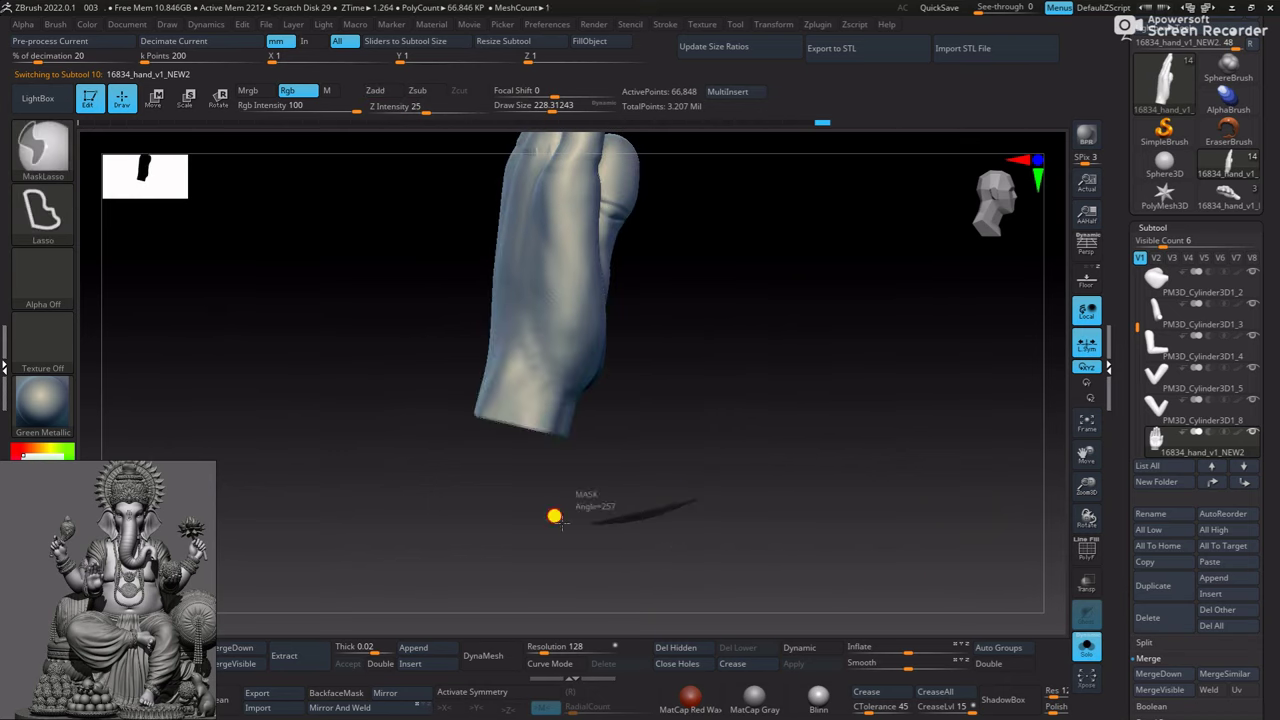
ctrl+shift+drag(554, 517, 432, 297)
key(w)
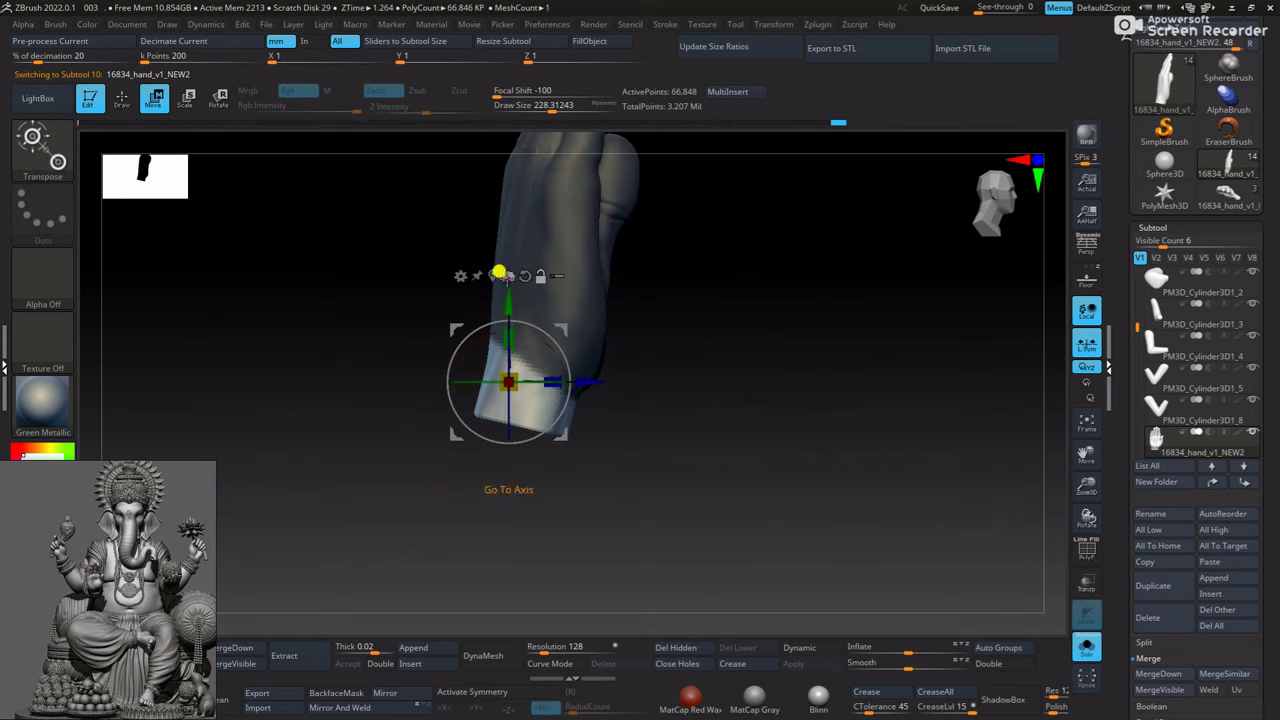
key(q)
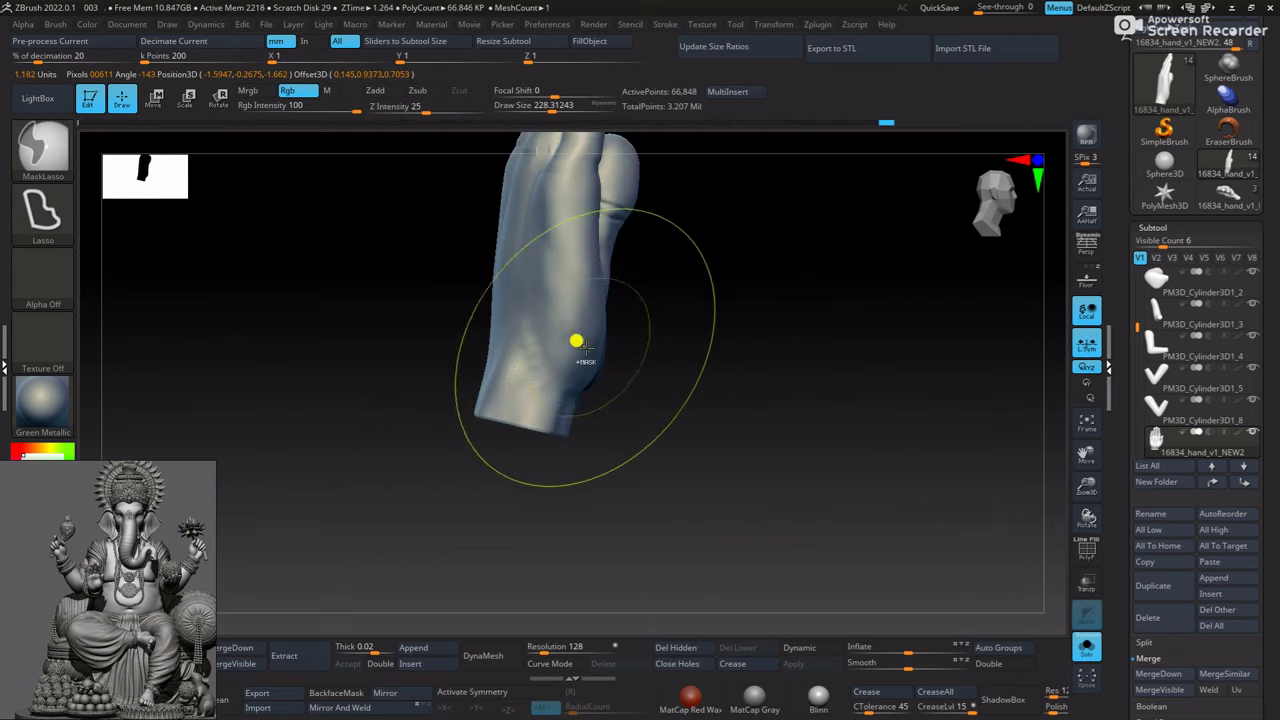
key(w)
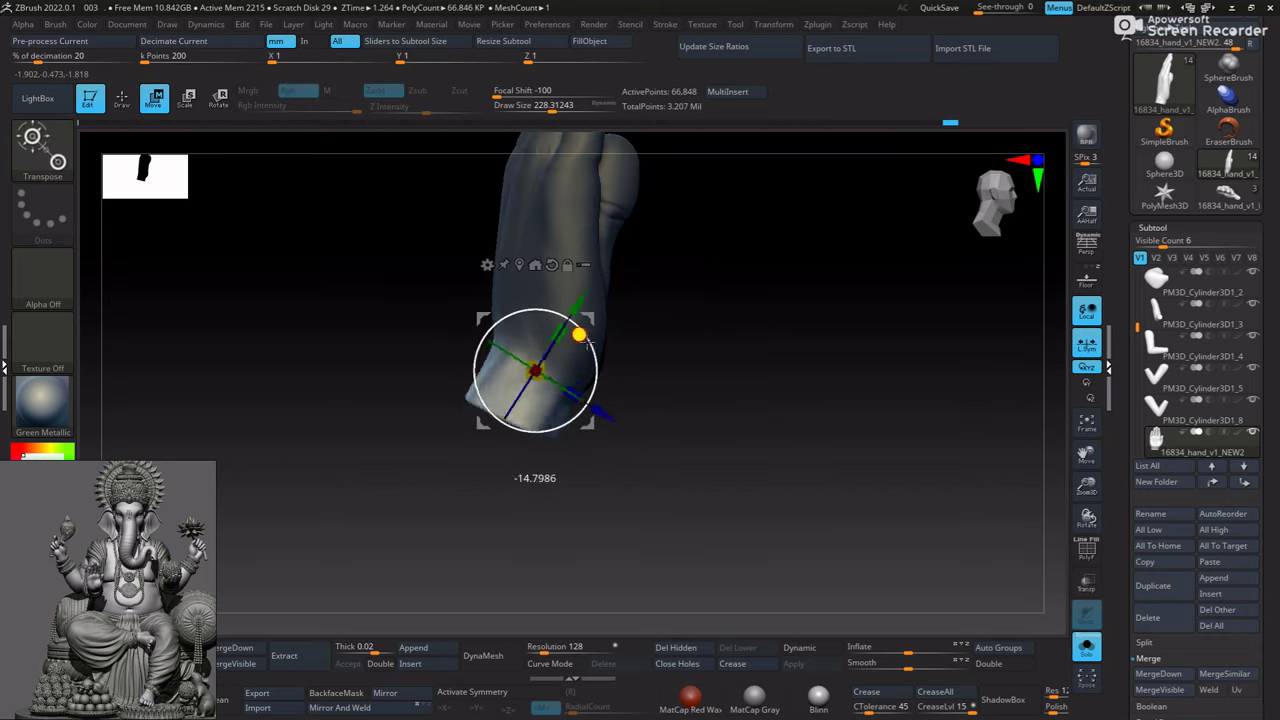
mouse_move(566, 388)
mouse_down()
mouse_move(601, 424)
mouse_move(509, 371)
mouse_move(680, 449)
mouse_move(710, 446)
mouse_move(889, 569)
mouse_up()
key(q)
Inspect the hand-to-forearm join from below, then turn the detailed reference back on
click(1087, 645)
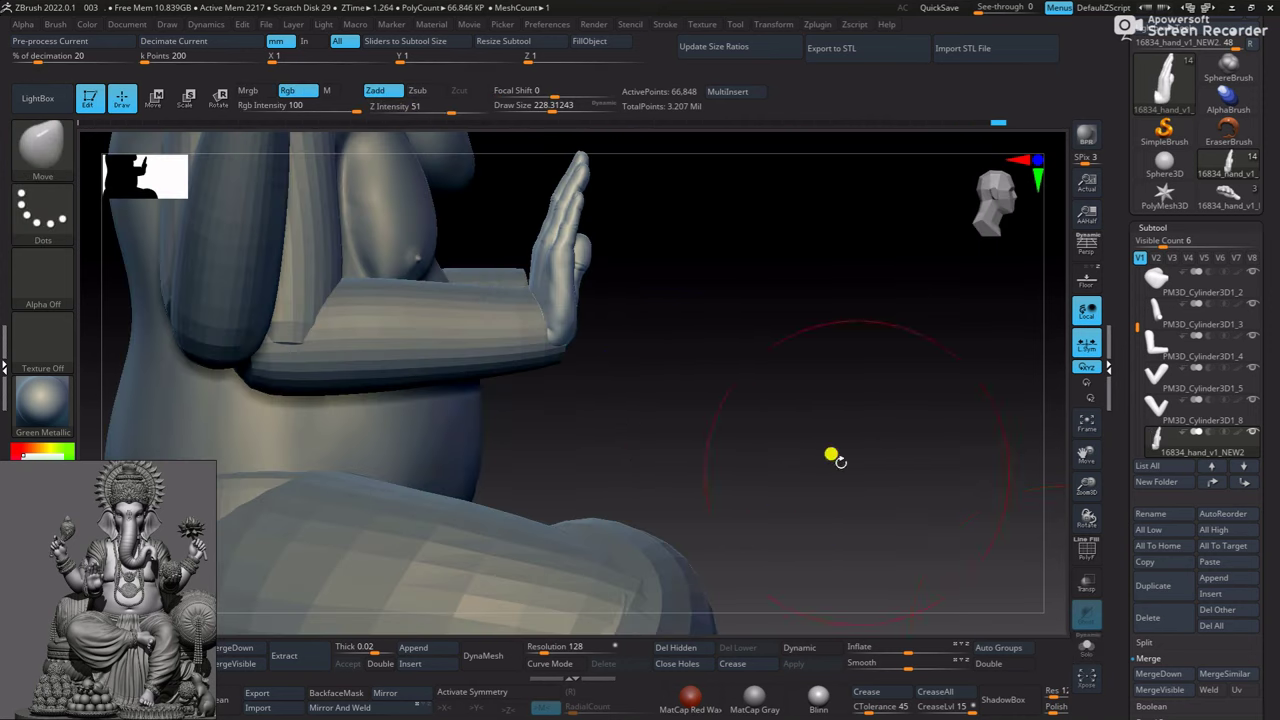
mouse_move(834, 451)
alt+mouse_down()
mouse_move(623, 423)
mouse_move(511, 362)
mouse_move(431, 466)
mouse_move(486, 337)
mouse_move(486, 371)
alt+mouse_up()
alt+click(511, 362)
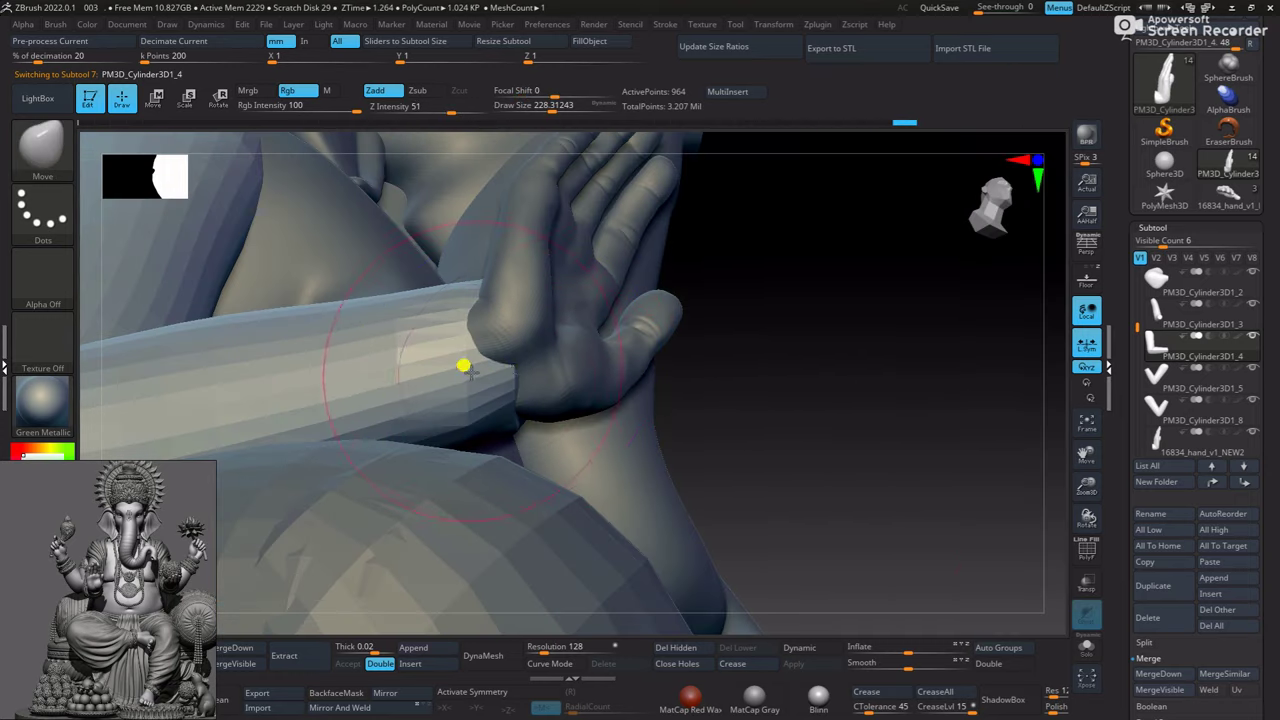
mouse_move(844, 428)
mouse_down()
mouse_move(780, 491)
mouse_move(469, 395)
mouse_up()
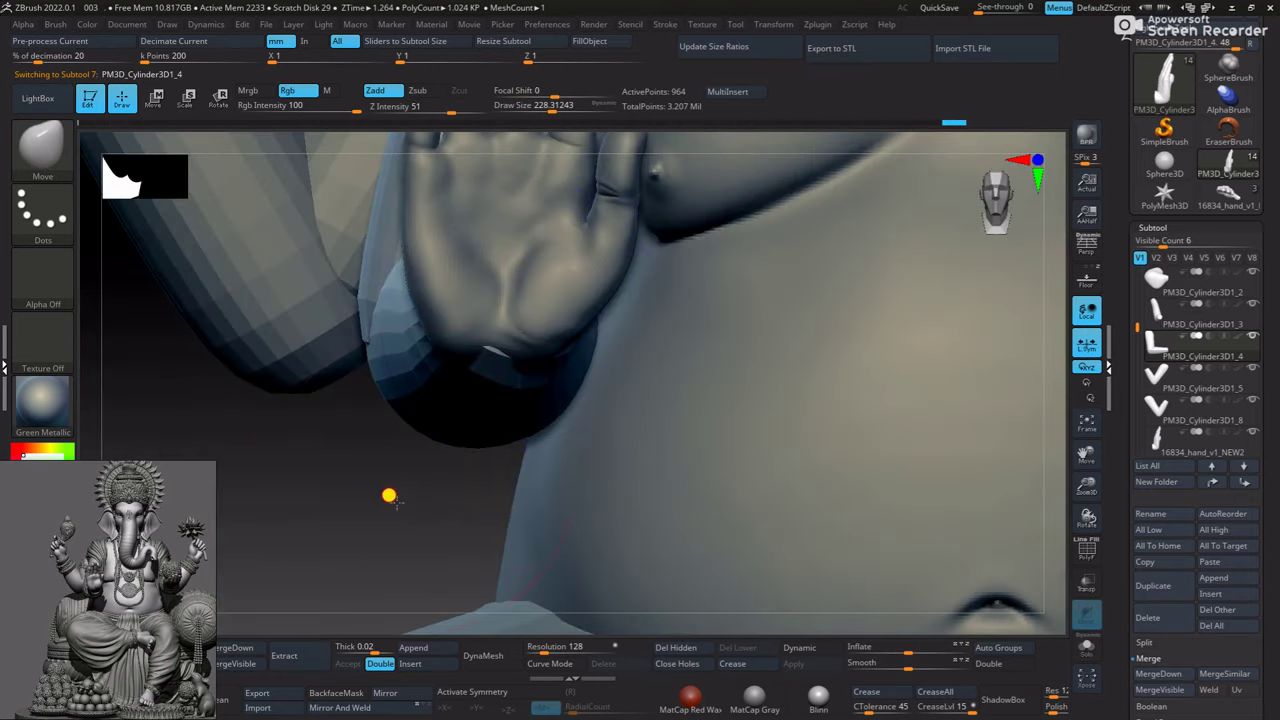
drag(389, 496, 480, 289)
alt+click(380, 318)
mouse_move(303, 485)
mouse_down()
mouse_move(523, 334)
mouse_move(531, 383)
mouse_move(271, 389)
mouse_move(390, 494)
mouse_move(354, 289)
mouse_up()
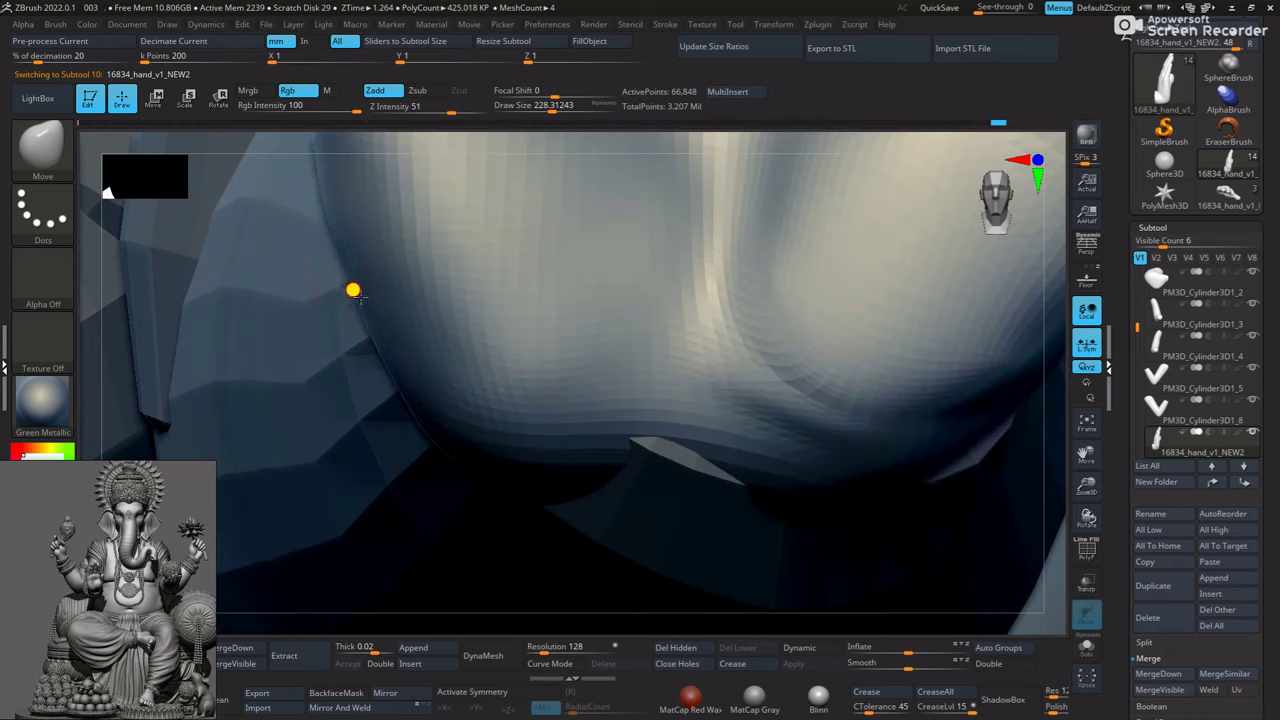
mouse_move(333, 612)
mouse_down()
mouse_move(294, 360)
mouse_move(551, 388)
mouse_up()
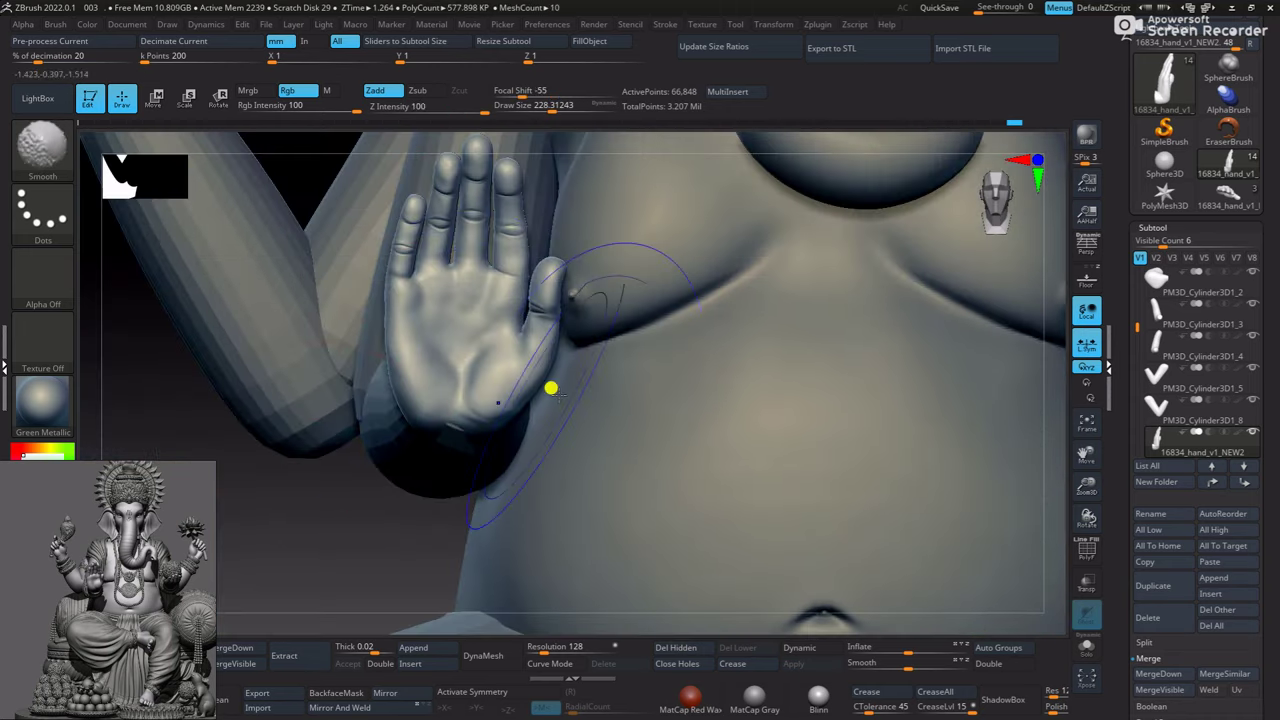
click(1088, 283)
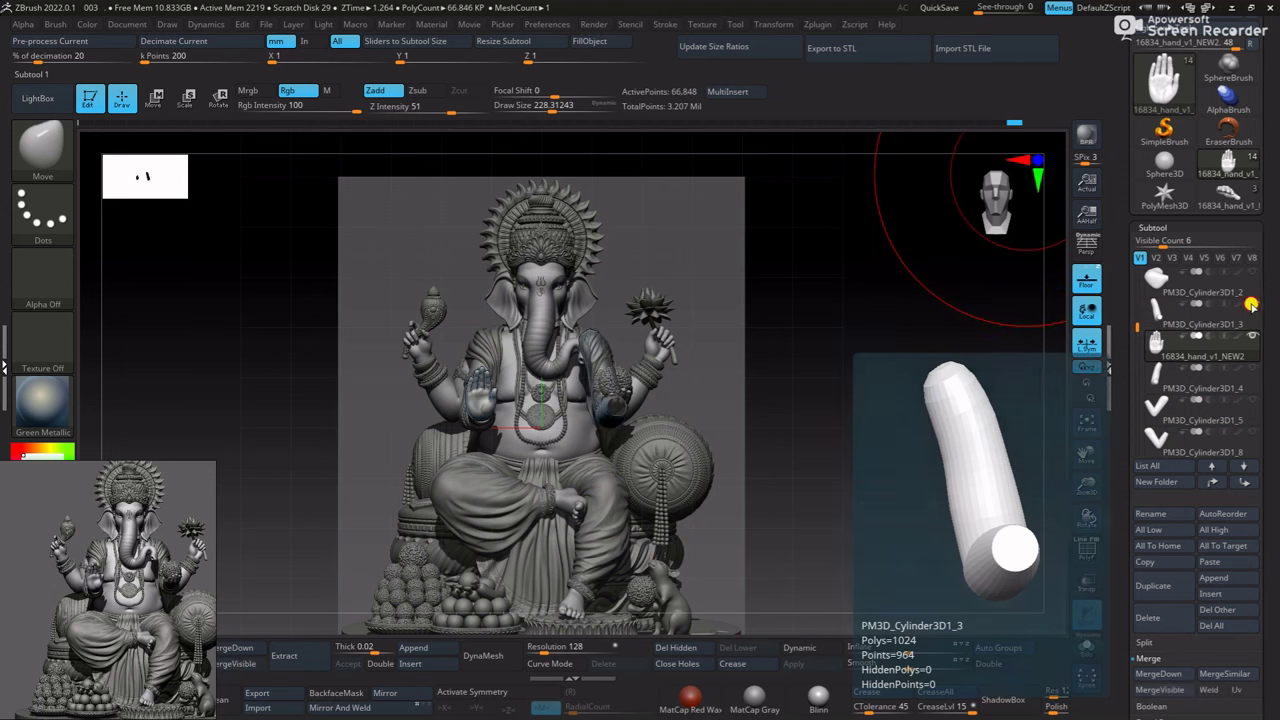
click(1251, 402)
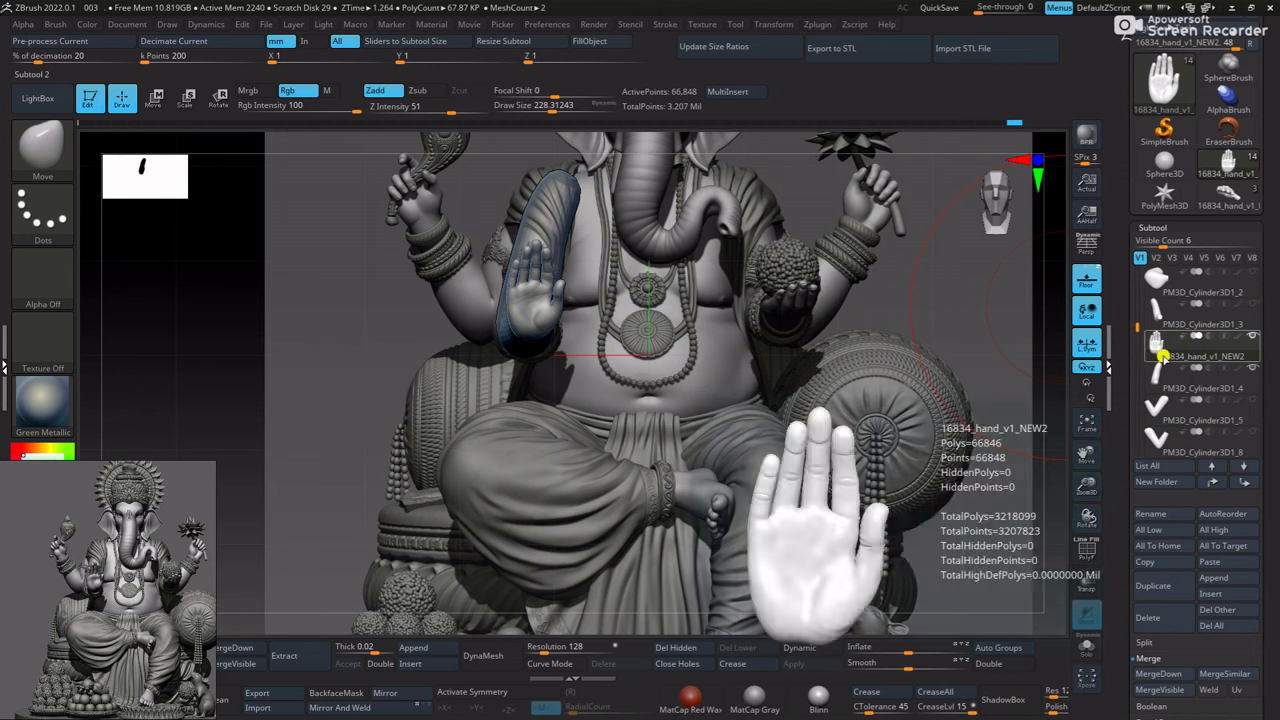
drag(1168, 342, 1165, 385)
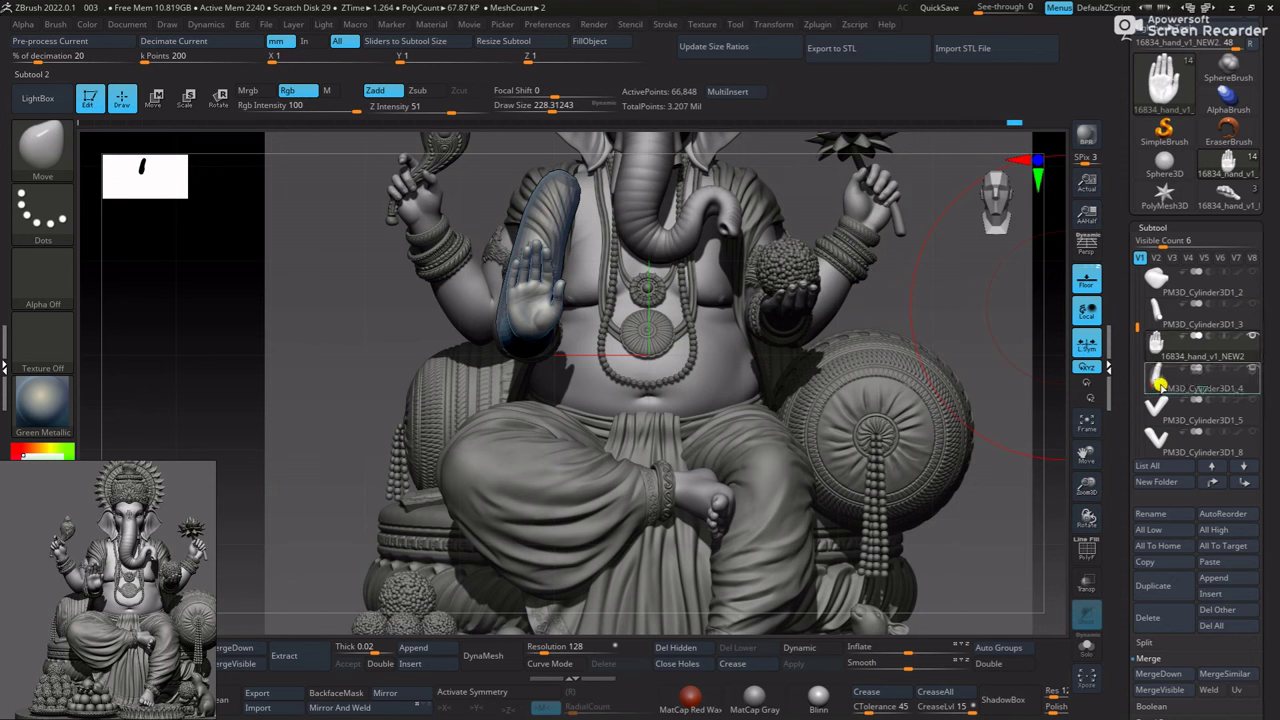
click(1155, 360)
click(1155, 372)
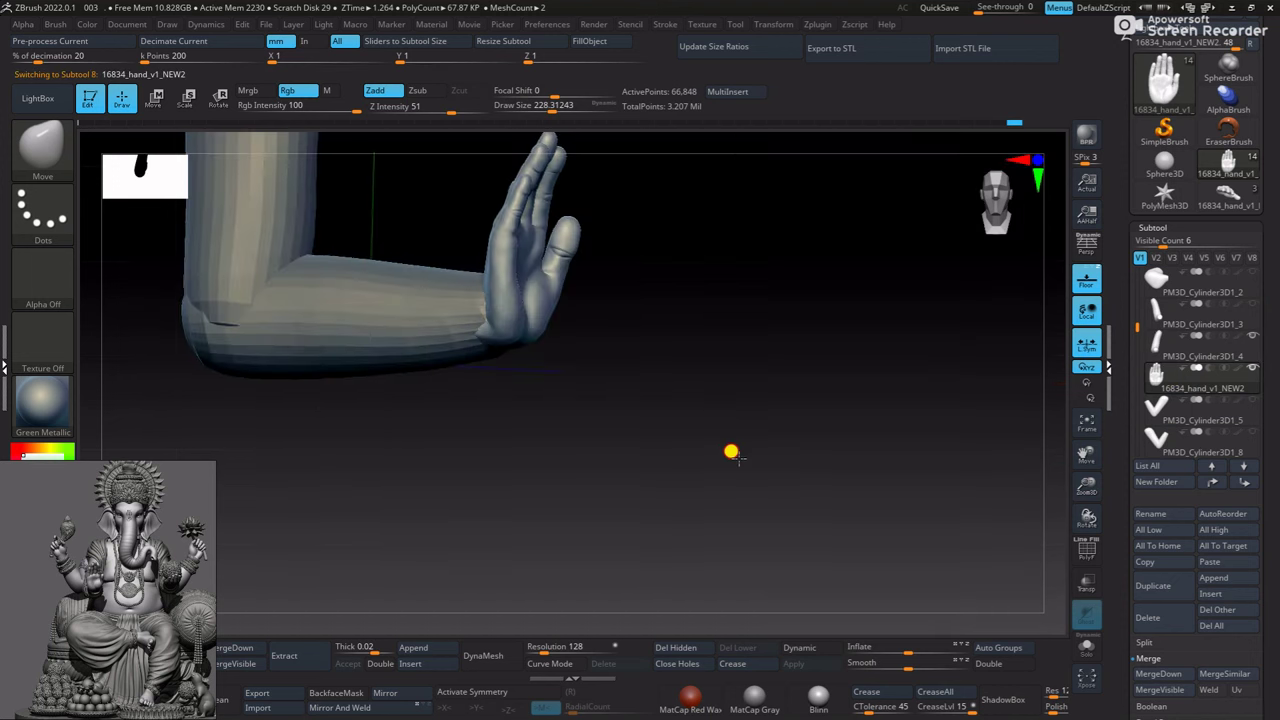
drag(728, 449, 640, 449)
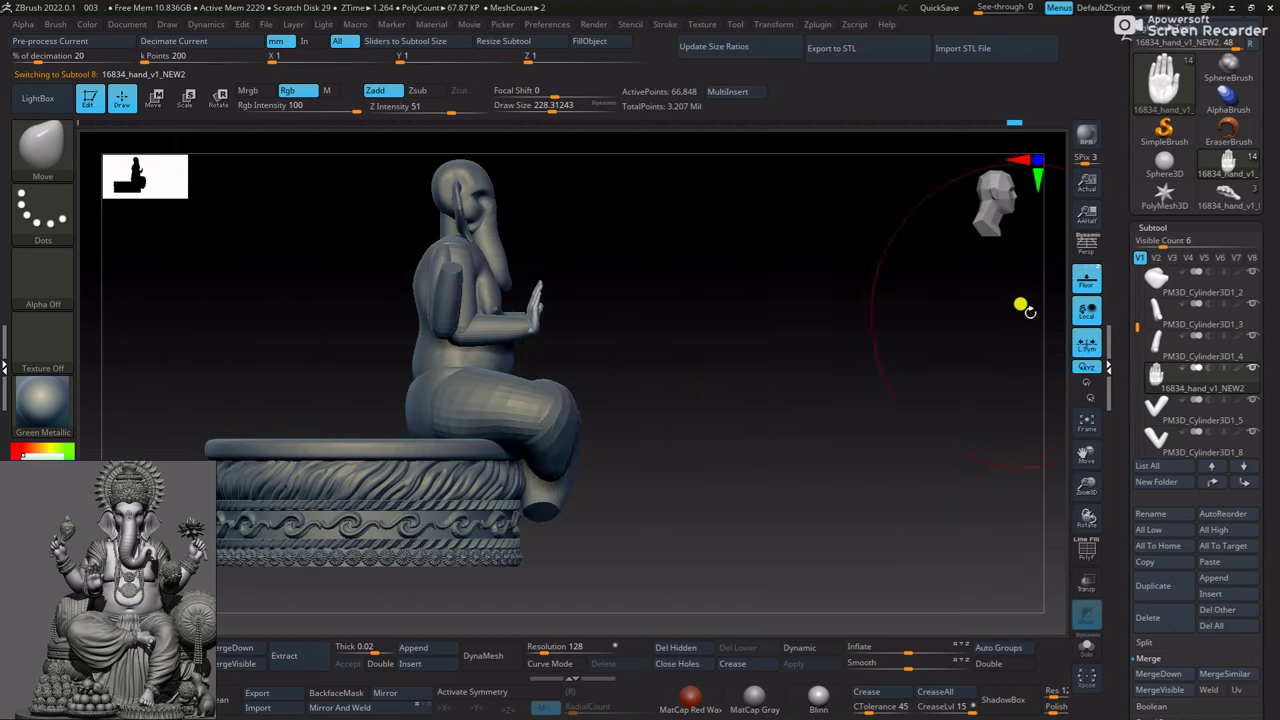
scroll(857, 371, down, 3)
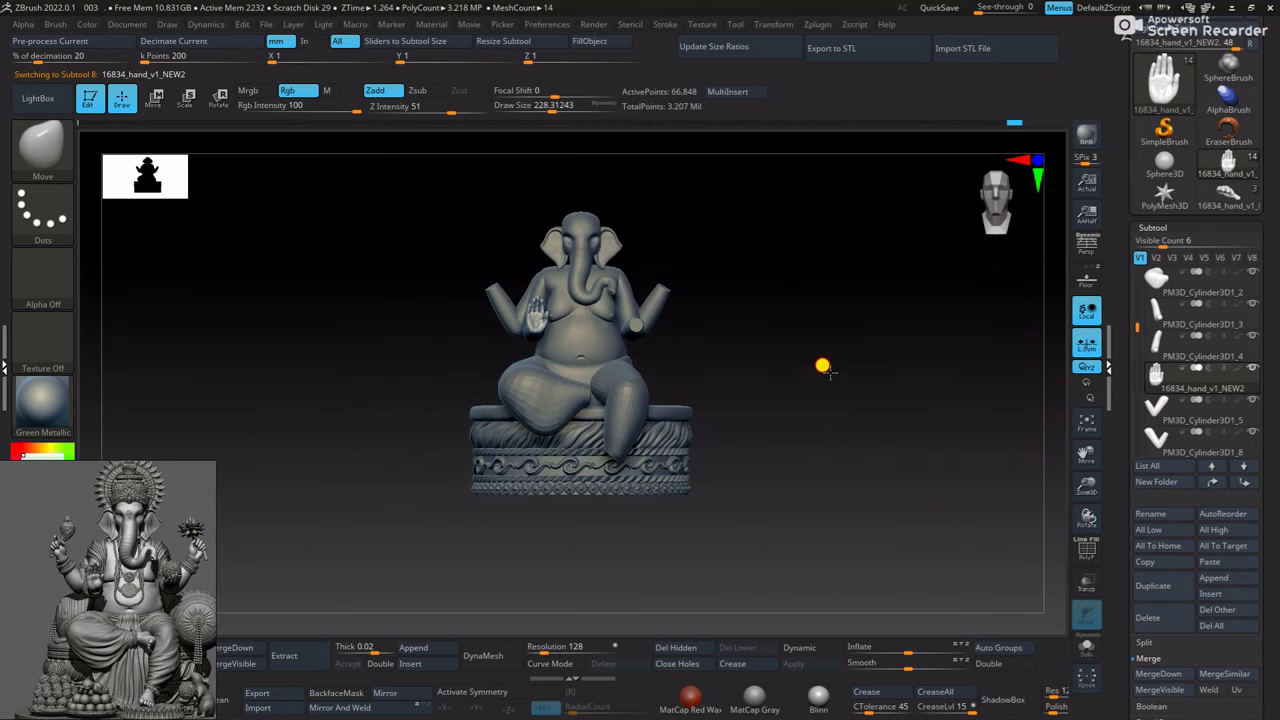
scroll(823, 363, up, 4)
scroll(790, 397, up, 2)
scroll(789, 429, up, 1)
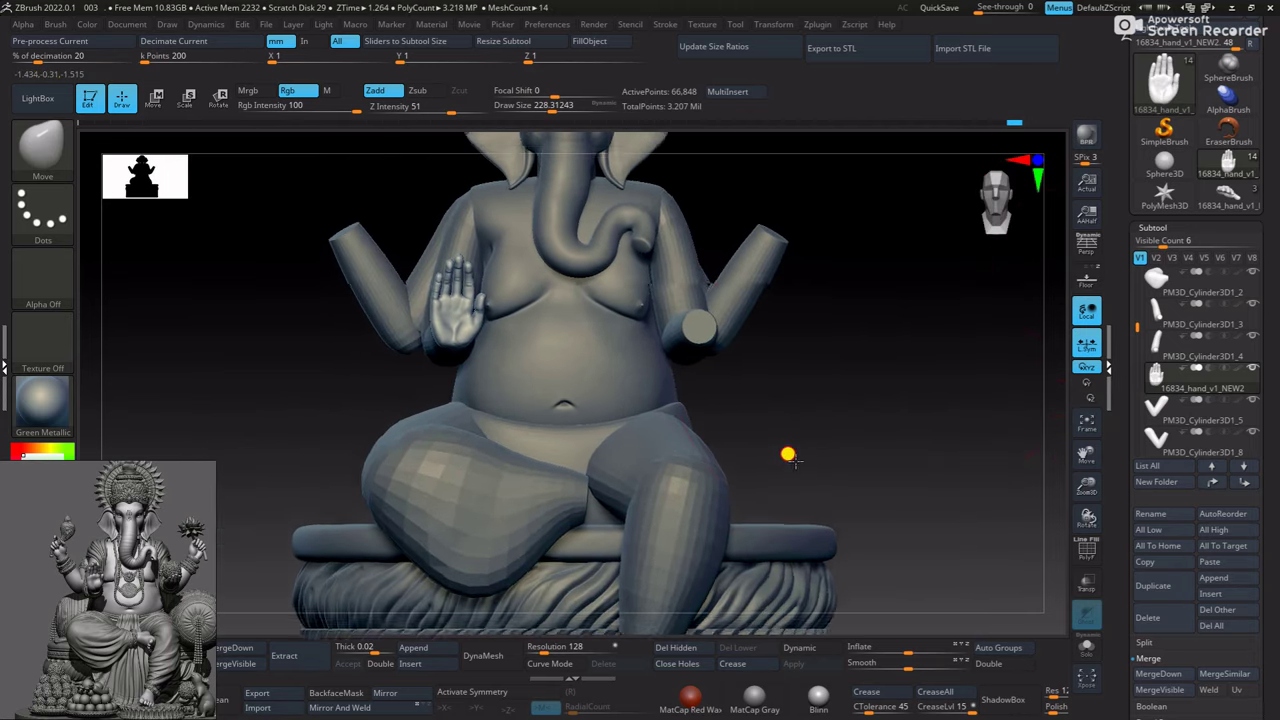
scroll(786, 451, up, 1)
scroll(400, 340, up, 2)
scroll(290, 260, down, 4)
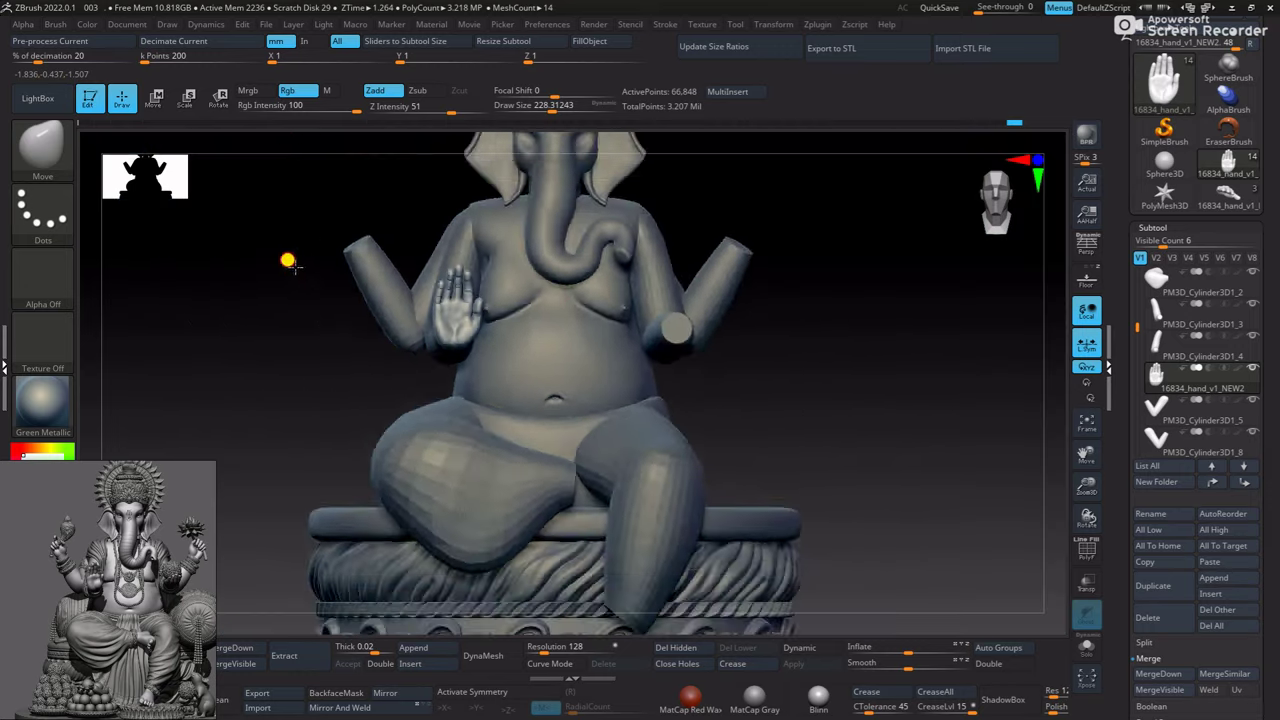
scroll(450, 250, down, 1)
key(w)
key(q)
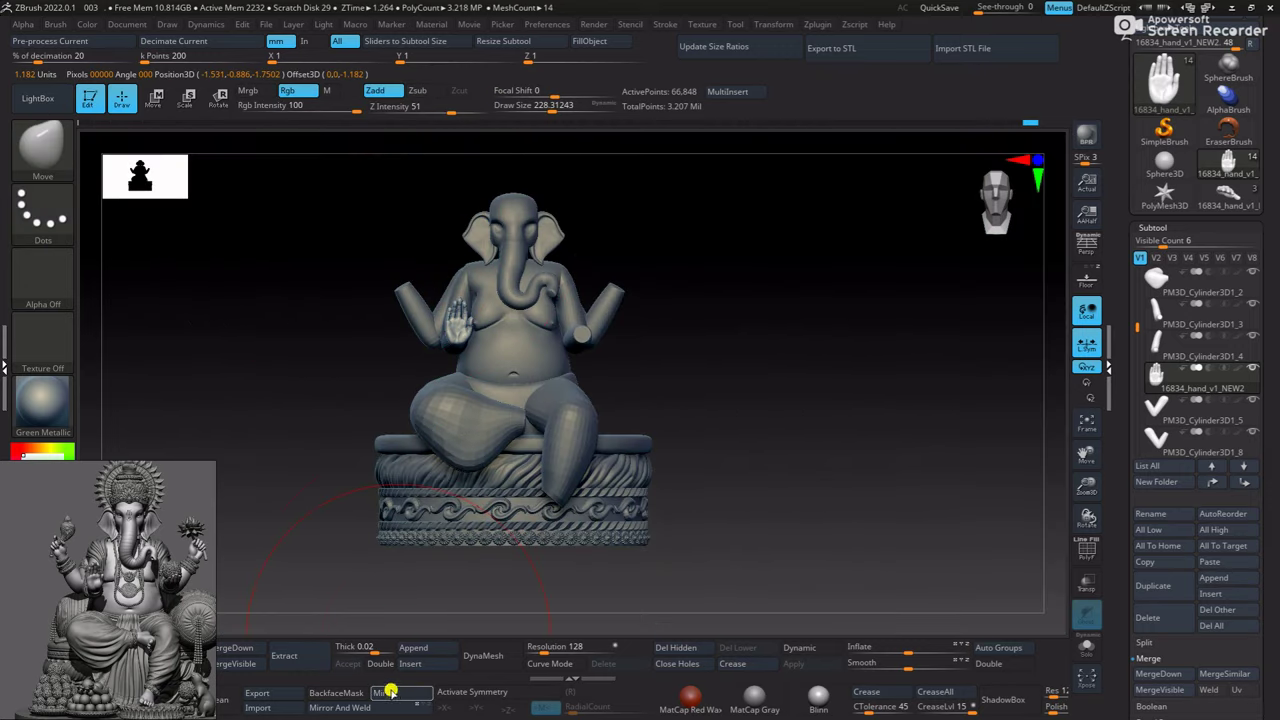
Mirror the raised hand to the other arm and rotate the copy about -104° to lie palm-up
click(390, 691)
click(548, 335)
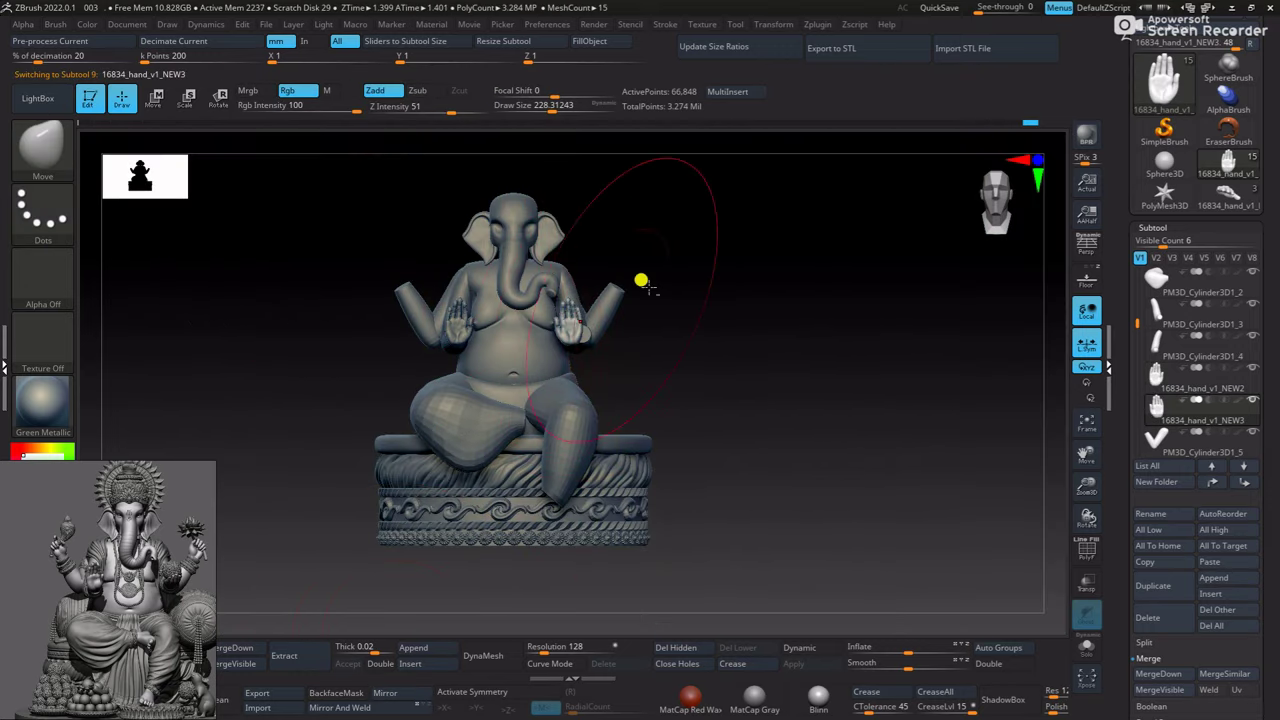
key(w)
scroll(808, 357, up, 3)
mouse_move(580, 262)
mouse_down()
mouse_move(615, 377)
mouse_move(518, 404)
mouse_up()
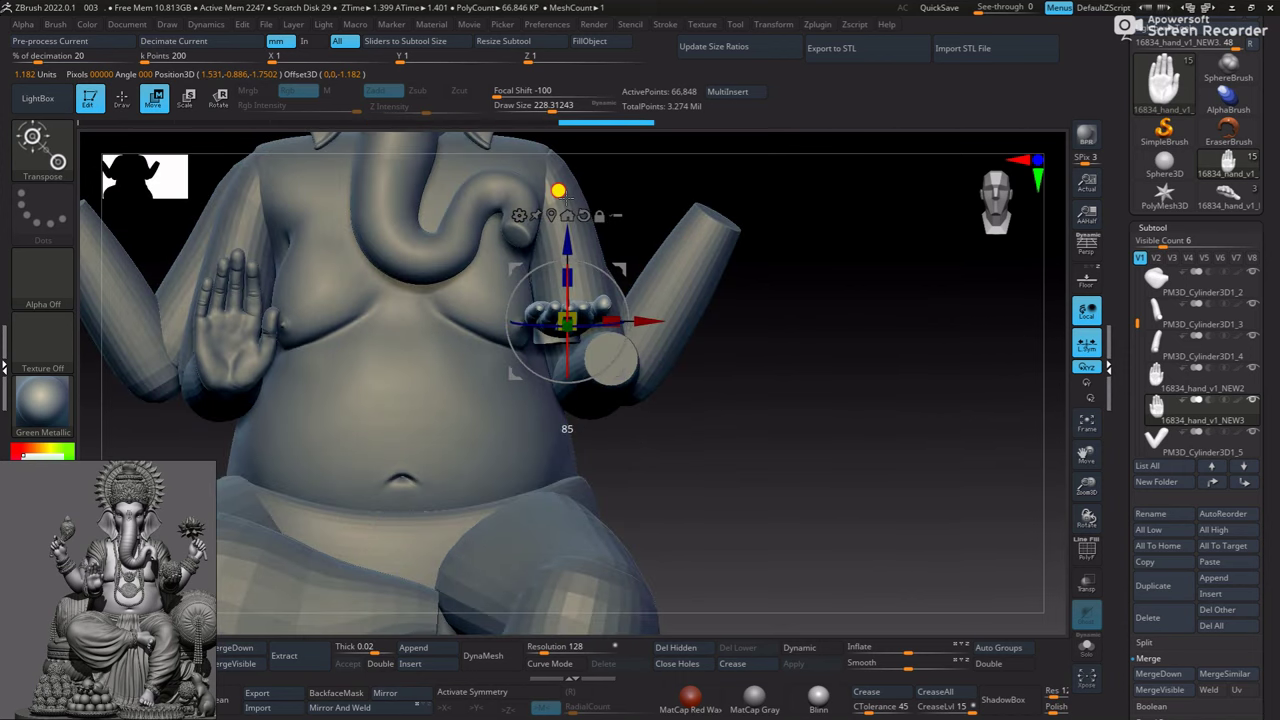
mouse_move(786, 346)
mouse_down()
mouse_move(608, 357)
mouse_move(514, 463)
mouse_up()
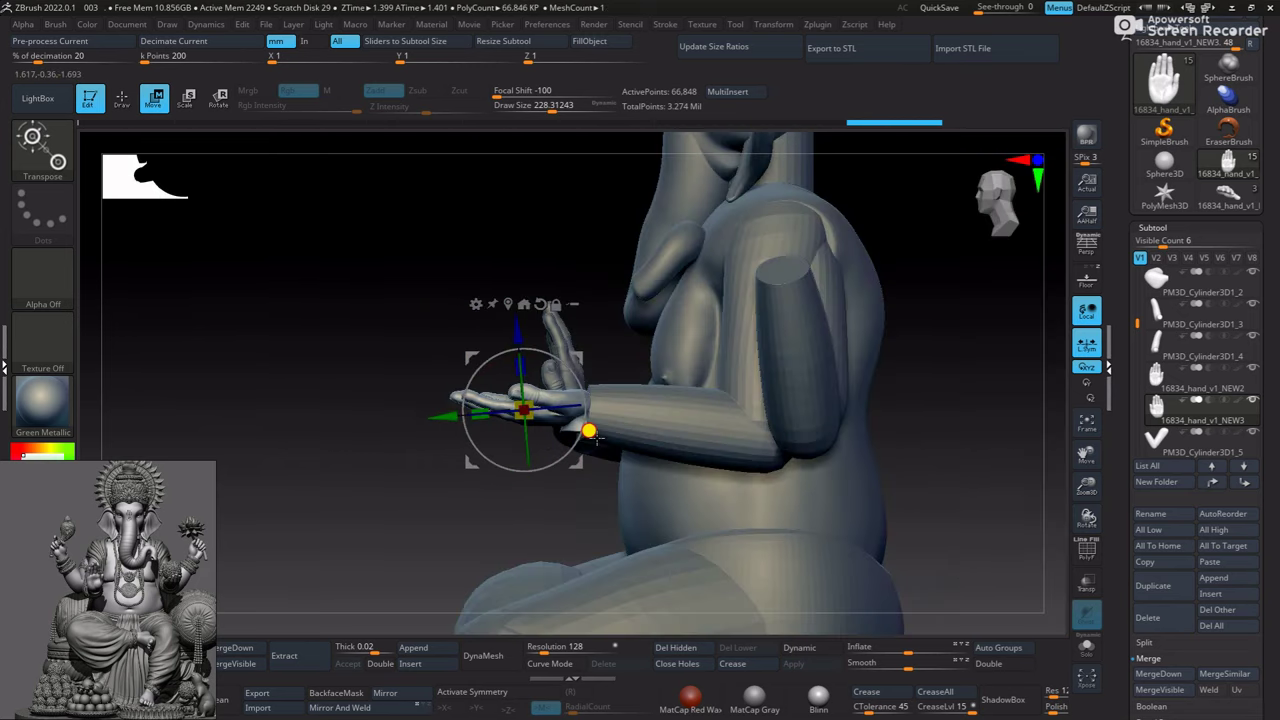
key(q)
scroll(530, 465, up, 2)
scroll(555, 450, up, 2)
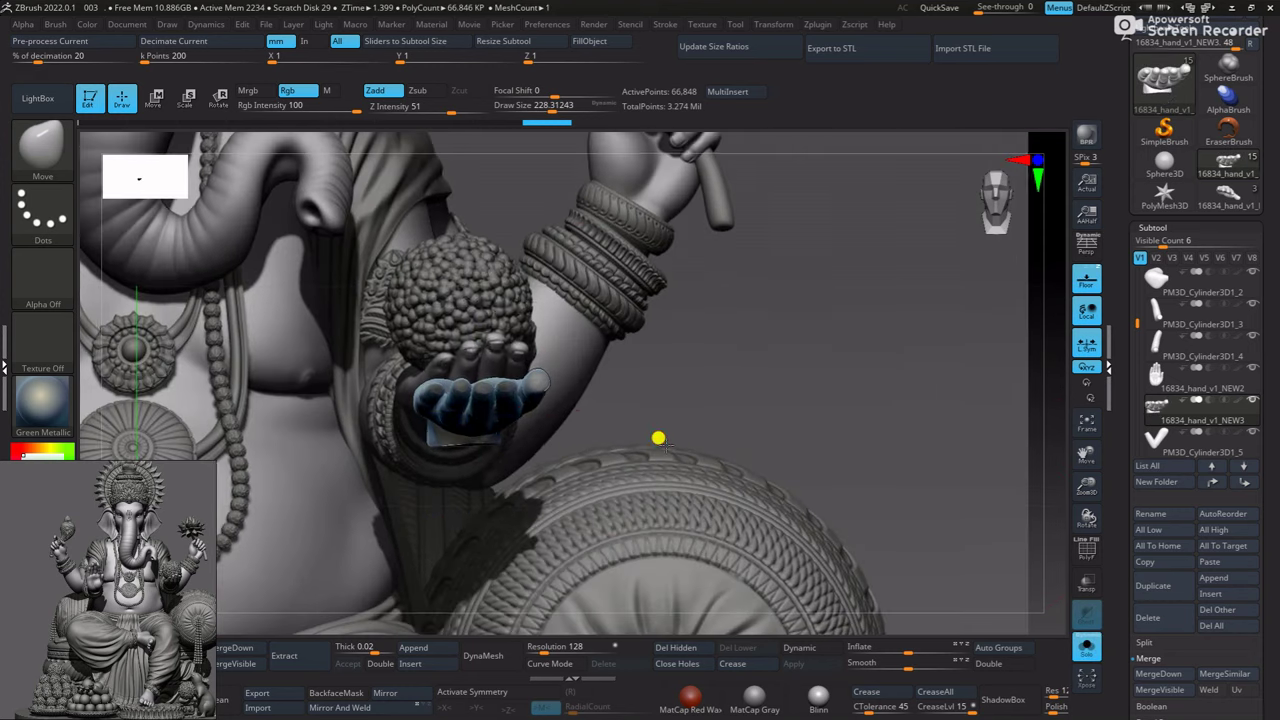
Scale the palm-up hand 16834_hand_v1_NEW3 down slightly
key(w)
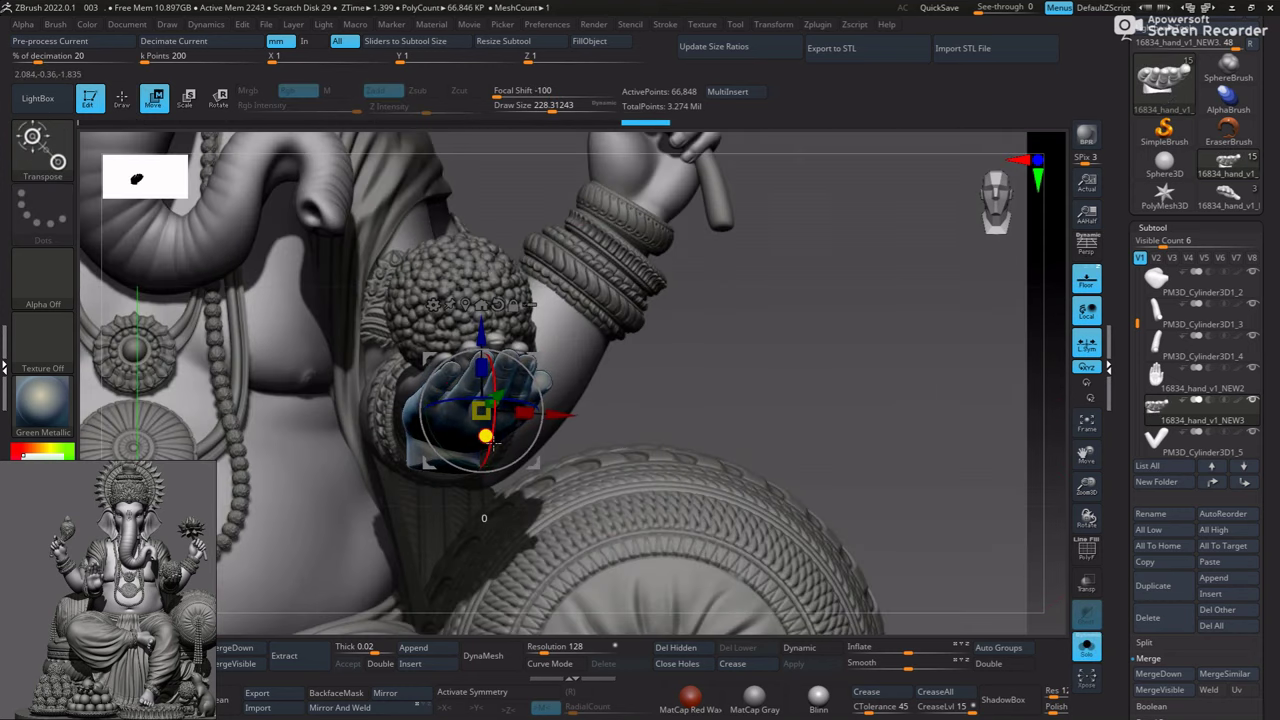
drag(526, 452, 528, 455)
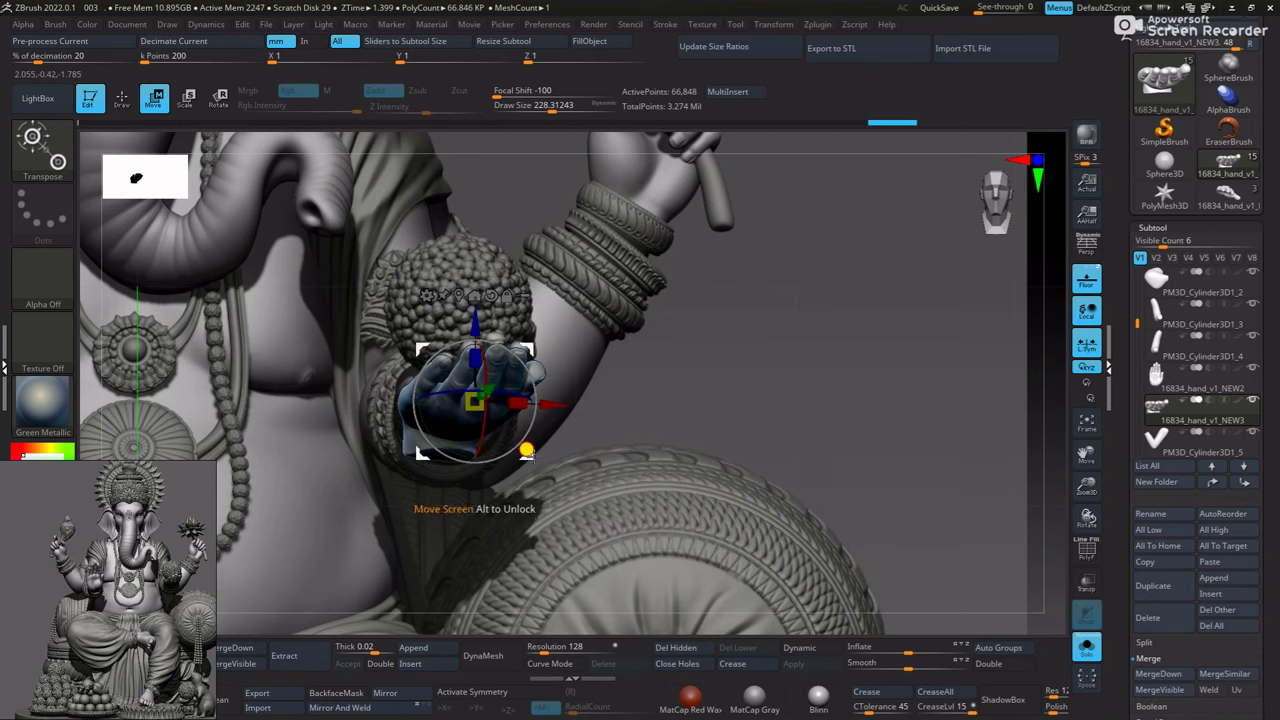
right_drag(526, 450, 535, 275)
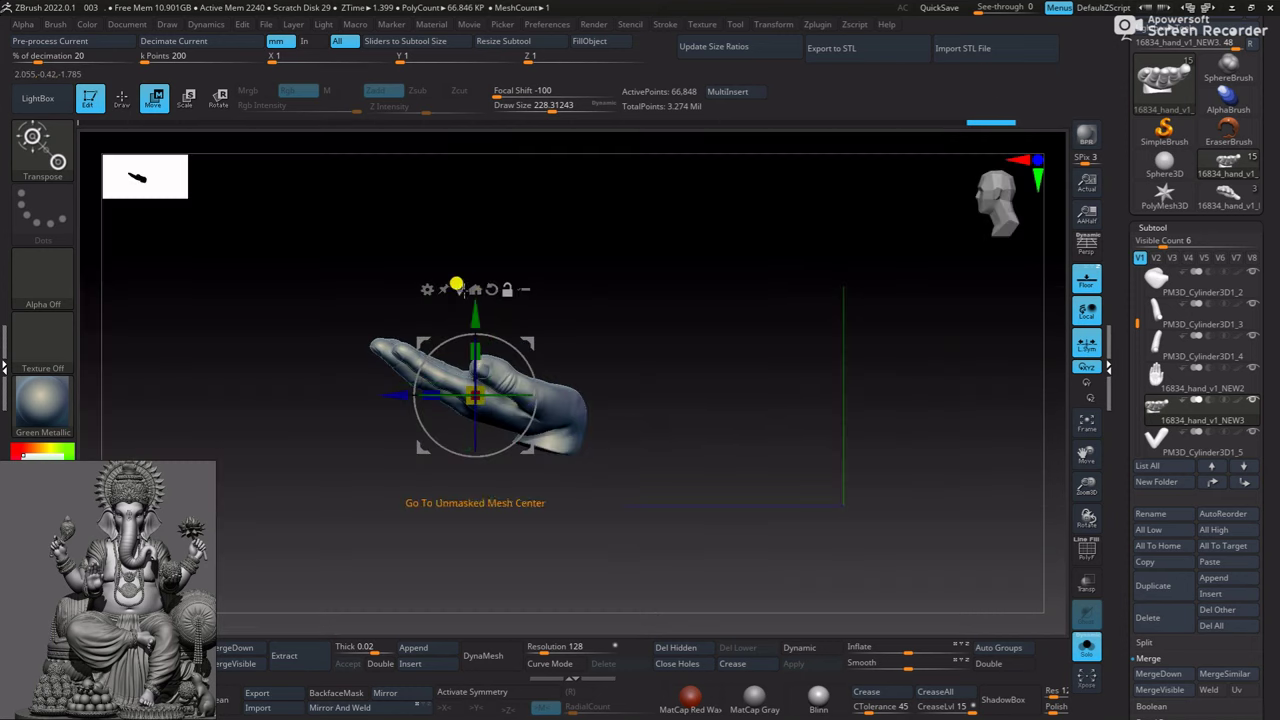
Select PM3D_Cylinder3D1_3 and rotate it so it meets the palm-up hand's wrist
click(1087, 645)
mouse_move(402, 488)
right_down()
mouse_move(394, 600)
mouse_move(686, 370)
right_up()
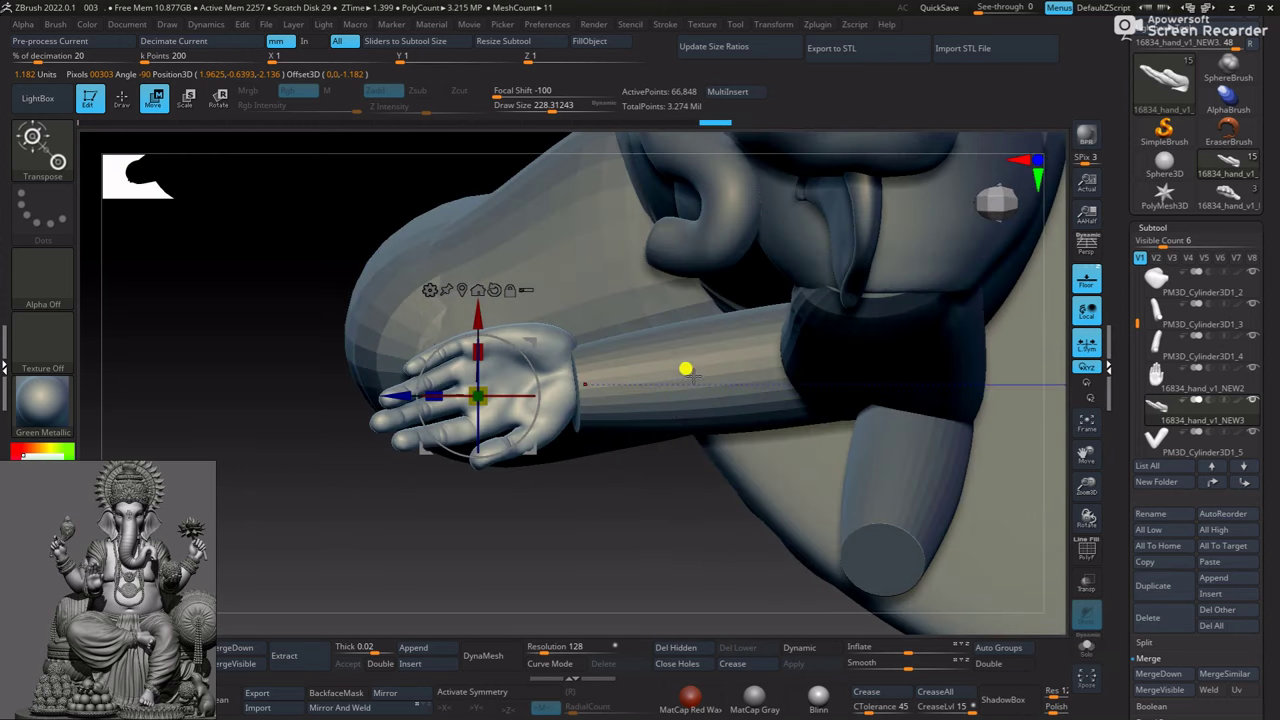
alt+click(686, 369)
drag(737, 252, 783, 288)
key(ctrl+shift)
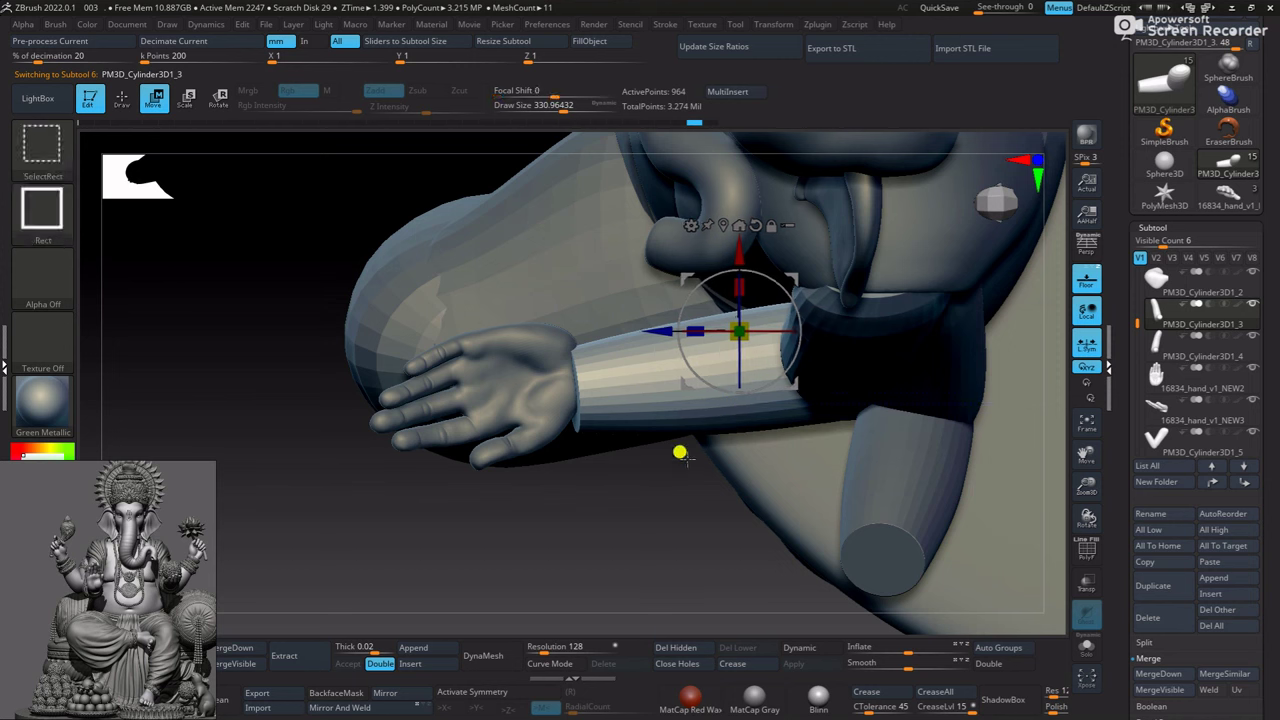
drag(629, 383, 701, 405)
drag(642, 548, 701, 437)
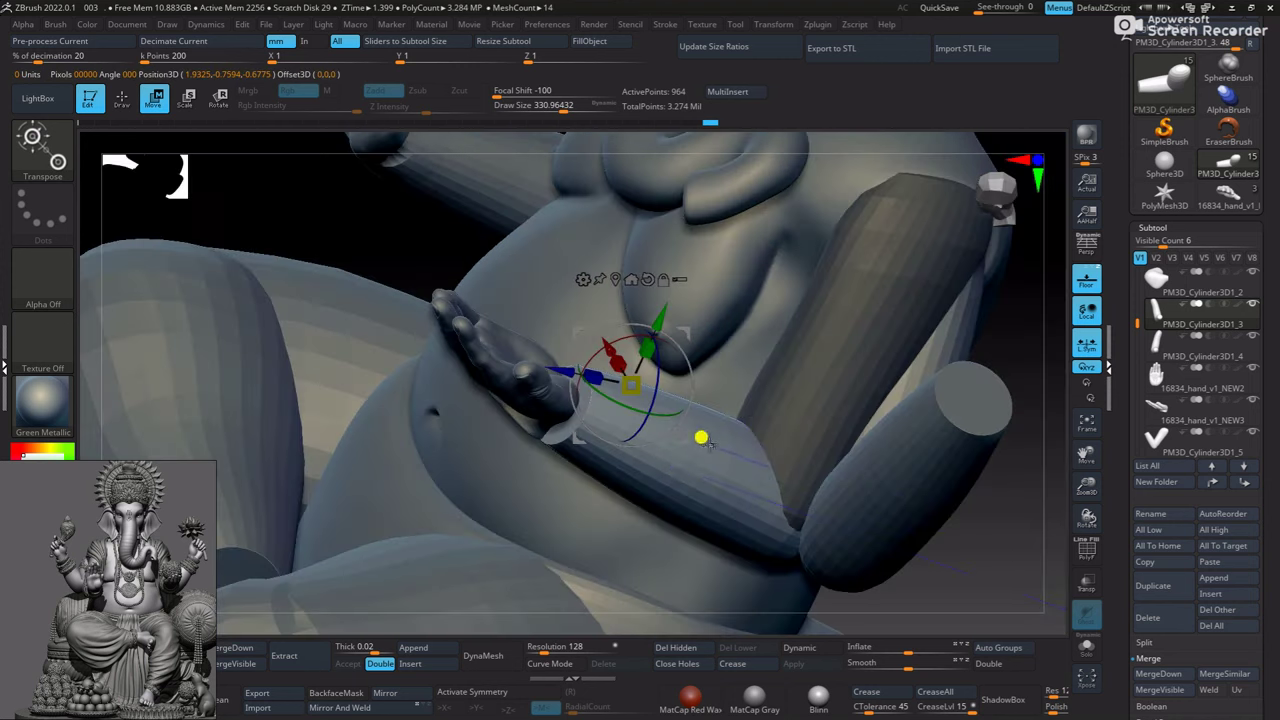
mouse_move(371, 222)
mouse_down()
mouse_move(337, 291)
mouse_move(767, 414)
mouse_move(690, 446)
mouse_up()
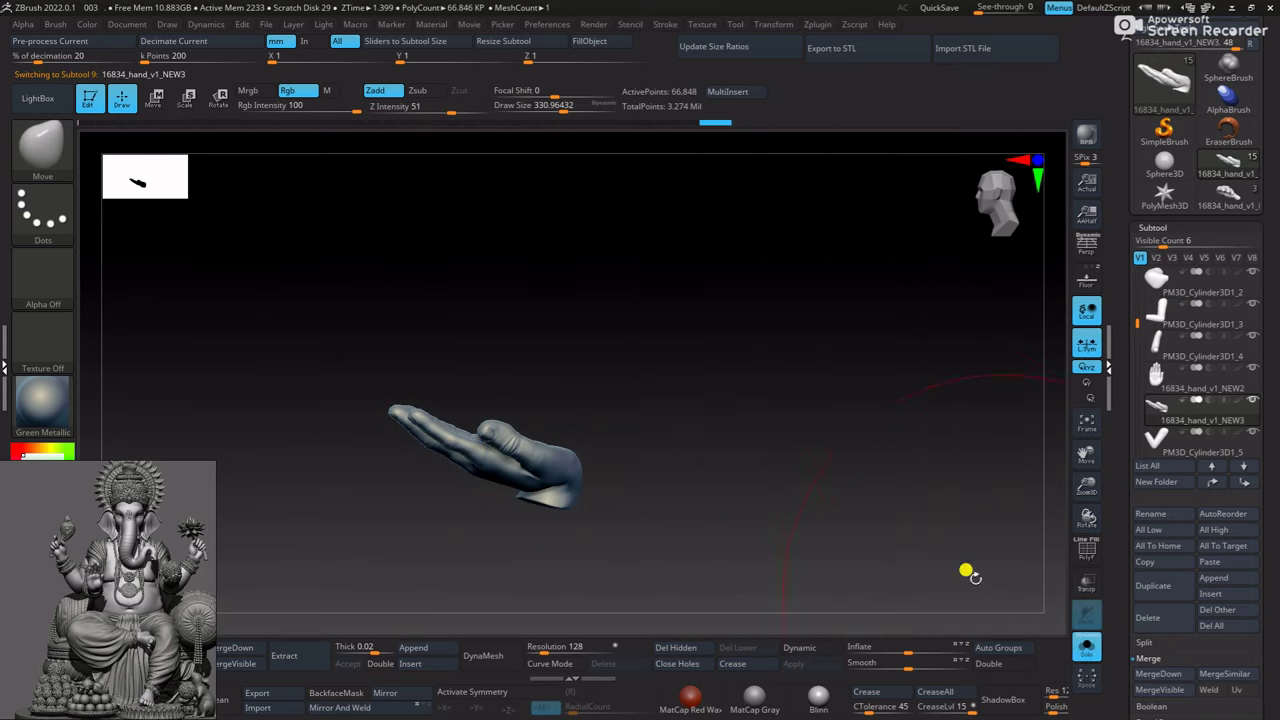
Pull the palm-up hand's fingertip bulge down and make PM3D_Cylinder3D1_3 active
mouse_move(966, 571)
mouse_down()
mouse_move(723, 509)
mouse_move(666, 326)
mouse_move(480, 531)
mouse_move(682, 385)
mouse_move(654, 400)
mouse_move(614, 383)
mouse_move(703, 404)
mouse_move(686, 431)
mouse_move(440, 437)
mouse_move(451, 406)
mouse_move(703, 422)
mouse_move(500, 451)
mouse_move(691, 420)
mouse_move(465, 440)
mouse_move(674, 480)
mouse_move(634, 420)
mouse_move(437, 580)
mouse_move(595, 350)
mouse_move(454, 314)
mouse_move(574, 342)
mouse_up()
mouse_move(513, 315)
mouse_down()
mouse_move(552, 376)
mouse_move(609, 397)
mouse_move(674, 543)
mouse_move(686, 409)
mouse_move(975, 528)
mouse_up()
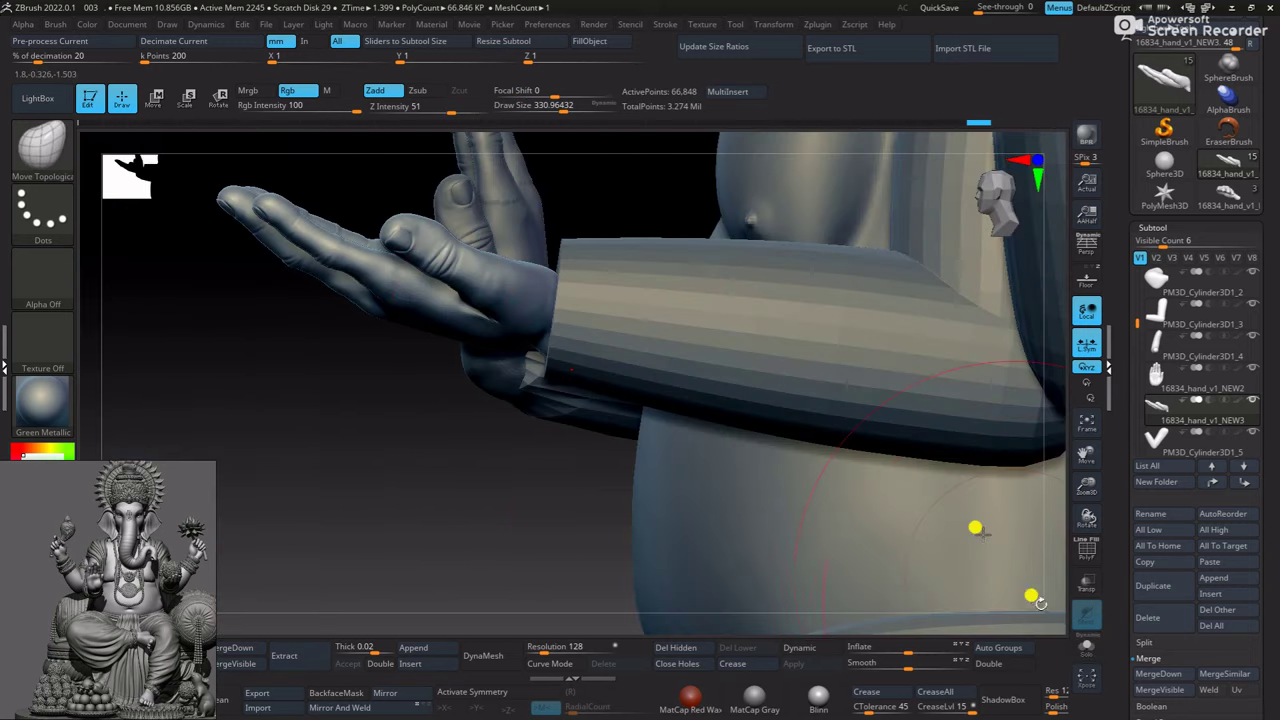
mouse_move(553, 492)
mouse_down()
mouse_move(623, 331)
mouse_move(554, 326)
mouse_up()
alt+click(554, 326)
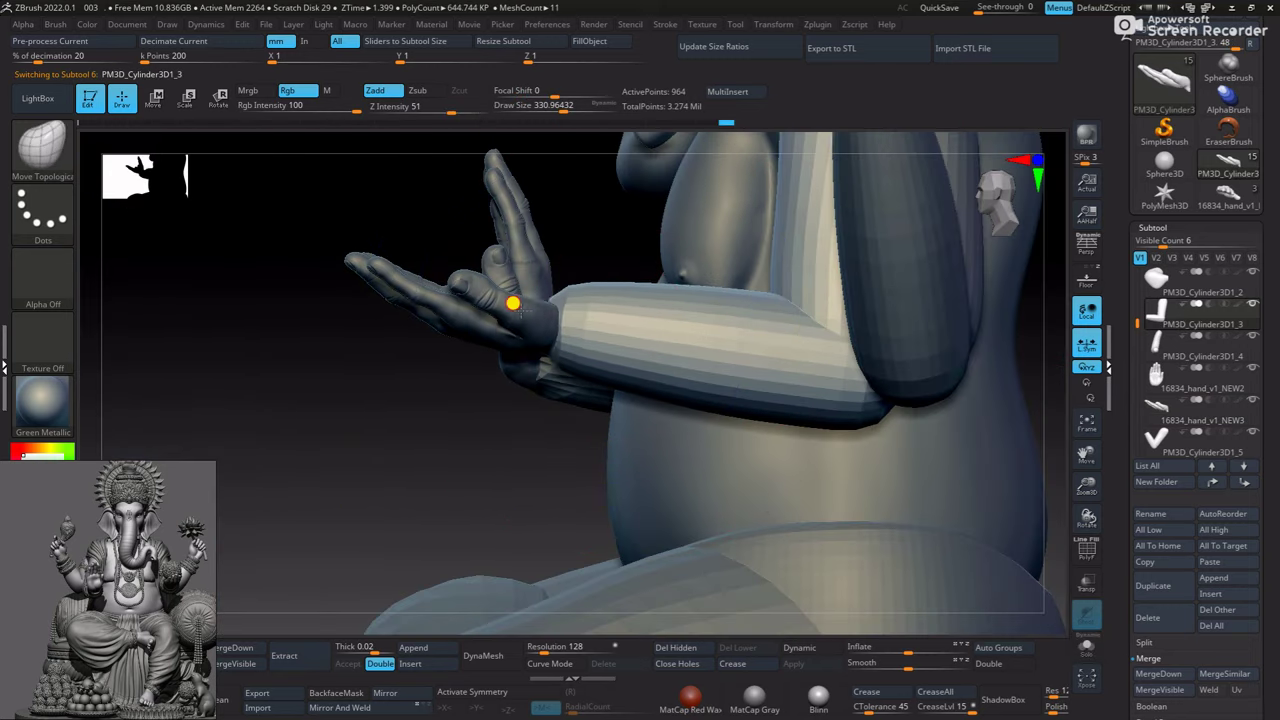
mouse_move(455, 385)
mouse_down()
mouse_move(560, 349)
mouse_move(509, 374)
mouse_move(560, 380)
mouse_up()
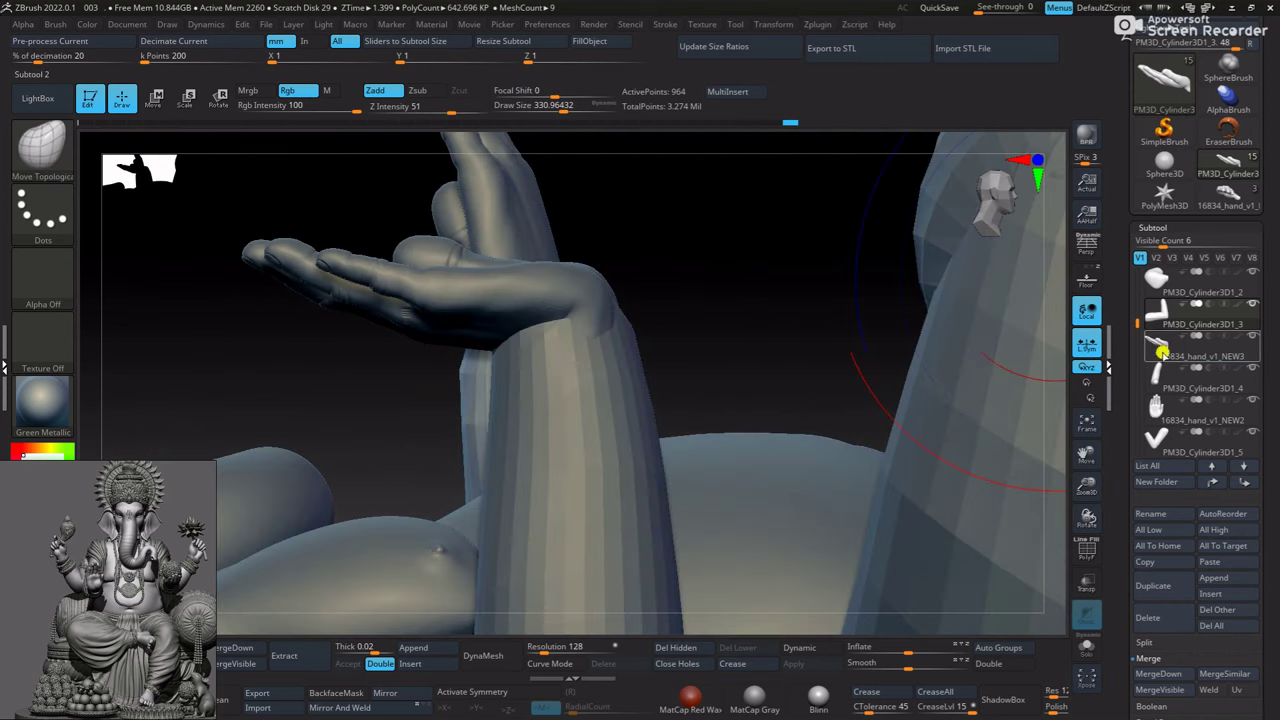
Move 16834_hand_v1_NEW3 up the subtool list to sit directly below PM3D_Cylinder3D1_3
click(1165, 343)
mouse_move(1160, 410)
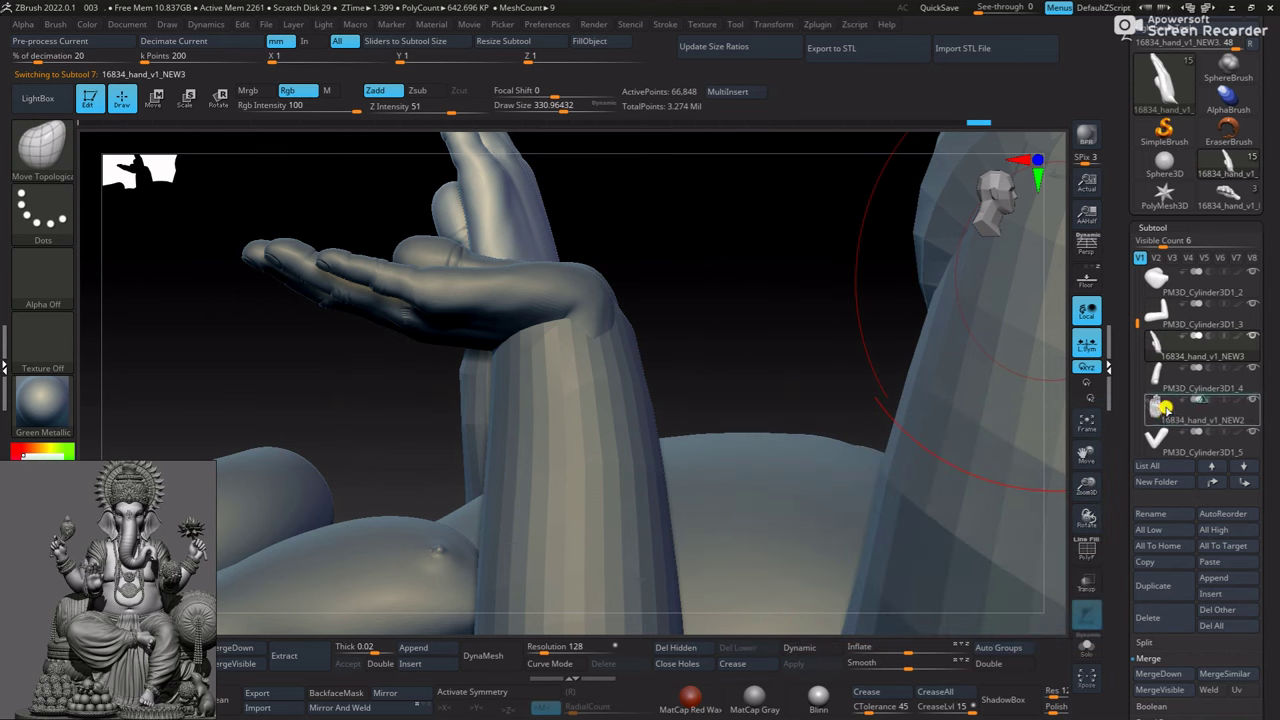
drag(1165, 407, 1167, 369)
click(1170, 340)
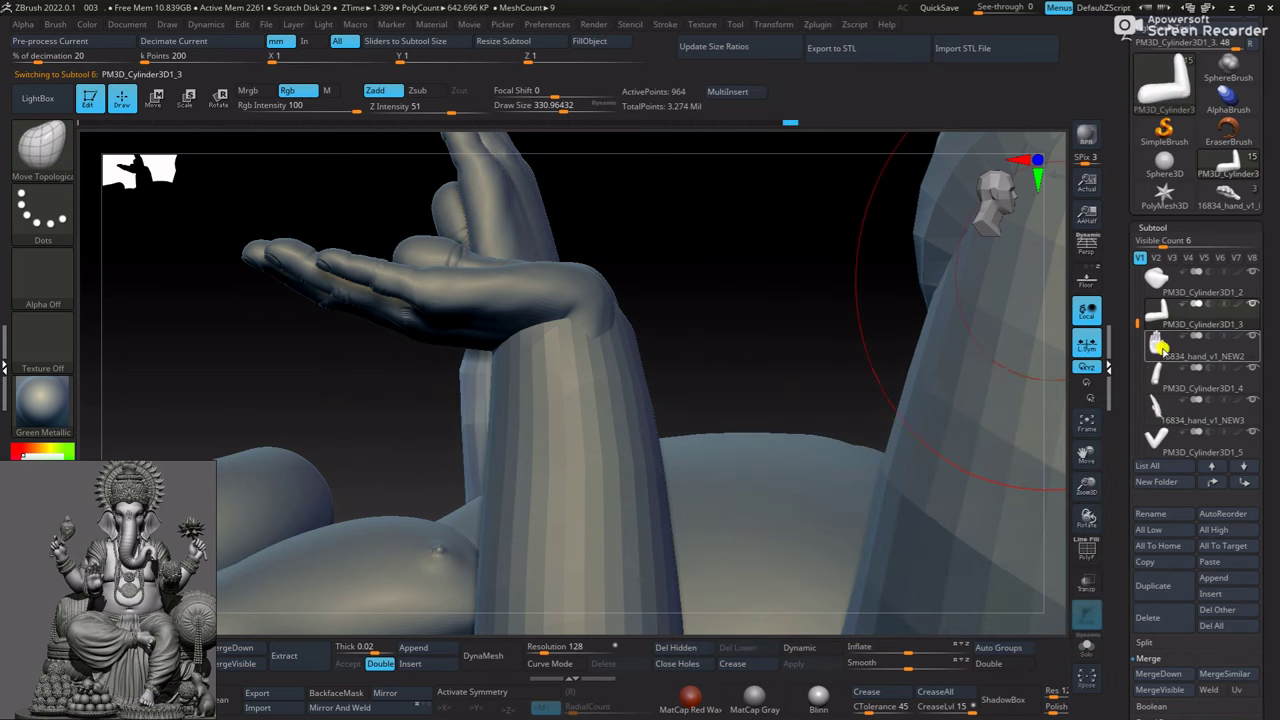
drag(764, 323, 900, 330)
click(1167, 316)
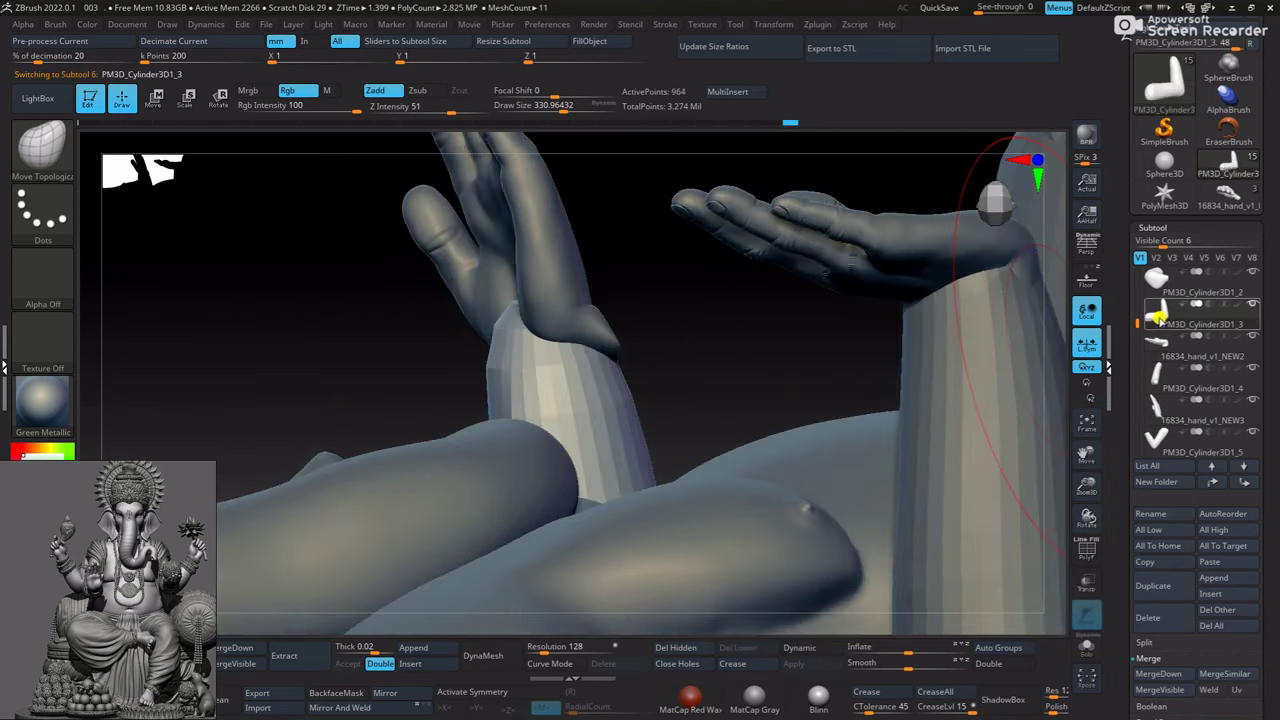
drag(1160, 405, 1175, 328)
Place 16834_hand_v1_NEW2 below PM3D_Cylinder3D1_4 and solo the palm-up hand to check its arm
click(1160, 342)
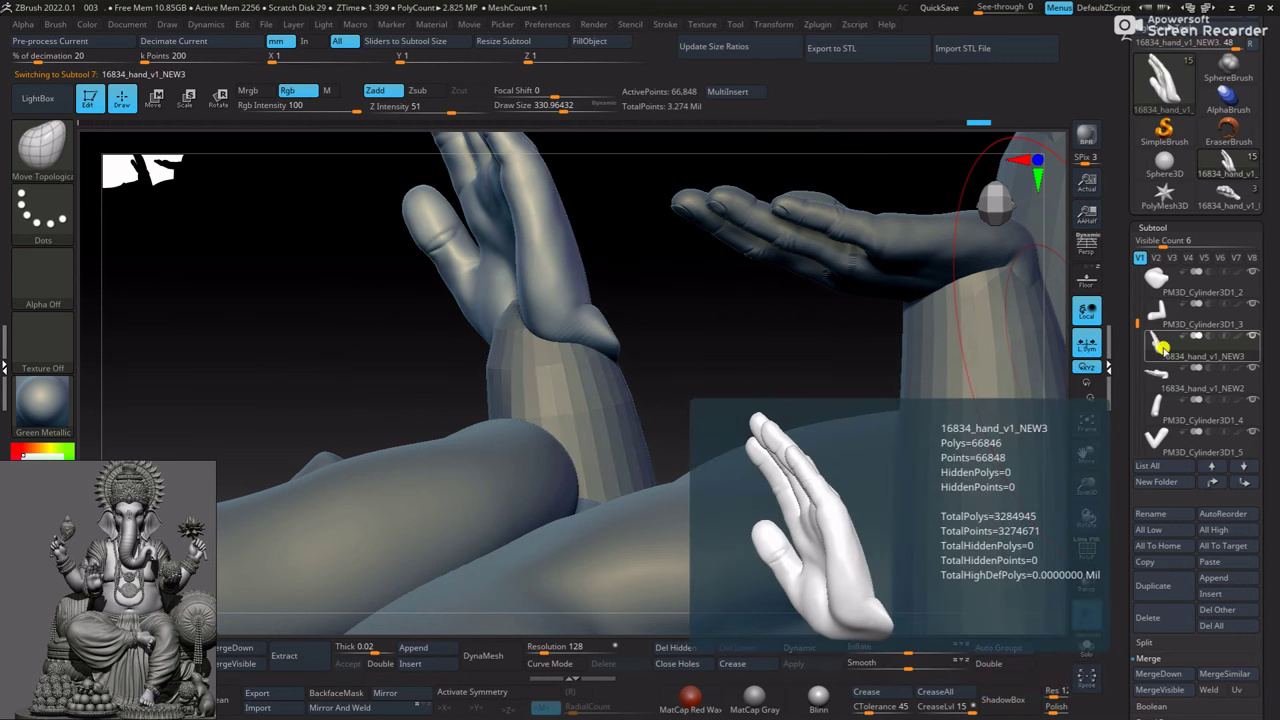
drag(1160, 374, 1165, 413)
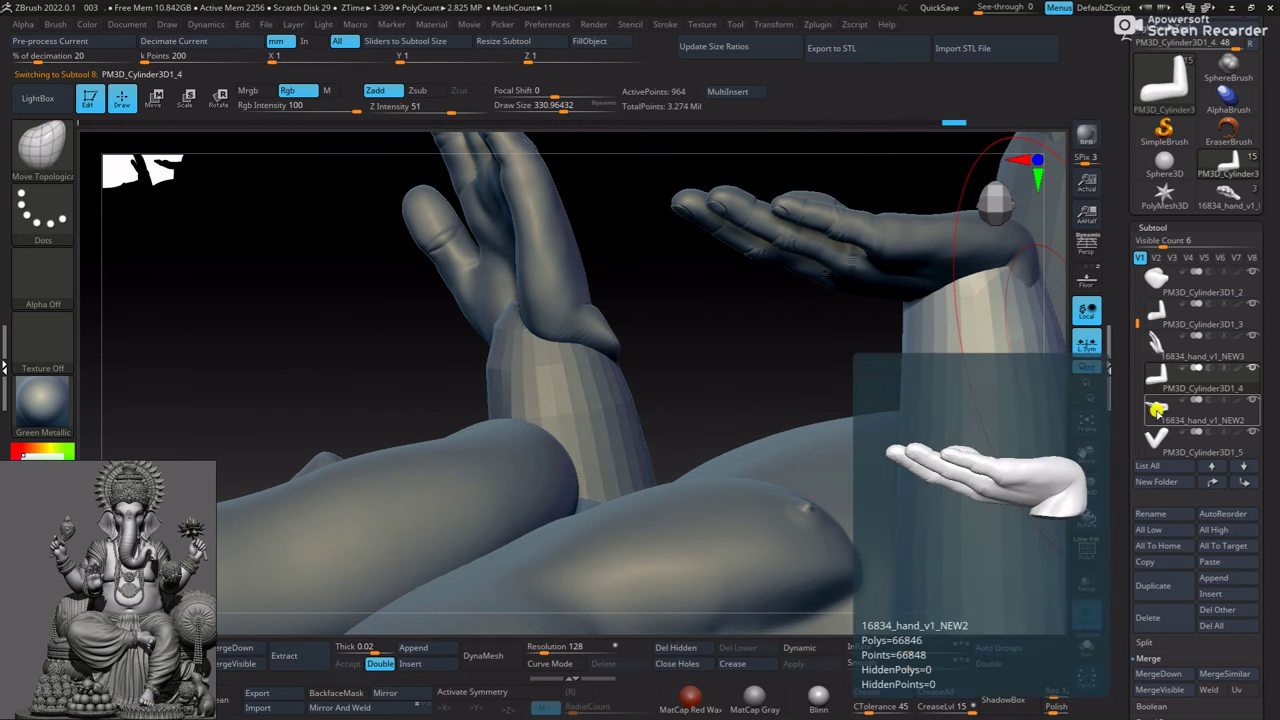
click(1160, 405)
drag(931, 323, 1193, 371)
click(1165, 374)
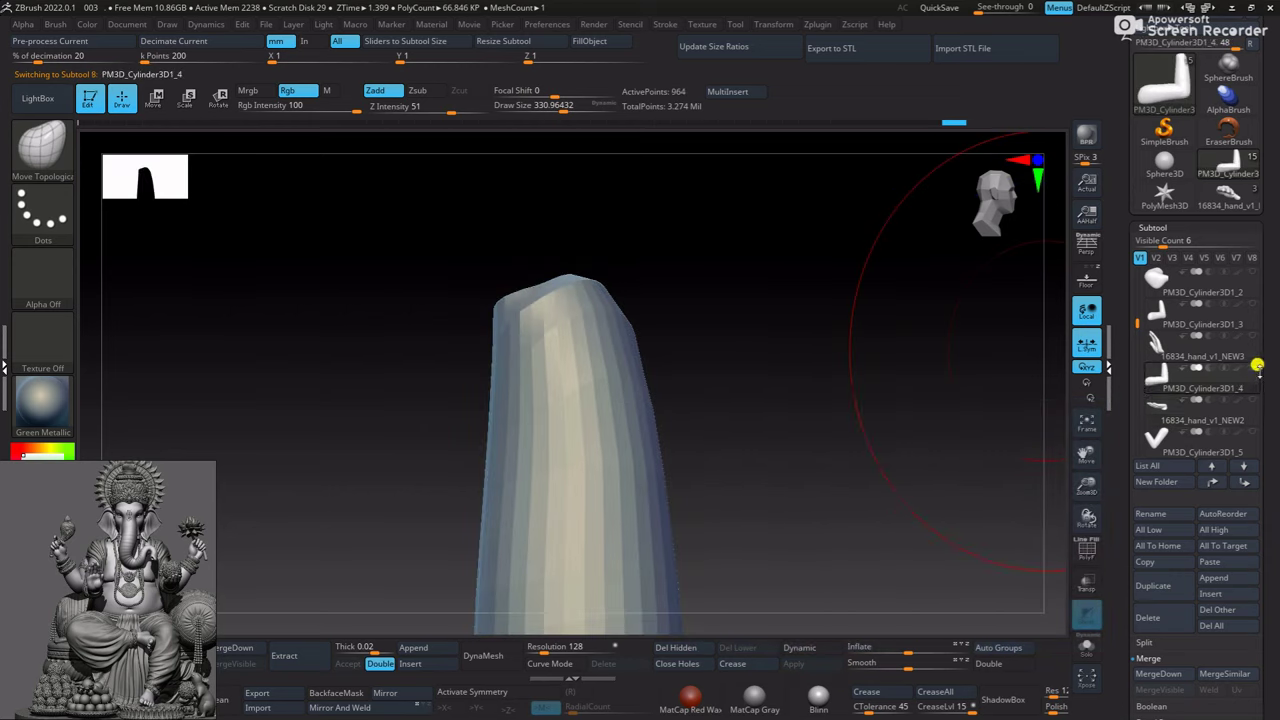
mouse_move(760, 430)
mouse_down()
mouse_move(870, 383)
mouse_move(783, 303)
mouse_move(766, 394)
mouse_move(714, 371)
mouse_move(800, 377)
mouse_up()
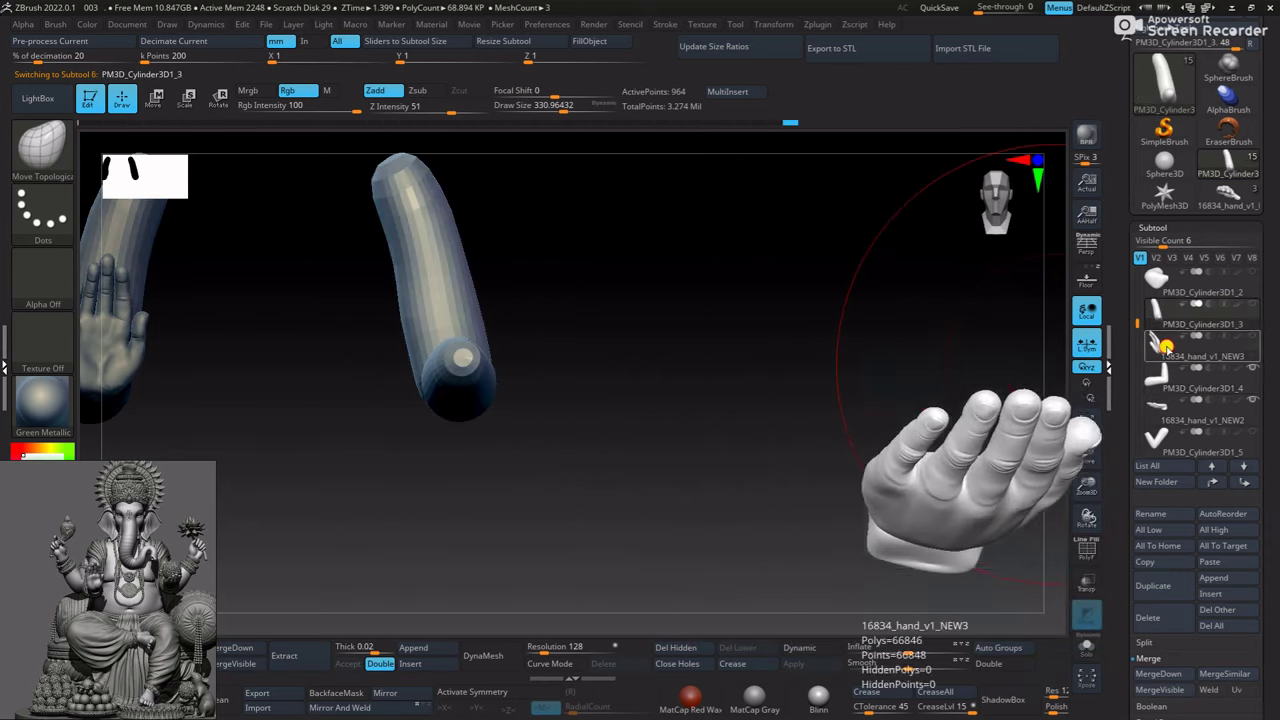
click(1254, 340)
click(1254, 340)
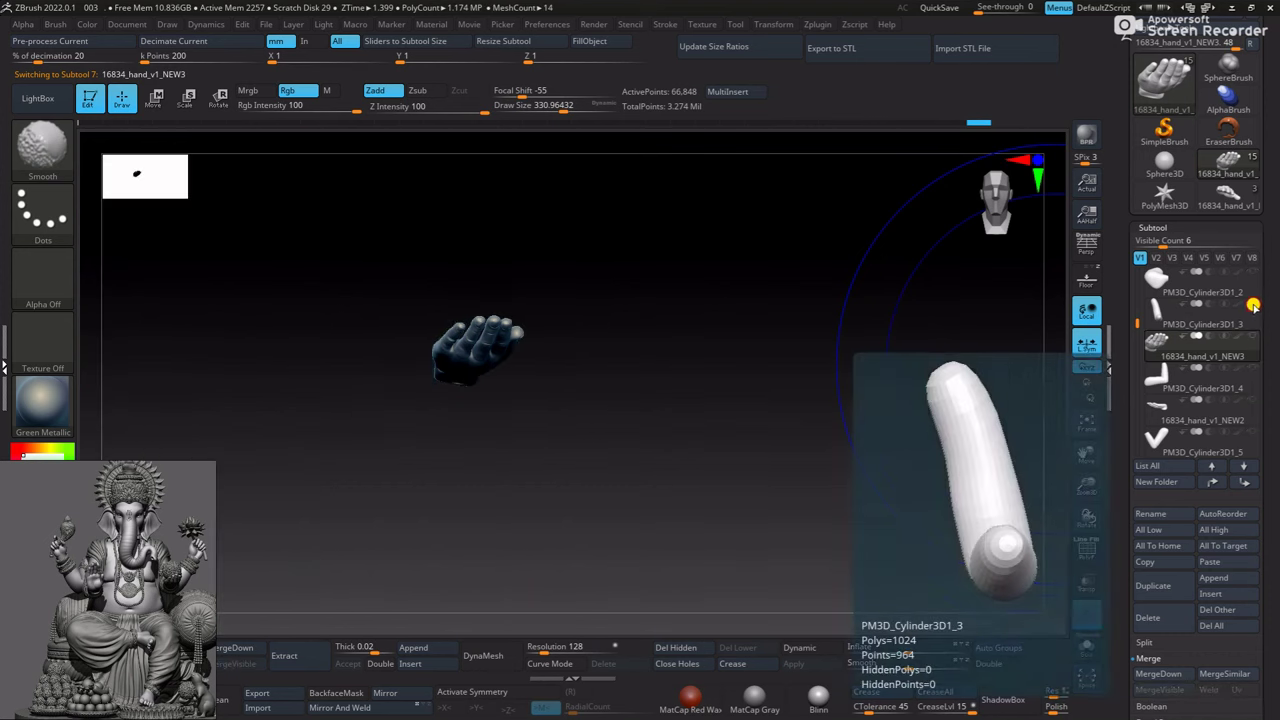
shift+click(1255, 337)
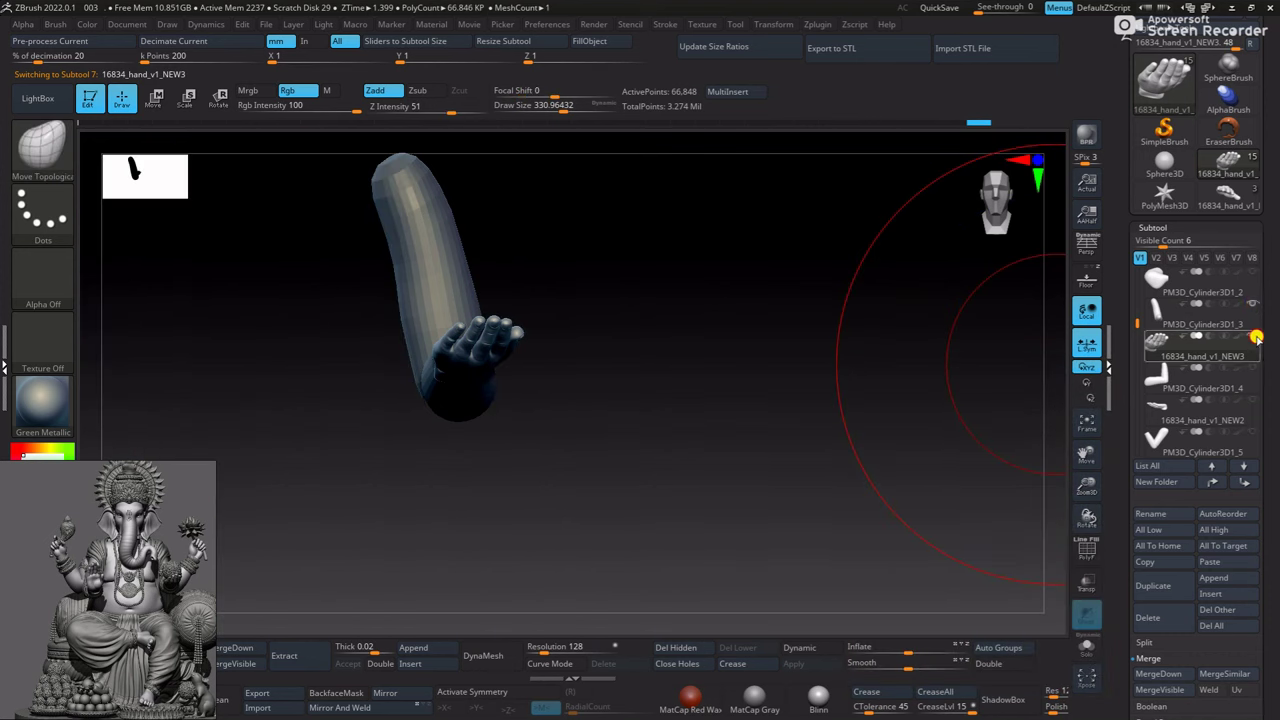
shift+drag(872, 392, 808, 410)
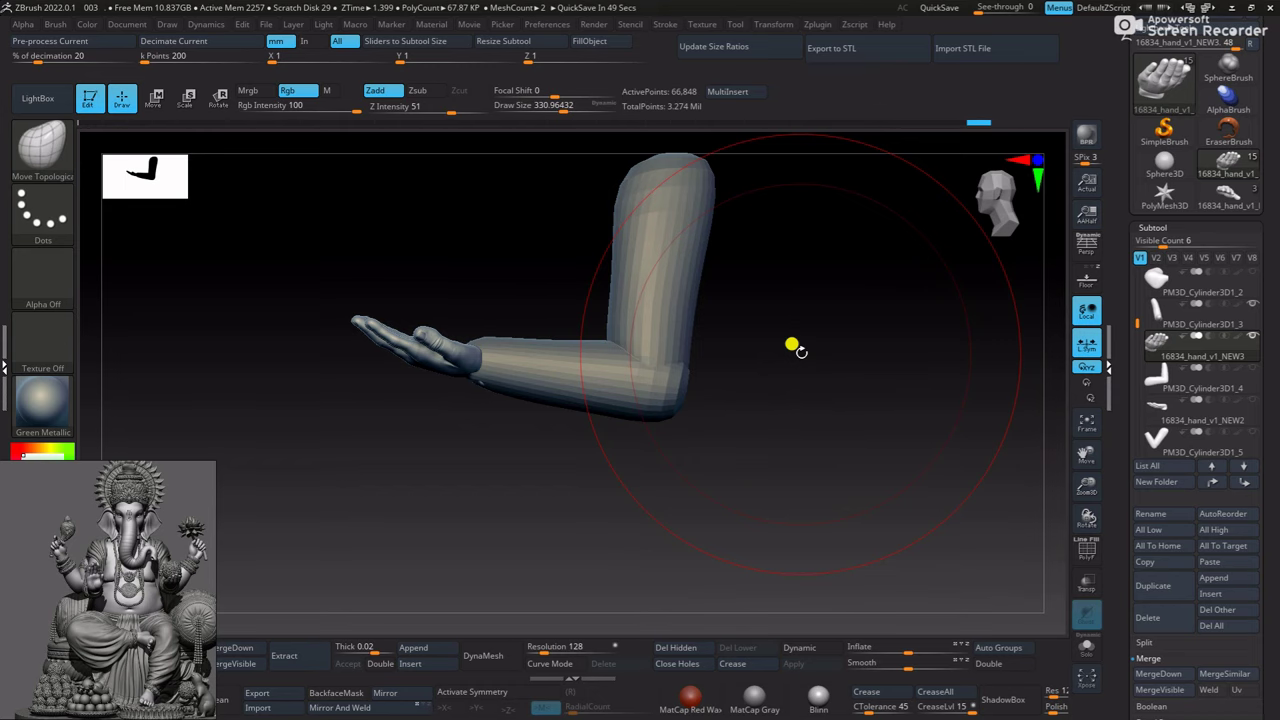
Select the forearm cylinder and smooth its end where it meets the hand
mouse_move(793, 347)
mouse_down()
mouse_move(449, 437)
mouse_move(337, 291)
mouse_move(603, 403)
mouse_move(585, 514)
mouse_move(663, 403)
mouse_move(617, 489)
mouse_move(689, 360)
mouse_up()
alt+click(654, 263)
mouse_move(654, 263)
mouse_down()
mouse_move(608, 263)
mouse_move(703, 271)
mouse_up()
mouse_move(708, 450)
mouse_down()
mouse_move(651, 394)
mouse_move(754, 477)
mouse_move(529, 314)
mouse_move(820, 363)
mouse_move(788, 430)
mouse_up()
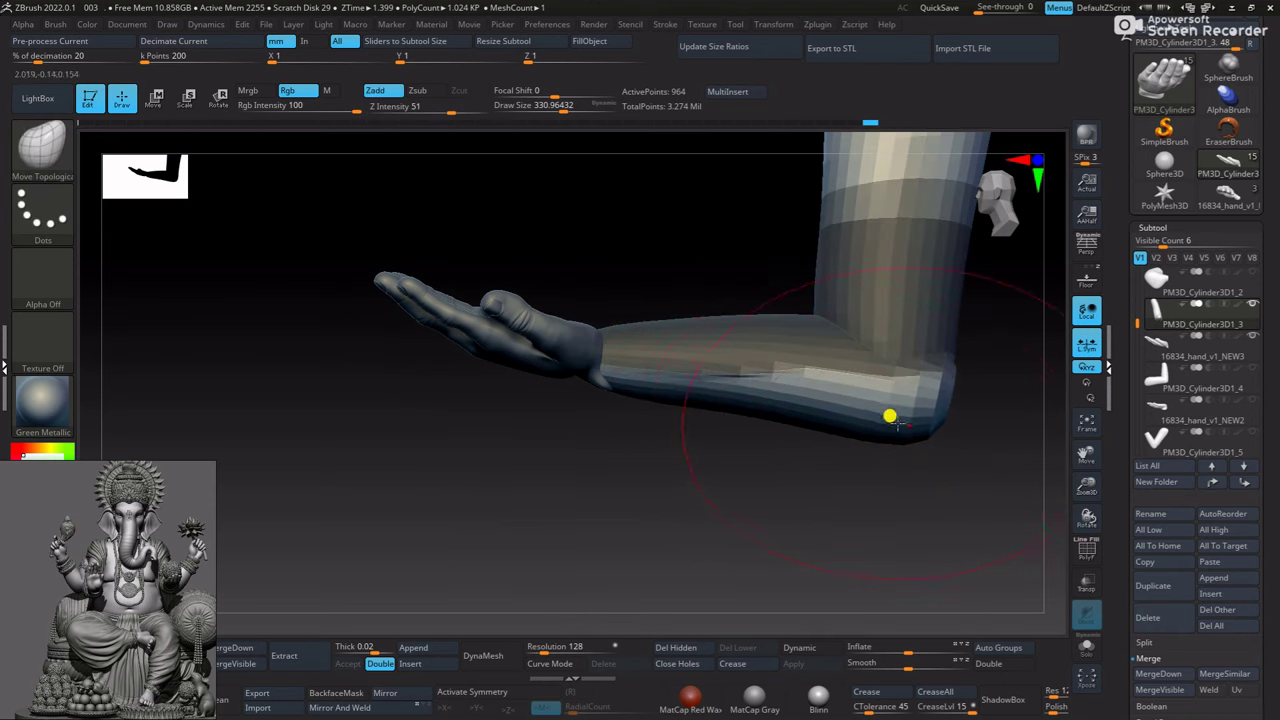
drag(889, 417, 663, 383)
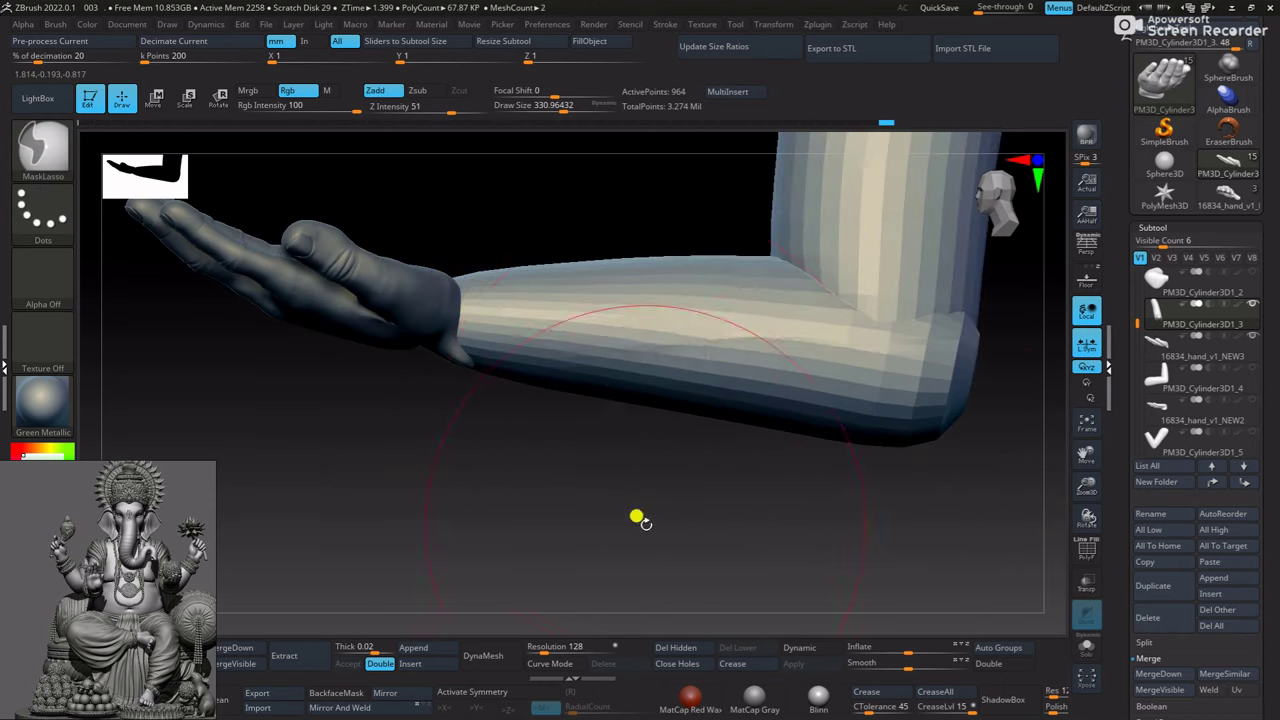
Lasso-mask part of the forearm, then select the hand piece 16834_hand_v1_NEW3 and zoom out
mouse_move(634, 323)
ctrl+mouse_down()
mouse_move(629, 430)
mouse_move(954, 357)
ctrl+mouse_up()
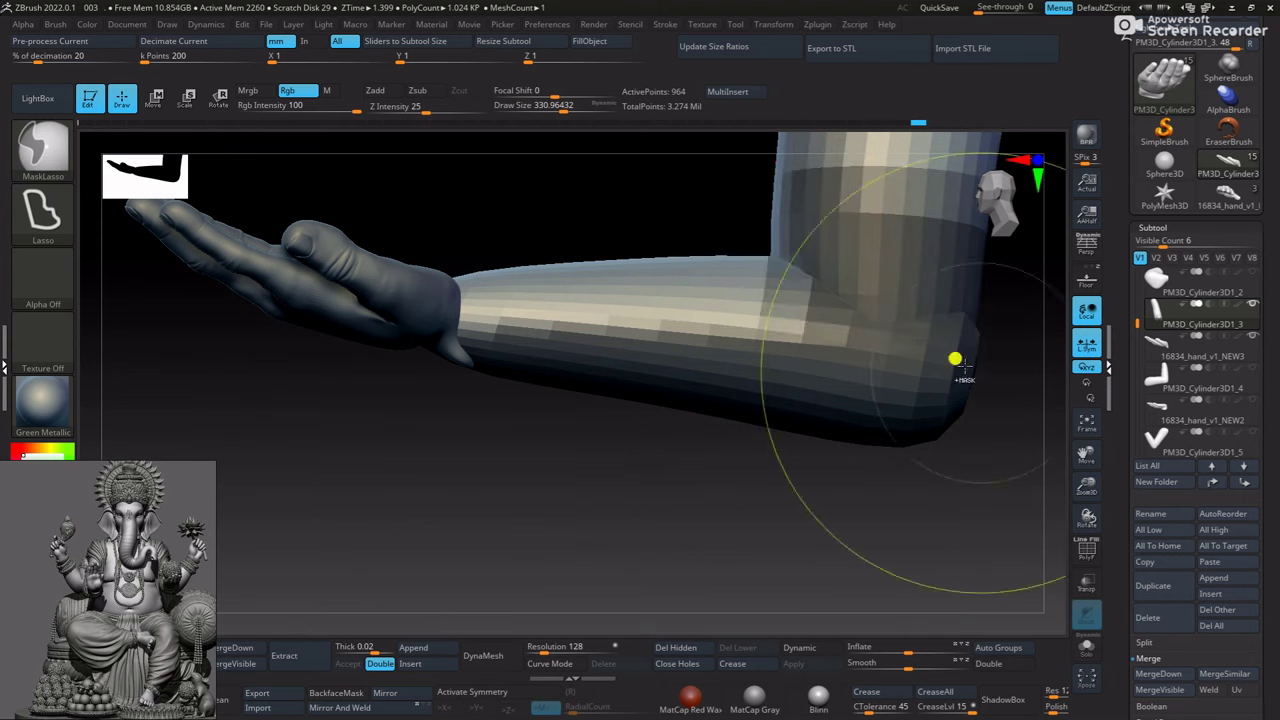
mouse_move(620, 494)
mouse_down()
mouse_move(444, 335)
mouse_move(603, 257)
mouse_move(443, 306)
mouse_move(463, 257)
mouse_move(446, 509)
mouse_move(306, 551)
mouse_up()
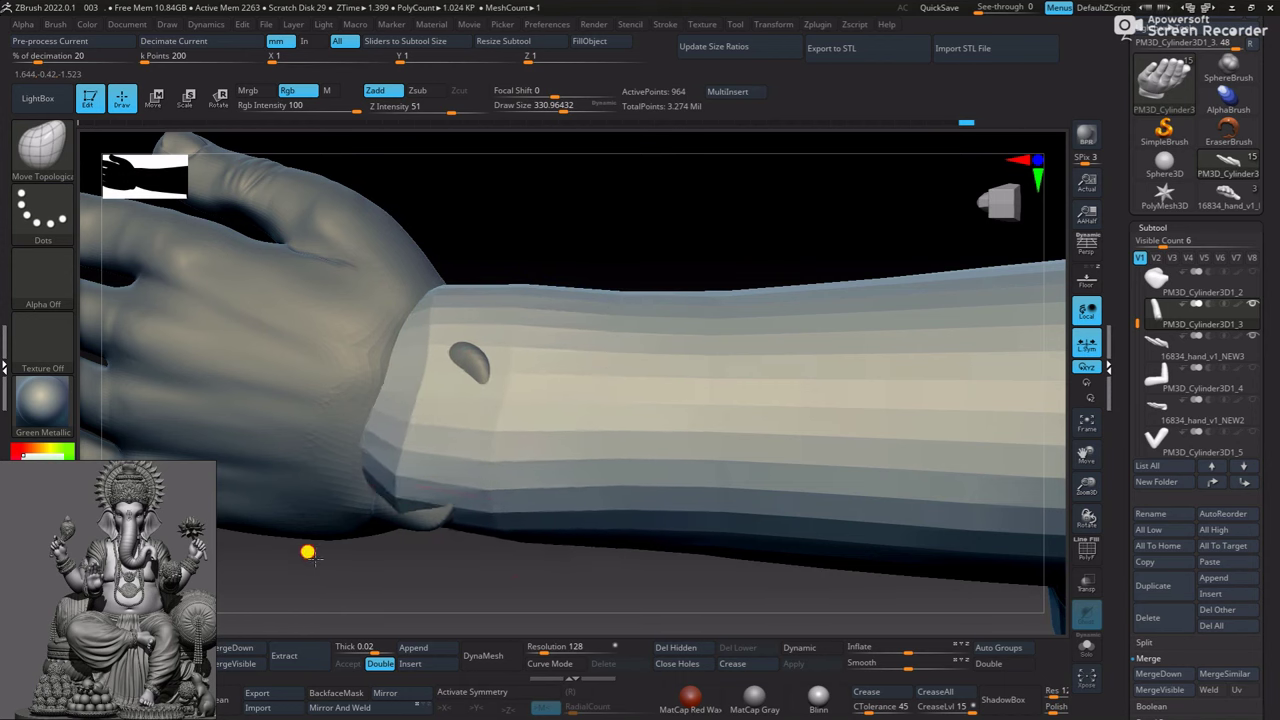
mouse_move(520, 534)
mouse_down()
mouse_move(378, 517)
mouse_move(517, 240)
mouse_move(406, 394)
mouse_move(486, 409)
mouse_move(442, 243)
mouse_move(574, 277)
mouse_move(466, 286)
mouse_move(363, 477)
mouse_move(381, 499)
mouse_up()
alt+click(382, 499)
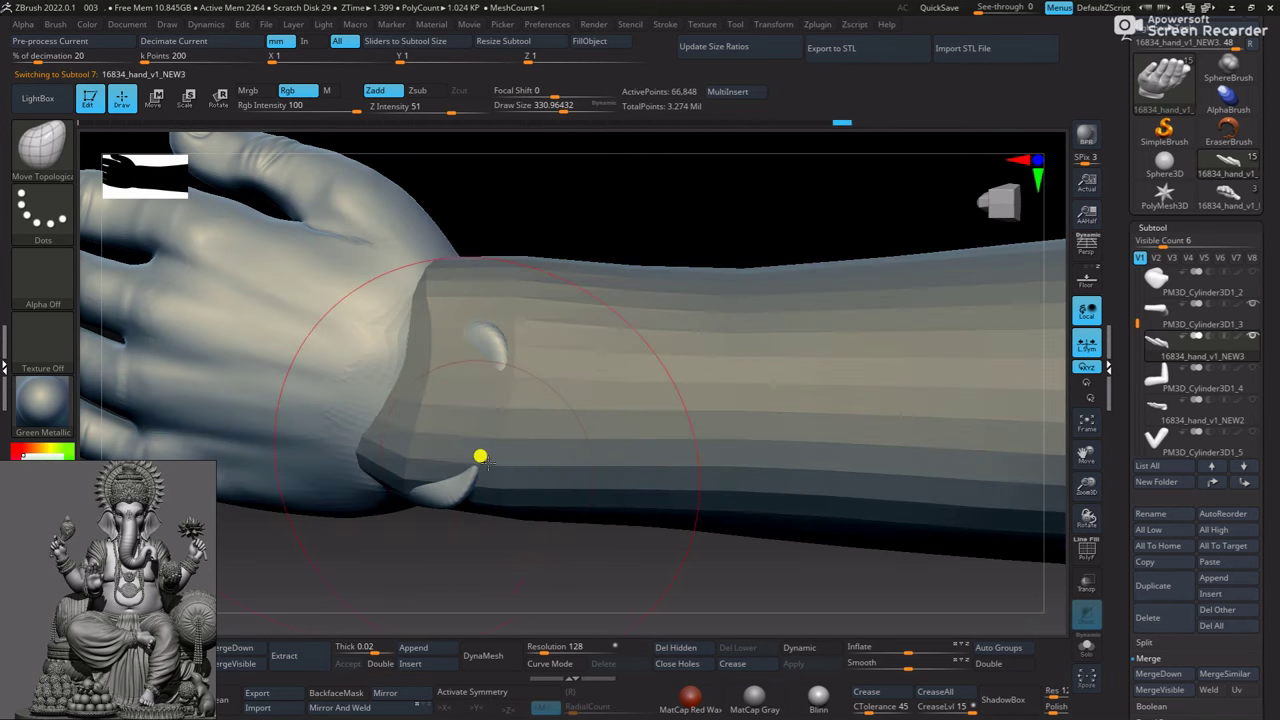
mouse_move(597, 220)
mouse_down()
mouse_move(594, 400)
mouse_move(503, 486)
mouse_move(480, 466)
mouse_move(1152, 300)
mouse_up()
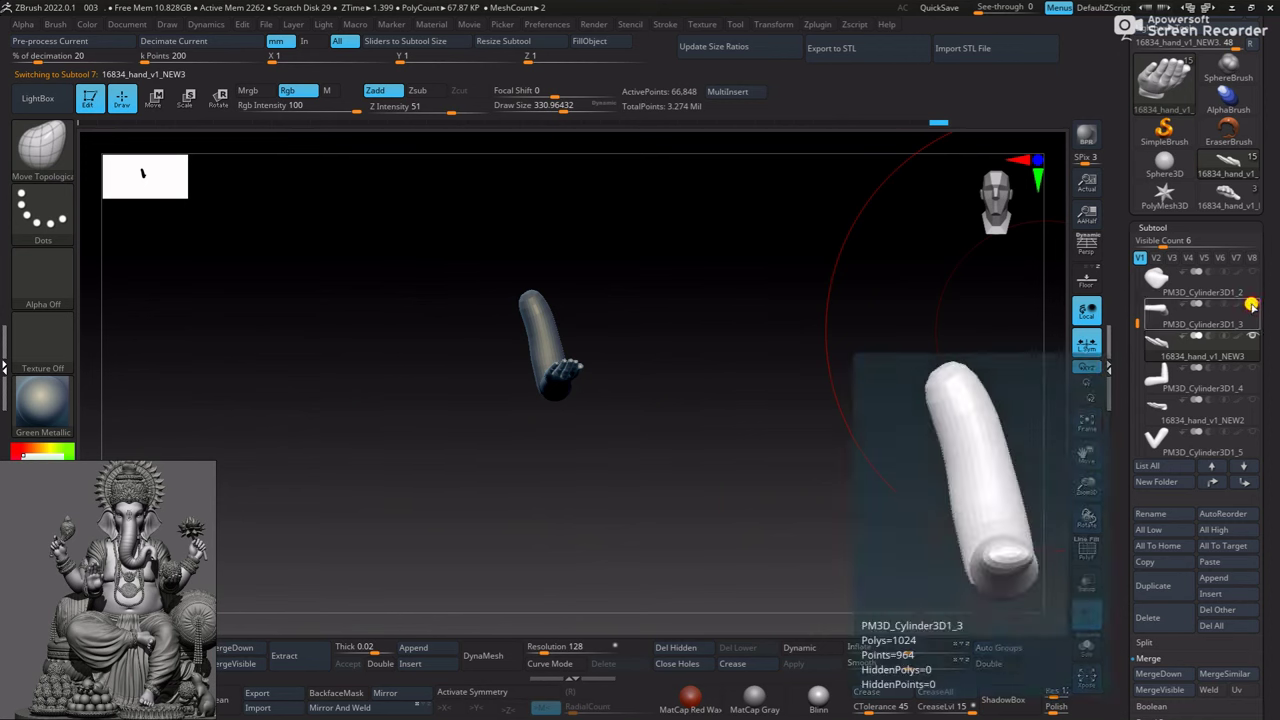
Show all subtools again and orbit to a side view of Ganesha, selecting the base piece
click(1156, 280)
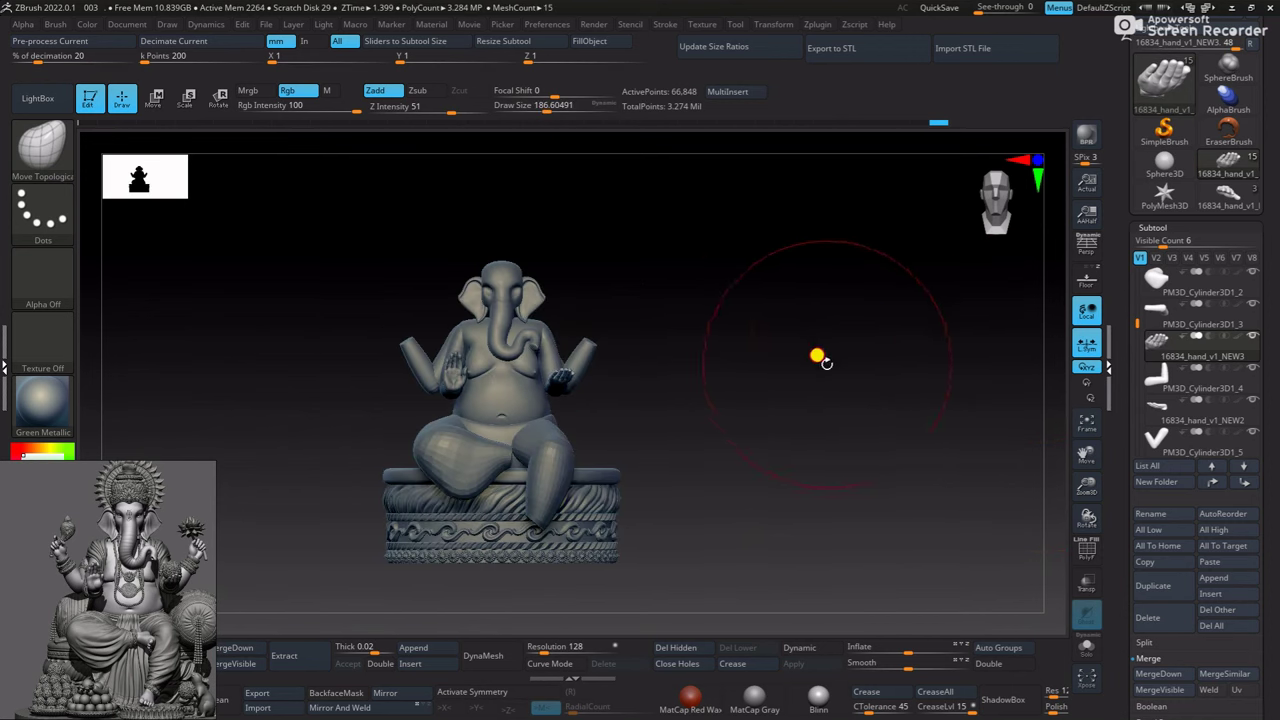
mouse_move(823, 357)
mouse_down()
mouse_move(749, 409)
mouse_move(843, 389)
mouse_move(827, 365)
mouse_move(752, 367)
mouse_up()
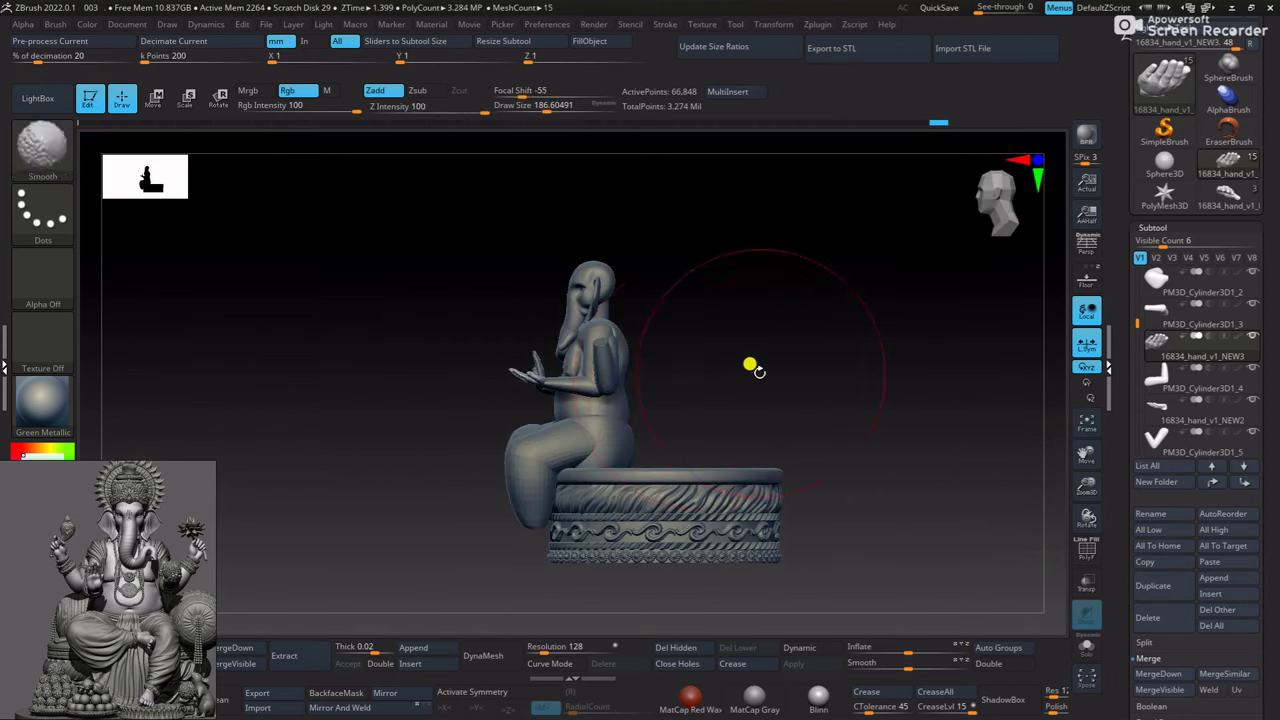
shift+drag(812, 418, 833, 427)
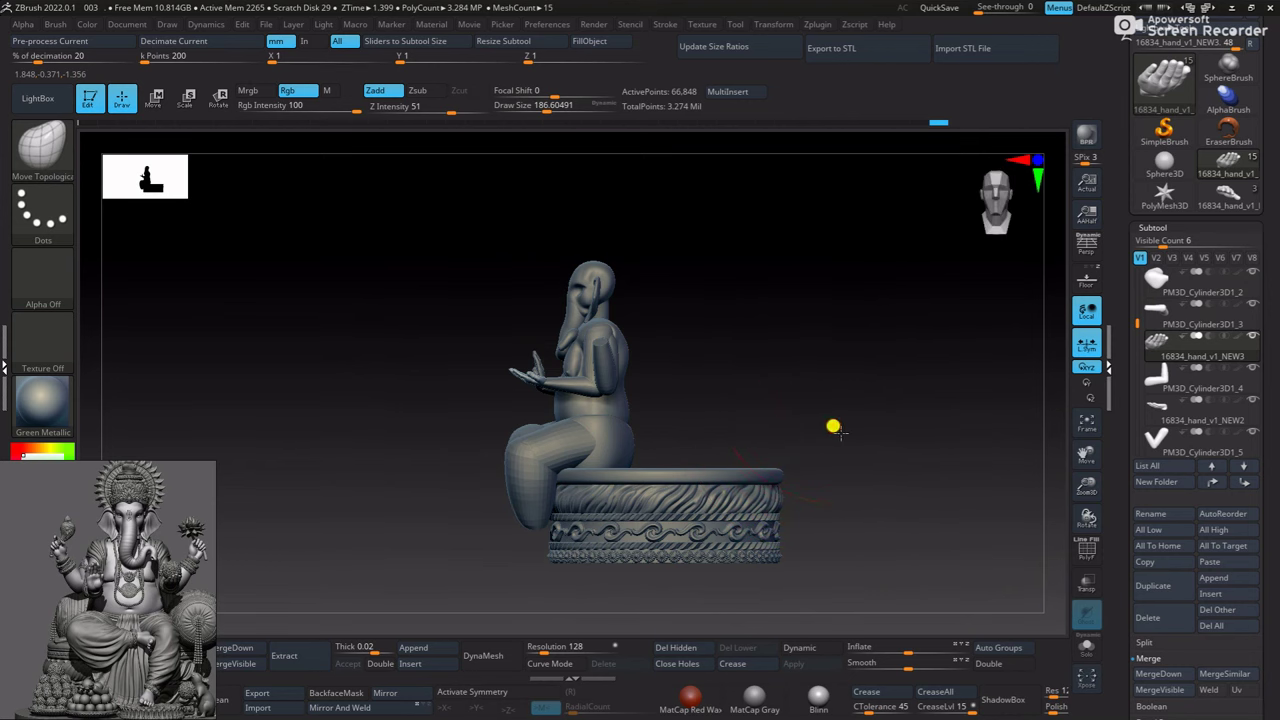
drag(860, 421, 674, 489)
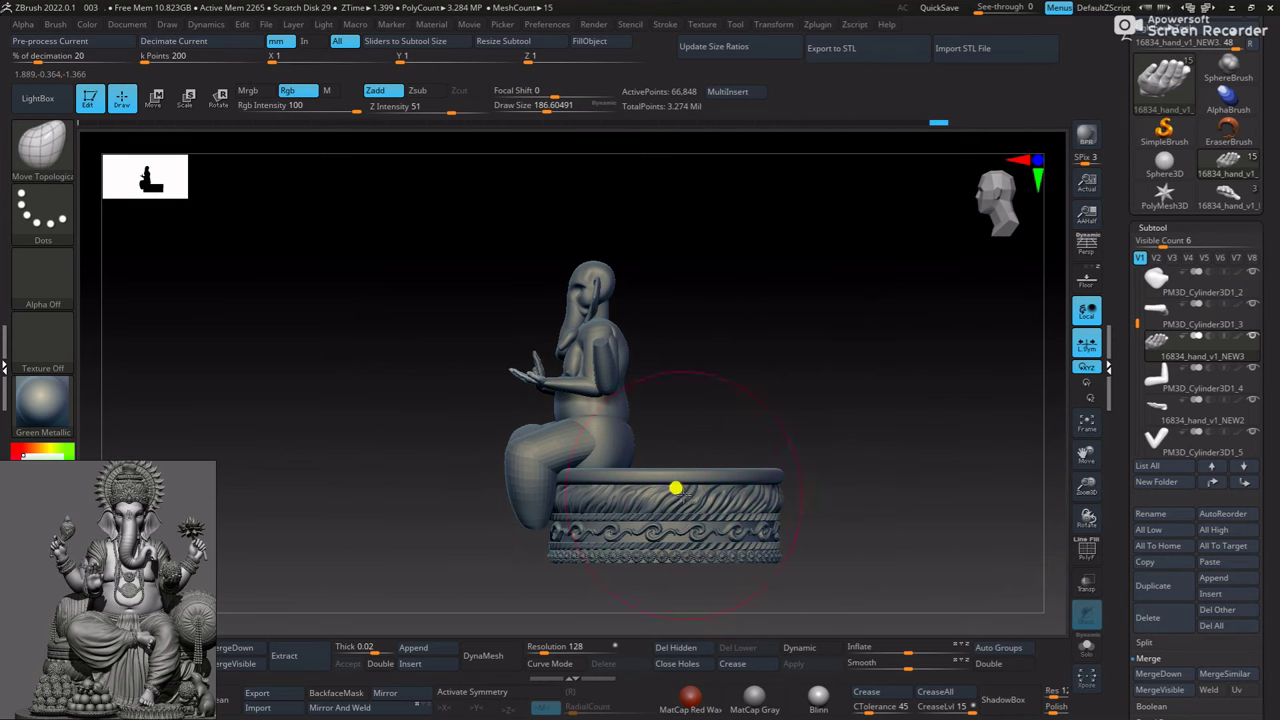
alt+click(666, 486)
key(w)
mouse_move(663, 391)
mouse_down()
mouse_move(628, 521)
mouse_move(514, 506)
mouse_move(746, 494)
mouse_move(802, 472)
mouse_move(737, 429)
mouse_move(737, 463)
mouse_up()
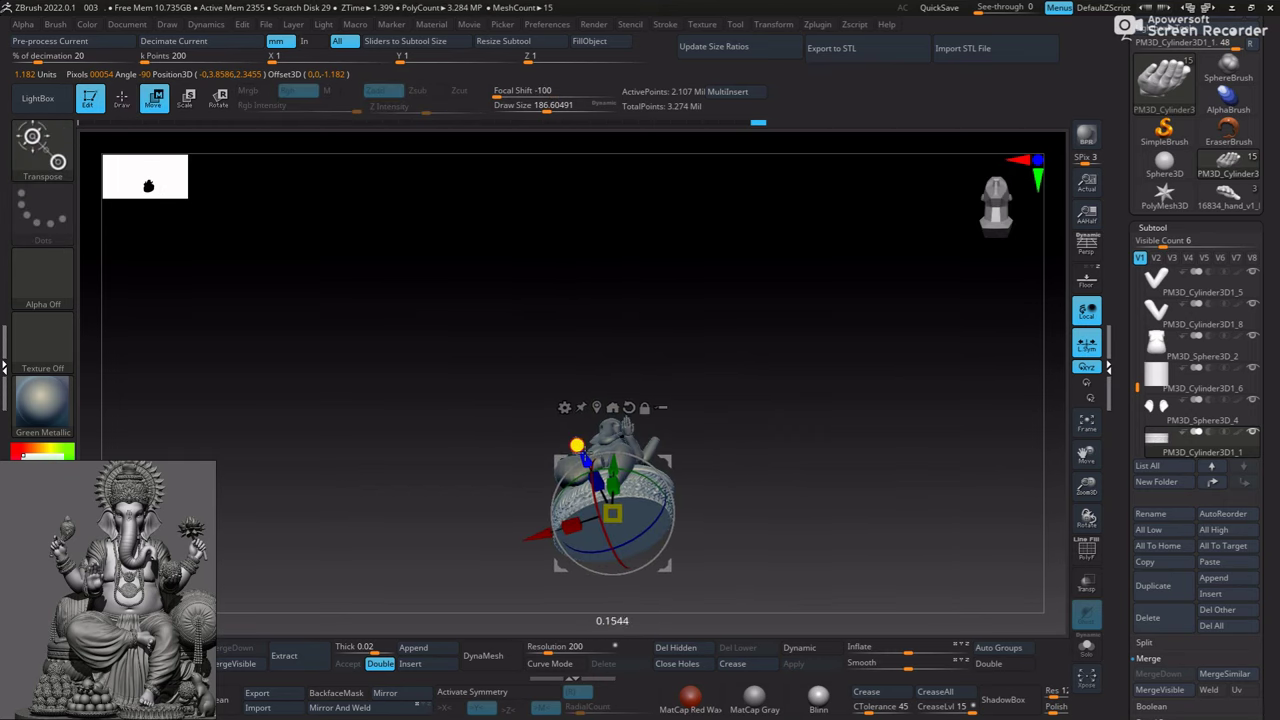
mouse_move(573, 448)
mouse_down()
mouse_move(763, 528)
mouse_move(749, 491)
mouse_move(704, 505)
mouse_move(740, 480)
mouse_move(711, 400)
mouse_move(723, 373)
mouse_up()
key(q)
In front view, show the reference image for comparison, then hide it and zoom out
key(f)
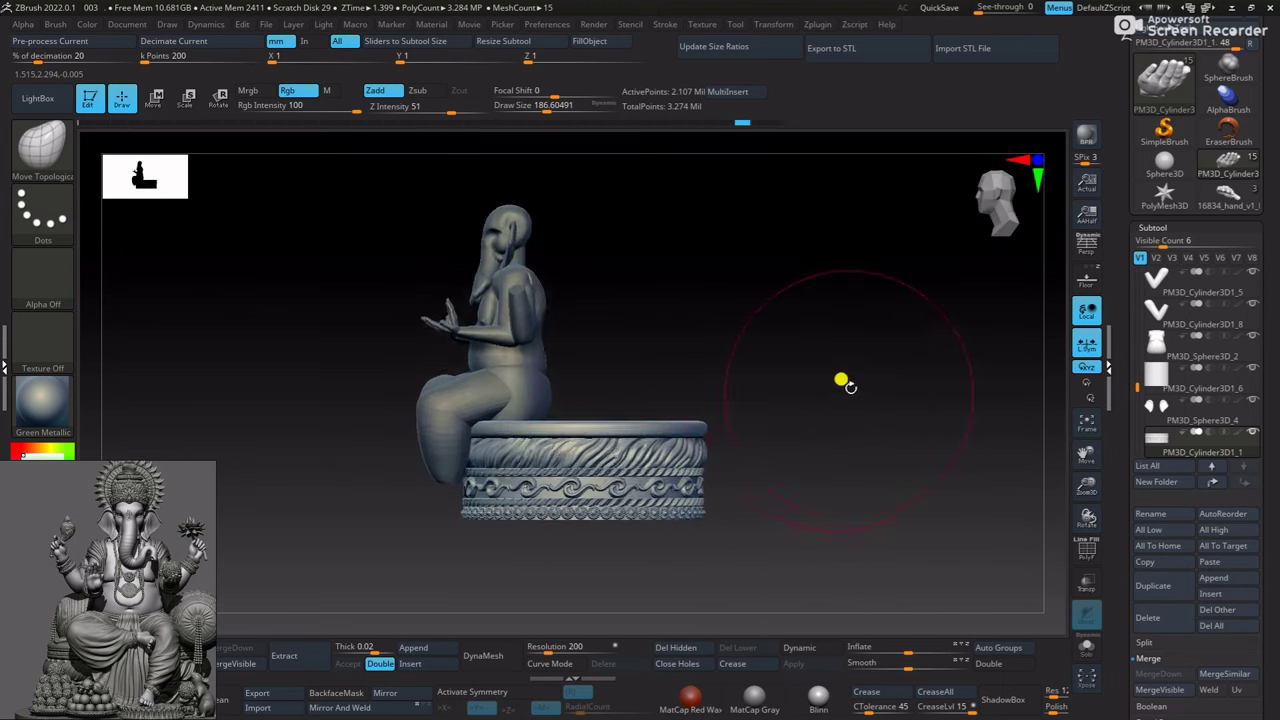
drag(843, 380, 780, 306)
click(1087, 278)
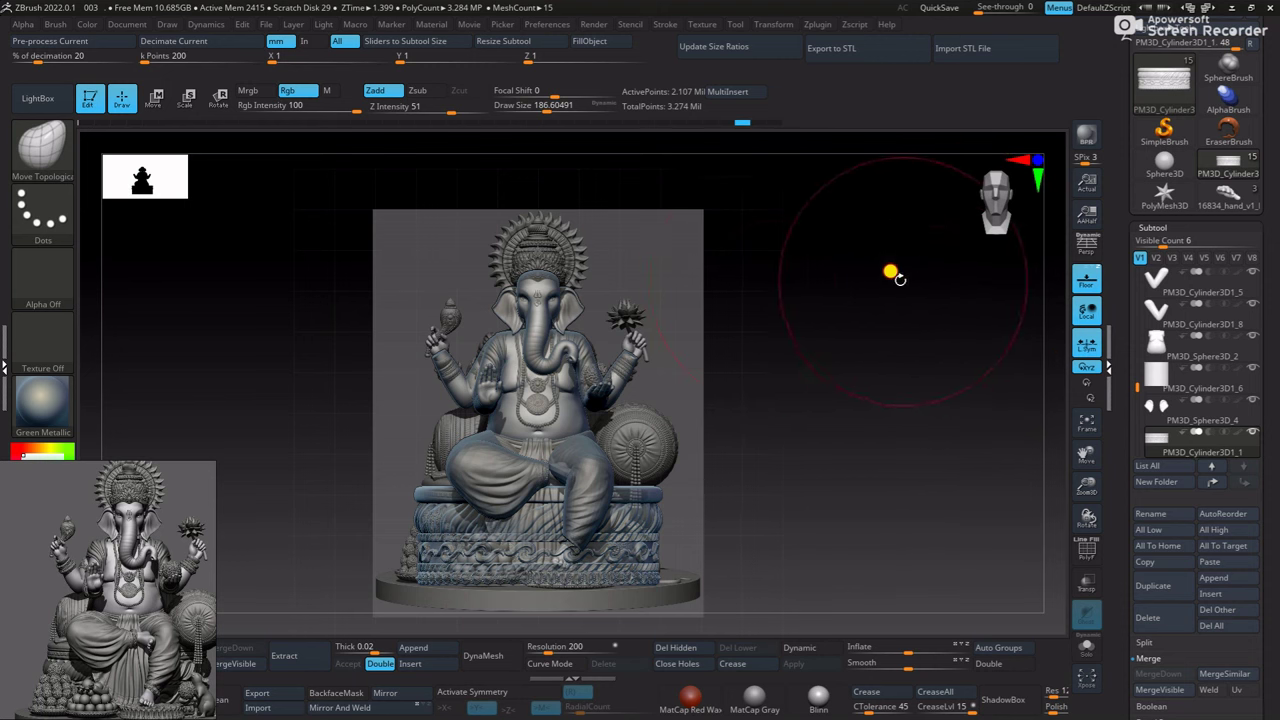
key(shift+p)
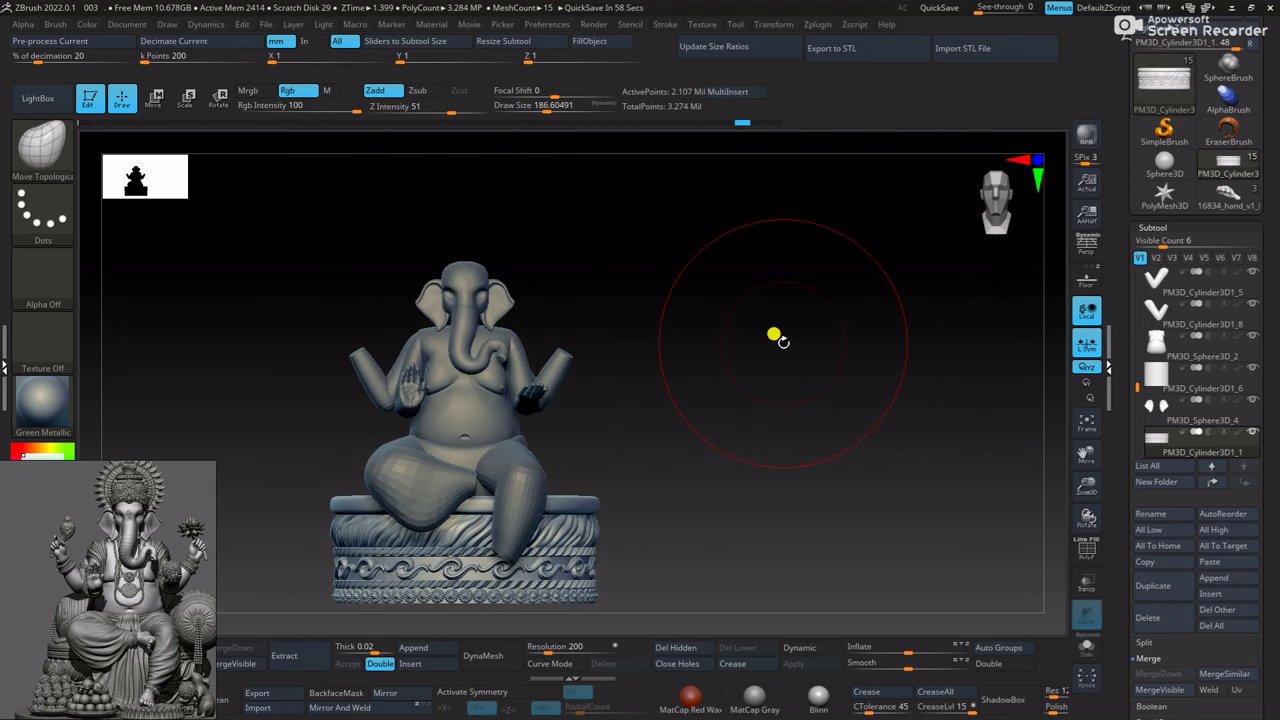
mouse_move(775, 335)
mouse_down()
mouse_move(700, 374)
mouse_move(574, 323)
mouse_move(686, 383)
mouse_move(750, 347)
mouse_up()
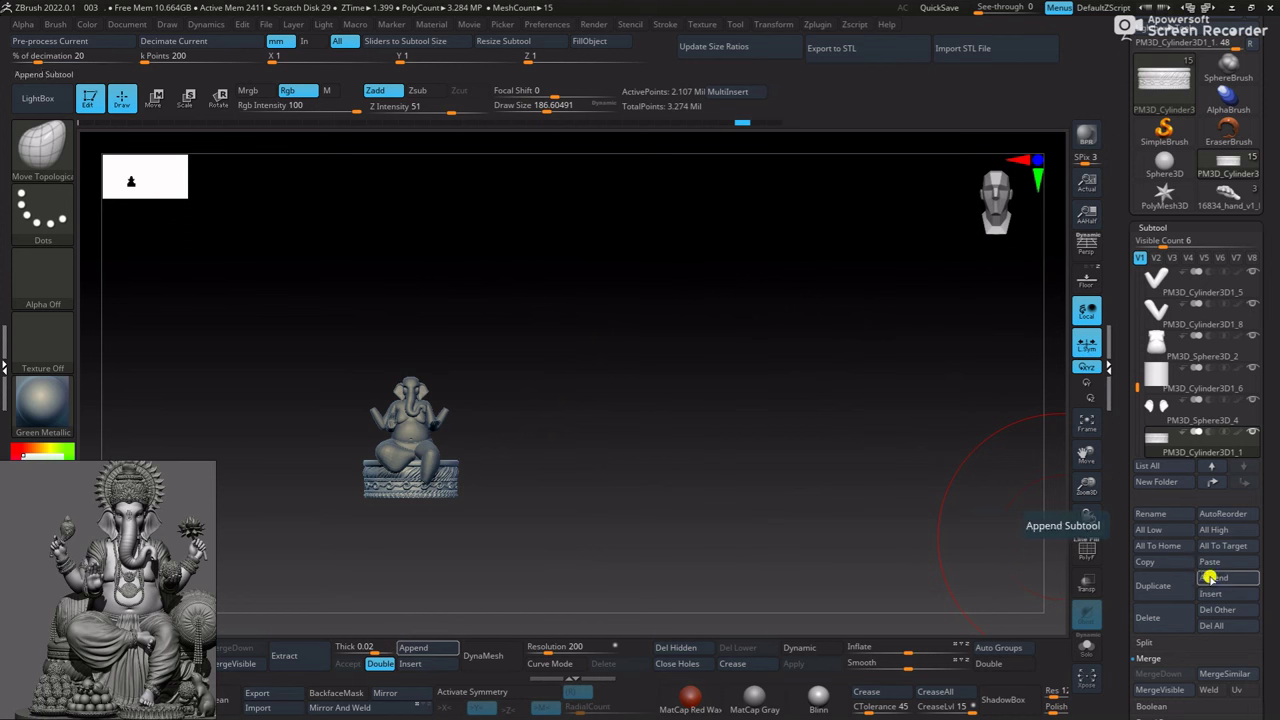
Append a Sphere3D subtool and view it from the side with the reference image shown
click(1212, 578)
click(1076, 498)
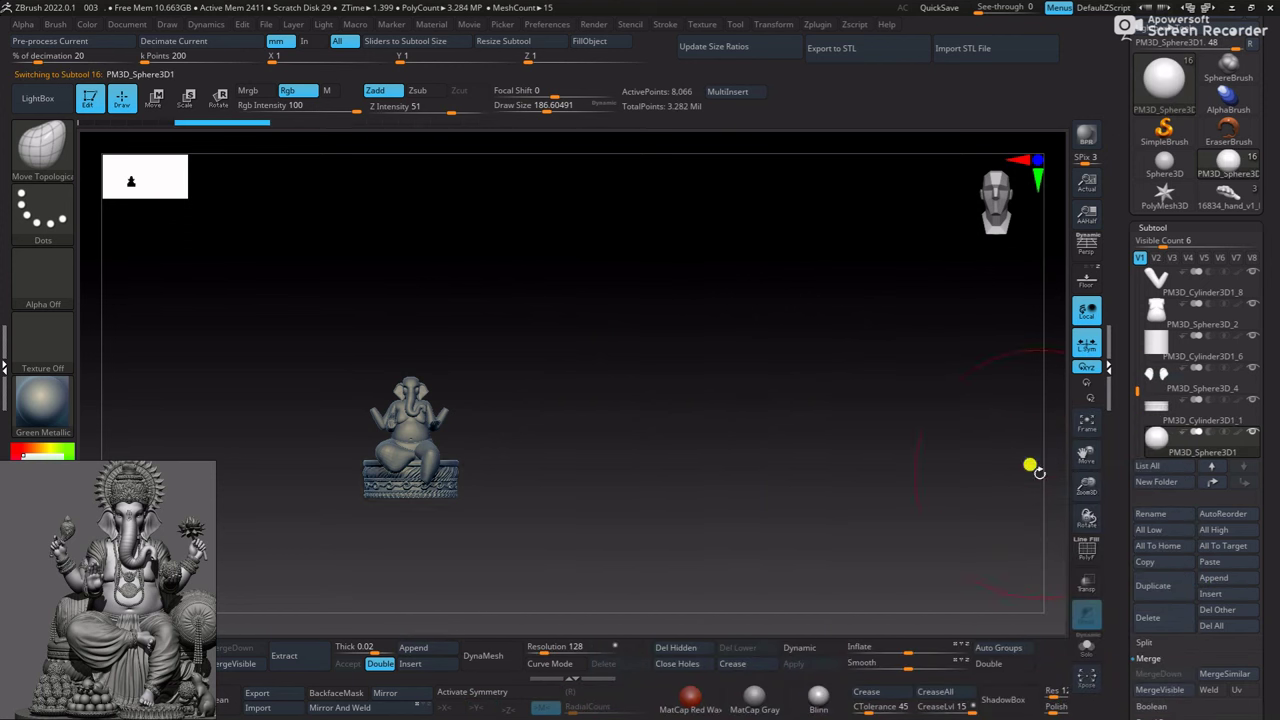
shift+drag(738, 498, 529, 429)
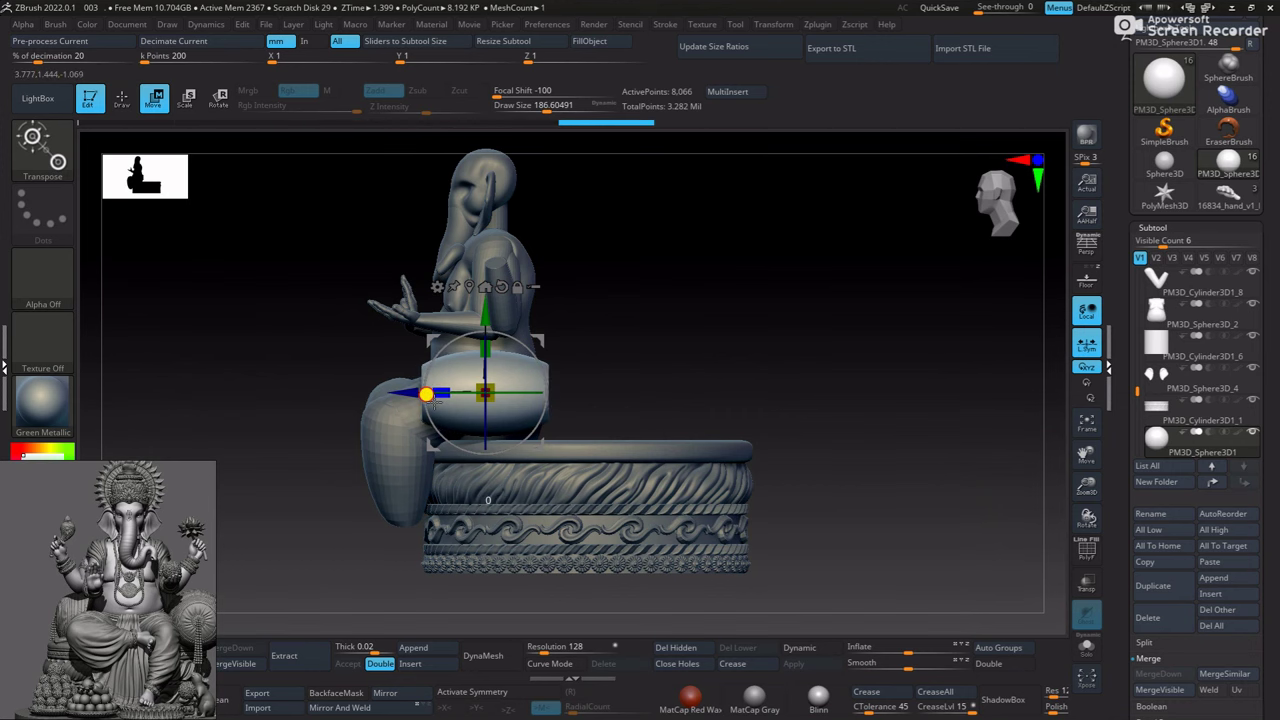
shift+drag(427, 394, 771, 346)
click(1087, 280)
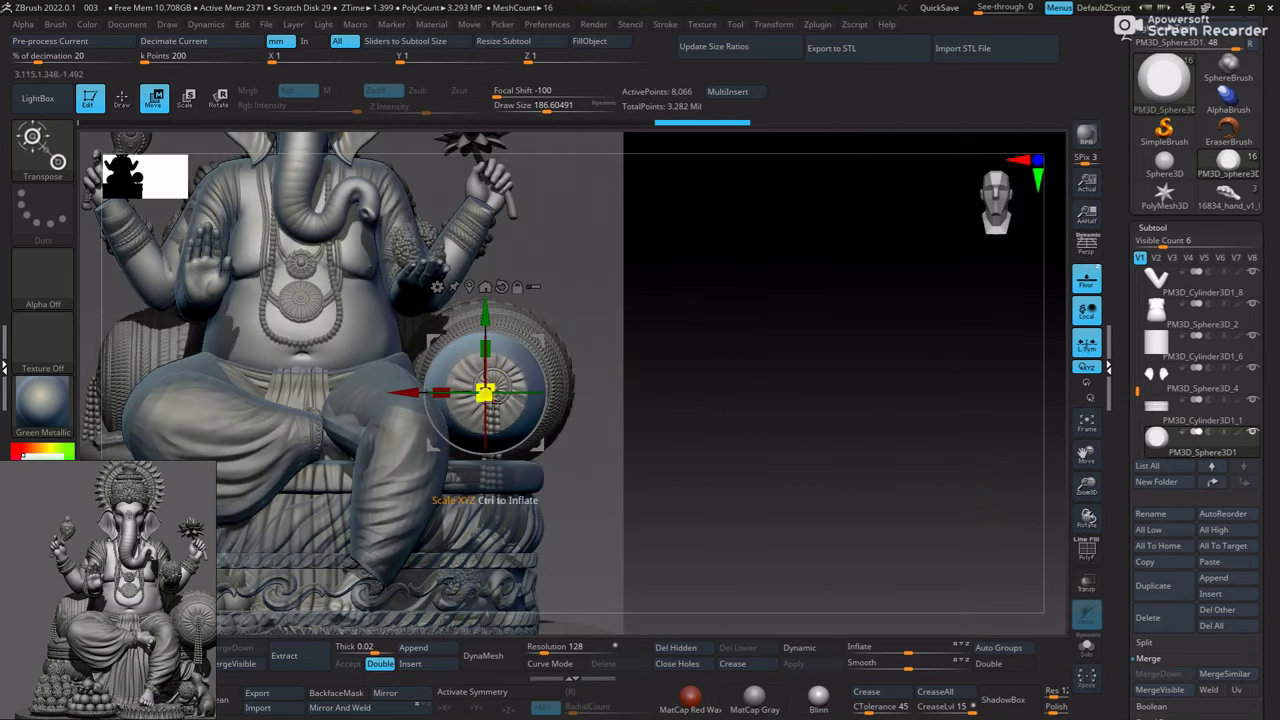
Scale up the sphere and place it beside Ganesha's lap, then hide the reference
drag(484, 392, 520, 425)
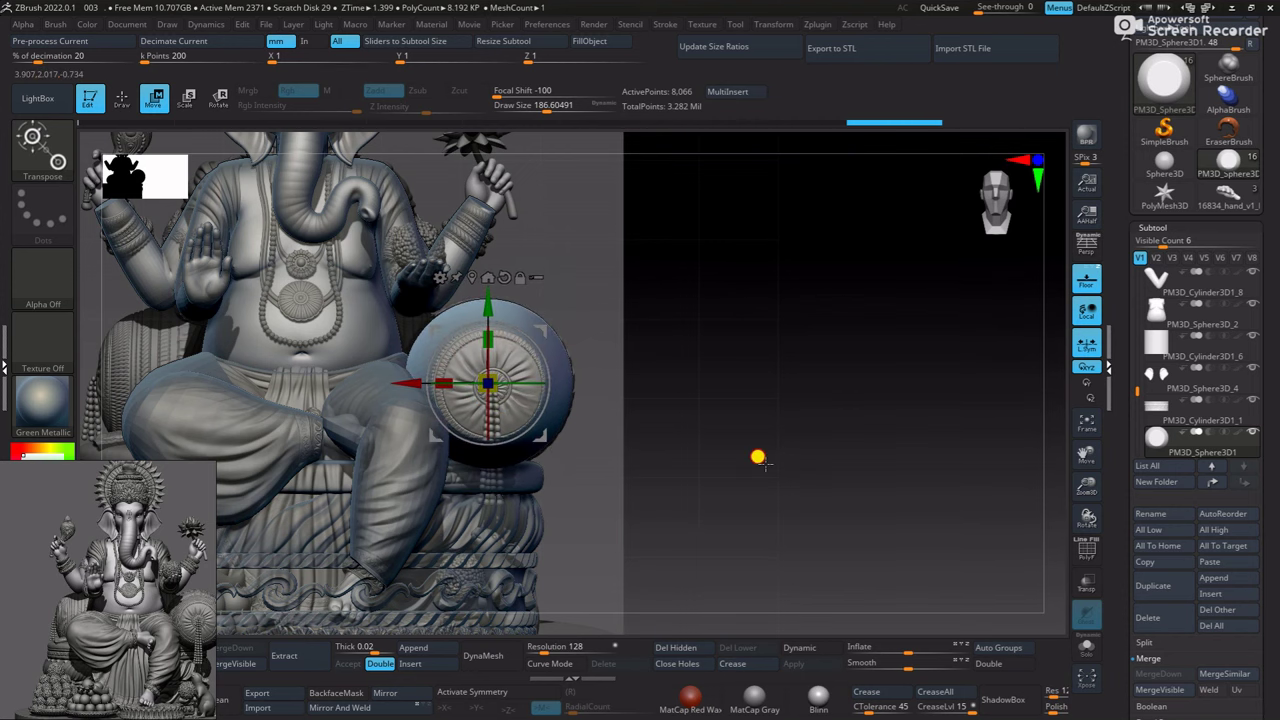
shift+drag(758, 457, 528, 403)
key(q)
mouse_move(800, 303)
alt+mouse_down()
mouse_move(589, 406)
mouse_move(580, 308)
mouse_move(663, 277)
mouse_move(603, 406)
mouse_move(490, 384)
alt+mouse_up()
key(w)
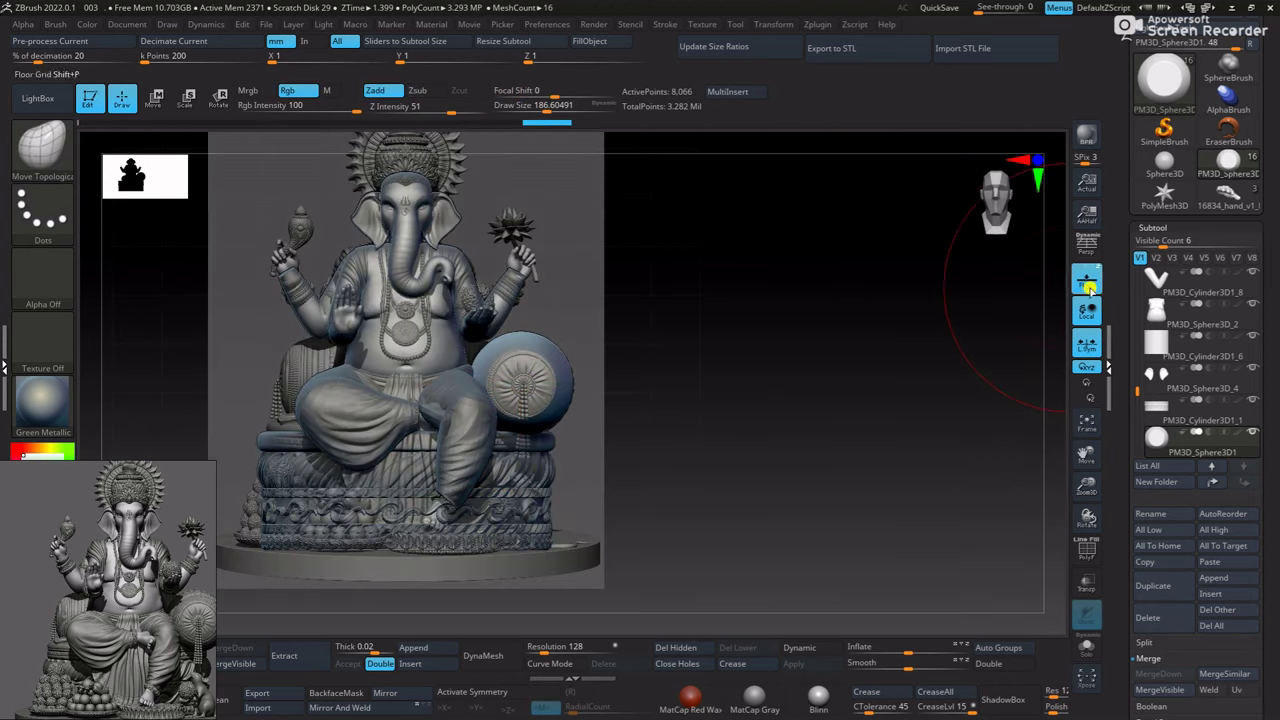
alt+drag(689, 263, 521, 385)
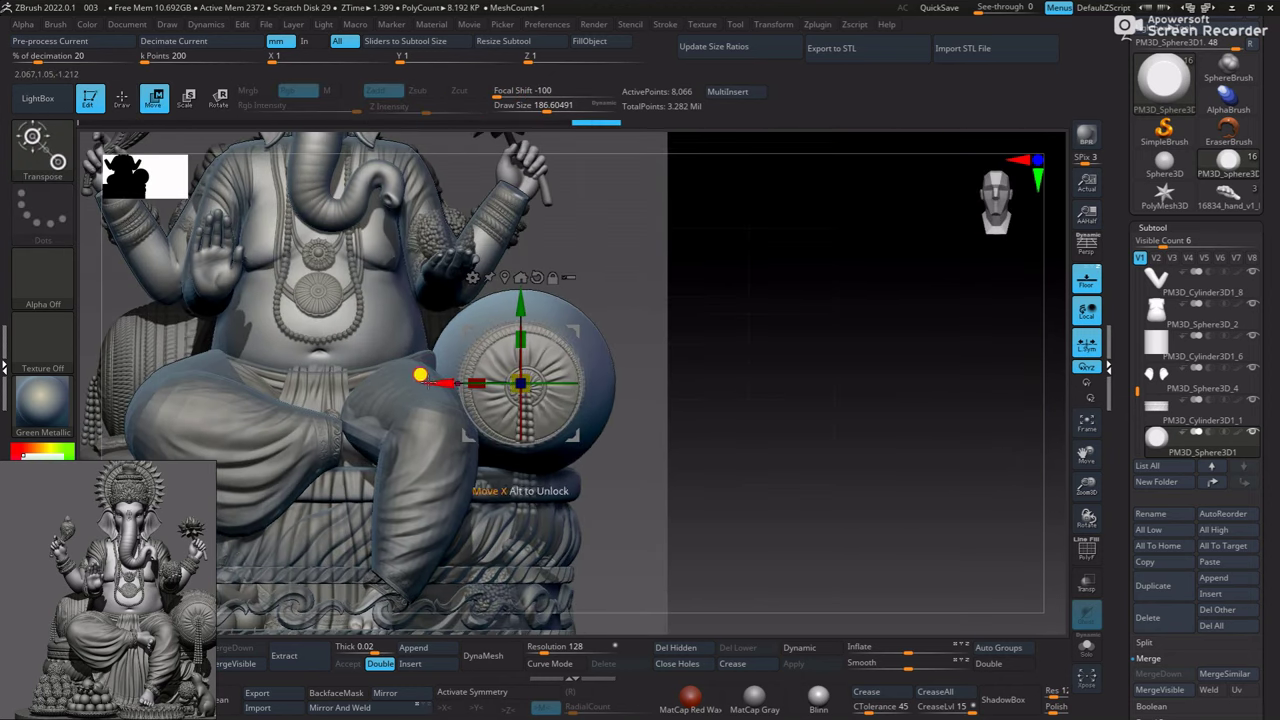
drag(562, 380, 554, 379)
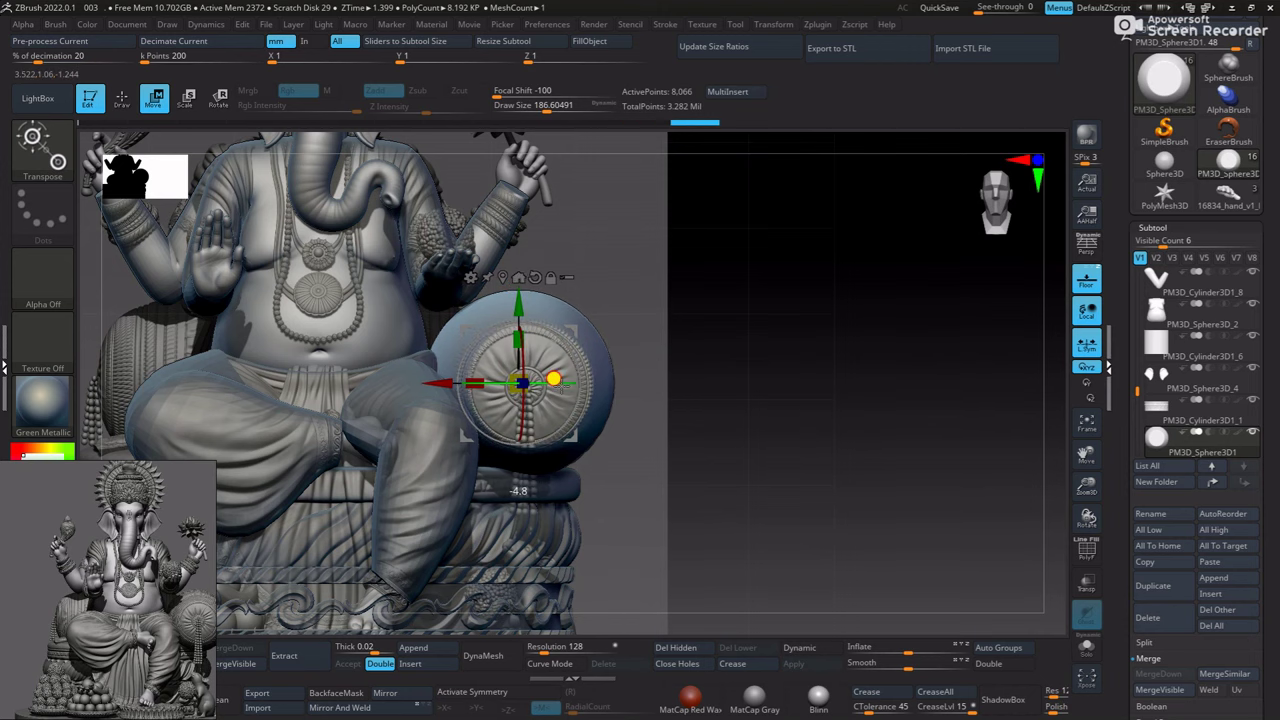
click(1087, 281)
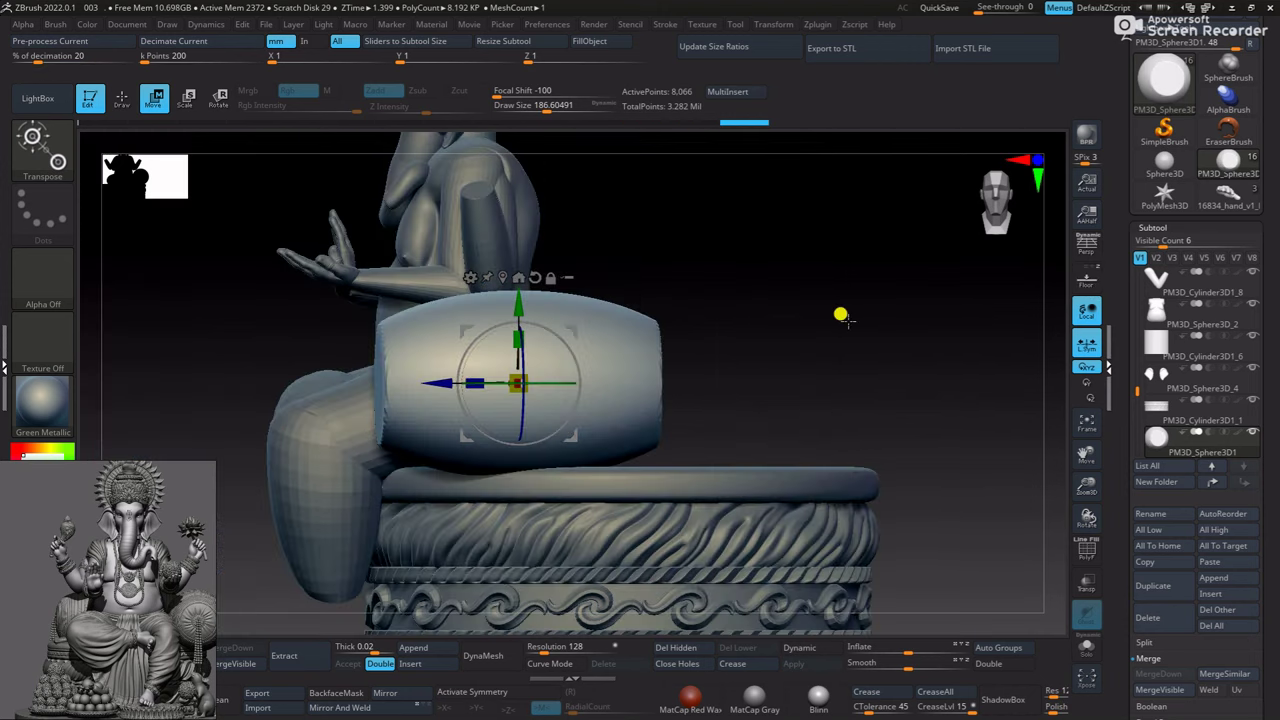
drag(843, 314, 829, 480)
Isolate the drum and reshape its ends with a deformer cage, widening the left end
key(q)
click(1080, 635)
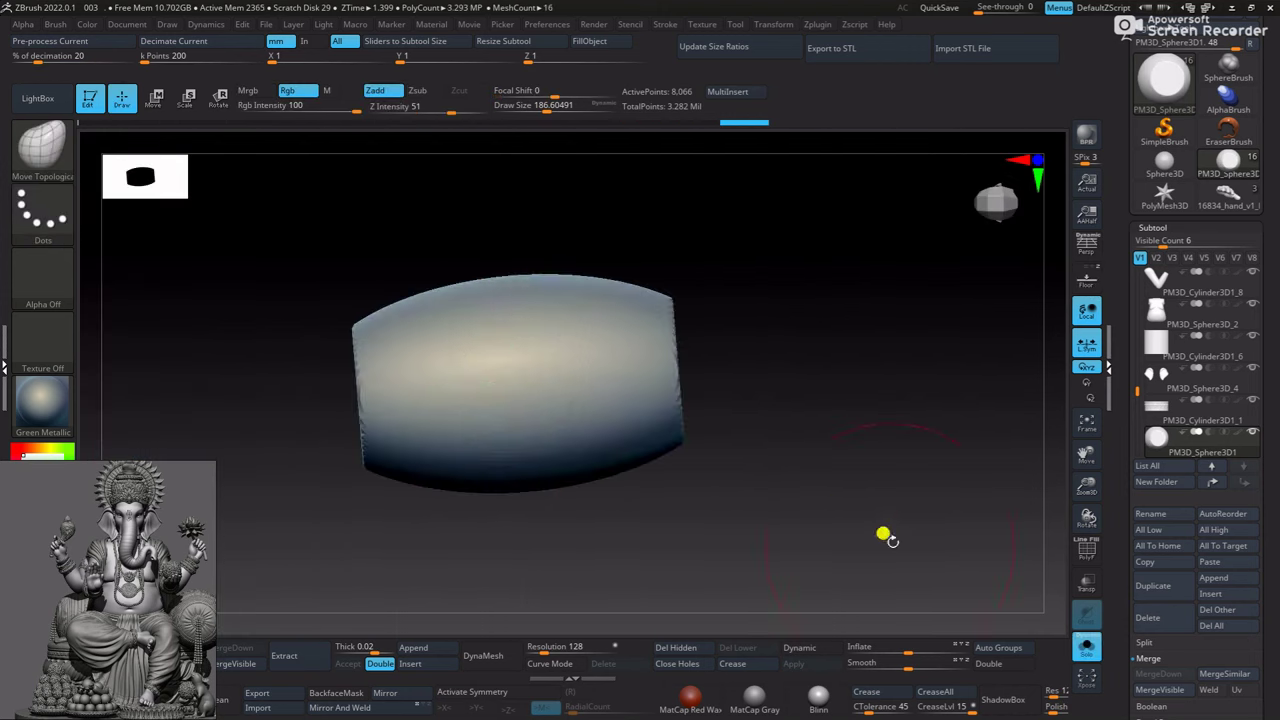
key(w)
click(468, 276)
click(526, 366)
drag(343, 391, 320, 391)
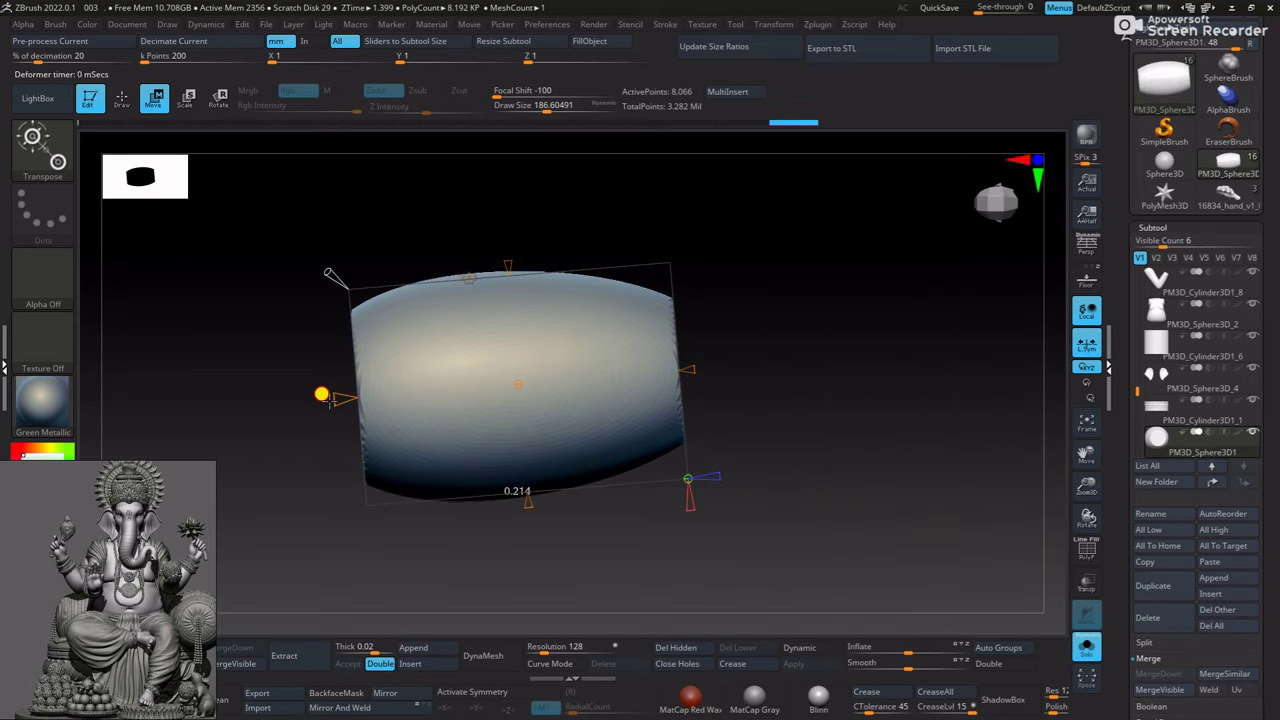
drag(690, 368, 694, 357)
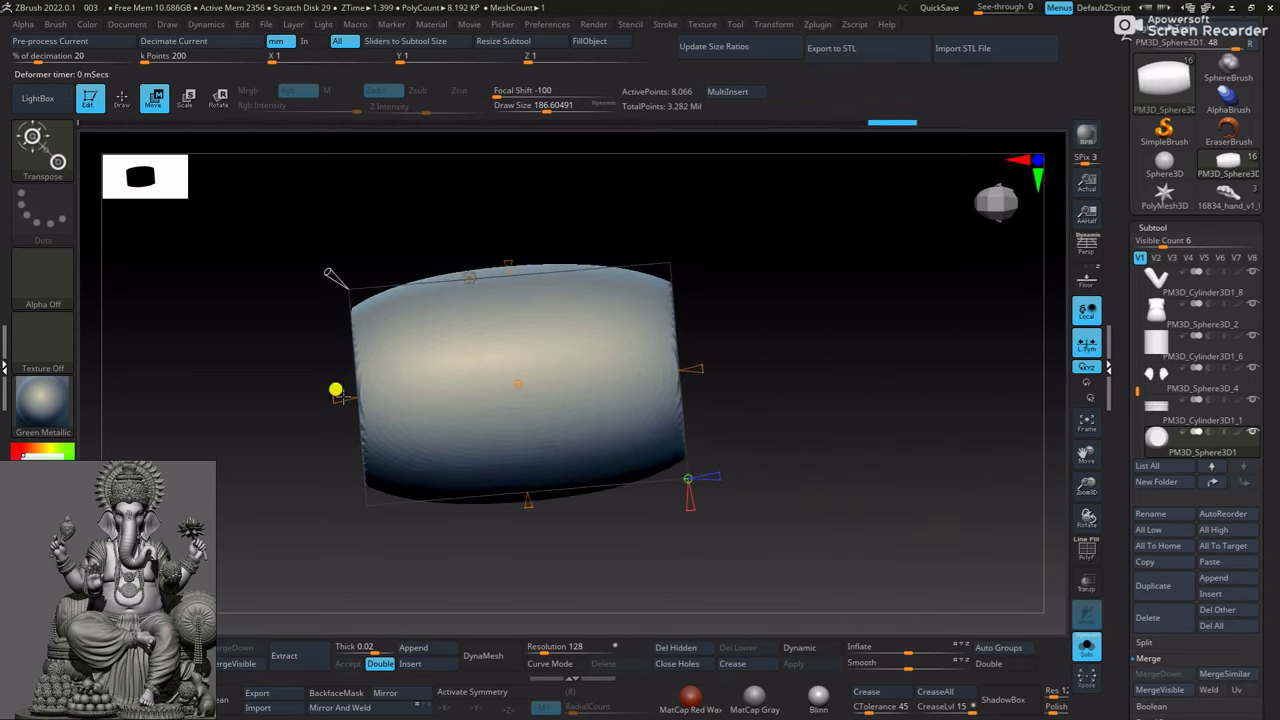
drag(337, 392, 321, 395)
drag(692, 368, 694, 357)
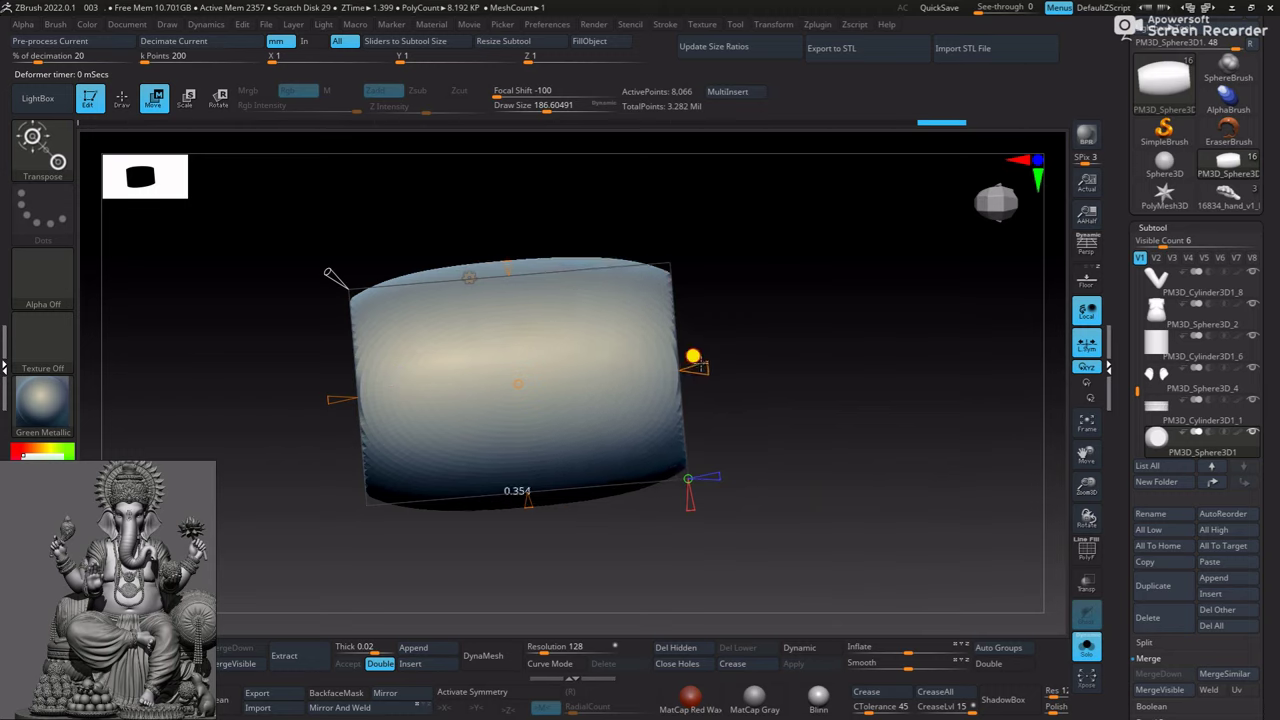
Compare against the reference and shrink the drum slightly to sit by Ganesha's knee
mouse_move(682, 352)
shift+mouse_down()
mouse_move(749, 383)
mouse_move(797, 323)
mouse_move(806, 379)
shift+mouse_up()
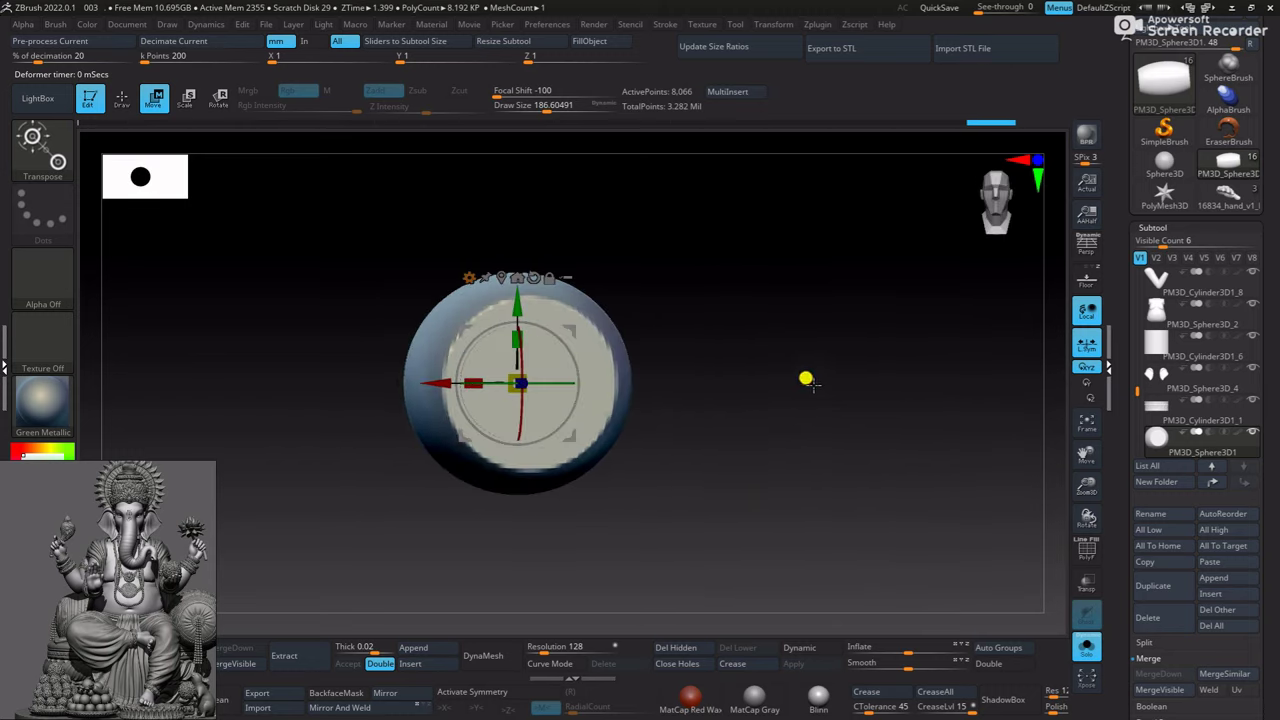
click(1087, 278)
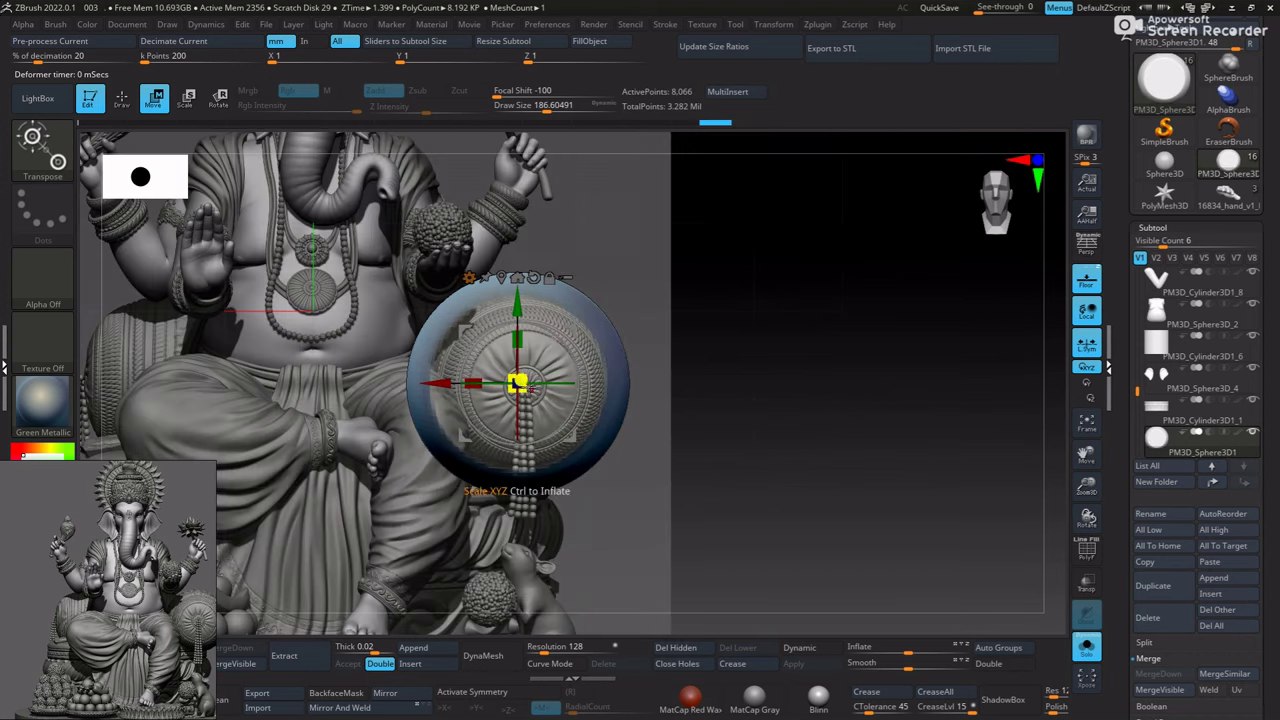
drag(517, 381, 500, 374)
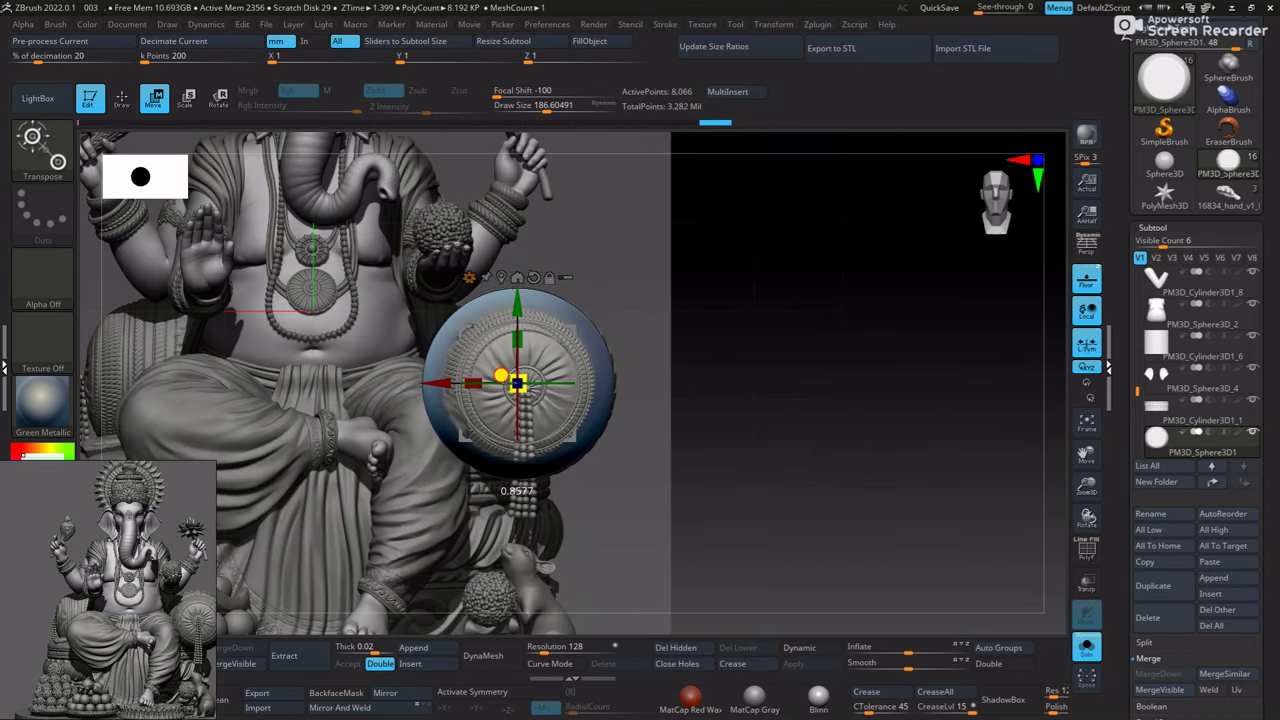
click(1087, 278)
drag(943, 277, 585, 405)
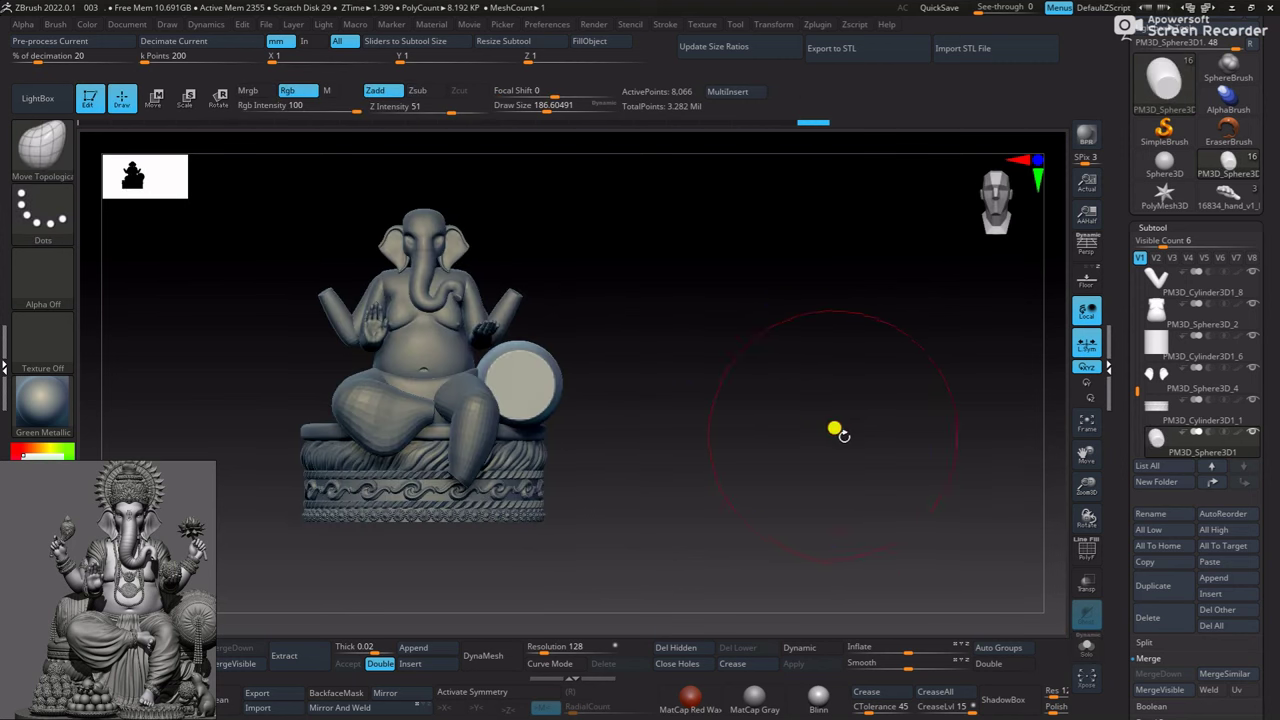
Inspect the bolster beside Ganesha's lap from front and behind, then Solo it
mouse_move(836, 430)
mouse_down()
mouse_move(763, 449)
mouse_move(791, 529)
mouse_move(840, 272)
mouse_up()
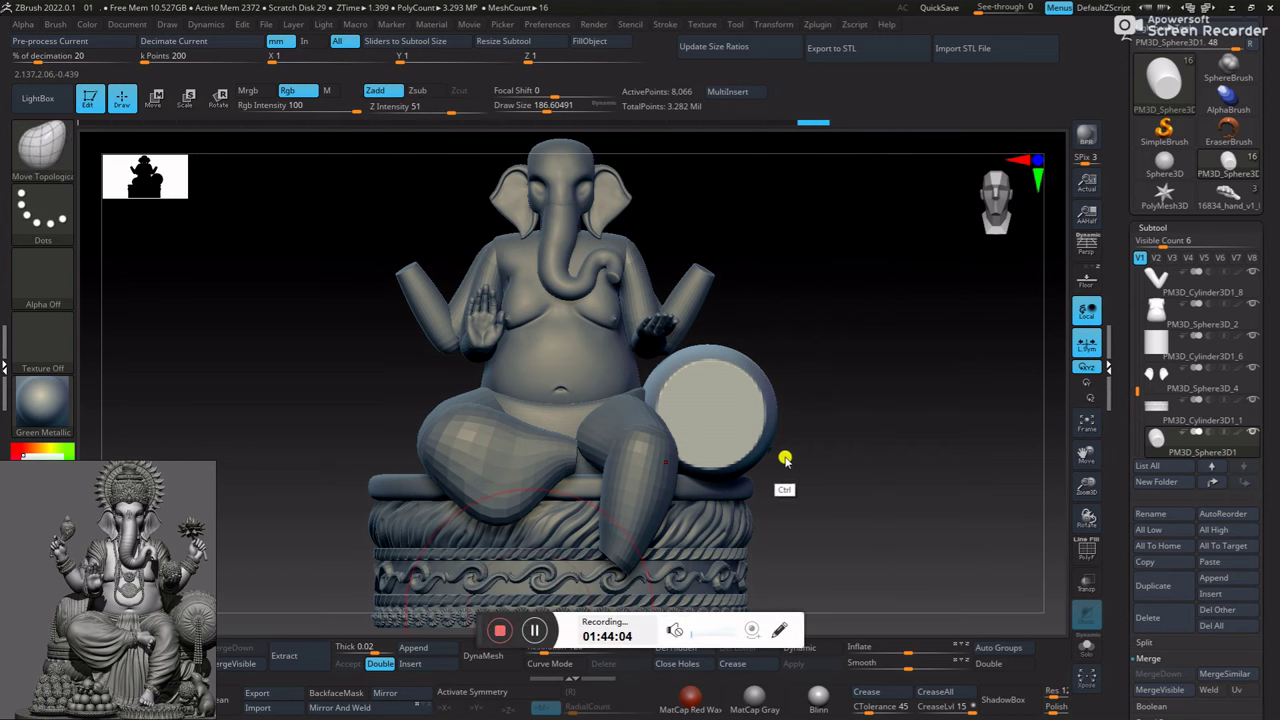
key(shift)
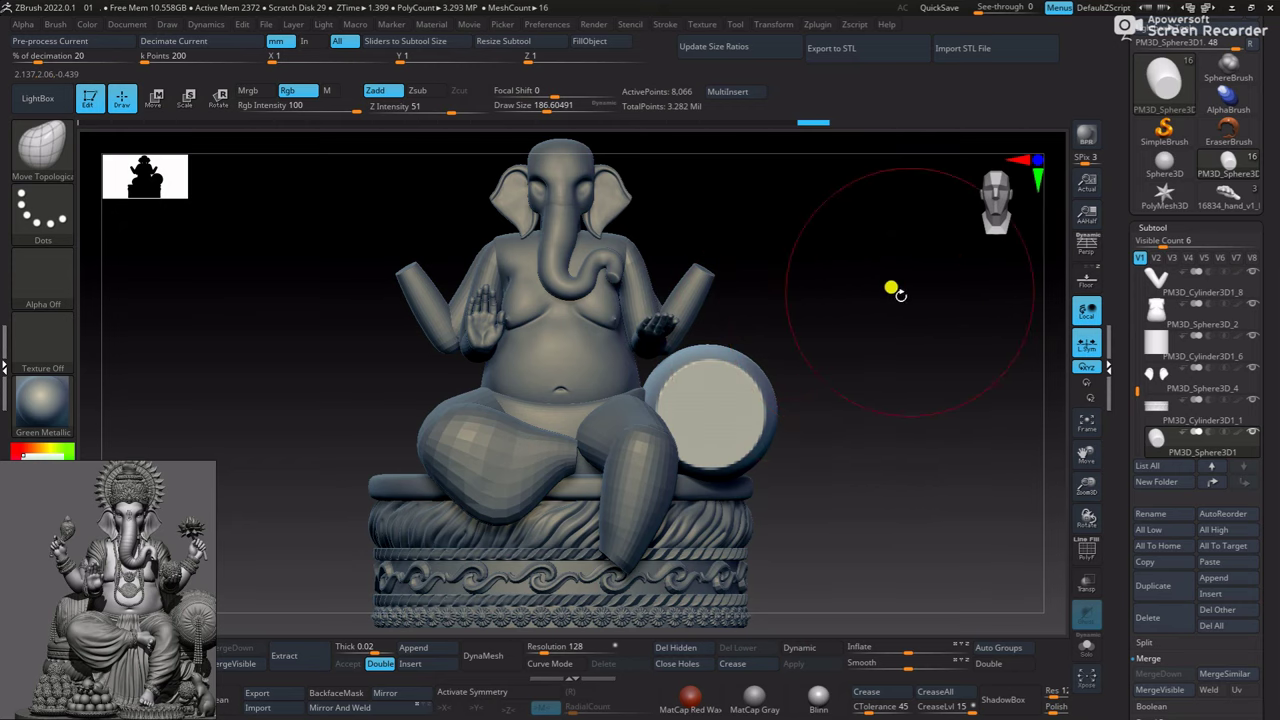
alt+drag(877, 331, 766, 365)
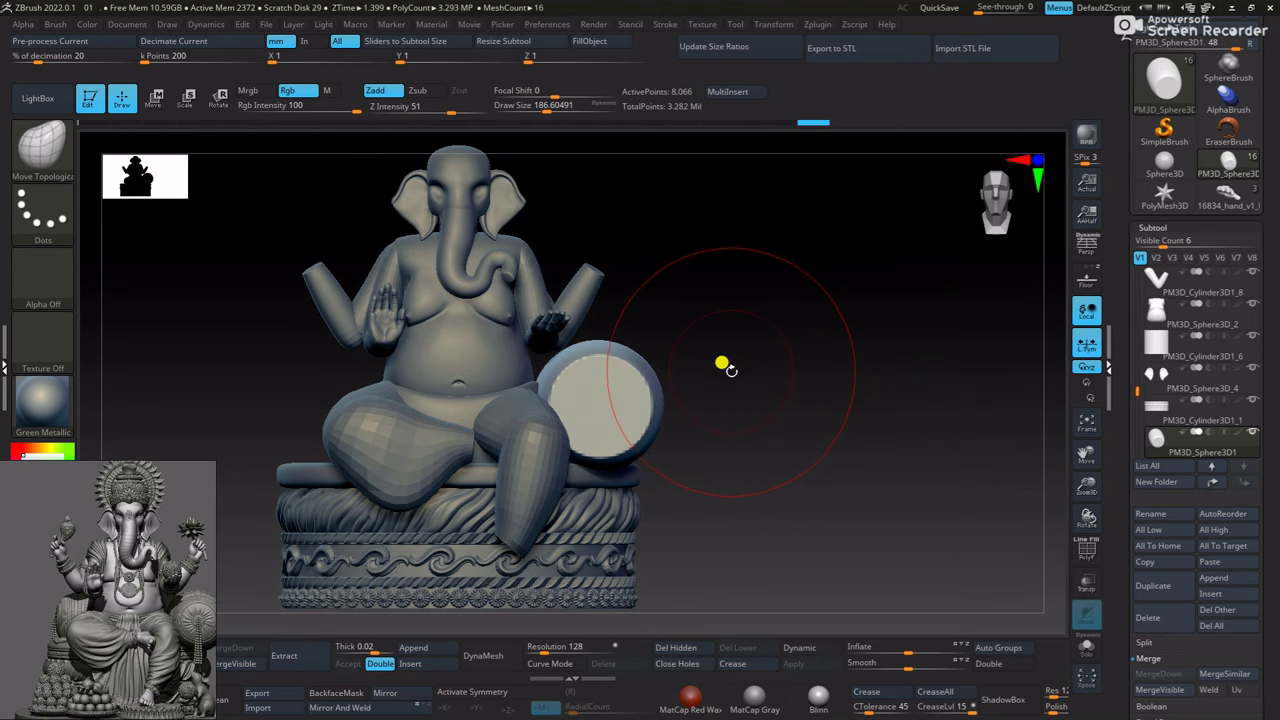
mouse_move(791, 466)
alt+mouse_down()
mouse_move(717, 397)
mouse_move(681, 476)
mouse_move(529, 334)
alt+mouse_up()
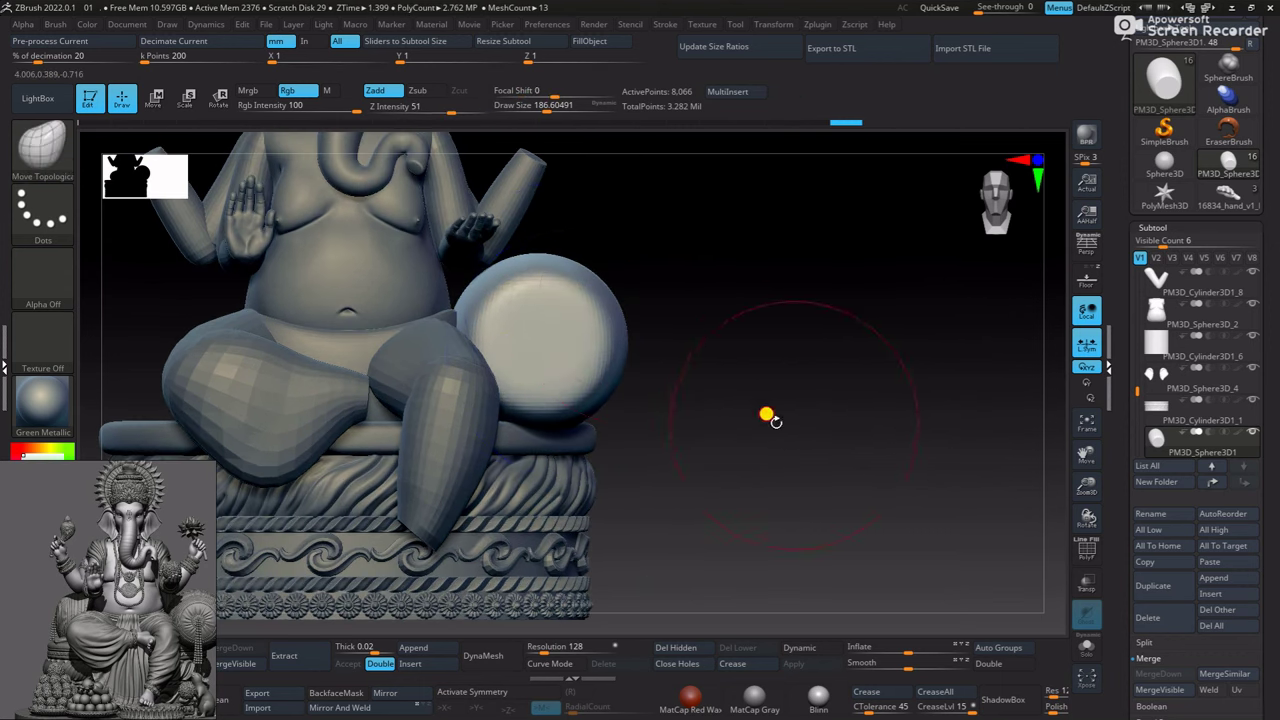
drag(766, 415, 703, 420)
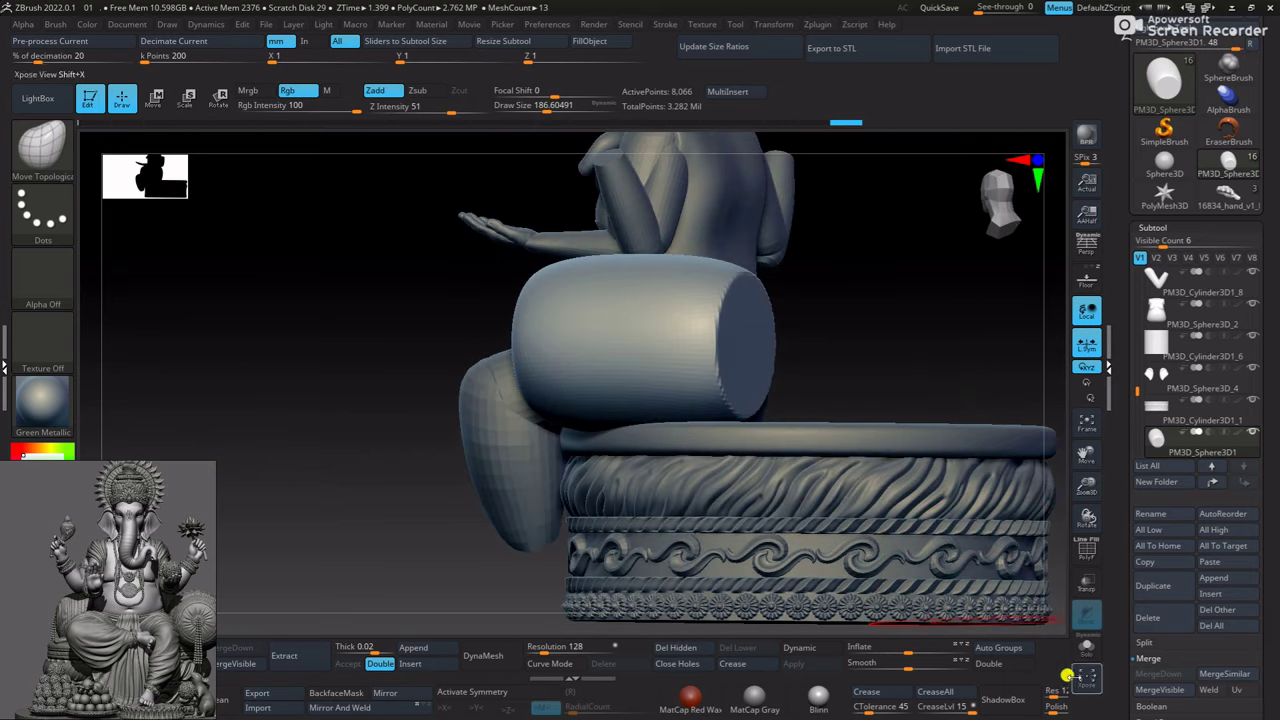
click(1087, 647)
Select the ClayBuildup brush and view the bolster end-on and from the side
mouse_move(997, 517)
mouse_down()
mouse_move(723, 297)
mouse_move(530, 291)
mouse_move(520, 386)
mouse_move(507, 308)
mouse_up()
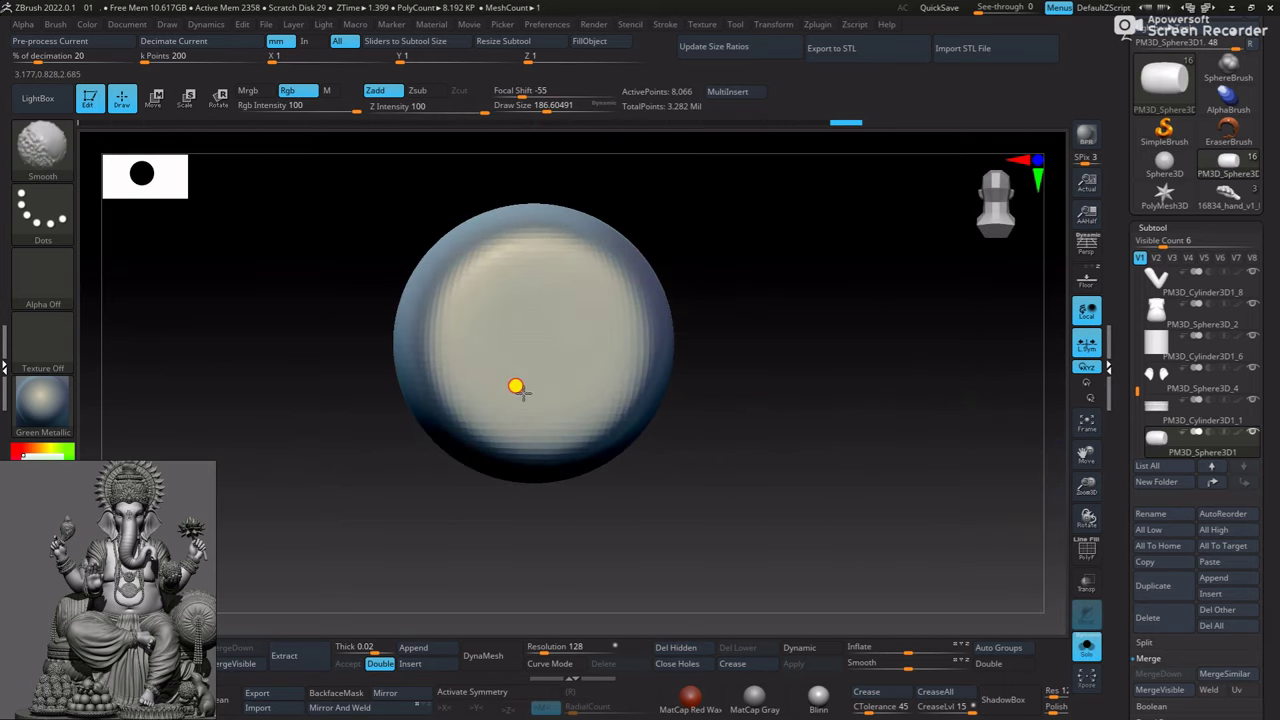
shift+drag(657, 334, 625, 368)
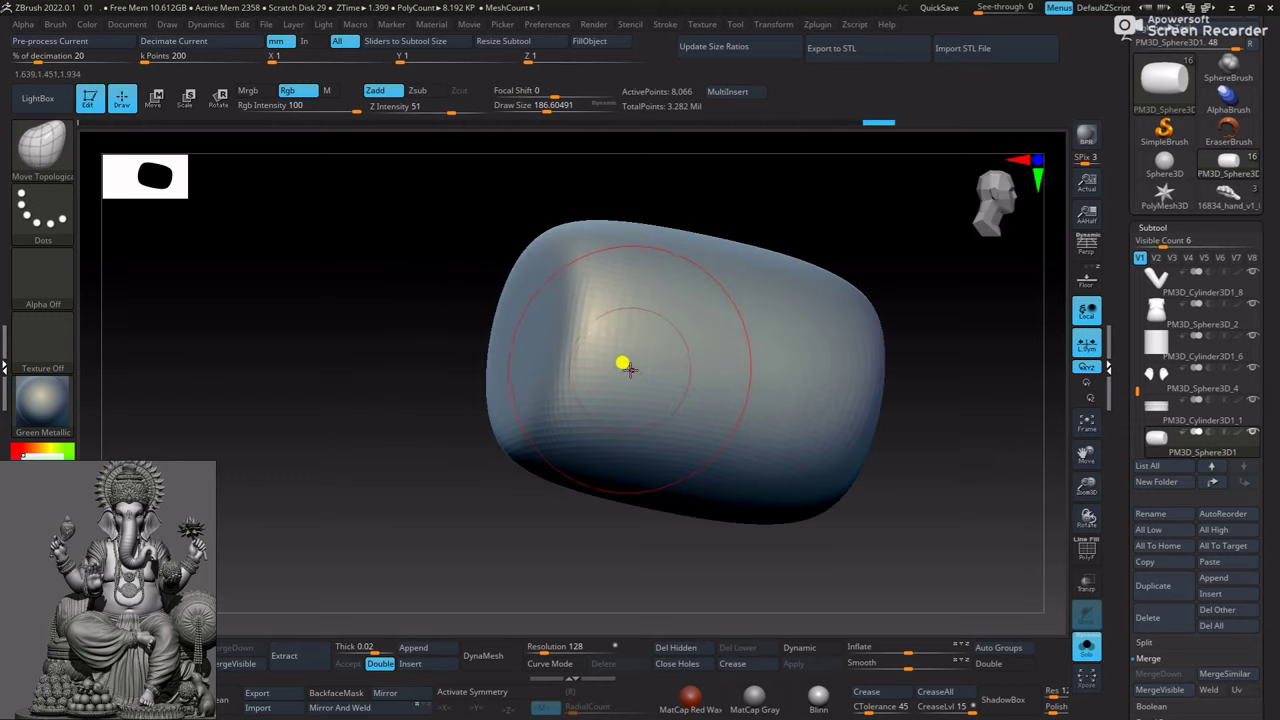
mouse_move(415, 354)
mouse_down()
mouse_move(420, 323)
mouse_move(543, 329)
mouse_move(629, 314)
mouse_move(617, 344)
mouse_move(643, 420)
mouse_move(677, 371)
mouse_up()
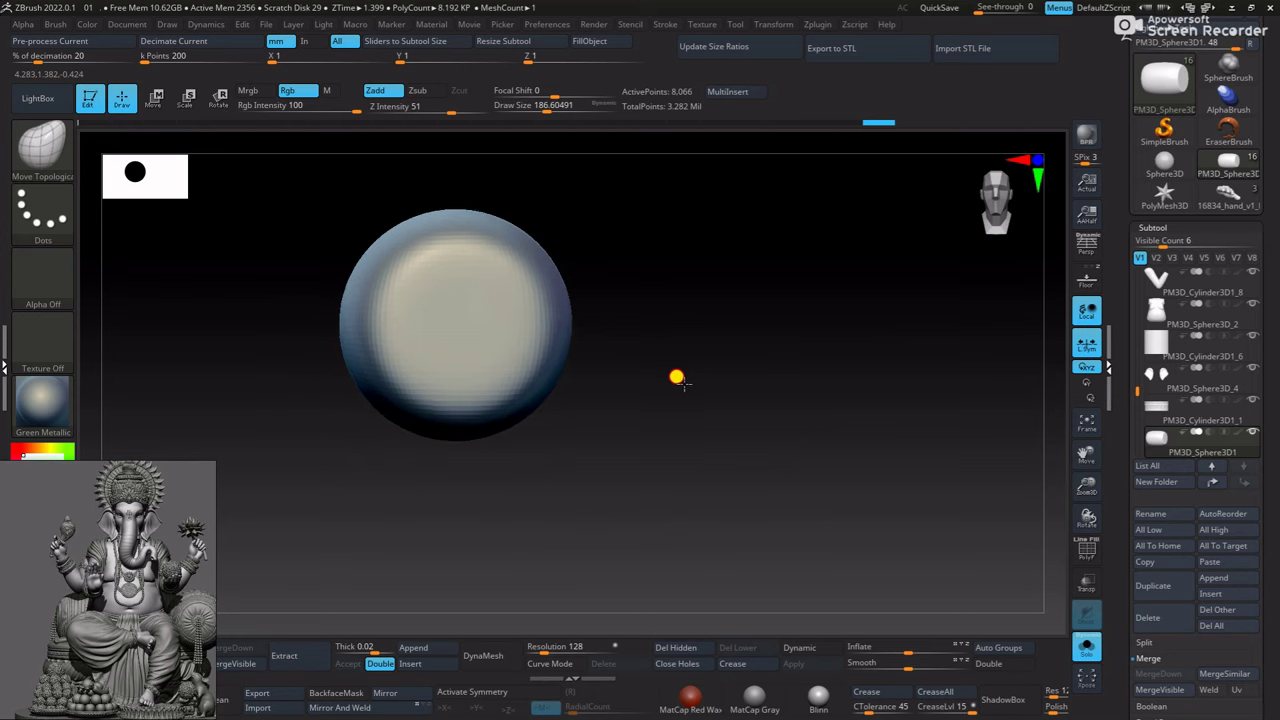
key(b)
key(c)
key(b)
shift+drag(486, 274, 595, 128)
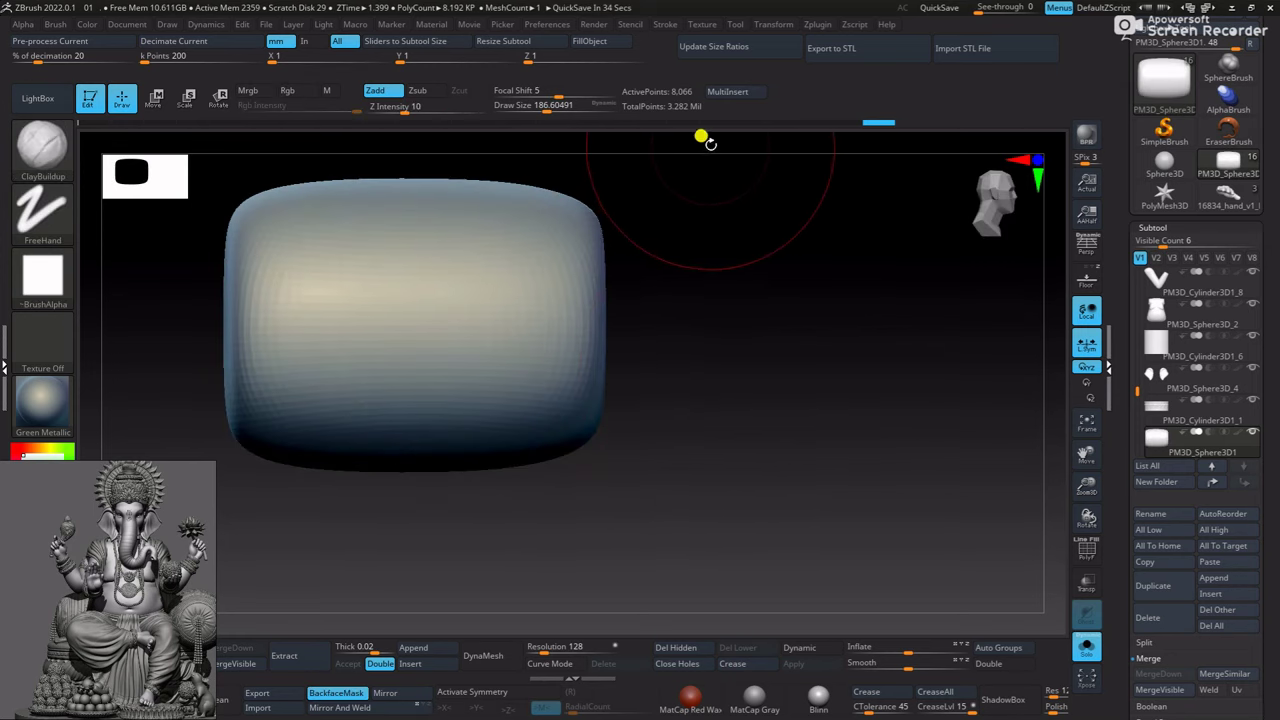
mouse_move(689, 257)
mouse_down()
mouse_move(691, 300)
mouse_move(560, 306)
mouse_up()
Switch to the Move brush and round the bolster's ends, checking from several angles
key(b)
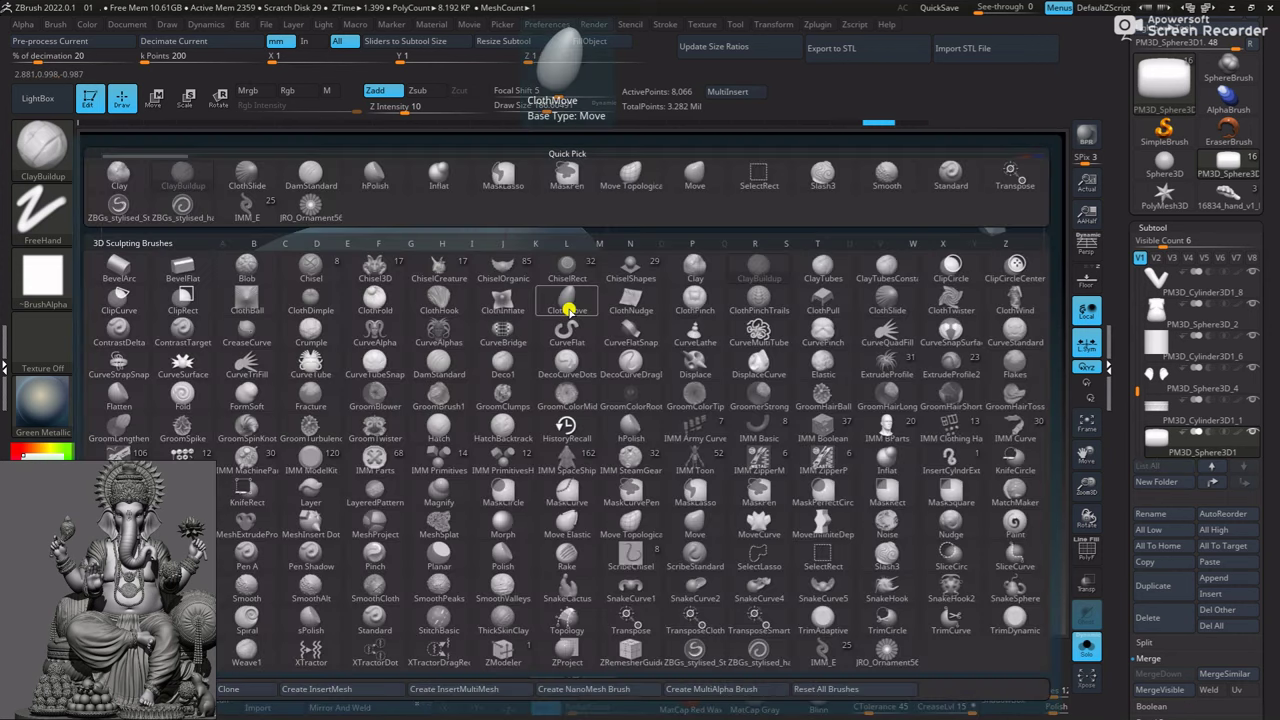
key(m)
key(v)
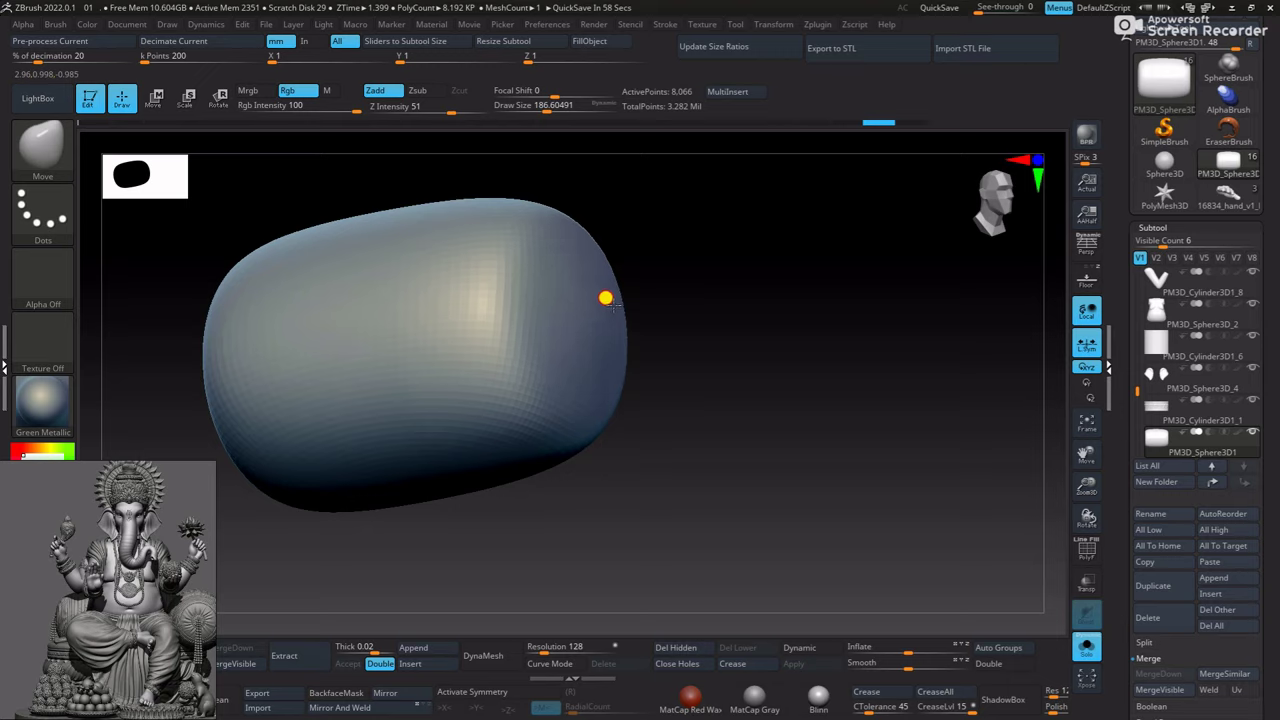
mouse_move(690, 325)
shift+mouse_down()
mouse_move(612, 314)
mouse_move(713, 366)
mouse_move(706, 374)
mouse_move(678, 349)
mouse_move(774, 369)
mouse_move(723, 351)
shift+mouse_up()
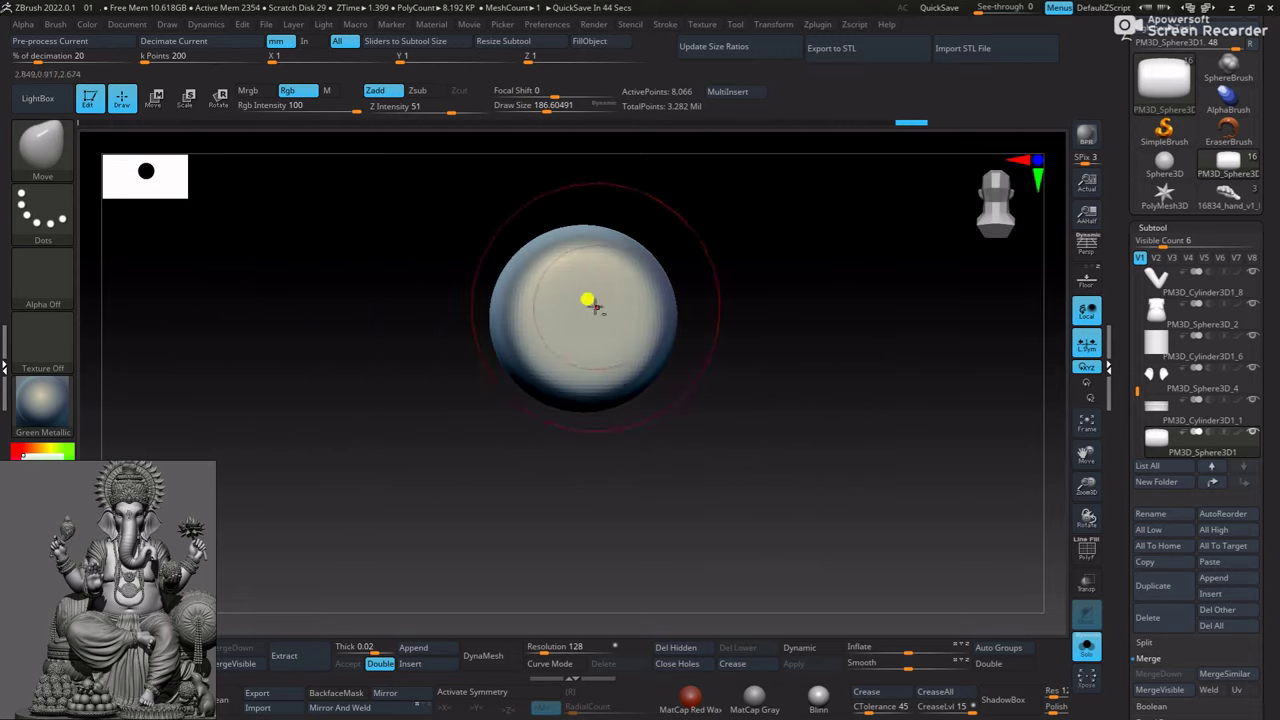
mouse_move(583, 307)
mouse_down()
mouse_move(717, 297)
mouse_move(723, 330)
mouse_move(674, 323)
mouse_up()
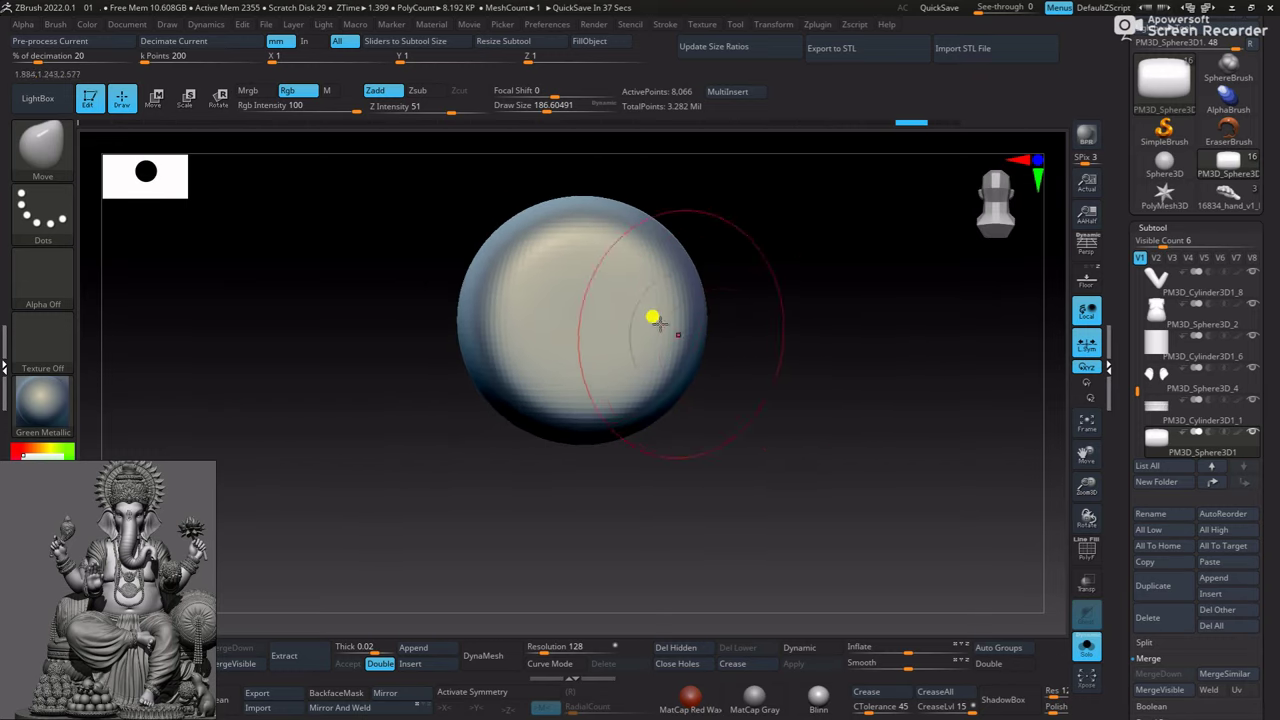
mouse_move(577, 307)
right_down()
mouse_move(620, 331)
mouse_move(800, 364)
mouse_move(743, 363)
mouse_move(603, 291)
mouse_move(603, 311)
mouse_move(647, 302)
right_up()
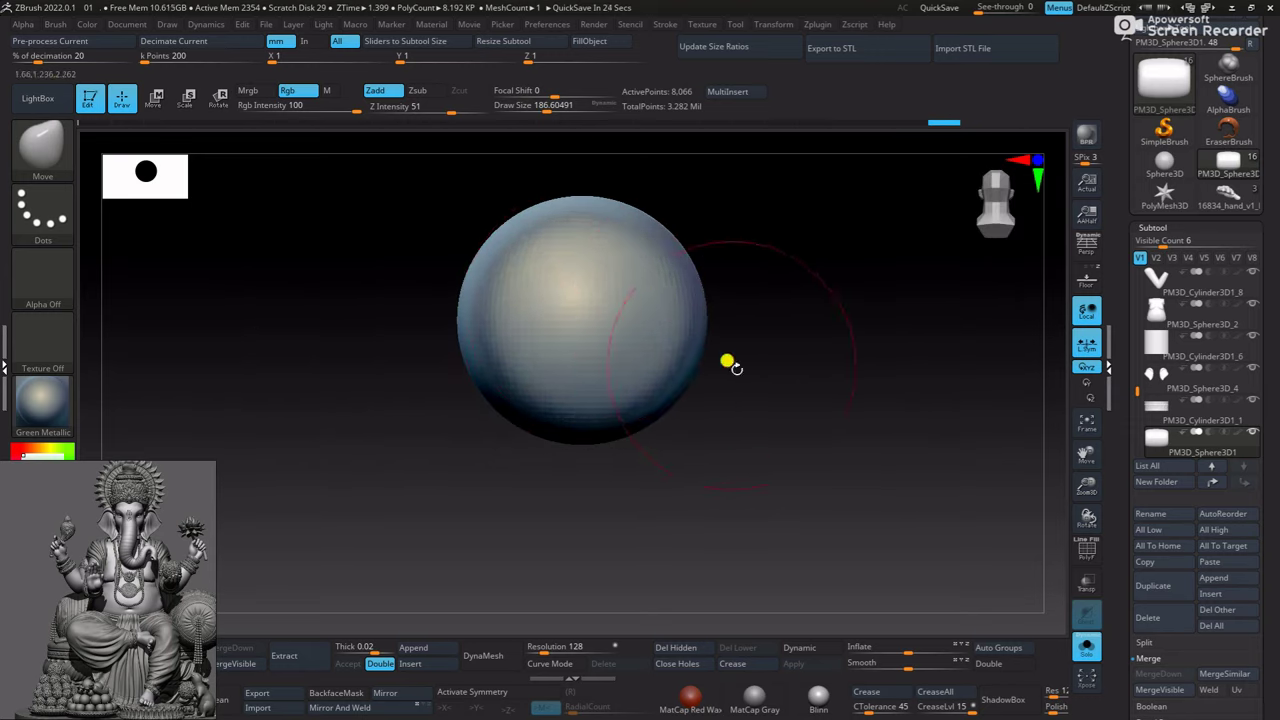
right_drag(730, 365, 797, 363)
right_drag(714, 337, 621, 307)
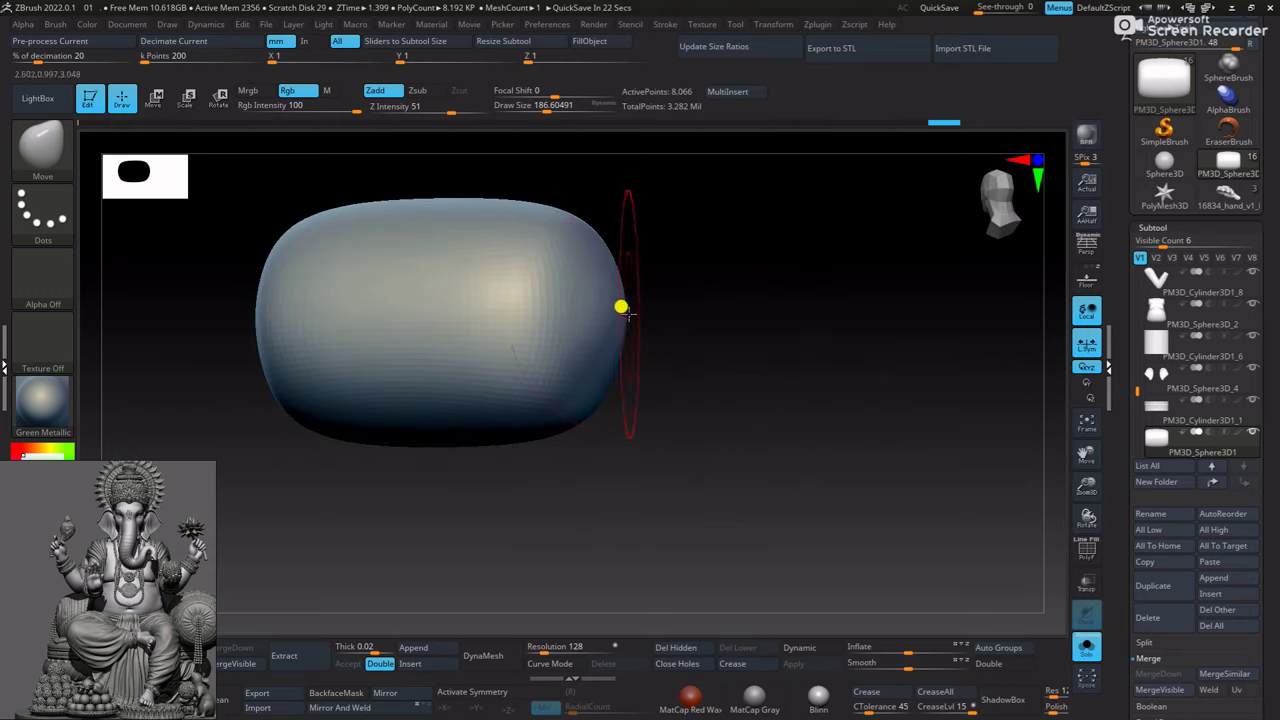
mouse_move(706, 349)
ctrl+right_down()
mouse_move(586, 303)
mouse_move(723, 371)
ctrl+right_up()
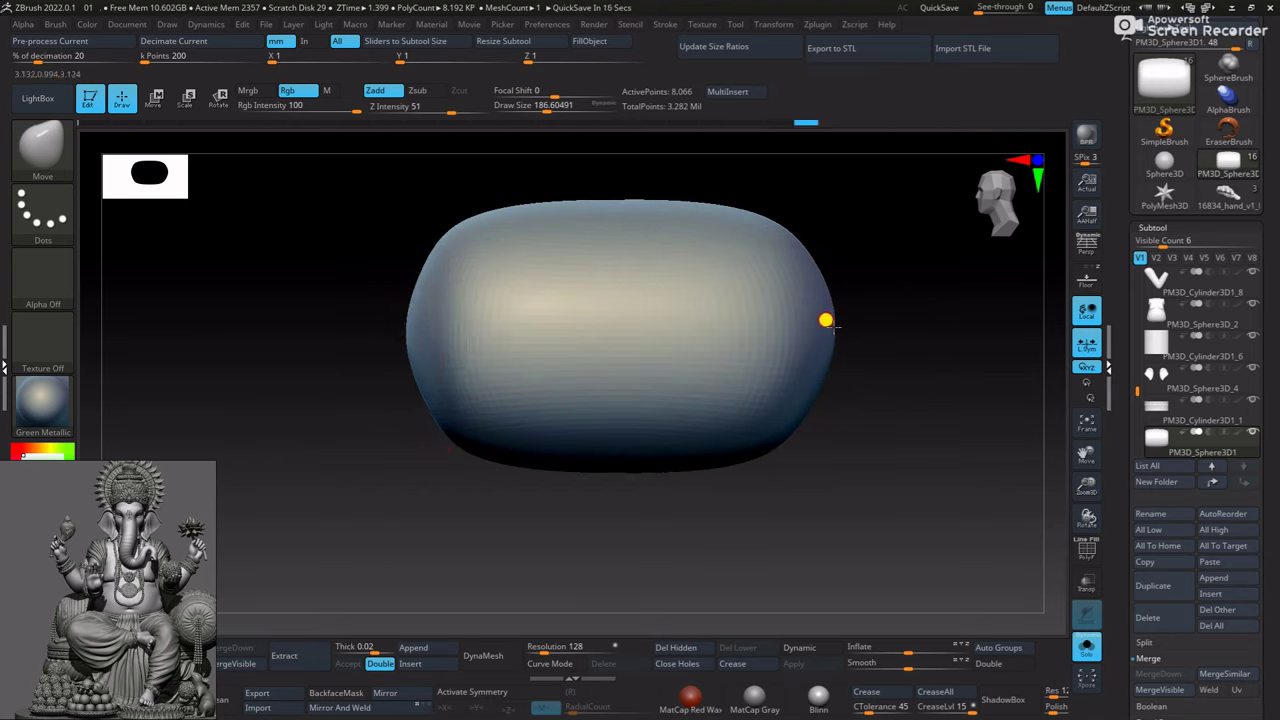
Enlarge the Move brush and check the bolster's rounded shape from the front
drag(843, 500, 849, 311)
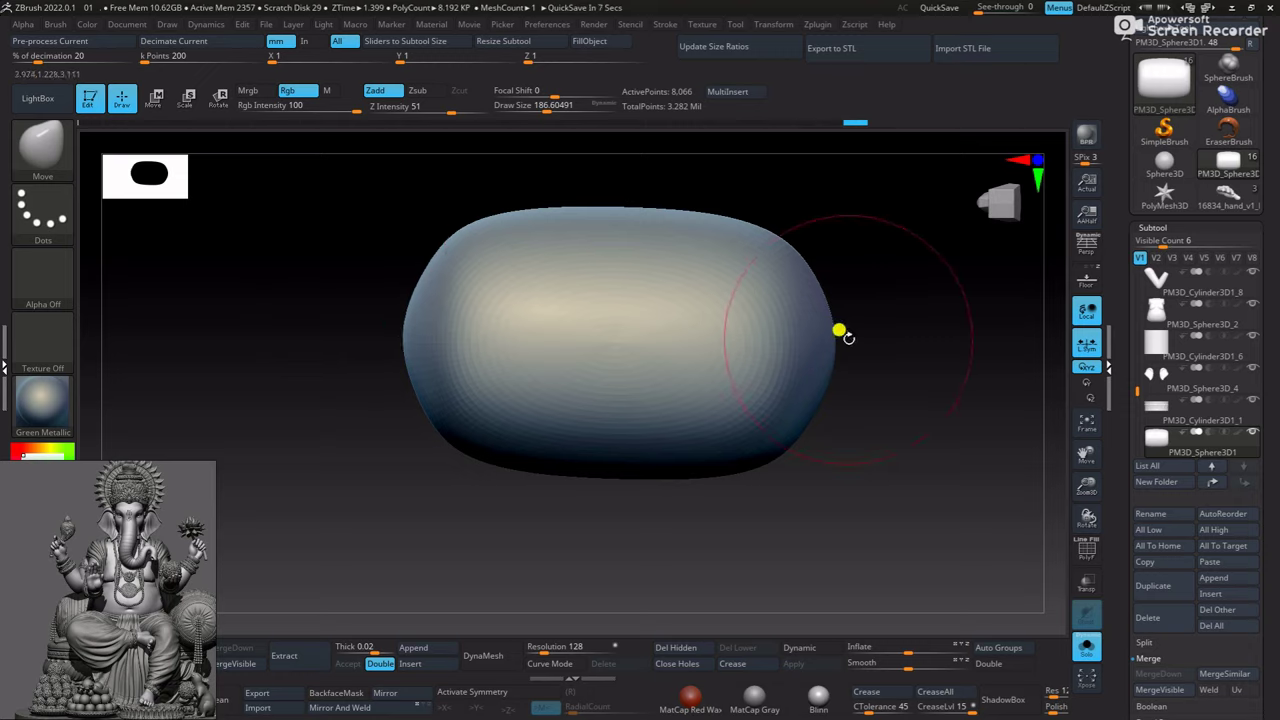
alt+drag(880, 397, 823, 357)
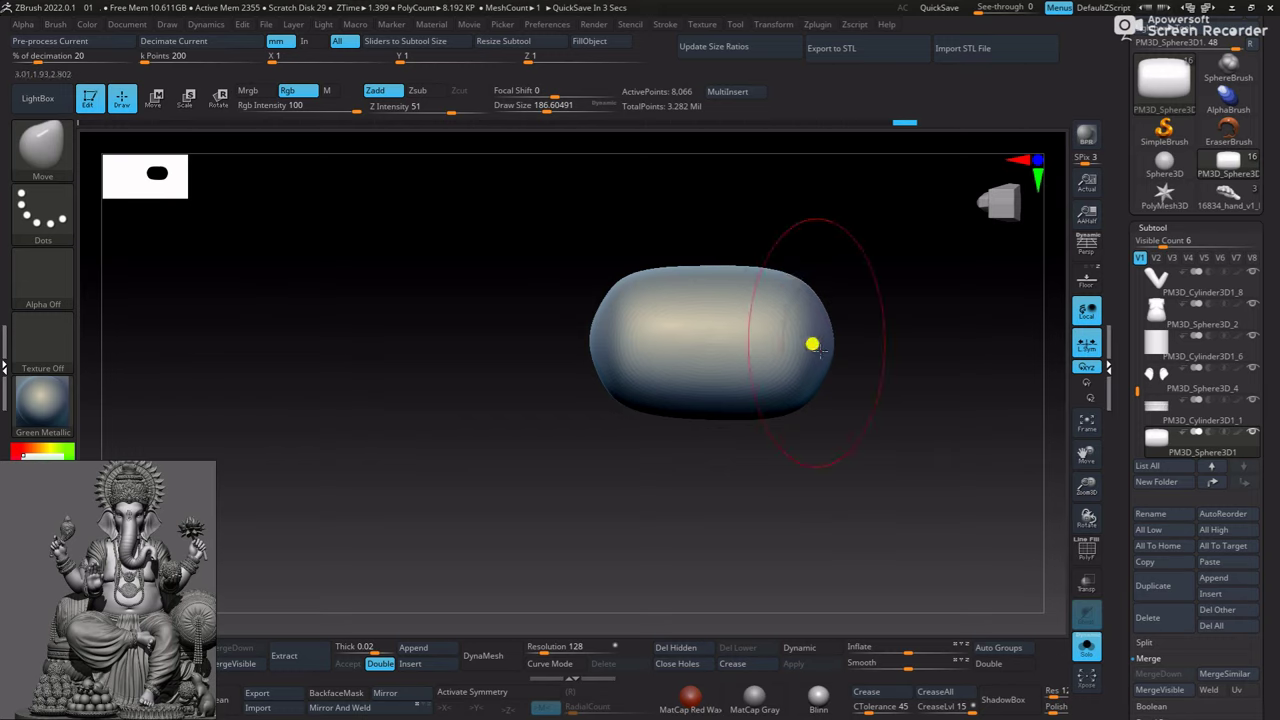
alt+drag(860, 397, 790, 428)
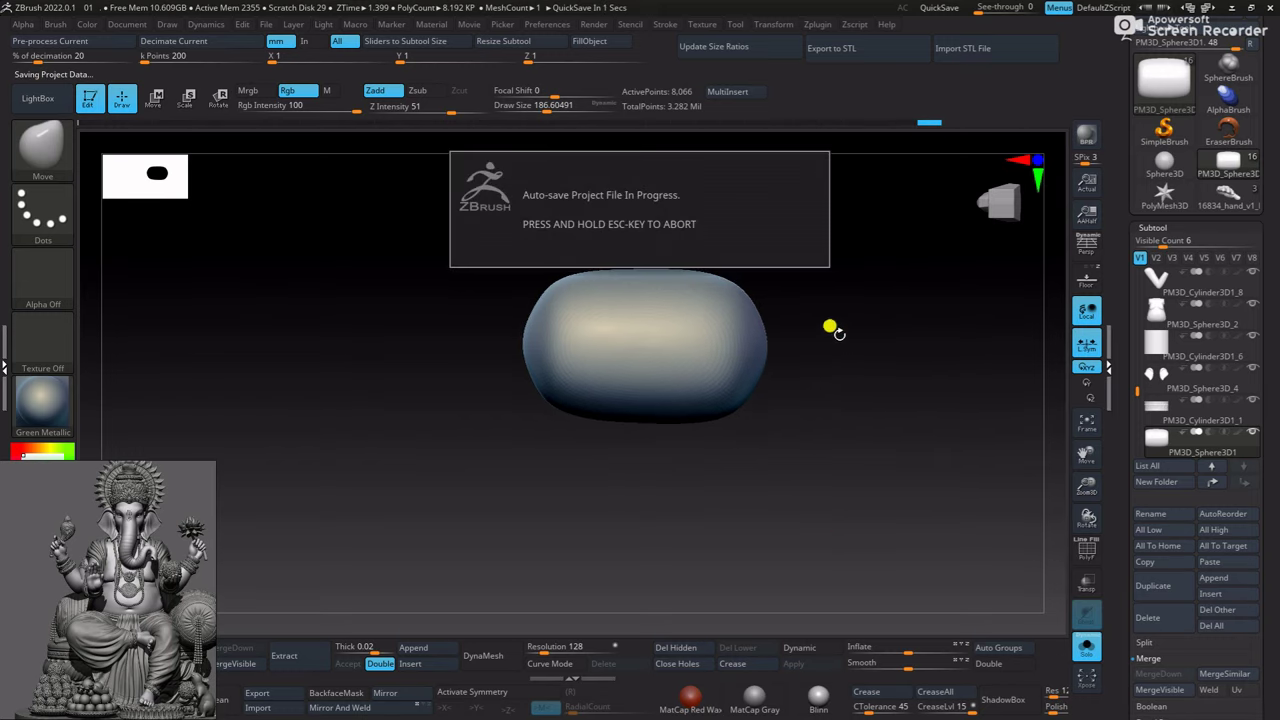
mouse_move(814, 286)
mouse_down()
mouse_move(814, 323)
mouse_move(703, 289)
mouse_up()
key(bracketright)
key(bracketright)
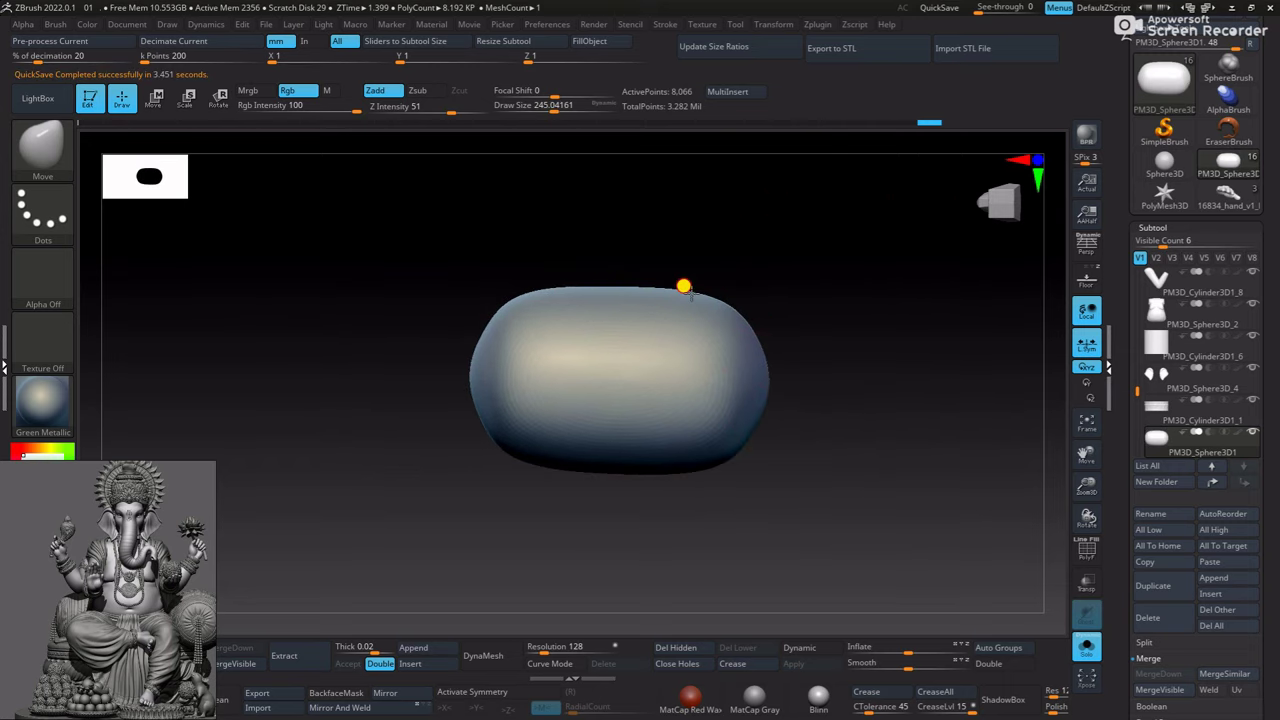
alt+drag(686, 283, 723, 289)
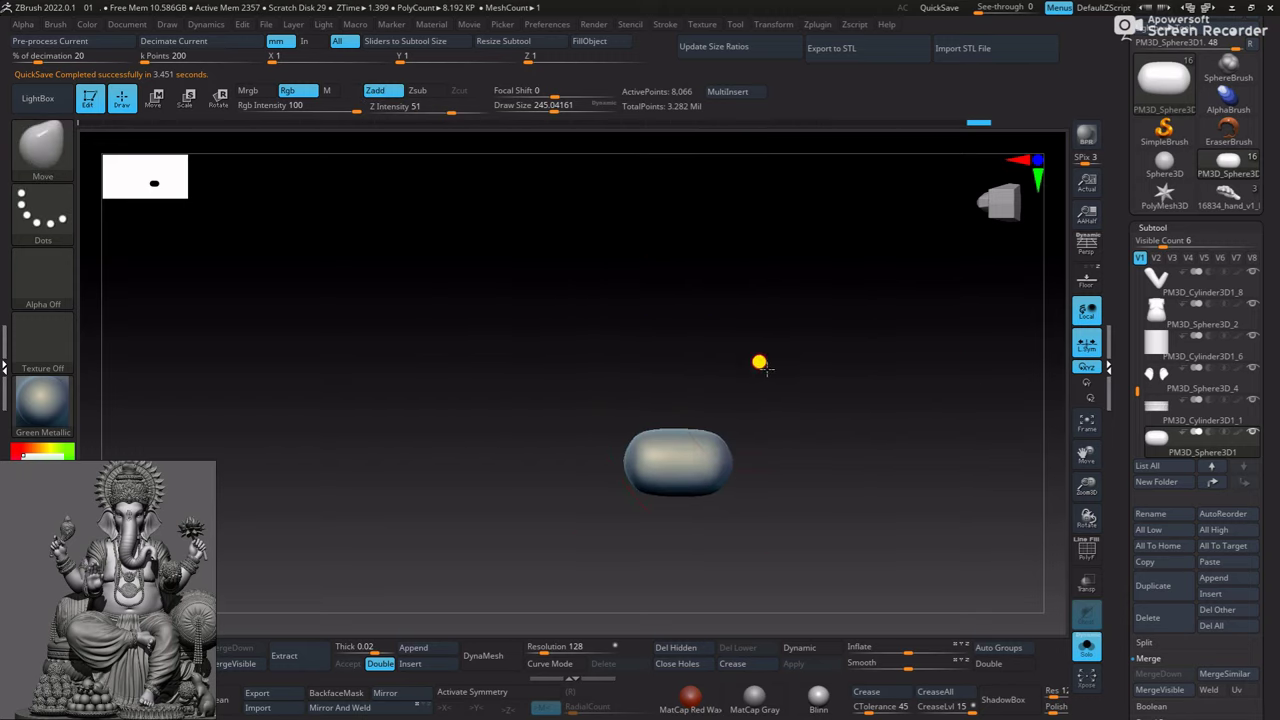
mouse_move(709, 483)
alt+mouse_down()
mouse_move(793, 455)
mouse_move(734, 414)
mouse_move(616, 547)
alt+mouse_up()
DynaMesh the bolster, then undo the unwanted stretches of its end
click(493, 655)
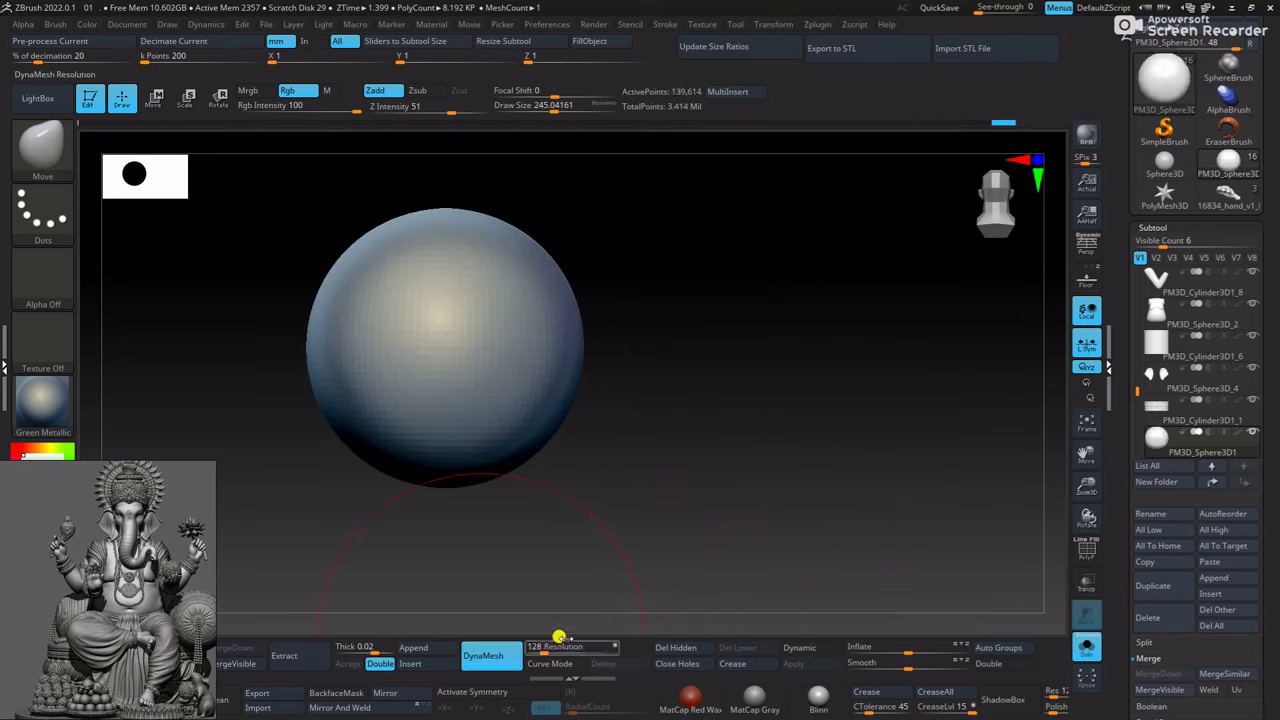
alt+drag(733, 443, 557, 363)
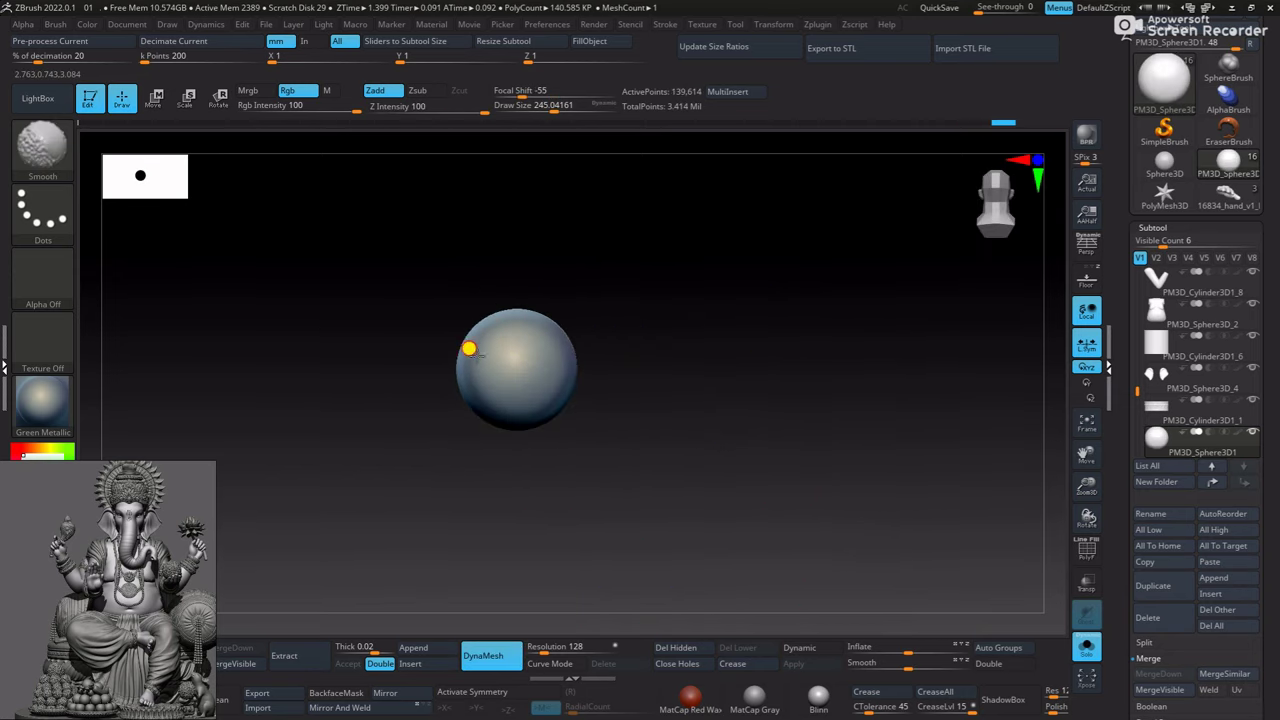
drag(593, 480, 569, 441)
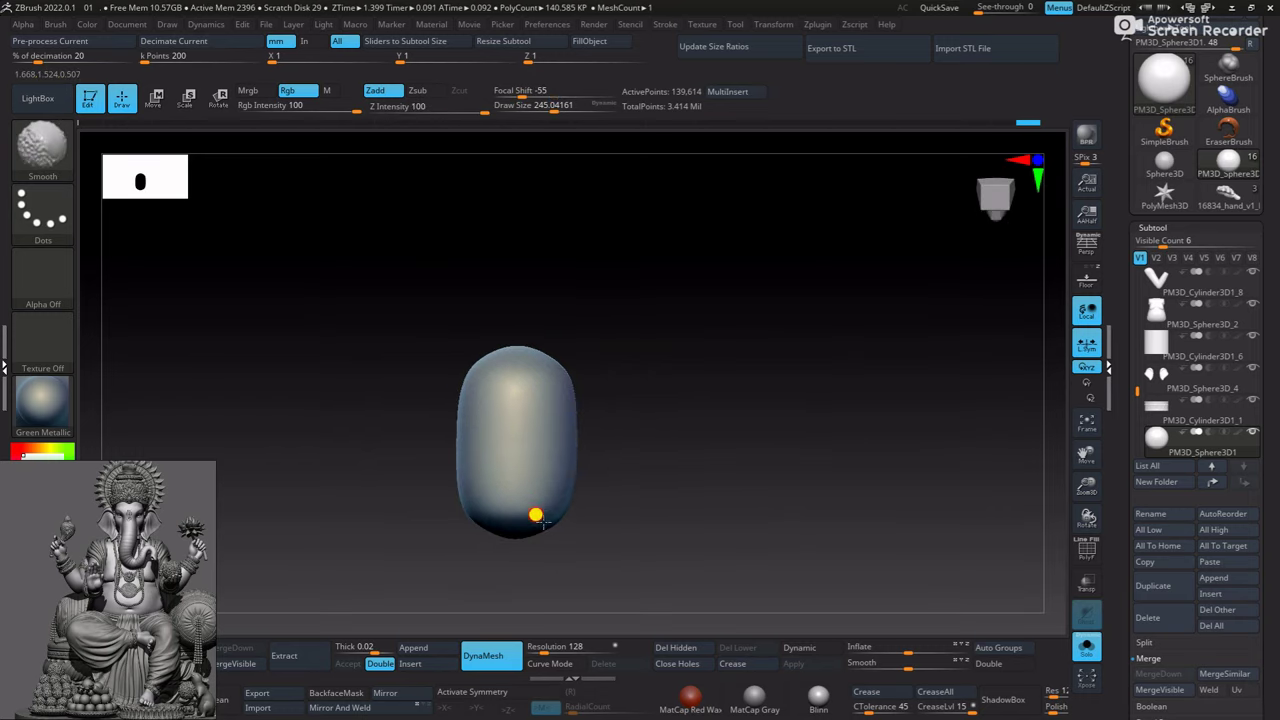
mouse_move(709, 354)
shift+mouse_down()
mouse_move(668, 497)
mouse_move(680, 540)
shift+mouse_up()
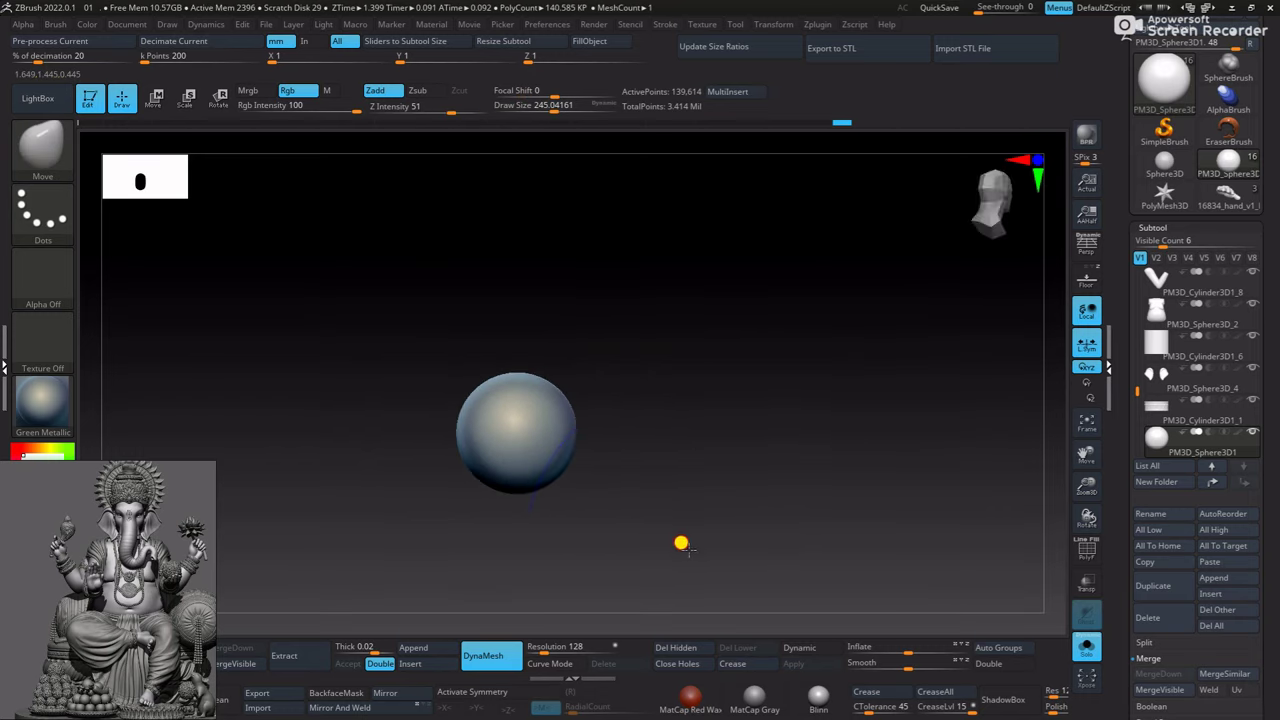
alt+drag(656, 313, 656, 458)
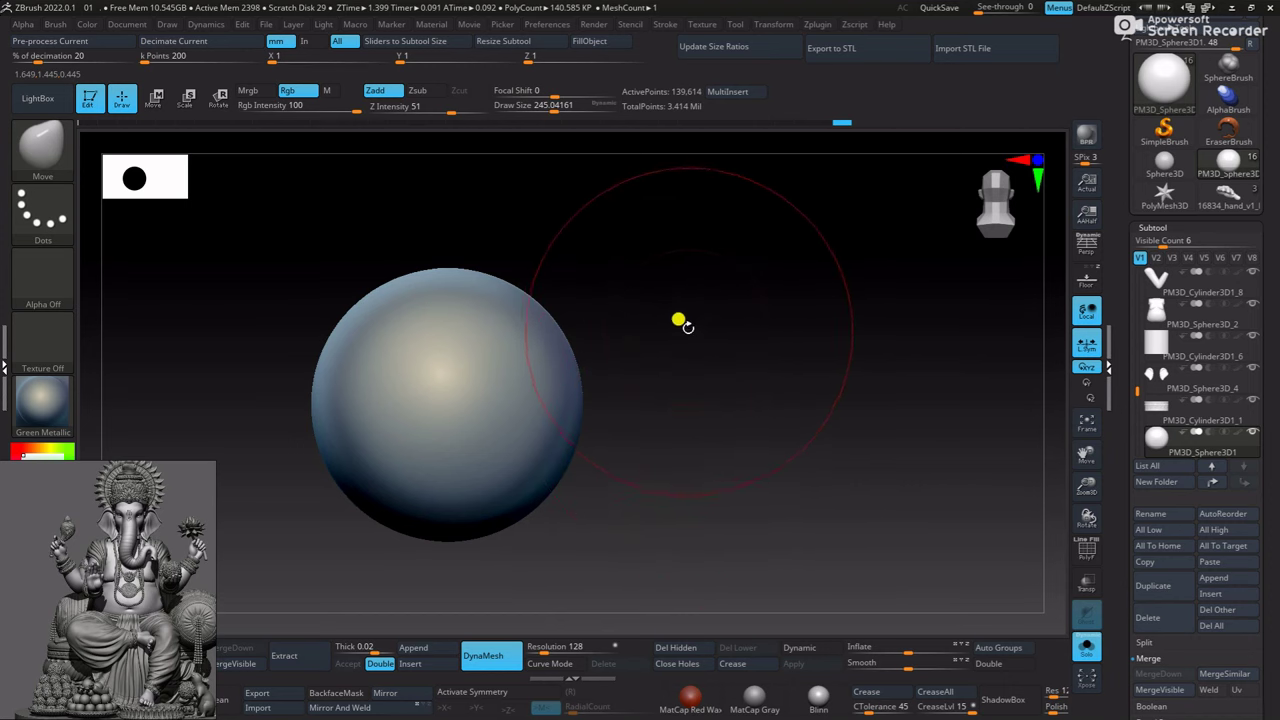
key(super)
key(super)
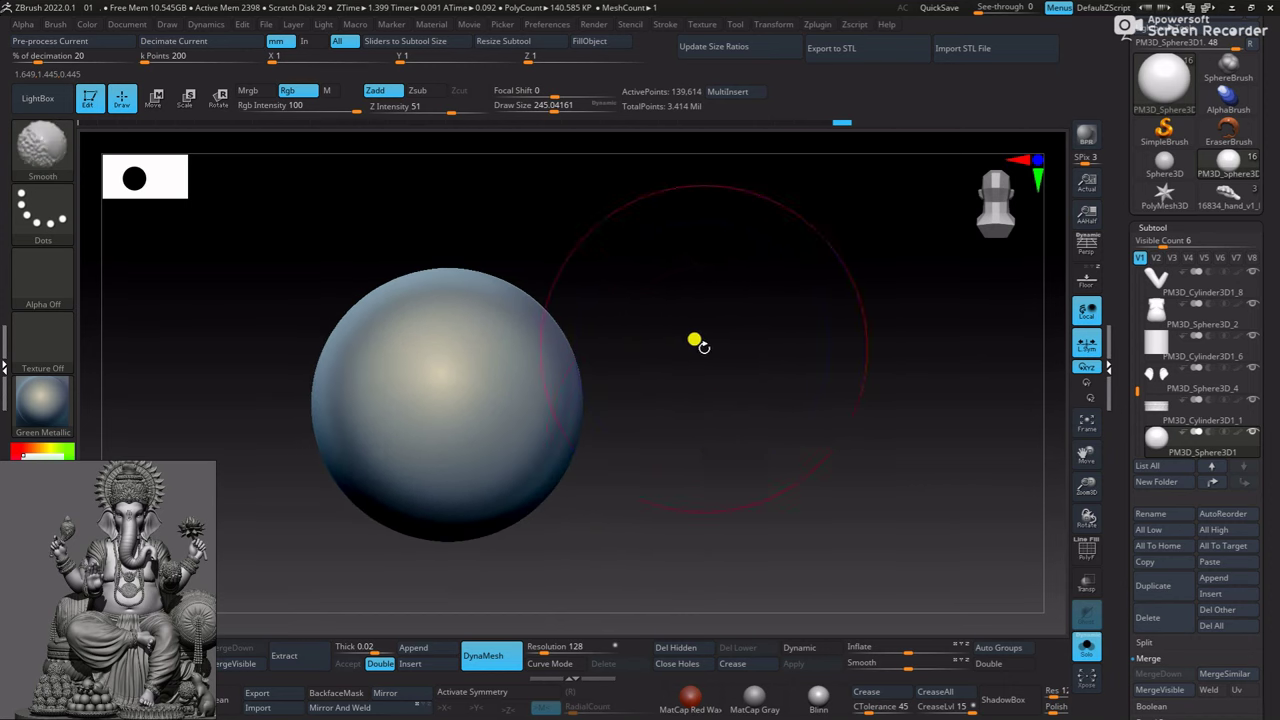
mouse_move(689, 437)
mouse_down()
mouse_move(674, 483)
mouse_move(703, 423)
mouse_move(674, 431)
mouse_up()
key(ctrl+z)
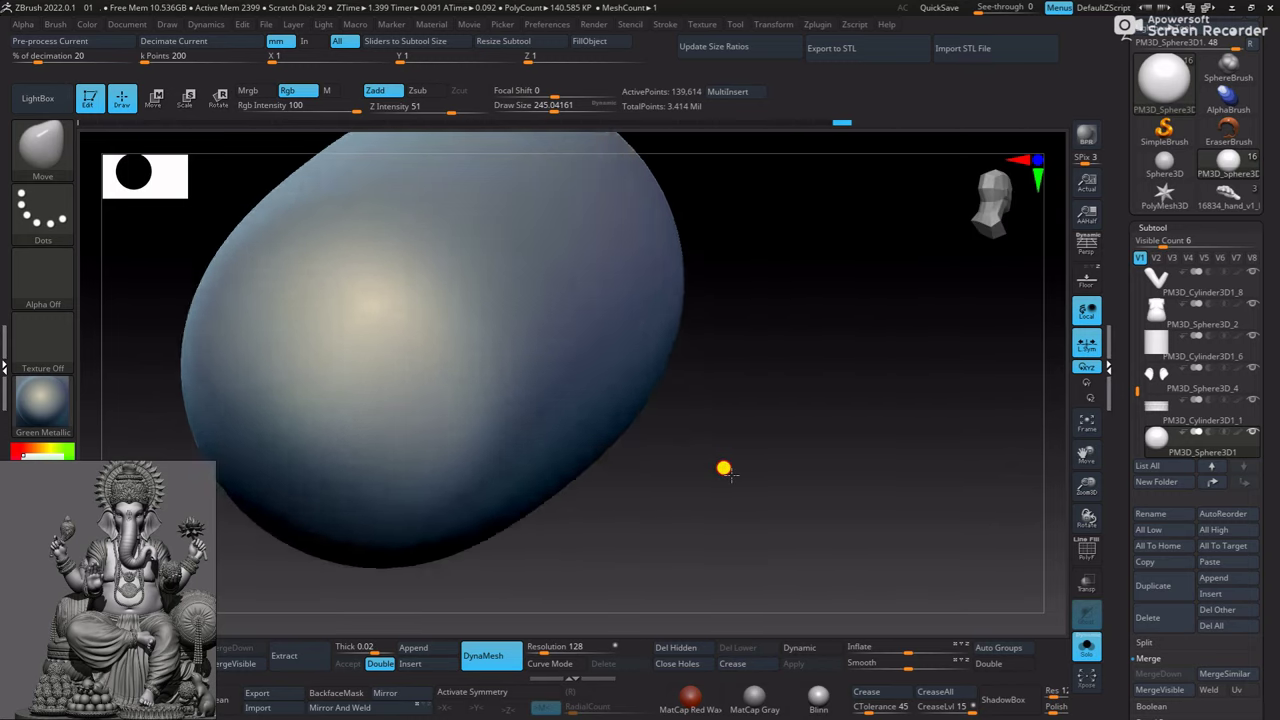
key(ctrl+z)
mouse_move(727, 373)
mouse_down()
mouse_move(774, 417)
mouse_move(766, 463)
mouse_move(800, 451)
mouse_move(921, 506)
mouse_up()
key(ctrl+z)
key(ctrl+z)
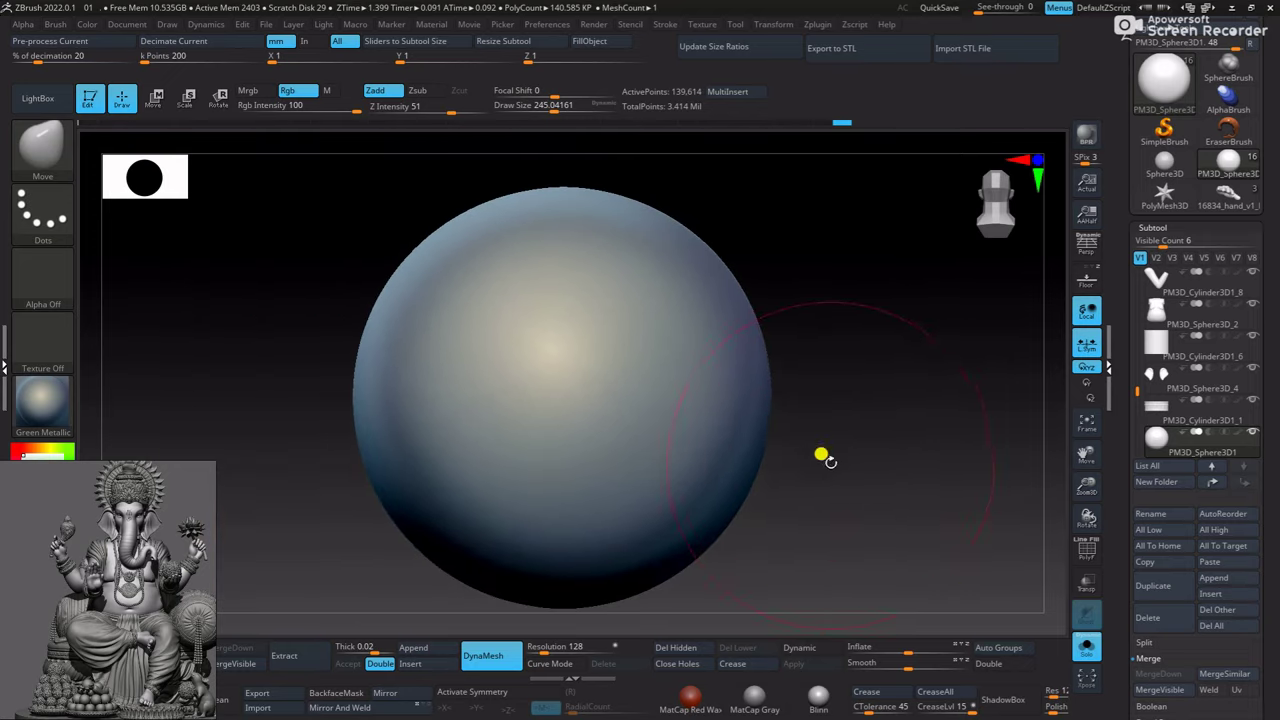
Raise the DynaMesh resolution and remesh the sphere, undoing a trial pill-shaped stretch
drag(557, 648, 566, 678)
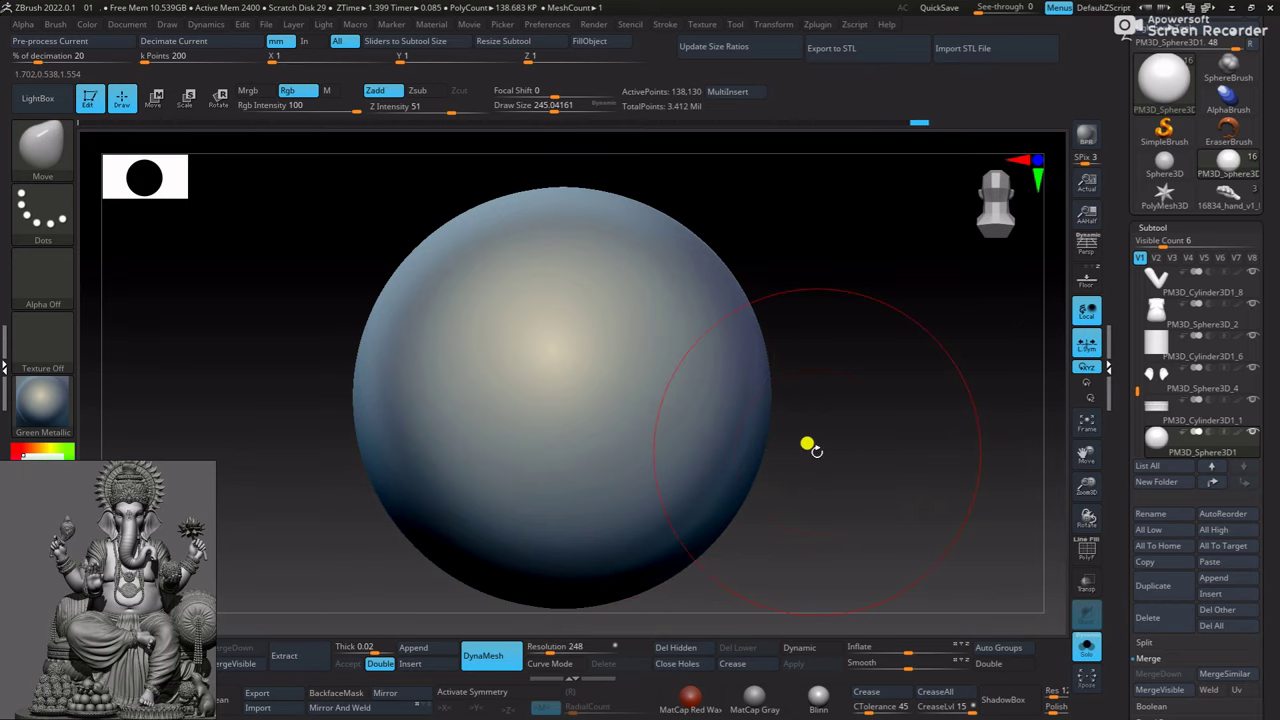
ctrl+drag(930, 345, 960, 365)
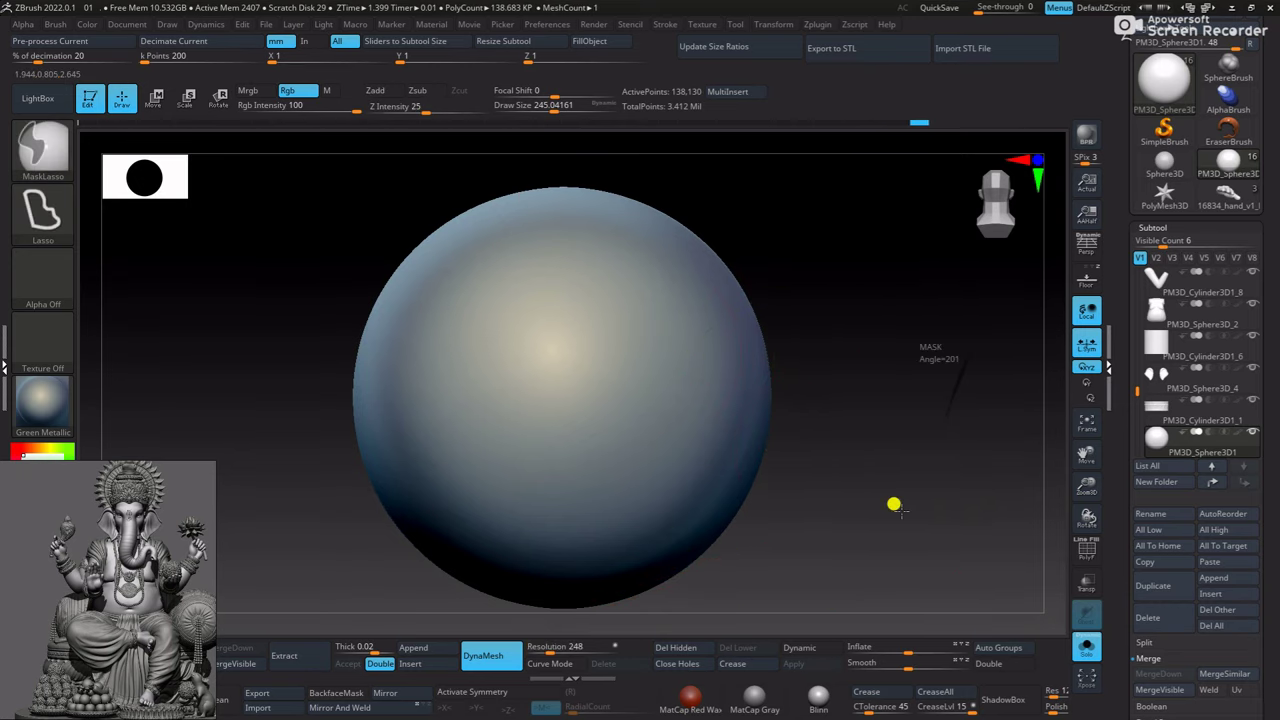
ctrl+right_drag(866, 371, 608, 345)
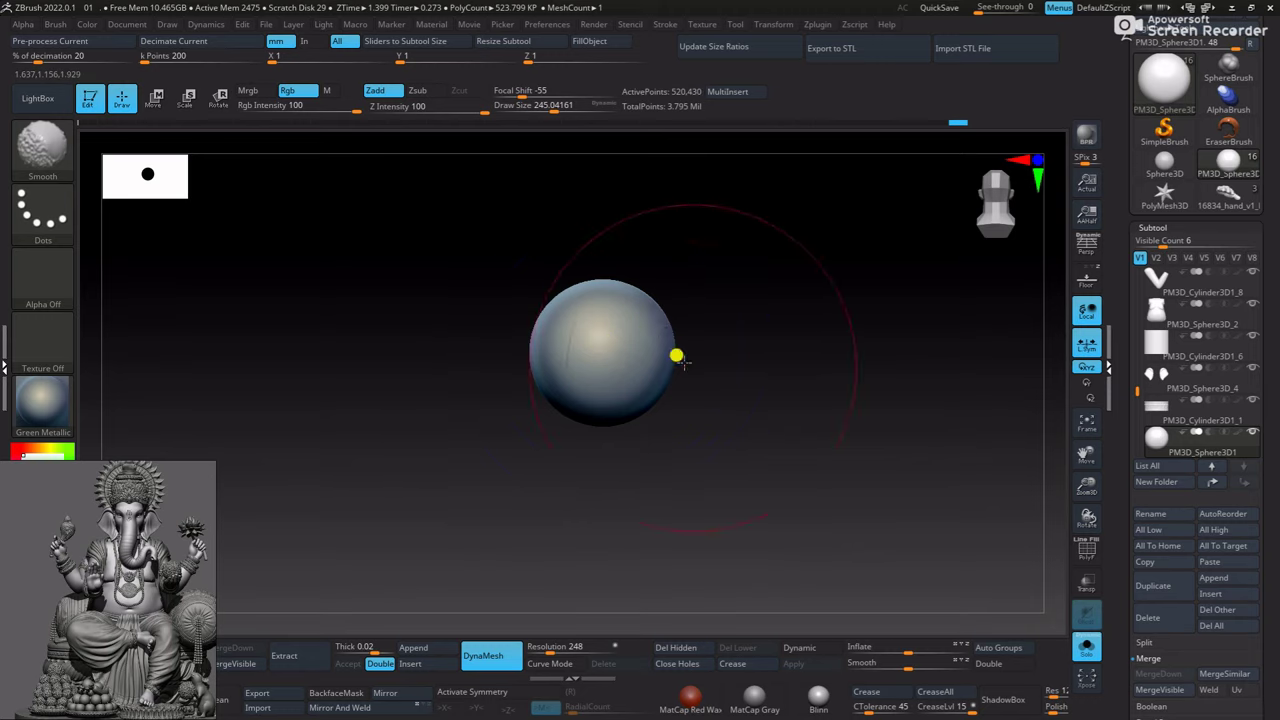
drag(680, 362, 731, 406)
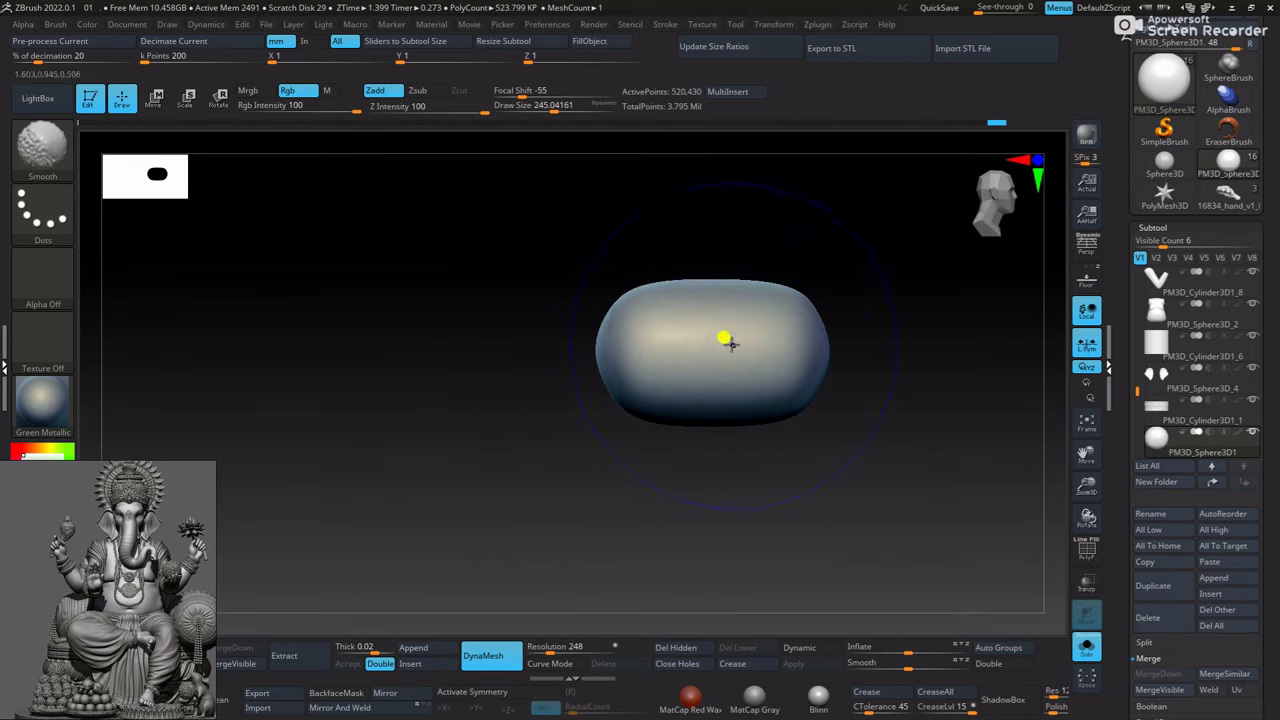
key(ctrl+z)
Frame and smooth the remeshed sphere, then scale up the ring PM3D_Ring3D1_1 uniformly
mouse_move(846, 517)
mouse_down()
mouse_move(831, 420)
mouse_move(785, 323)
mouse_up()
mouse_move(785, 323)
ctrl+right_down()
mouse_move(763, 329)
mouse_move(808, 398)
ctrl+right_up()
key(f)
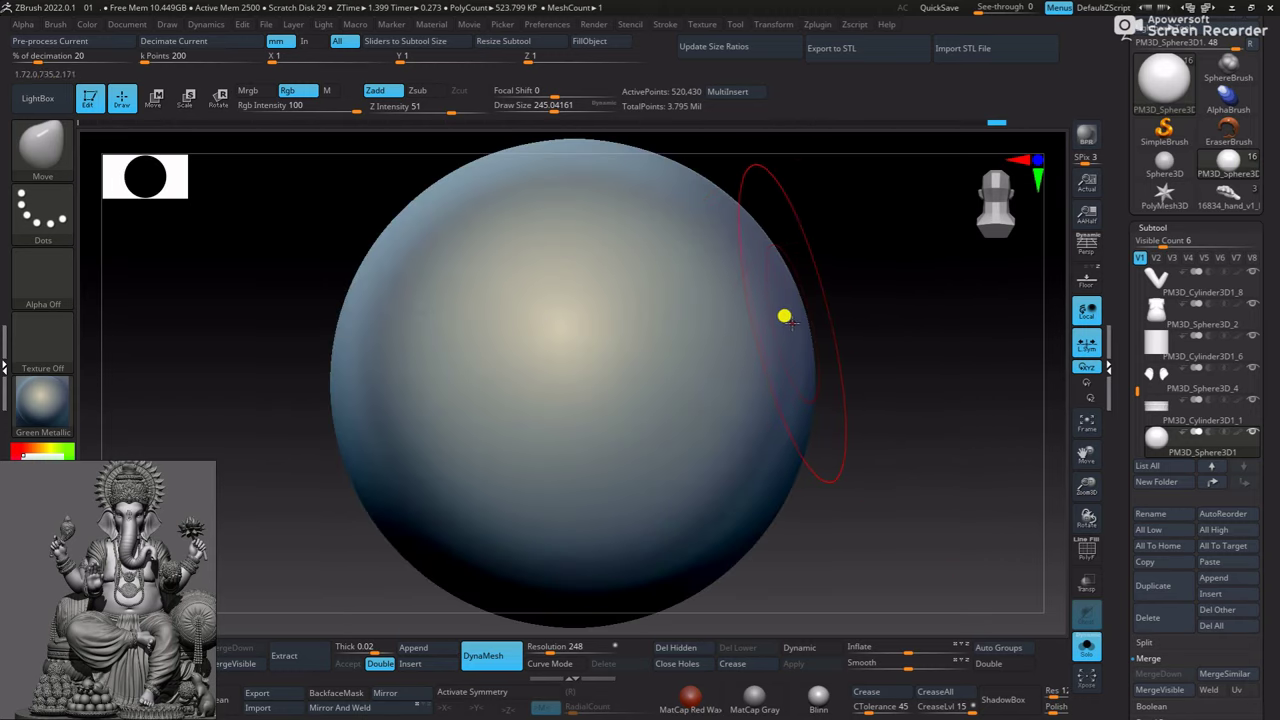
ctrl+right_drag(923, 406, 874, 380)
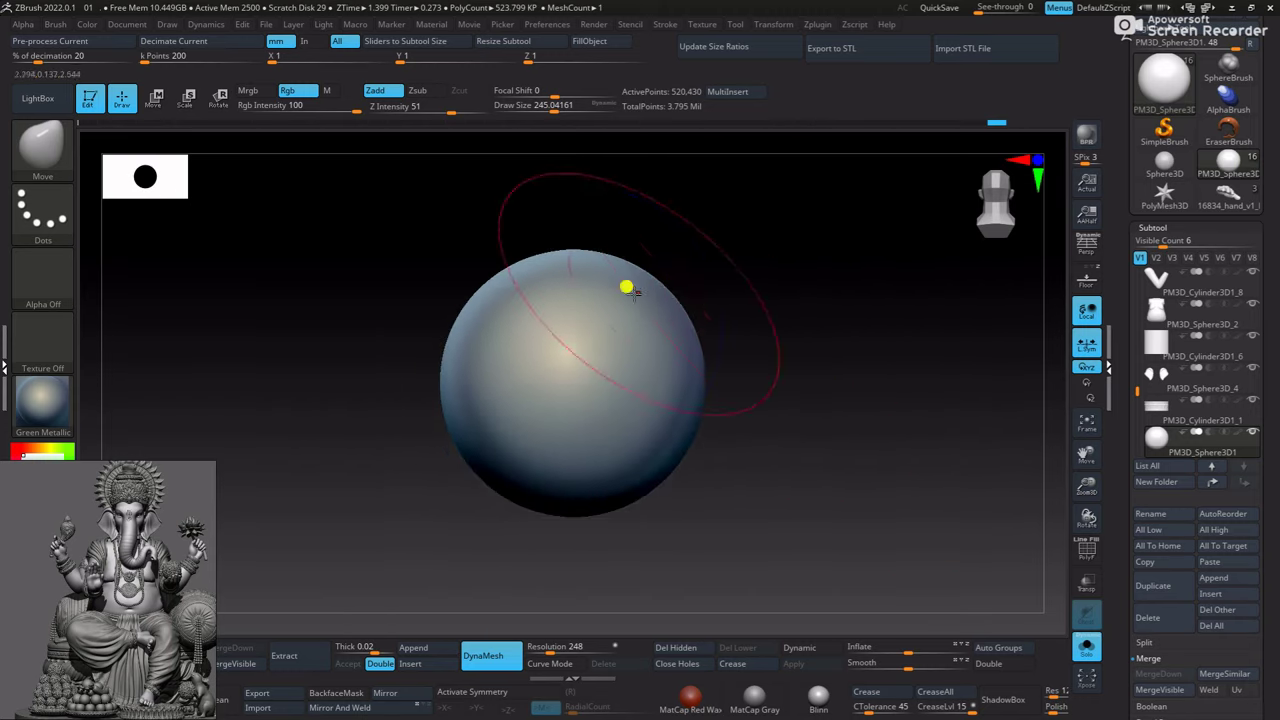
key(shift)
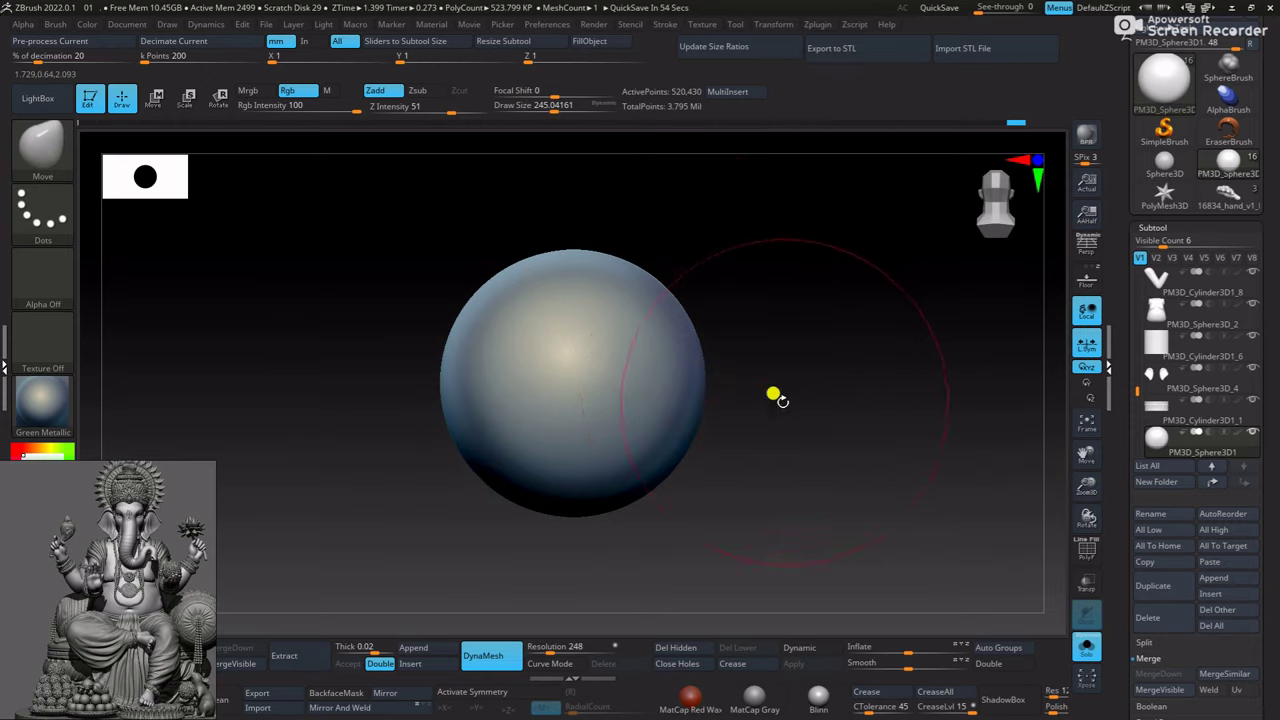
mouse_move(852, 365)
ctrl+right_down()
mouse_move(808, 421)
mouse_move(826, 474)
mouse_move(789, 440)
mouse_move(846, 423)
mouse_move(825, 420)
mouse_move(823, 400)
mouse_move(849, 391)
mouse_move(838, 395)
ctrl+right_up()
key(f)
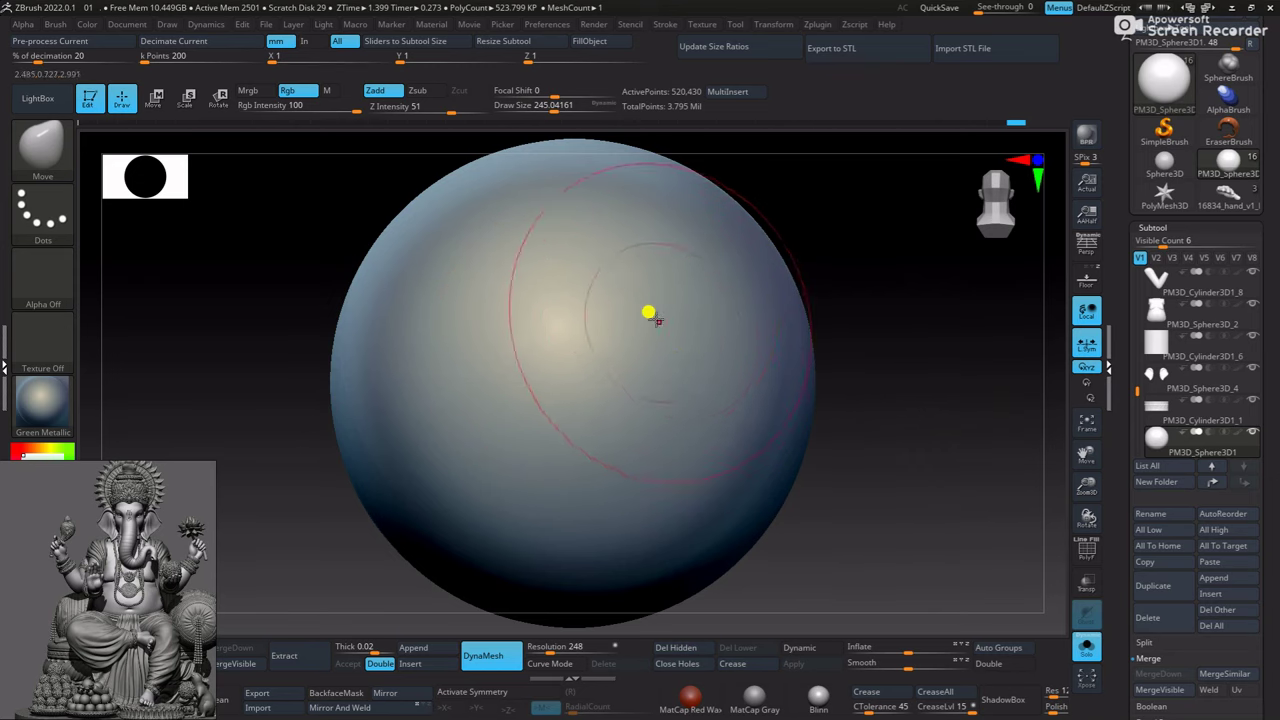
mouse_move(583, 377)
mouse_down()
mouse_move(595, 401)
mouse_move(697, 391)
mouse_up()
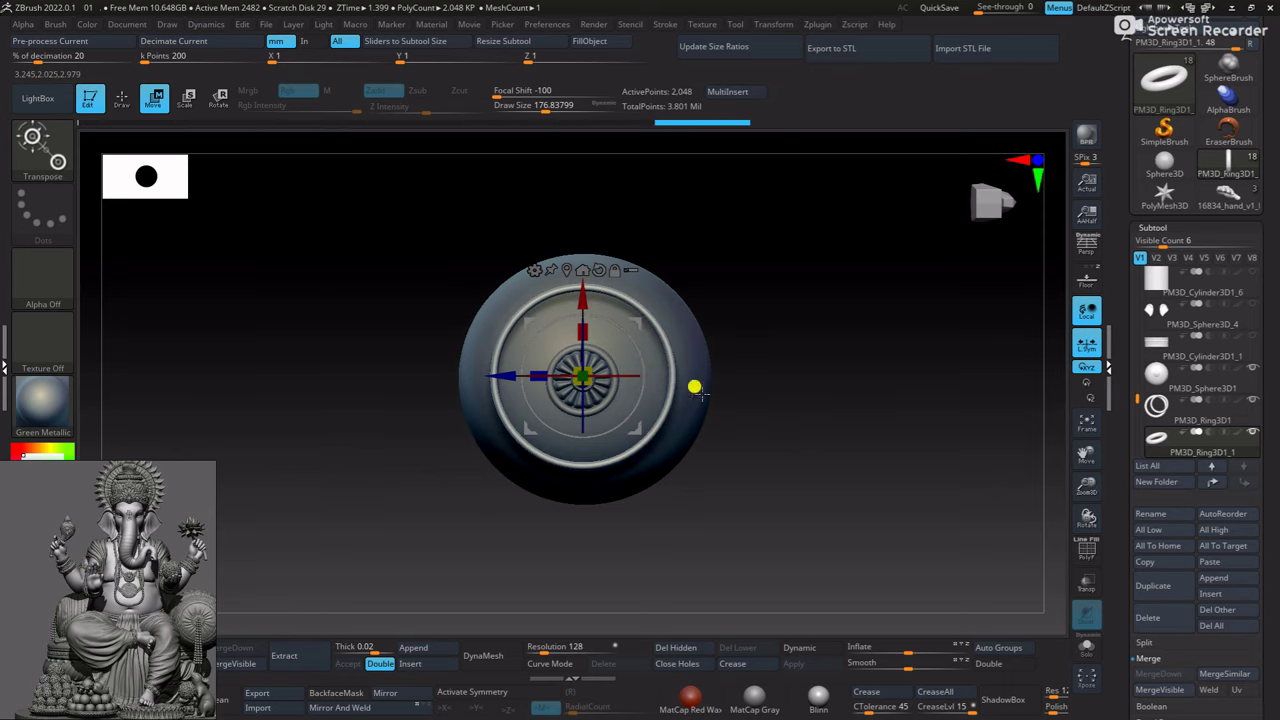
Move the ring down onto the capsule and view it straight on
mouse_move(825, 418)
mouse_down()
mouse_move(808, 260)
mouse_move(731, 266)
mouse_move(697, 303)
mouse_up()
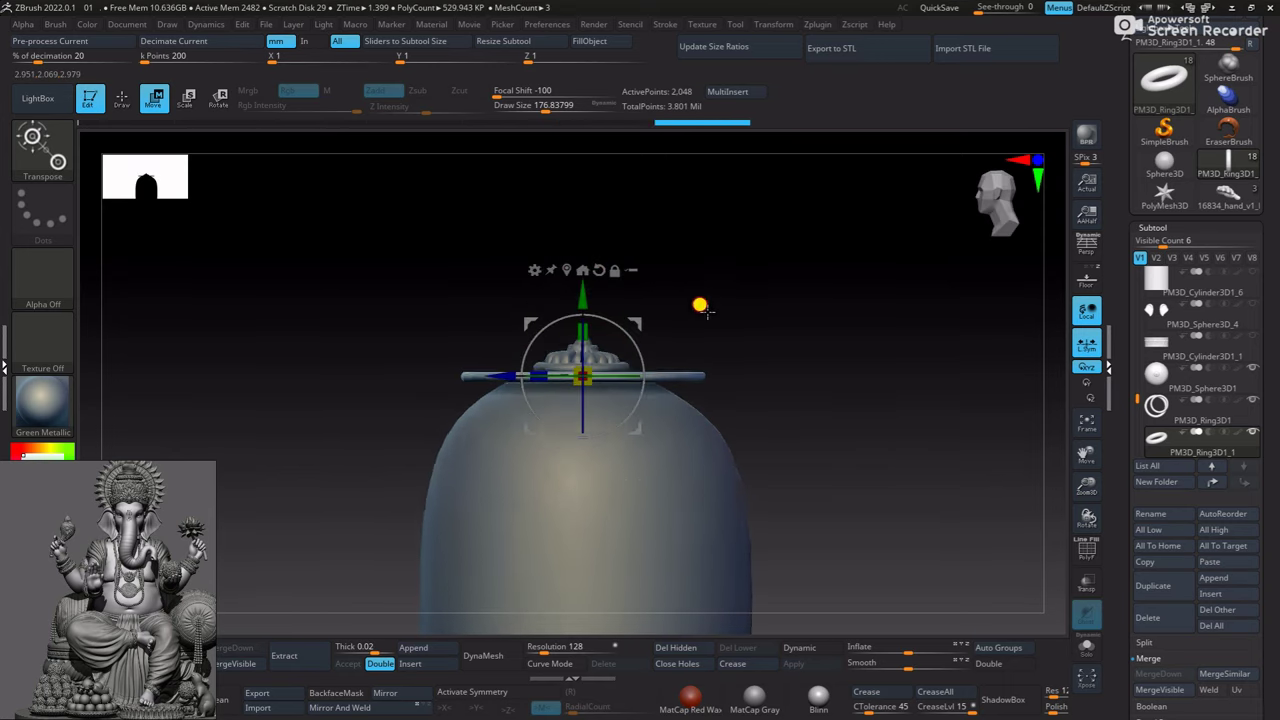
mouse_move(589, 282)
mouse_down()
mouse_move(583, 316)
mouse_move(766, 417)
mouse_move(810, 420)
mouse_move(829, 406)
mouse_up()
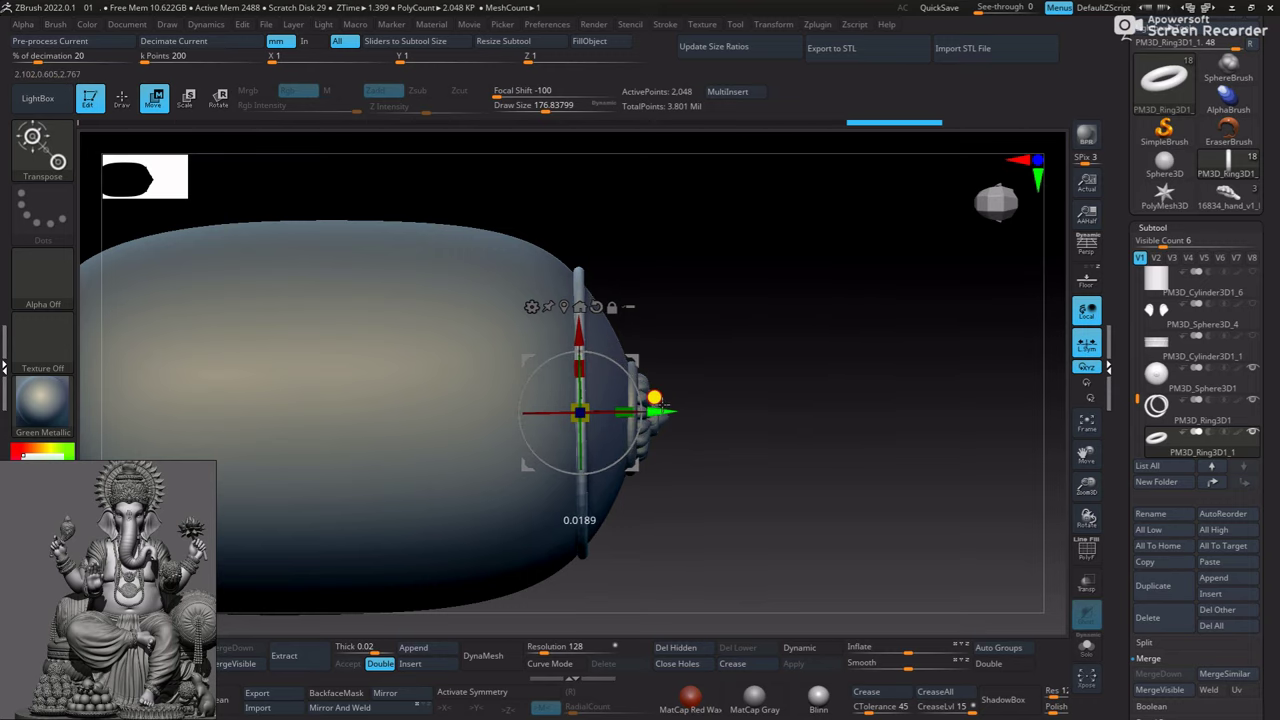
mouse_move(651, 397)
mouse_down()
mouse_move(757, 437)
mouse_move(780, 551)
mouse_up()
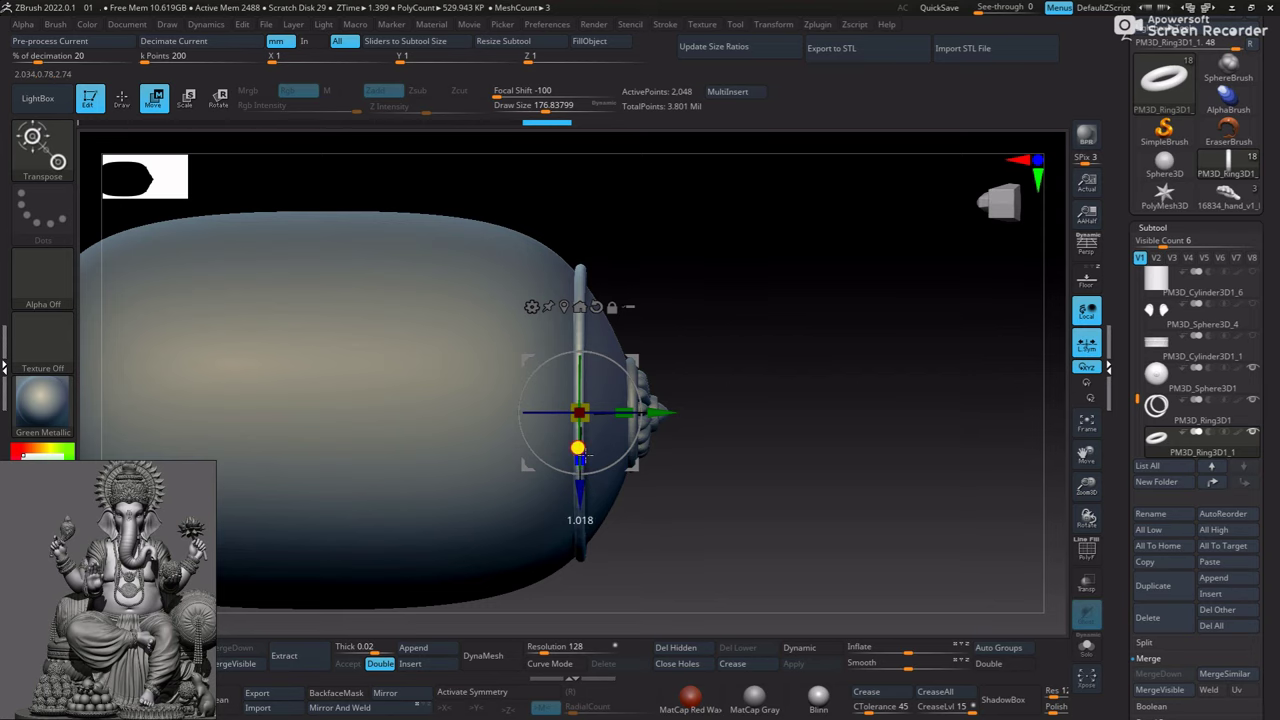
drag(586, 455, 586, 483)
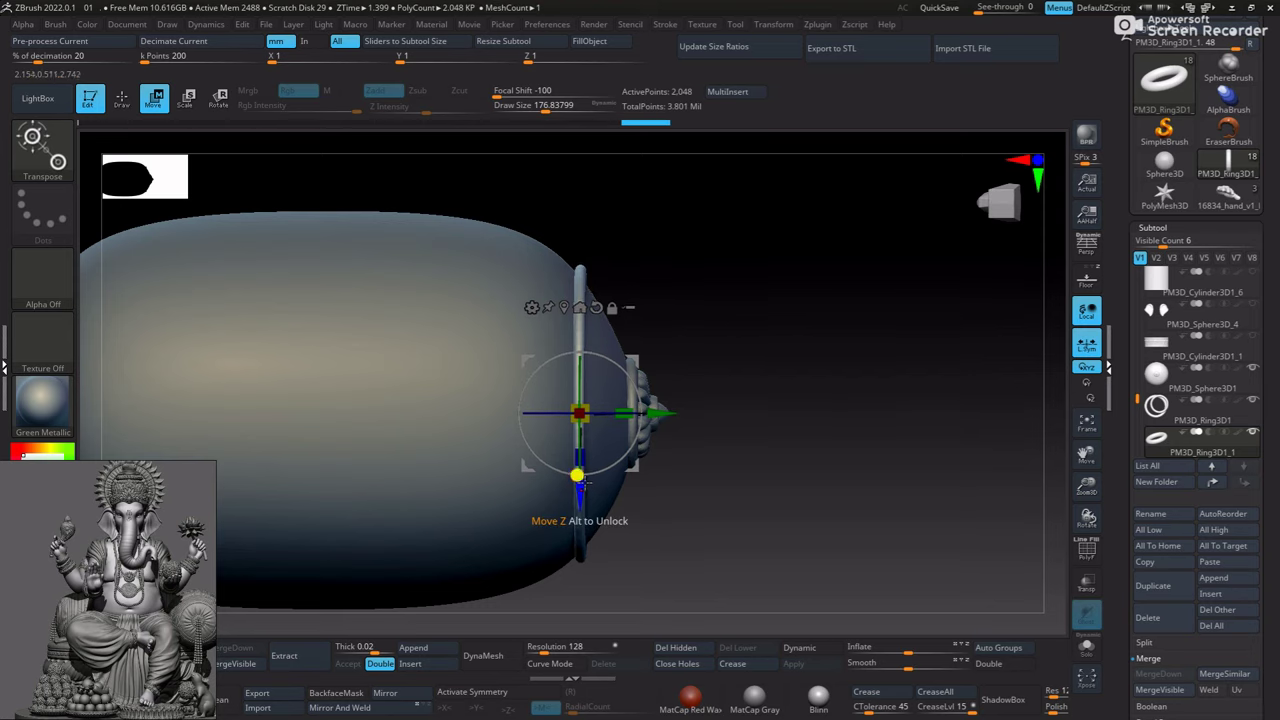
mouse_move(697, 530)
mouse_down()
mouse_move(823, 466)
mouse_move(743, 460)
mouse_up()
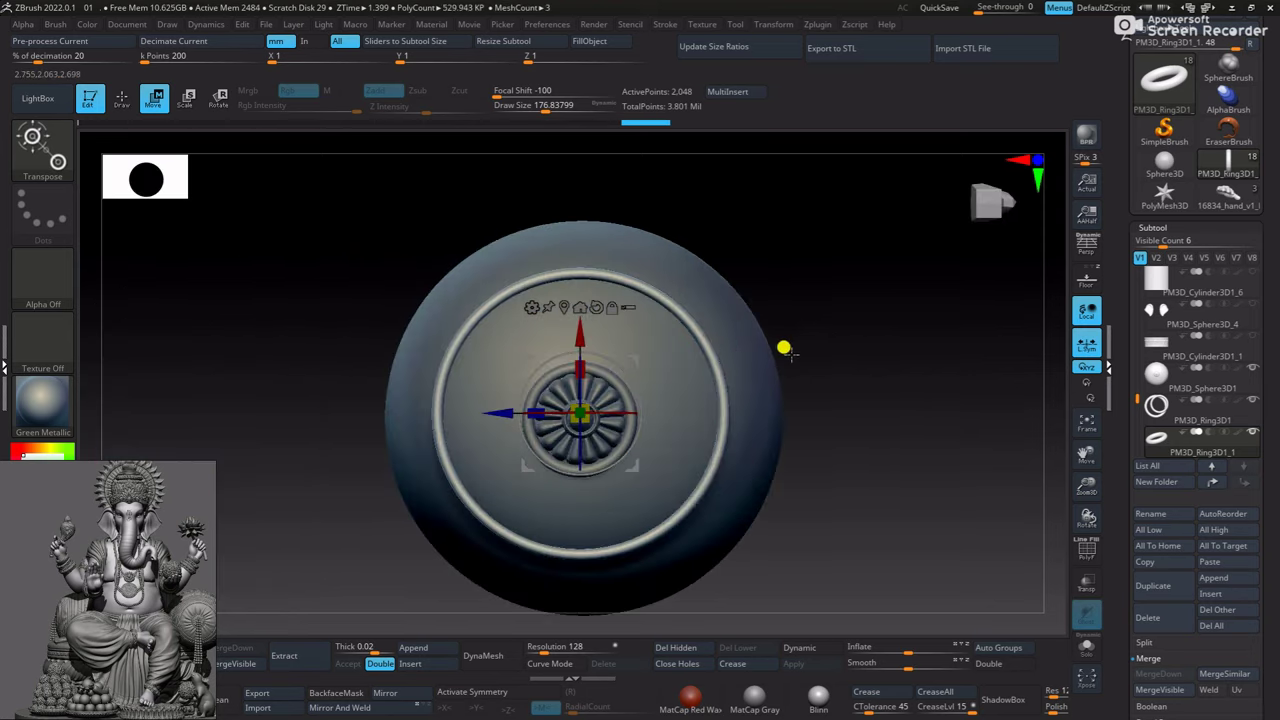
key(q)
mouse_move(888, 448)
mouse_down()
mouse_move(869, 431)
mouse_move(806, 477)
mouse_move(791, 289)
mouse_move(808, 425)
mouse_move(823, 414)
mouse_up()
mouse_move(774, 334)
alt+mouse_down()
mouse_move(826, 480)
mouse_move(822, 458)
mouse_move(875, 386)
mouse_move(624, 341)
alt+mouse_up()
Slide the ring along the capsule with the gizmo until it sits near the ornamented end
key(w)
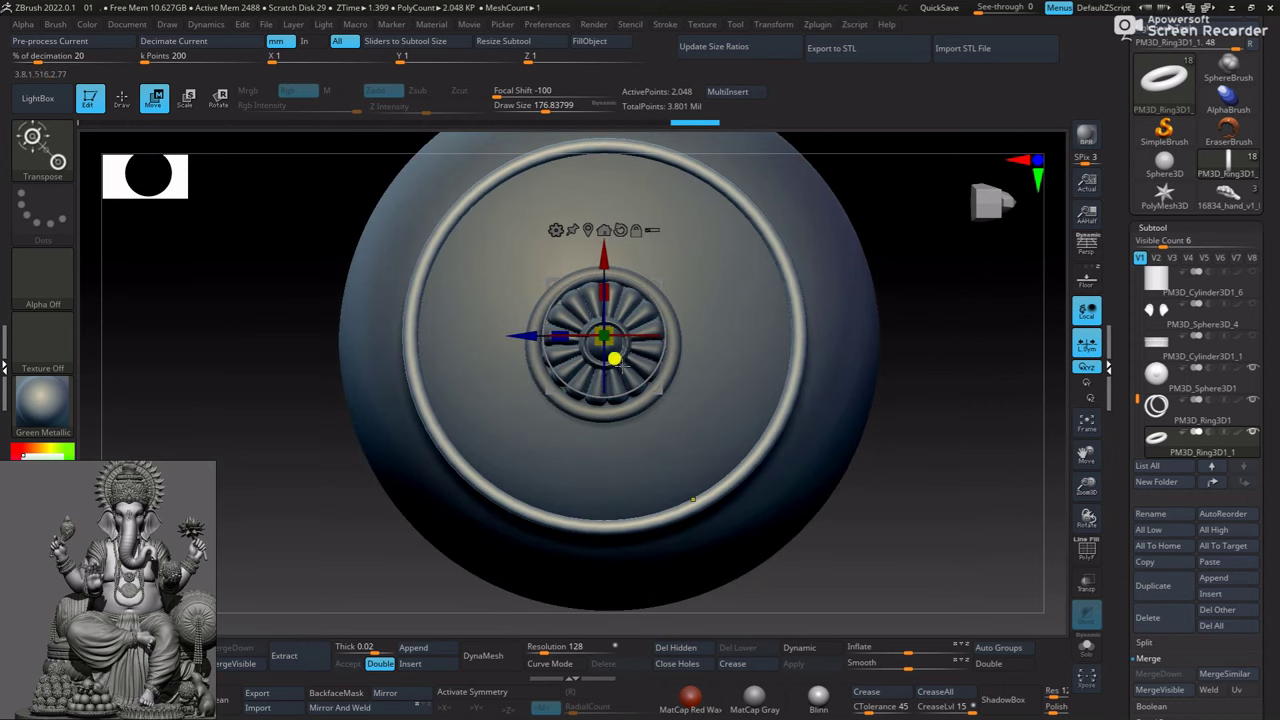
key(super+space)
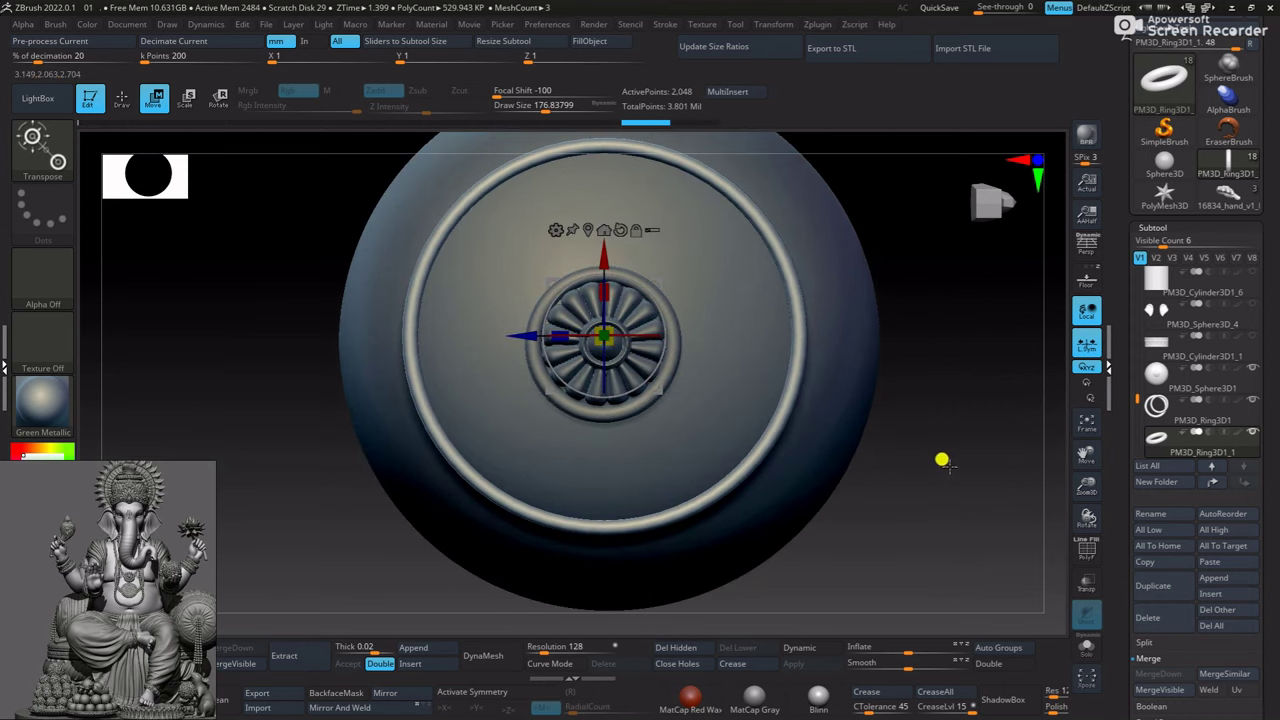
mouse_move(943, 457)
mouse_down()
mouse_move(977, 480)
mouse_move(719, 369)
mouse_up()
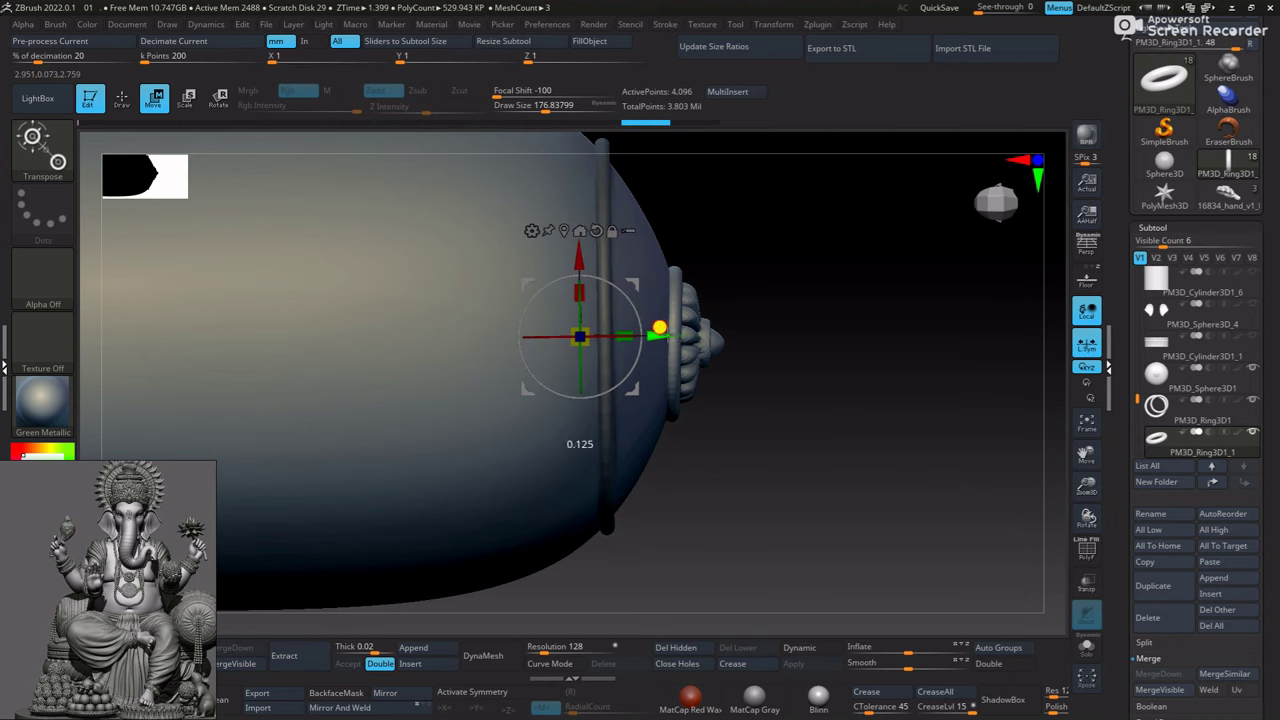
mouse_move(657, 326)
shift+mouse_down()
mouse_move(806, 374)
mouse_move(619, 357)
mouse_move(598, 389)
mouse_move(570, 318)
shift+mouse_up()
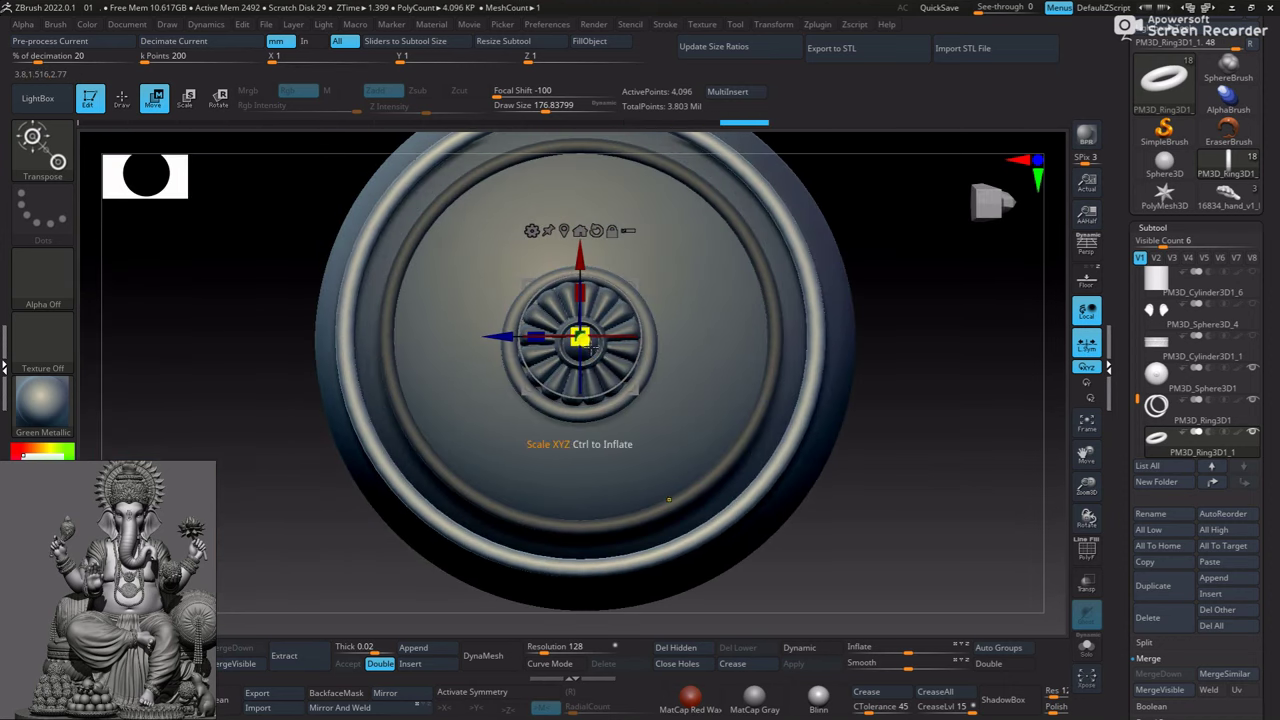
shift+drag(843, 398, 931, 451)
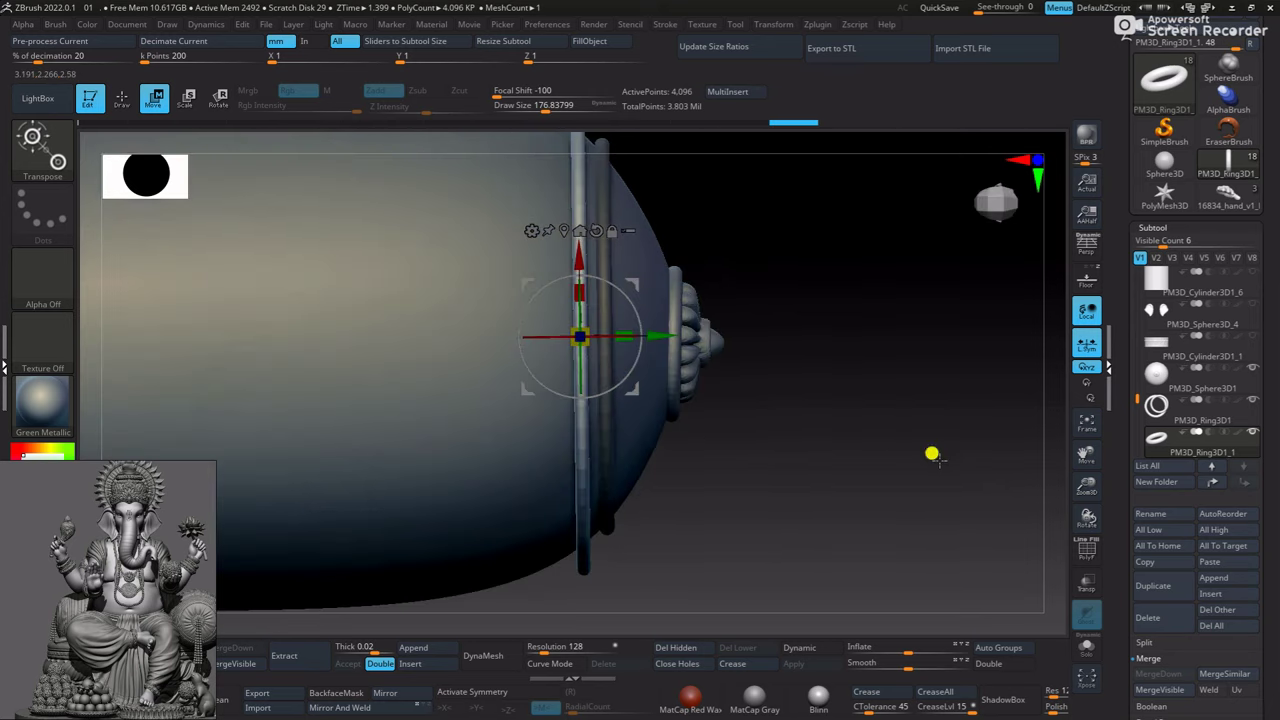
drag(660, 334, 629, 334)
key(f)
shift+drag(754, 346, 717, 331)
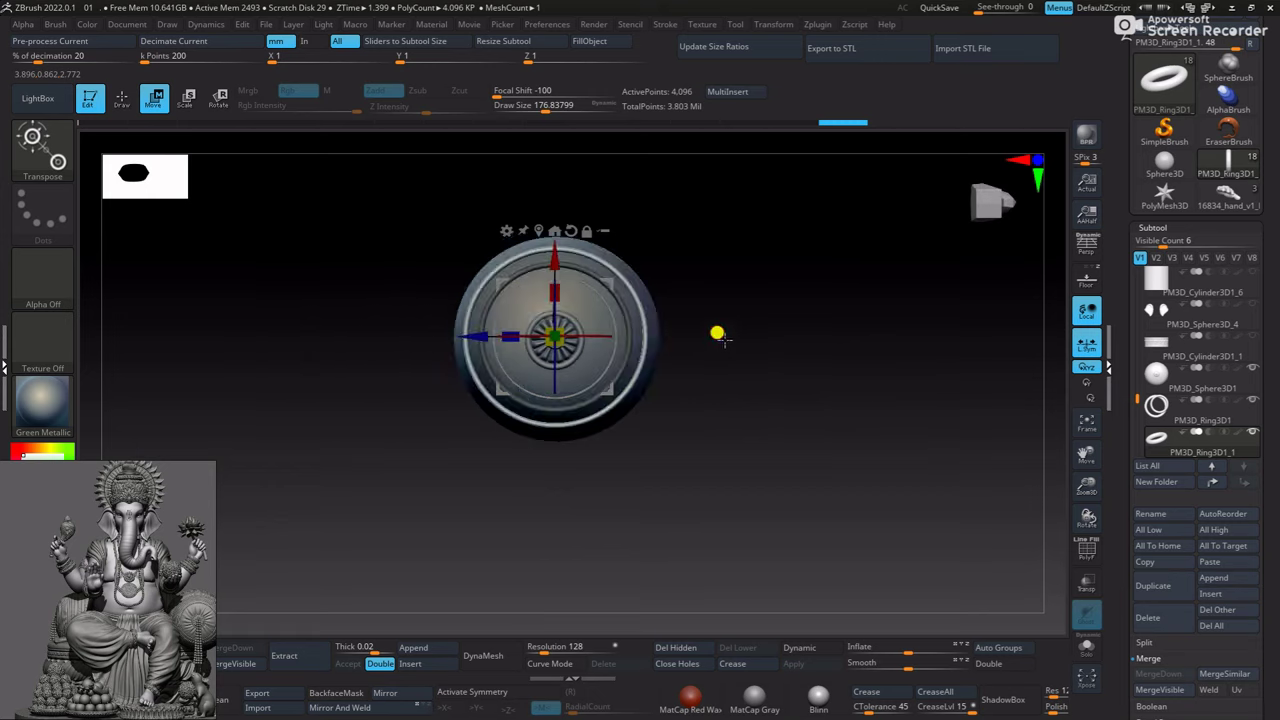
mouse_move(740, 286)
mouse_down()
mouse_move(826, 406)
mouse_move(822, 310)
mouse_move(777, 260)
mouse_up()
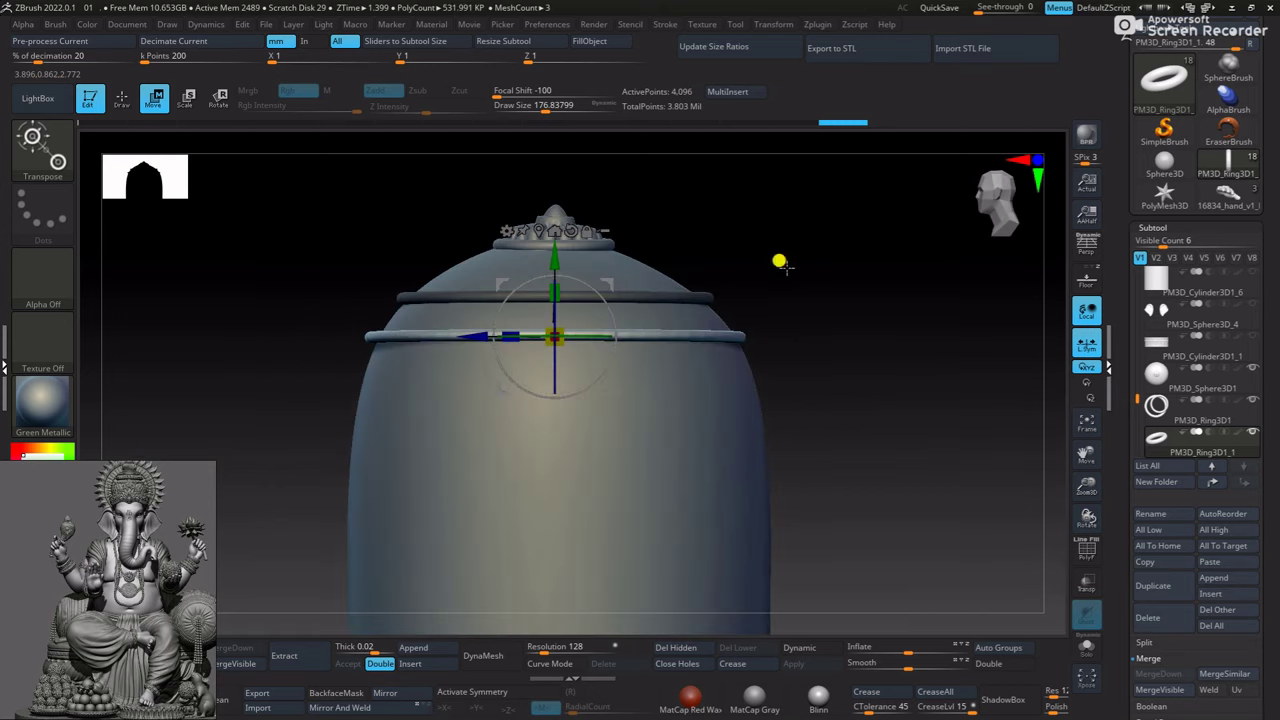
scroll(522, 327, up, 2)
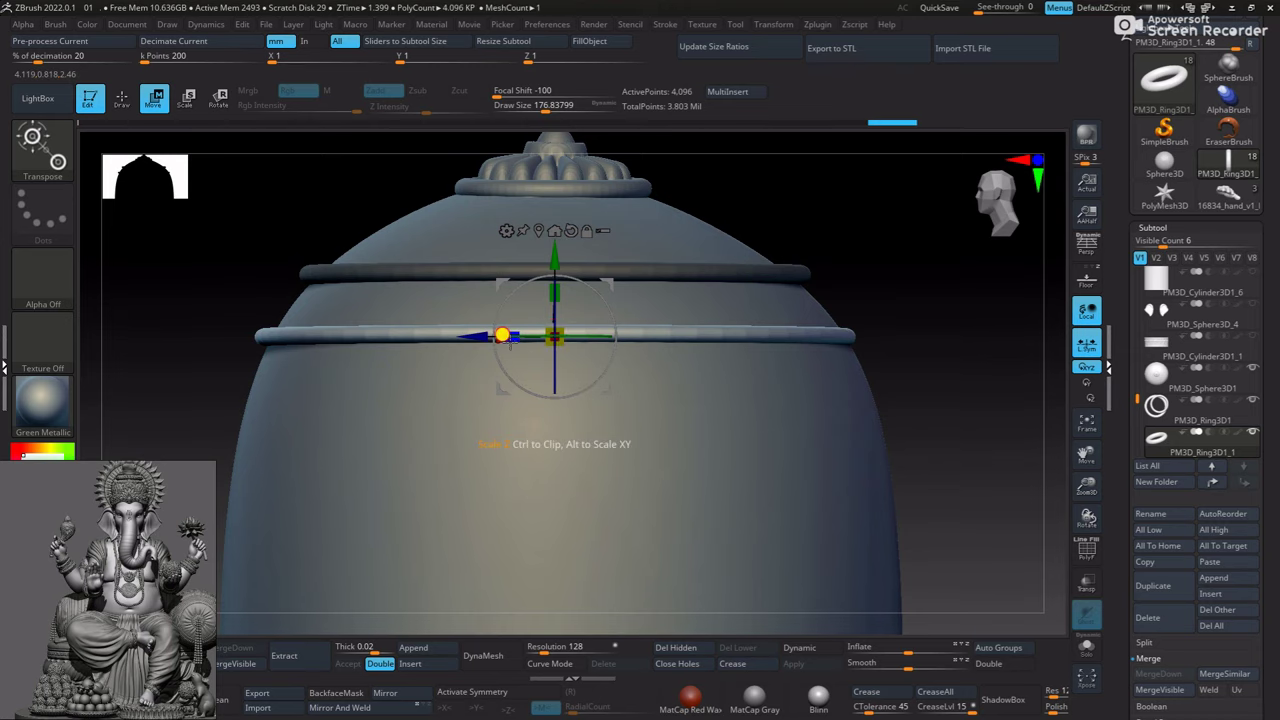
drag(487, 331, 479, 327)
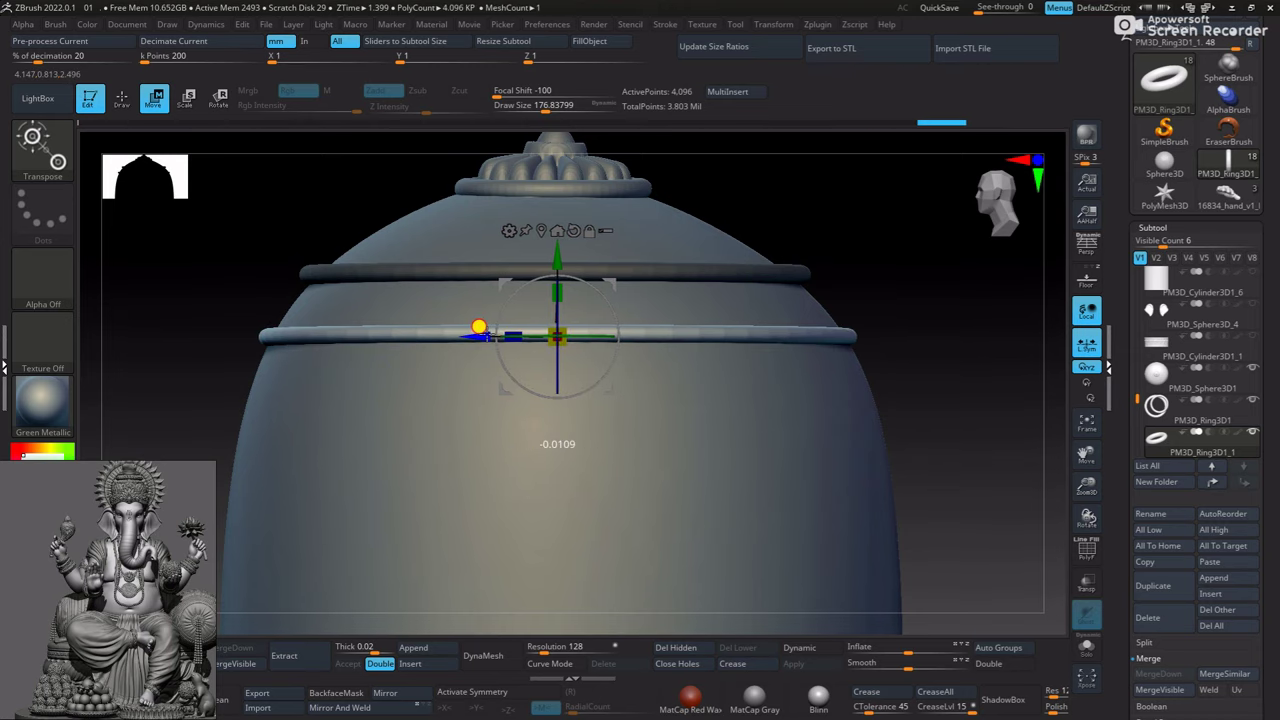
mouse_move(860, 306)
mouse_down()
mouse_move(886, 431)
mouse_move(940, 409)
mouse_up()
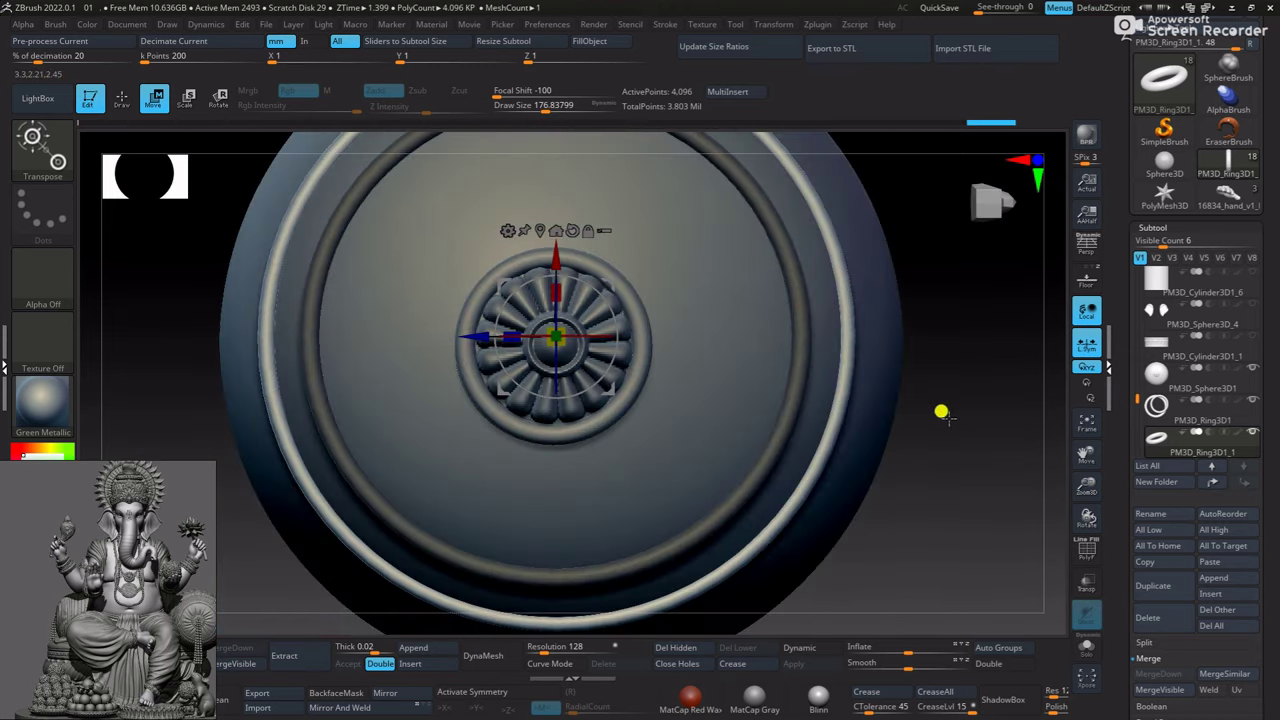
scroll(826, 360, down, 2)
Return to Draw mode, inspect the capsule, and append a mirrored copy of the ring
mouse_move(826, 360)
mouse_down()
mouse_move(849, 357)
mouse_move(674, 317)
mouse_move(691, 263)
mouse_up()
key(q)
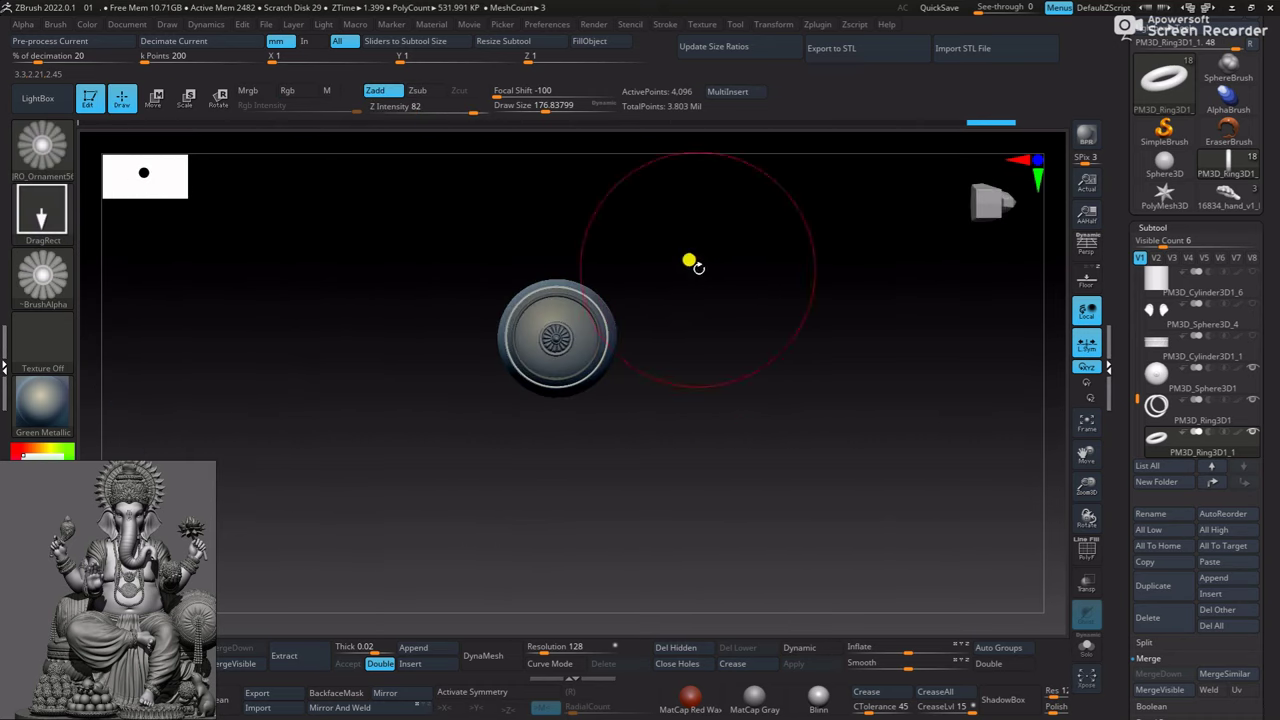
scroll(702, 386, up, 3)
scroll(780, 328, up, 1)
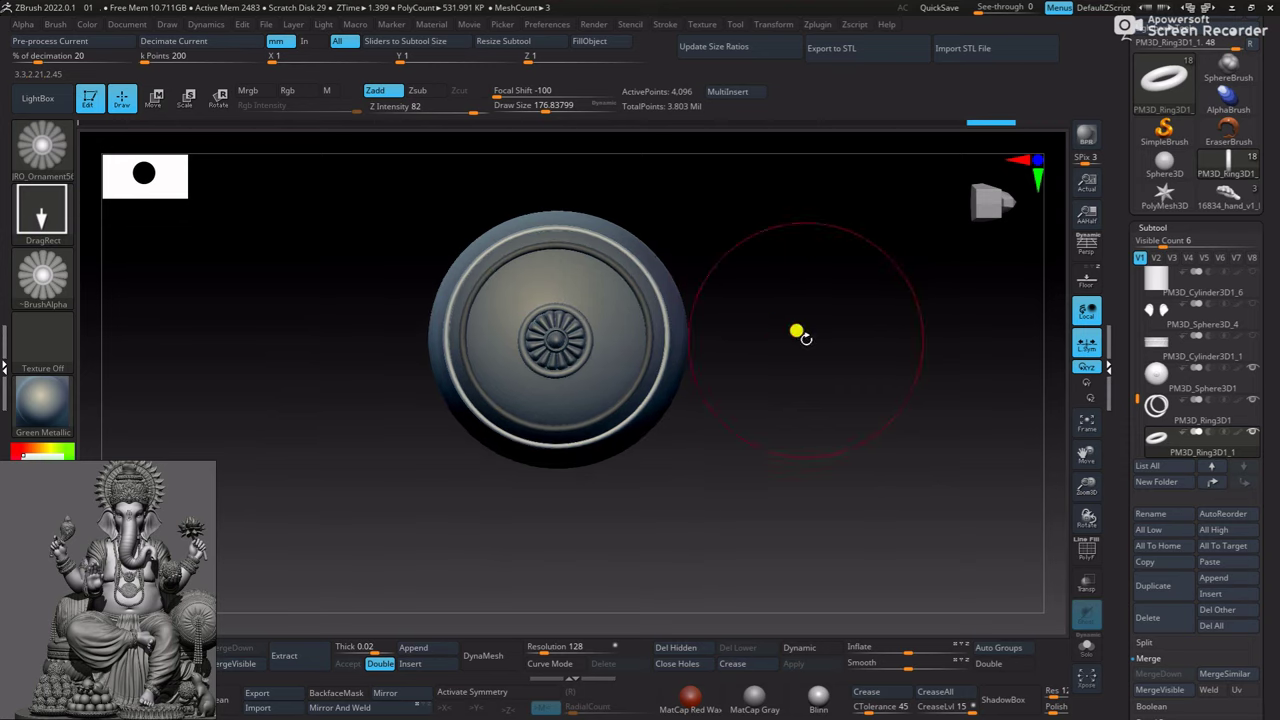
mouse_move(885, 415)
mouse_down()
mouse_move(843, 371)
mouse_move(813, 372)
mouse_move(771, 320)
mouse_up()
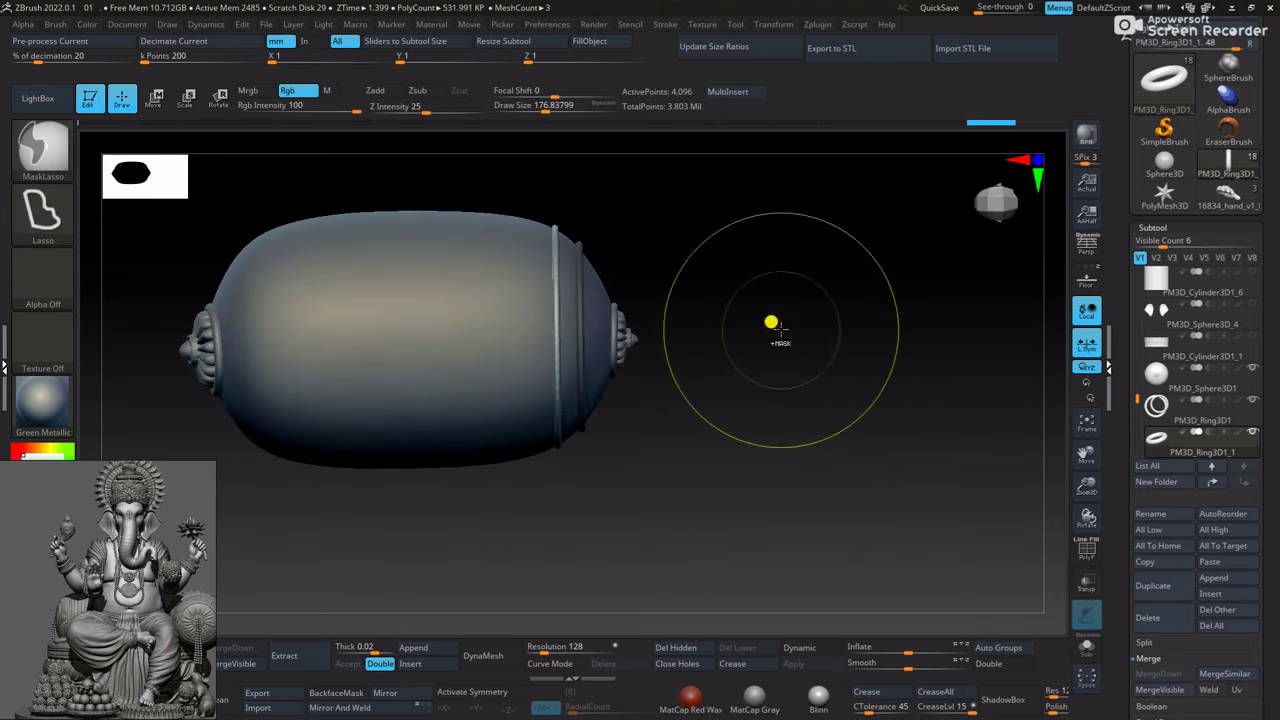
scroll(869, 376, down, 4)
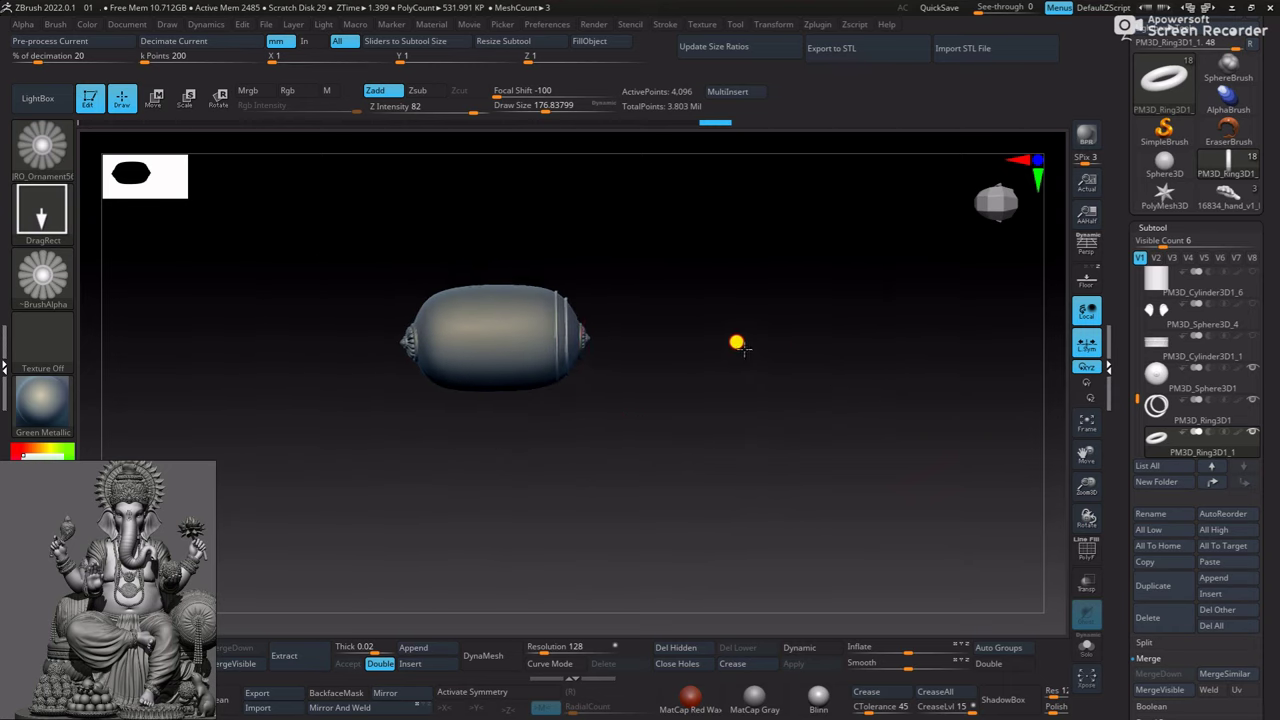
click(401, 693)
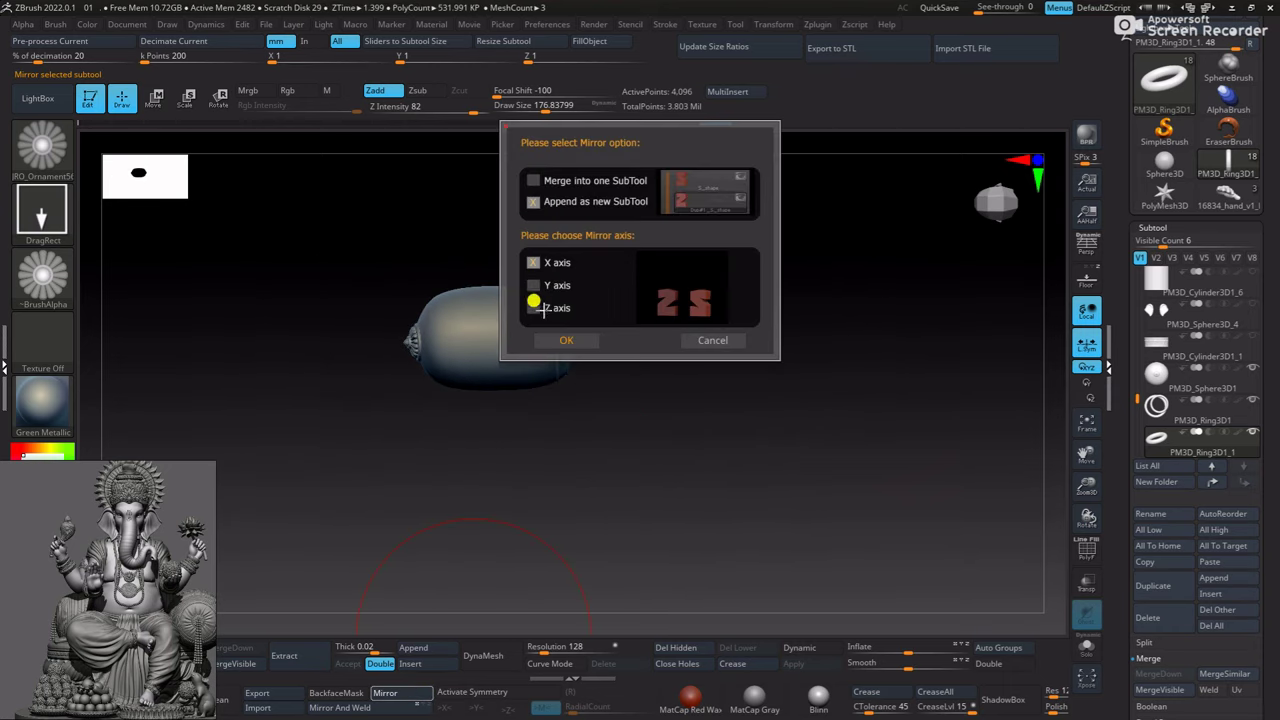
click(566, 339)
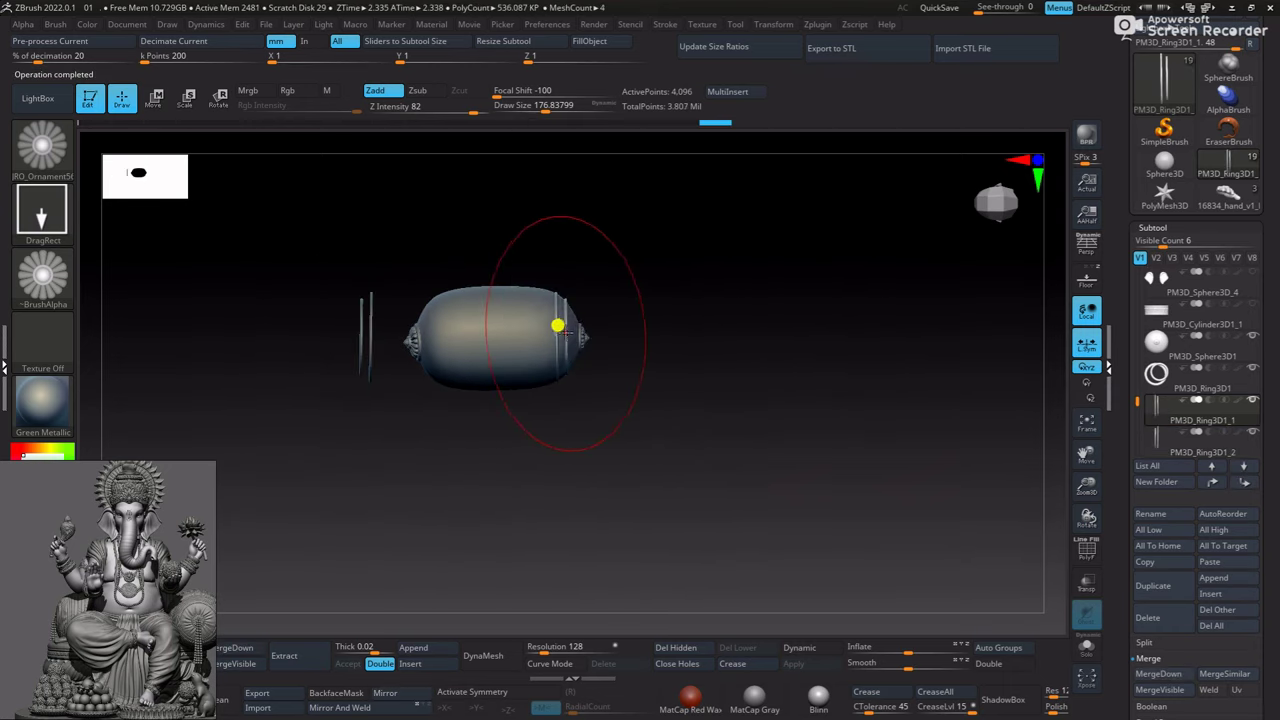
Select the mirrored ring and slide it along X into the bolster's left end
key(w)
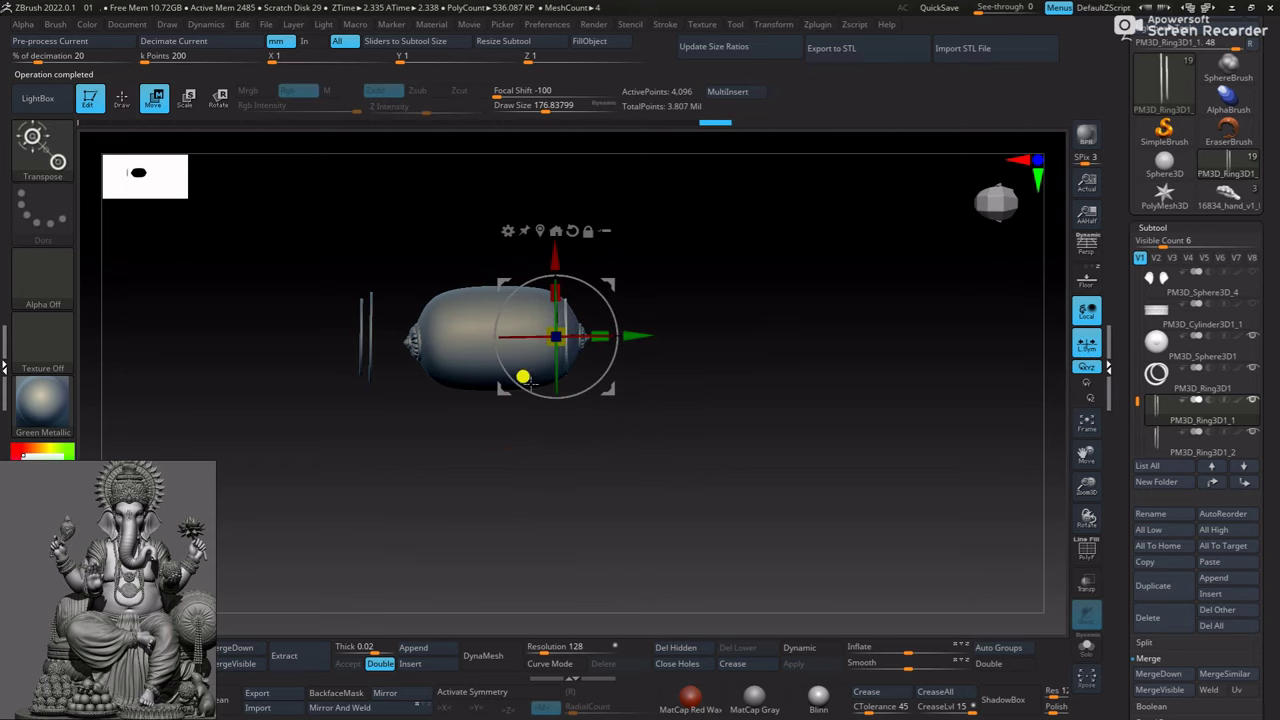
alt+click(364, 320)
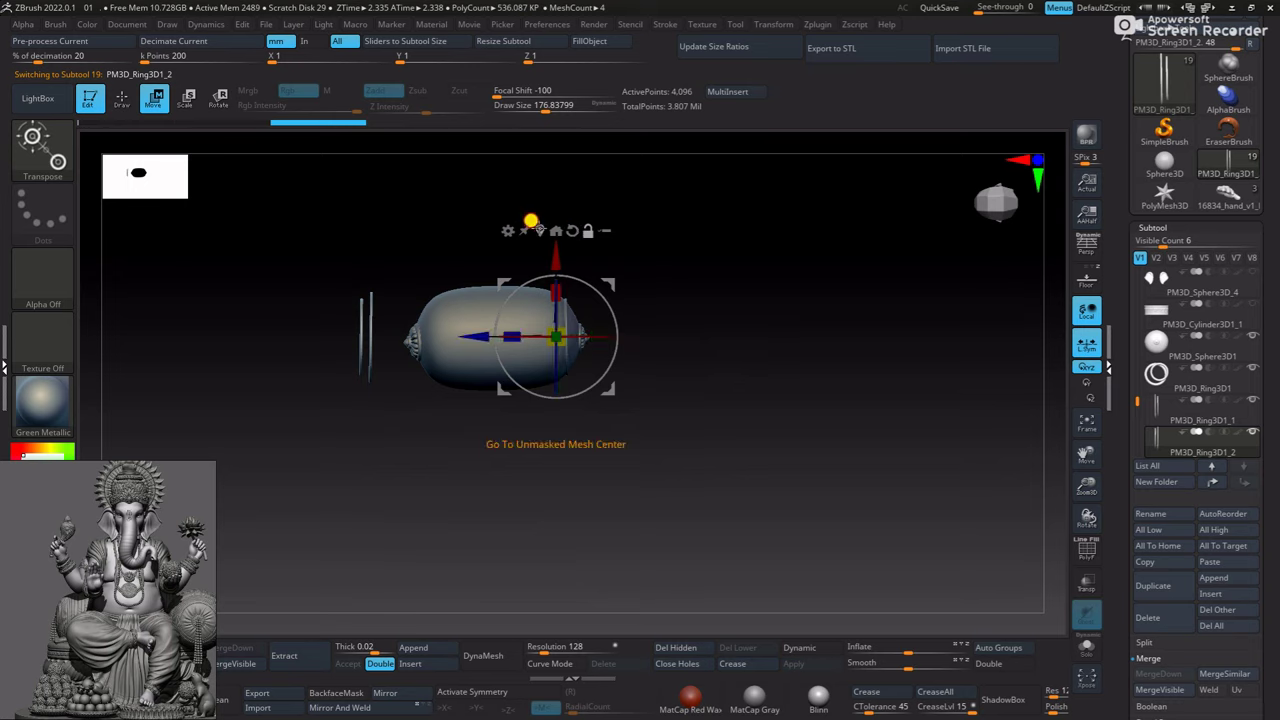
click(556, 230)
drag(283, 338, 345, 340)
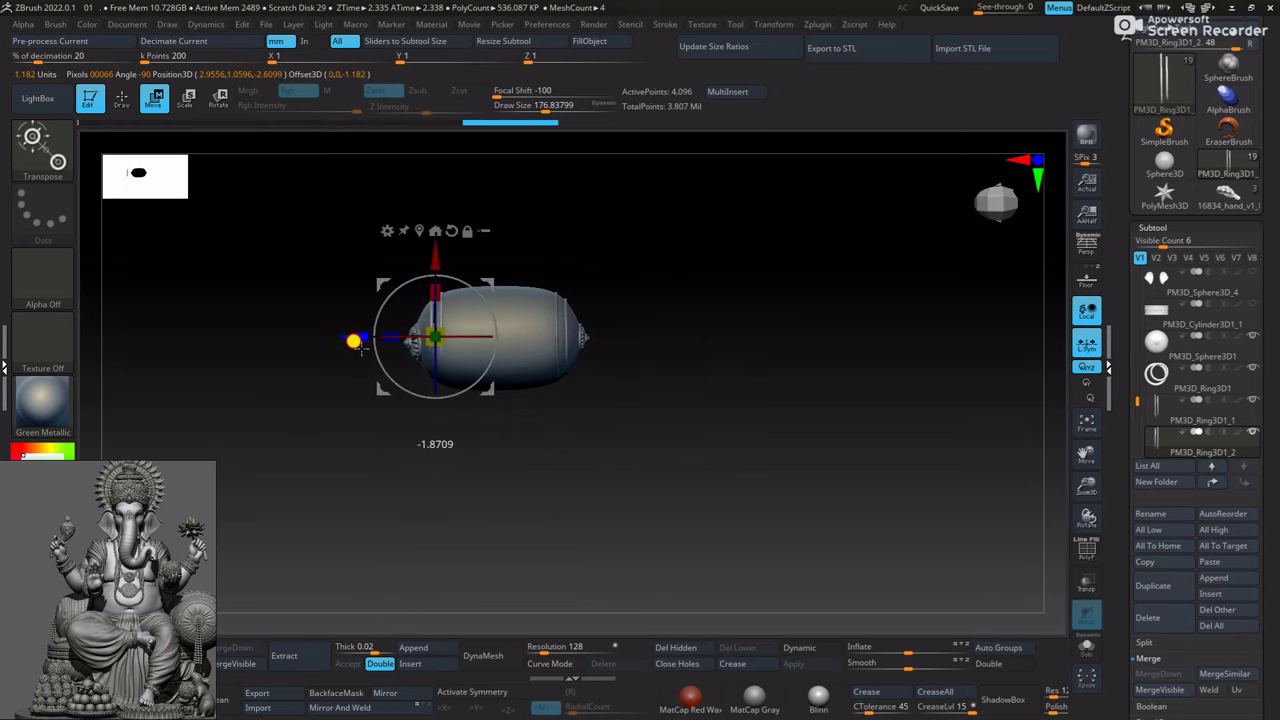
scroll(400, 274, up, 5)
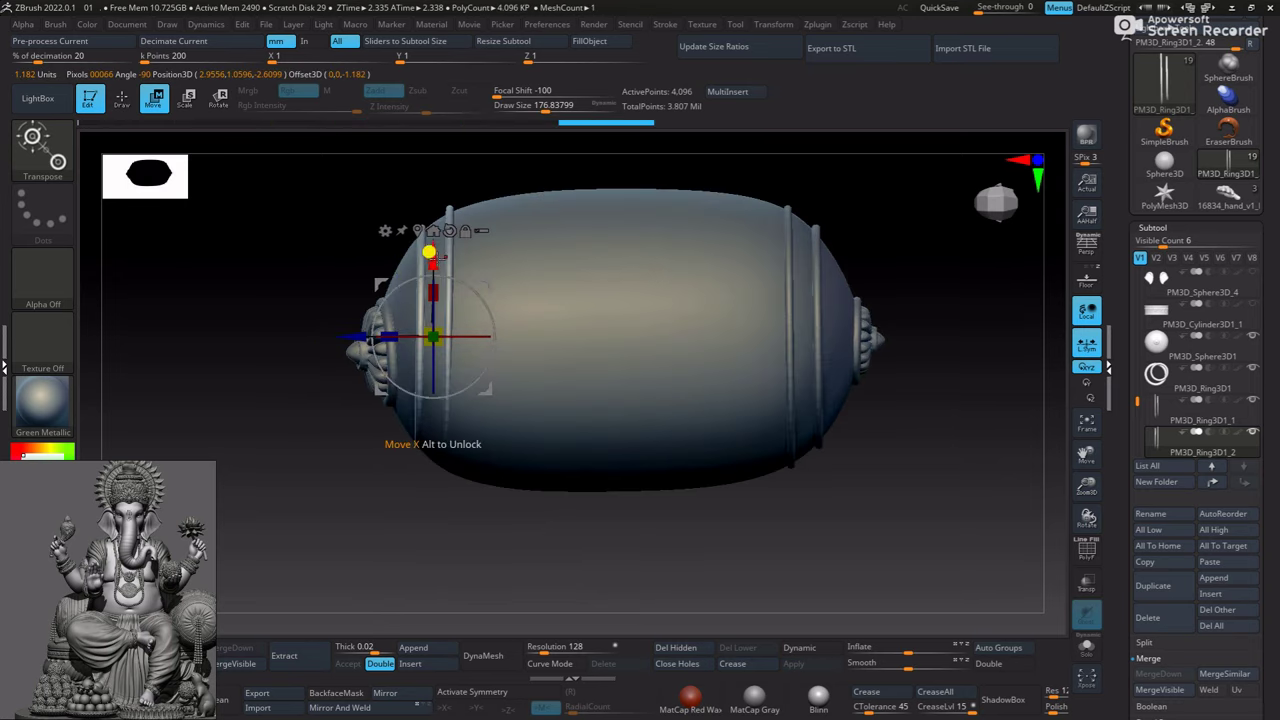
drag(427, 251, 428, 256)
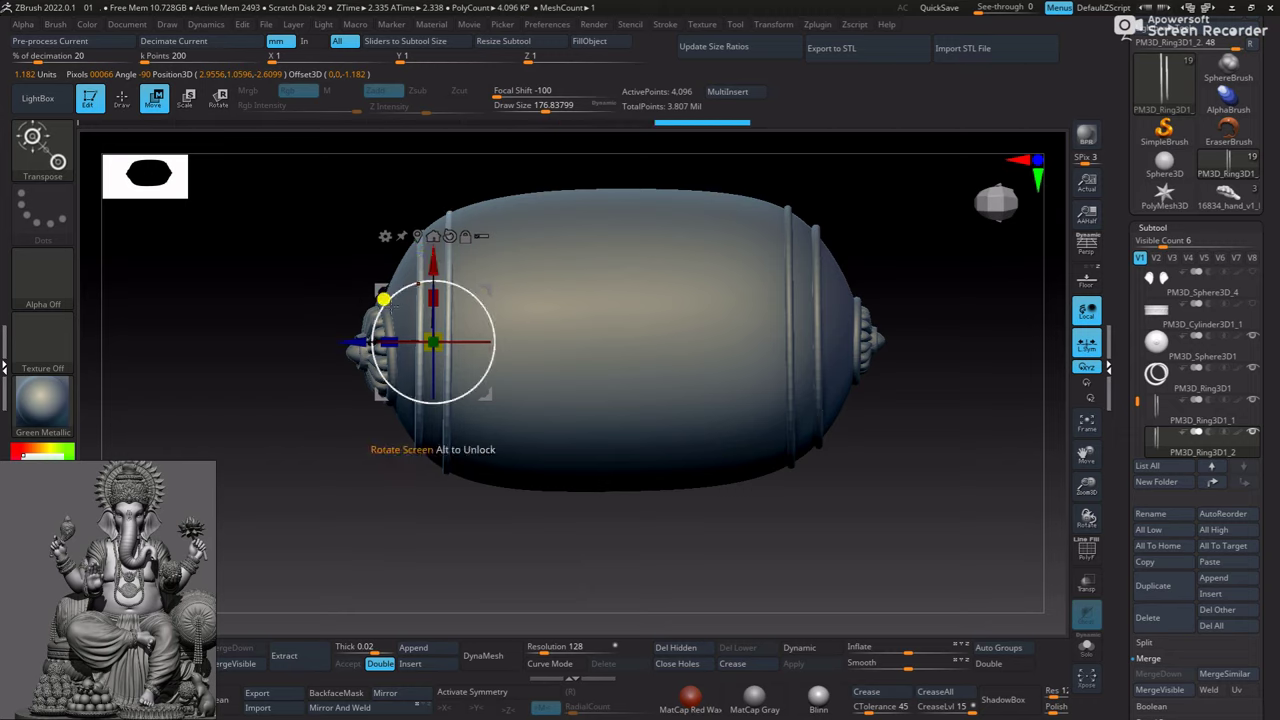
drag(354, 334, 356, 331)
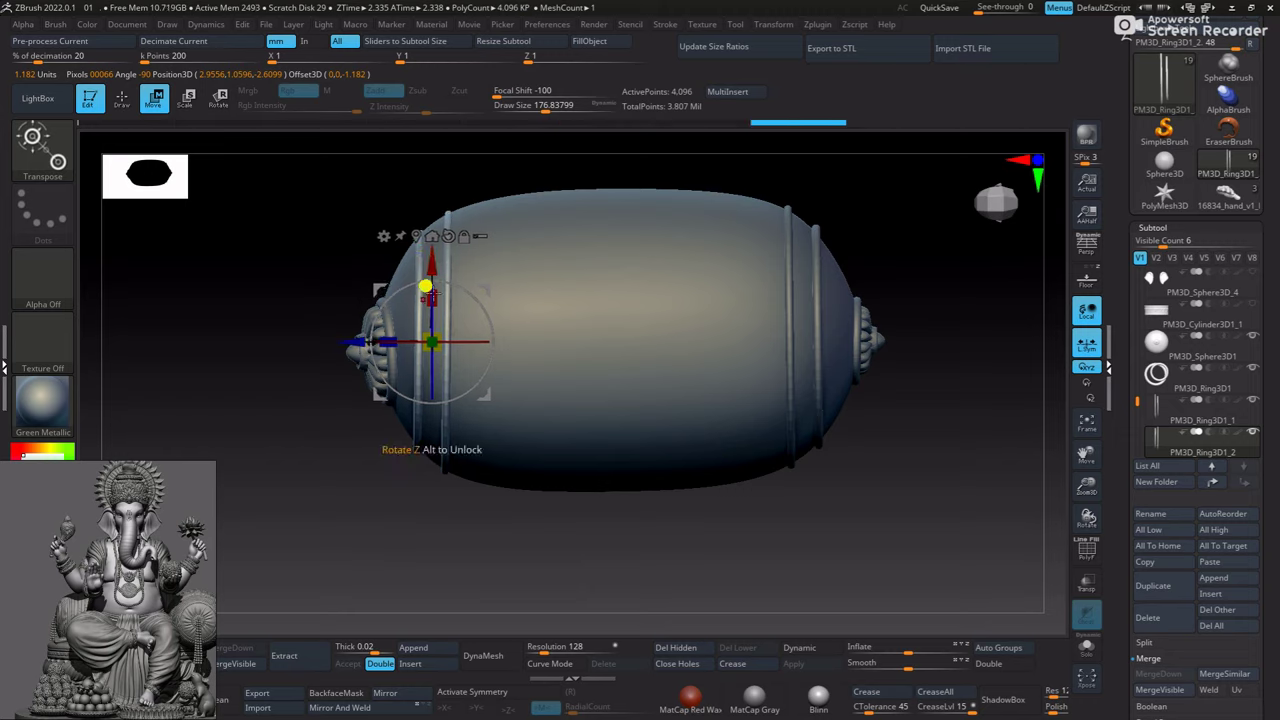
drag(433, 267, 434, 265)
mouse_move(516, 203)
mouse_down()
mouse_move(588, 171)
mouse_move(515, 230)
mouse_up()
drag(483, 333, 503, 333)
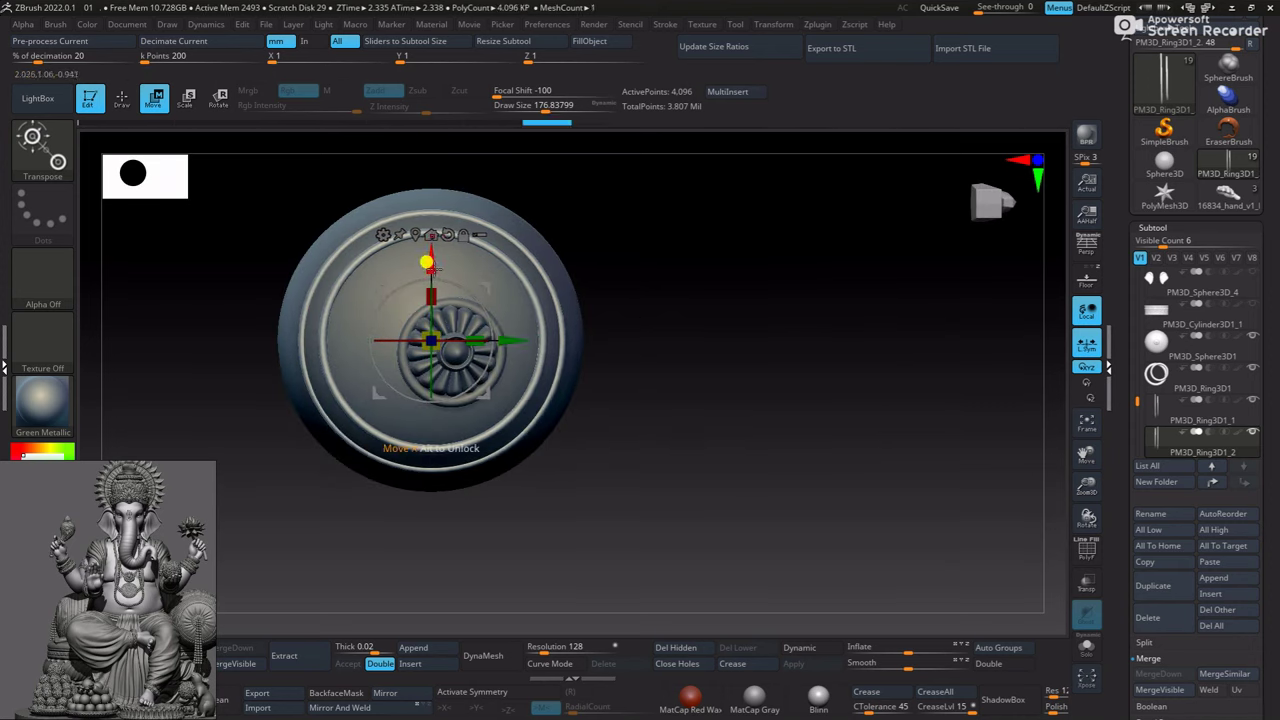
Tilt the ring level around the domed end and nudge it along the cushion axis
mouse_move(430, 267)
mouse_down()
mouse_move(521, 334)
mouse_move(557, 343)
mouse_up()
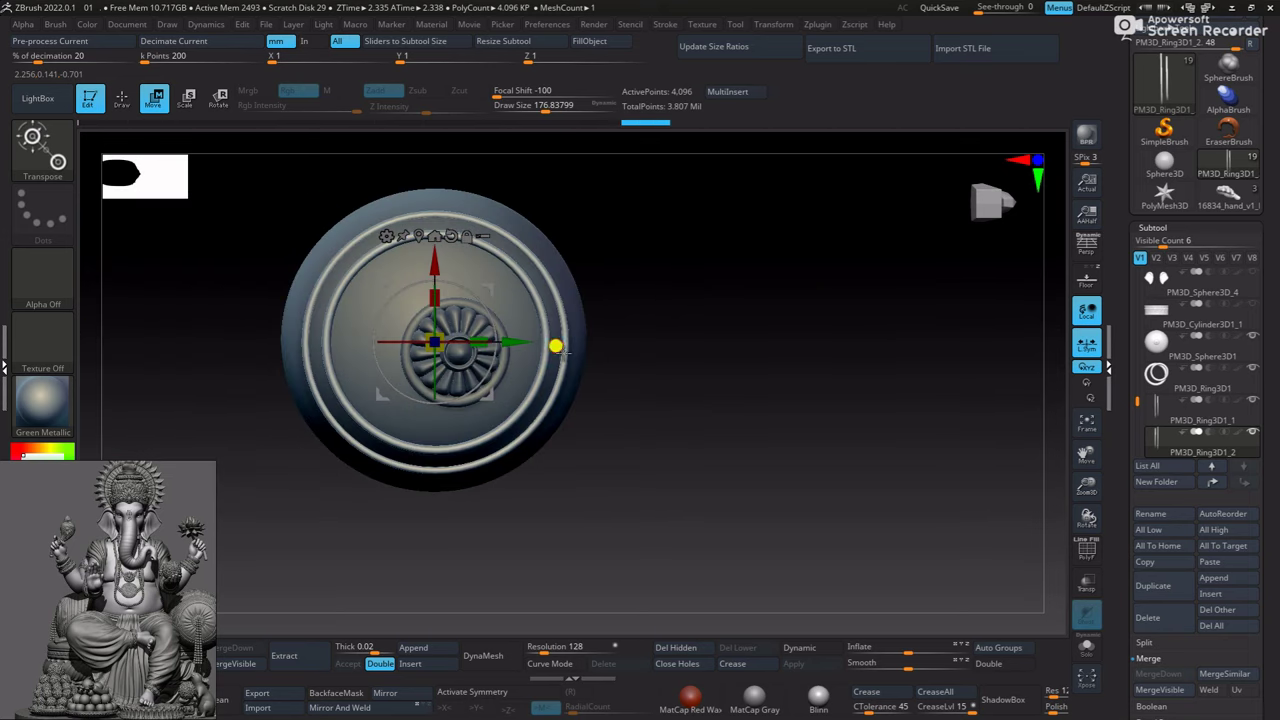
mouse_move(606, 385)
mouse_down()
mouse_move(586, 271)
mouse_move(528, 309)
mouse_up()
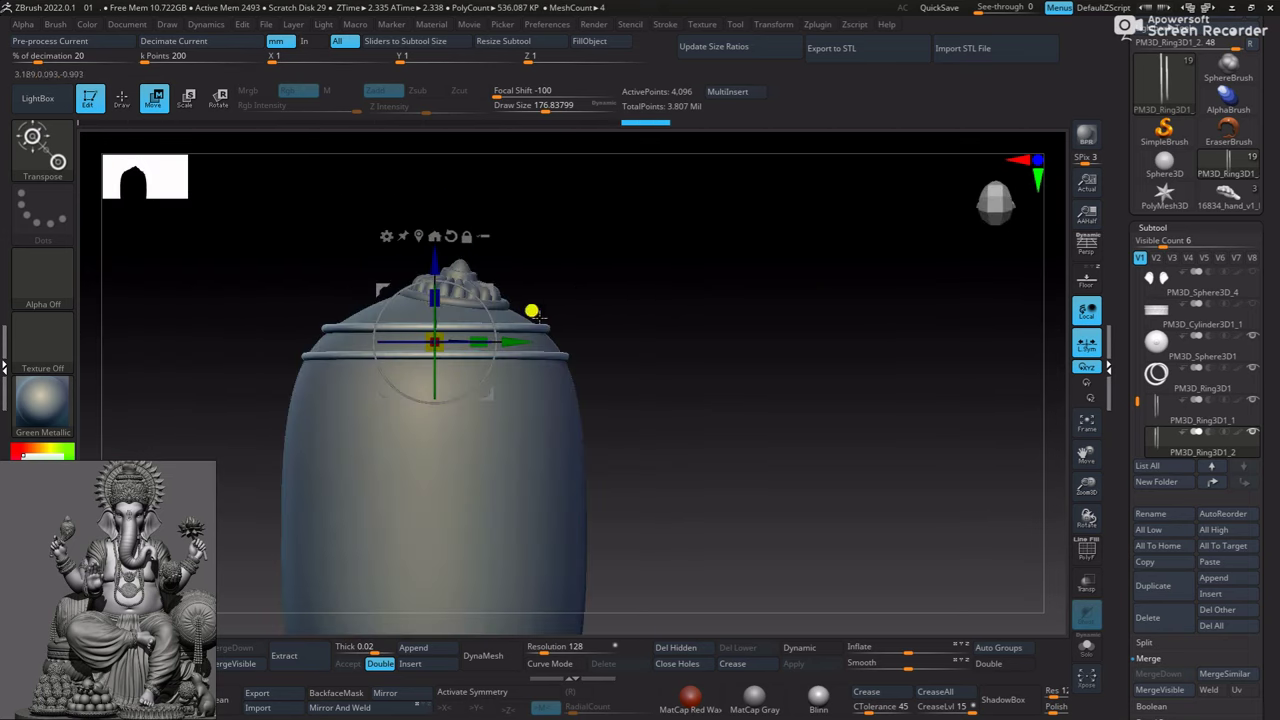
drag(513, 357, 500, 367)
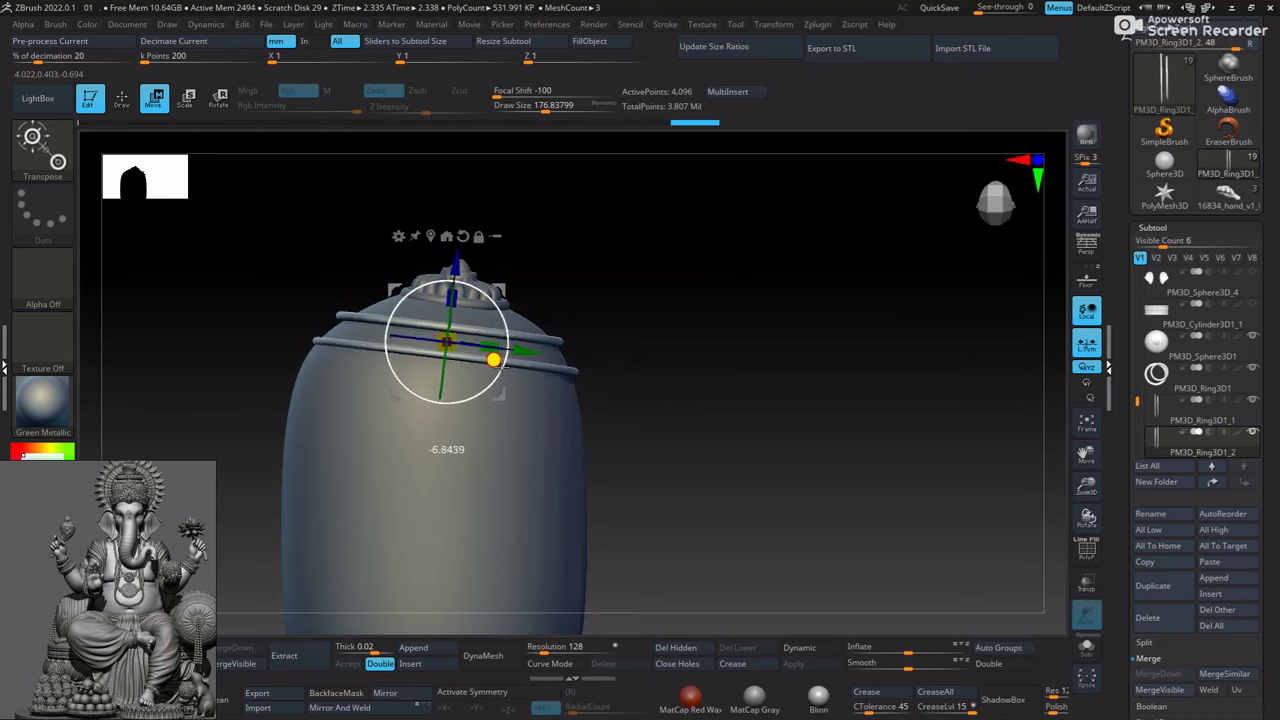
drag(493, 360, 617, 330)
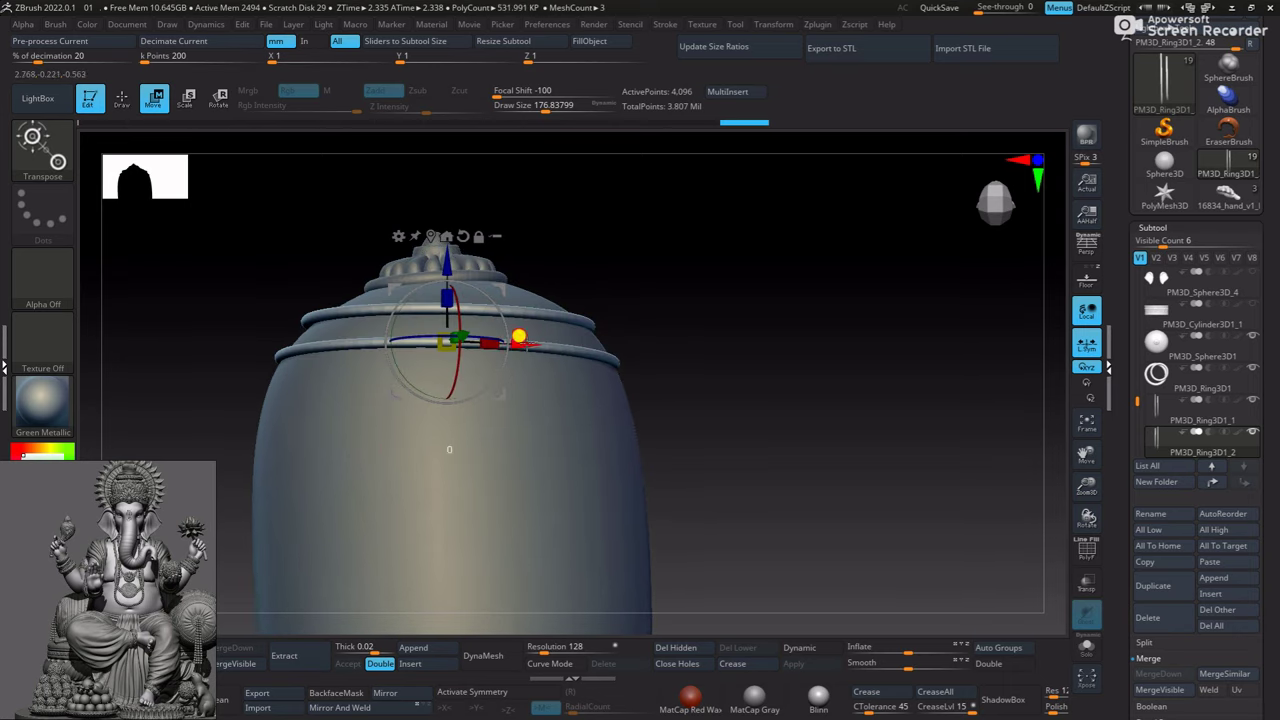
drag(500, 349, 509, 350)
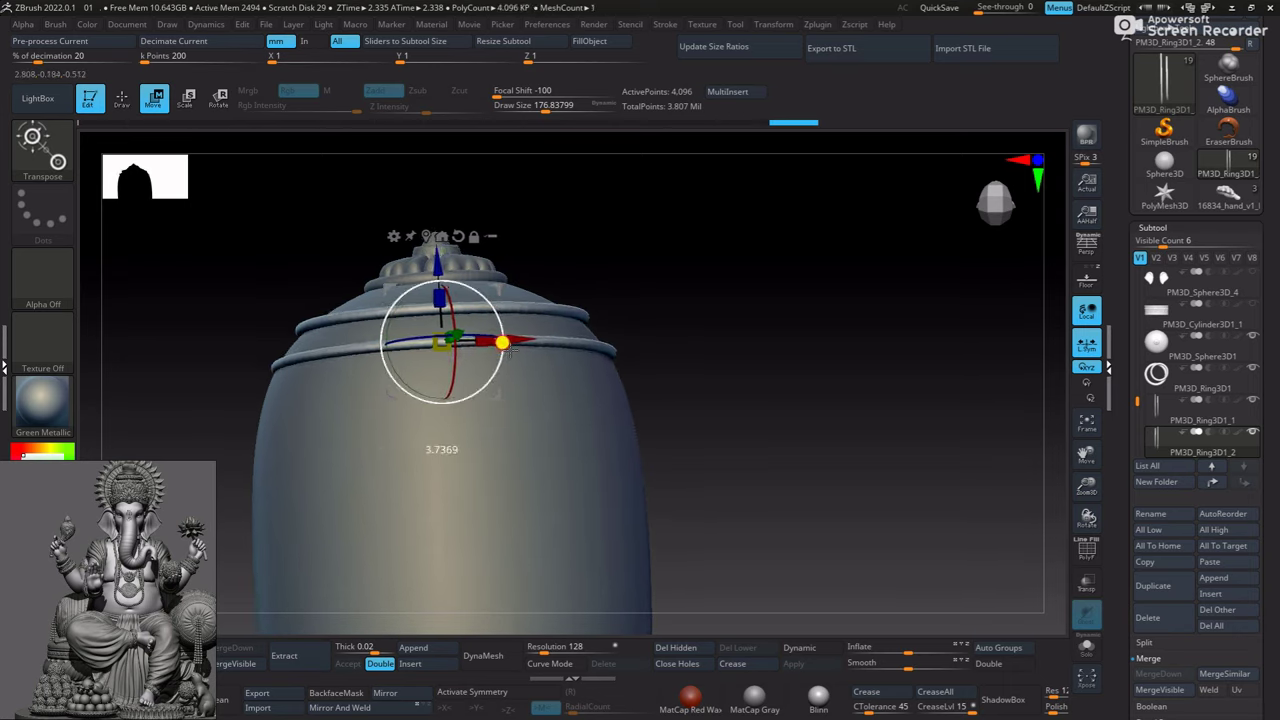
mouse_move(643, 337)
shift+mouse_down()
mouse_move(671, 405)
mouse_move(486, 243)
mouse_move(663, 309)
mouse_move(643, 263)
mouse_move(698, 283)
mouse_move(717, 329)
mouse_move(594, 263)
mouse_move(677, 363)
mouse_move(643, 260)
mouse_move(609, 349)
shift+mouse_up()
key(q)
key(w)
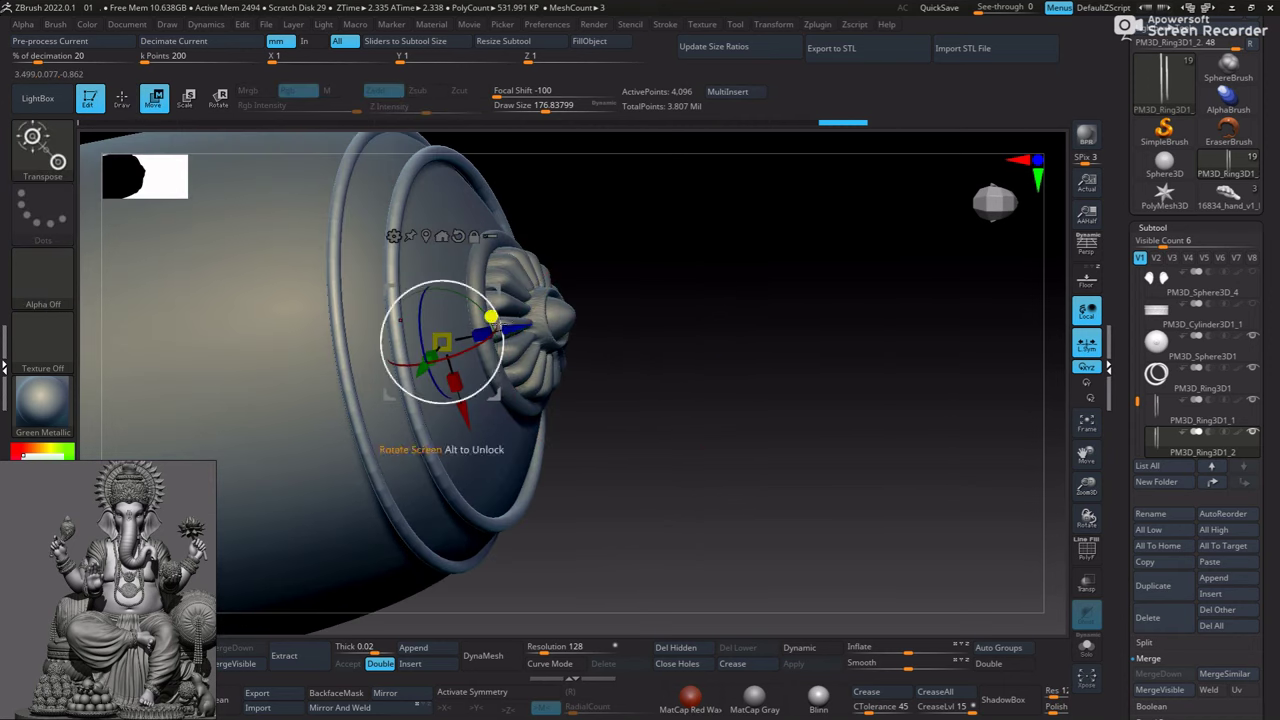
drag(520, 324, 500, 310)
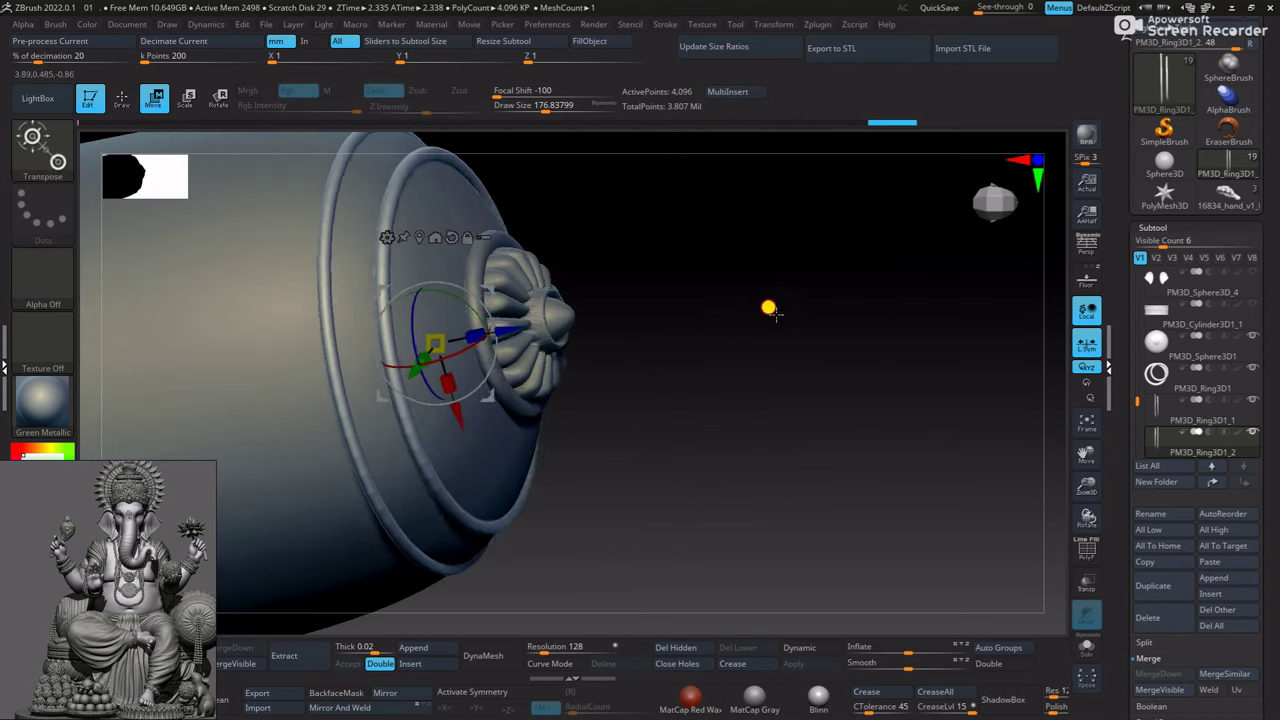
mouse_move(768, 308)
mouse_down()
mouse_move(734, 363)
mouse_move(771, 340)
mouse_move(831, 374)
mouse_move(705, 331)
mouse_up()
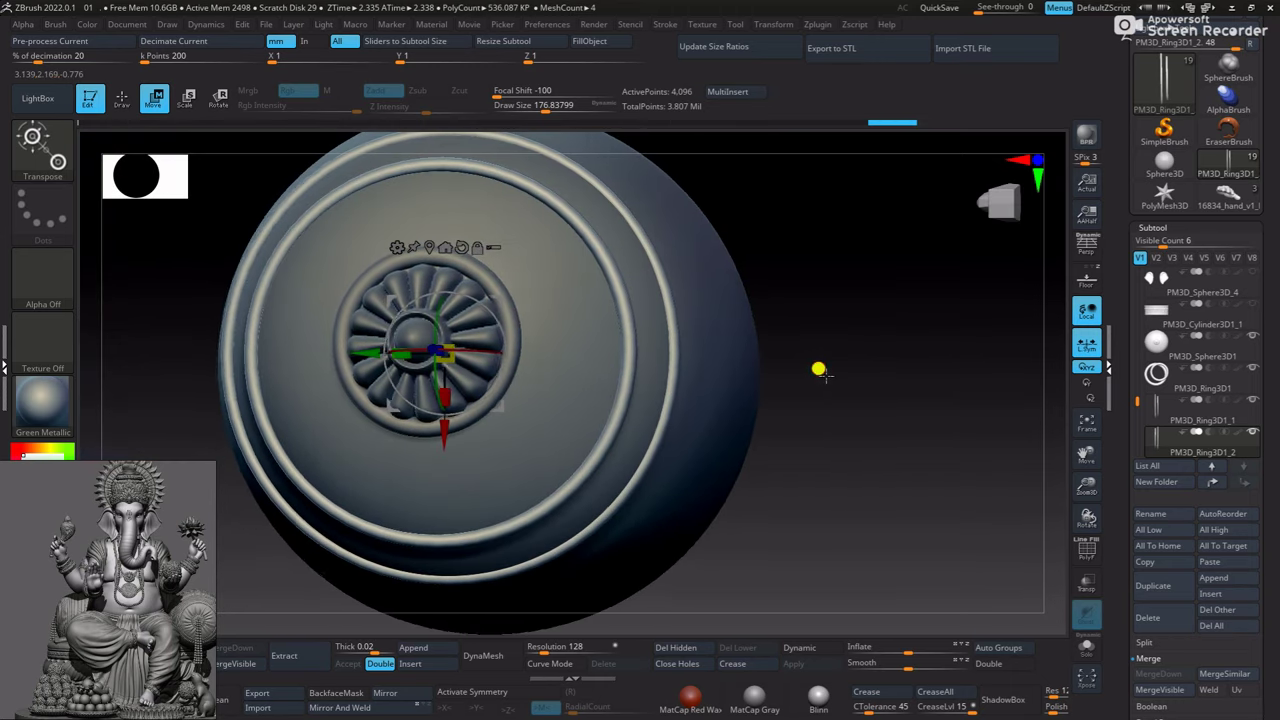
Leave the gizmo and pick the Move brush from the brush list
mouse_move(820, 369)
mouse_down()
mouse_move(826, 389)
mouse_move(709, 309)
mouse_up()
key(q)
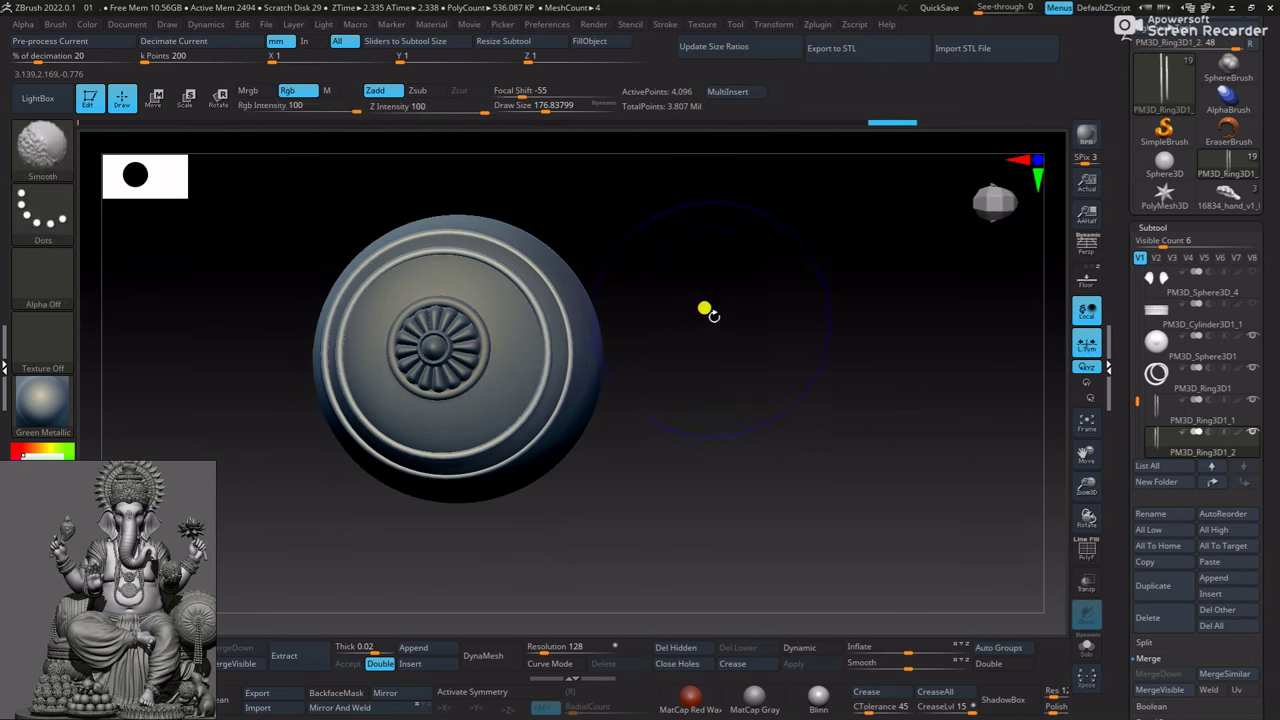
key(b)
key(m)
key(v)
key(space)
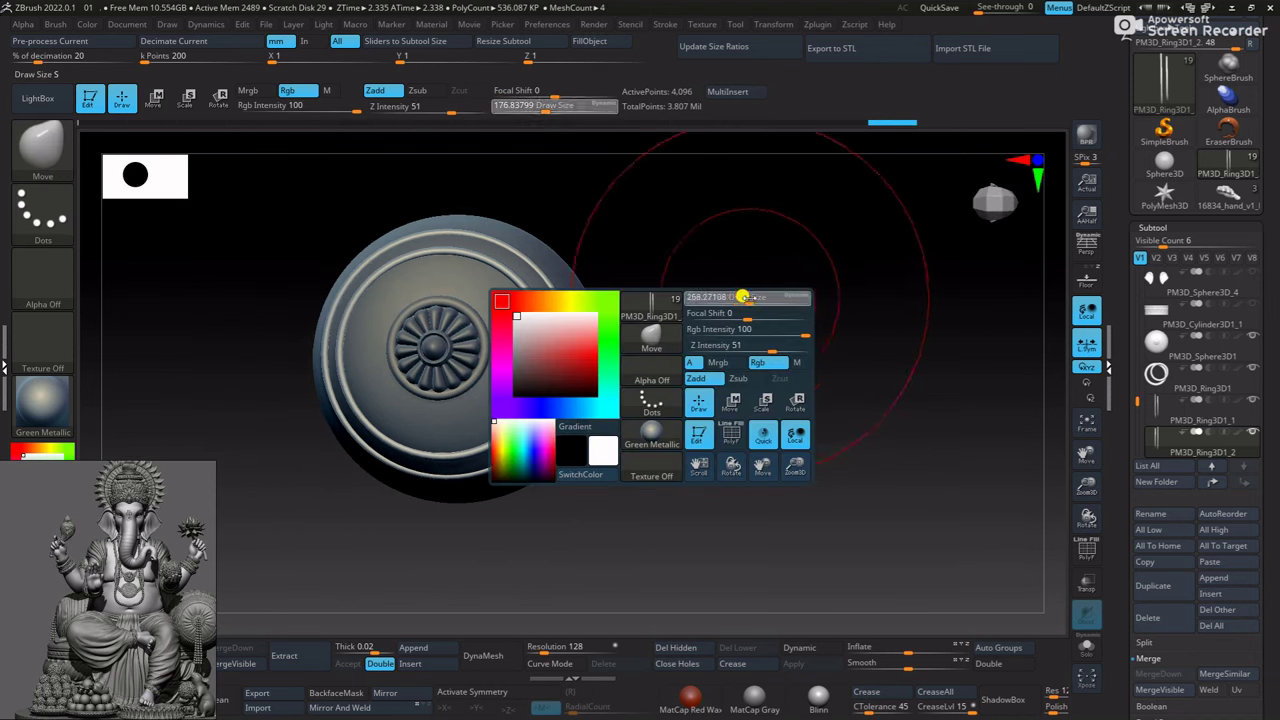
mouse_move(720, 297)
mouse_down()
mouse_move(780, 386)
mouse_move(786, 349)
mouse_move(710, 368)
mouse_up()
drag(791, 344, 763, 446)
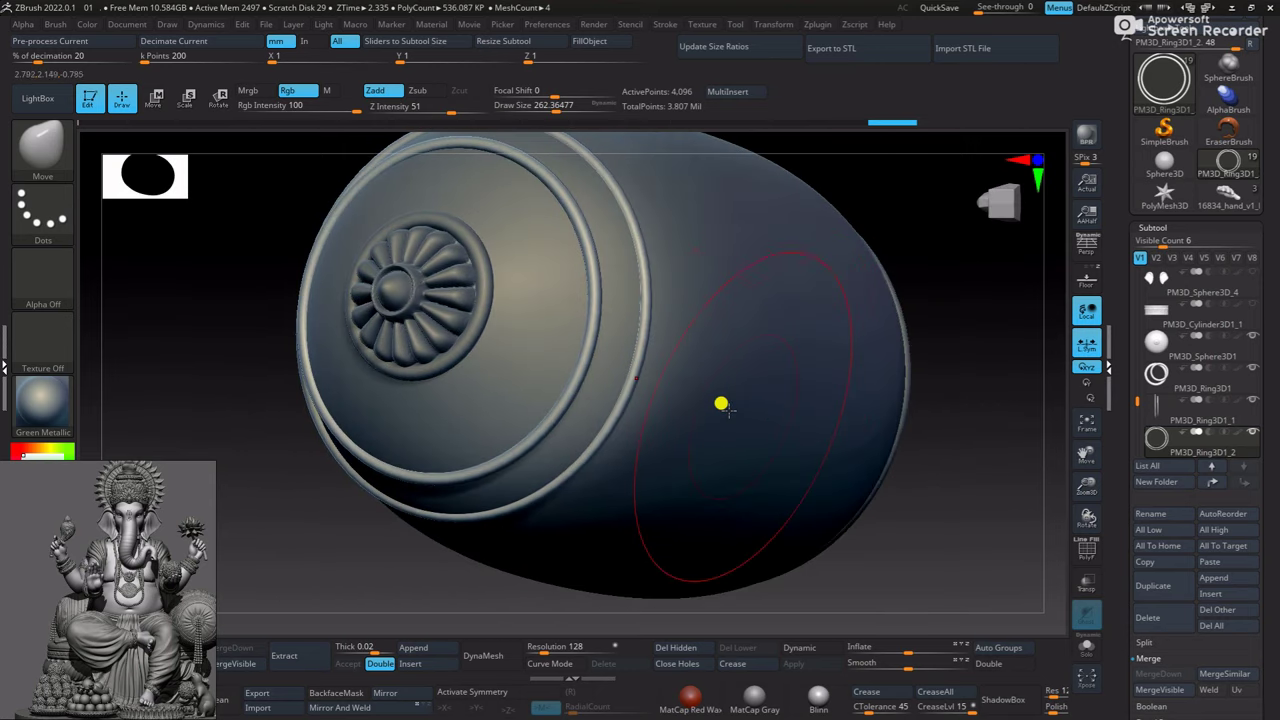
mouse_move(380, 511)
mouse_down()
mouse_move(449, 557)
mouse_move(594, 520)
mouse_move(557, 442)
mouse_up()
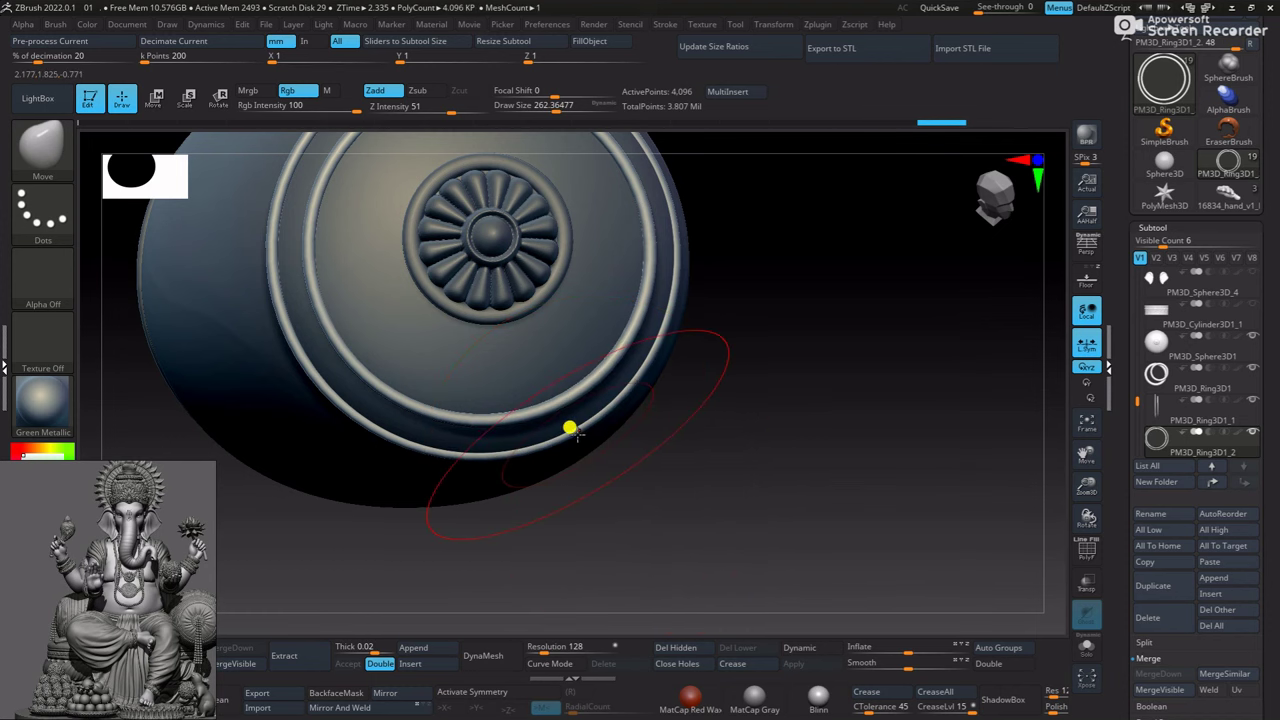
Switch to the Move Topologic brush (B-M-T) and orbit to inspect the end rings
key(b)
key(m)
key(t)
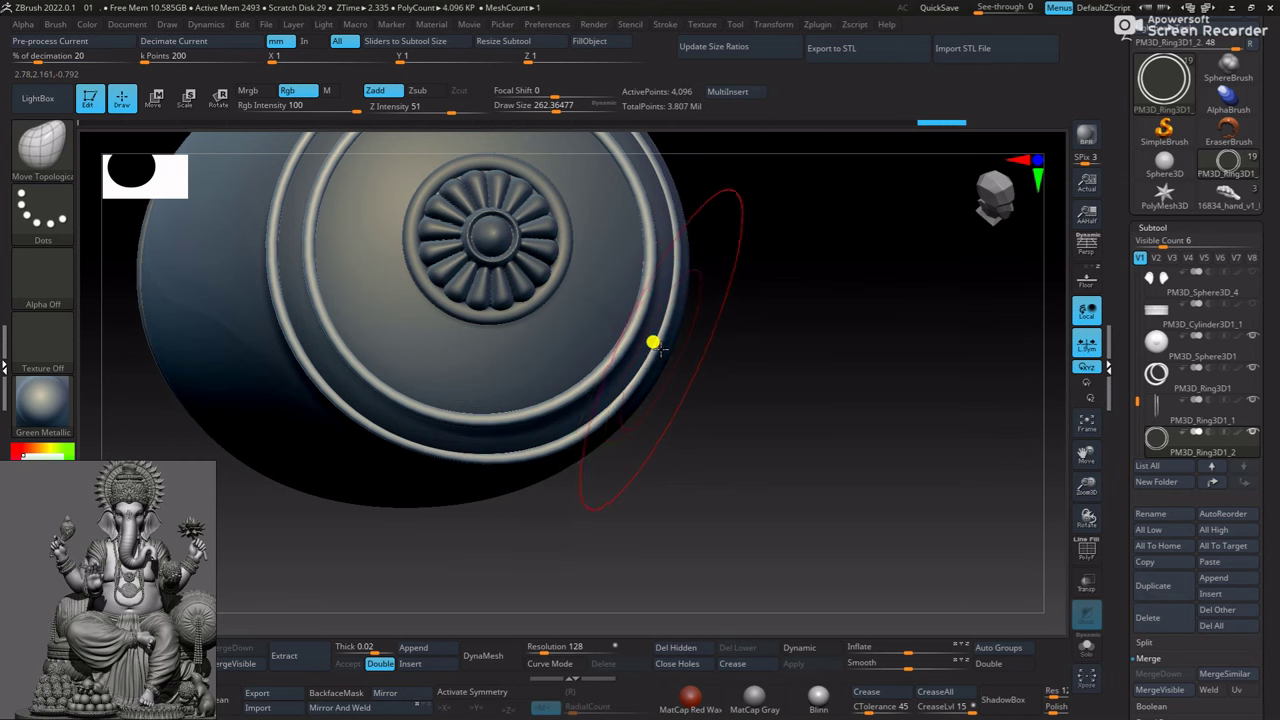
key(space)
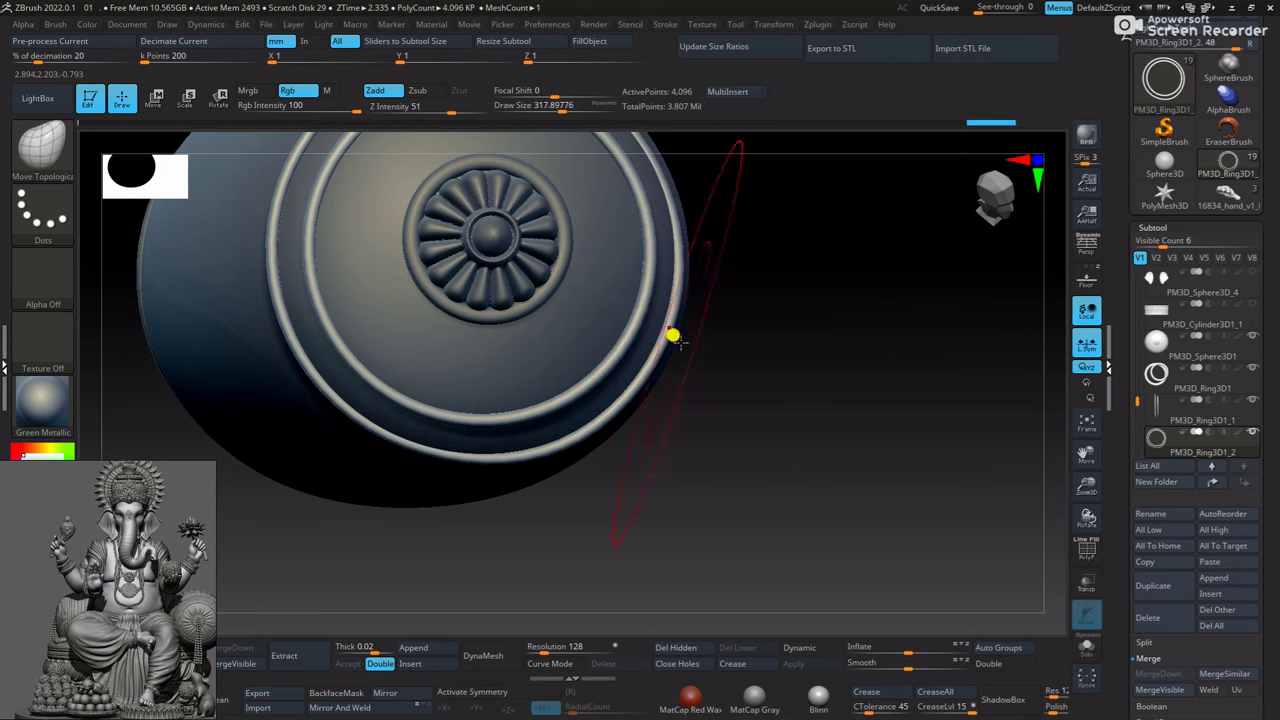
mouse_move(673, 336)
mouse_down()
mouse_move(731, 343)
mouse_move(737, 380)
mouse_move(717, 363)
mouse_up()
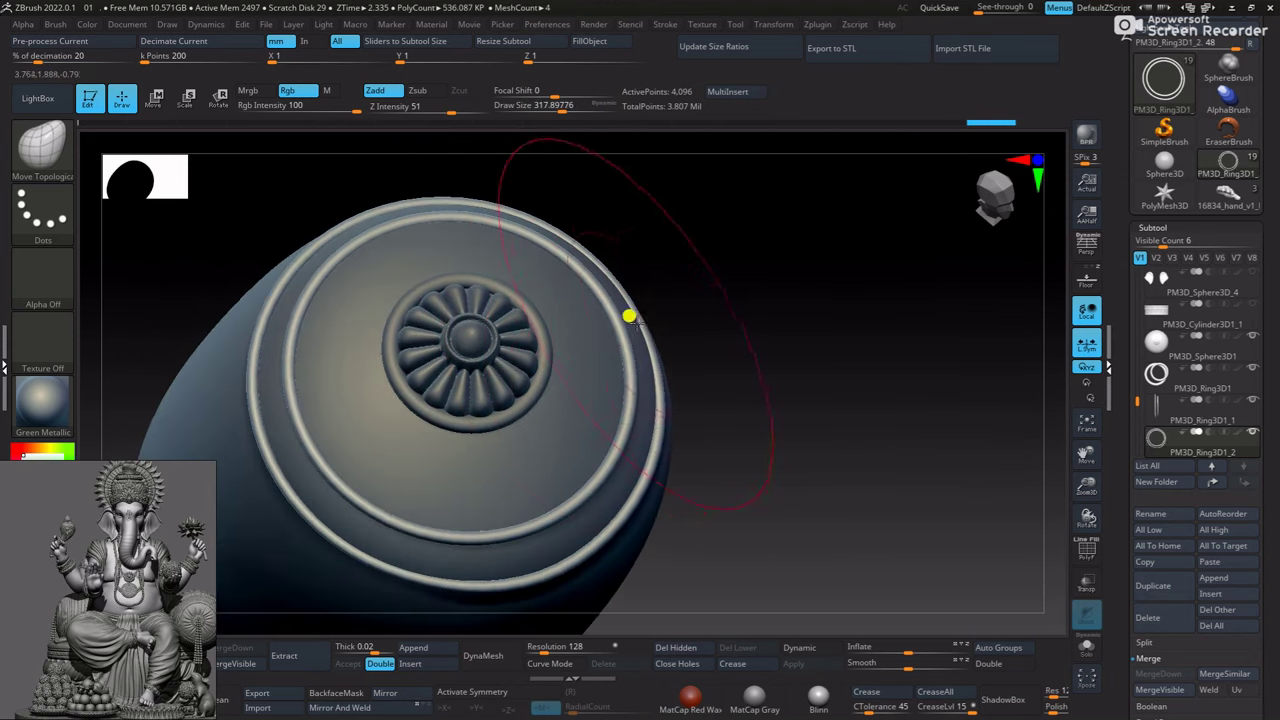
mouse_move(628, 316)
mouse_down()
mouse_move(663, 289)
mouse_move(651, 309)
mouse_move(640, 303)
mouse_up()
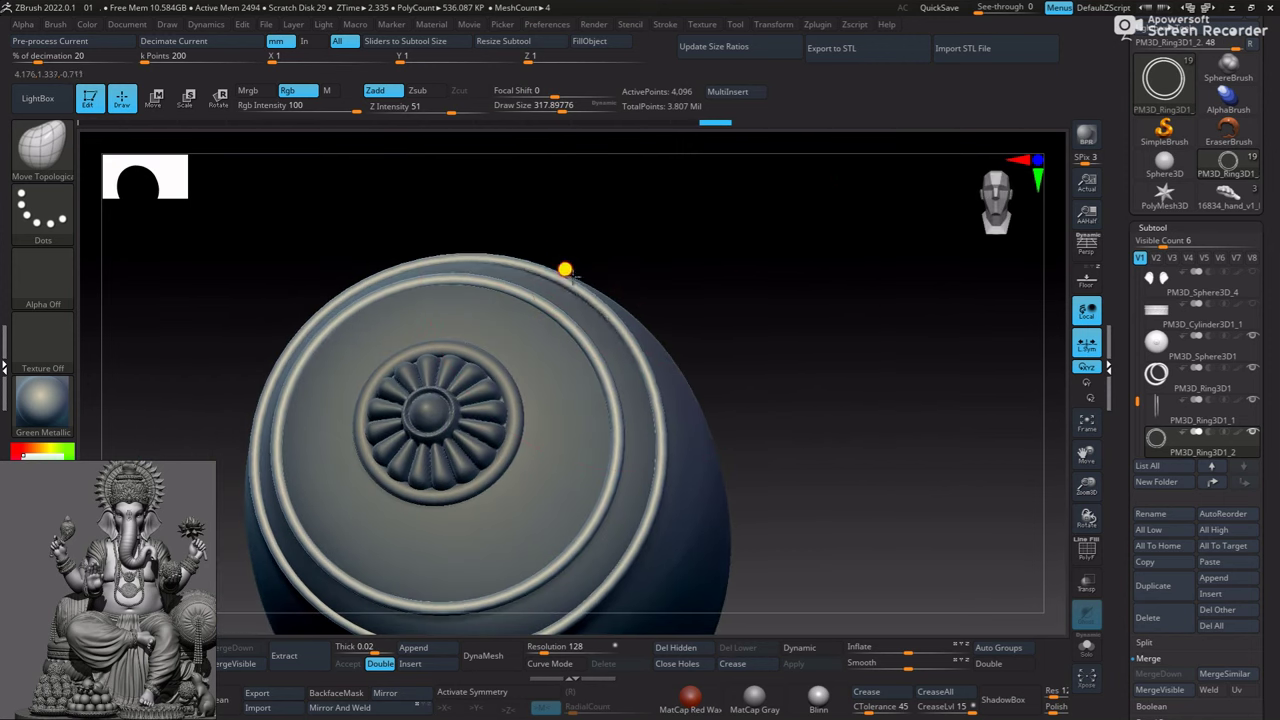
drag(593, 242, 432, 277)
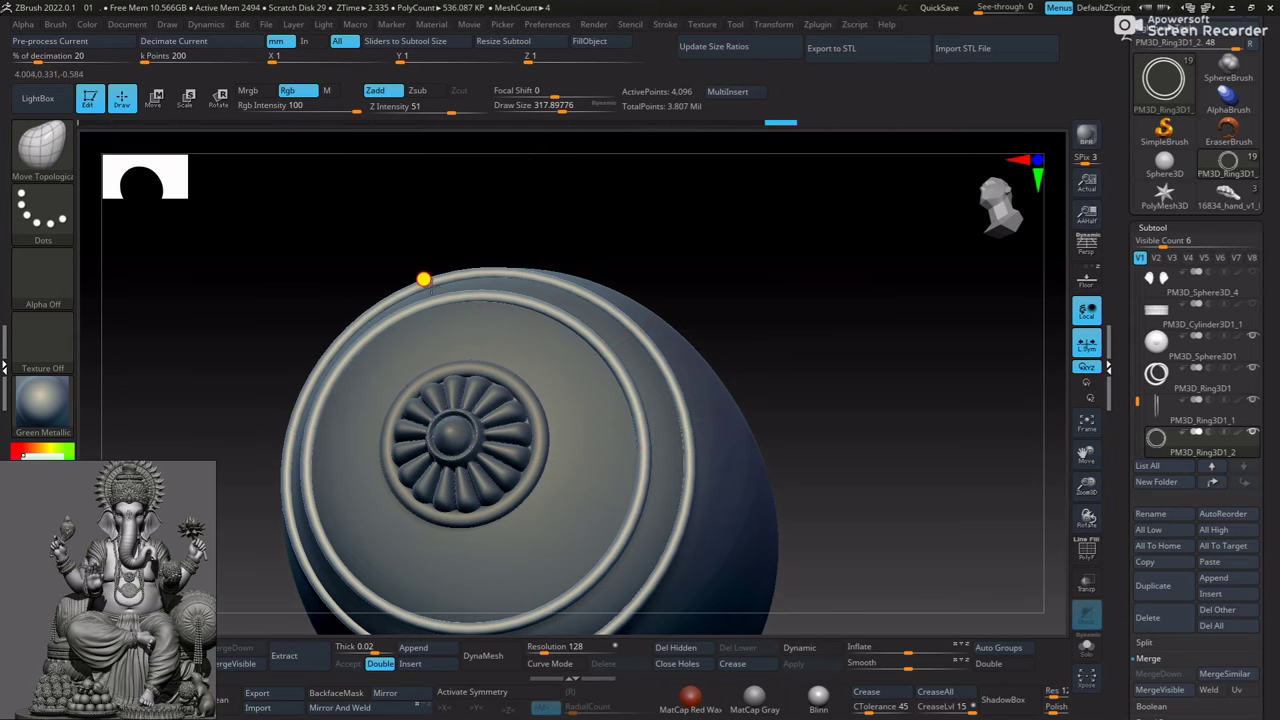
drag(450, 235, 377, 340)
mouse_move(343, 450)
mouse_down()
mouse_move(368, 357)
mouse_move(494, 458)
mouse_up()
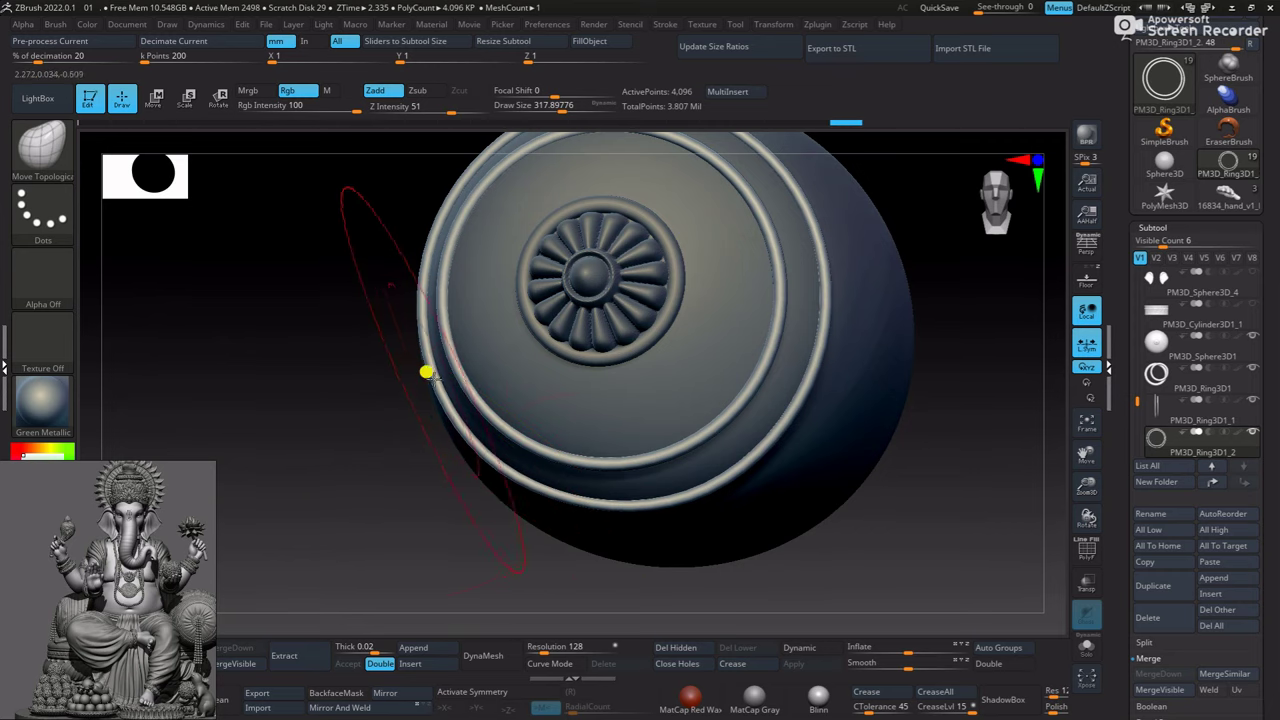
mouse_move(371, 430)
mouse_down()
mouse_move(366, 343)
mouse_move(391, 329)
mouse_up()
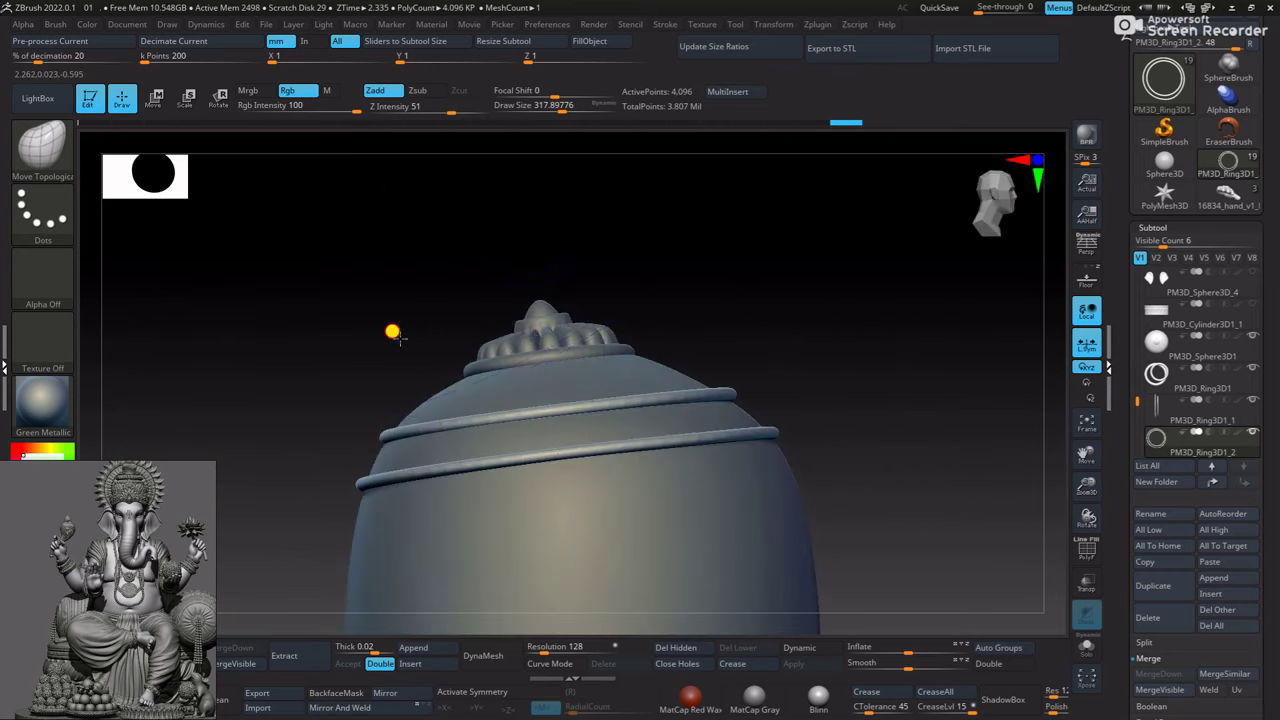
mouse_move(870, 396)
mouse_down()
mouse_move(823, 374)
mouse_move(746, 491)
mouse_move(637, 390)
mouse_move(640, 449)
mouse_move(654, 431)
mouse_move(646, 397)
mouse_up()
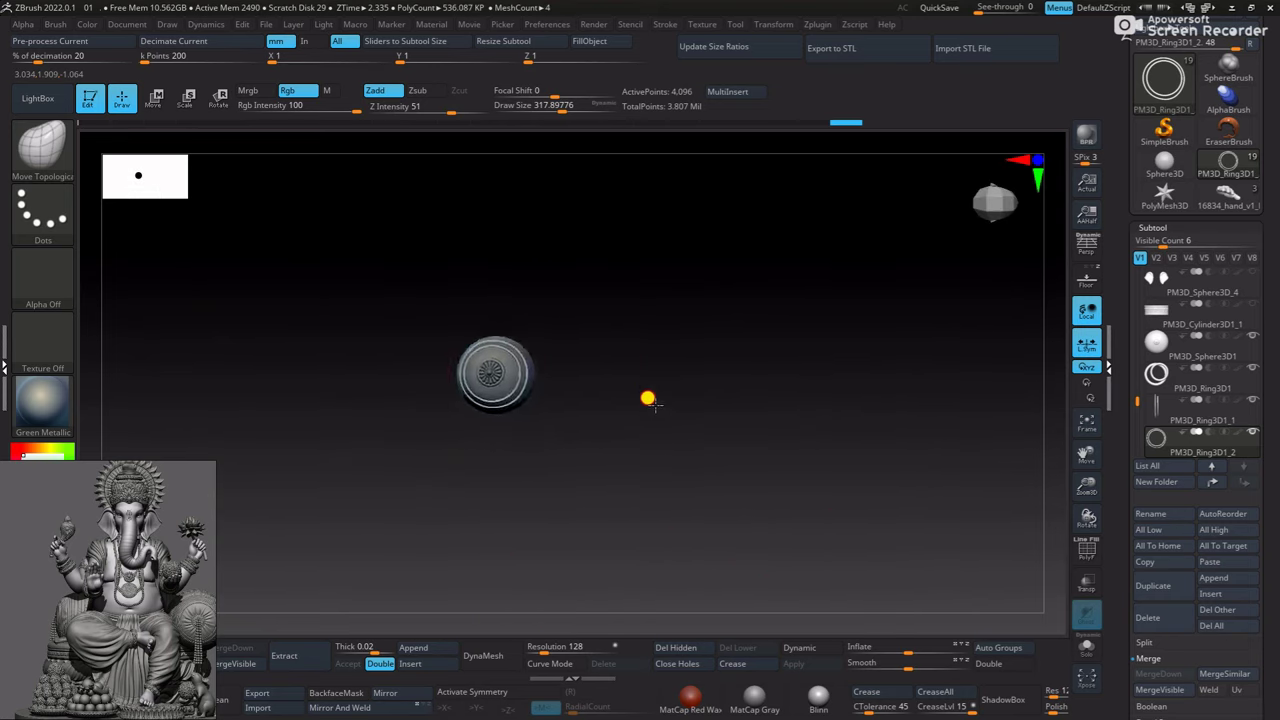
Frame the view on the rosette end disc and select the PM3D_Sphere3D1 subtool
key(f)
mouse_move(760, 532)
mouse_down()
mouse_move(800, 491)
mouse_move(740, 531)
mouse_move(697, 444)
mouse_move(743, 423)
mouse_move(726, 546)
mouse_move(817, 465)
mouse_move(743, 386)
mouse_move(731, 340)
mouse_move(775, 367)
mouse_up()
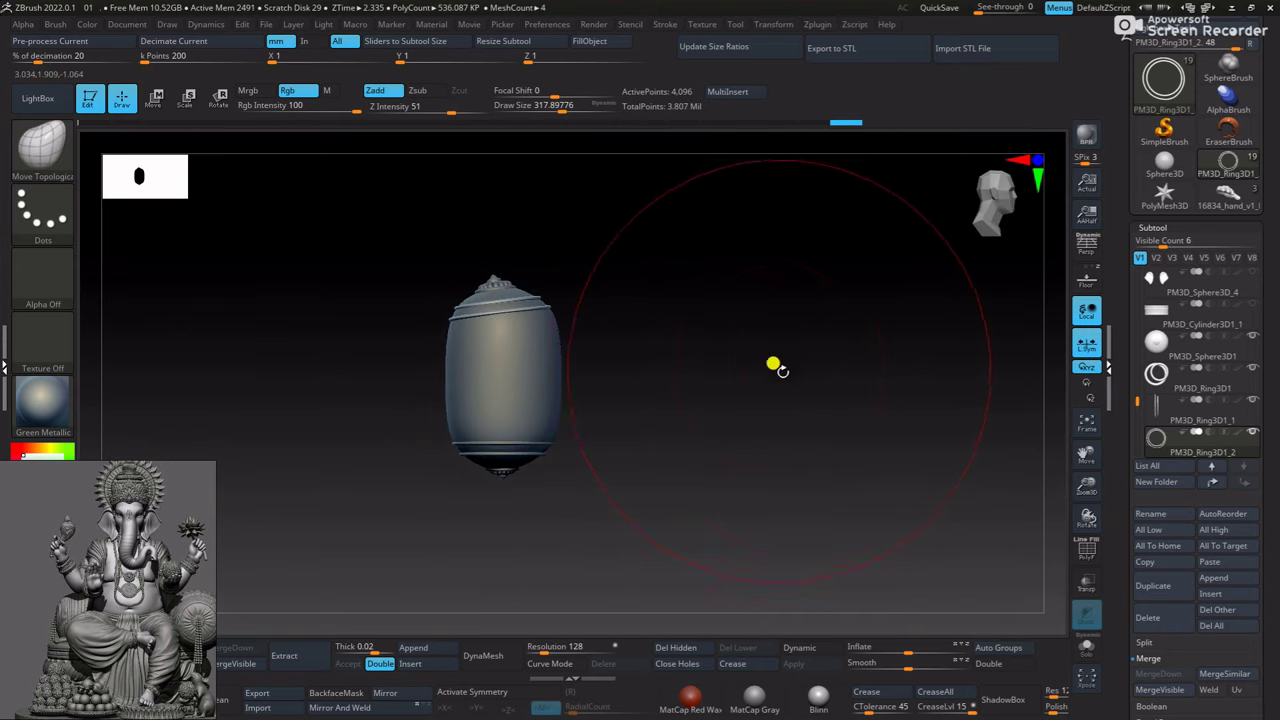
mouse_move(820, 450)
mouse_down()
mouse_move(829, 323)
mouse_move(760, 314)
mouse_move(771, 343)
mouse_move(680, 220)
mouse_move(694, 337)
mouse_move(652, 278)
mouse_move(691, 280)
mouse_move(726, 340)
mouse_move(680, 286)
mouse_move(665, 410)
mouse_move(680, 291)
mouse_move(823, 429)
mouse_move(777, 320)
mouse_move(717, 280)
mouse_move(694, 374)
mouse_move(655, 305)
mouse_up()
key(space)
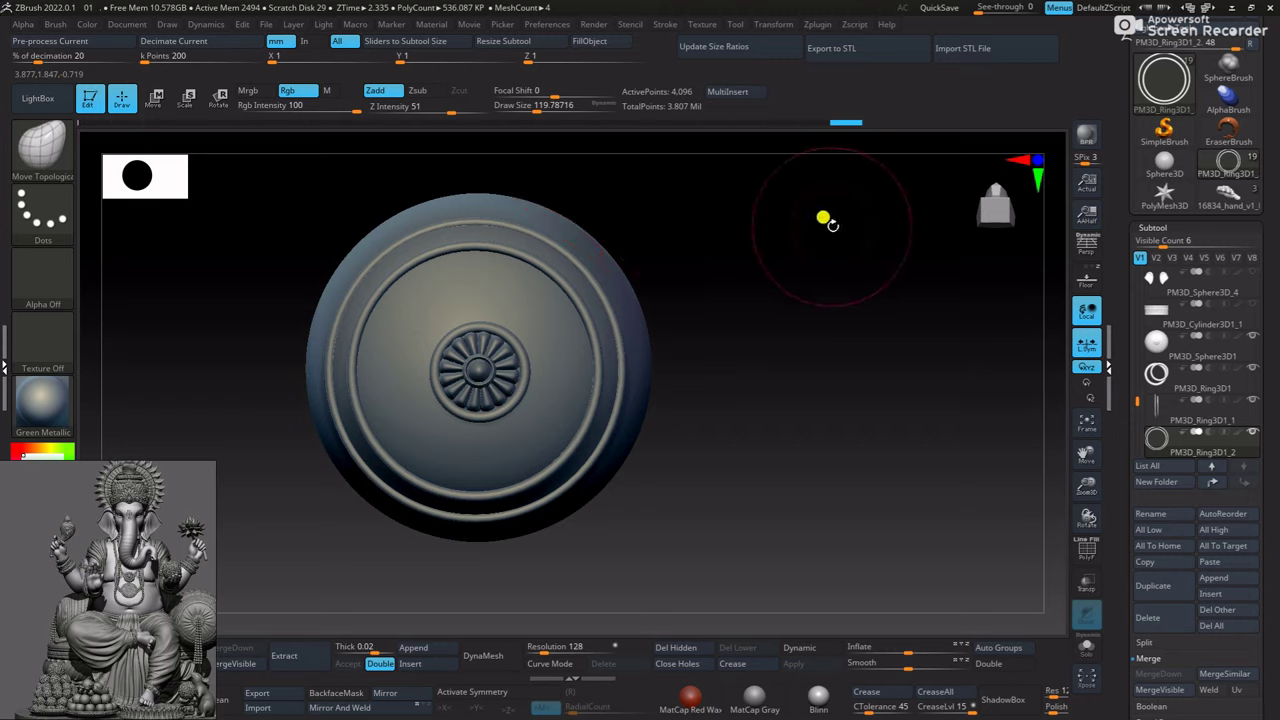
mouse_move(865, 240)
alt+mouse_down()
mouse_move(871, 357)
mouse_move(745, 305)
mouse_move(733, 386)
mouse_move(822, 455)
mouse_move(808, 446)
mouse_move(829, 354)
mouse_move(763, 349)
mouse_move(750, 389)
mouse_move(751, 377)
alt+mouse_up()
mouse_move(766, 326)
alt+mouse_down()
mouse_move(723, 271)
mouse_move(778, 332)
mouse_move(960, 354)
mouse_move(637, 337)
alt+mouse_up()
alt+click(641, 340)
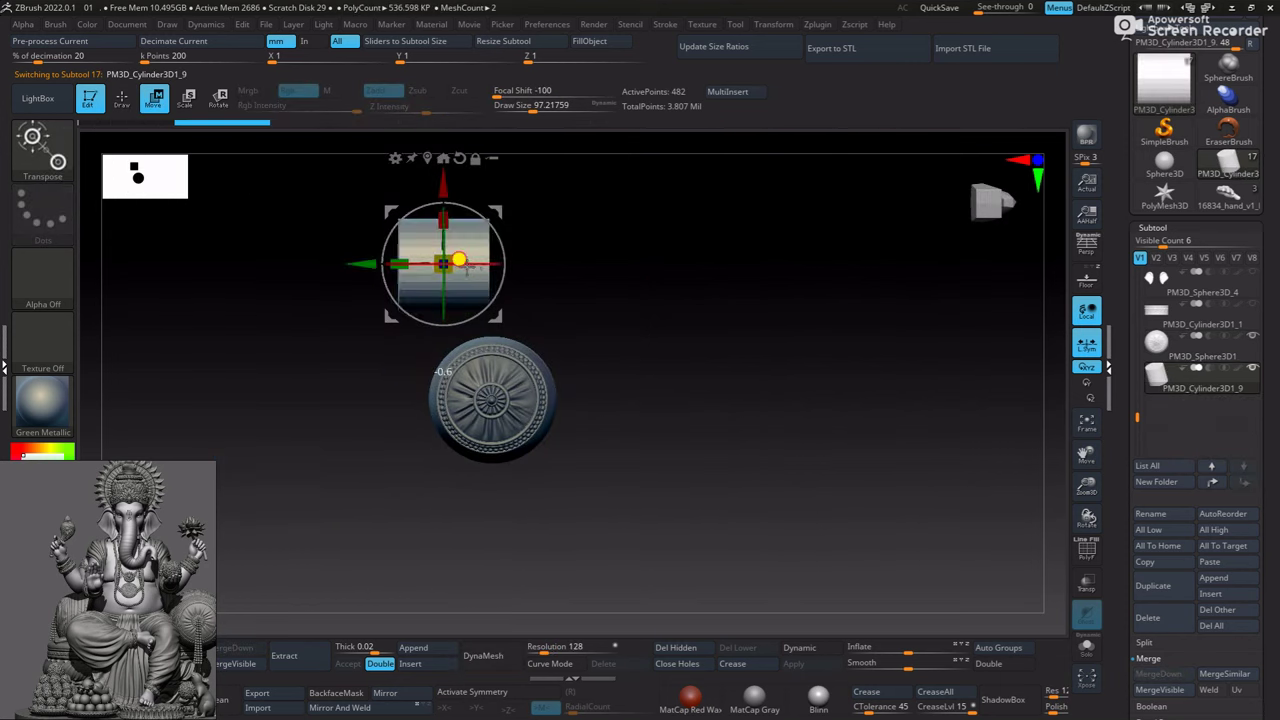
Rotate the new cylinder end-on, squash it into a thin band and widen it to the barrel
drag(458, 260, 544, 254)
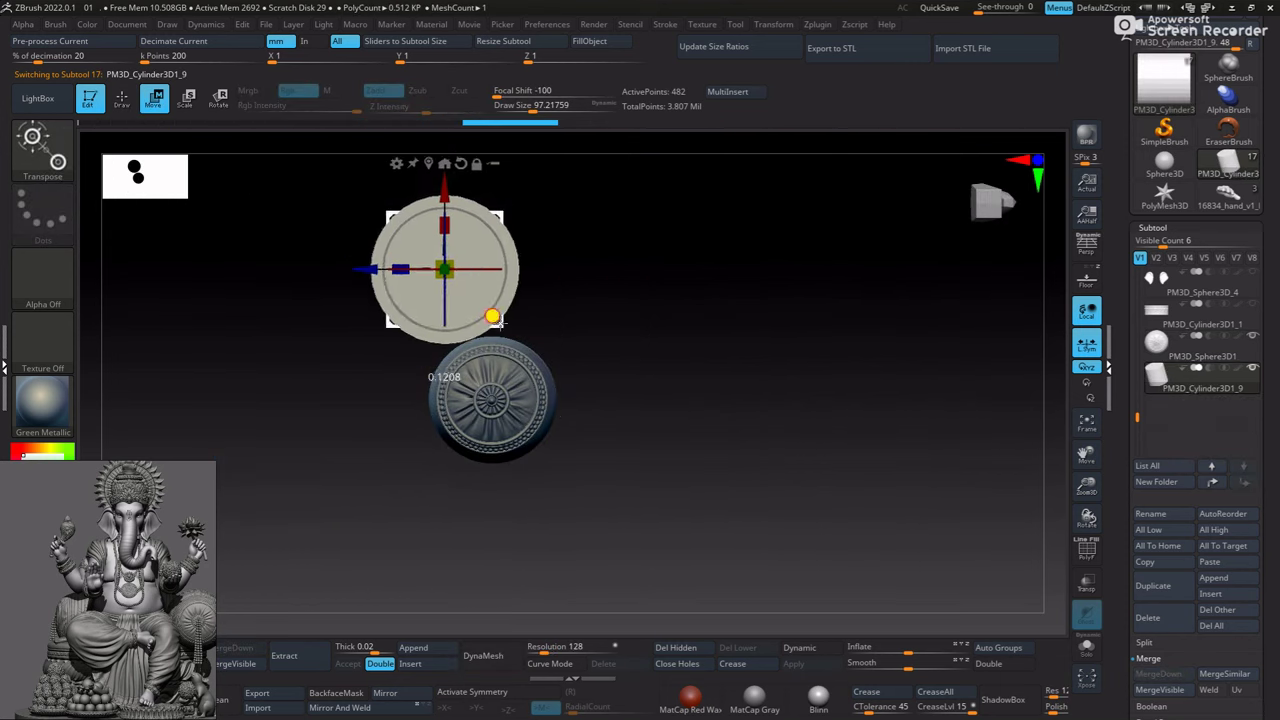
mouse_move(491, 314)
mouse_down()
mouse_move(537, 428)
mouse_move(643, 349)
mouse_up()
drag(444, 390, 251, 414)
mouse_move(571, 220)
alt+mouse_down()
mouse_move(455, 272)
mouse_move(486, 271)
alt+mouse_up()
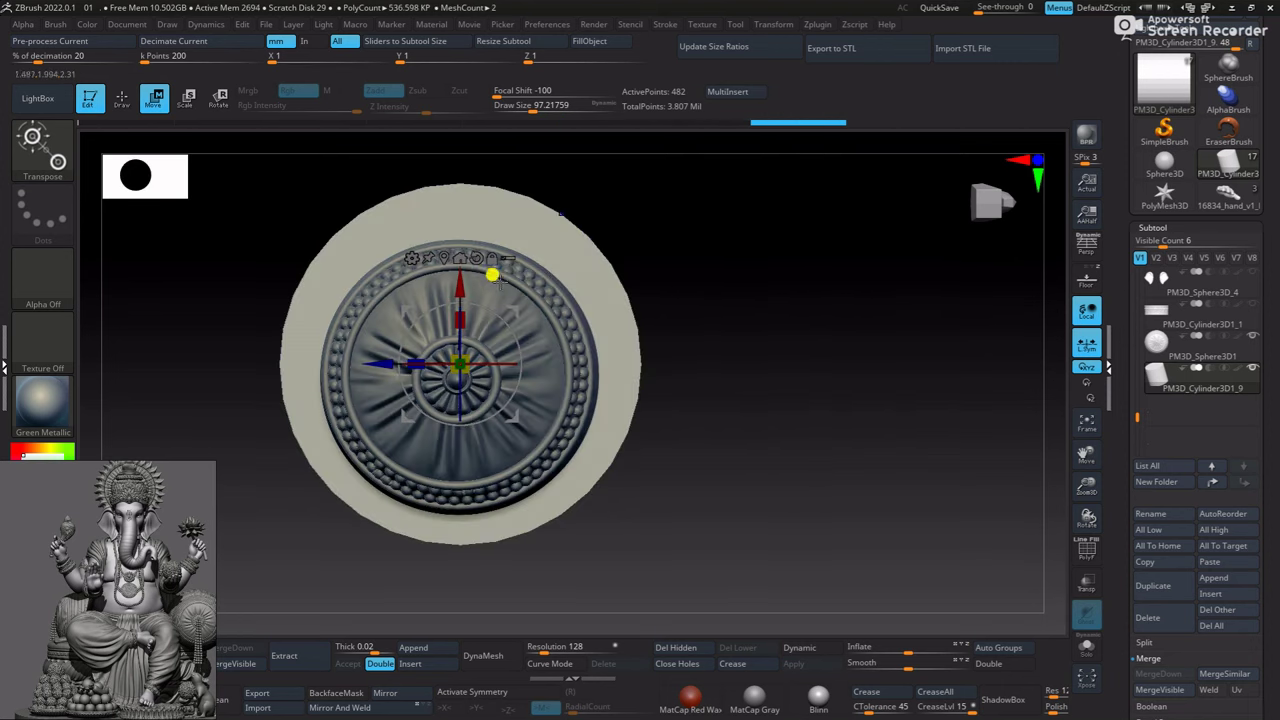
drag(451, 371, 434, 349)
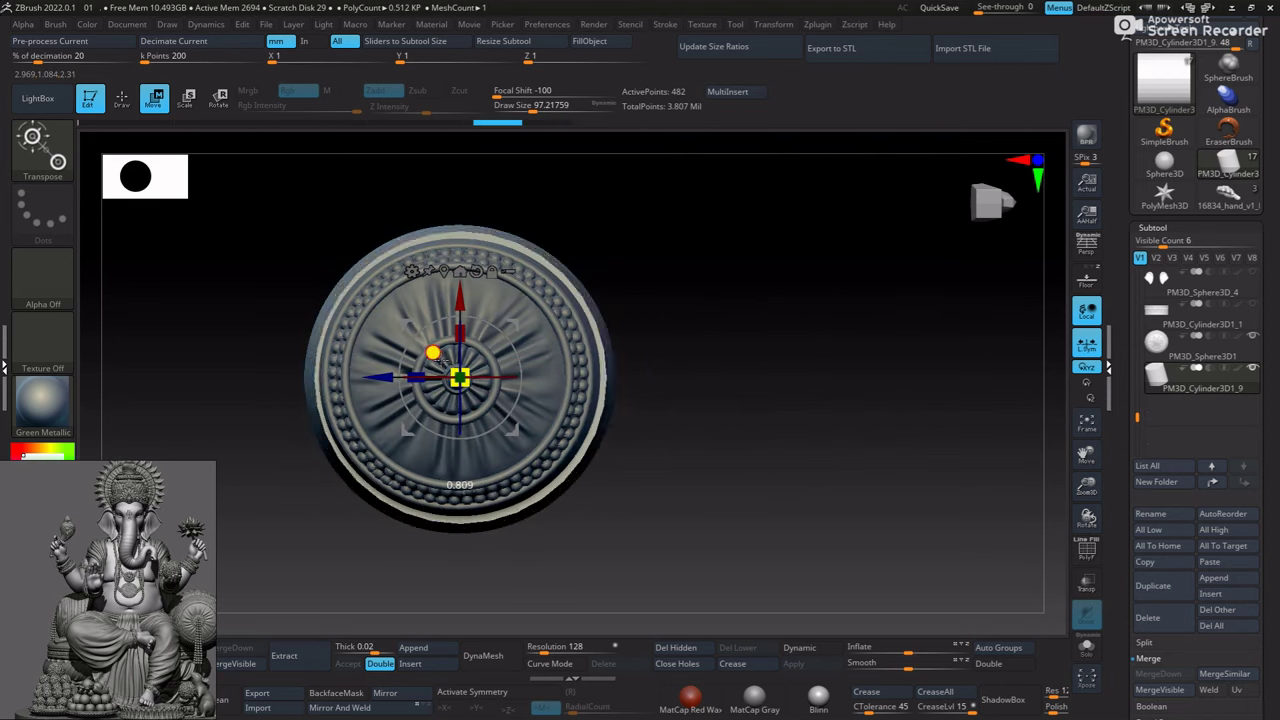
mouse_move(640, 350)
mouse_down()
mouse_move(723, 349)
mouse_move(746, 469)
mouse_move(458, 378)
mouse_up()
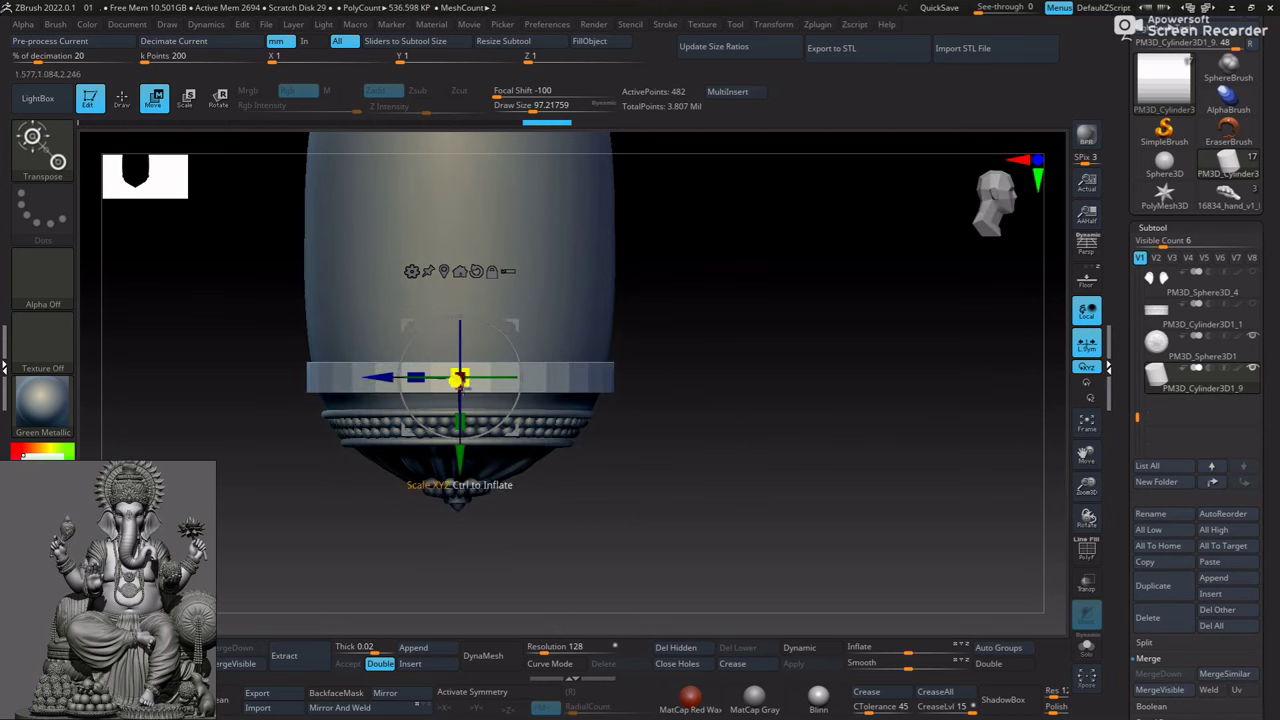
drag(372, 370, 714, 371)
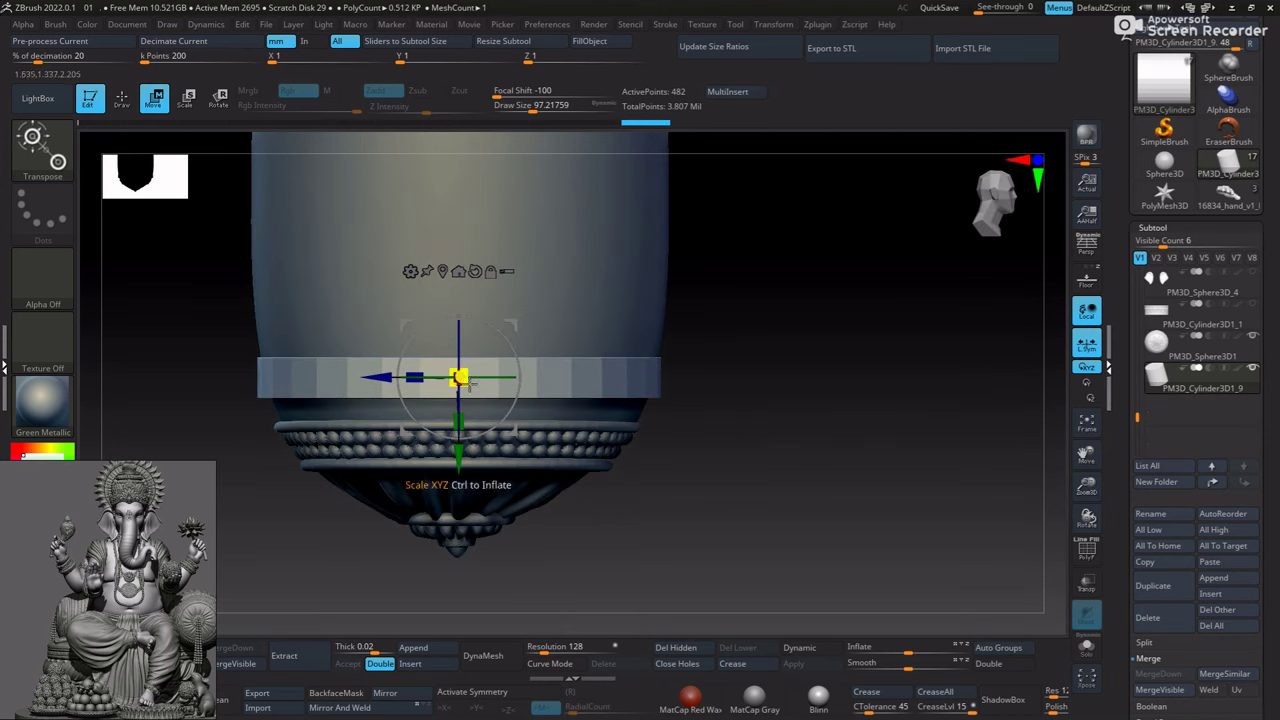
mouse_move(466, 381)
mouse_down()
mouse_move(760, 371)
mouse_move(763, 274)
mouse_move(466, 294)
mouse_move(737, 451)
mouse_move(797, 406)
mouse_move(803, 494)
mouse_move(668, 486)
mouse_move(602, 289)
mouse_up()
mouse_move(645, 345)
mouse_down()
mouse_move(620, 457)
mouse_move(1080, 606)
mouse_move(680, 489)
mouse_move(665, 464)
mouse_up()
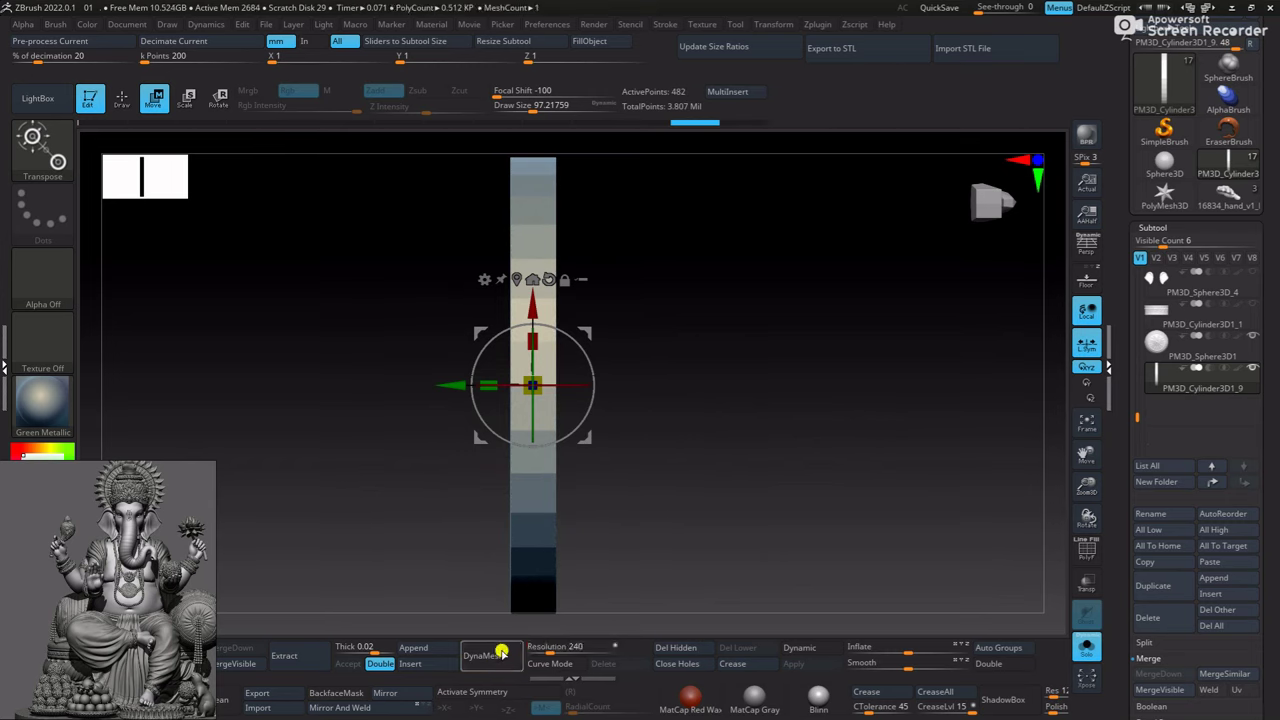
Smooth the band and build rounded bulges all around it
key(q)
mouse_move(591, 337)
shift+mouse_down()
mouse_move(620, 323)
mouse_move(615, 367)
shift+mouse_up()
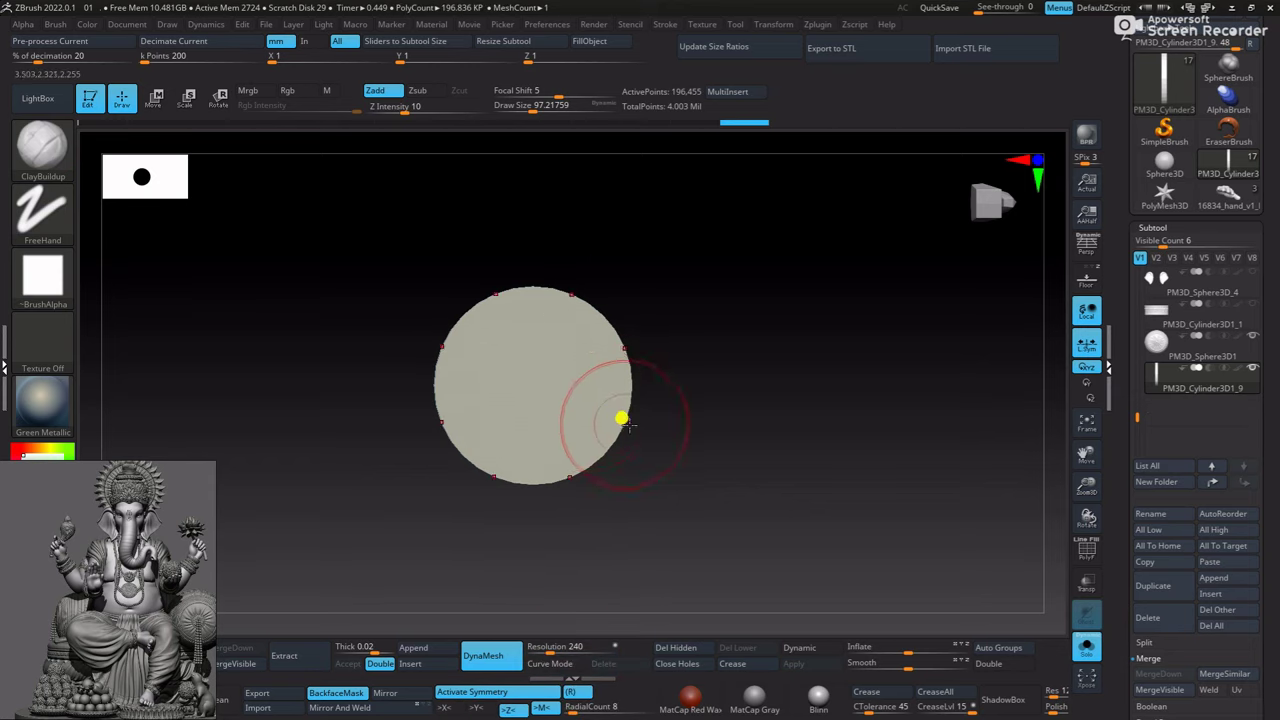
mouse_move(680, 314)
shift+mouse_down()
mouse_move(567, 393)
mouse_move(634, 291)
mouse_move(586, 329)
mouse_move(623, 391)
mouse_move(640, 322)
mouse_move(720, 503)
mouse_move(711, 291)
mouse_move(800, 354)
mouse_move(793, 346)
mouse_move(806, 420)
mouse_move(754, 329)
shift+mouse_up()
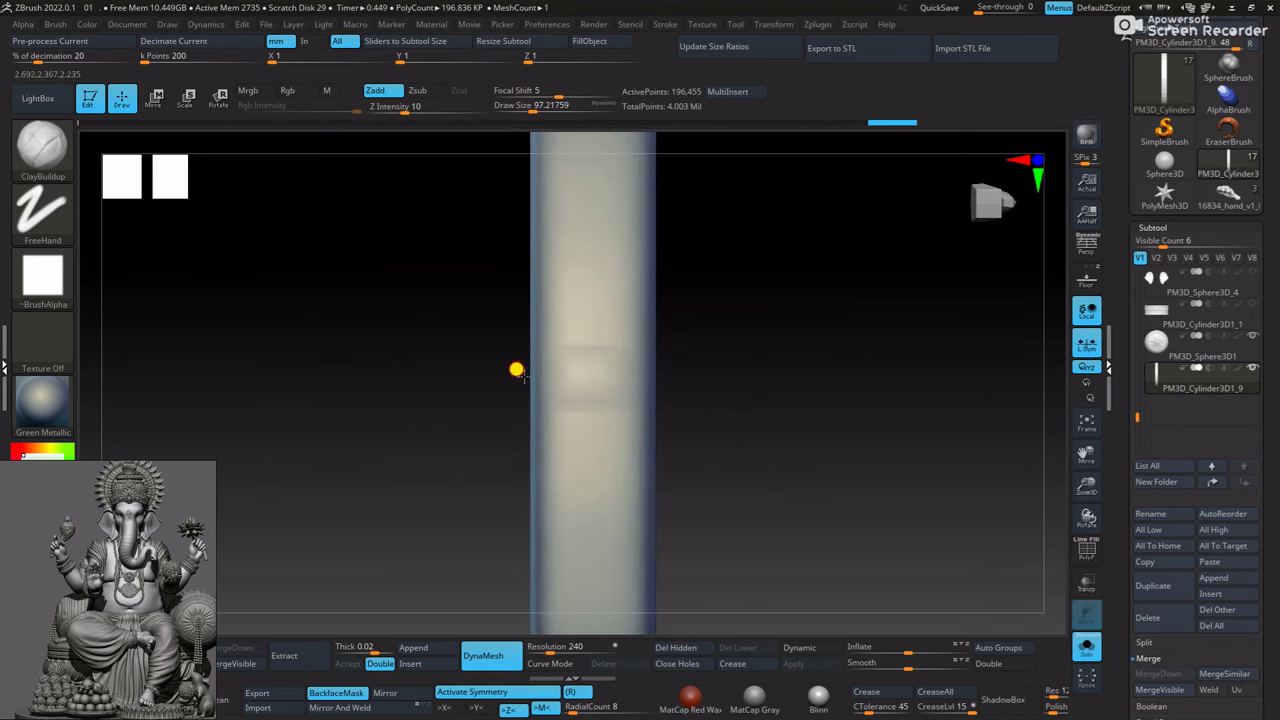
drag(654, 366, 597, 360)
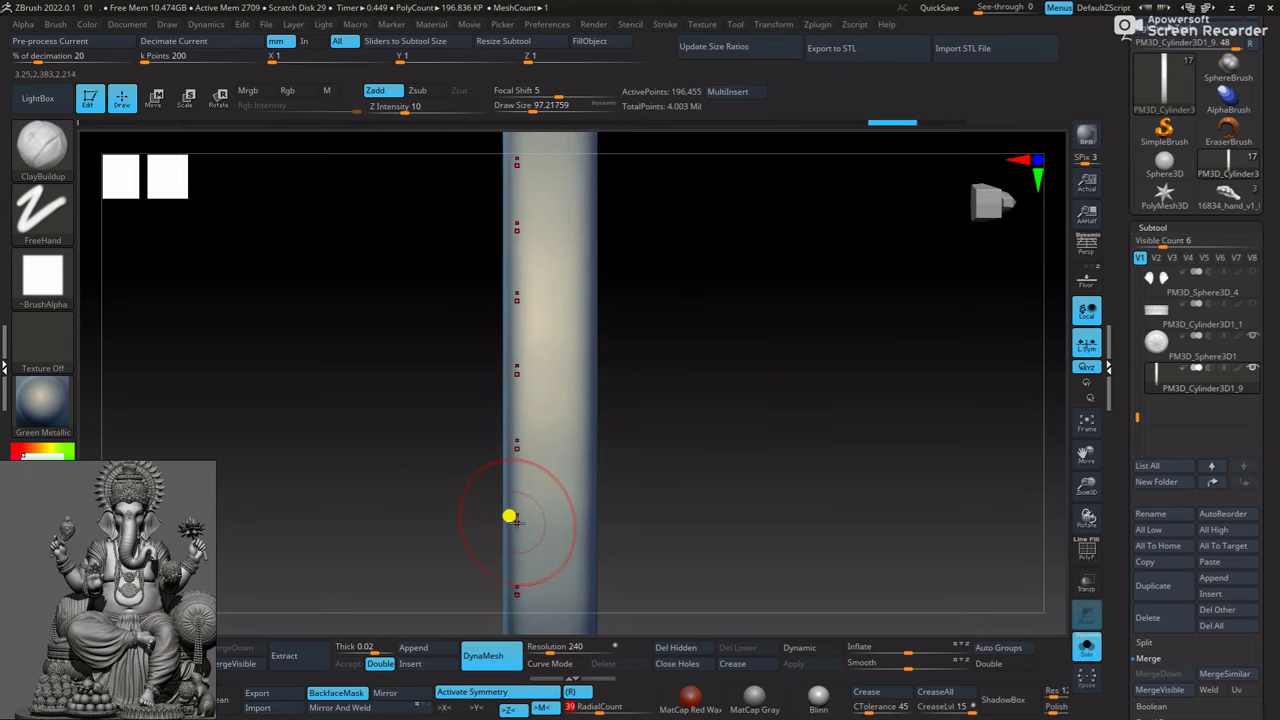
mouse_move(531, 526)
mouse_down()
mouse_move(591, 511)
mouse_move(480, 349)
mouse_move(568, 369)
mouse_up()
key(space)
mouse_move(660, 369)
mouse_down()
mouse_move(531, 429)
mouse_move(484, 428)
mouse_move(528, 400)
mouse_move(508, 386)
mouse_move(597, 386)
mouse_move(497, 439)
mouse_move(774, 474)
mouse_move(663, 409)
mouse_move(490, 441)
mouse_move(671, 454)
mouse_move(510, 436)
mouse_up()
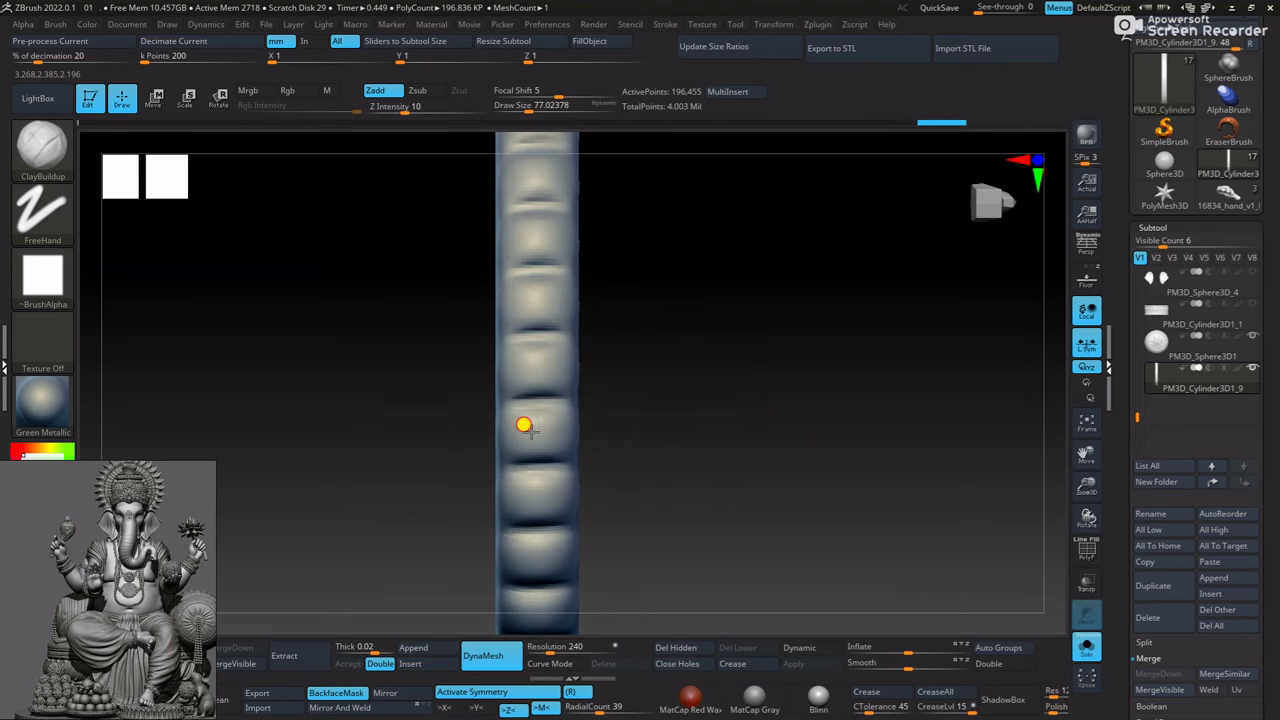
Carve grooves between the bulges with DamStandard set to Zsub
key(b)
key(d)
key(s)
mouse_move(626, 371)
mouse_down()
mouse_move(480, 371)
mouse_move(605, 374)
mouse_move(486, 386)
mouse_move(566, 369)
mouse_up()
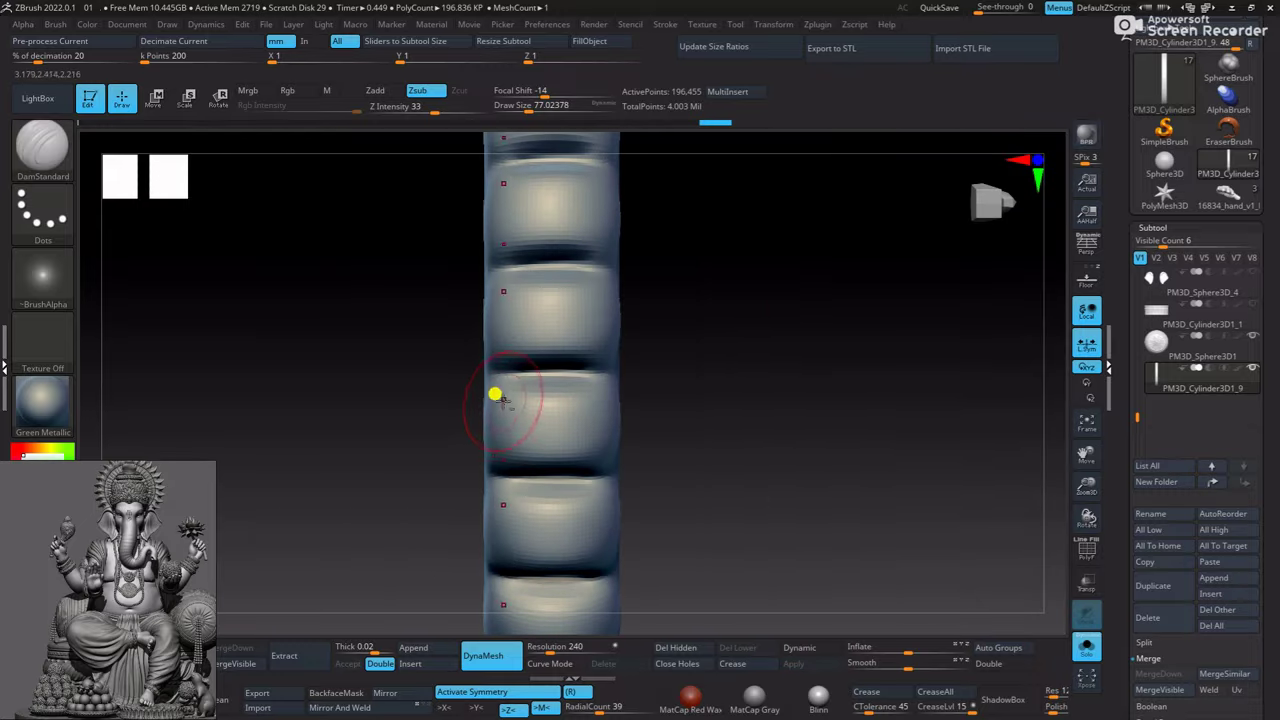
mouse_move(521, 452)
mouse_down()
mouse_move(629, 451)
mouse_move(494, 451)
mouse_move(606, 451)
mouse_move(457, 431)
mouse_move(709, 451)
mouse_up()
mouse_move(1029, 597)
mouse_down()
mouse_move(843, 471)
mouse_move(571, 320)
mouse_up()
Switch the gizmo to the Taper deformer and flare the ring's top edge outward
key(w)
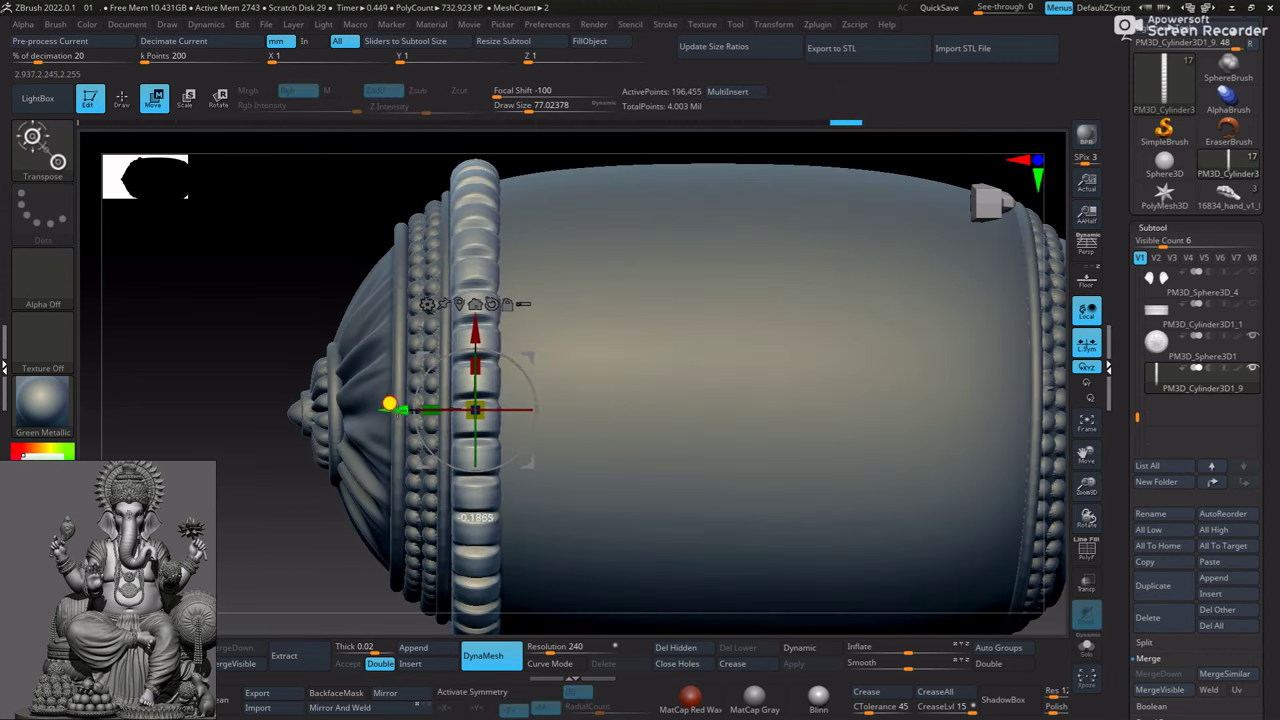
mouse_move(426, 418)
mouse_down()
mouse_move(297, 357)
mouse_move(455, 310)
mouse_up()
click(426, 303)
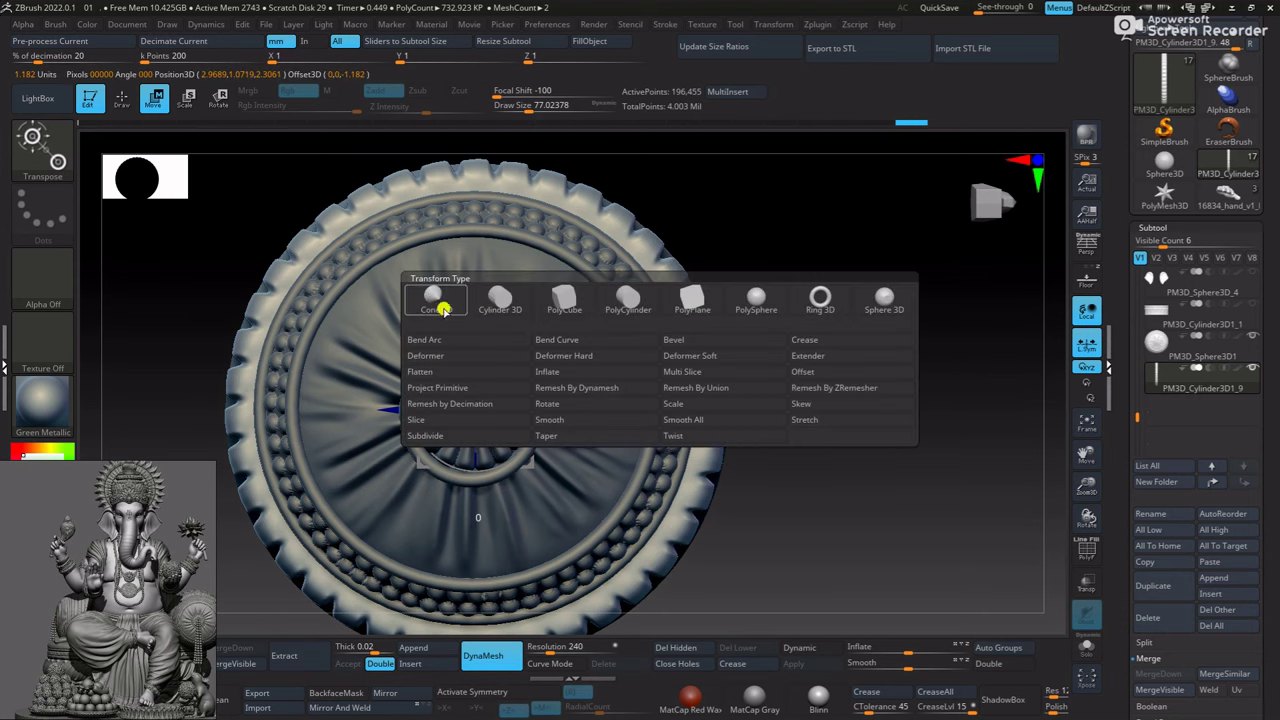
click(571, 443)
mouse_move(790, 330)
mouse_down()
mouse_move(791, 389)
mouse_move(763, 451)
mouse_up()
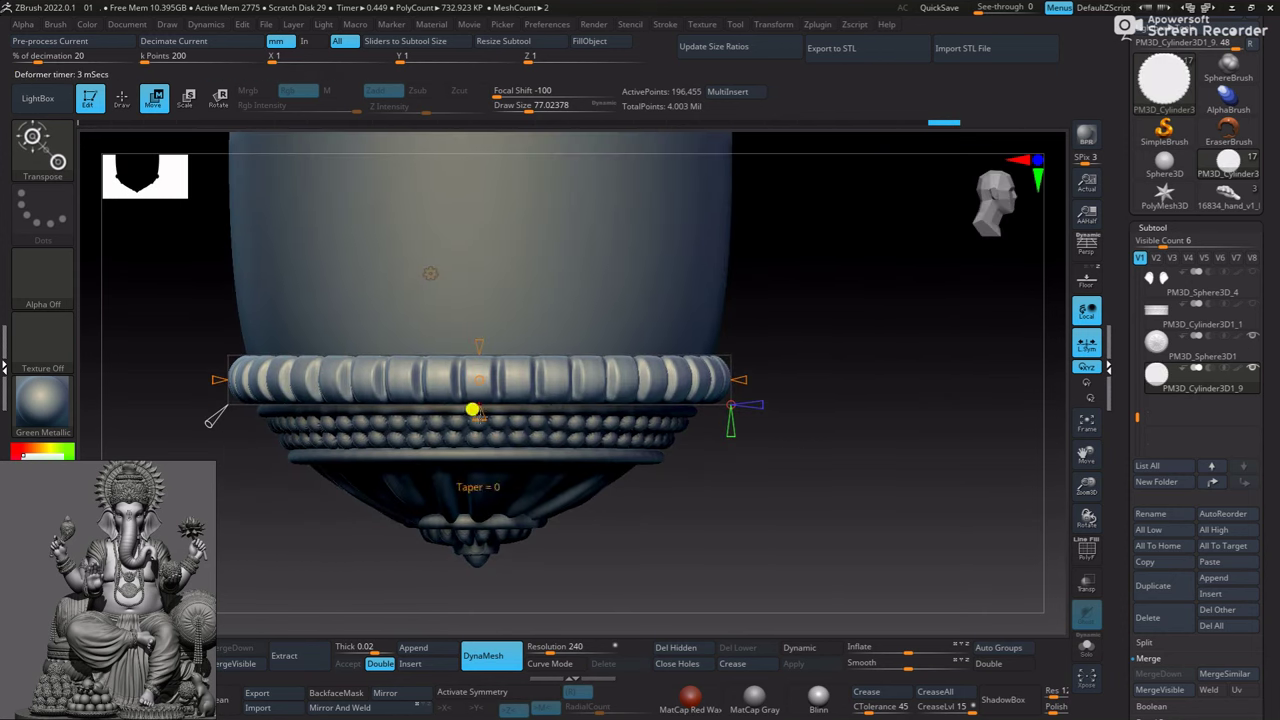
mouse_move(472, 390)
mouse_down()
mouse_move(471, 323)
mouse_move(474, 380)
mouse_up()
shift+drag(777, 542, 662, 407)
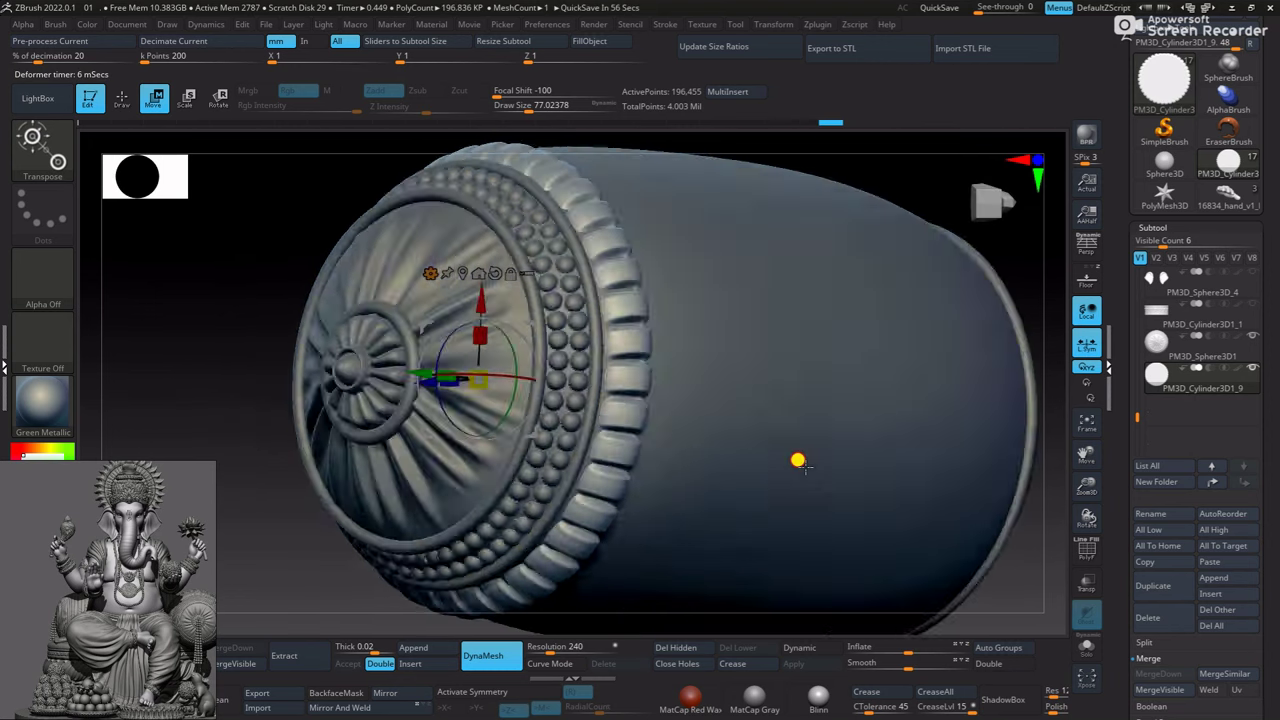
mouse_move(794, 457)
shift+mouse_down()
mouse_move(269, 471)
mouse_move(371, 362)
shift+mouse_up()
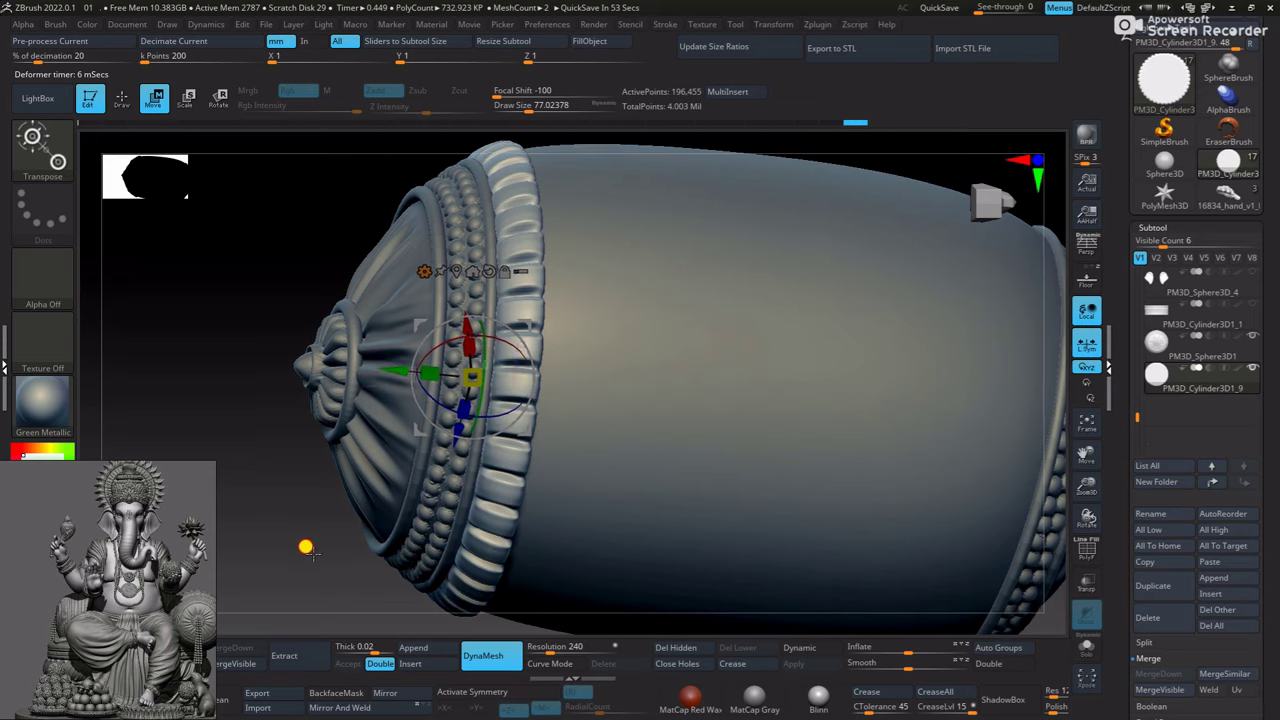
mouse_move(303, 543)
mouse_down()
mouse_move(284, 543)
mouse_move(369, 534)
mouse_move(337, 500)
mouse_move(371, 543)
mouse_move(631, 410)
mouse_move(548, 380)
mouse_up()
Fine-tune the taper so the ring follows the curve of the bolster's end
key(q)
key(w)
drag(483, 345, 473, 338)
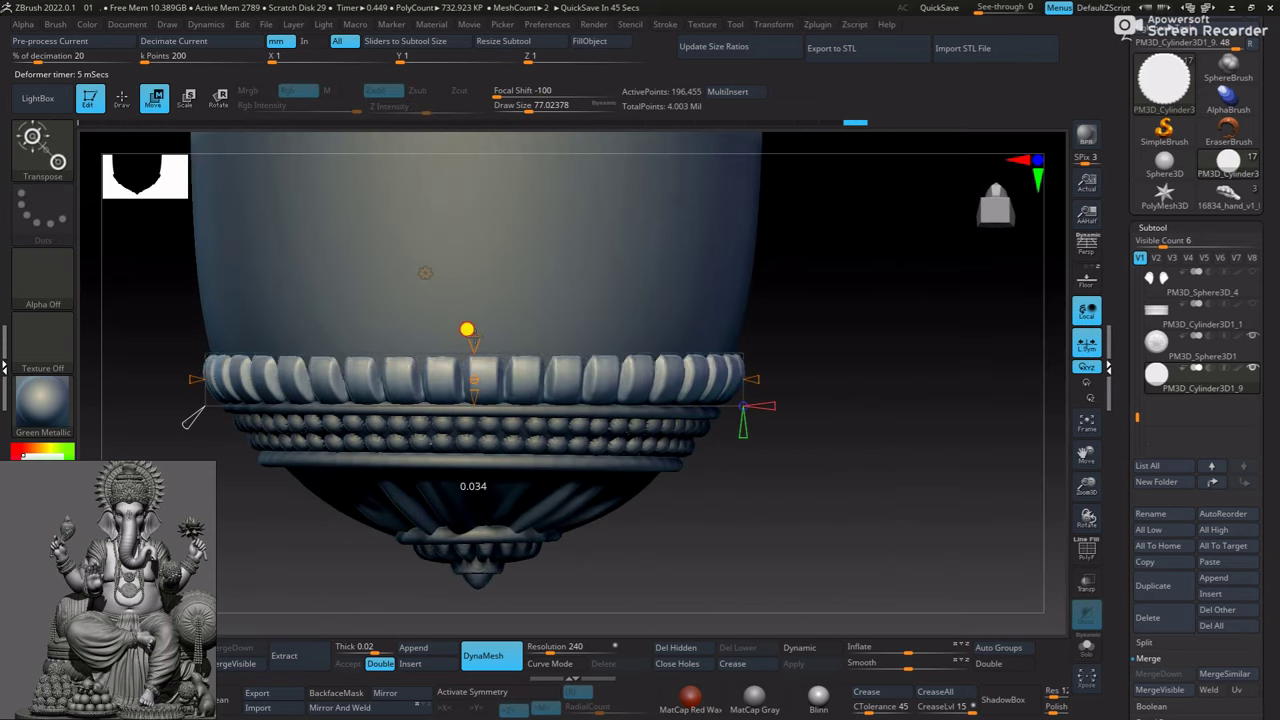
drag(468, 397, 468, 386)
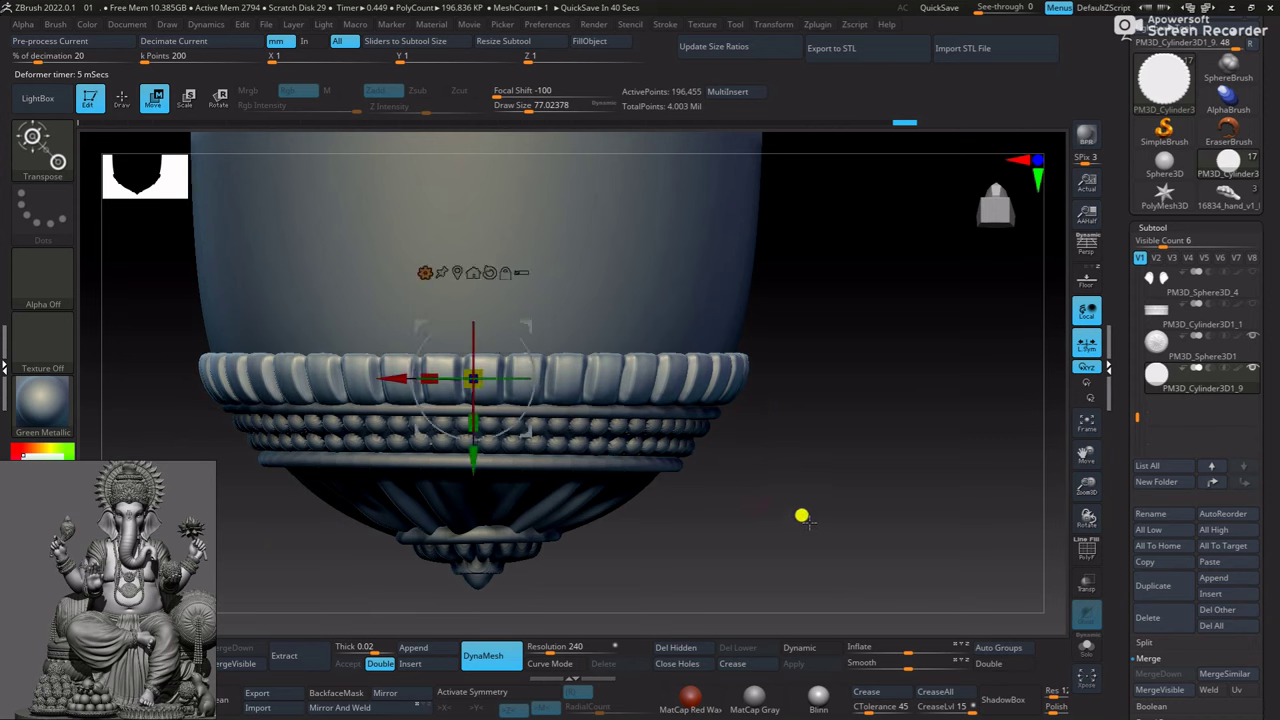
key(q)
mouse_move(802, 516)
mouse_down()
mouse_move(657, 386)
mouse_move(711, 394)
mouse_move(689, 509)
mouse_move(675, 369)
mouse_move(820, 530)
mouse_move(737, 406)
mouse_move(831, 509)
mouse_move(707, 363)
mouse_move(751, 349)
mouse_up()
key(w)
key(q)
Duplicate the grooved band and slide the copy along the bolster toward the other end
key(w)
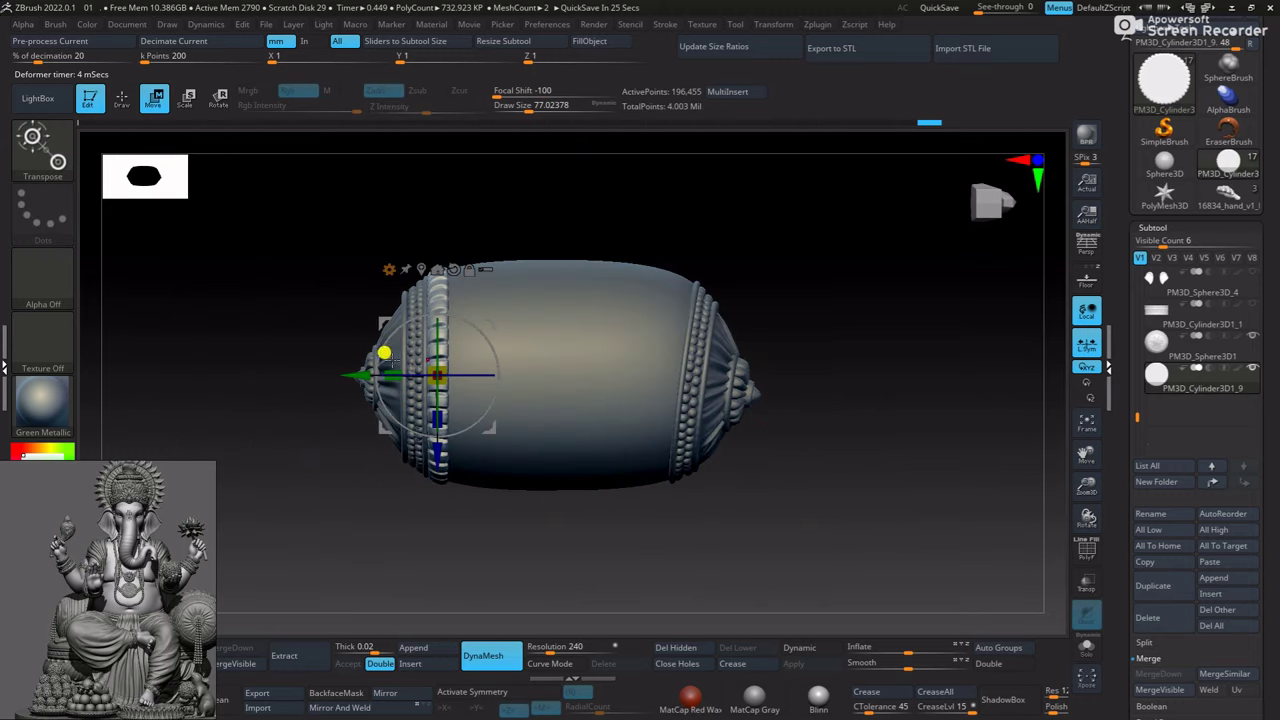
ctrl+drag(386, 338, 863, 366)
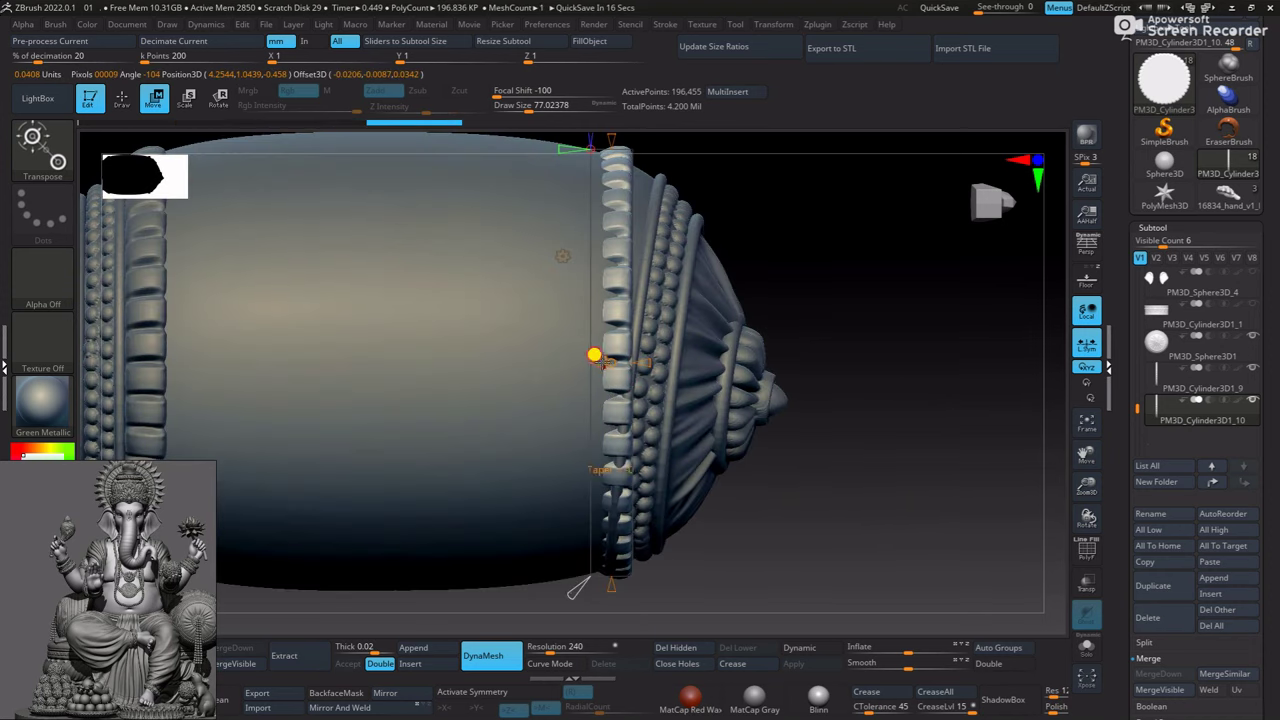
mouse_move(575, 363)
mouse_down()
mouse_move(659, 358)
mouse_move(573, 361)
mouse_move(634, 363)
mouse_up()
key(y)
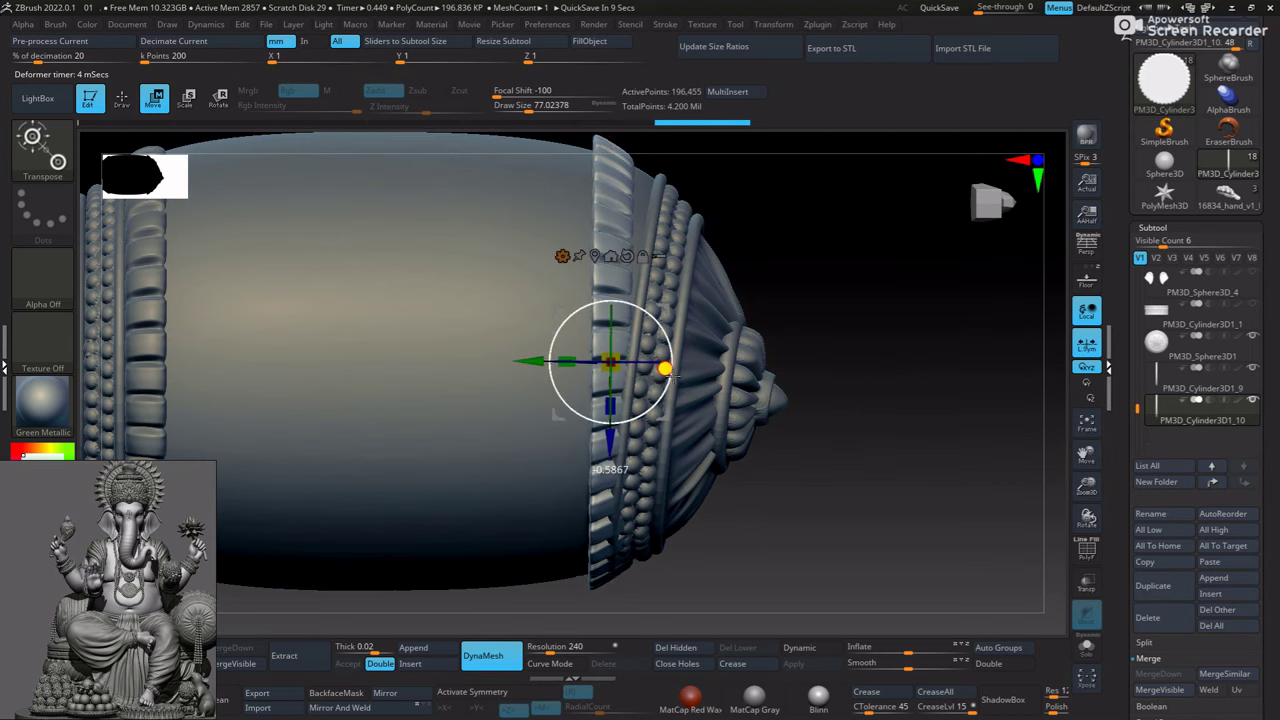
mouse_move(860, 470)
mouse_down()
mouse_move(904, 557)
mouse_move(817, 460)
mouse_up()
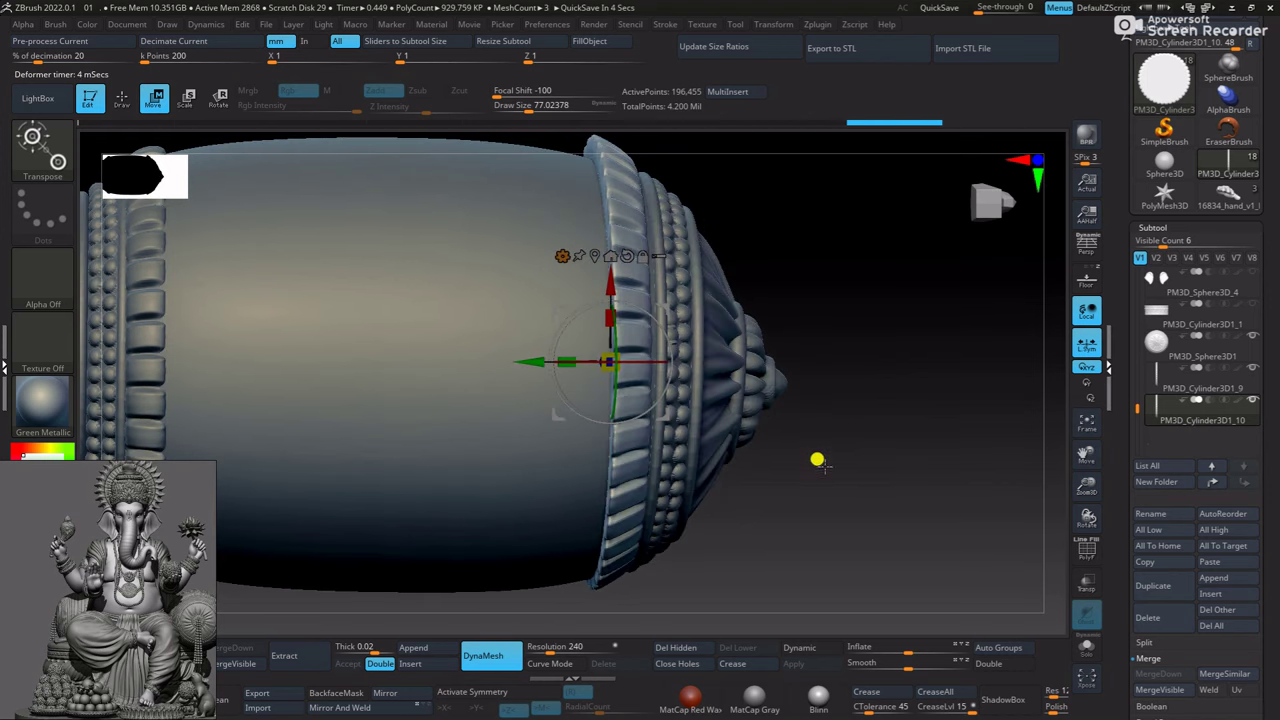
drag(556, 326, 519, 348)
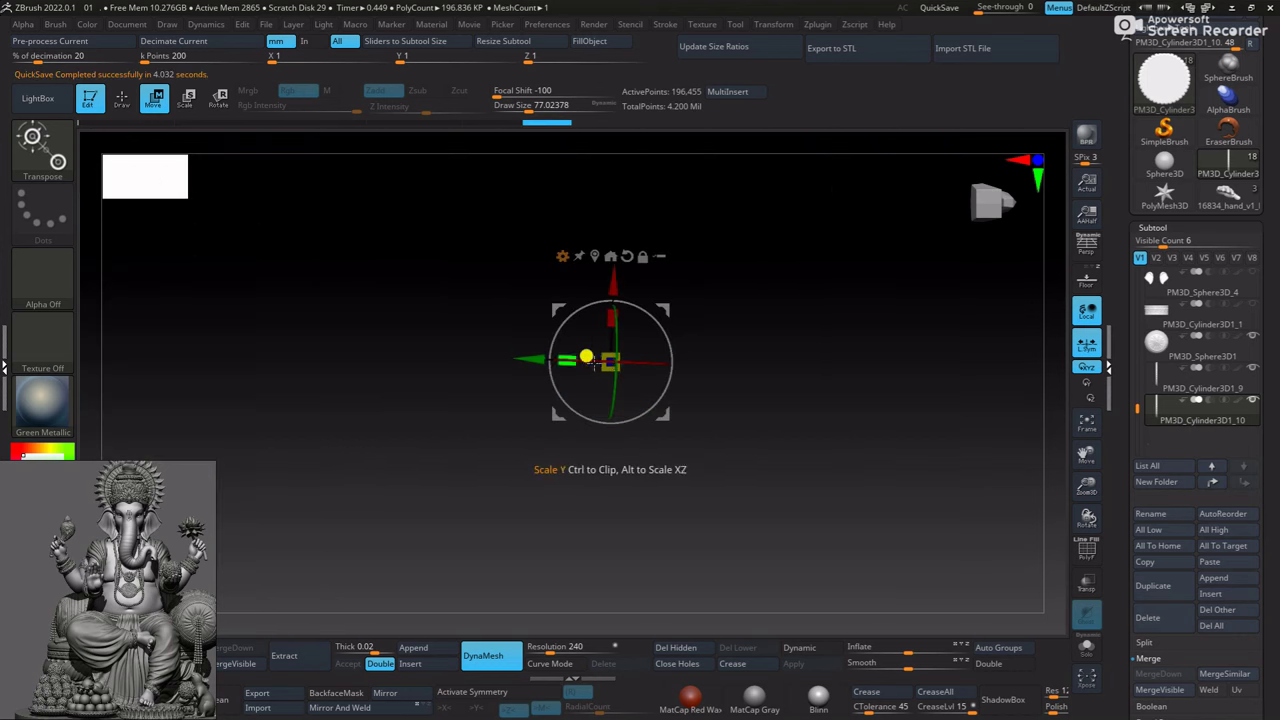
Rotate and shift the copied band until it sits on the opposite ornate end
mouse_move(526, 354)
mouse_down()
mouse_move(782, 483)
mouse_move(794, 577)
mouse_up()
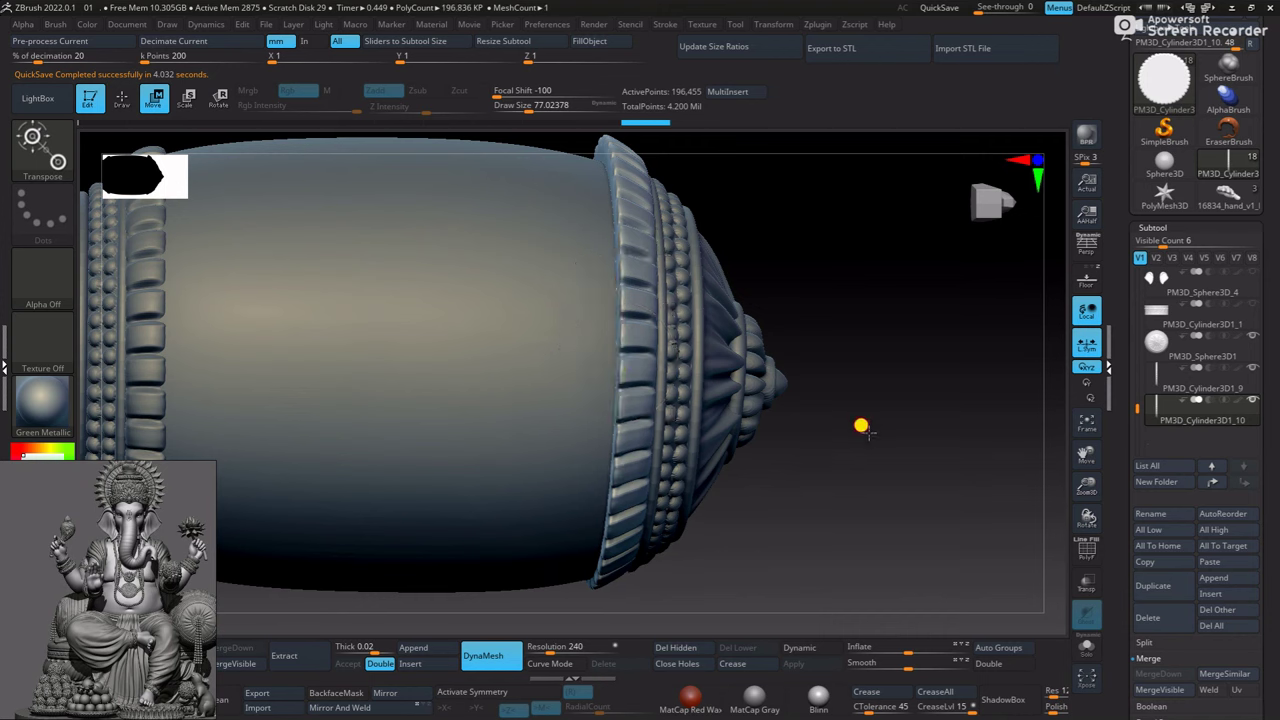
drag(861, 427, 683, 368)
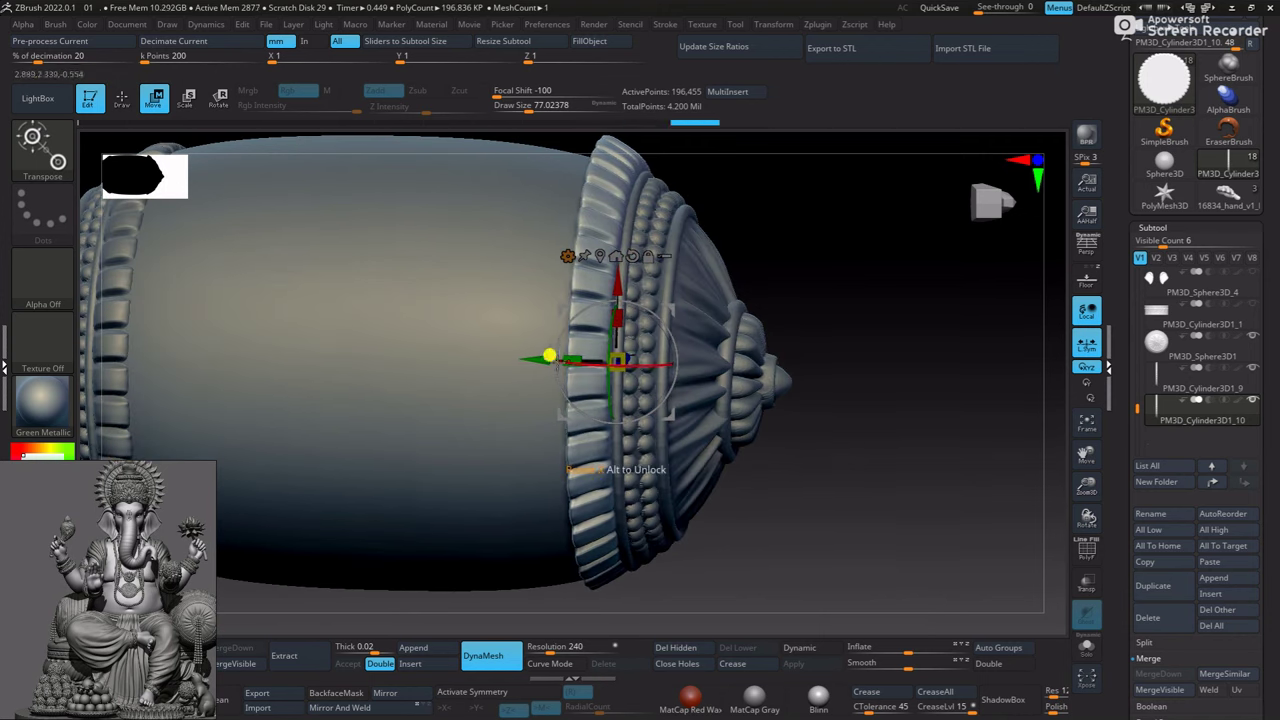
drag(646, 312, 648, 310)
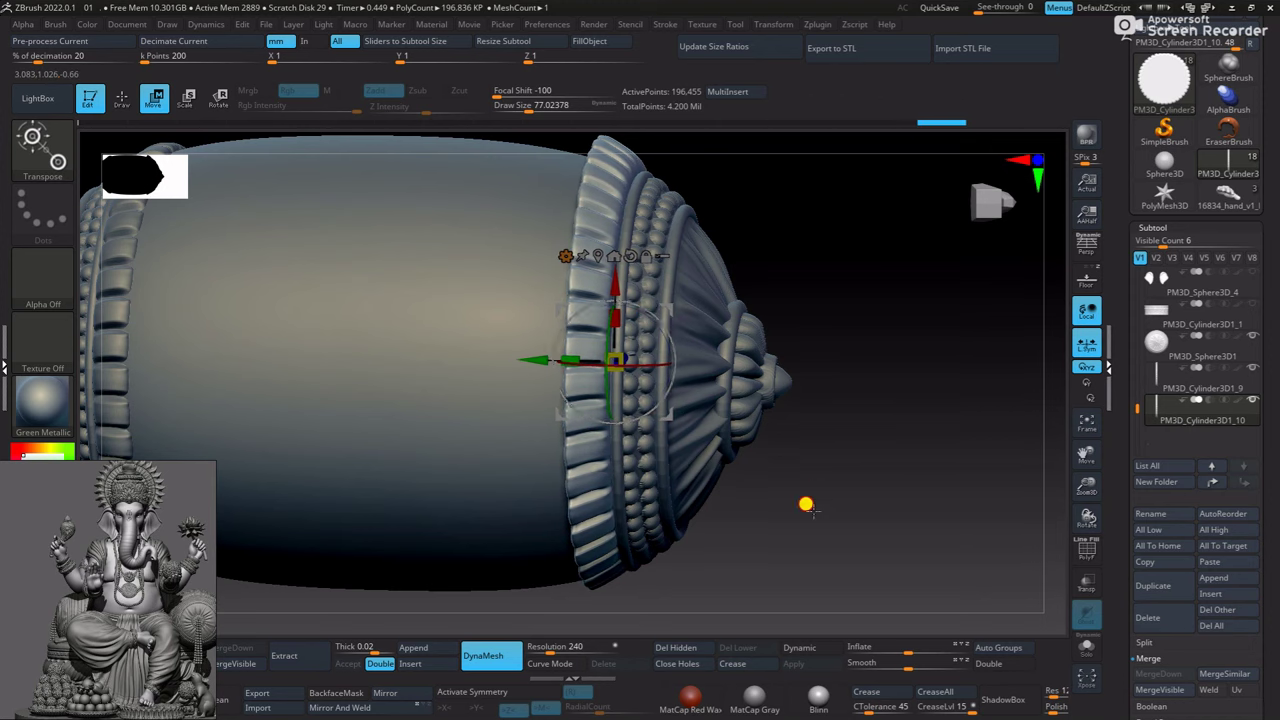
mouse_move(803, 503)
mouse_down()
mouse_move(766, 297)
mouse_move(826, 346)
mouse_move(785, 462)
mouse_up()
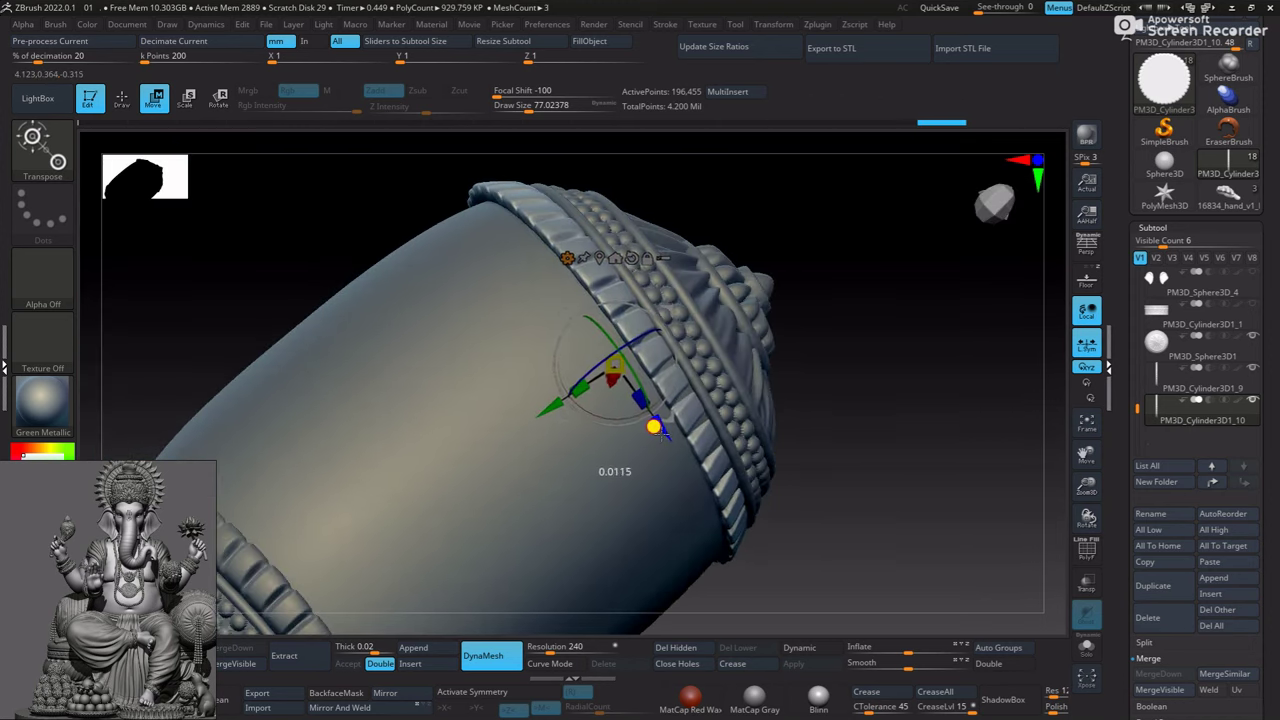
drag(657, 428, 631, 413)
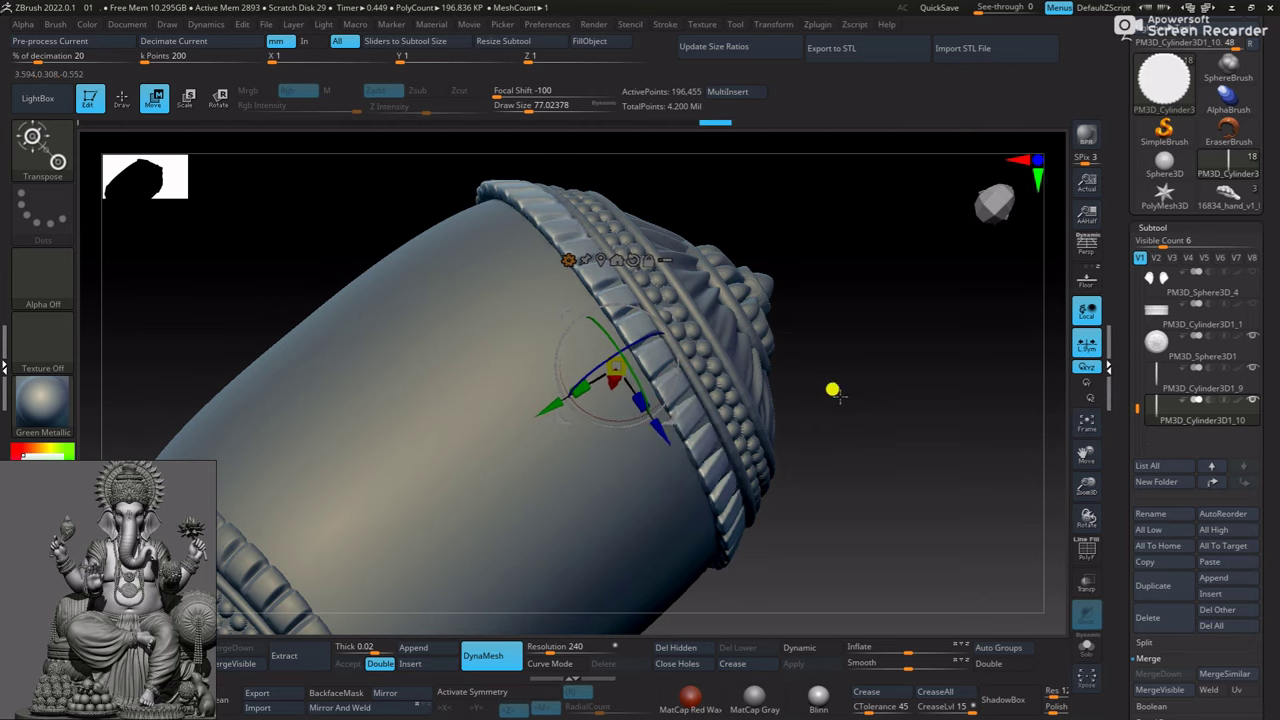
mouse_move(833, 390)
mouse_down()
mouse_move(832, 431)
mouse_move(794, 429)
mouse_move(855, 357)
mouse_move(646, 411)
mouse_move(585, 385)
mouse_up()
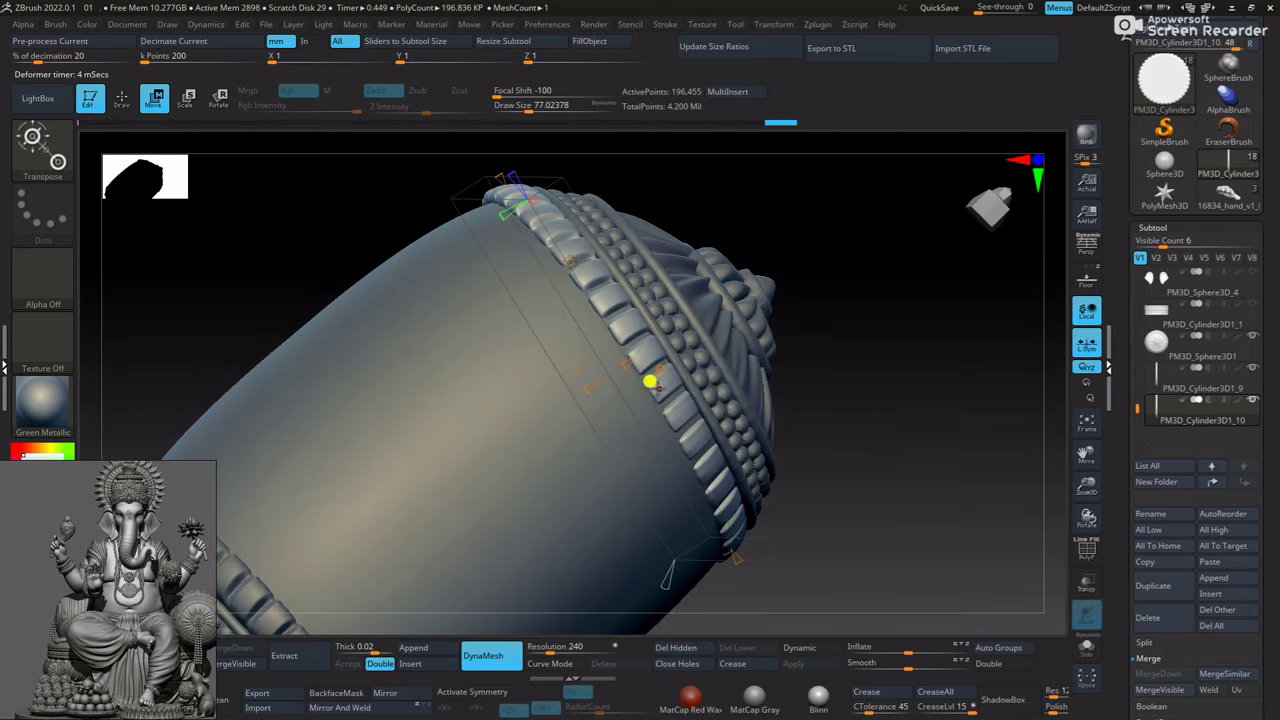
mouse_move(832, 402)
mouse_down()
mouse_move(788, 240)
mouse_move(829, 380)
mouse_move(782, 416)
mouse_up()
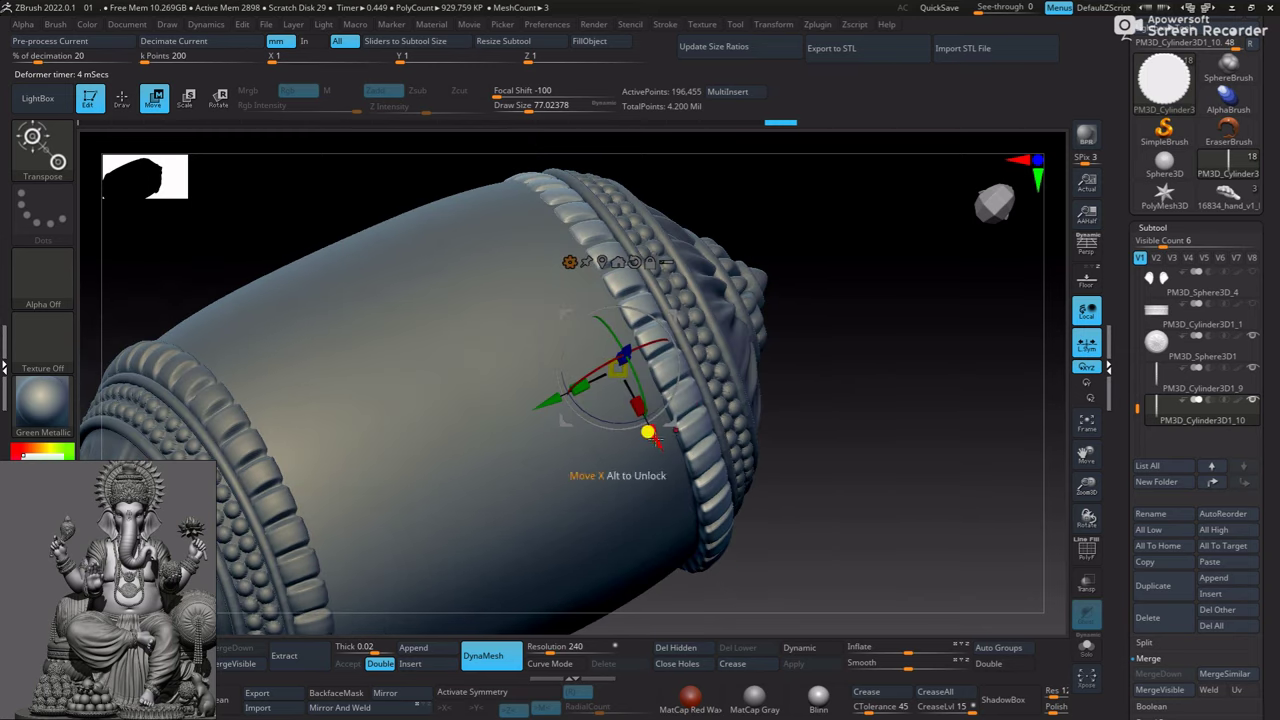
mouse_move(651, 436)
mouse_down()
mouse_move(863, 491)
mouse_move(823, 449)
mouse_move(710, 405)
mouse_move(849, 422)
mouse_move(634, 403)
mouse_move(700, 340)
mouse_move(566, 326)
mouse_move(766, 440)
mouse_move(762, 381)
mouse_up()
key(q)
Append a Ring3D and scale it to wrap the bolster beside the end band
click(1207, 577)
click(826, 505)
key(w)
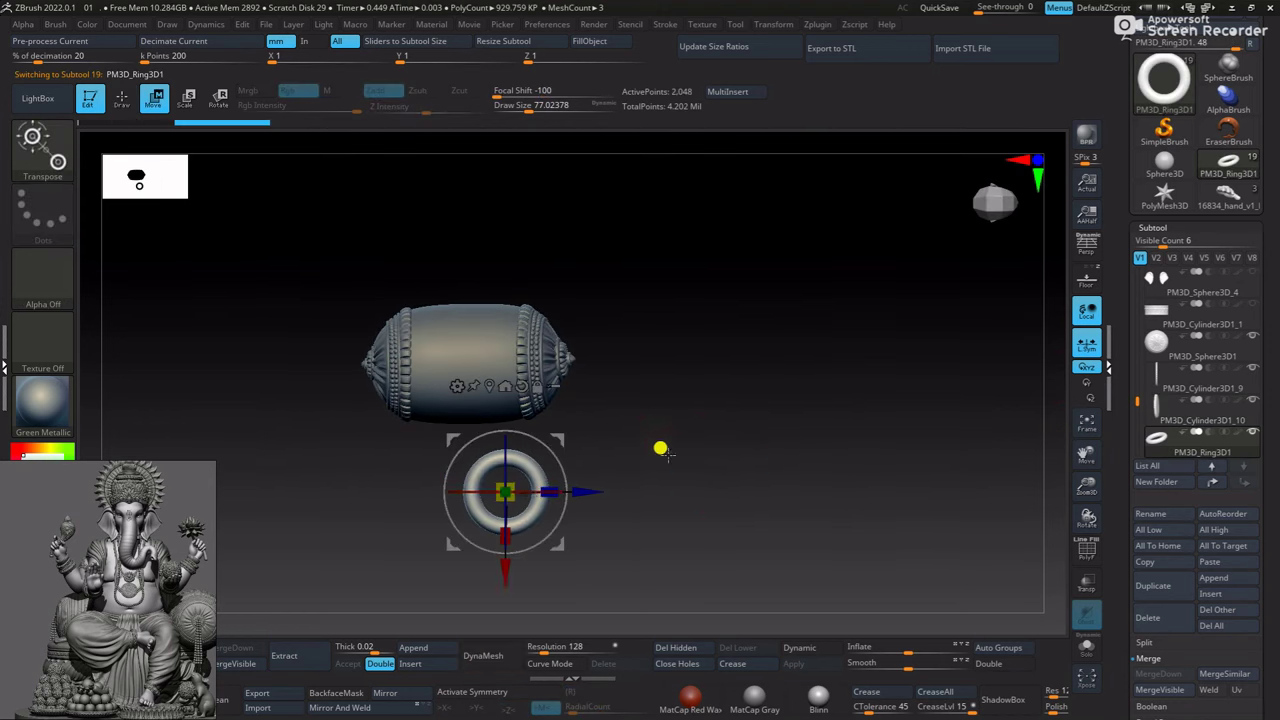
mouse_move(551, 545)
mouse_down()
mouse_move(457, 417)
mouse_move(549, 483)
mouse_move(471, 374)
mouse_move(428, 376)
mouse_up()
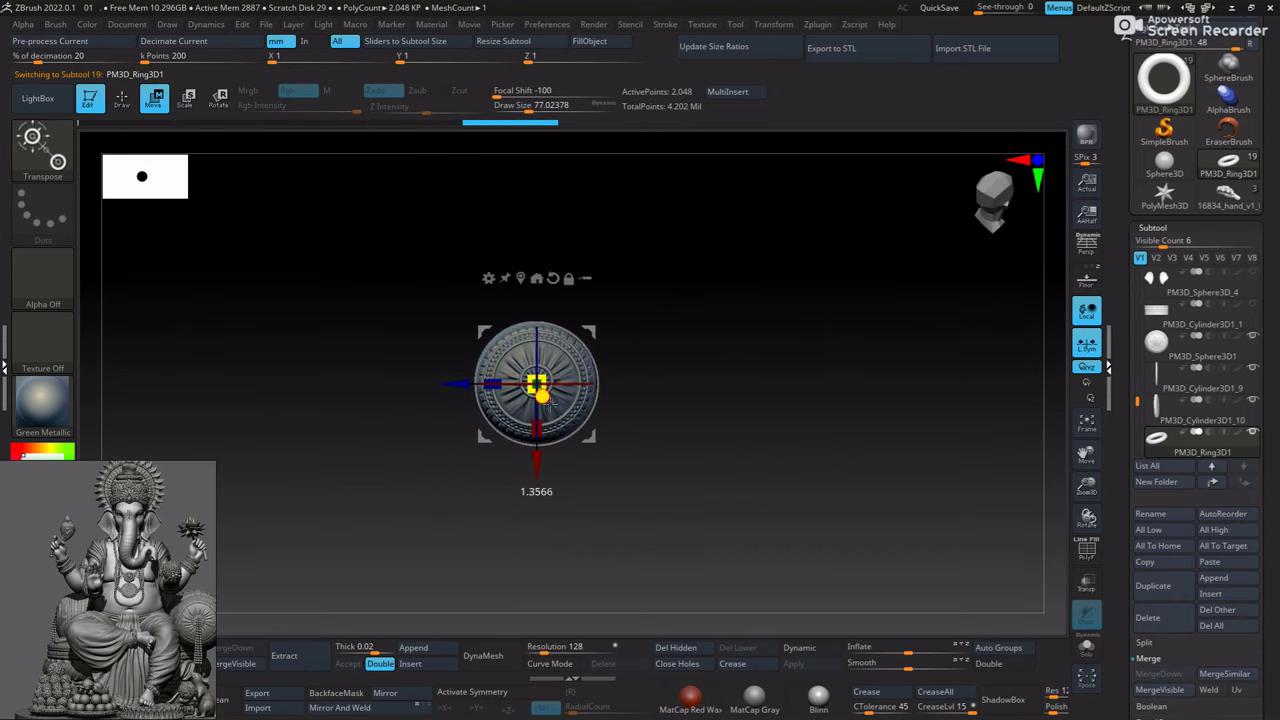
drag(551, 398, 546, 393)
key(f)
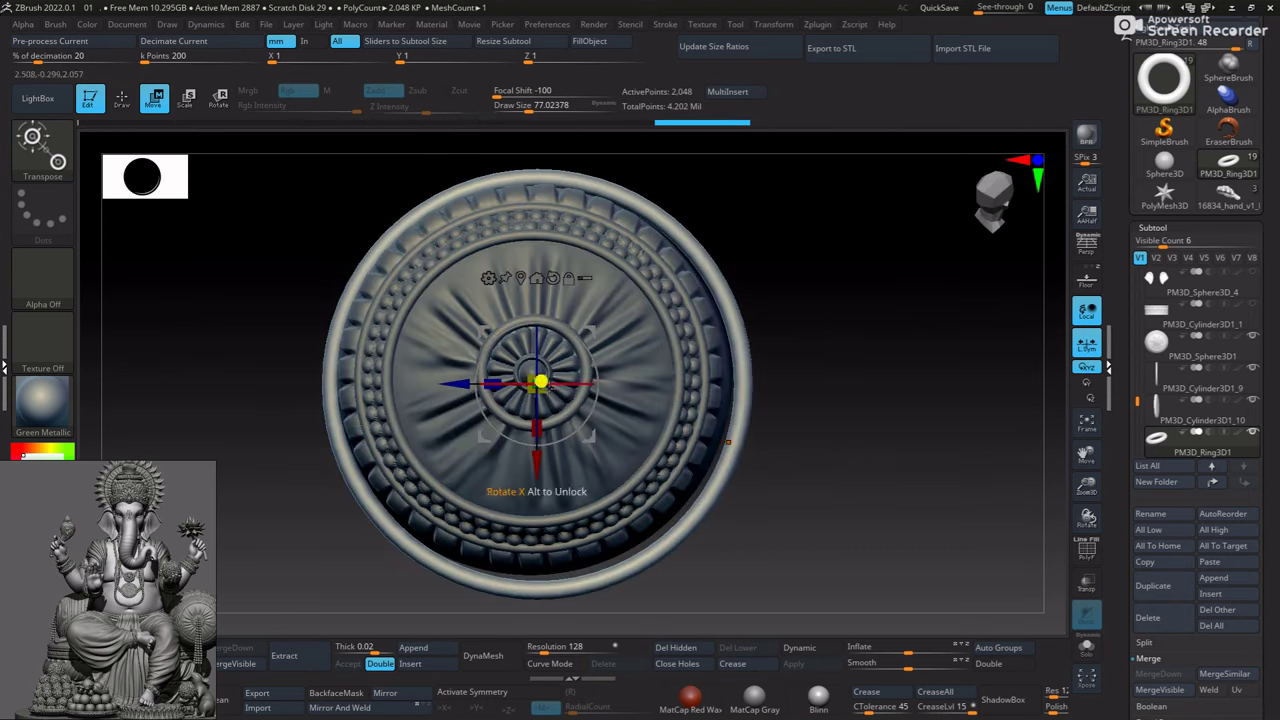
mouse_move(544, 393)
mouse_down()
mouse_move(515, 356)
mouse_move(437, 374)
mouse_move(603, 371)
mouse_move(638, 466)
mouse_up()
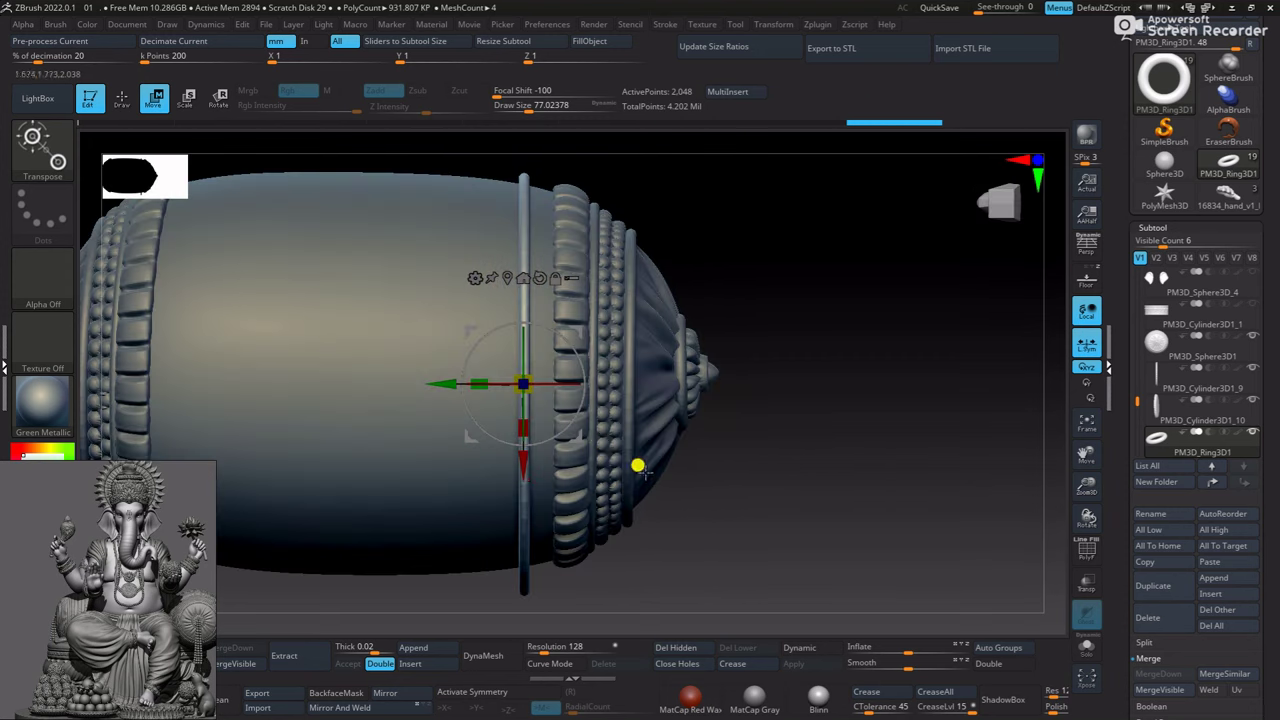
mouse_move(437, 376)
mouse_down()
mouse_move(560, 387)
mouse_move(535, 443)
mouse_up()
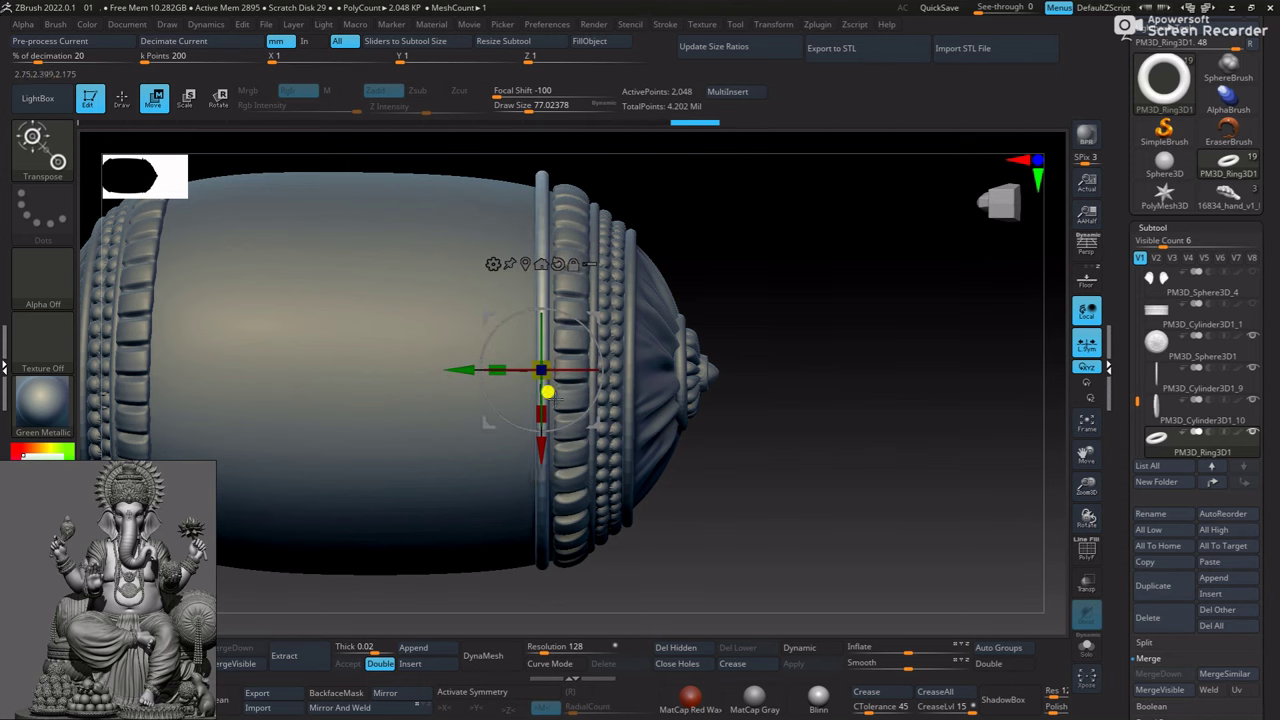
Check the ring's fit from several angles, then duplicate it toward the other end
drag(767, 461, 563, 414)
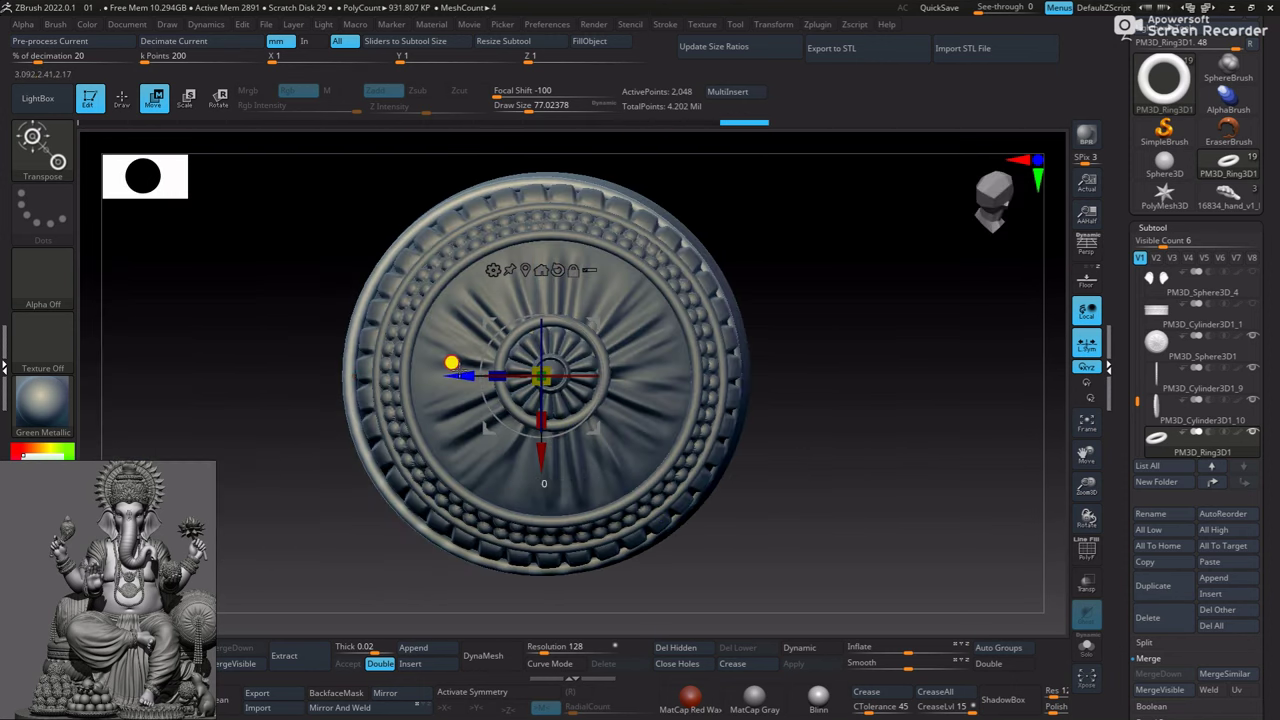
drag(820, 434, 624, 423)
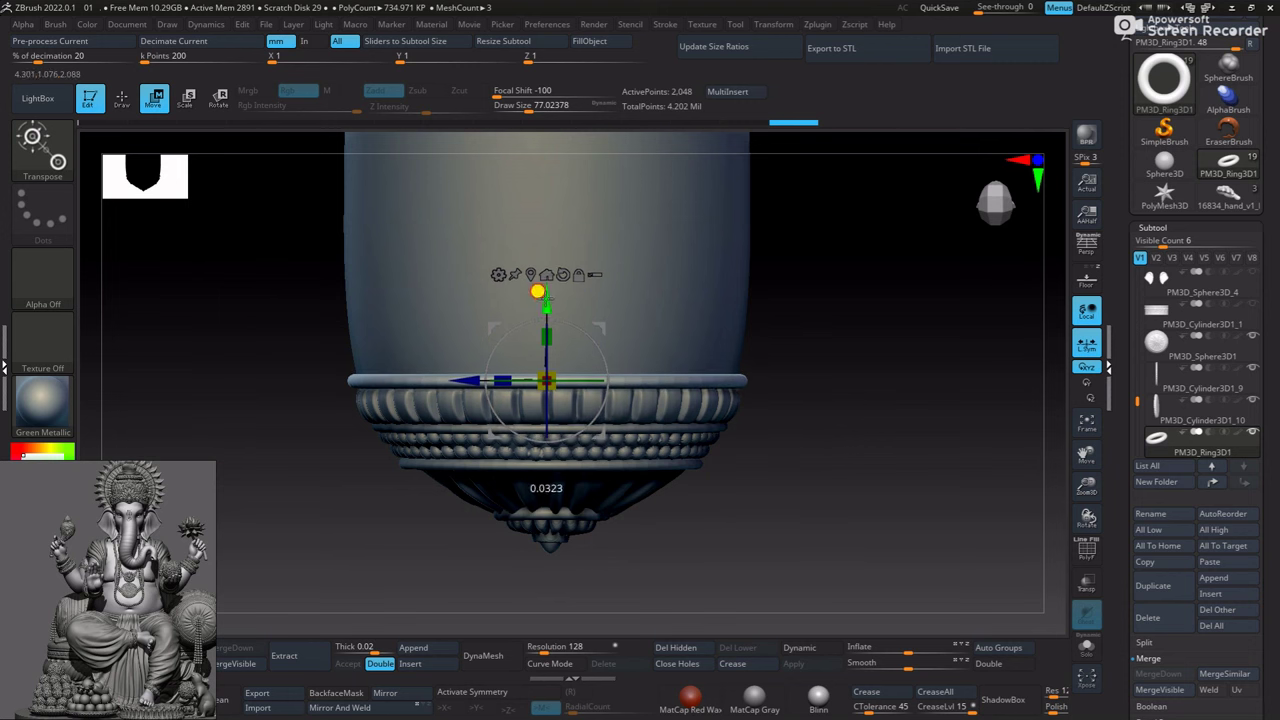
mouse_move(855, 569)
mouse_down()
mouse_move(786, 329)
mouse_move(614, 399)
mouse_up()
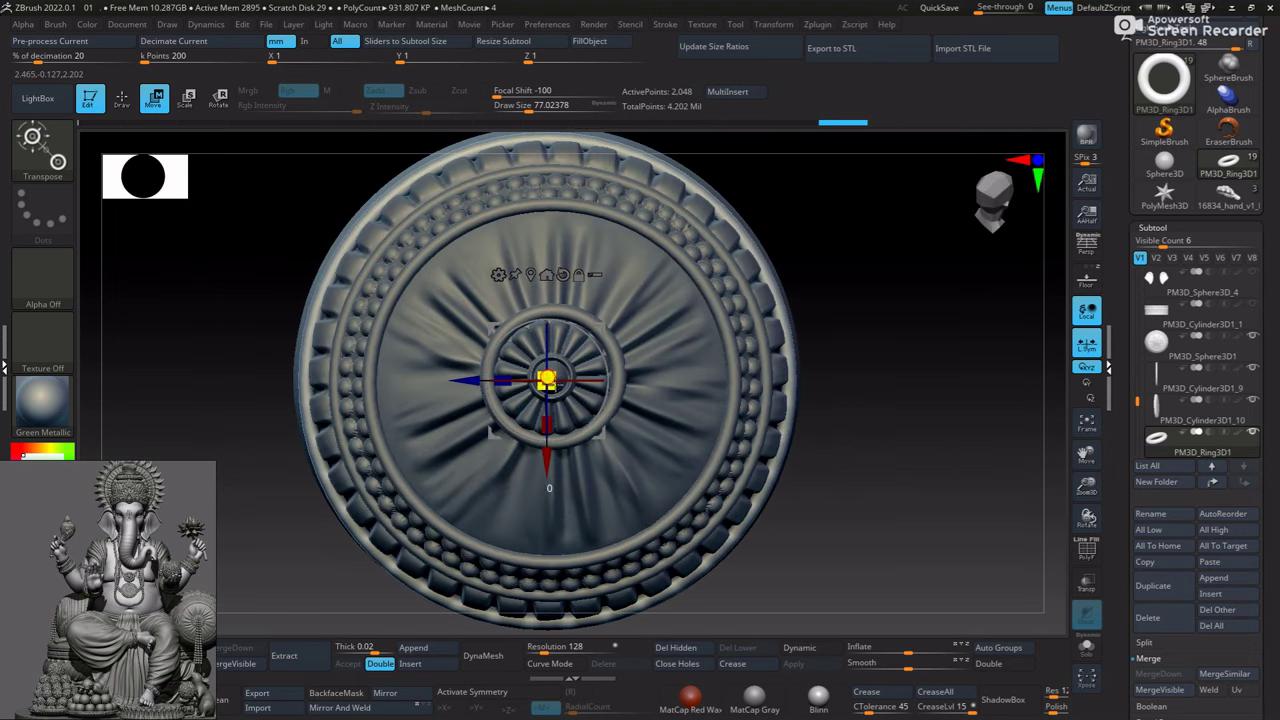
drag(780, 350, 773, 340)
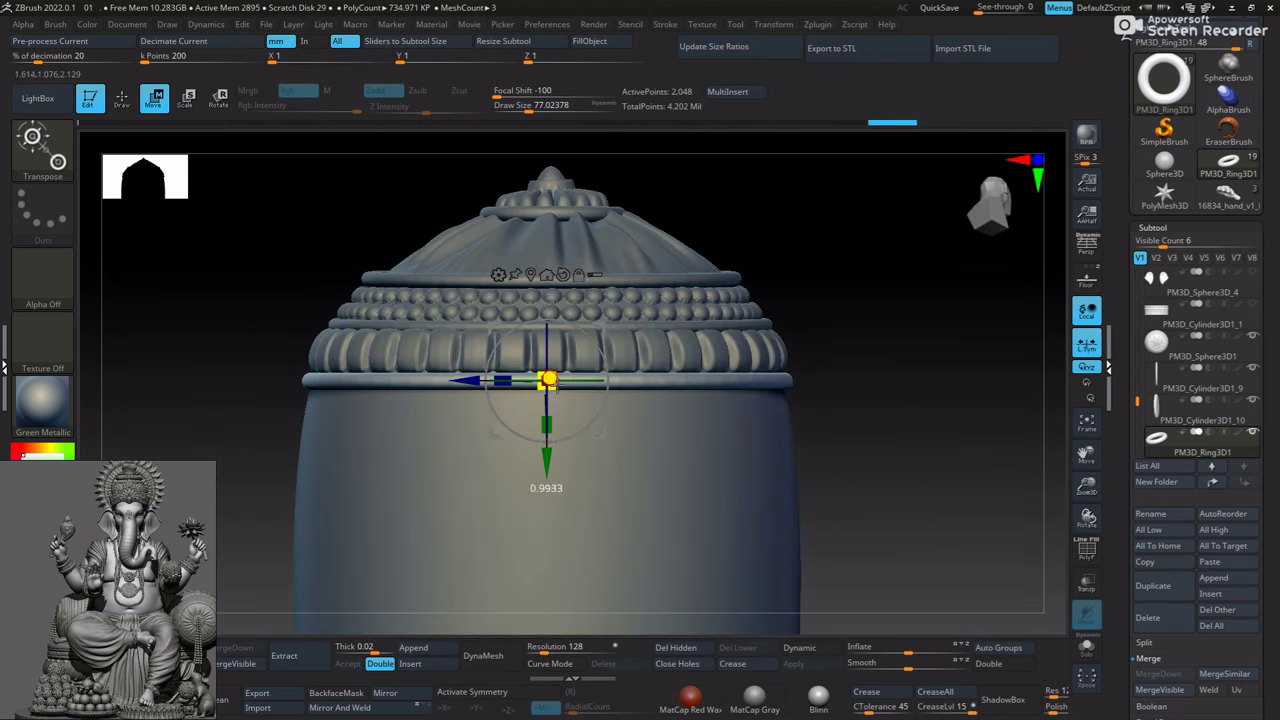
mouse_move(543, 443)
mouse_down()
mouse_move(880, 483)
mouse_move(666, 433)
mouse_up()
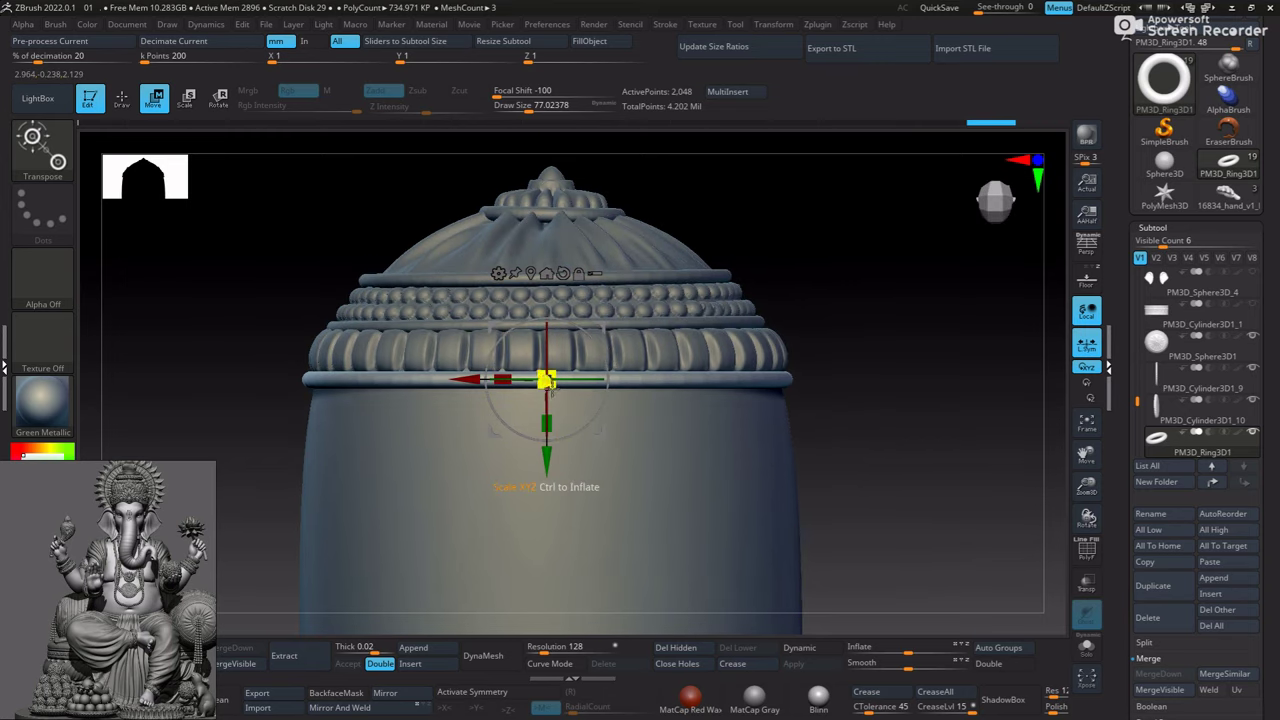
mouse_move(553, 390)
mouse_down()
mouse_move(883, 480)
mouse_move(697, 423)
mouse_move(677, 440)
mouse_up()
ctrl+drag(560, 420, 503, 580)
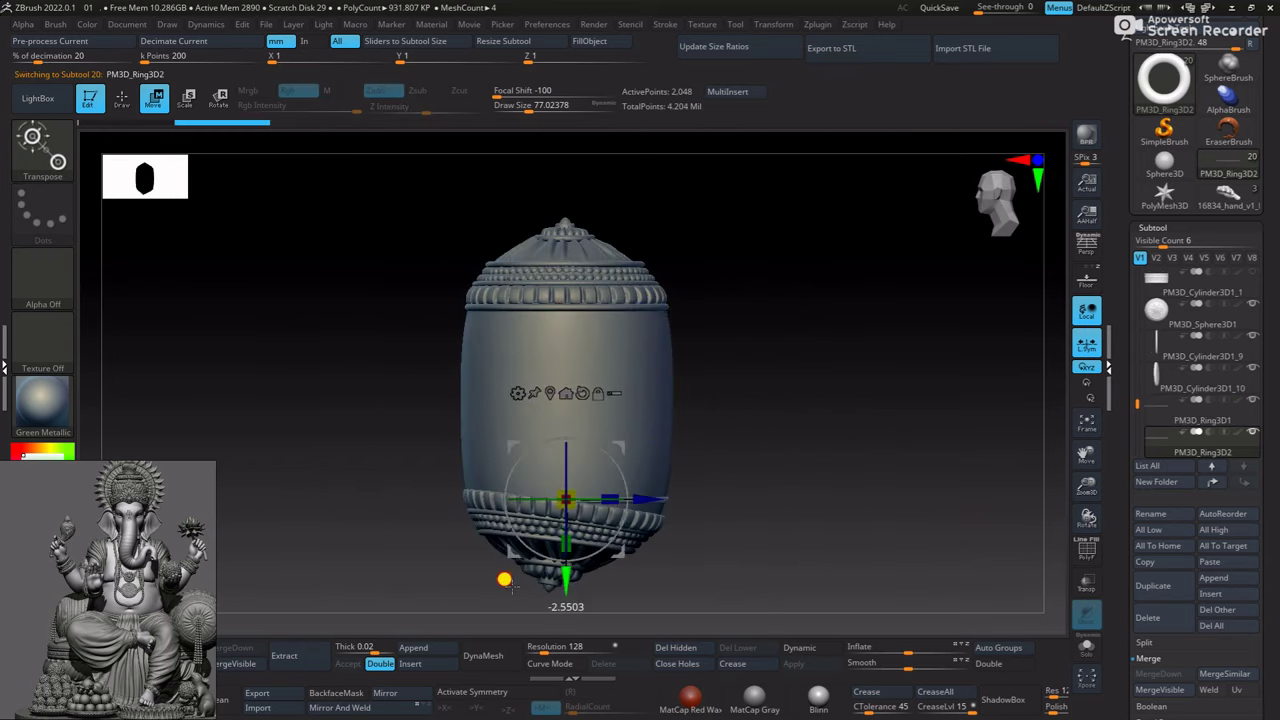
Rotate, move and slightly shrink PM3D_Ring3D2 to hug the opposite end band
drag(652, 395, 642, 375)
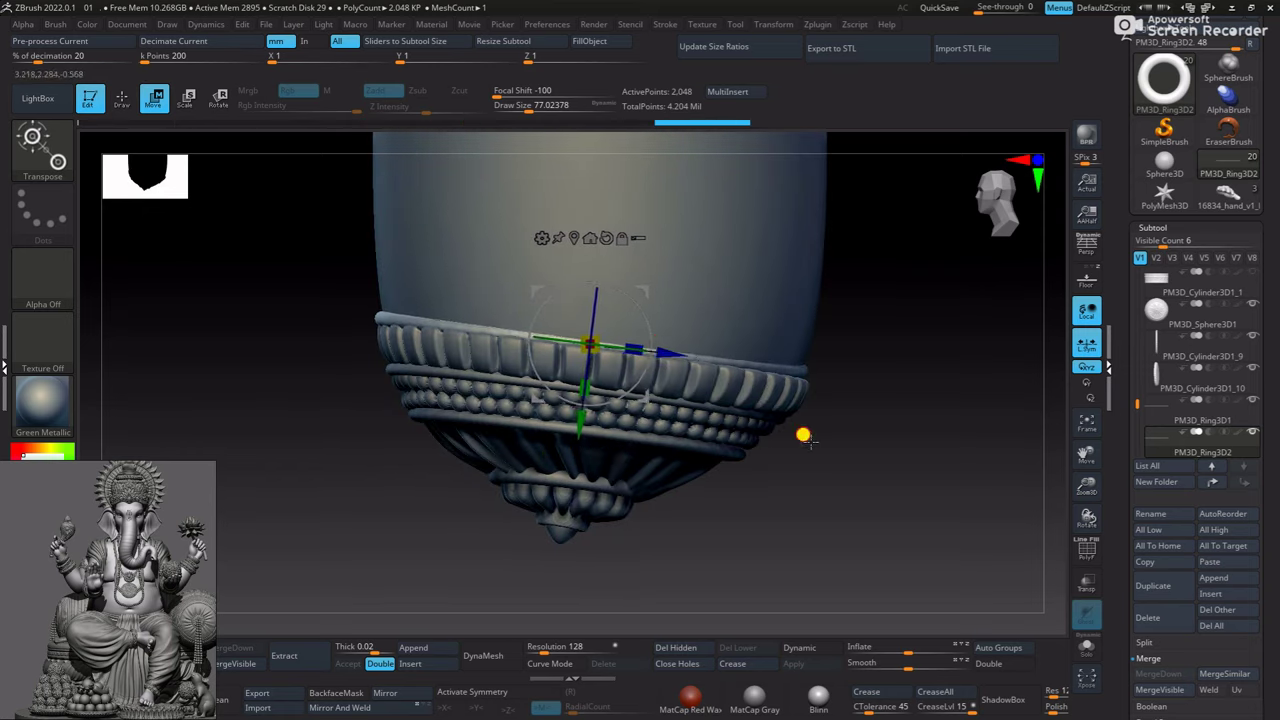
mouse_move(803, 435)
mouse_down()
mouse_move(520, 334)
mouse_move(505, 340)
mouse_up()
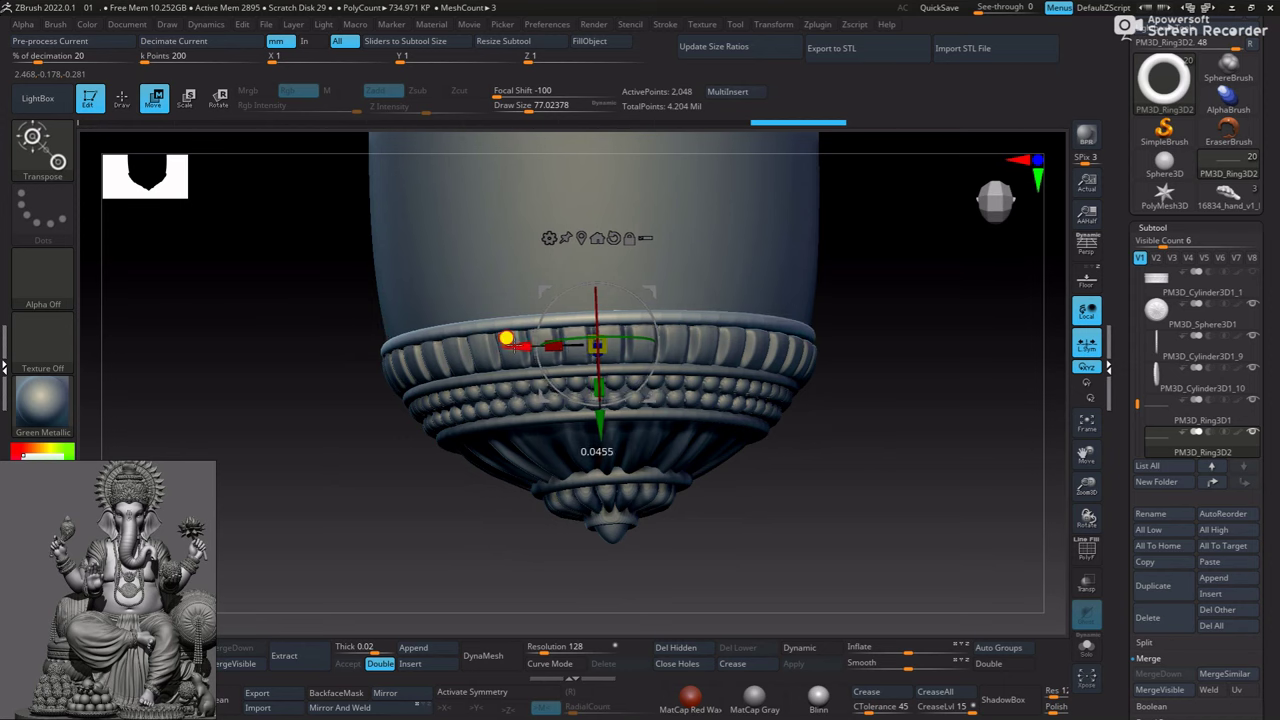
drag(803, 420, 580, 367)
mouse_move(858, 384)
mouse_down()
mouse_move(851, 406)
mouse_move(820, 400)
mouse_up()
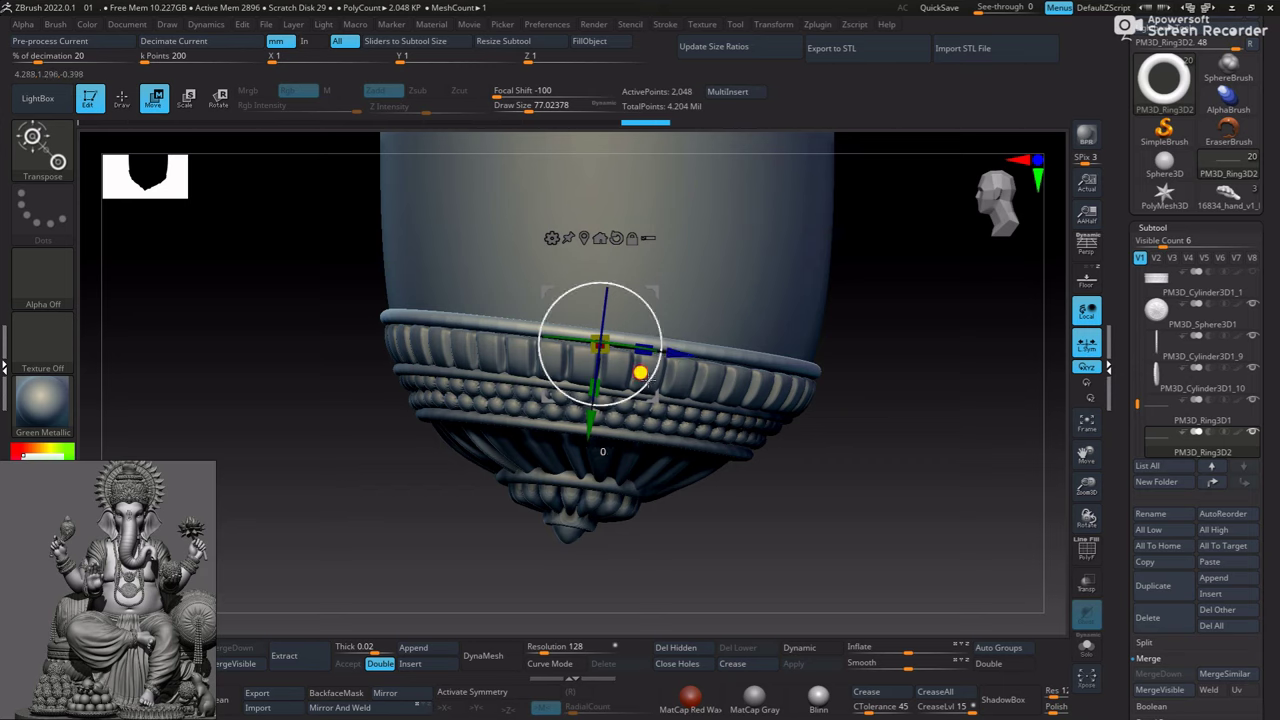
drag(641, 375, 638, 372)
drag(575, 423, 788, 502)
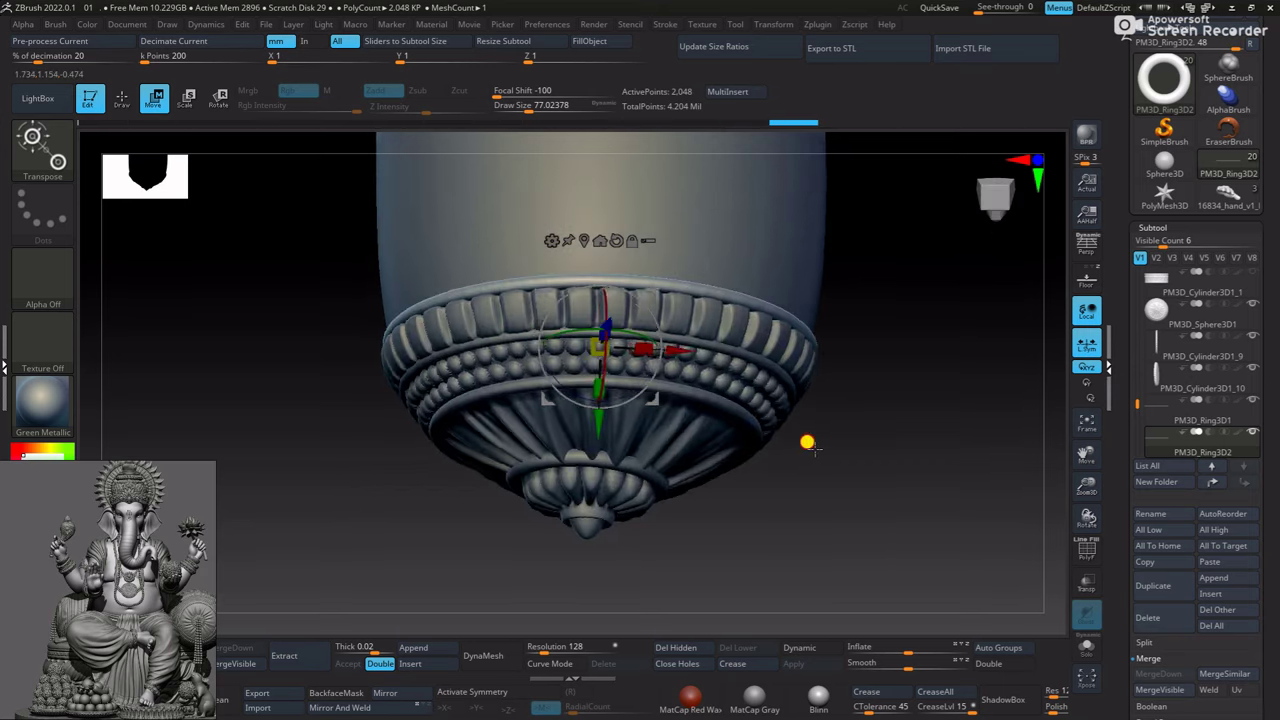
mouse_move(806, 443)
mouse_down()
mouse_move(789, 351)
mouse_move(820, 471)
mouse_move(831, 383)
mouse_move(791, 434)
mouse_move(789, 383)
mouse_move(797, 441)
mouse_move(729, 386)
mouse_move(794, 486)
mouse_move(722, 424)
mouse_up()
key(q)
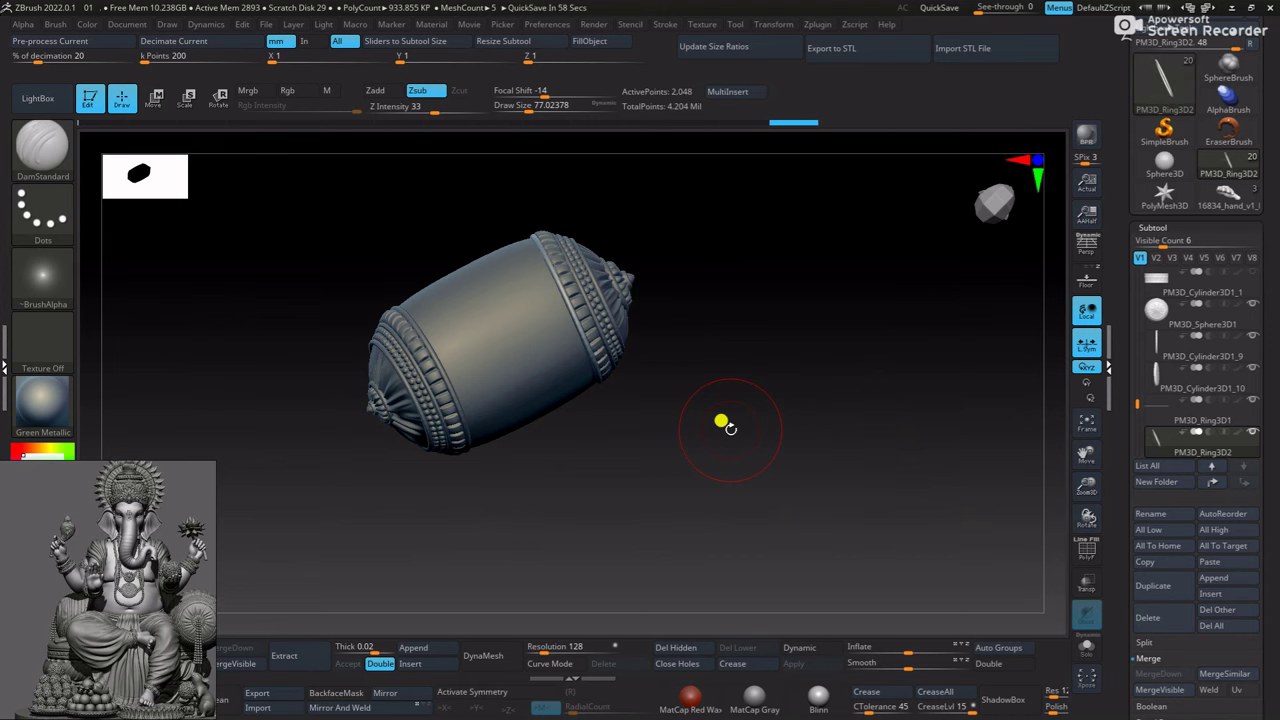
Select the bolster's middle body and mask a narrow vertical band with MaskRect
mouse_move(582, 212)
mouse_down()
mouse_move(691, 374)
mouse_move(657, 537)
mouse_move(463, 529)
mouse_move(483, 531)
mouse_move(414, 351)
mouse_up()
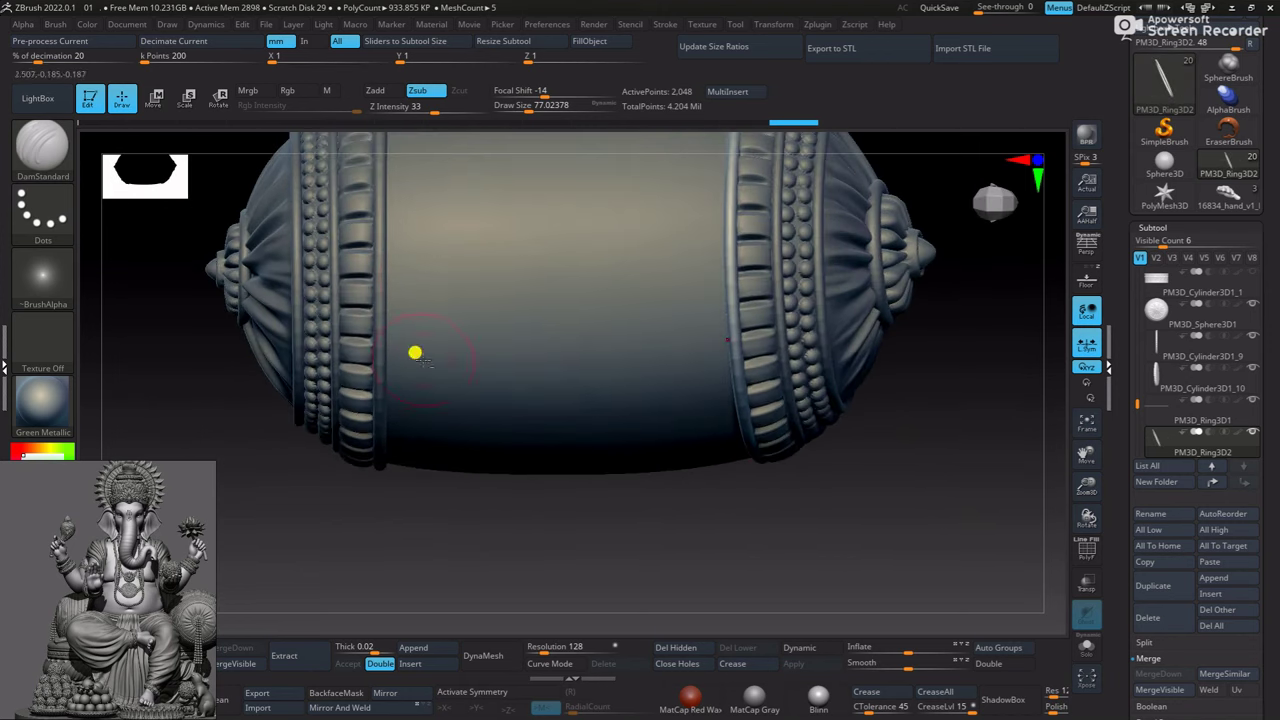
alt+click(430, 272)
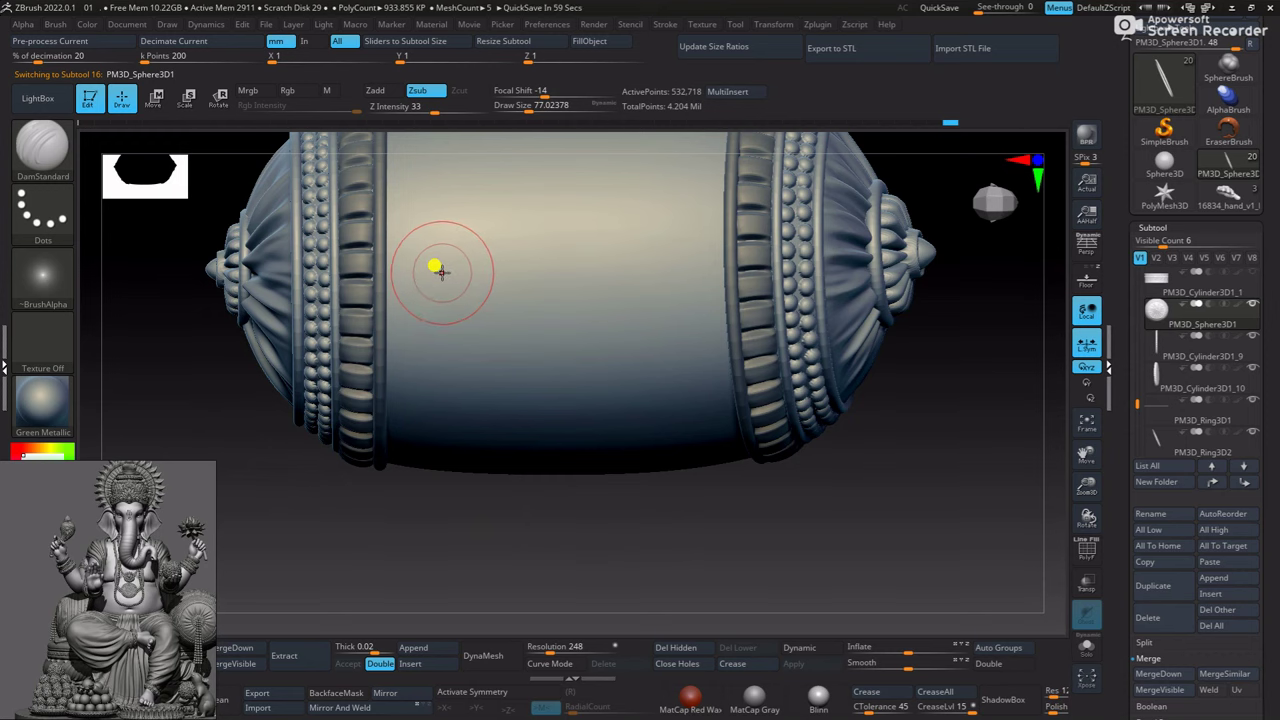
mouse_move(838, 470)
mouse_down()
mouse_move(740, 403)
mouse_move(718, 484)
mouse_move(760, 440)
mouse_move(563, 206)
mouse_up()
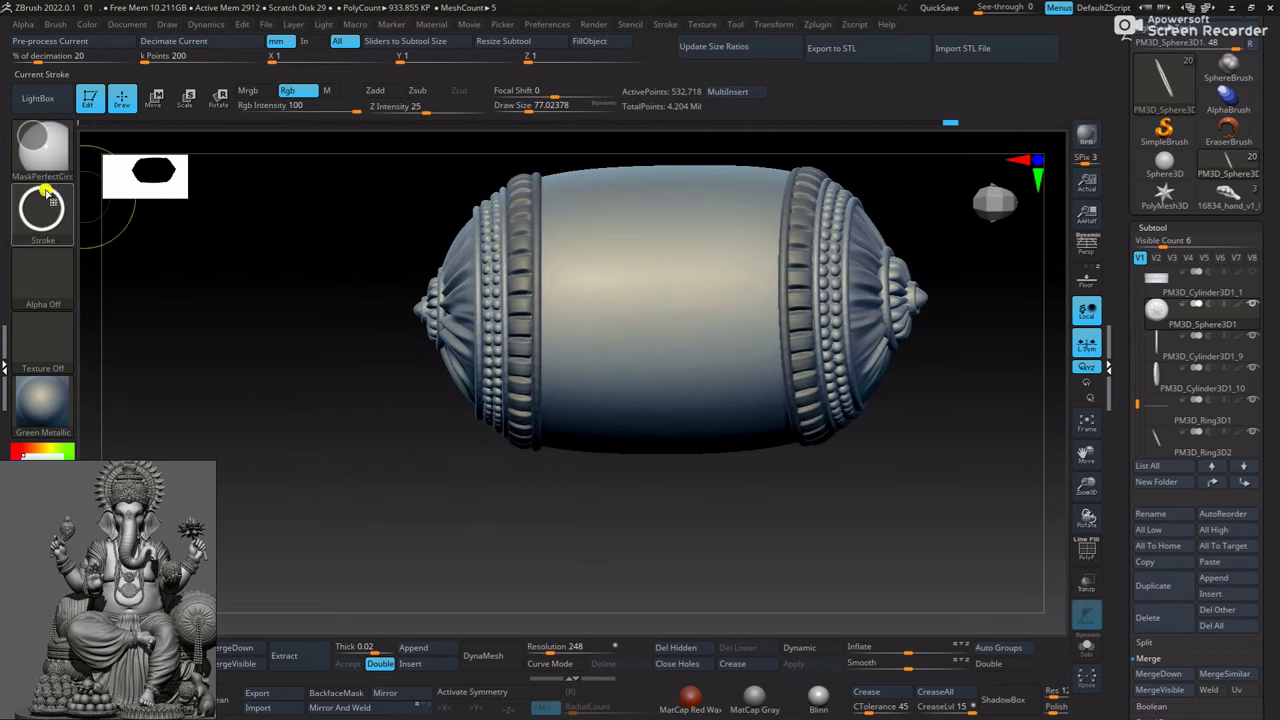
ctrl+click(42, 145)
click(380, 220)
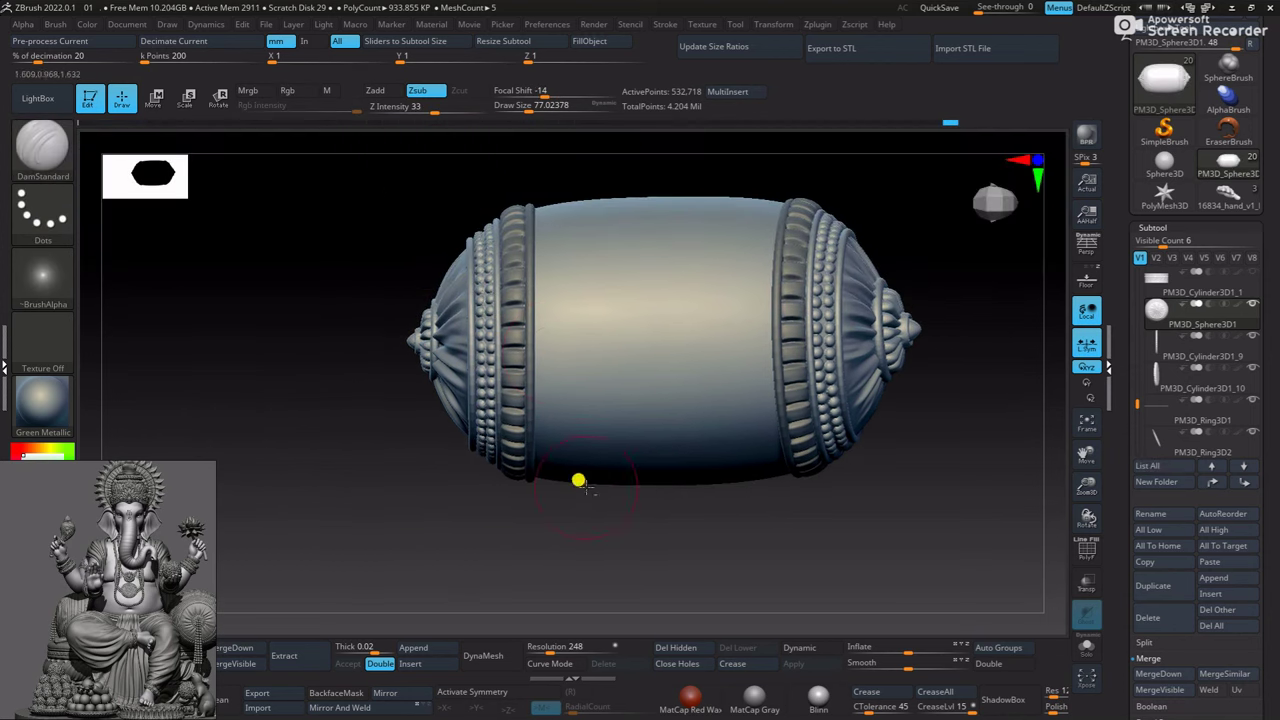
ctrl+drag(605, 243, 530, 568)
mouse_move(626, 557)
mouse_down()
mouse_move(606, 534)
mouse_move(669, 557)
mouse_move(877, 531)
mouse_up()
Extract the masked band and accept it as a new thin-shell subtool
key(f)
scroll(1150, 670, down, 3)
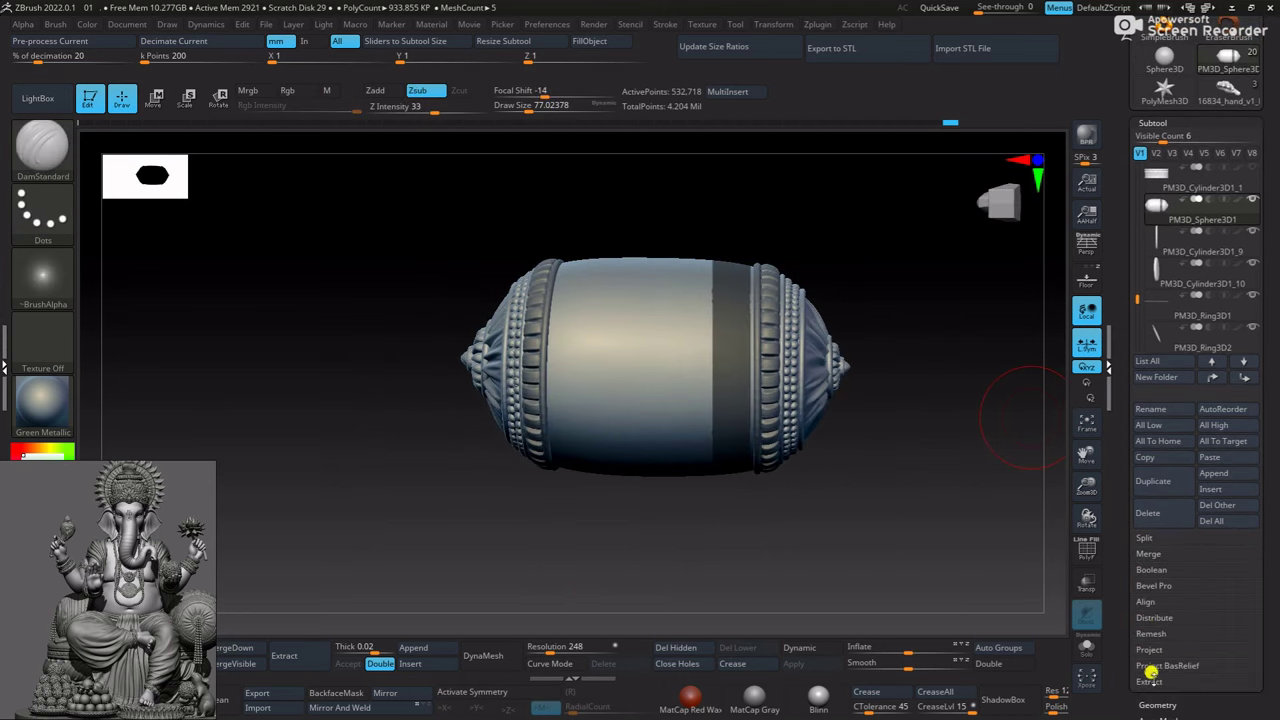
click(1150, 681)
click(1148, 705)
drag(971, 543, 1040, 598)
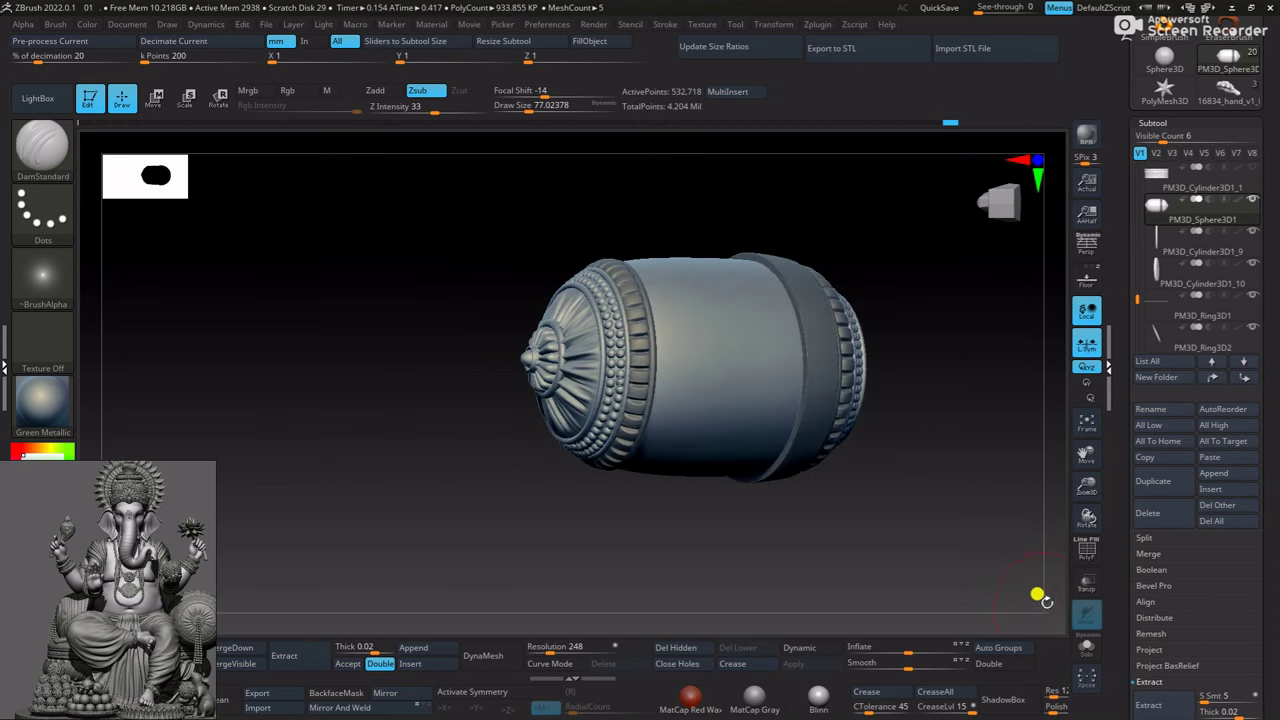
scroll(1168, 705, down, 2)
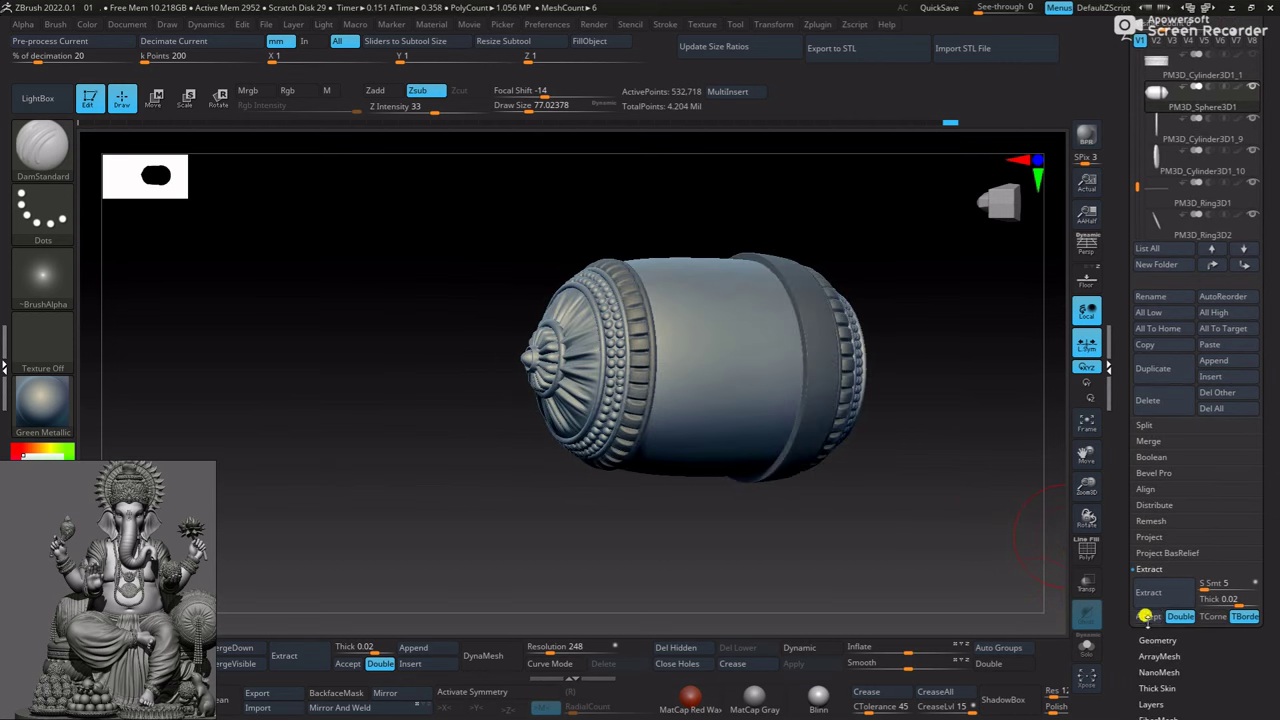
click(1148, 616)
Select the new Extract1 subtool and bring it into a close side view
drag(926, 503, 629, 423)
alt+click(731, 400)
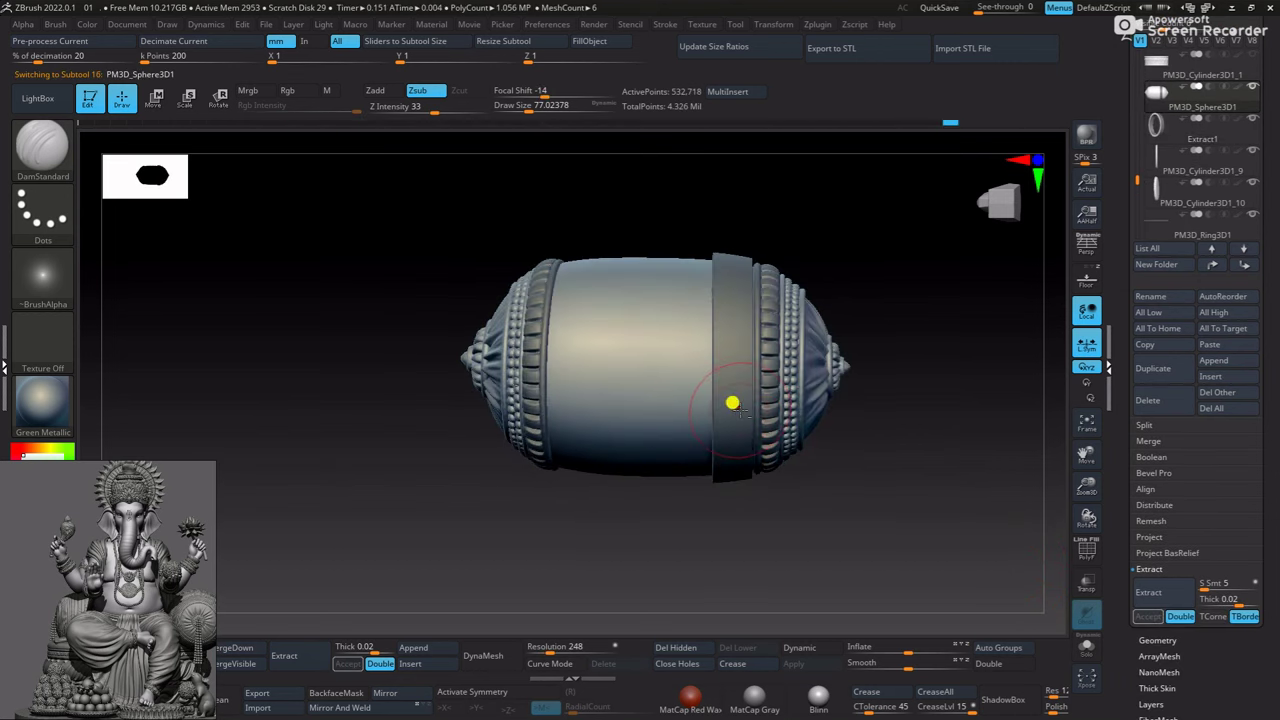
mouse_move(800, 494)
ctrl+right_down()
mouse_move(846, 529)
mouse_move(877, 500)
ctrl+right_up()
mouse_move(877, 500)
mouse_down()
mouse_move(877, 531)
mouse_move(791, 540)
mouse_move(720, 583)
mouse_move(1037, 615)
mouse_up()
Solo Extract1, frame it face-on, and turn on X symmetry
click(1087, 645)
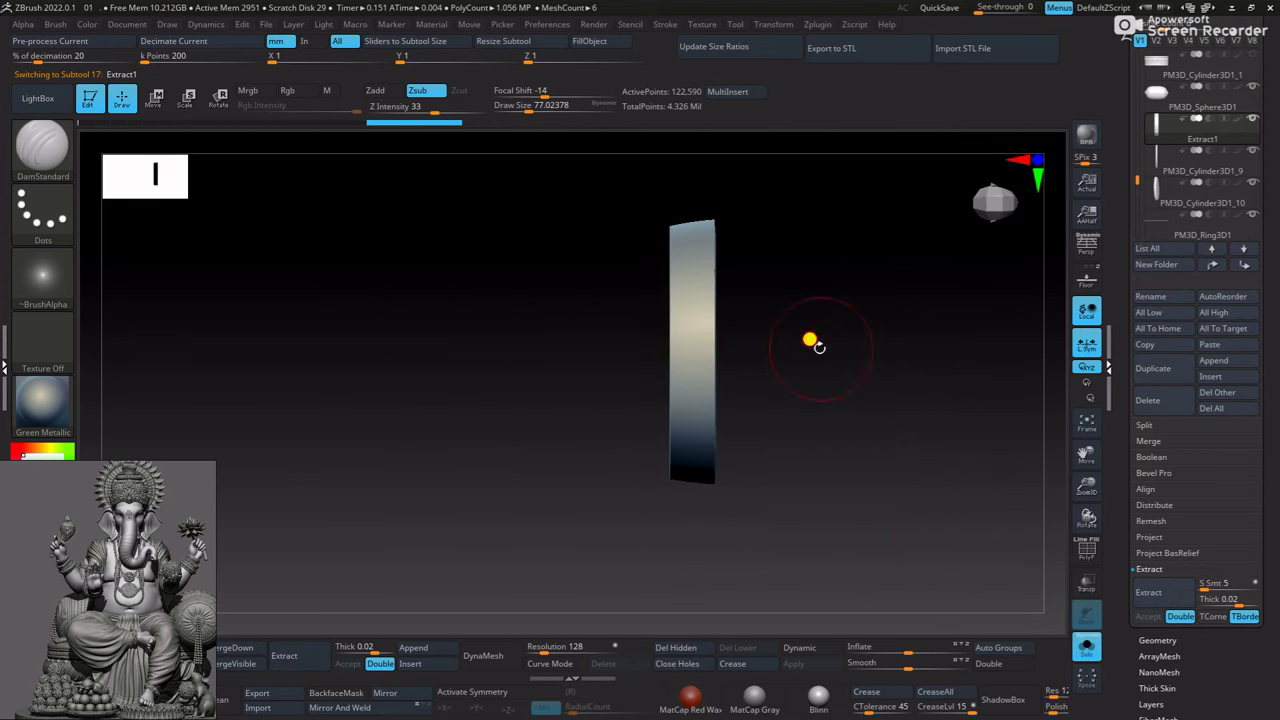
drag(814, 343, 880, 414)
key(f)
key(x)
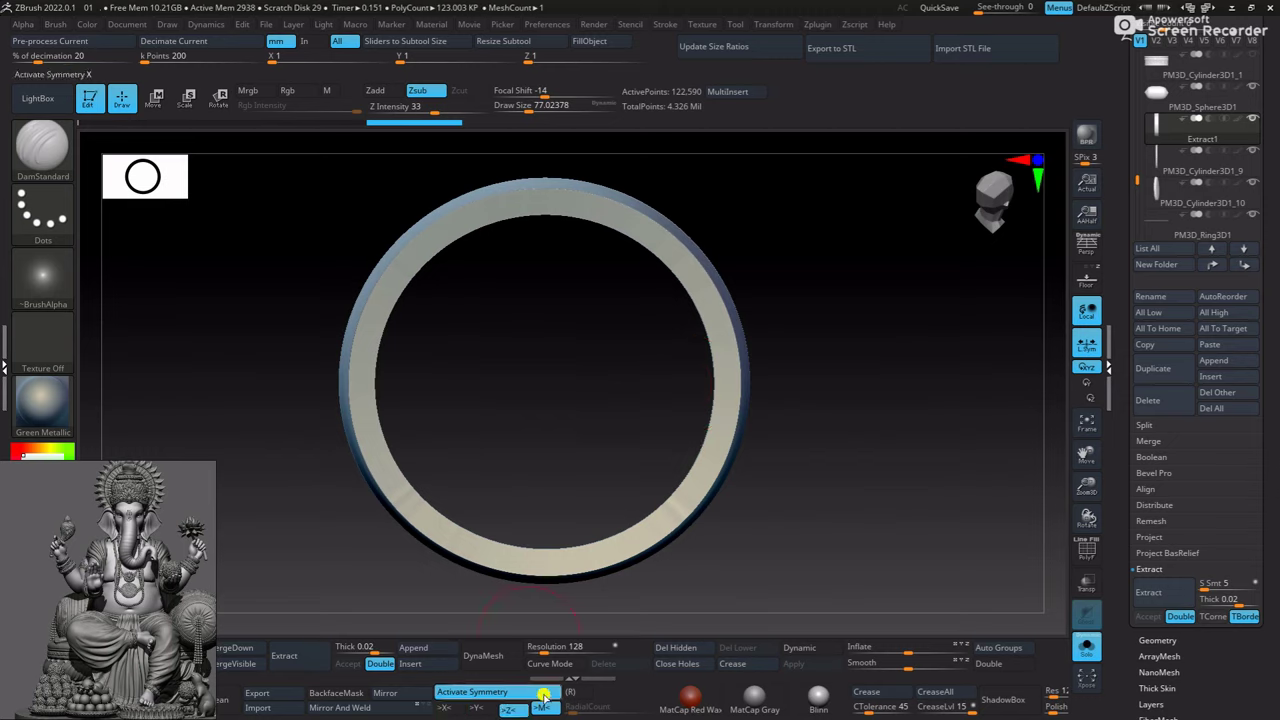
mouse_move(791, 441)
mouse_down()
mouse_move(749, 414)
mouse_move(614, 406)
mouse_move(820, 434)
mouse_move(874, 322)
mouse_move(851, 460)
mouse_move(817, 471)
mouse_move(803, 437)
mouse_move(767, 420)
mouse_up()
Sculpt diagonal ridges along the band with ClayBuildup
key(b)
key(c)
key(b)
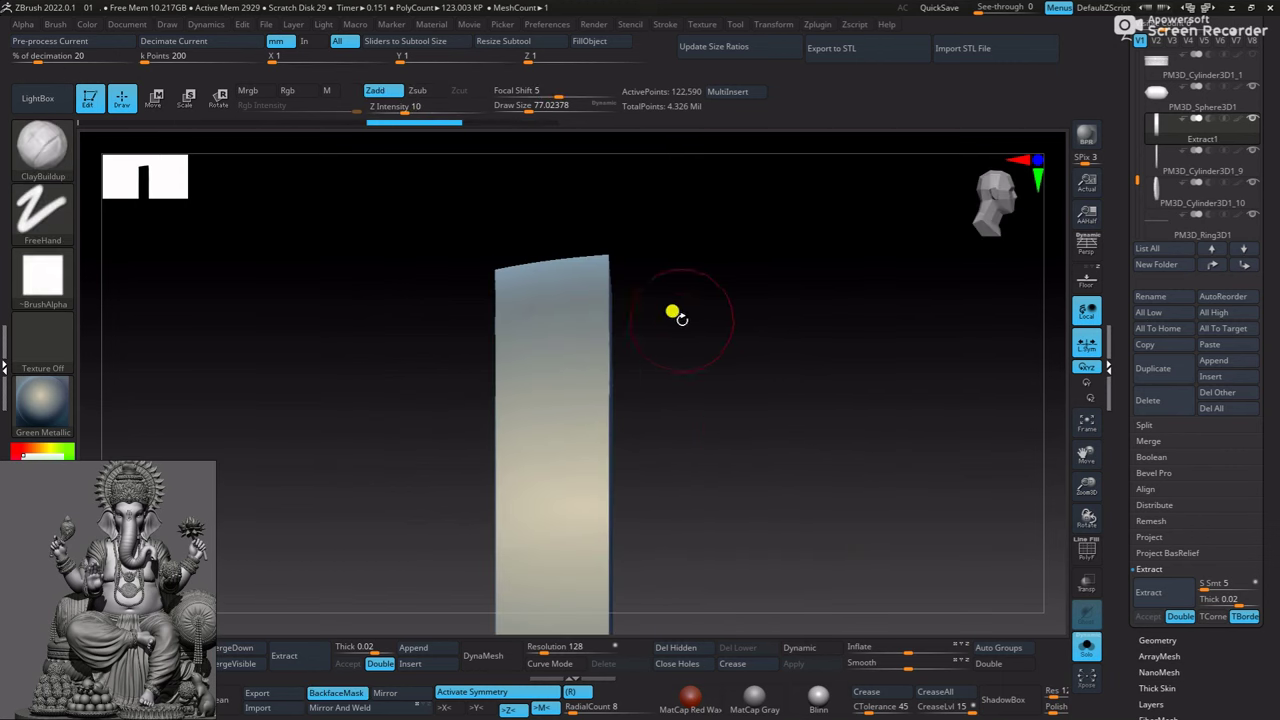
mouse_move(674, 311)
alt+mouse_down()
mouse_move(614, 340)
mouse_move(529, 423)
mouse_move(618, 354)
mouse_move(671, 391)
alt+mouse_up()
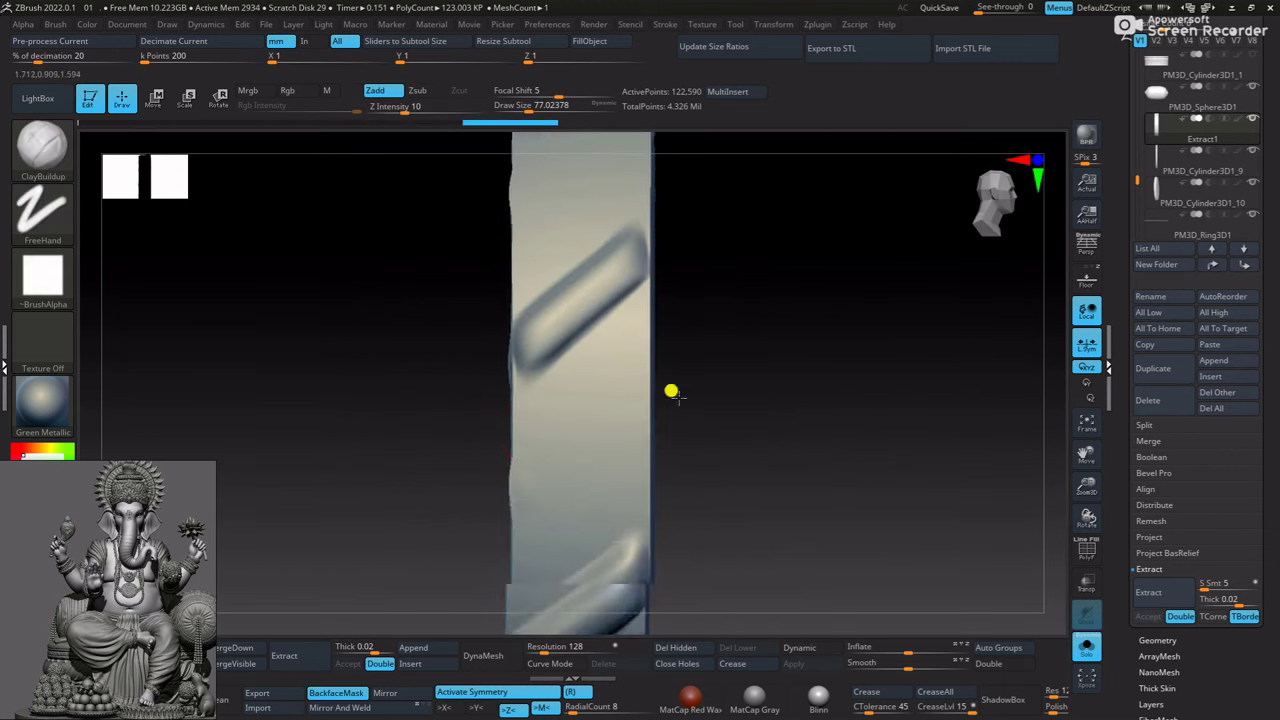
mouse_move(629, 329)
mouse_down()
mouse_move(529, 423)
mouse_move(644, 368)
mouse_up()
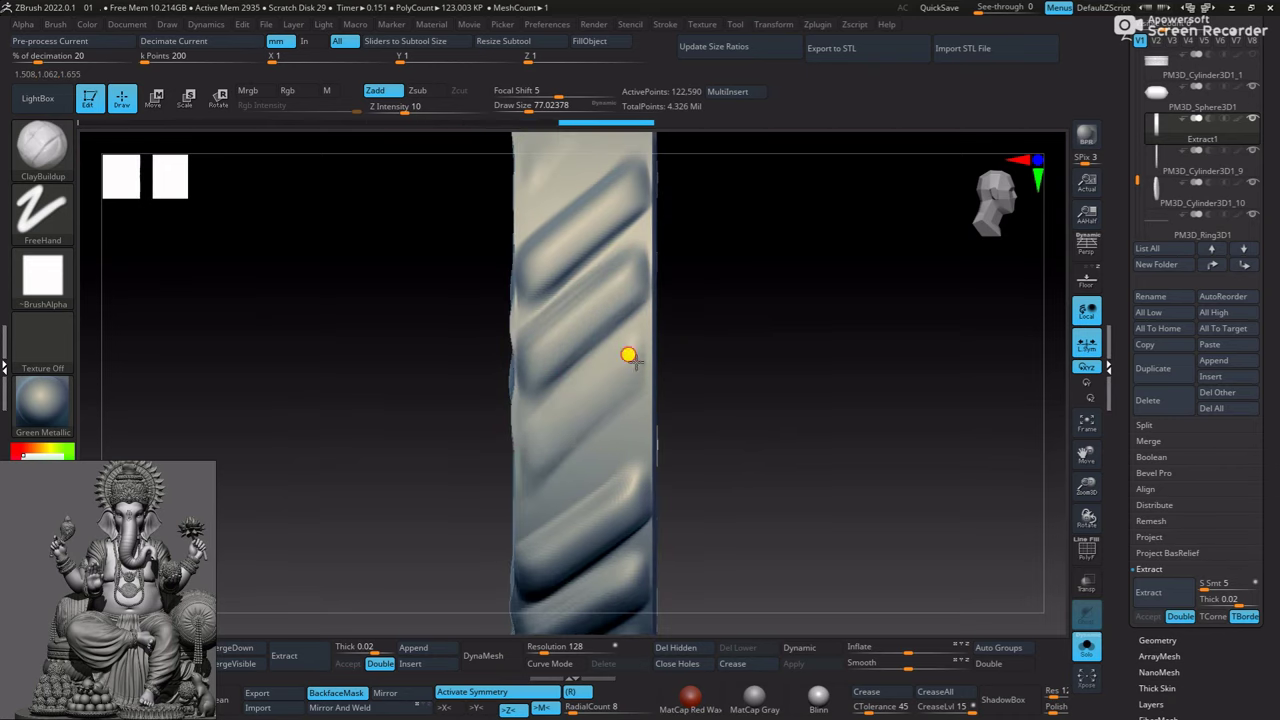
key(ctrl+z)
key(ctrl+z)
key(ctrl+z)
key(ctrl+shift+z)
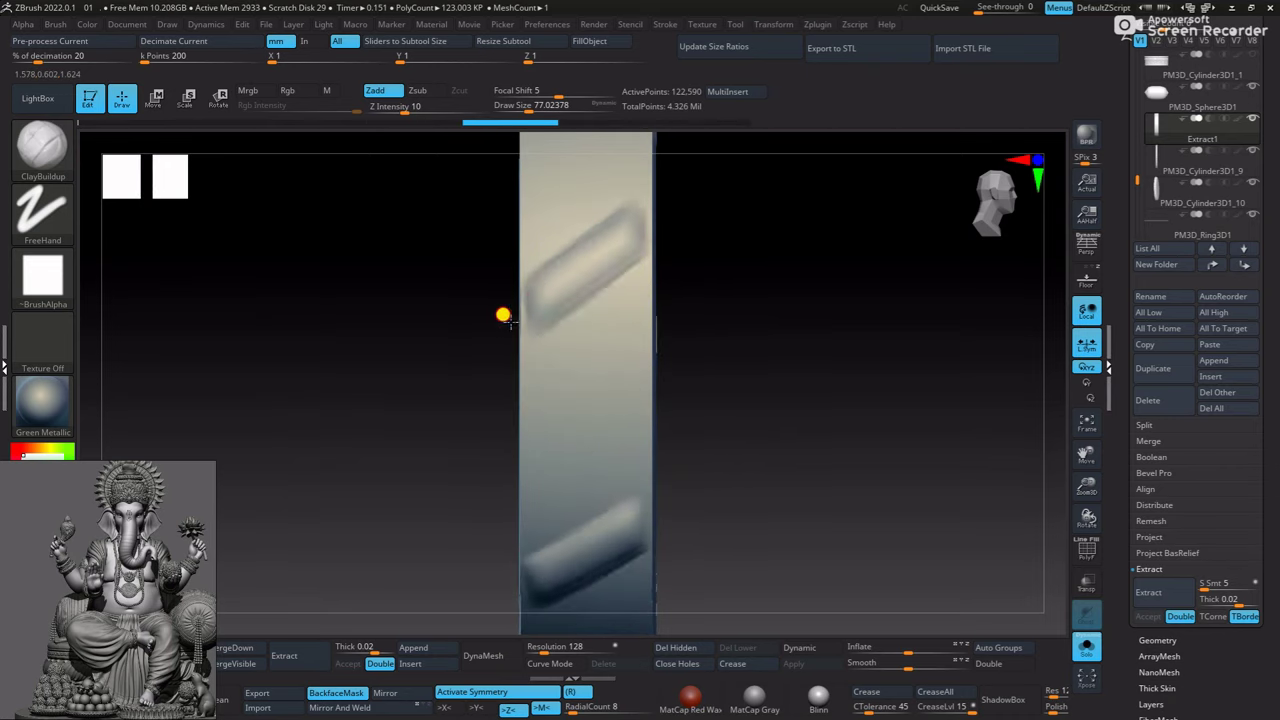
Step back and forth through the ridge stroke history with undo and redo
key(ctrl+z)
key(ctrl+shift+z)
mouse_move(652, 221)
mouse_down()
mouse_move(634, 323)
mouse_move(654, 300)
mouse_move(690, 380)
mouse_move(637, 331)
mouse_up()
key(ctrl+z)
key(ctrl+z)
key(ctrl+z)
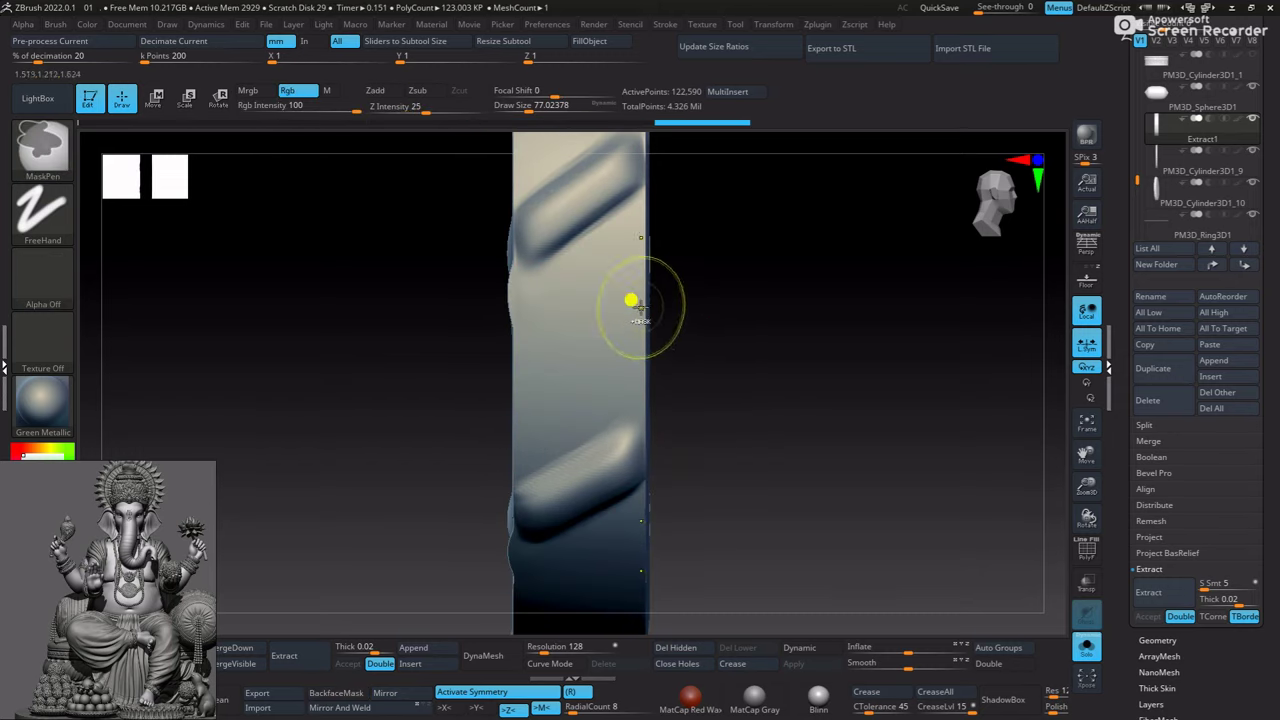
key(ctrl+z)
key(ctrl+z)
key(ctrl+z)
key(ctrl+z)
key(ctrl+z)
key(ctrl+shift+z)
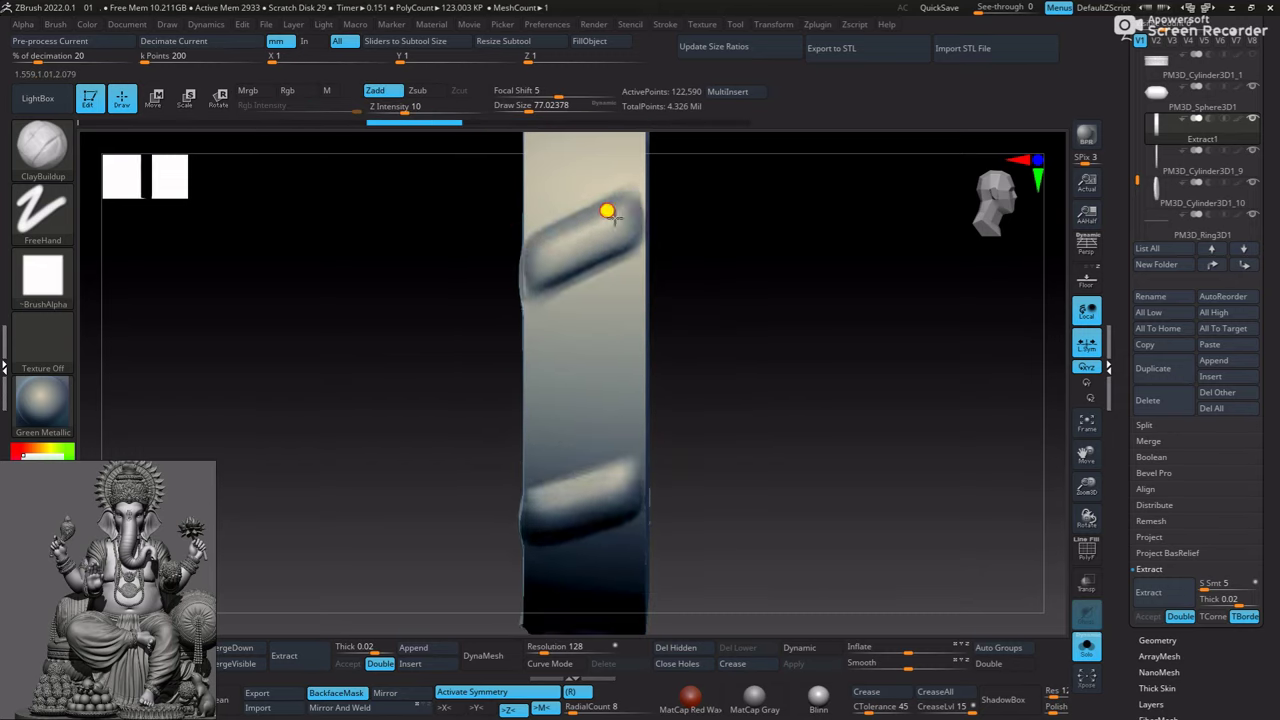
key(ctrl+shift+z)
key(ctrl+shift+z)
key(ctrl+shift+z)
key(ctrl+shift+z)
key(ctrl+shift+z)
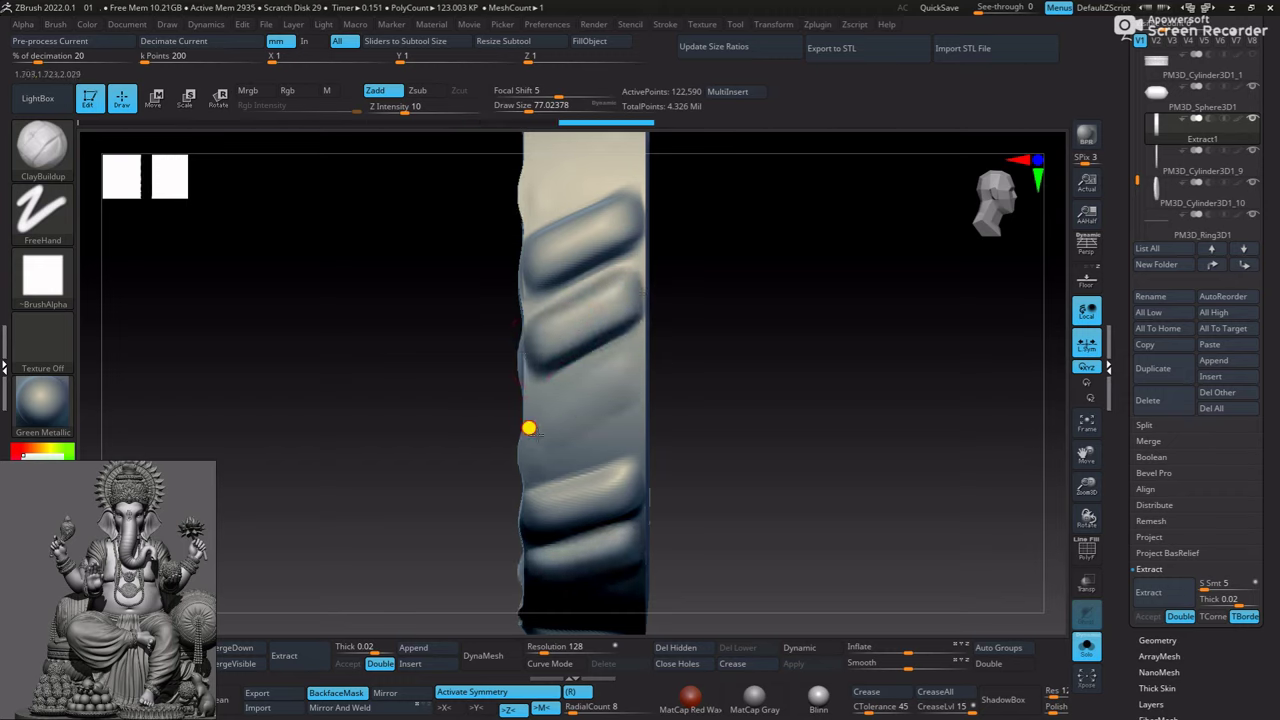
key(ctrl+shift+z)
key(ctrl+shift+z)
key(ctrl+shift+z)
key(ctrl+z)
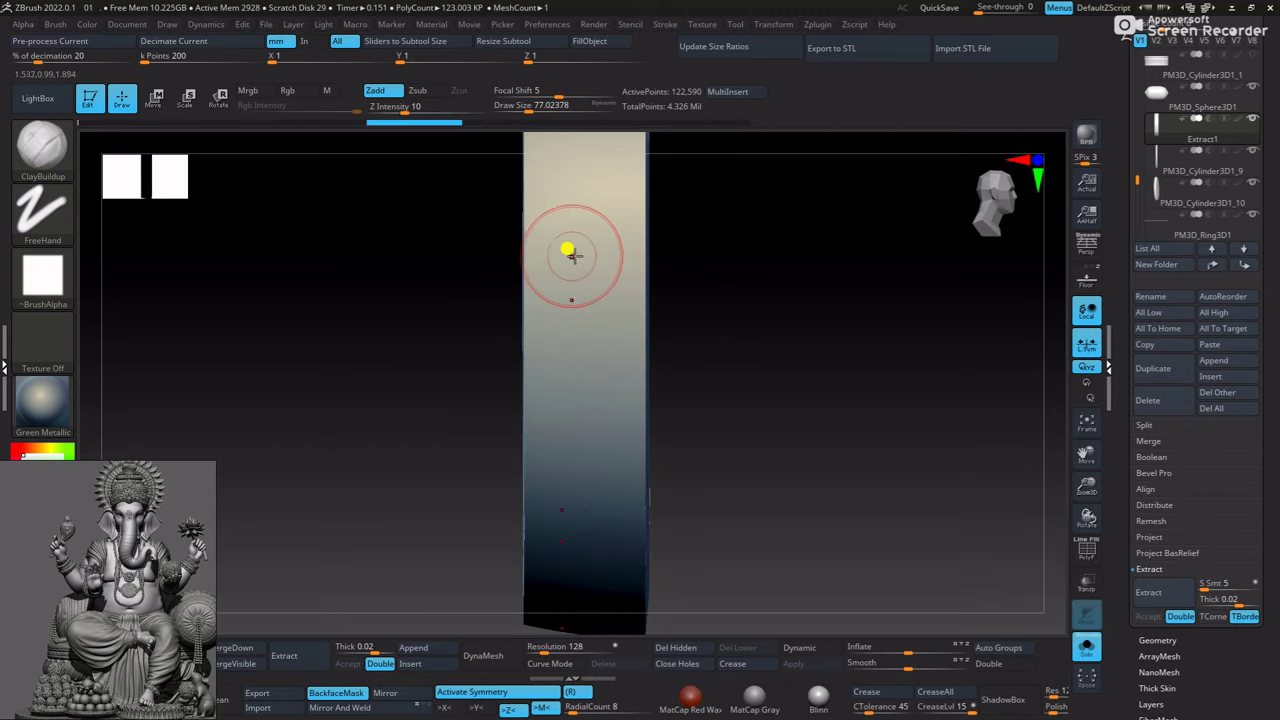
key(ctrl+z)
key(ctrl+z)
key(ctrl+z)
key(ctrl+z)
key(ctrl+z)
key(ctrl+z)
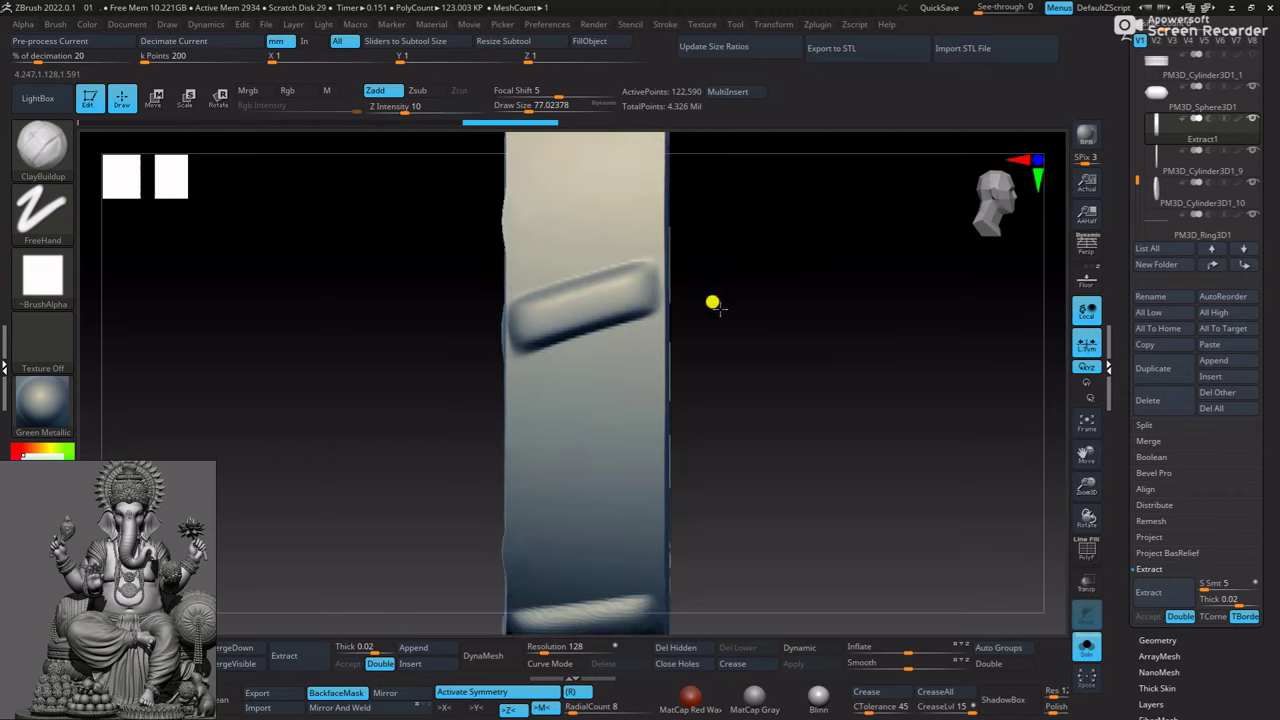
key(ctrl+z)
key(ctrl+z)
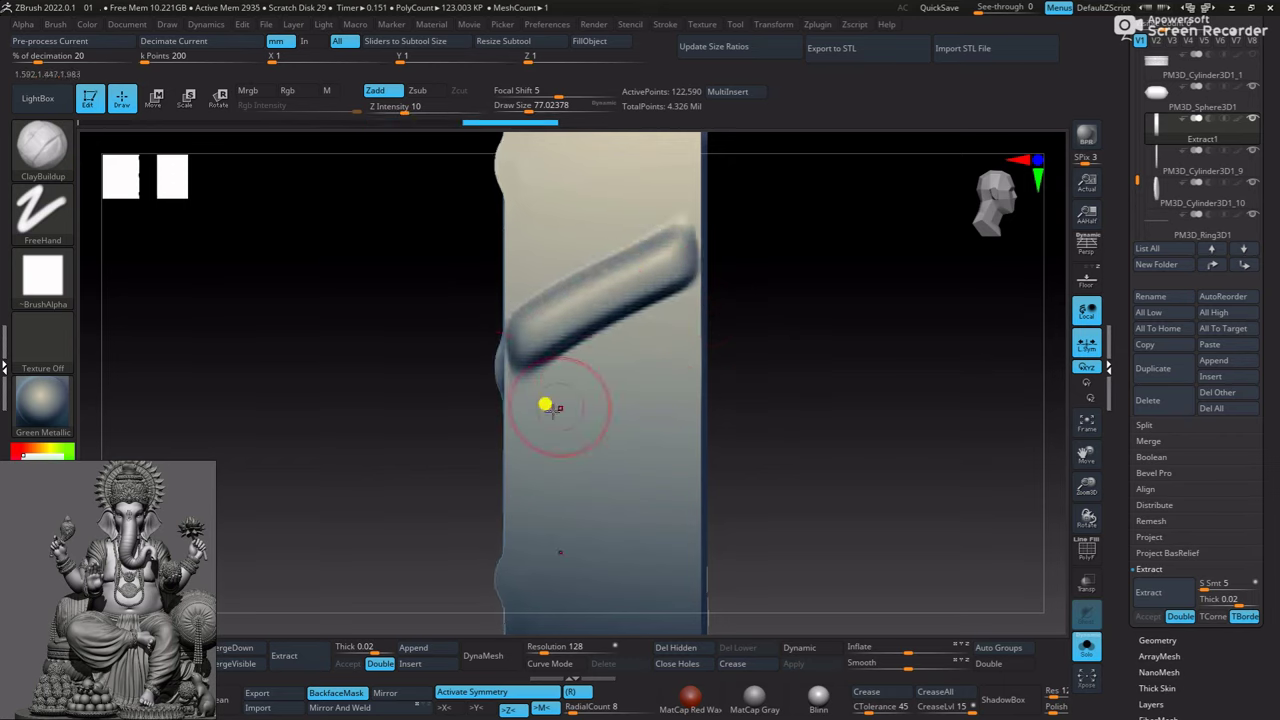
key(ctrl+shift+z)
key(ctrl+shift+z)
key(ctrl+shift+z)
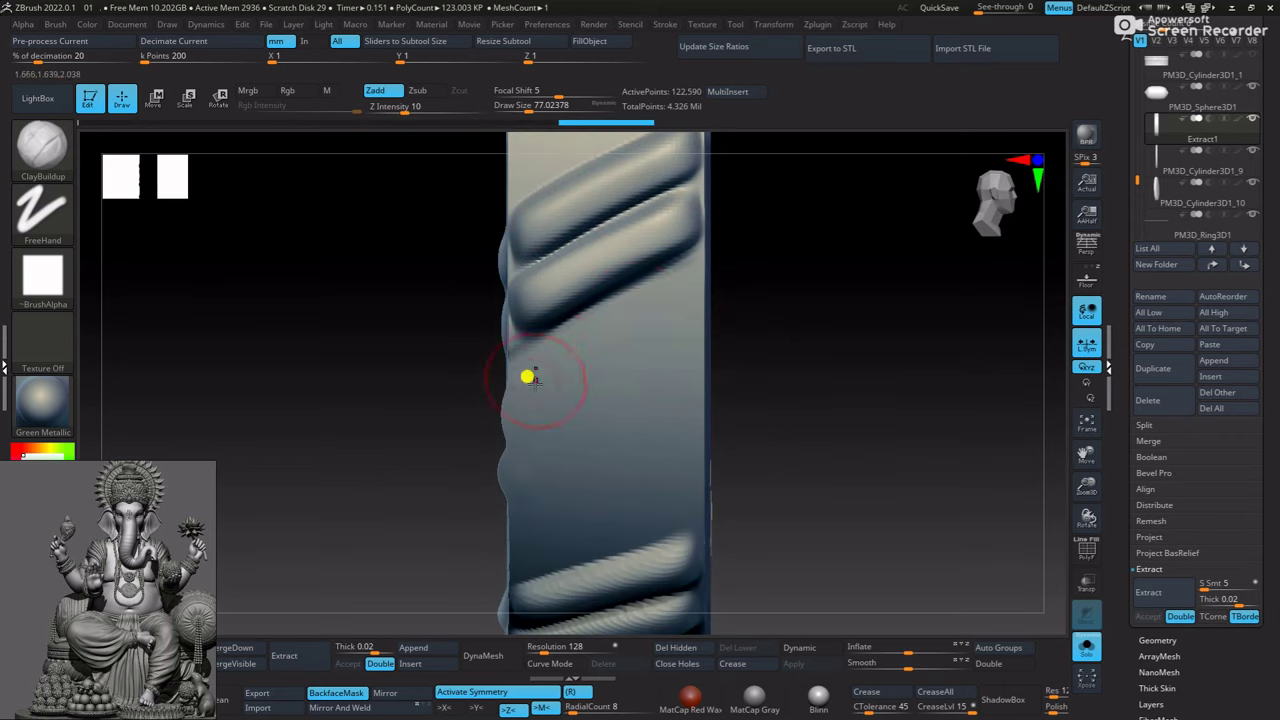
key(ctrl+shift+z)
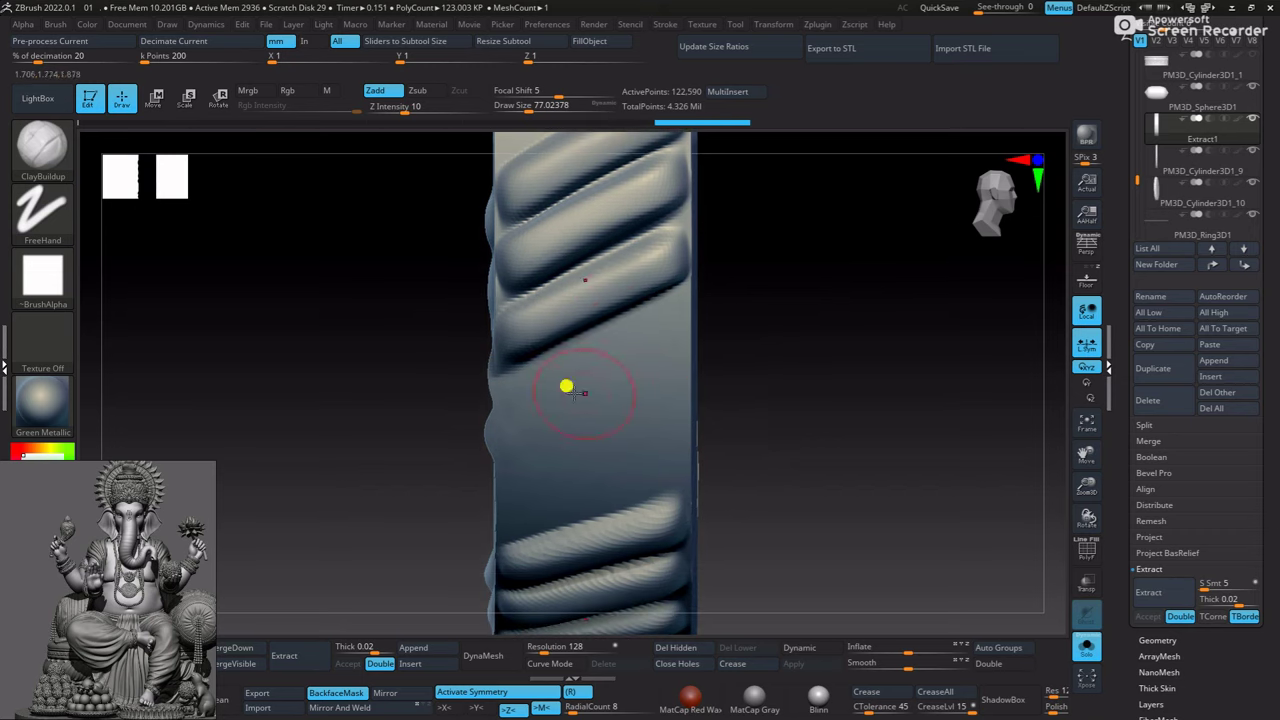
key(ctrl+shift+z)
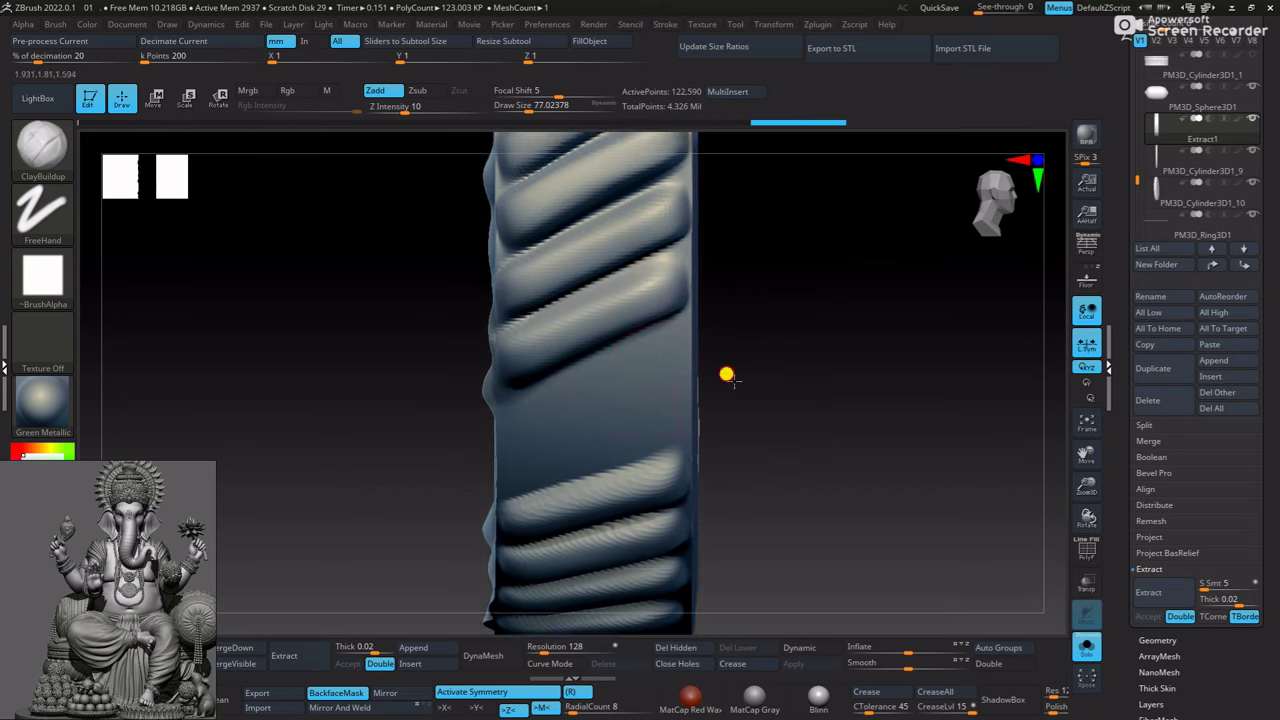
key(ctrl+shift+z)
key(ctrl+shift+z)
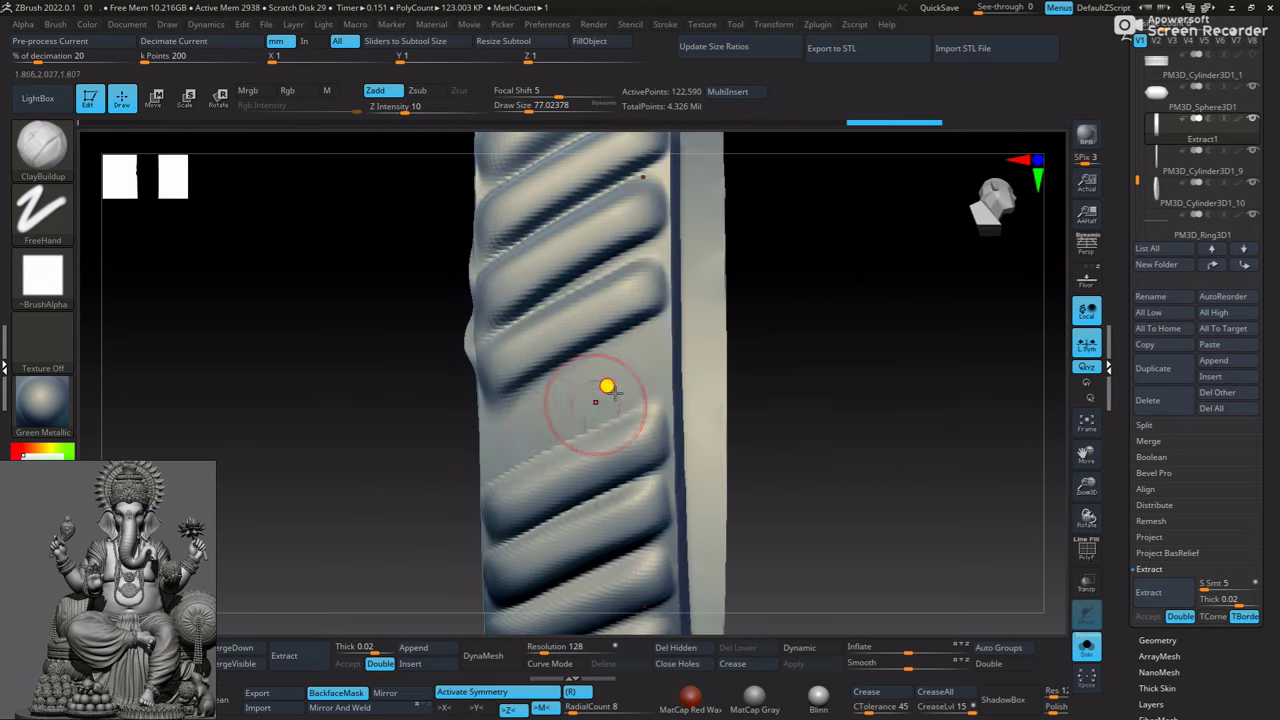
key(ctrl+z)
Pick DamStandard and redo the remaining strokes up to the finished ribbed band
key(b)
key(d)
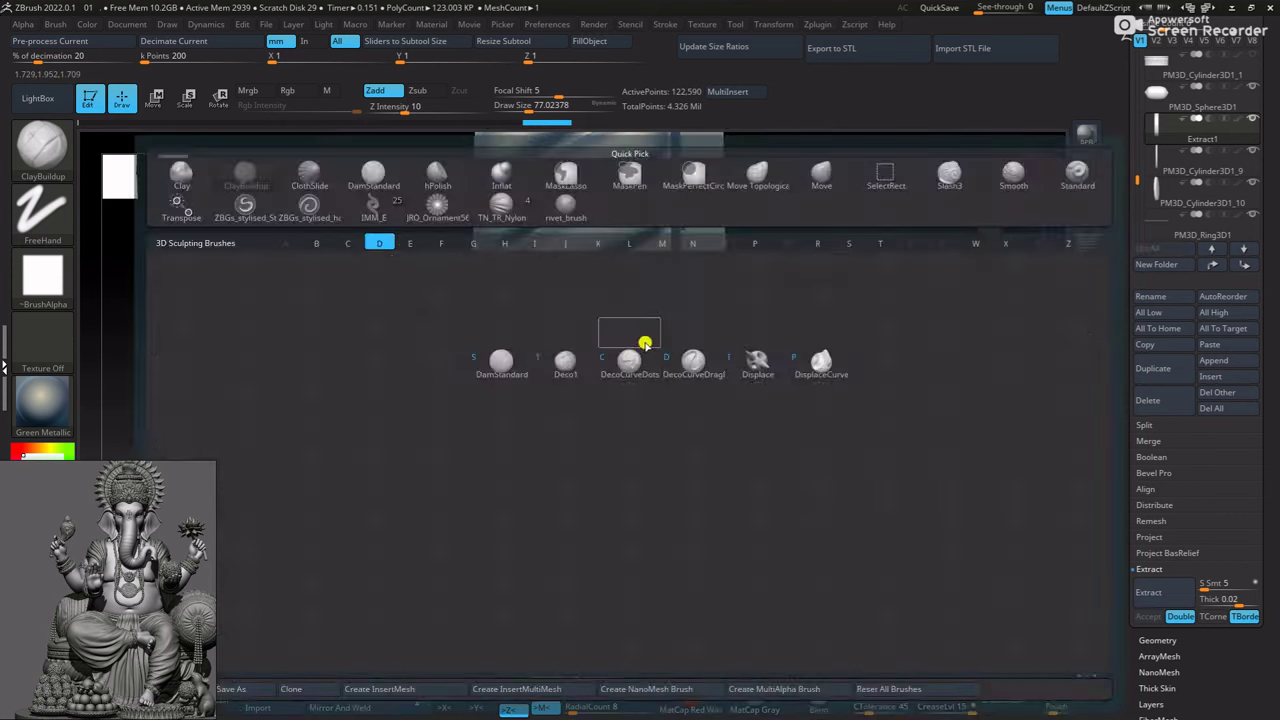
key(s)
key(ctrl+shift+z)
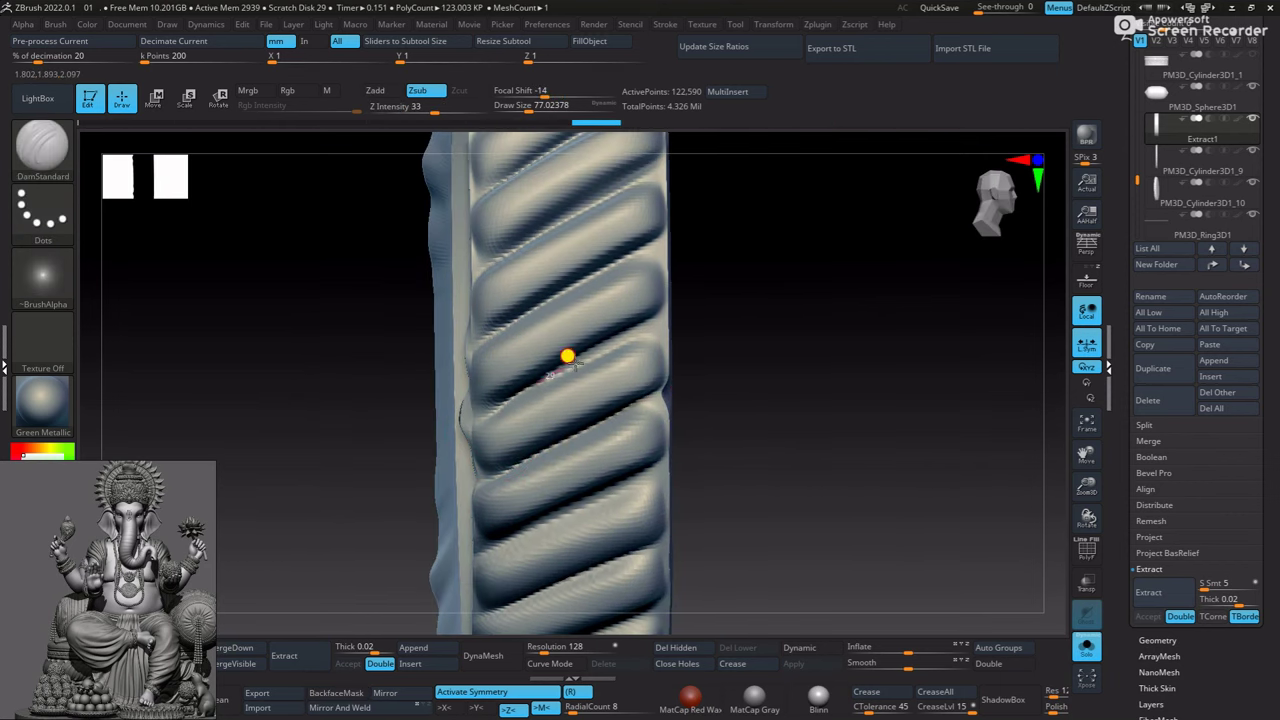
key(ctrl+shift+z)
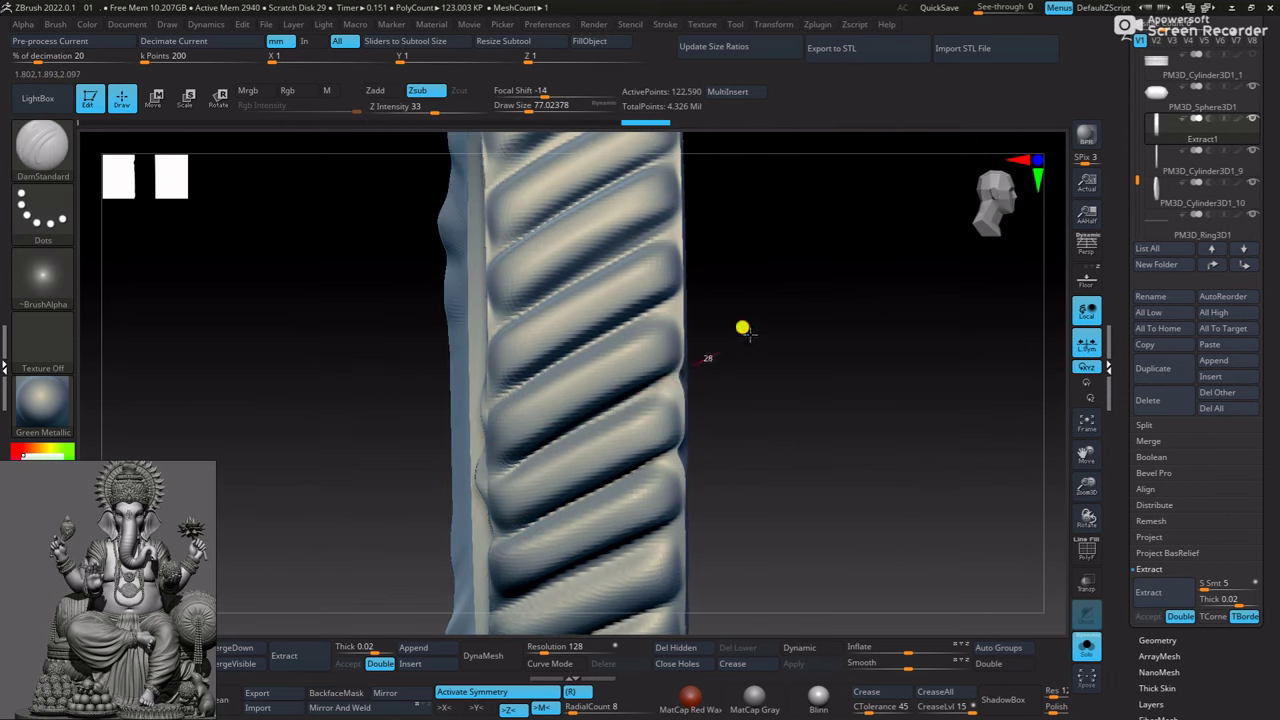
key(ctrl+shift+z)
key(ctrl+shift+z)
key(ctrl+shift+z)
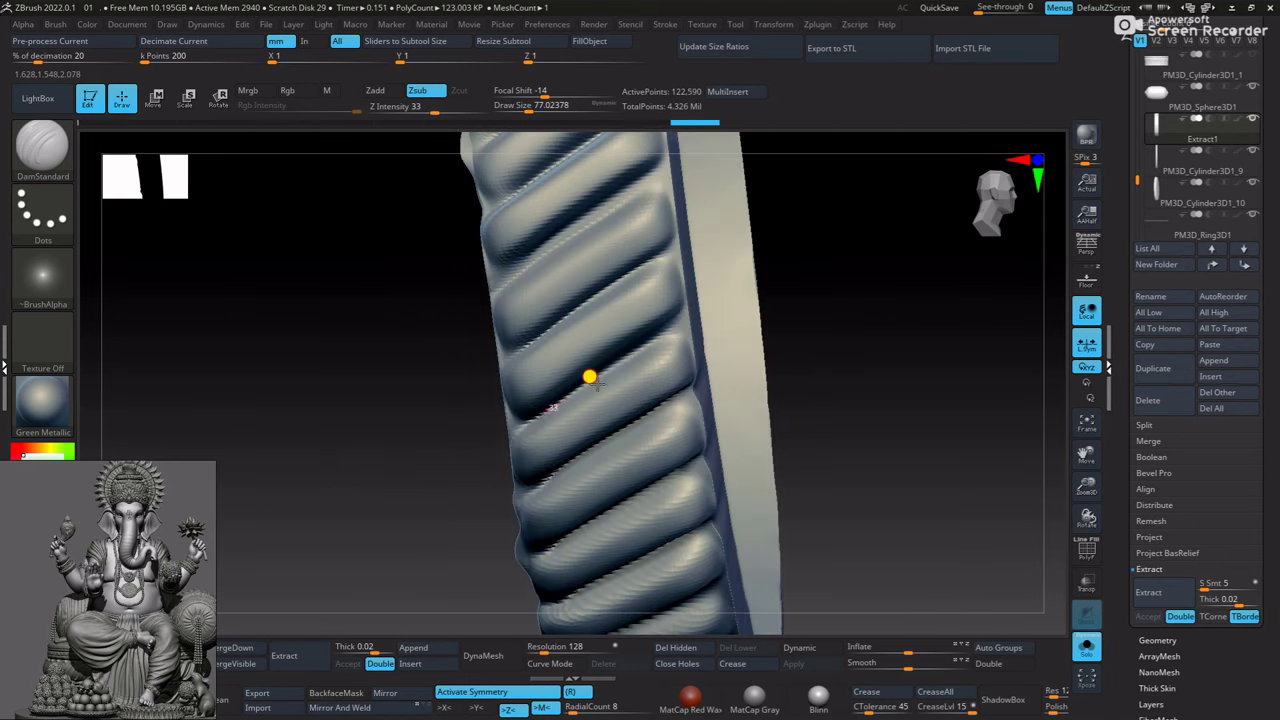
key(ctrl+shift+z)
key(ctrl+shift+z)
key(ctrl+shift+z)
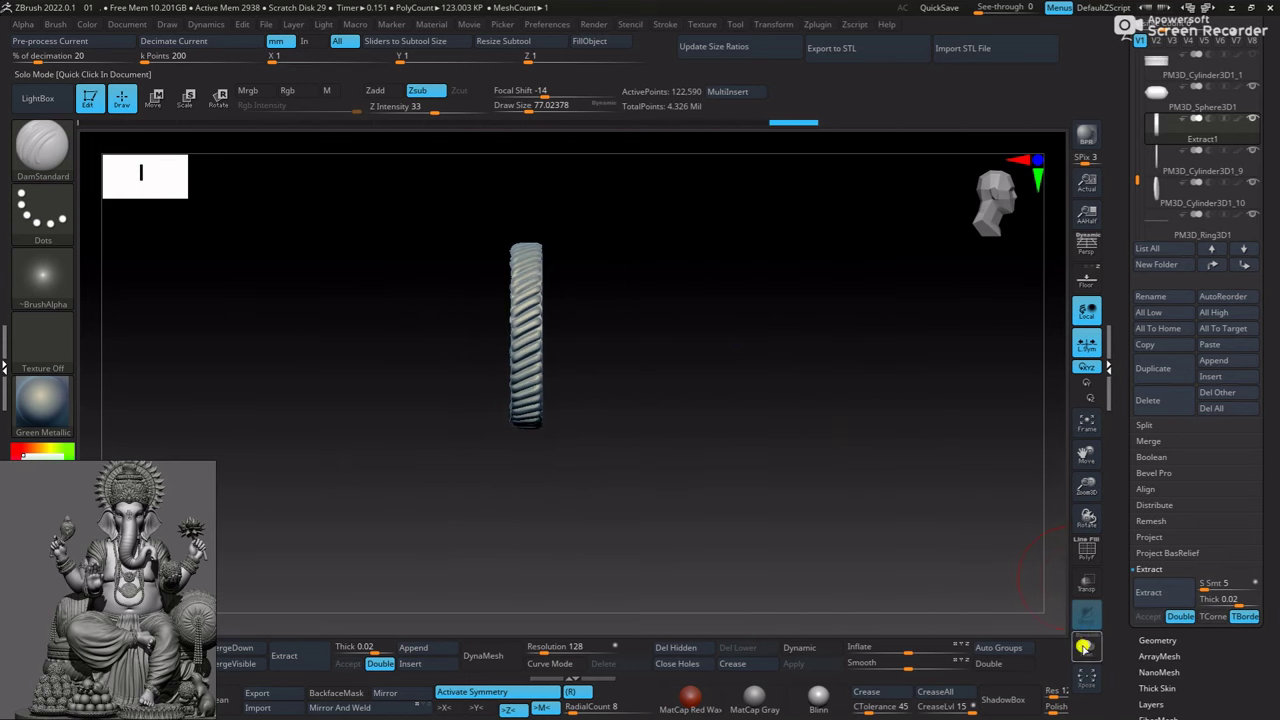
key(ctrl+shift+z)
Slide the rope ring slightly along the bolster with Transpose
key(ctrl+shift+z)
key(ctrl+shift+z)
key(ctrl+shift+z)
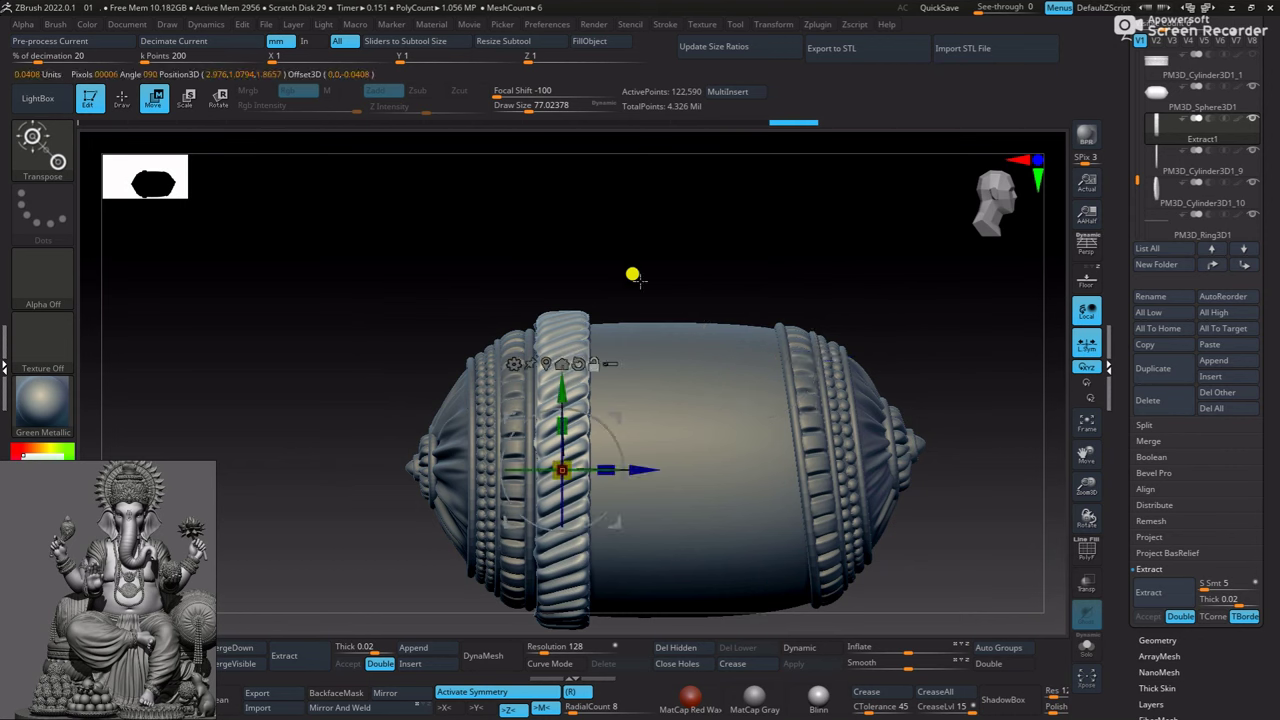
key(ctrl+shift+z)
key(ctrl+shift+z)
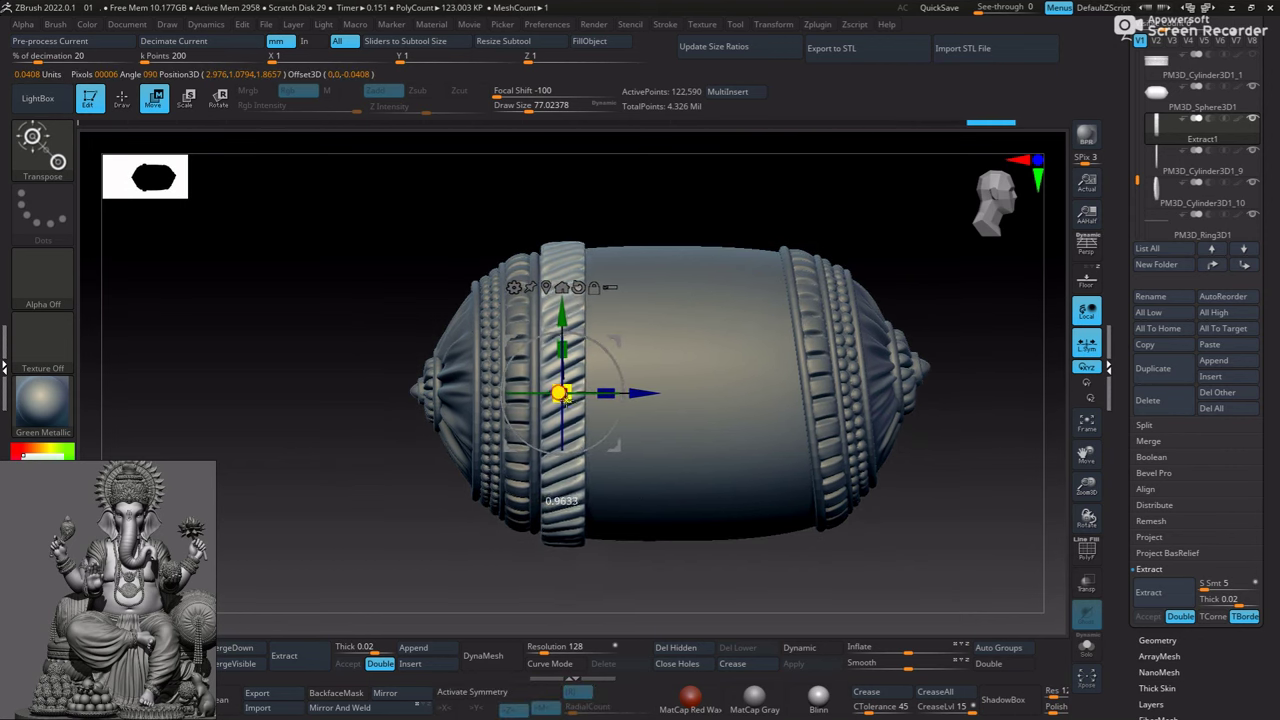
drag(566, 393, 551, 391)
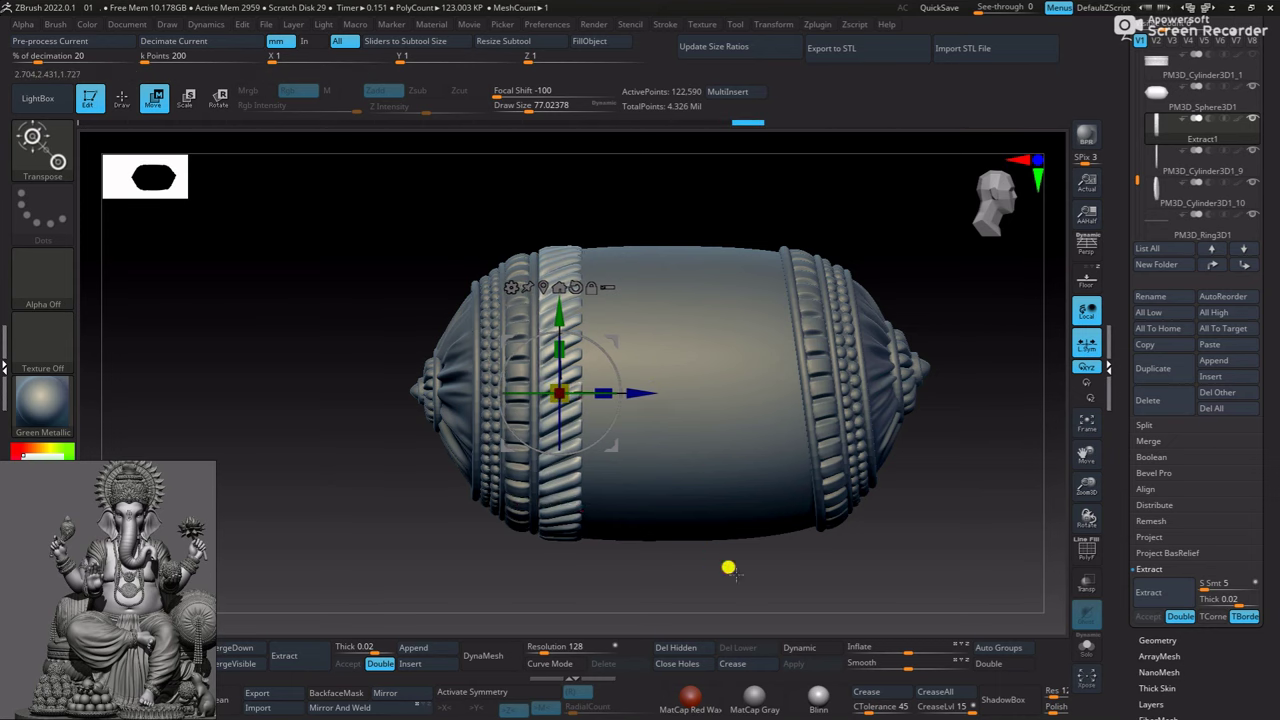
ctrl+right_drag(726, 563, 691, 389)
mouse_move(634, 226)
ctrl+right_down()
mouse_move(720, 271)
mouse_move(578, 253)
mouse_move(729, 280)
mouse_move(866, 531)
mouse_move(866, 431)
mouse_move(615, 175)
mouse_move(517, 300)
ctrl+right_up()
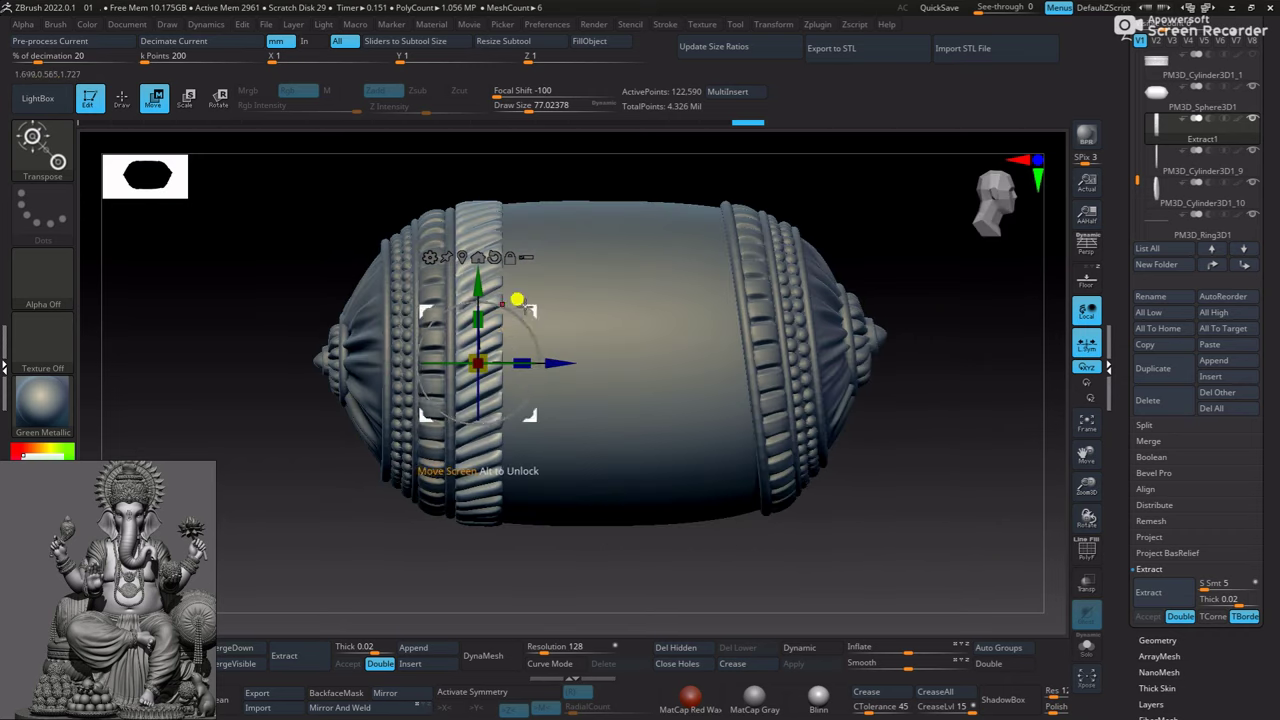
Create a mirrored copy with Mirror And Weld and slide it beside the first ring
key(q)
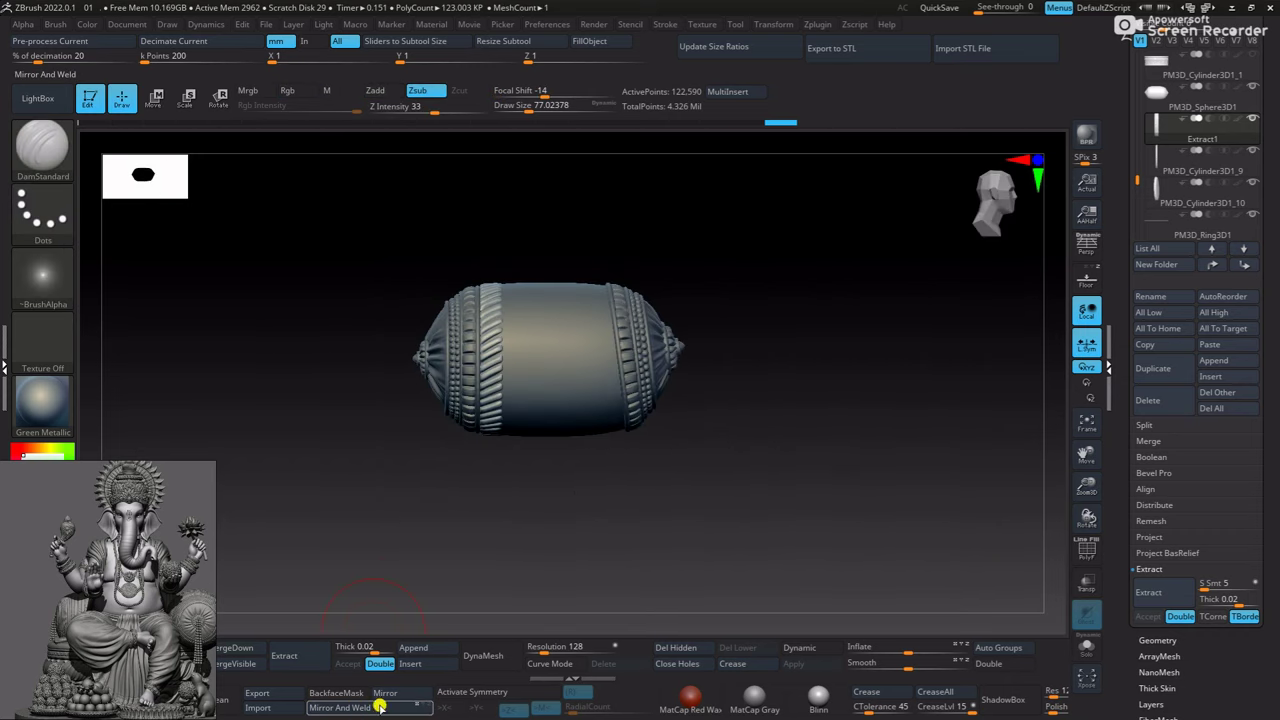
click(385, 692)
click(566, 340)
key(w)
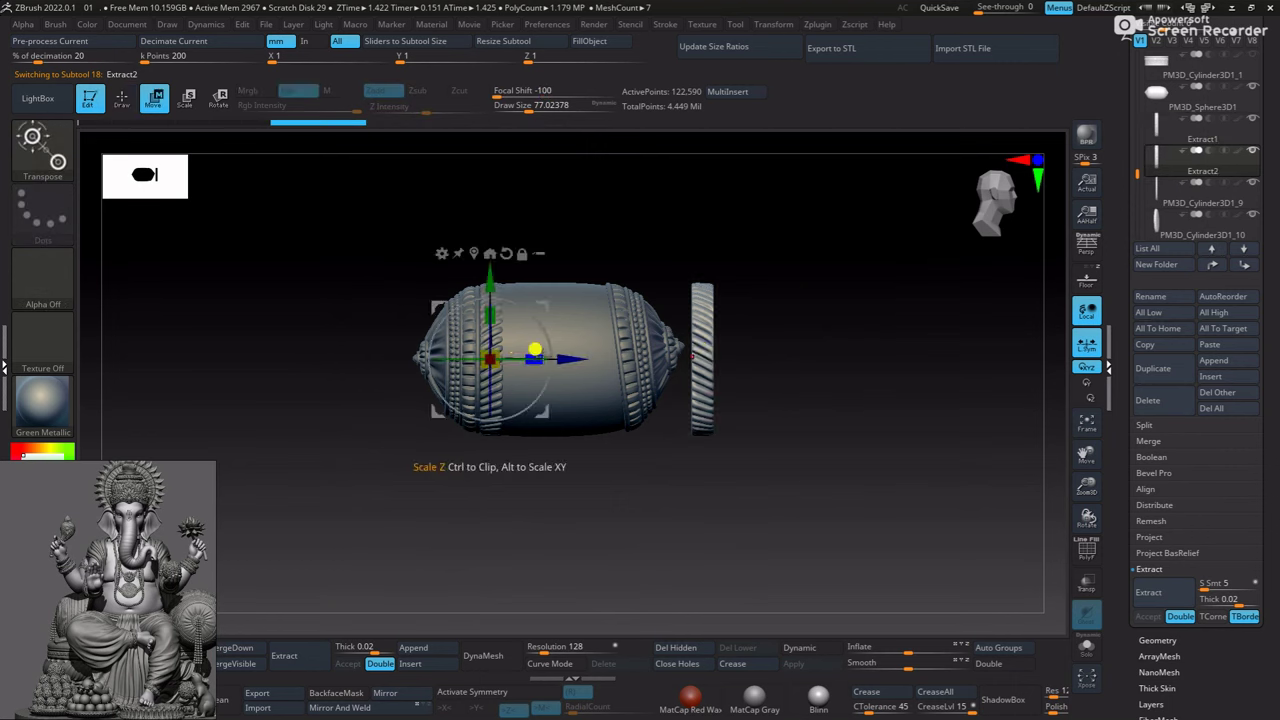
drag(745, 349, 582, 362)
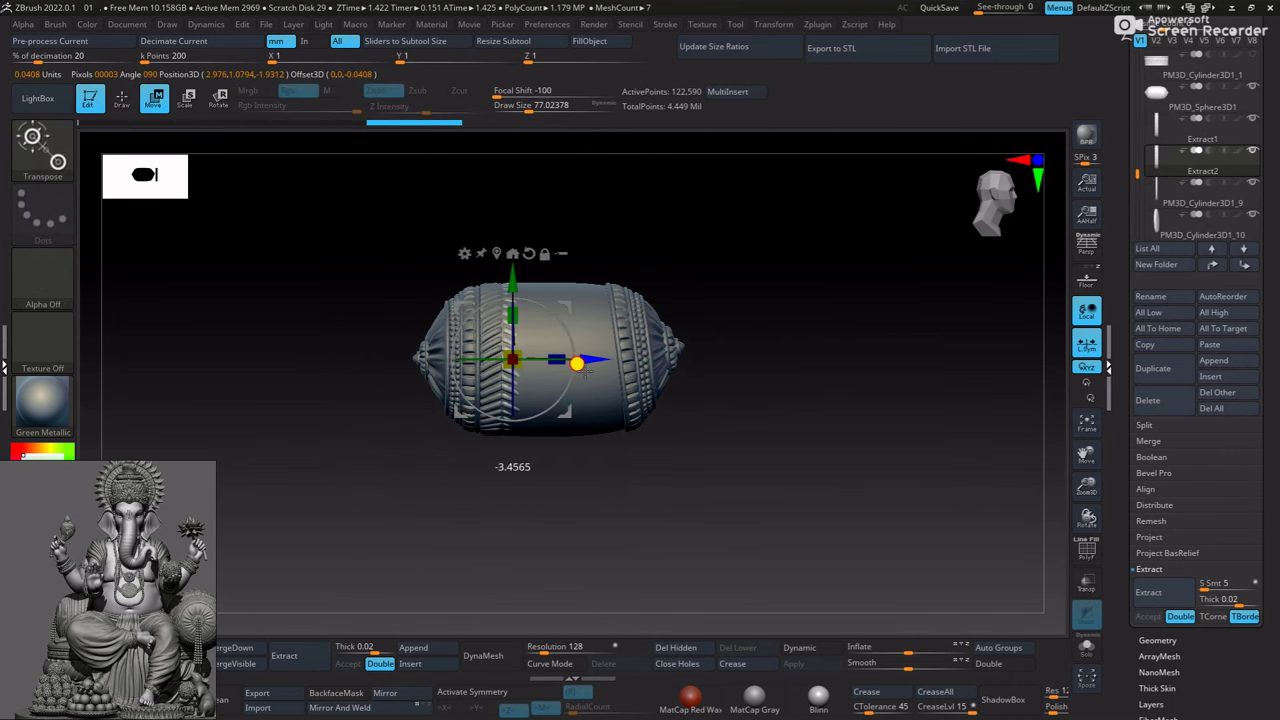
key(f)
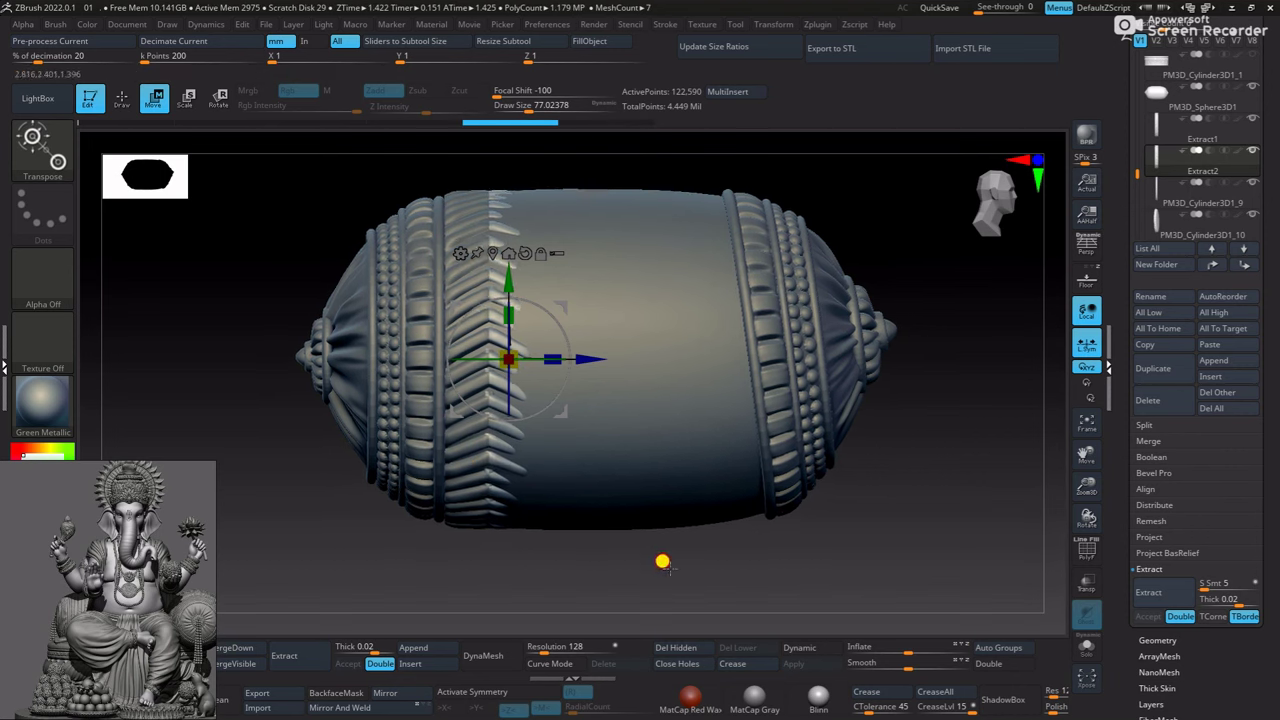
Add Gizmo deformers to both ring halves and twist them to line up the chevron
click(459, 252)
click(580, 394)
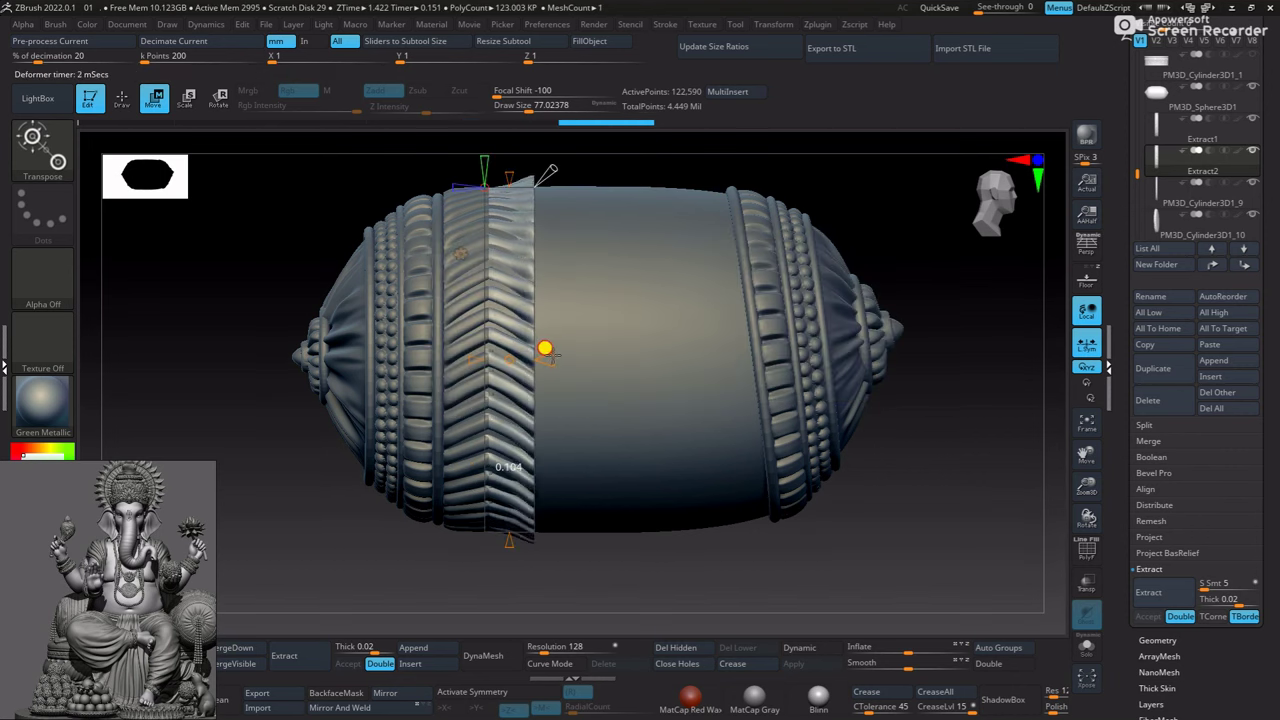
mouse_move(563, 365)
mouse_down()
mouse_move(548, 378)
mouse_move(542, 359)
mouse_move(537, 434)
mouse_up()
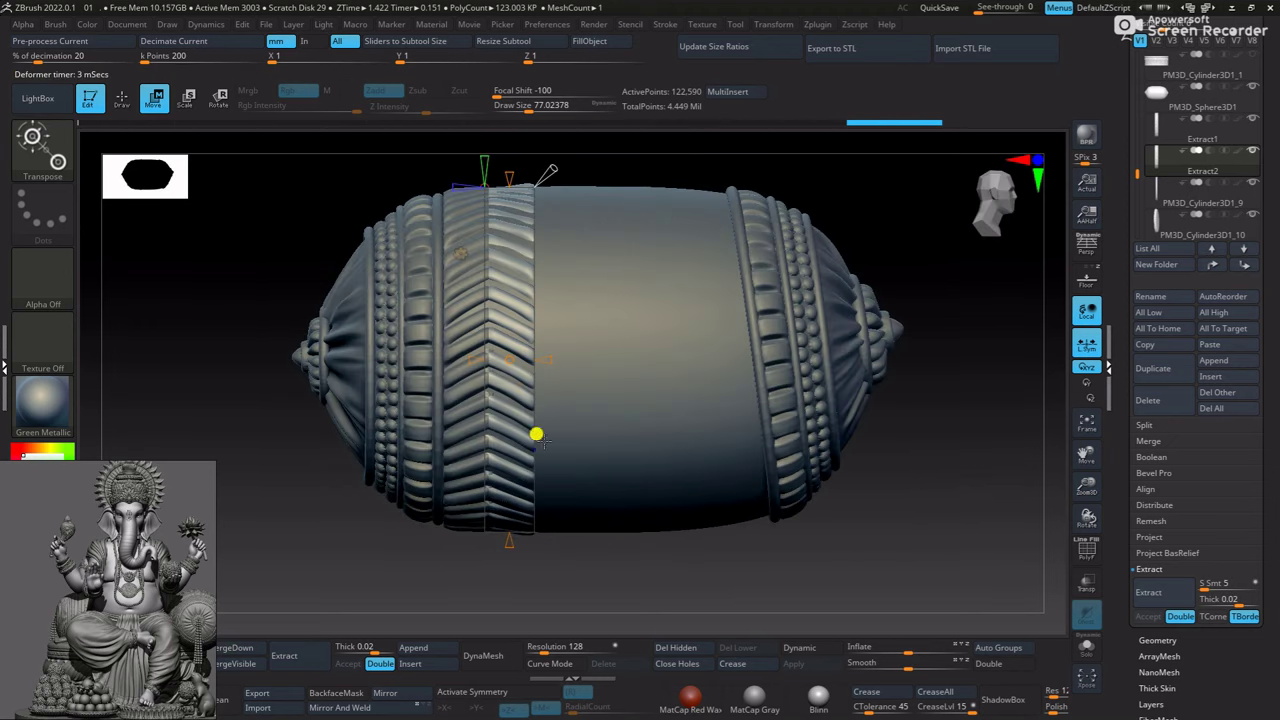
alt+click(453, 378)
click(418, 252)
click(531, 375)
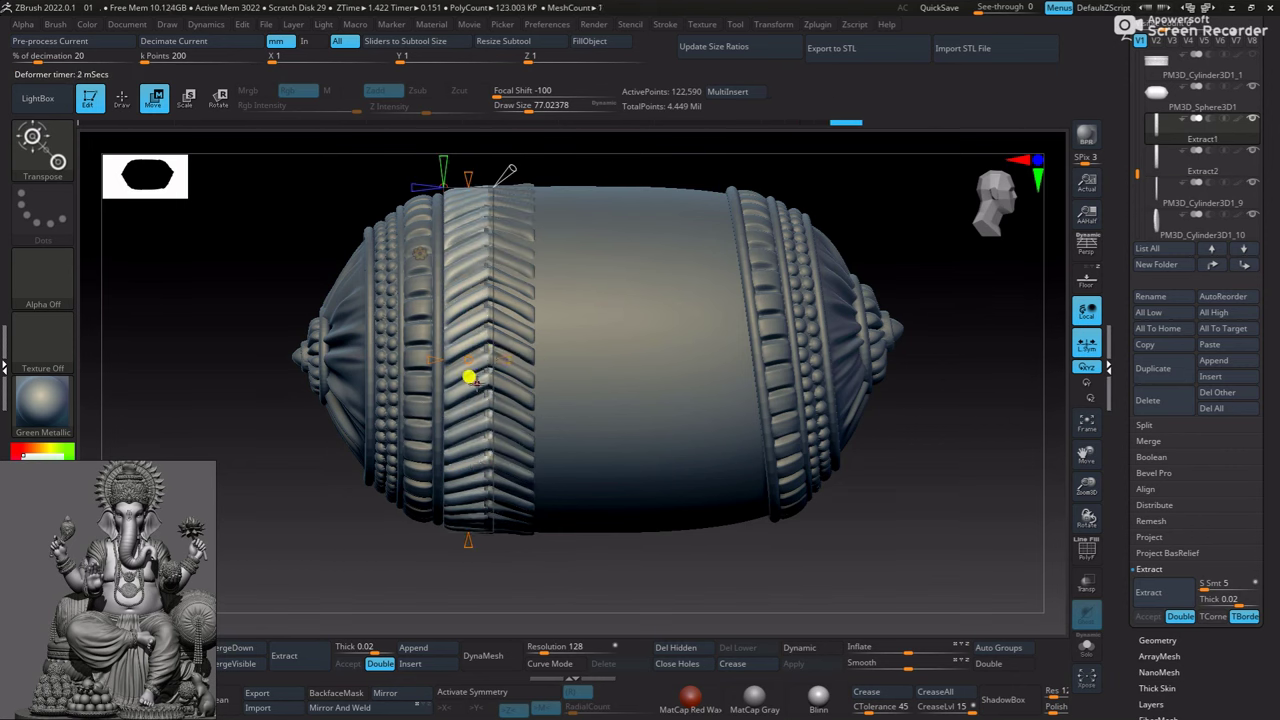
drag(600, 525, 586, 514)
Return to sculpt mode with DamStandard and bring up the Merge options
key(q)
key(b)
key(d)
key(s)
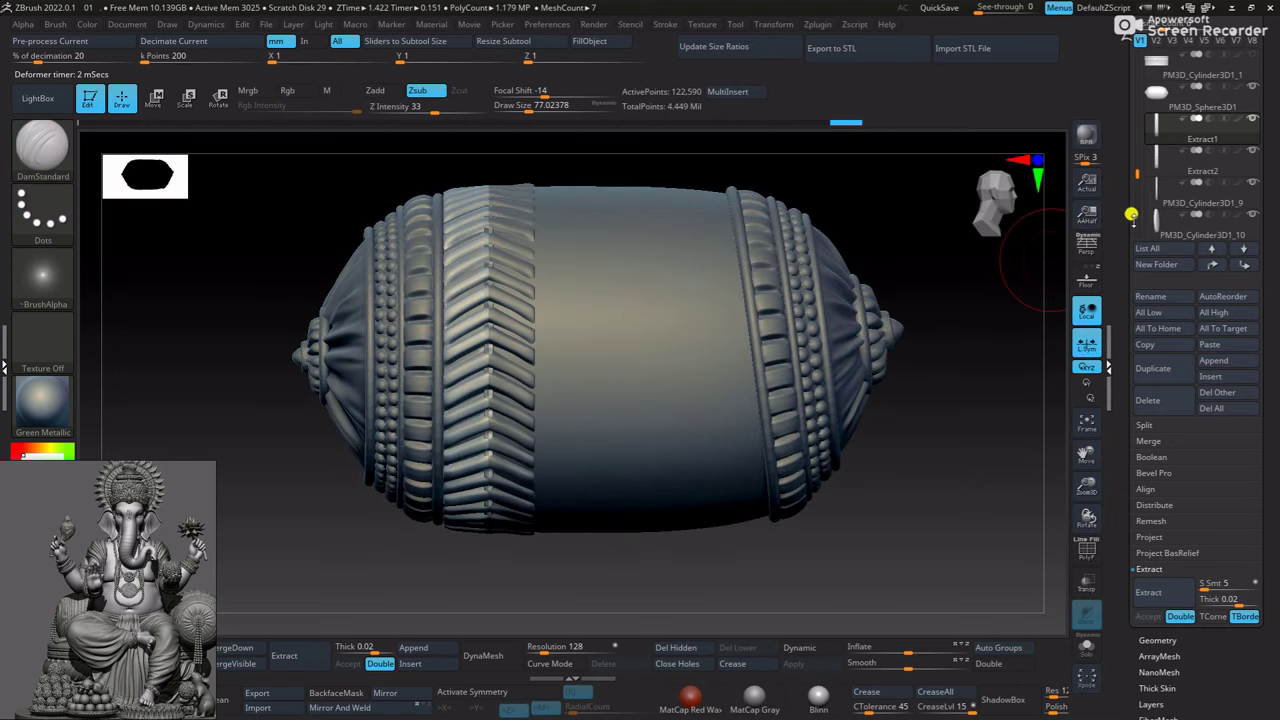
click(1148, 568)
MergeDown the mirrored ring into the original as one chevron band
click(1148, 441)
click(1158, 456)
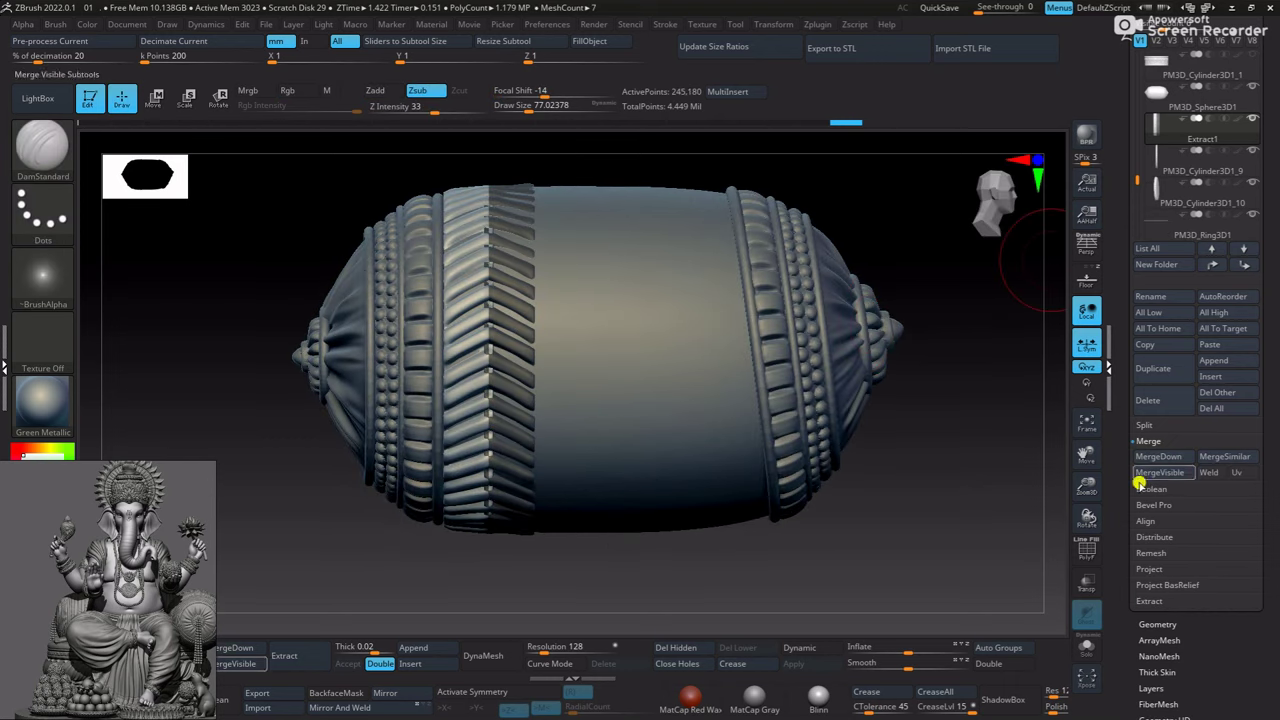
key(w)
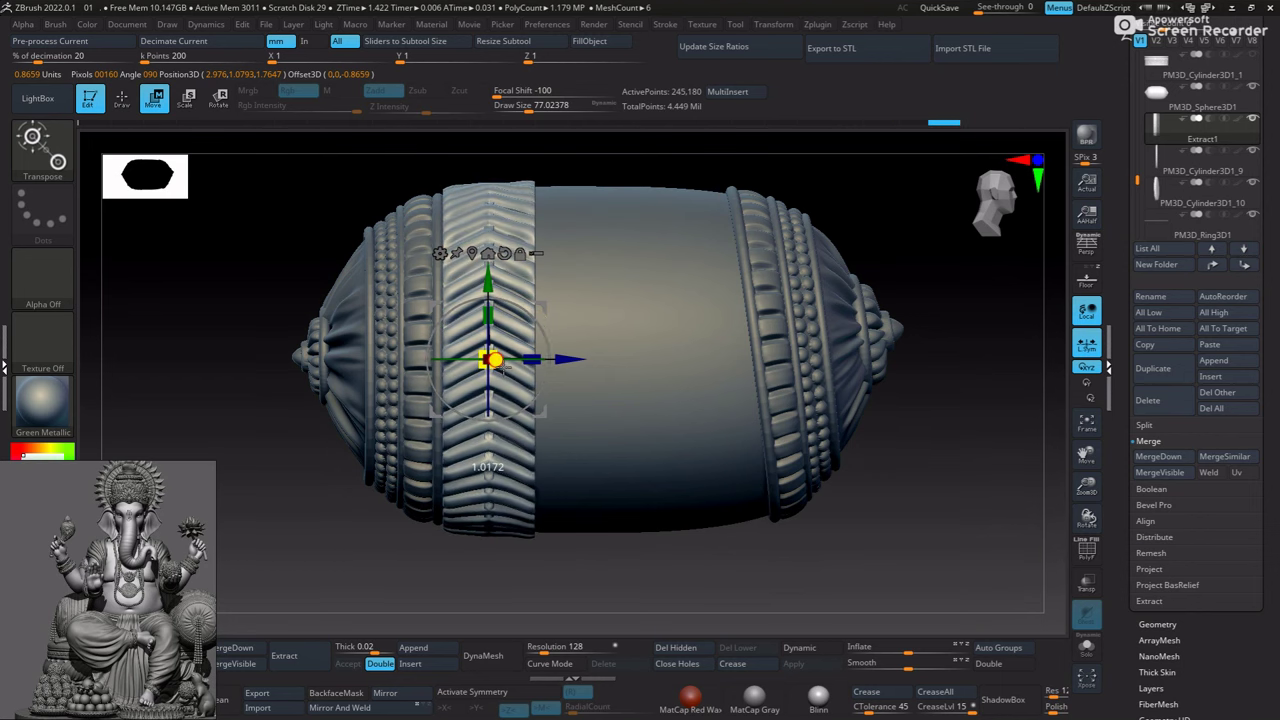
mouse_move(760, 545)
mouse_down()
mouse_move(685, 543)
mouse_move(523, 420)
mouse_up()
drag(488, 360, 490, 362)
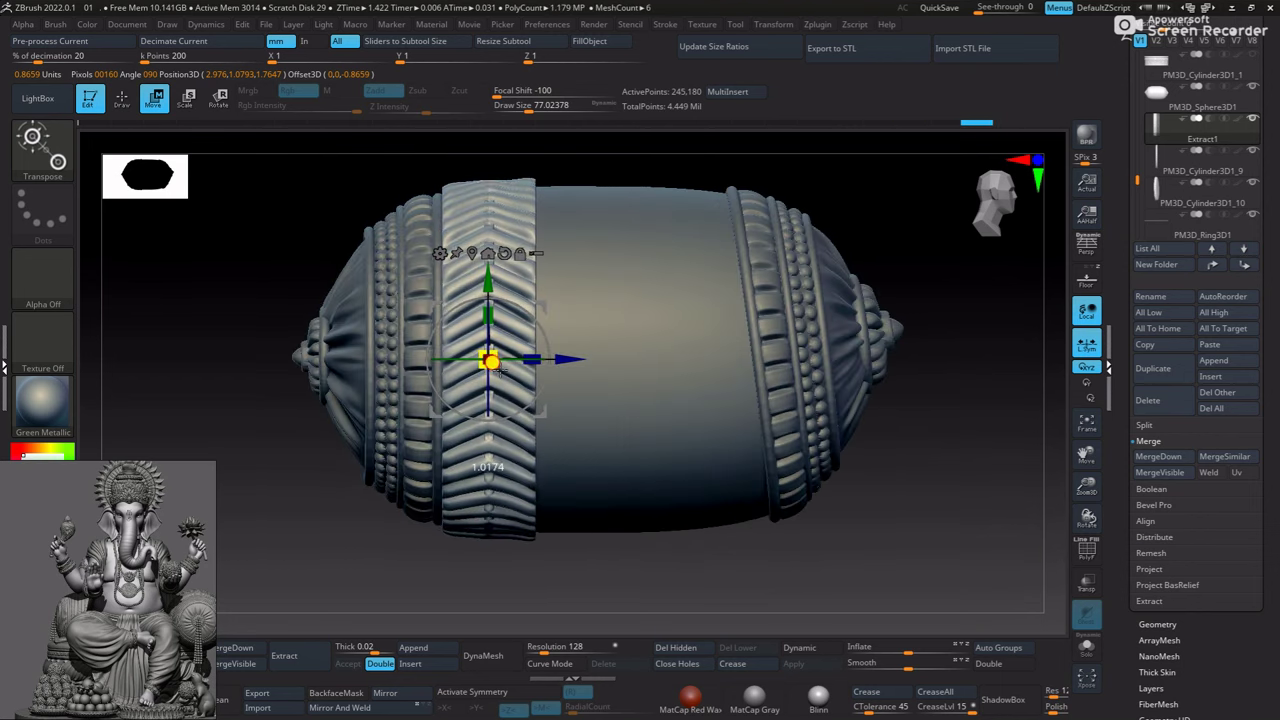
Reframe the bolster to a level side view of the chevron band in Move mode
key(q)
alt+drag(560, 570, 651, 537)
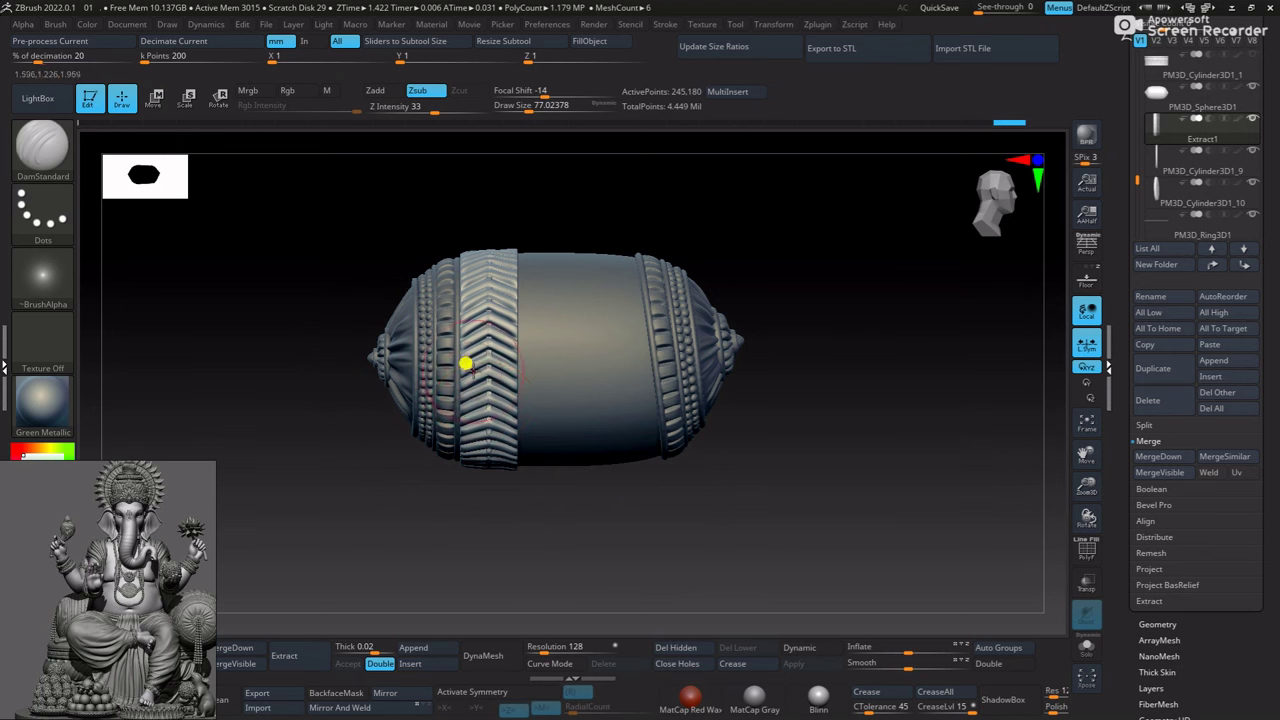
key(x)
alt+drag(457, 549, 477, 322)
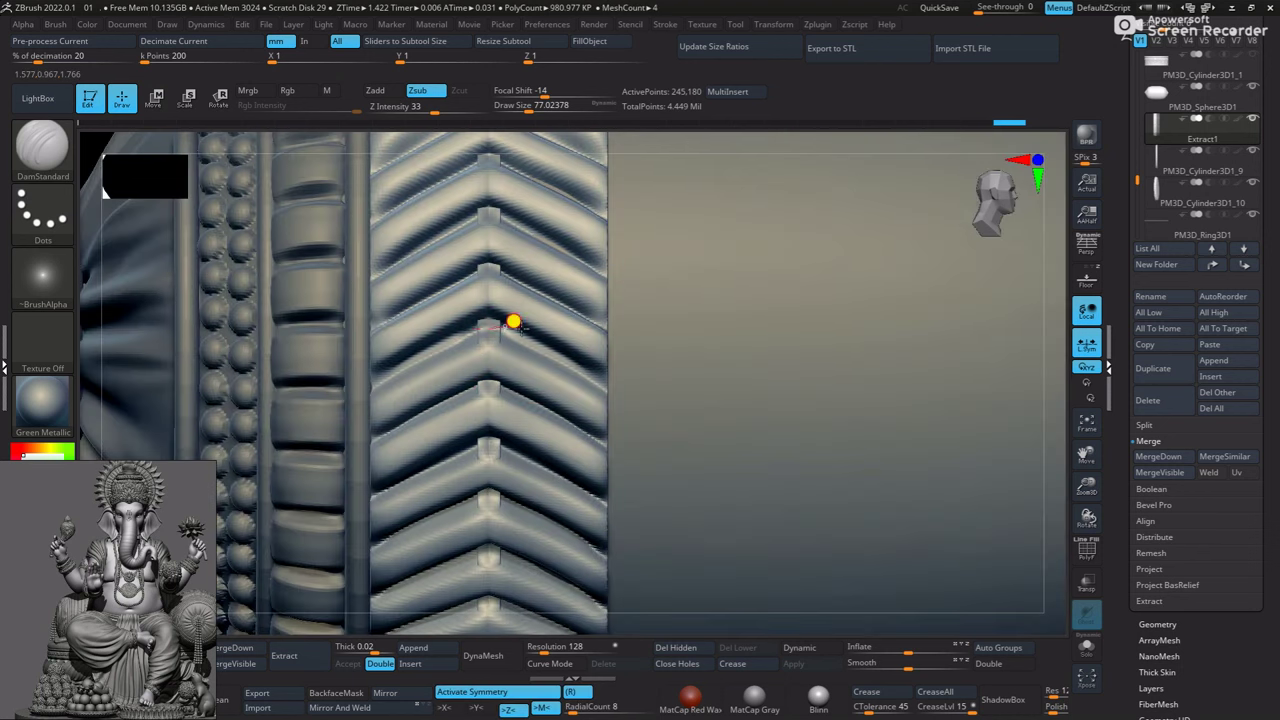
key(f)
mouse_move(386, 323)
mouse_down()
mouse_move(586, 391)
mouse_move(723, 380)
mouse_move(519, 343)
mouse_up()
key(w)
mouse_move(734, 336)
mouse_down()
mouse_move(943, 449)
mouse_move(618, 368)
mouse_up()
key(x)
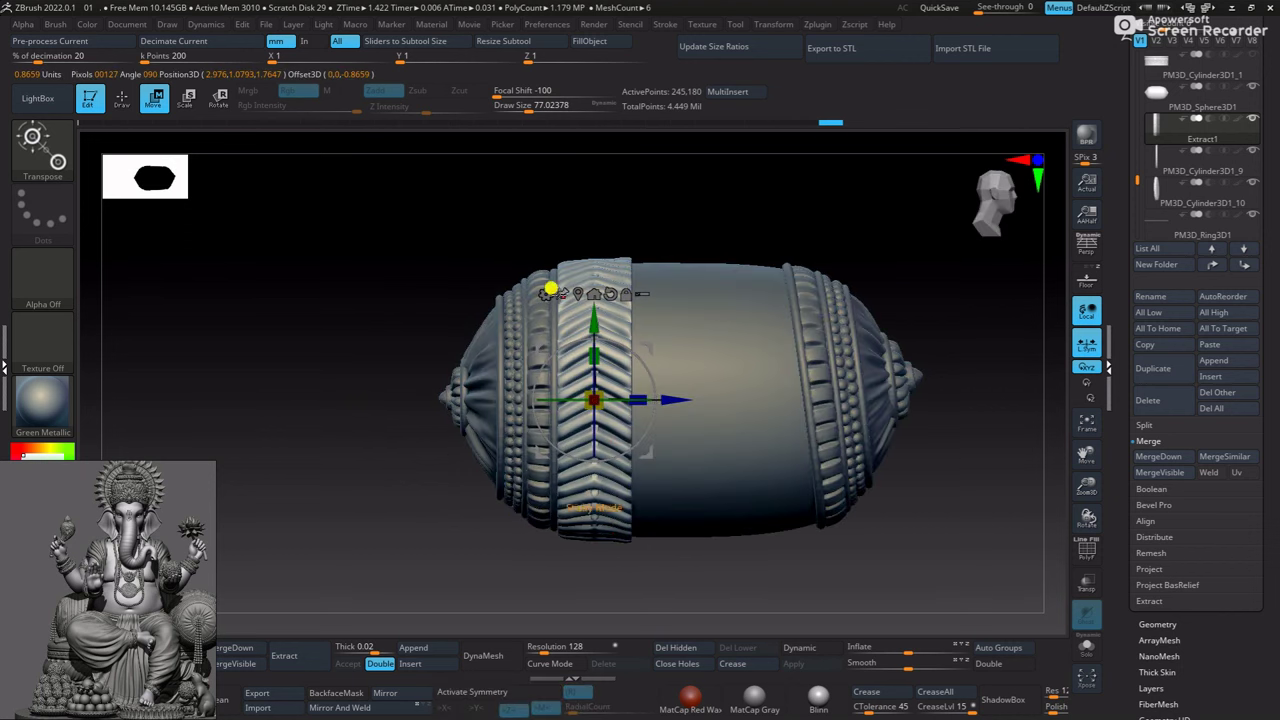
Add a Taper deformer to the band and set it to about -0.013
click(541, 290)
click(703, 428)
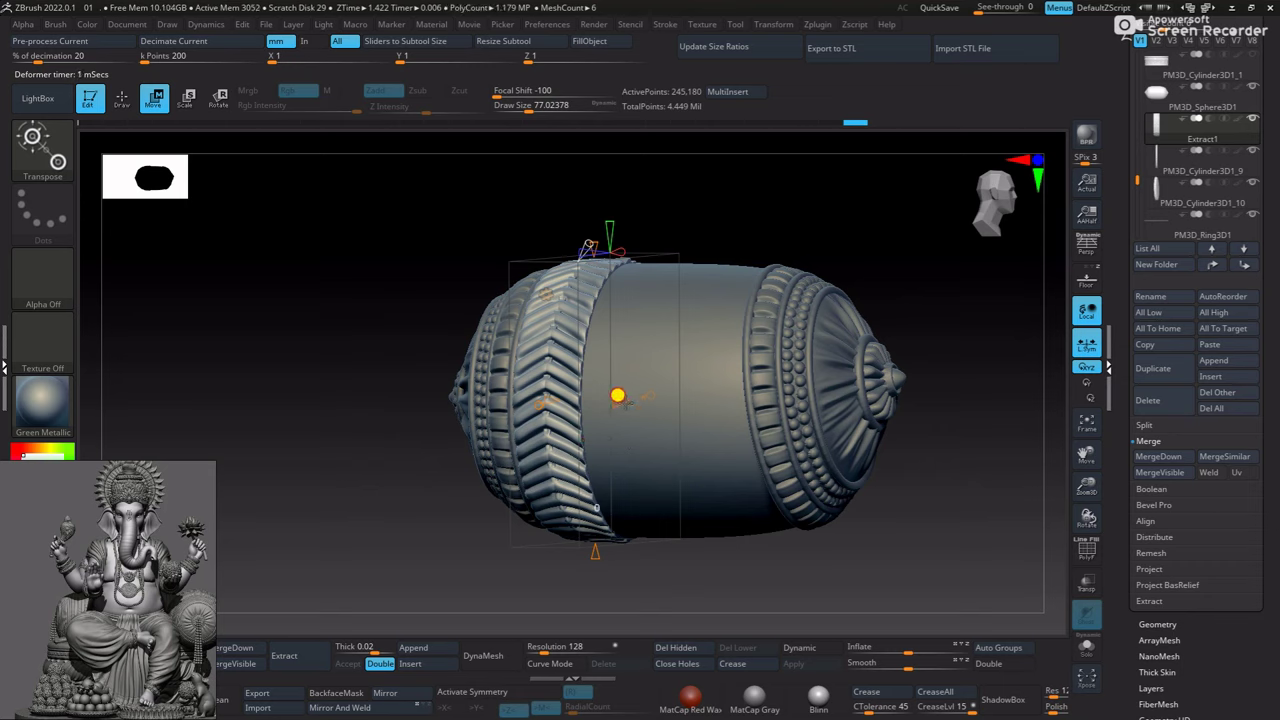
drag(609, 396, 604, 398)
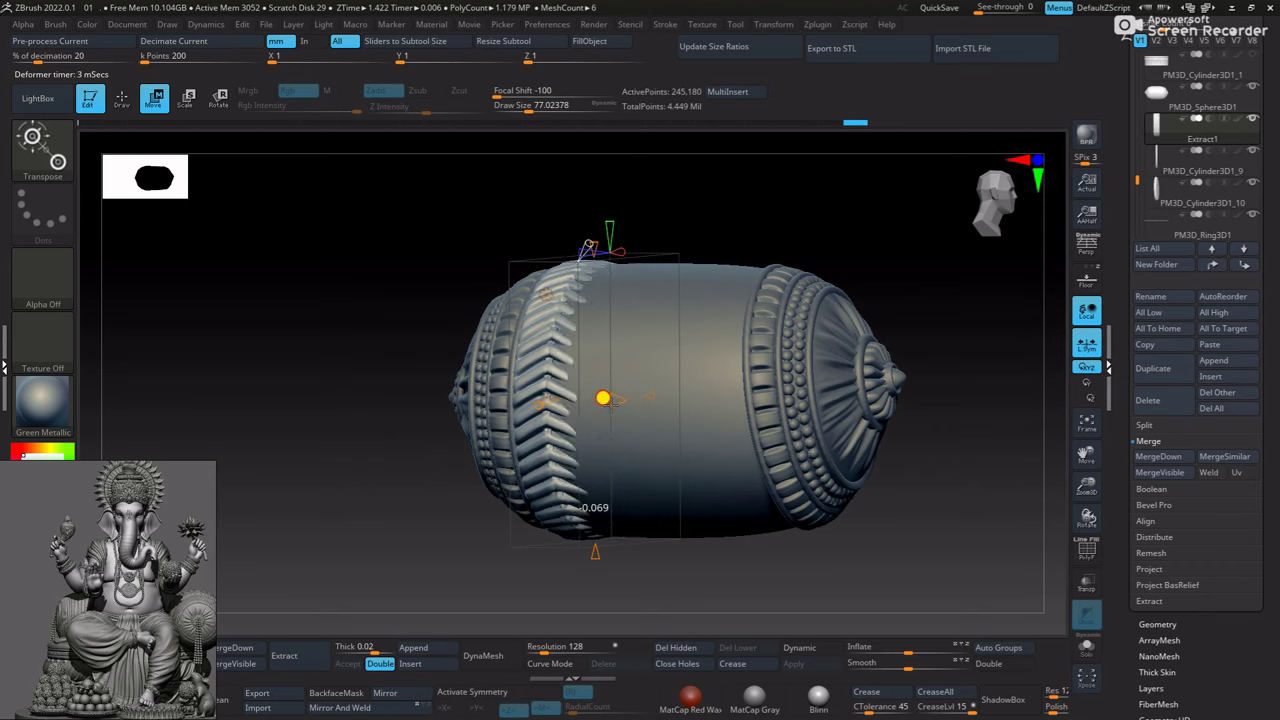
scroll(646, 389, up, 3)
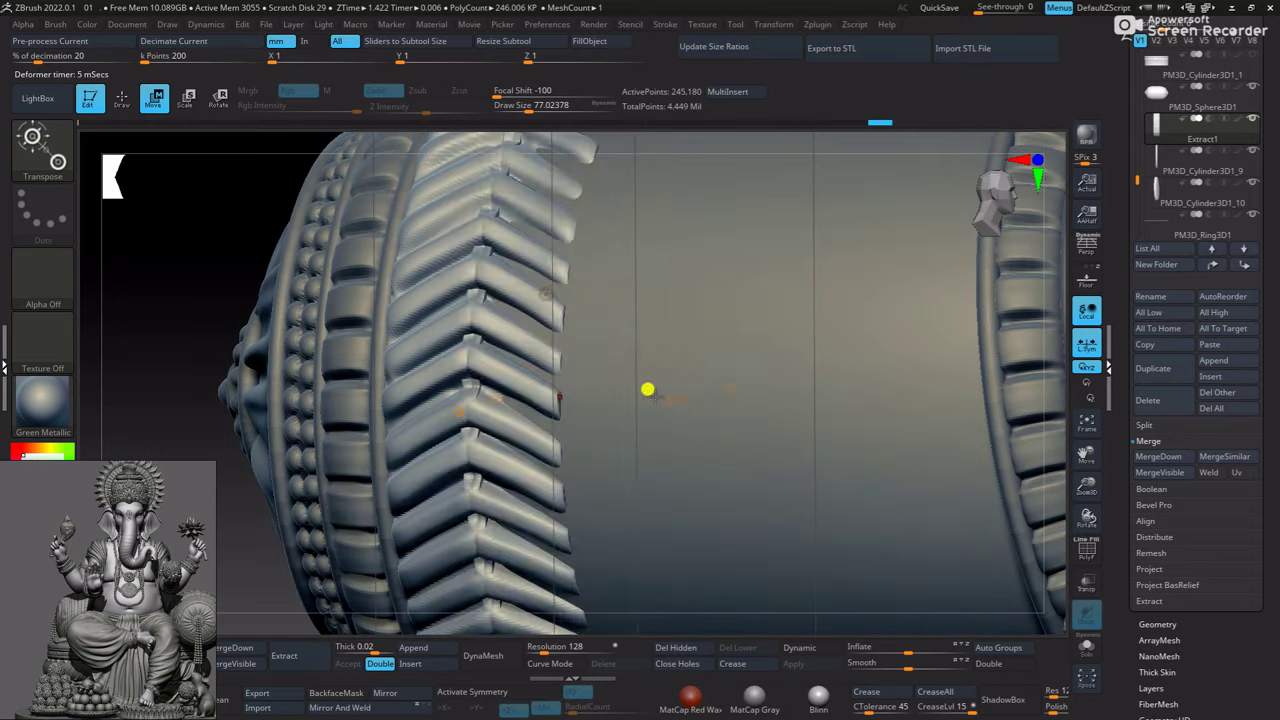
drag(657, 396, 658, 396)
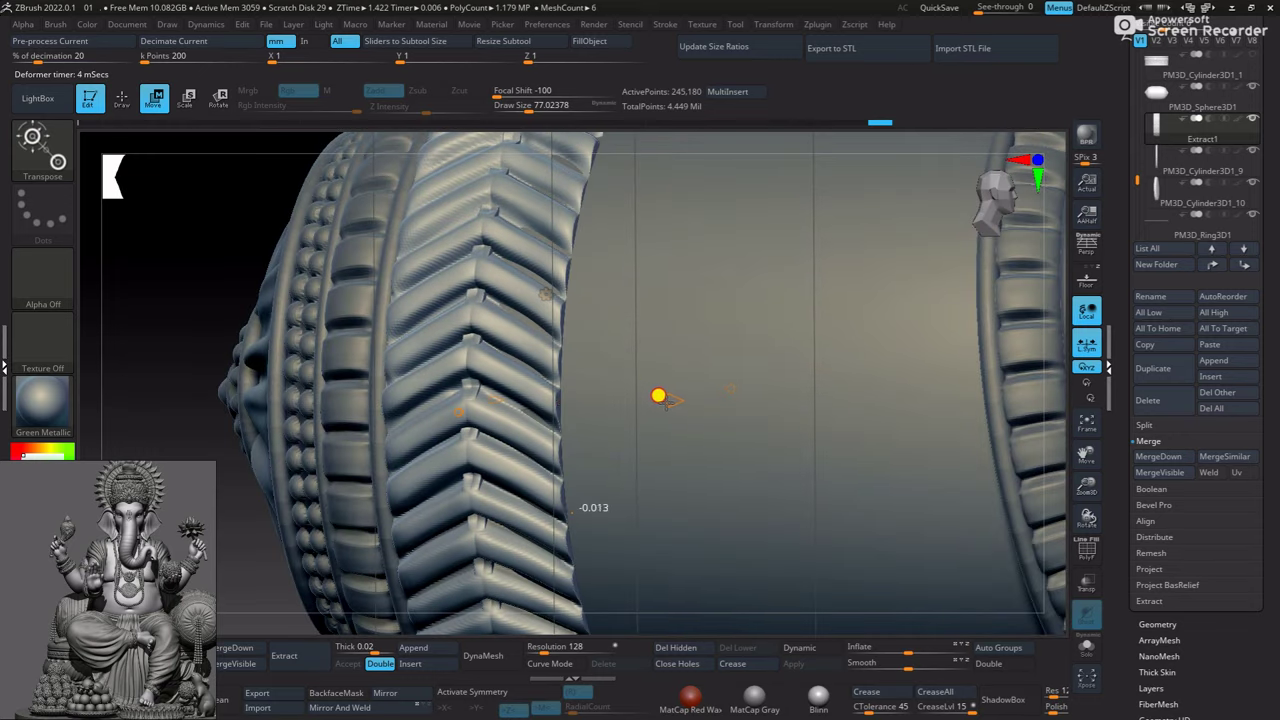
scroll(611, 622, down, 4)
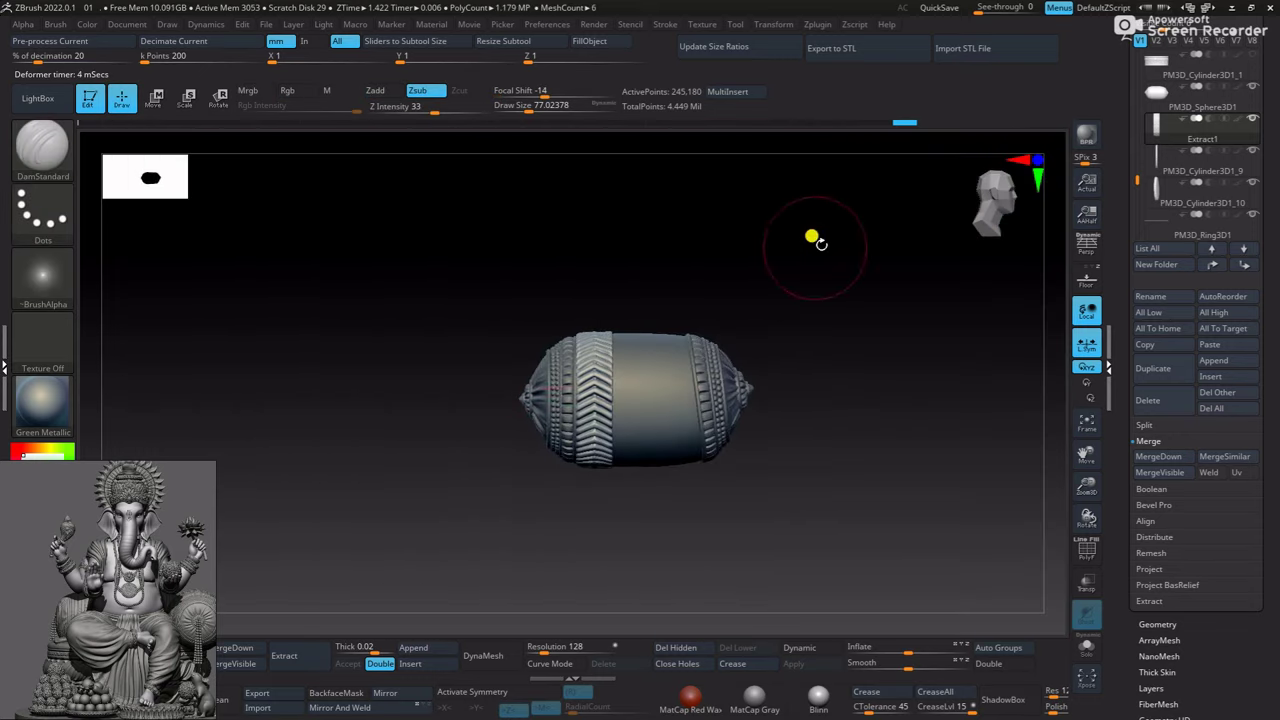
Ctrl-drag to duplicate the band as Extract2, move it right, and rotate it to realign its chevrons
ctrl+drag(549, 380, 600, 382)
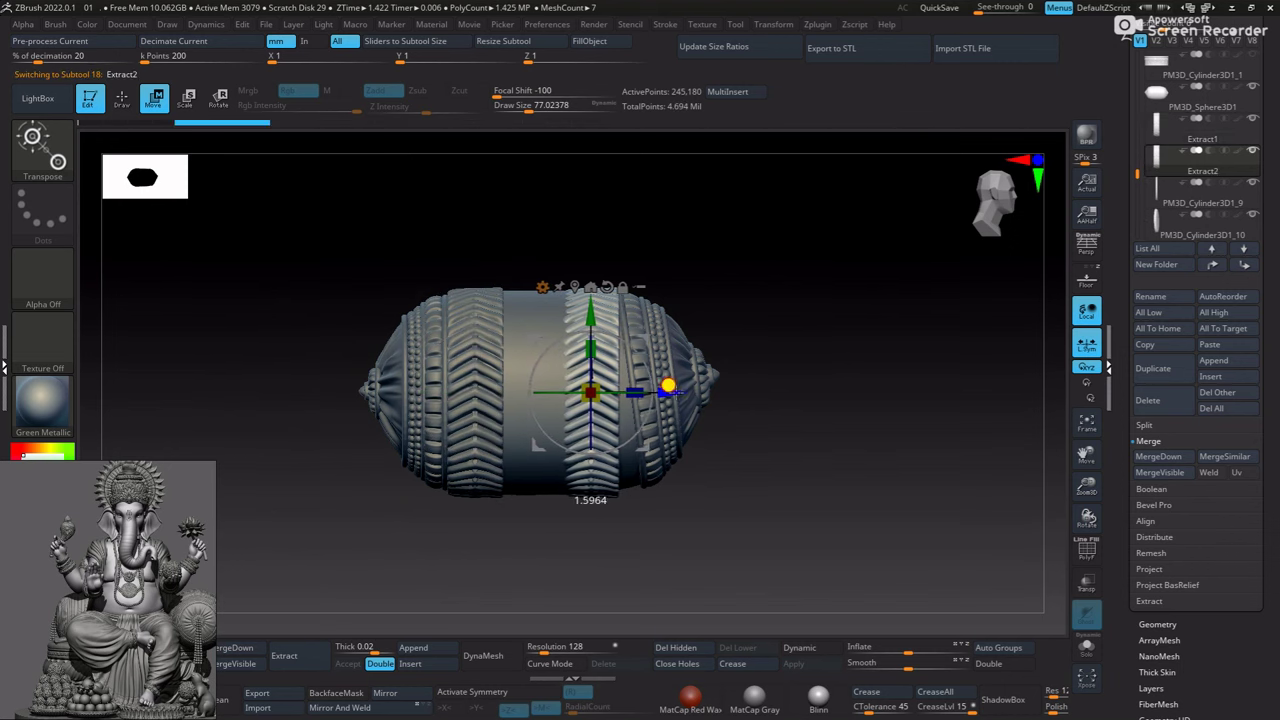
scroll(575, 376, up, 3)
mouse_move(582, 367)
mouse_down()
mouse_move(560, 292)
mouse_move(722, 368)
mouse_up()
drag(553, 287, 527, 260)
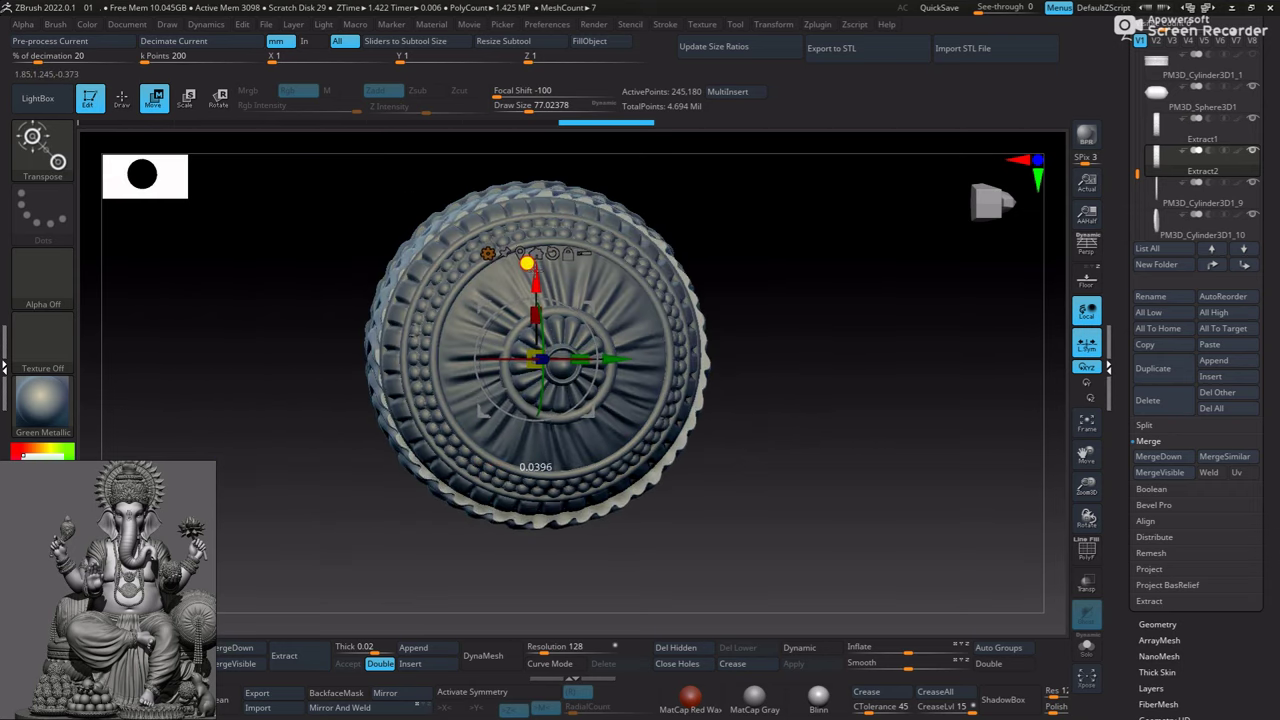
drag(608, 344, 539, 281)
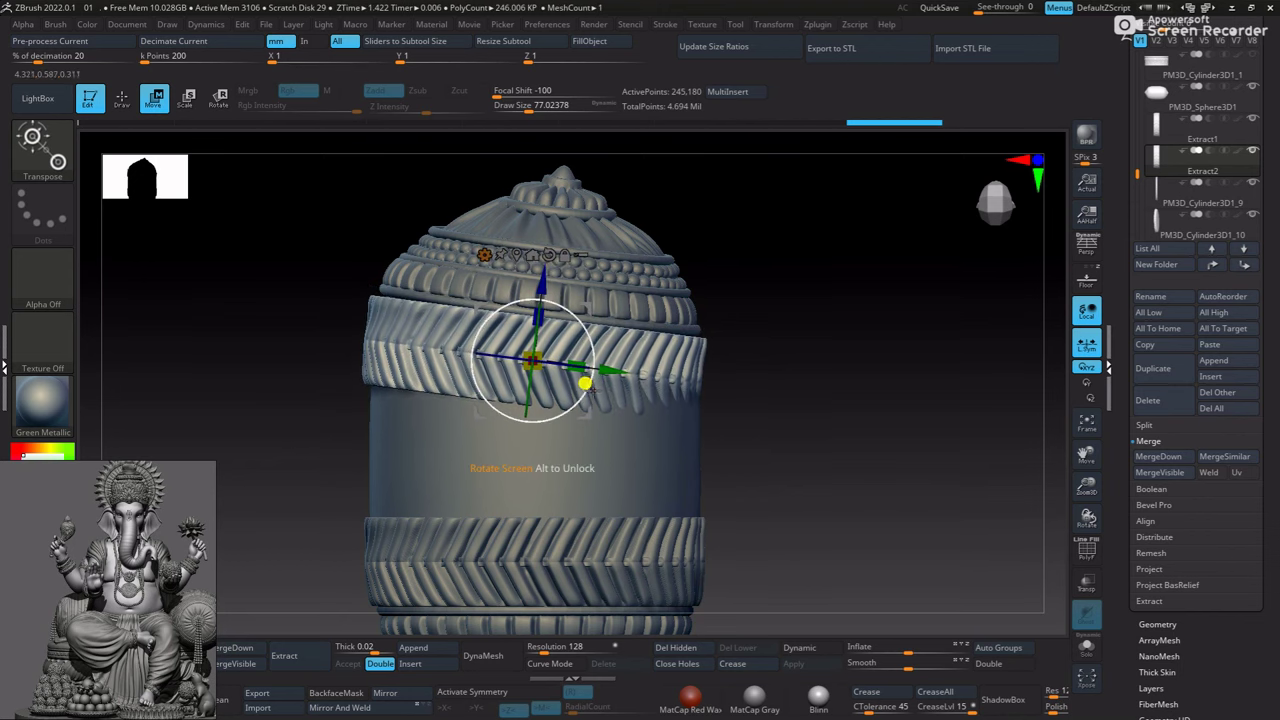
mouse_move(585, 383)
mouse_down()
mouse_move(786, 386)
mouse_move(757, 300)
mouse_up()
Select the Move brush and set Draw Size to about 196
key(q)
key(b)
key(m)
key(v)
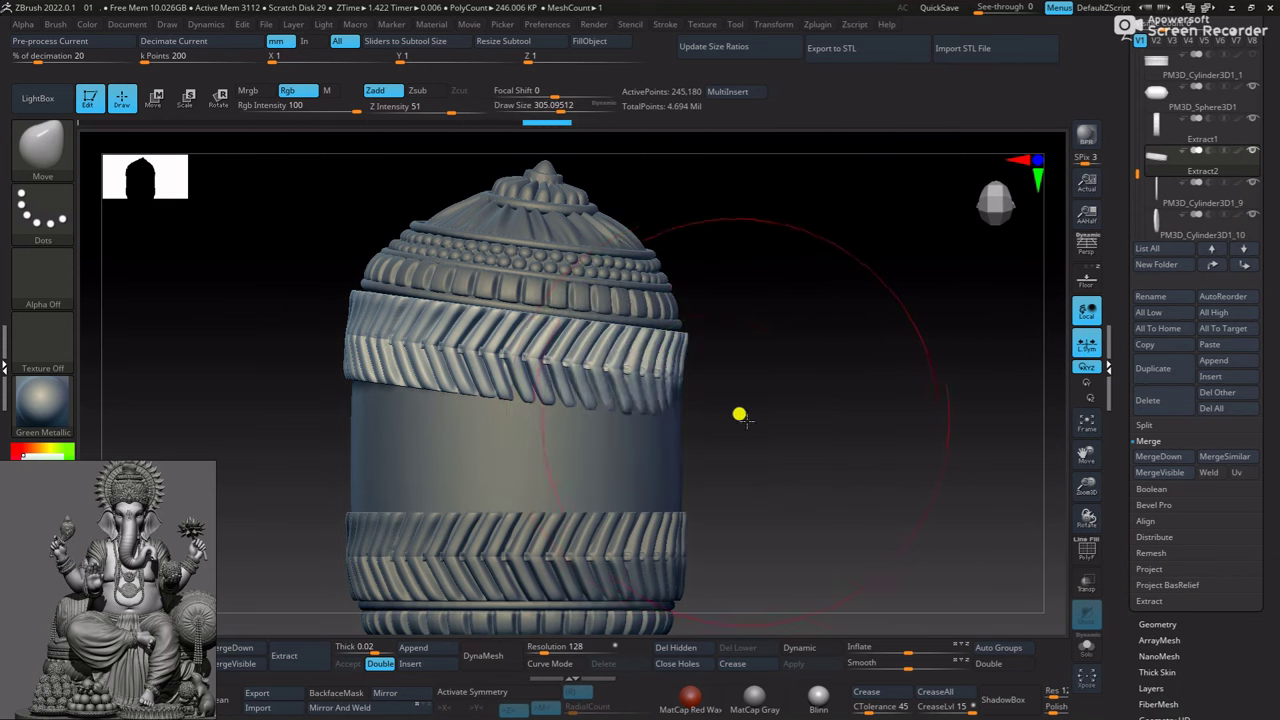
key(bracketright)
key(bracketleft)
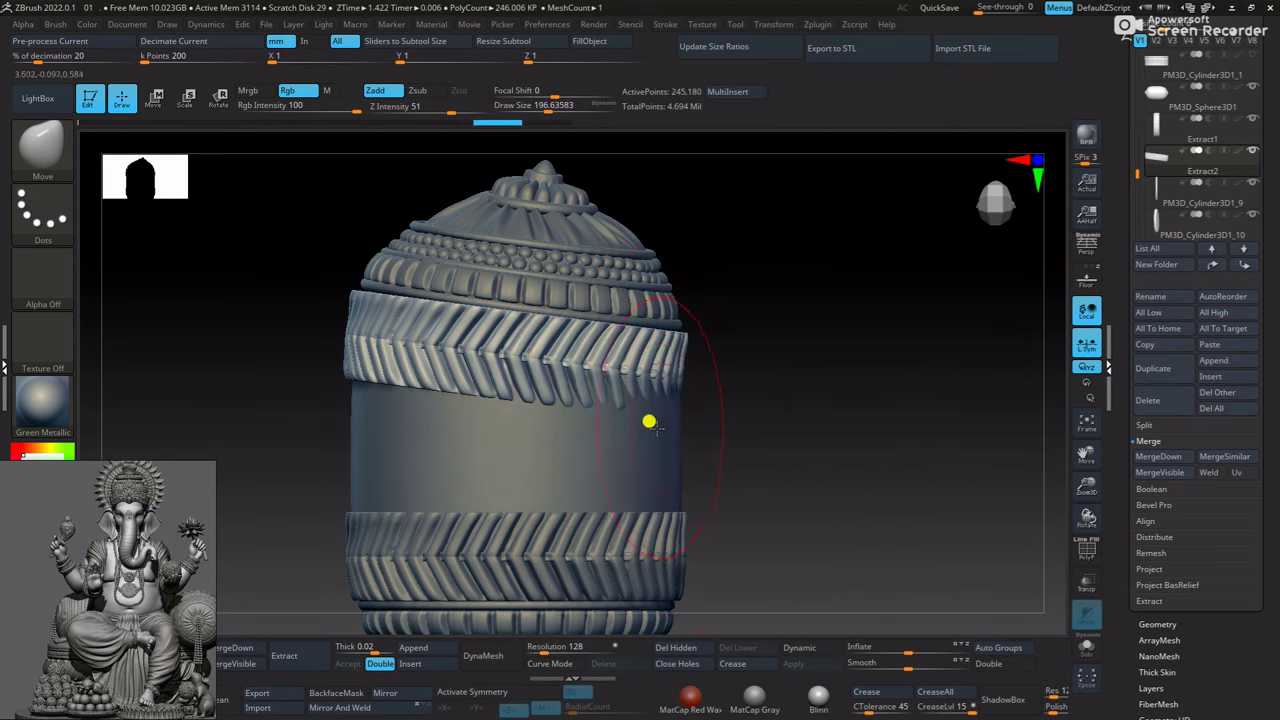
mouse_move(681, 400)
ctrl+right_down()
mouse_move(650, 438)
mouse_move(749, 414)
mouse_move(892, 411)
ctrl+right_up()
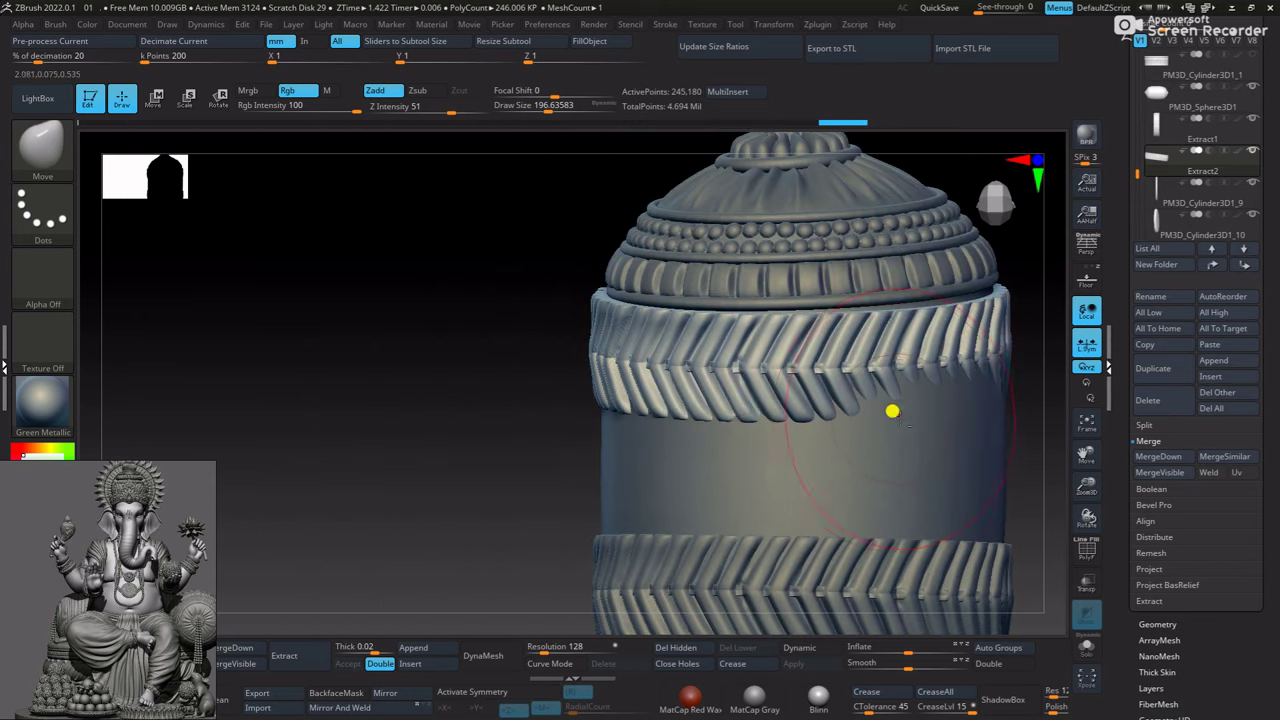
right_drag(985, 420, 840, 434)
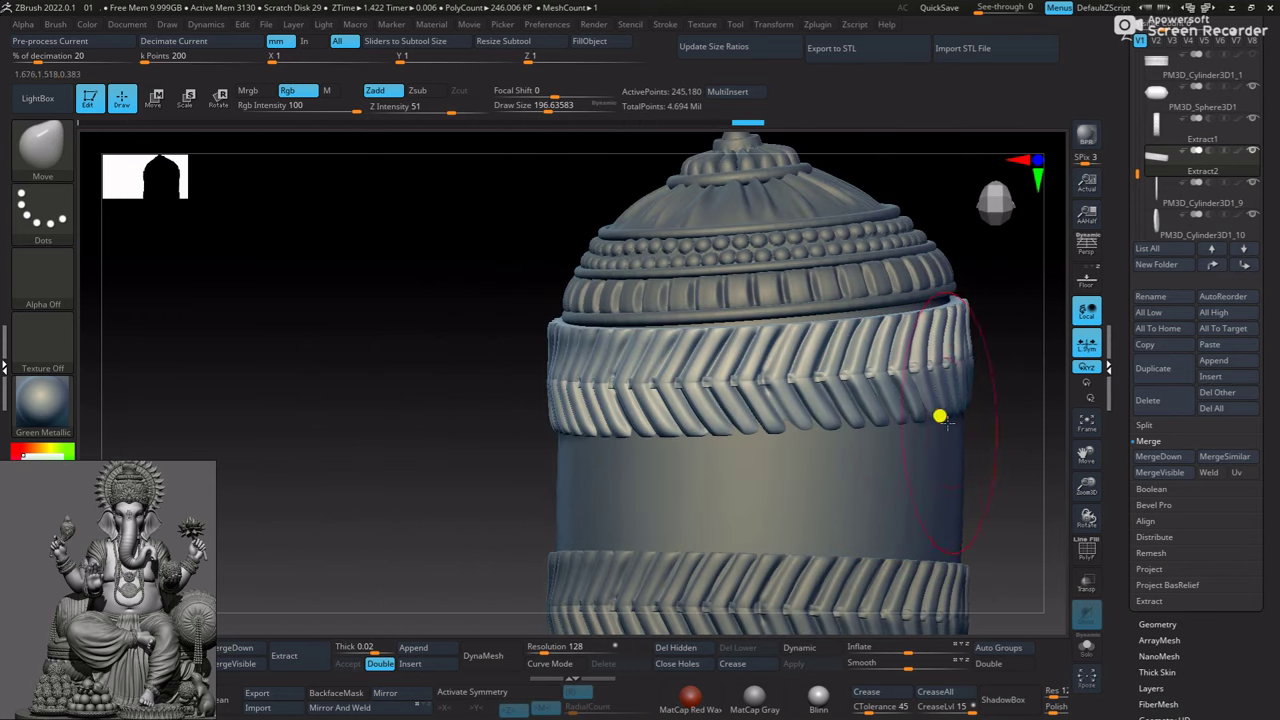
Add a Taper deformer to the copied band and orbit to check its fit
key(w)
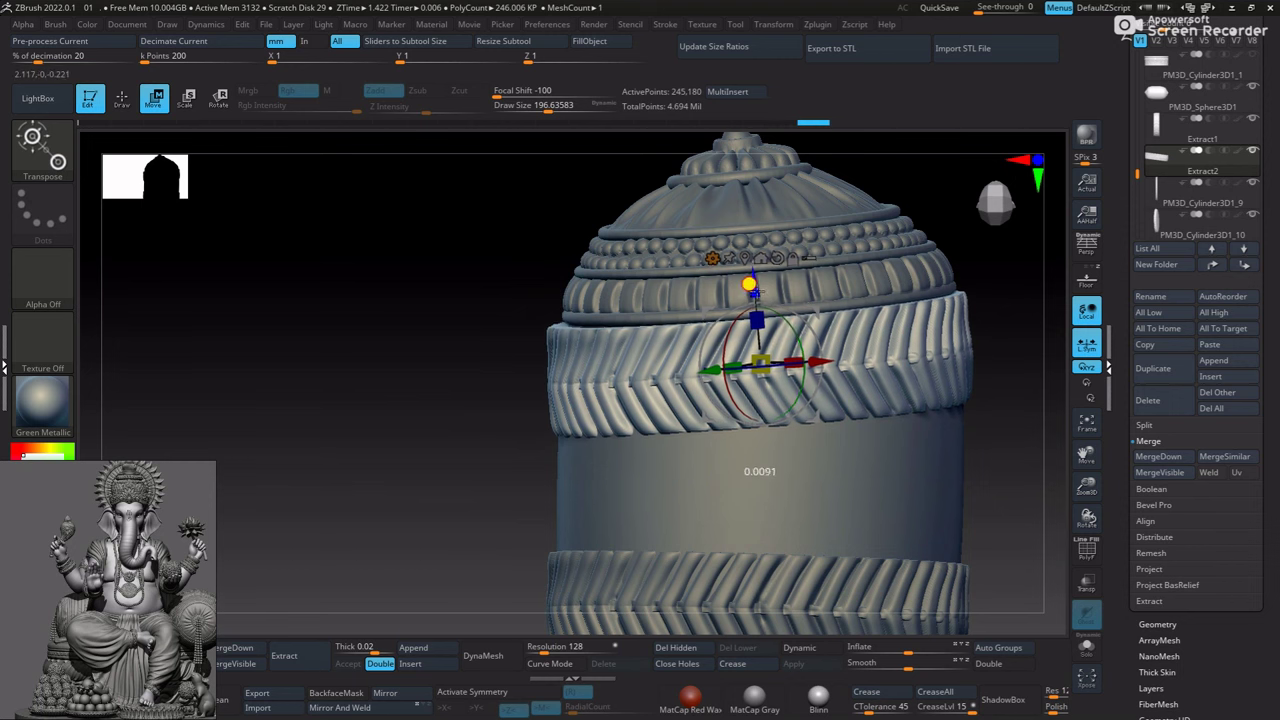
mouse_move(743, 294)
right_down()
mouse_move(943, 400)
mouse_move(814, 337)
right_up()
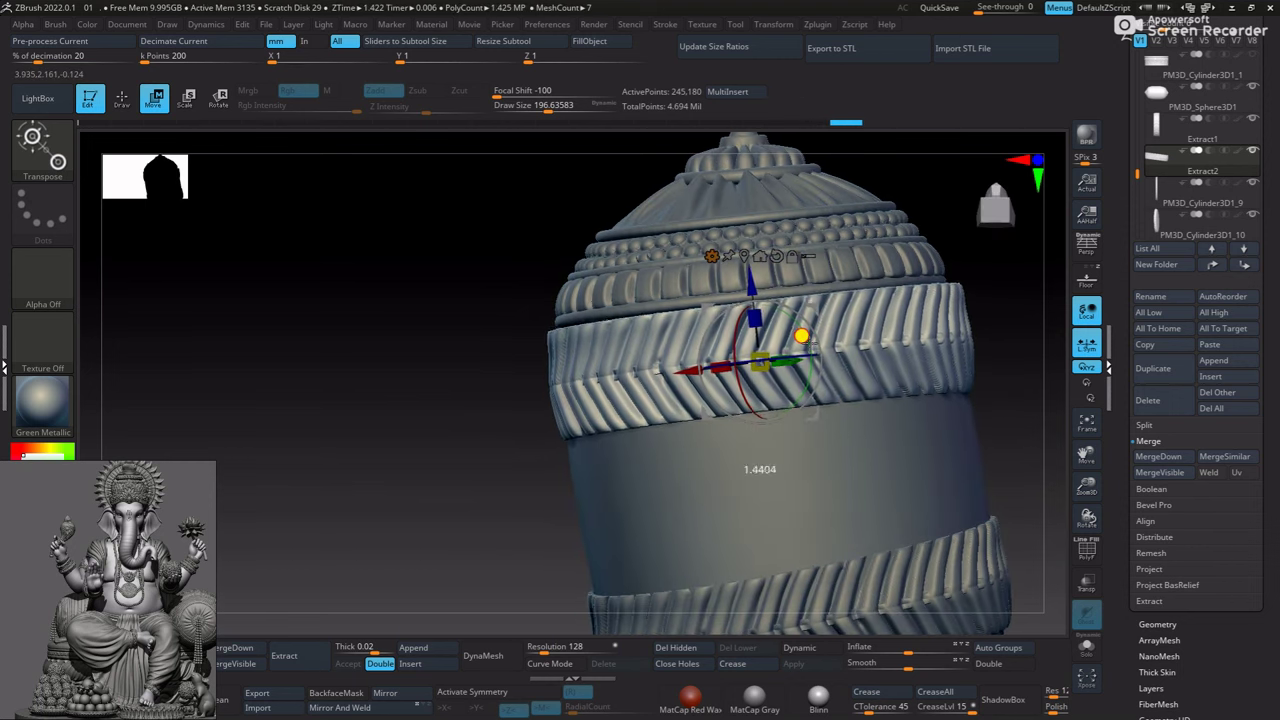
mouse_move(972, 374)
right_down()
mouse_move(957, 412)
mouse_move(740, 300)
right_up()
click(737, 266)
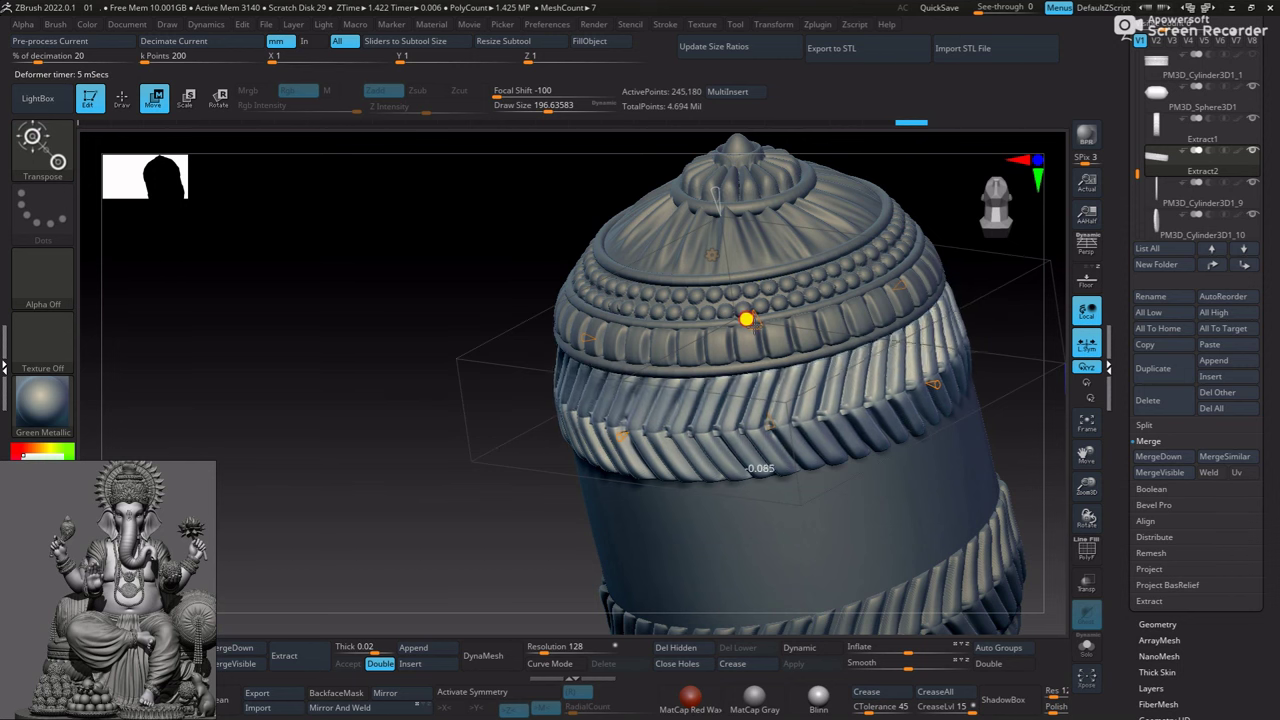
mouse_move(443, 420)
mouse_down()
mouse_move(449, 380)
mouse_move(434, 400)
mouse_move(523, 360)
mouse_up()
key(q)
mouse_move(417, 463)
mouse_down()
mouse_move(503, 457)
mouse_move(760, 395)
mouse_up()
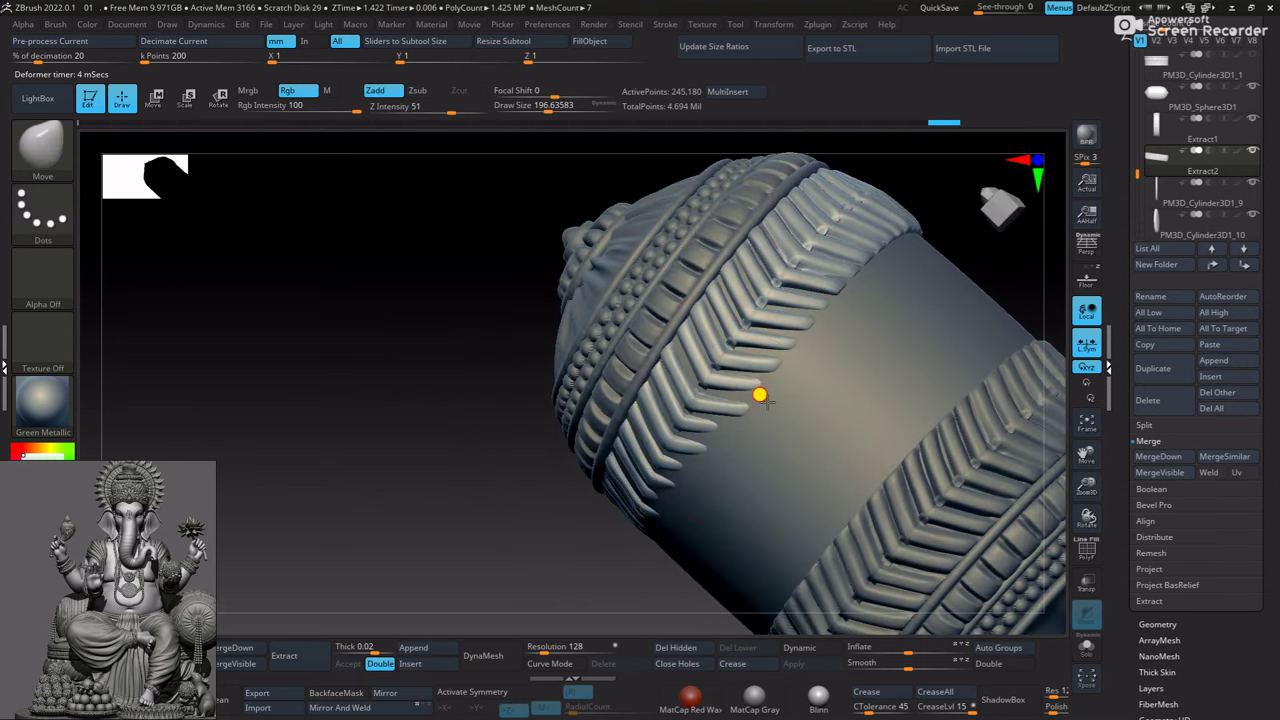
mouse_move(773, 348)
right_down()
mouse_move(666, 466)
mouse_move(720, 480)
right_up()
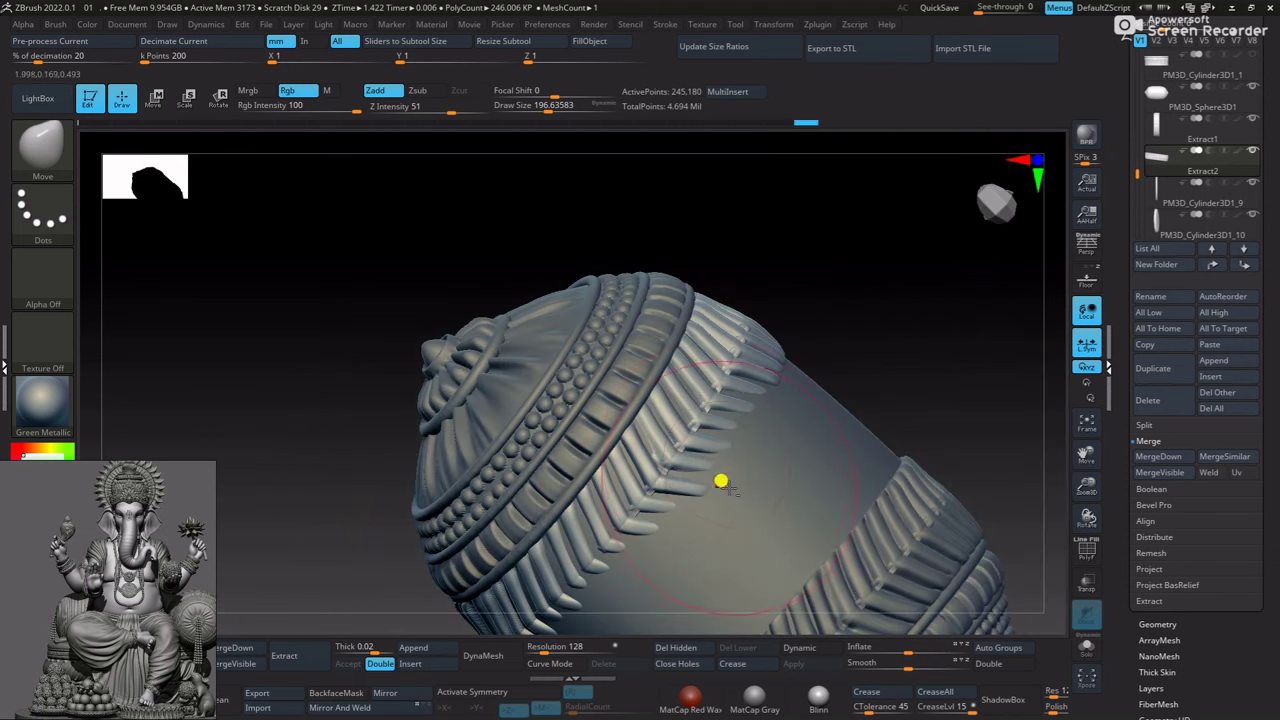
mouse_move(790, 402)
right_down()
mouse_move(820, 334)
mouse_move(700, 417)
mouse_move(695, 359)
mouse_move(920, 277)
mouse_move(625, 430)
right_up()
mouse_move(872, 350)
right_down()
mouse_move(829, 340)
mouse_move(934, 426)
mouse_move(563, 371)
mouse_move(751, 446)
mouse_move(623, 486)
mouse_move(652, 375)
mouse_move(700, 303)
mouse_move(709, 426)
mouse_move(640, 491)
mouse_move(620, 467)
mouse_move(397, 397)
mouse_move(294, 320)
right_up()
Duplicate the PM3D_Ring3D1 chevron ring and slide the copy to the right
alt+click(294, 320)
key(w)
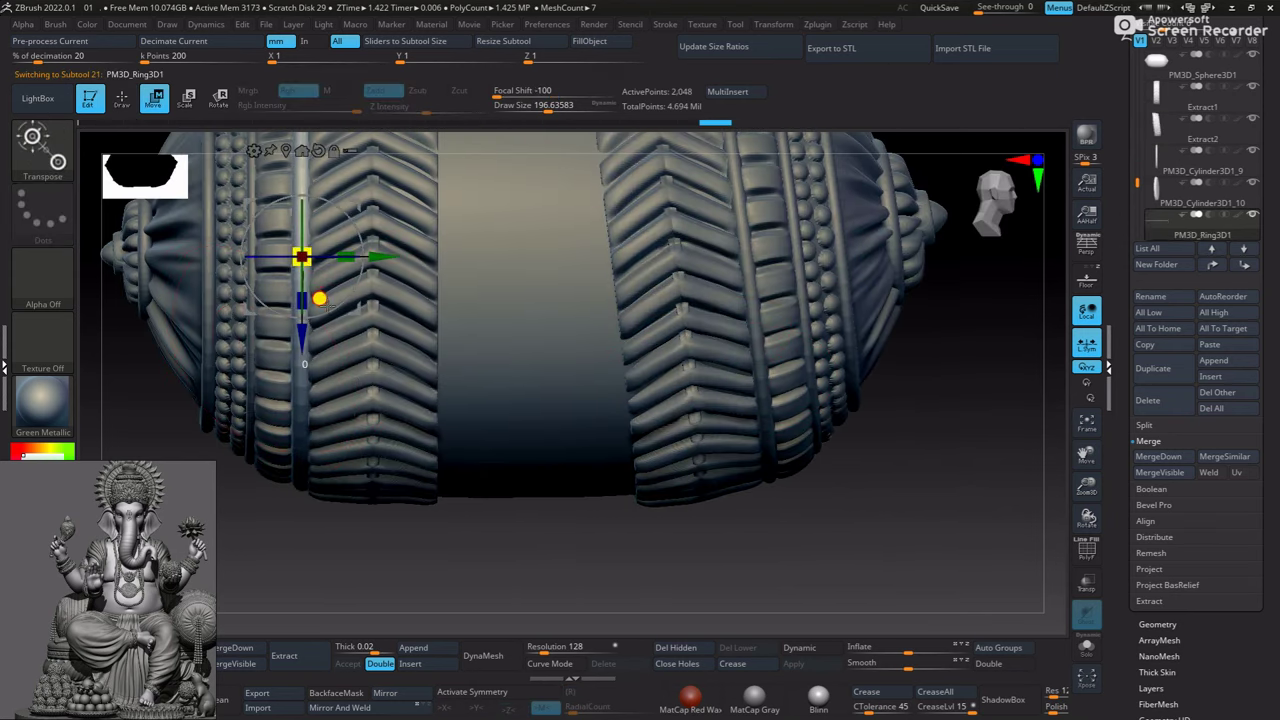
key(q)
right_drag(534, 531, 607, 313)
key(ctrl+shift+d)
key(w)
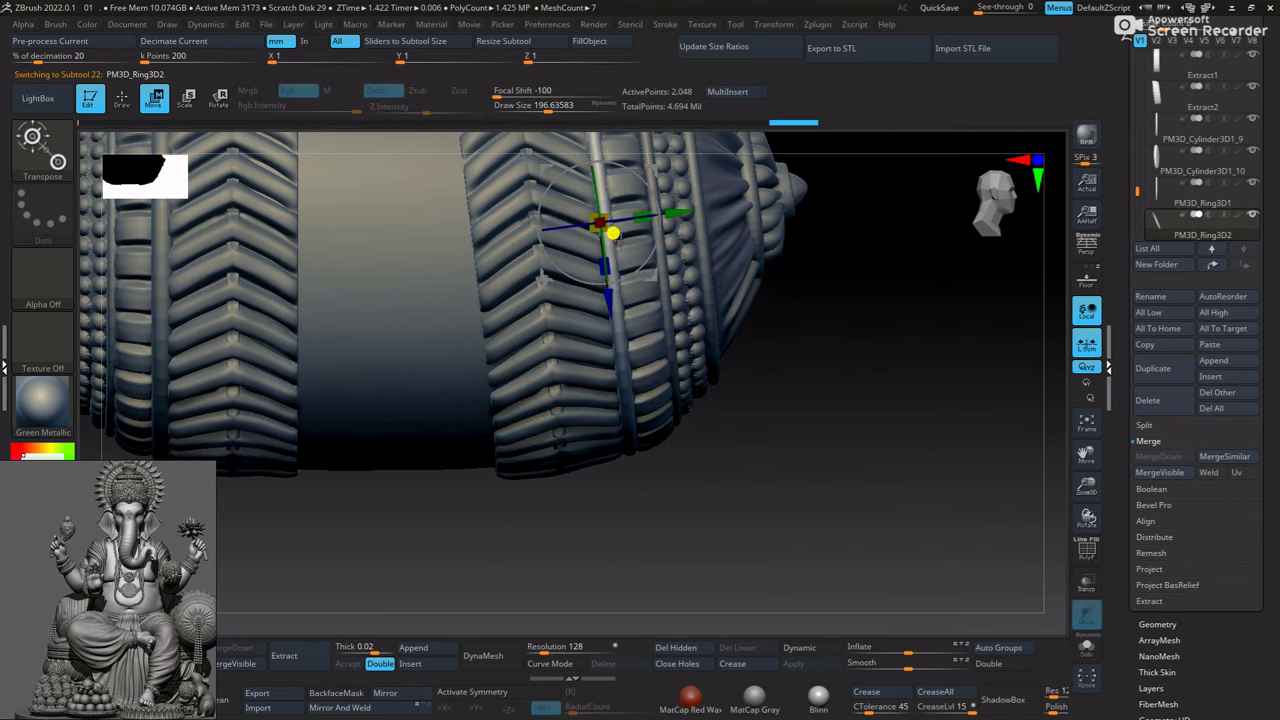
mouse_move(620, 248)
ctrl+right_down()
mouse_move(771, 443)
mouse_move(514, 309)
ctrl+right_up()
alt+click(533, 308)
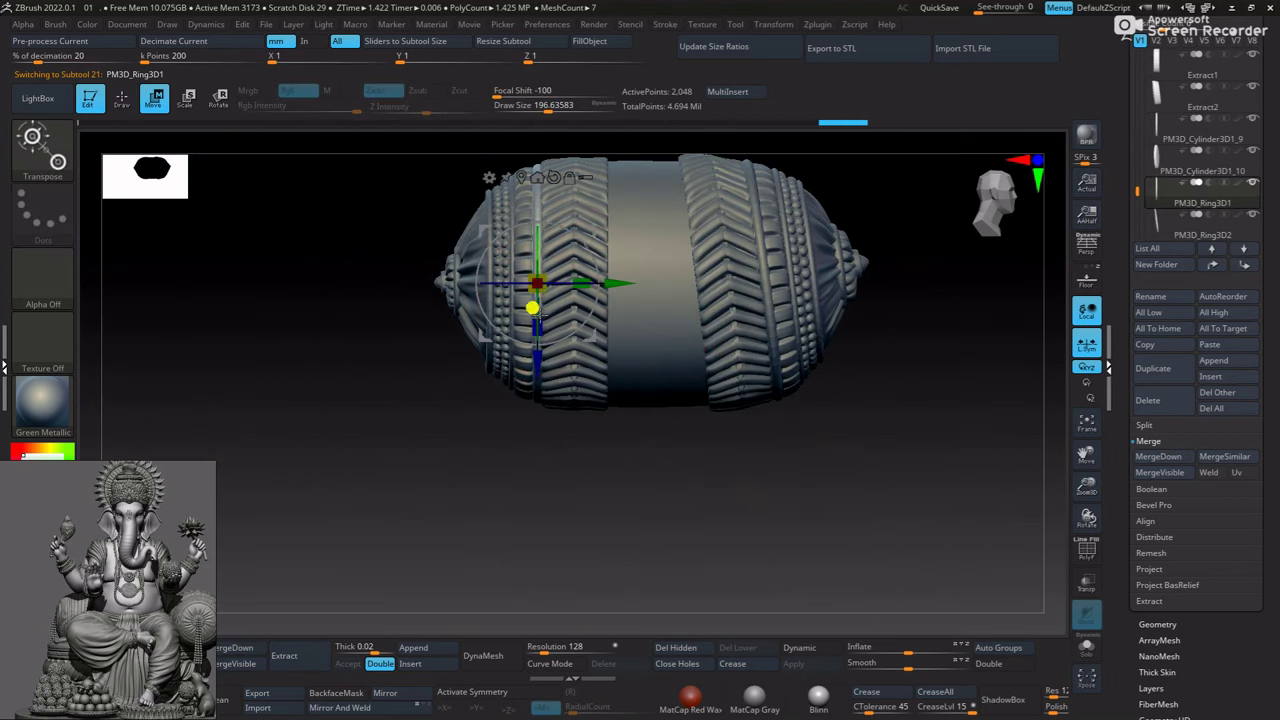
ctrl+drag(606, 287, 696, 283)
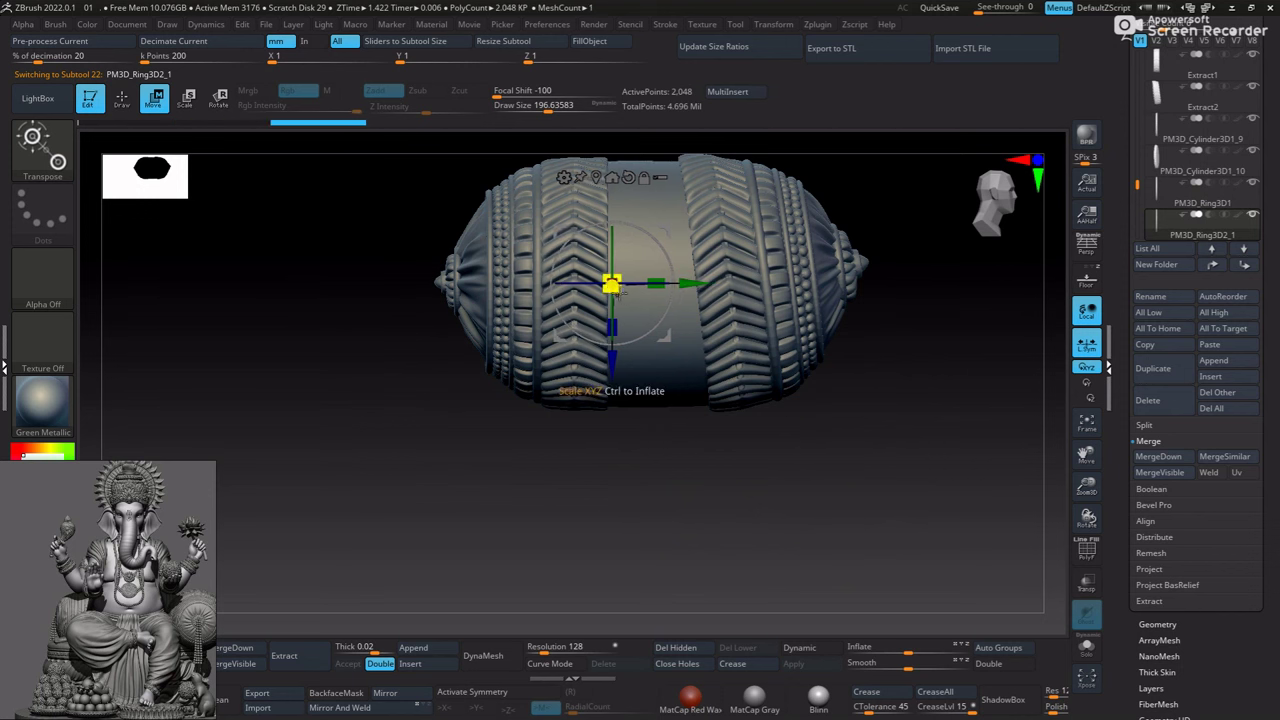
Add another ring copy further along the bolster and rotate it slightly
scroll(619, 291, up, 3)
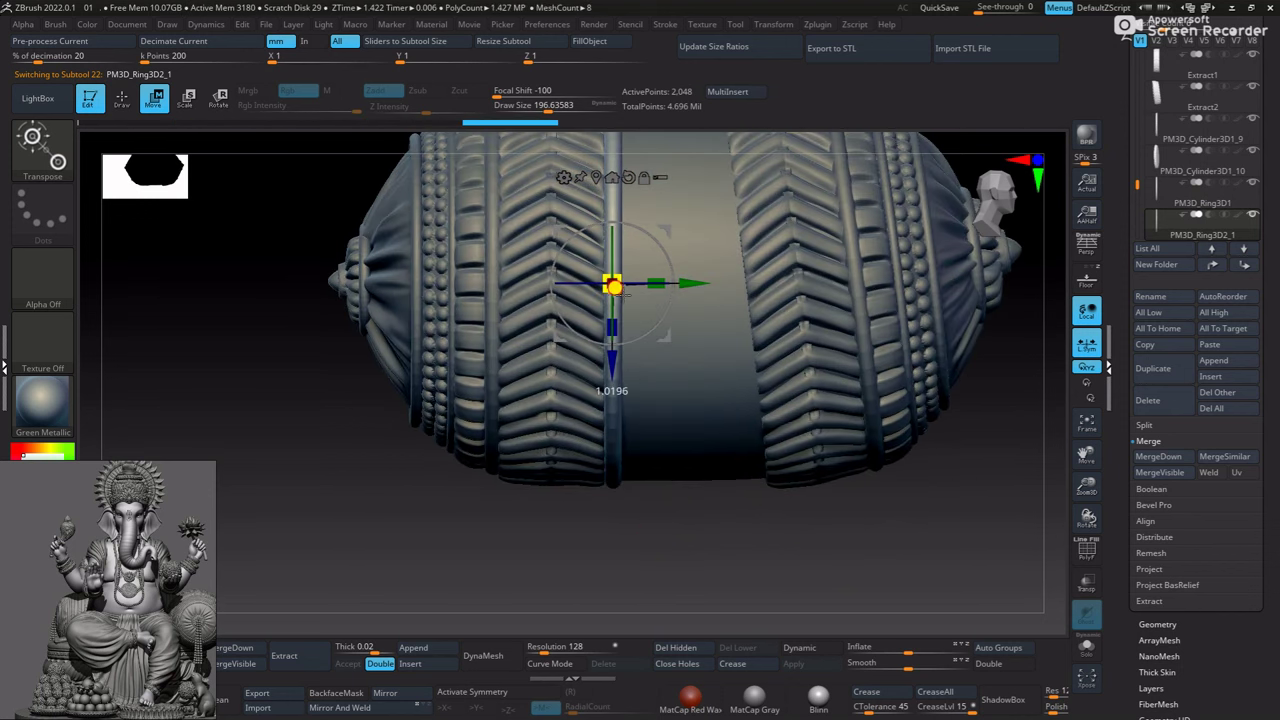
scroll(771, 537, down, 5)
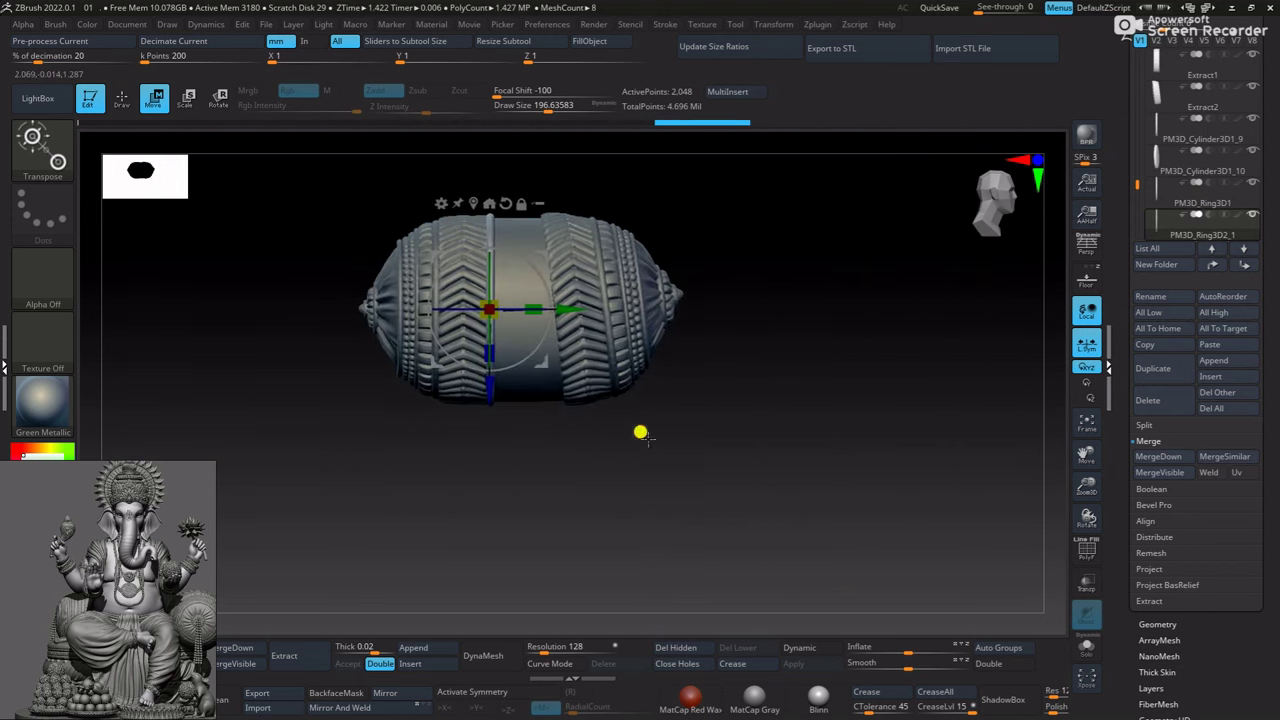
scroll(640, 431, up, 3)
mouse_move(613, 333)
mouse_down()
mouse_move(791, 574)
mouse_move(826, 366)
mouse_move(608, 323)
mouse_move(640, 300)
mouse_move(623, 321)
mouse_up()
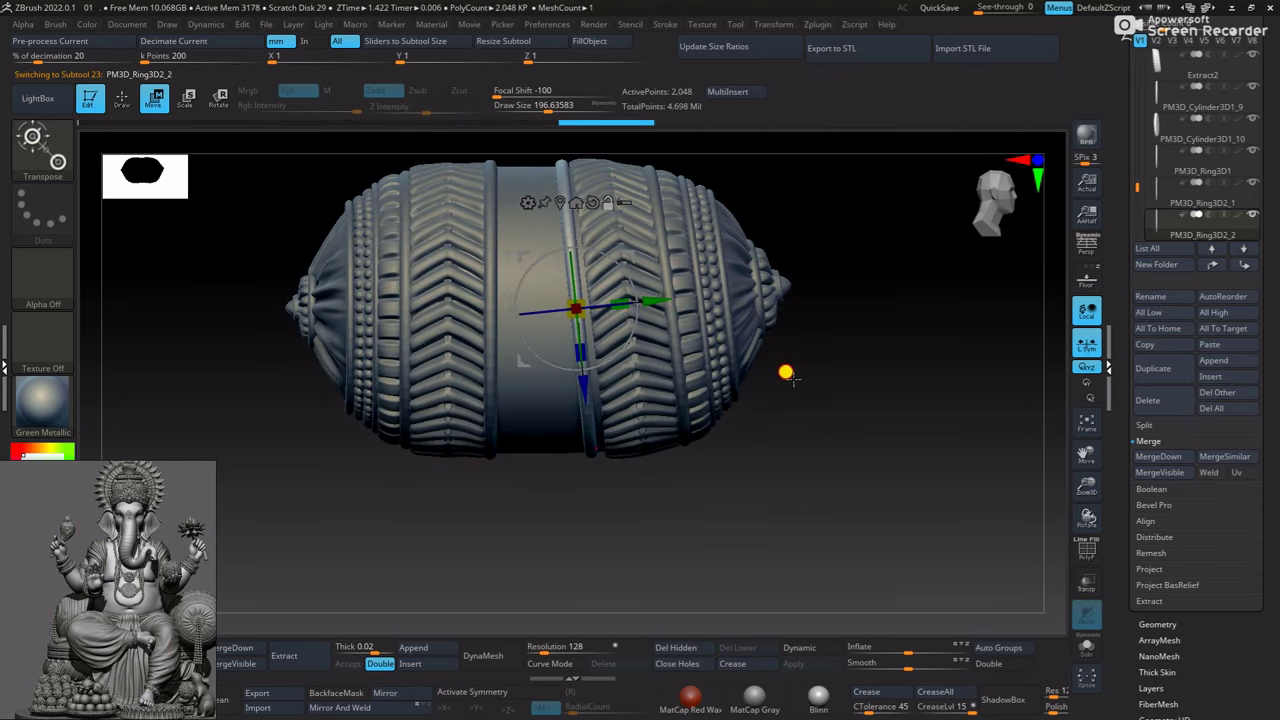
scroll(786, 371, up, 3)
drag(563, 320, 566, 323)
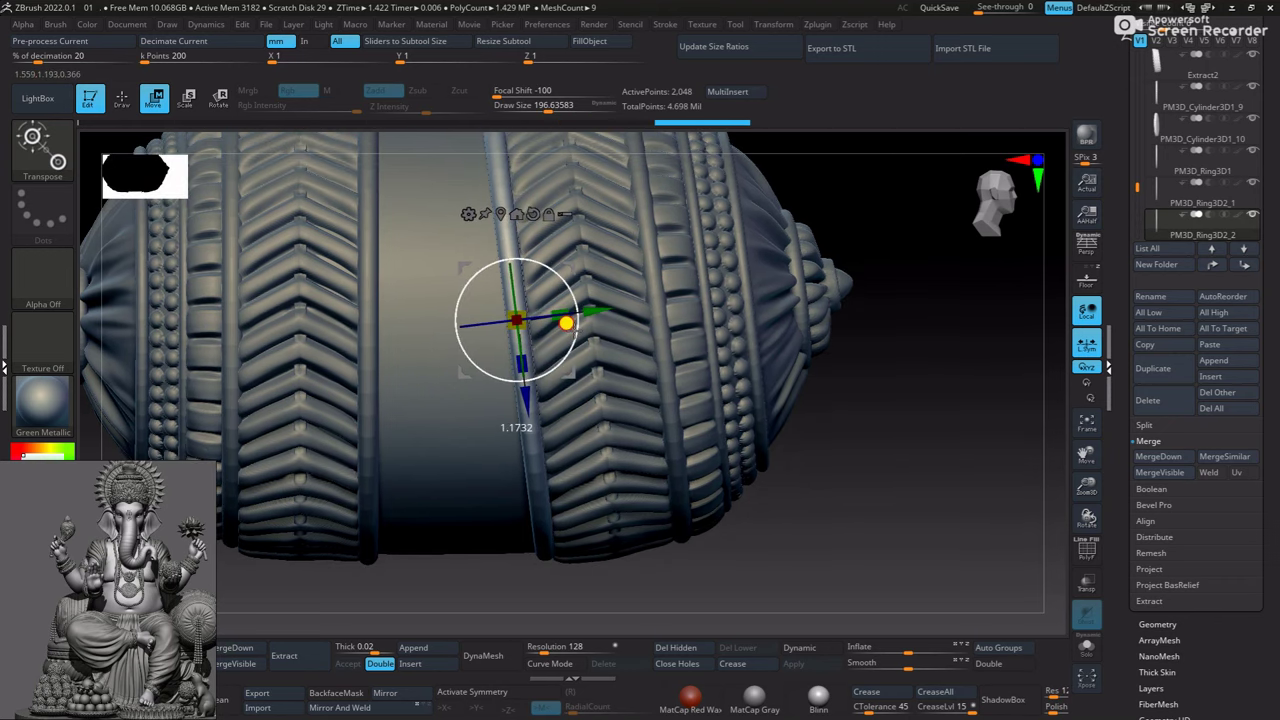
Return to sculpting with a straight, zoomed-in side view of the bolster
mouse_move(738, 515)
mouse_down()
mouse_move(729, 320)
mouse_move(771, 374)
mouse_move(826, 411)
mouse_move(743, 463)
mouse_move(769, 486)
mouse_move(857, 488)
mouse_up()
scroll(691, 246, down, 3)
scroll(519, 294, up, 3)
key(q)
scroll(800, 455, down, 3)
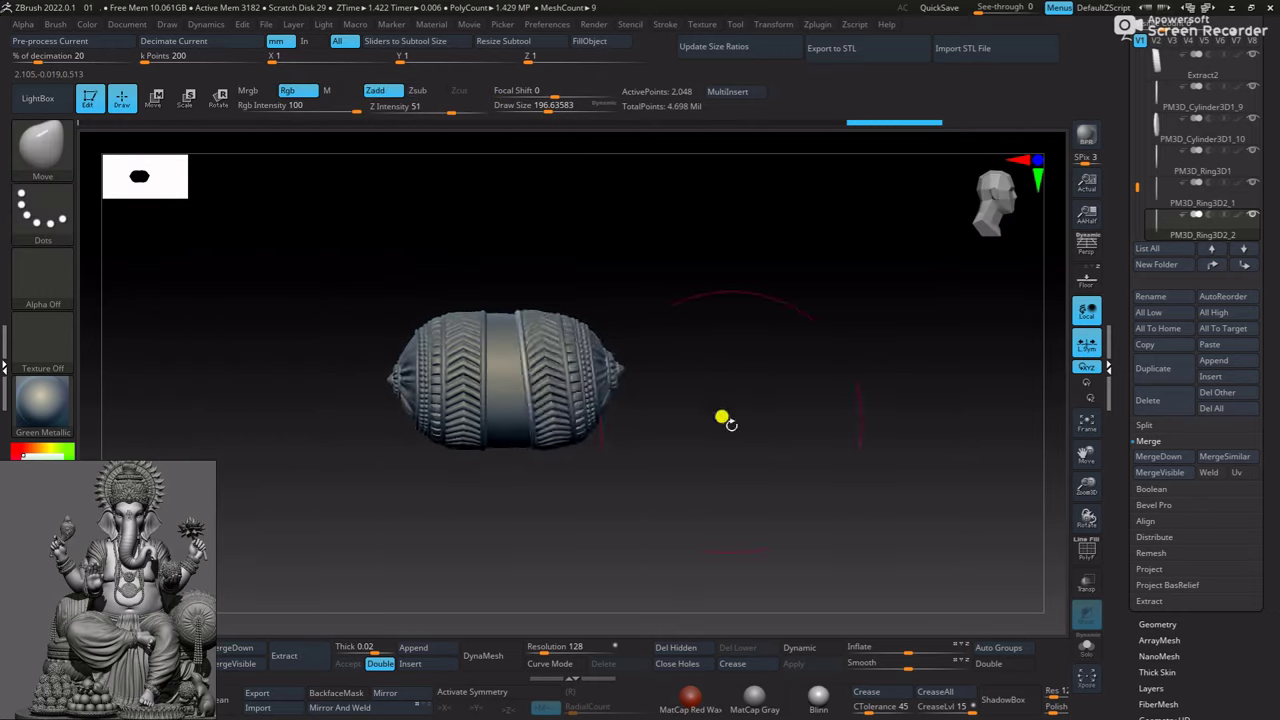
mouse_move(726, 420)
mouse_down()
mouse_move(689, 291)
mouse_move(603, 400)
mouse_move(683, 390)
mouse_move(648, 346)
mouse_move(640, 355)
mouse_up()
scroll(690, 395, up, 3)
scroll(625, 343, up, 3)
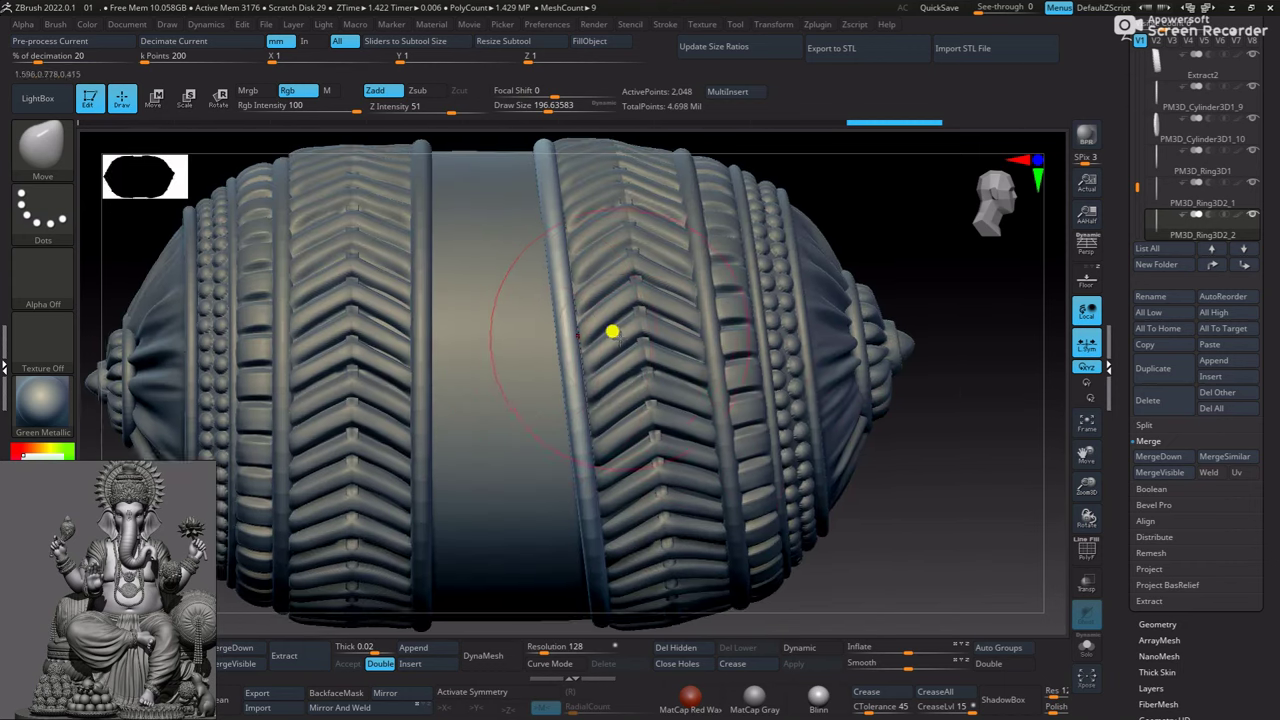
scroll(910, 445, down, 3)
scroll(836, 422, up, 1)
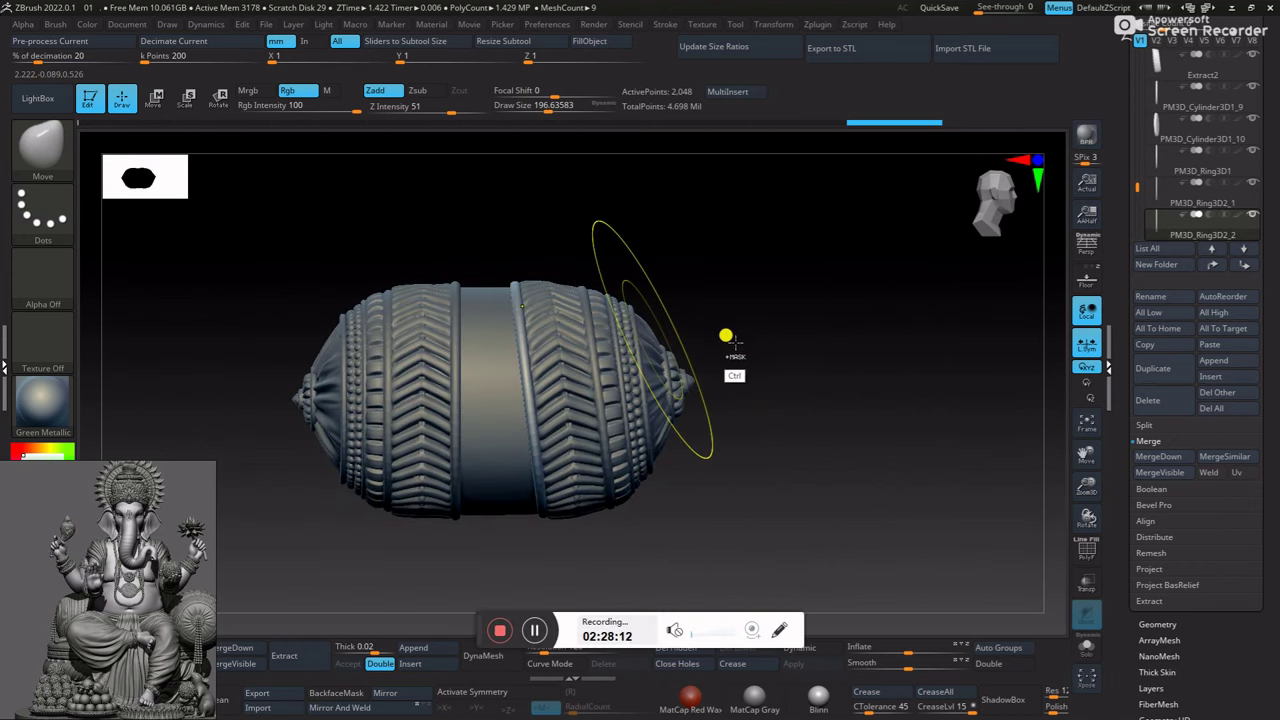
scroll(770, 425, up, 2)
scroll(780, 437, up, 2)
Solo the plain central band and choose the Slash3 brush
alt+click(507, 305)
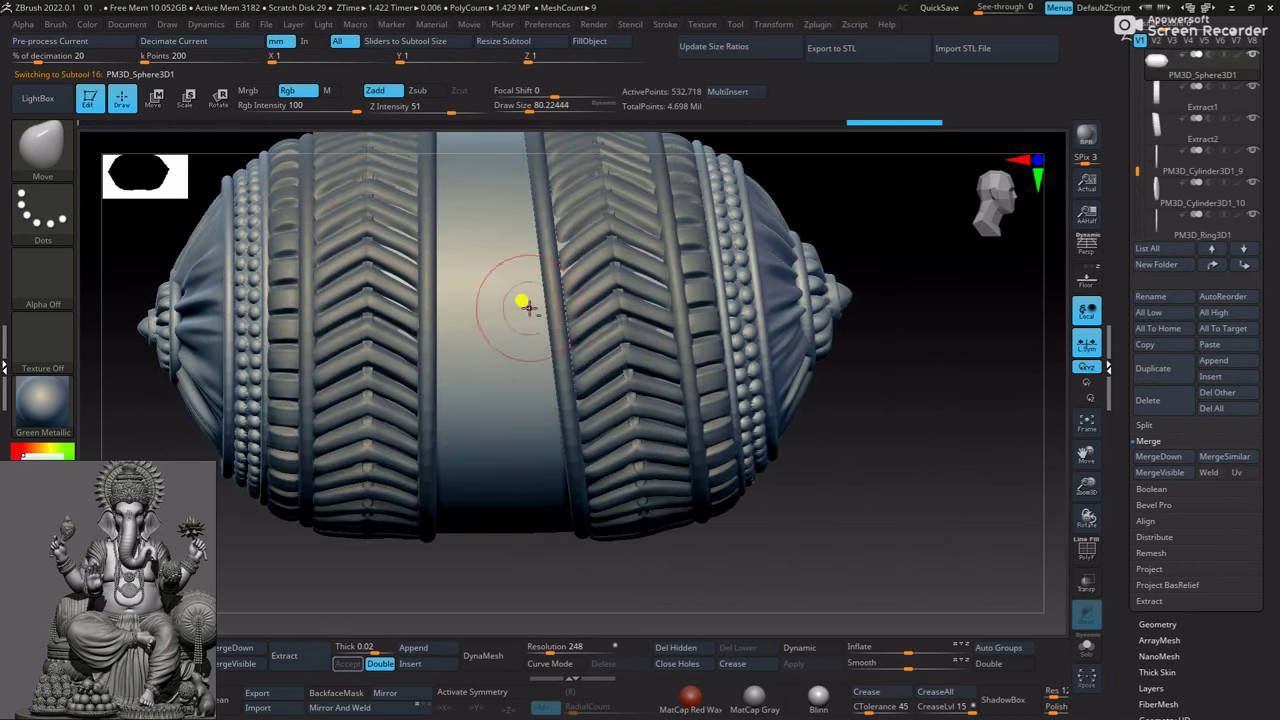
click(1086, 651)
key(b)
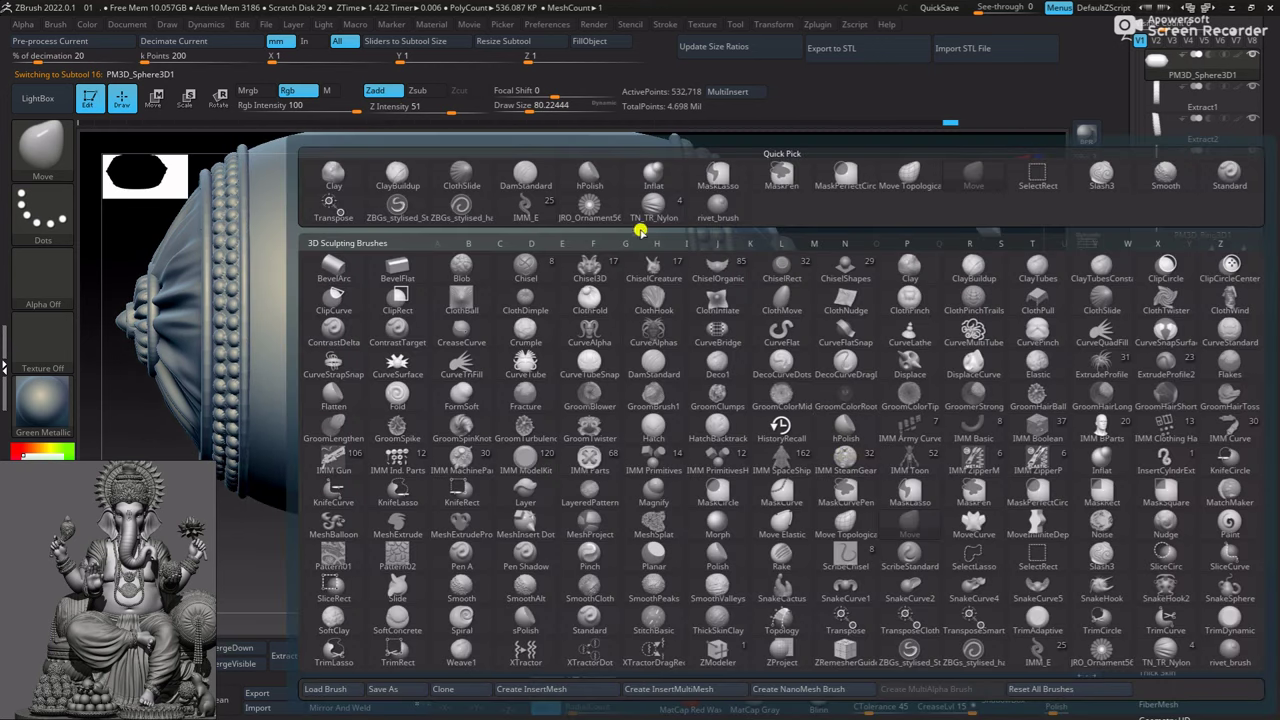
click(1101, 175)
Test several horizontal Slash3 grooves across the band, undoing each attempt
drag(345, 278, 600, 280)
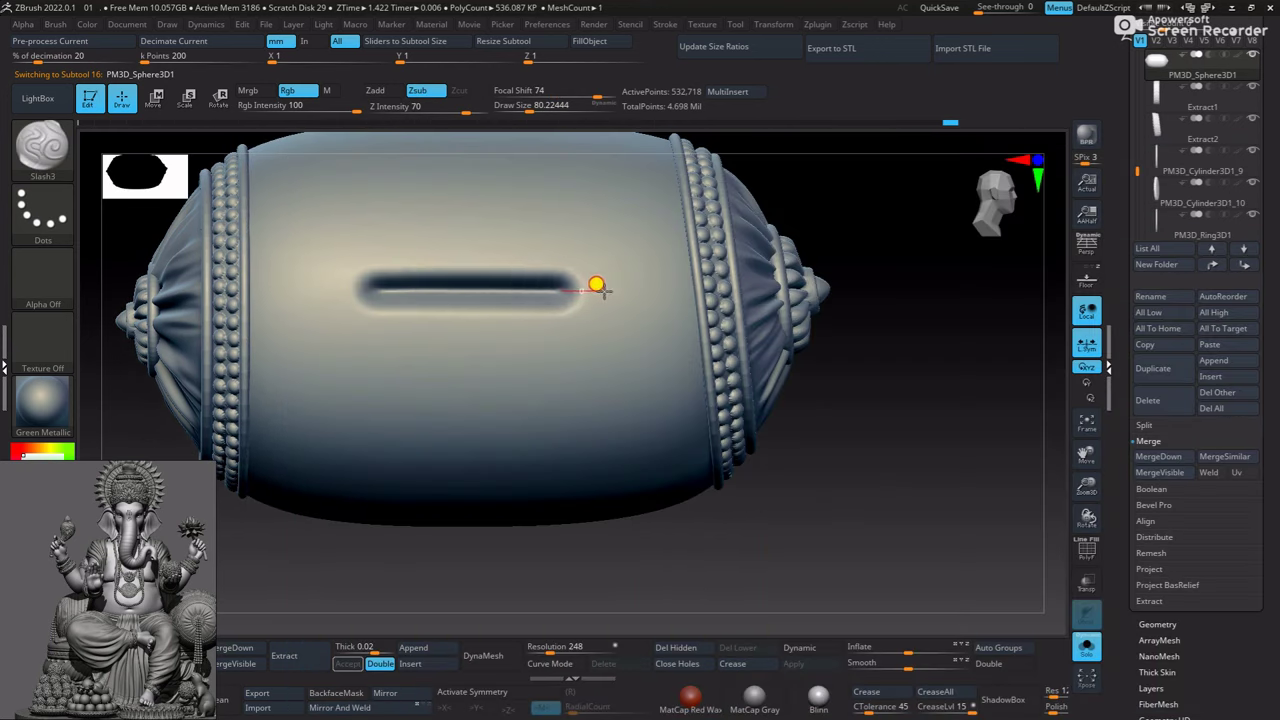
key(ctrl+z)
drag(345, 278, 614, 277)
key(ctrl+z)
drag(396, 286, 610, 288)
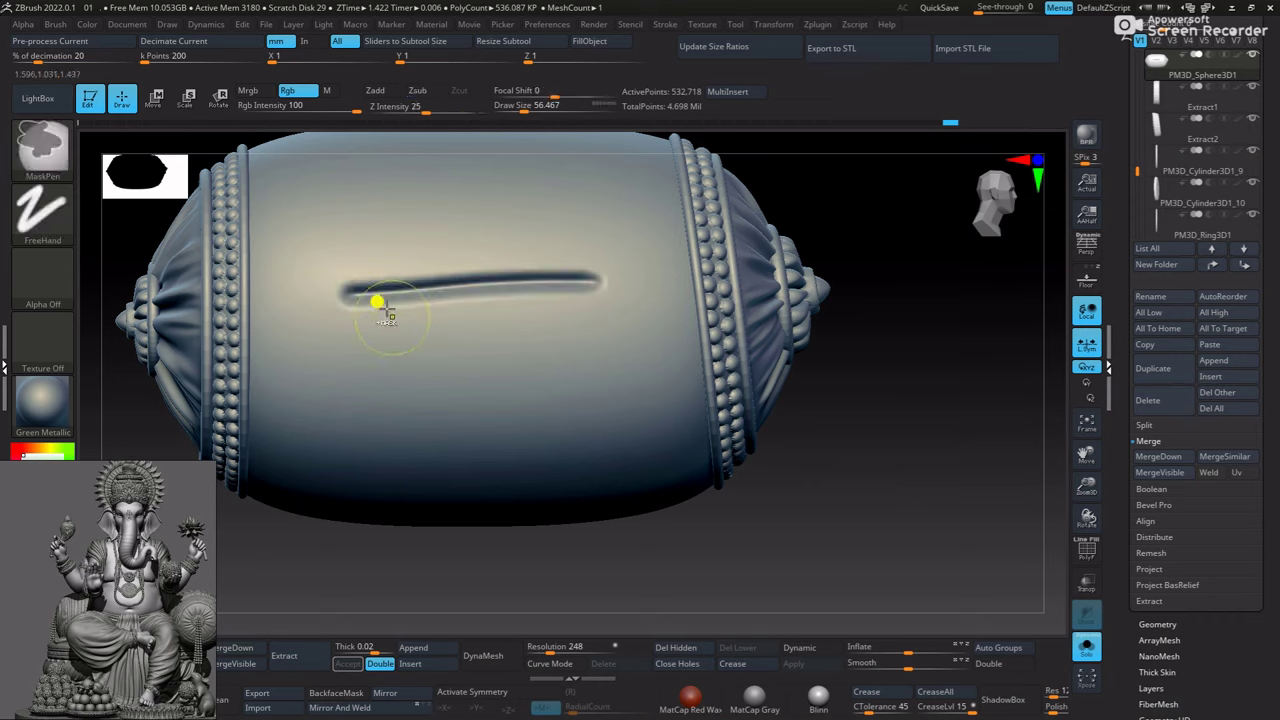
key(ctrl+z)
Carve parallel horizontal grooves down the band, redrawing the short fourth groove longer
drag(340, 288, 610, 290)
drag(340, 310, 630, 312)
drag(345, 335, 640, 336)
drag(350, 360, 662, 353)
key(ctrl+z)
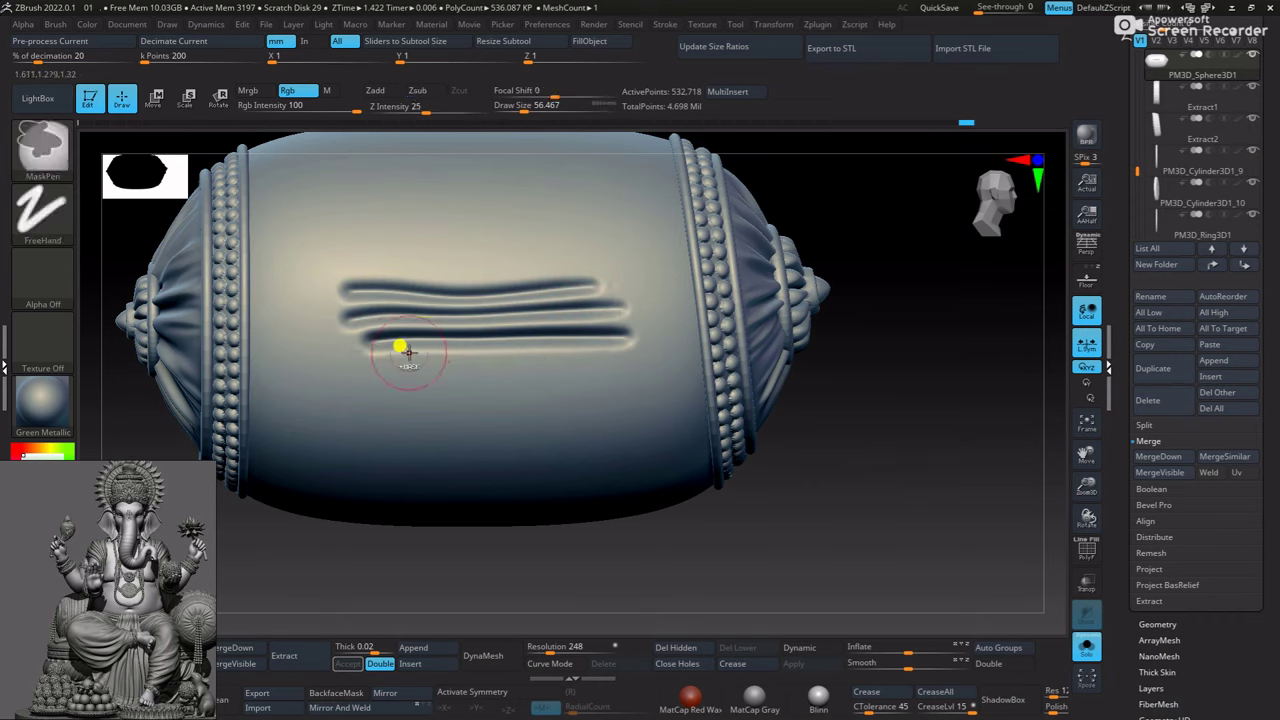
drag(352, 358, 634, 356)
mouse_move(351, 395)
mouse_down()
mouse_move(645, 380)
mouse_move(599, 362)
mouse_up()
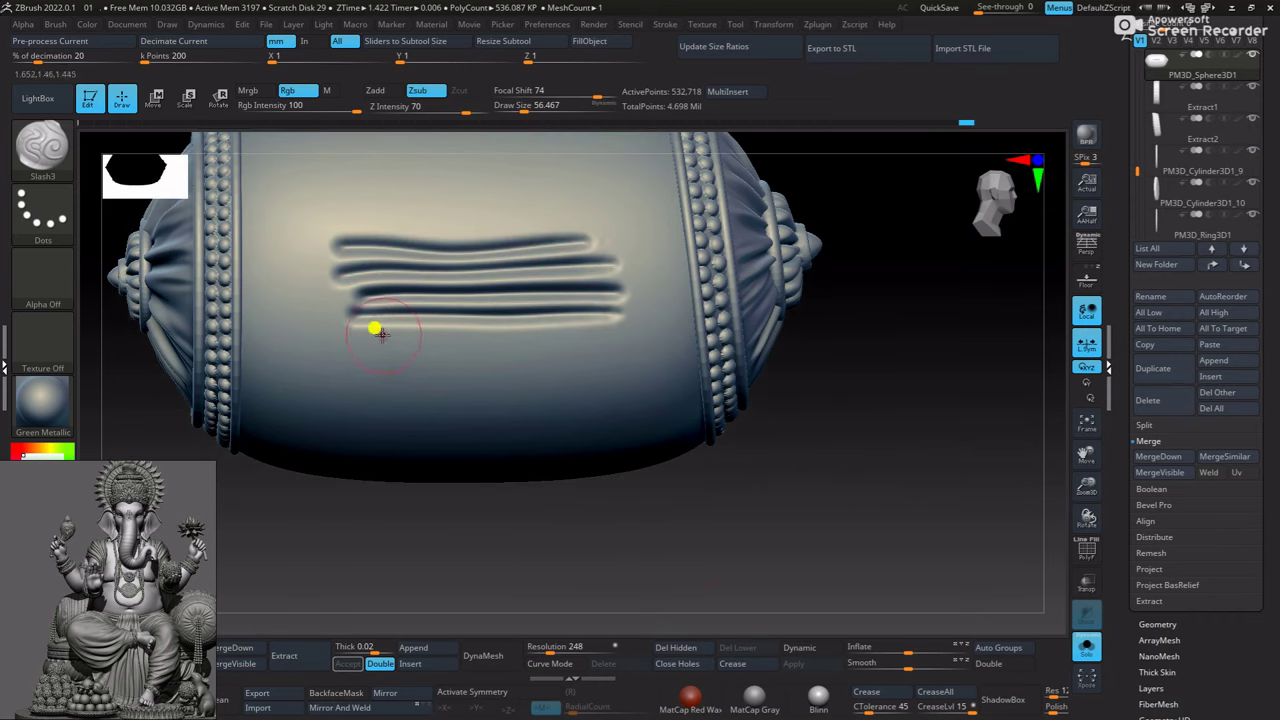
drag(441, 347, 632, 346)
drag(383, 387, 615, 377)
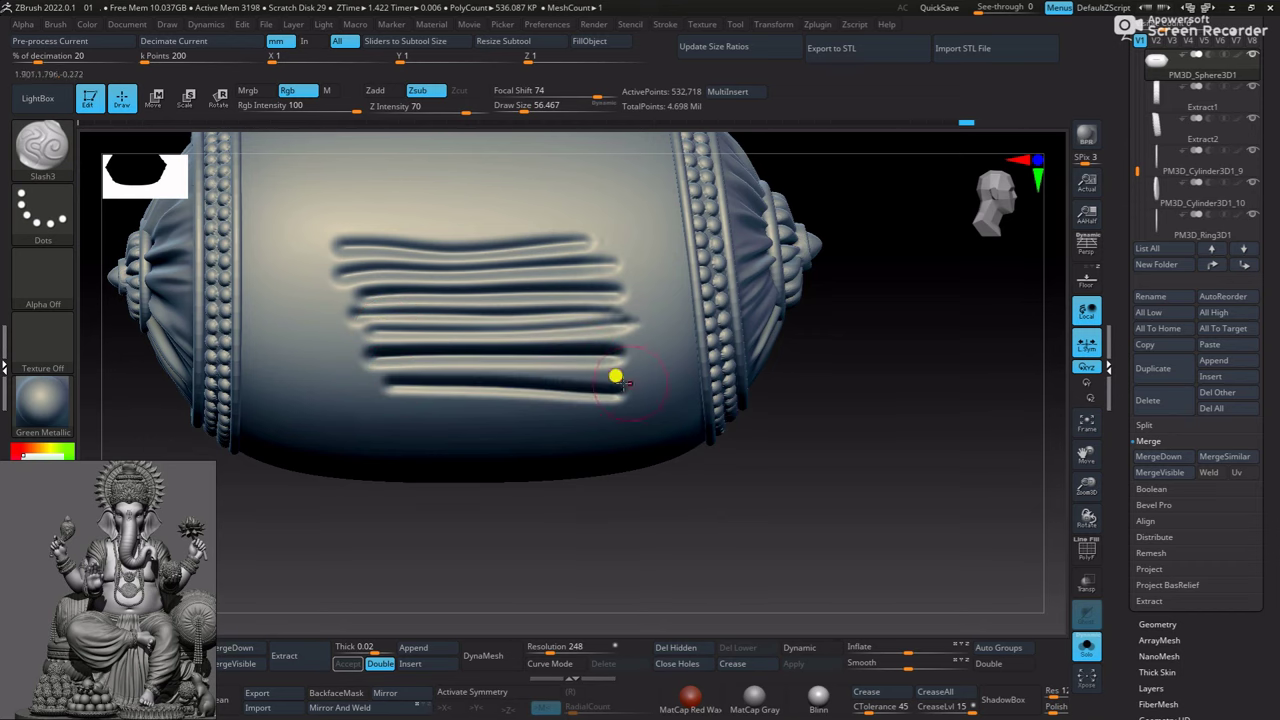
mouse_move(634, 437)
mouse_down()
mouse_move(600, 374)
mouse_move(686, 354)
mouse_move(623, 411)
mouse_move(567, 365)
mouse_move(598, 283)
mouse_up()
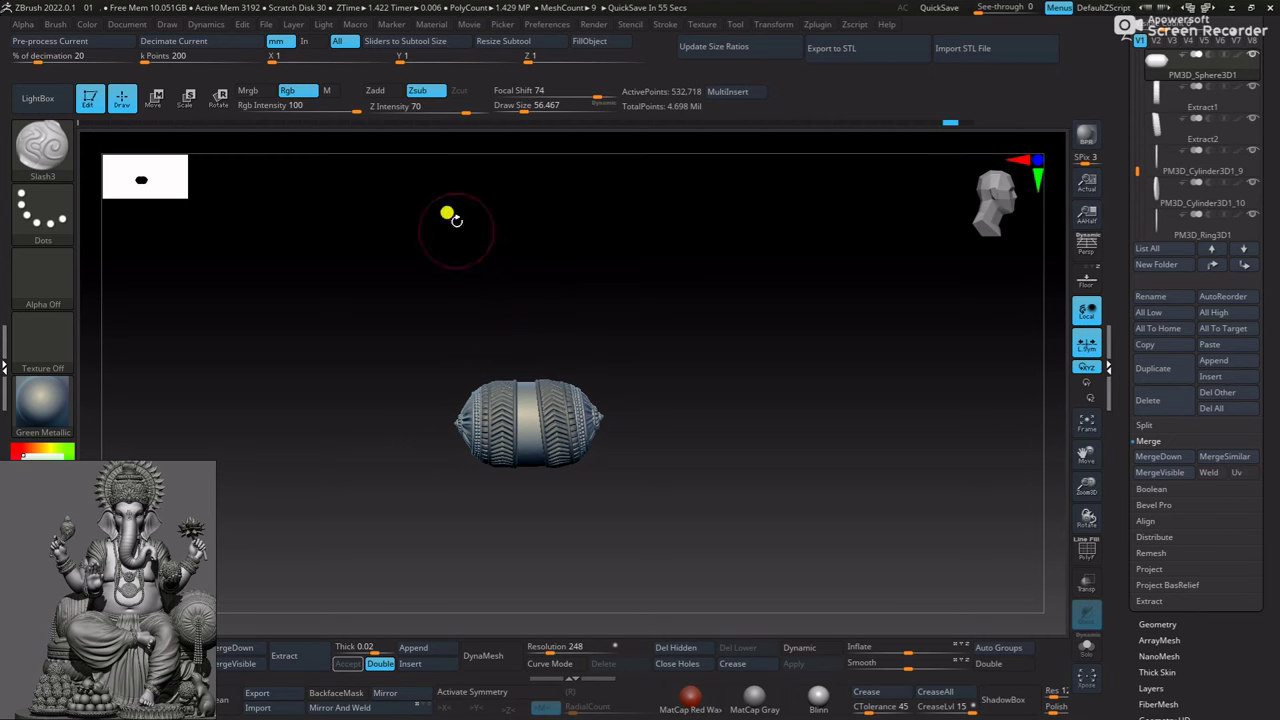
Duplicate the chevron ring repeatedly, up to PM3D_Ring3D2_11, spacing copies closely along the central band
key(f)
alt+click(451, 400)
key(w)
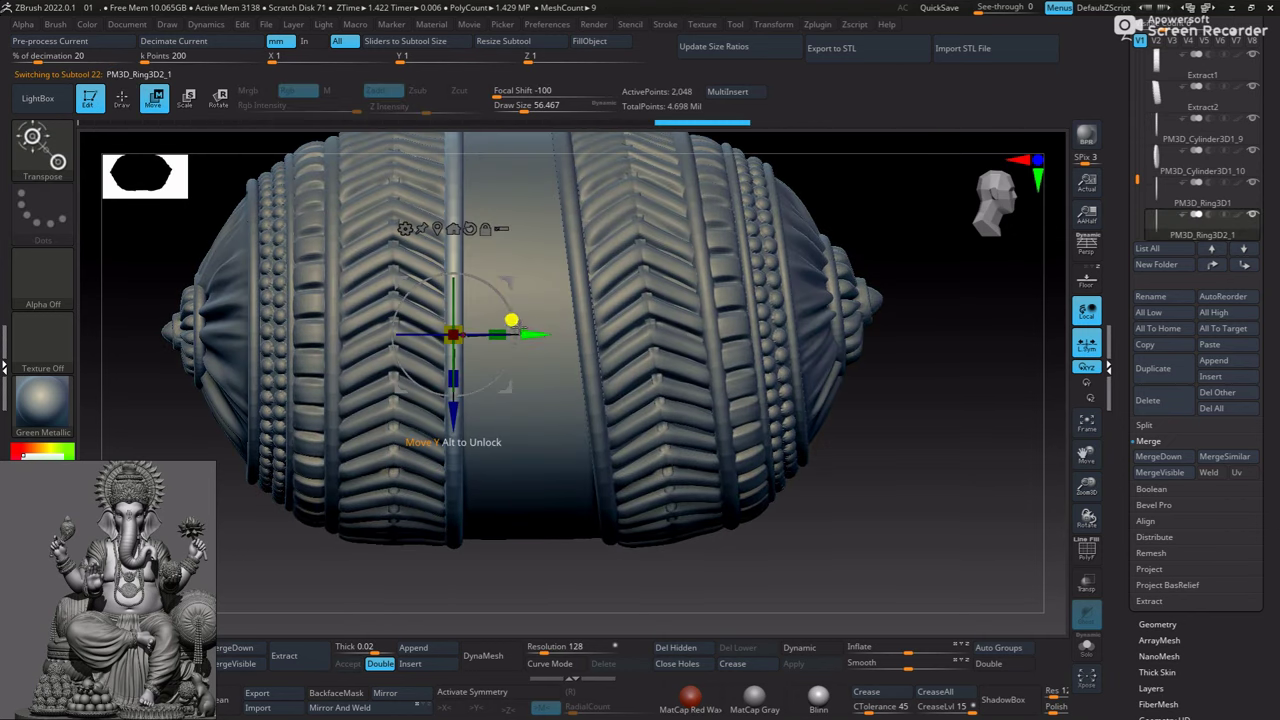
mouse_move(535, 335)
ctrl+mouse_down()
mouse_move(571, 322)
mouse_move(608, 349)
mouse_move(640, 329)
mouse_move(628, 345)
ctrl+mouse_up()
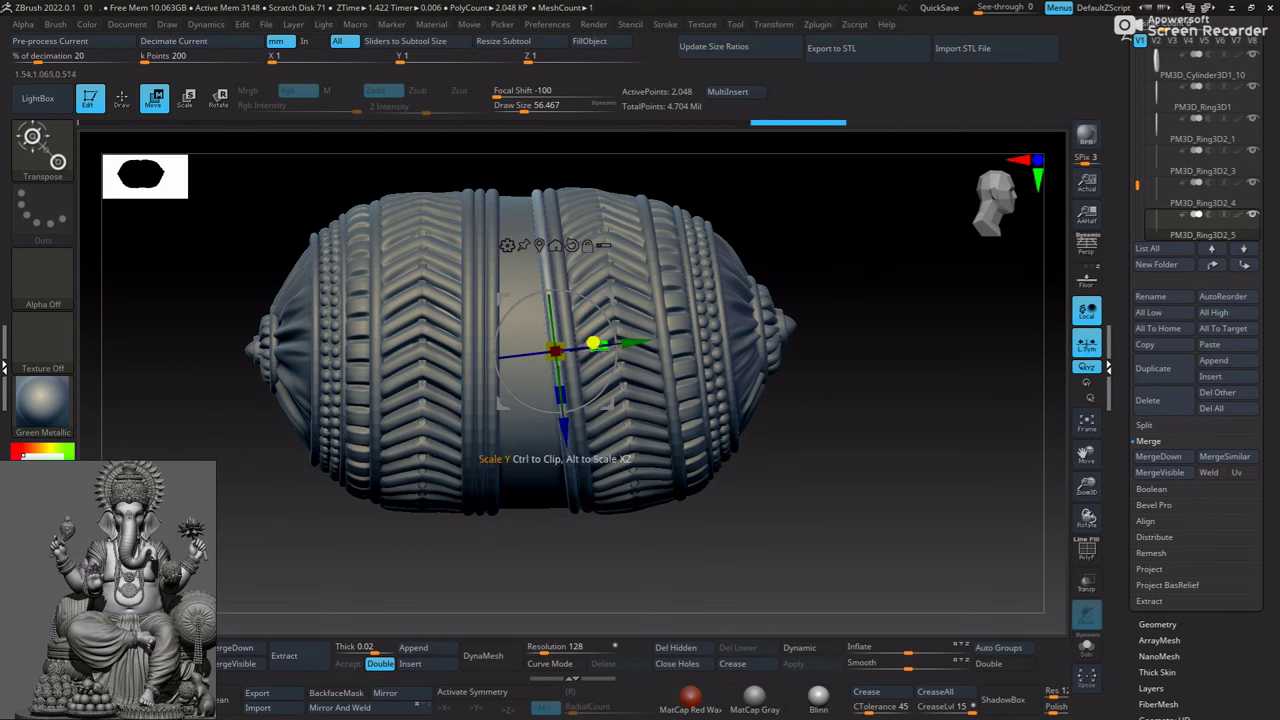
ctrl+drag(630, 346, 620, 346)
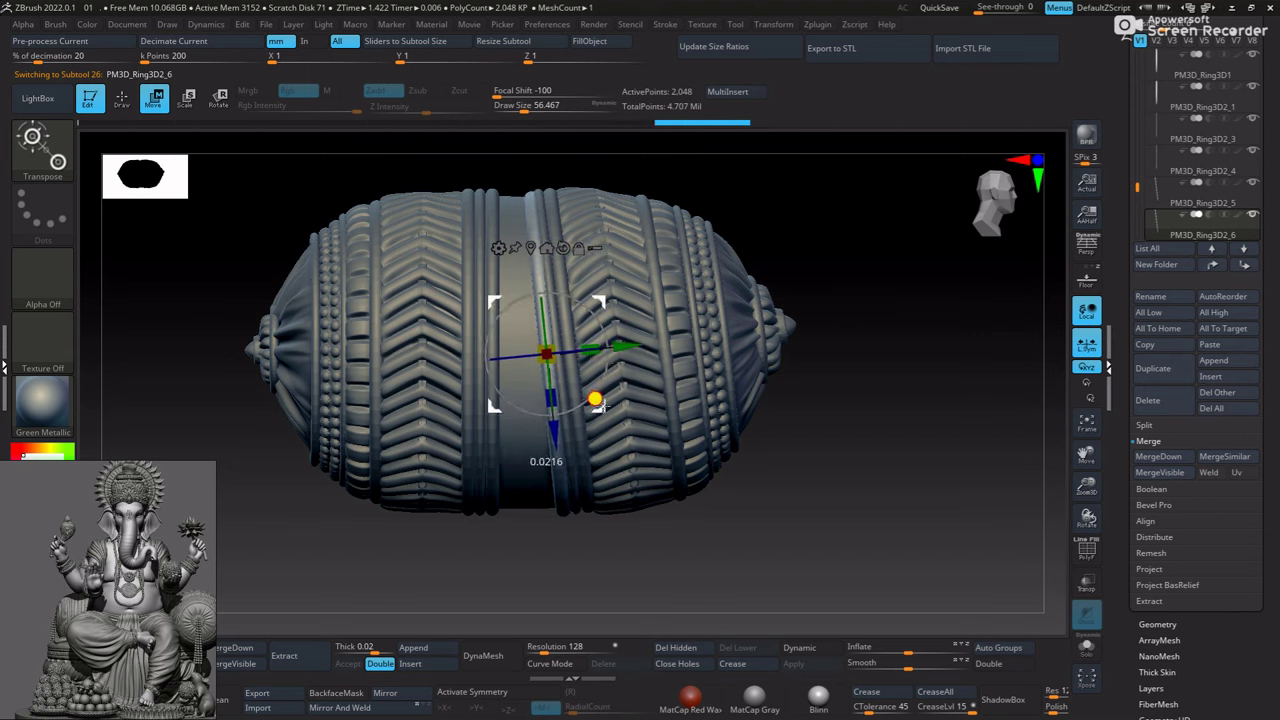
mouse_move(591, 397)
mouse_down()
mouse_move(597, 363)
mouse_move(585, 402)
mouse_up()
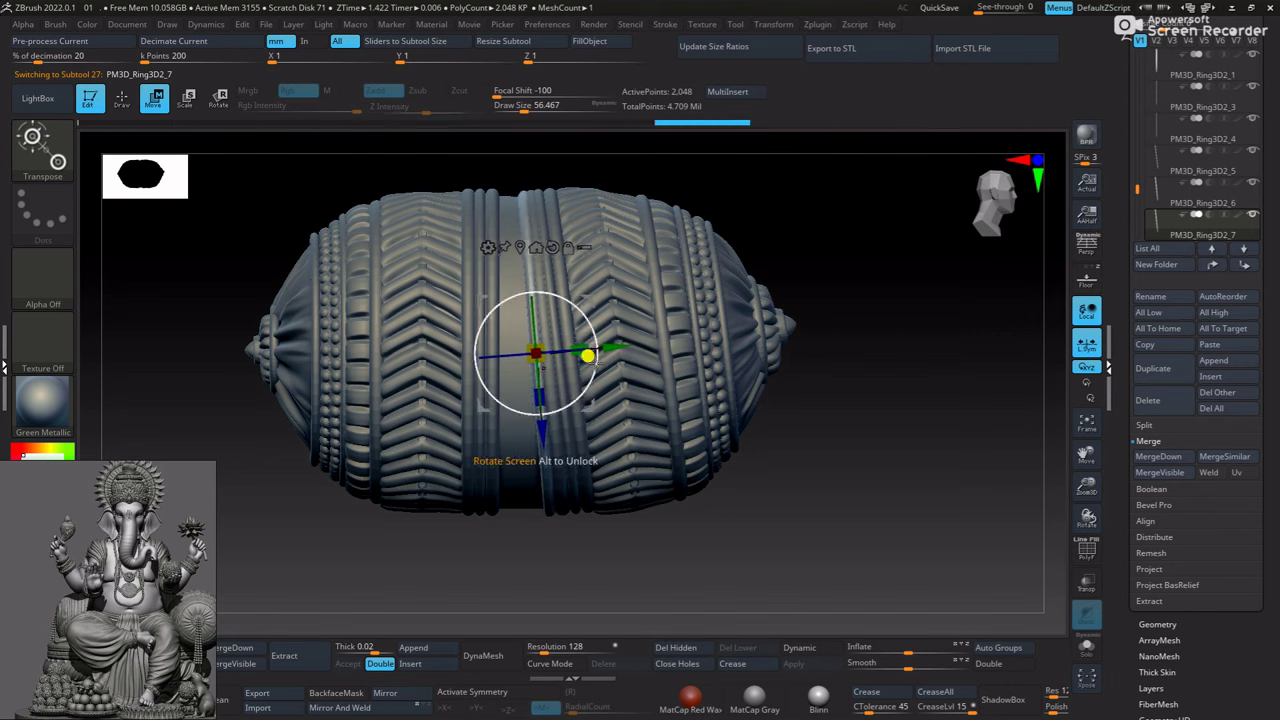
ctrl+drag(596, 351, 584, 352)
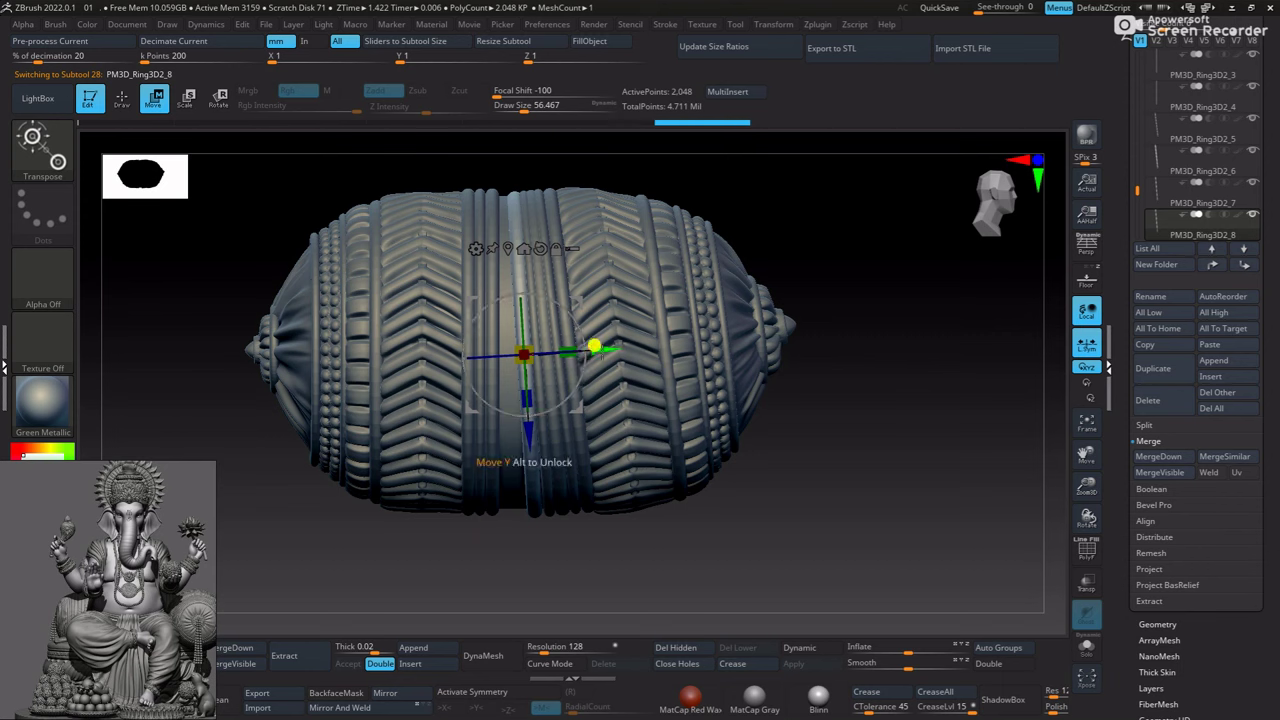
drag(527, 405, 526, 424)
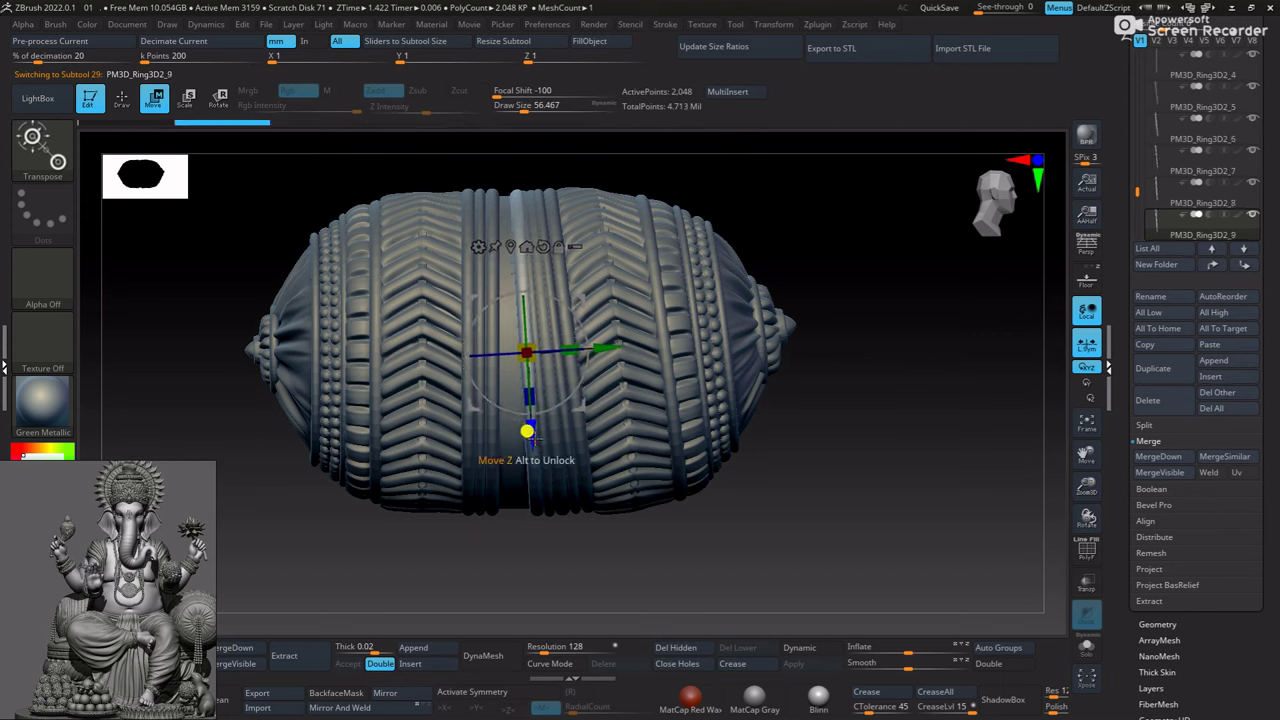
drag(597, 347, 575, 365)
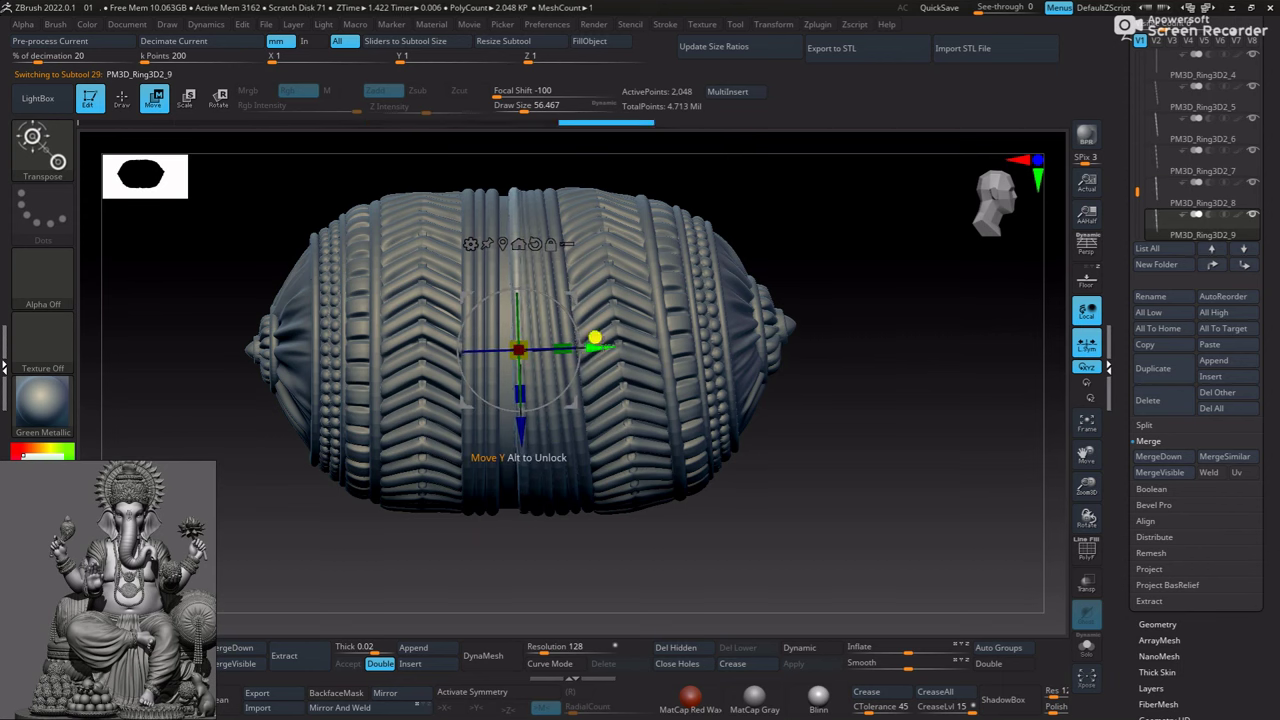
mouse_move(518, 418)
mouse_down()
mouse_move(521, 432)
mouse_move(510, 430)
mouse_up()
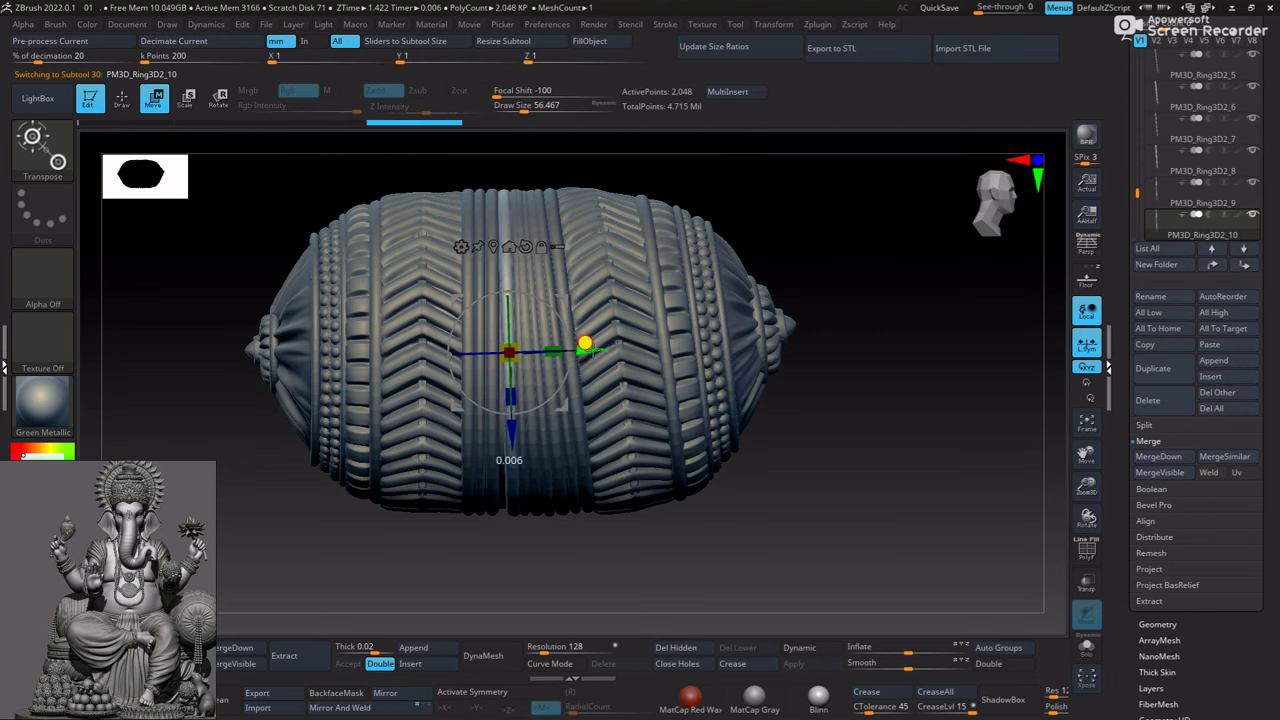
drag(510, 430, 502, 430)
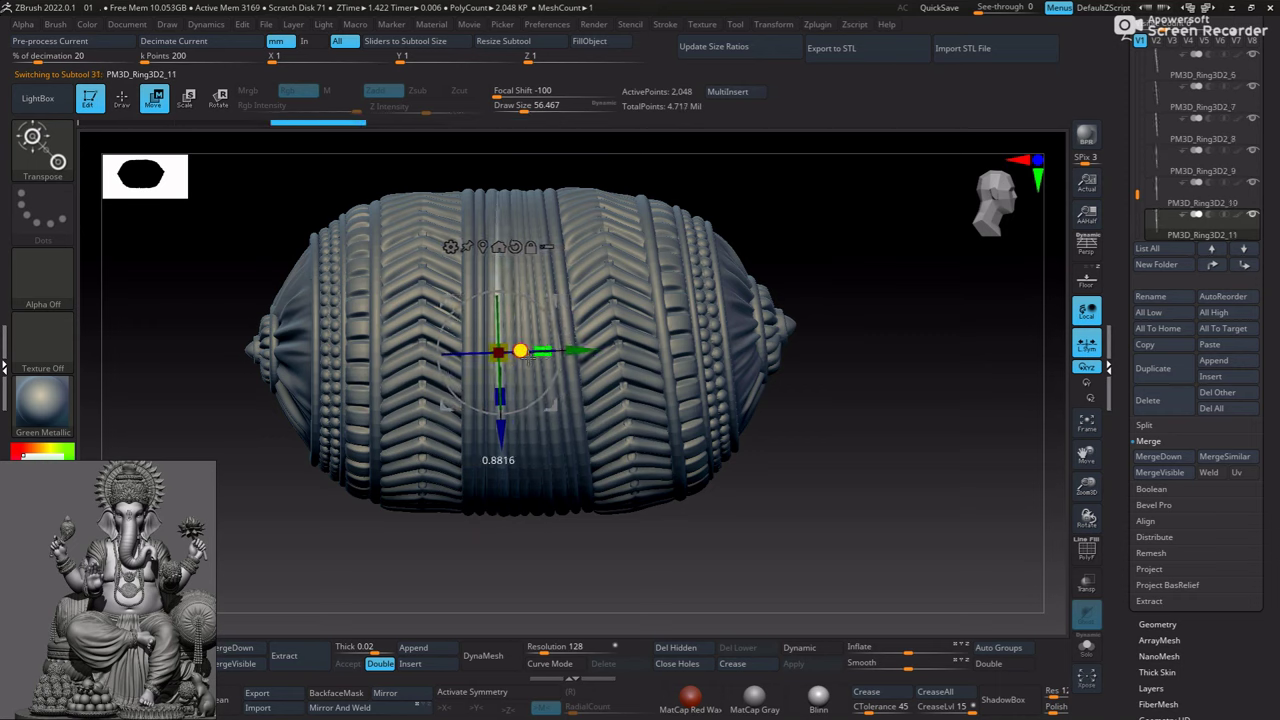
Reset to Actual view and MergeDown all the ring copies into the central band subtool
key(q)
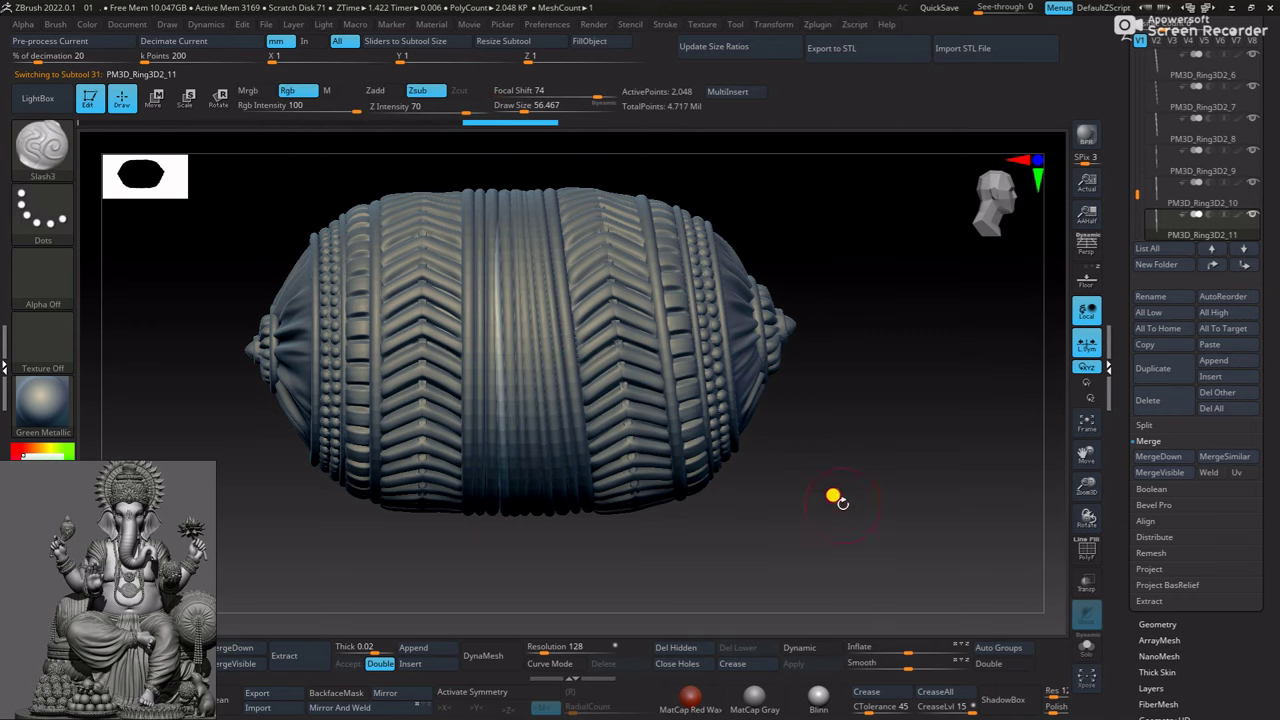
scroll(724, 398, down, 5)
click(1085, 184)
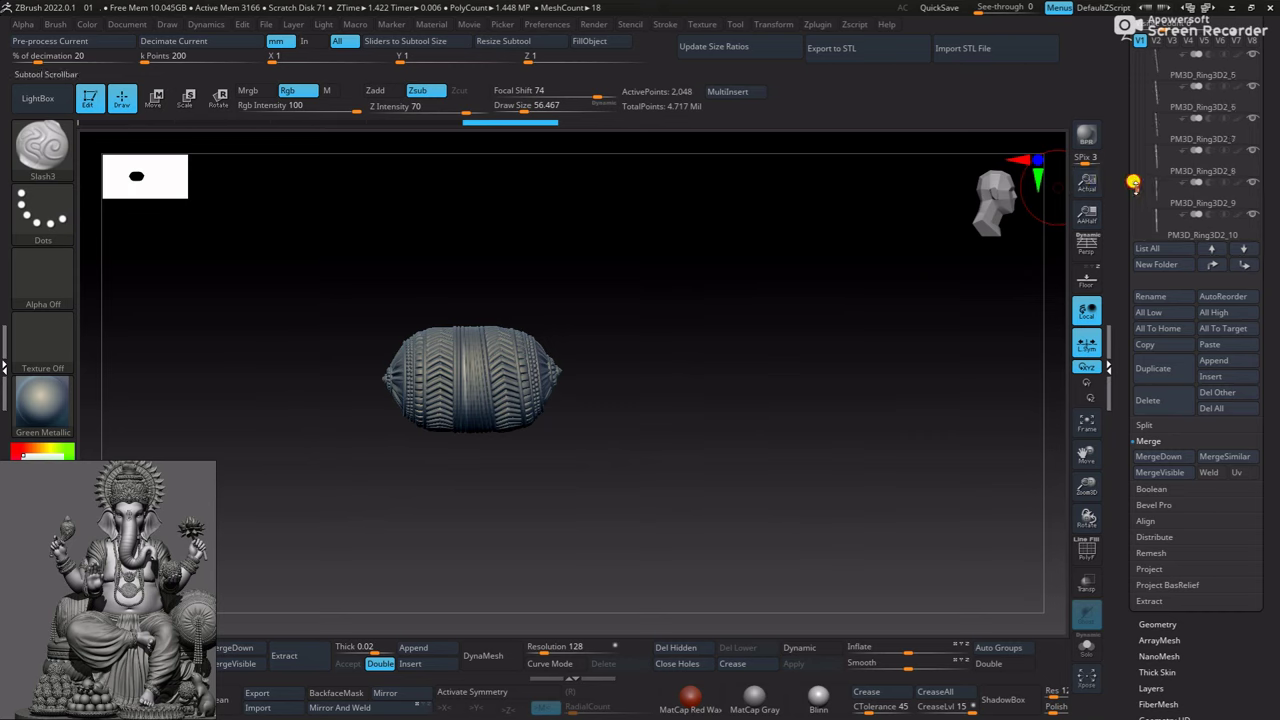
click(1150, 122)
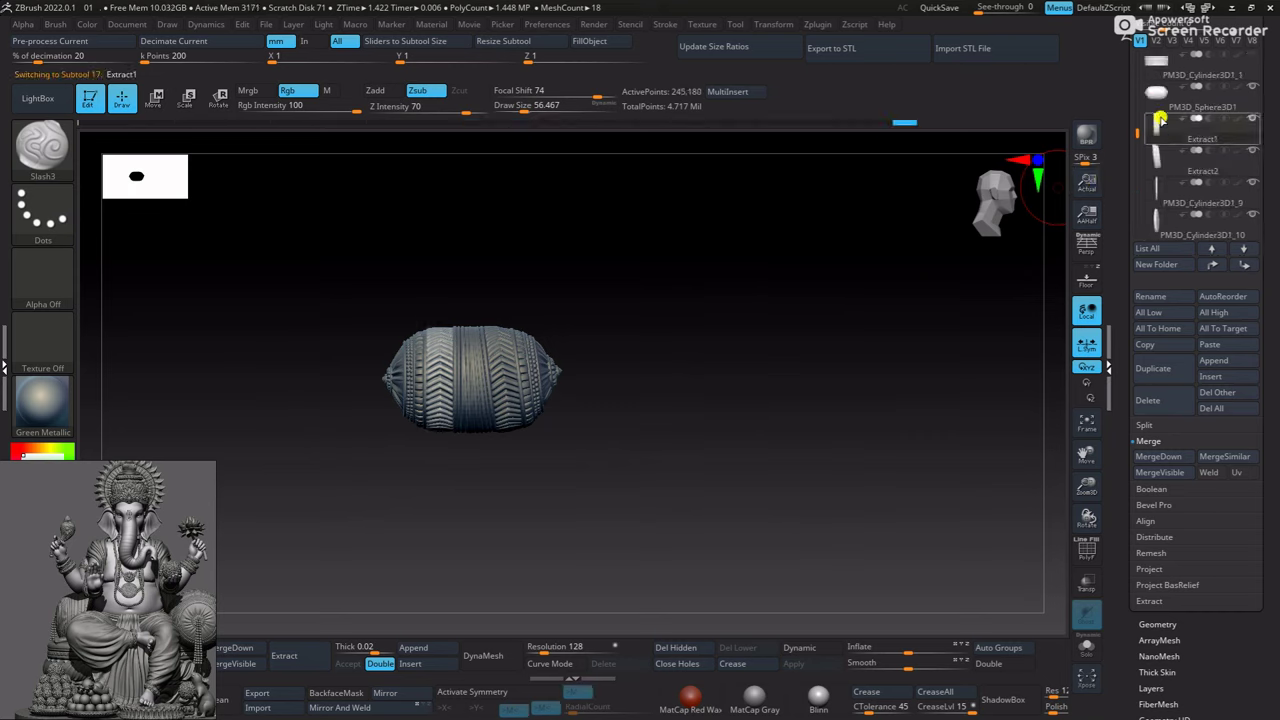
click(1160, 455)
click(1155, 452)
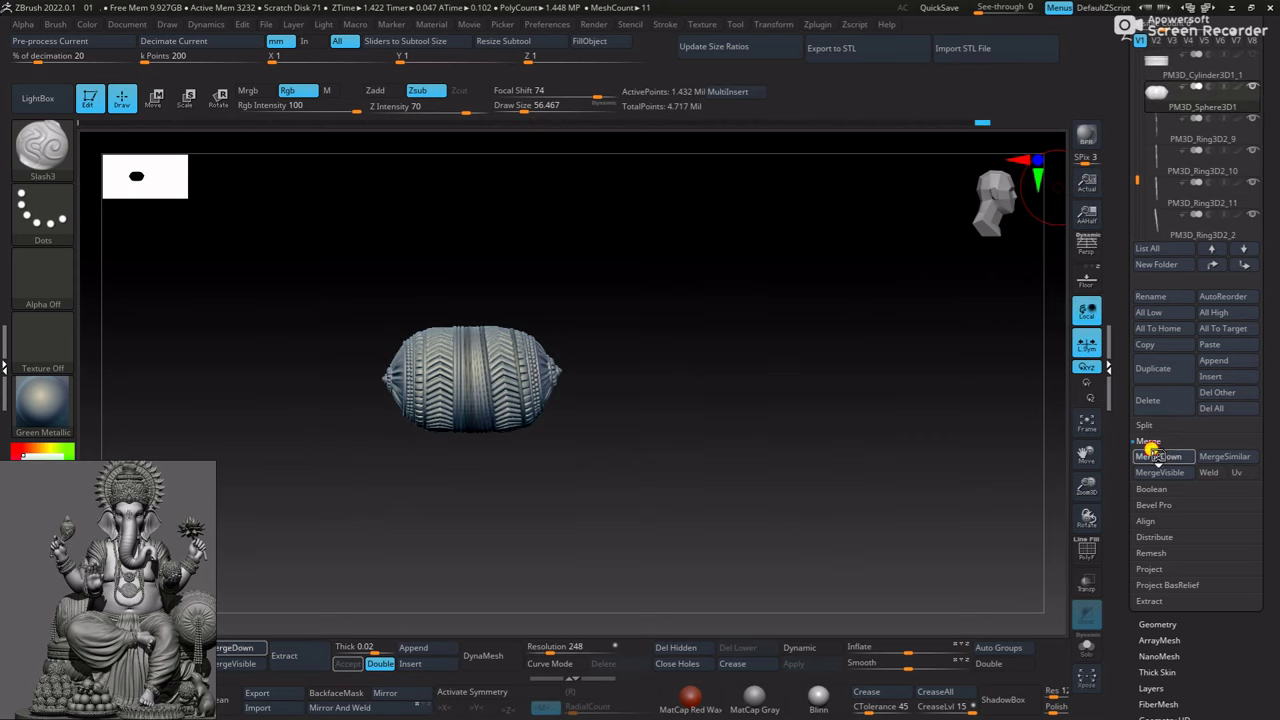
click(1157, 455)
Show the ornate base and Ganesha subtools and frame them beside the bolster
mouse_move(850, 378)
mouse_down()
mouse_move(793, 427)
mouse_move(657, 271)
mouse_move(813, 323)
mouse_move(843, 407)
mouse_up()
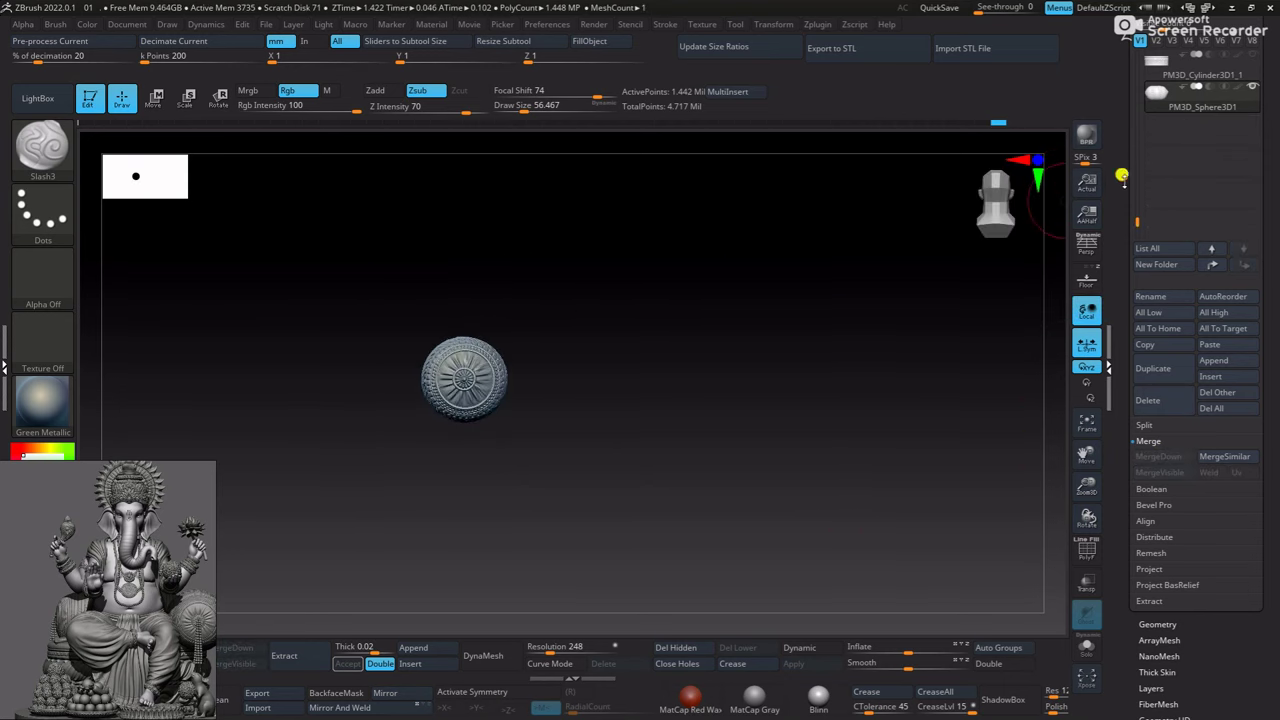
scroll(1122, 177, up, 5)
click(1252, 407)
alt+drag(794, 369, 837, 369)
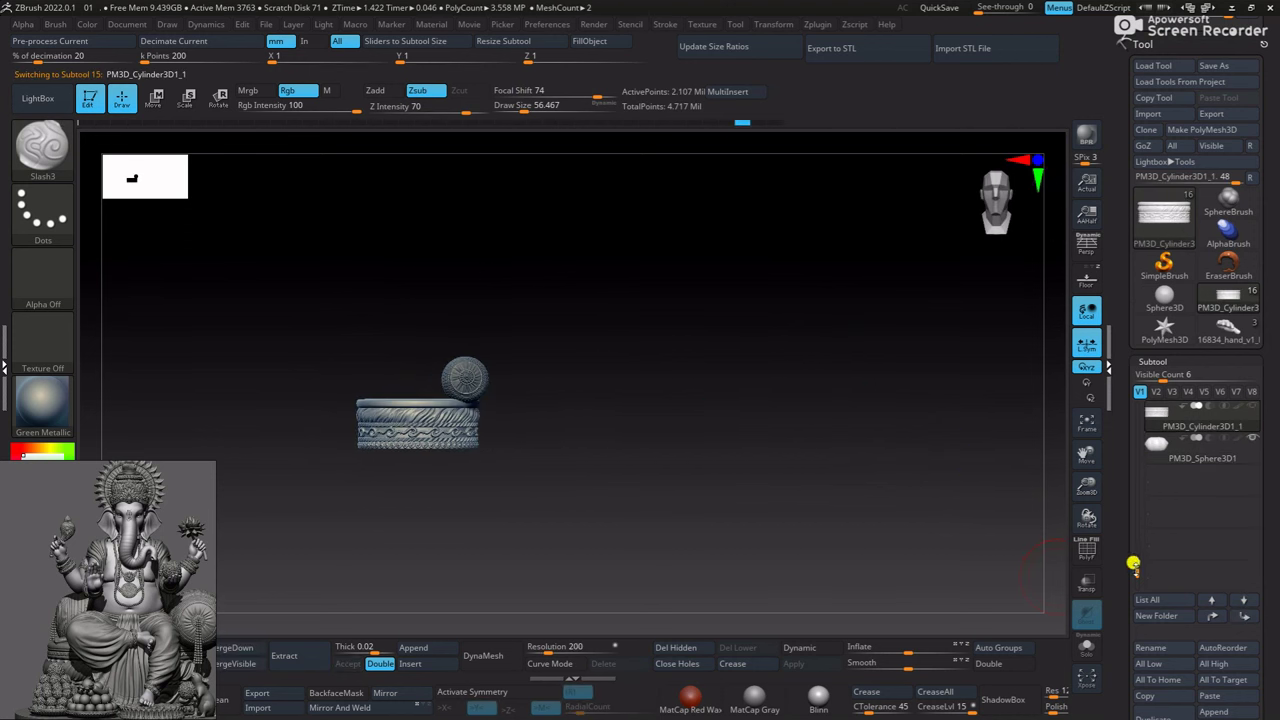
ctrl+shift+click(823, 423)
mouse_move(823, 423)
alt+mouse_down()
mouse_move(723, 371)
mouse_move(709, 444)
mouse_move(697, 396)
alt+mouse_up()
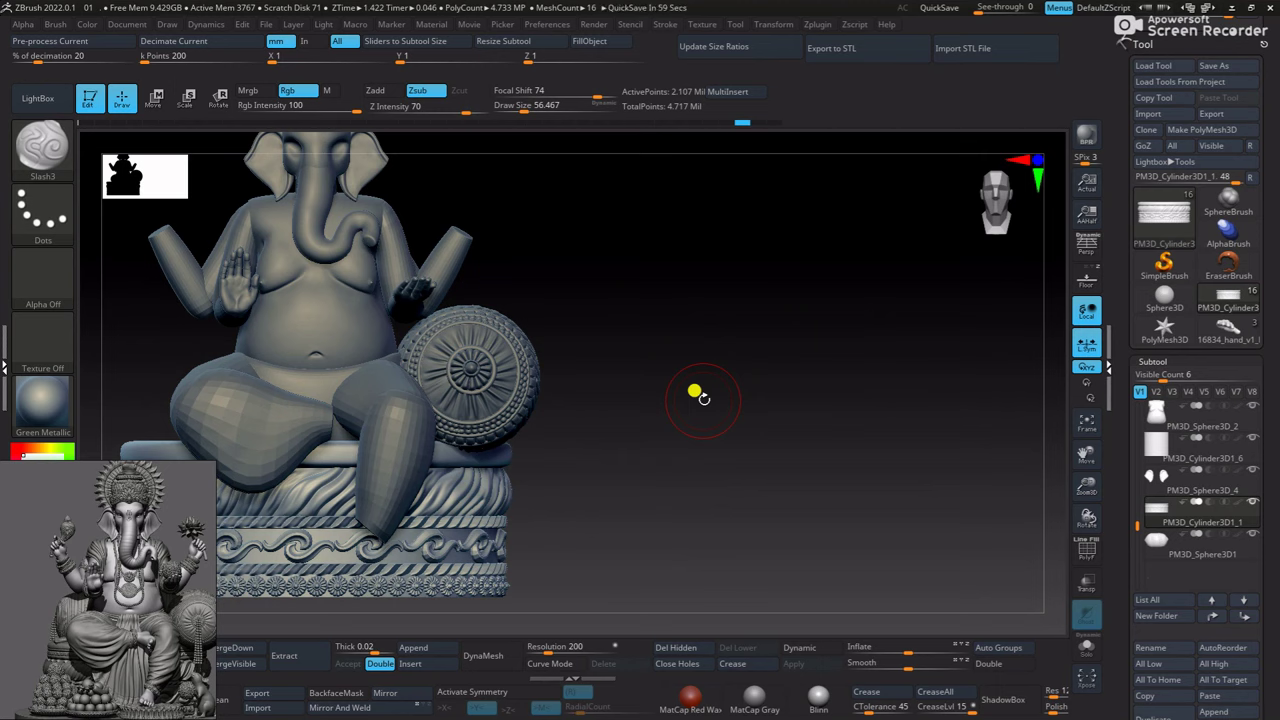
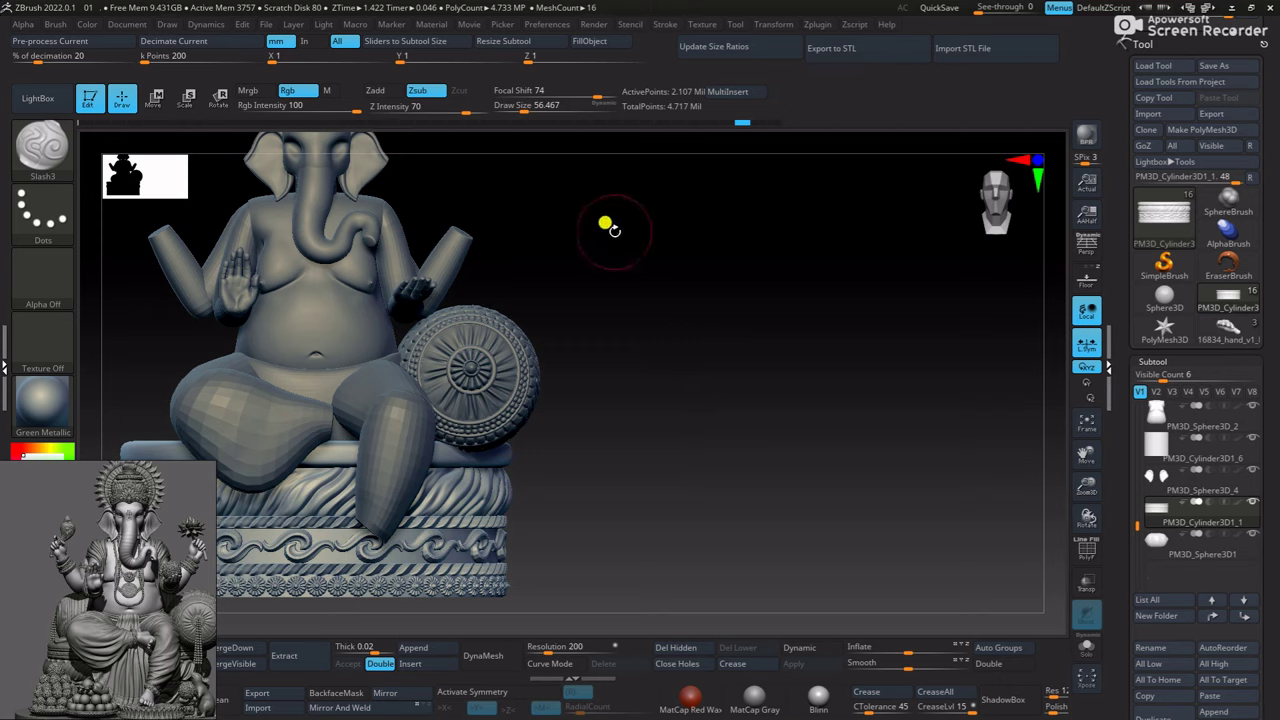
Append a Sphere3D subtool to the cushion part and move the bead to the cushion's centre
mouse_move(705, 255)
mouse_down()
mouse_move(723, 323)
mouse_move(666, 317)
mouse_move(680, 400)
mouse_move(625, 373)
mouse_move(709, 400)
mouse_move(717, 434)
mouse_move(741, 368)
mouse_move(677, 334)
mouse_move(660, 297)
mouse_move(1045, 450)
mouse_up()
scroll(1180, 480, down, 3)
click(1156, 248)
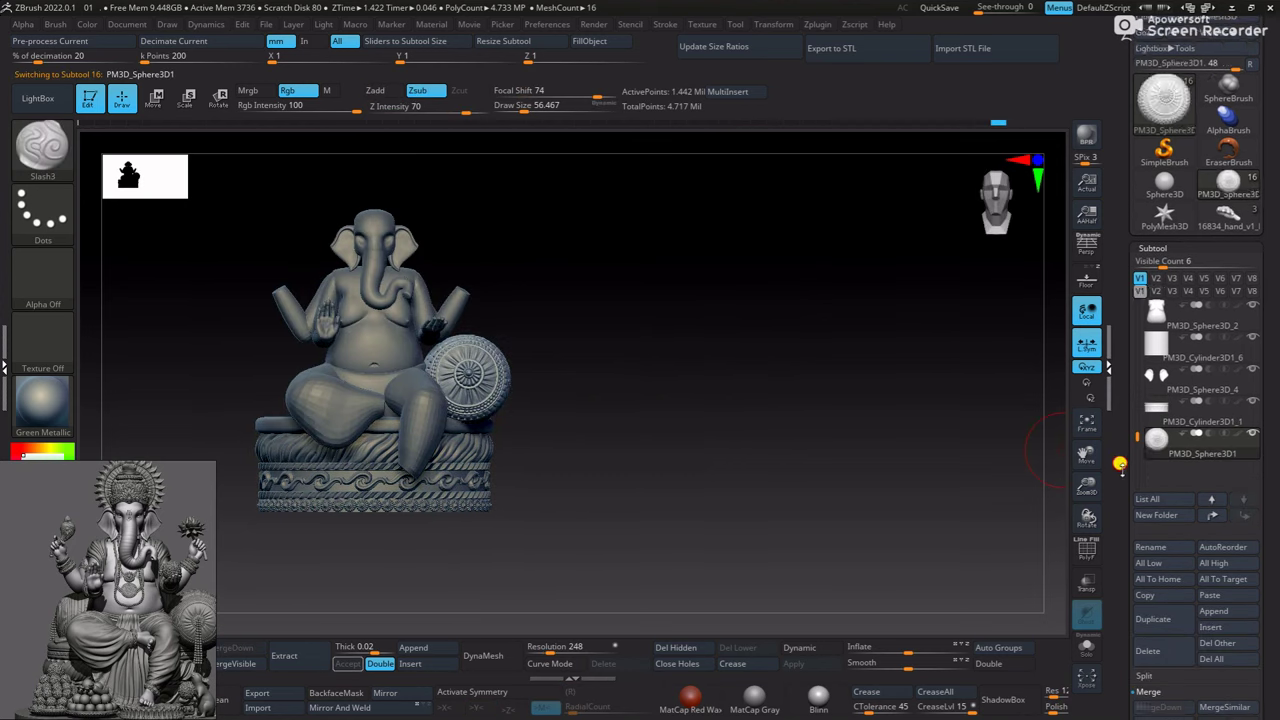
click(1213, 421)
click(1087, 528)
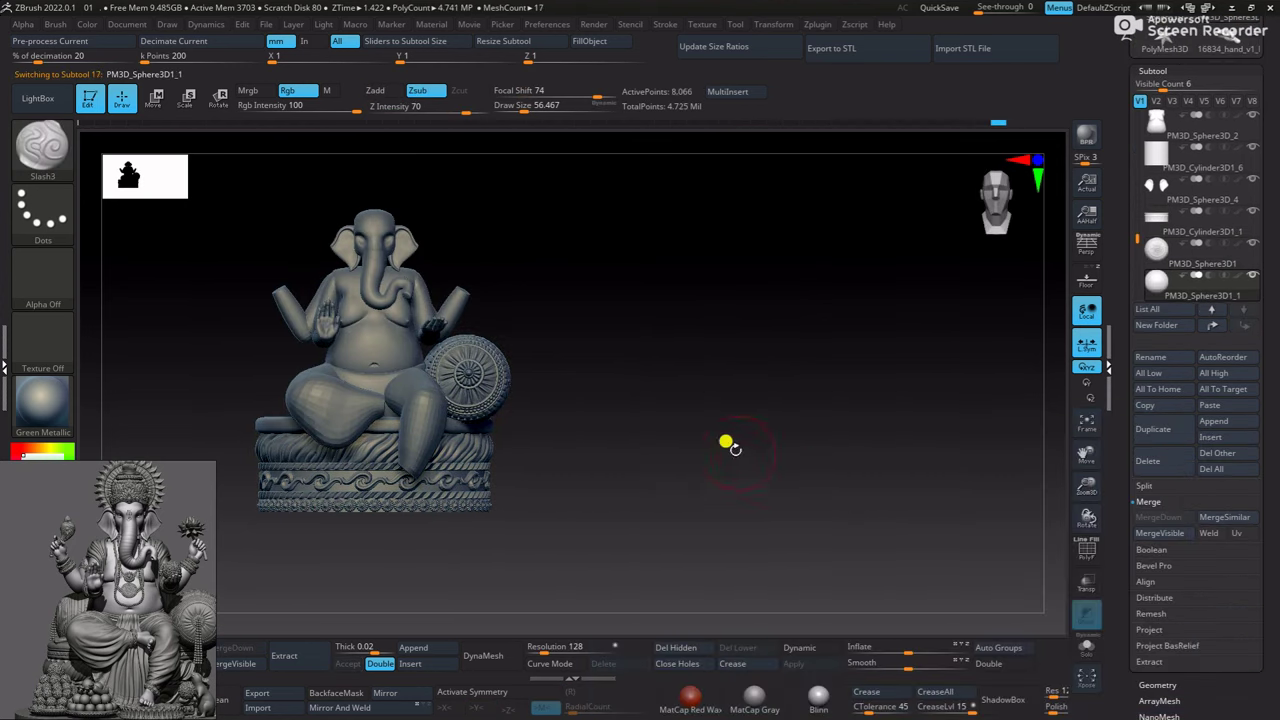
key(w)
mouse_move(429, 380)
mouse_down()
mouse_move(714, 400)
mouse_move(651, 397)
mouse_move(446, 294)
mouse_move(918, 382)
mouse_move(565, 383)
mouse_up()
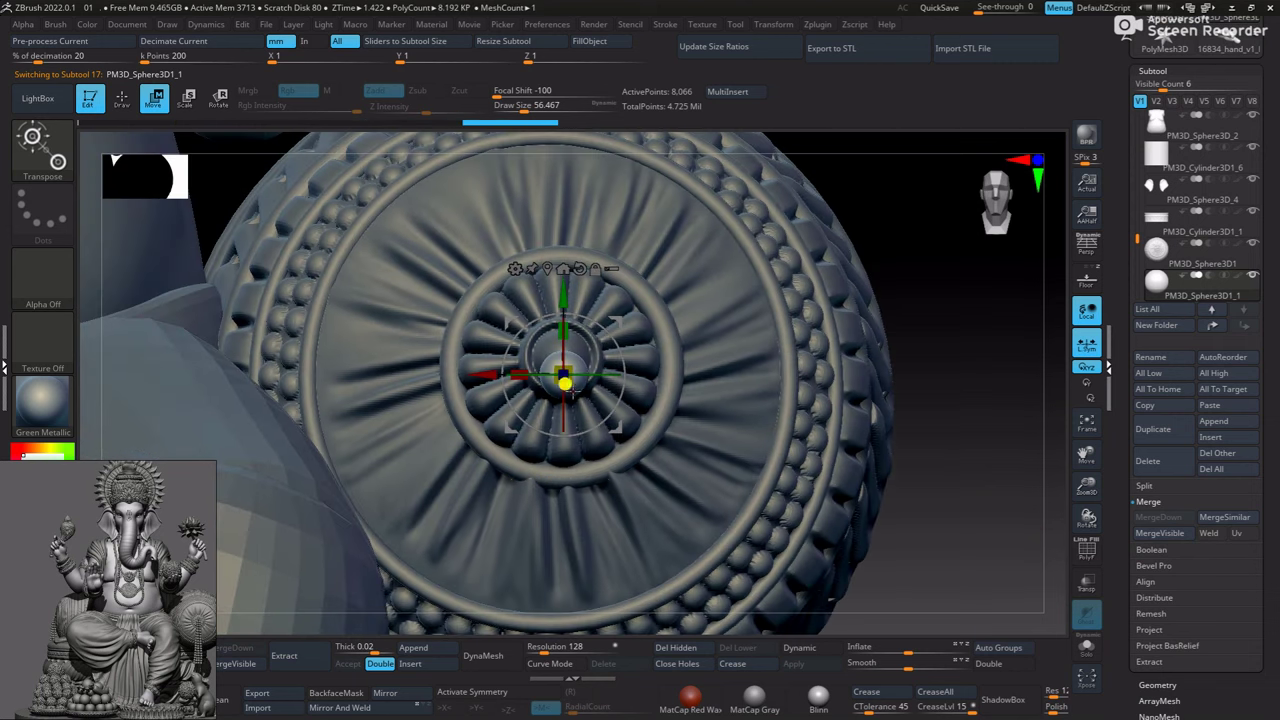
click(1087, 645)
ctrl+drag(563, 288, 562, 417)
click(1085, 281)
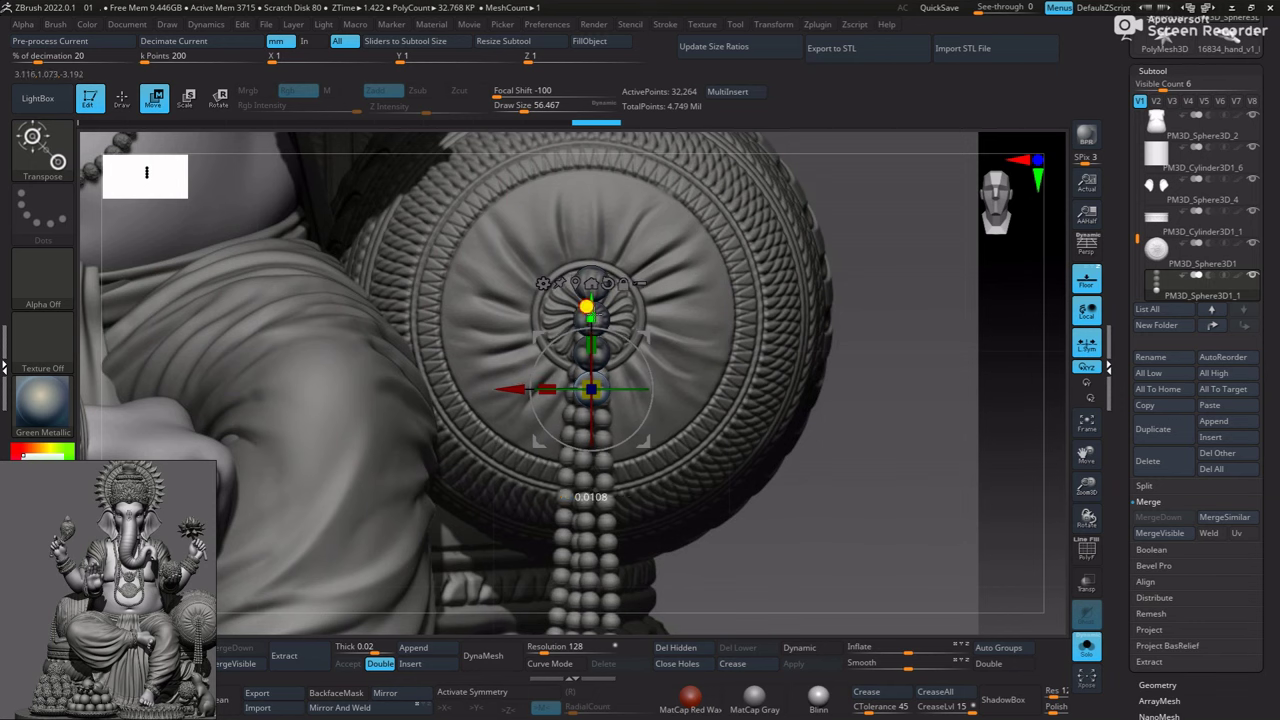
mouse_move(620, 323)
right_down()
mouse_move(704, 290)
mouse_move(531, 354)
right_up()
mouse_move(491, 440)
right_down()
mouse_move(721, 366)
mouse_move(691, 289)
mouse_move(571, 346)
right_up()
Duplicate the bead downward into a vertical strand hanging below the cushion medallion
key(q)
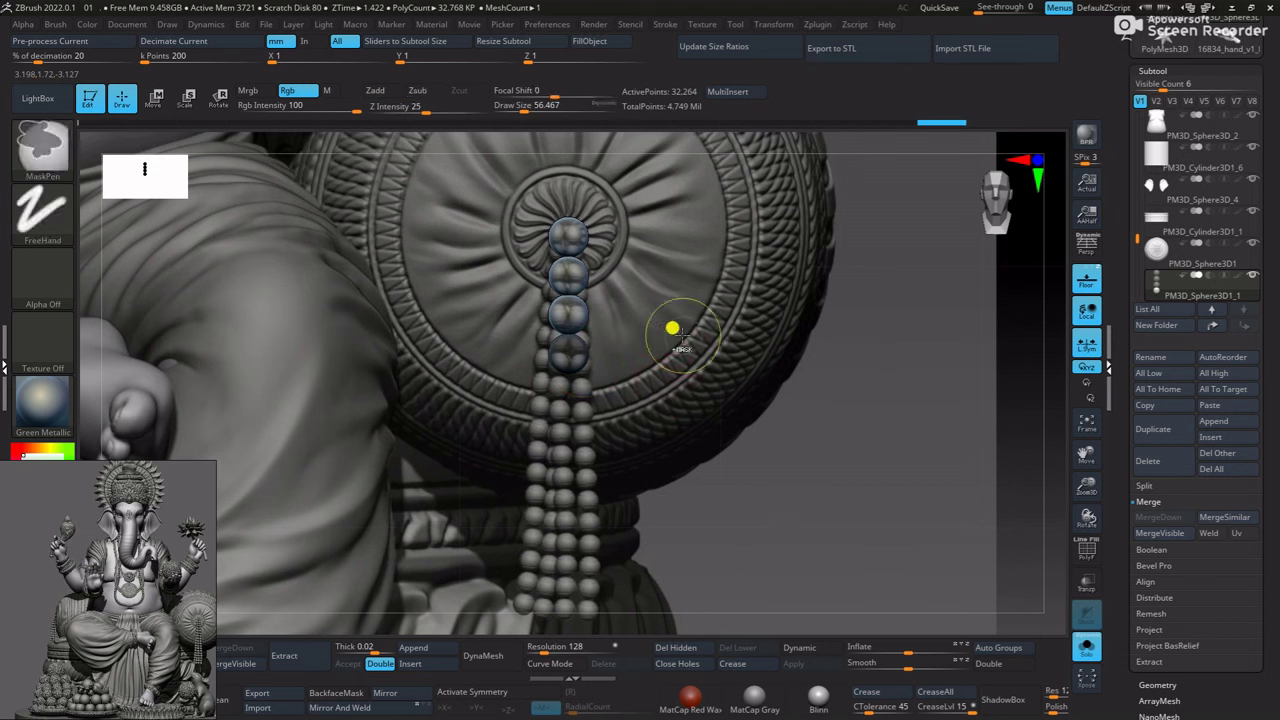
key(w)
mouse_move(570, 278)
ctrl+mouse_down()
mouse_move(557, 311)
mouse_move(565, 460)
mouse_move(551, 491)
mouse_move(577, 537)
ctrl+mouse_up()
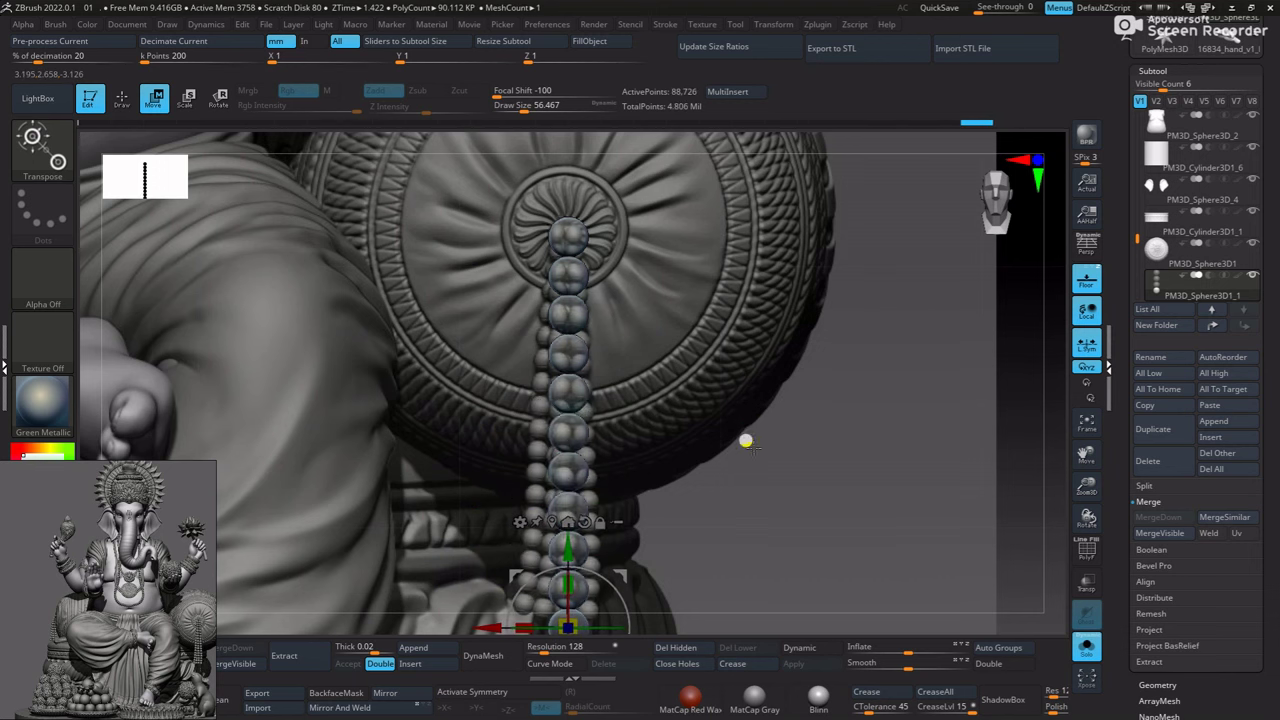
ctrl+right_drag(746, 440, 586, 509)
key(q)
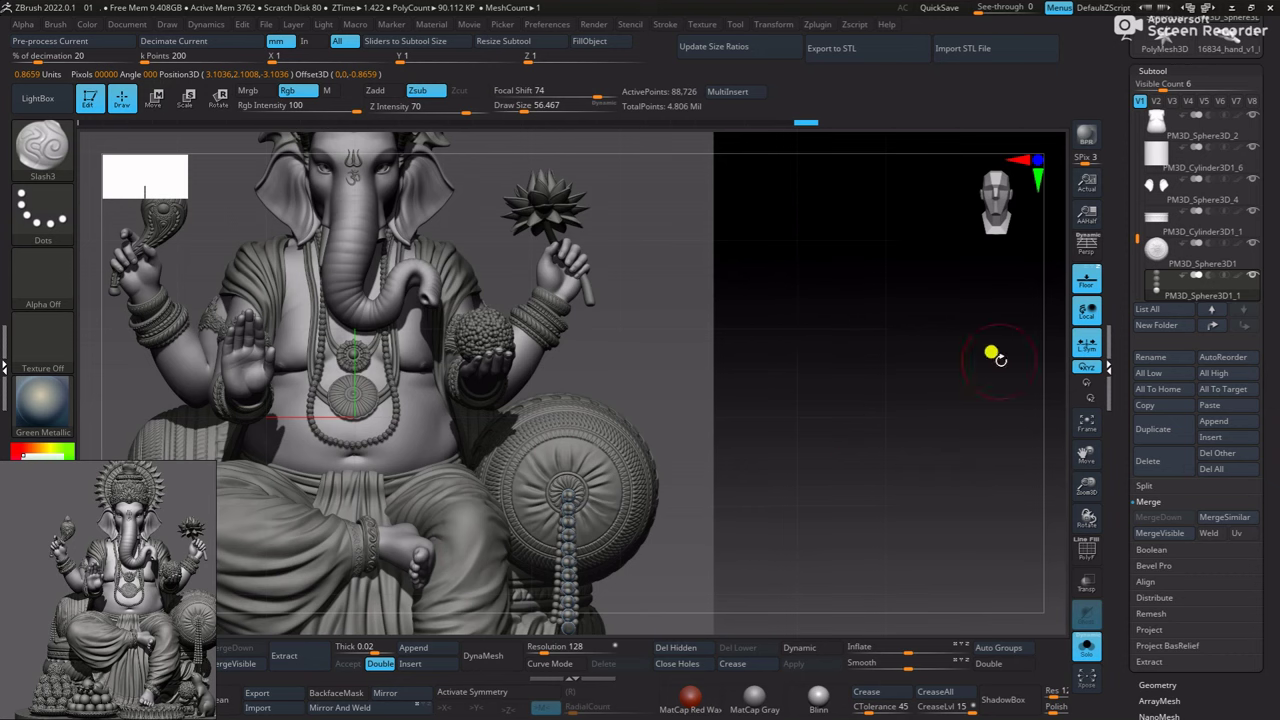
key(f)
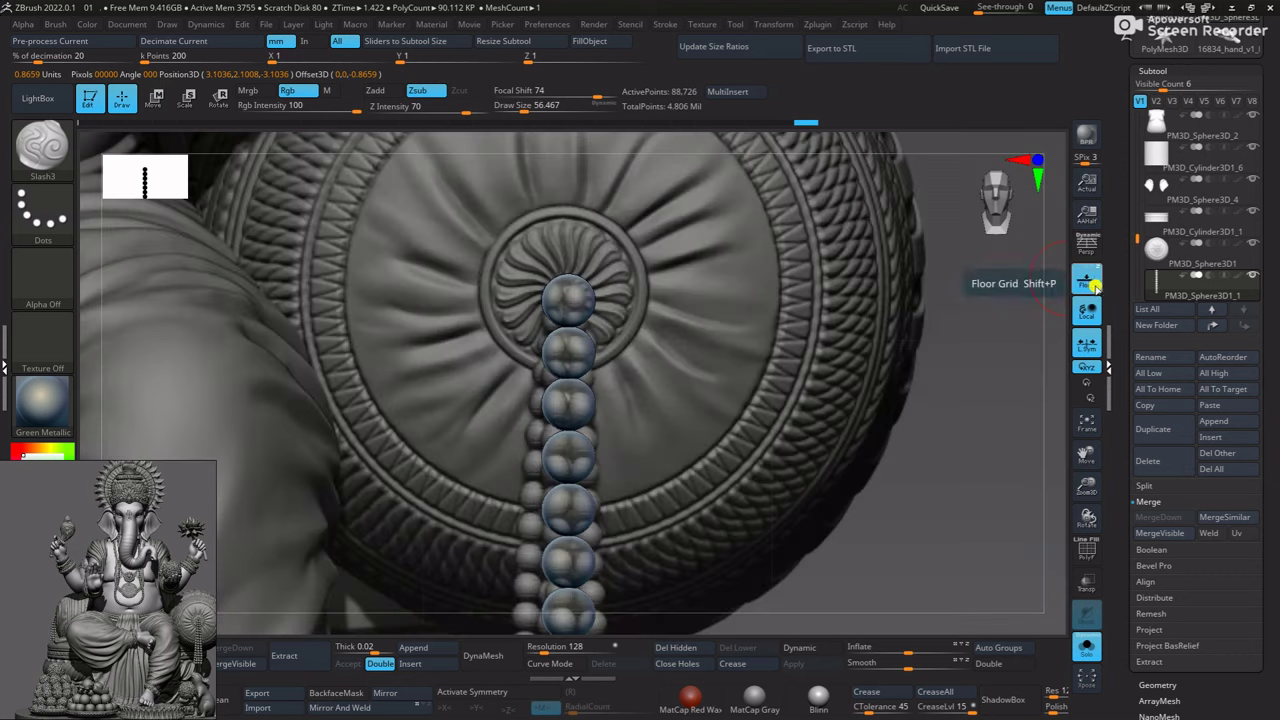
mouse_move(943, 477)
ctrl+right_down()
mouse_move(843, 471)
mouse_move(773, 395)
ctrl+right_up()
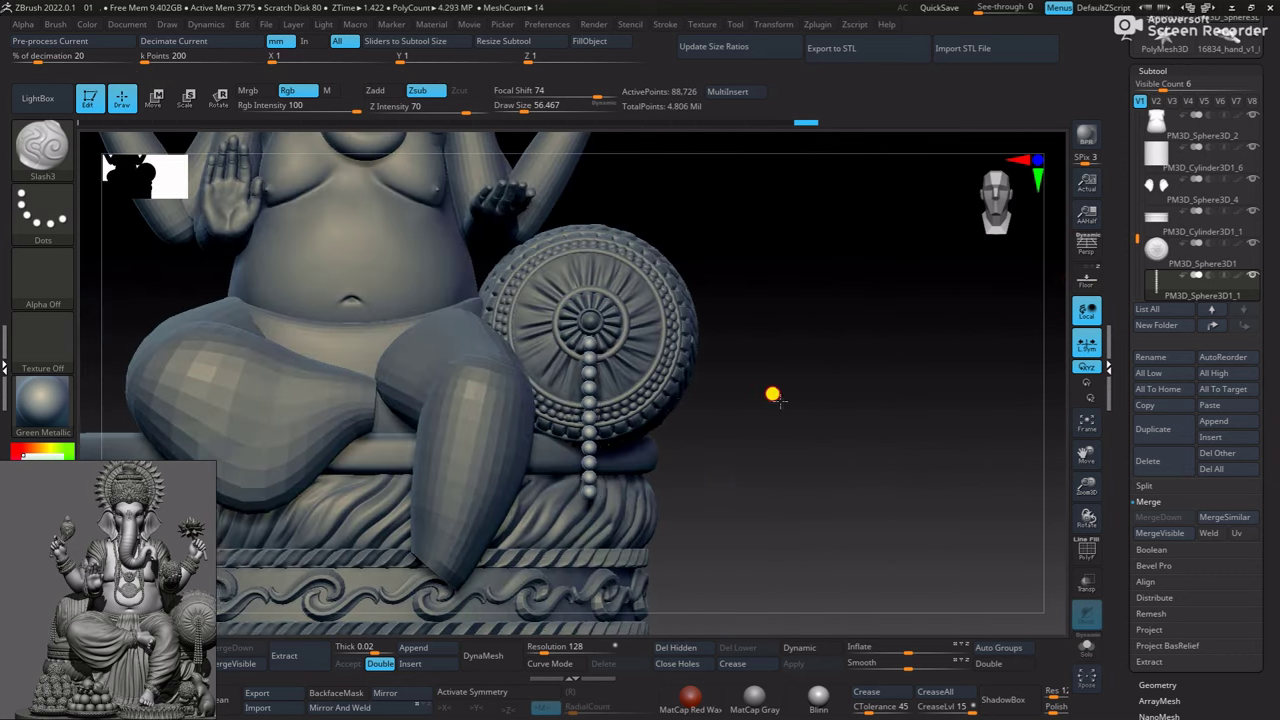
key(w)
drag(773, 395, 709, 380)
Make two side-by-side copies of the bead strand under the medallion
drag(613, 479, 752, 450)
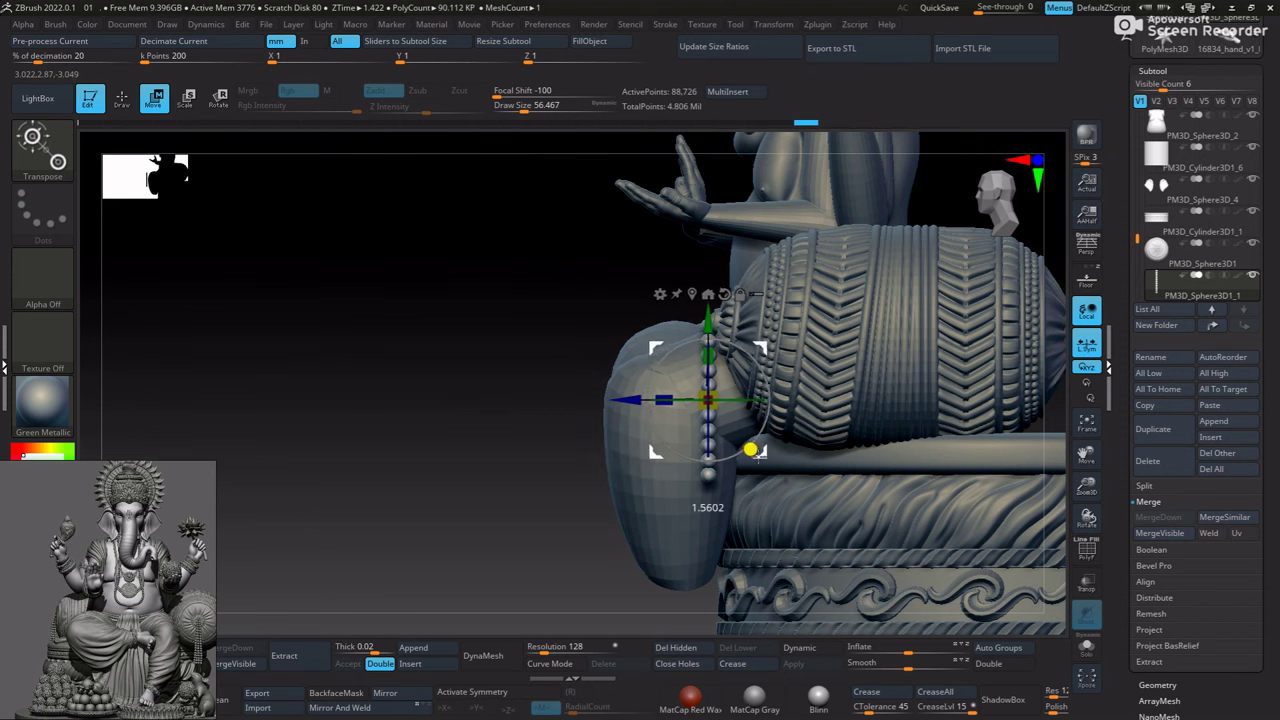
right_drag(753, 451, 531, 480)
ctrl+right_drag(874, 386, 616, 364)
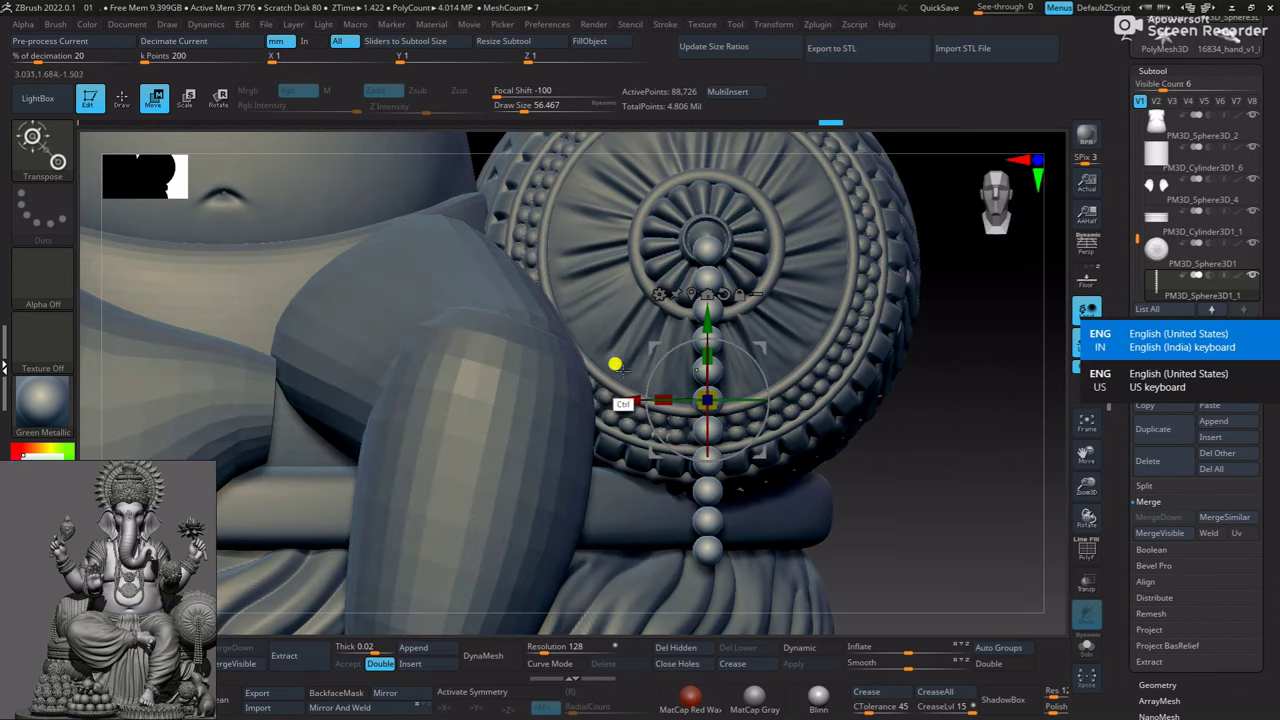
mouse_move(645, 399)
ctrl+mouse_down()
mouse_move(623, 386)
mouse_move(640, 376)
mouse_move(637, 405)
ctrl+mouse_up()
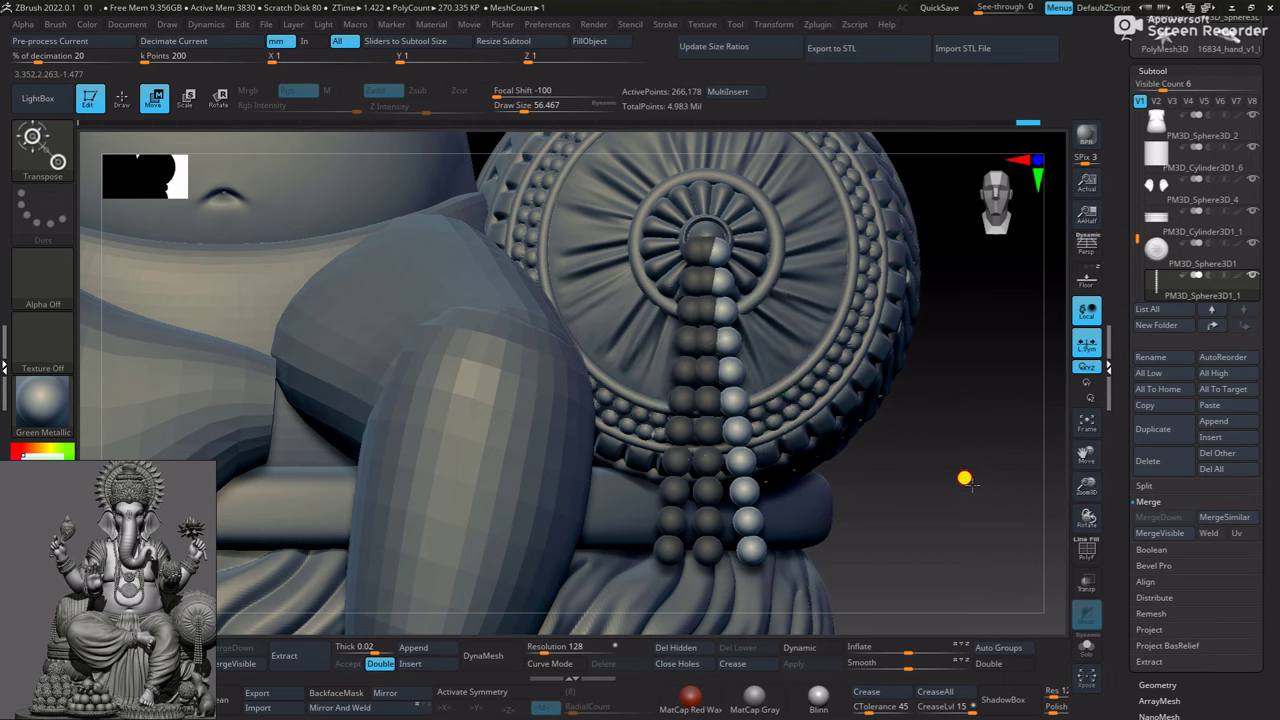
drag(965, 480, 869, 463)
ctrl+drag(646, 391, 711, 366)
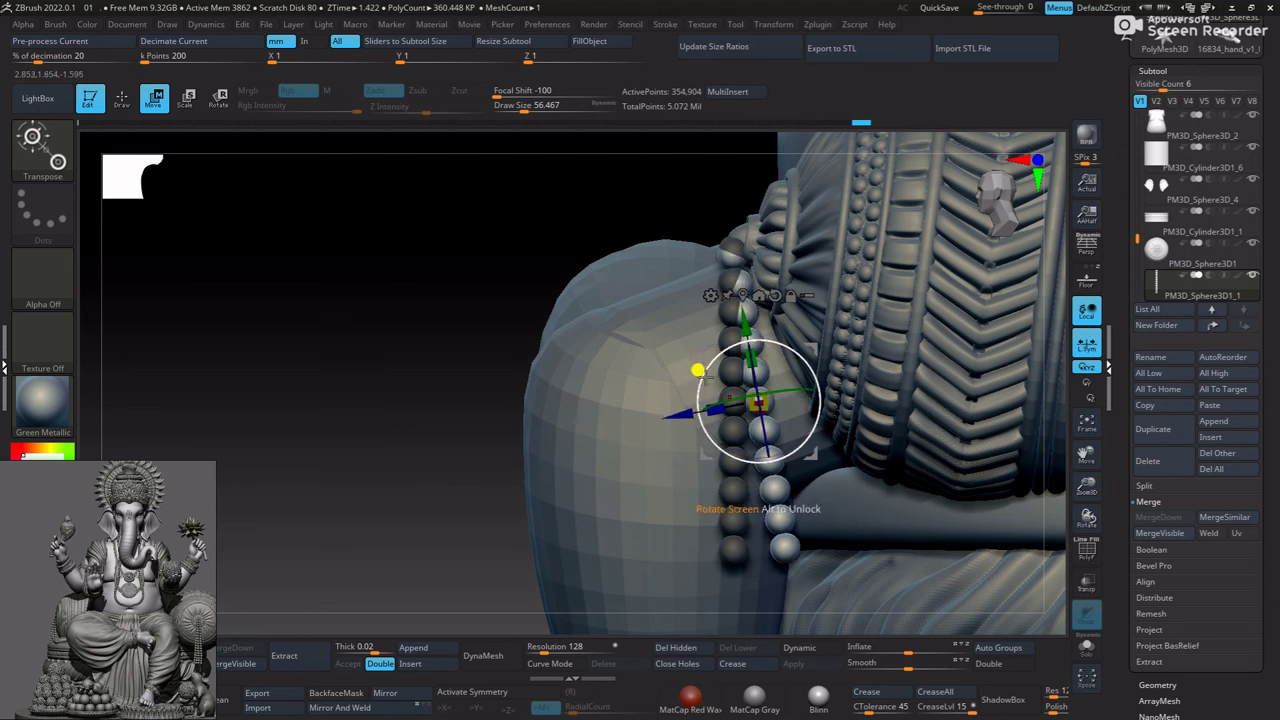
mouse_move(574, 434)
mouse_down()
mouse_move(549, 423)
mouse_move(714, 375)
mouse_move(680, 405)
mouse_move(849, 460)
mouse_move(751, 320)
mouse_up()
Push the bead strands forward along Z and check the tassel on the whole figure
drag(686, 414, 655, 363)
drag(474, 399, 677, 411)
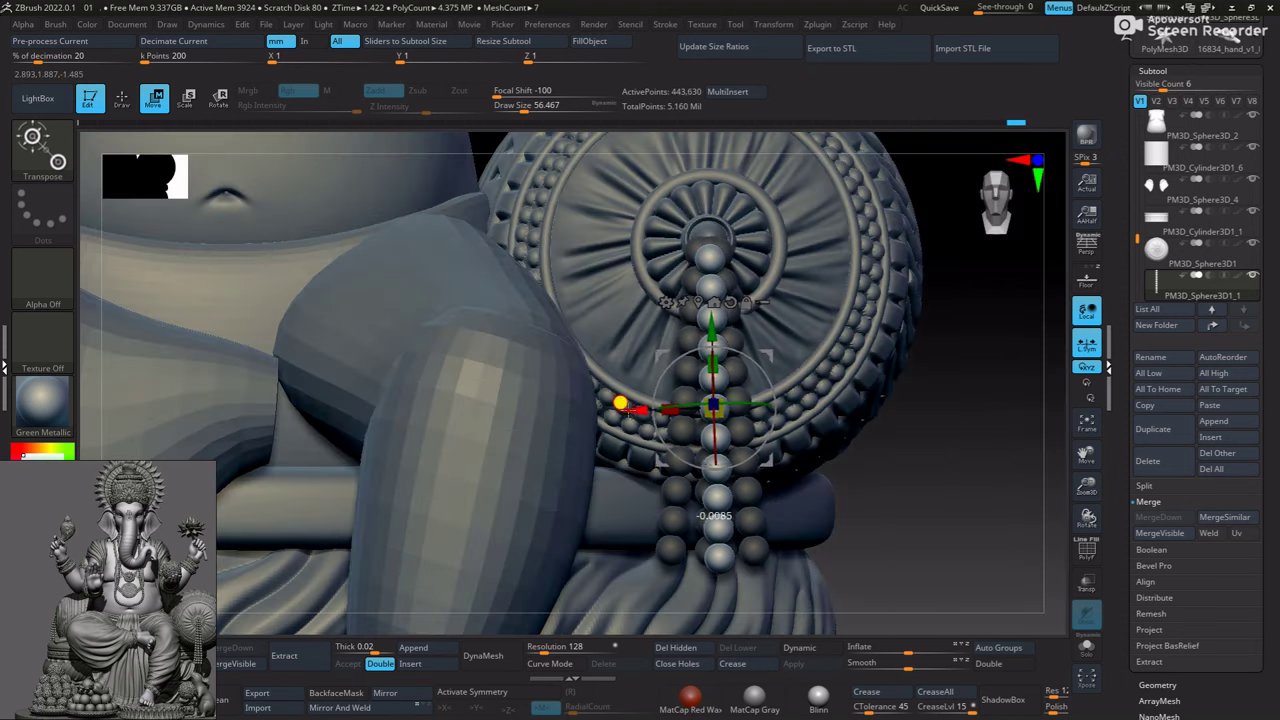
mouse_move(934, 452)
mouse_down()
mouse_move(526, 377)
mouse_move(826, 394)
mouse_move(866, 374)
mouse_move(757, 343)
mouse_move(797, 397)
mouse_up()
key(q)
key(f)
key(w)
drag(557, 388, 686, 289)
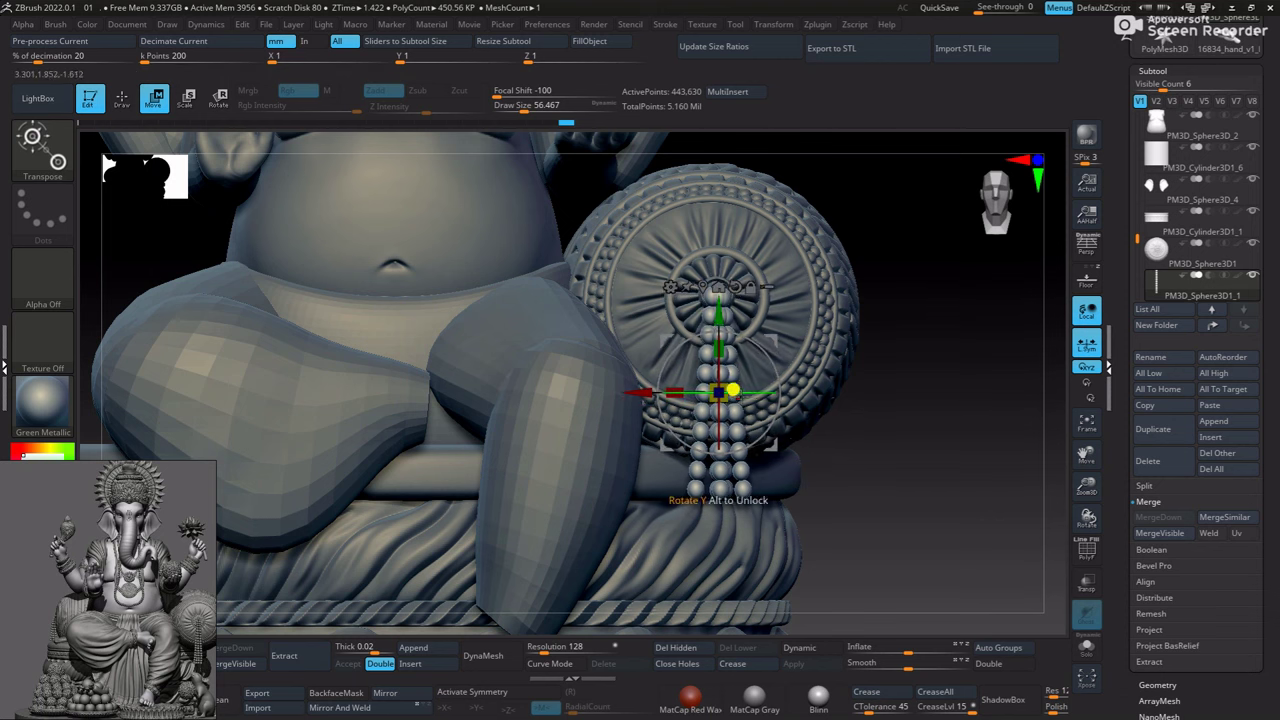
drag(733, 390, 843, 449)
alt+drag(523, 514, 480, 437)
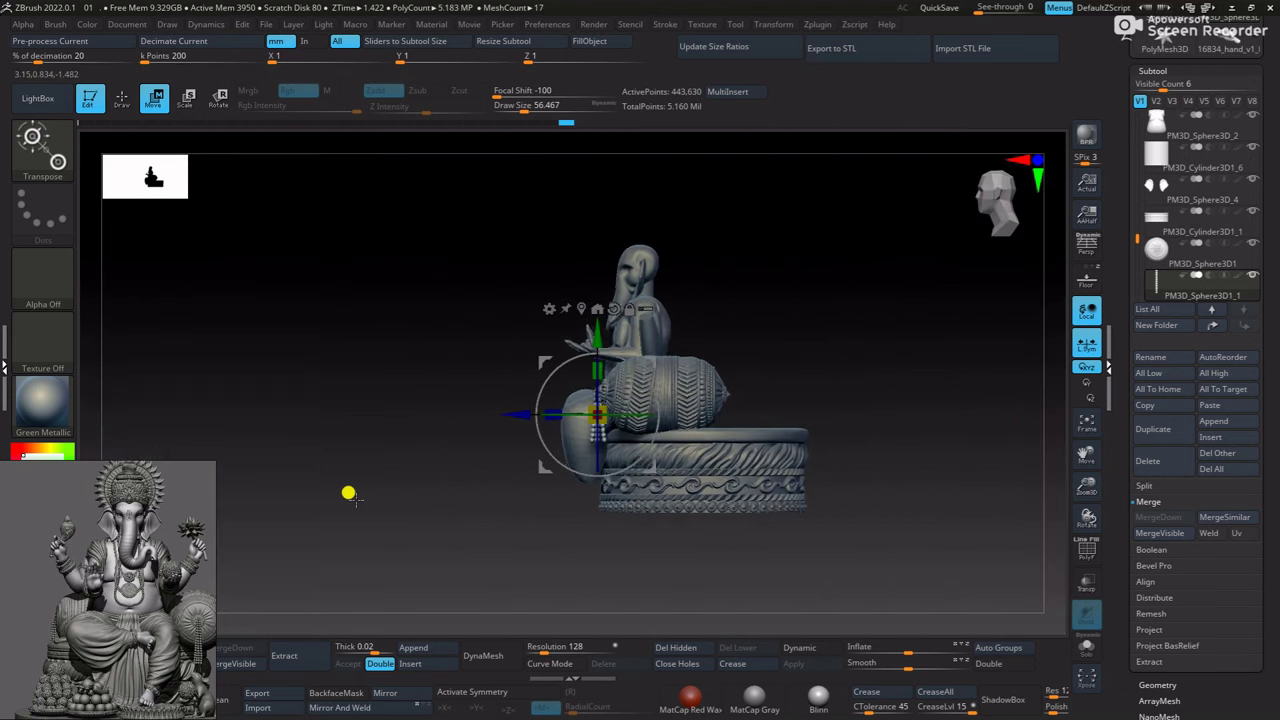
Apply a Bend deformer to the tassel, curving the top beads and straightening the lower part
mouse_move(348, 493)
mouse_down()
mouse_move(391, 491)
mouse_move(726, 354)
mouse_move(766, 350)
mouse_move(738, 358)
mouse_move(703, 426)
mouse_move(766, 409)
mouse_move(594, 377)
mouse_move(730, 429)
mouse_up()
key(q)
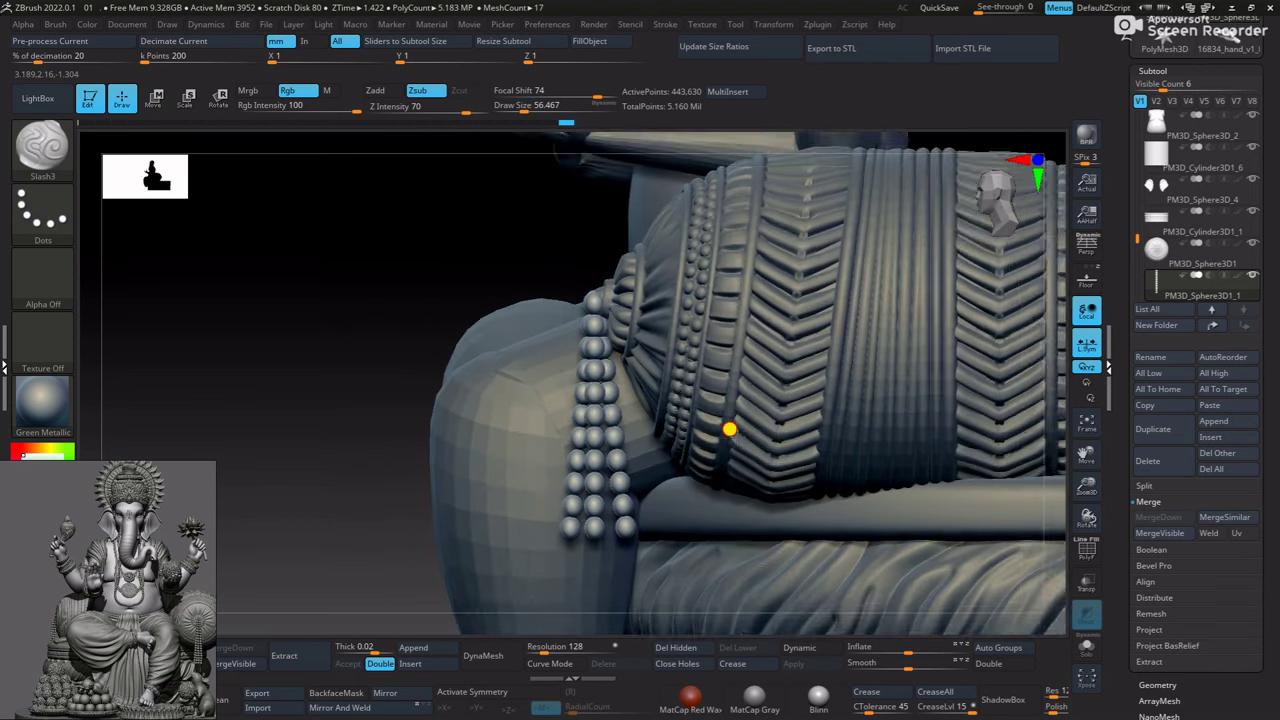
key(w)
click(663, 345)
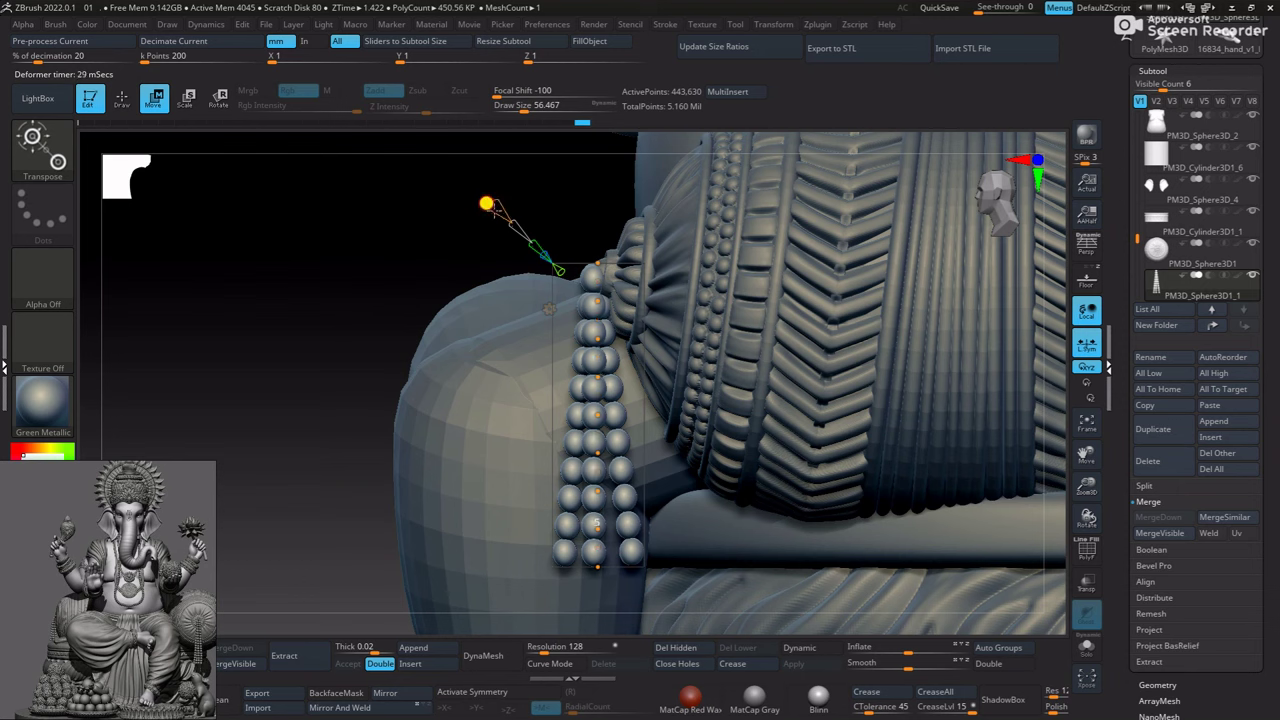
drag(597, 305, 589, 338)
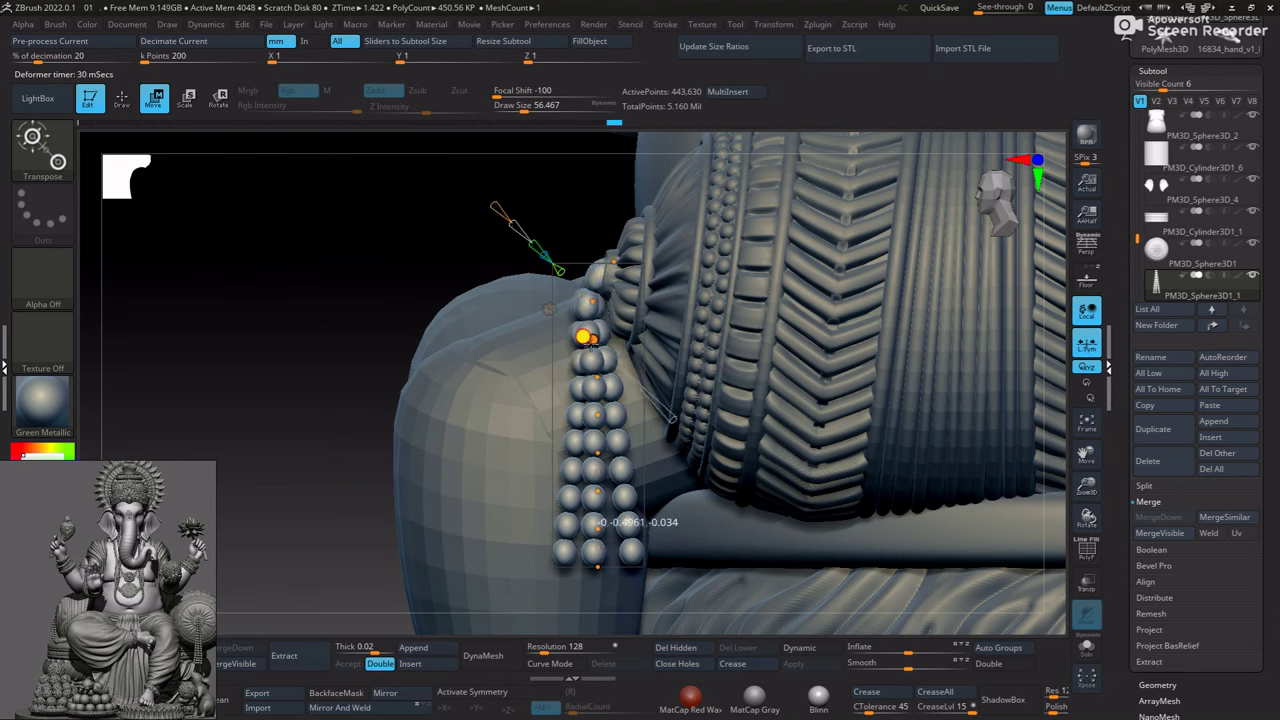
mouse_move(597, 411)
mouse_down()
mouse_move(583, 490)
mouse_move(600, 471)
mouse_up()
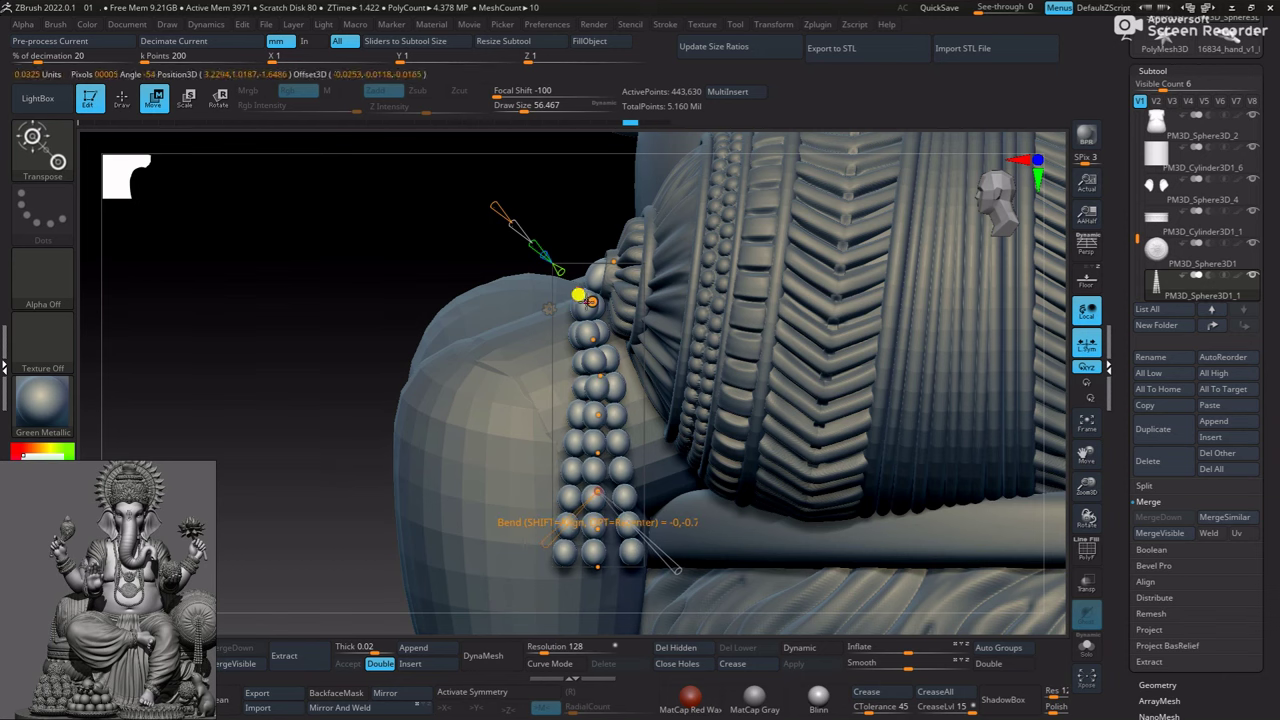
drag(579, 291, 562, 347)
key(q)
key(f)
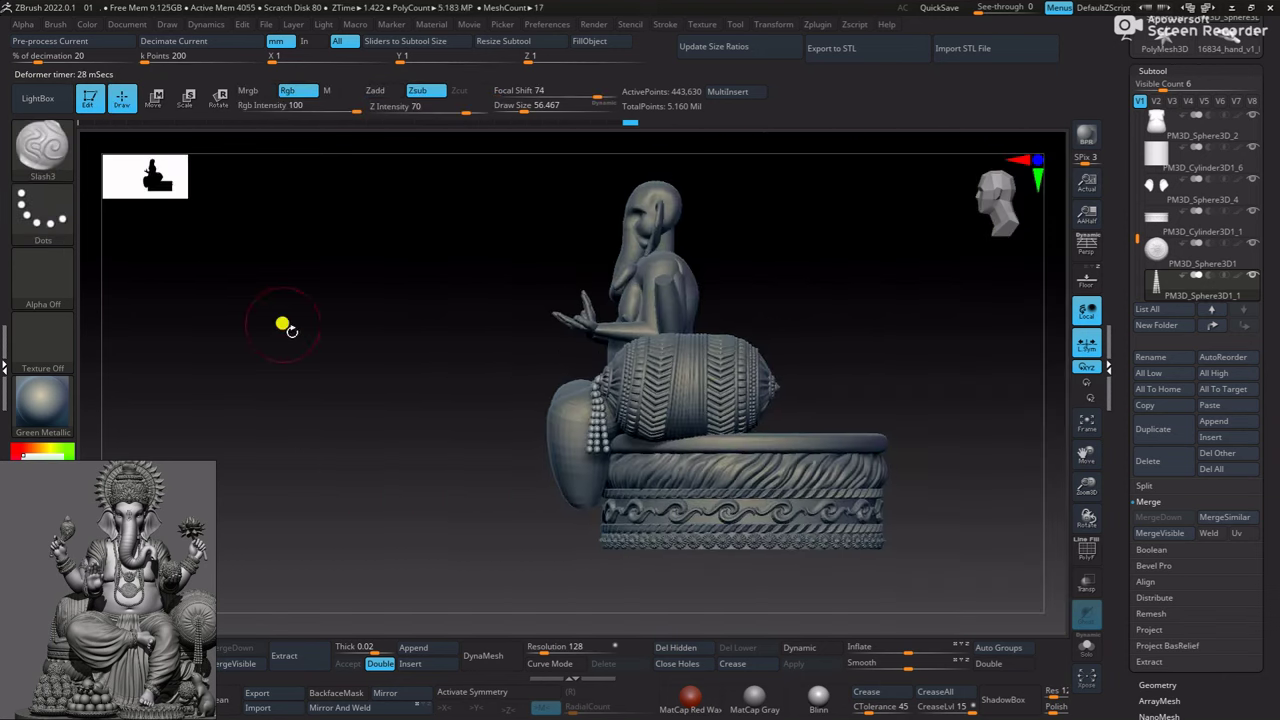
drag(283, 326, 446, 297)
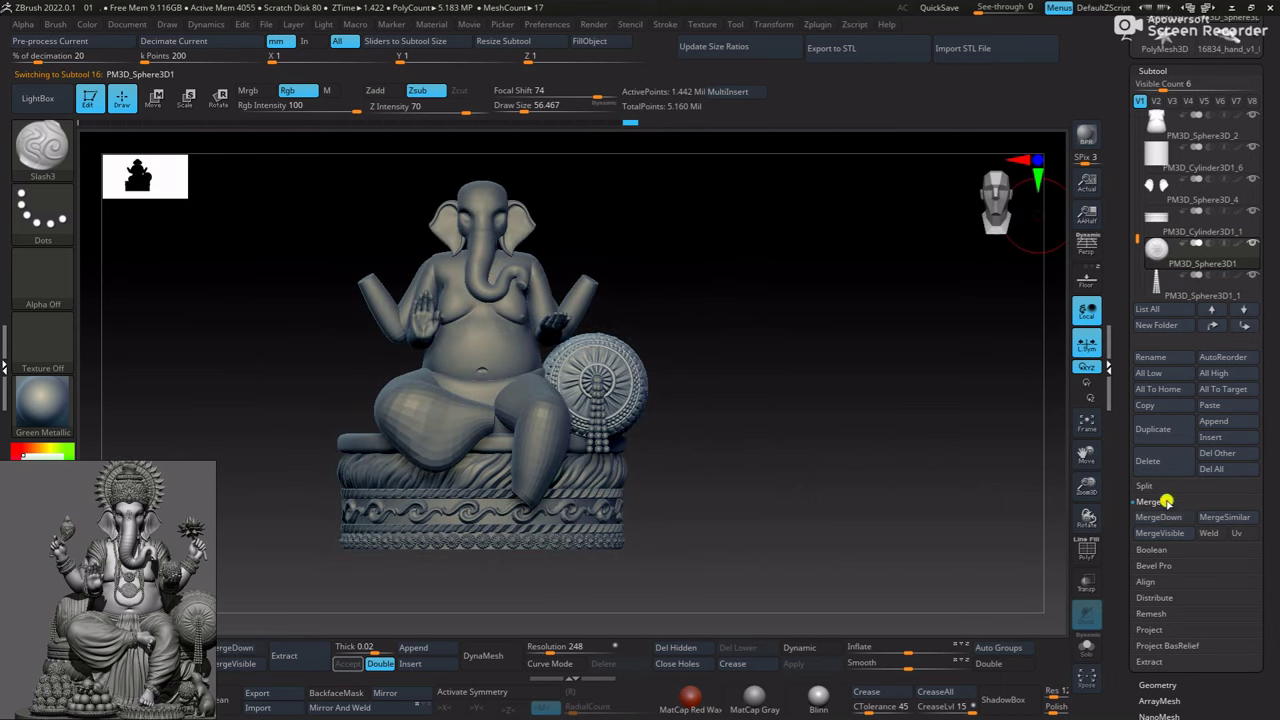
Merge the bead subtool down, then copy the cushion and rotate it into place on the left
click(1157, 517)
mouse_move(1006, 474)
mouse_down()
mouse_move(793, 429)
mouse_move(797, 363)
mouse_up()
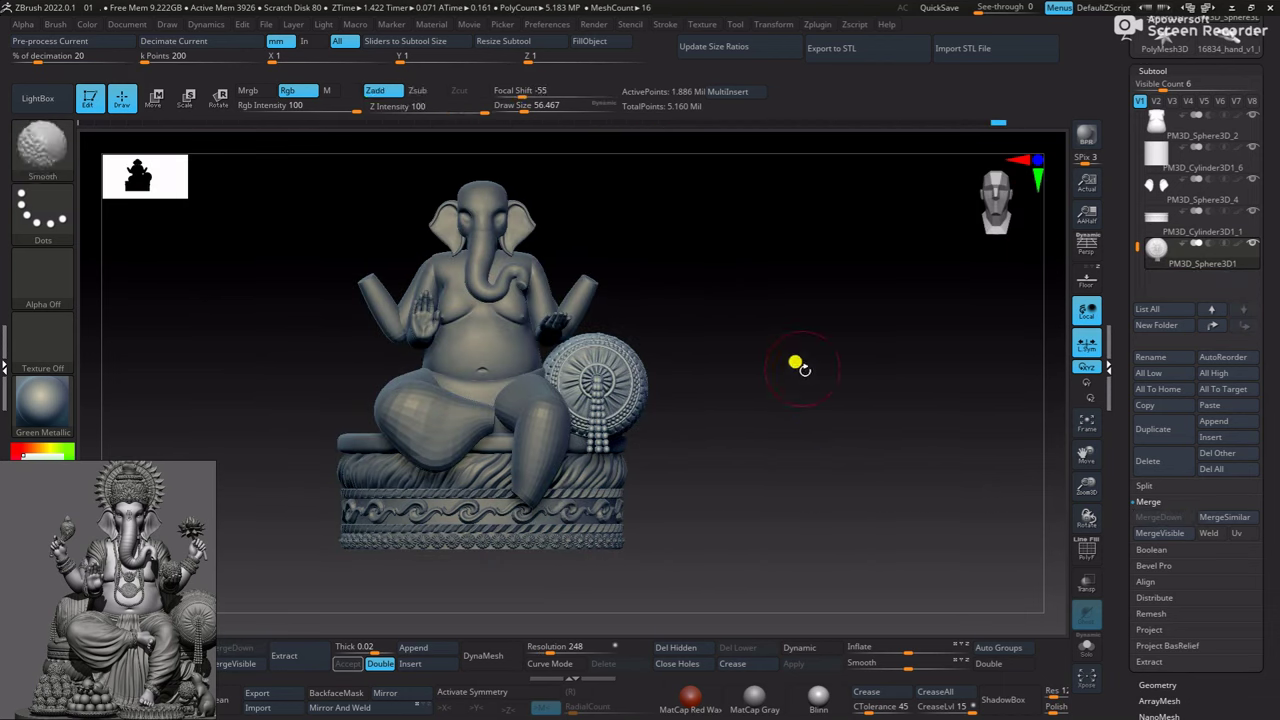
key(w)
shift+drag(723, 343, 778, 483)
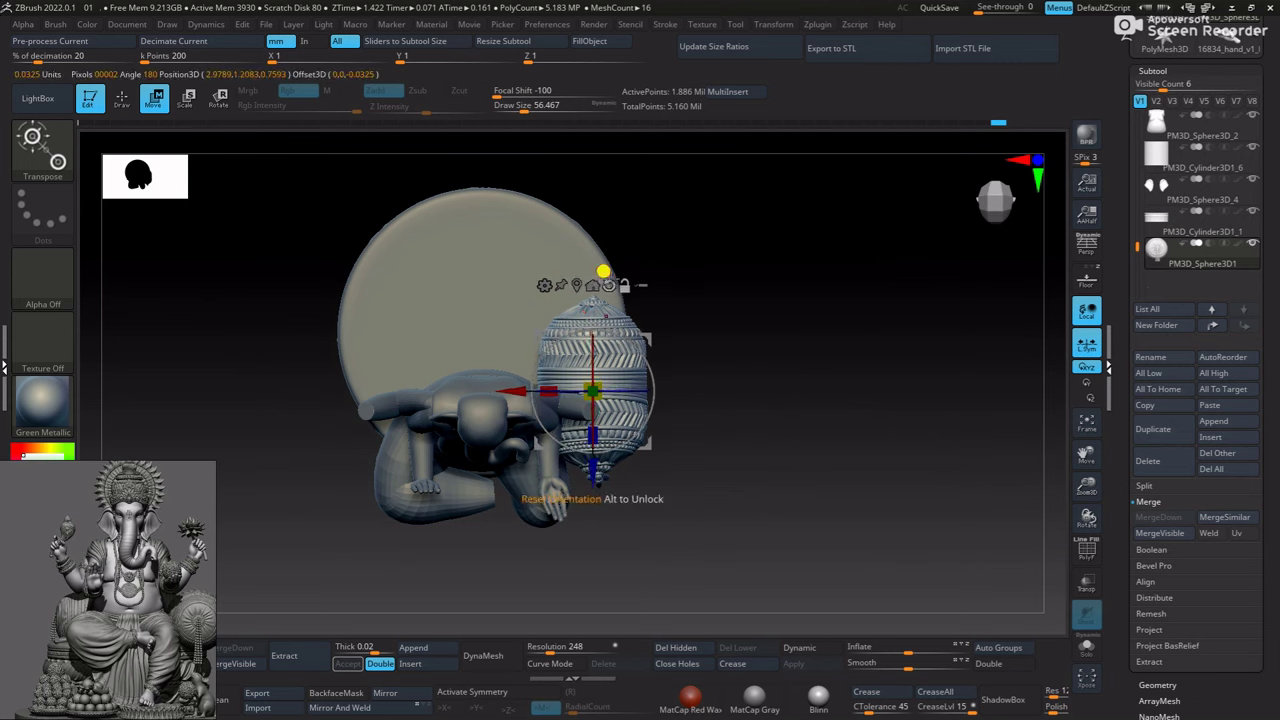
ctrl+drag(600, 305, 652, 430)
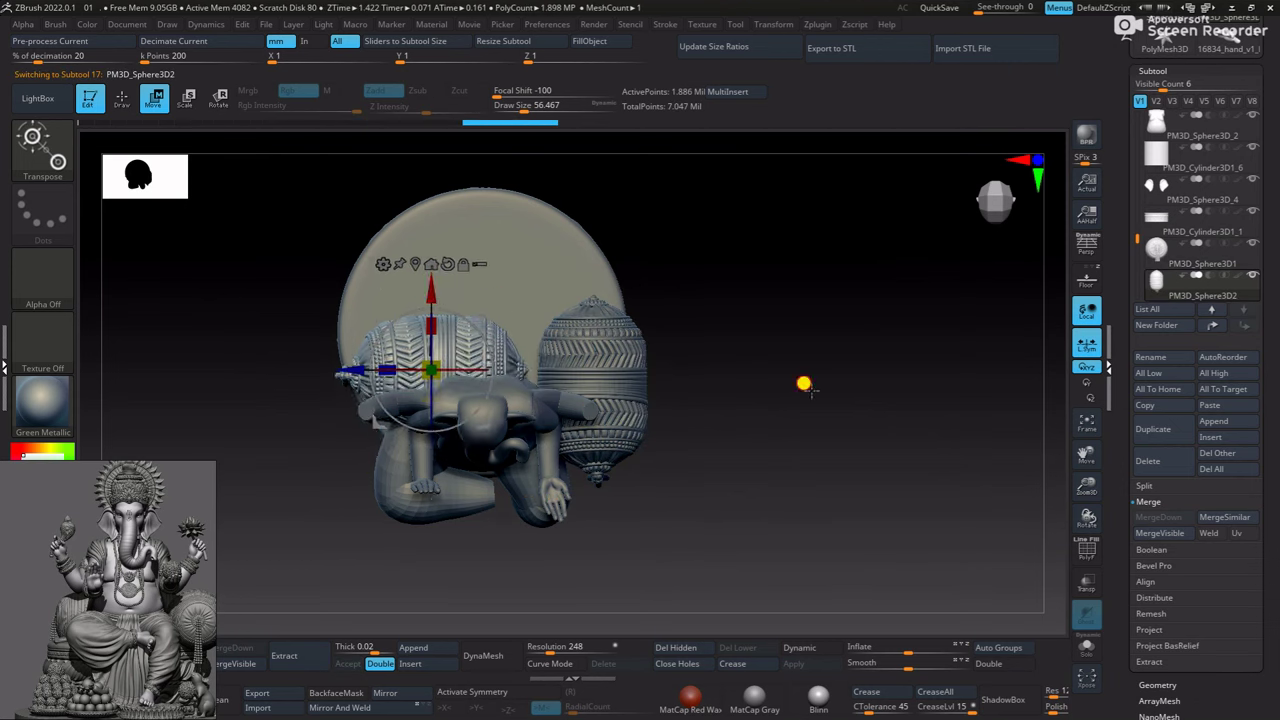
shift+drag(803, 380, 818, 300)
mouse_move(1051, 354)
alt+mouse_down()
mouse_move(465, 338)
mouse_move(457, 290)
alt+mouse_up()
mouse_move(380, 380)
mouse_down()
mouse_move(437, 360)
mouse_move(398, 369)
mouse_move(480, 380)
mouse_move(380, 374)
mouse_move(409, 300)
mouse_move(443, 274)
mouse_move(457, 366)
mouse_move(398, 370)
mouse_move(414, 365)
mouse_move(363, 355)
mouse_move(429, 283)
mouse_move(383, 376)
mouse_move(398, 375)
mouse_up()
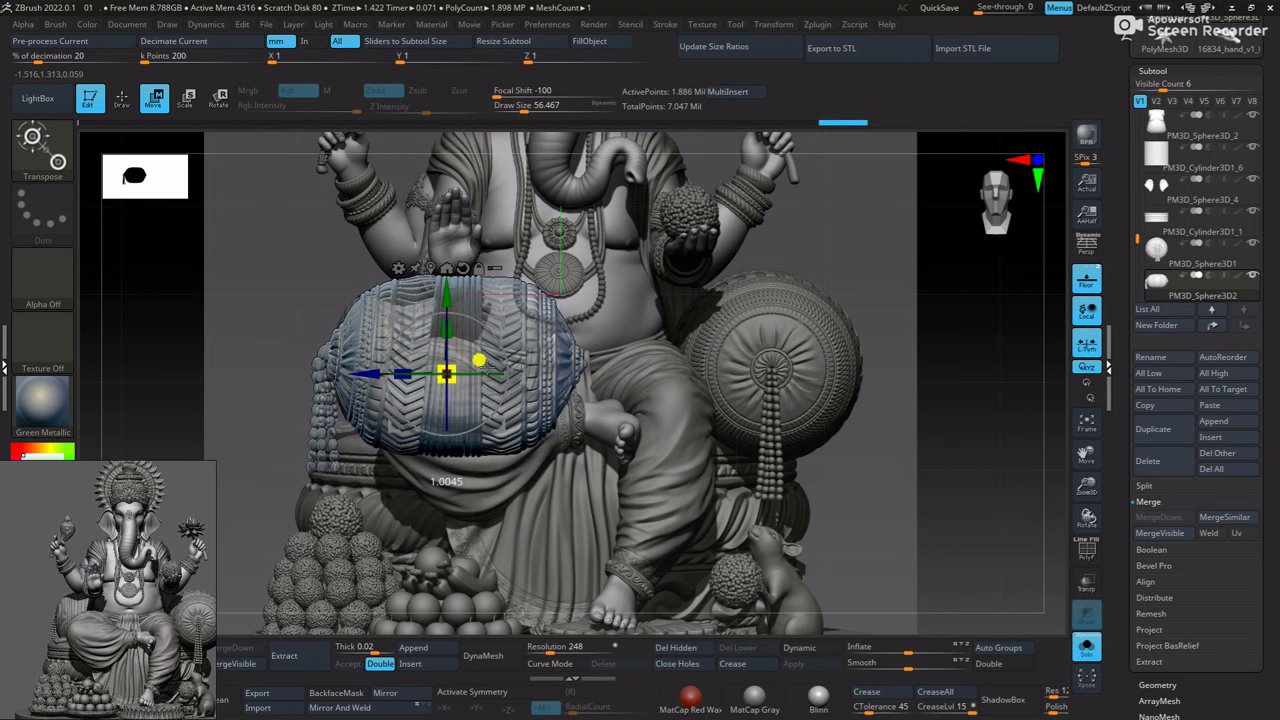
Turn off Floor and Solo to show the full statue and check the new cushion
click(1087, 279)
click(1087, 646)
drag(864, 470, 767, 430)
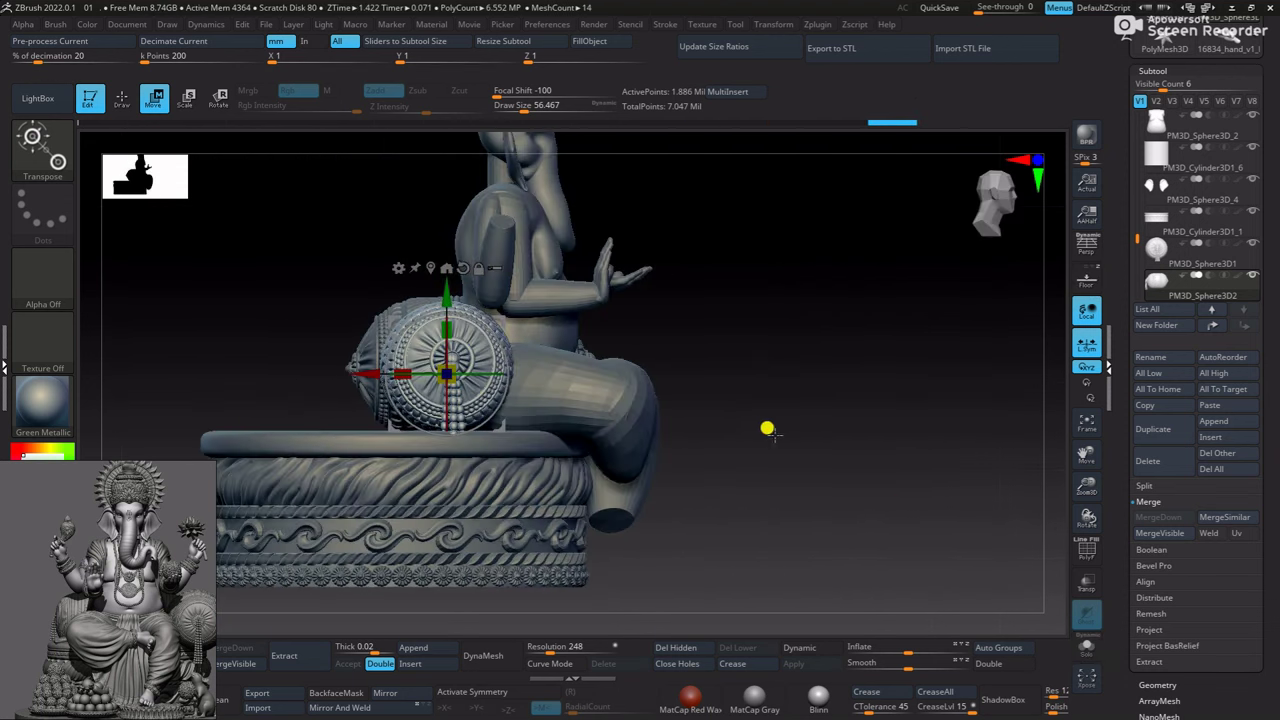
key(q)
drag(594, 320, 823, 400)
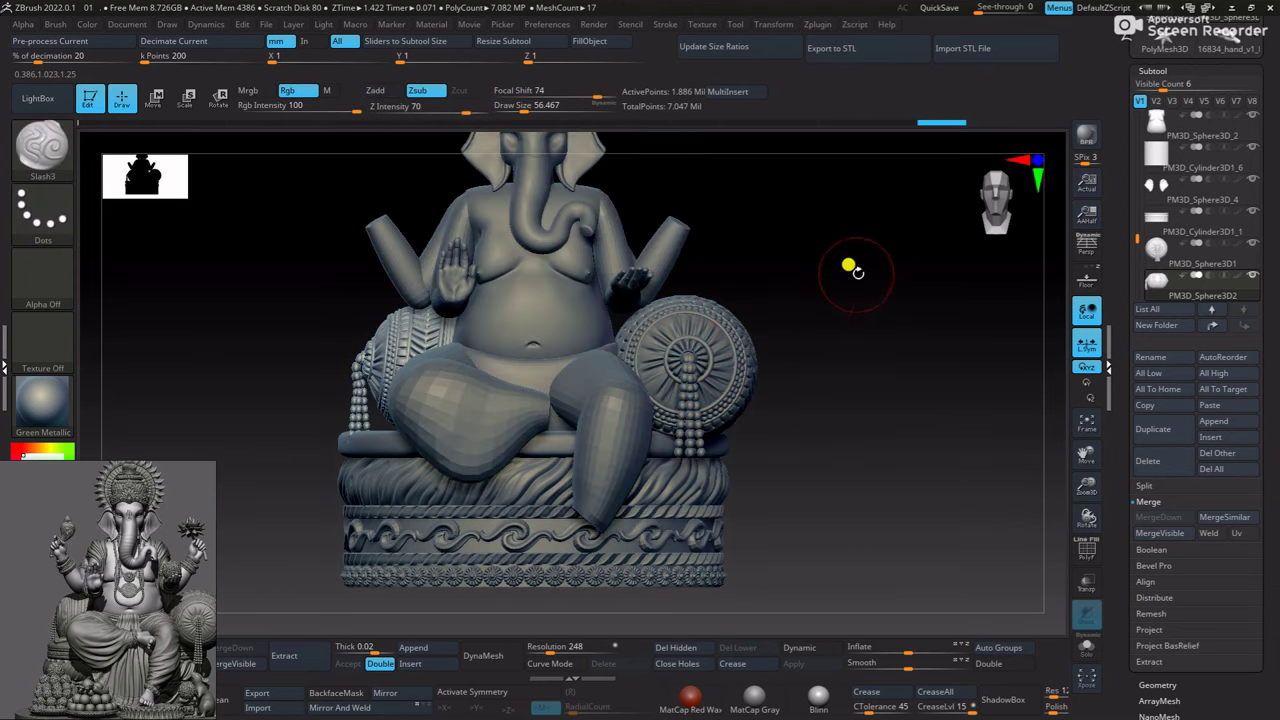
Save the project over 01.zpr and raise Draw Size to about 132
key(ctrl+s)
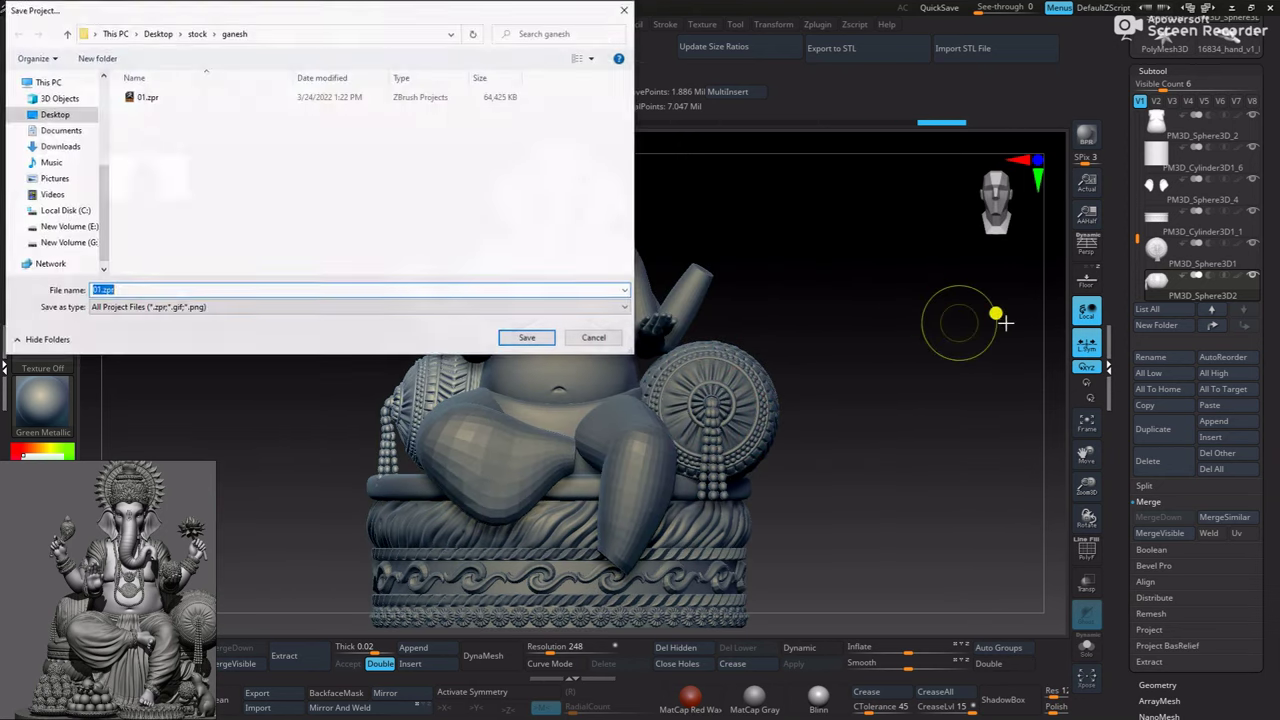
key(Return)
key(Return)
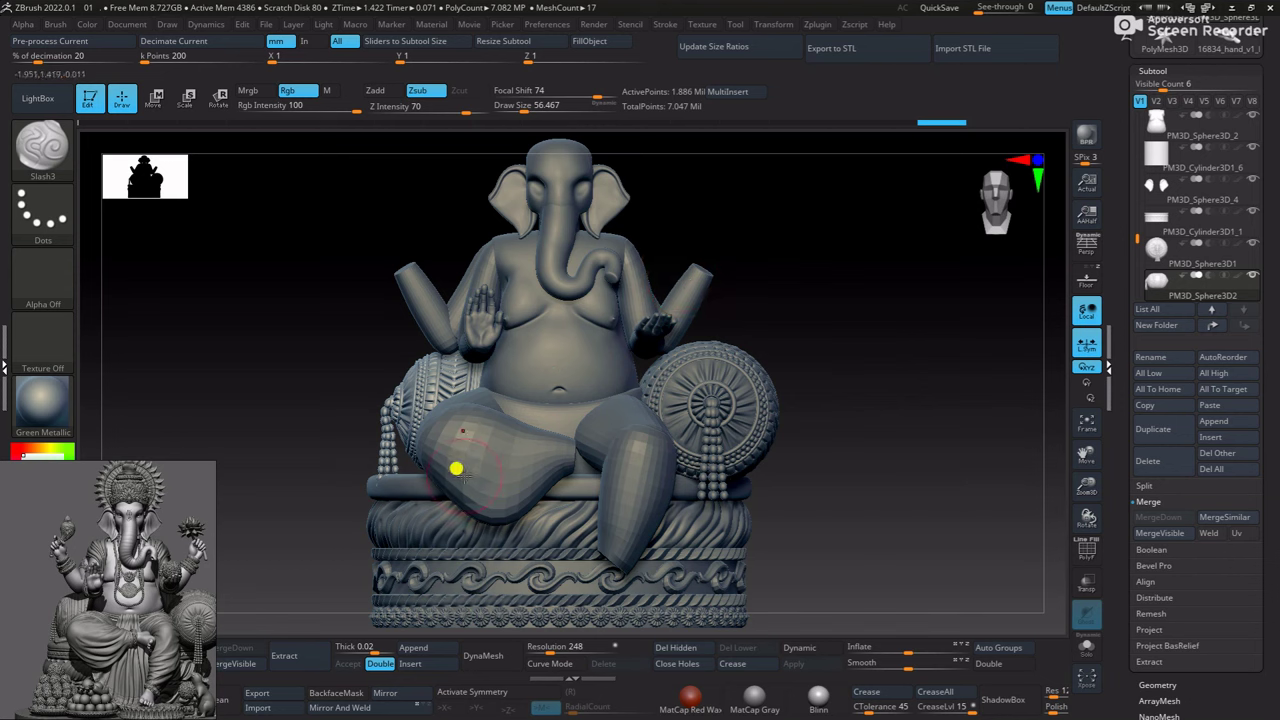
key(space)
drag(456, 469, 429, 423)
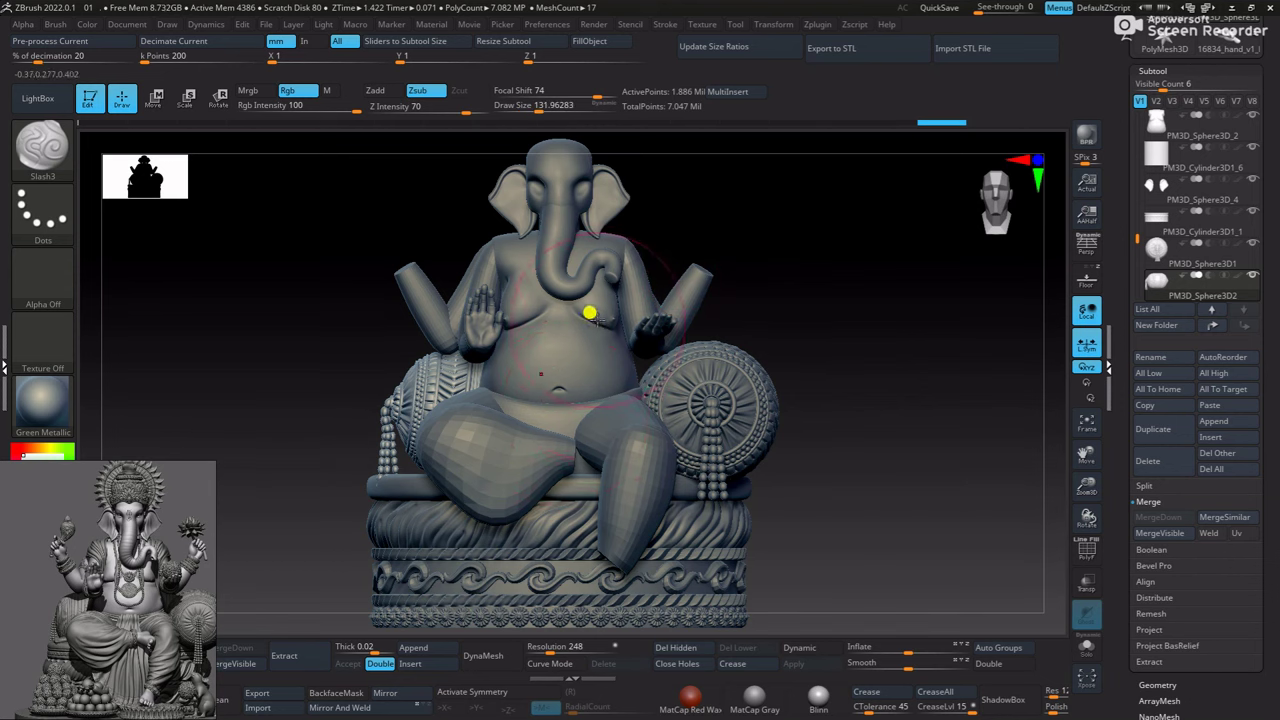
Bring up the 16834_hand_v1_NEW1 hand tool and view its hand subtools
drag(800, 277, 729, 254)
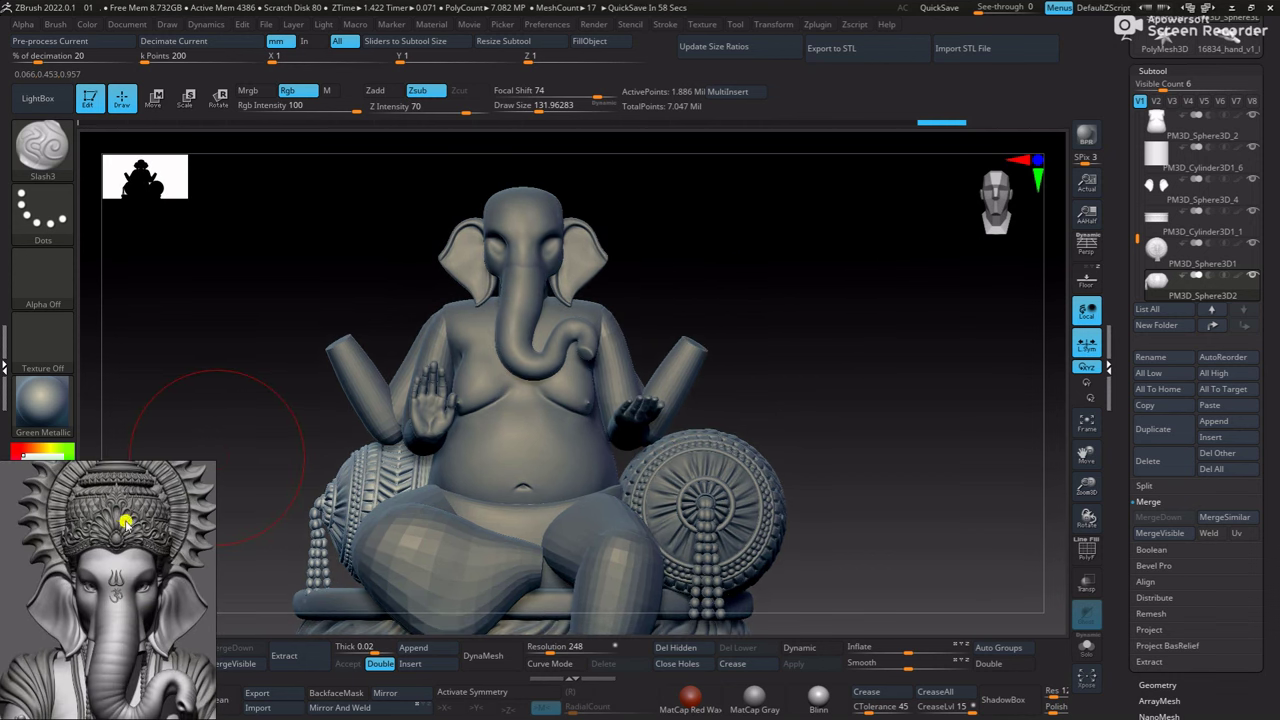
scroll(120, 575, up, 3)
scroll(120, 575, down, 2)
scroll(120, 585, down, 2)
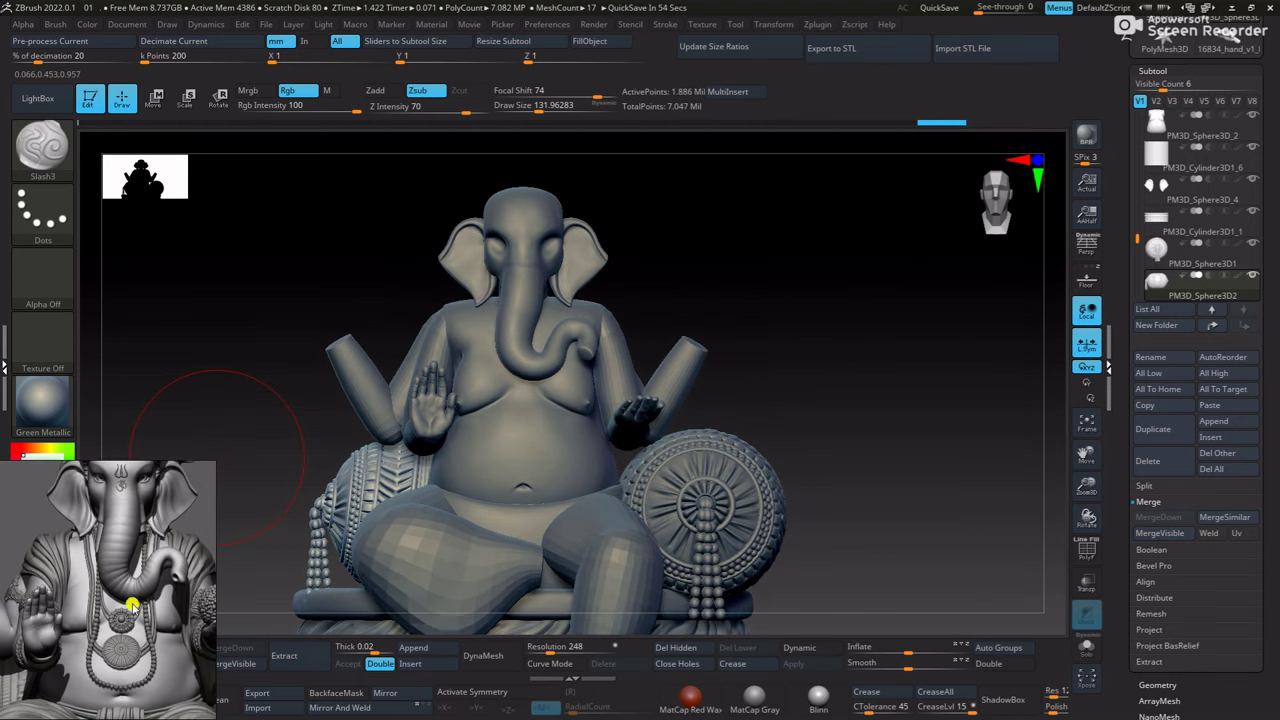
scroll(120, 595, down, 2)
scroll(118, 605, down, 2)
scroll(118, 610, down, 2)
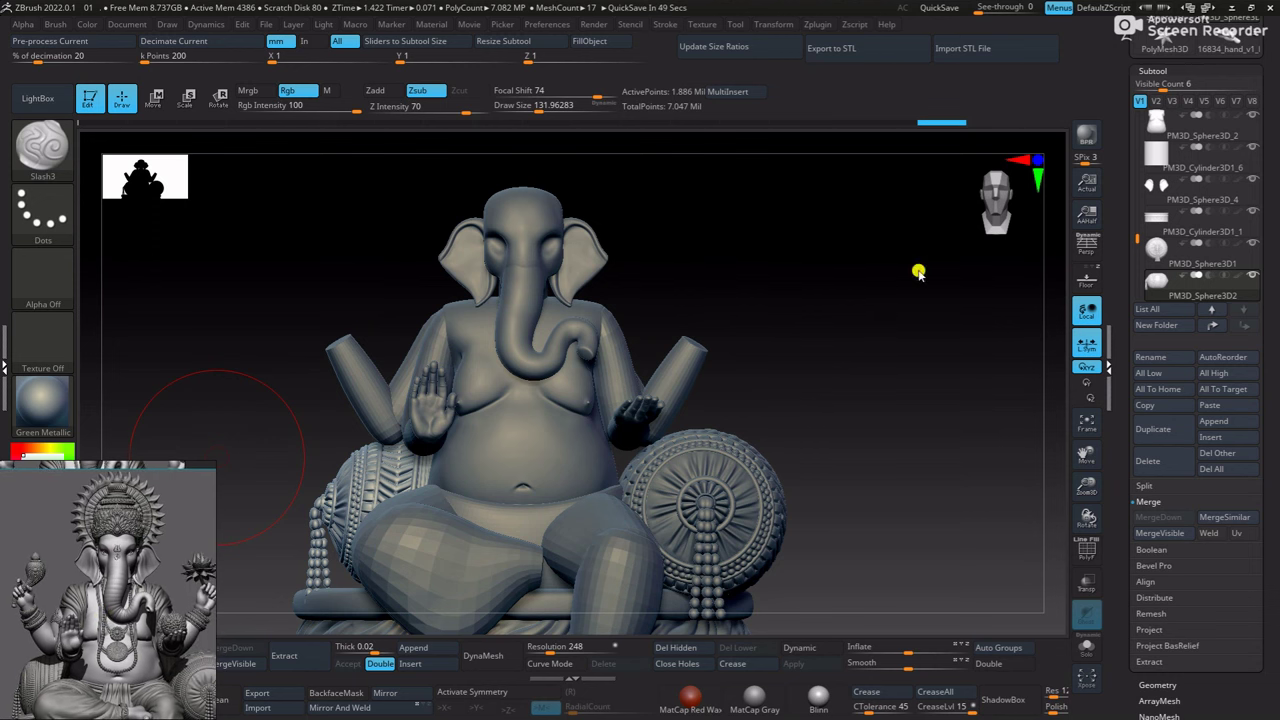
drag(914, 270, 876, 266)
Copy the 11538_Hand_v3 subtool into the Ganesha model and move it beside the statue
click(1180, 72)
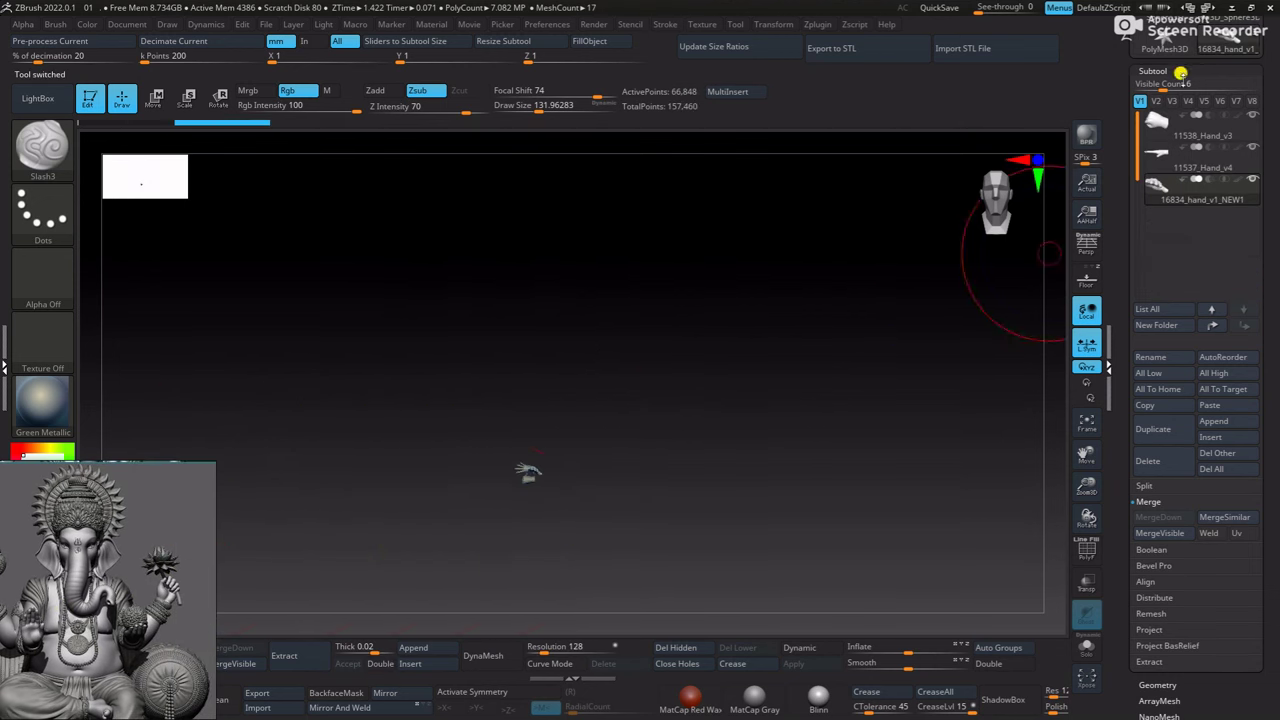
alt+click(506, 491)
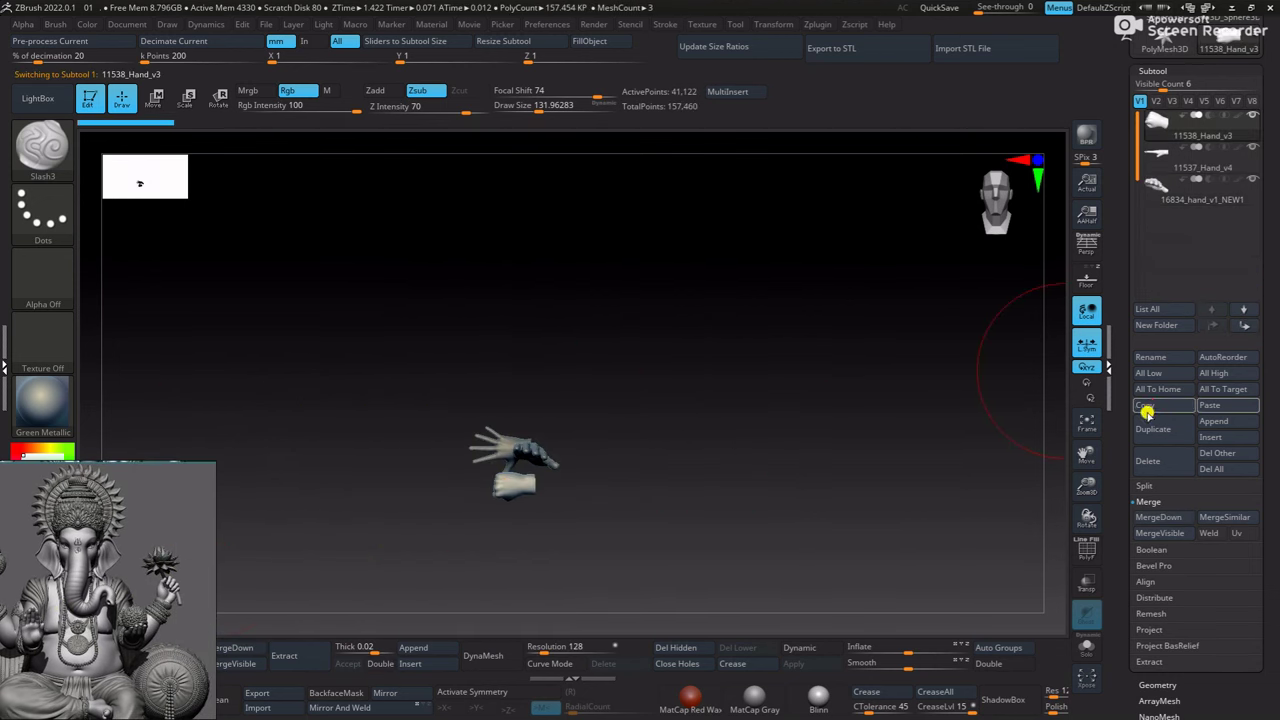
click(1228, 62)
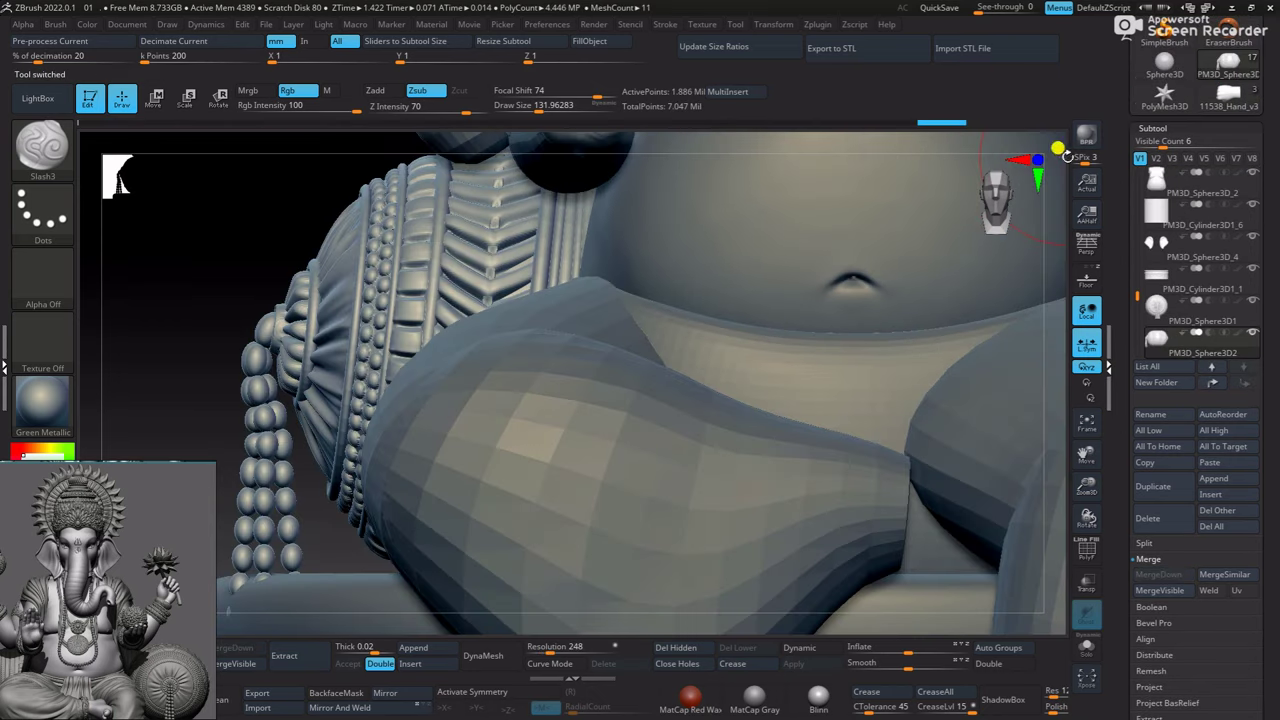
key(w)
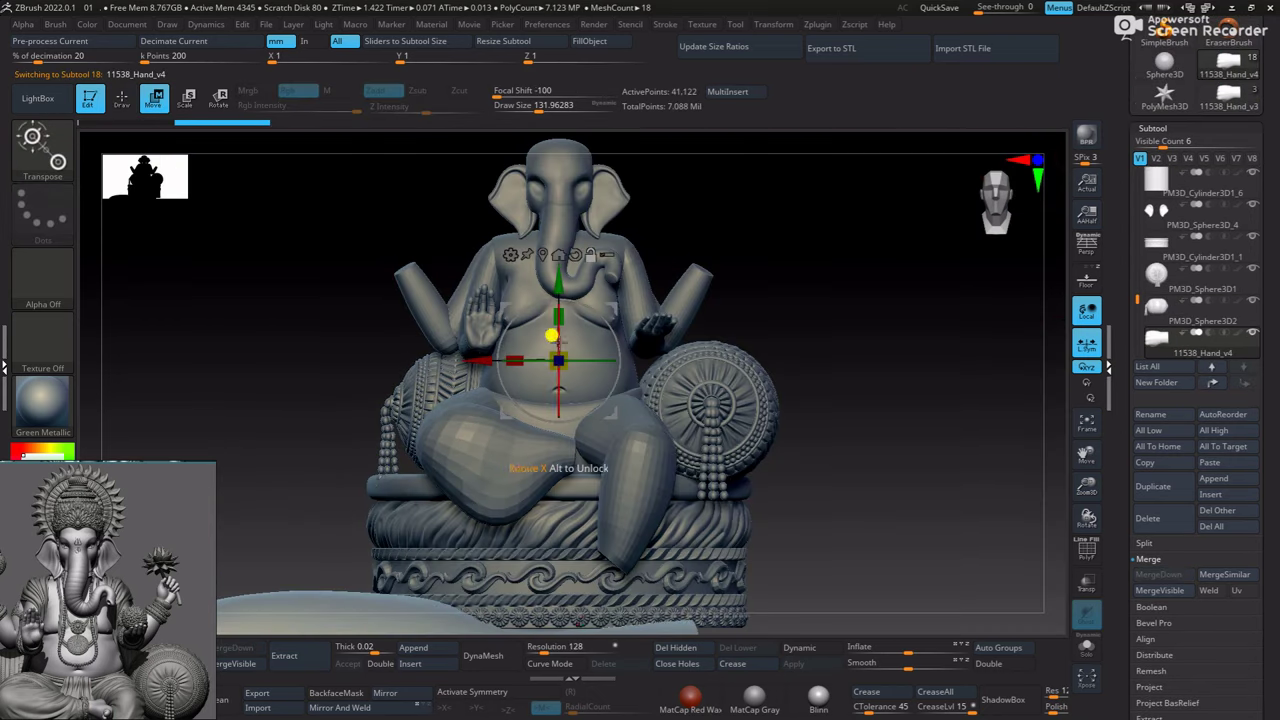
alt+click(630, 330)
drag(686, 290, 718, 214)
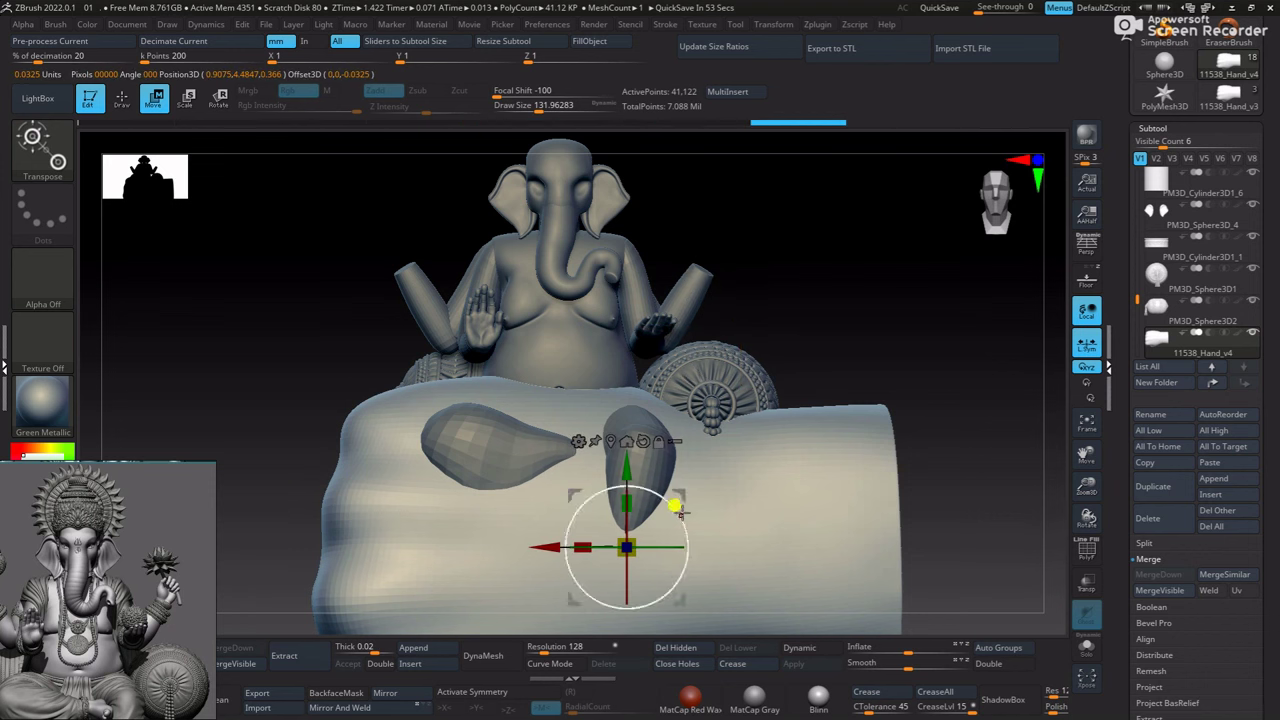
drag(677, 503, 847, 309)
Scale the hand to 0.1, stand it upright as a fist, and mirror a copy on X
drag(828, 445, 570, 318)
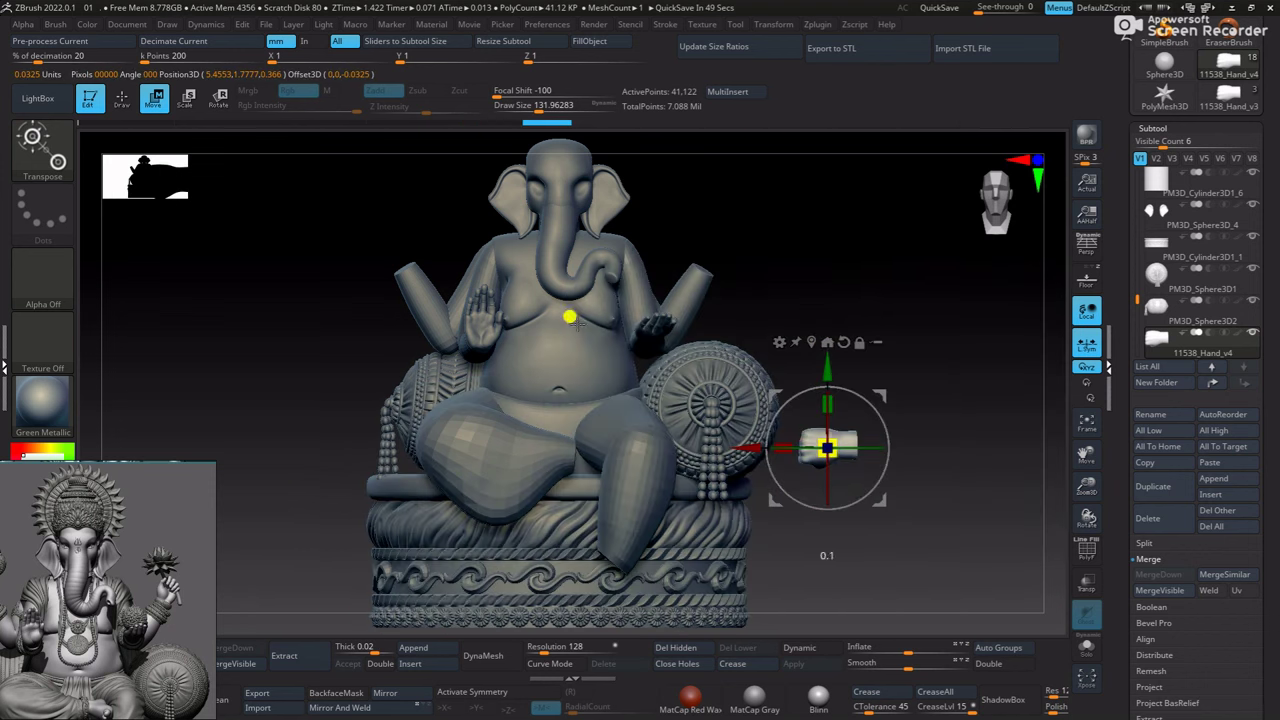
drag(853, 447, 945, 422)
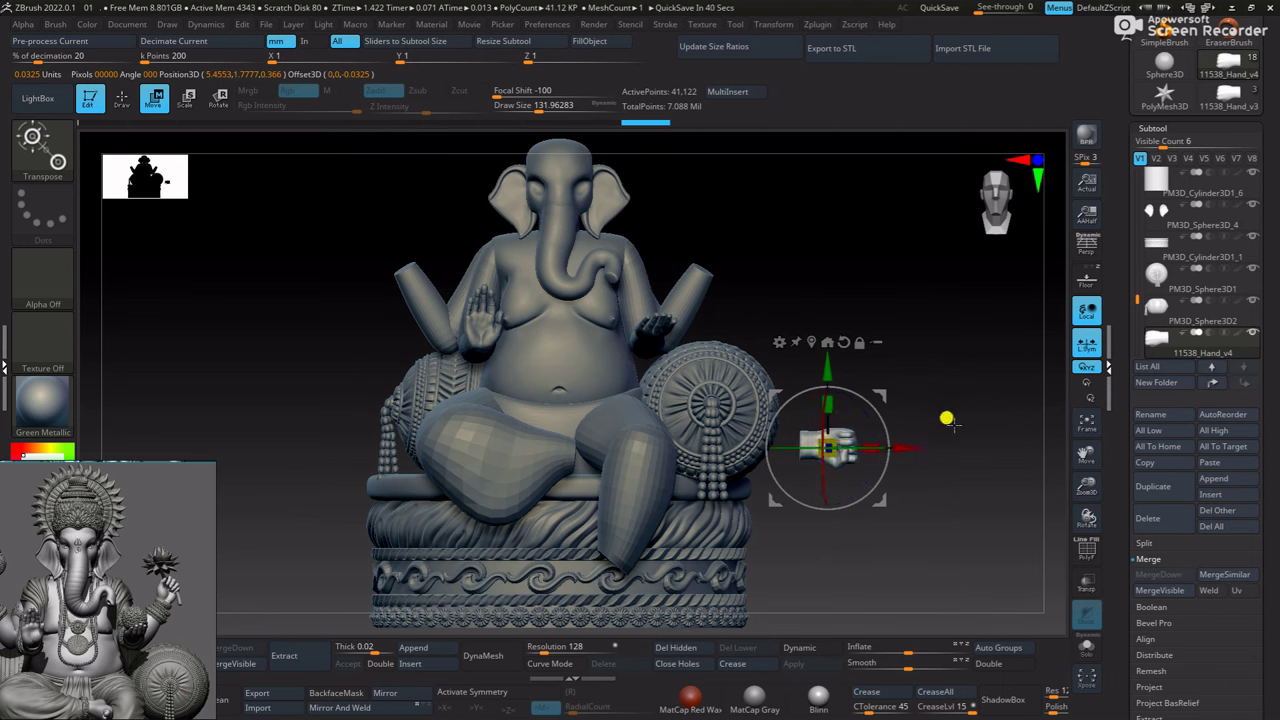
drag(866, 470, 878, 384)
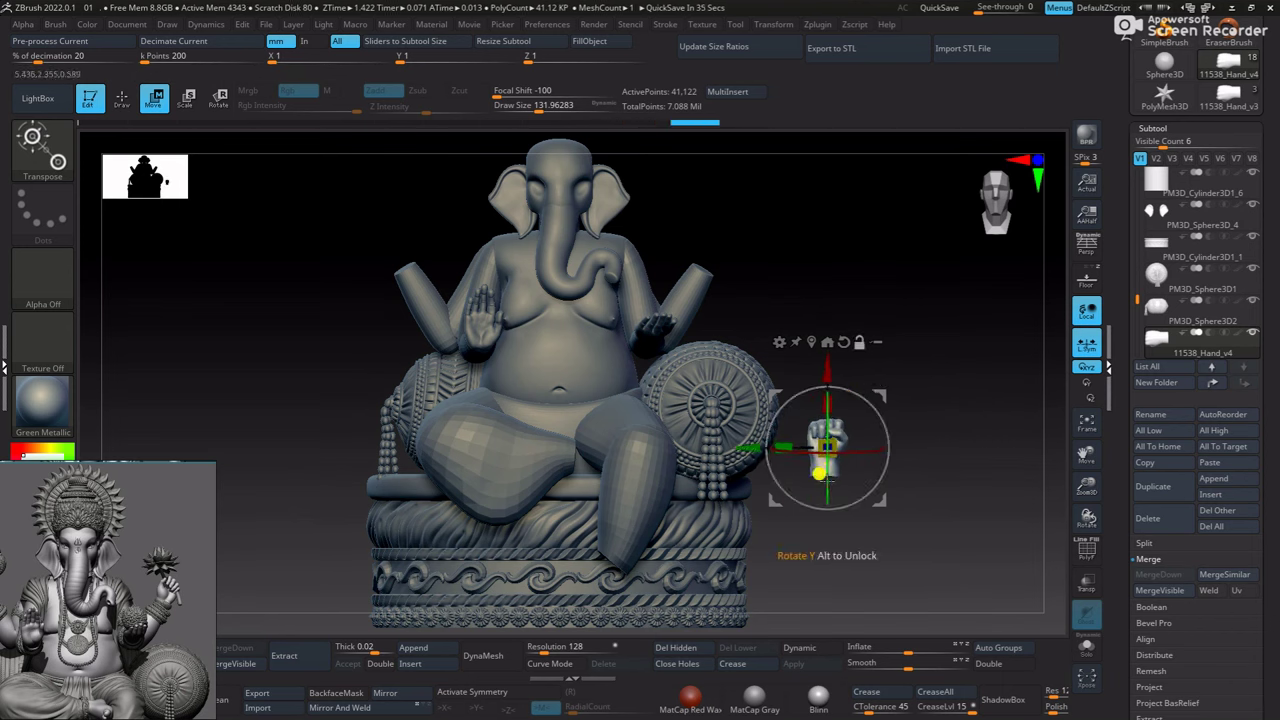
drag(729, 429, 286, 334)
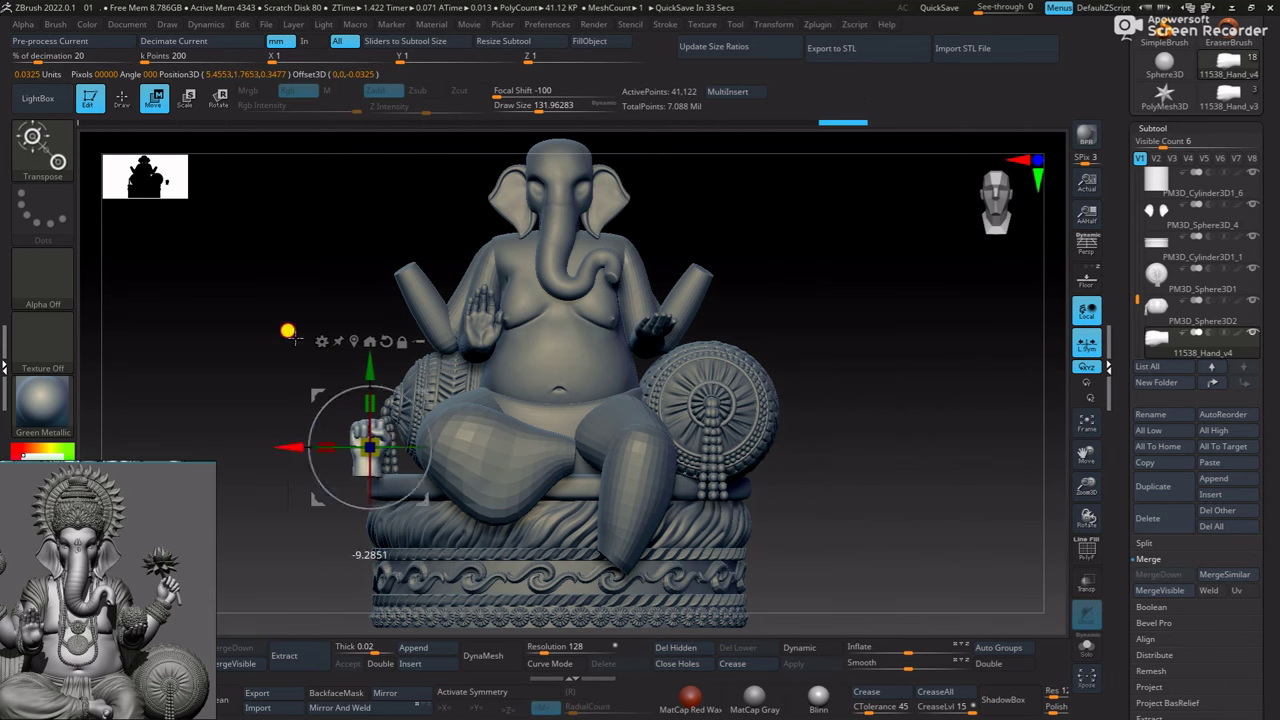
click(385, 692)
click(555, 341)
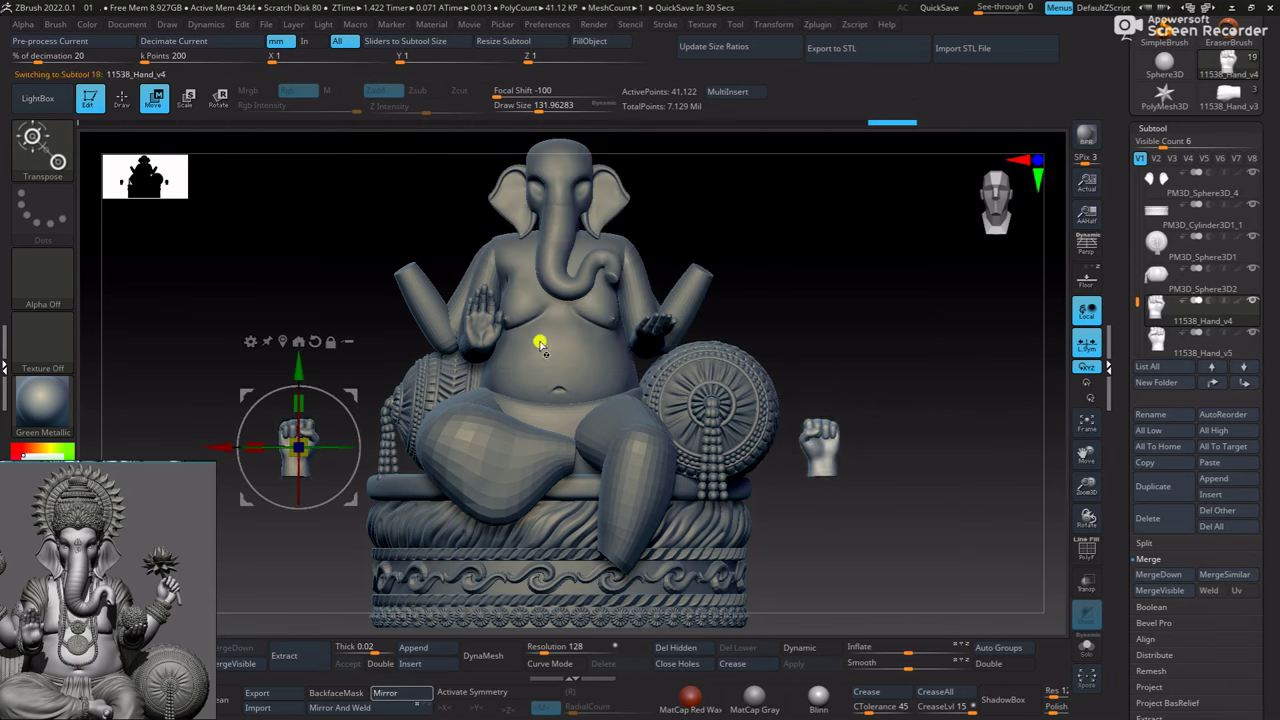